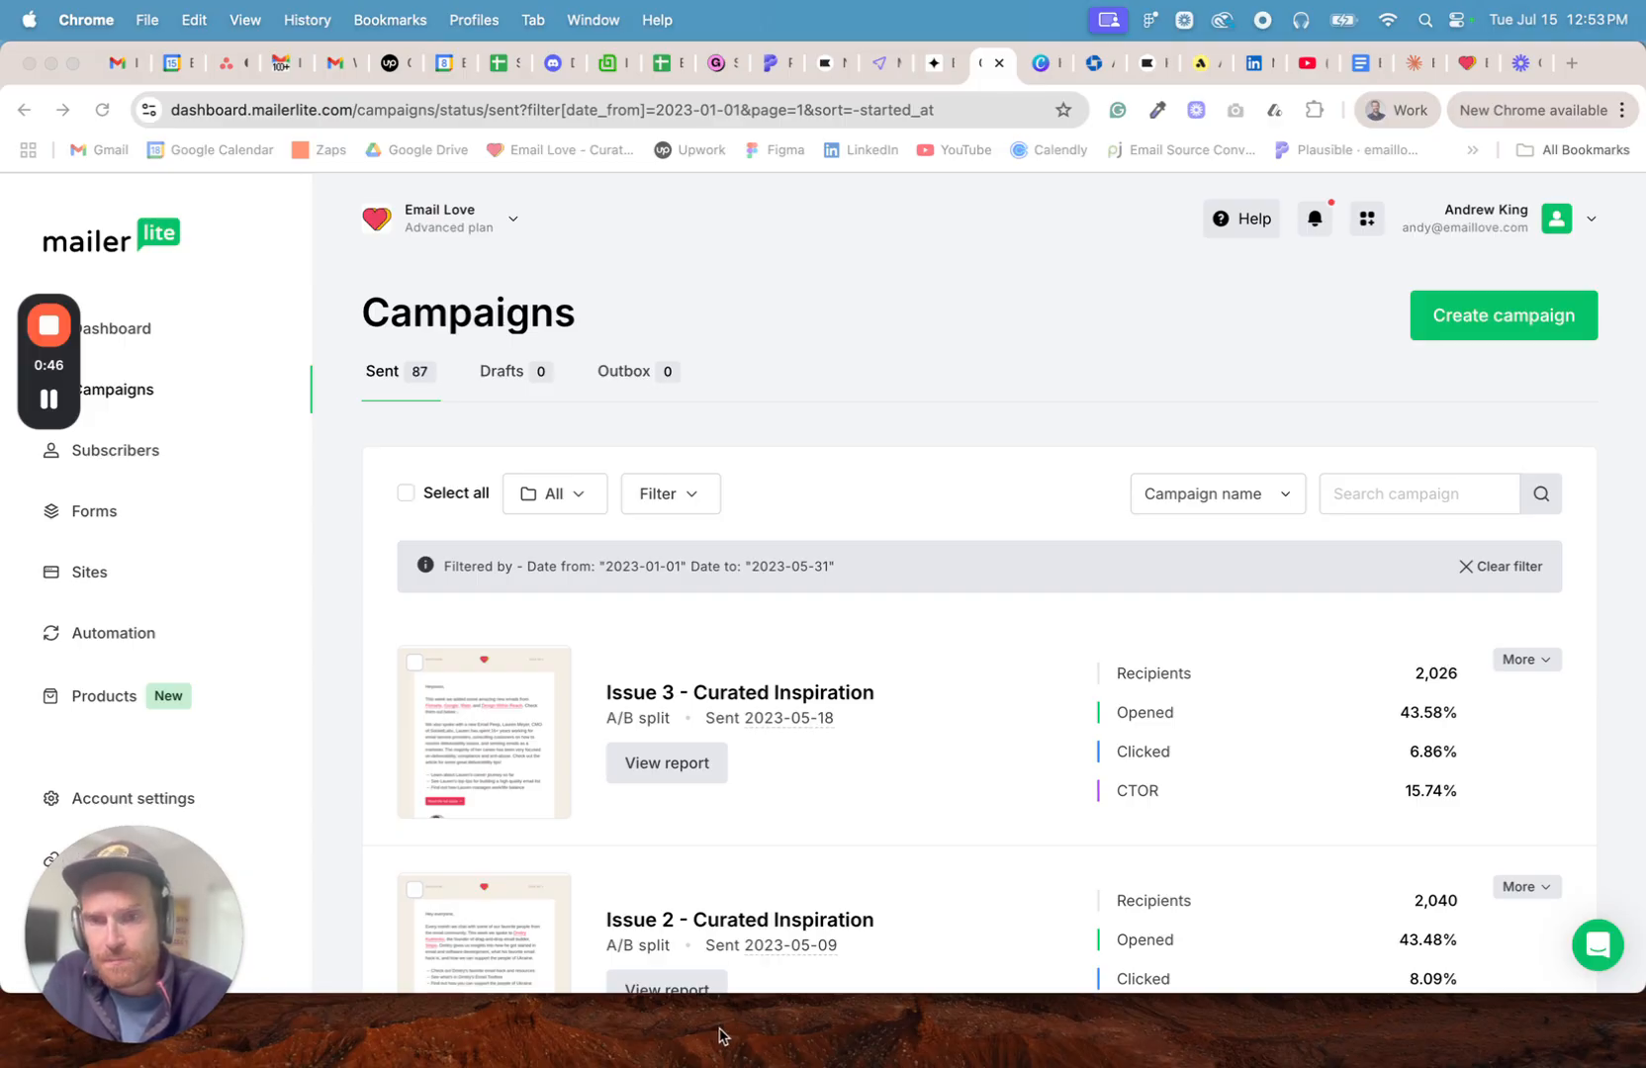
# - Open the email preview of the sent campaign "Issue 1 - Curated Inspiration"
pyautogui.scroll(-1, 841, 862)
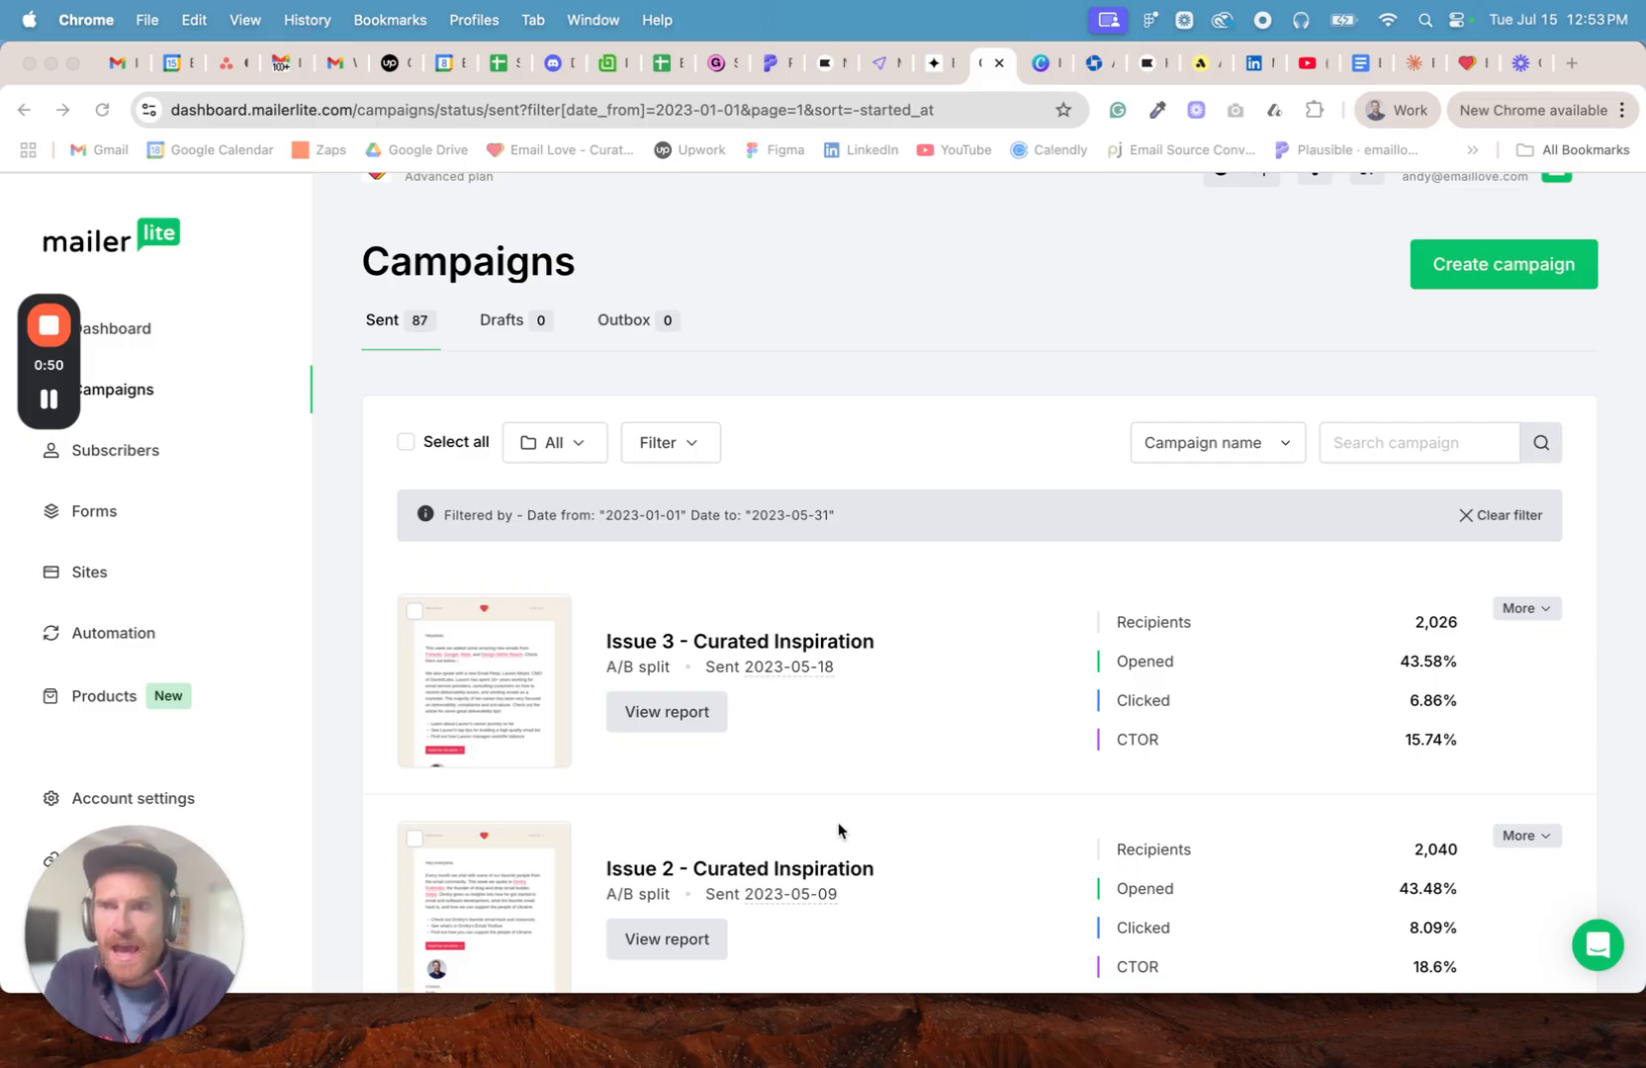
pyautogui.scroll(-4, 860, 796)
pyautogui.scroll(-2, 868, 791)
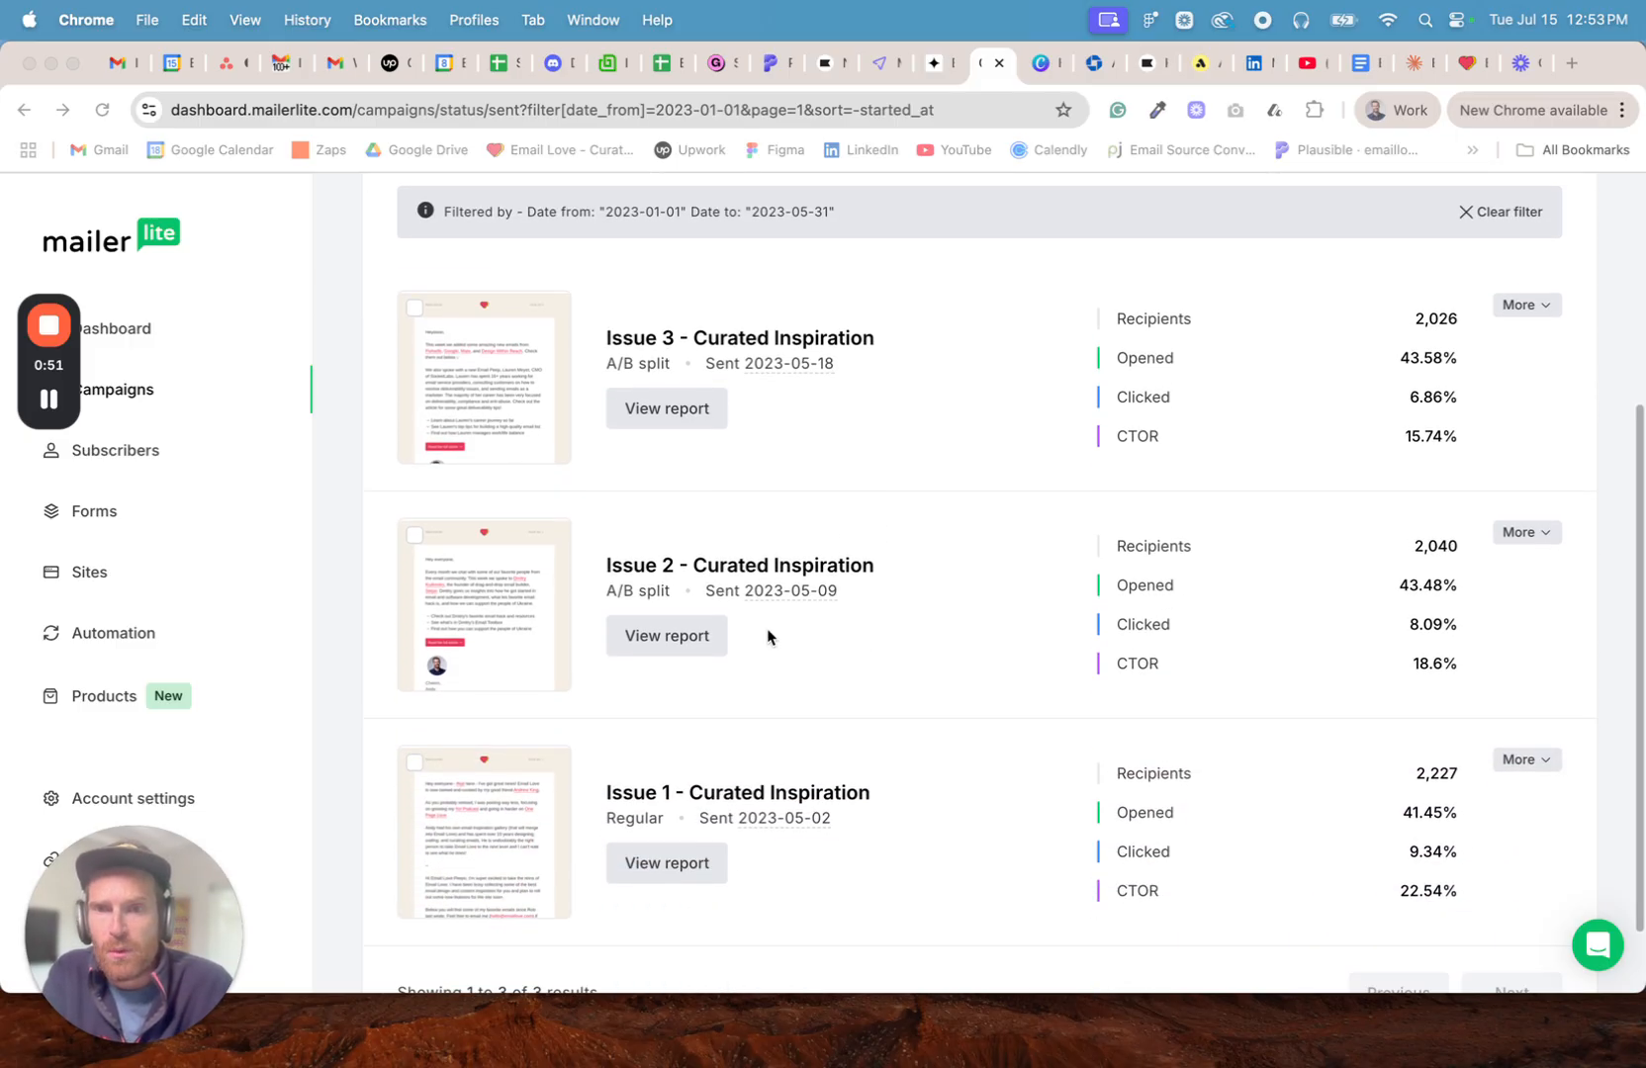
pyautogui.click(473, 831)
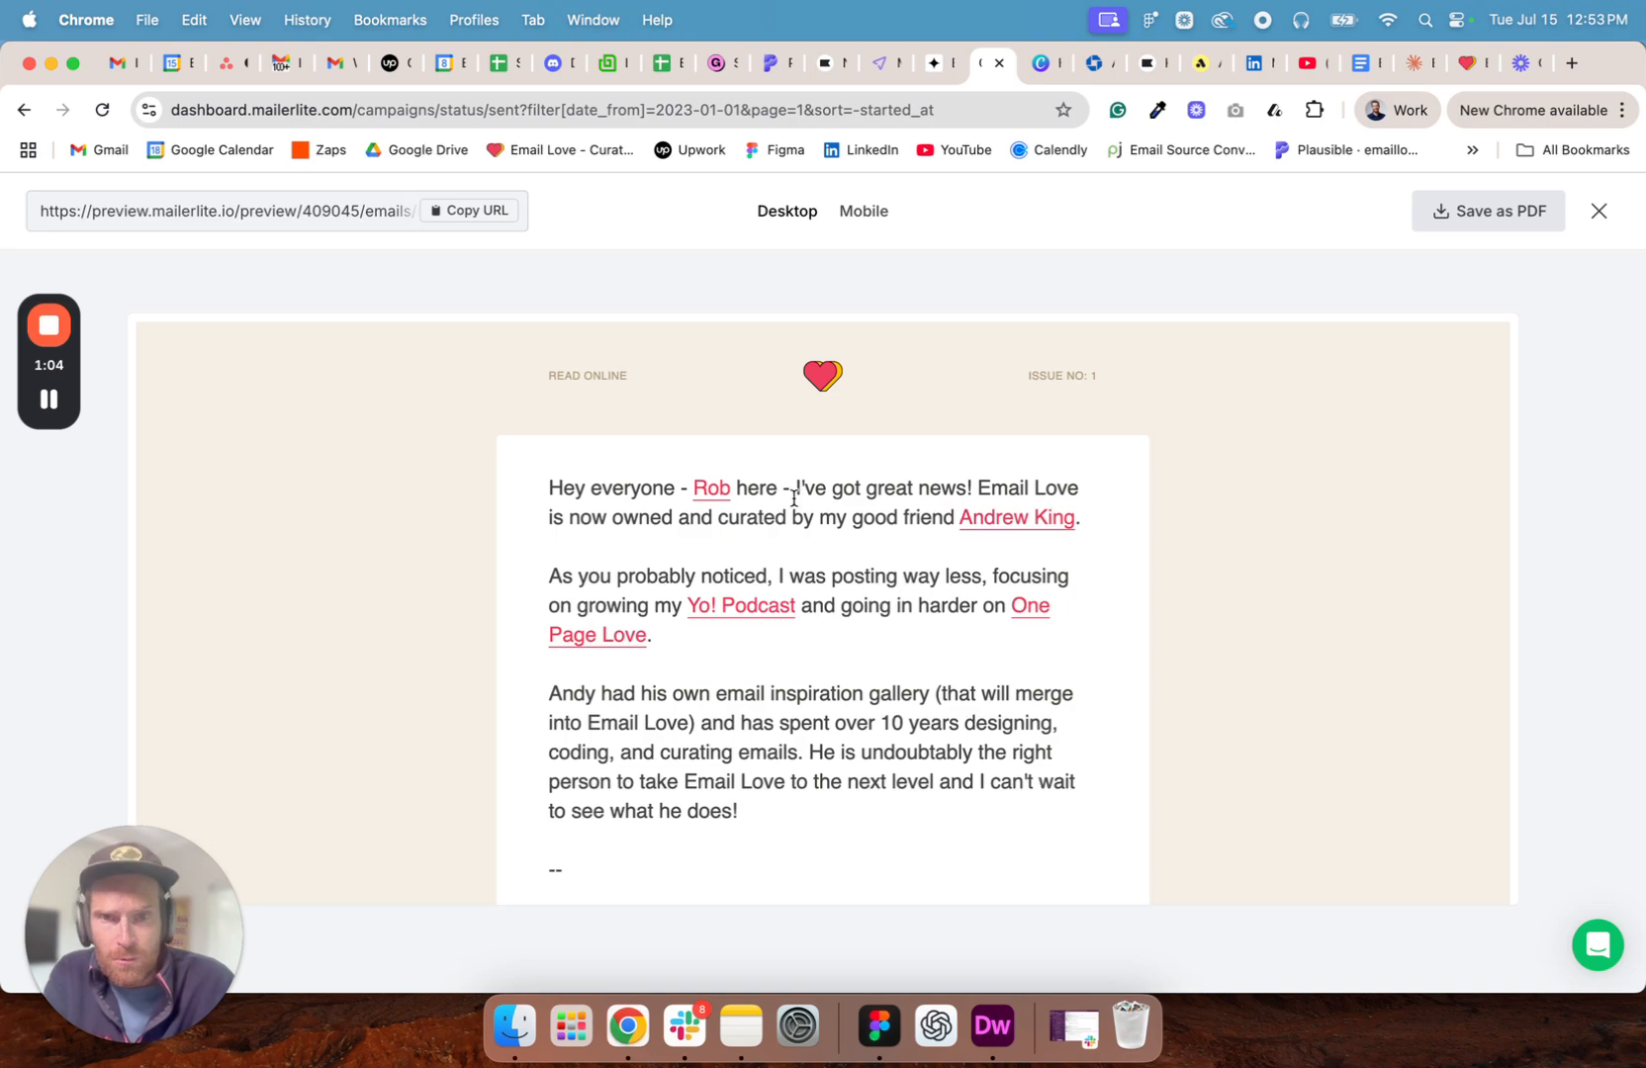
# - Review the Issue 1 newsletter's intro and its Elgato, Patagonia and Crocs email features, and close the preview
pyautogui.scroll(-5, 524, 519)
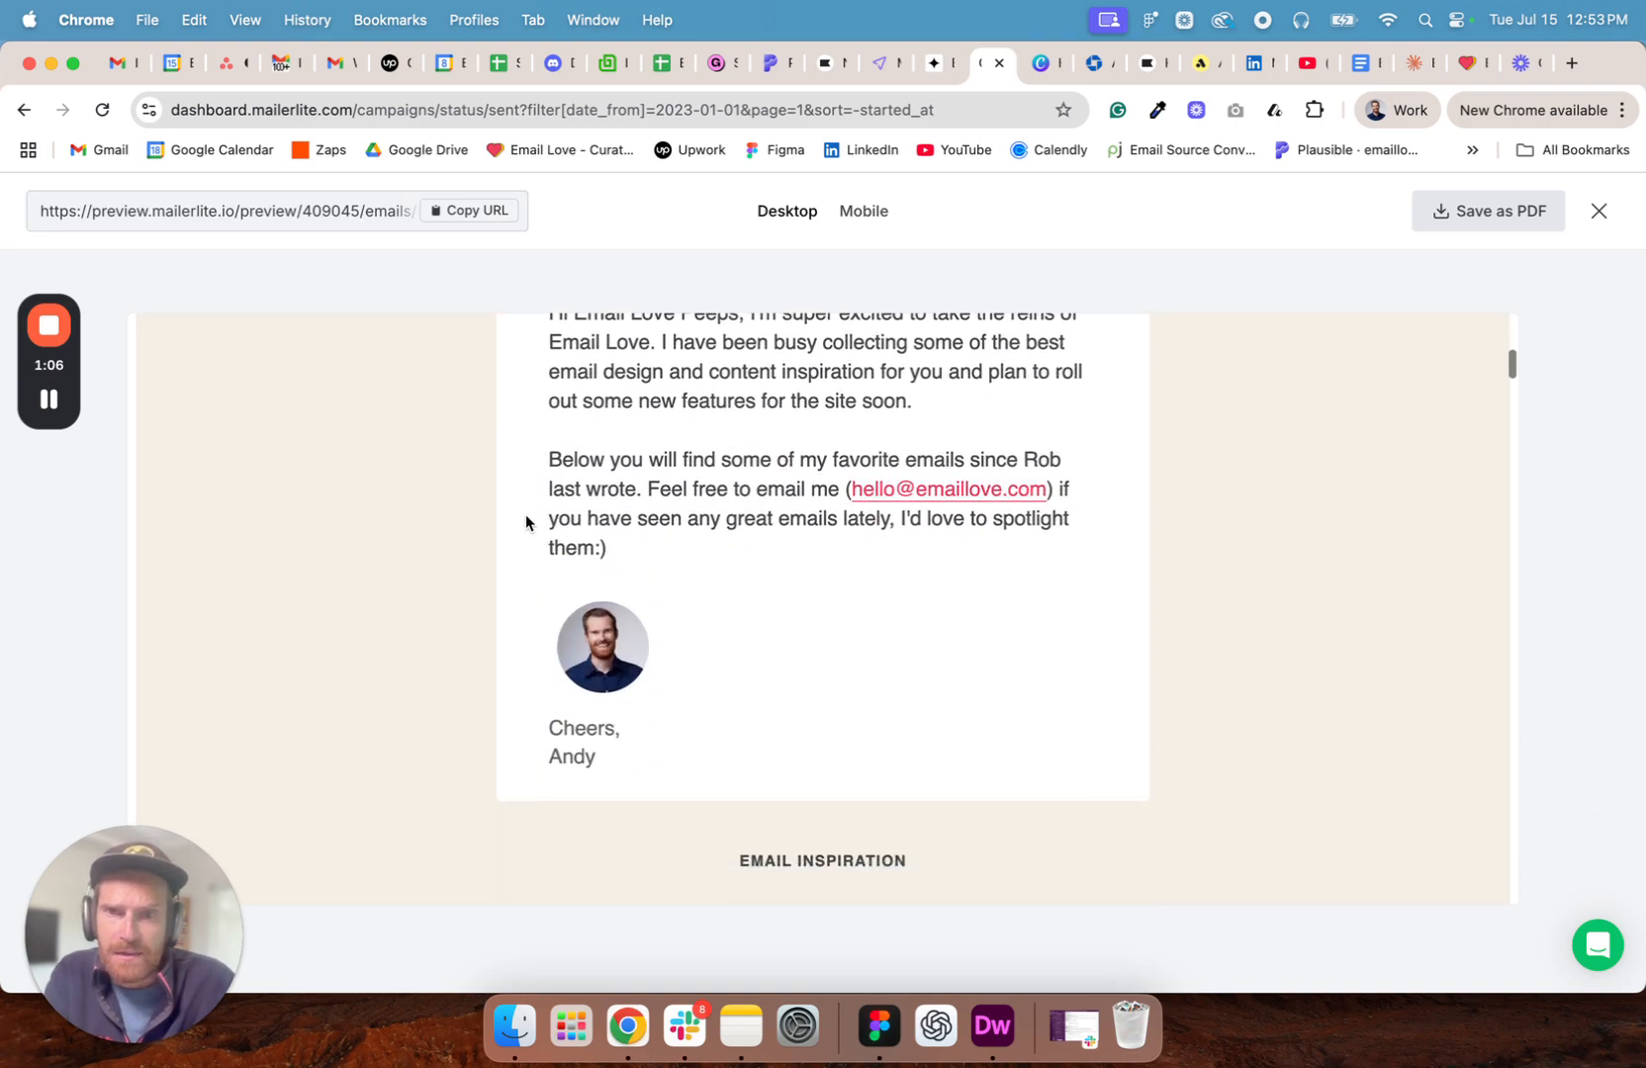
pyautogui.scroll(1, 547, 492)
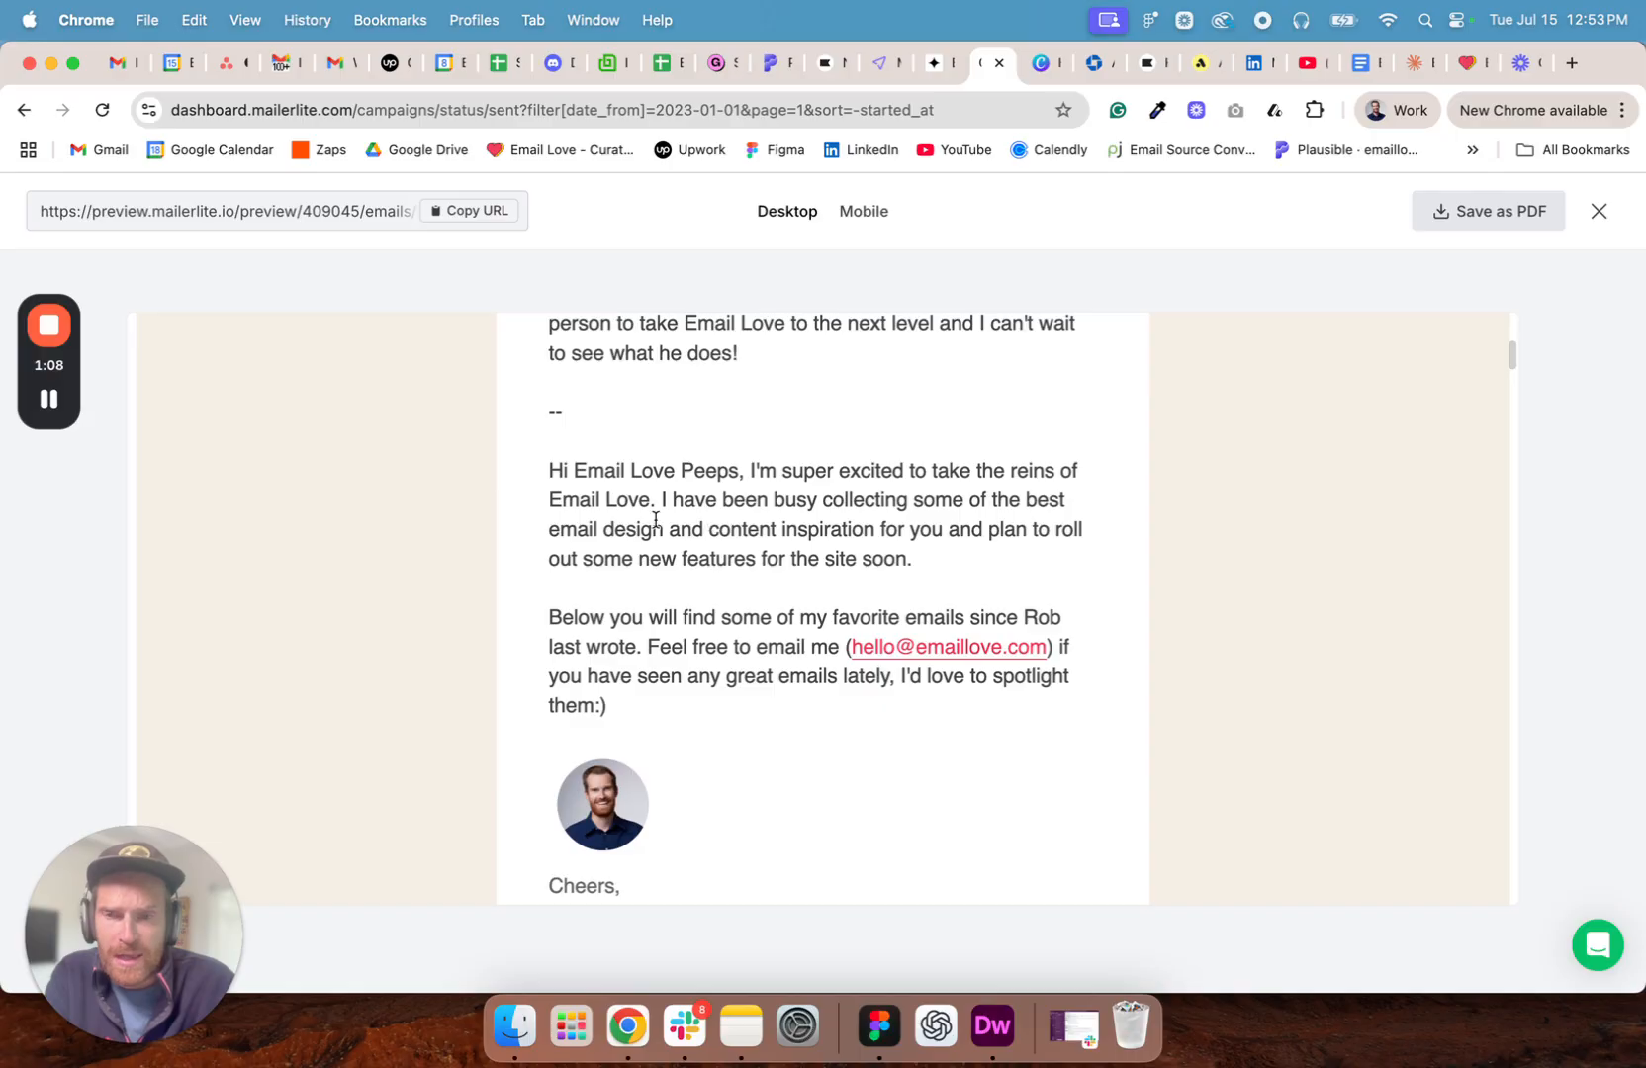
pyautogui.scroll(-3, 736, 495)
pyautogui.scroll(-10, 736, 495)
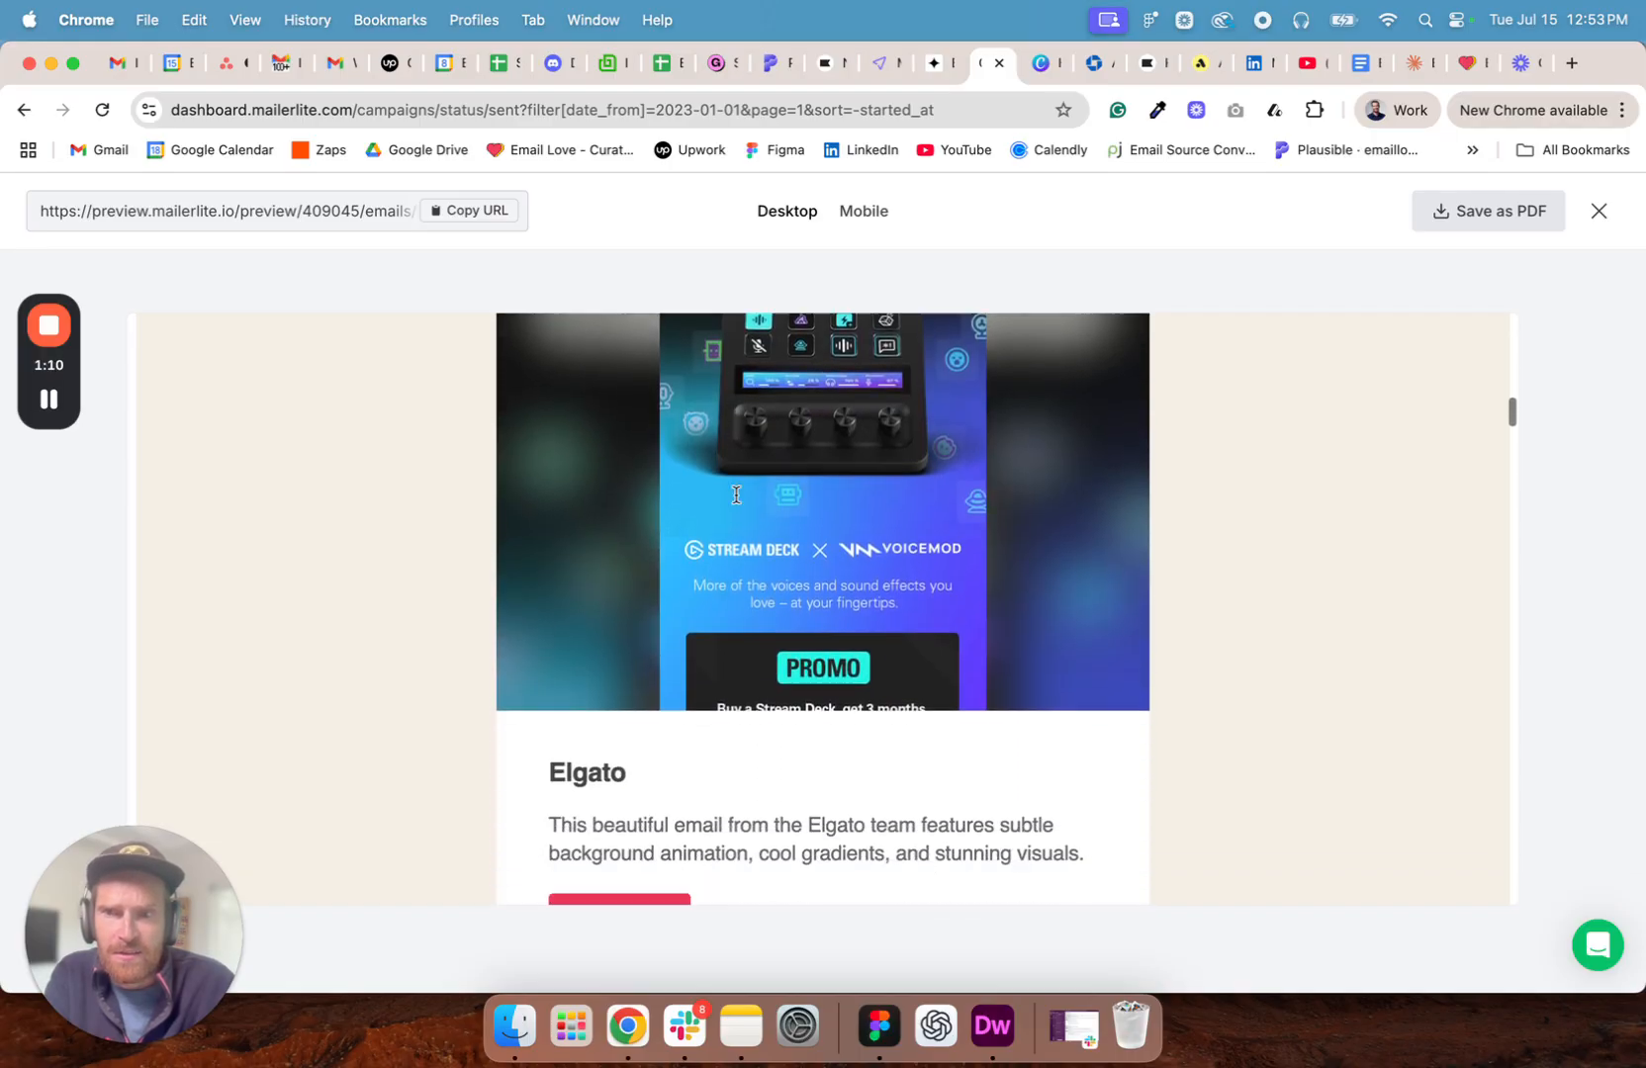
pyautogui.scroll(-6, 886, 610)
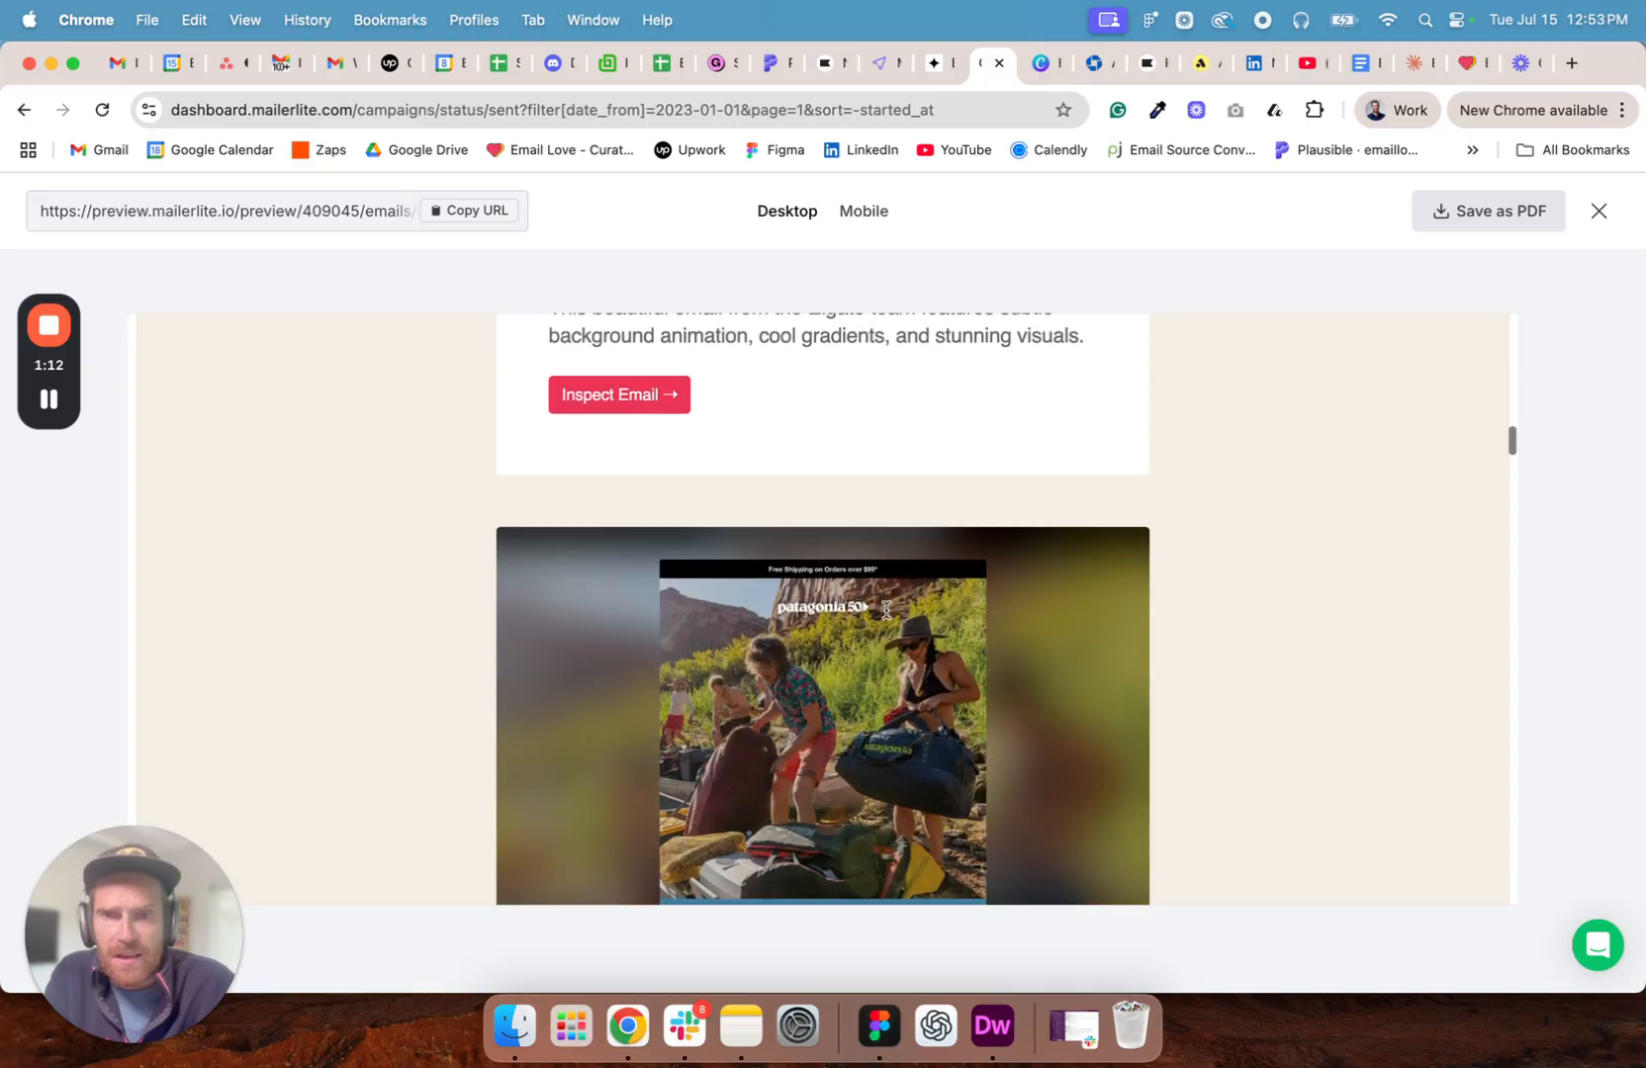
pyautogui.scroll(-1, 887, 611)
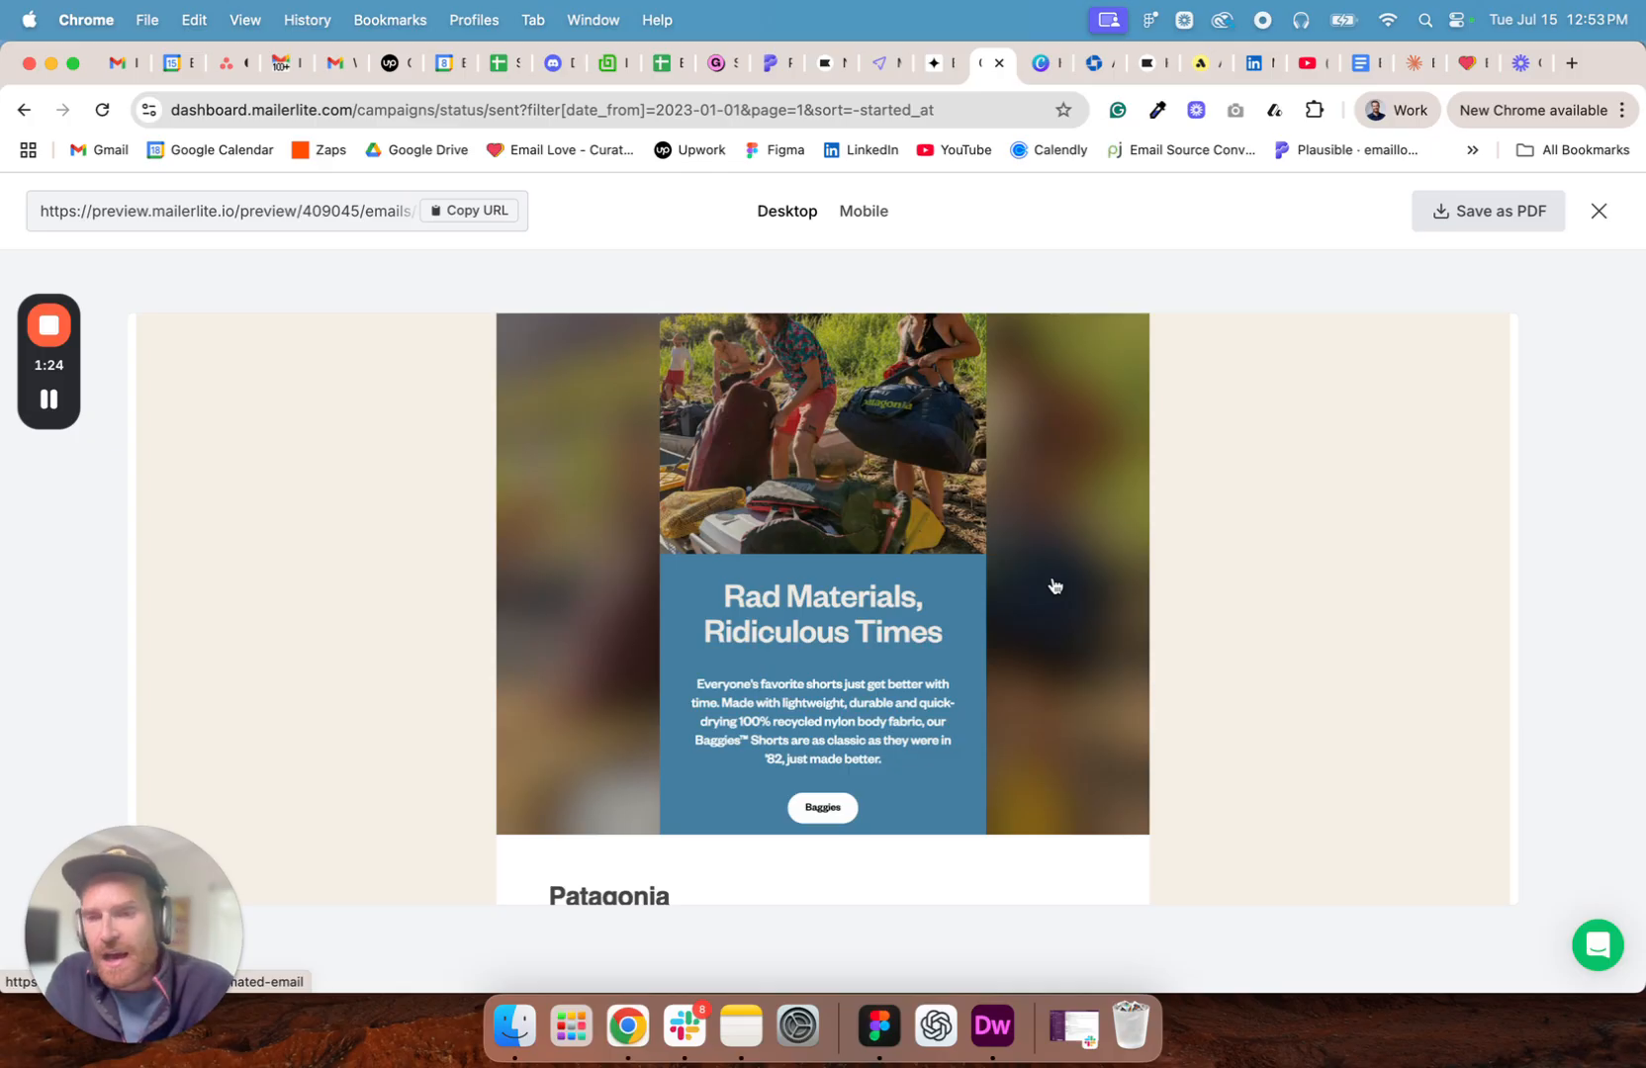
pyautogui.scroll(3, 1065, 570)
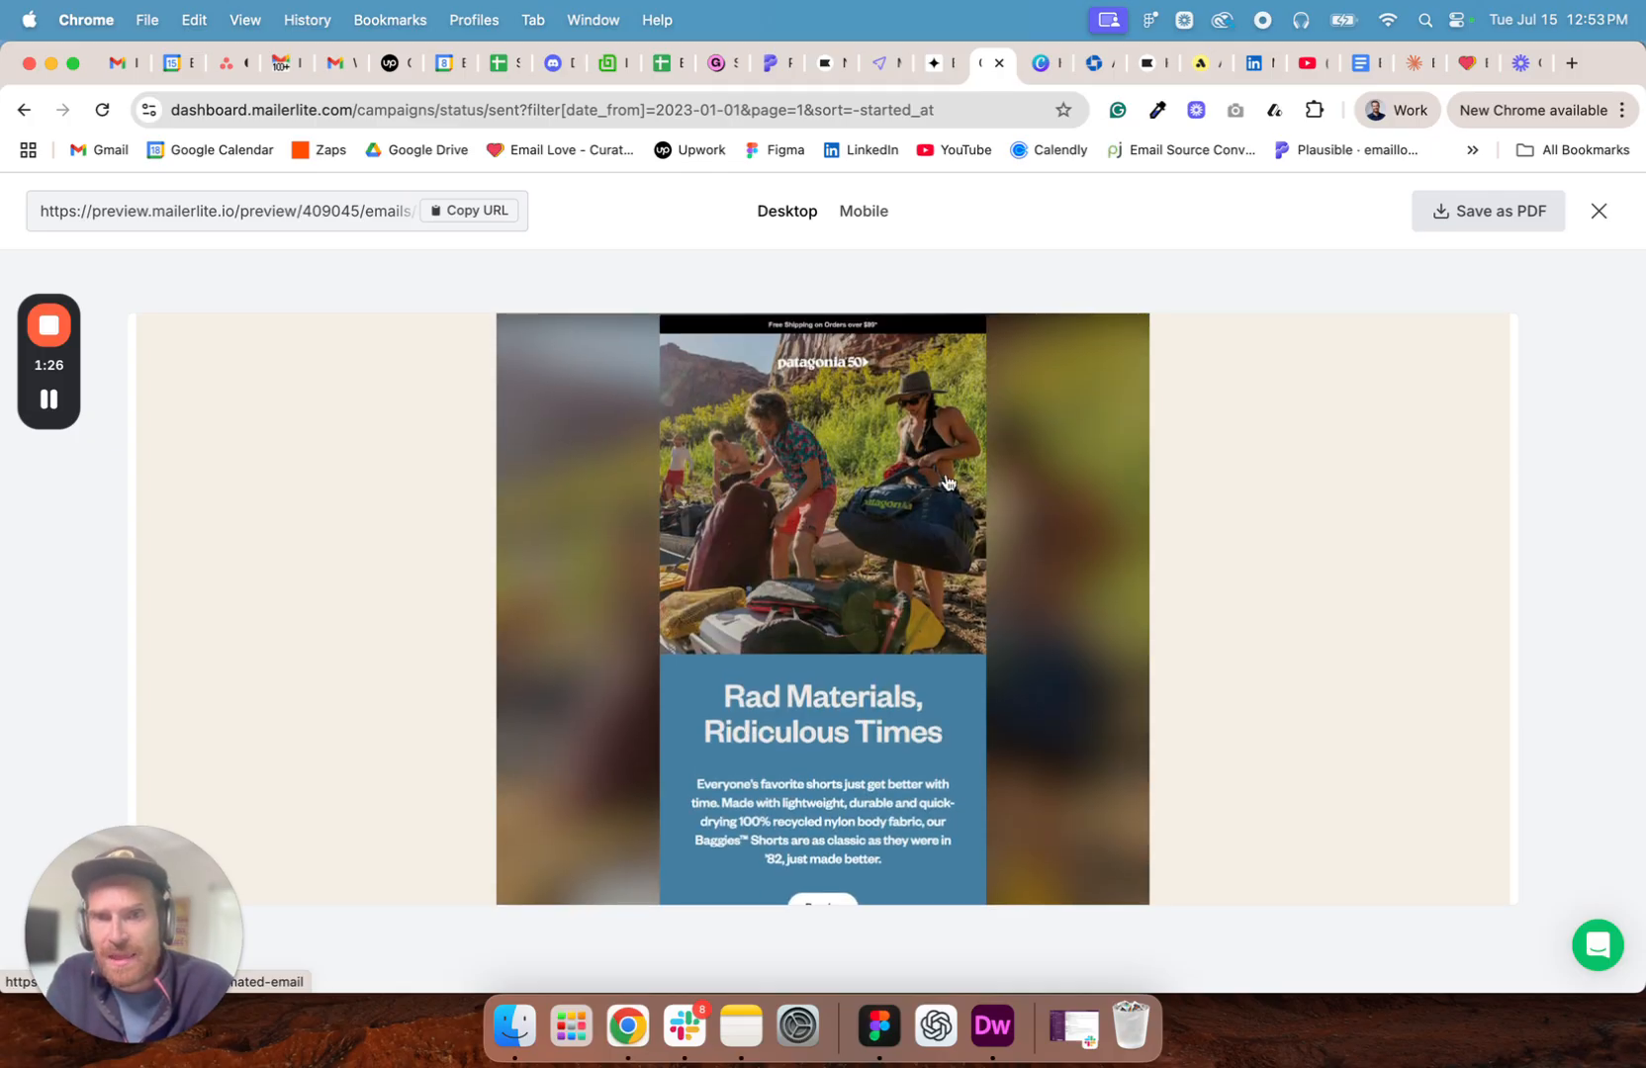
pyautogui.scroll(-5, 1198, 671)
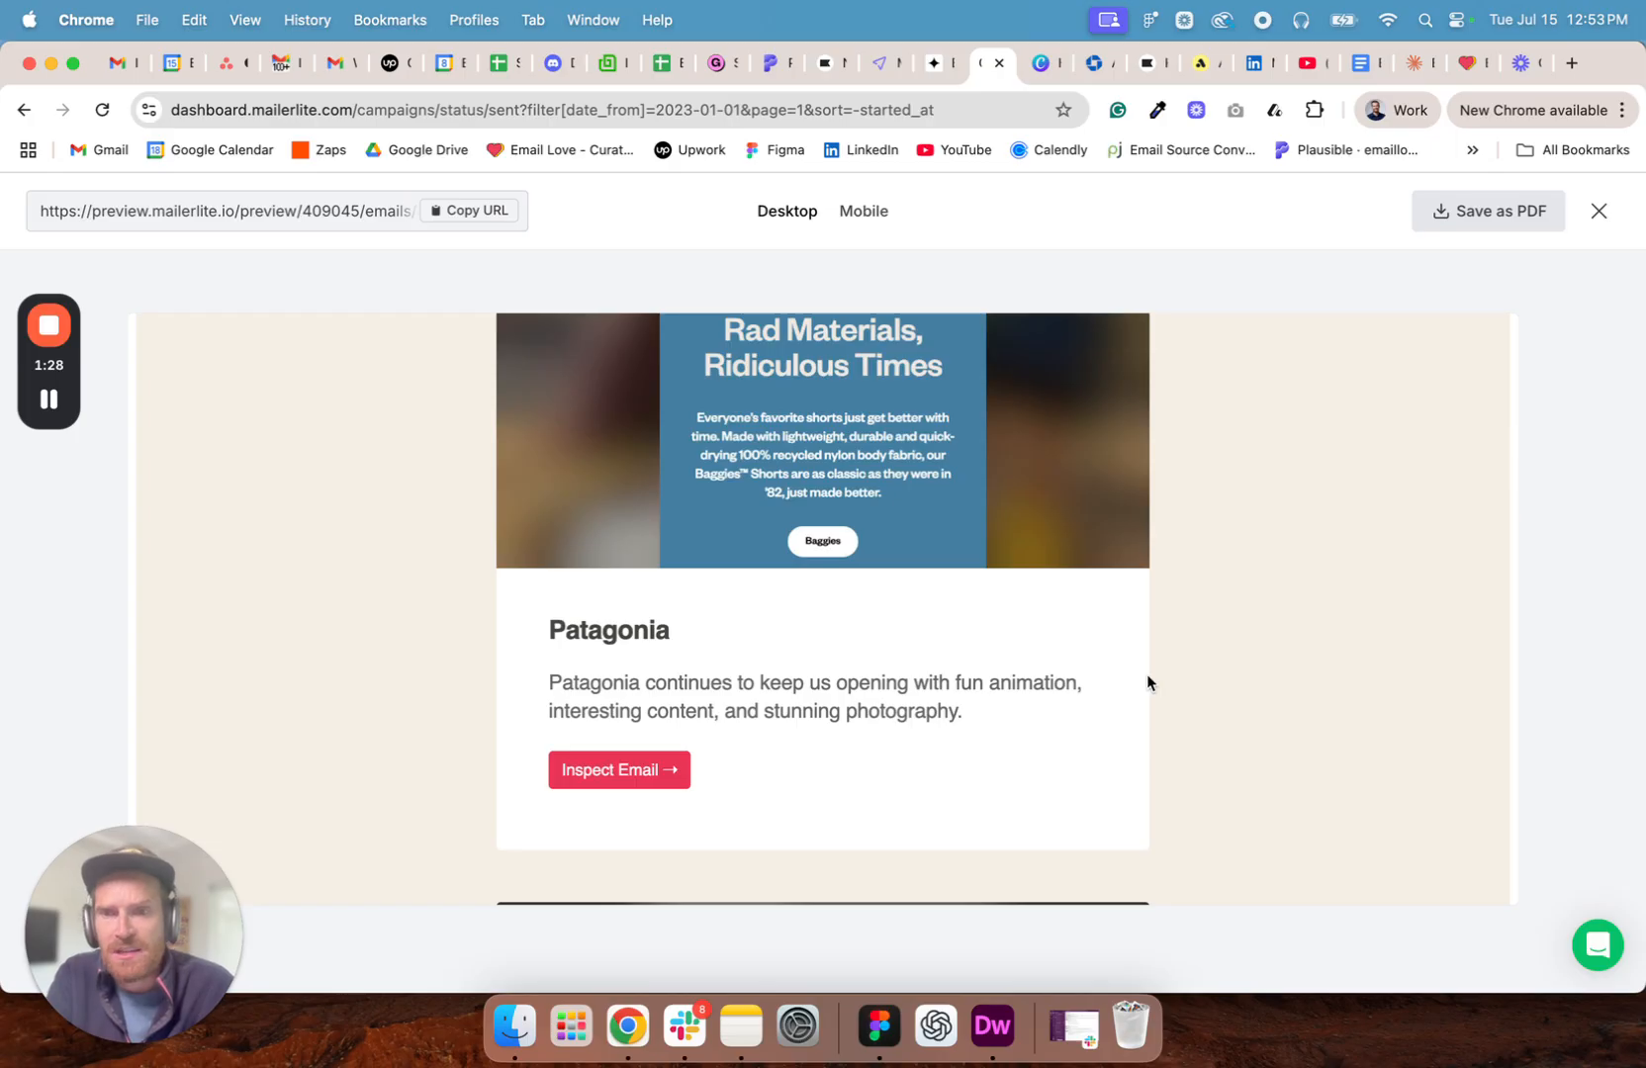
pyautogui.scroll(-10, 1266, 737)
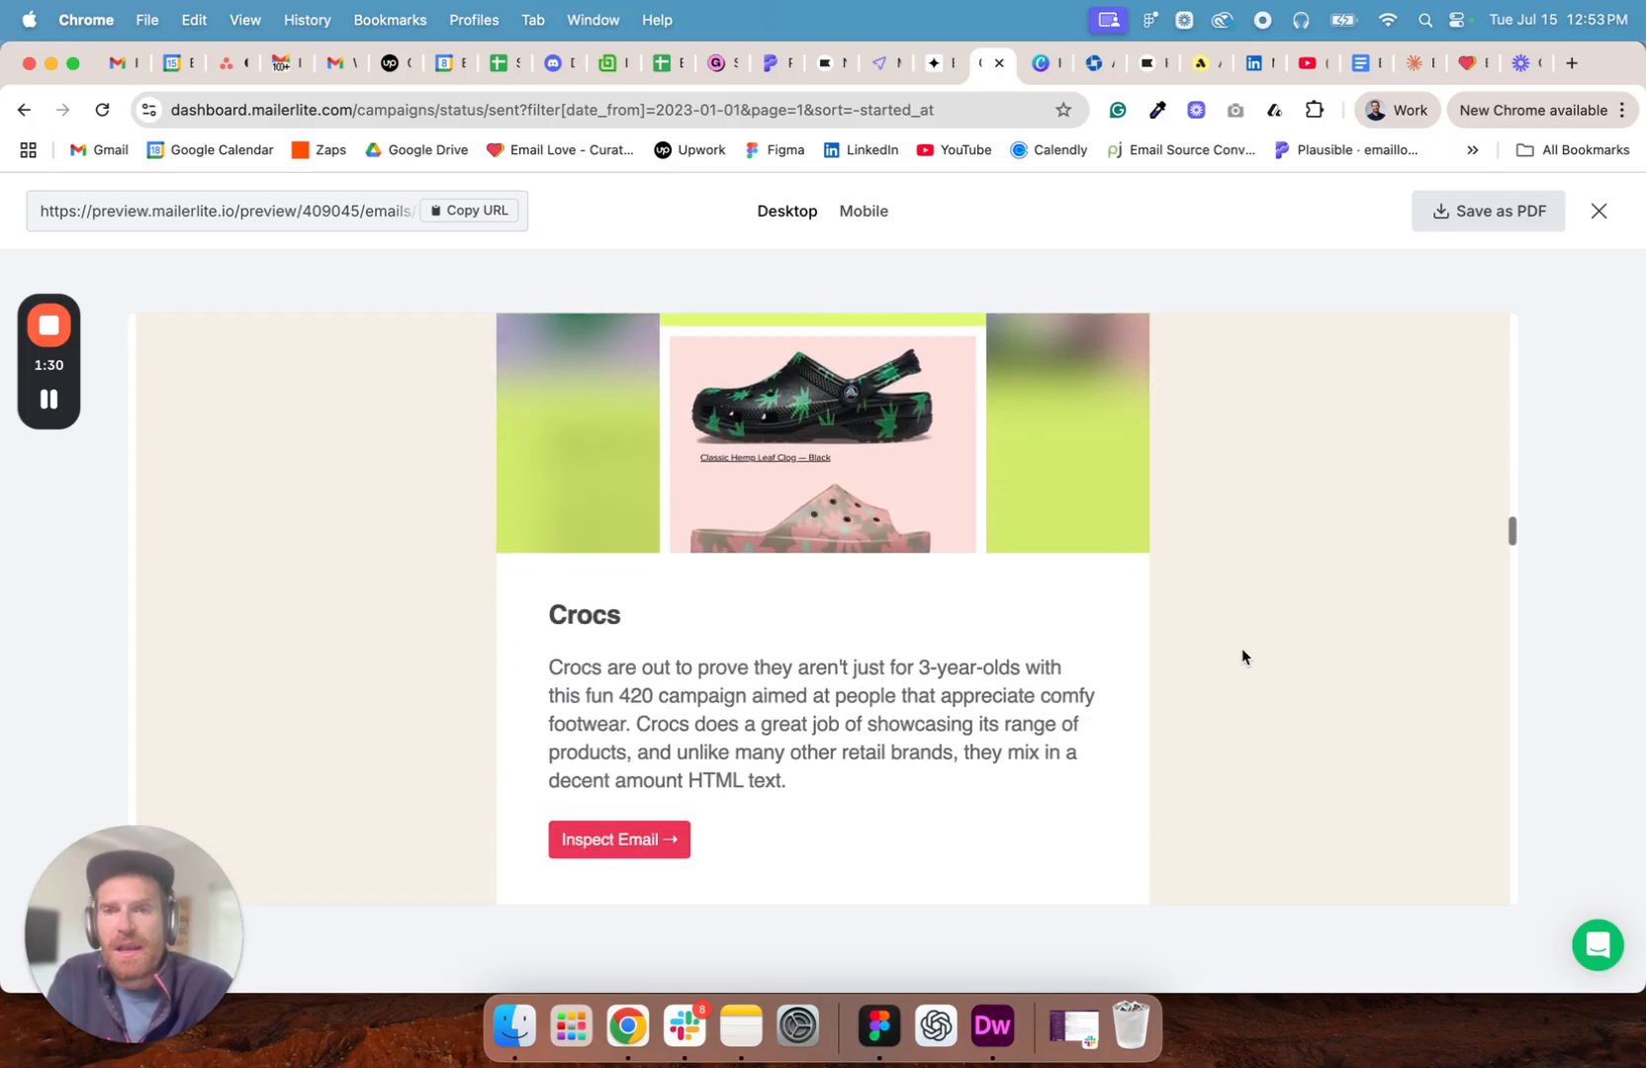
pyautogui.scroll(15, 1205, 571)
pyautogui.scroll(2, 1205, 572)
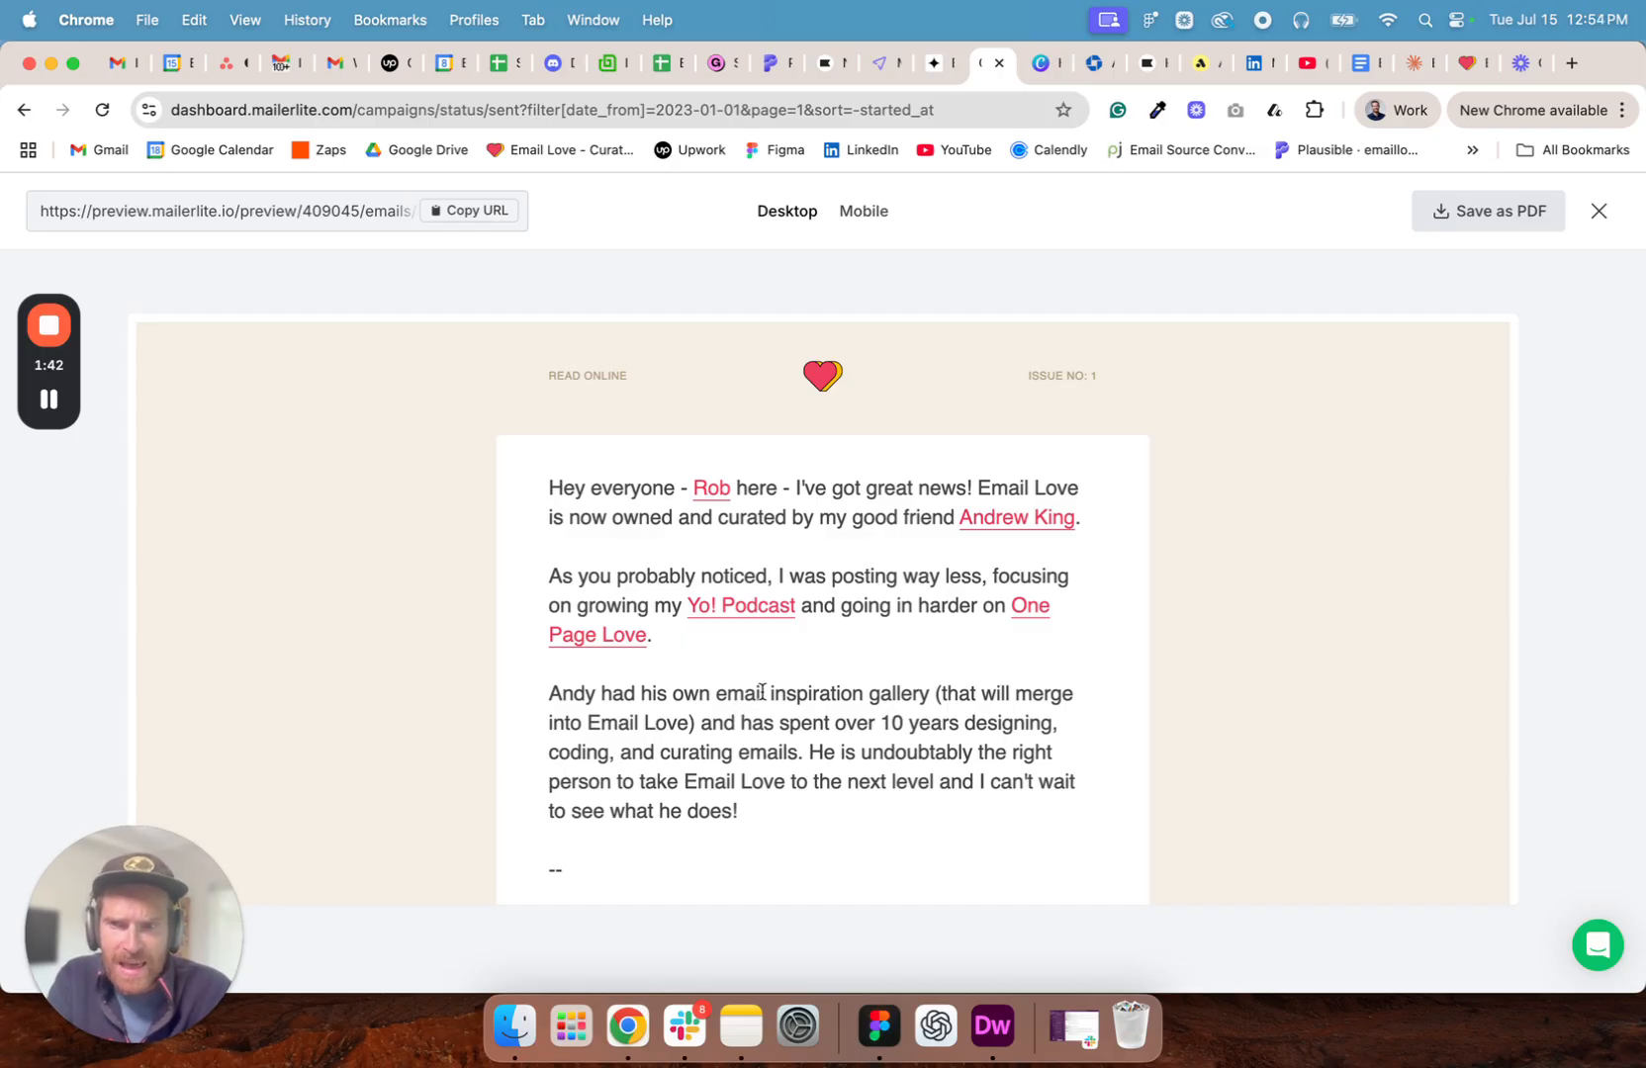
pyautogui.click(1597, 213)
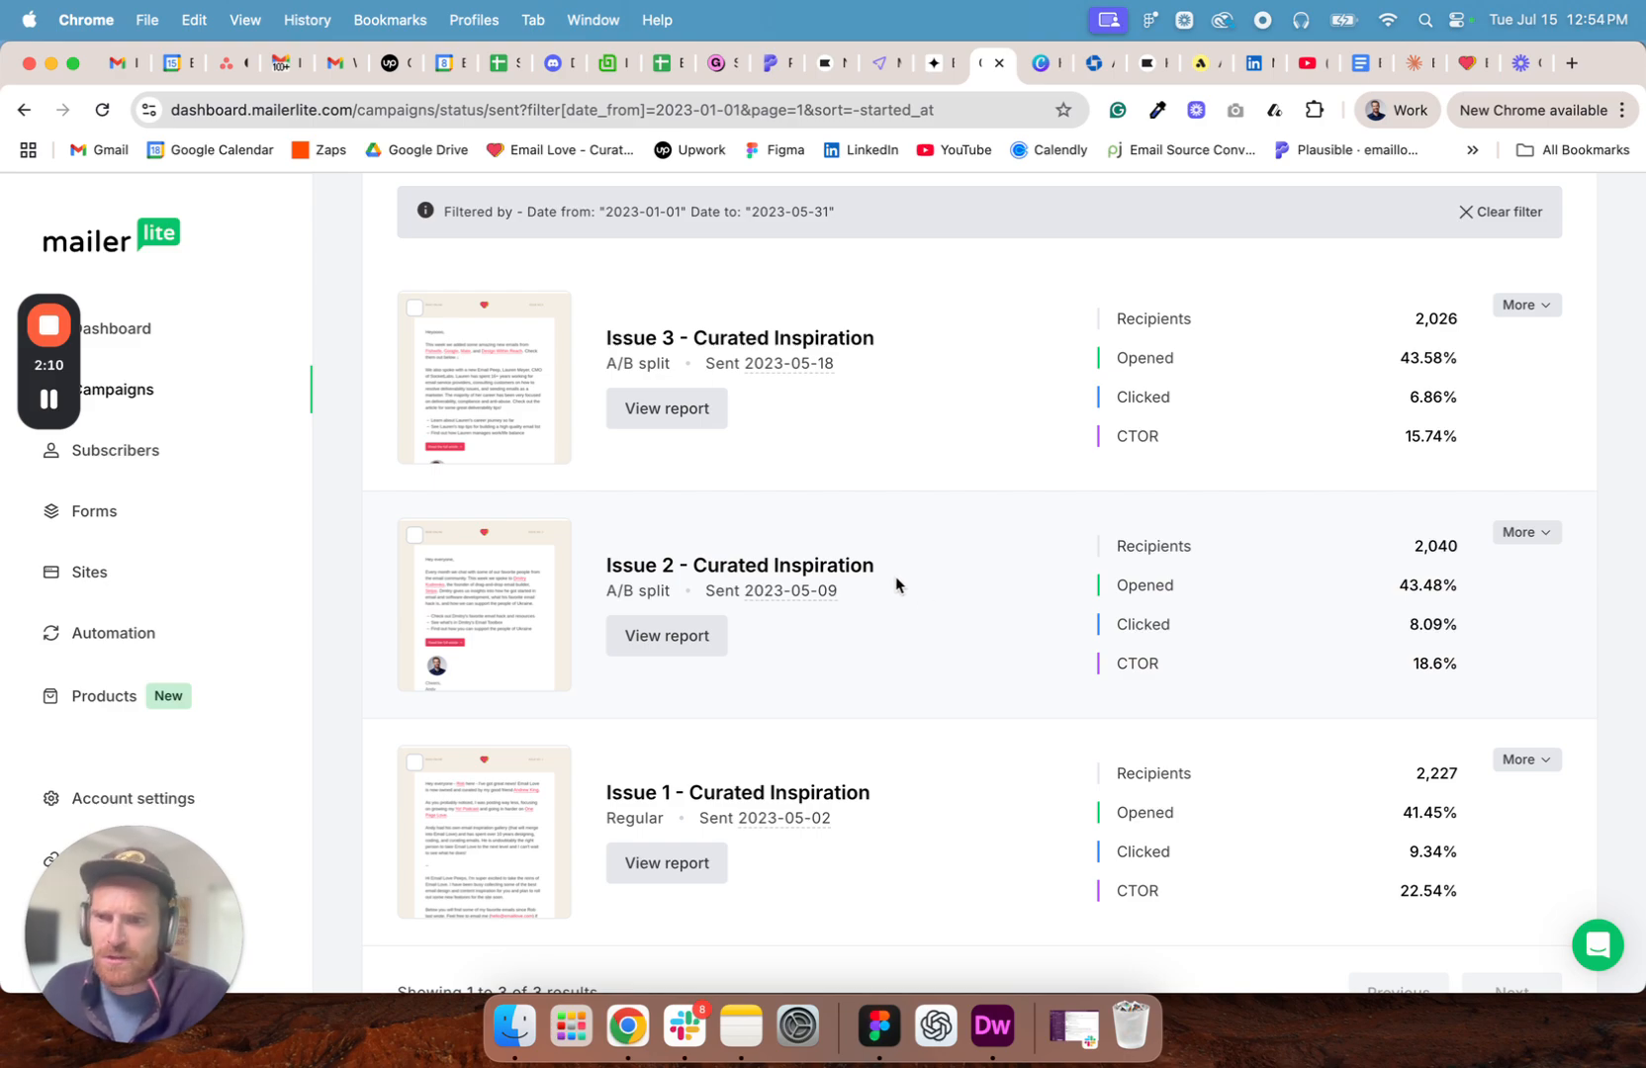
# - Browse the campaigns sent since 2023-01-01 and open the preview of the "We just joined the 10K Club!" newsletter
pyautogui.click(654, 638)
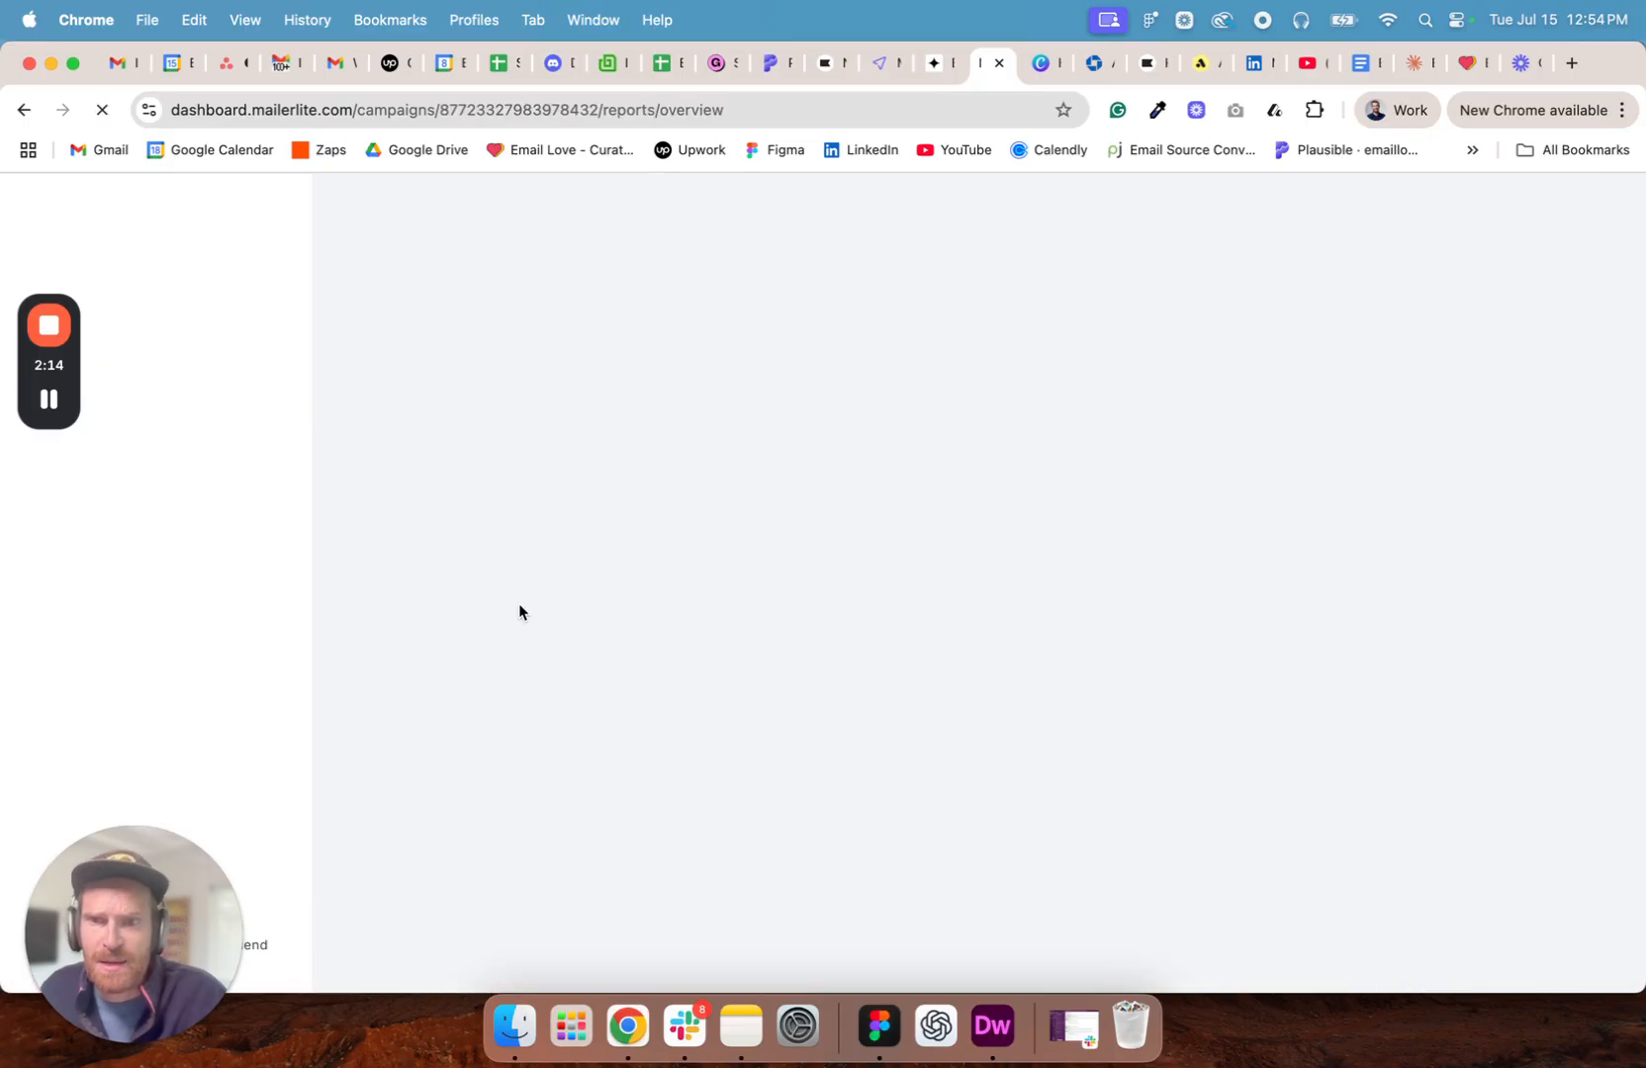
pyautogui.click(22, 110)
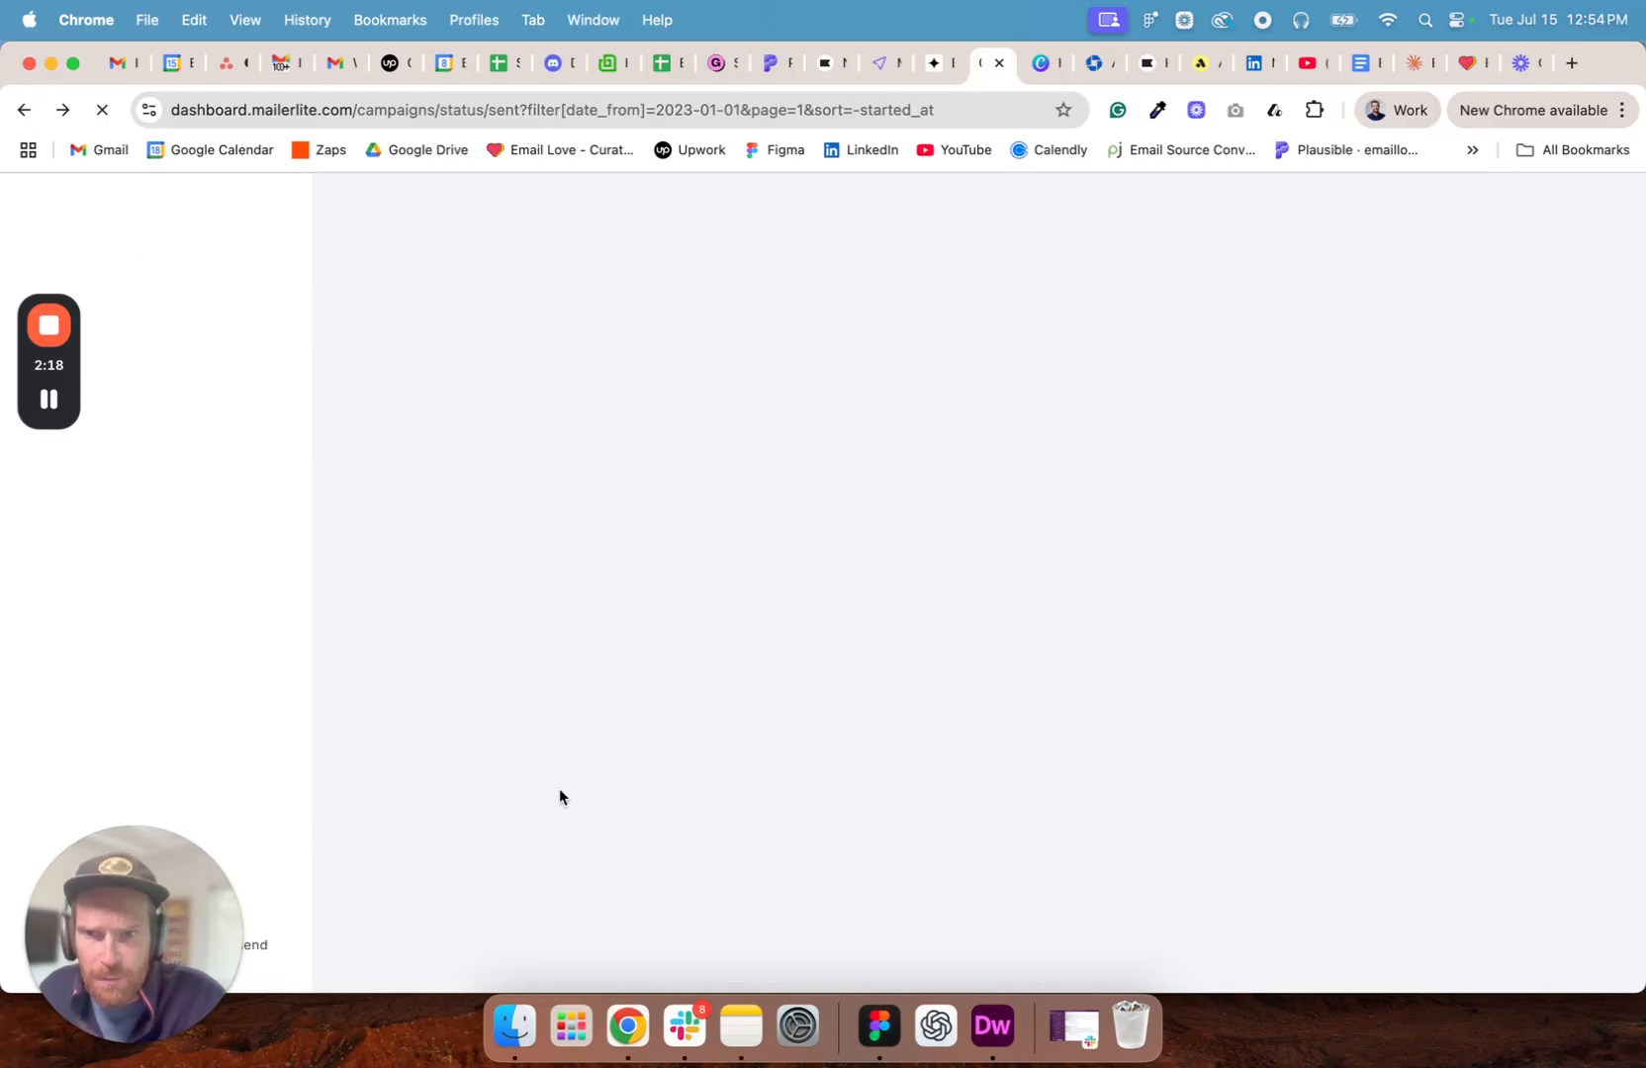
pyautogui.scroll(-3, 623, 789)
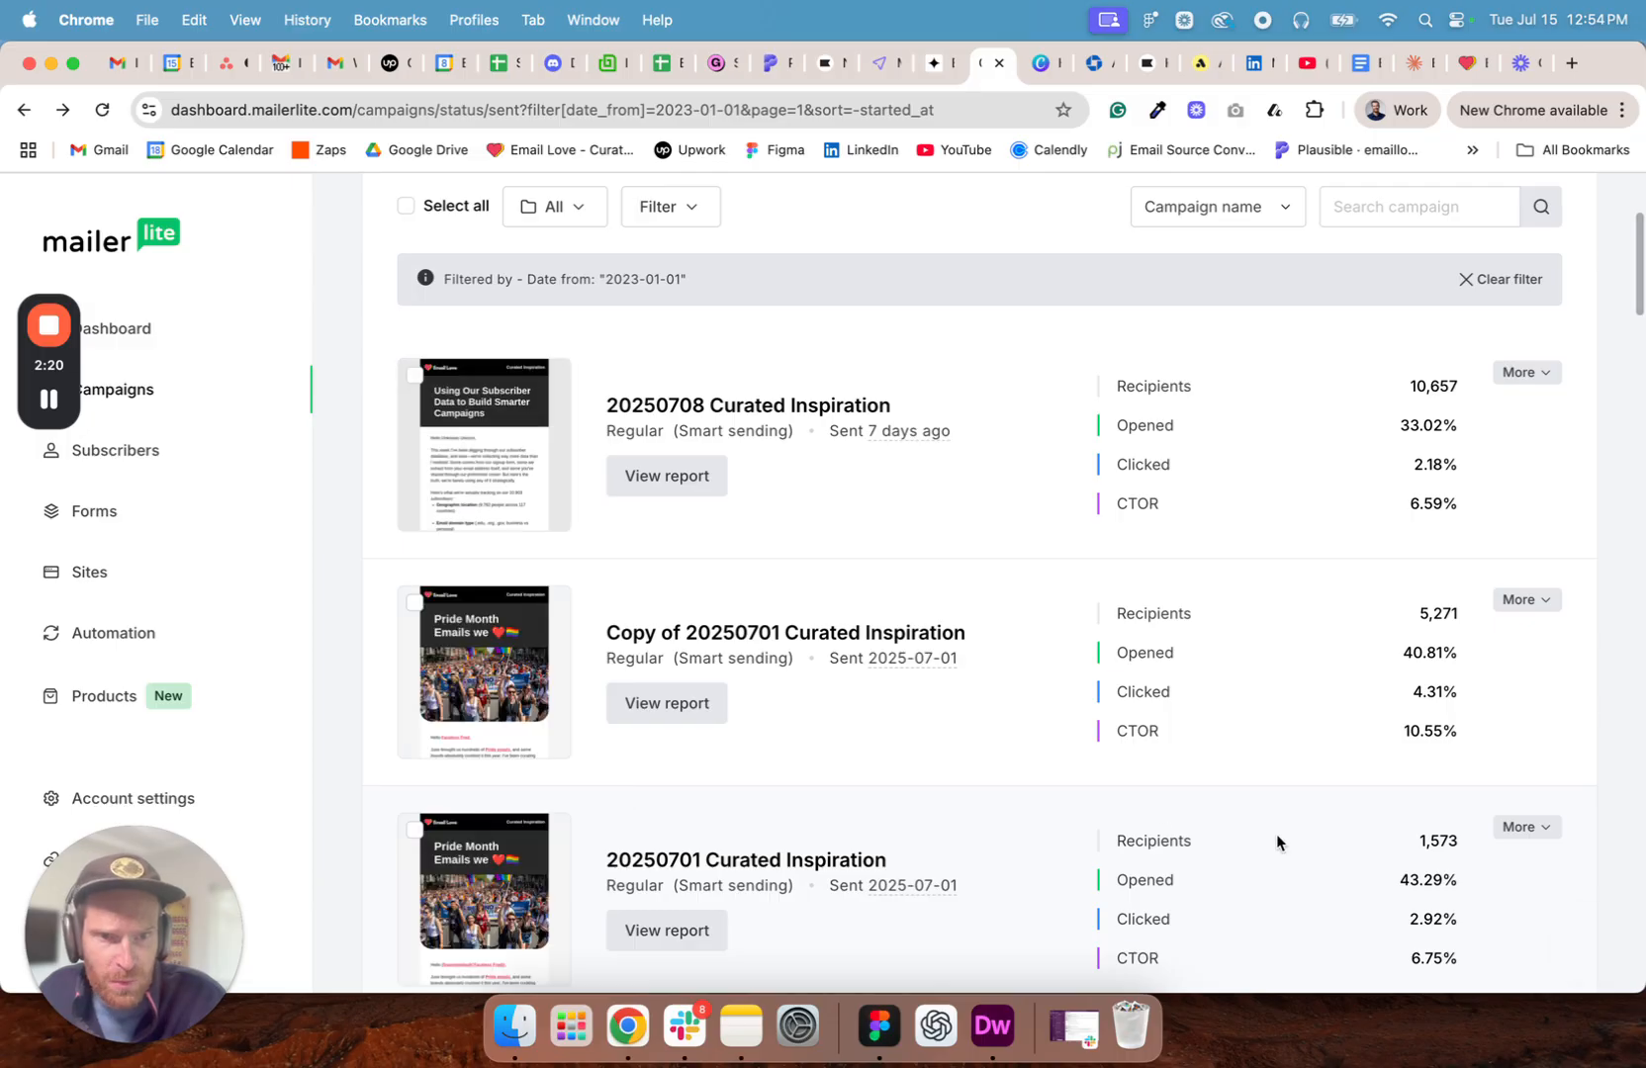
pyautogui.scroll(-1, 1245, 683)
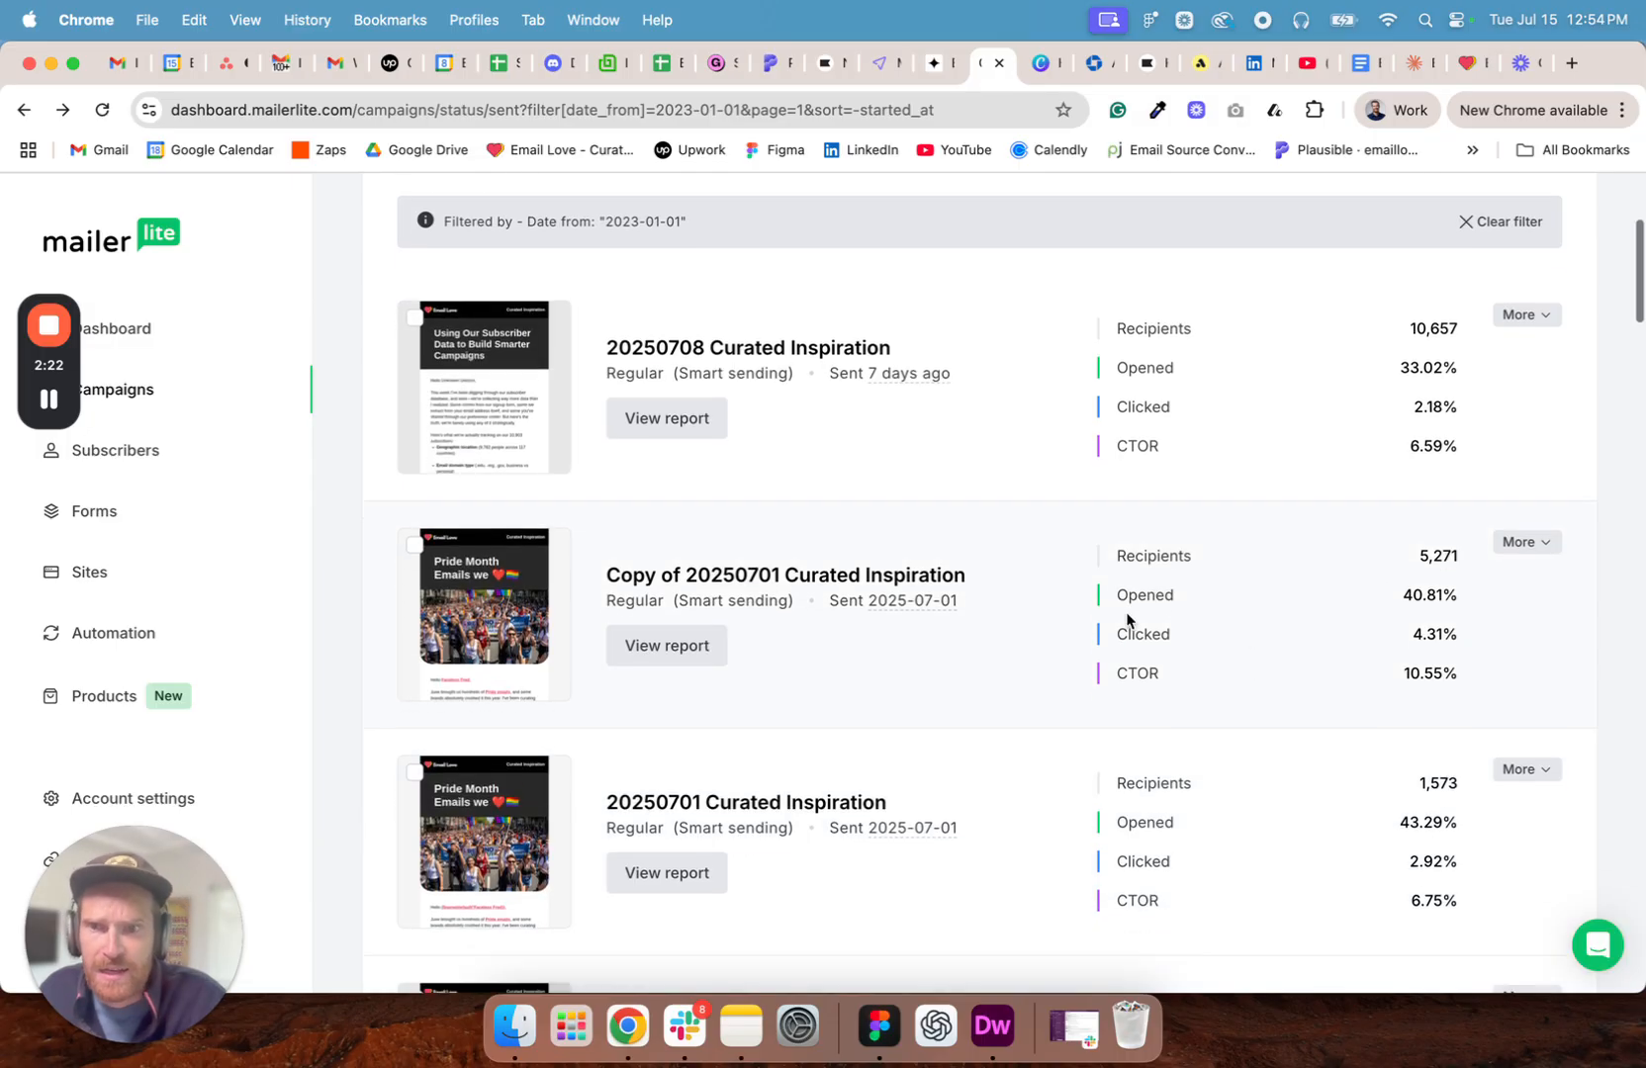
pyautogui.scroll(4, 1108, 620)
pyautogui.scroll(-15, 588, 659)
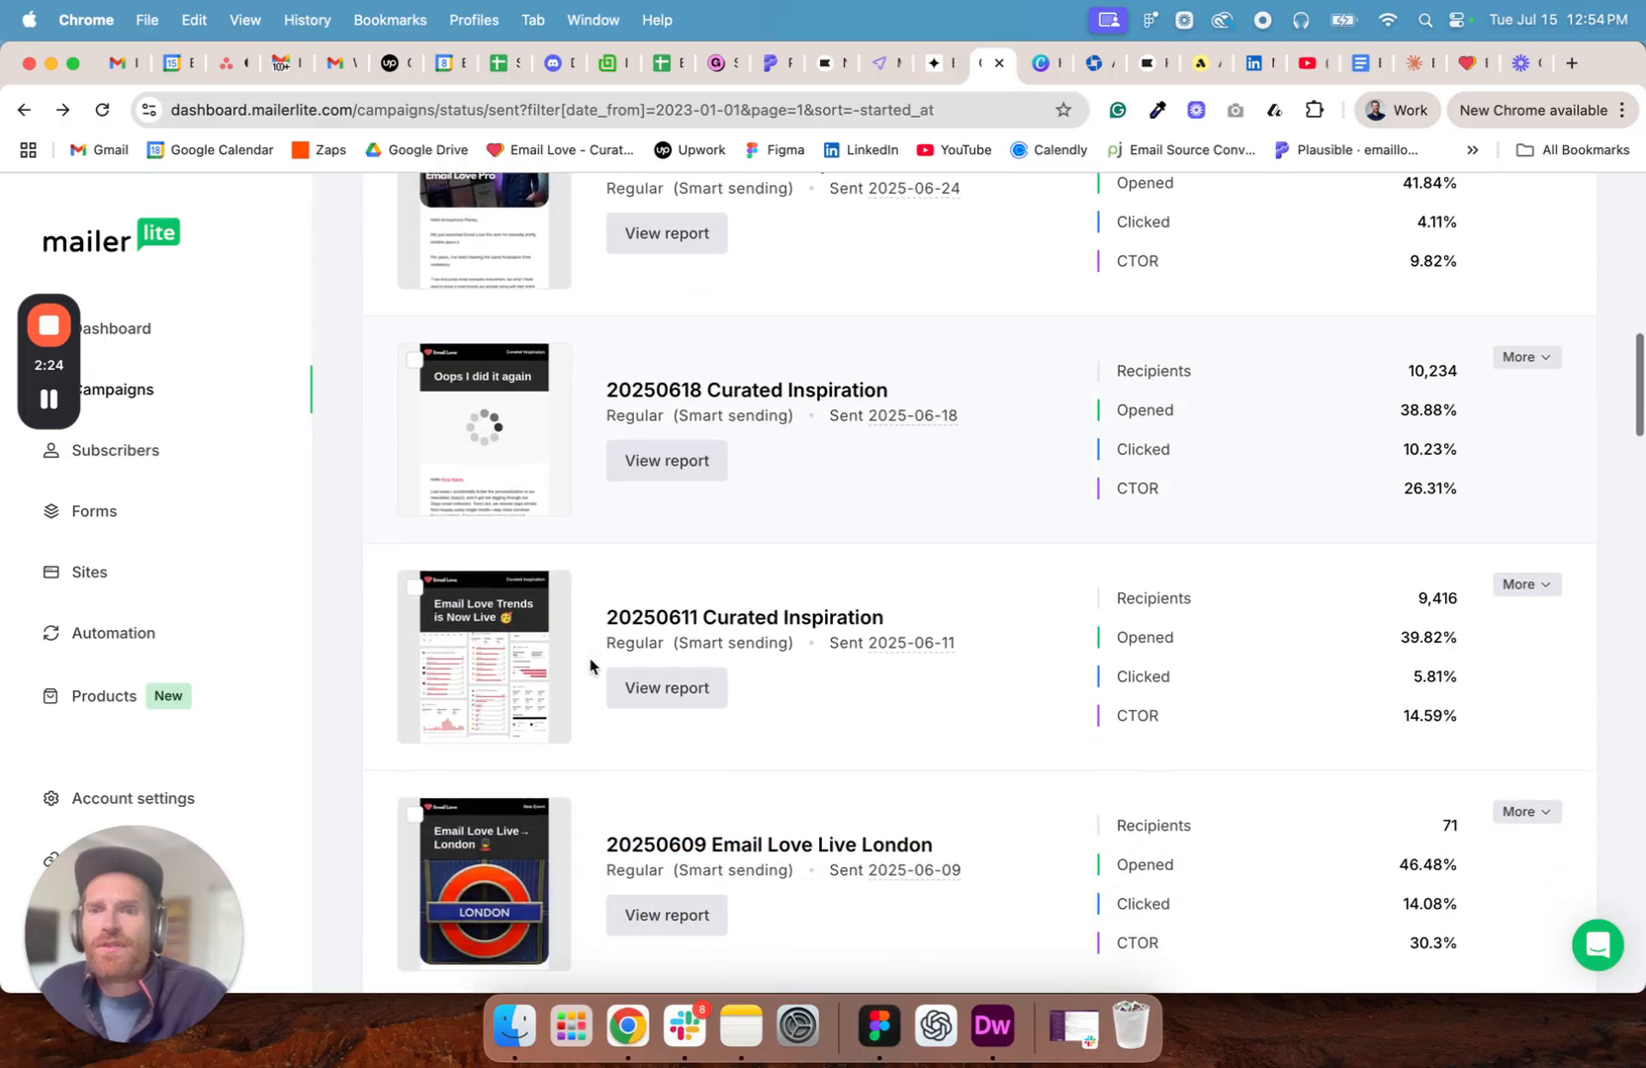
pyautogui.scroll(-3, 589, 659)
pyautogui.click(485, 385)
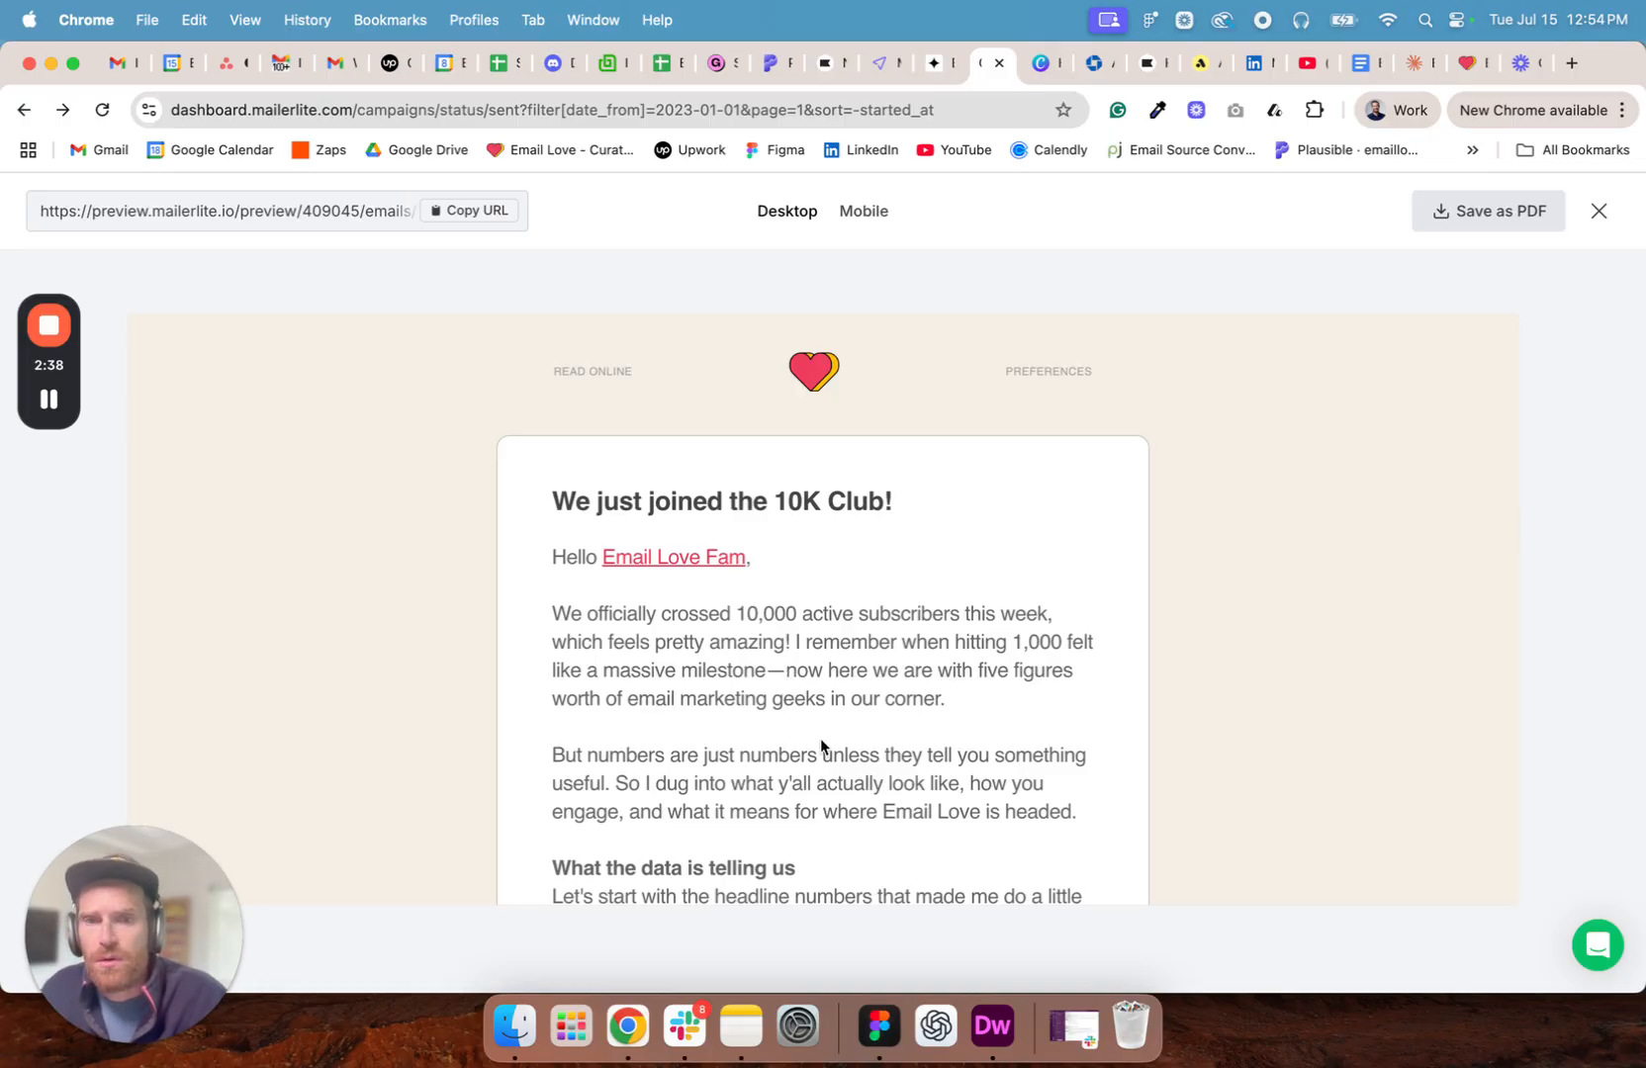
# - Read through the 10K Club newsletter, from the subscriber statistics and growth strategies to the sign-off
pyautogui.scroll(-5, 999, 581)
pyautogui.scroll(-2, 1000, 584)
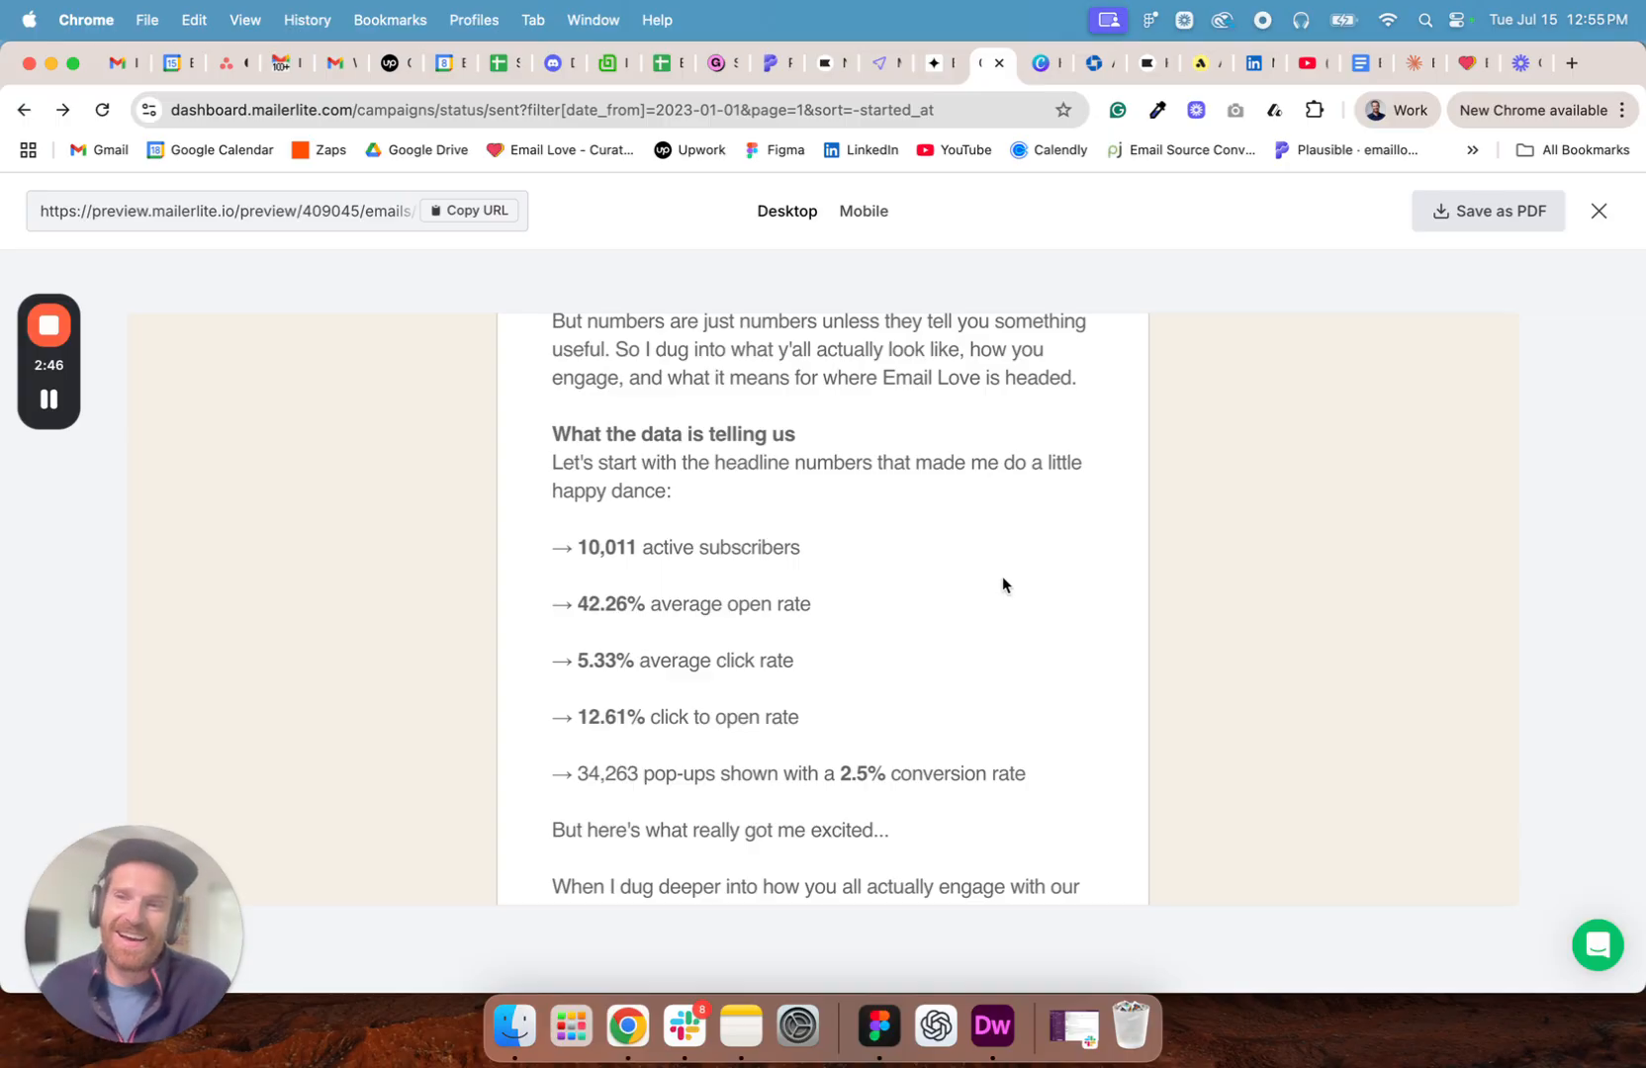
pyautogui.scroll(-10, 1017, 572)
pyautogui.scroll(-7, 757, 613)
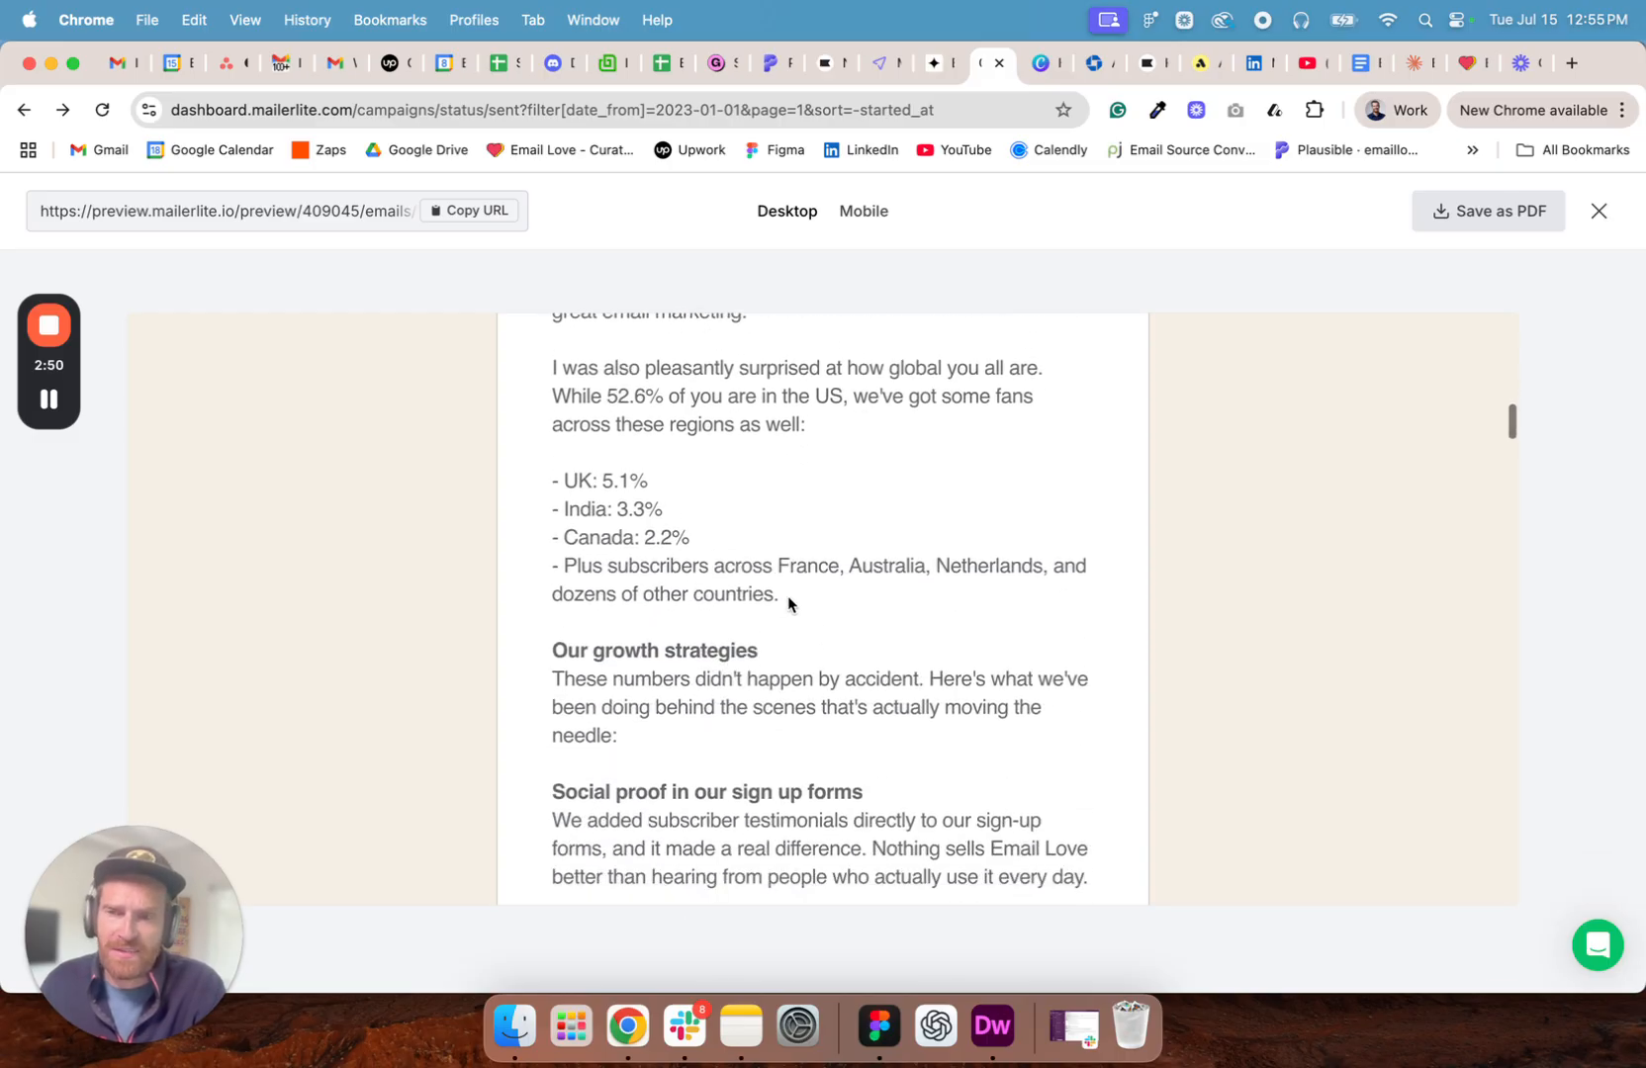
pyautogui.scroll(-6, 789, 598)
pyautogui.scroll(-20, 792, 601)
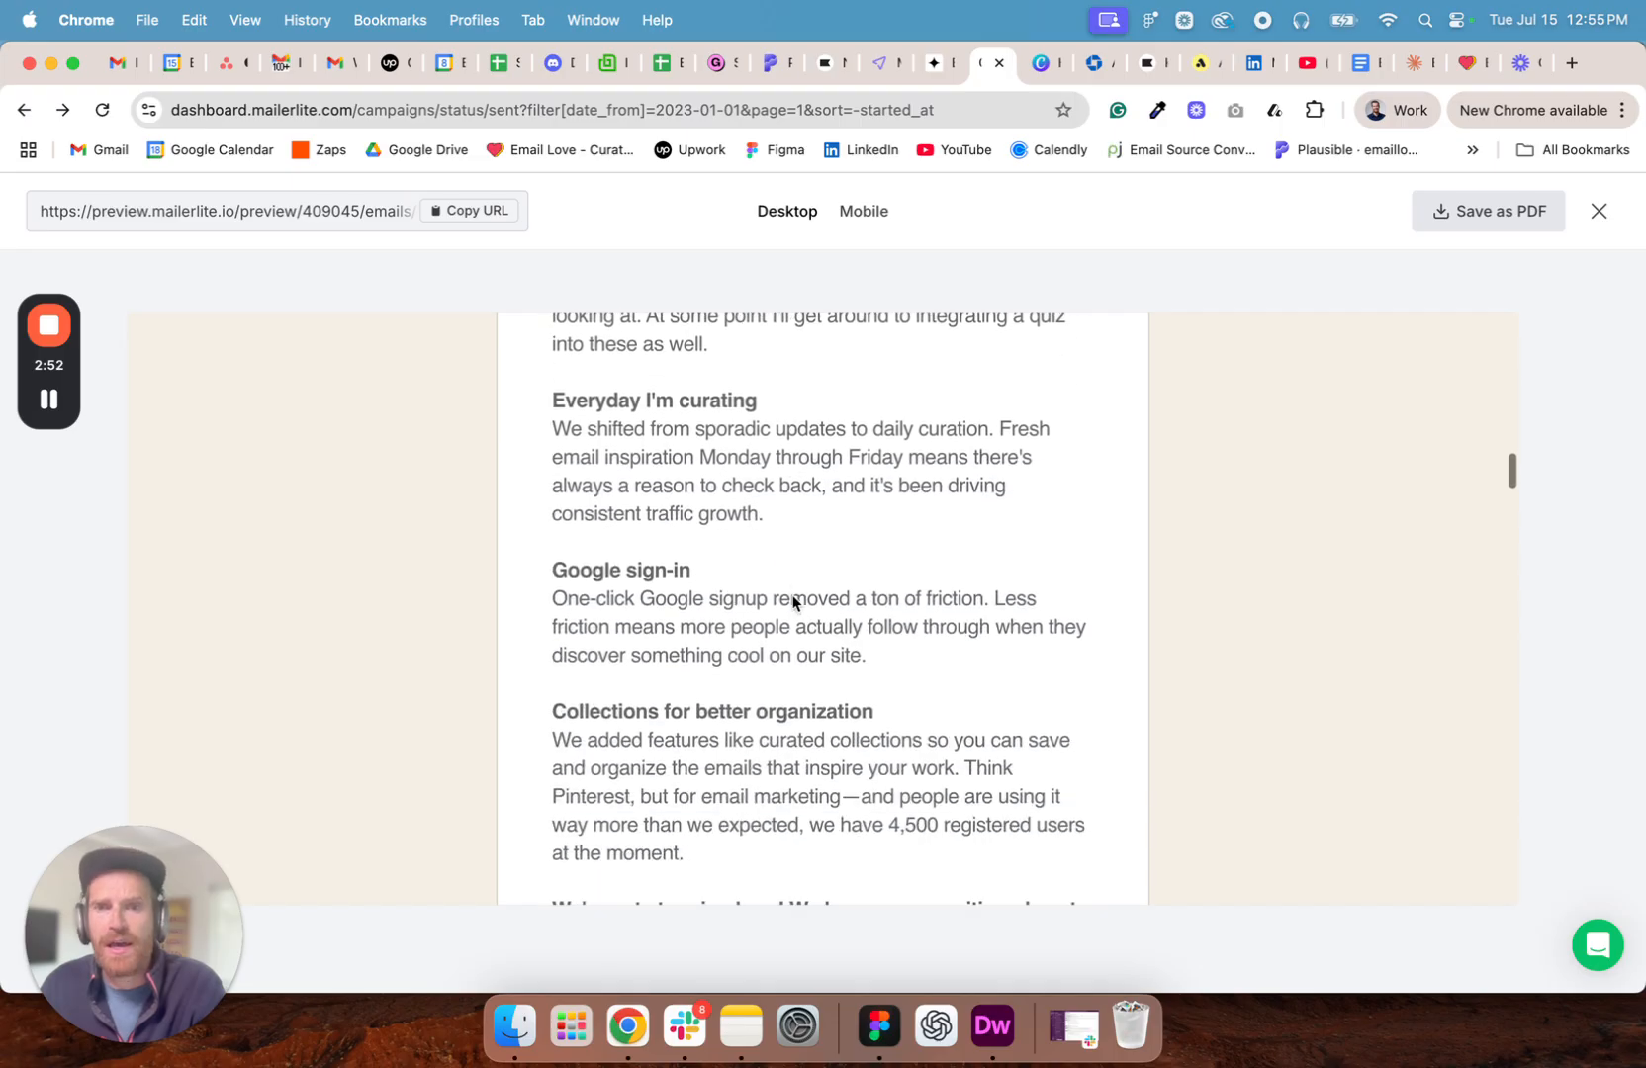
pyautogui.scroll(-3, 793, 596)
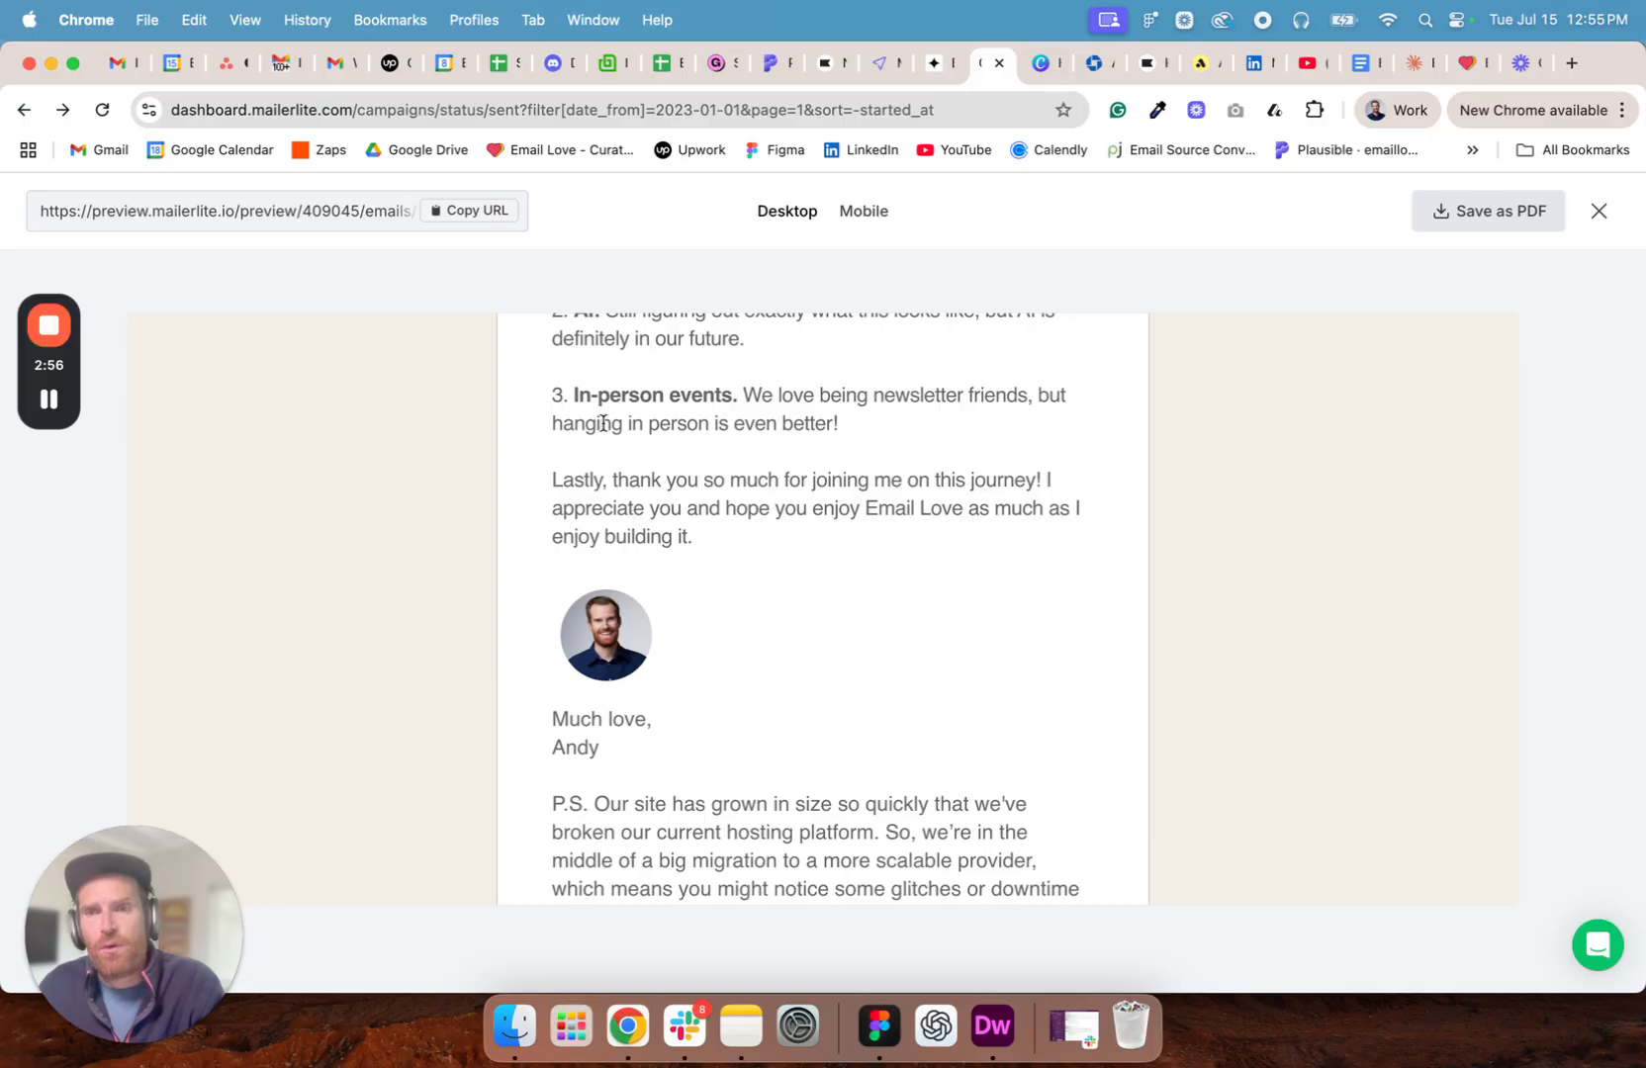
# - Switch to Dreamweaver and show the source code of the subject-line intro paragraph in Email Love Welcome 2.html
pyautogui.click(993, 1027)
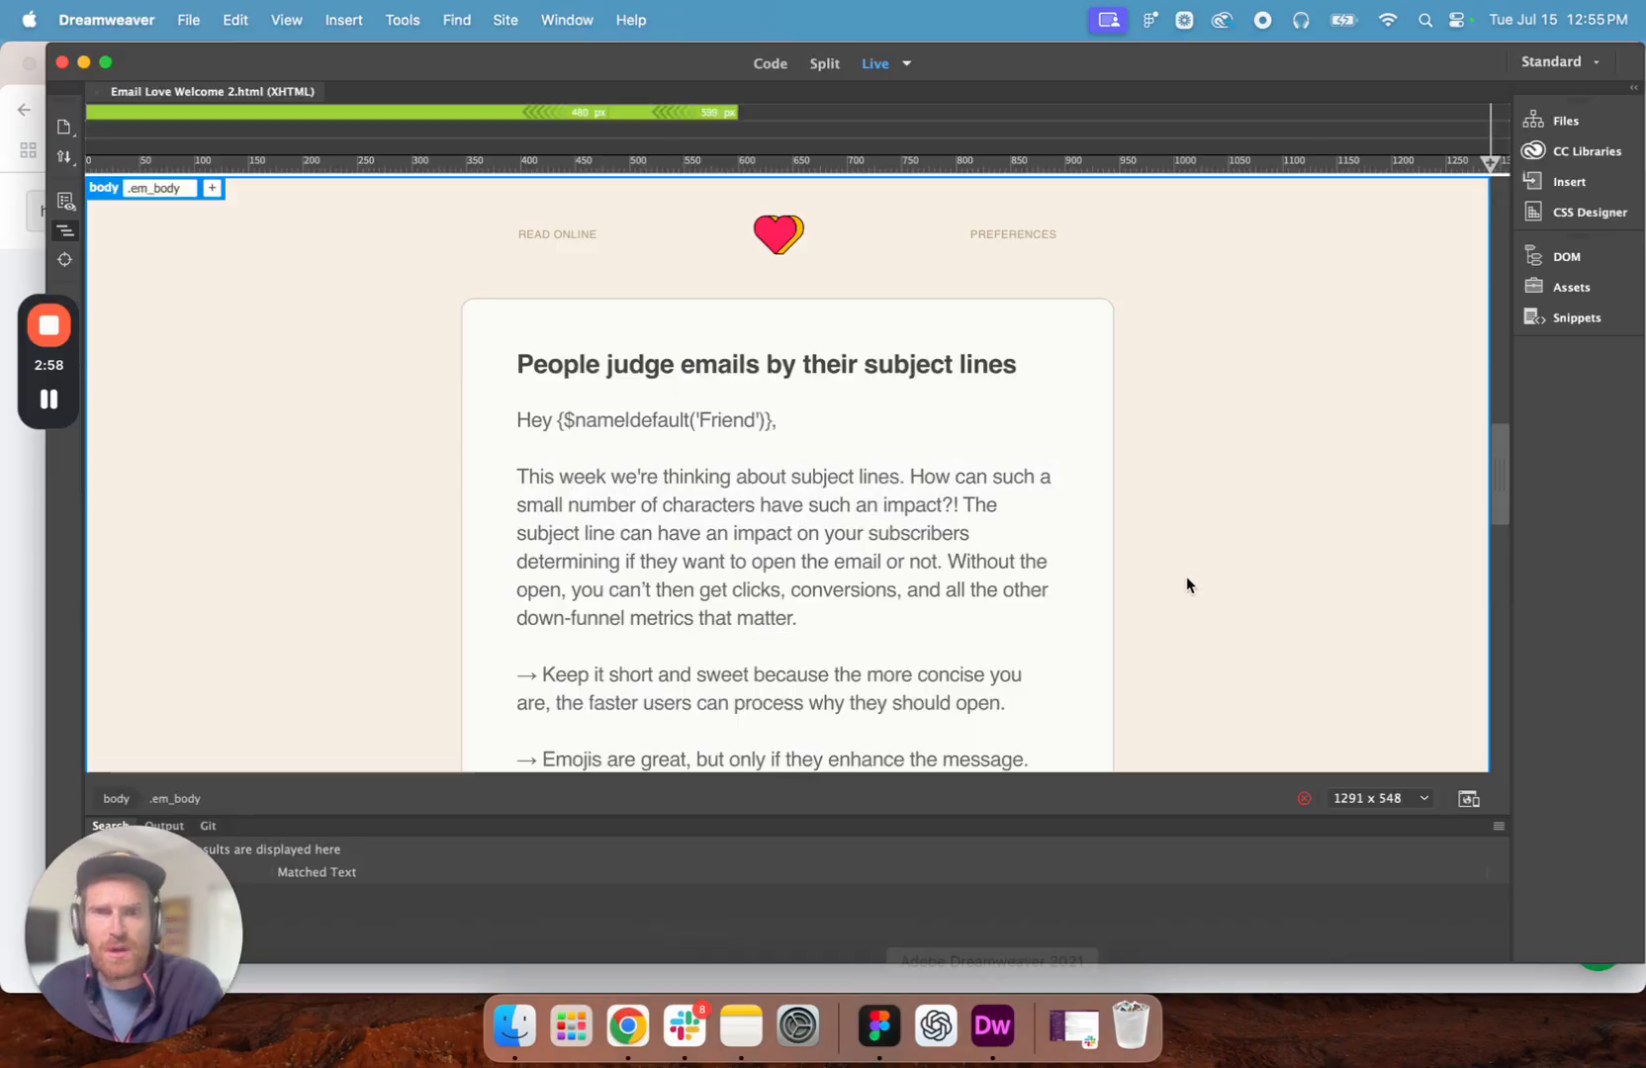
pyautogui.click(714, 525)
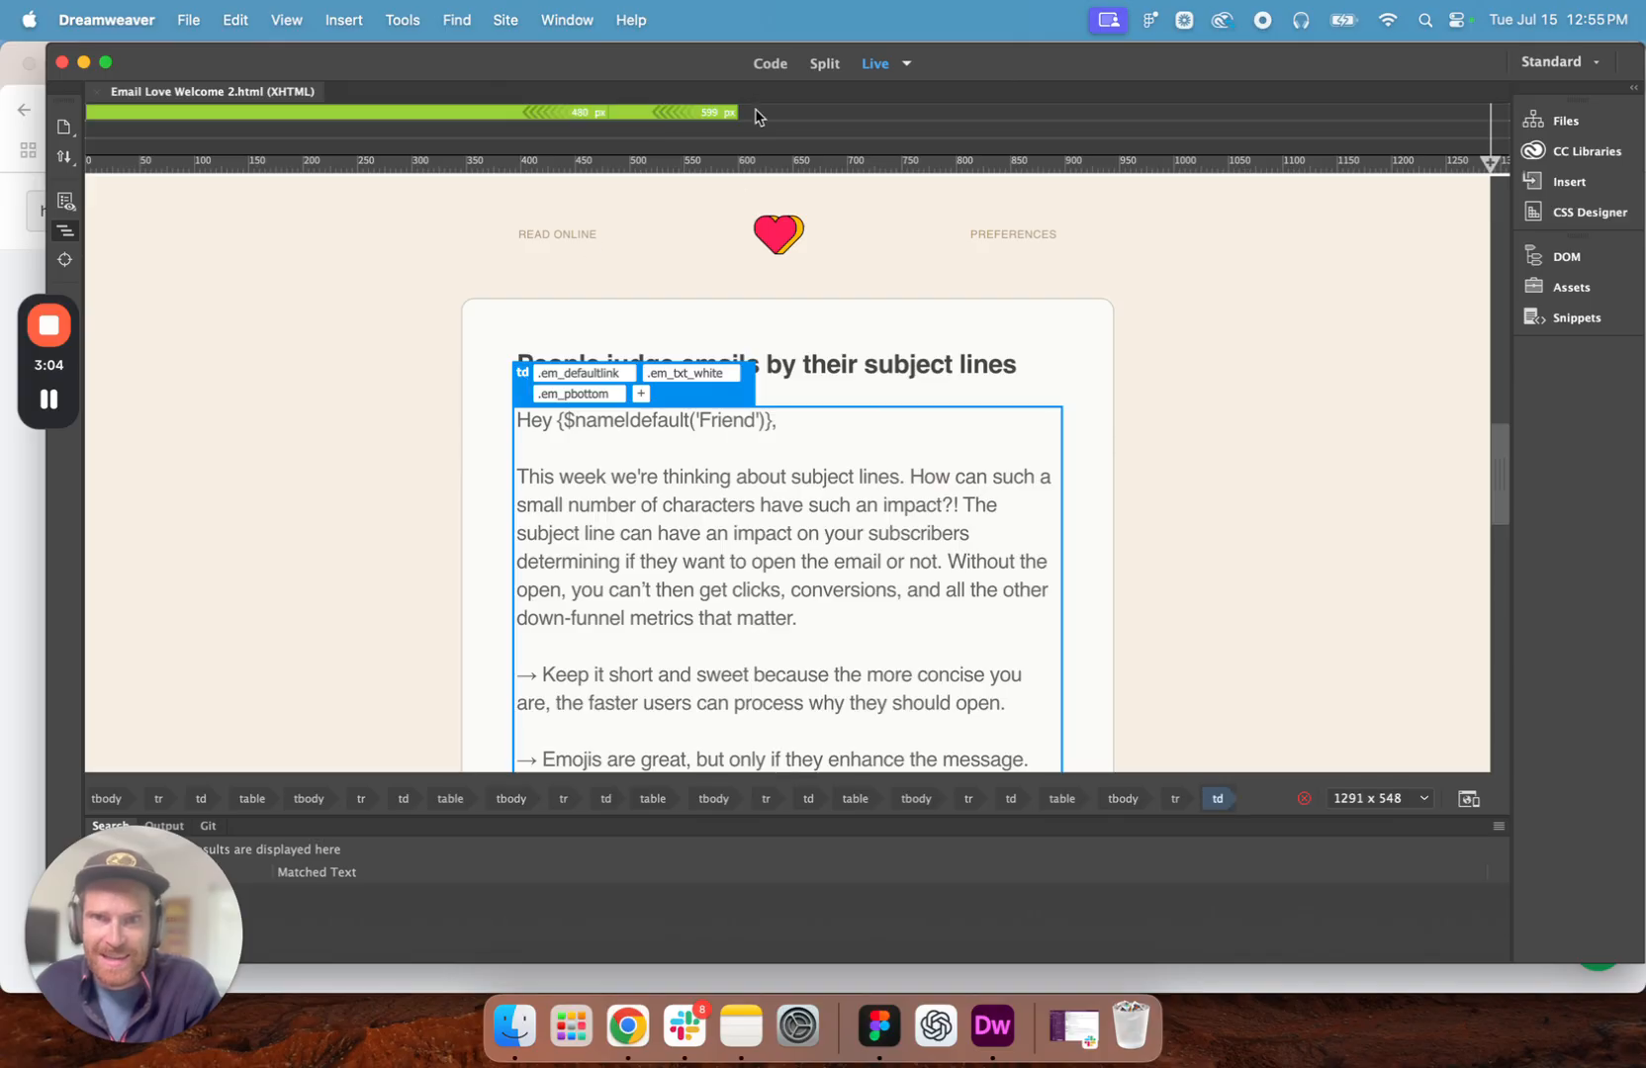
pyautogui.click(770, 62)
pyautogui.click(664, 522)
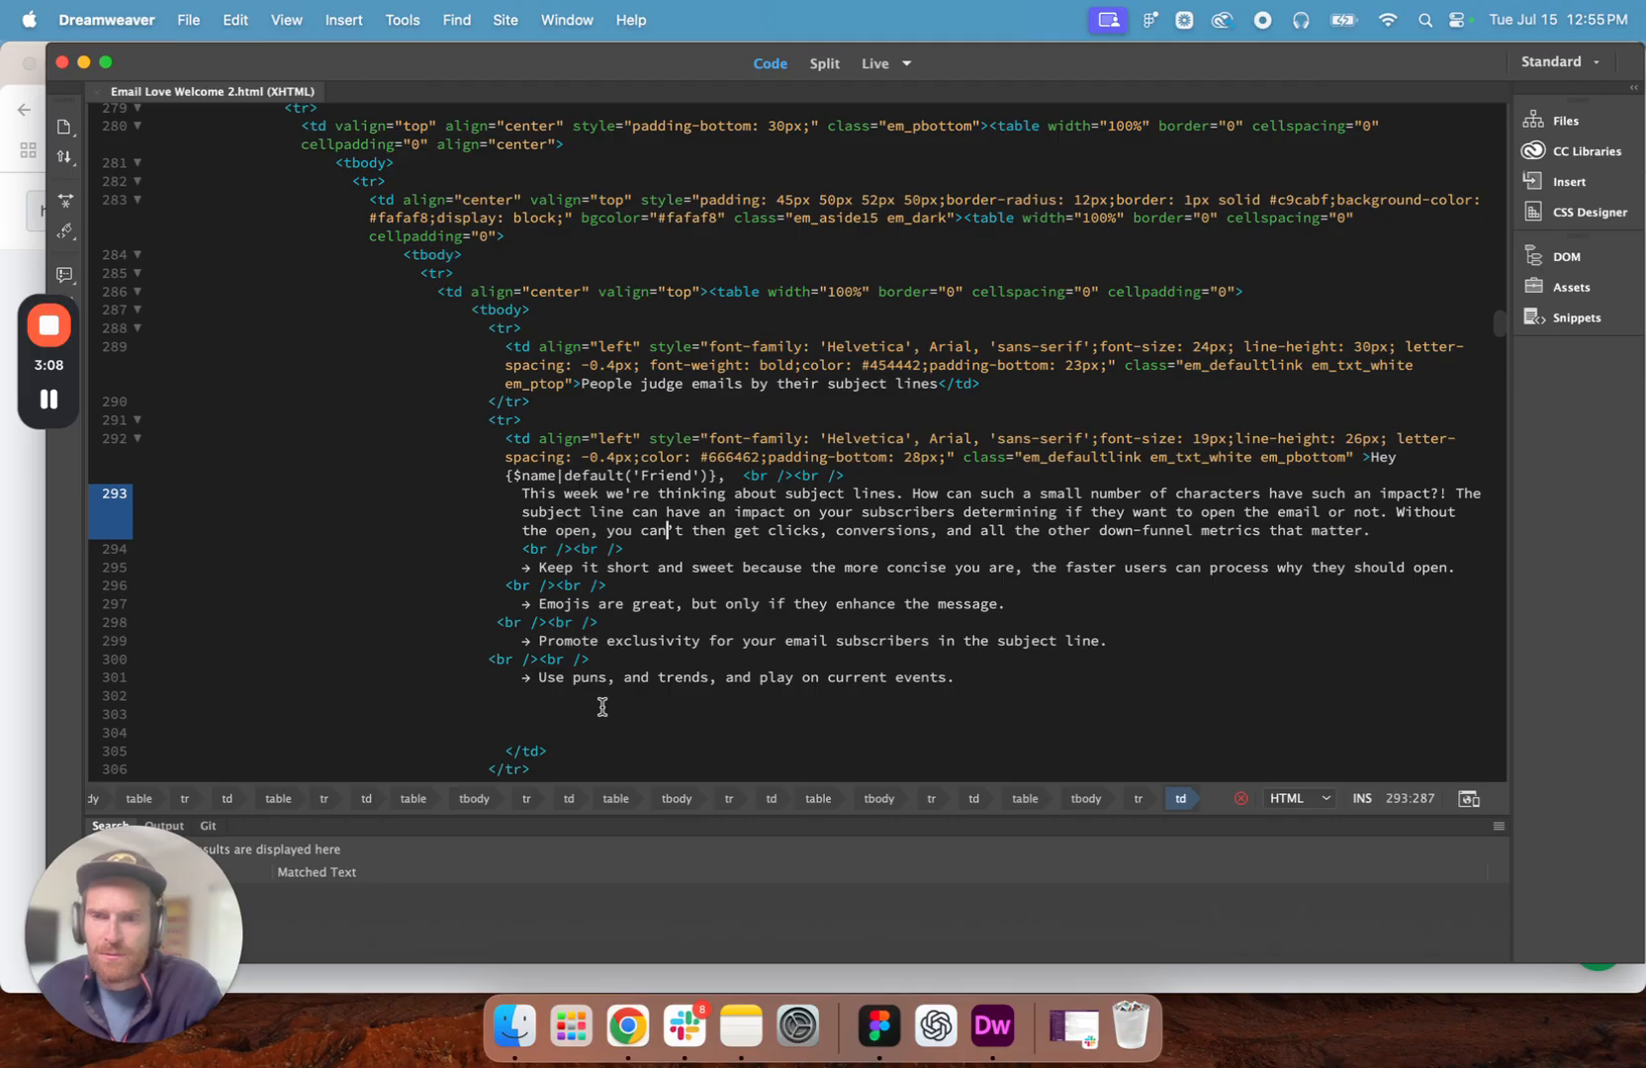
# - Examine the HTML of the intro block, its Litmus link button, the sponsor heading and the Mailgun ad text
pyautogui.scroll(-1, 602, 708)
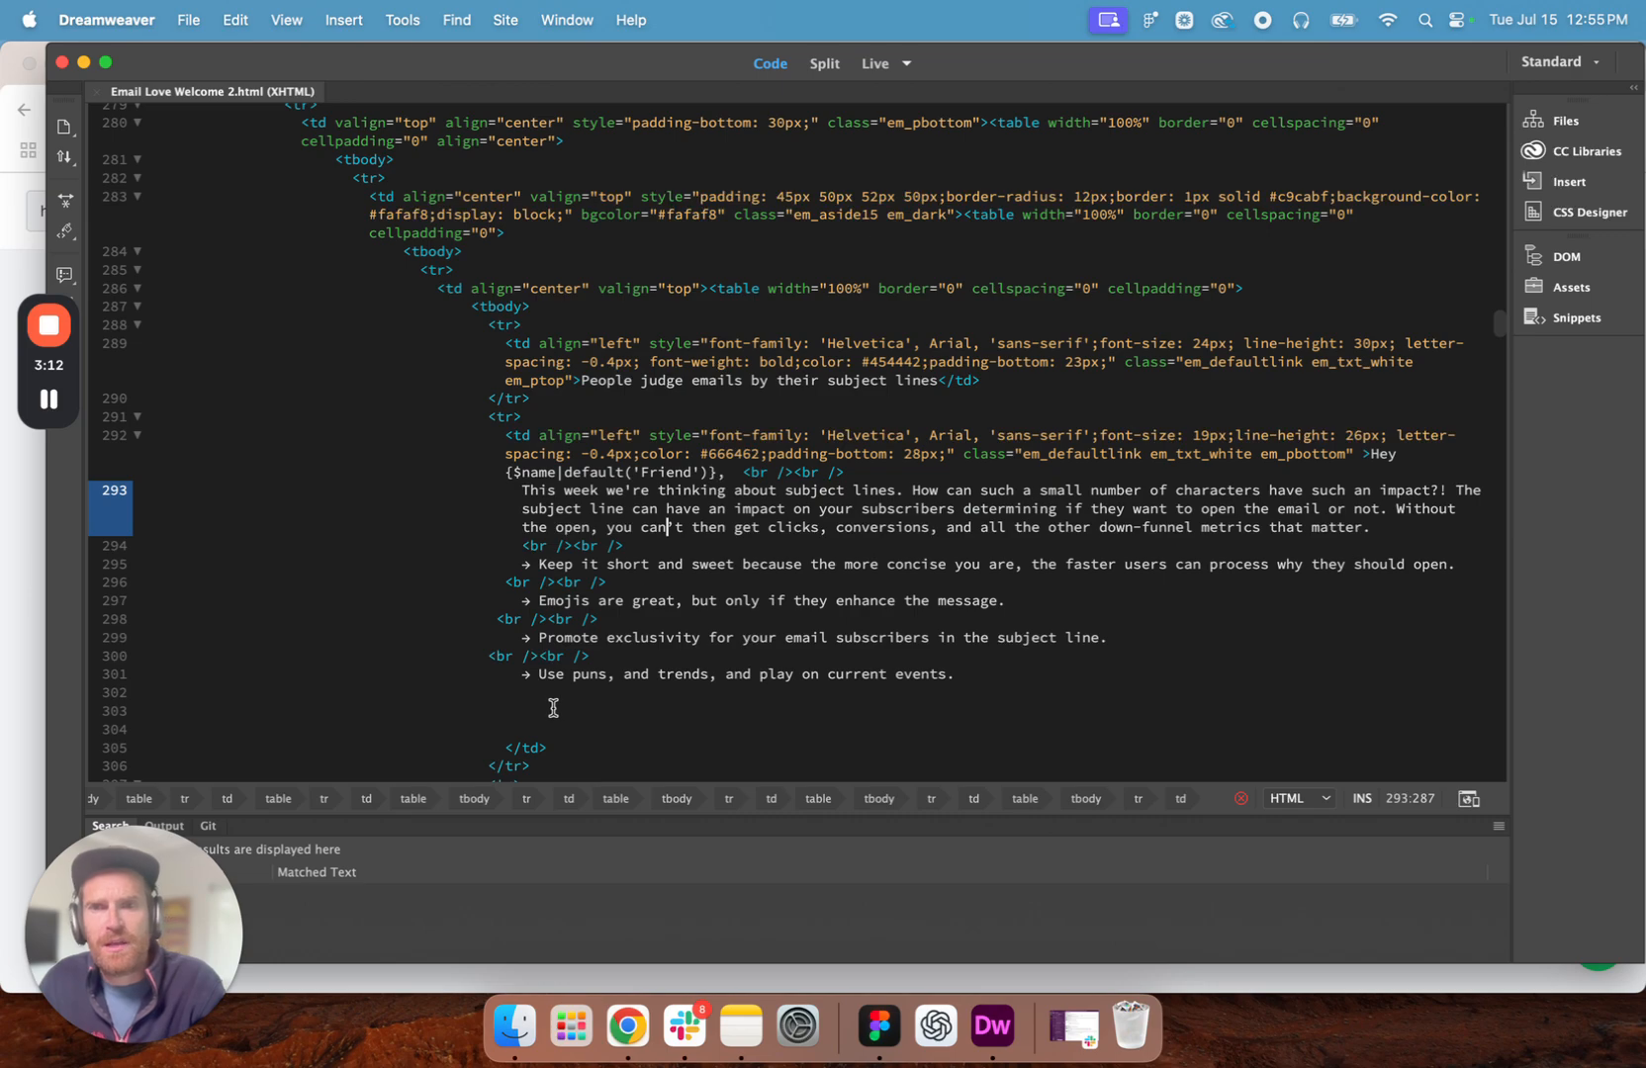
pyautogui.click(557, 707)
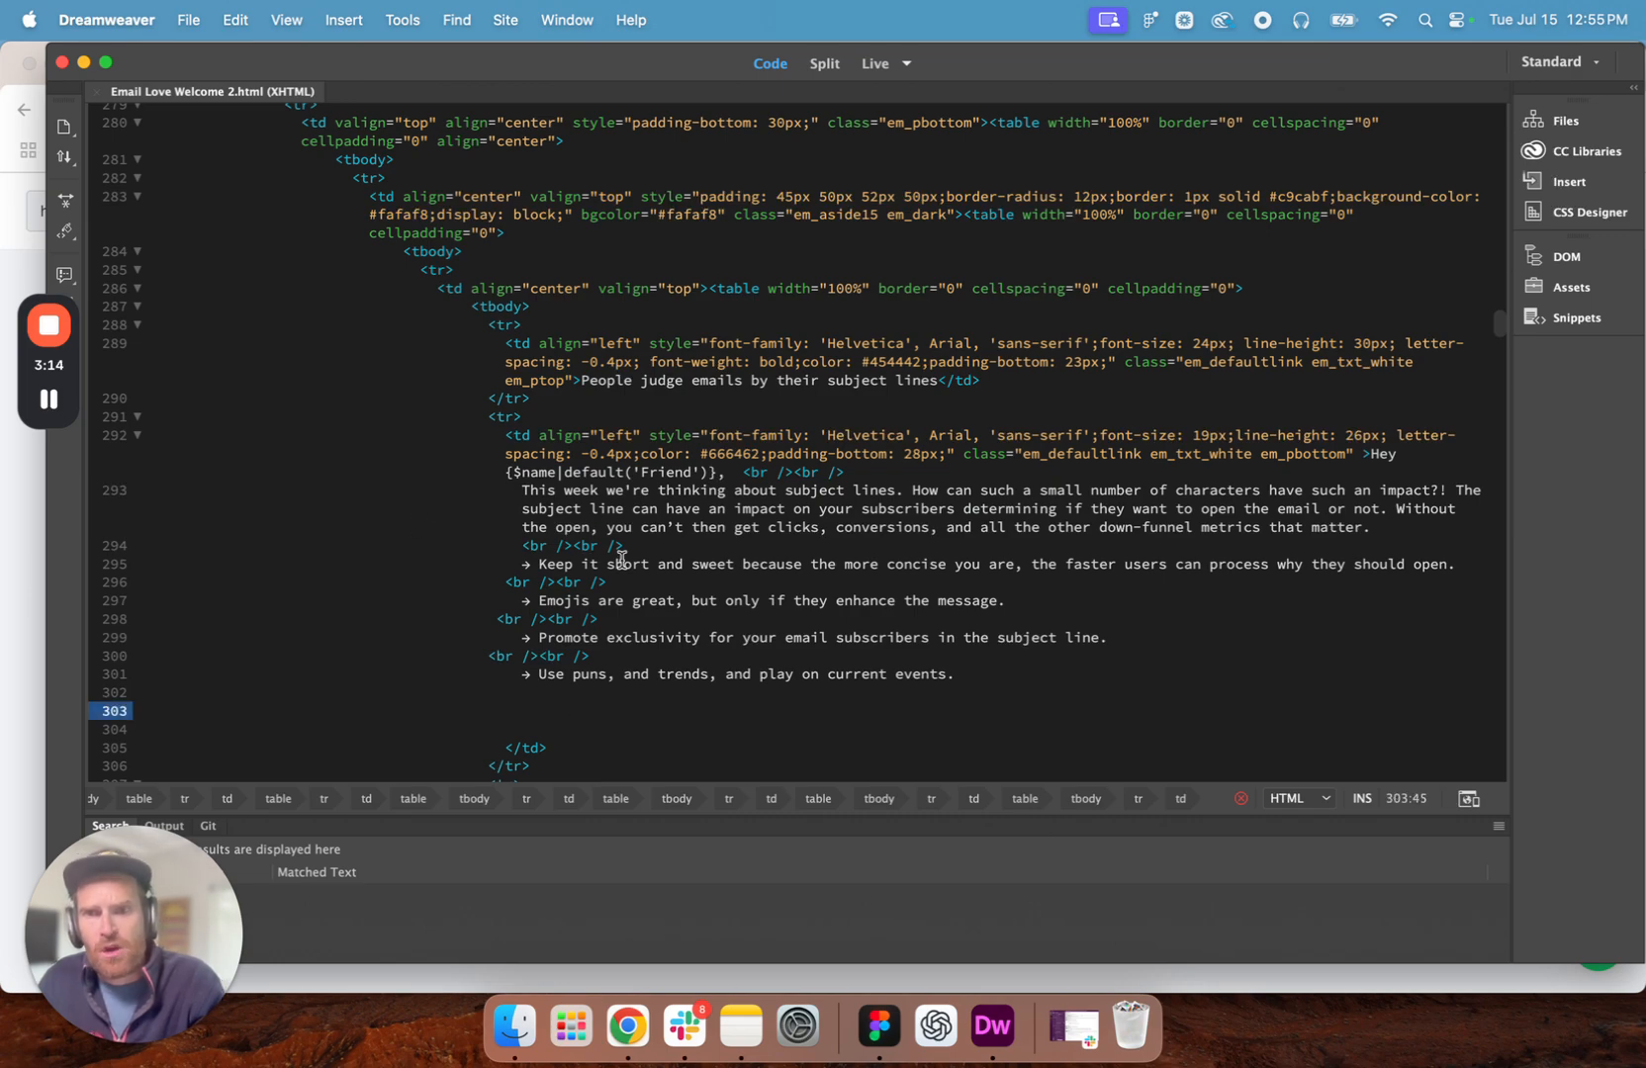
pyautogui.scroll(-15, 673, 505)
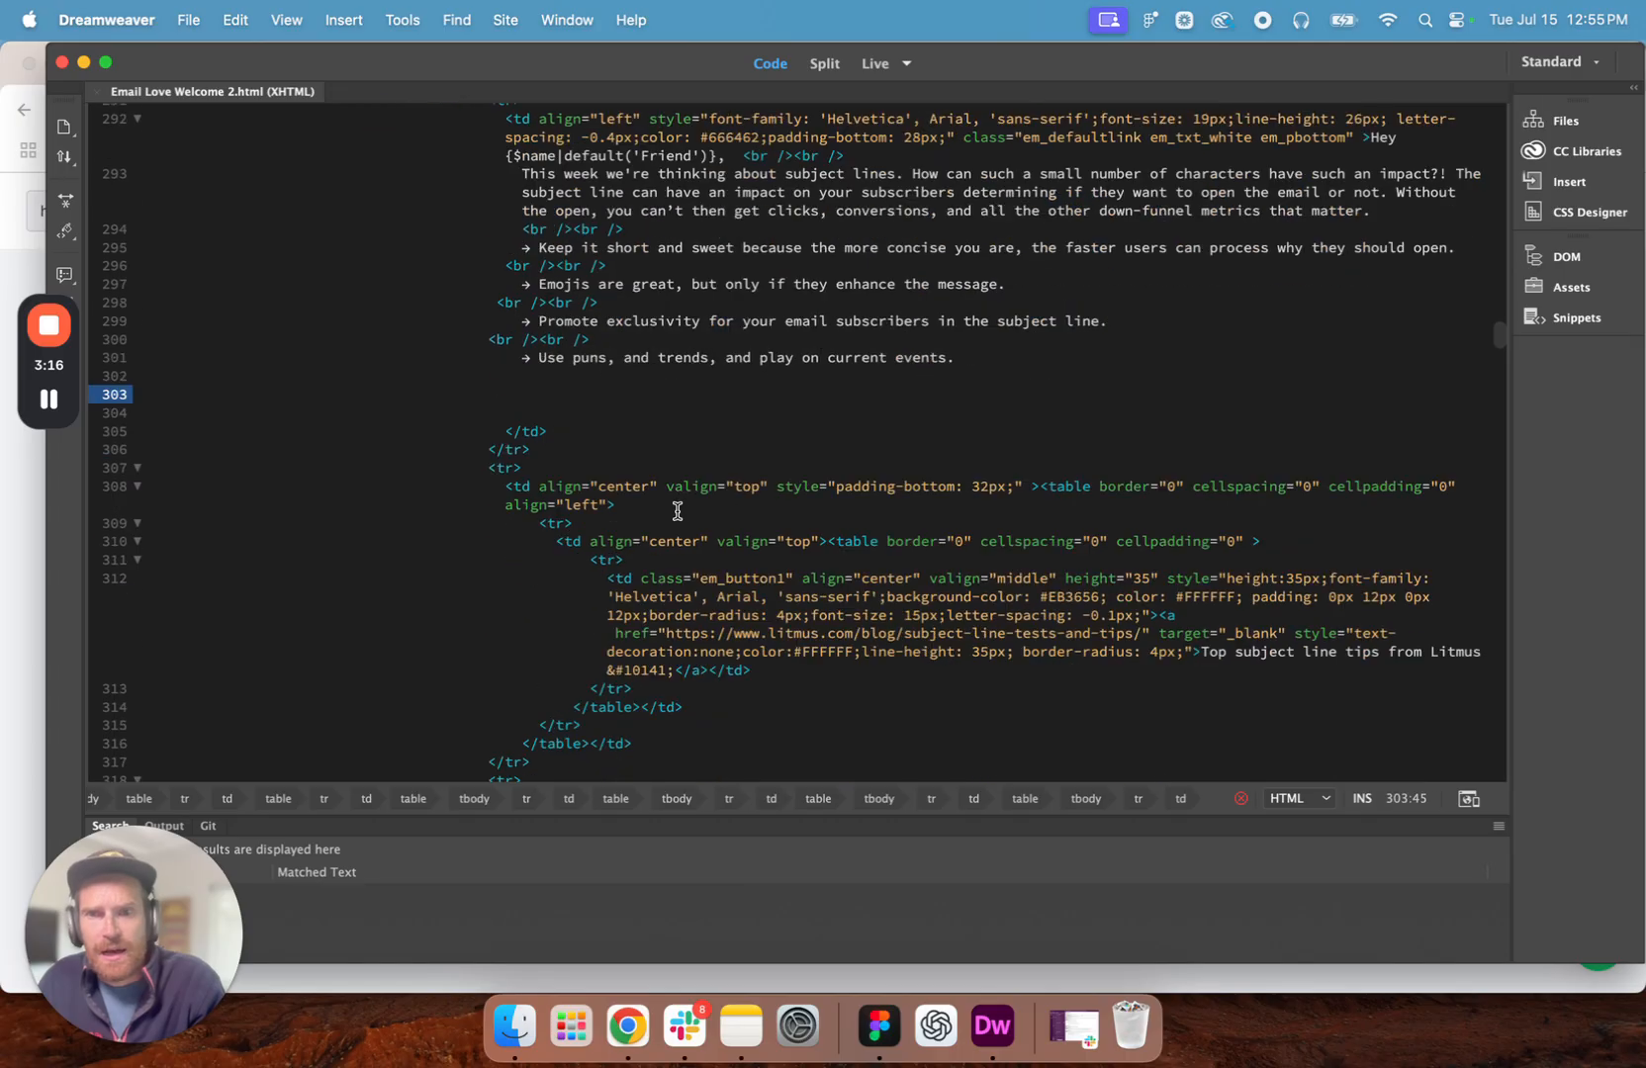
pyautogui.scroll(-3, 663, 507)
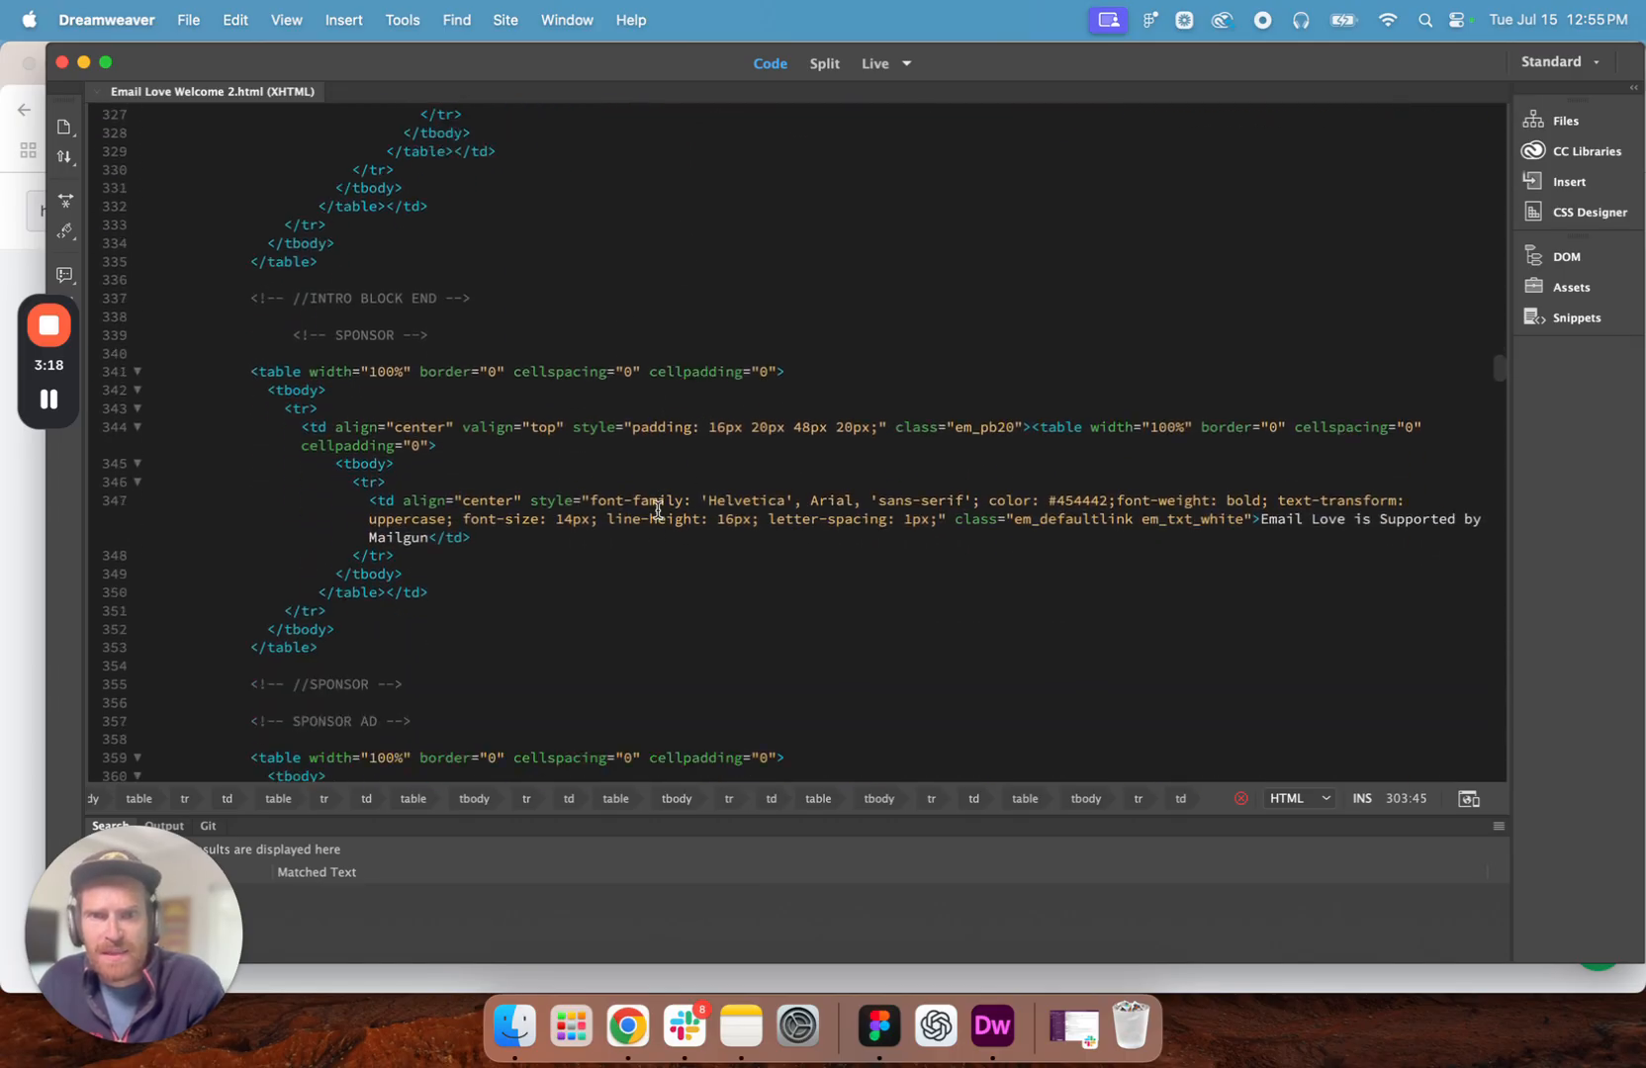
pyautogui.scroll(-12, 725, 443)
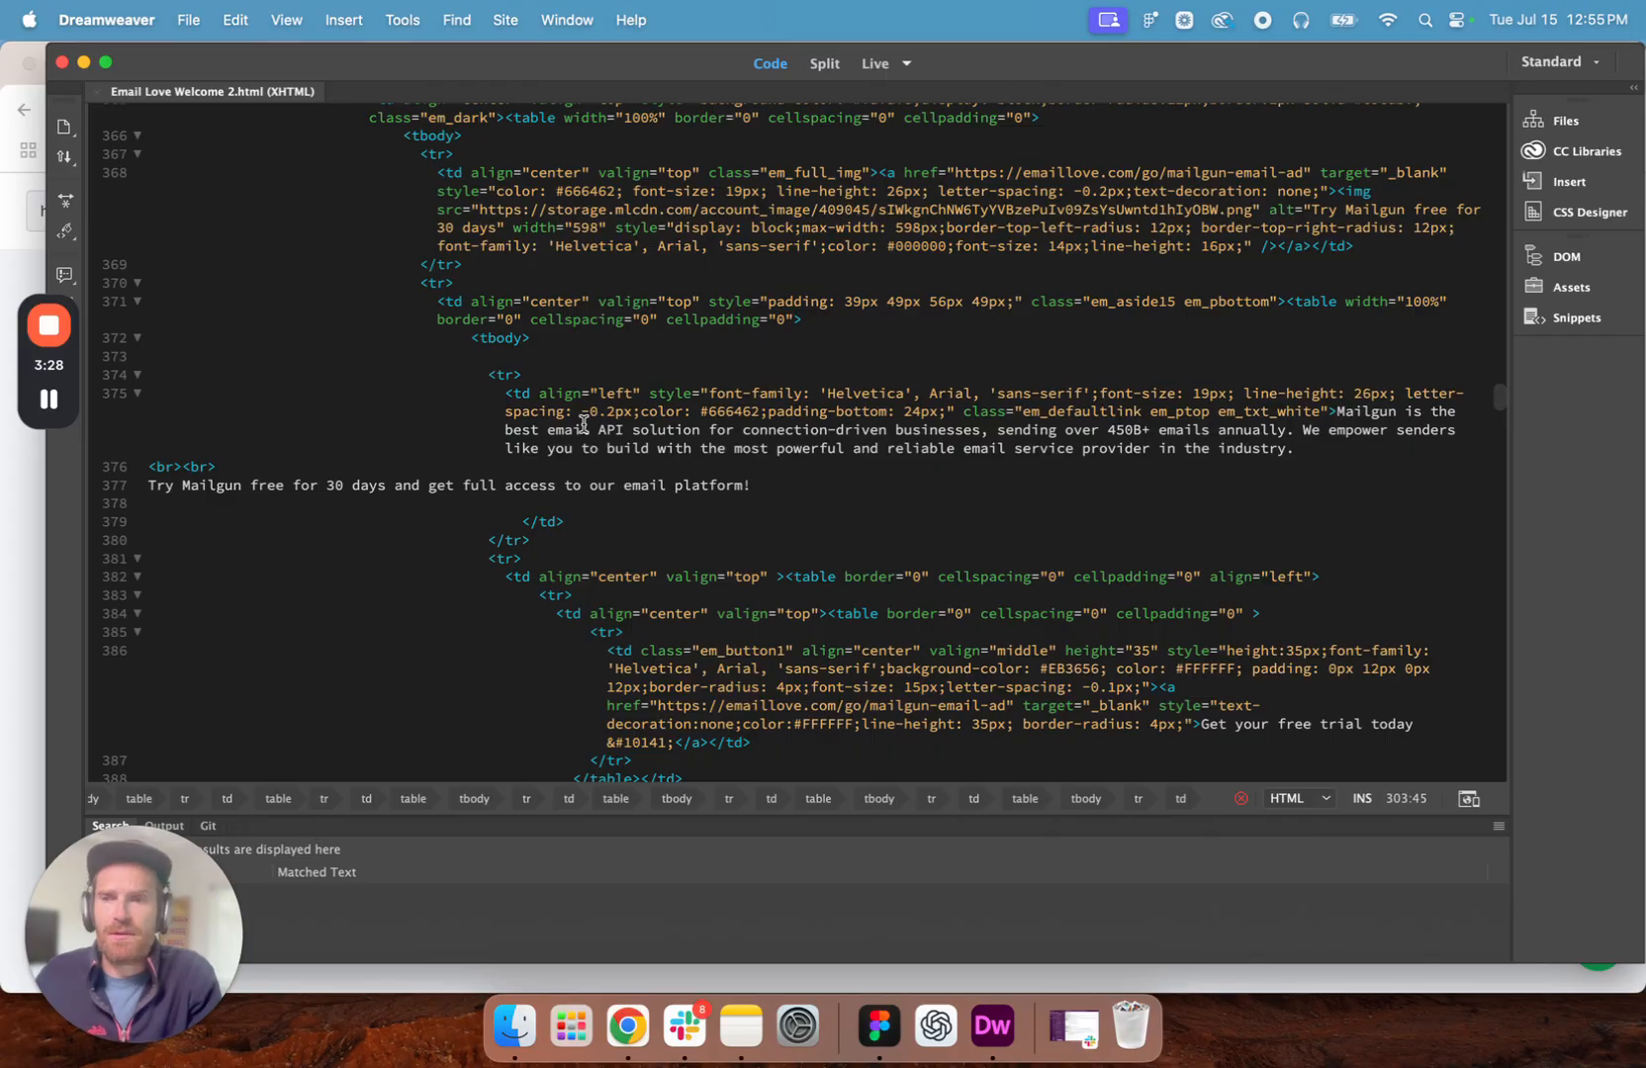
pyautogui.click(774, 486)
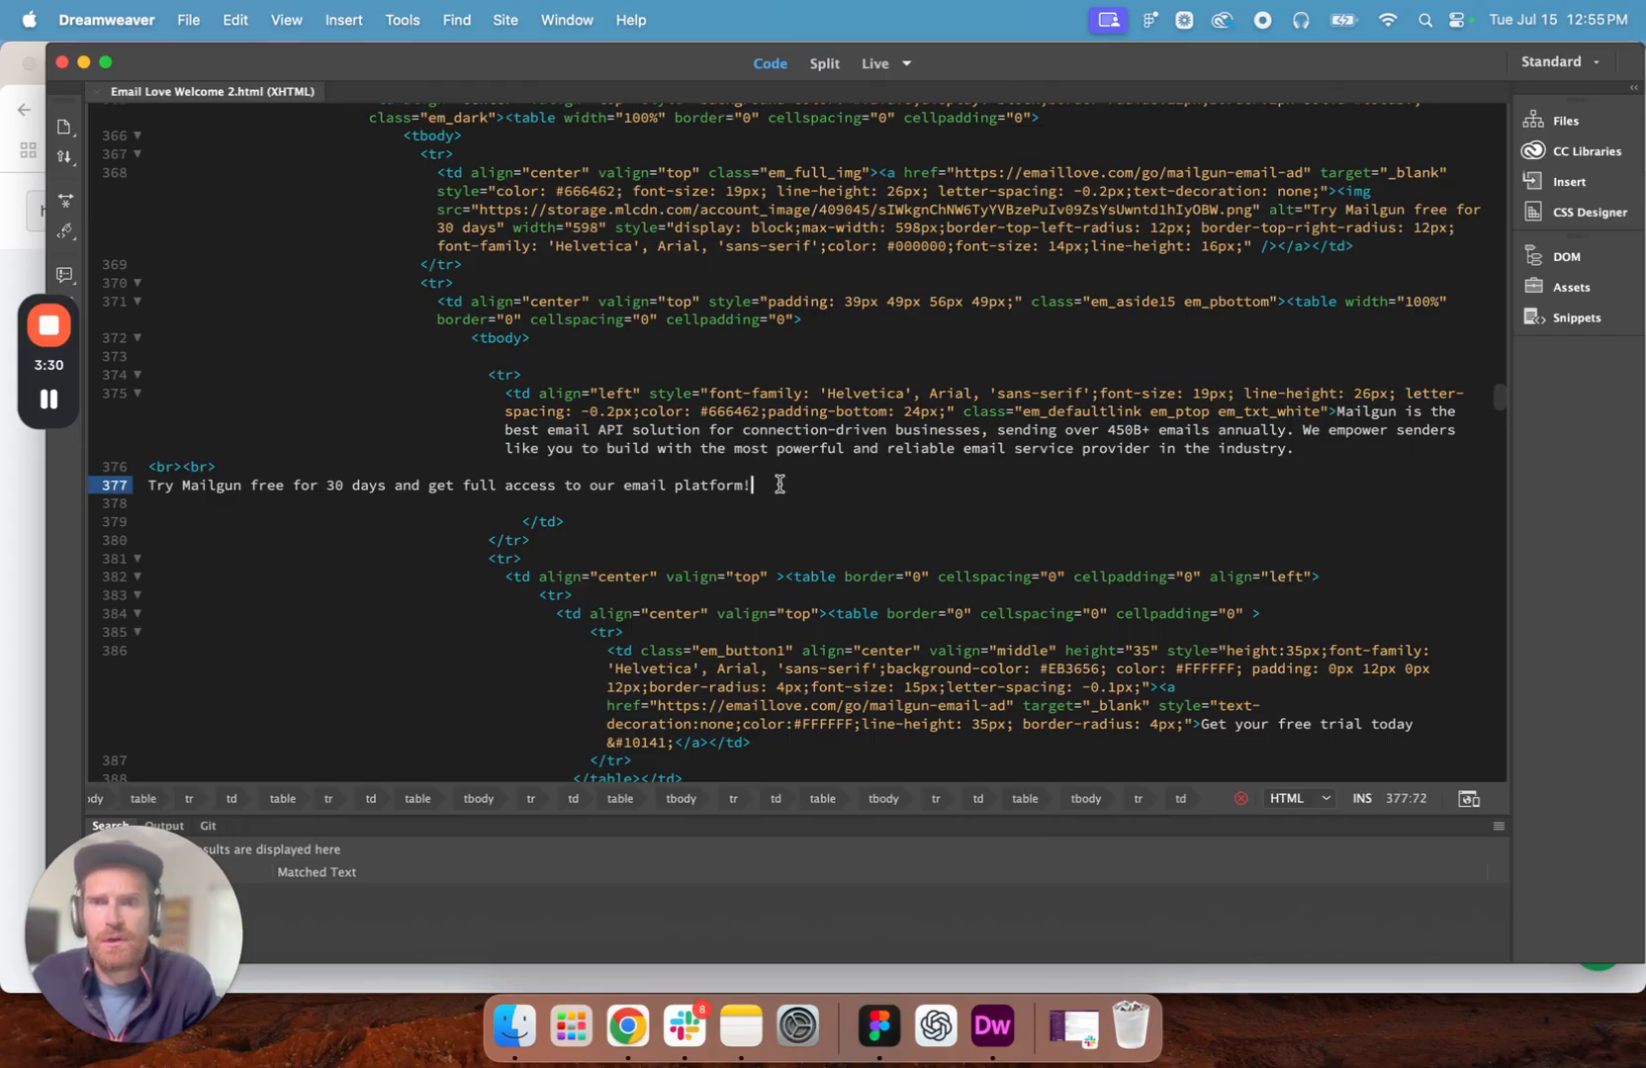
# - Review the rendered email in Live view from the Mailgun ad to the Away feature, and minimize the Dreamweaver window
pyautogui.click(860, 65)
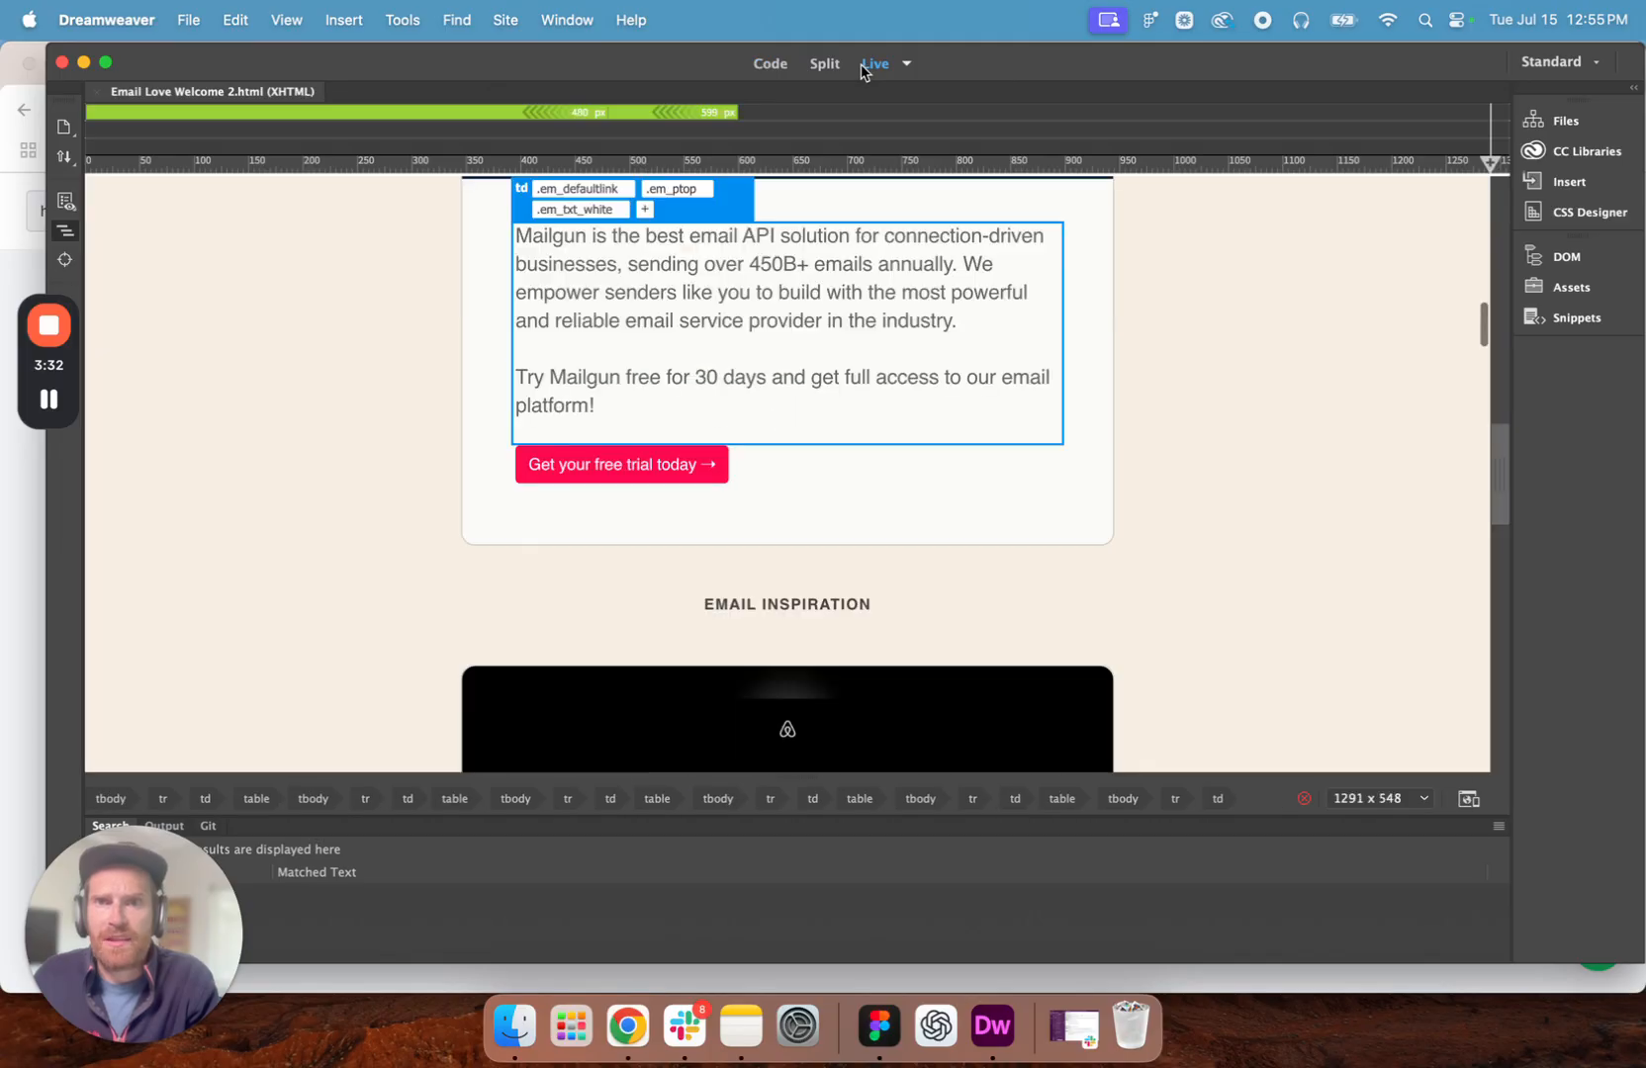
pyautogui.scroll(-5, 1111, 433)
pyautogui.scroll(-10, 1111, 443)
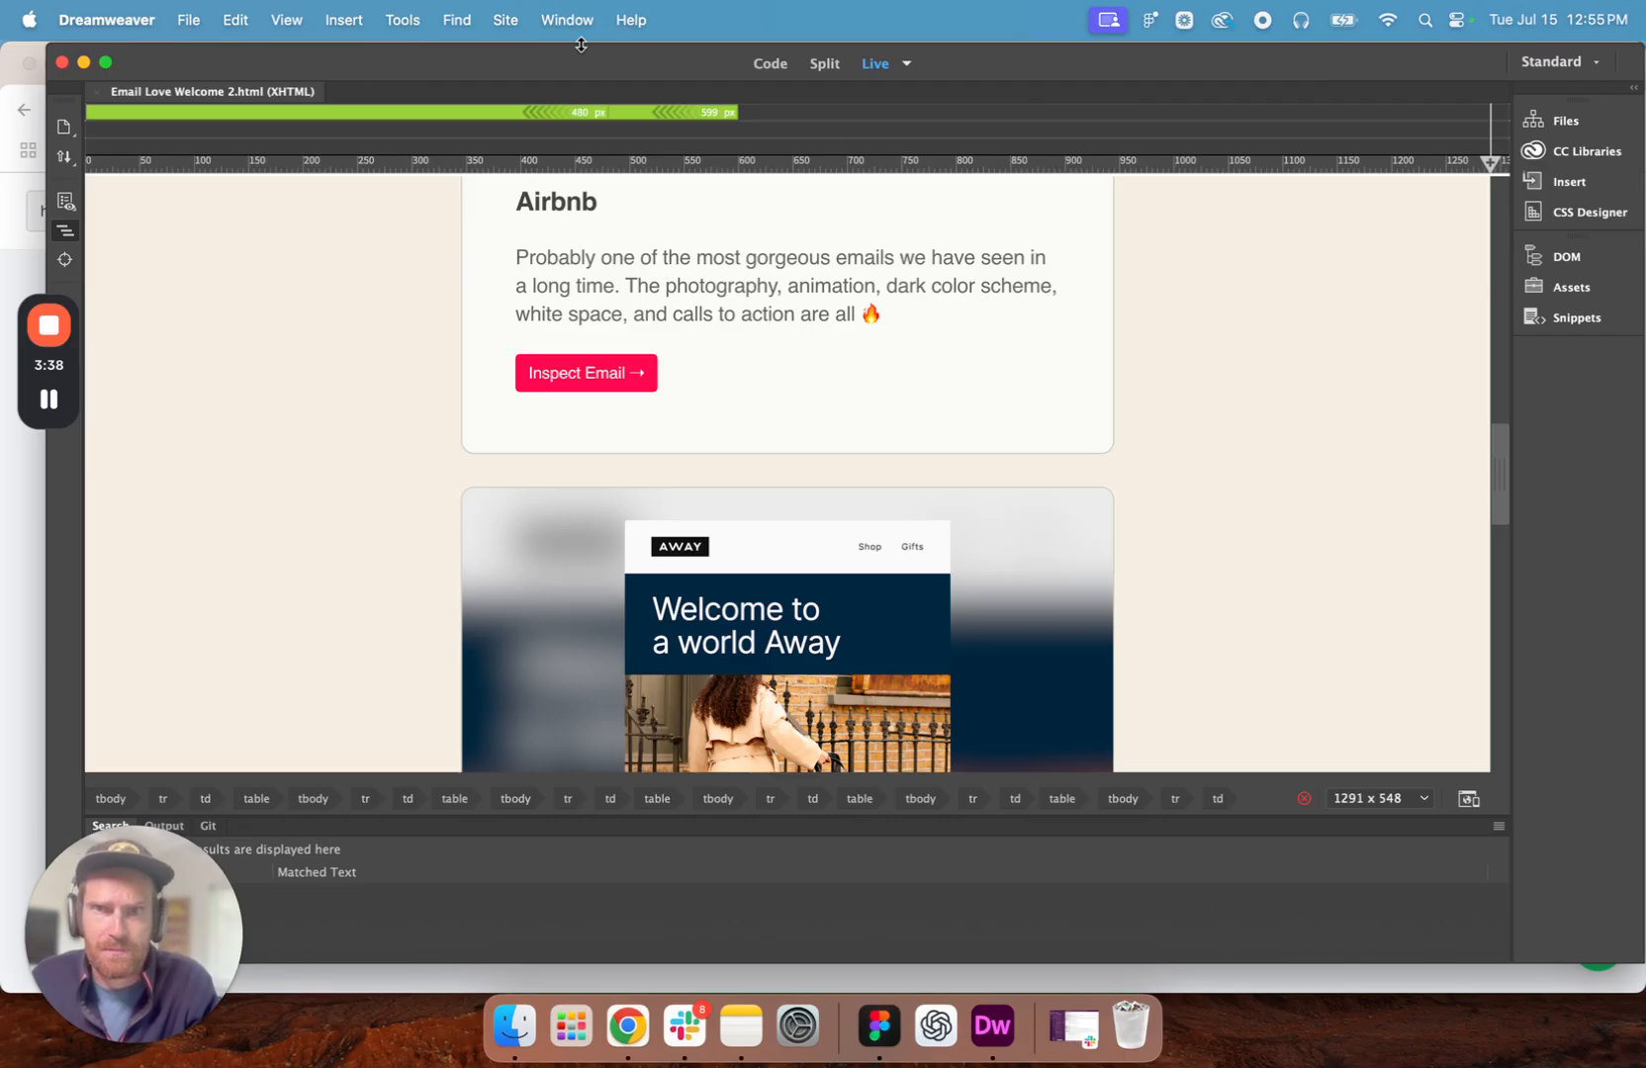
pyautogui.click(83, 62)
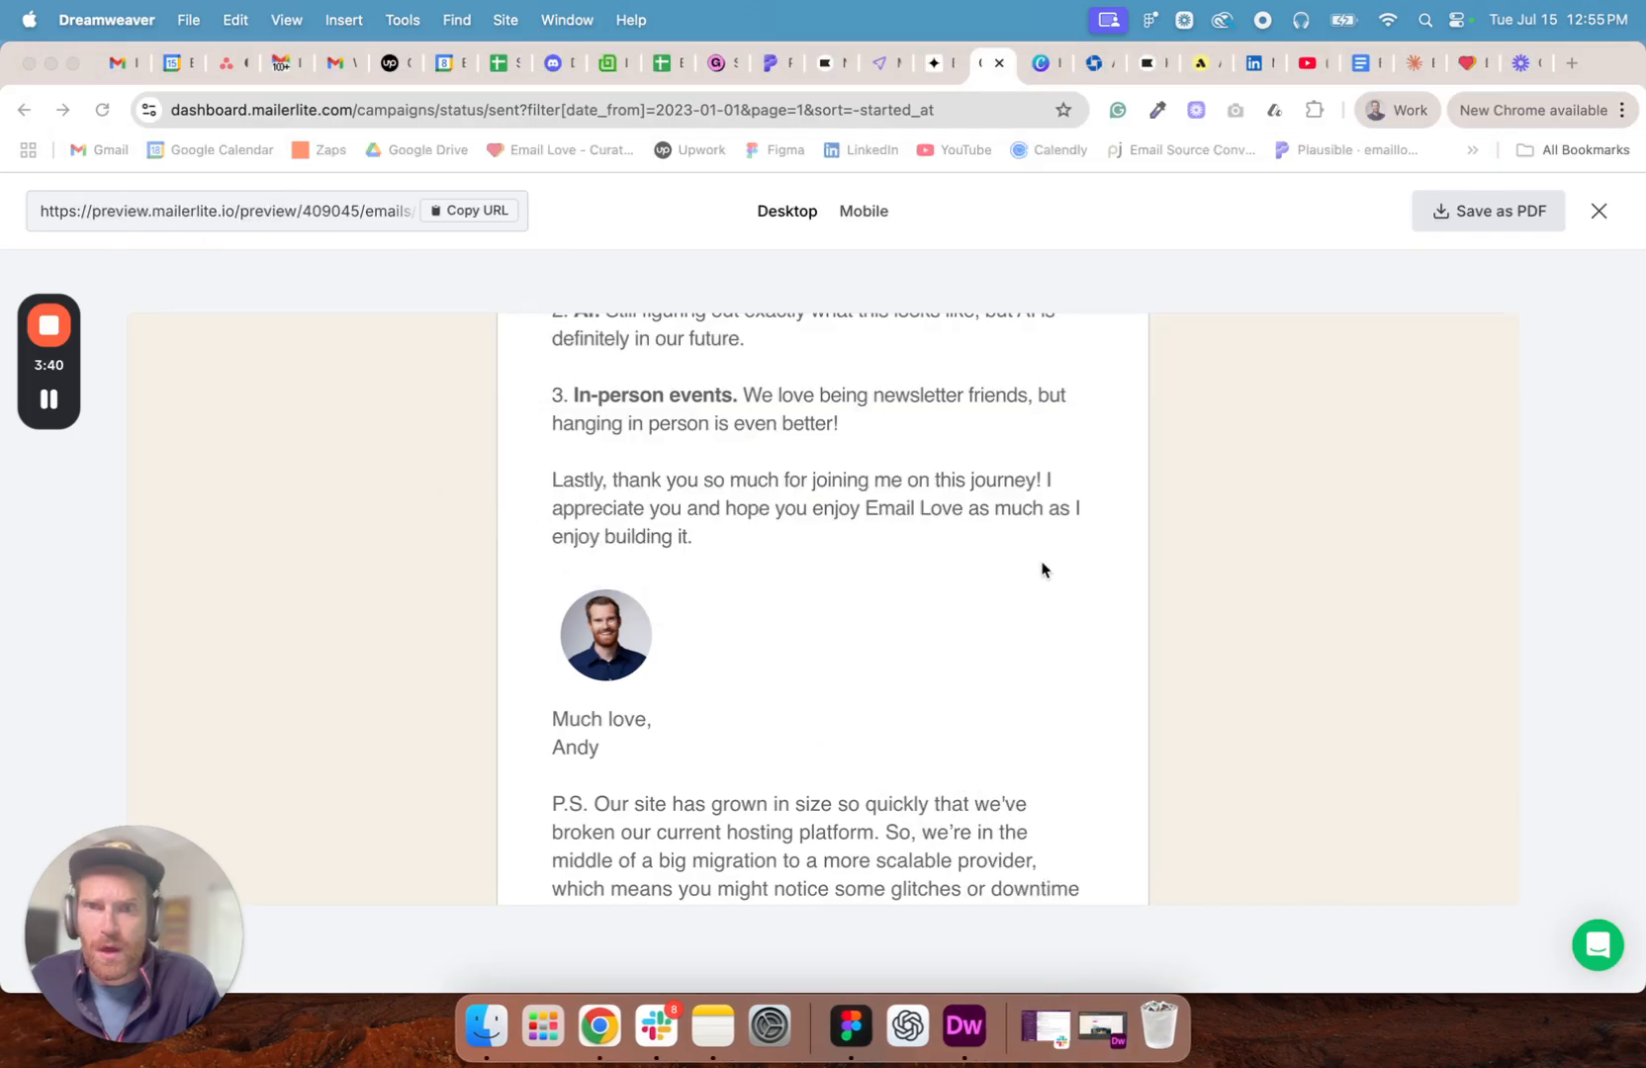
# - Close the 10K Club preview and read through the 20250603 Curated Inspiration campaign, from the Father's Day intro to the Belkin feature
pyautogui.click(1599, 214)
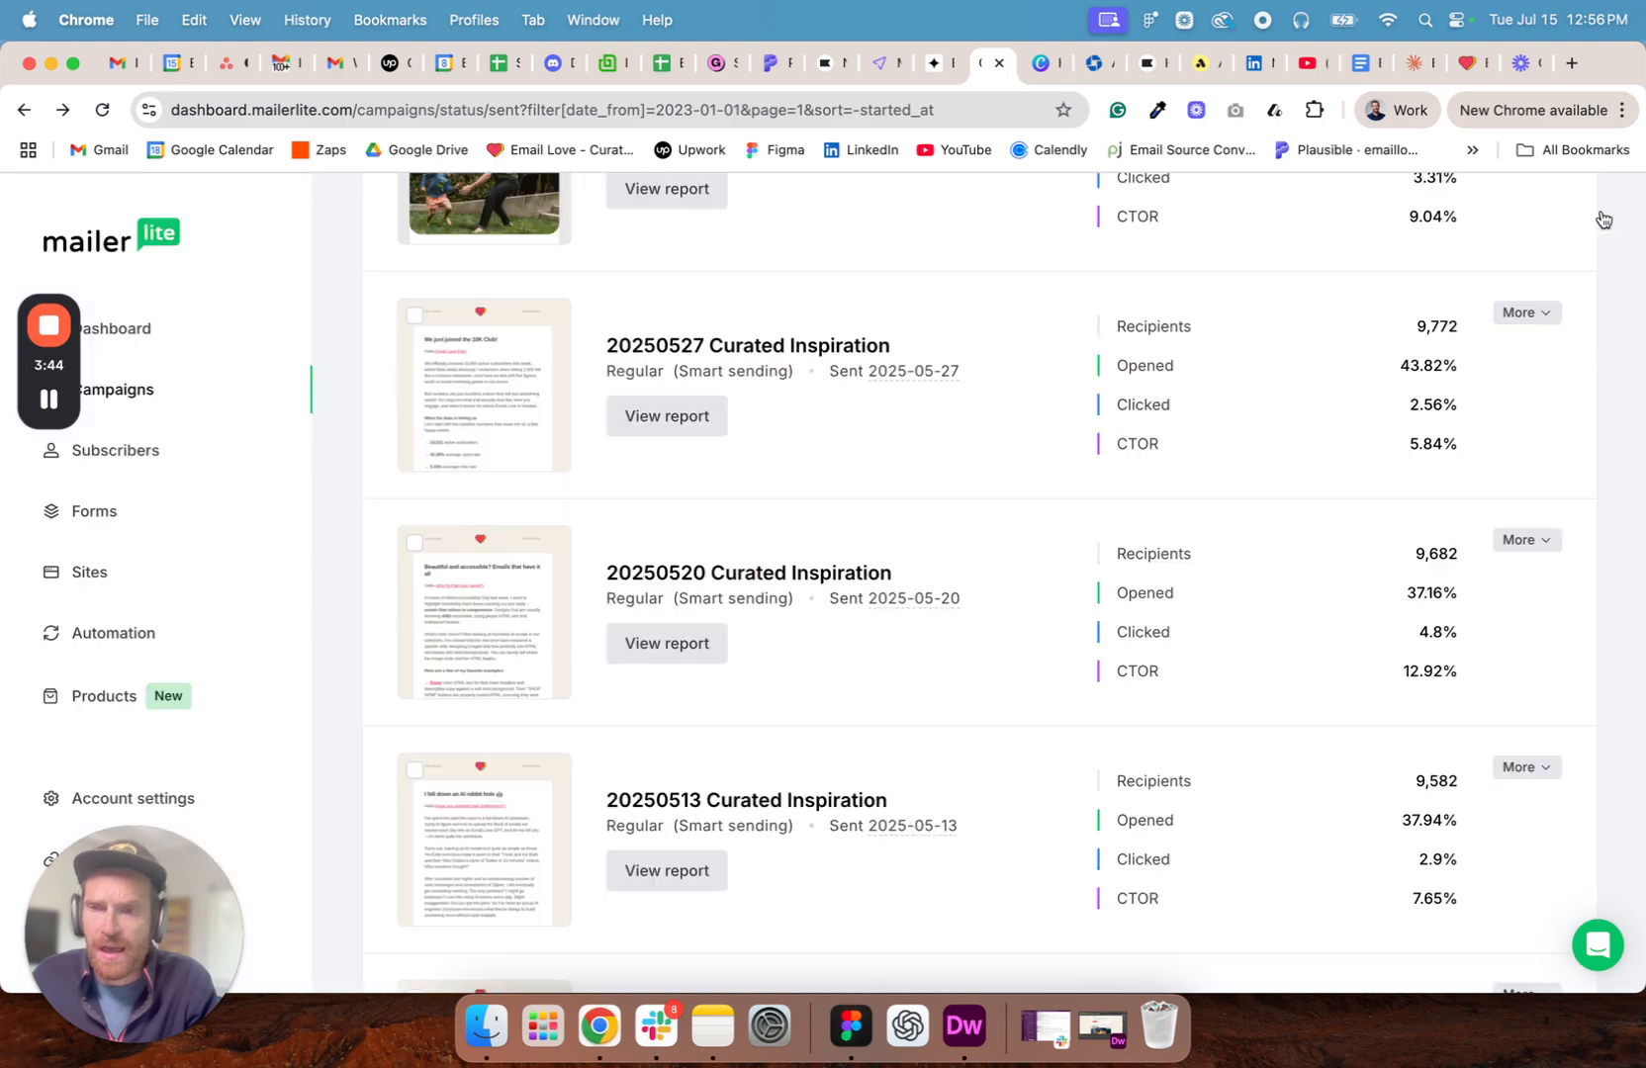
pyautogui.scroll(5, 716, 606)
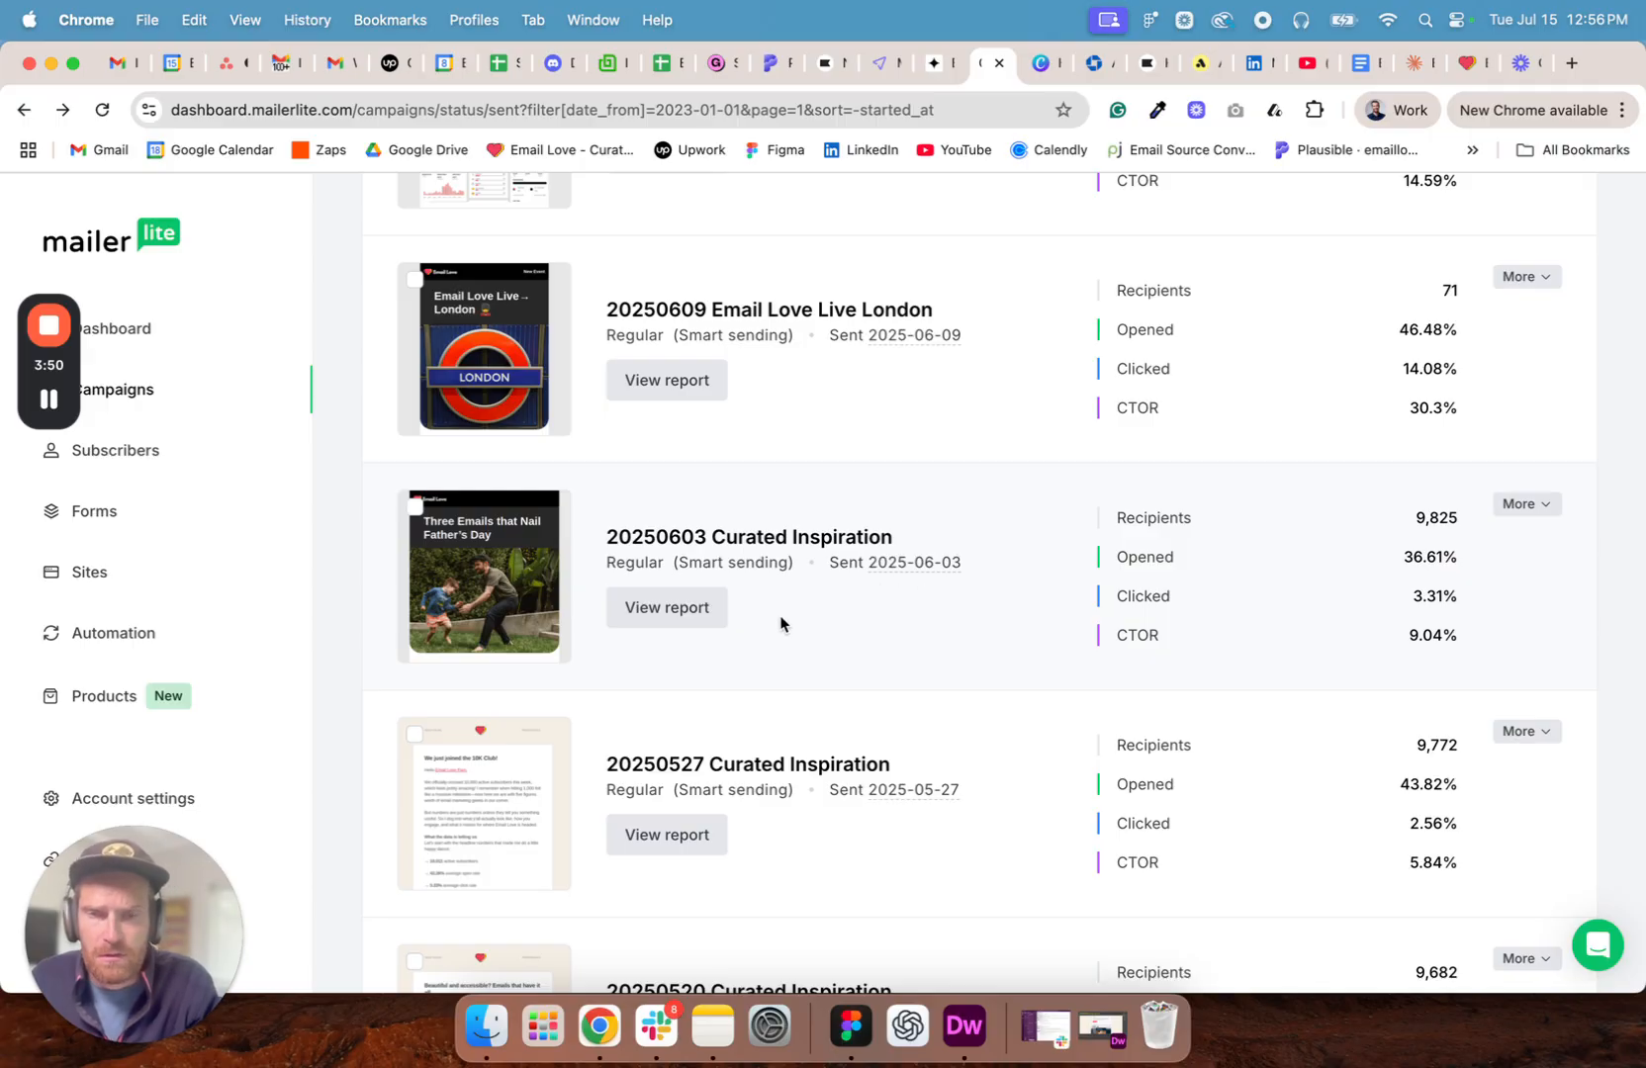
pyautogui.click(472, 578)
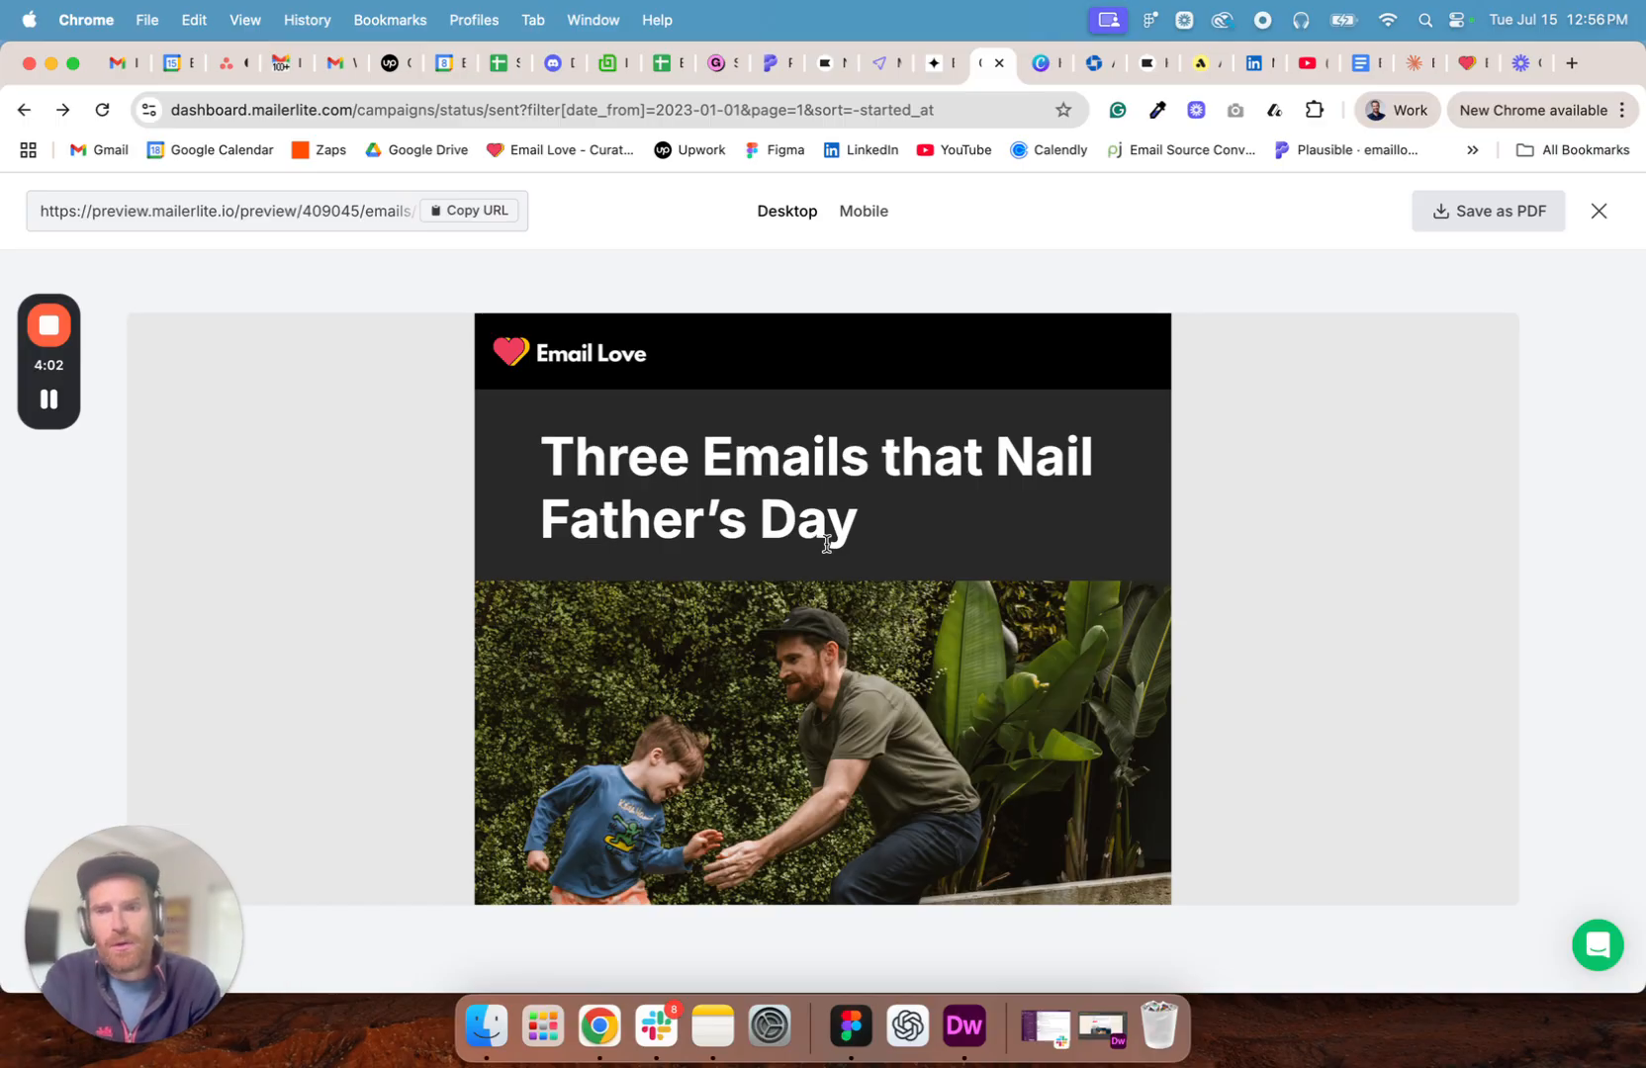
pyautogui.scroll(-10, 821, 545)
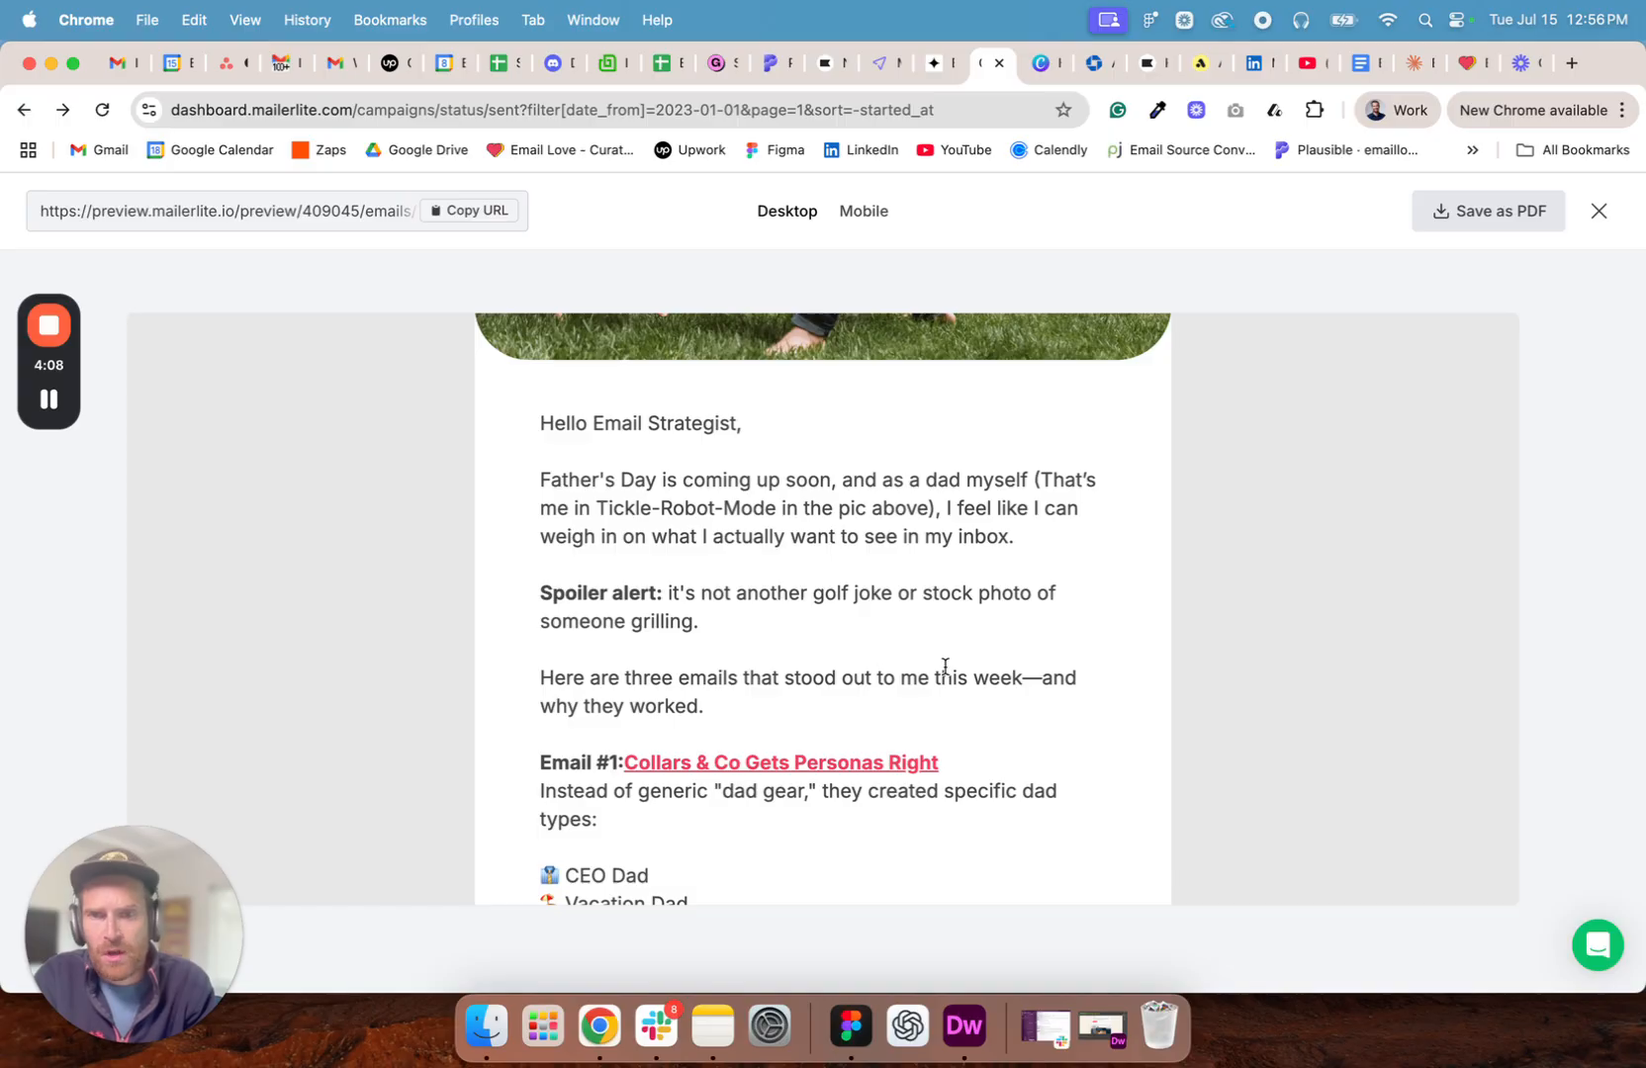
pyautogui.scroll(-5, 960, 627)
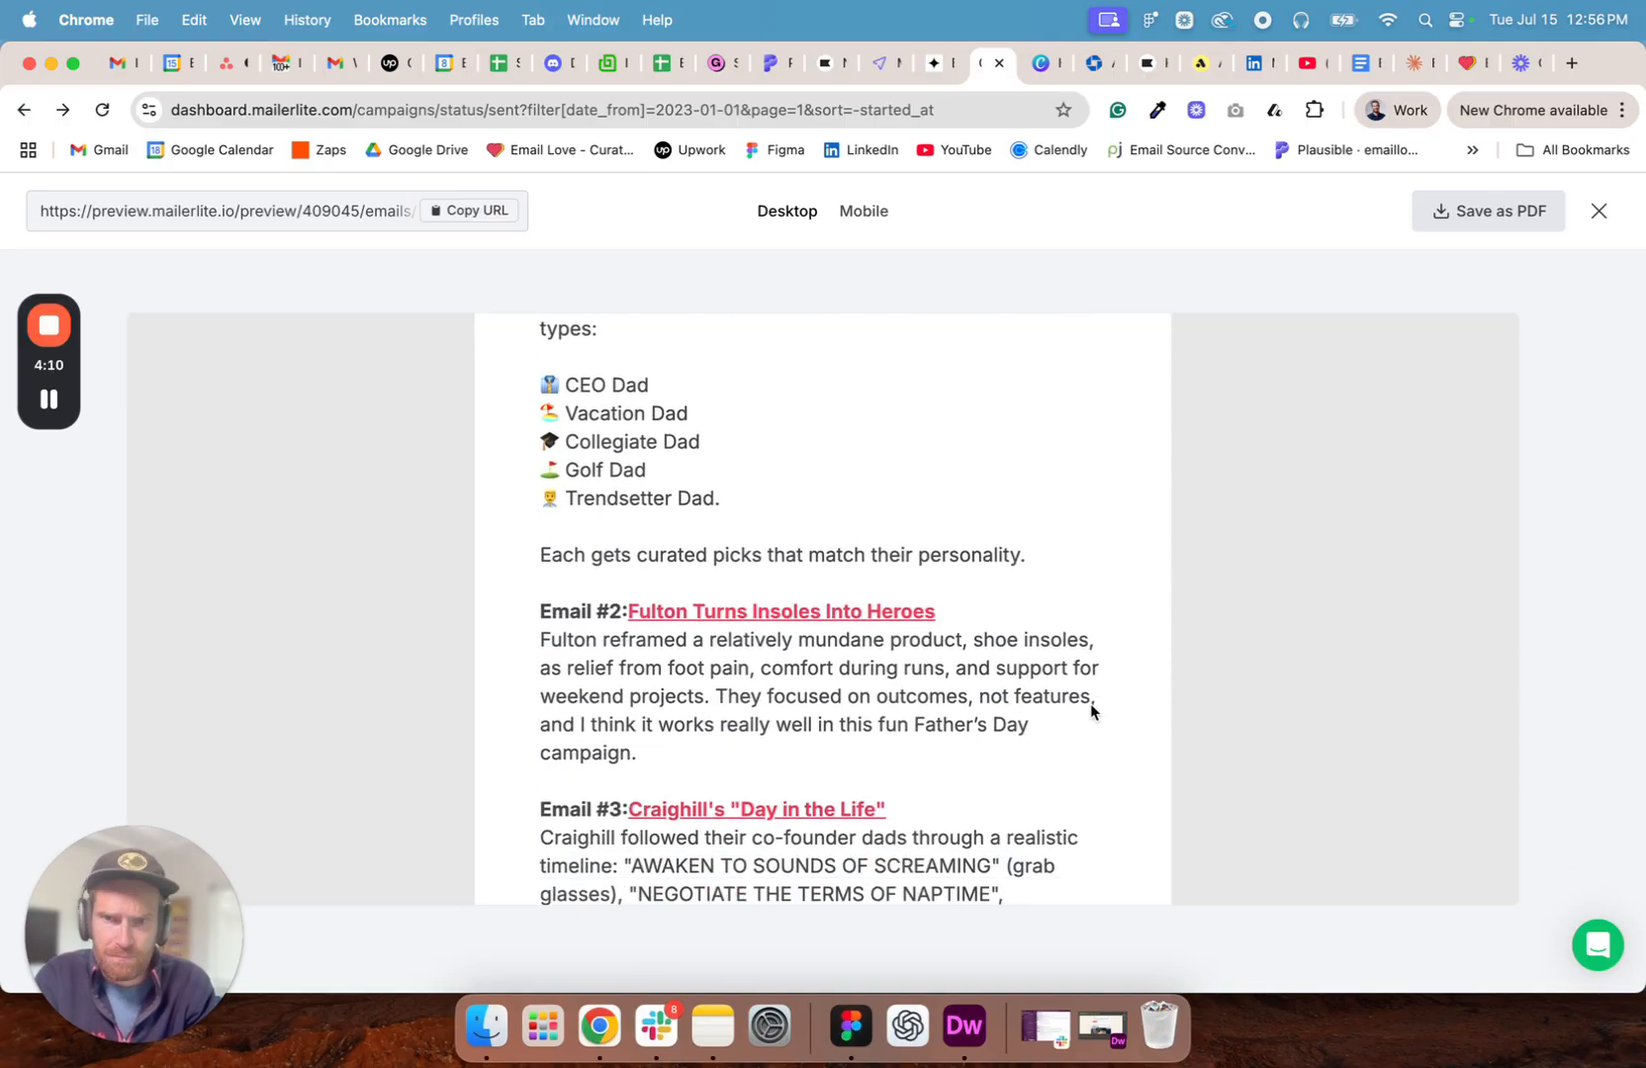
pyautogui.scroll(-10, 1020, 583)
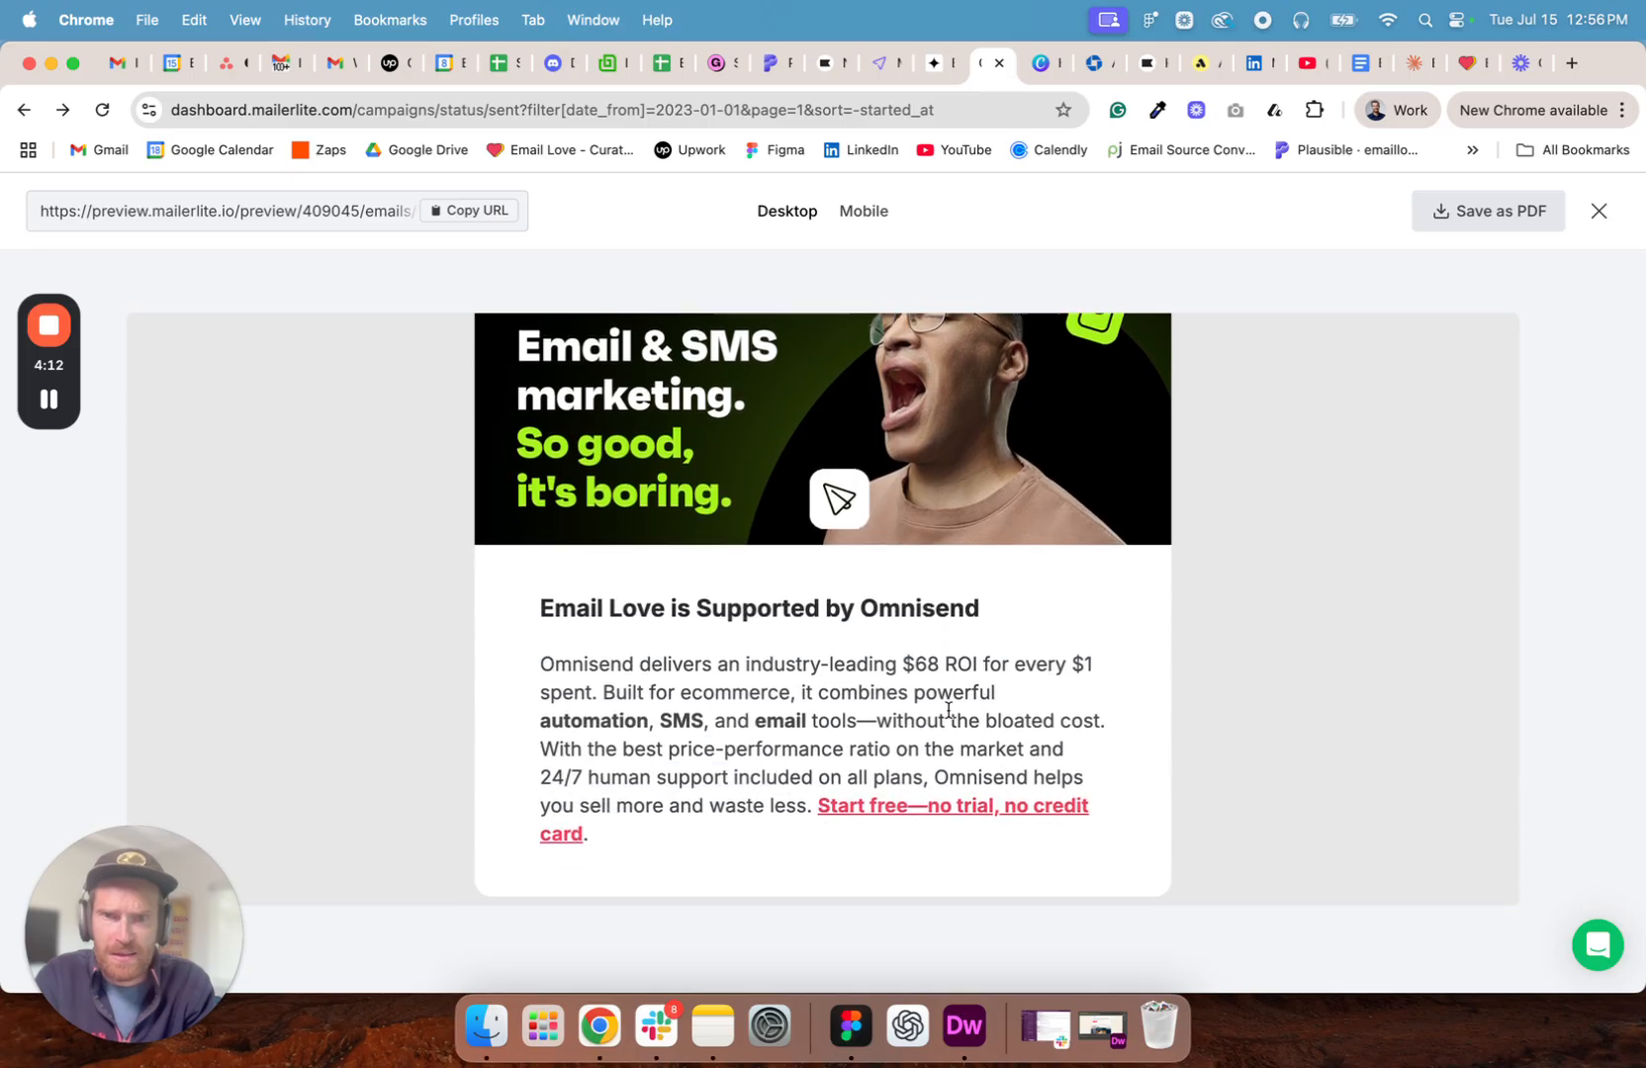
pyautogui.scroll(-6, 958, 710)
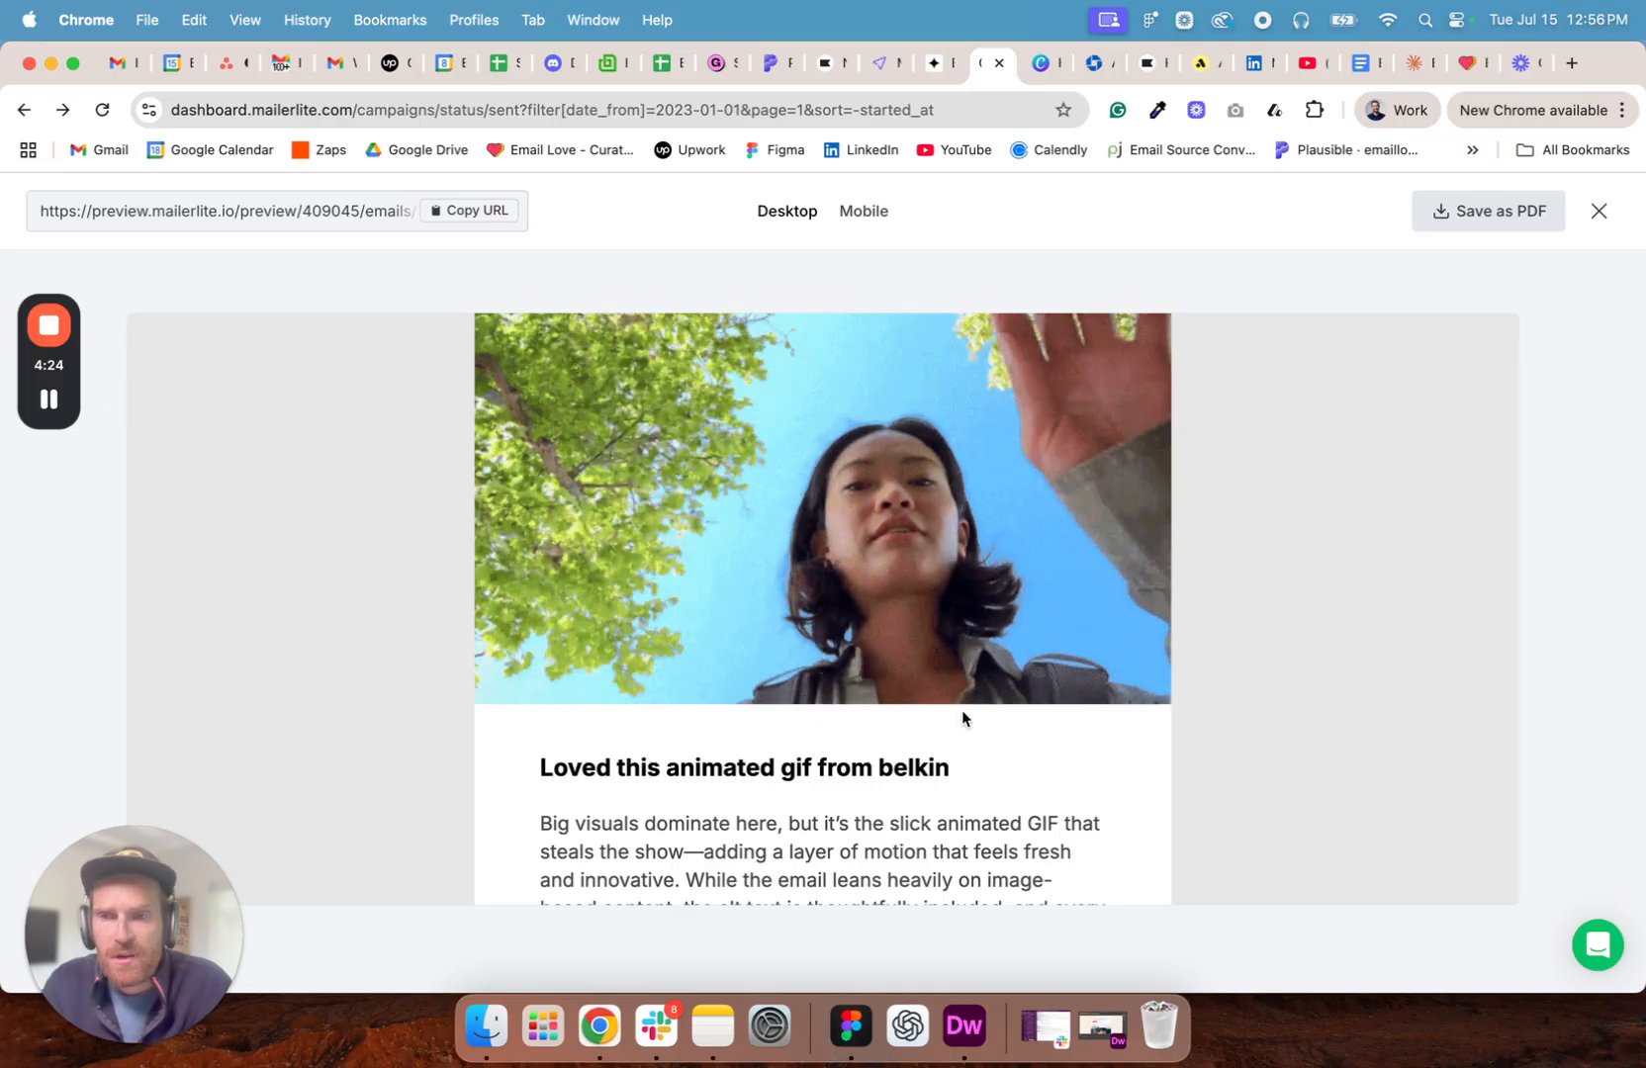
# - Switch to Figma and open the Figma Plugin Components page in The Ultimate Email Design file
pyautogui.click(850, 1028)
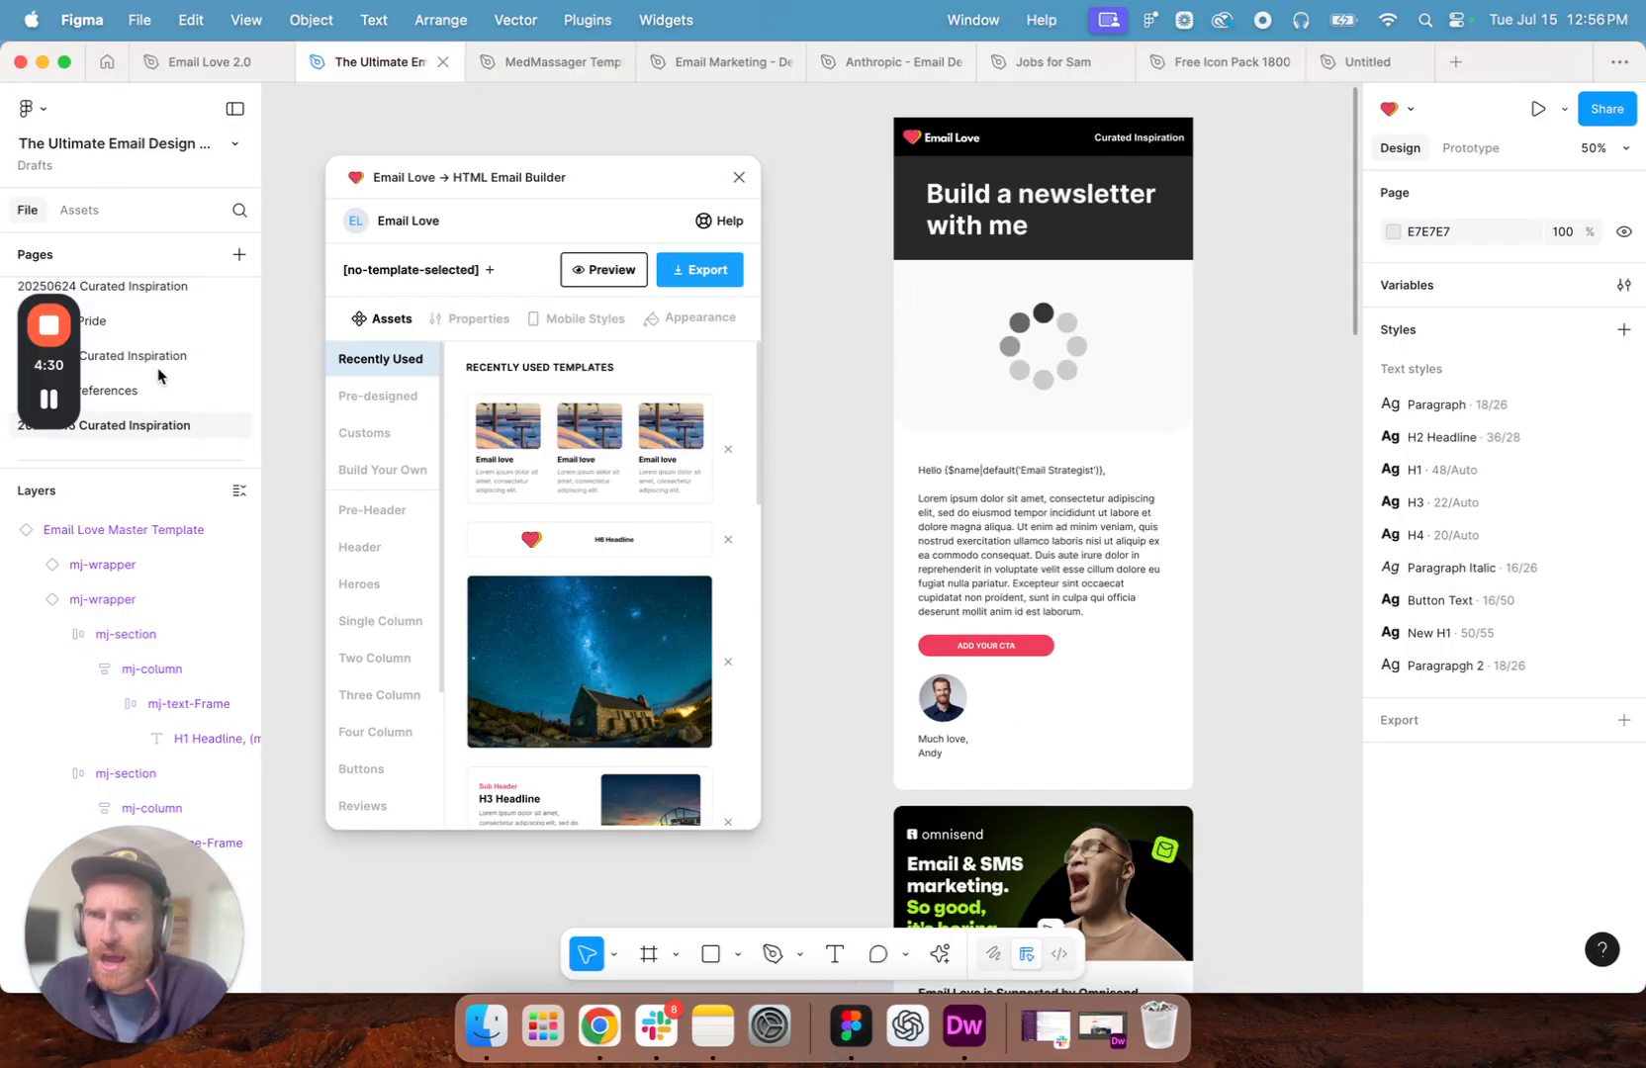
pyautogui.scroll(5, 156, 367)
pyautogui.click(158, 328)
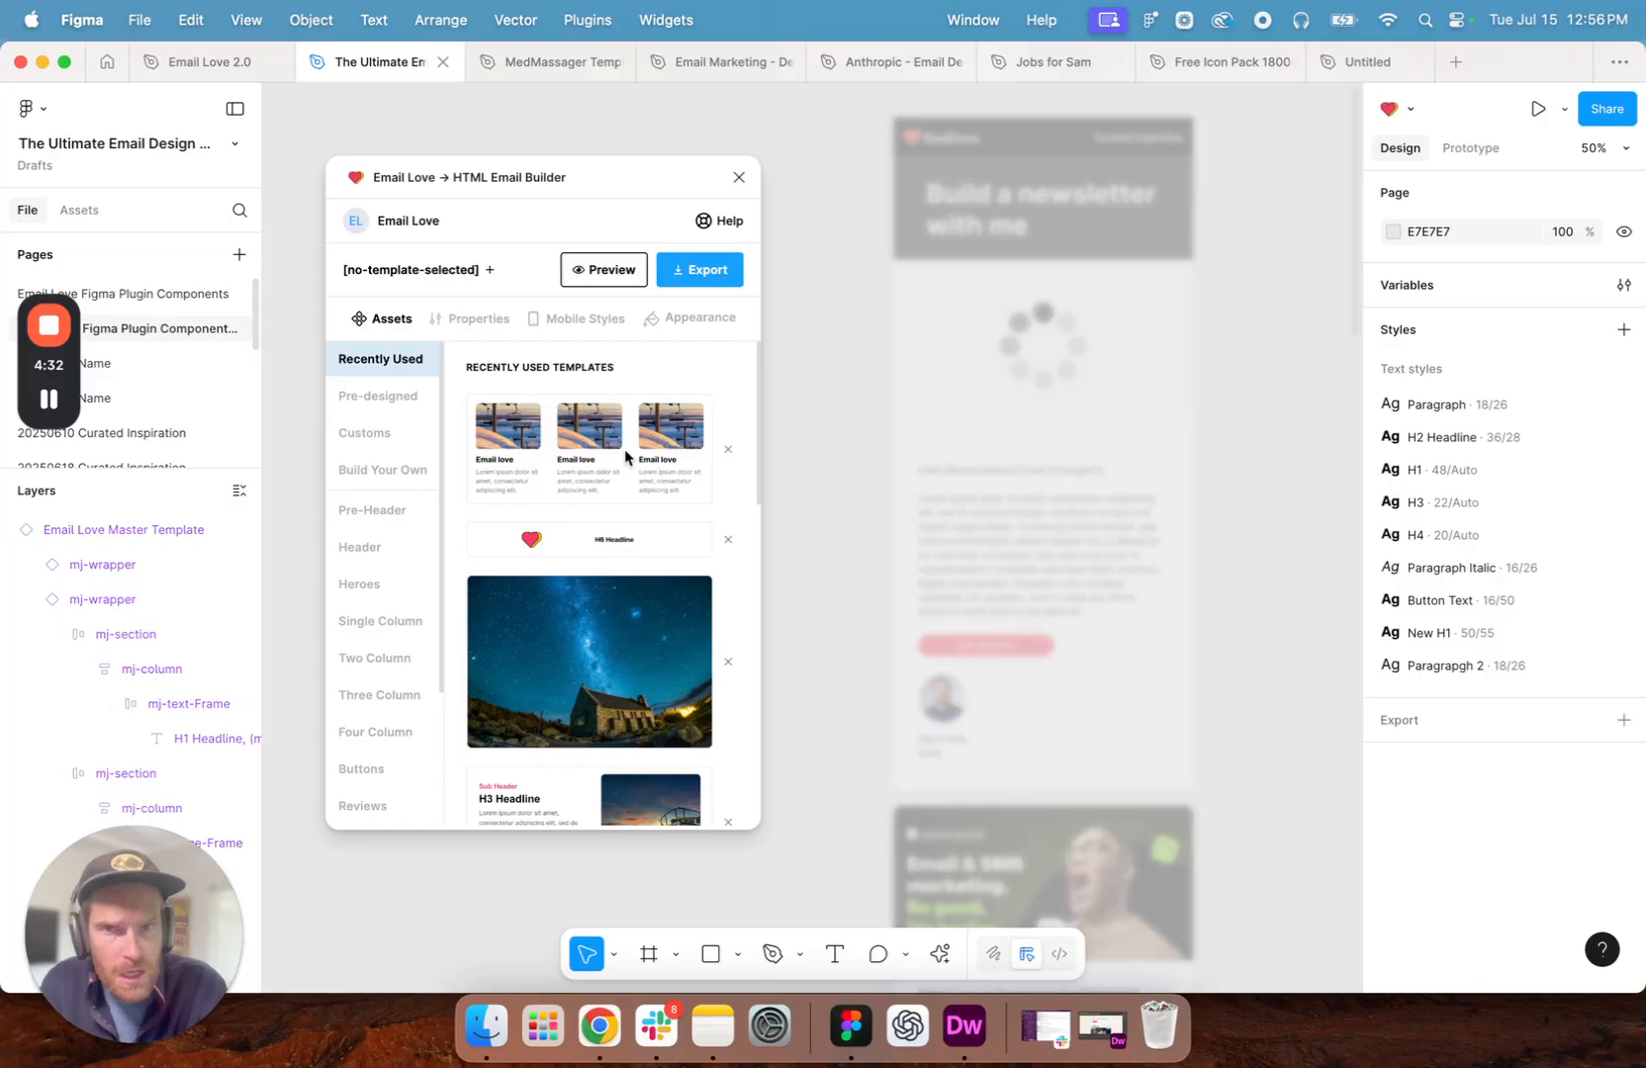
pyautogui.click(1231, 401)
pyautogui.hscroll(-5, 1230, 400)
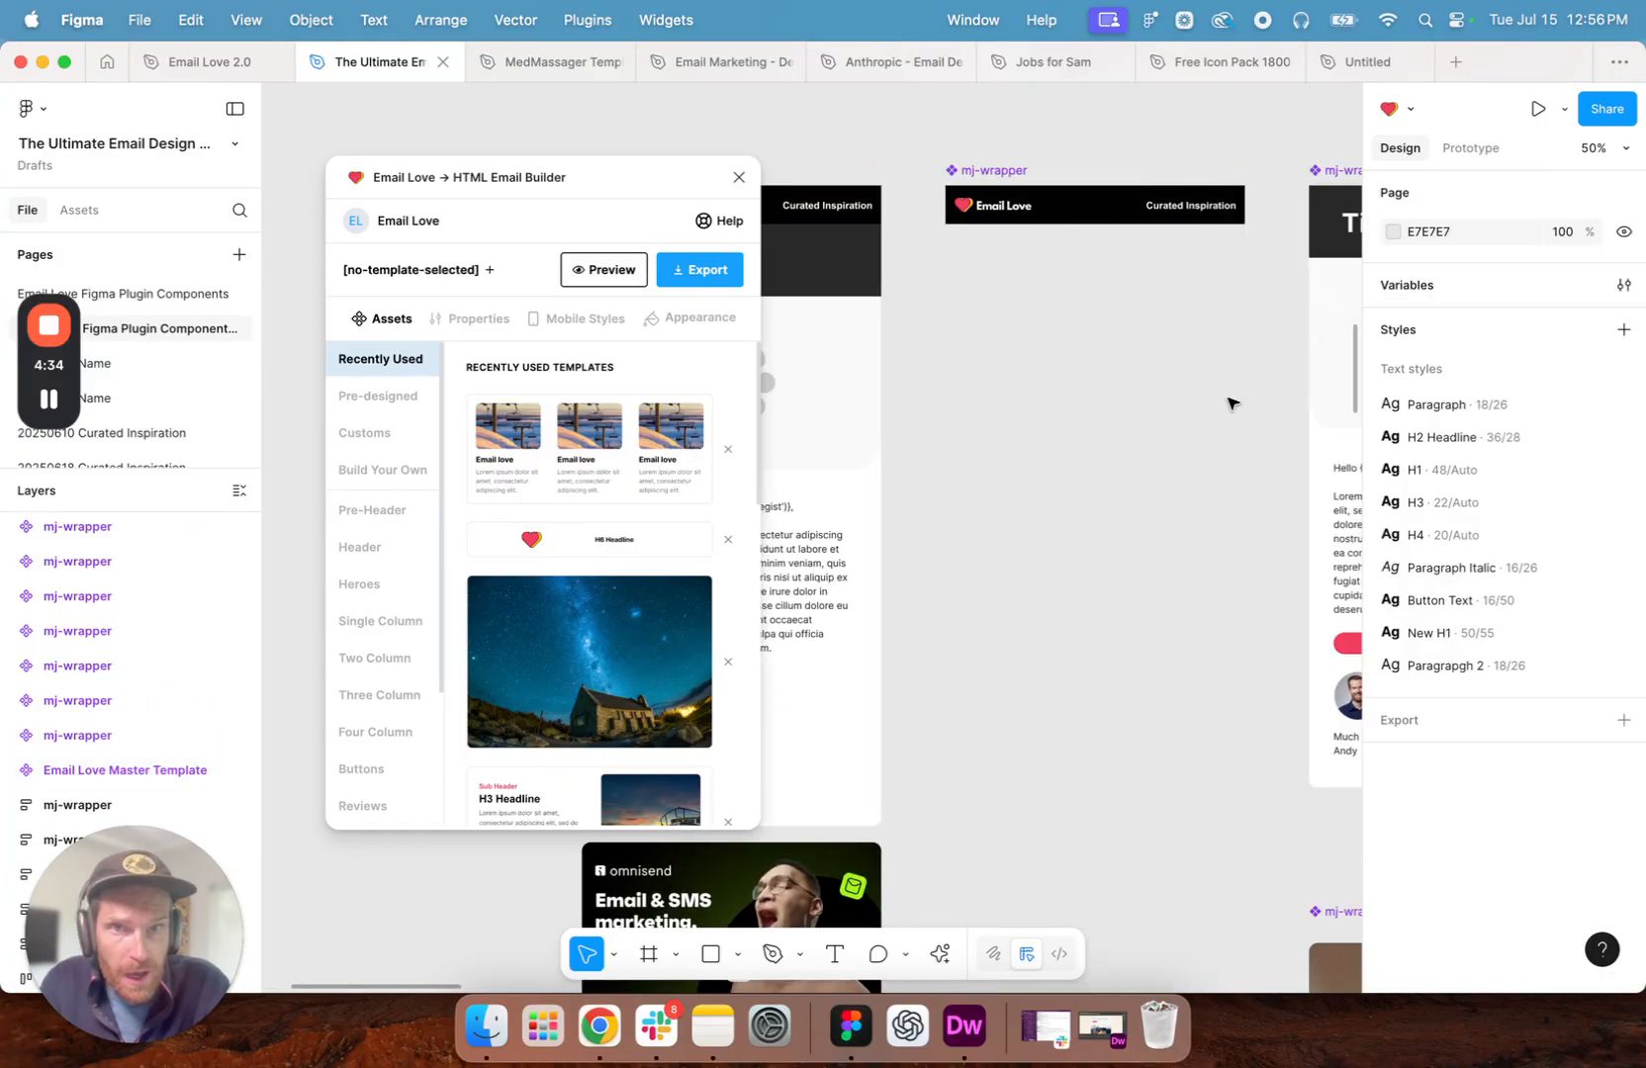
# - Move the Email Love plugin window aside and inspect the Omnisend sponsor and What We're Reading This Week components
pyautogui.hscroll(-3, 940, 379)
pyautogui.moveTo(521, 173); pyautogui.dragTo(458, 151)
pyautogui.hscroll(-10, 888, 558)
pyautogui.click(896, 193)
pyautogui.hscroll(5, 1139, 367)
pyautogui.click(967, 161)
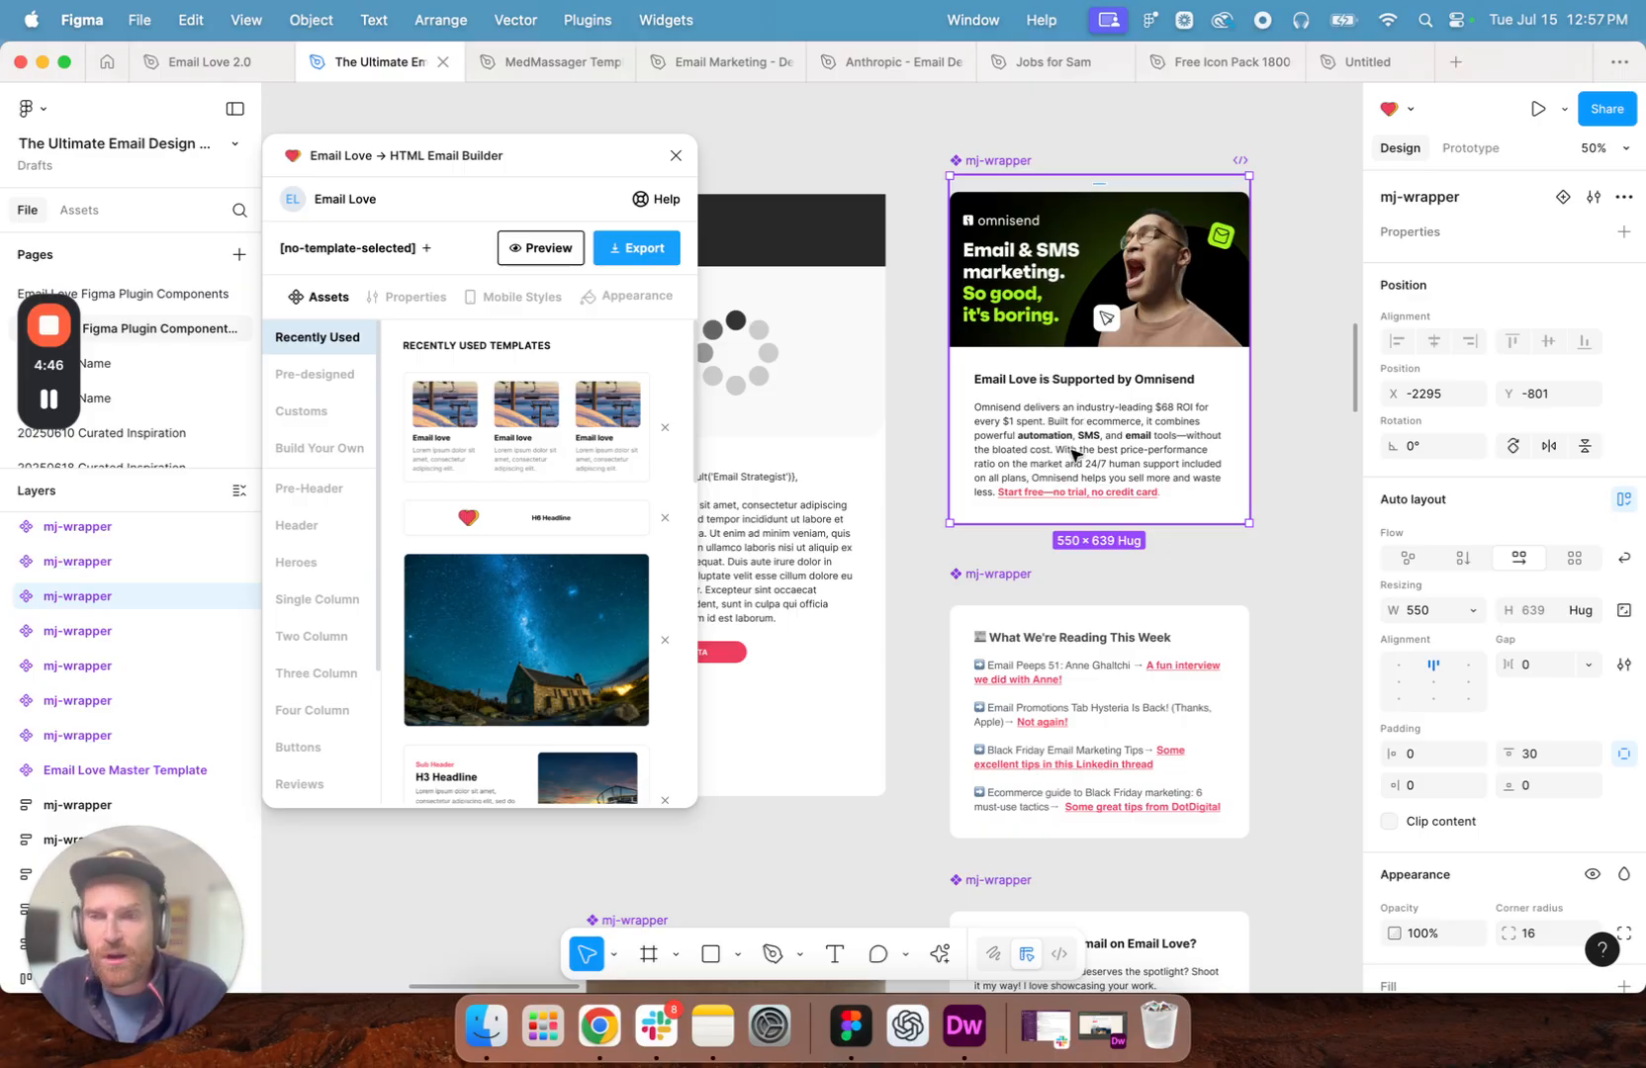
pyautogui.click(994, 584)
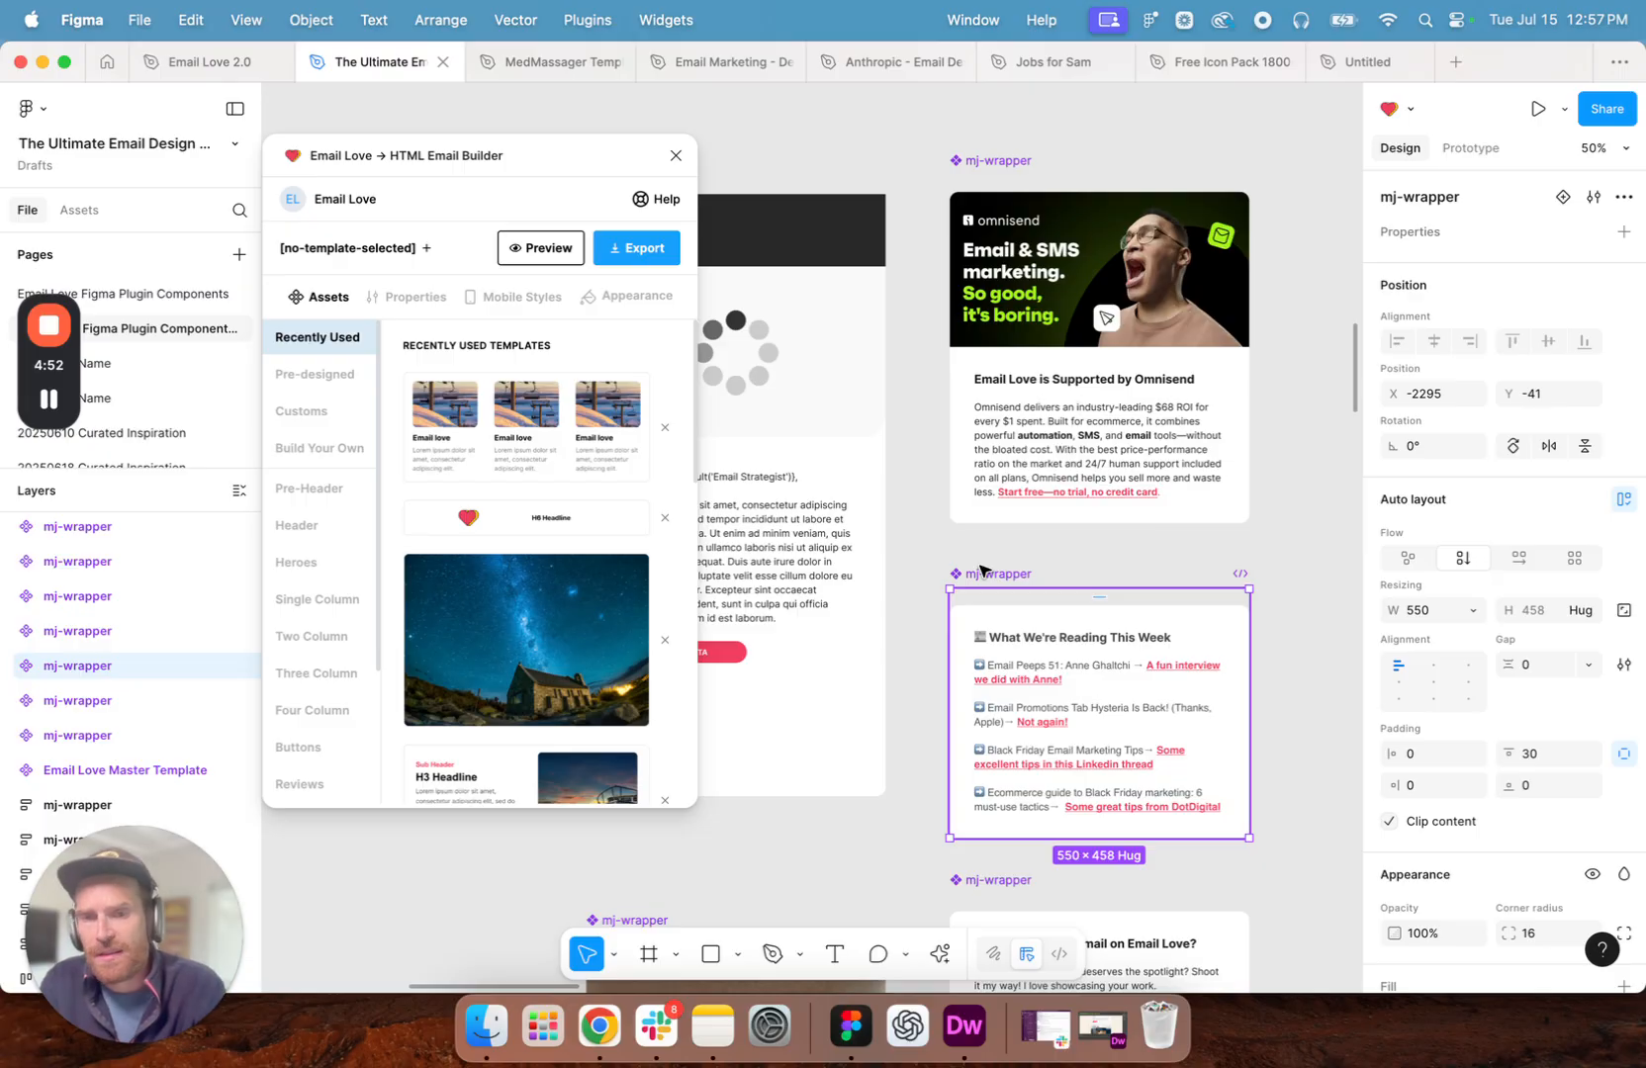
# - Select the Email Love Master Template component and examine its assembled modules from the title down to the featured emails
pyautogui.scroll(-5, 999, 574)
pyautogui.hscroll(-2, 1019, 572)
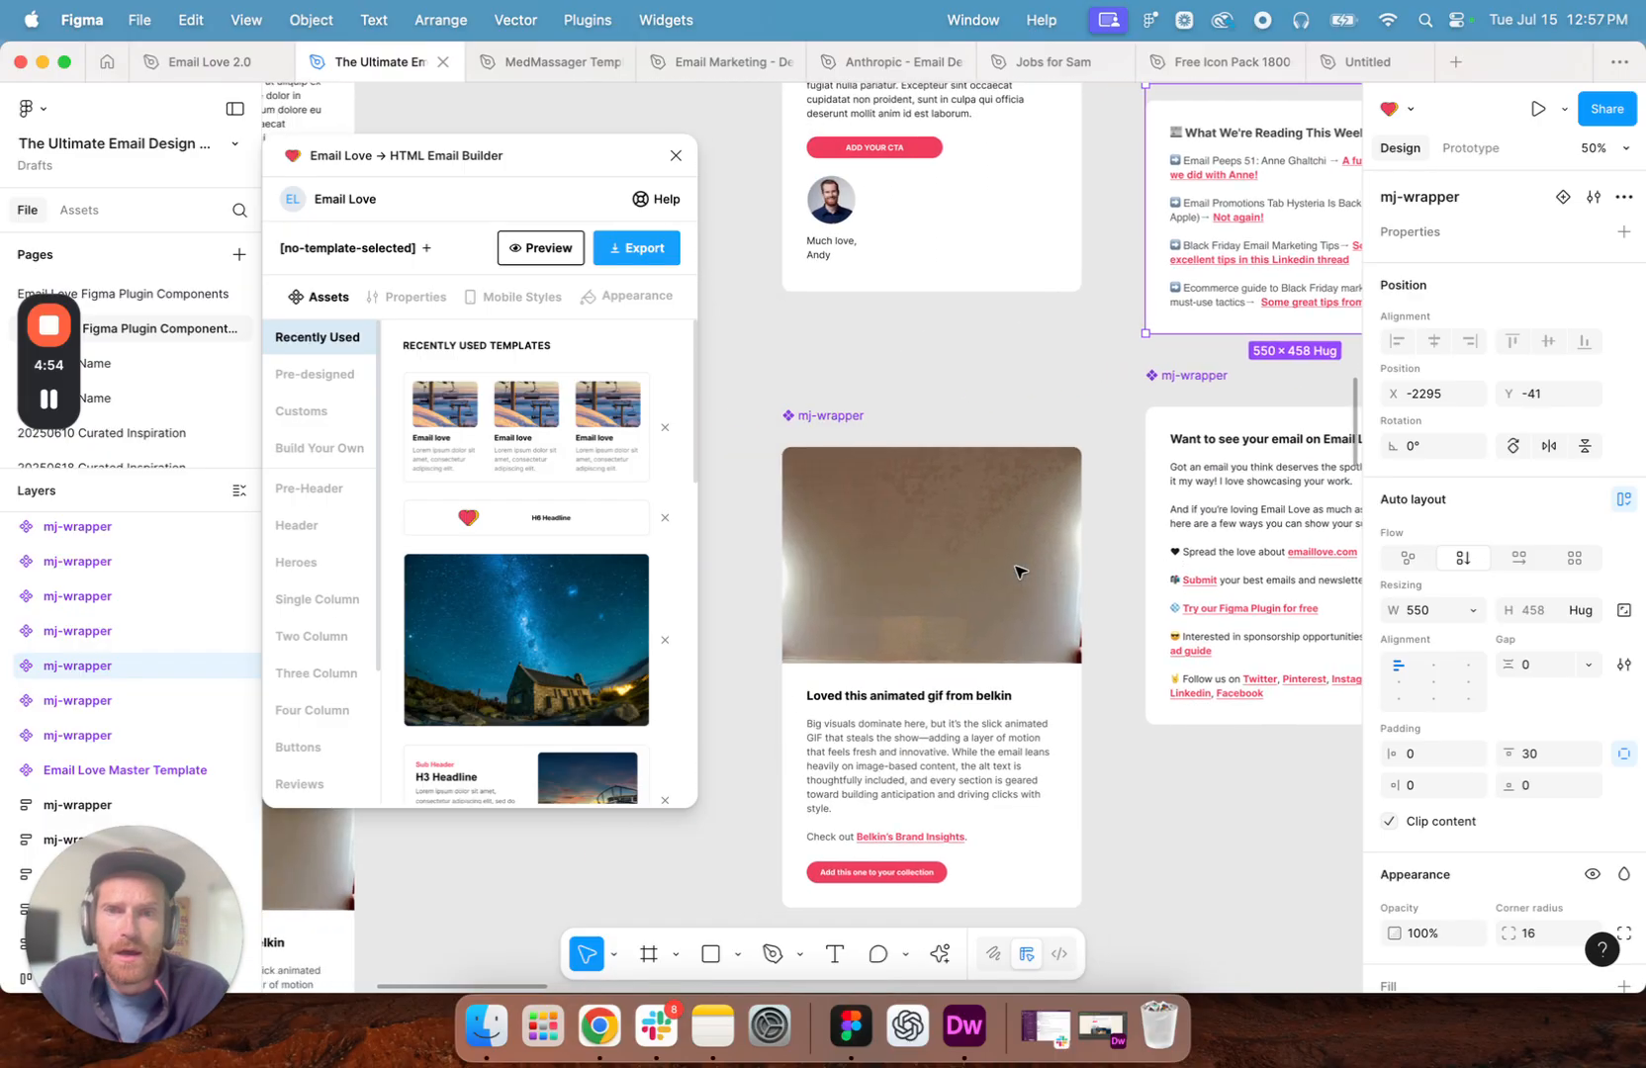
pyautogui.hscroll(-5, 851, 432)
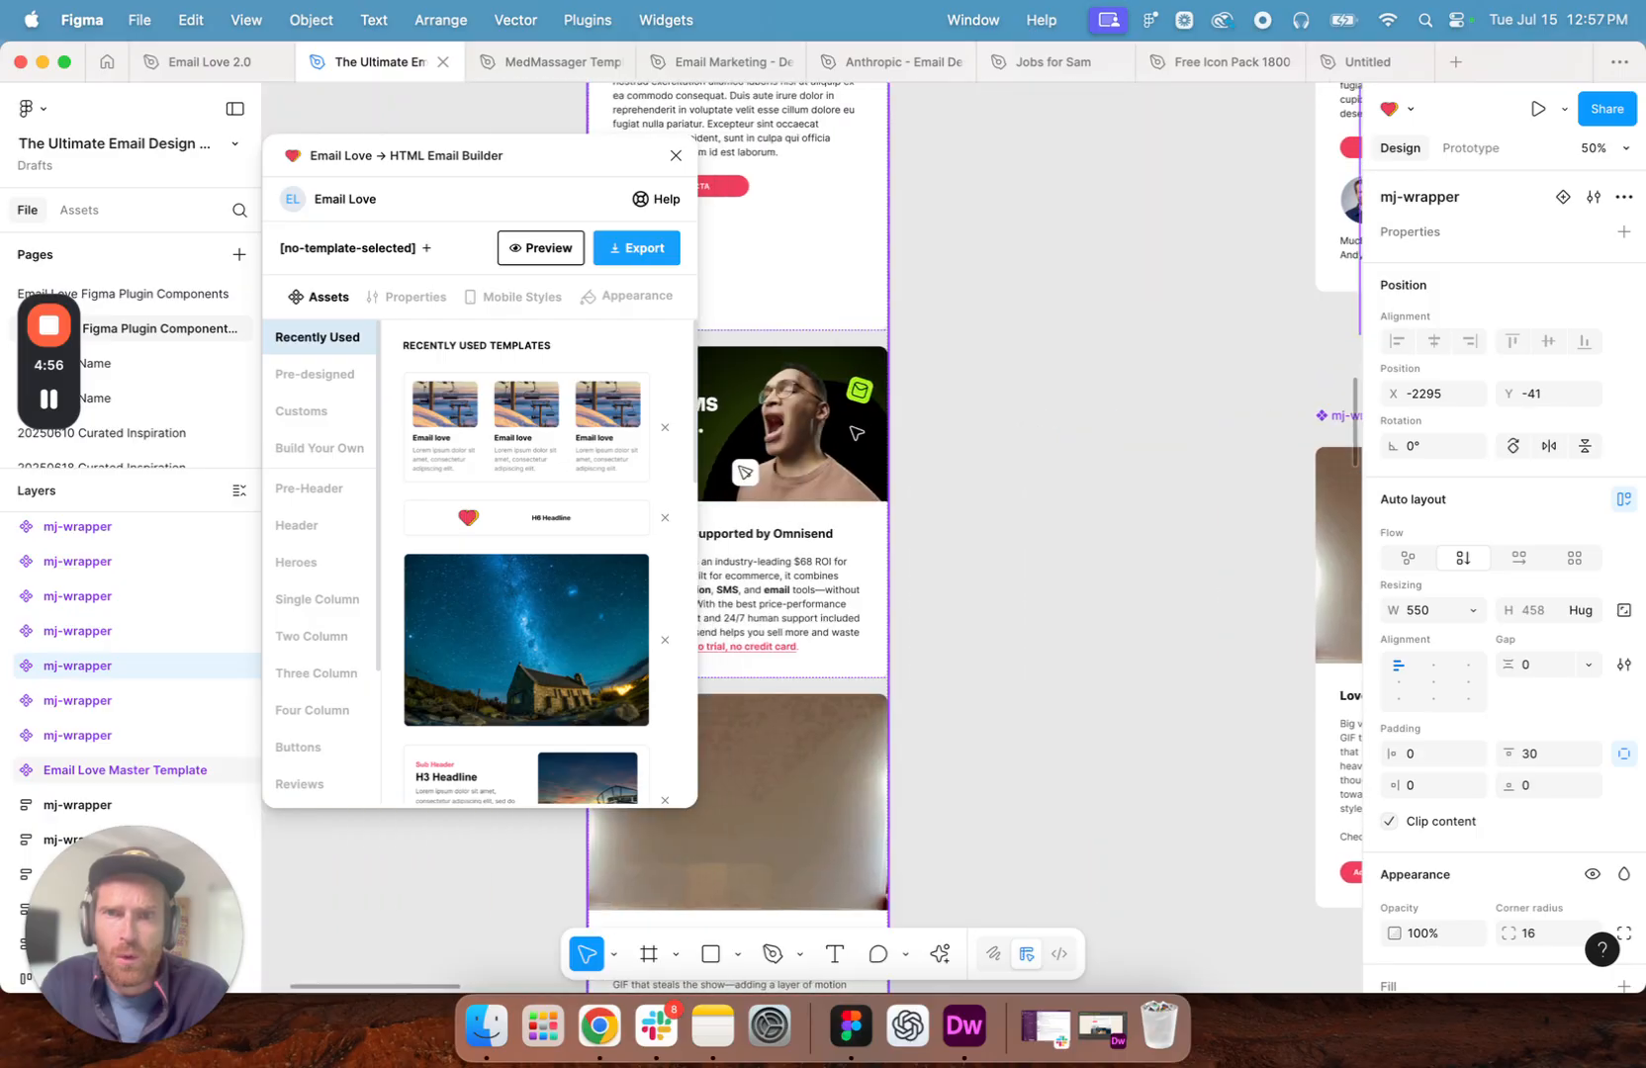
pyautogui.hscroll(-2, 853, 432)
pyautogui.scroll(1, 860, 432)
pyautogui.click(890, 415)
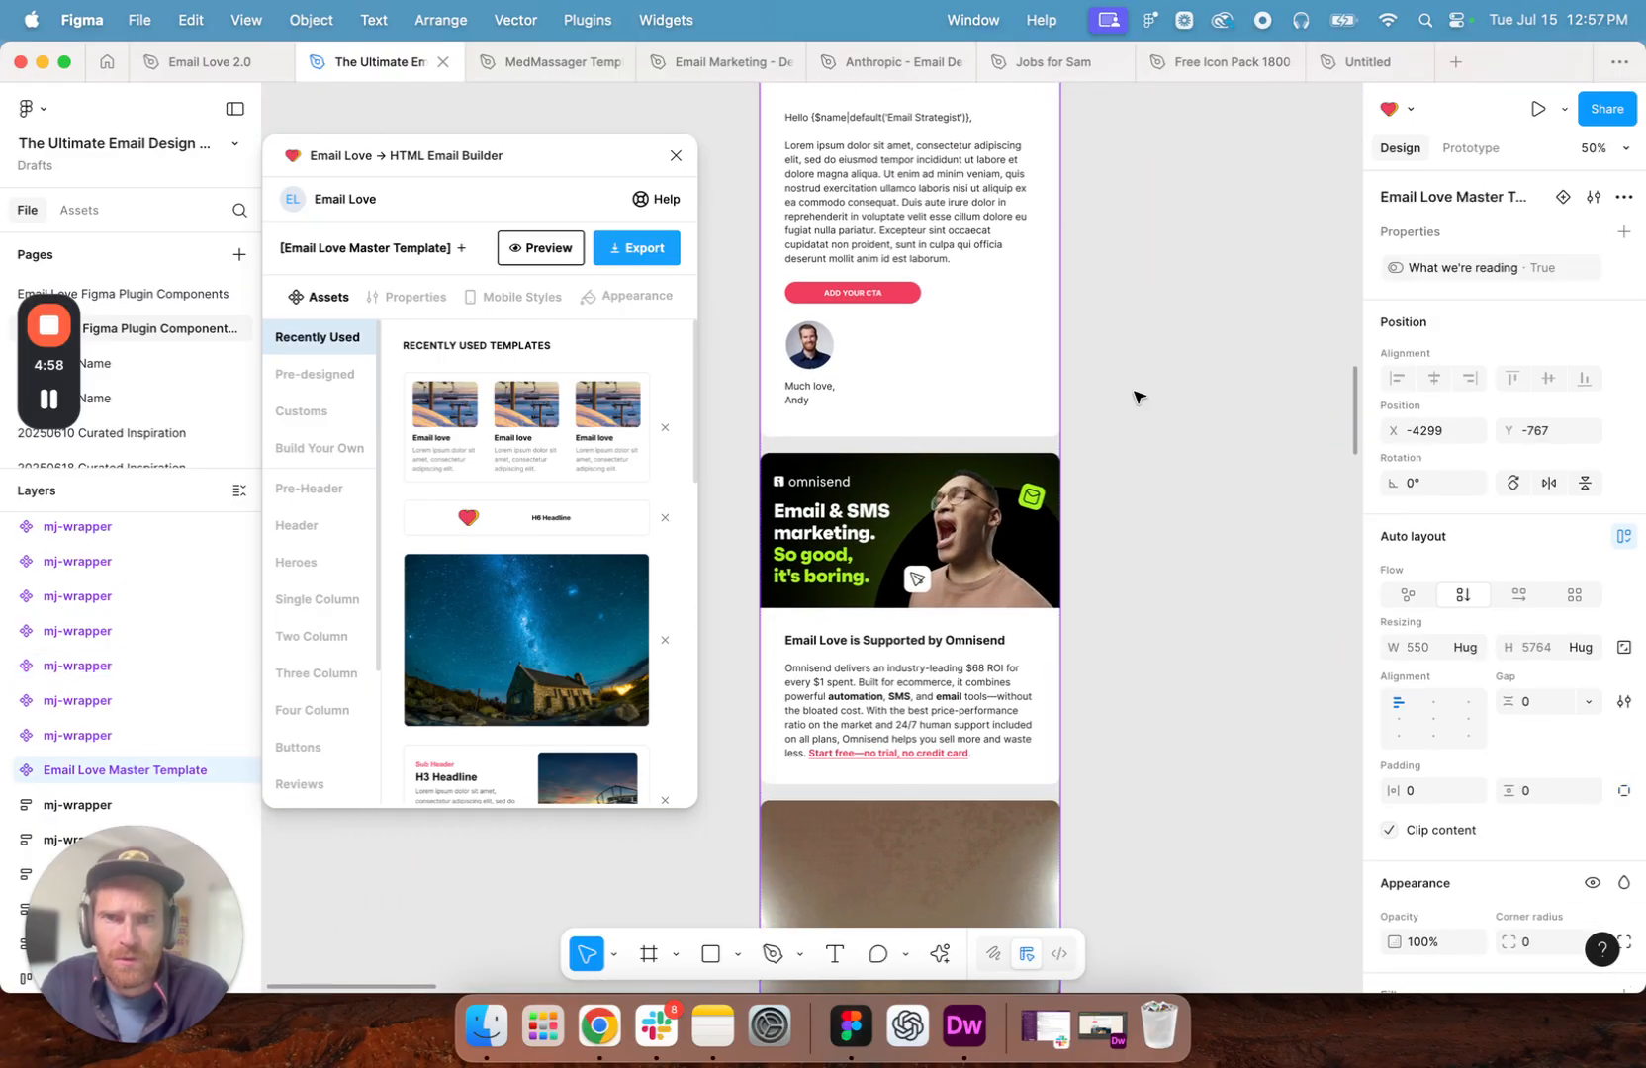
pyautogui.scroll(4, 880, 351)
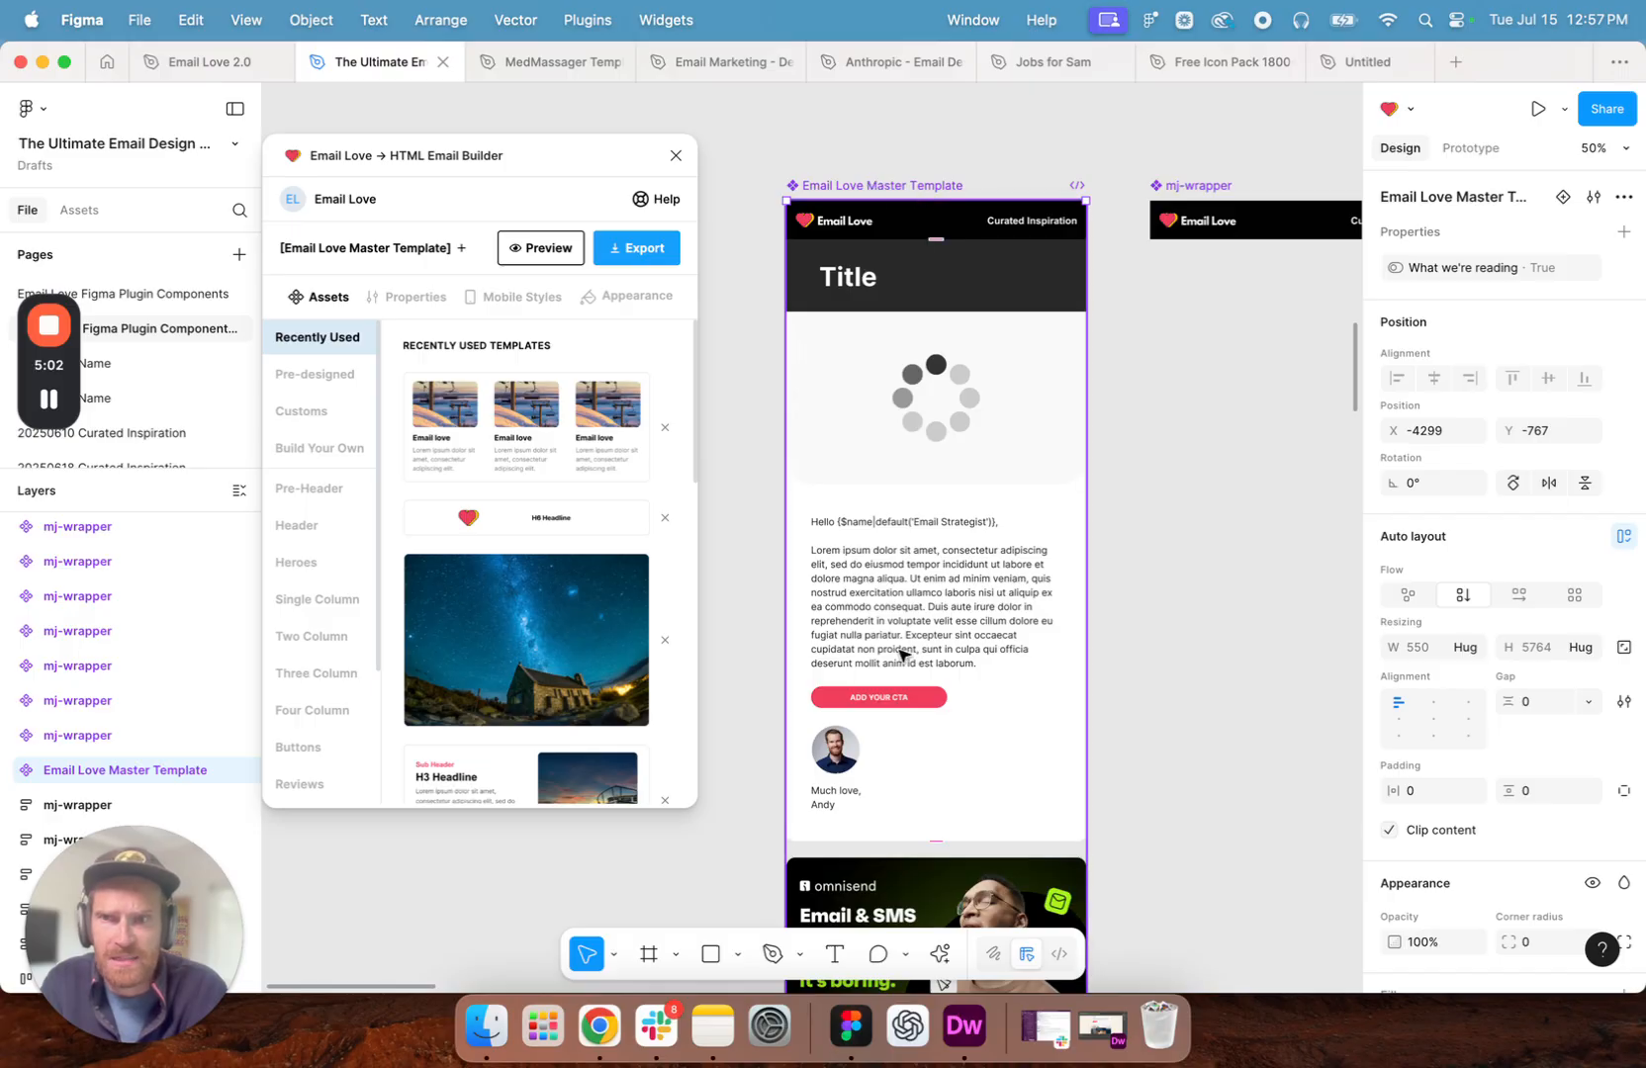
# - Open the last Curated Inspiration page and insert an Email Love Master Template instance on its empty canvas area
pyautogui.scroll(-4, 212, 310)
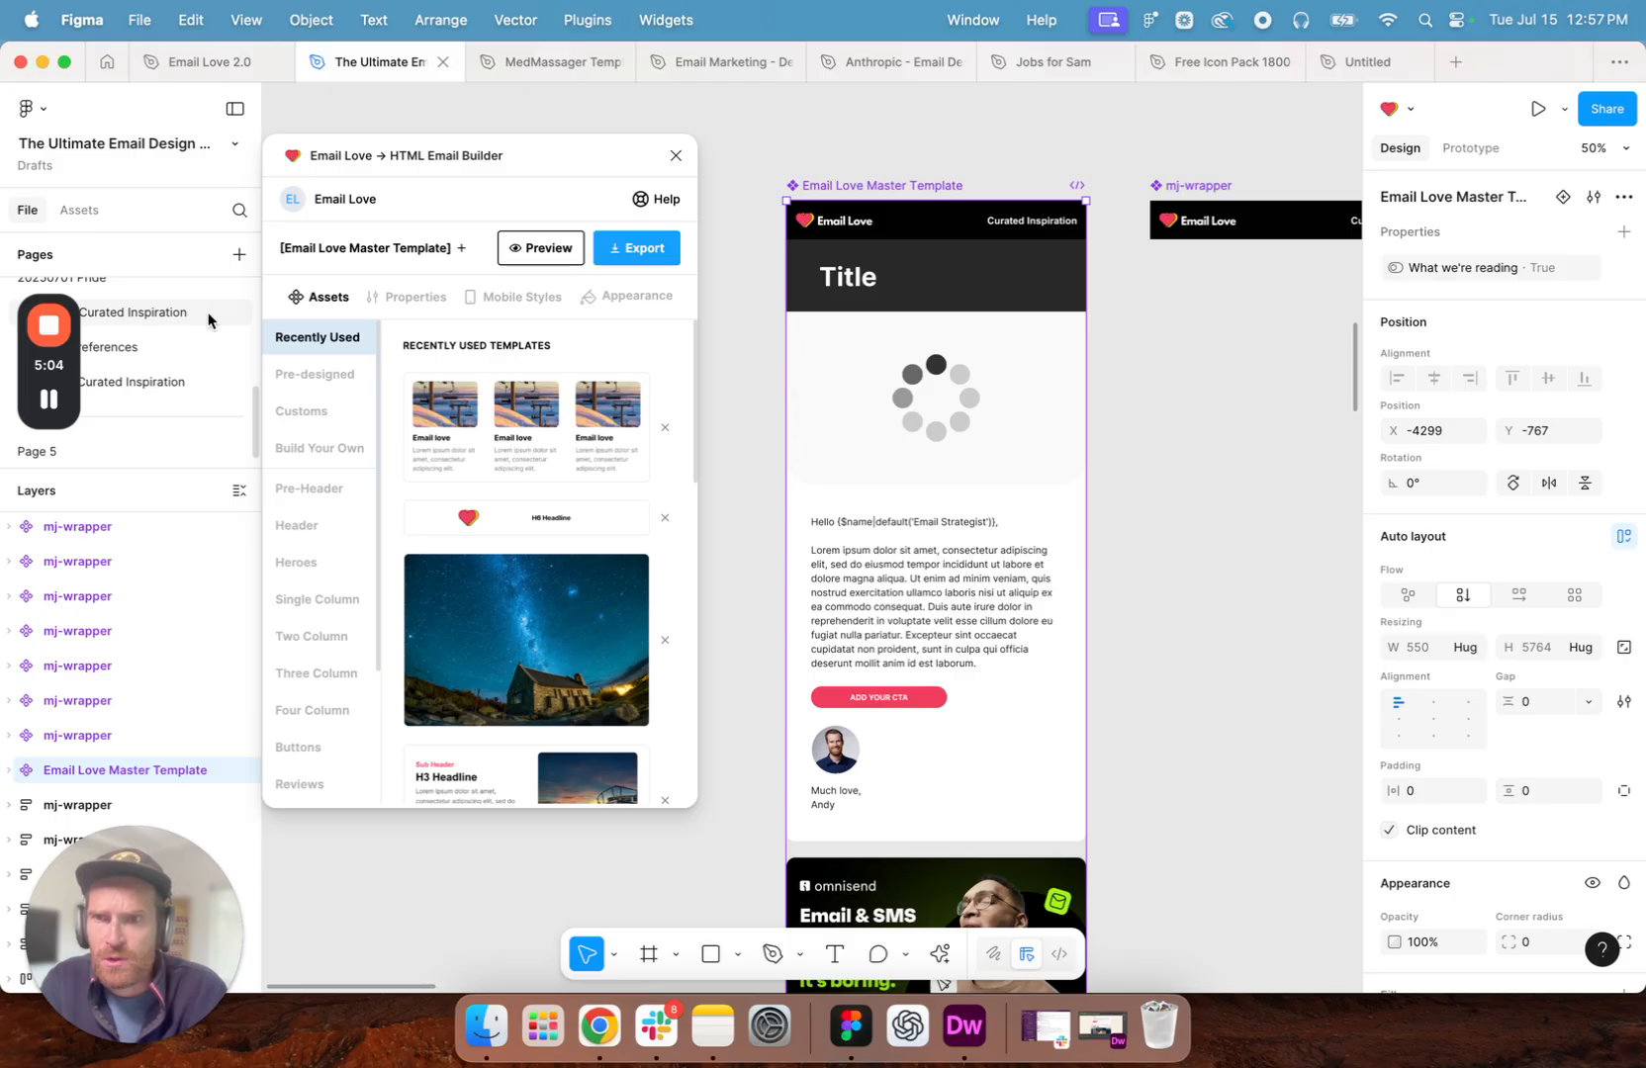
pyautogui.click(159, 384)
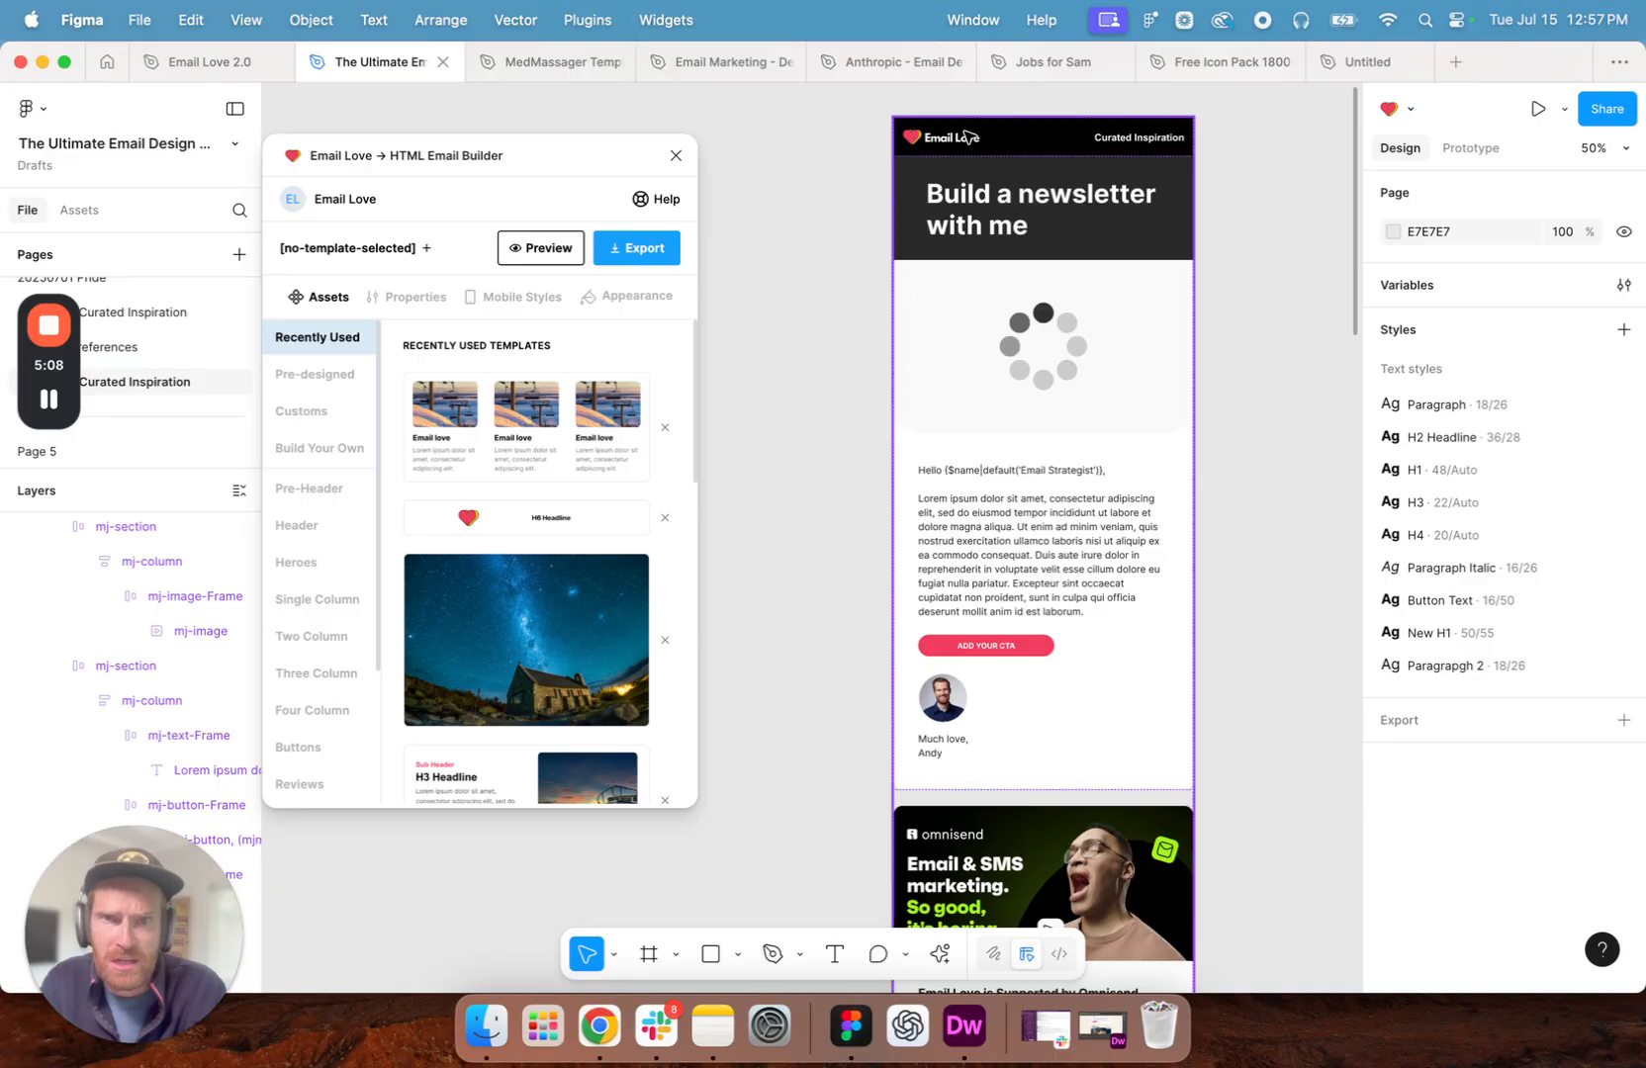
pyautogui.click(80, 210)
pyautogui.hscroll(-3, 1137, 484)
pyautogui.hscroll(-5, 1121, 455)
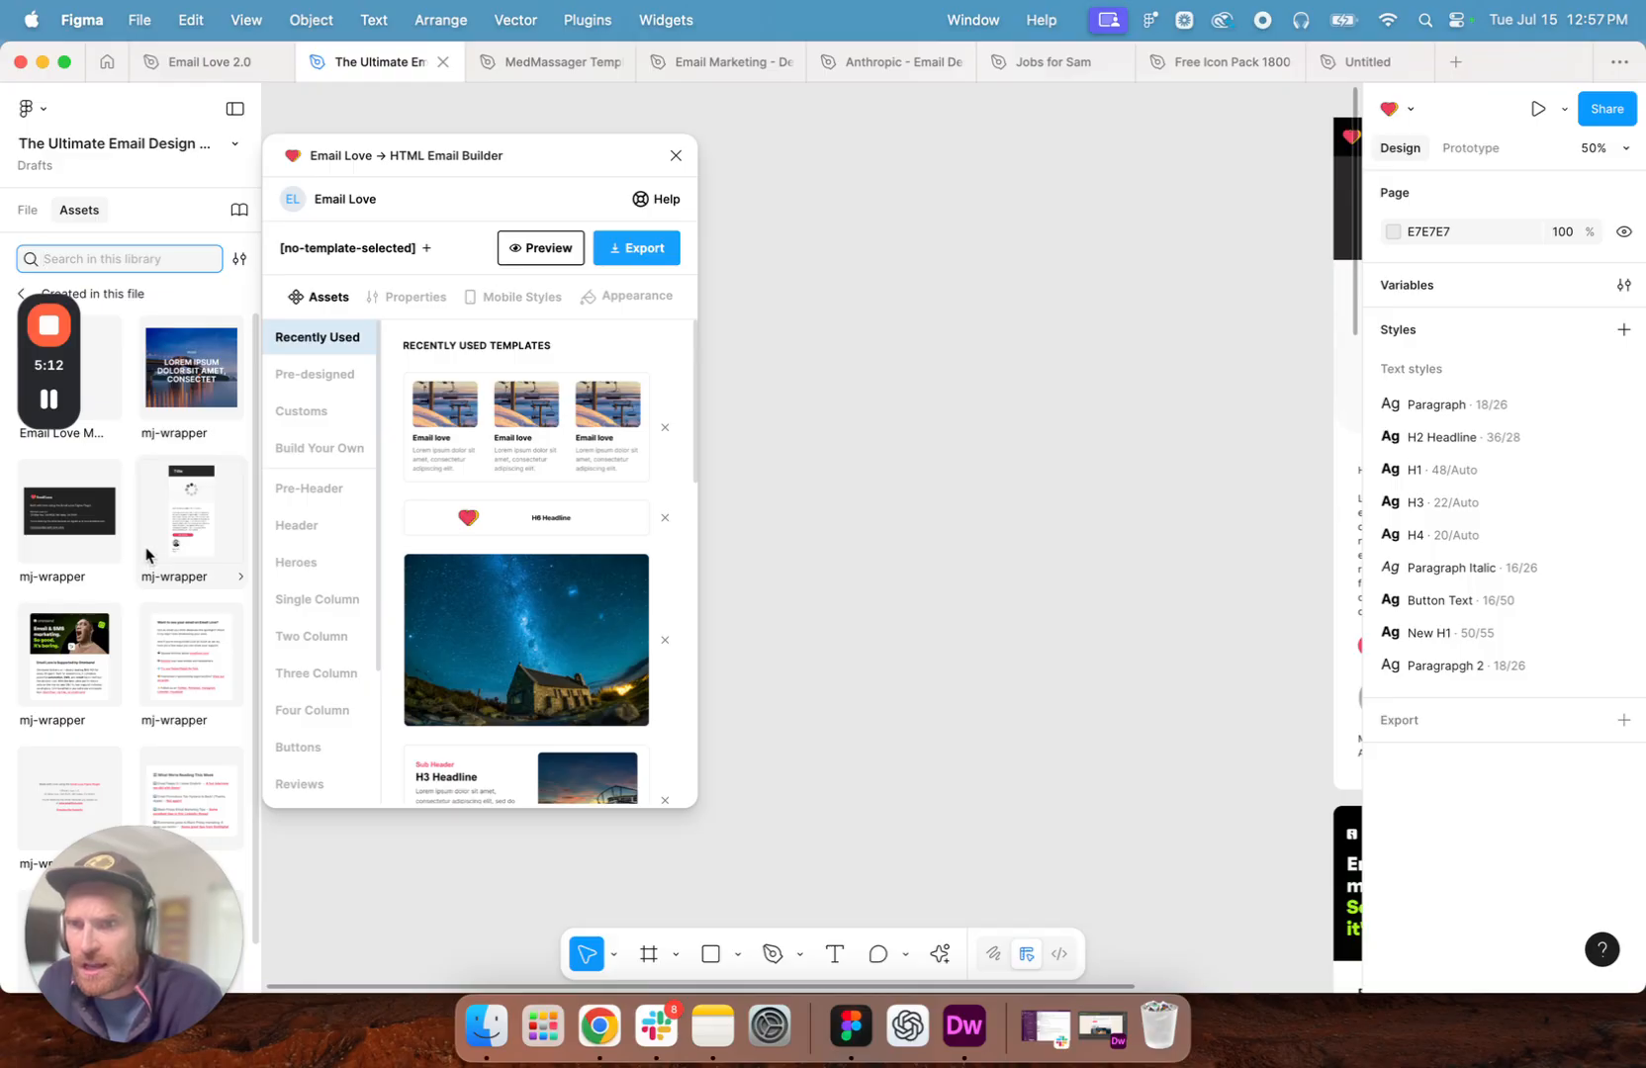
pyautogui.click(85, 366)
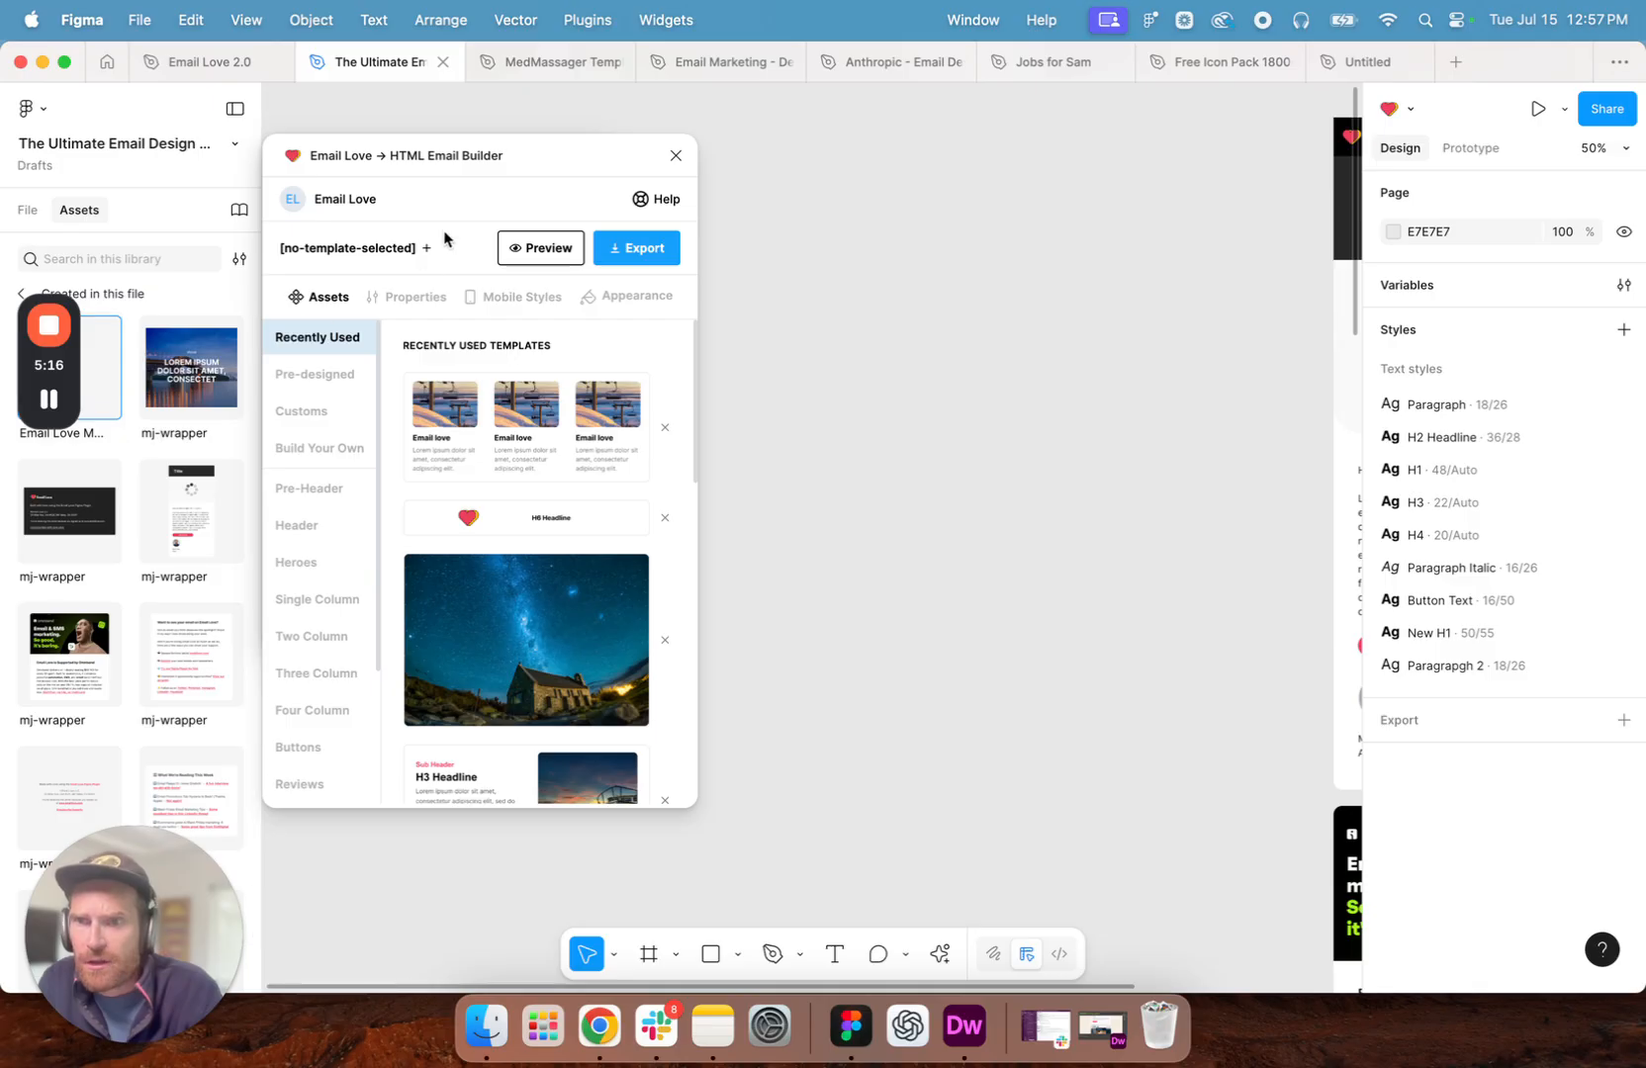
pyautogui.moveTo(502, 161); pyautogui.dragTo(398, 167)
pyautogui.click(421, 525)
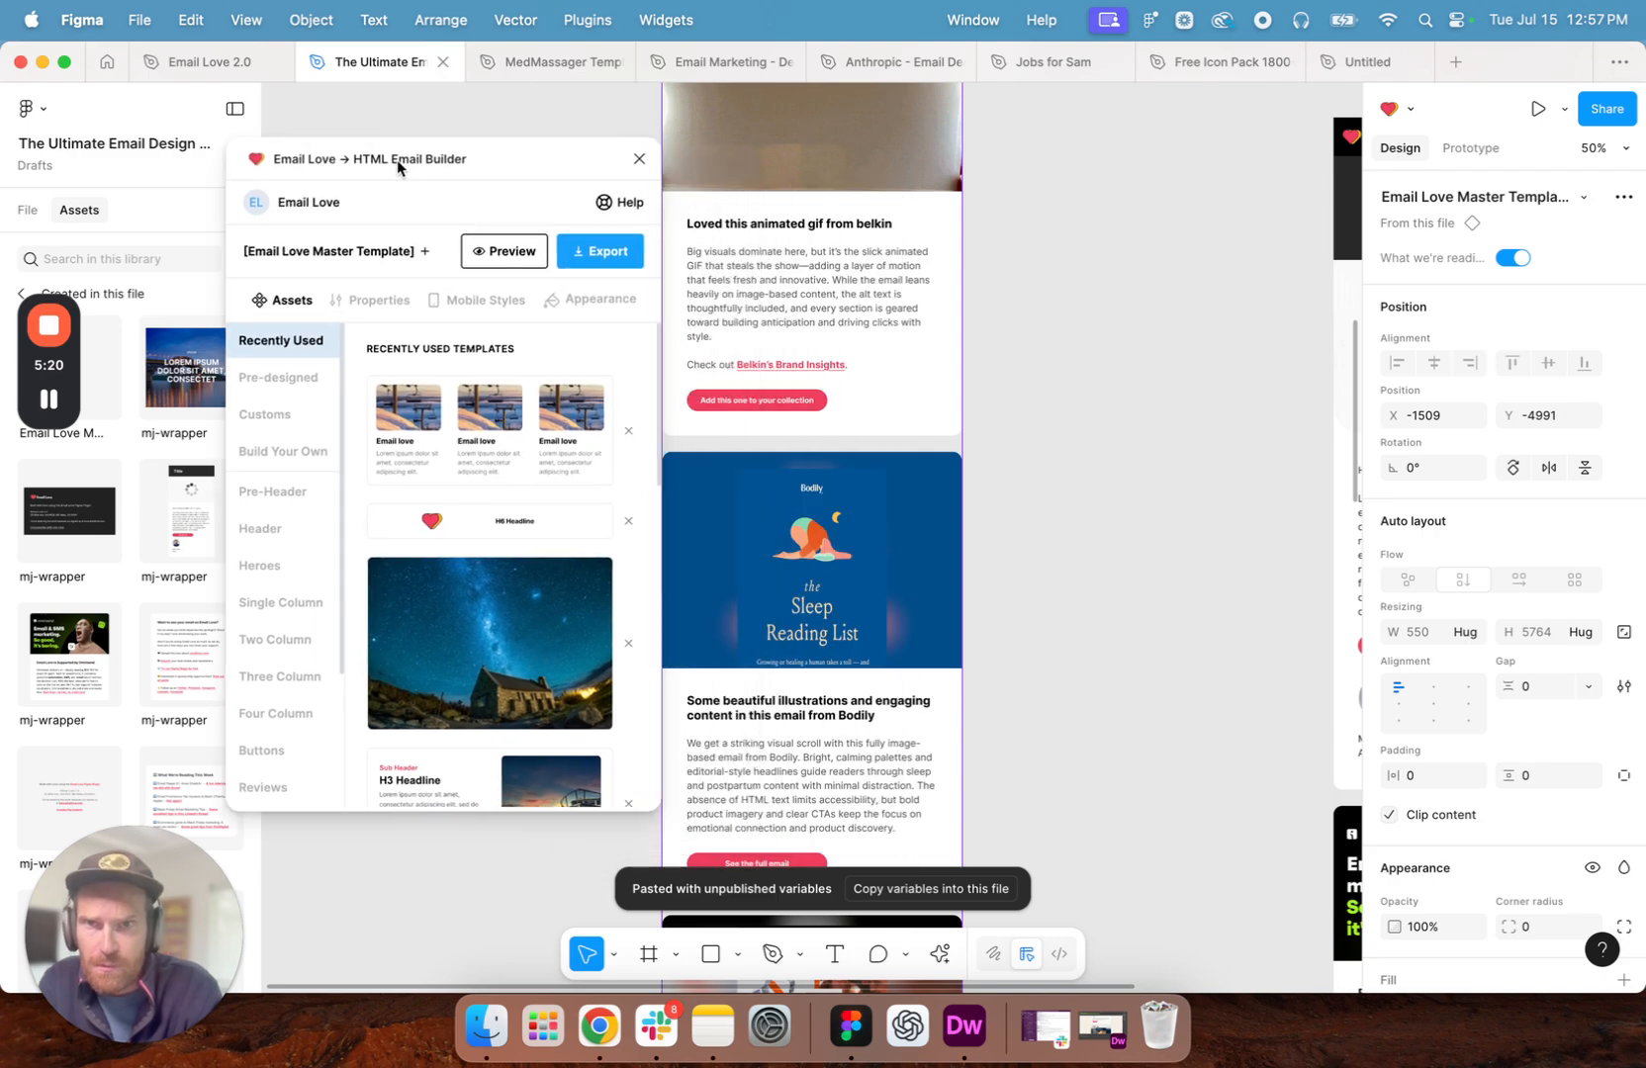
# - Reposition the template instance at X -1157, Y -4955 and place the Email Love plugin window beside it
pyautogui.hscroll(-2, 870, 463)
pyautogui.scroll(10, 895, 467)
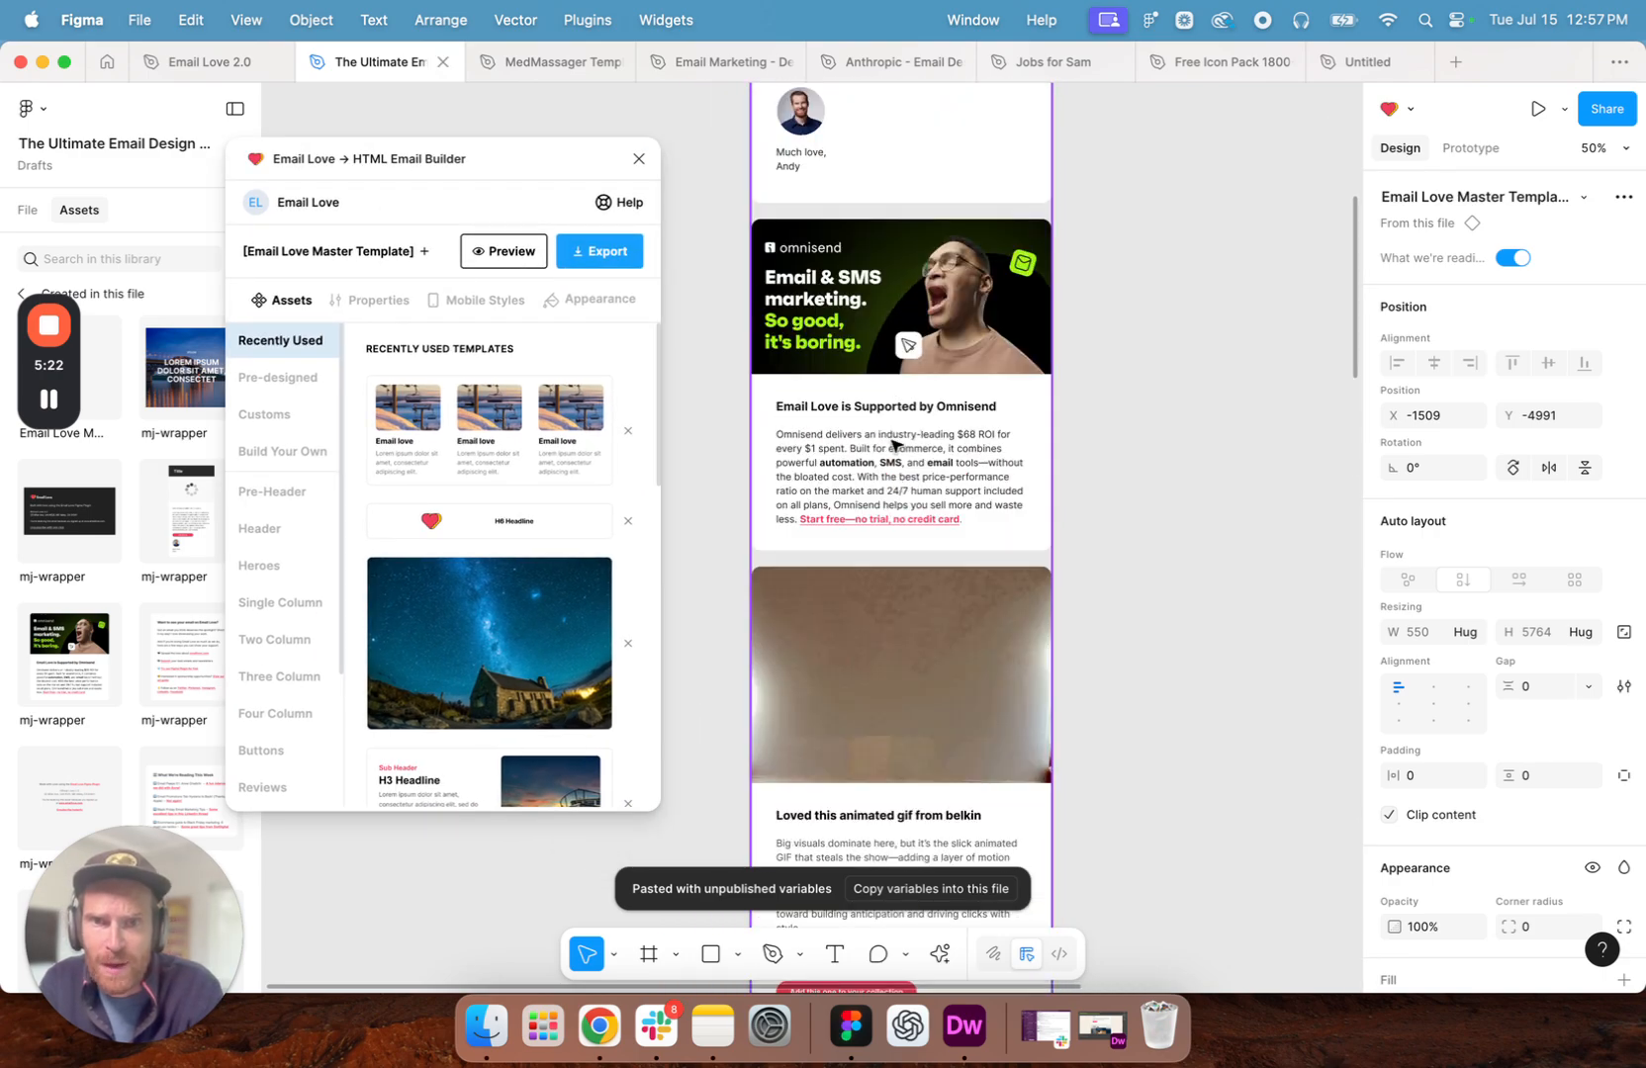
pyautogui.scroll(10, 898, 465)
pyautogui.hscroll(1, 893, 447)
pyautogui.scroll(-4, 893, 445)
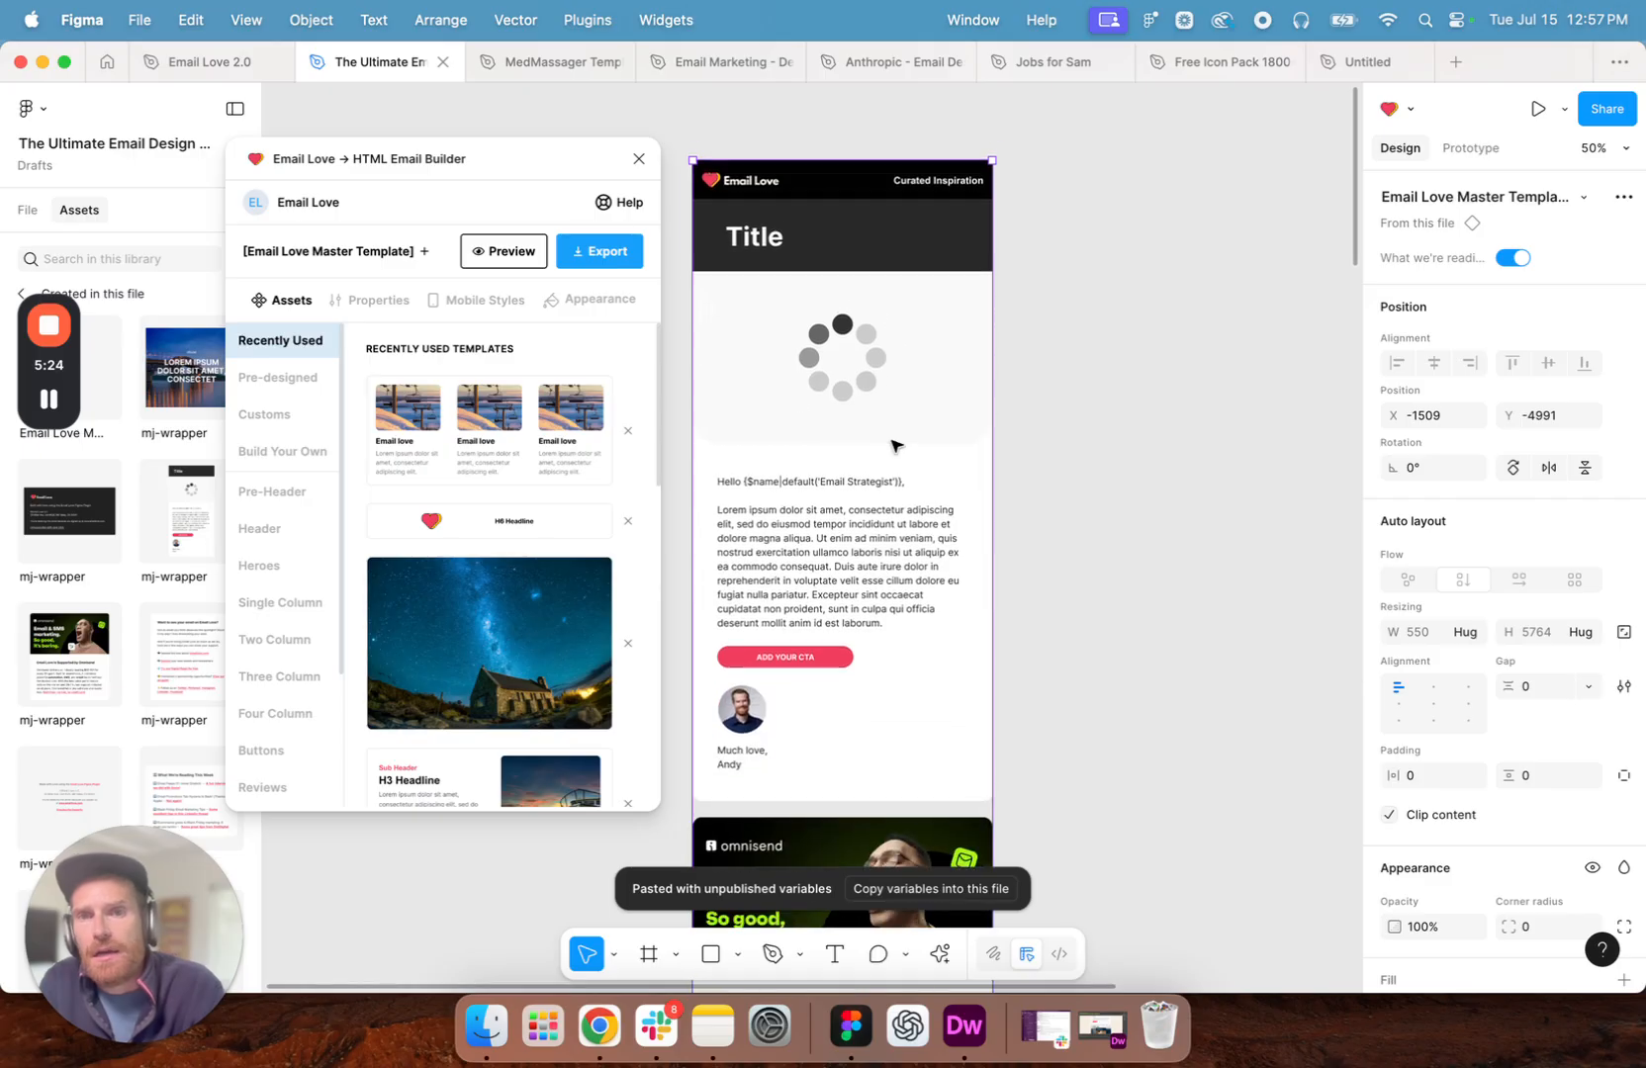
pyautogui.hscroll(-4, 829, 172)
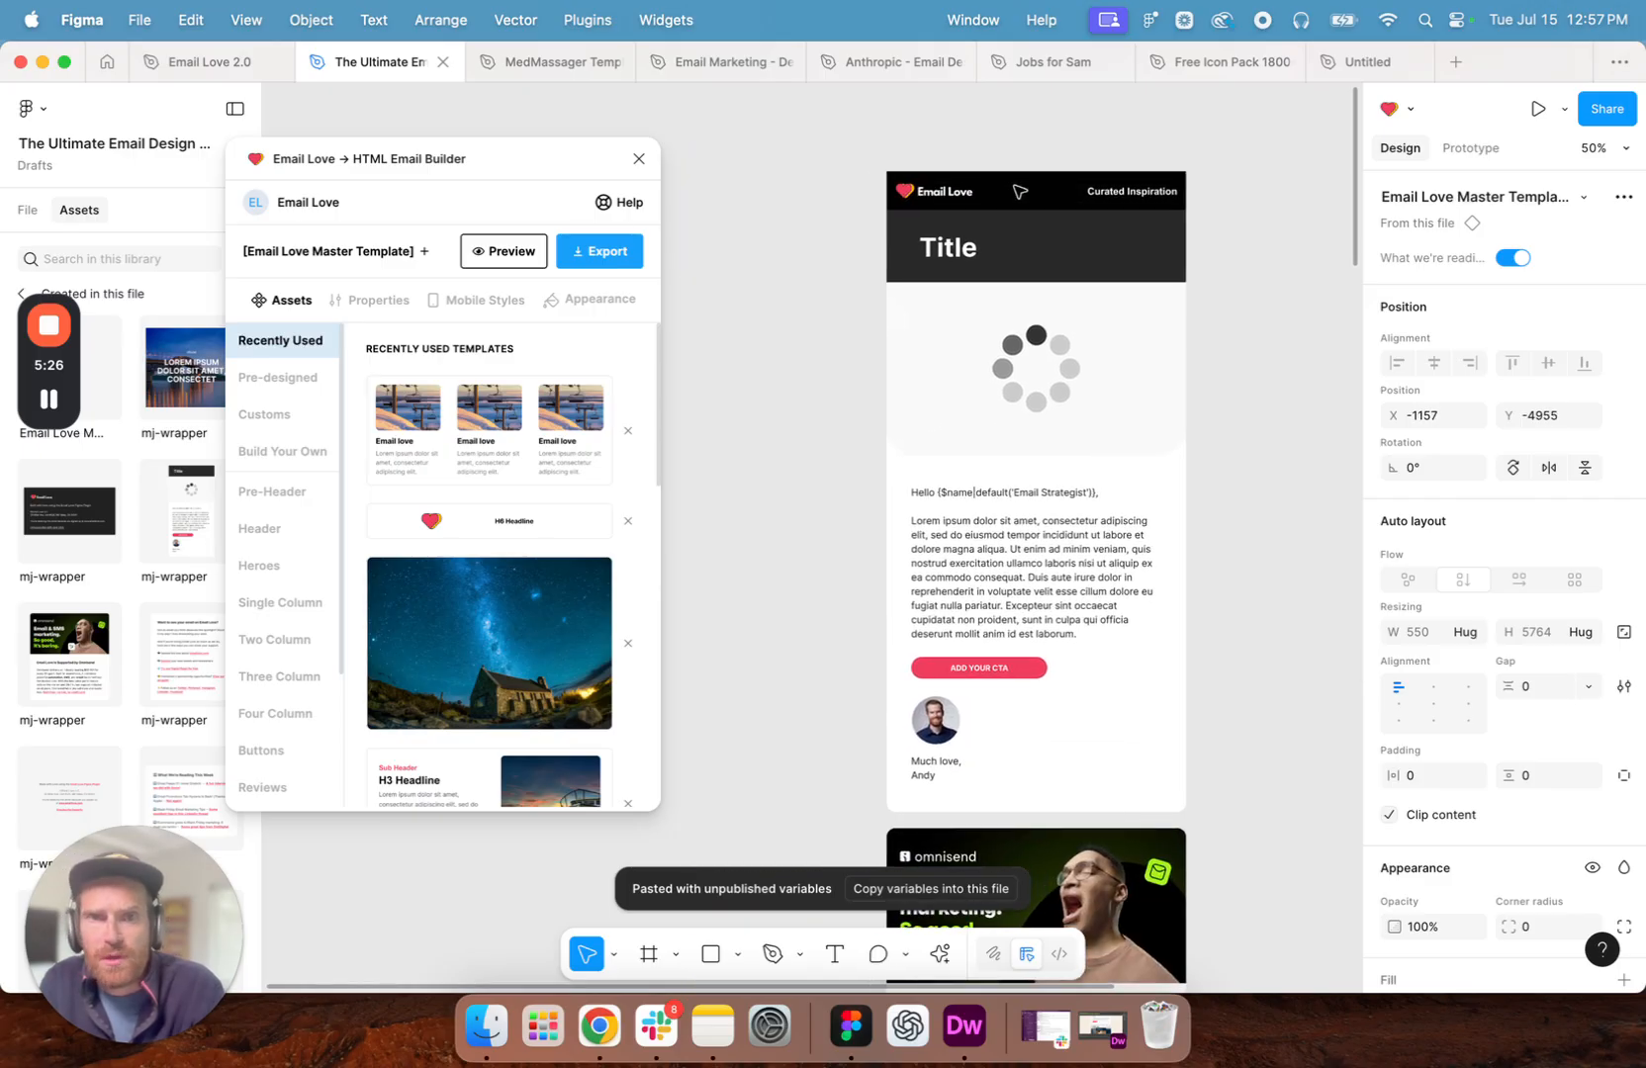
pyautogui.moveTo(509, 172); pyautogui.dragTo(638, 183)
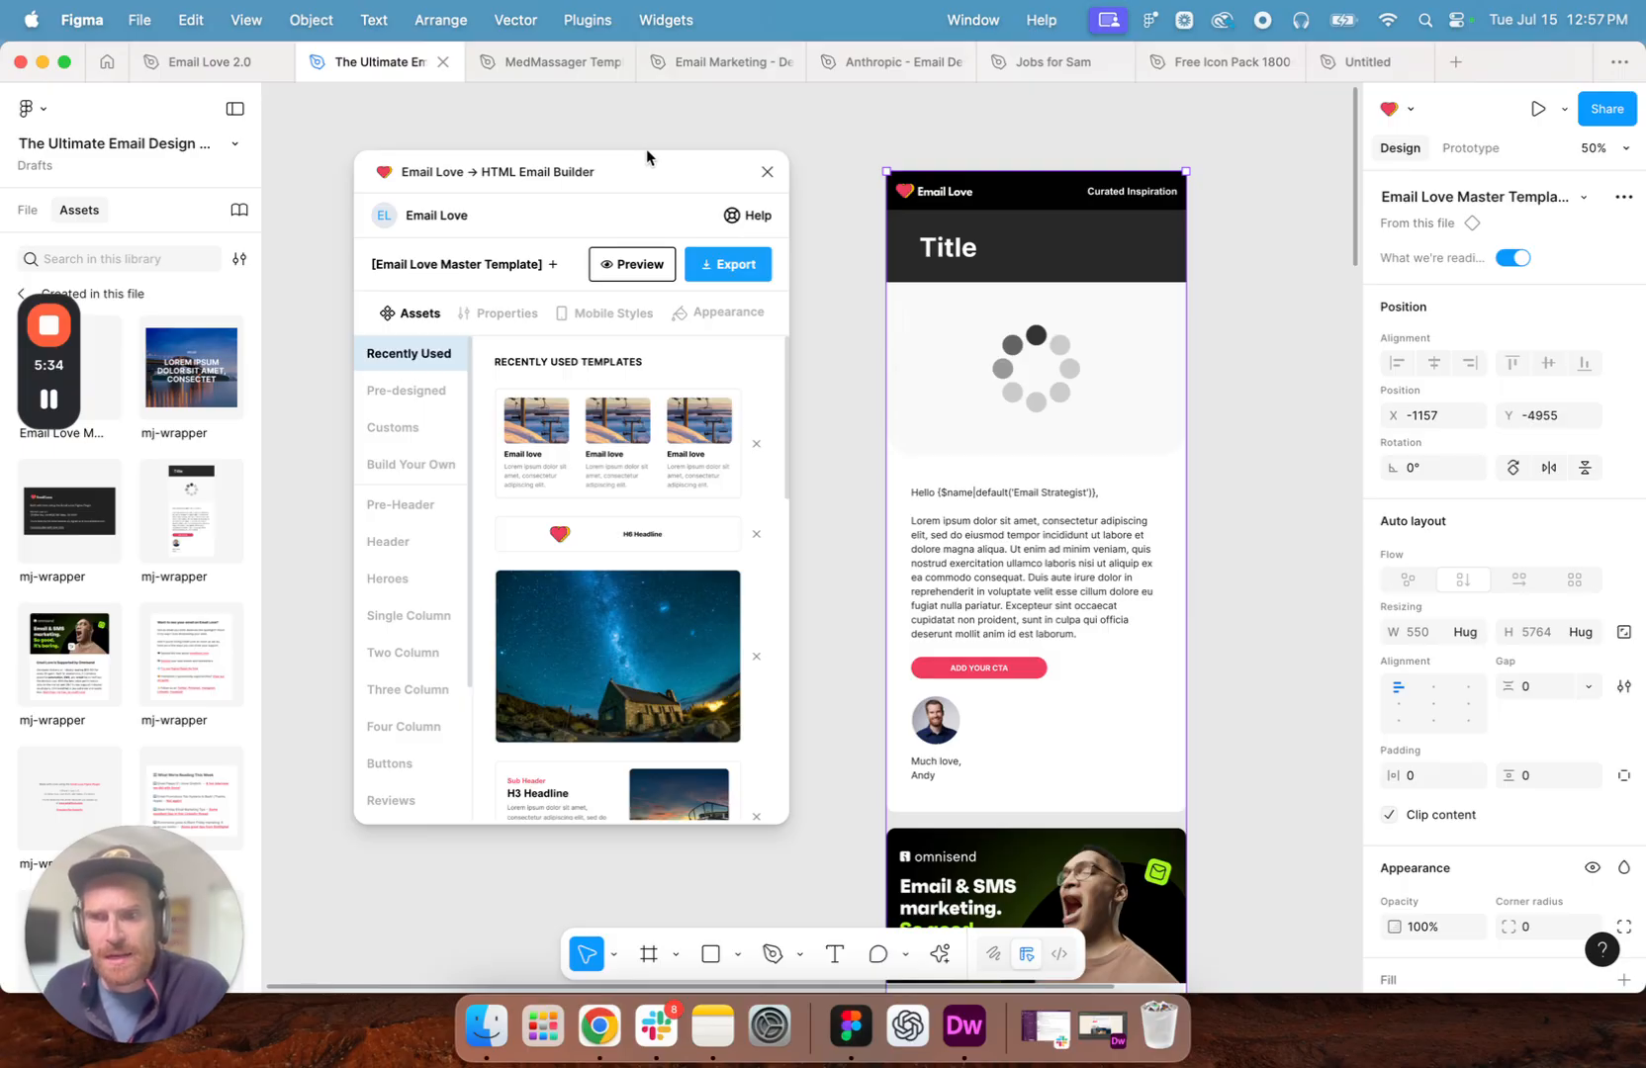
pyautogui.click(603, 282)
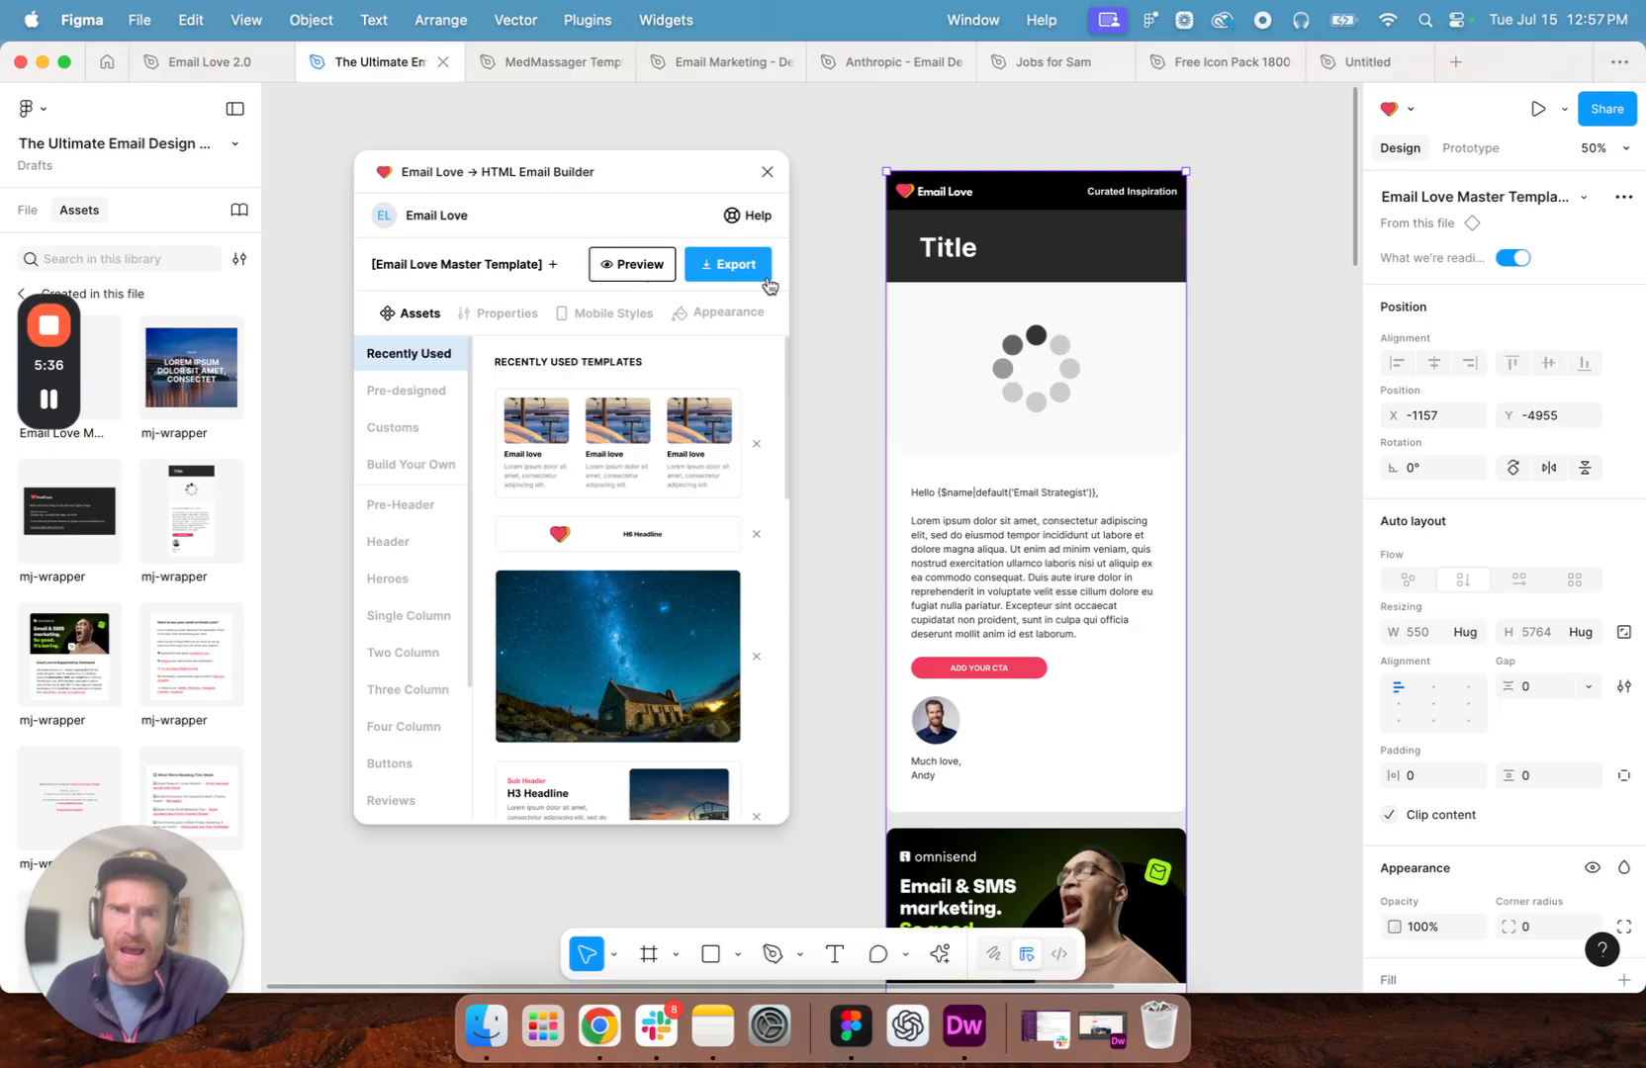
pyautogui.hscroll(-3, 964, 250)
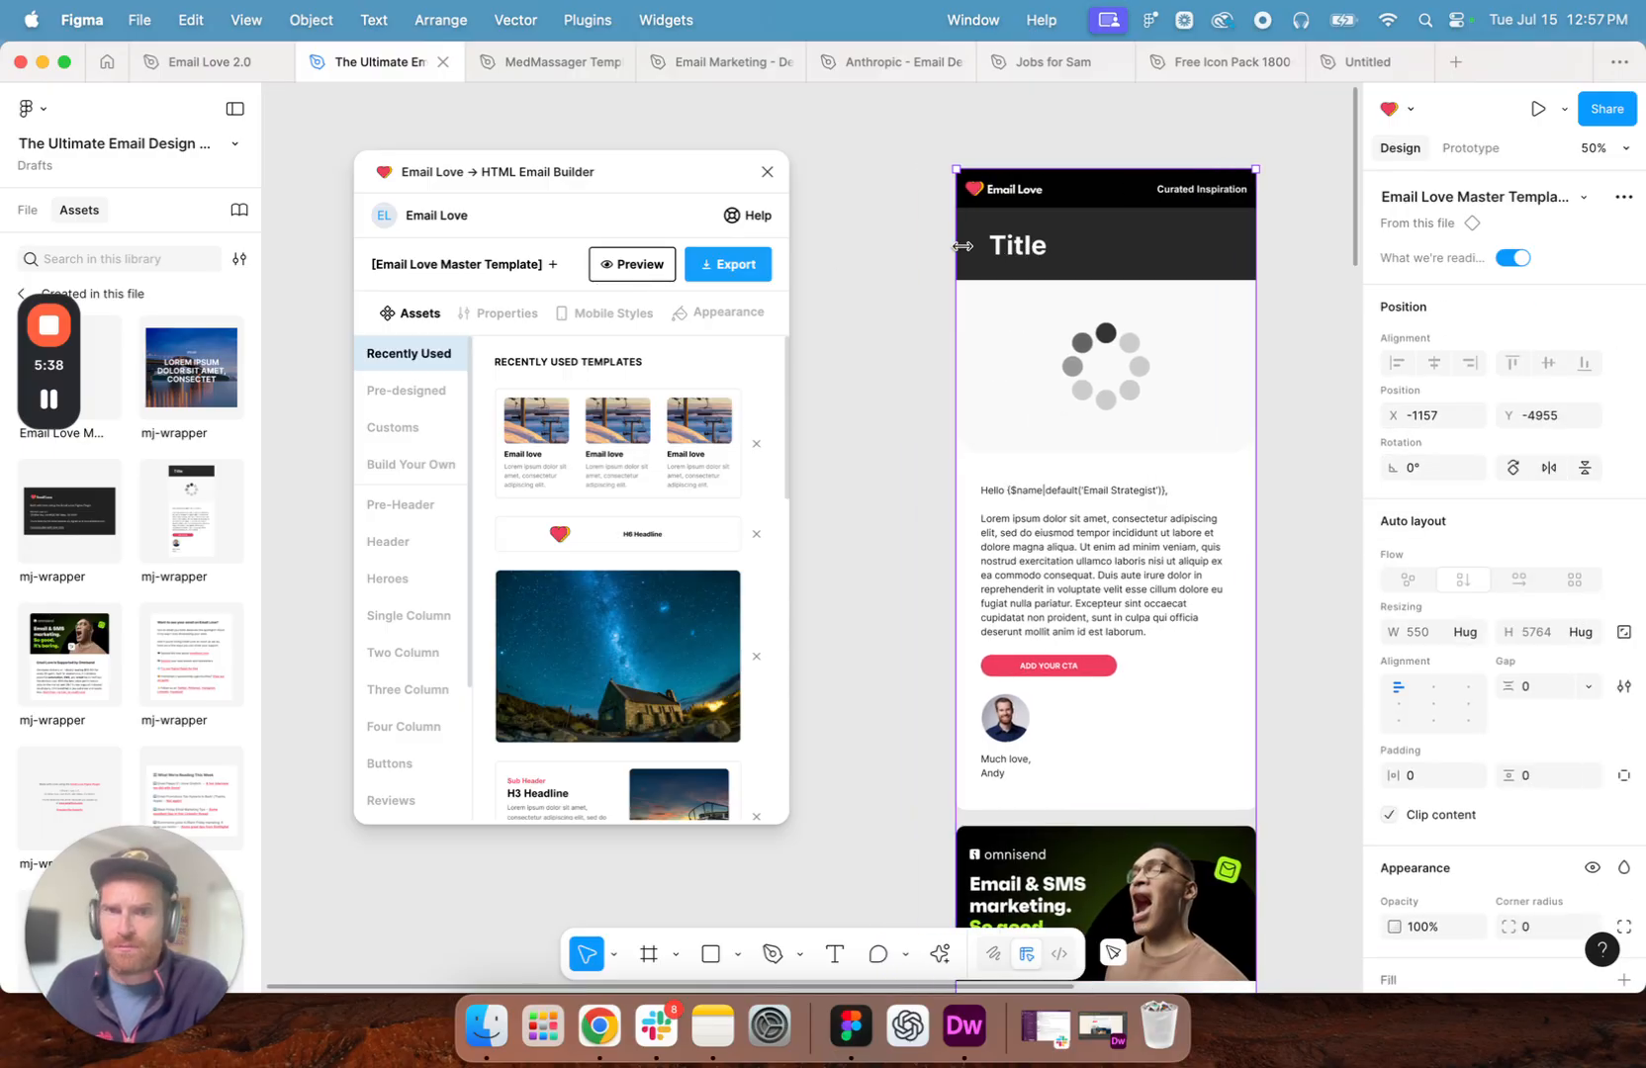
# - Select the title text in the template instance and review the modules from the intro down to the footer and back
pyautogui.doubleClick(1014, 247)
pyautogui.doubleClick(1014, 247)
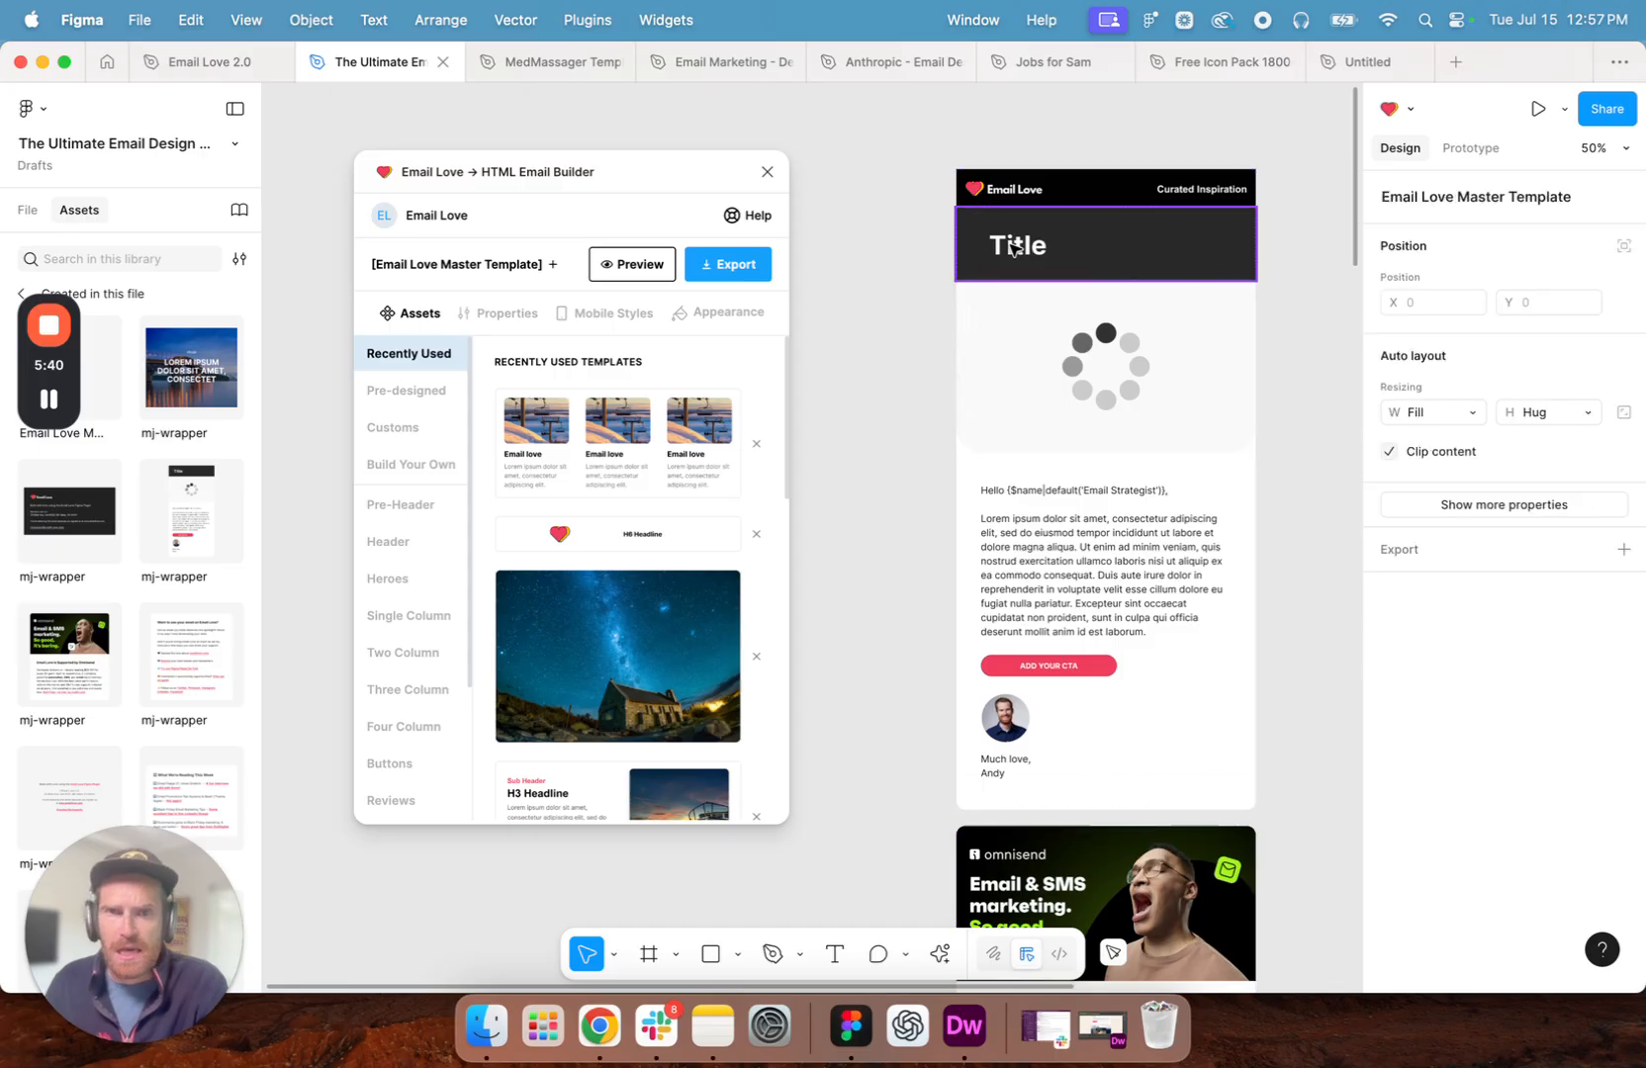
pyautogui.doubleClick(1014, 248)
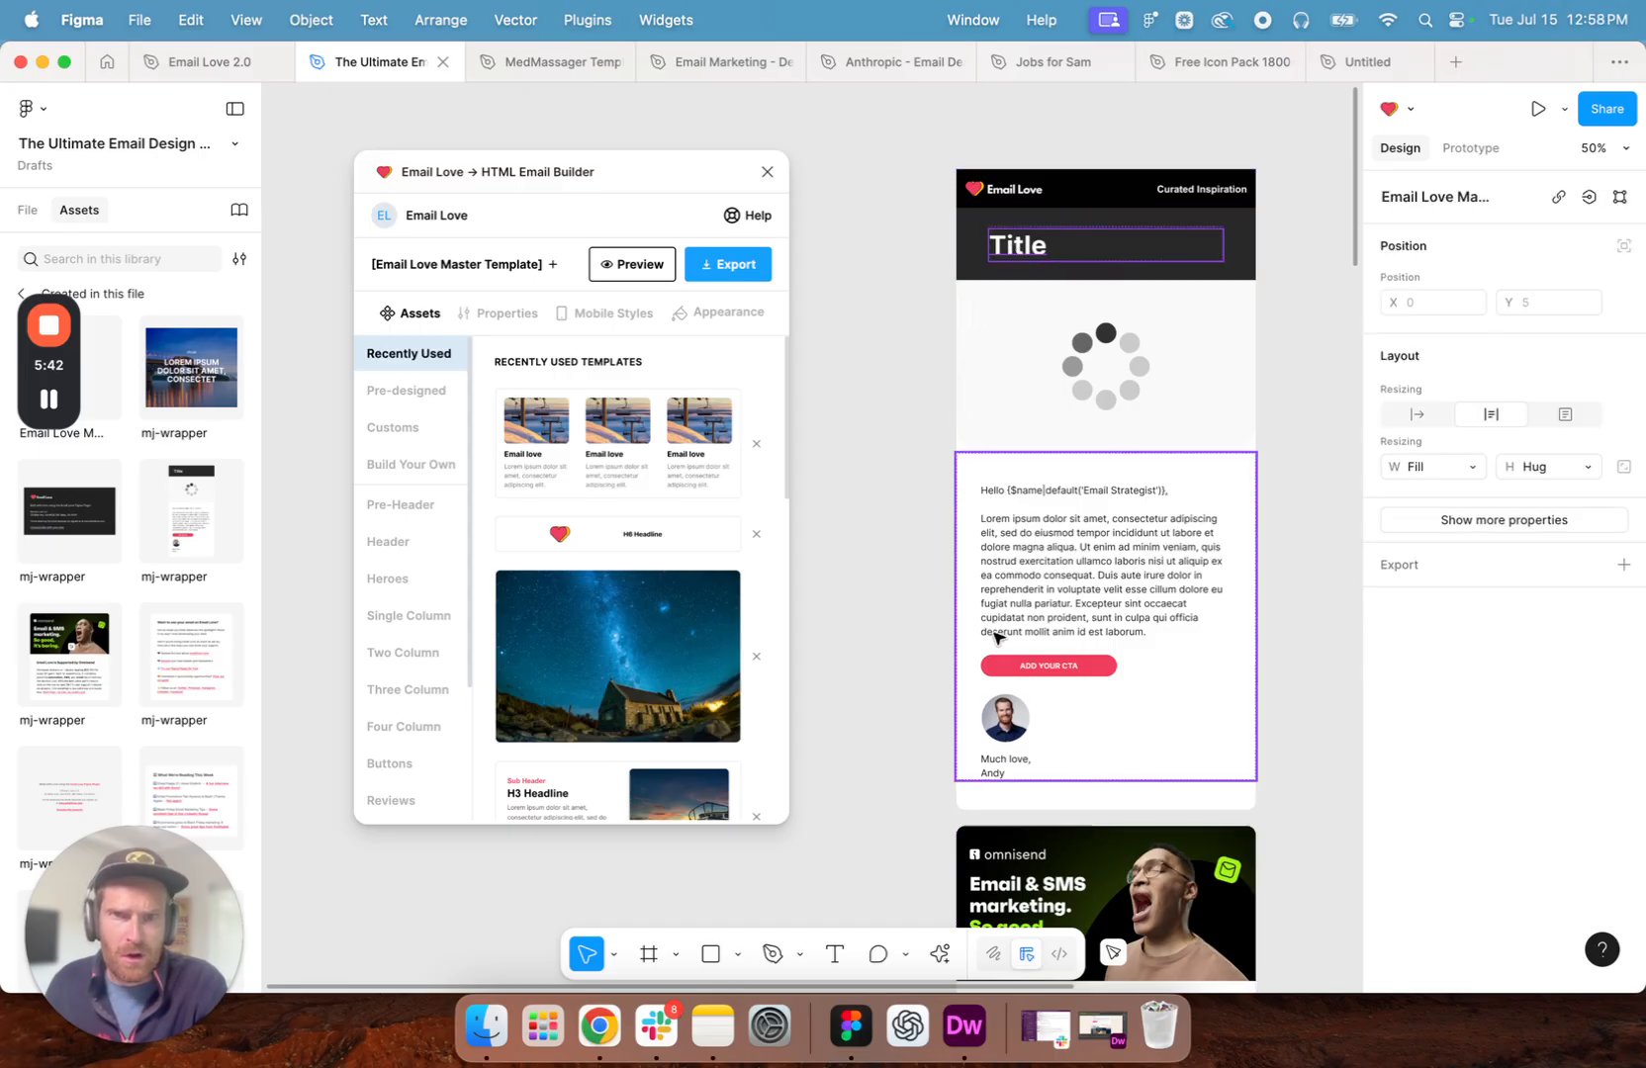
pyautogui.scroll(-15, 1106, 267)
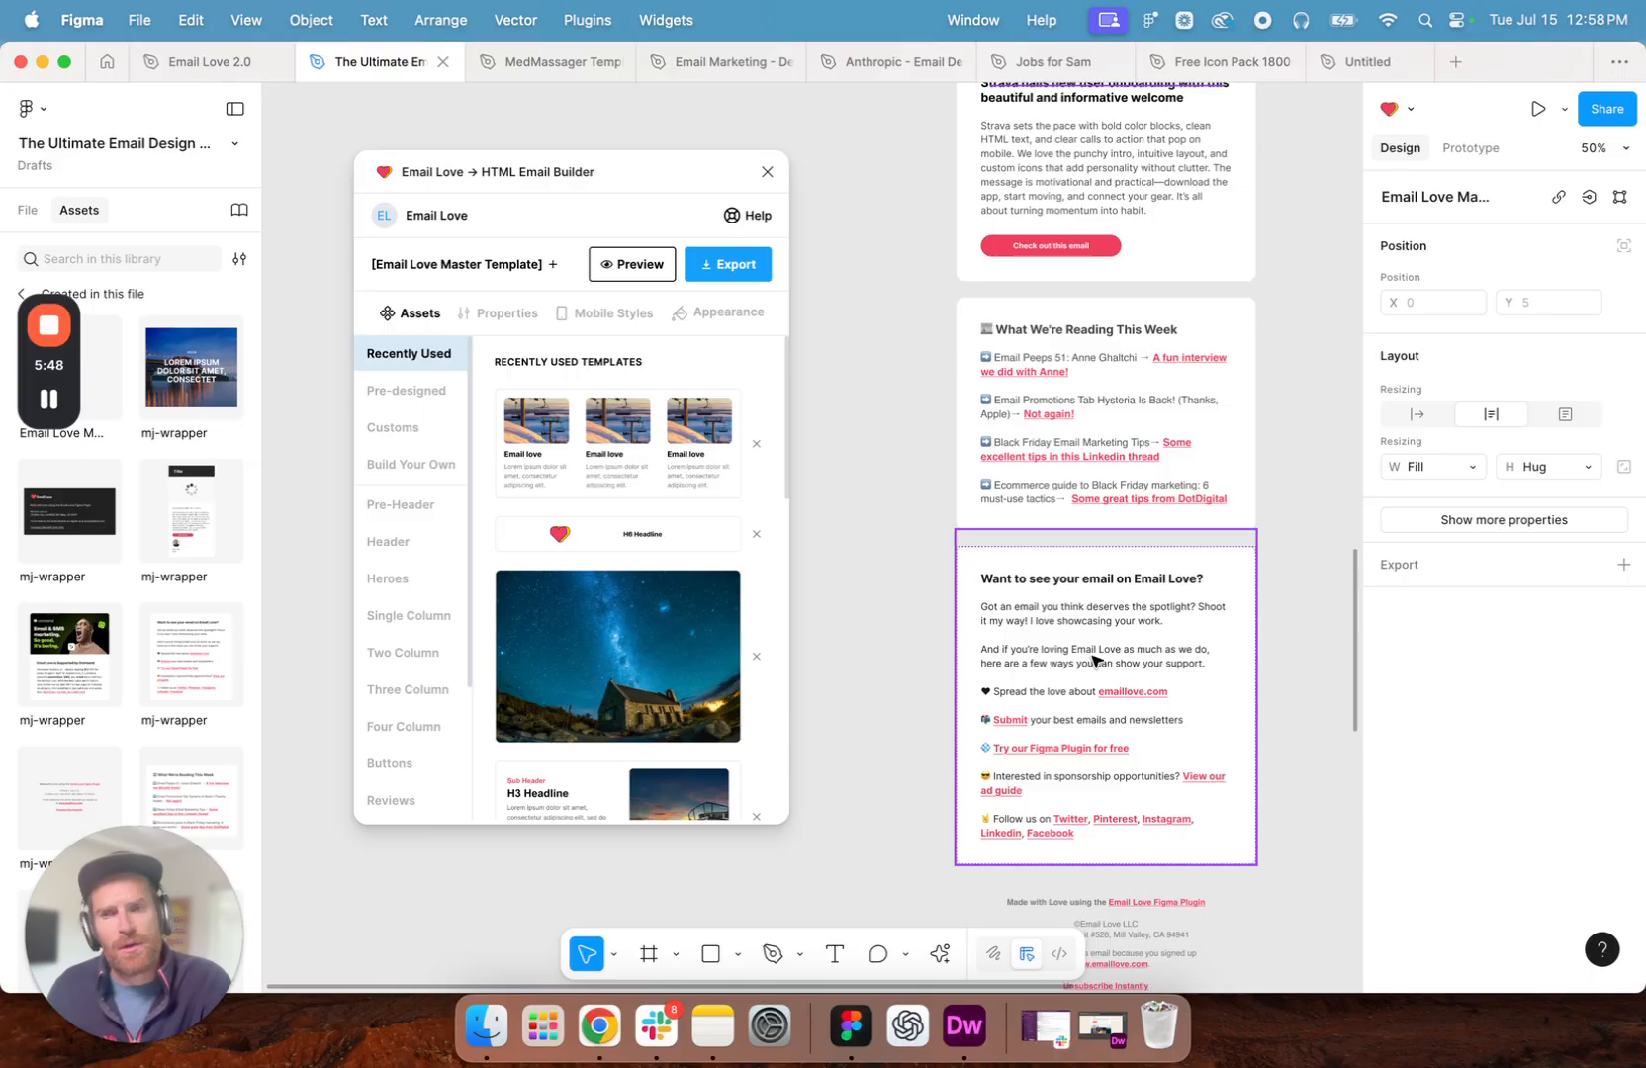
pyautogui.scroll(-7, 1108, 554)
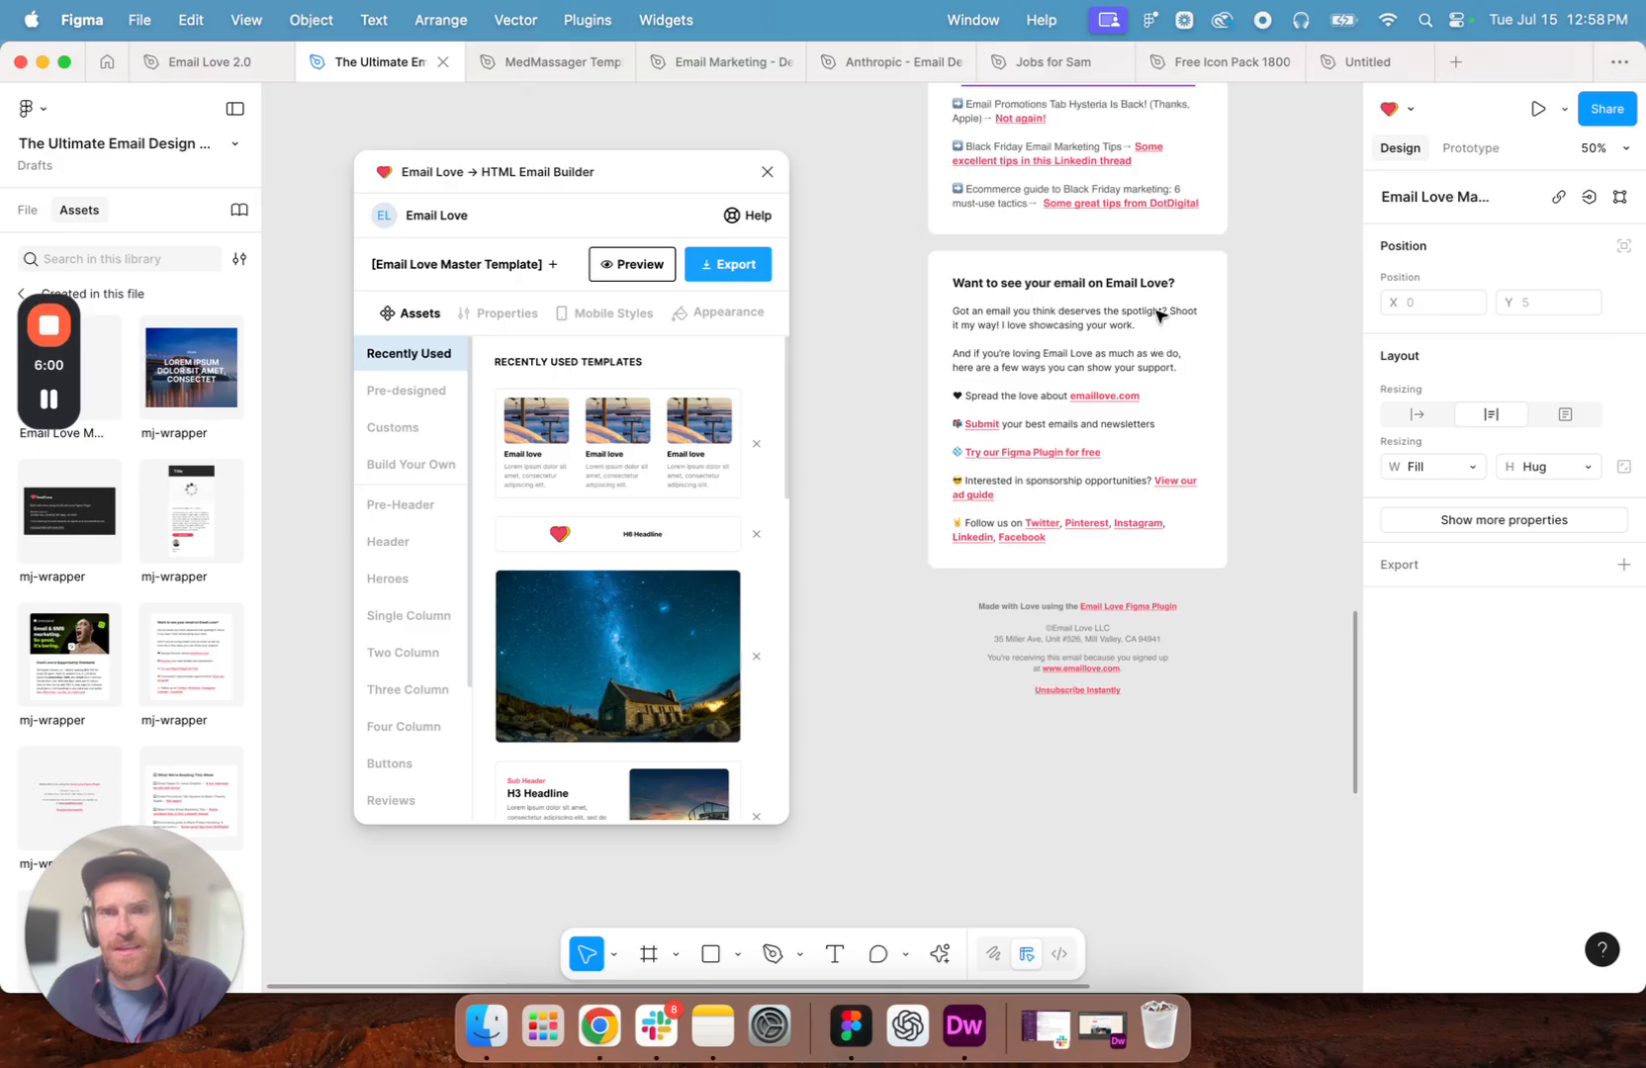
pyautogui.scroll(10, 1161, 314)
pyautogui.scroll(15, 1162, 314)
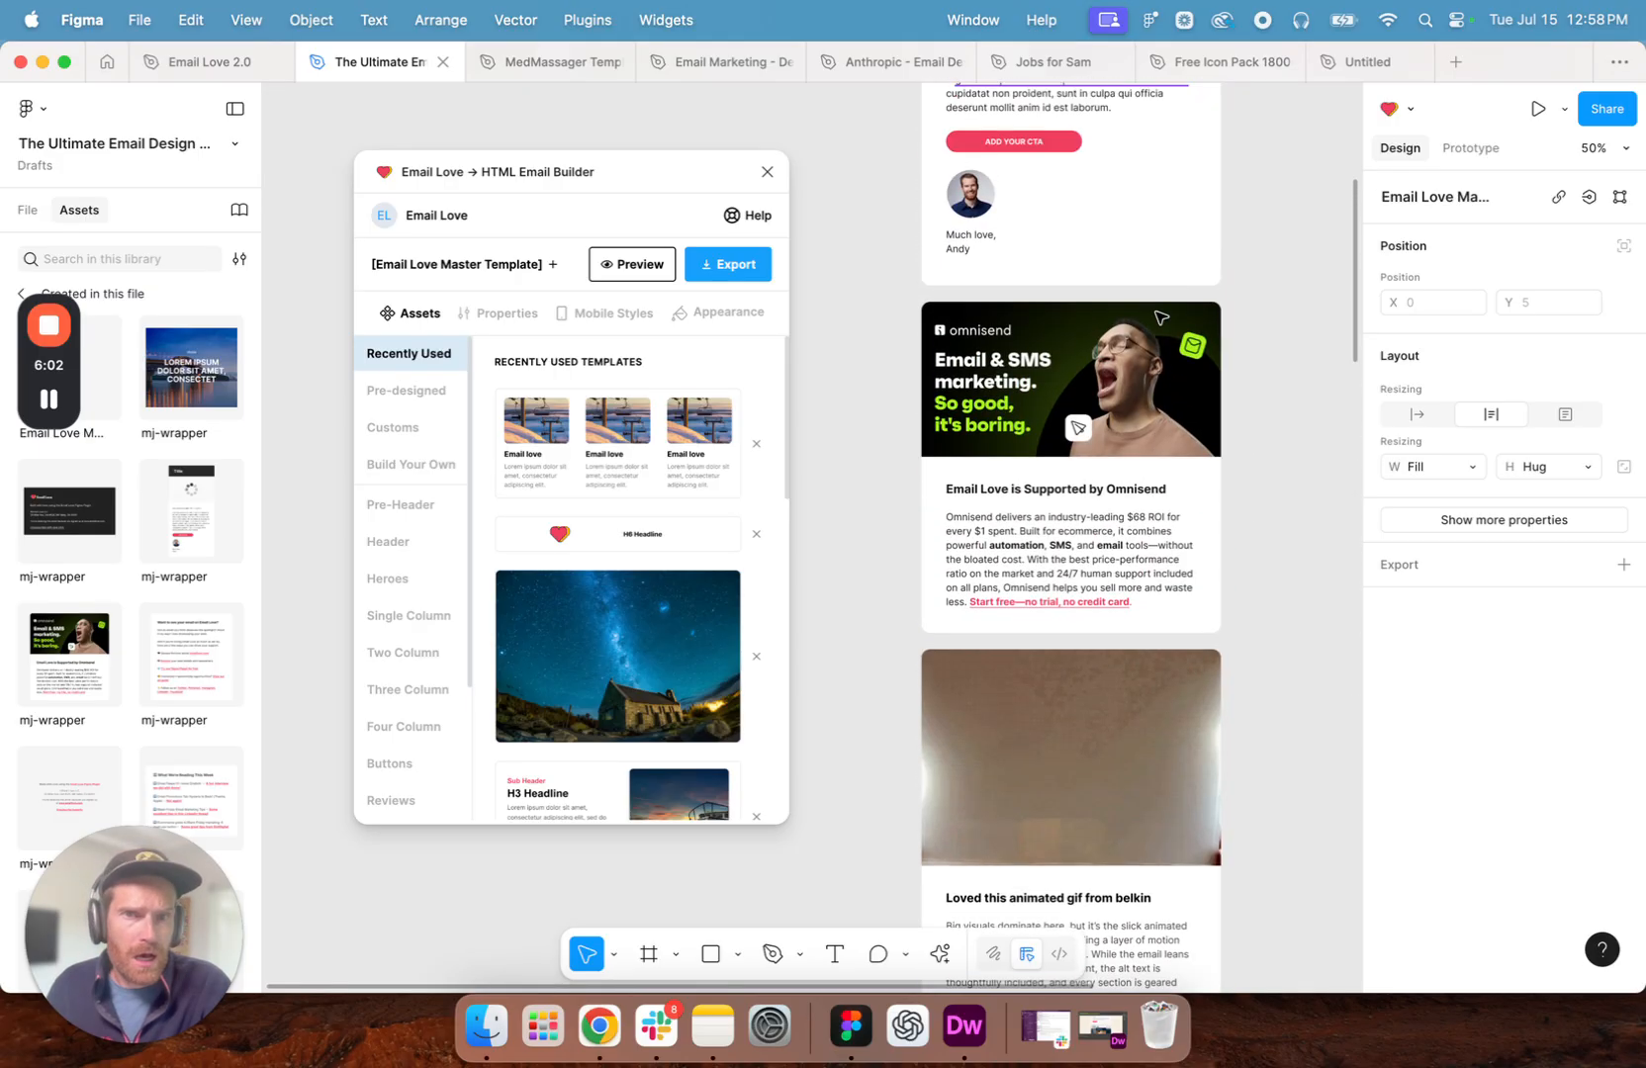
pyautogui.hscroll(2, 1162, 317)
pyautogui.hscroll(-3, 1161, 316)
pyautogui.scroll(-5, 1168, 323)
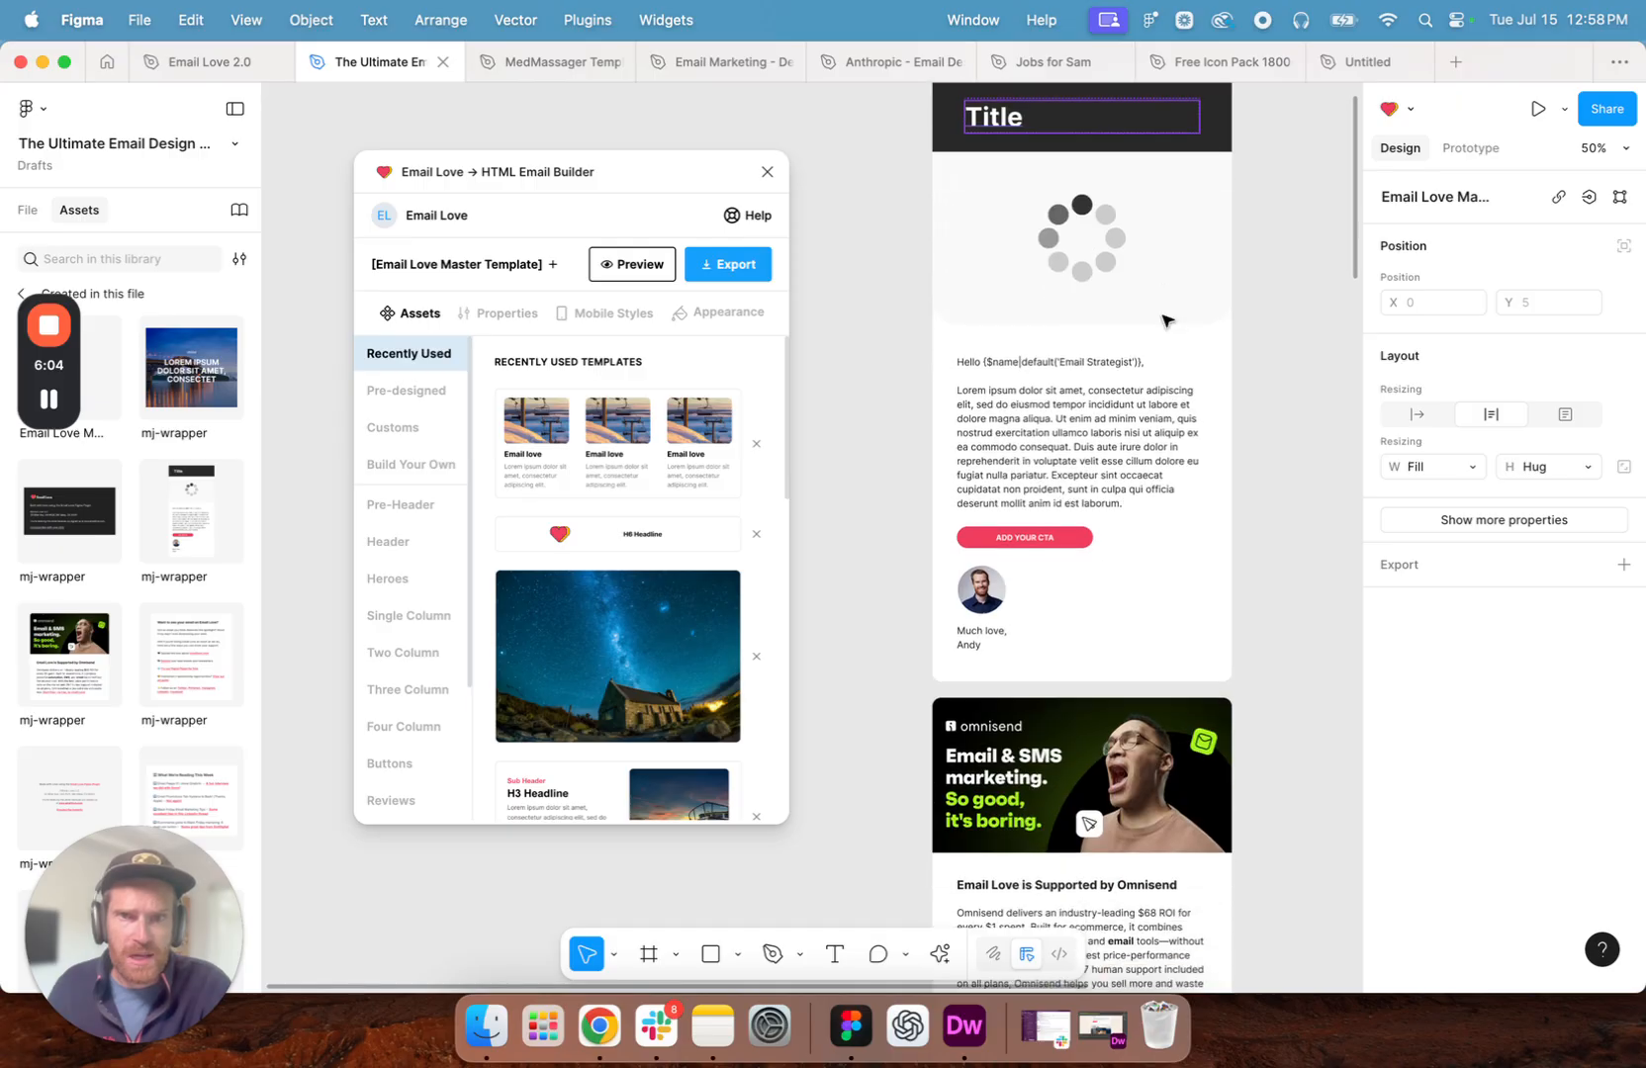
# - Replace the template's placeholder title with "Let's create a newsletter together"
pyautogui.scroll(2, 1168, 323)
pyautogui.doubleClick(961, 203)
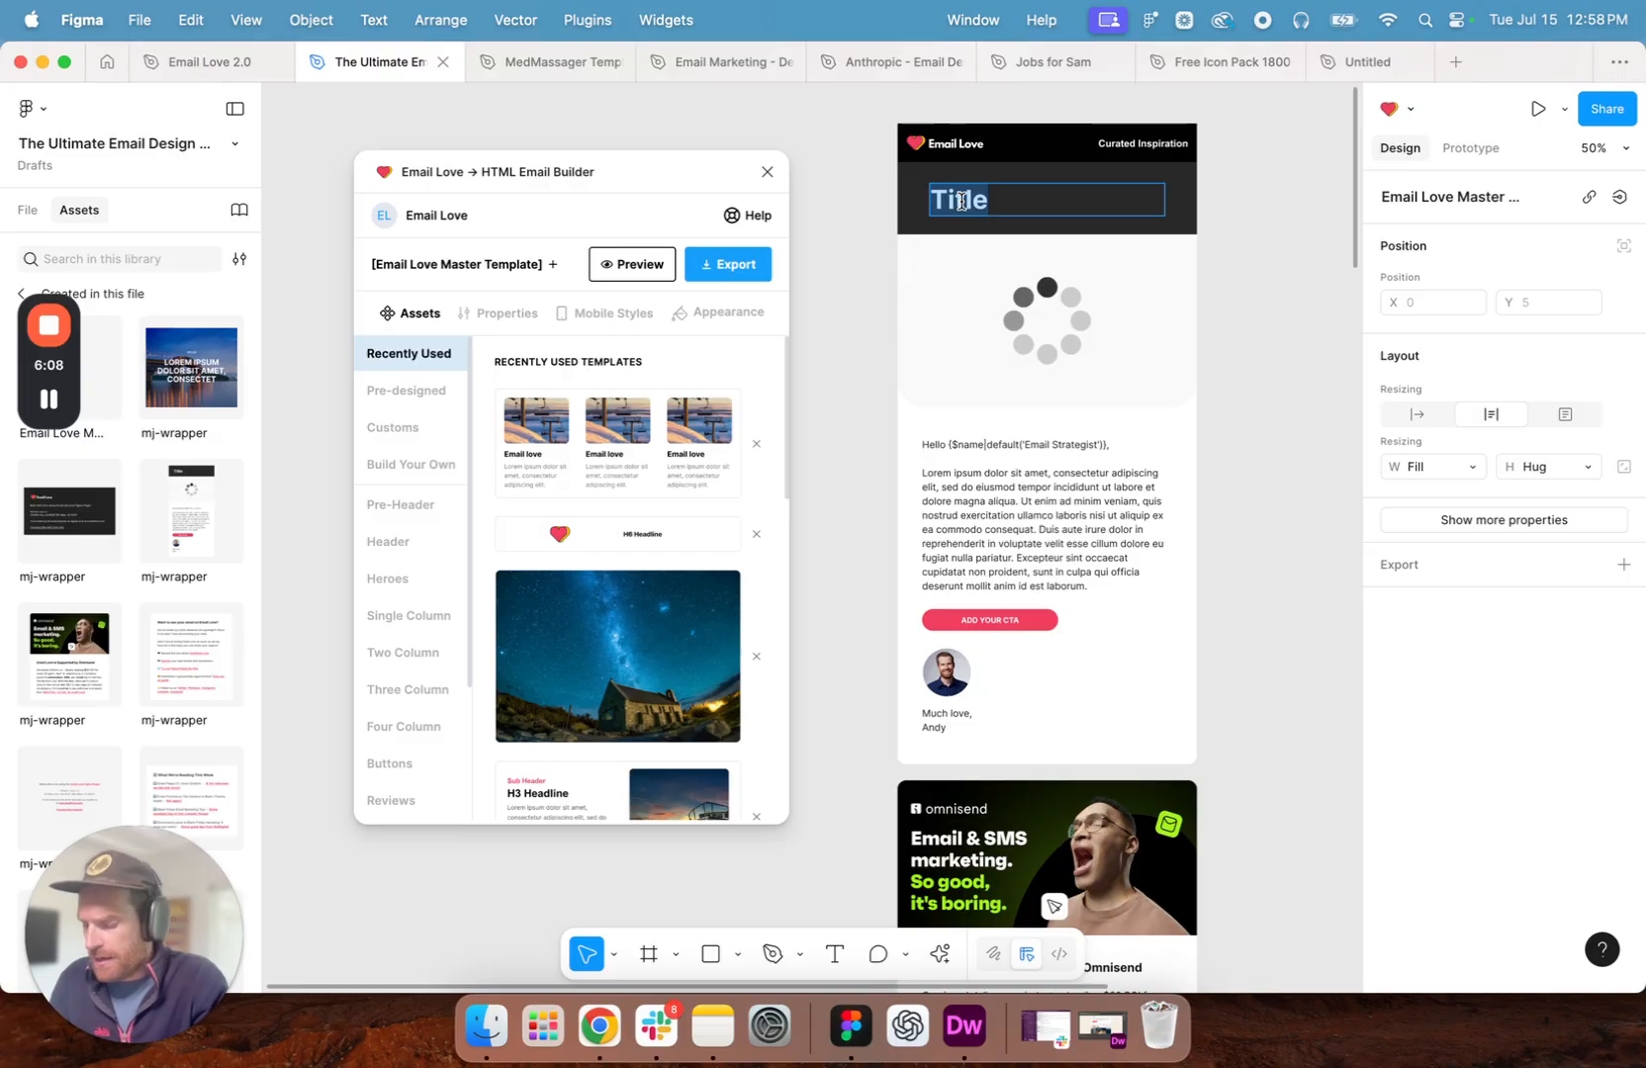
pyautogui.write("Let's")
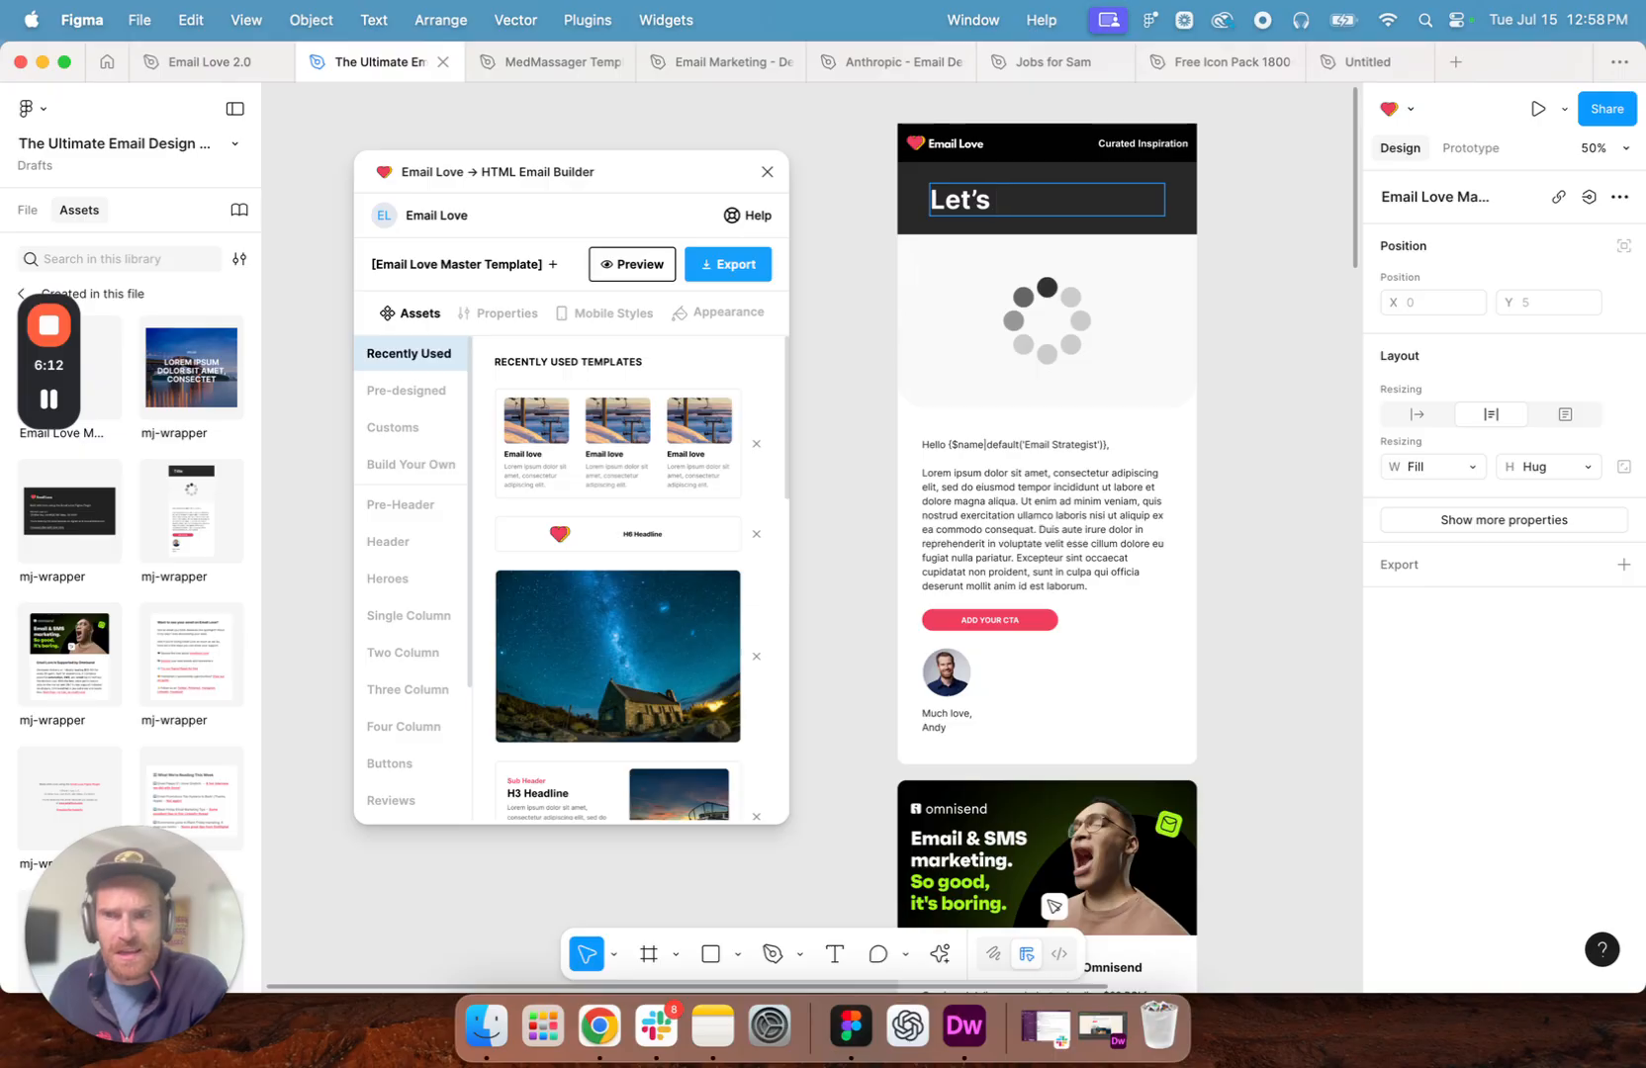
pyautogui.write(' create a newsletter together')
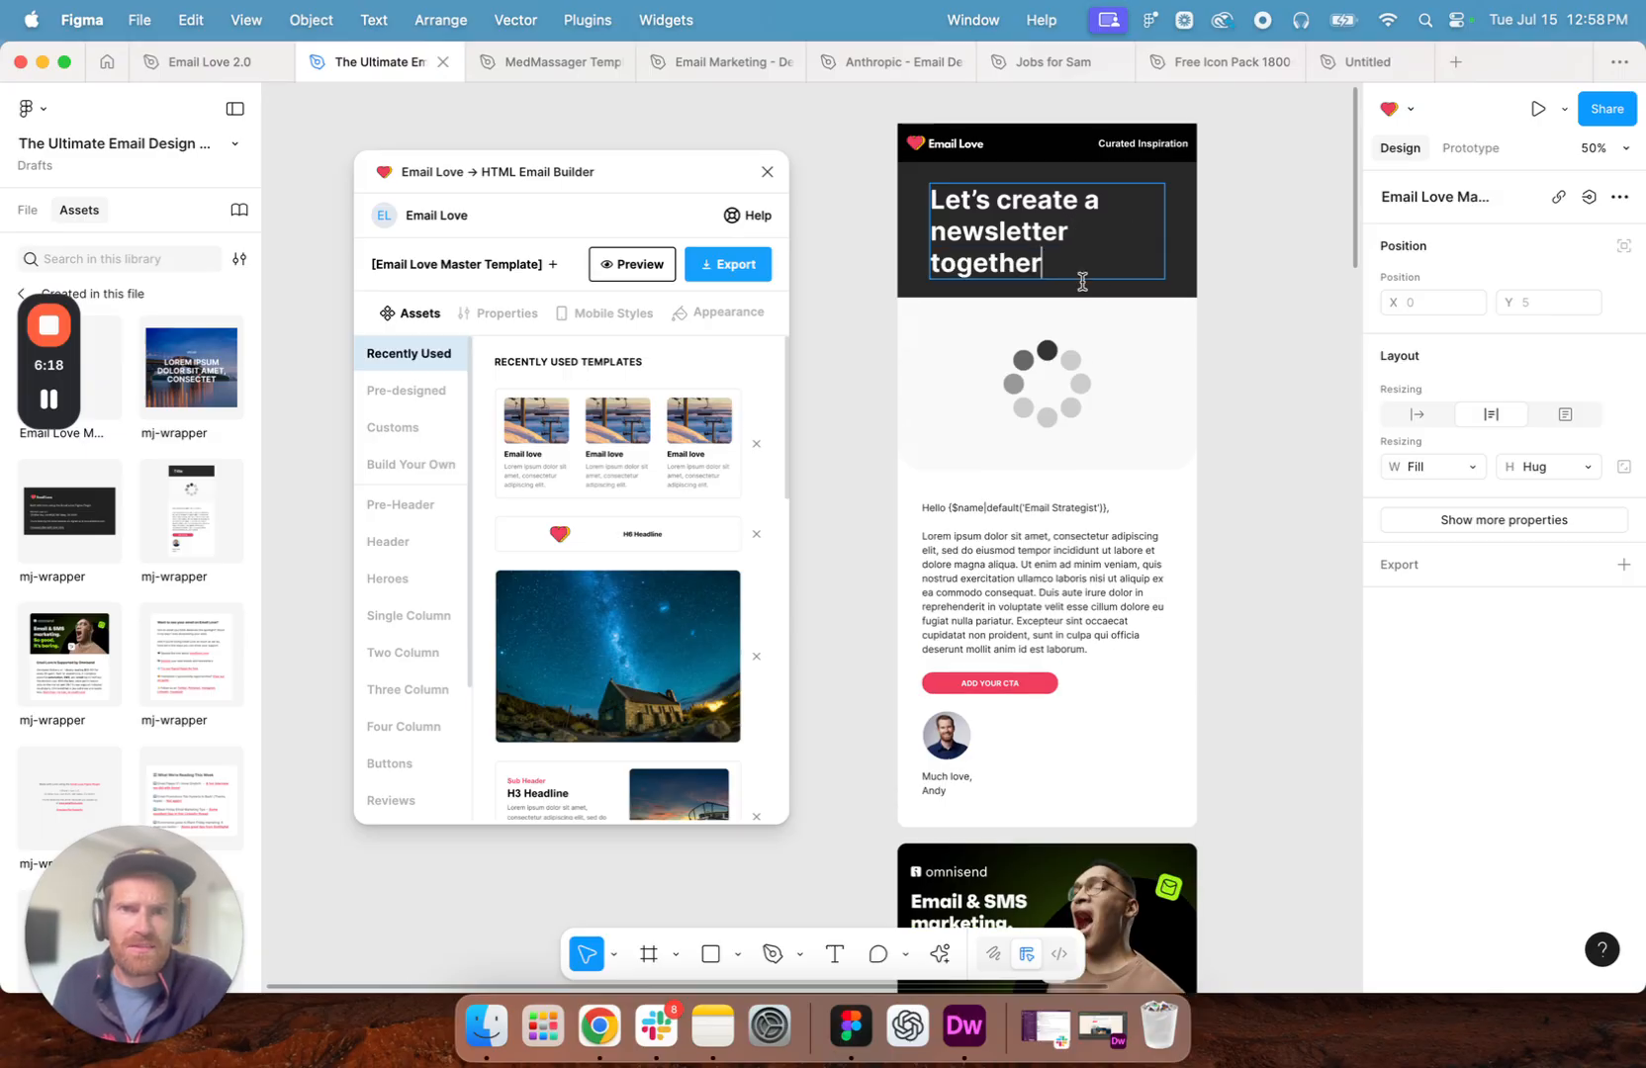
pyautogui.press('super+a')
pyautogui.press('Escape')
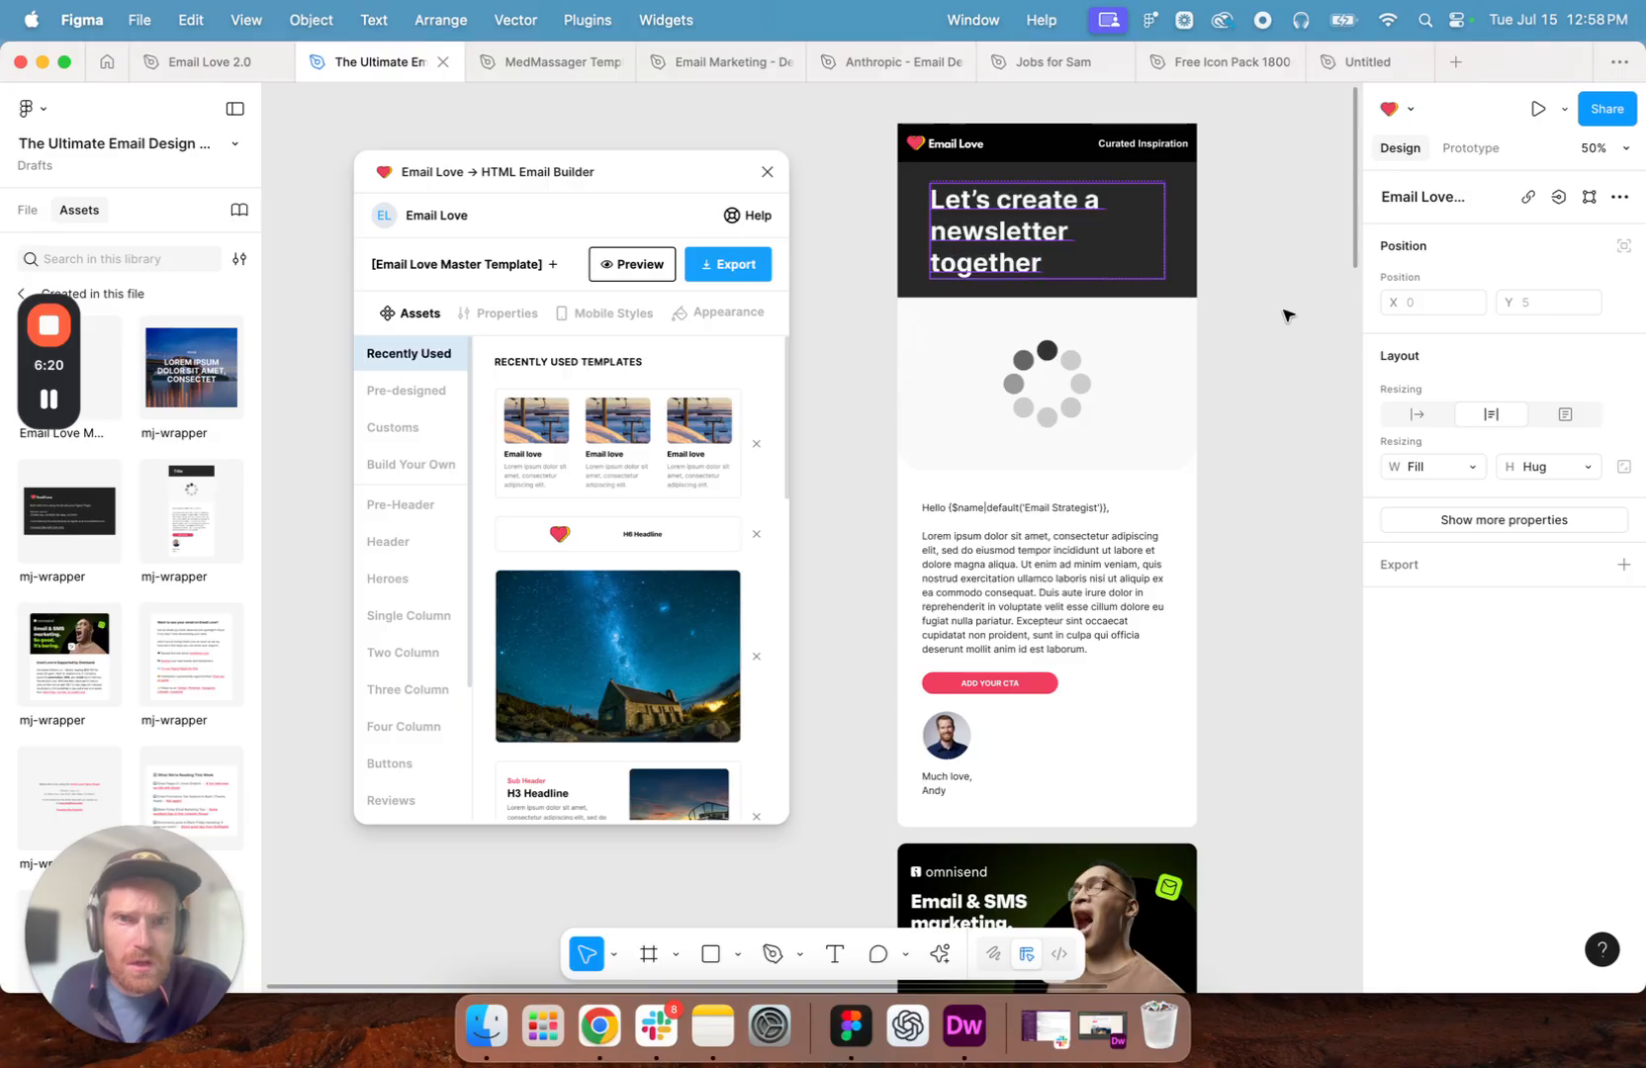
pyautogui.click(1286, 314)
# - Change the newsletter title to "Build an email with me"
pyautogui.doubleClick(1036, 232)
pyautogui.doubleClick(1036, 231)
pyautogui.doubleClick(1036, 232)
pyautogui.doubleClick(1032, 230)
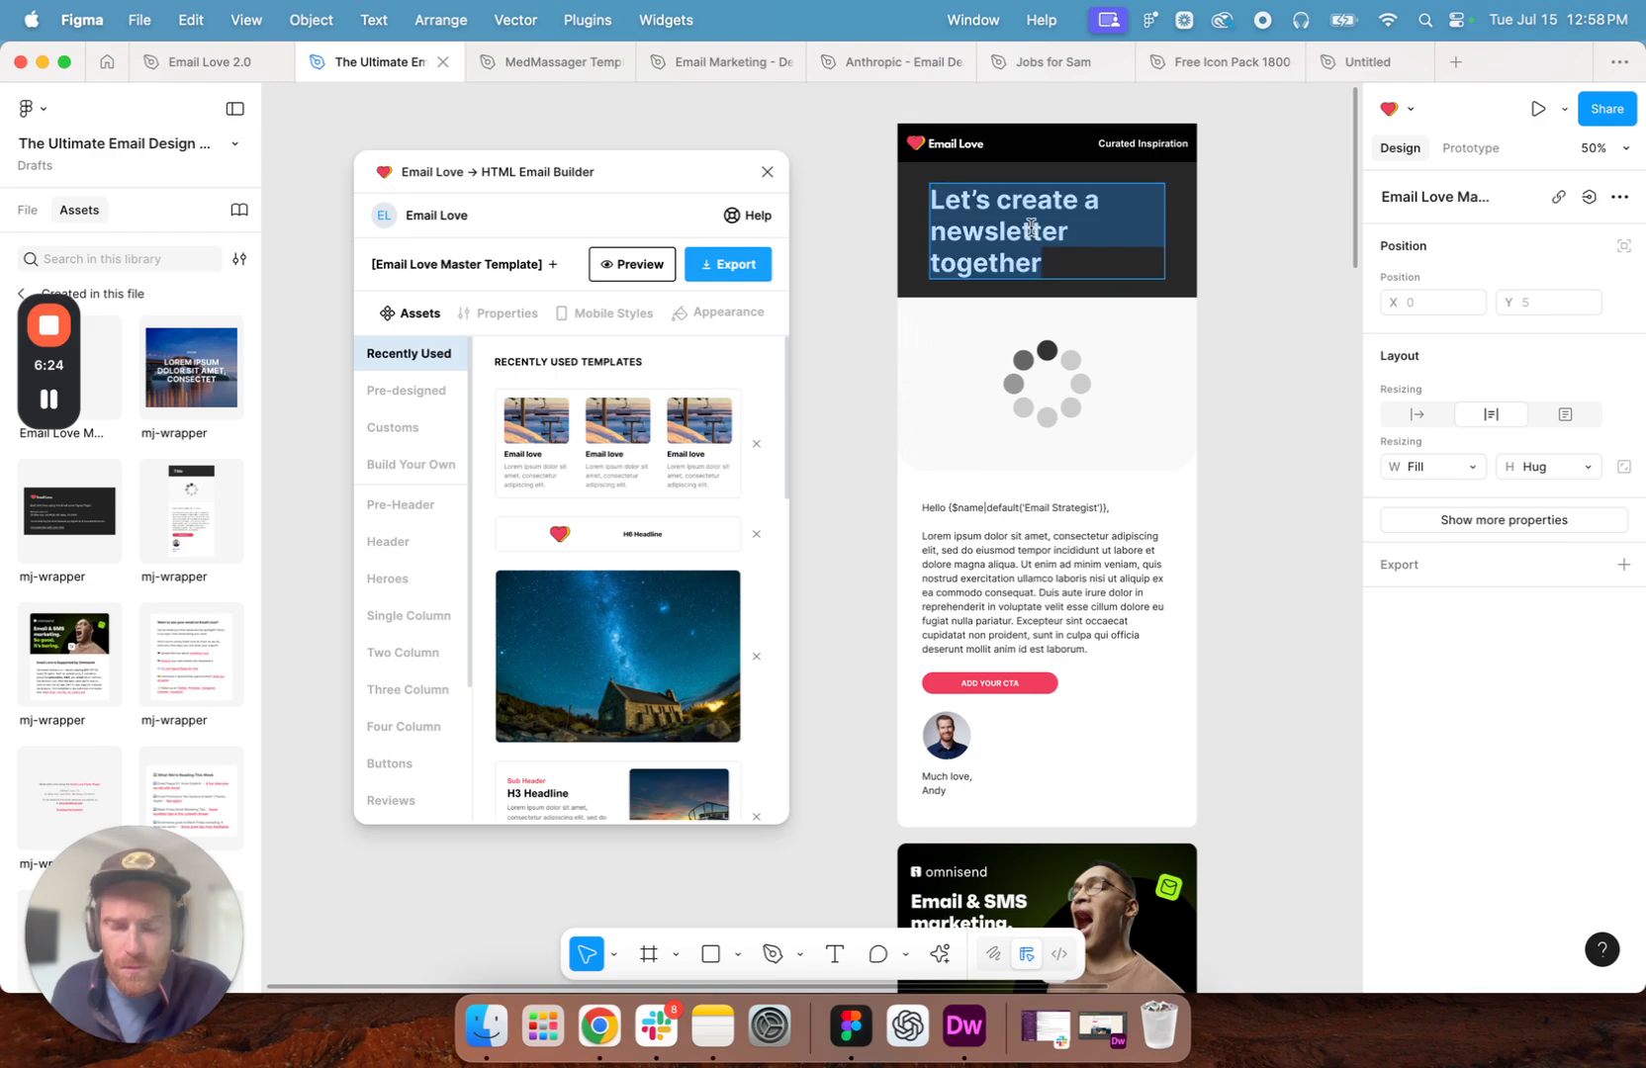
pyautogui.write('Build')
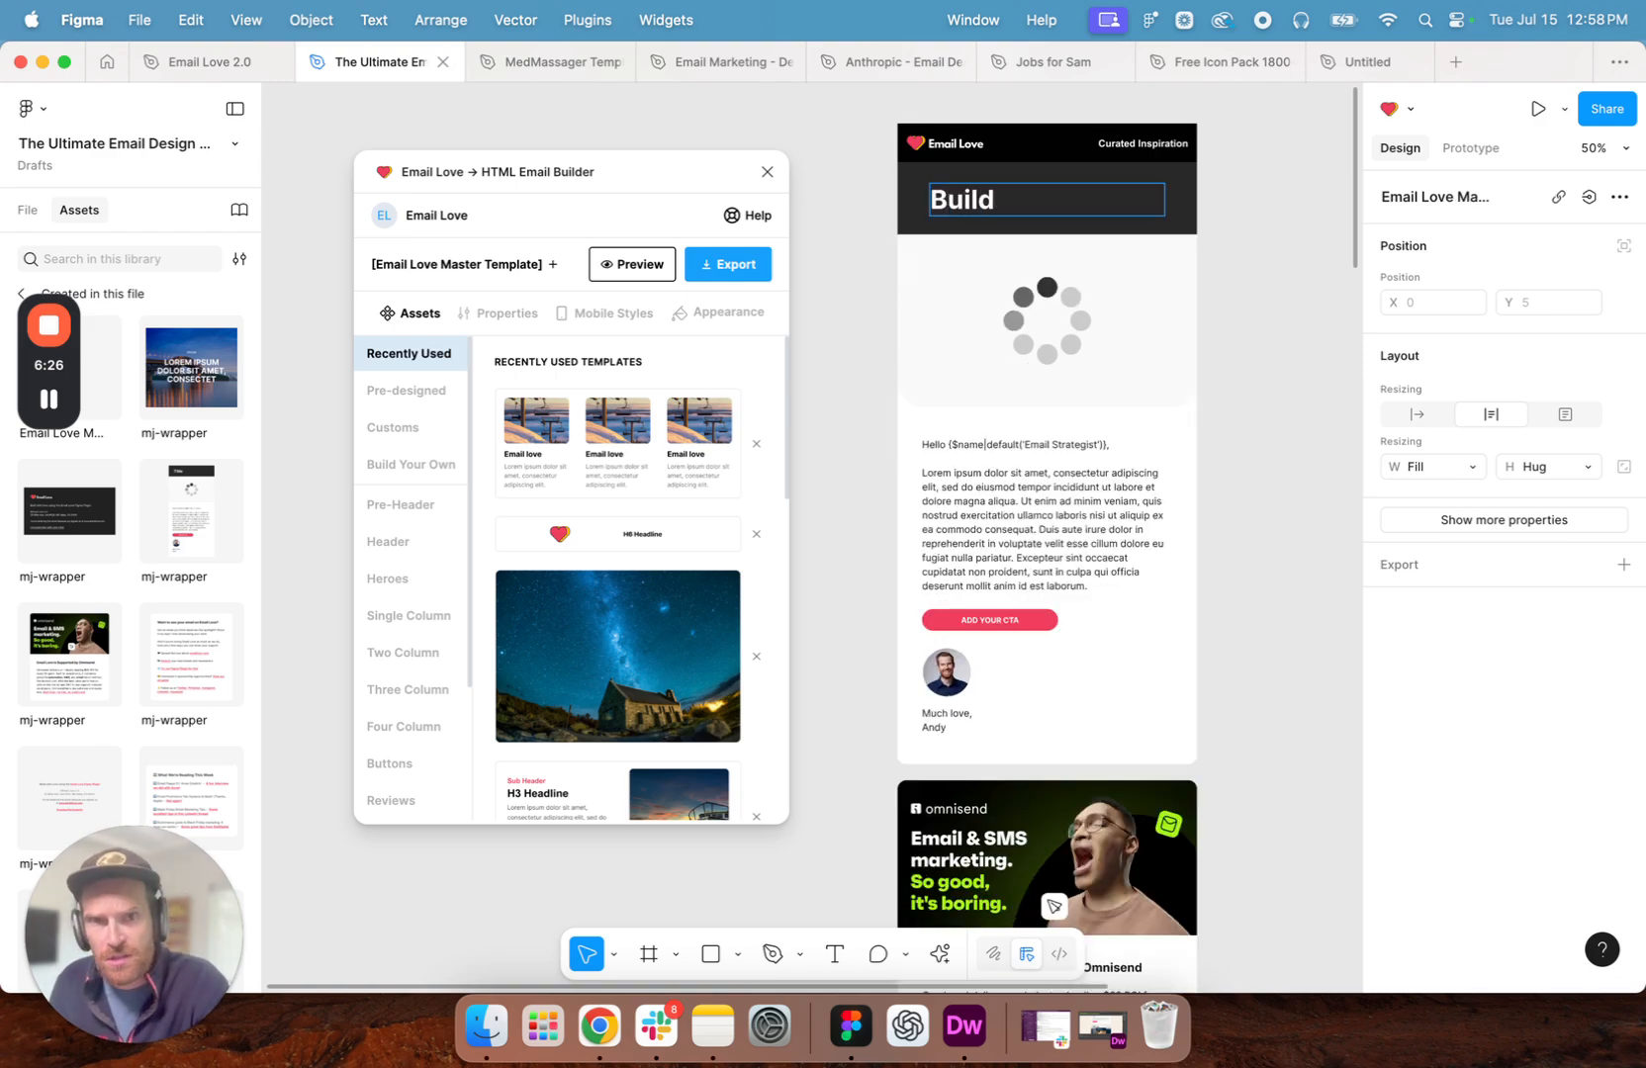
pyautogui.write(' an email with me')
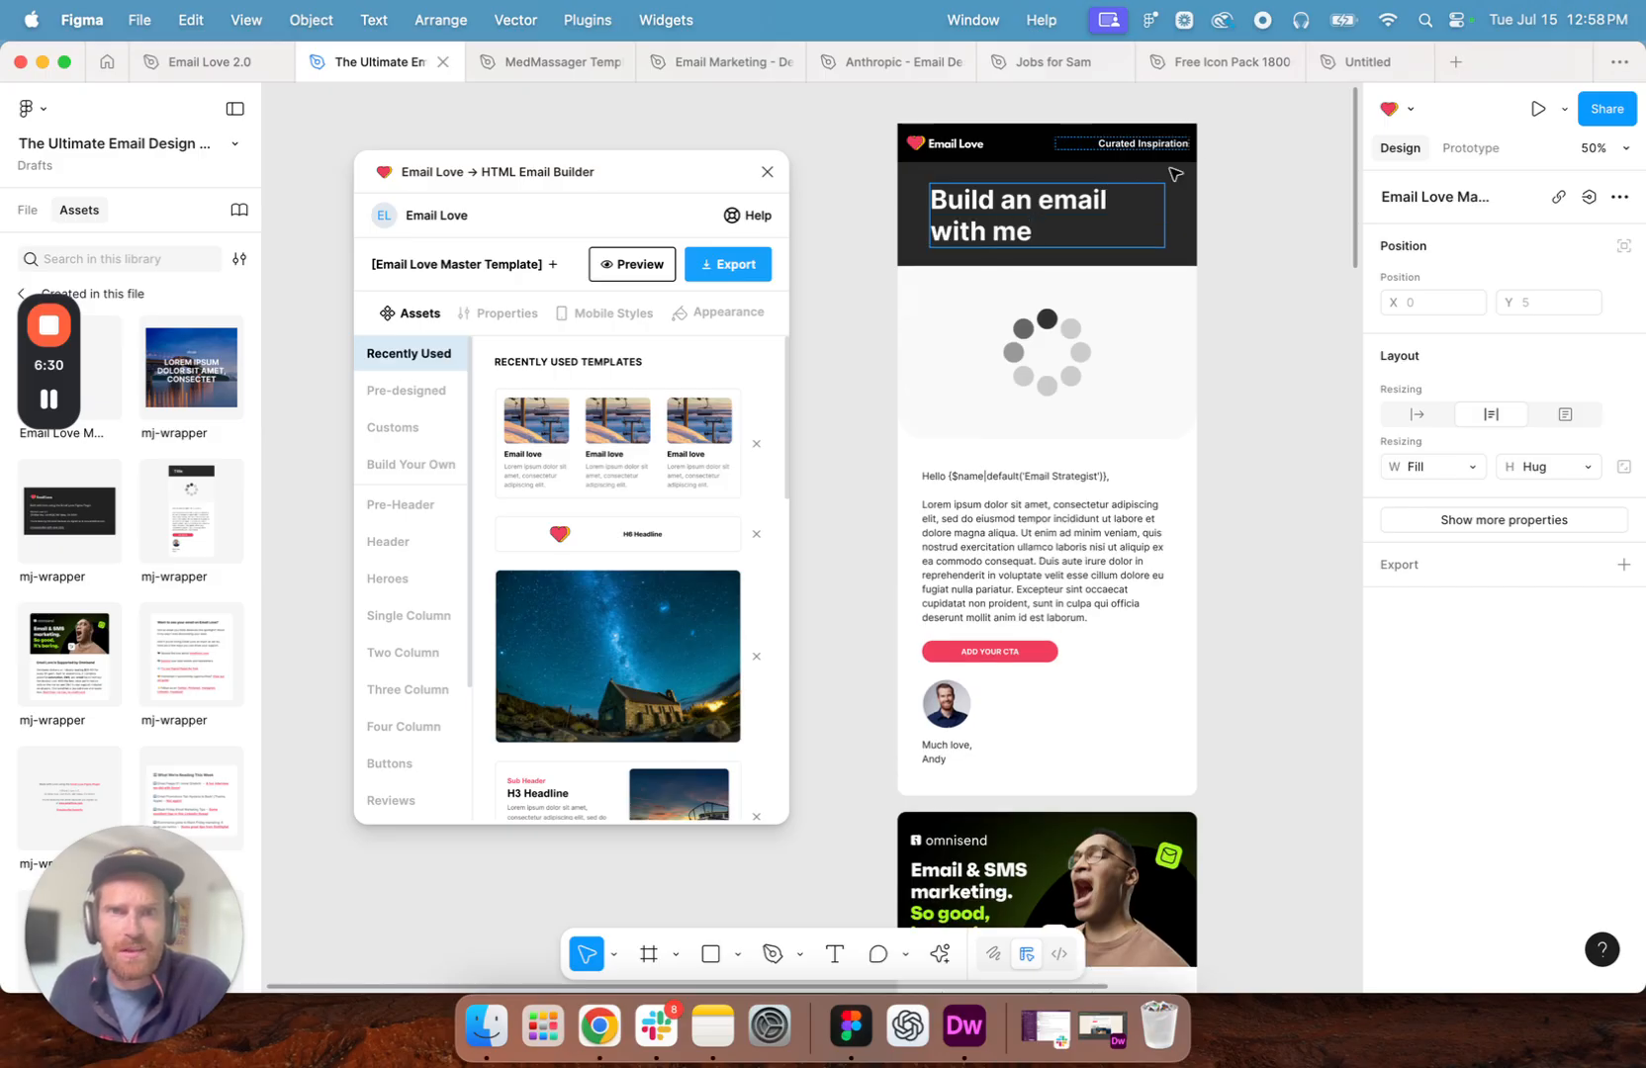
# - Try "newsletter" in place of "email" in the title, and change the word back to "email"
pyautogui.doubleClick(1087, 208)
pyautogui.write('newslett')
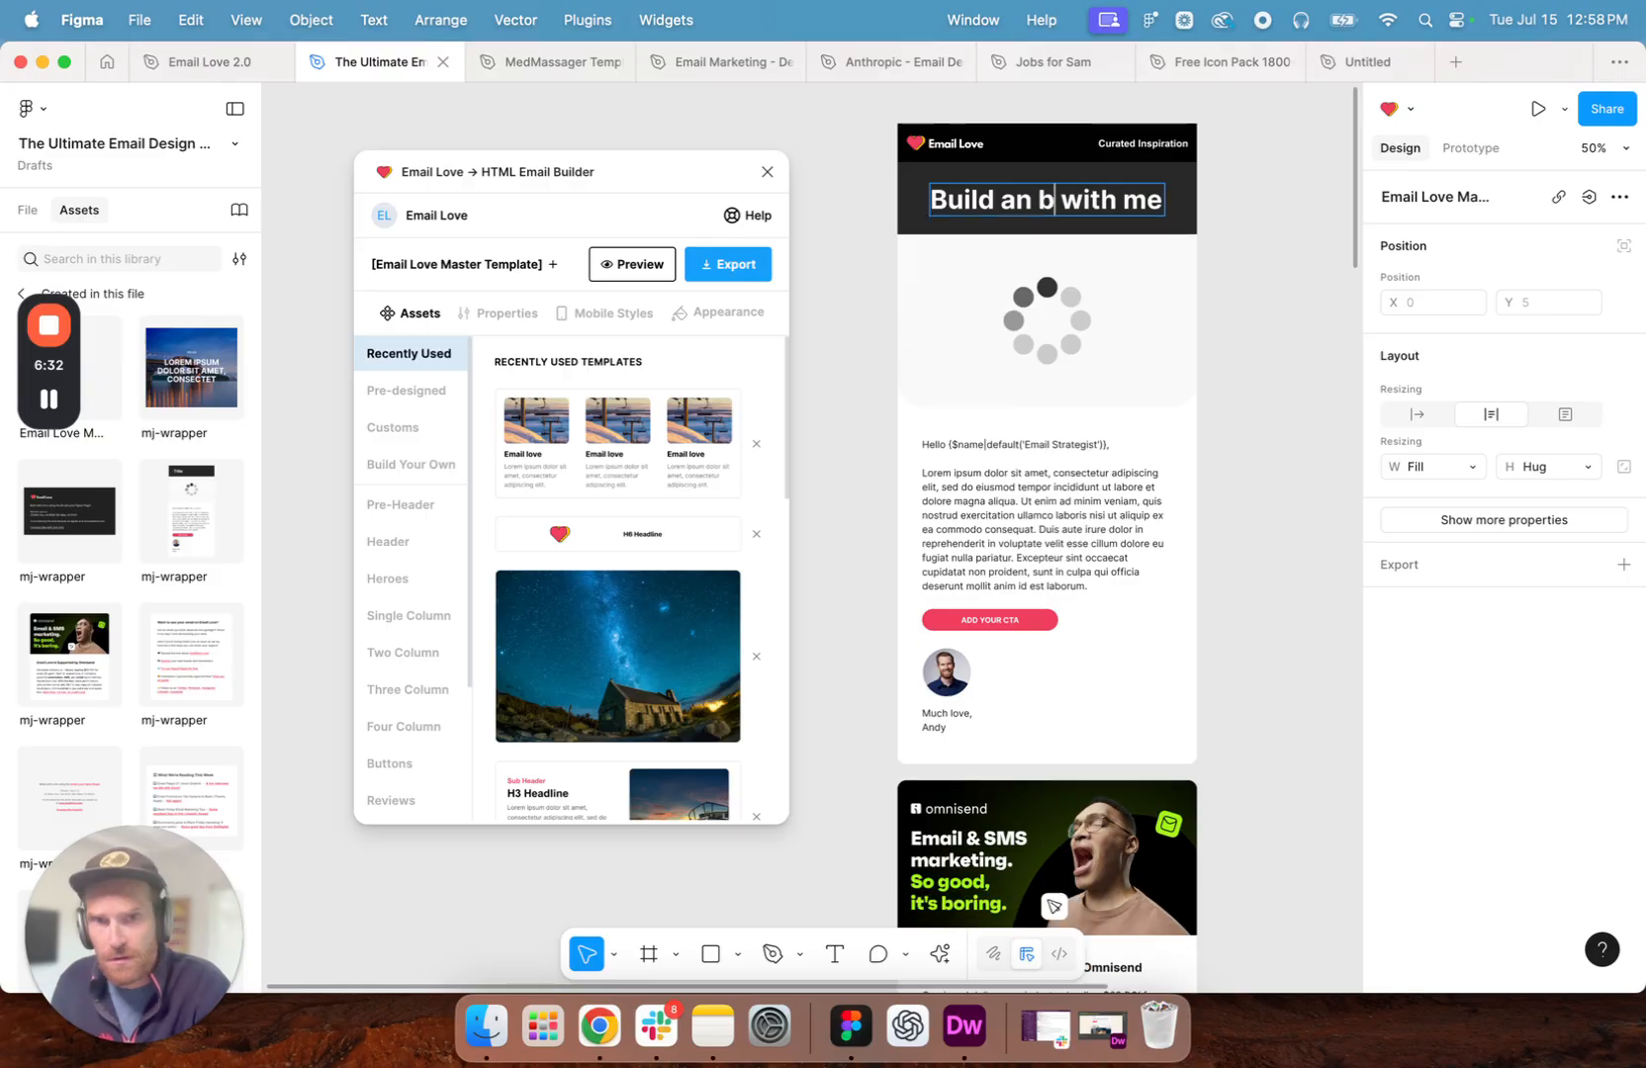
pyautogui.write('er')
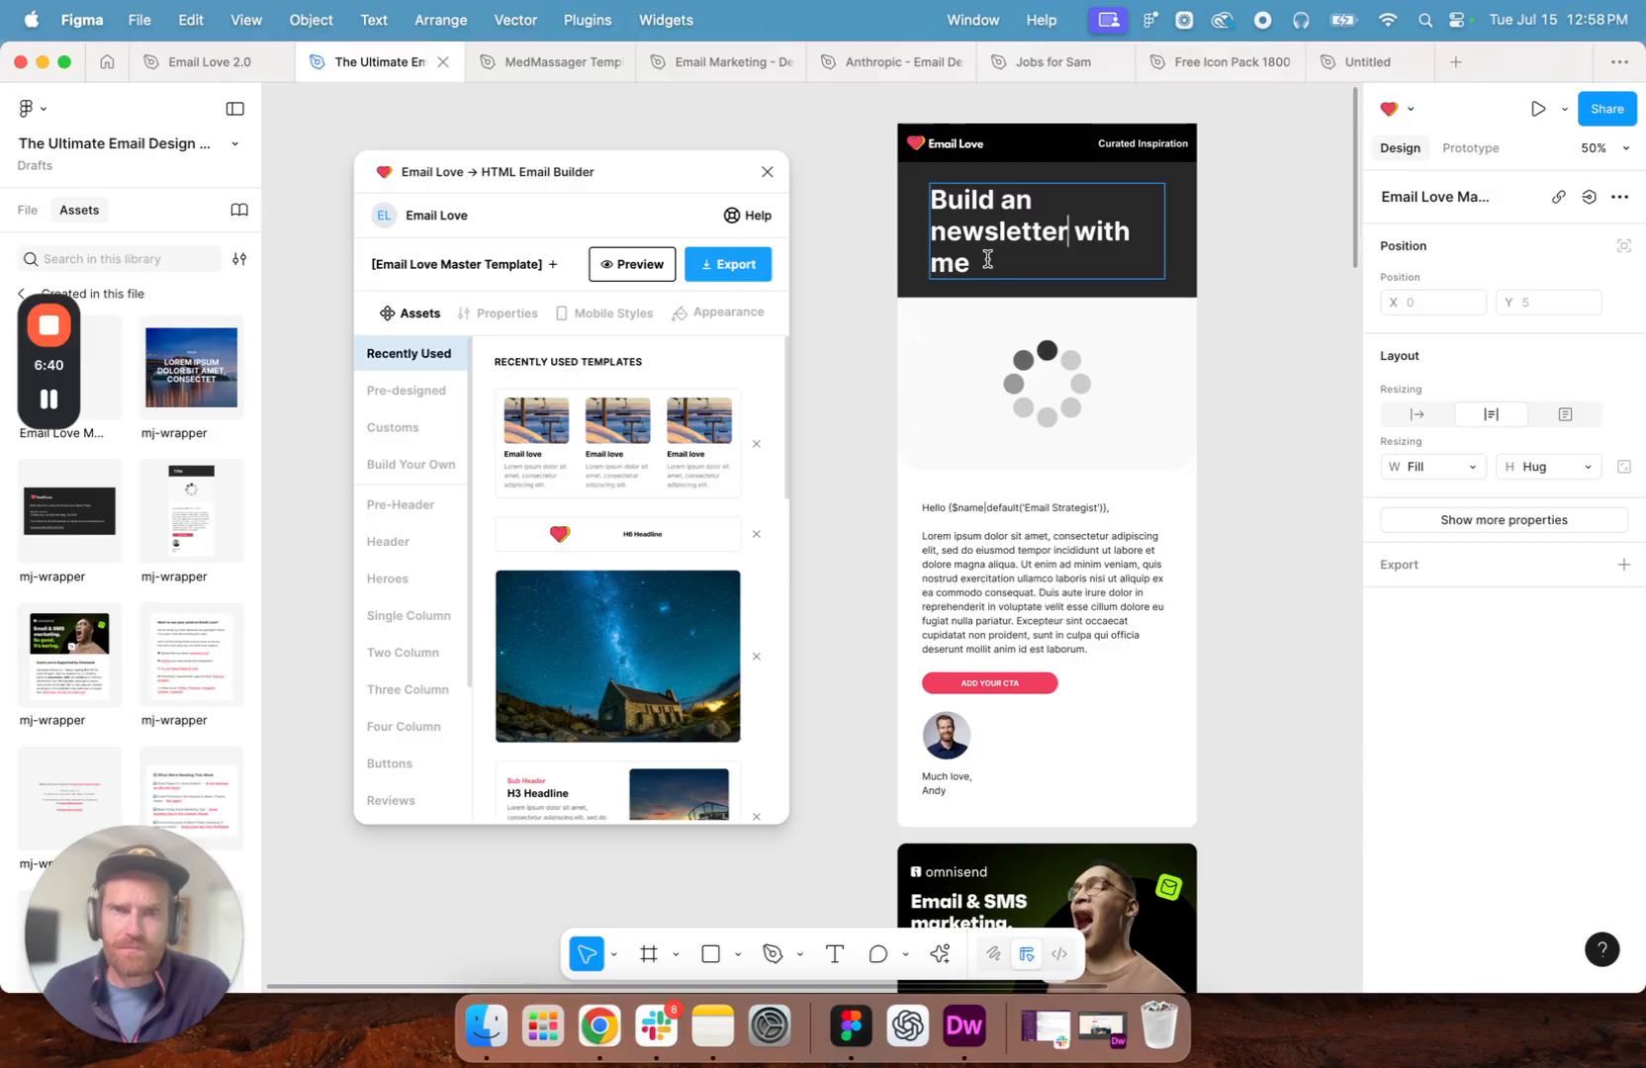
pyautogui.doubleClick(999, 233)
pyautogui.write('email')
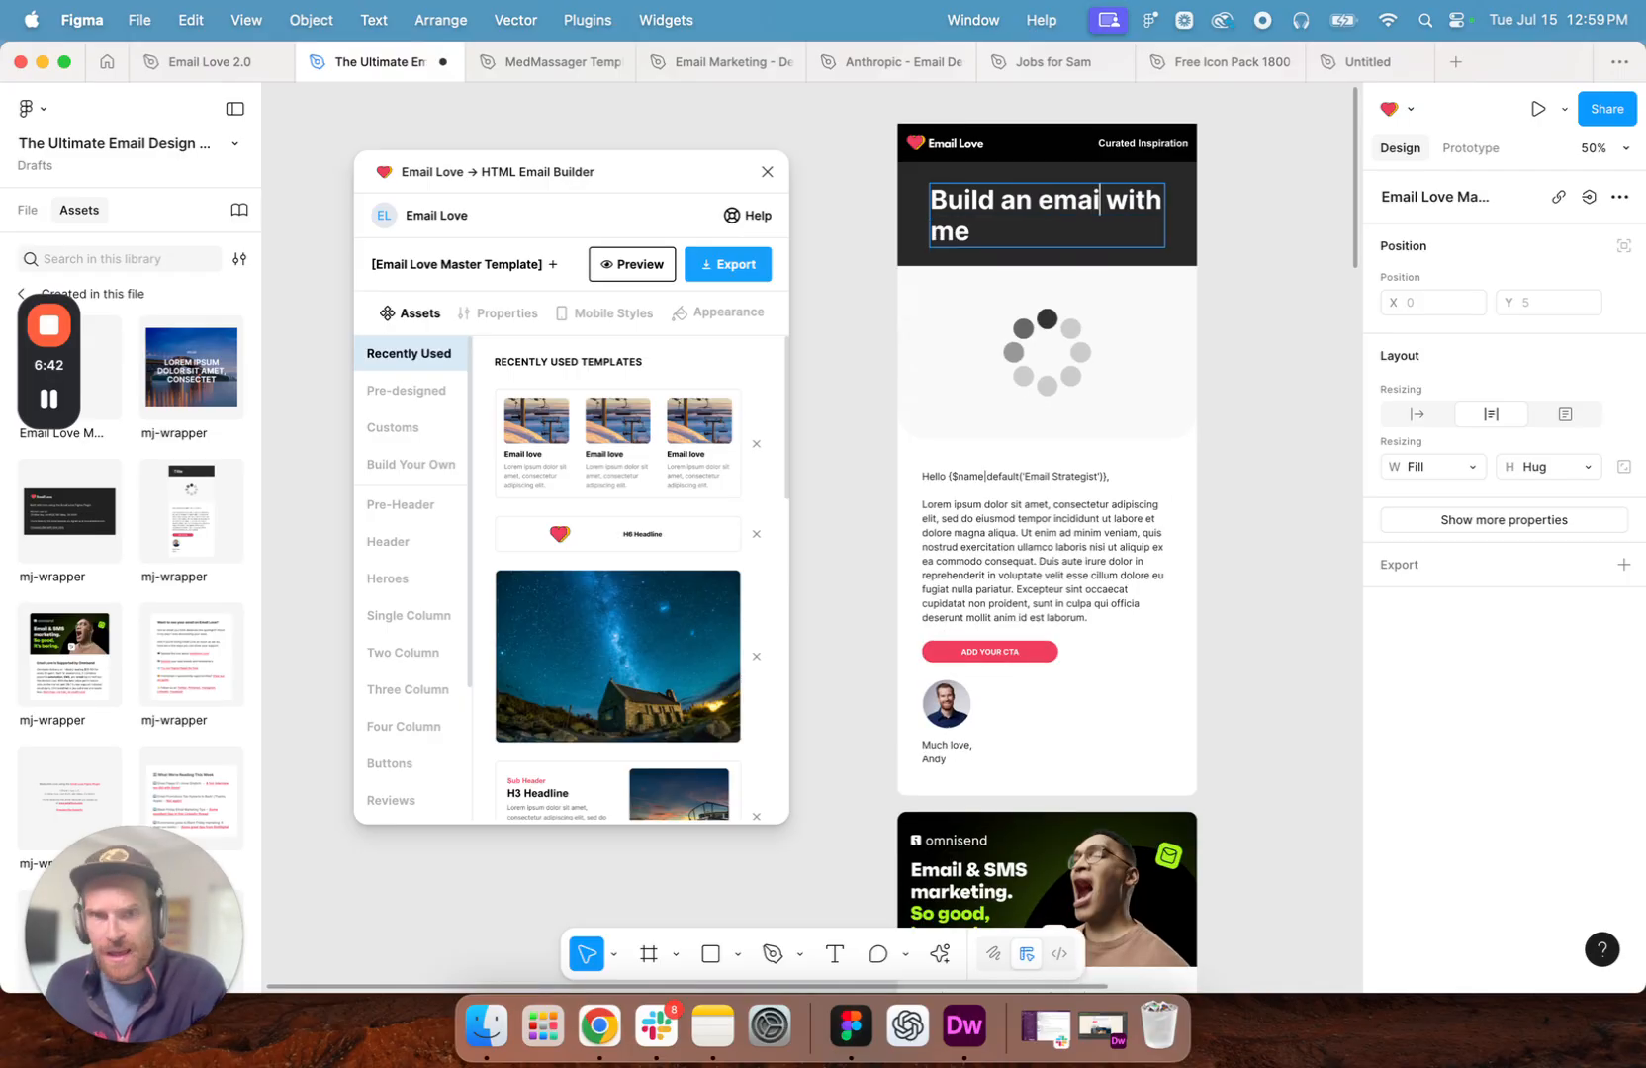
pyautogui.click(1319, 260)
# - Select the loading-spinner image section below the title
pyautogui.click(1143, 353)
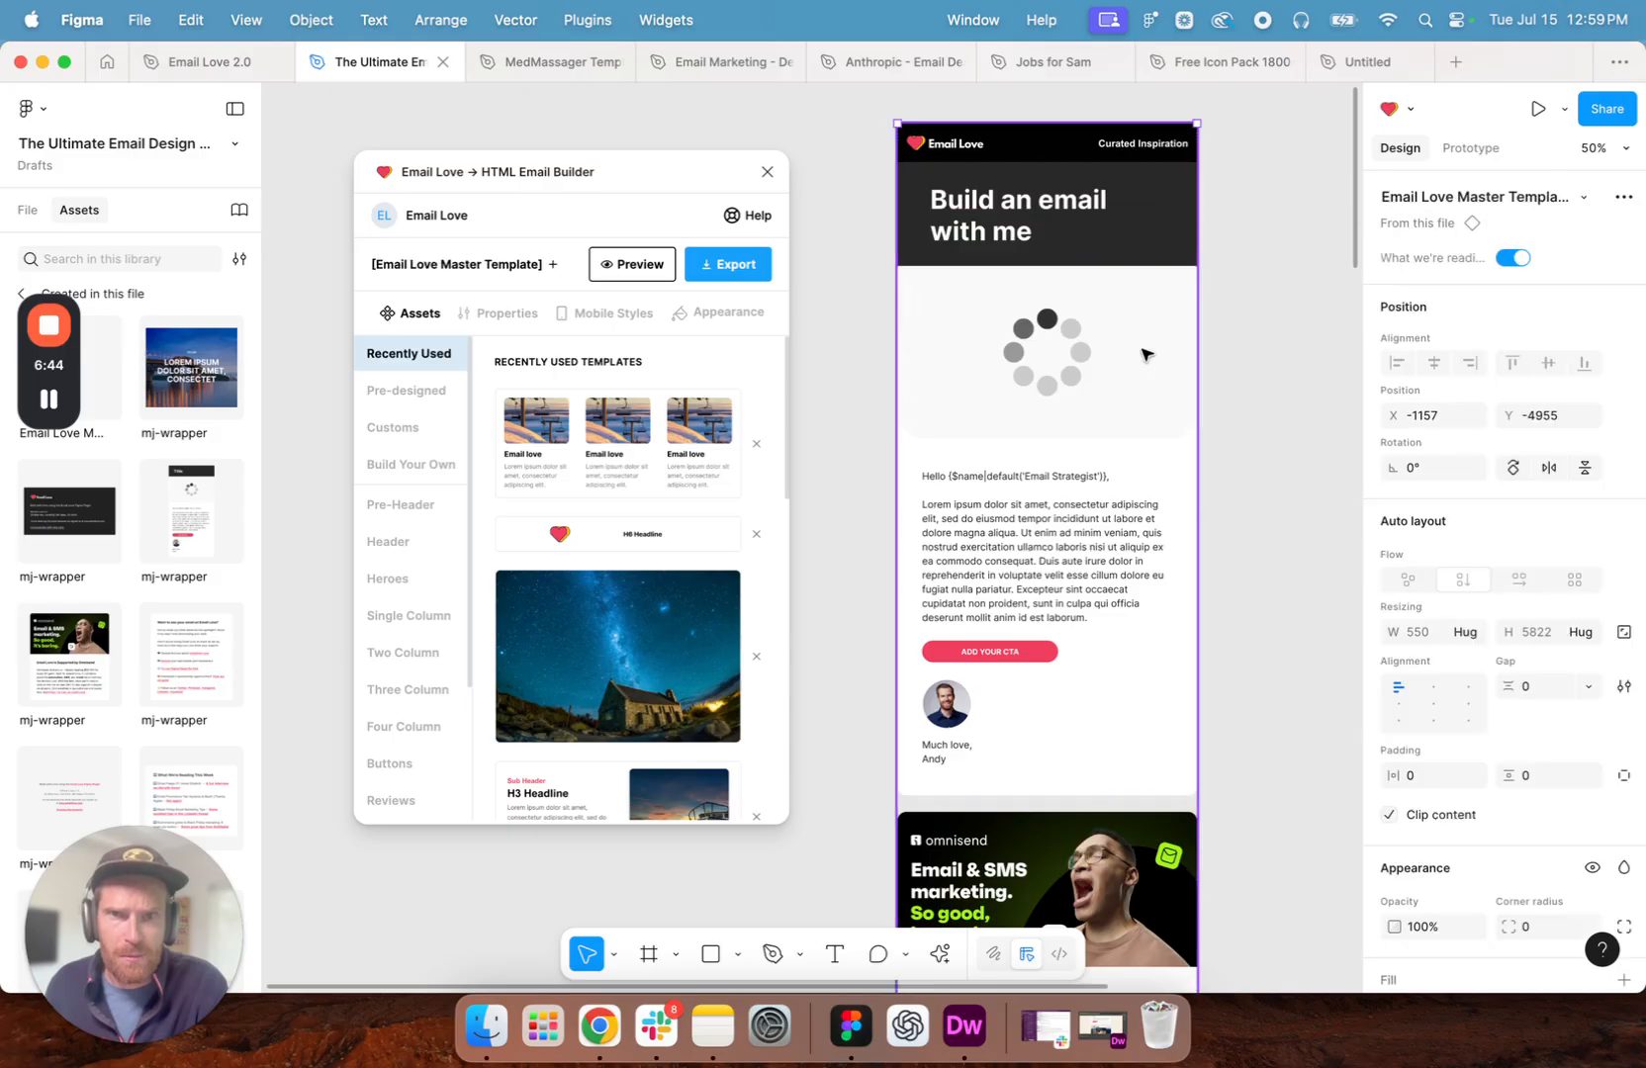
pyautogui.doubleClick(1144, 352)
pyautogui.click(1144, 352)
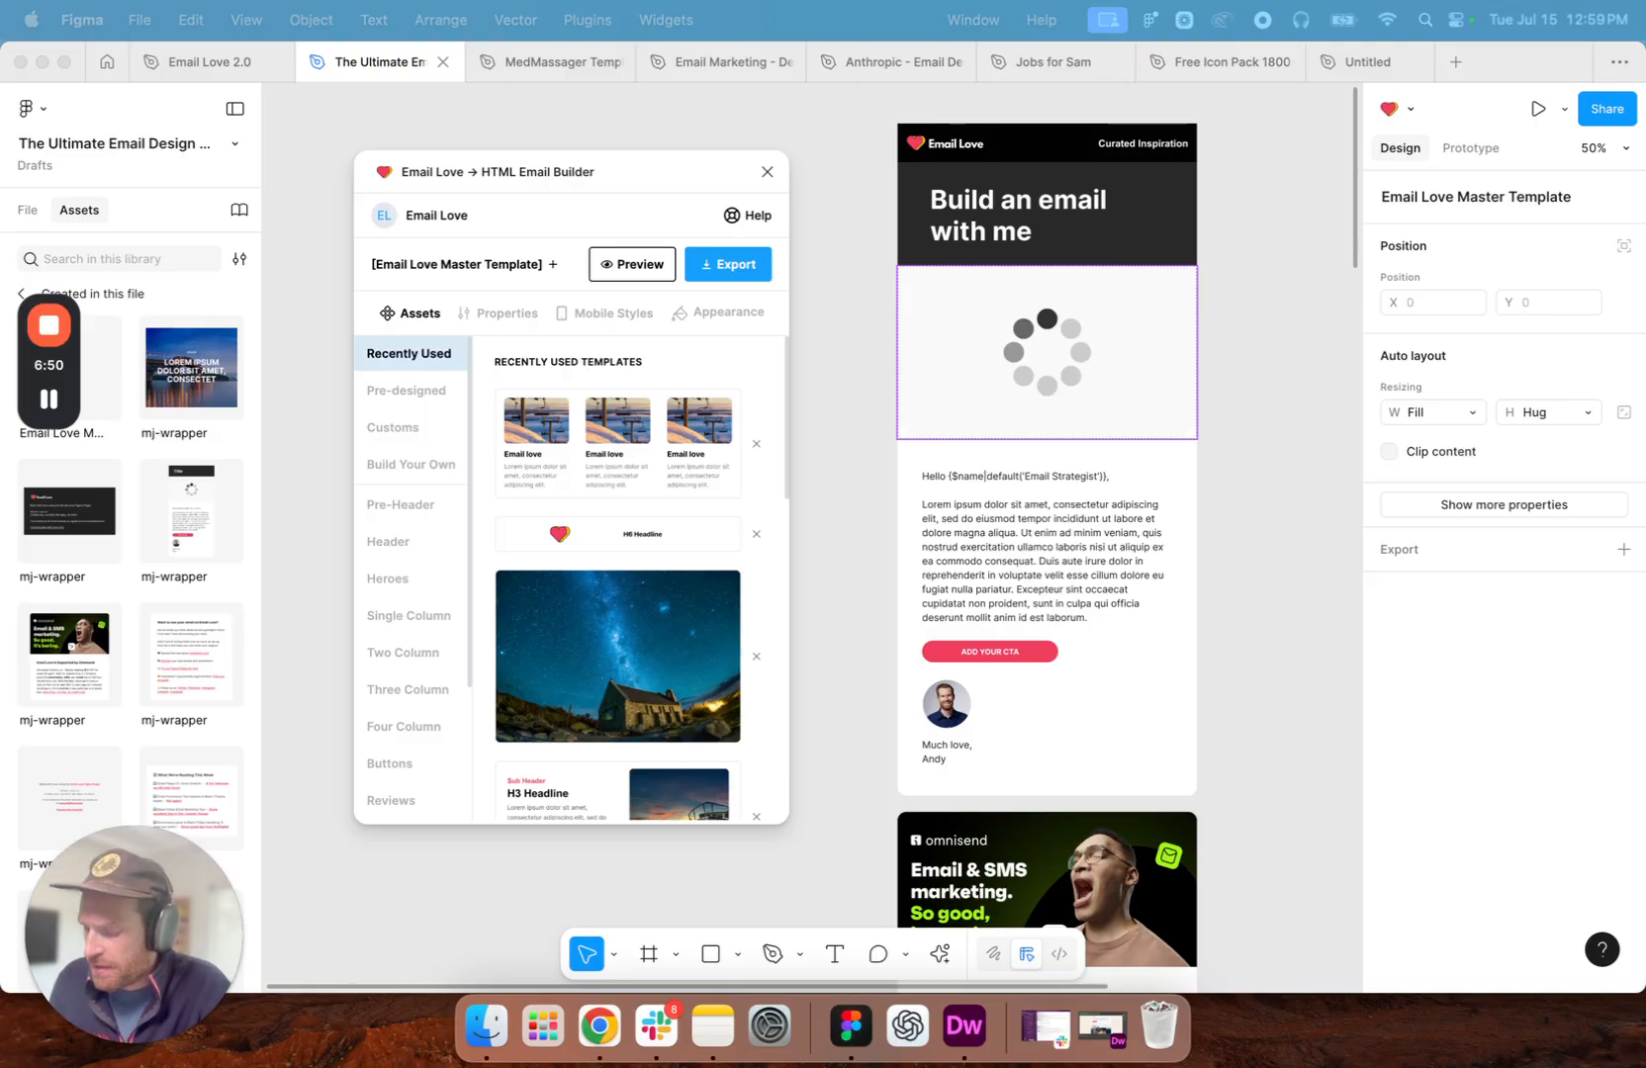
# - Replace the lorem ipsum under the greeting with the copied intro about week 89, and add a blank line between its two paragraphs
pyautogui.doubleClick(942, 534)
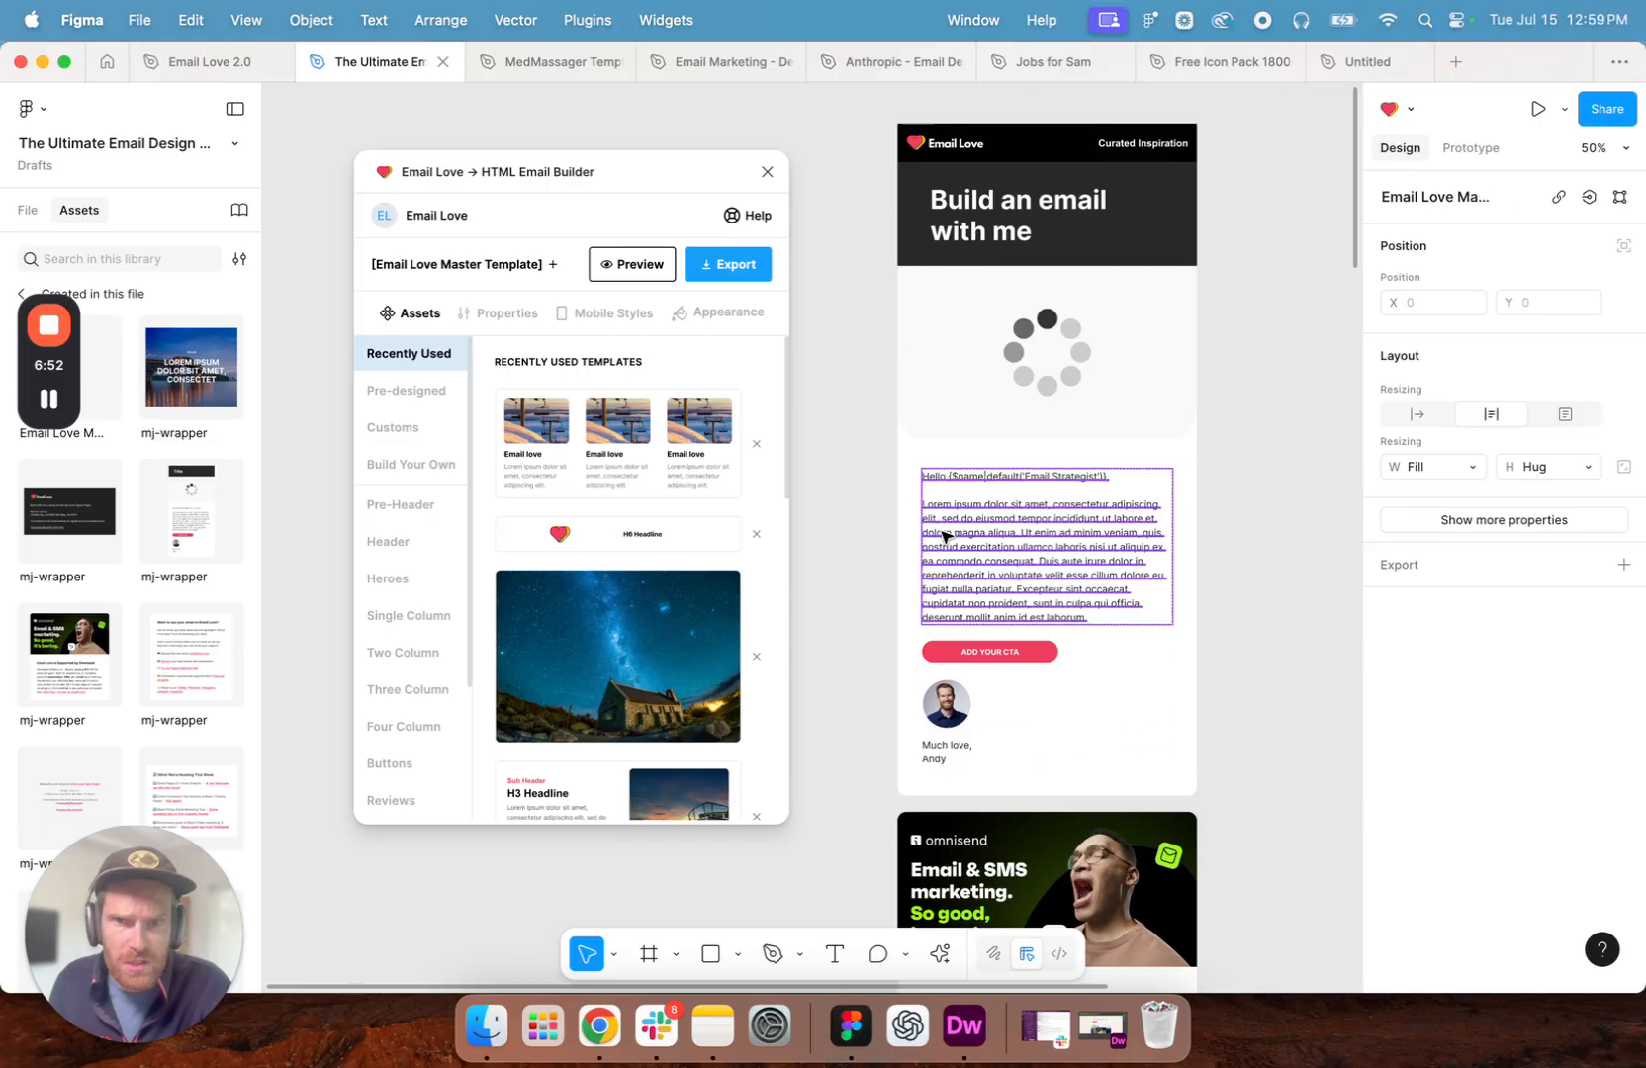
pyautogui.doubleClick(942, 534)
pyautogui.tripleClick(943, 534)
pyautogui.click(1085, 560)
pyautogui.moveTo(1088, 618); pyautogui.dragTo(912, 509)
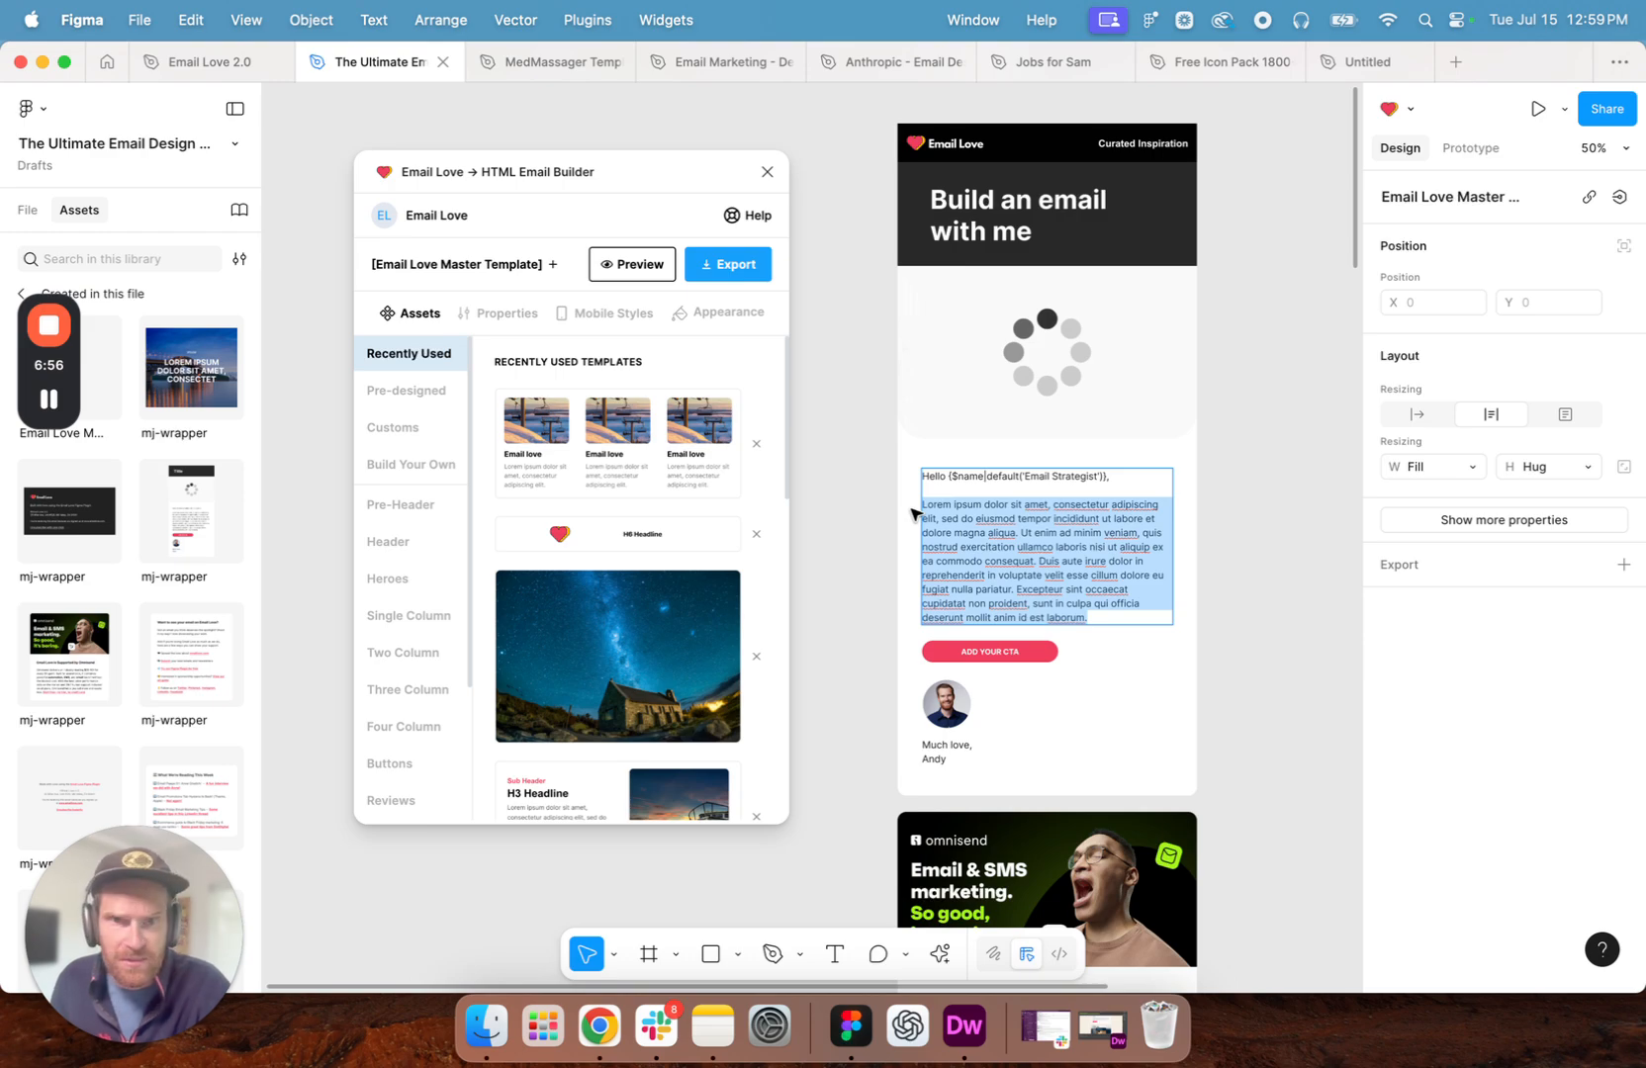
pyautogui.write('Okay, so here\'s a wild stat for you: this is week 89 of sending this newsletter. Eighty-nine weeks in a row without missing a beat. And honestly? I\'ve gotten way better (and faster) at putting these together since I started. When I first launched Email Love\'s newsletter, the whole process was... let\'s call it "painfully manual." I\'m talking hours of fiddling around, copying and pasting, and generally making things way harder than they needed to be. But after almost two years of trial and error, I\'ve refined my process down to something that actually works. And apparently you all like what we\'re doing – we\'re sitting at a 43% open rate and 5.6% click rate with over 11,000 subscribers, which tells me this little weekly experiment is hitting the mark. So today, I figured I\'d pull back the curtain and show you exactly how I build these newsletters, along with all the tips and tricks I\'ve picked up along the way. Because if you\'re sending regular emails (and you should be), maybe there\'s something here that\'ll make your life easier too.')
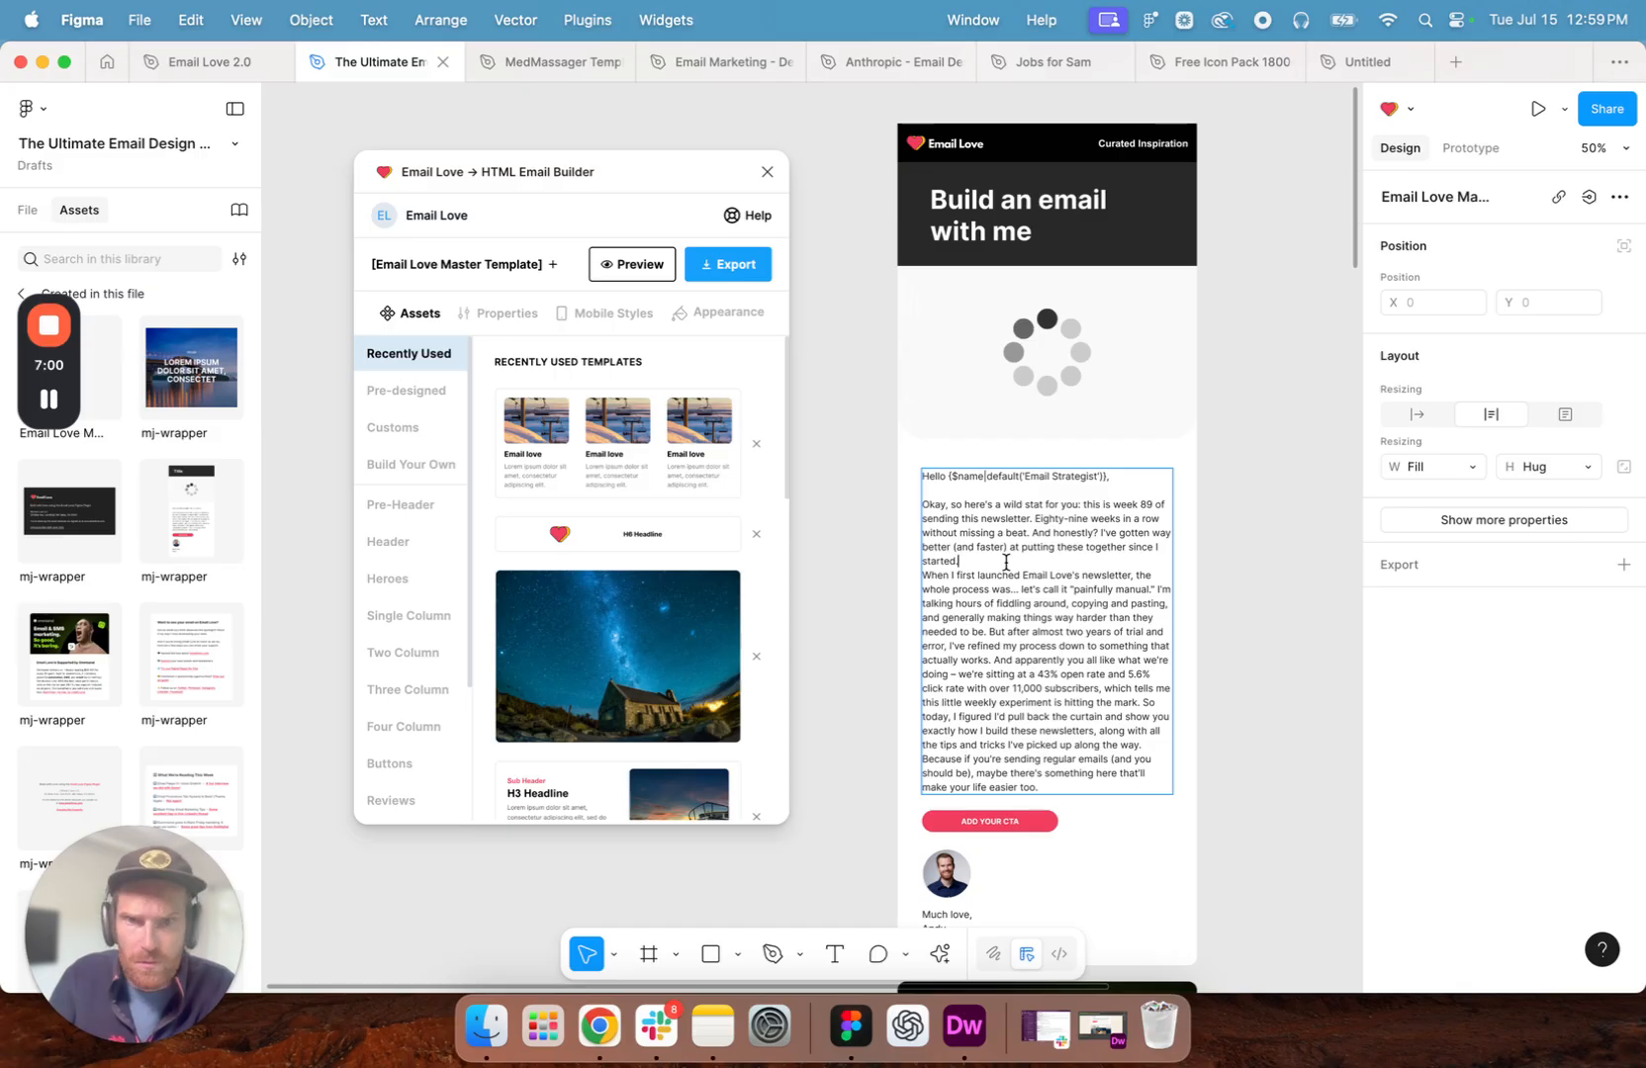
pyautogui.press('Return')
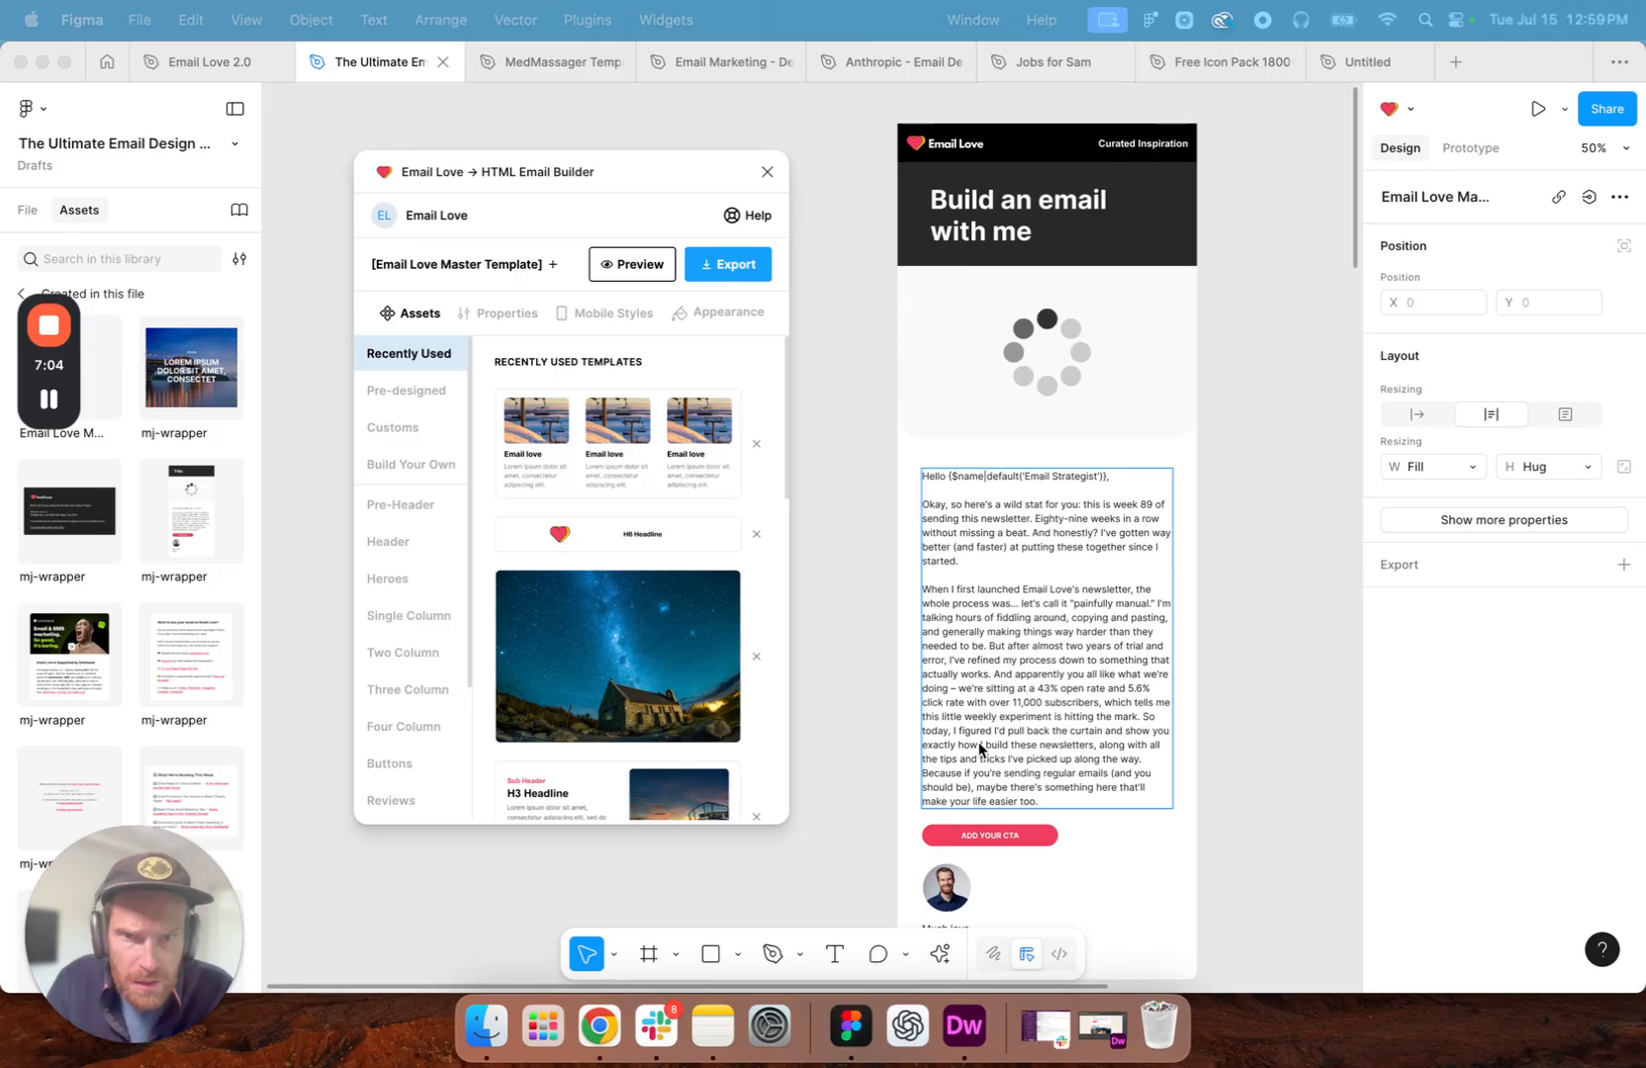
pyautogui.click(1256, 585)
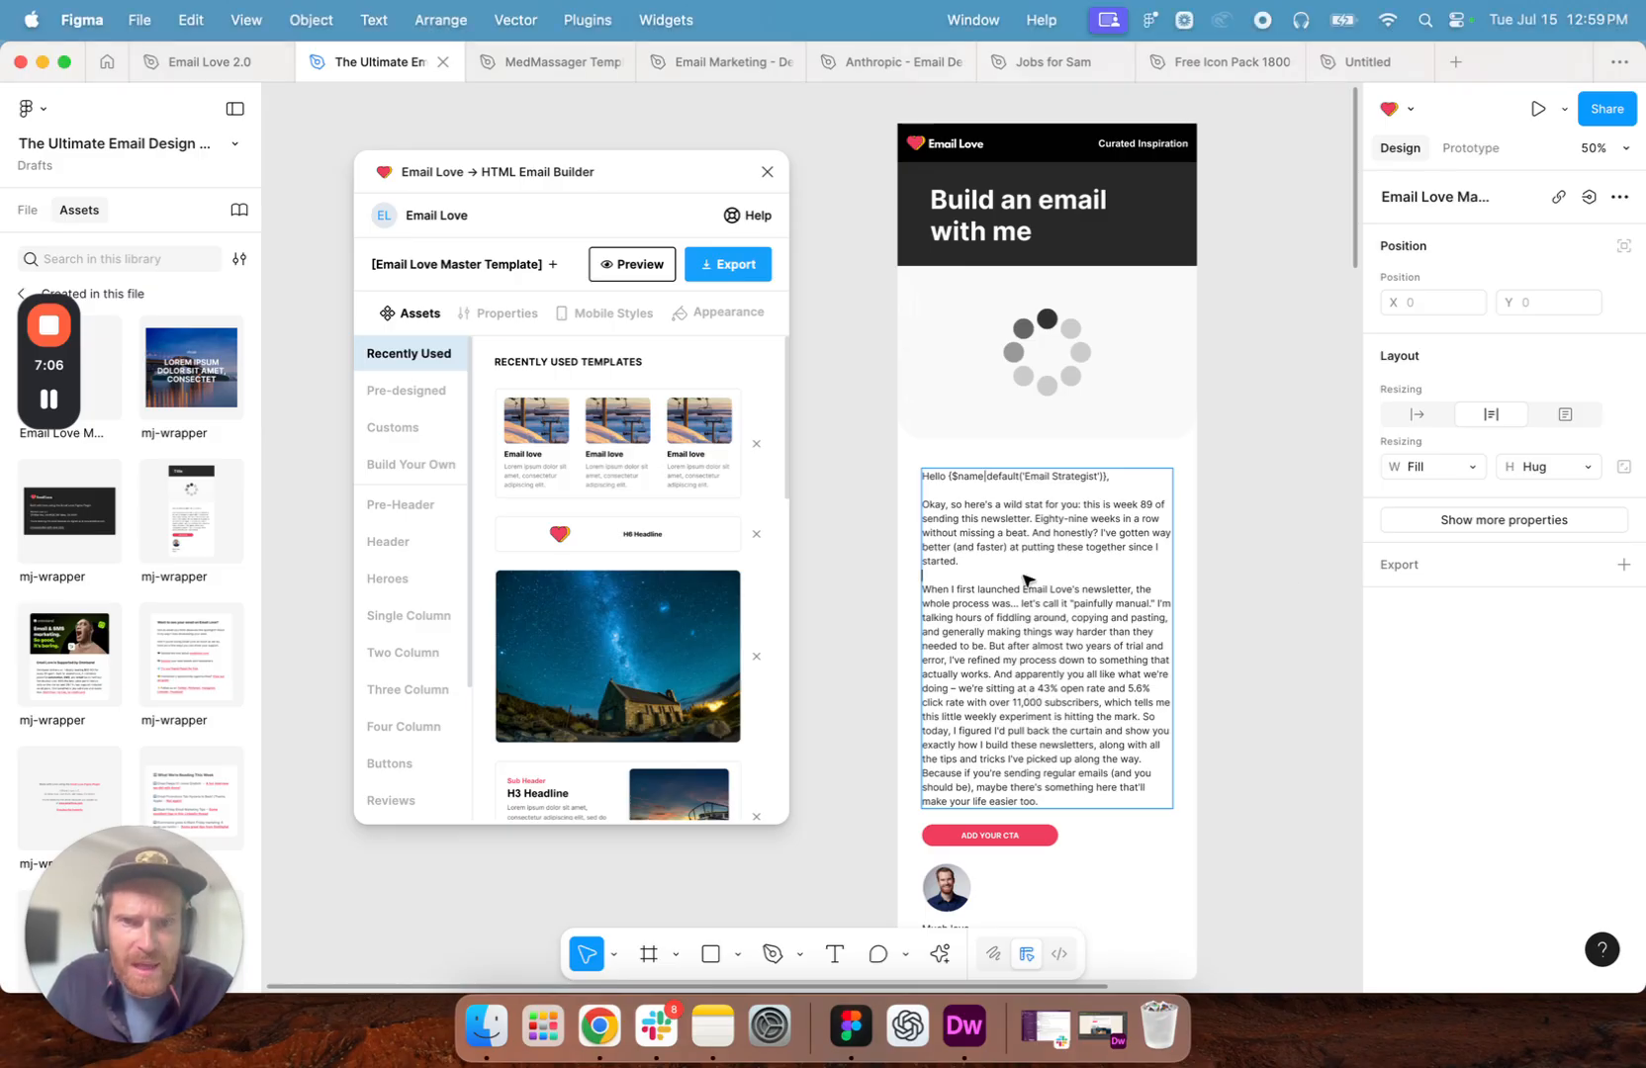
pyautogui.click(1190, 537)
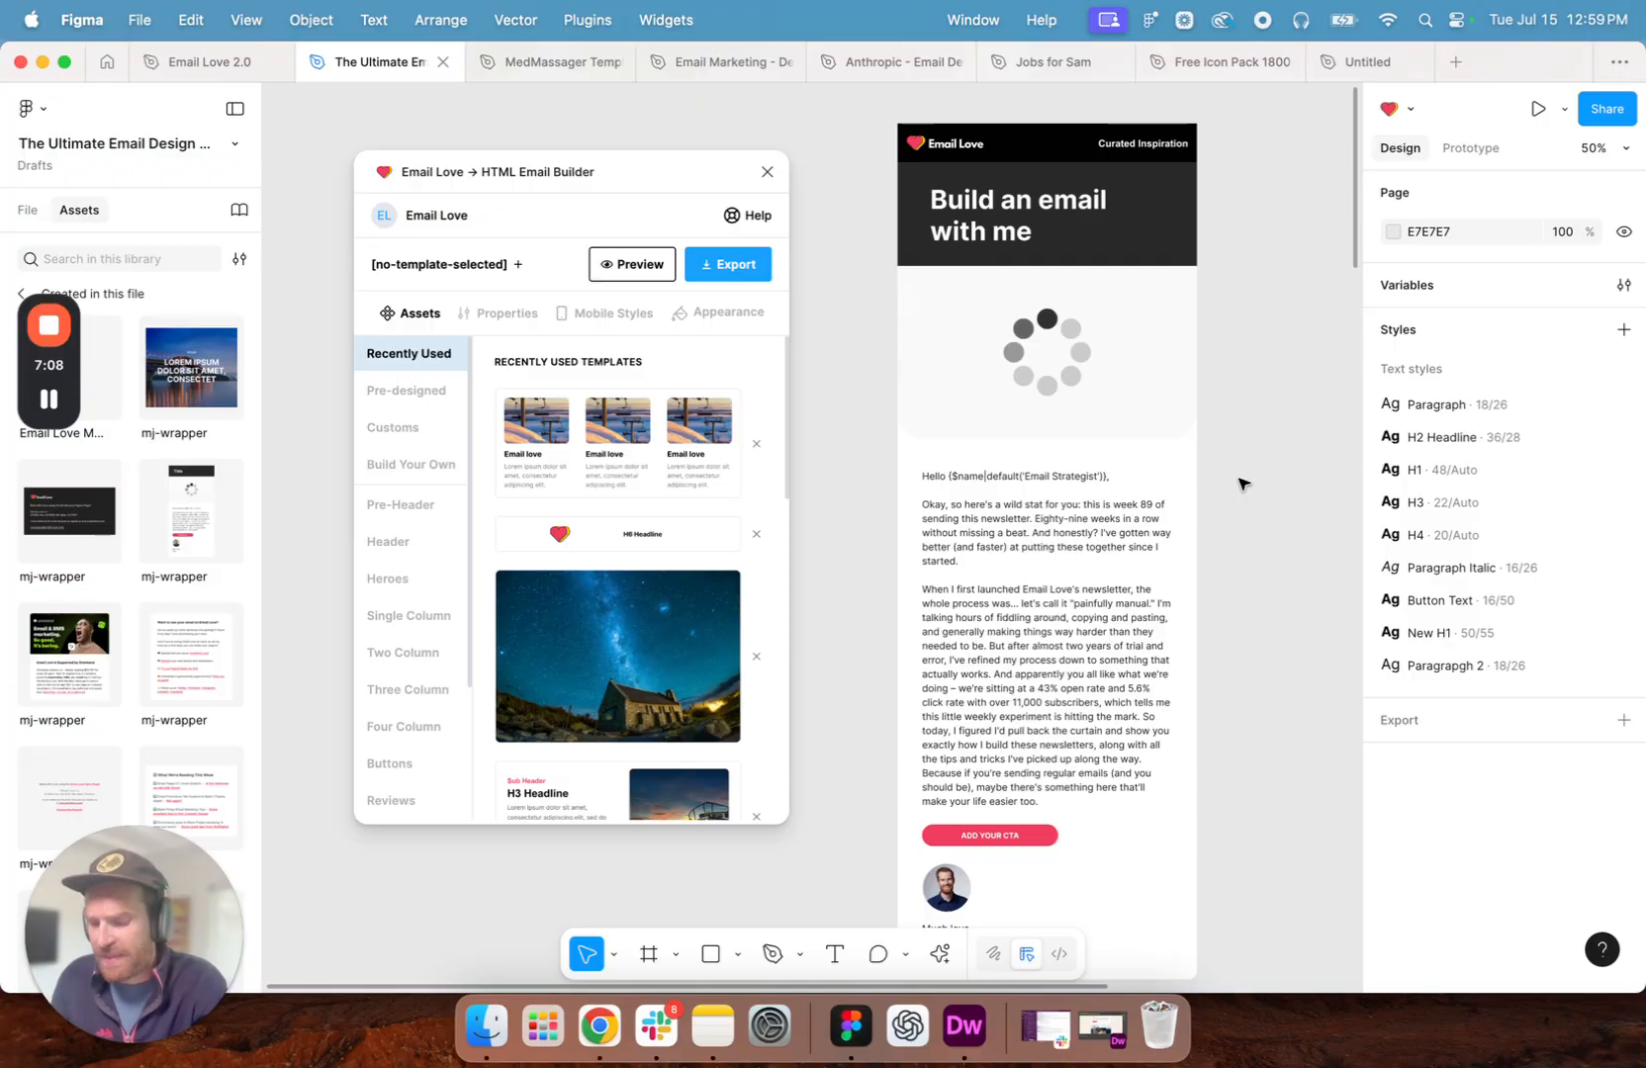
# - Change the default fallback in the greeting's name merge tag to "No Name Nancy"
pyautogui.hotkey('shift', '0')
pyautogui.hscroll(5, 903, 515)
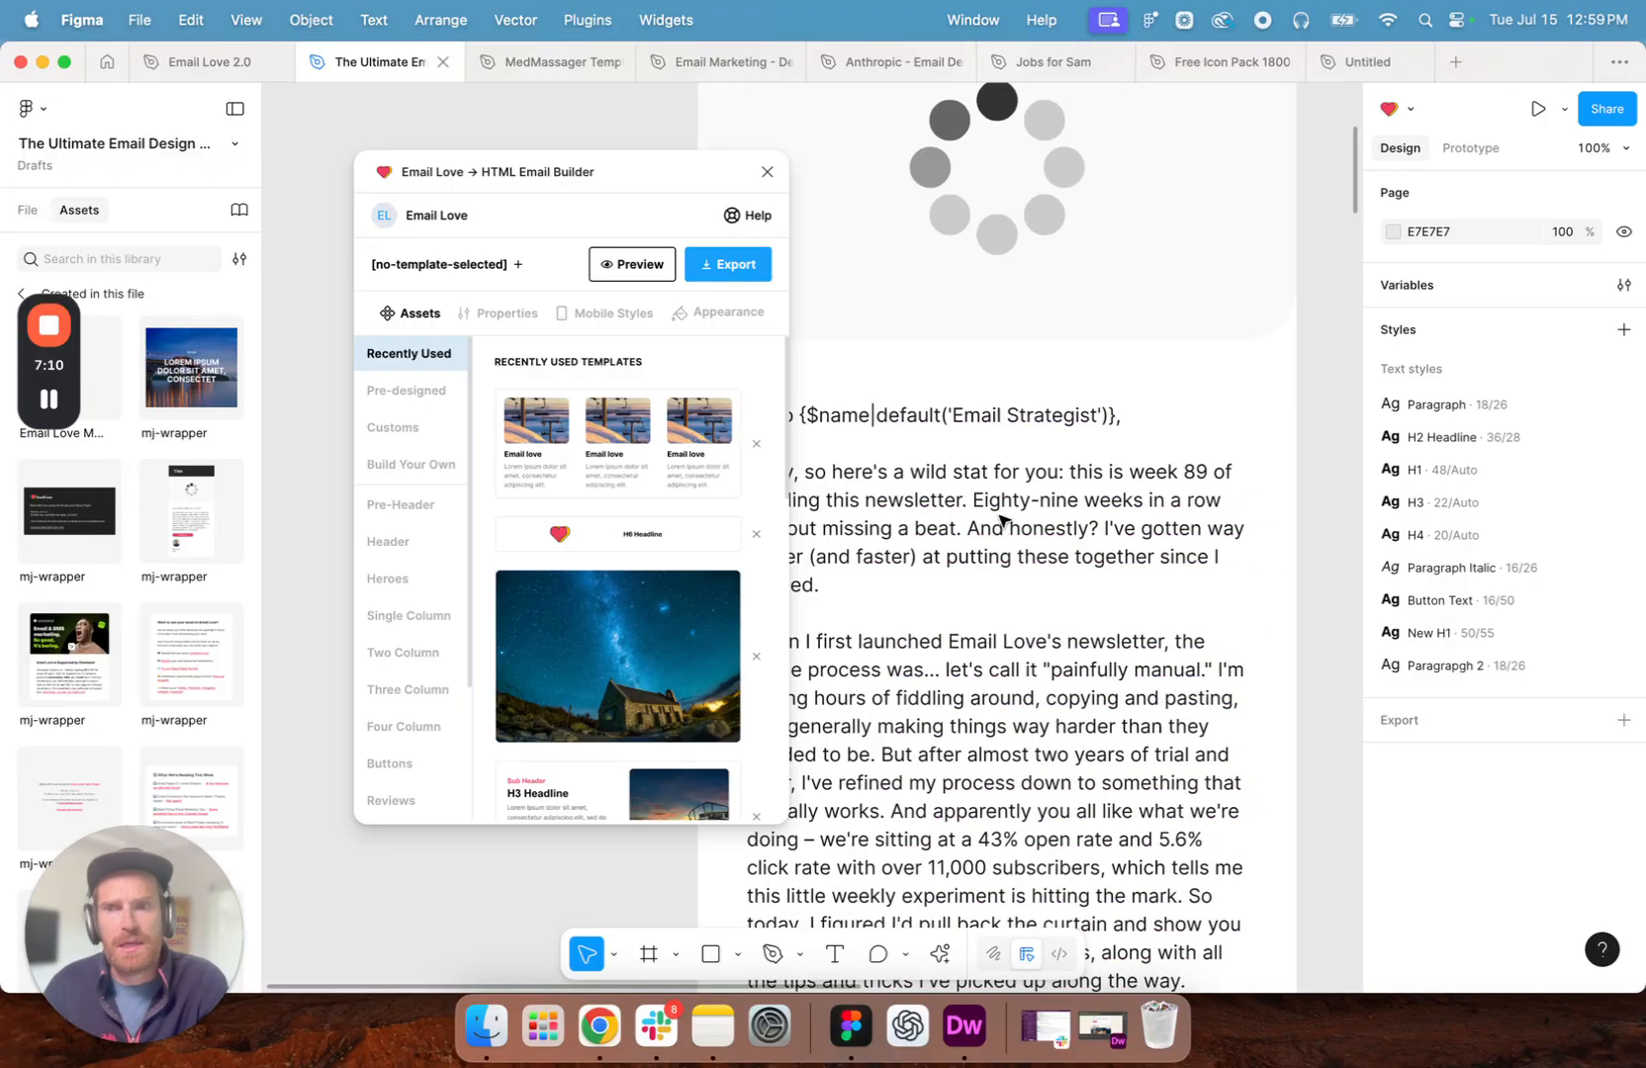
pyautogui.hscroll(-5, 1034, 500)
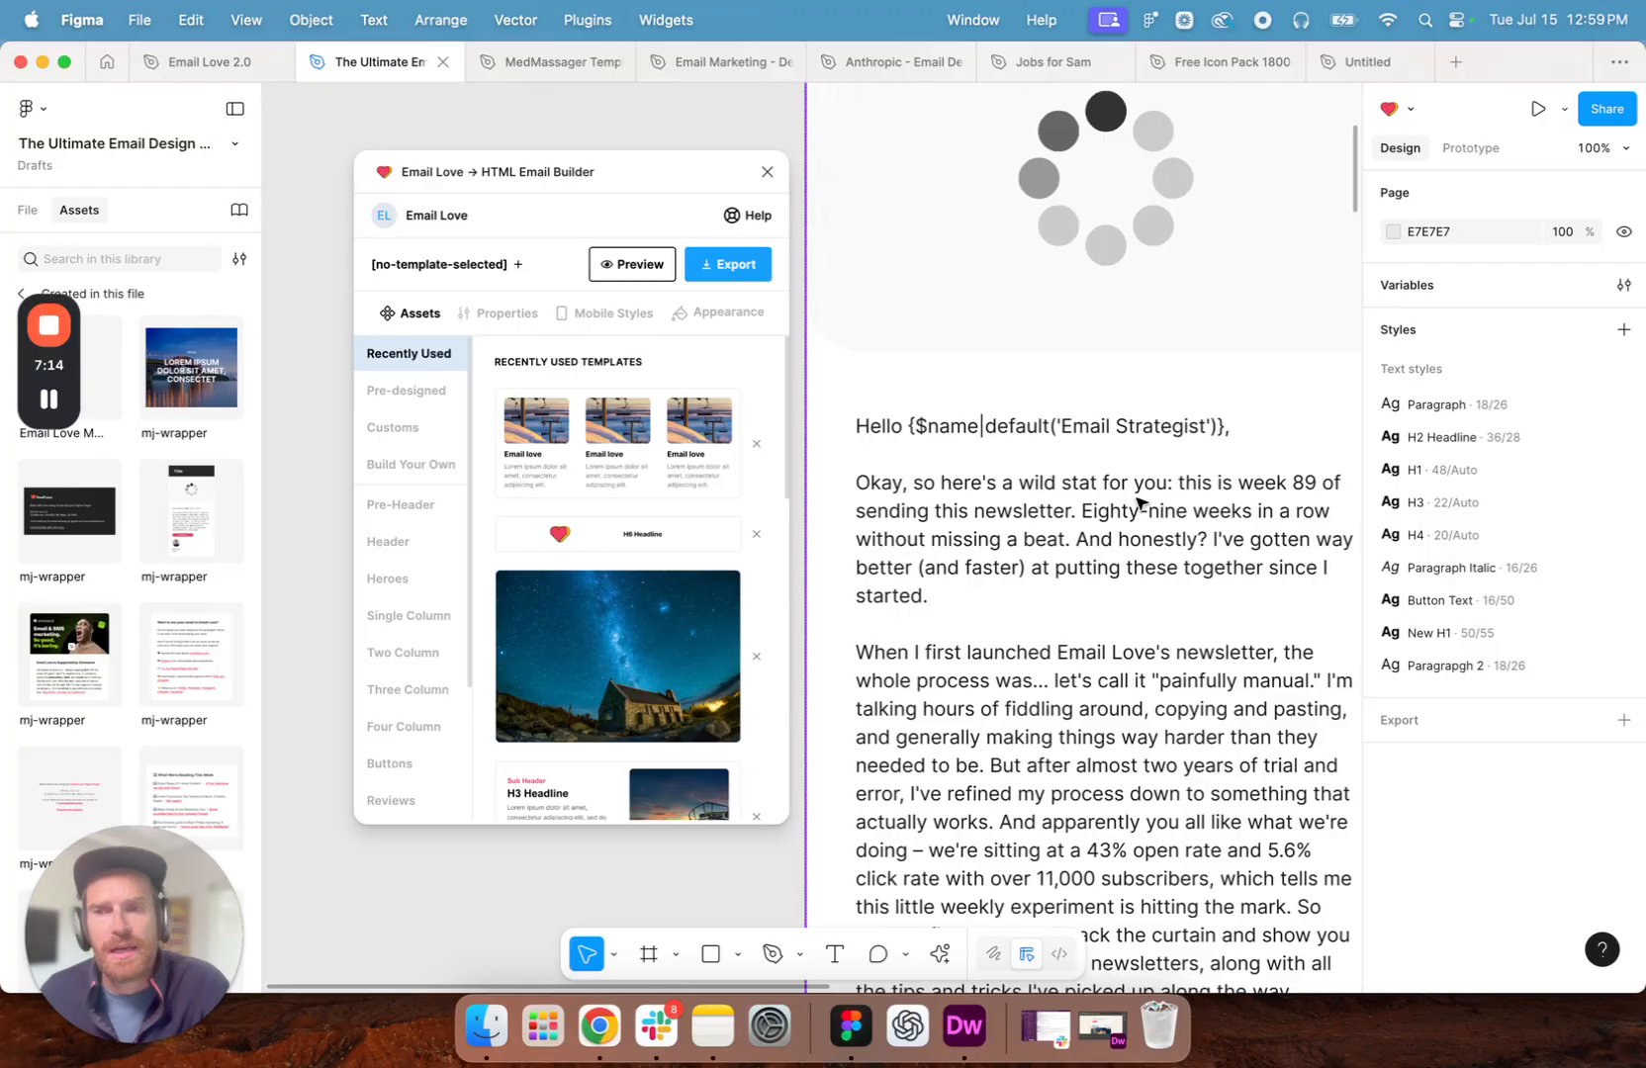
pyautogui.click(1131, 430)
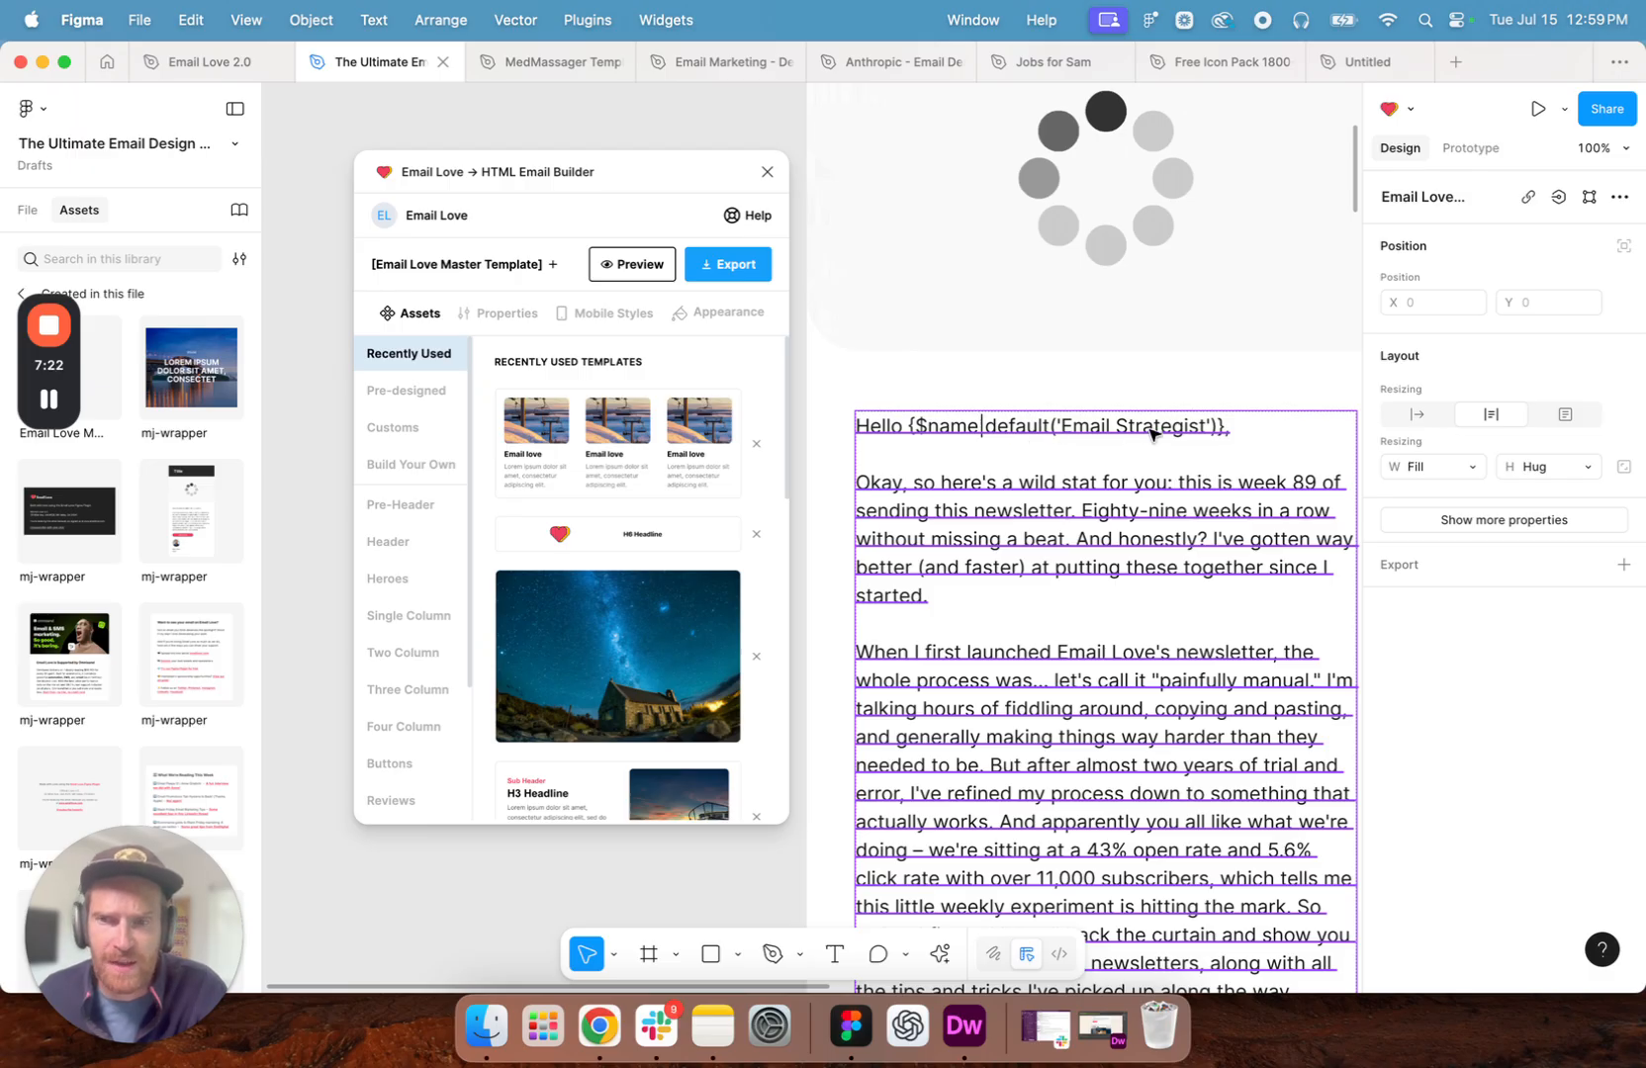
pyautogui.hscroll(-4, 1150, 435)
pyautogui.hscroll(4, 1150, 437)
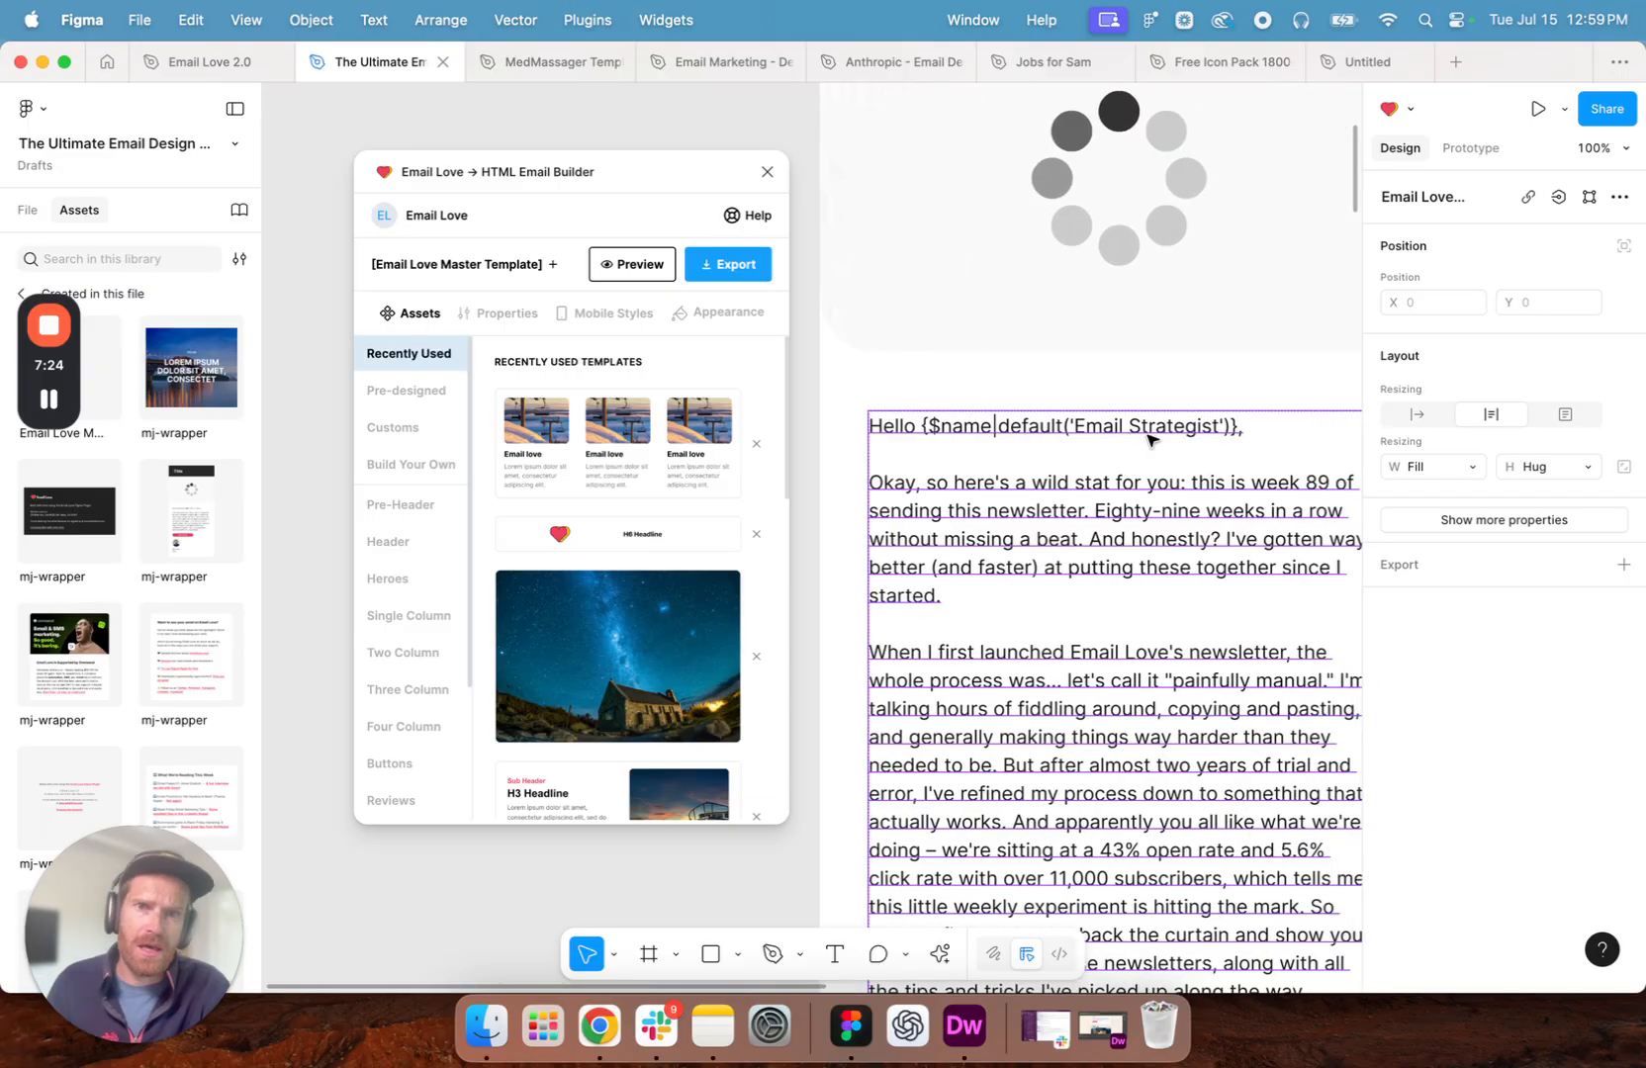
pyautogui.click(1224, 436)
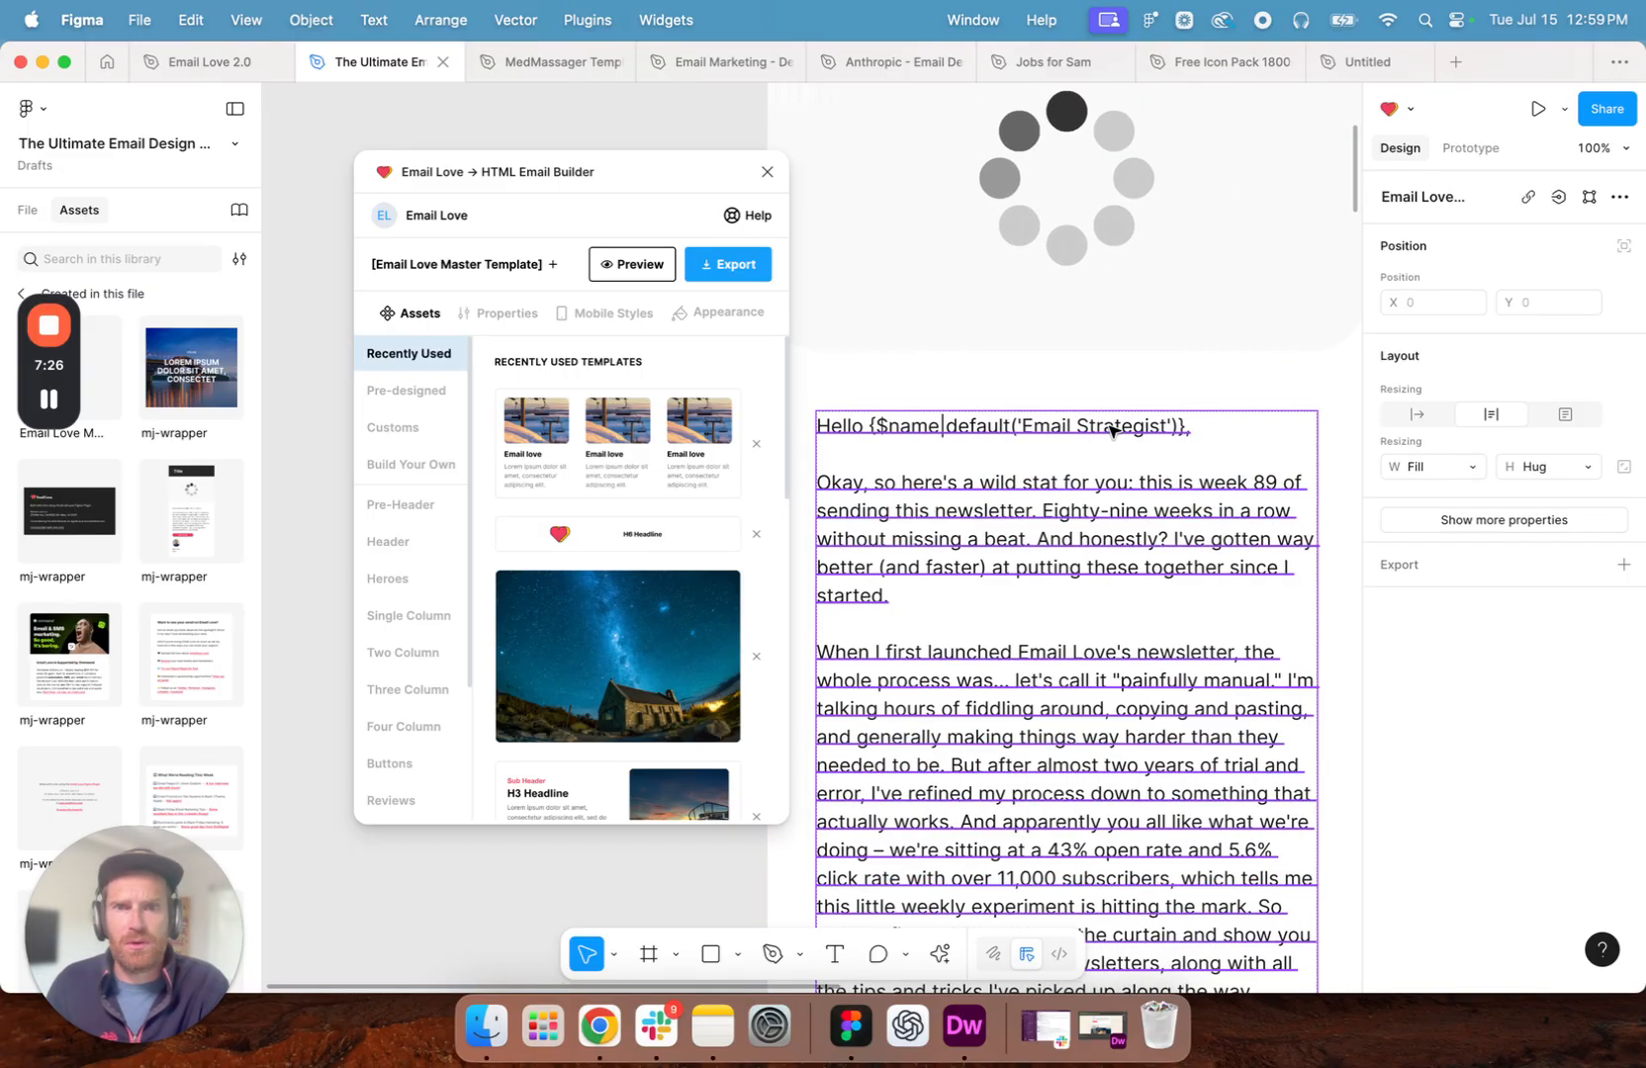
pyautogui.doubleClick(1113, 428)
pyautogui.doubleClick(1110, 427)
pyautogui.click(1148, 427)
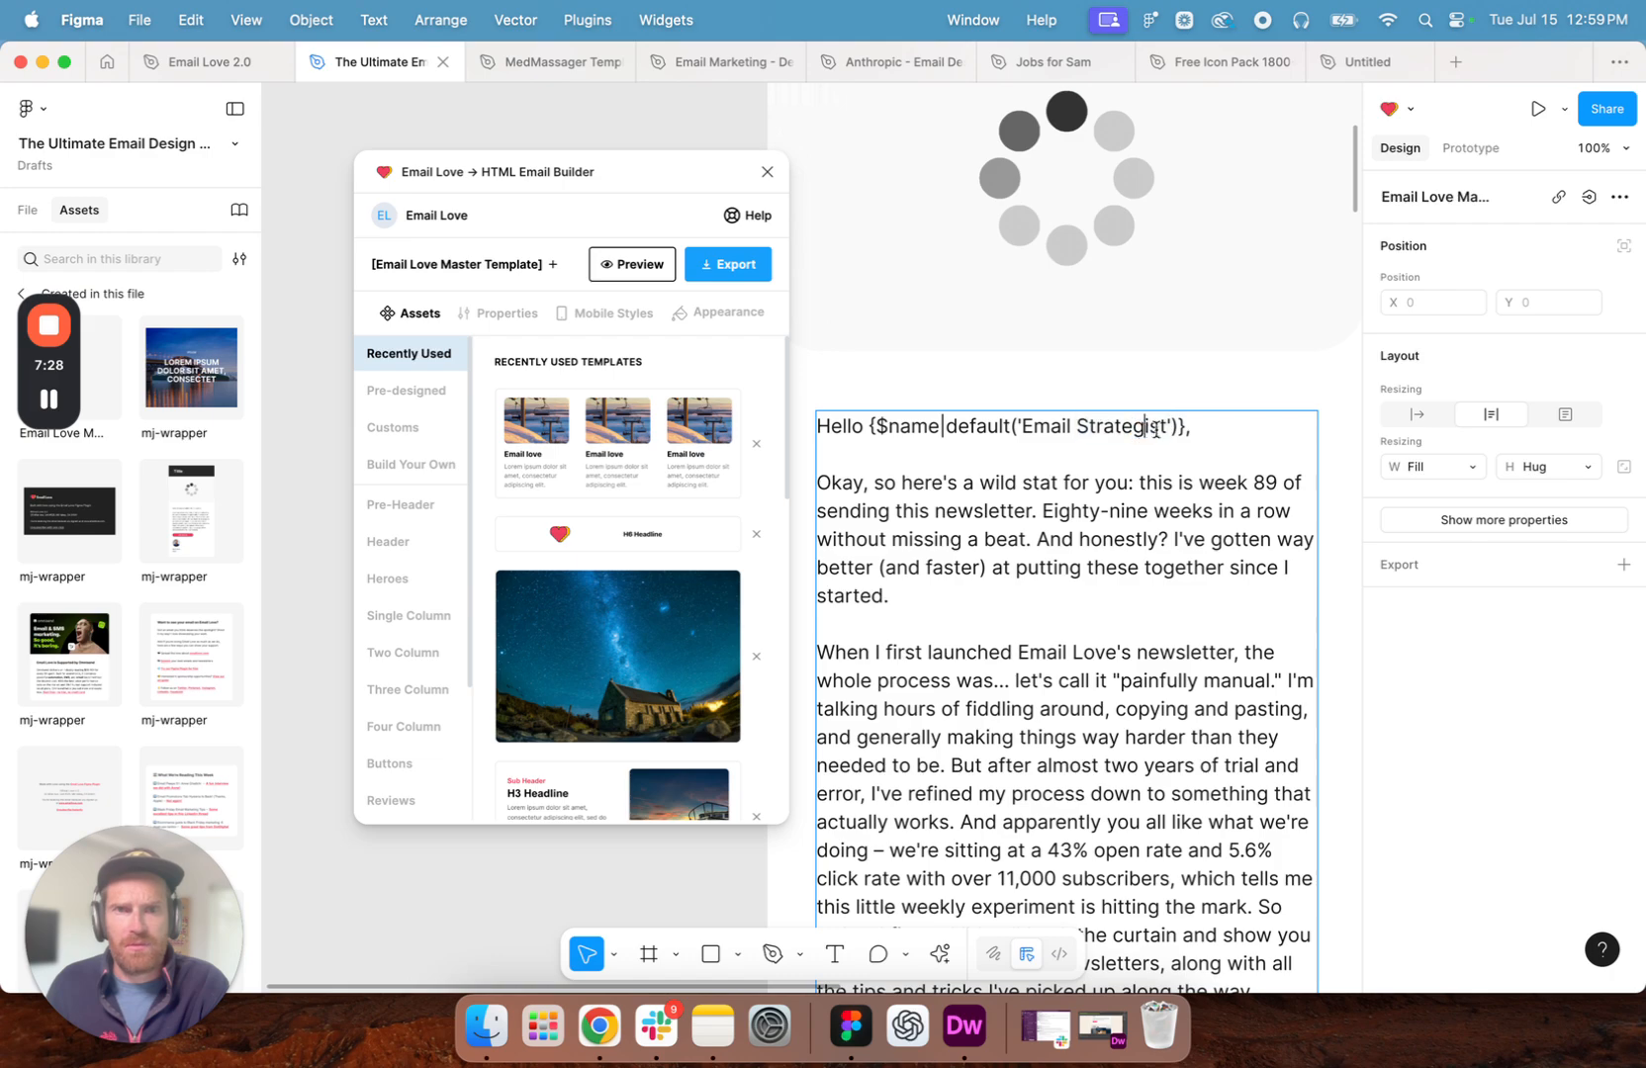
pyautogui.moveTo(1167, 425); pyautogui.dragTo(1026, 425)
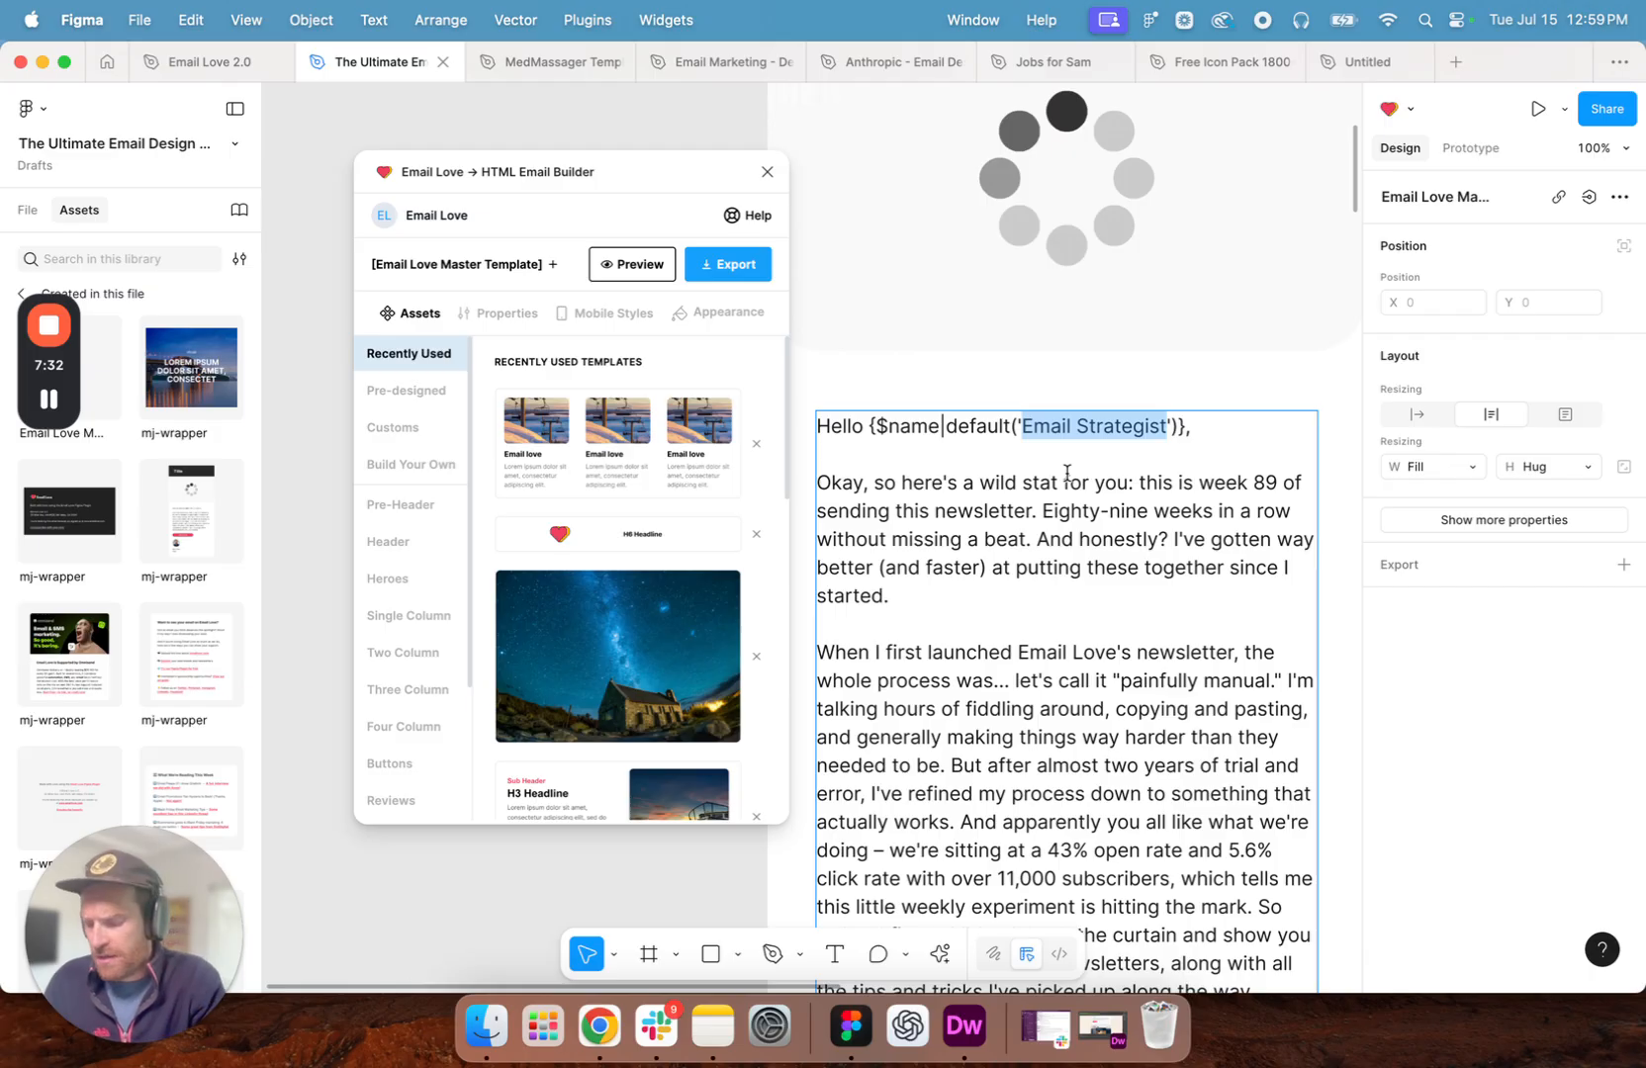
pyautogui.write('Non')
pyautogui.press('BackSpace')
pyautogui.press('BackSpace')
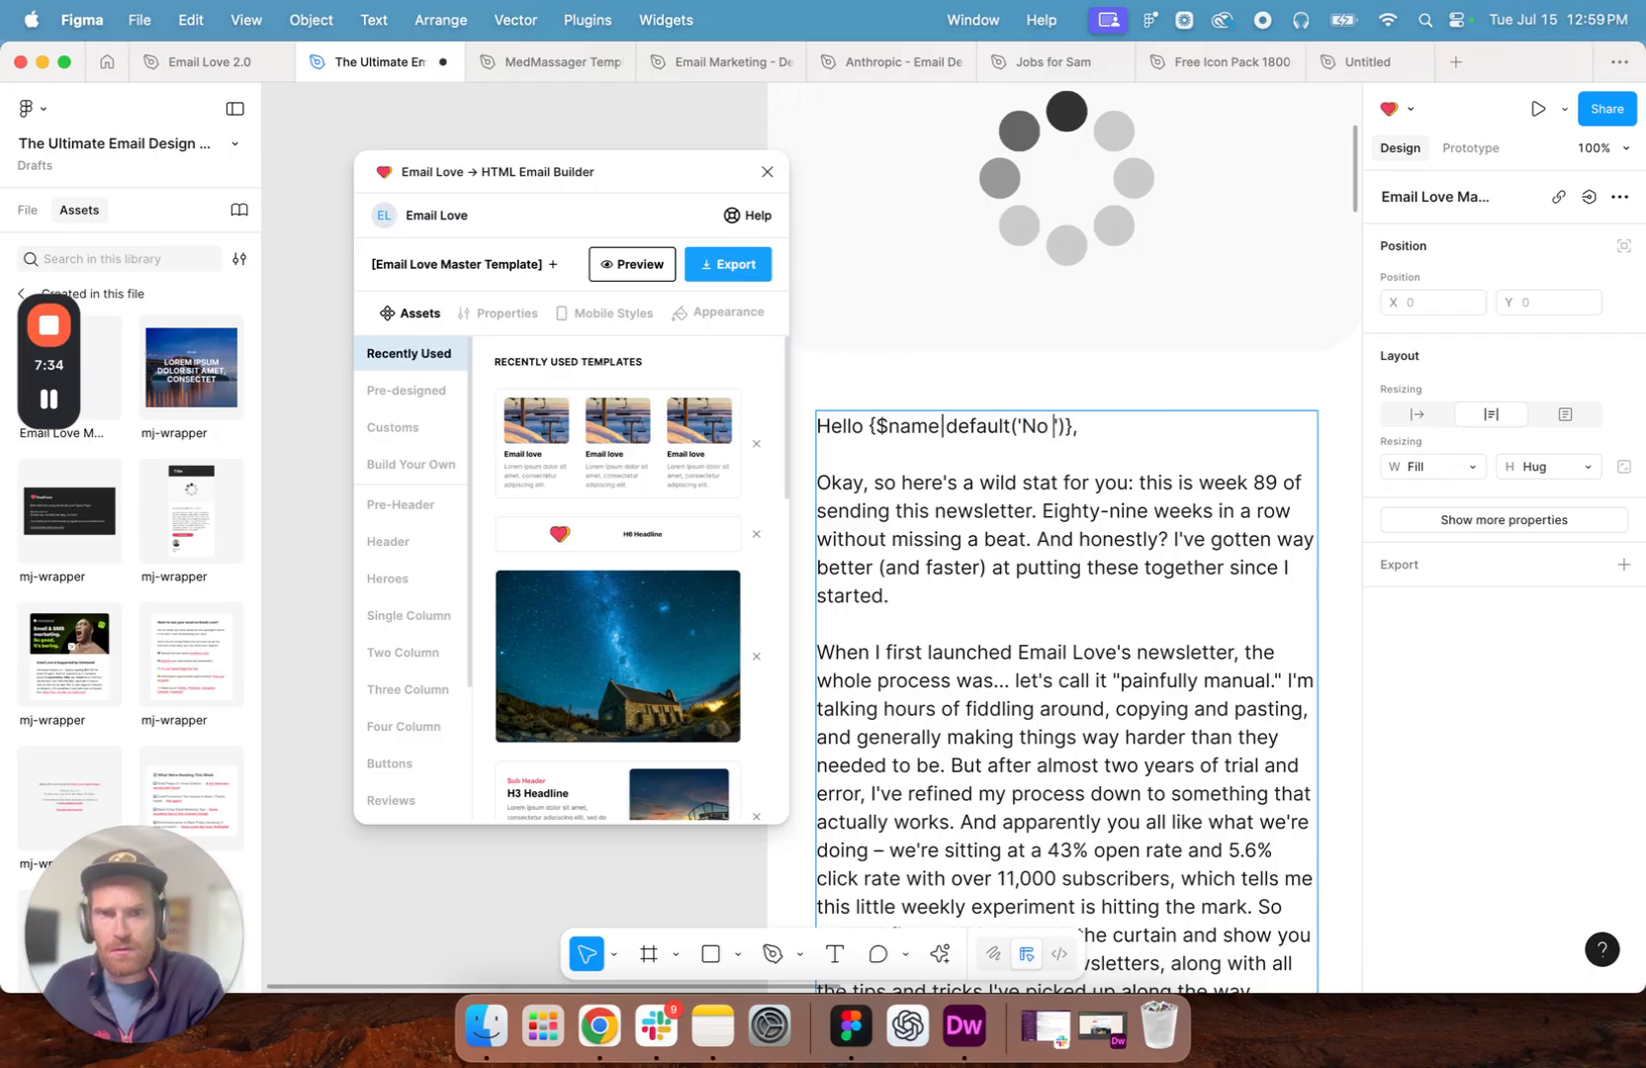
pyautogui.write('Name ')
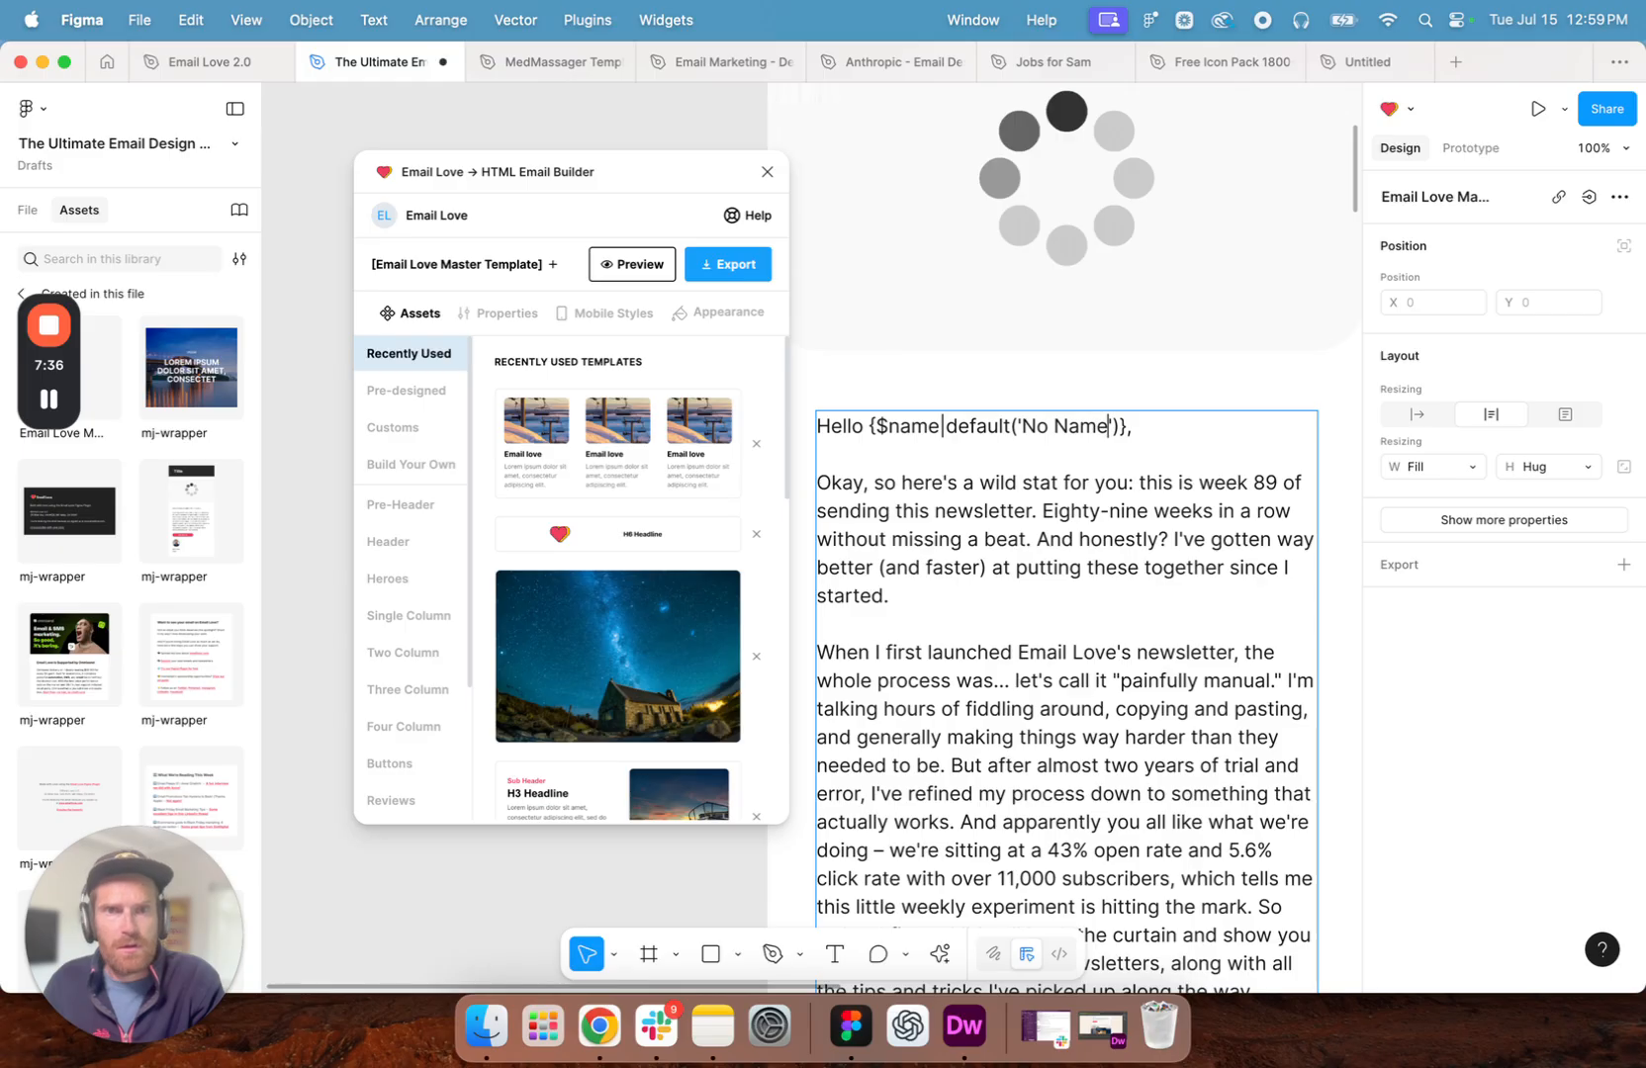
pyautogui.write('Nancy')
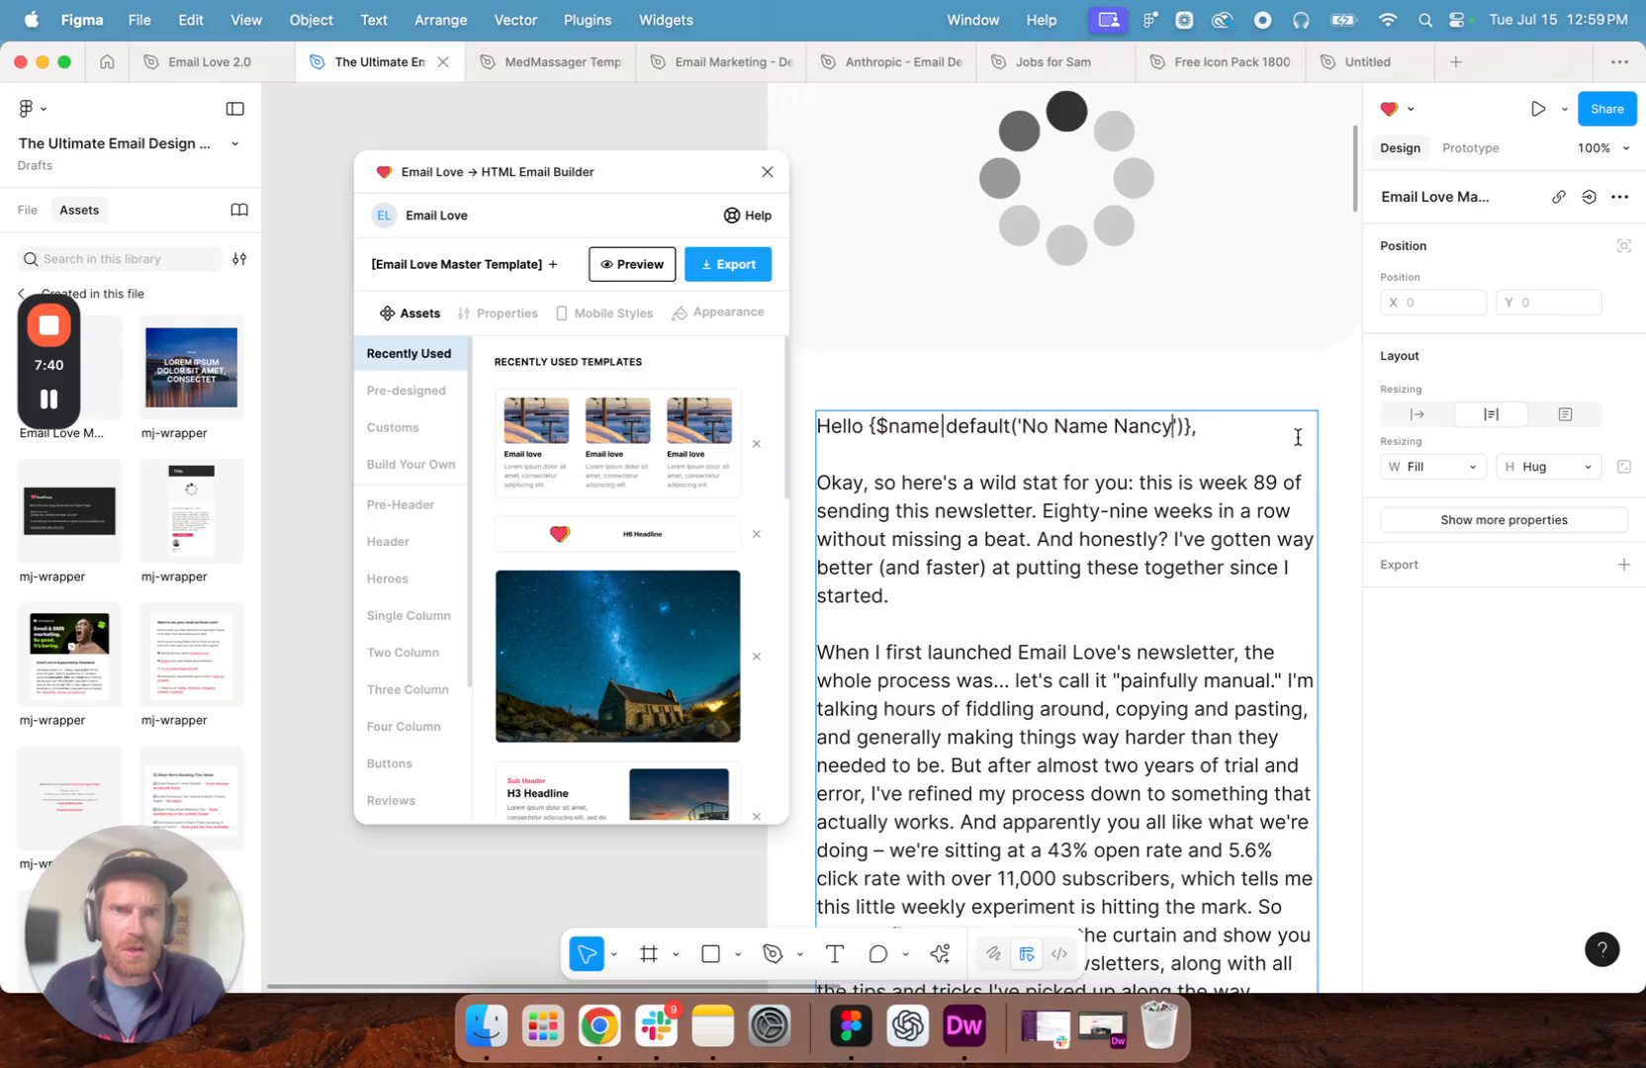
pyautogui.click(1241, 417)
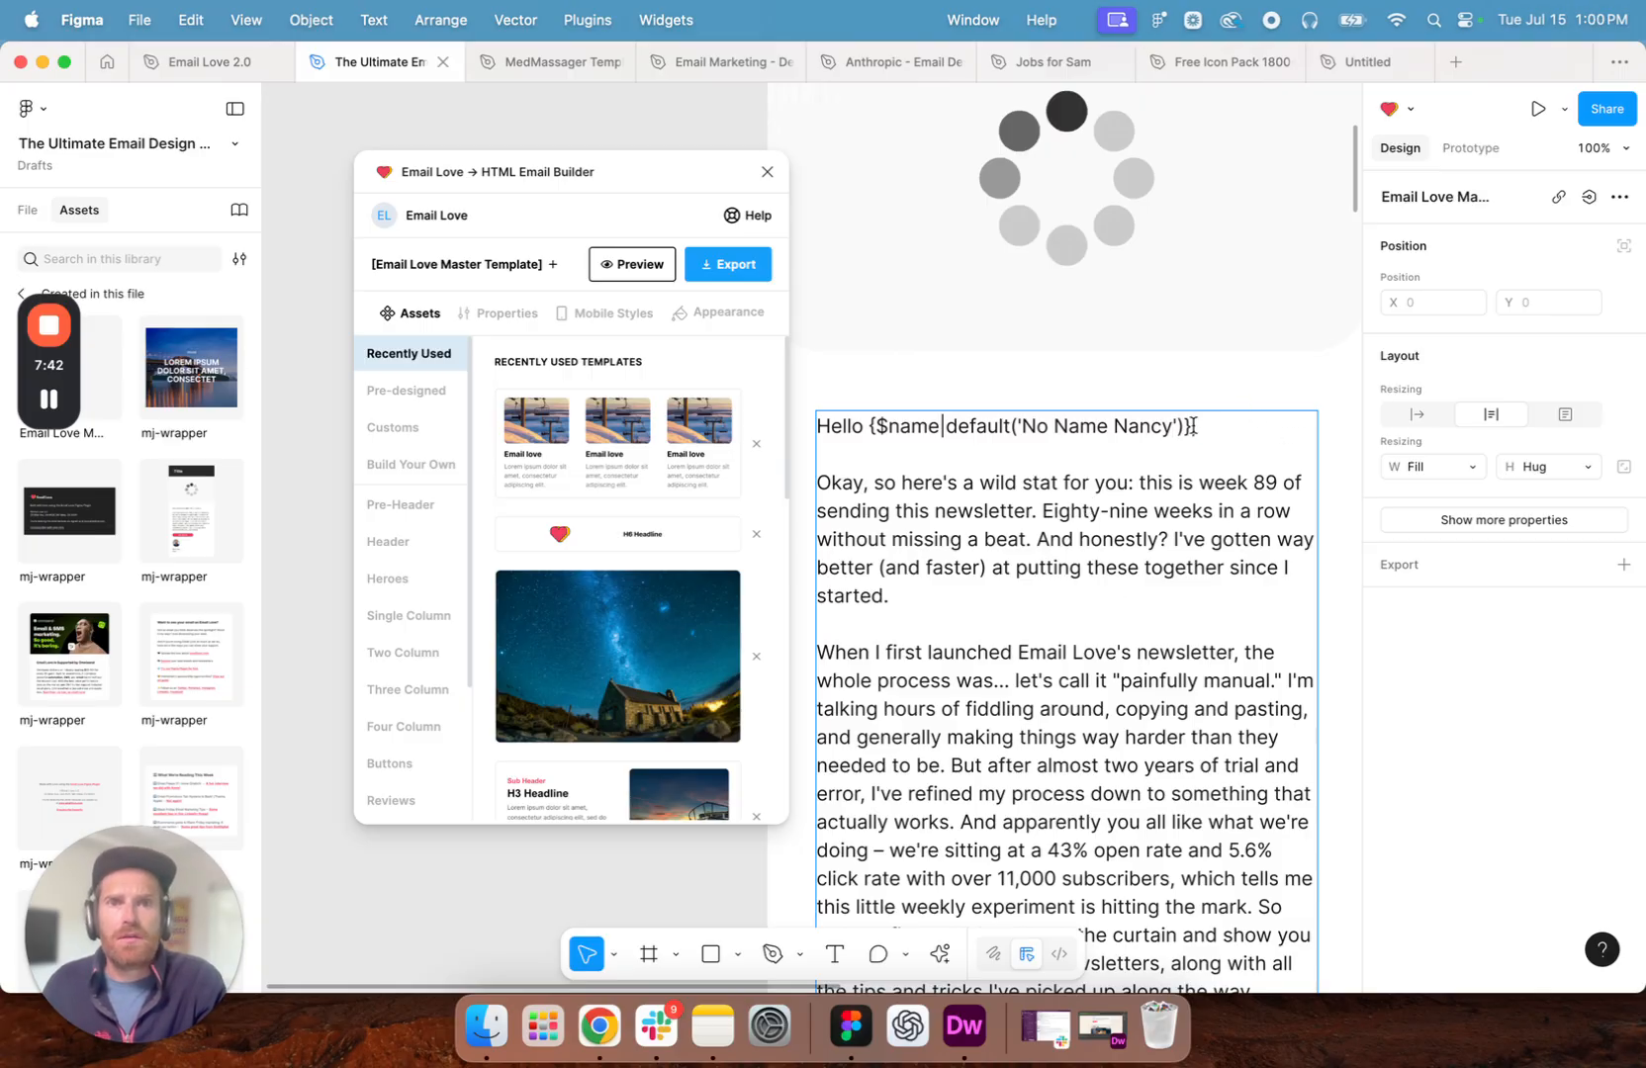
# - Review the greeting and intro copy down to the last paragraph and back up to the placeholder image
pyautogui.scroll(-2, 1227, 429)
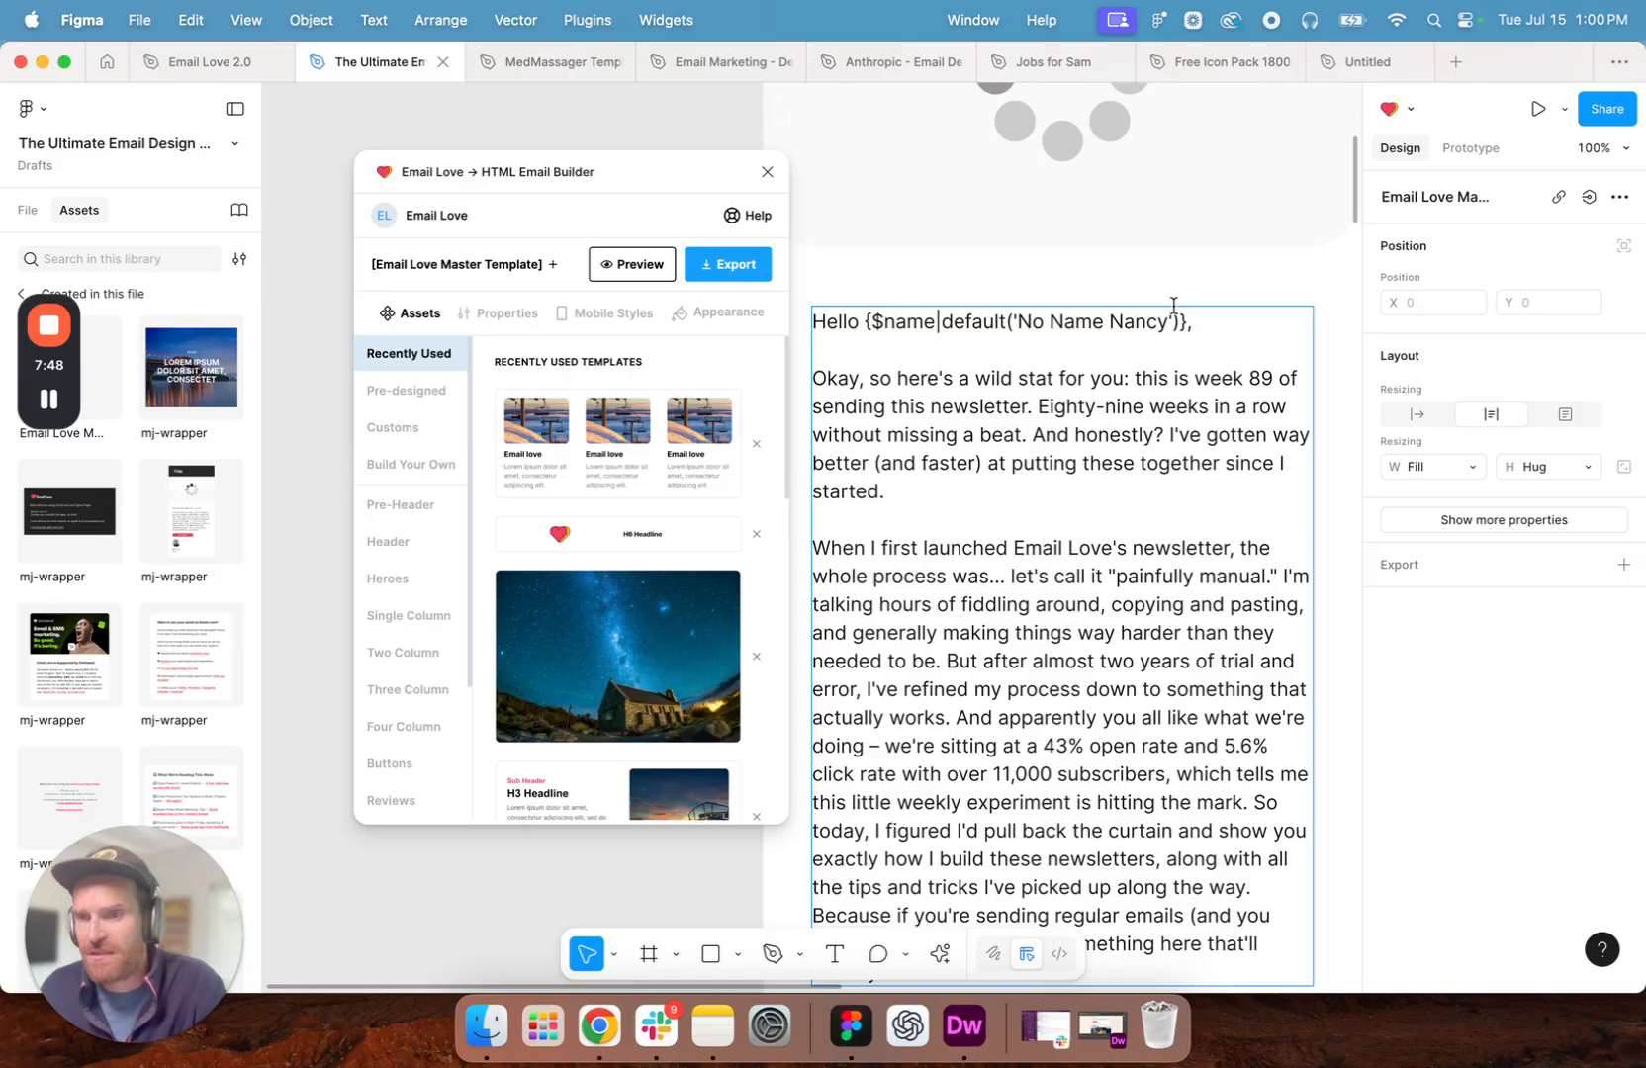
pyautogui.hscroll(-3, 1205, 288)
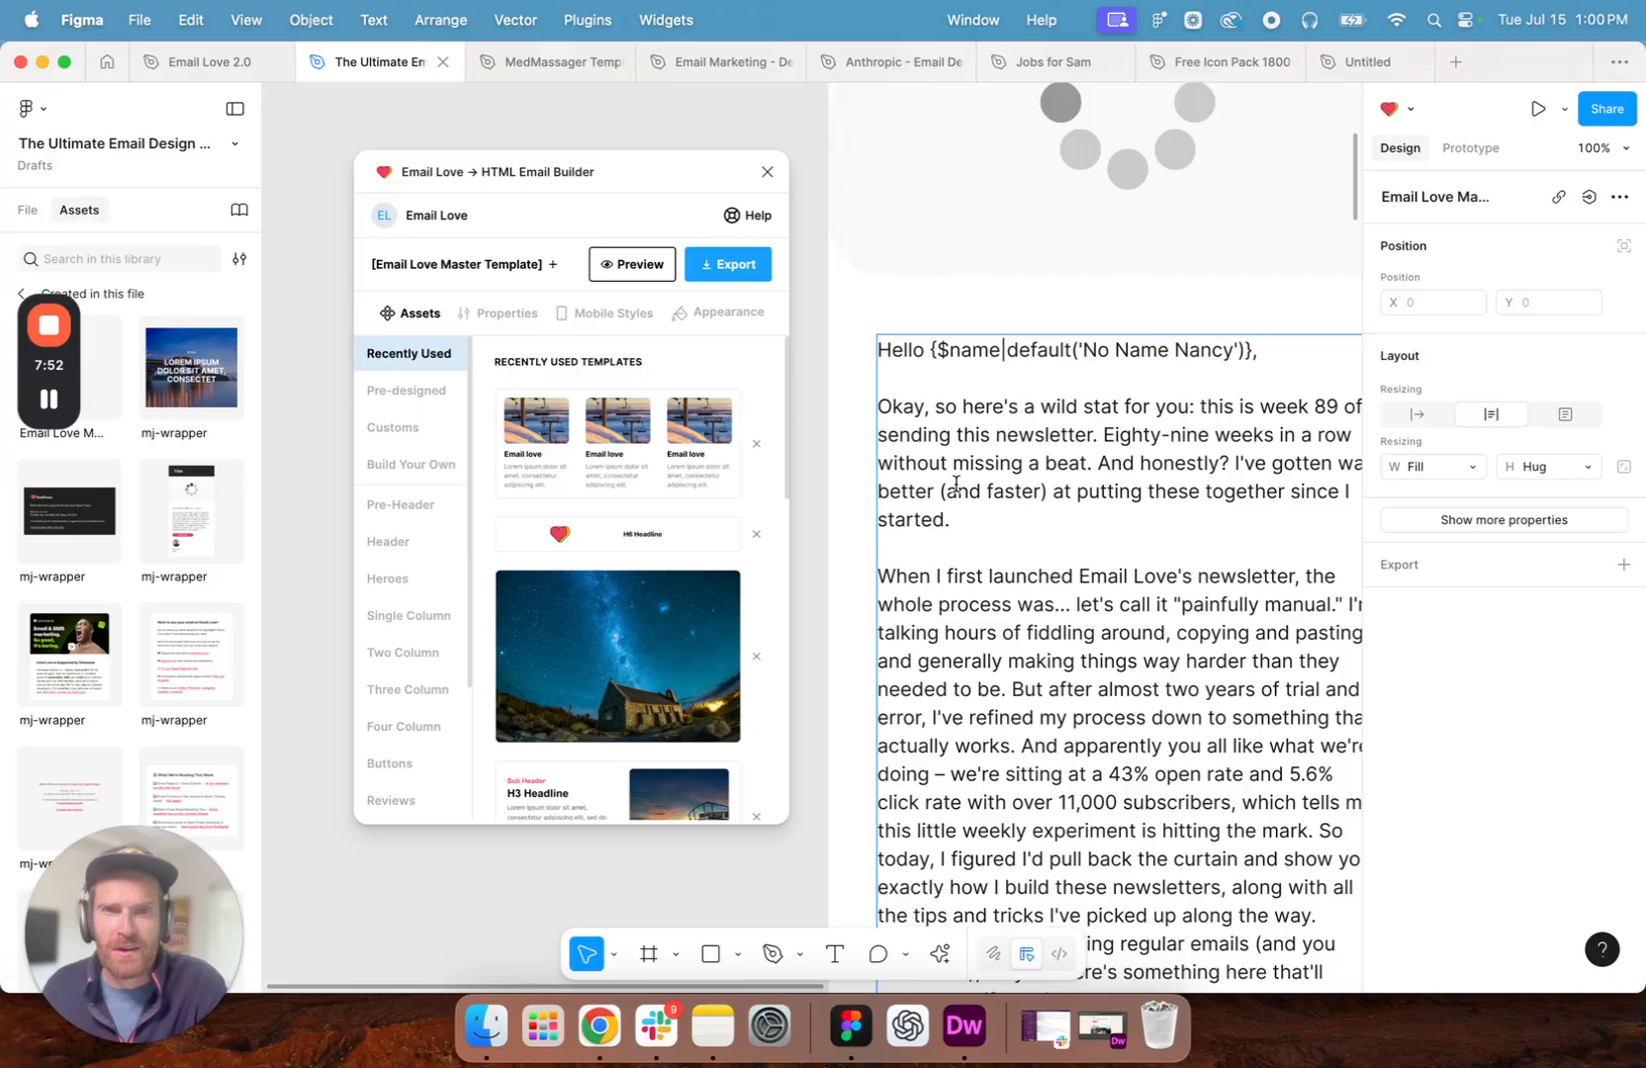
pyautogui.scroll(-5, 1030, 513)
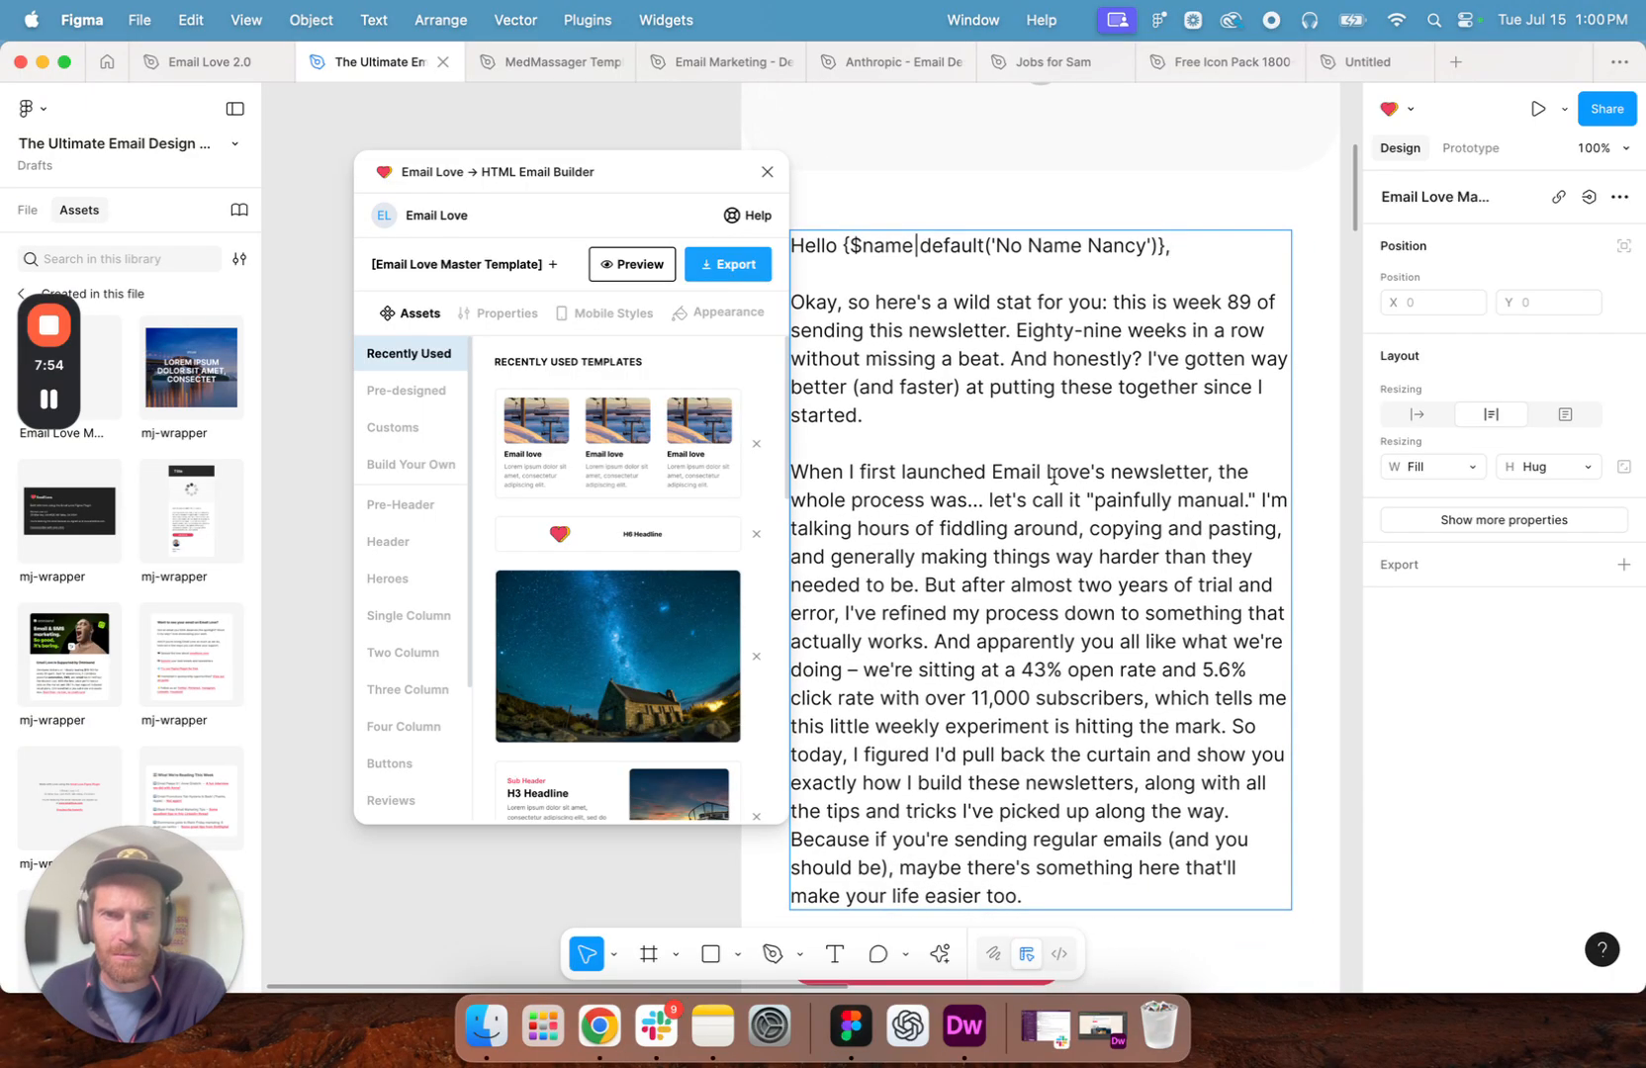
pyautogui.scroll(1, 1055, 476)
pyautogui.hscroll(-1, 1054, 476)
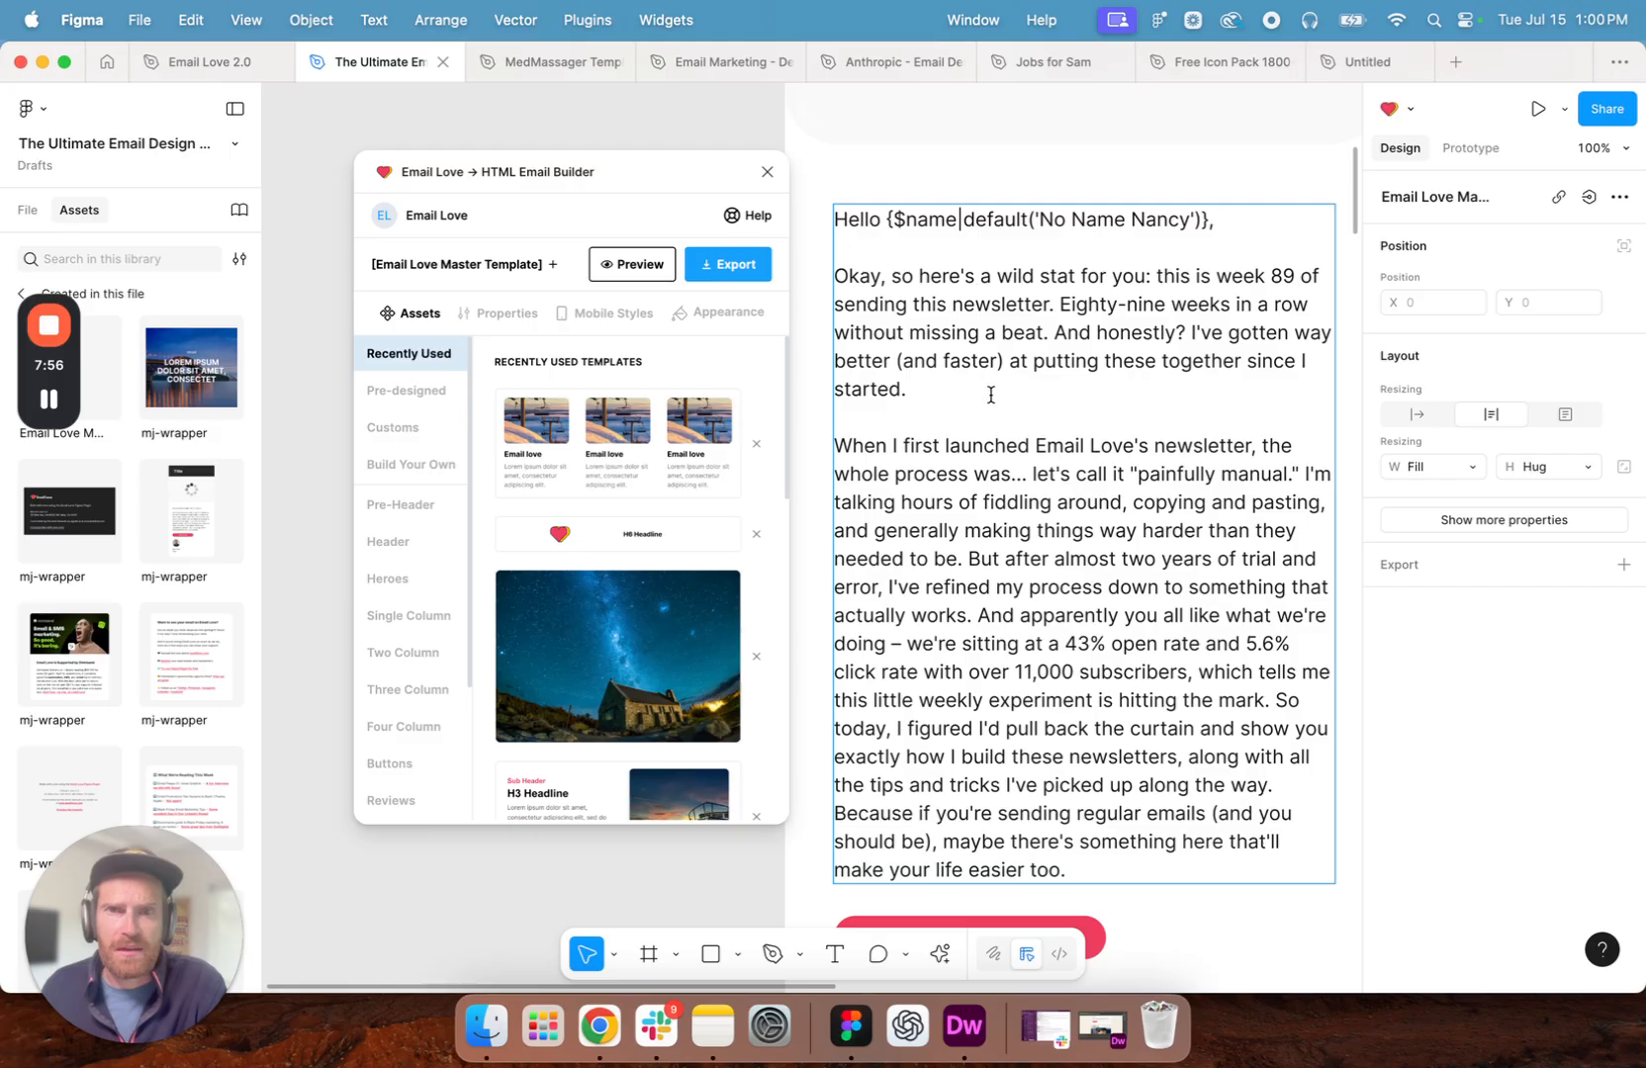
pyautogui.hscroll(-2, 990, 395)
pyautogui.scroll(3, 990, 395)
pyautogui.hscroll(2, 990, 395)
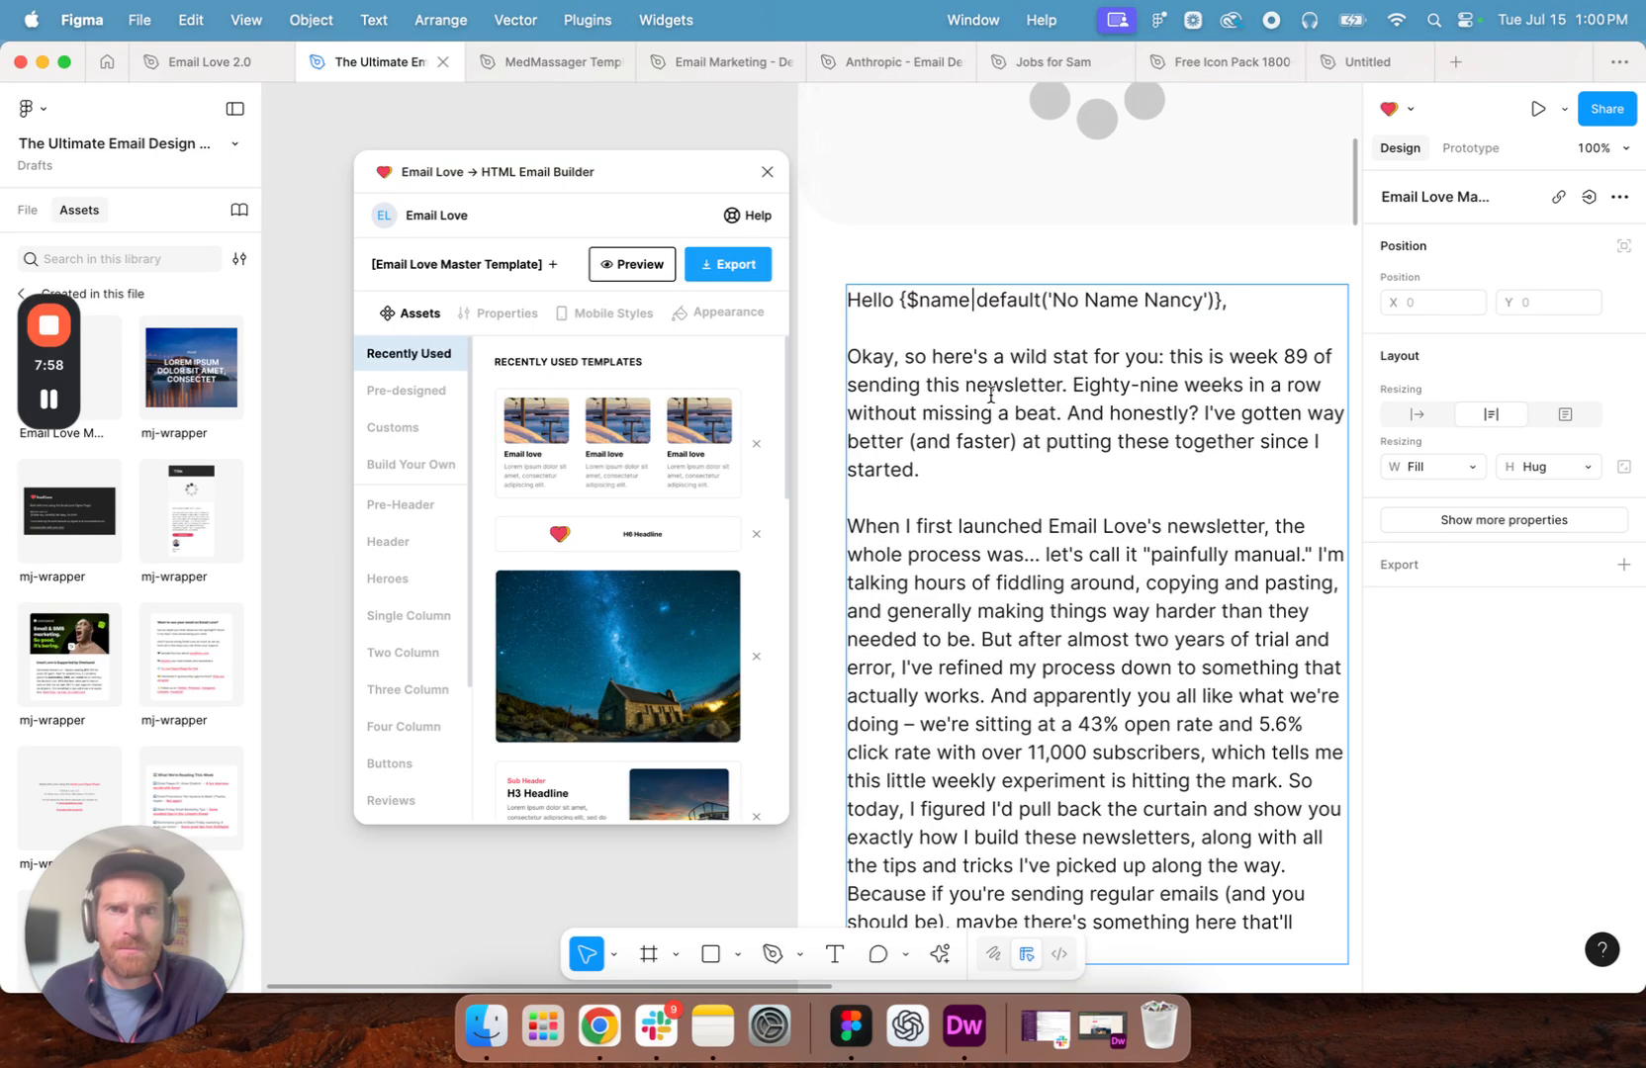
pyautogui.scroll(10, 991, 395)
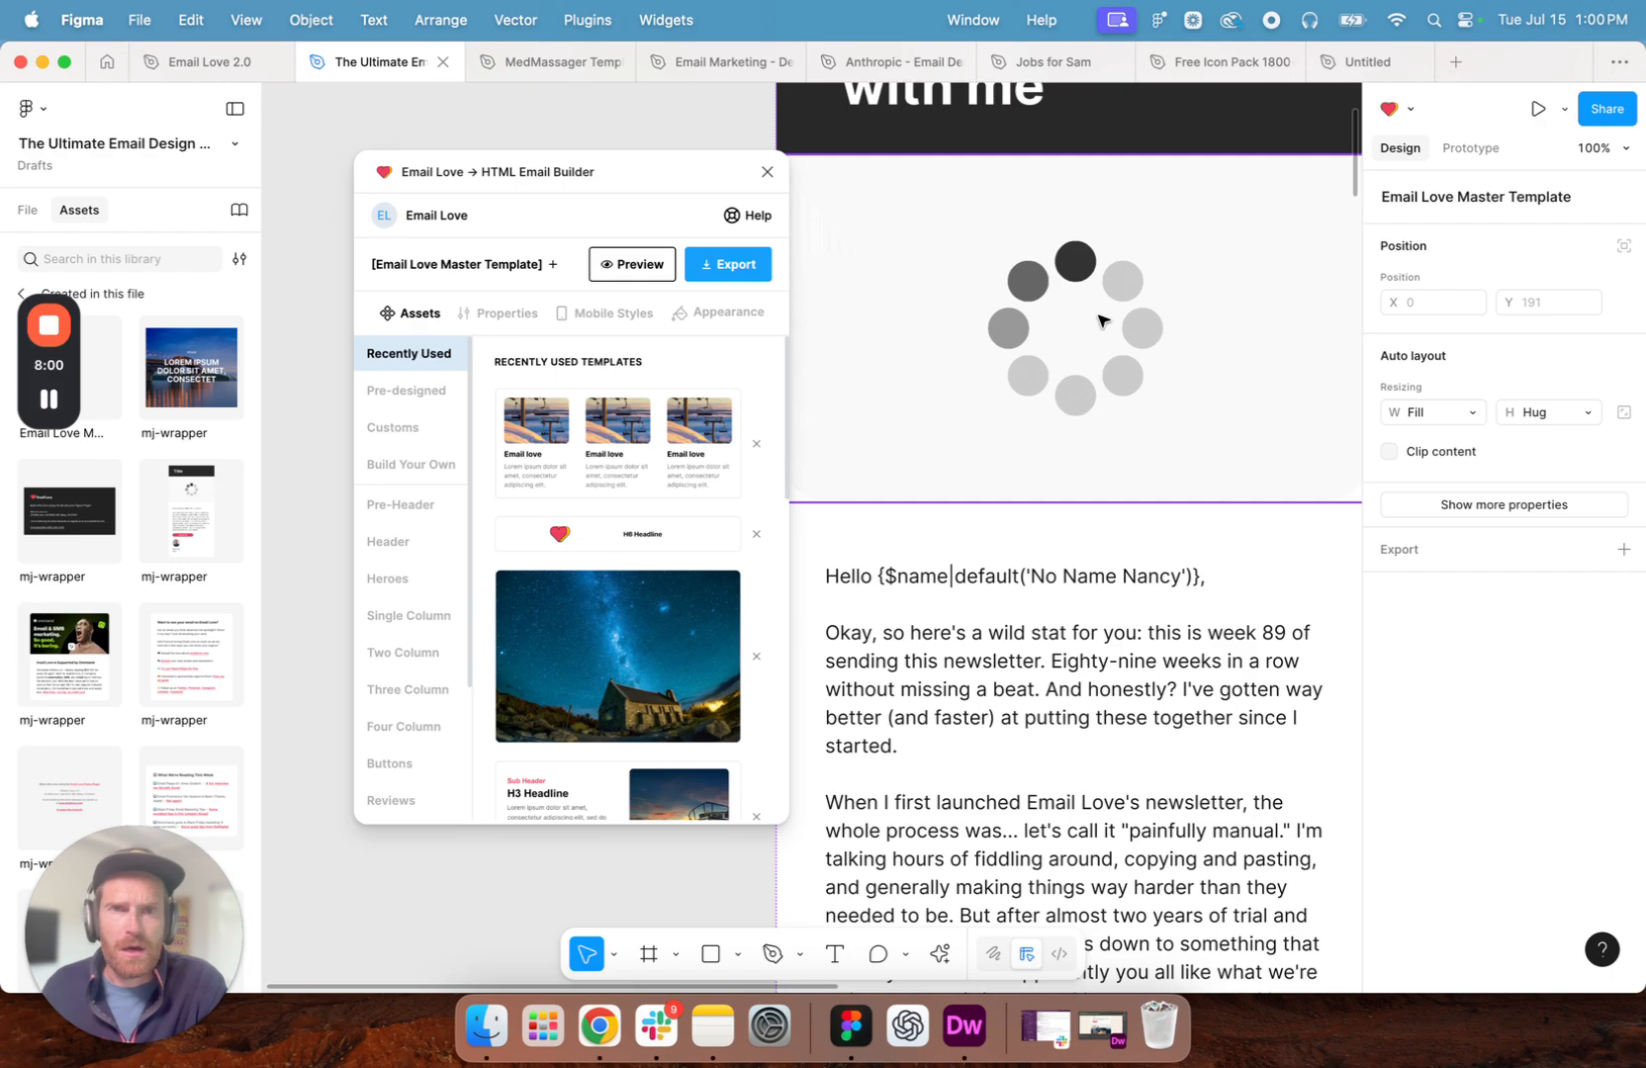
# - Change the label of the pink call-to-action button below the intro to "Build an emai with me"
pyautogui.scroll(3, 1098, 327)
pyautogui.hscroll(-1, 1098, 327)
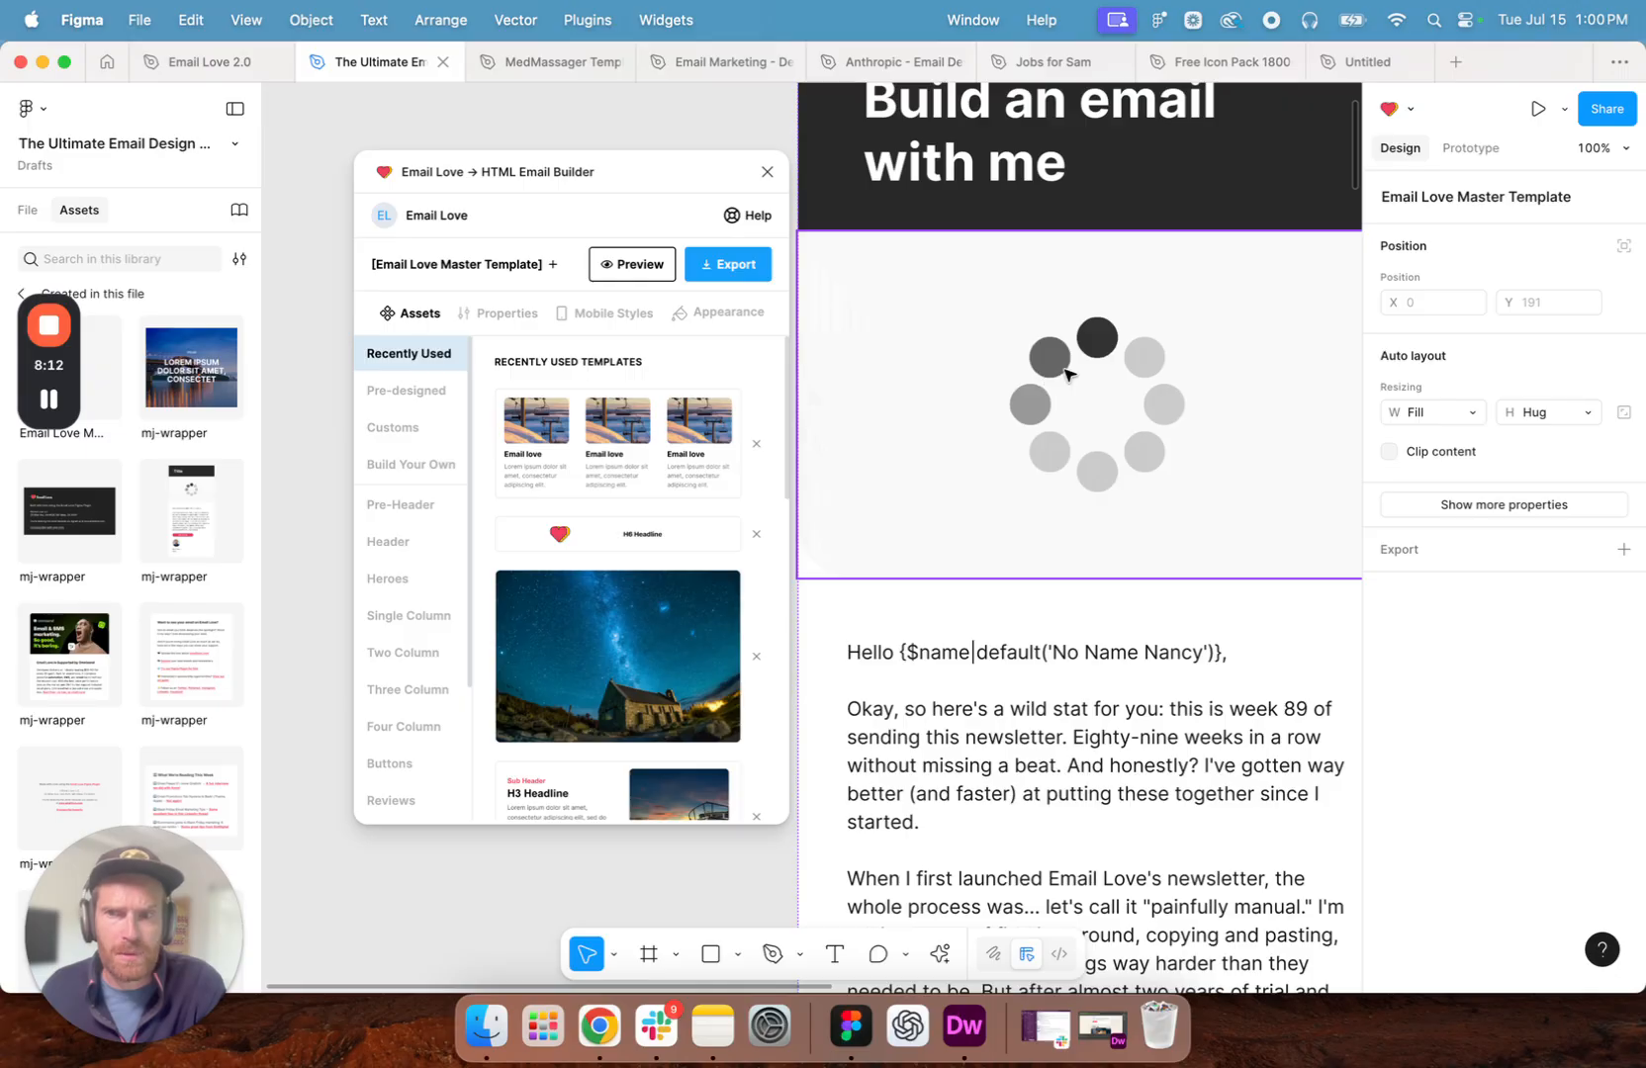
pyautogui.scroll(3, 1093, 395)
pyautogui.scroll(-5, 1093, 396)
pyautogui.scroll(-5, 1093, 396)
pyautogui.scroll(1, 1098, 481)
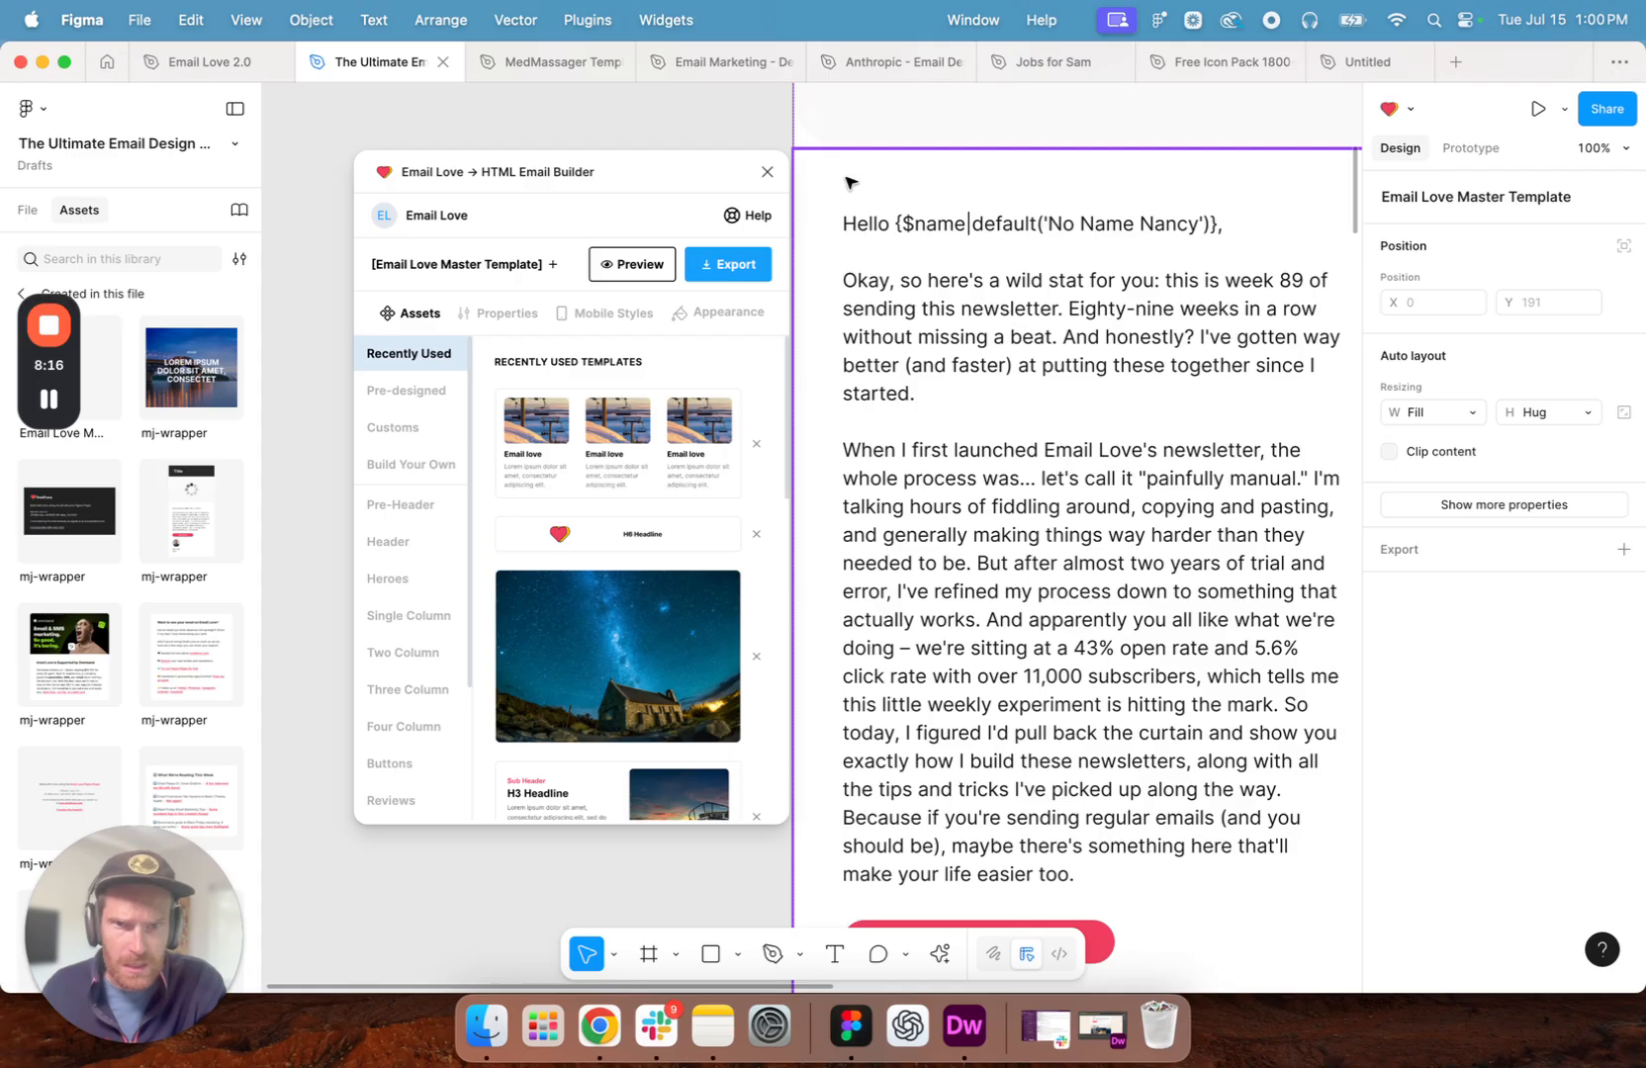
pyautogui.scroll(-5, 990, 696)
pyautogui.click(985, 702)
pyautogui.doubleClick(984, 696)
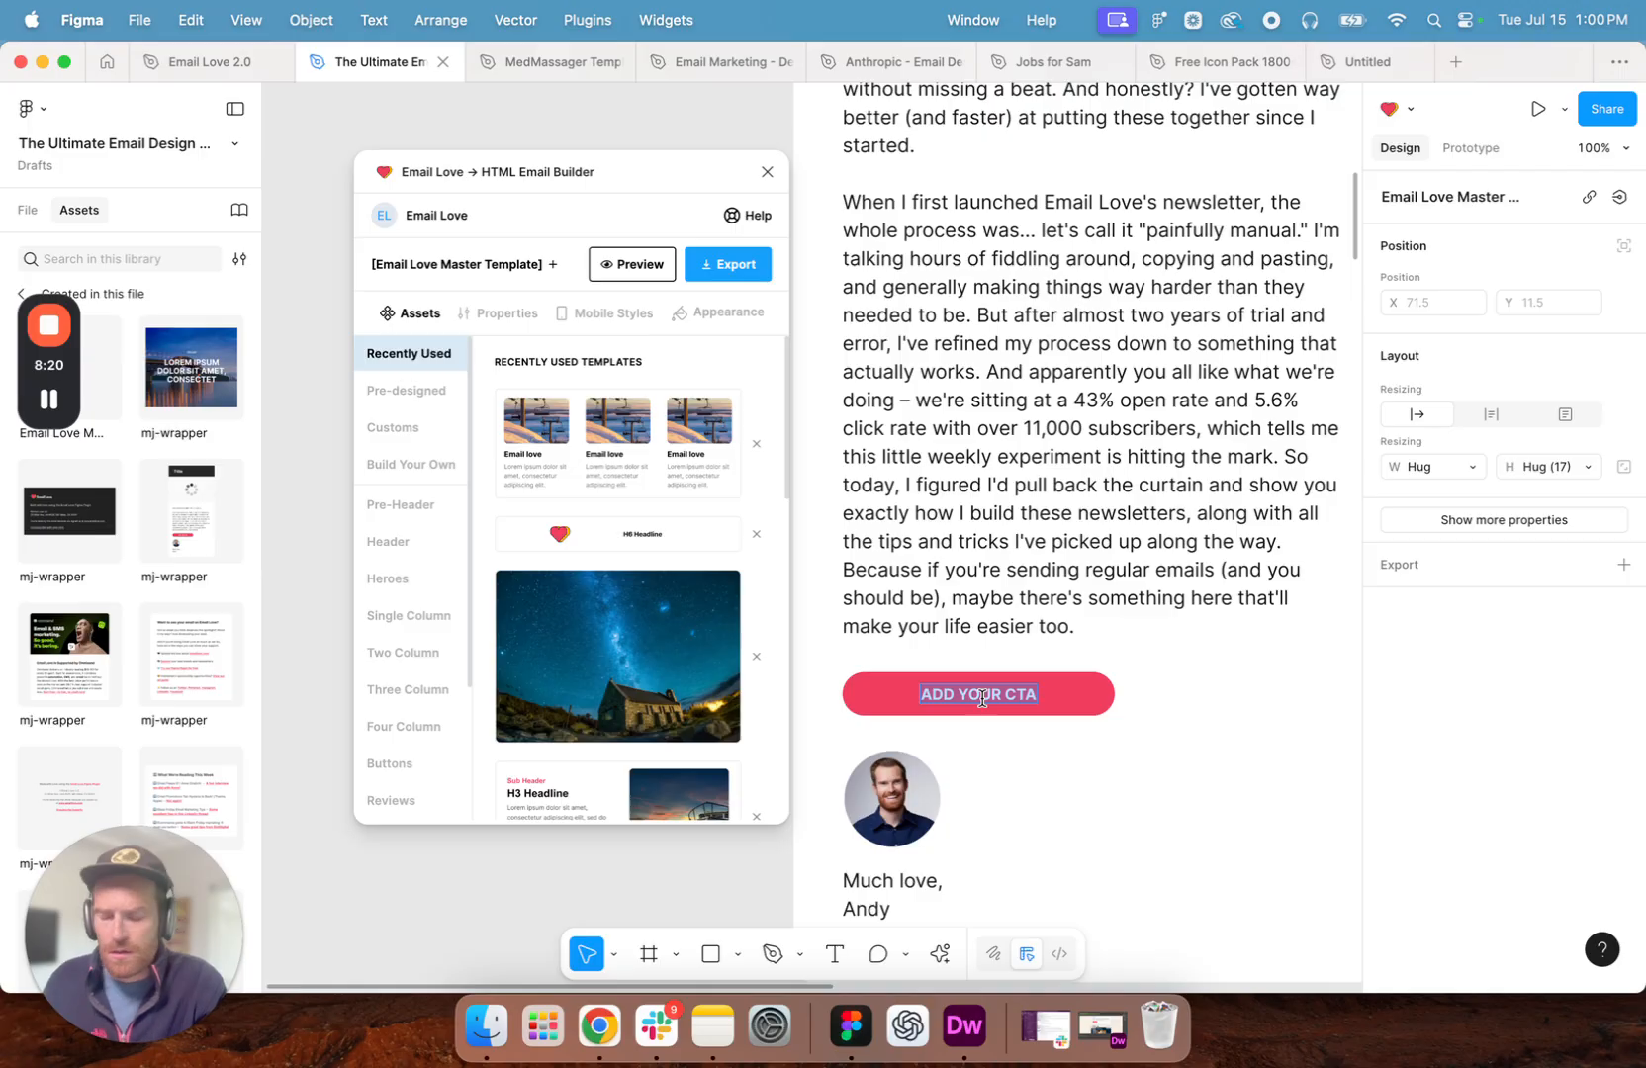
pyautogui.write('Buk')
pyautogui.press('BackSpace')
pyautogui.press('BackSpace')
pyautogui.write('uild')
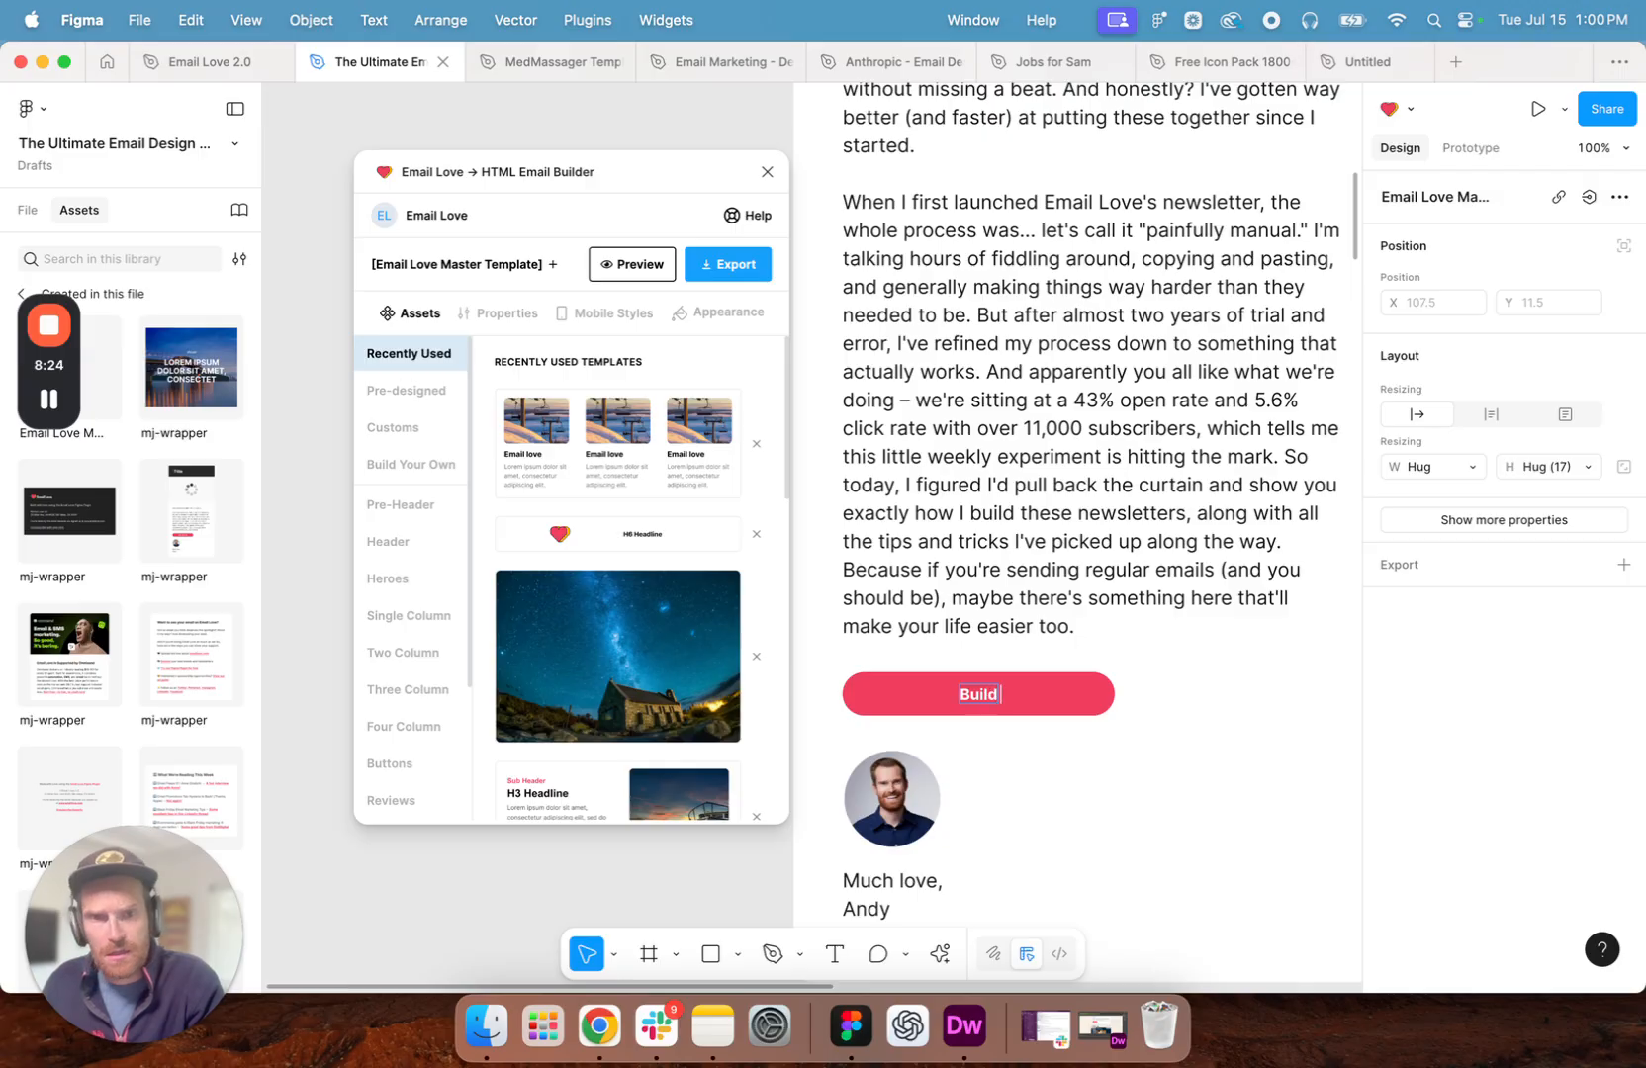
pyautogui.write(' an email with me')
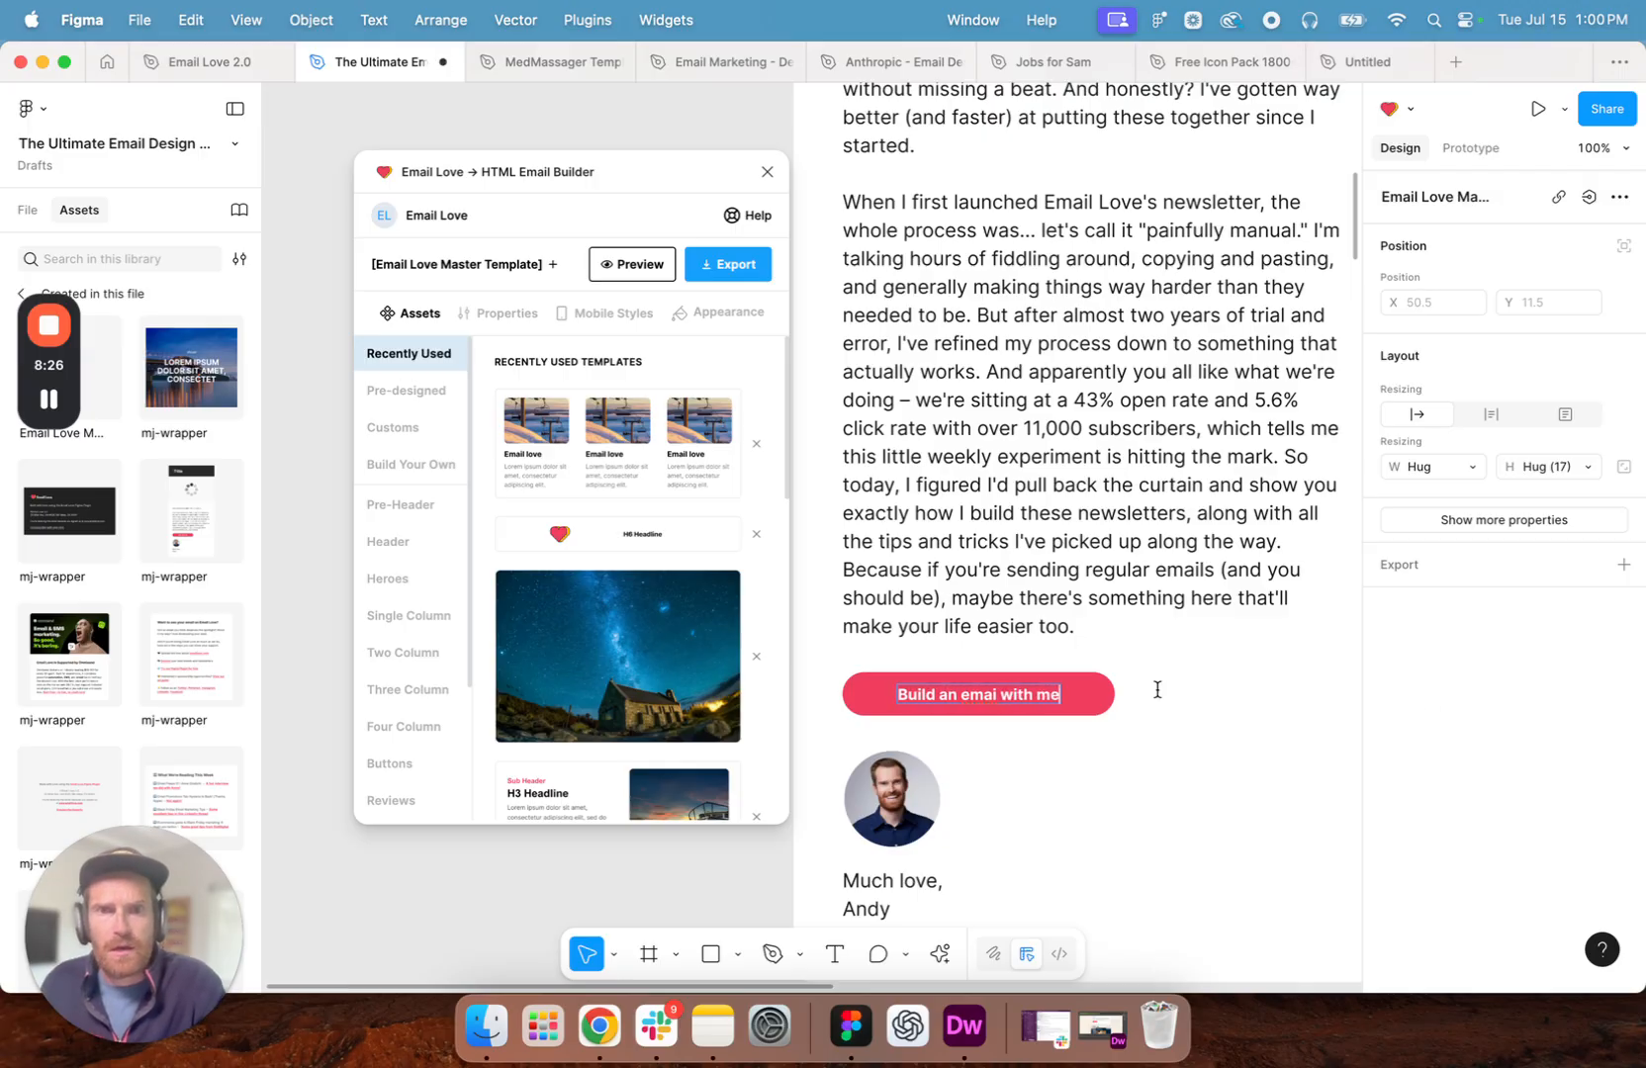
pyautogui.press('Escape')
pyautogui.press('Escape')
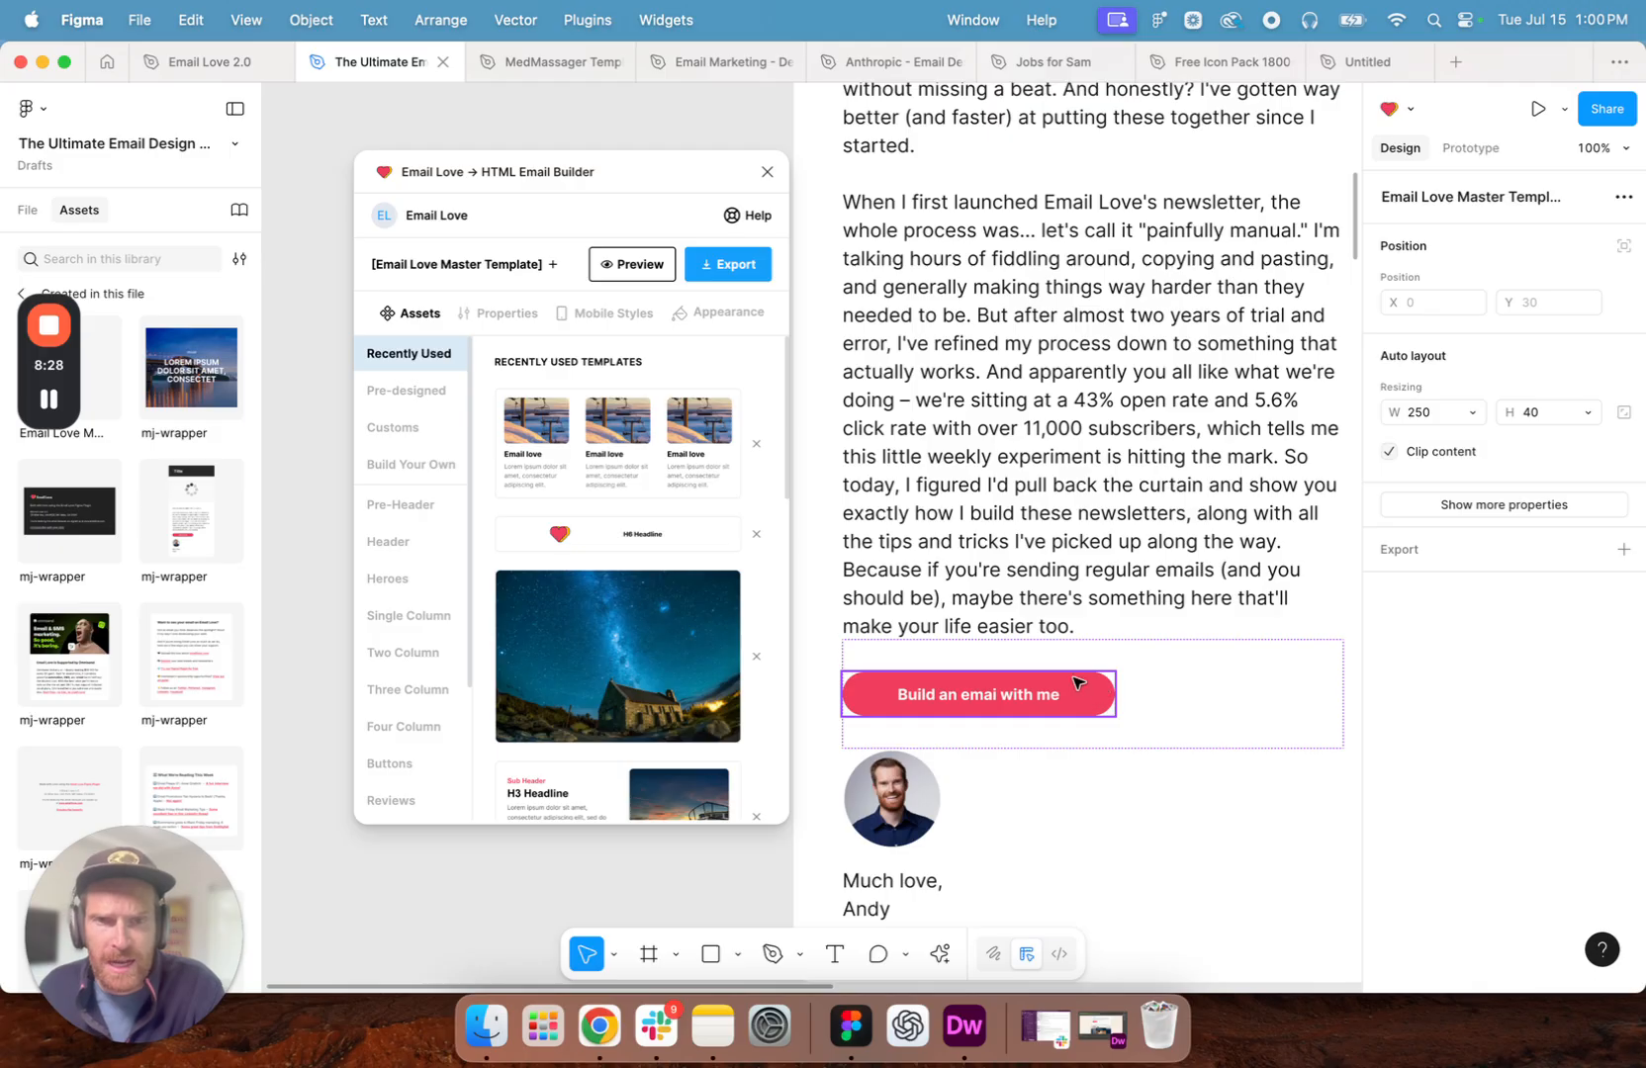
# - View the call-to-action button's properties in the plugin, pointing out the Button Url field, and return to the intro text
pyautogui.click(504, 314)
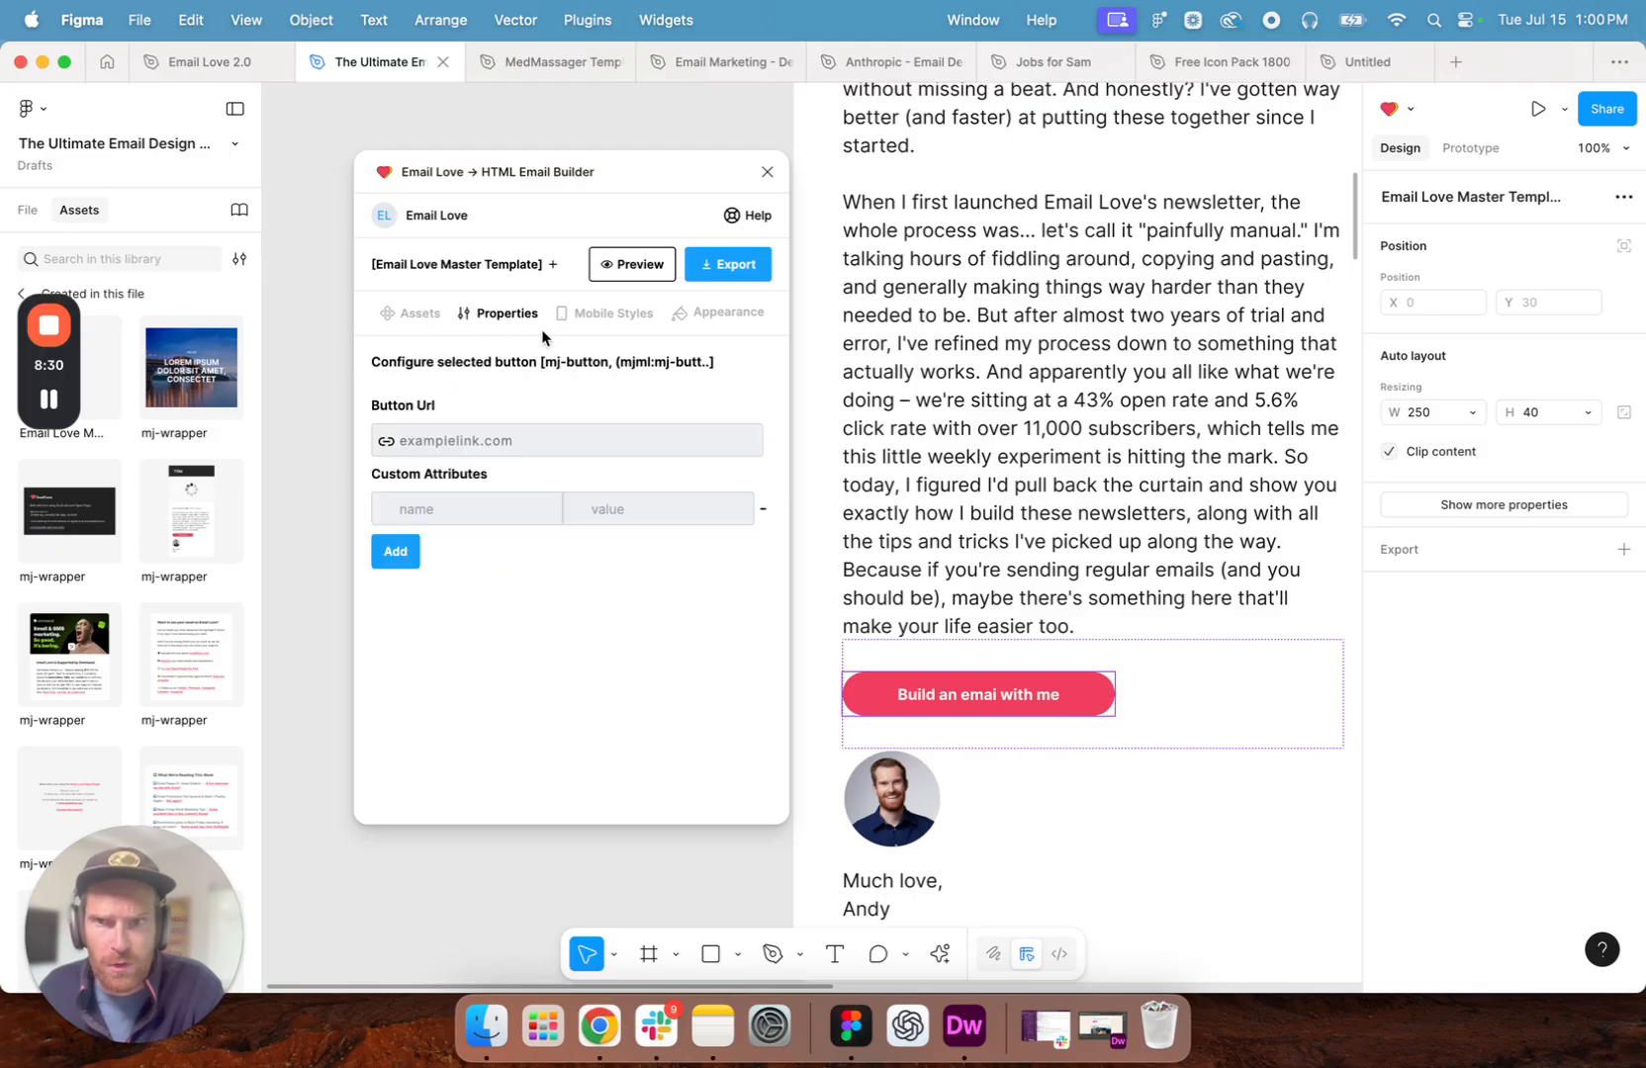
pyautogui.click(472, 440)
pyautogui.moveTo(380, 407); pyautogui.dragTo(430, 411)
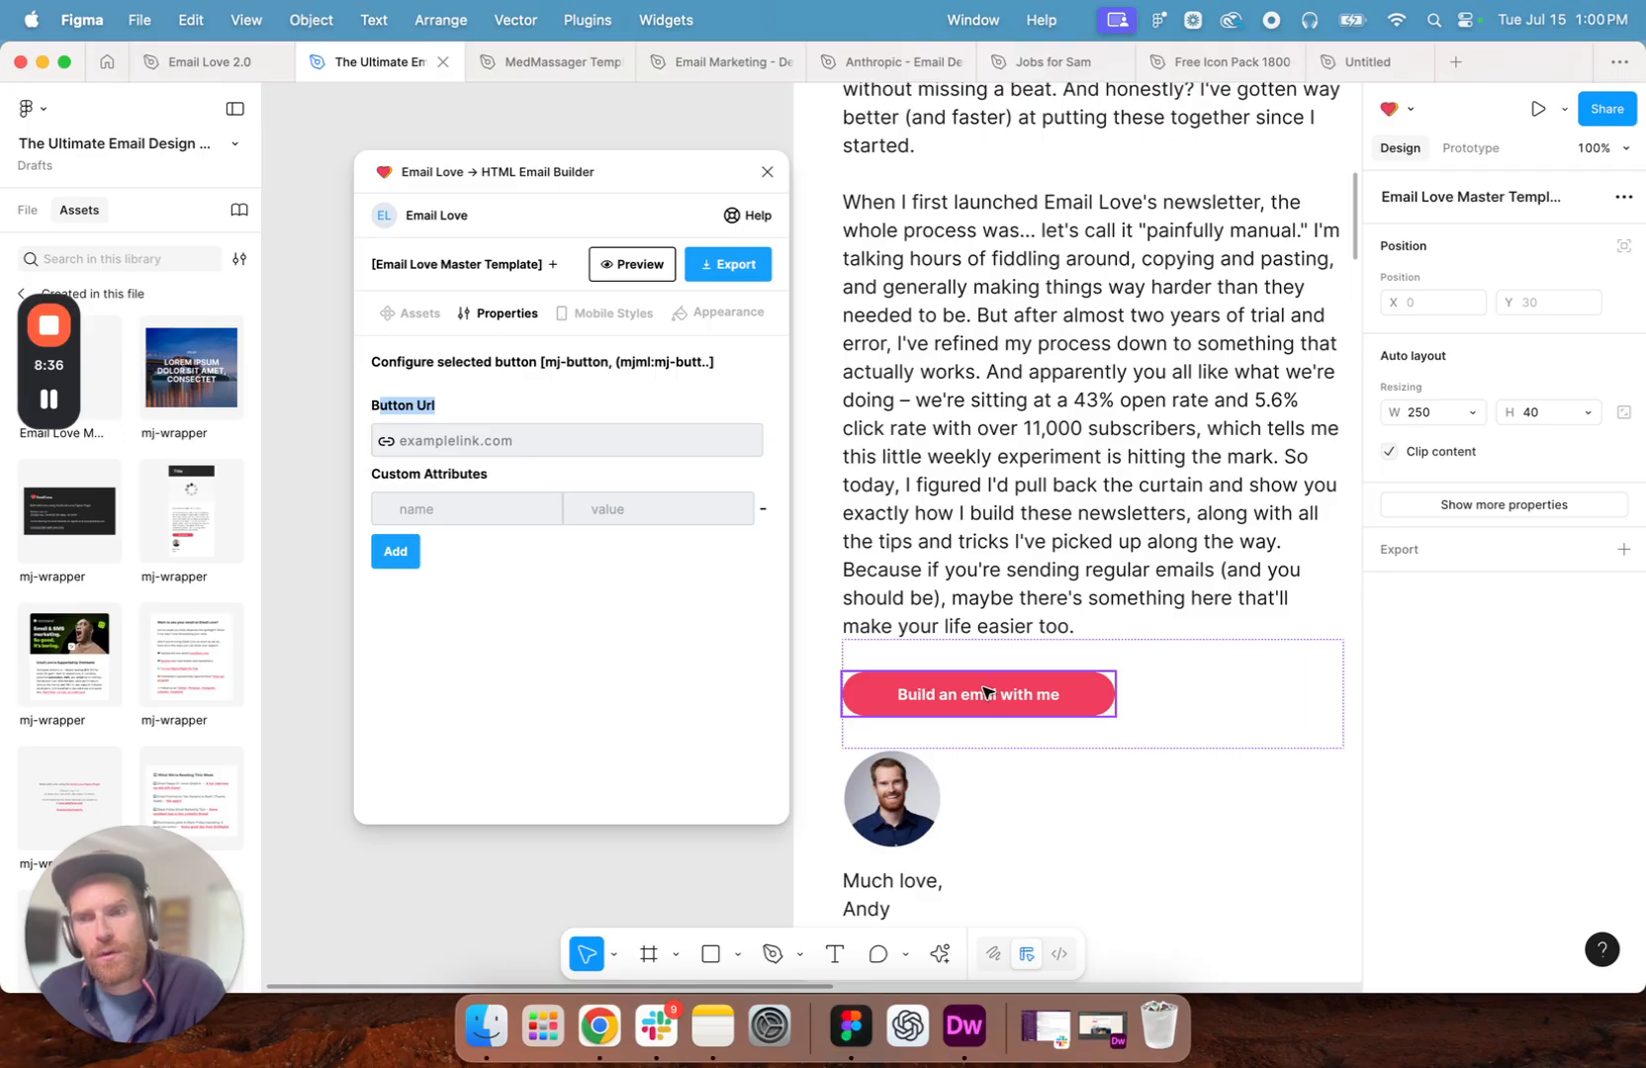
pyautogui.click(1139, 570)
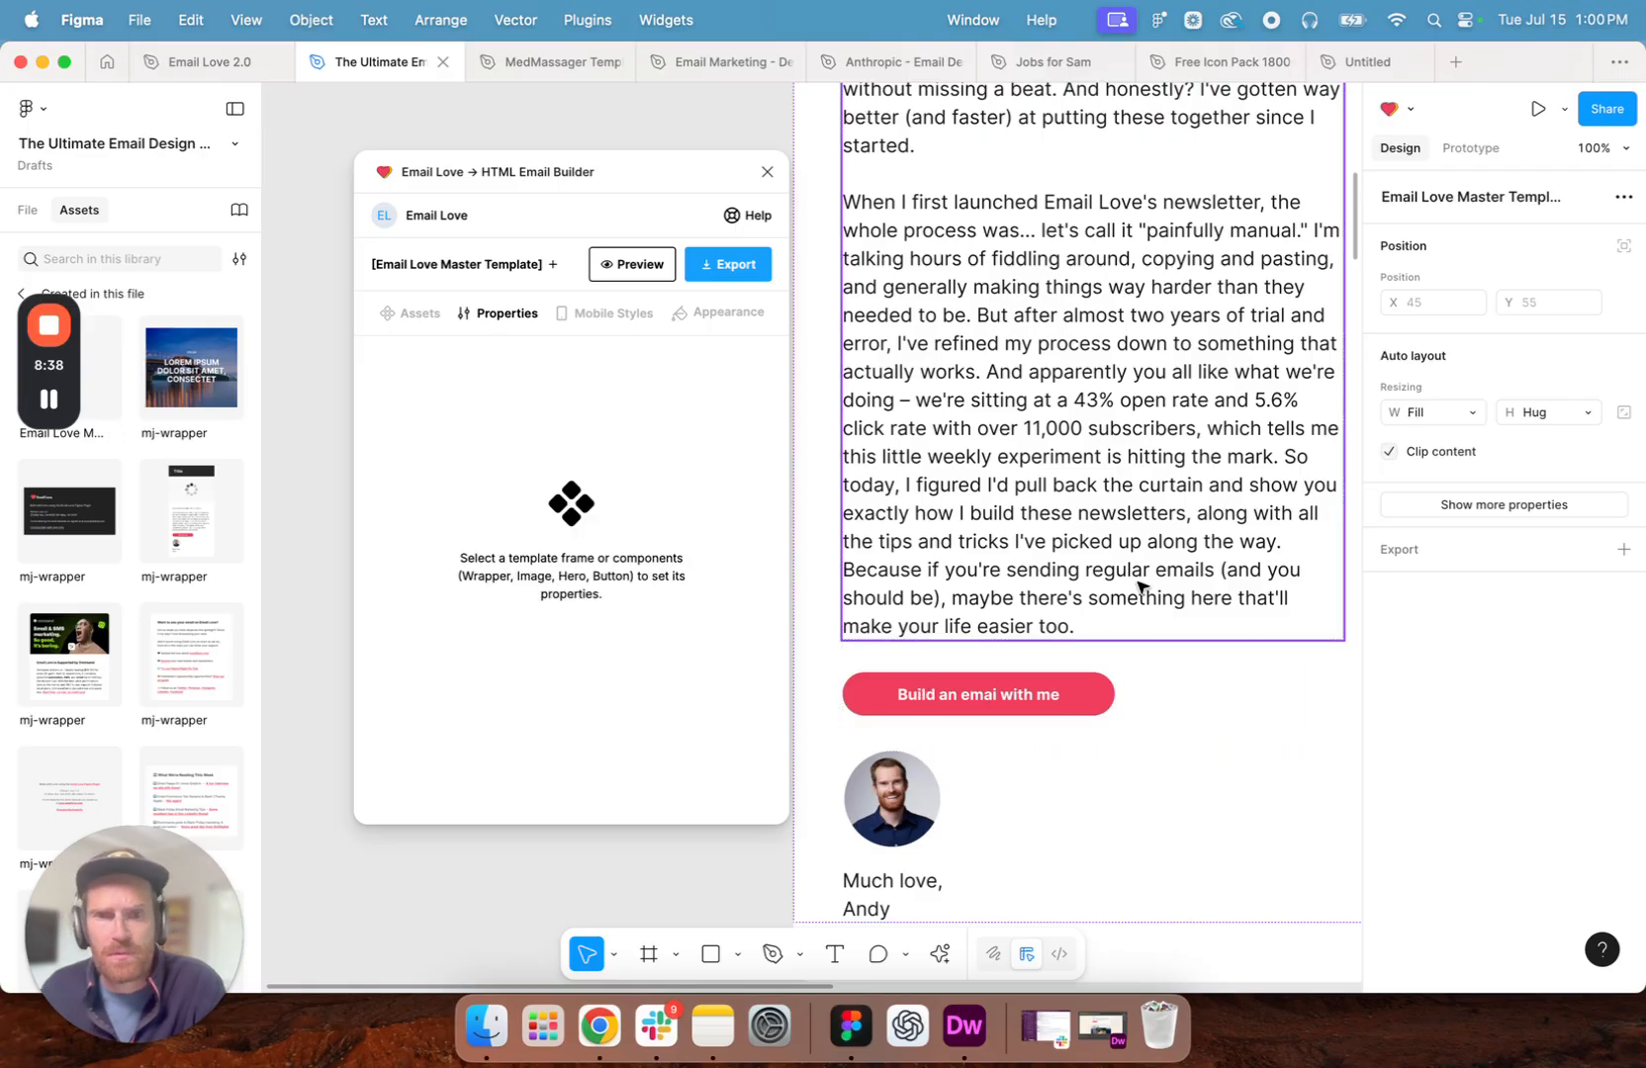
# - Move the plugin window clear of the email and review the Omnisend sponsor section
pyautogui.scroll(-10, 1139, 578)
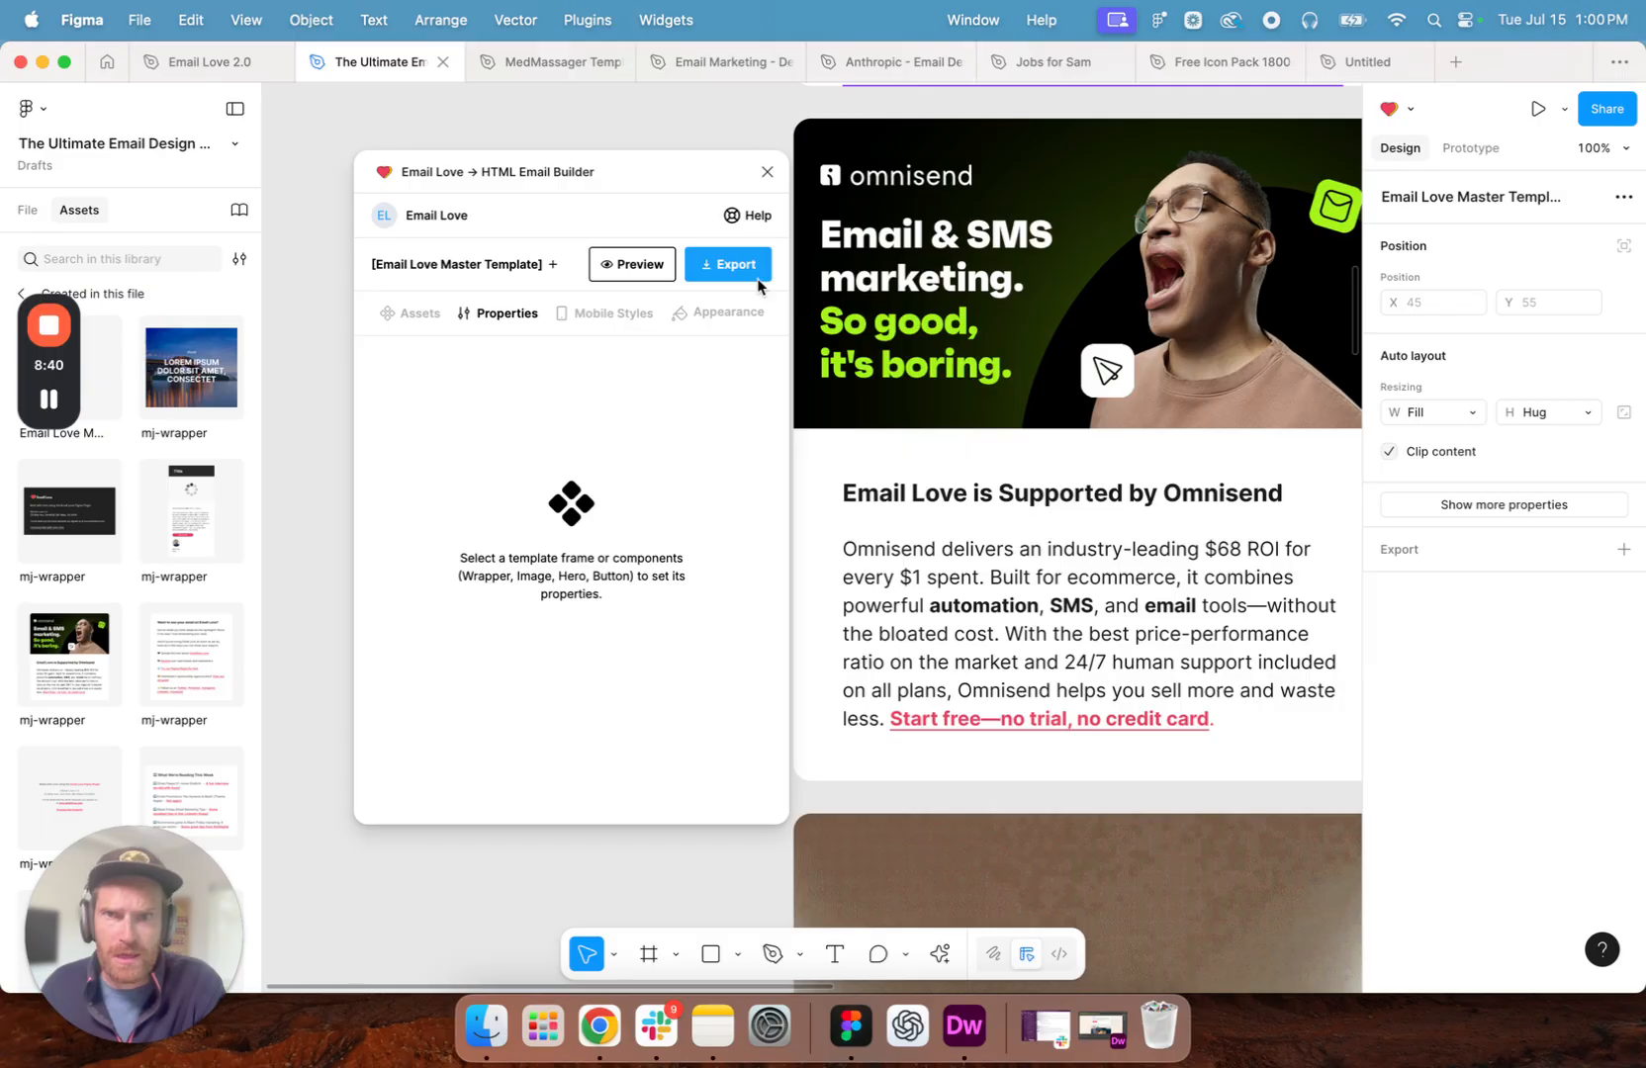
pyautogui.moveTo(697, 167); pyautogui.dragTo(637, 157)
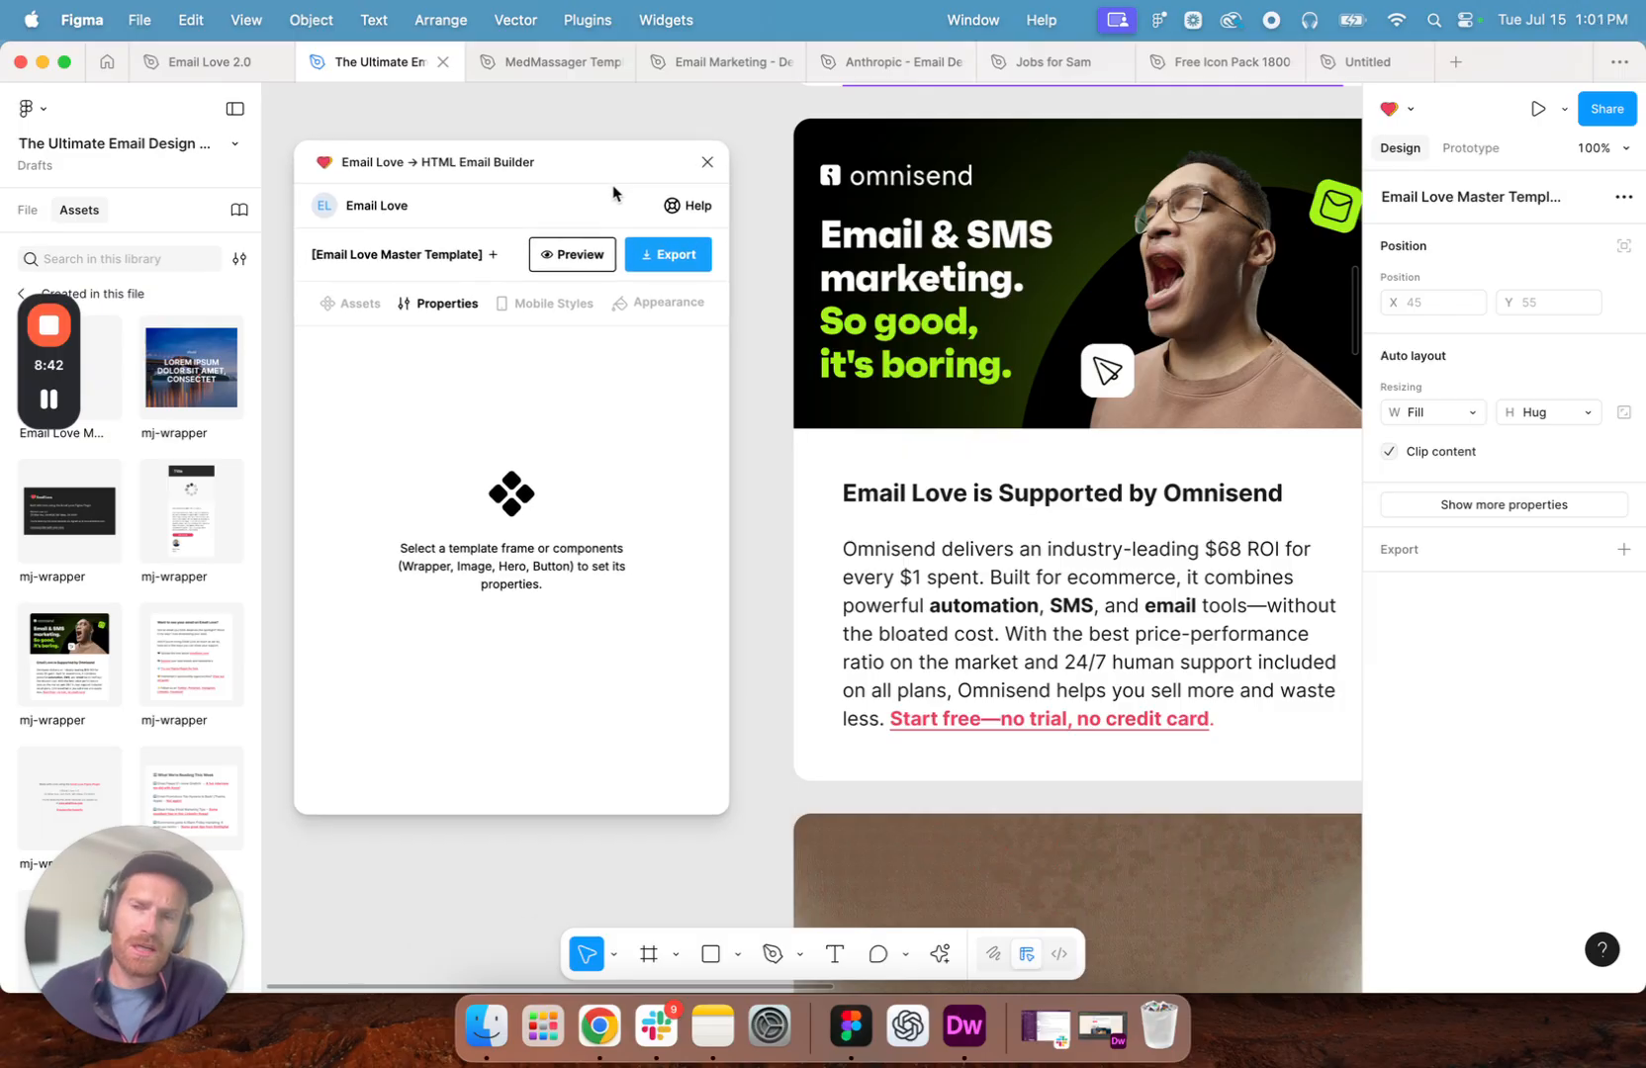
pyautogui.scroll(2, 980, 187)
pyautogui.hscroll(2, 979, 188)
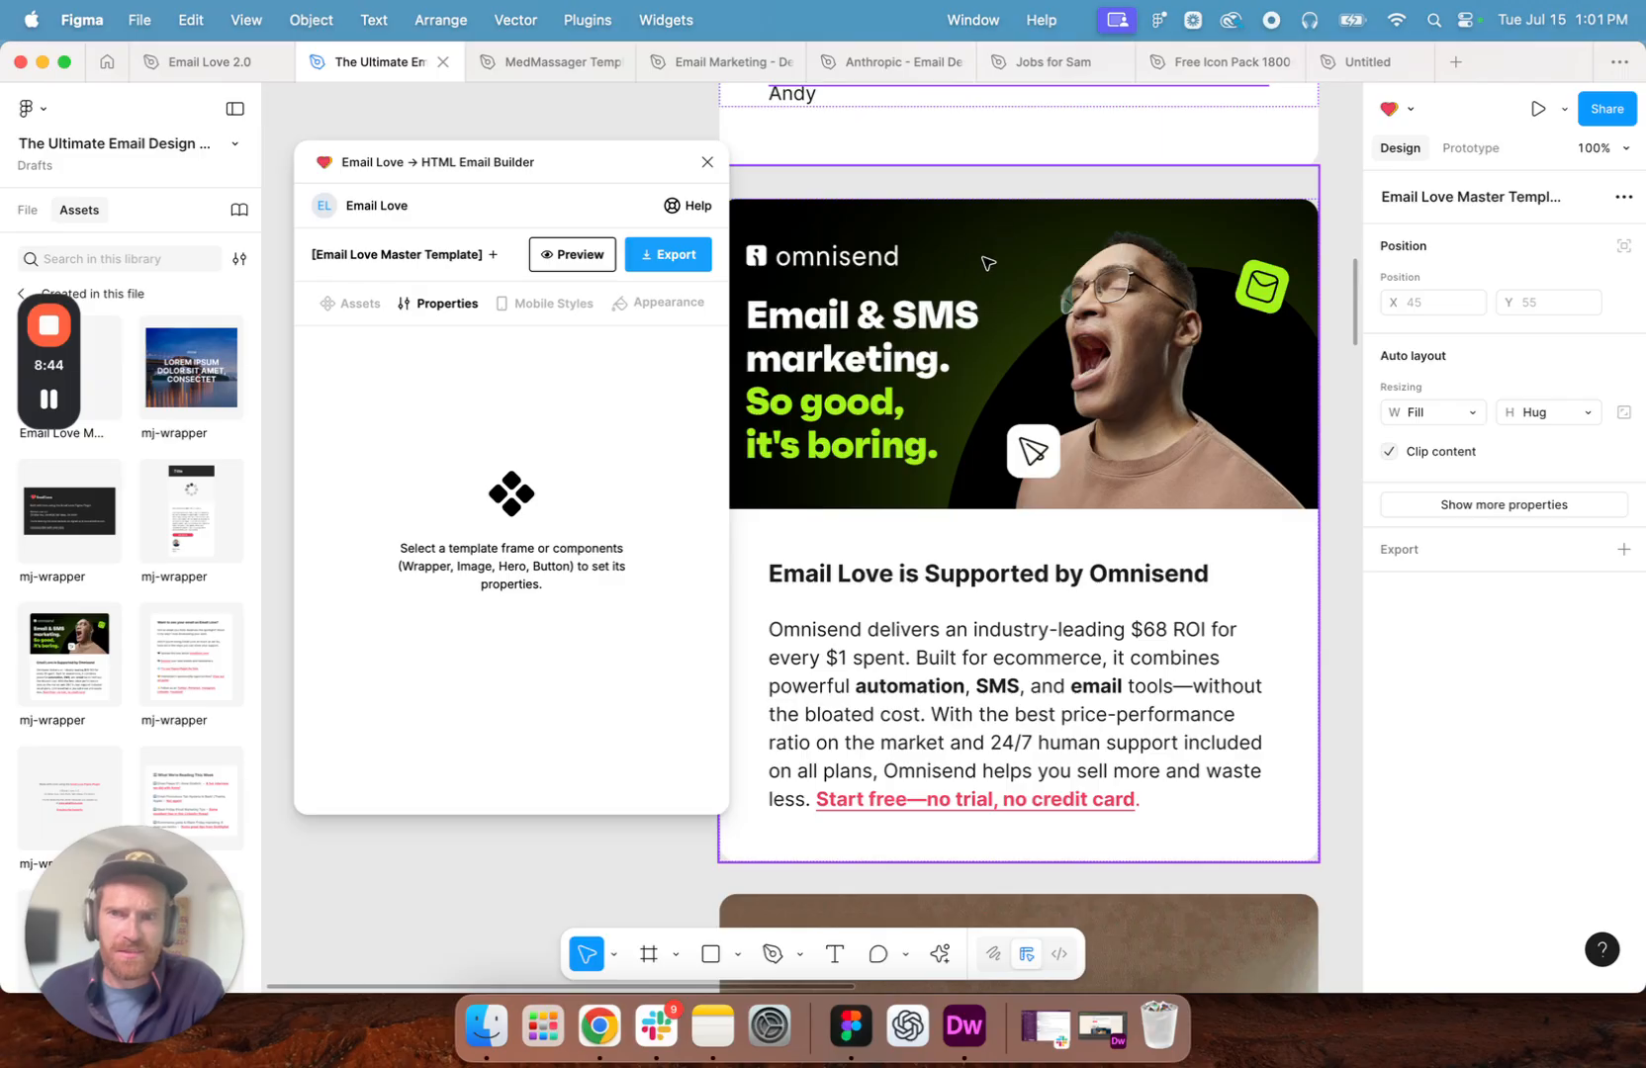
pyautogui.scroll(1, 987, 263)
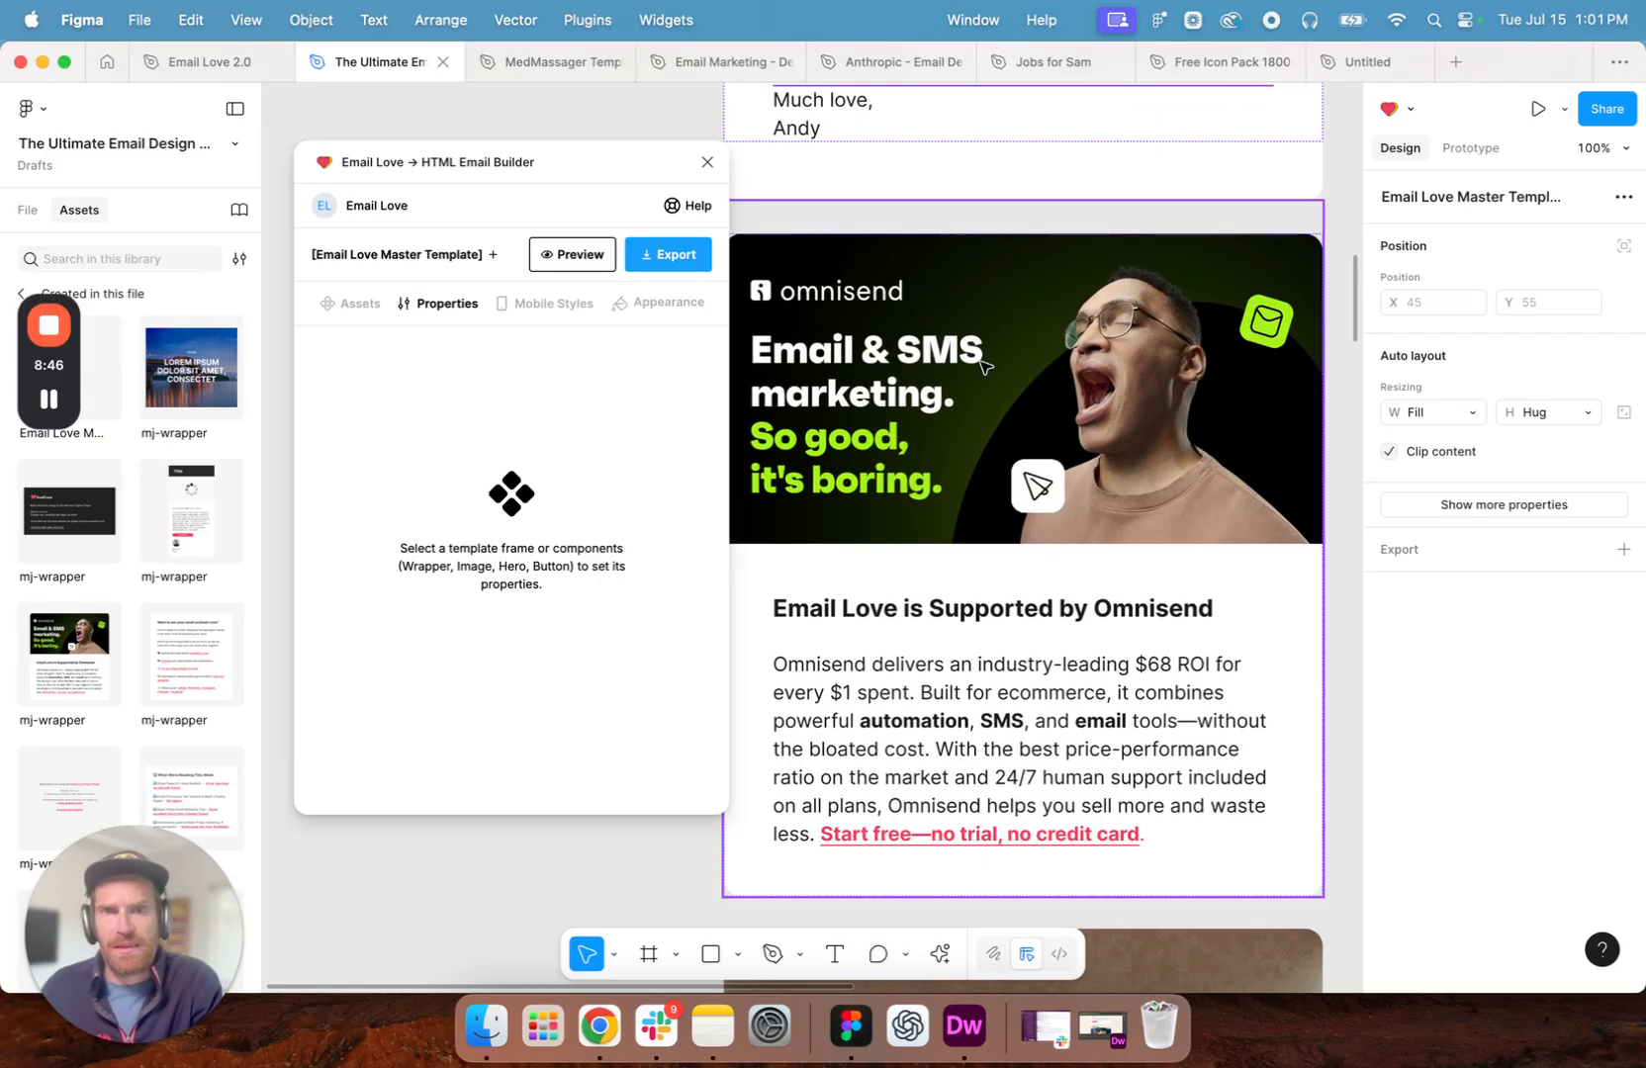
pyautogui.hscroll(-1, 1011, 381)
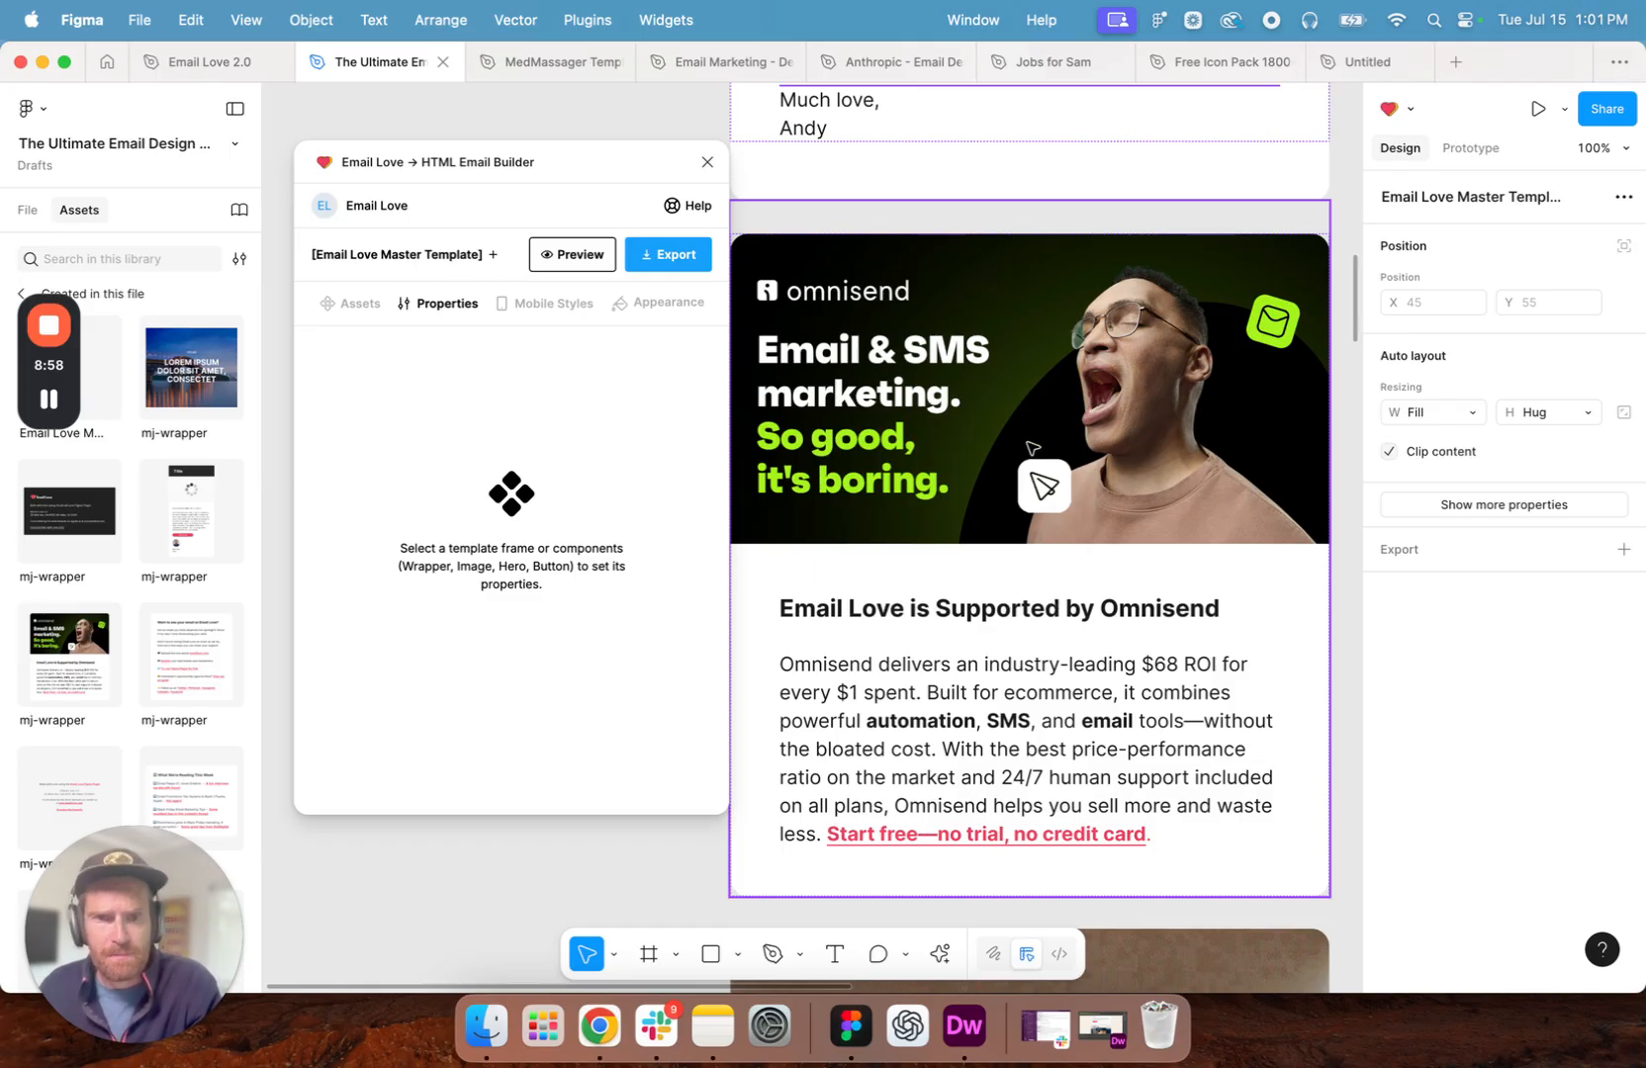
# - Select the animated GIF section about Belkin below the Omnisend sponsor block
pyautogui.scroll(-8, 1024, 455)
pyautogui.click(1052, 275)
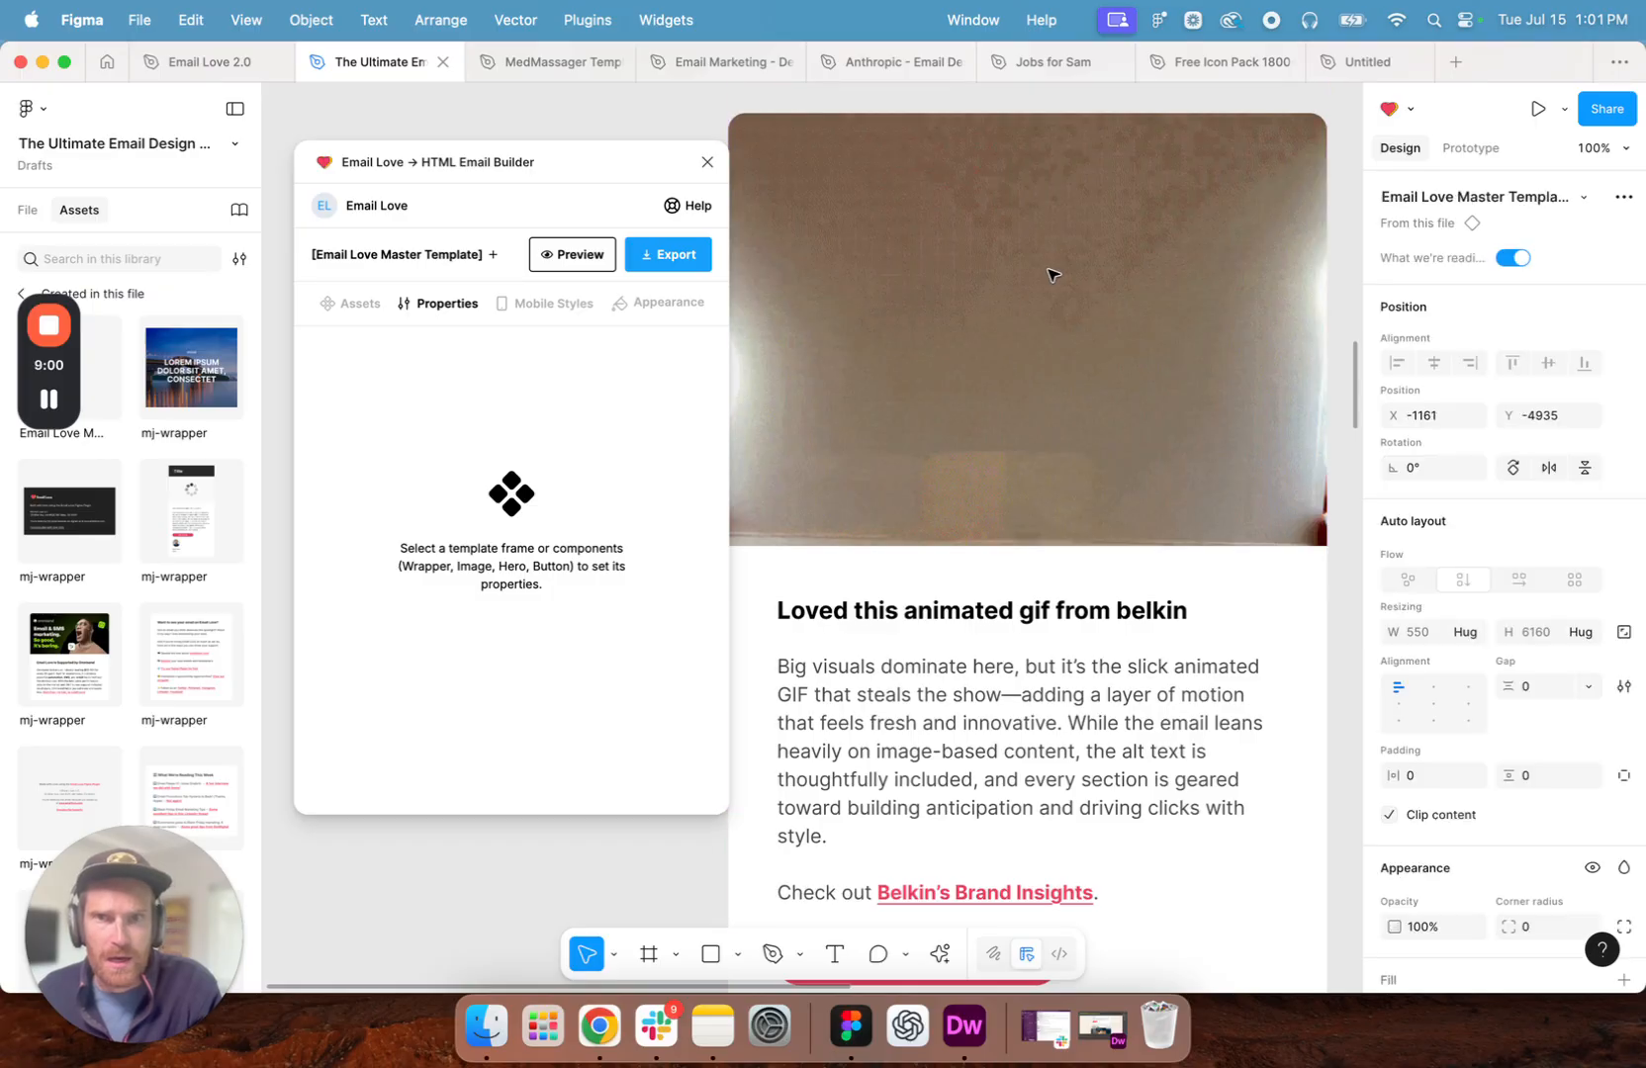
pyautogui.hscroll(-1, 1052, 275)
pyautogui.doubleClick(1052, 275)
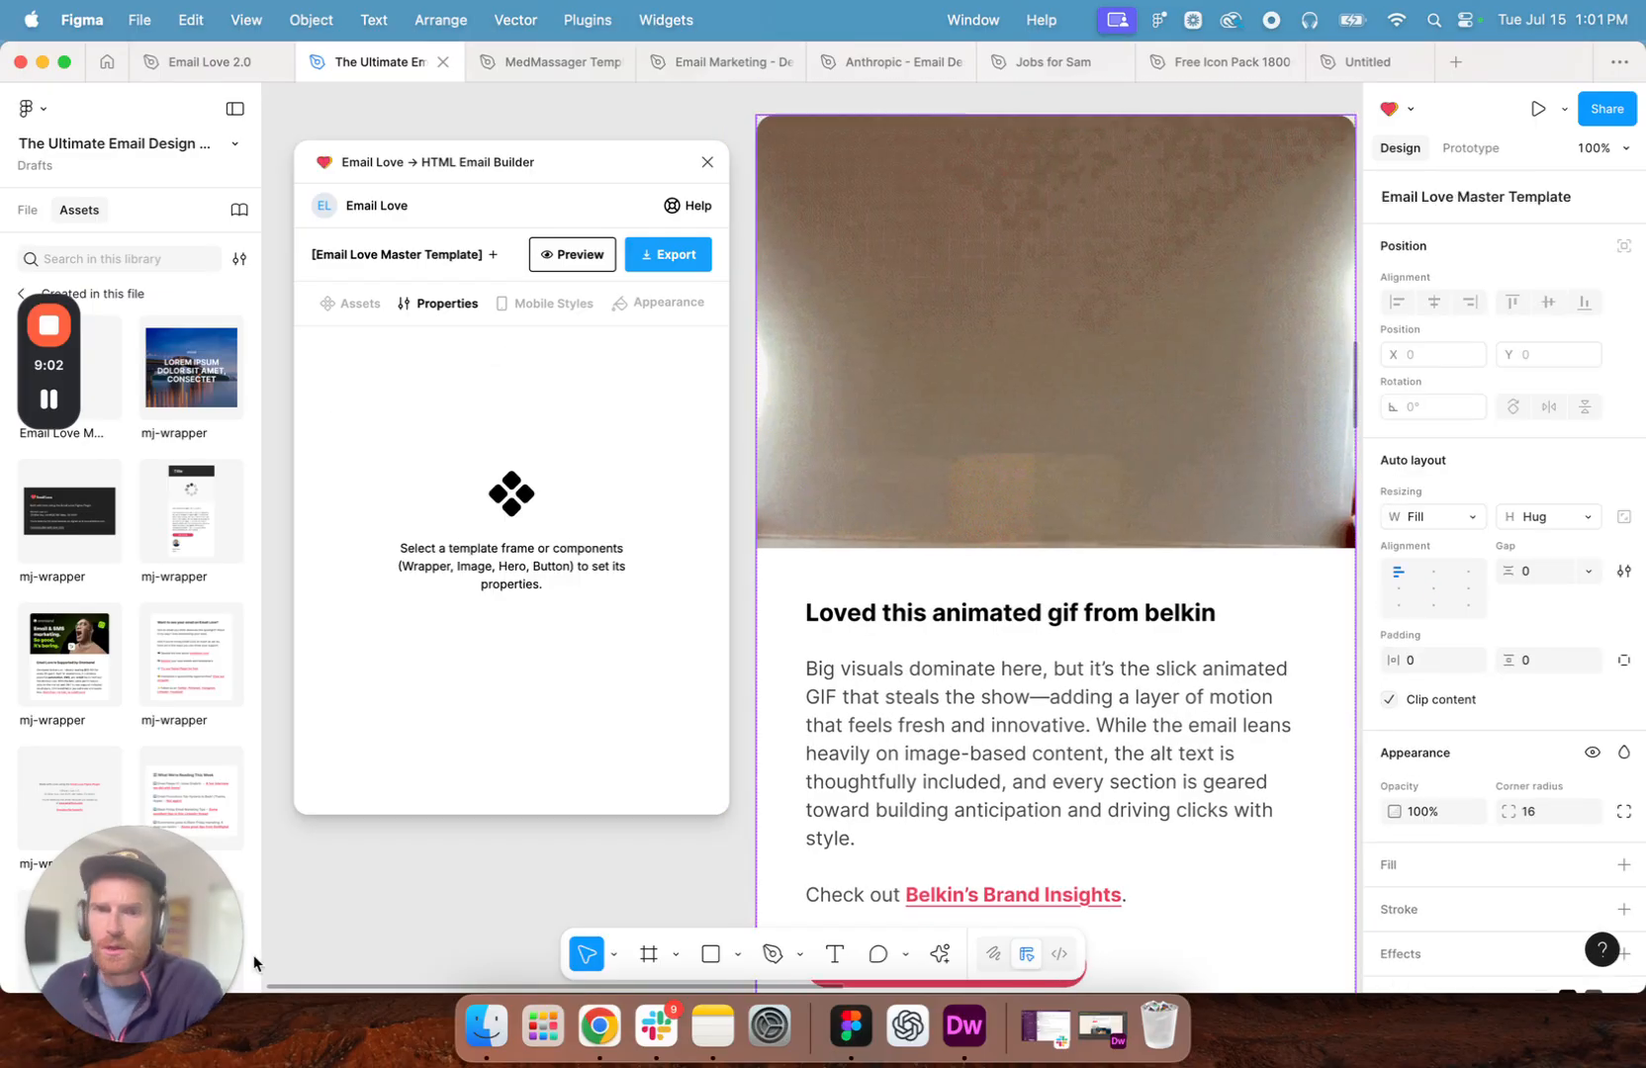
# - Switch to Chrome and browse the Animated GIFs trend collection on the Email Love site for emails to feature
pyautogui.click(599, 1029)
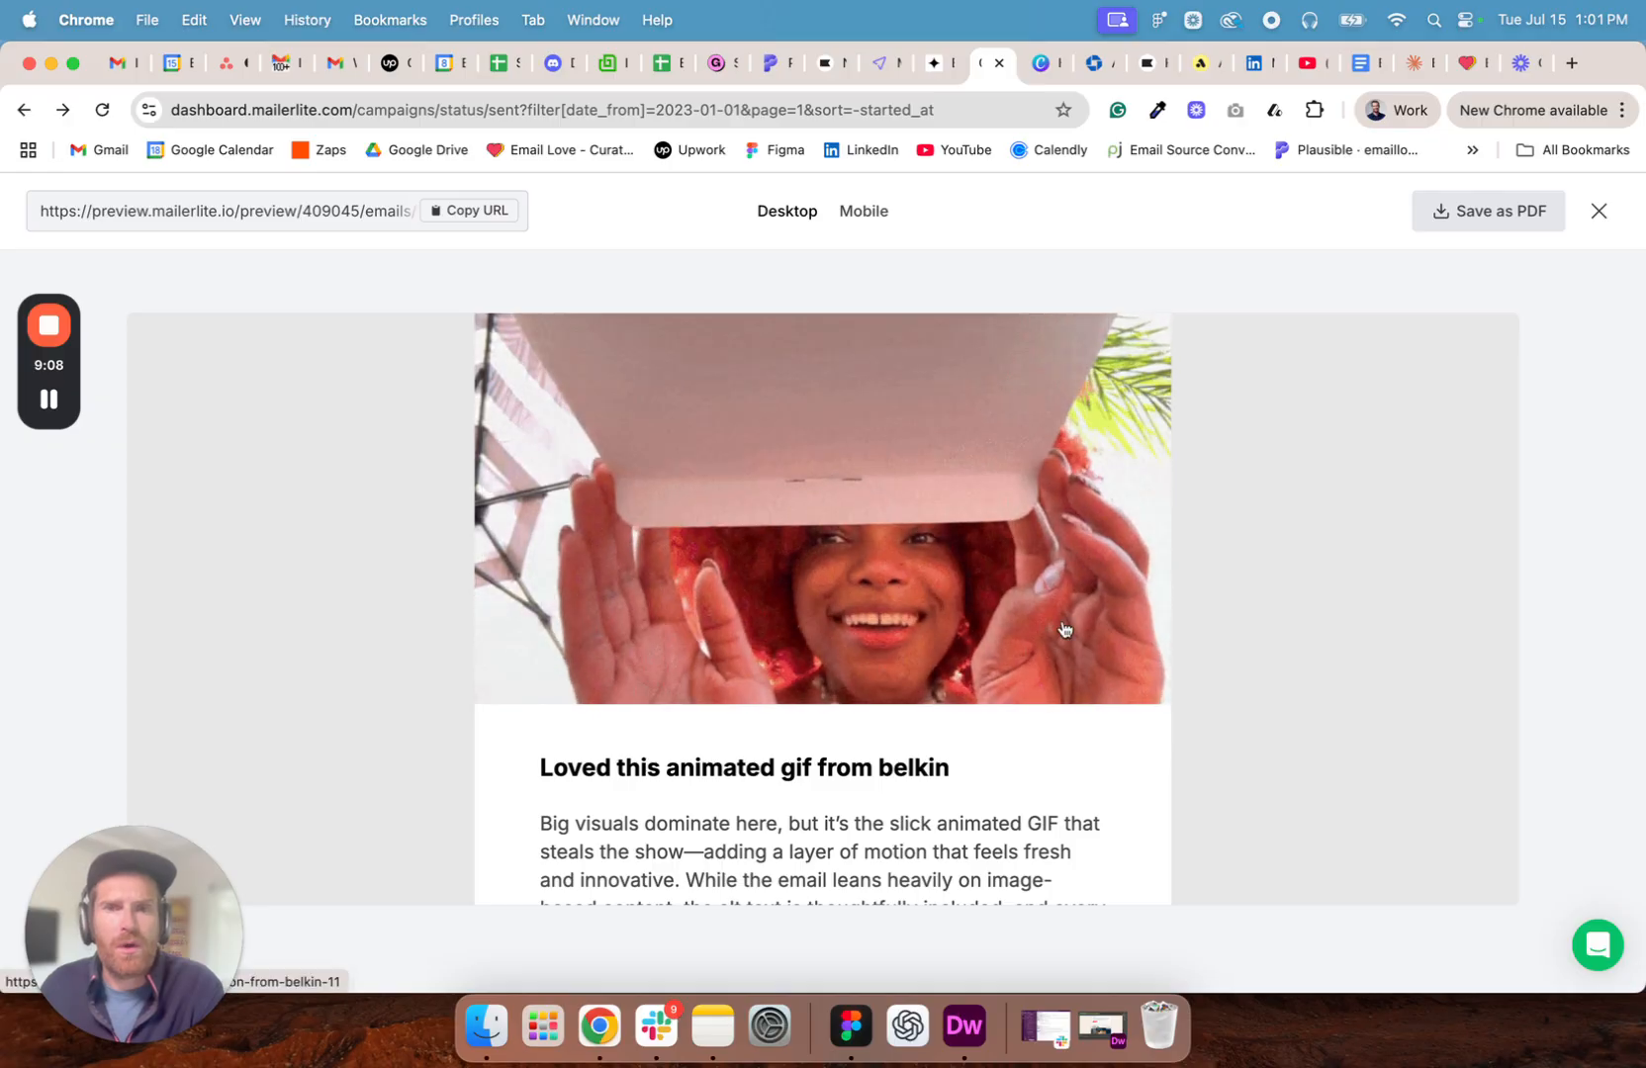
pyautogui.click(1474, 62)
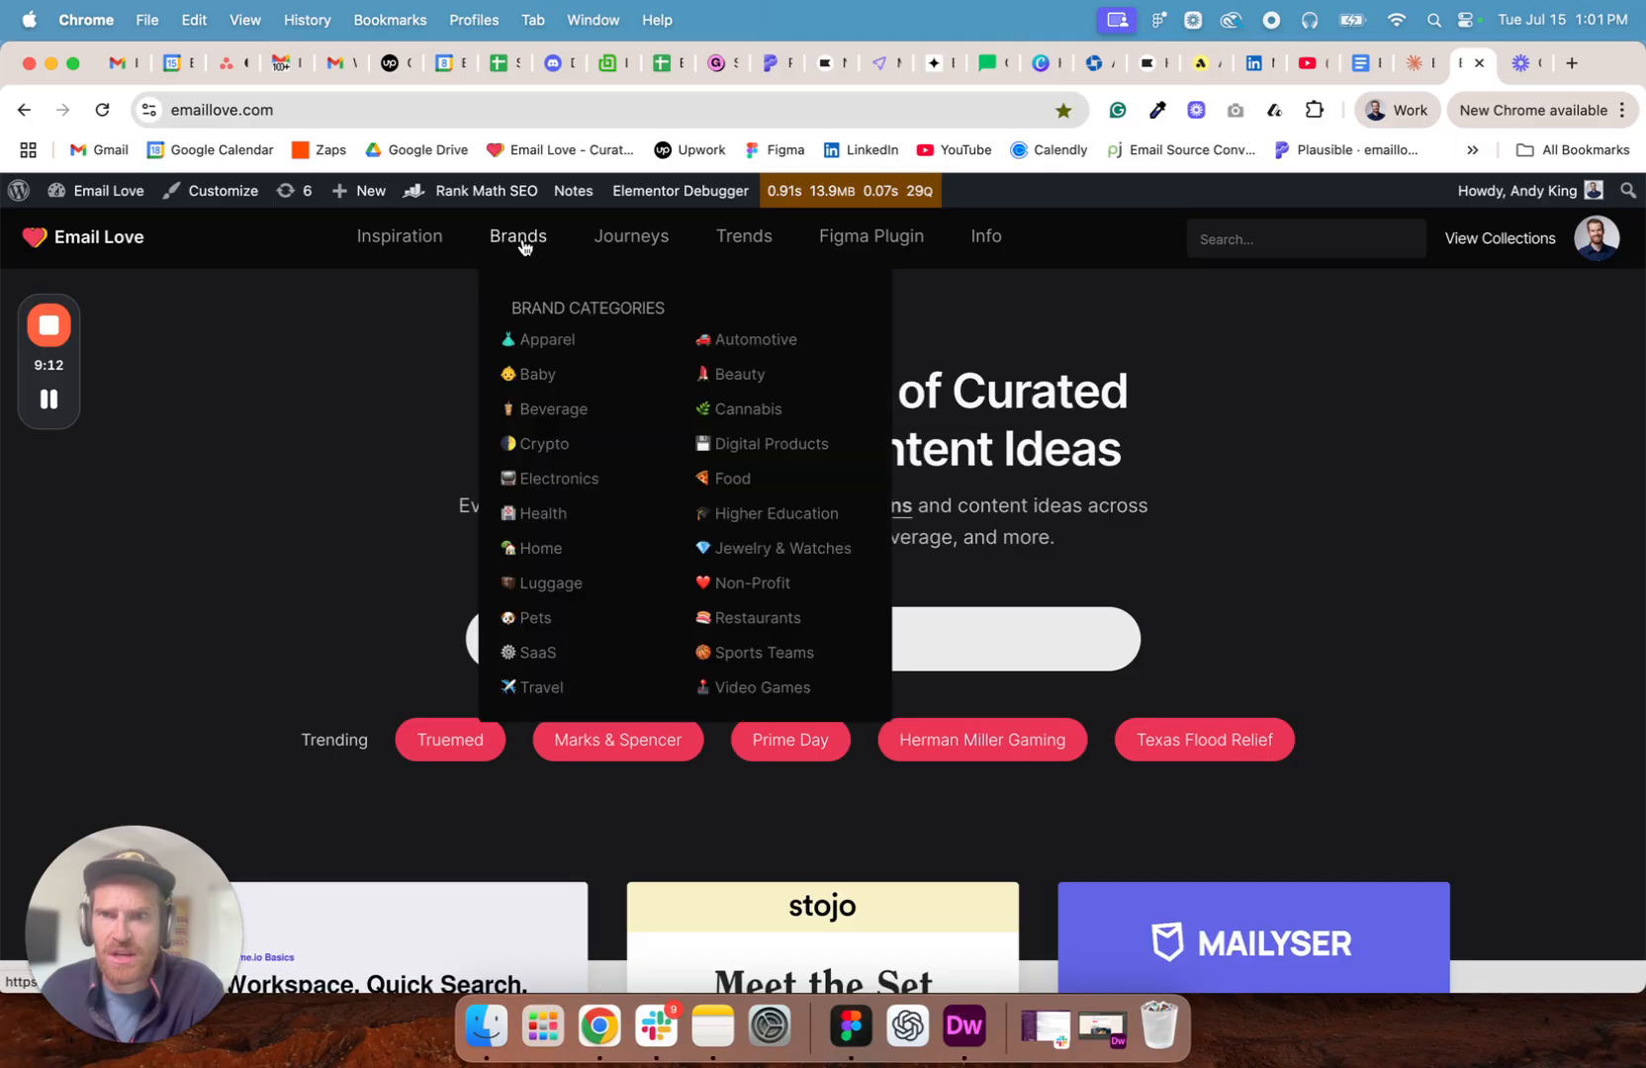
pyautogui.moveTo(432, 245)
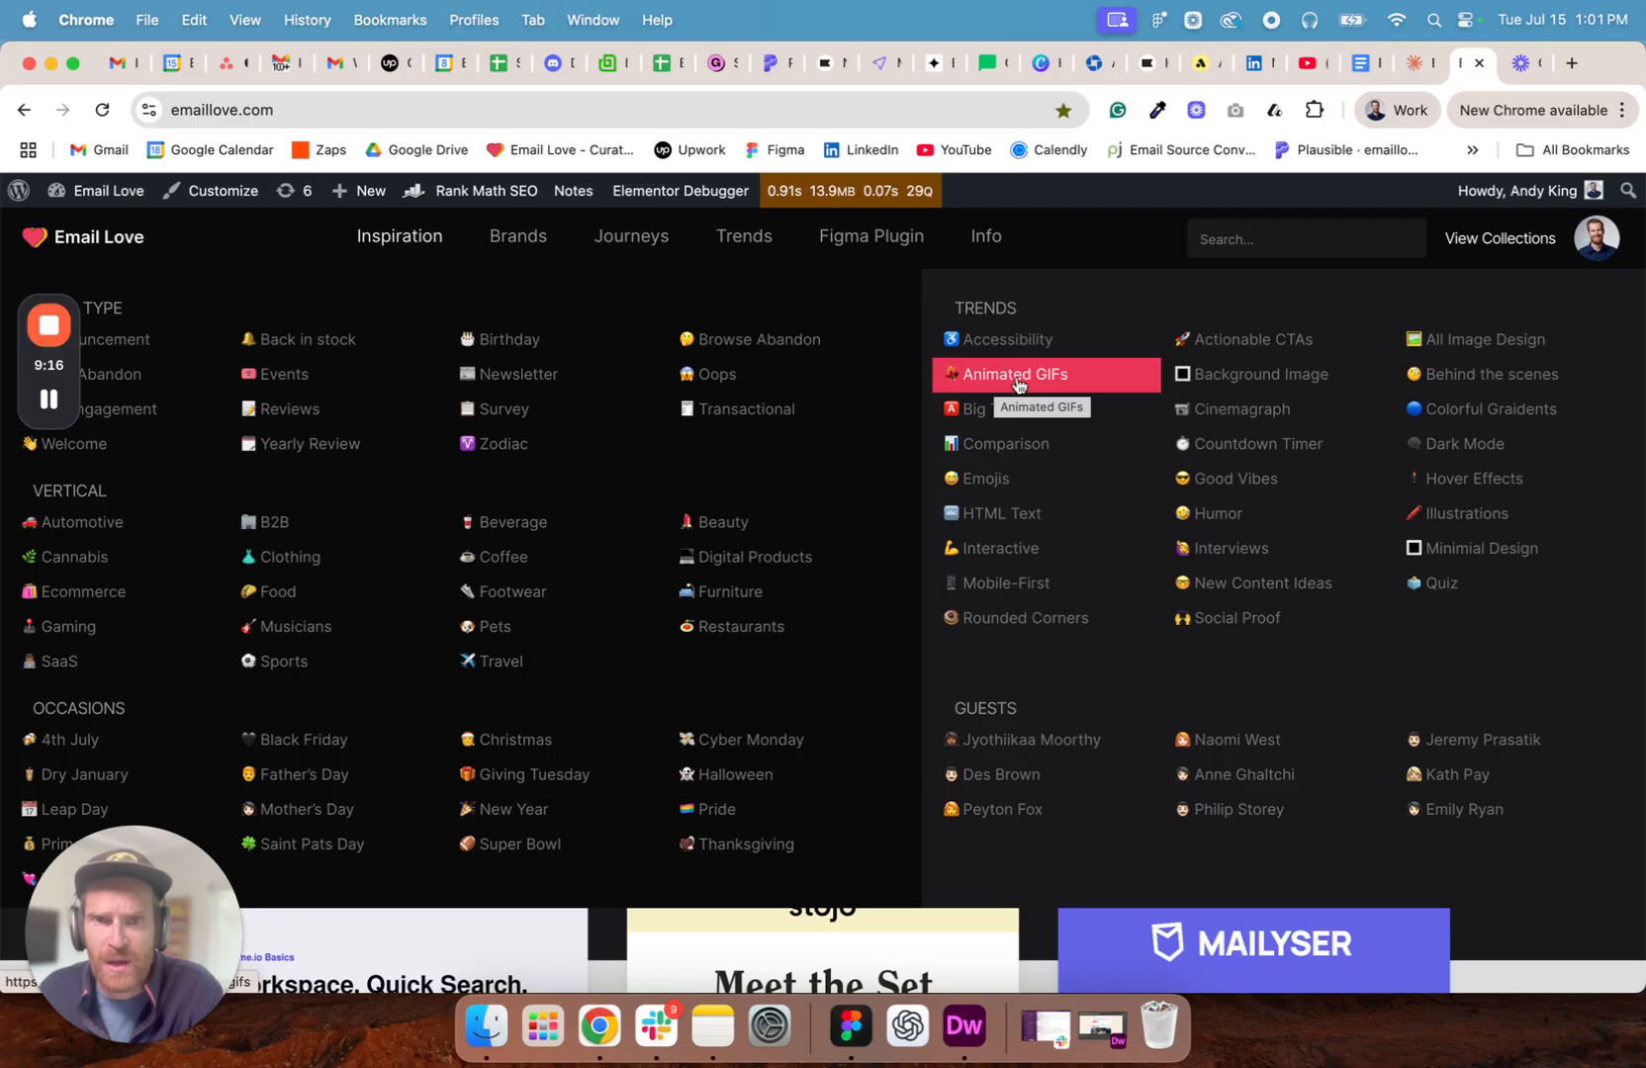
pyautogui.click(999, 384)
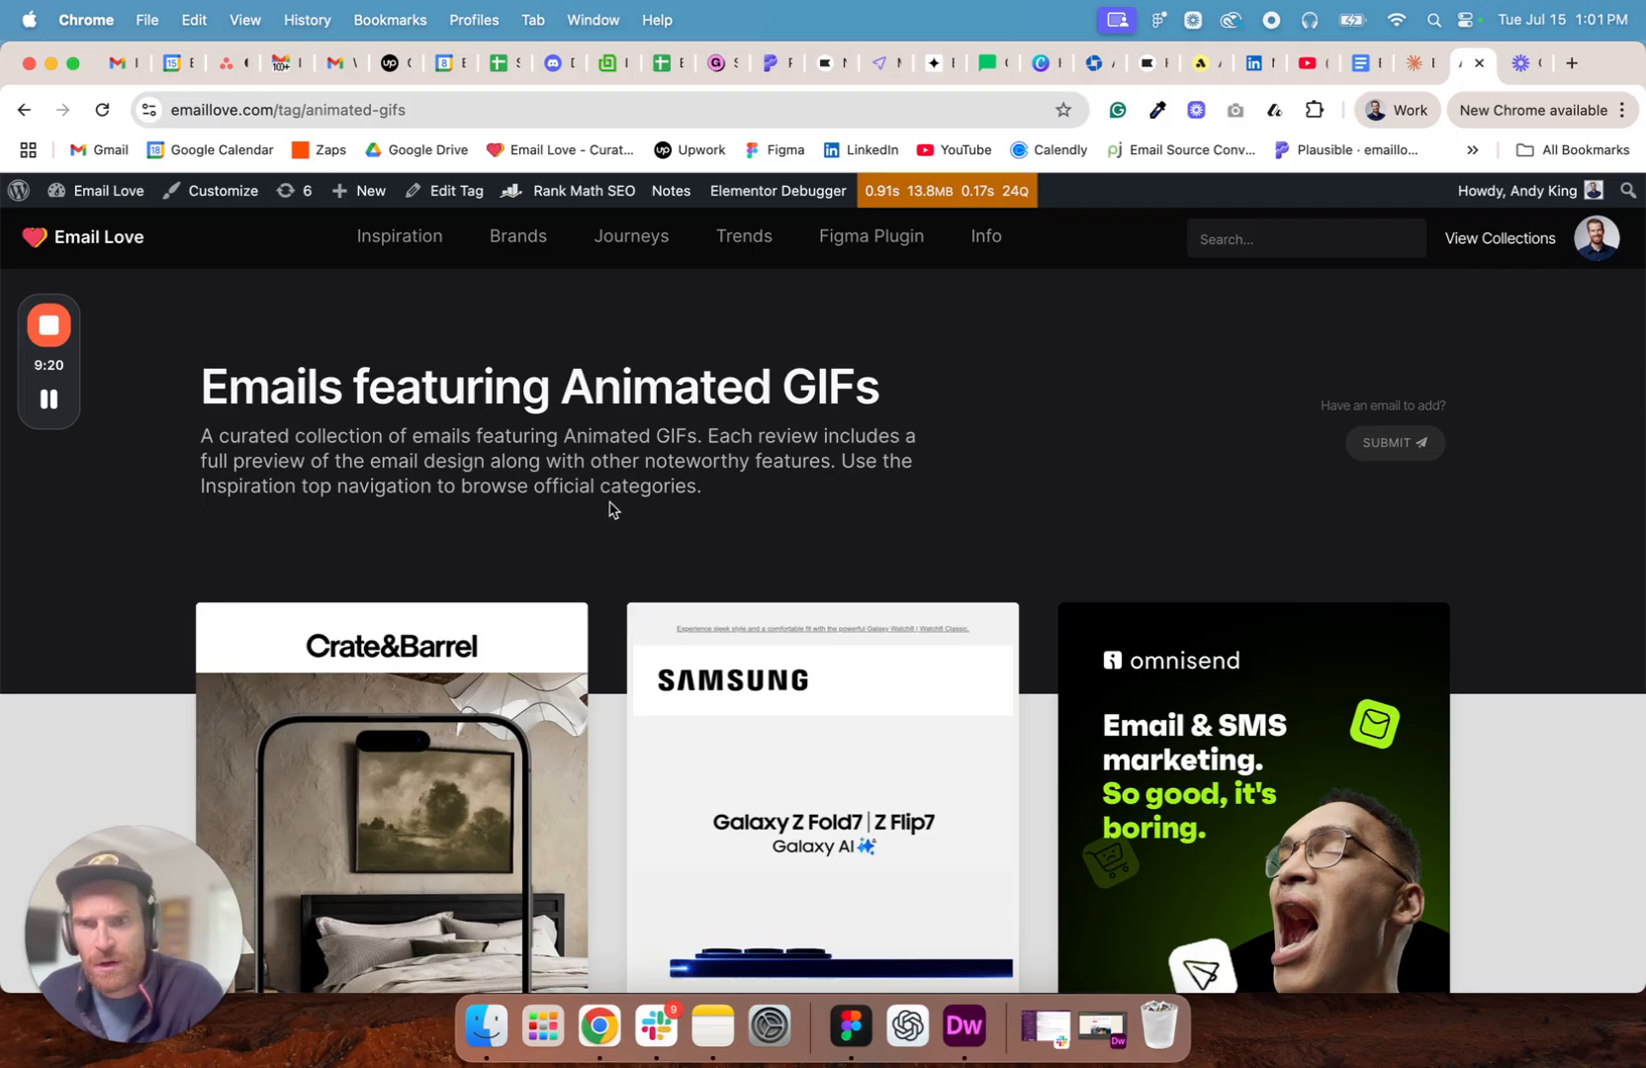
pyautogui.scroll(-5, 643, 675)
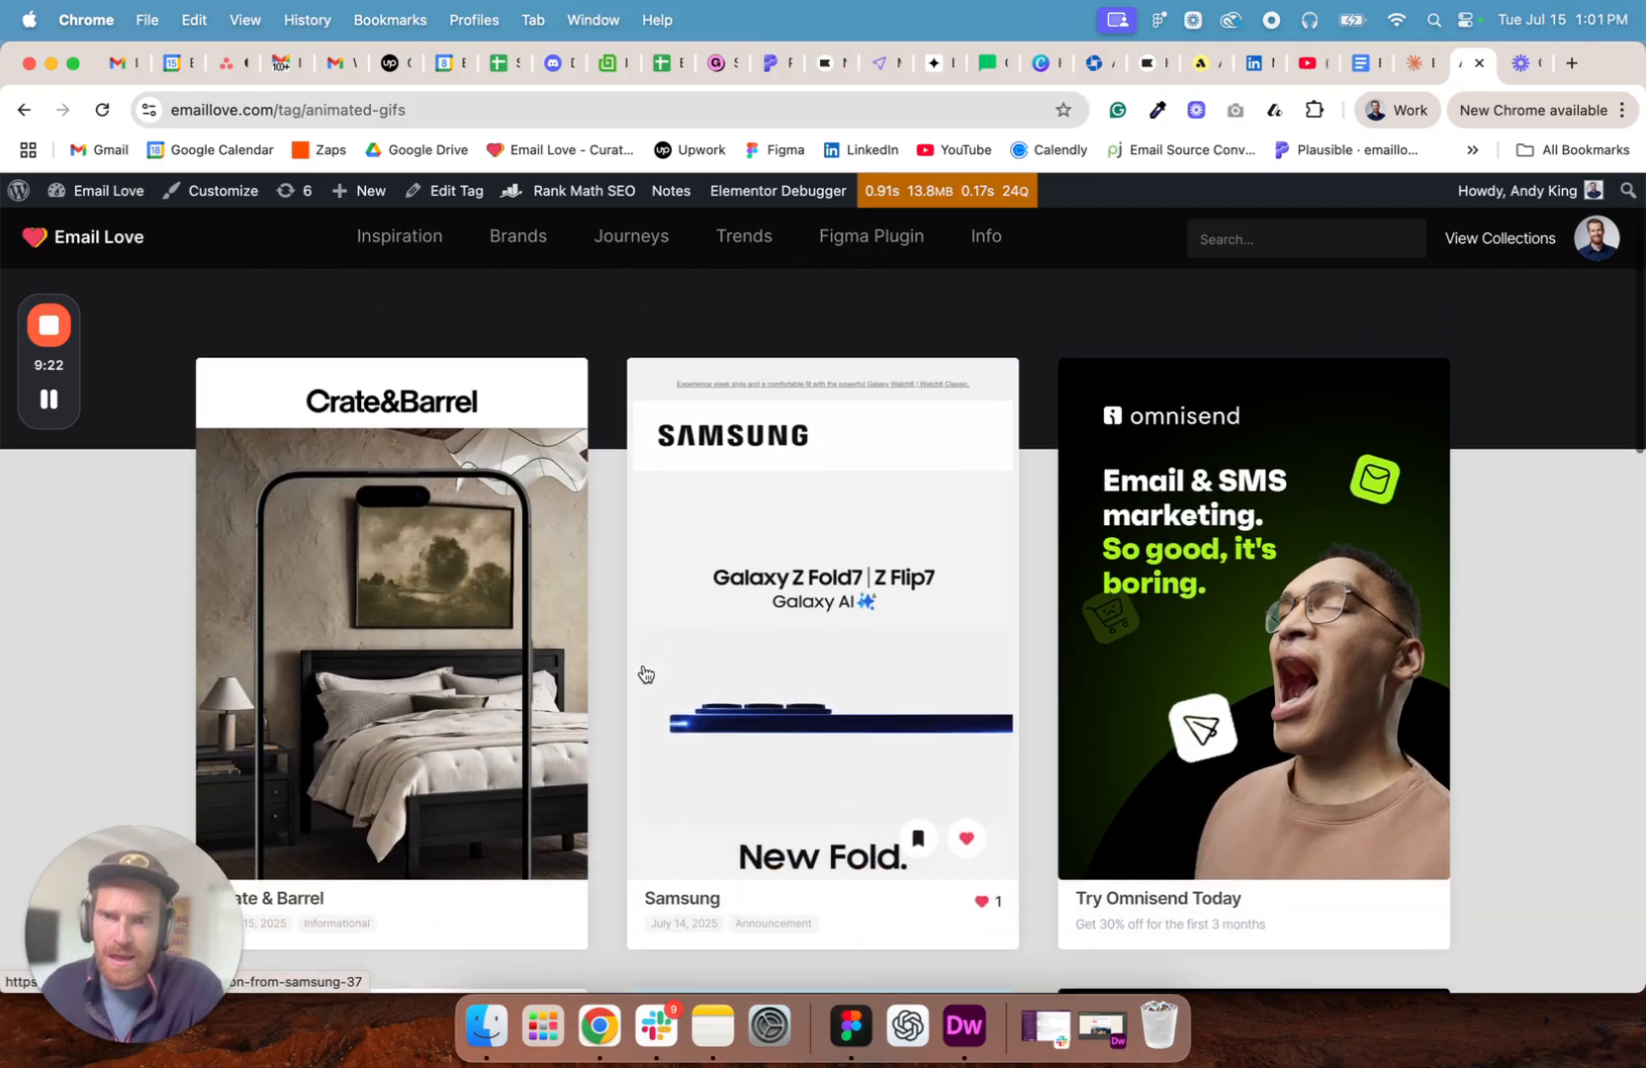
pyautogui.scroll(-4, 633, 587)
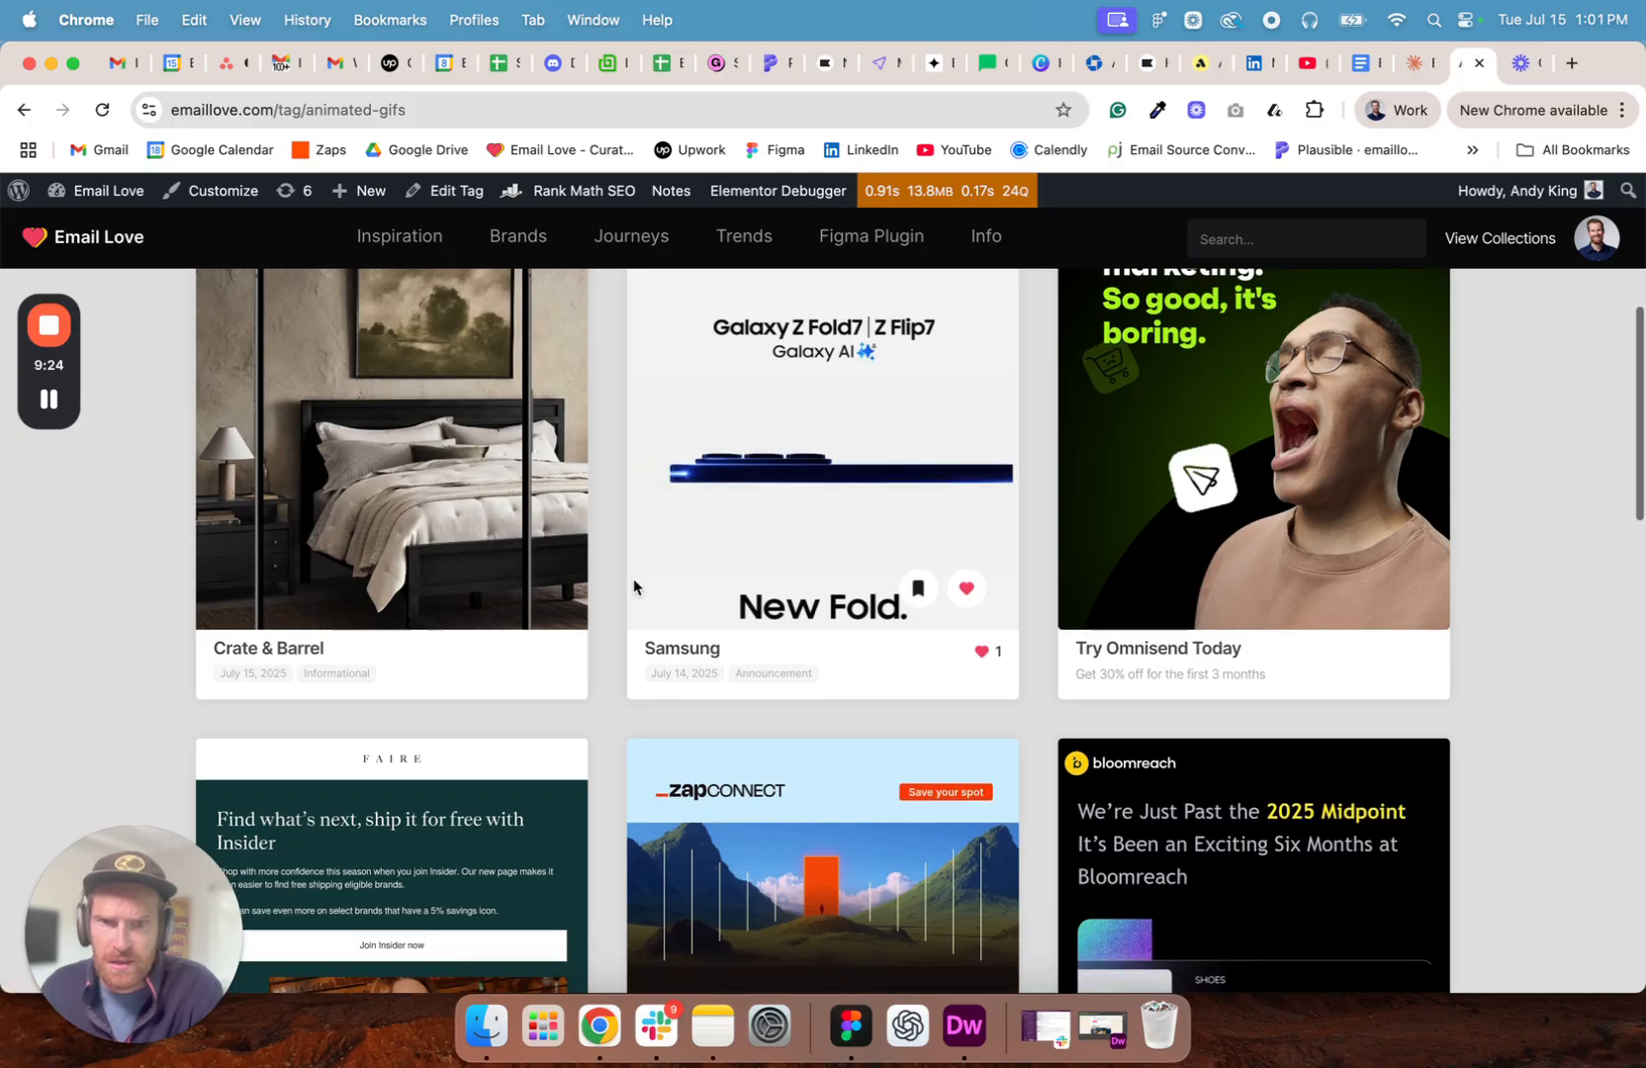
pyautogui.scroll(-12, 633, 585)
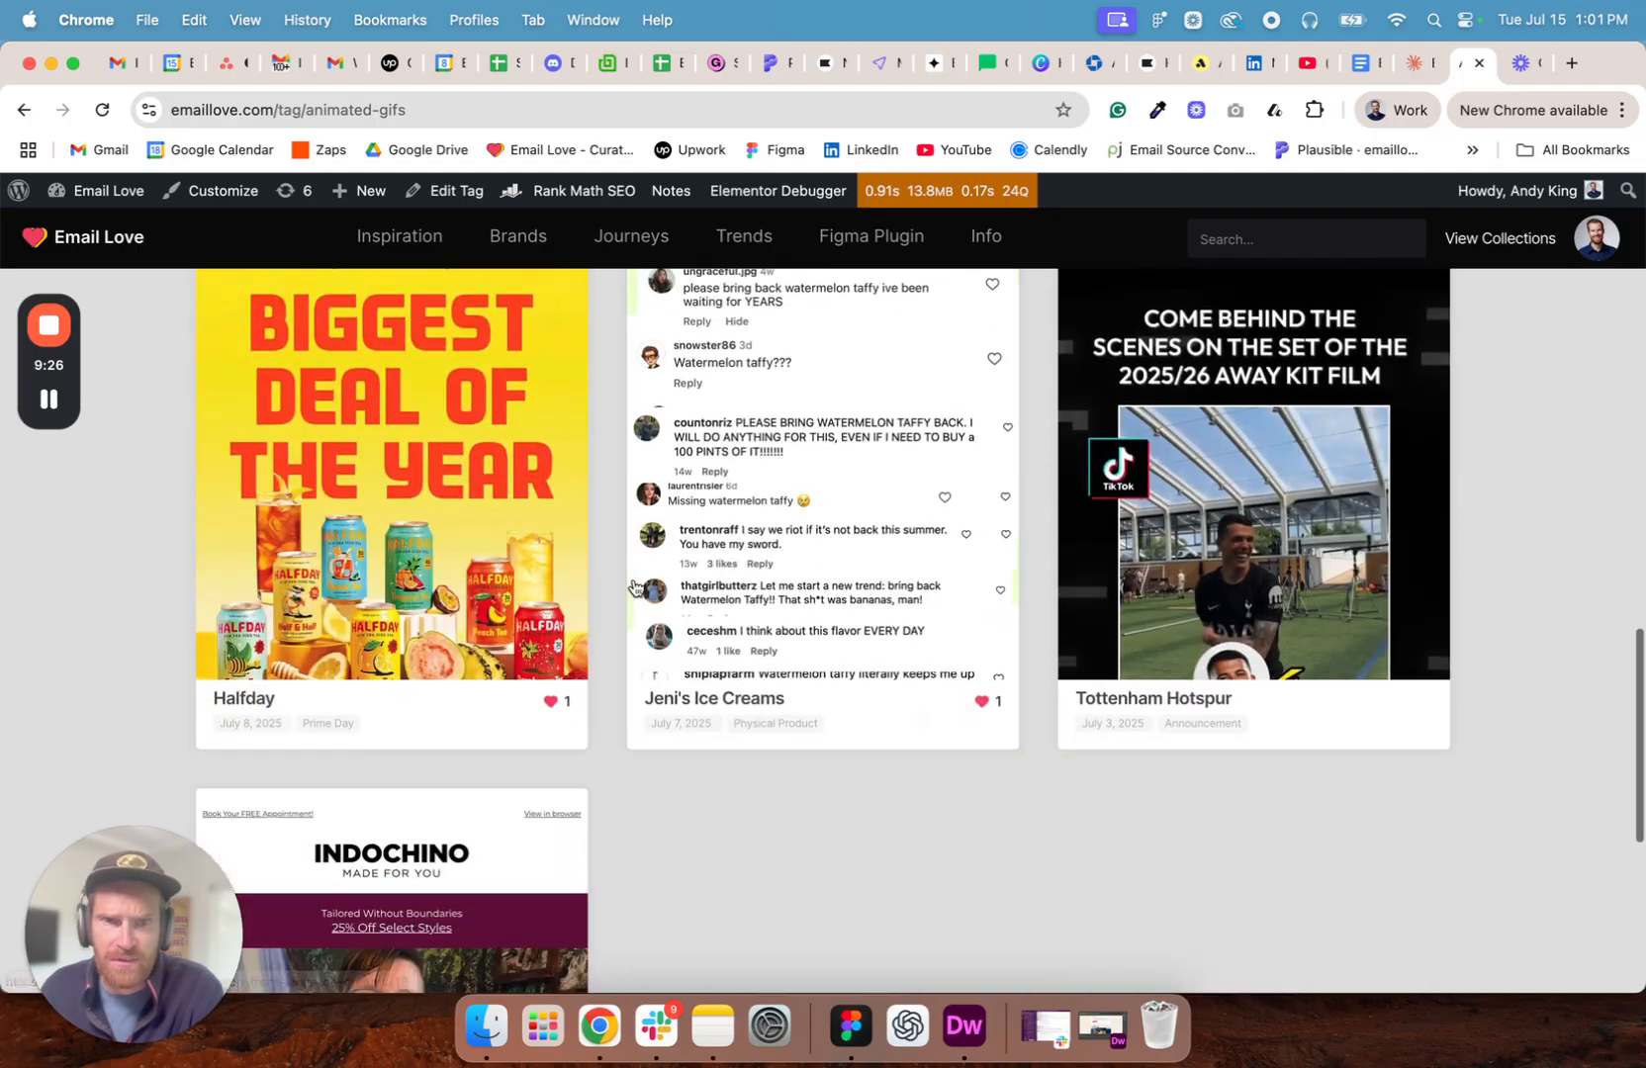
pyautogui.scroll(-3, 634, 587)
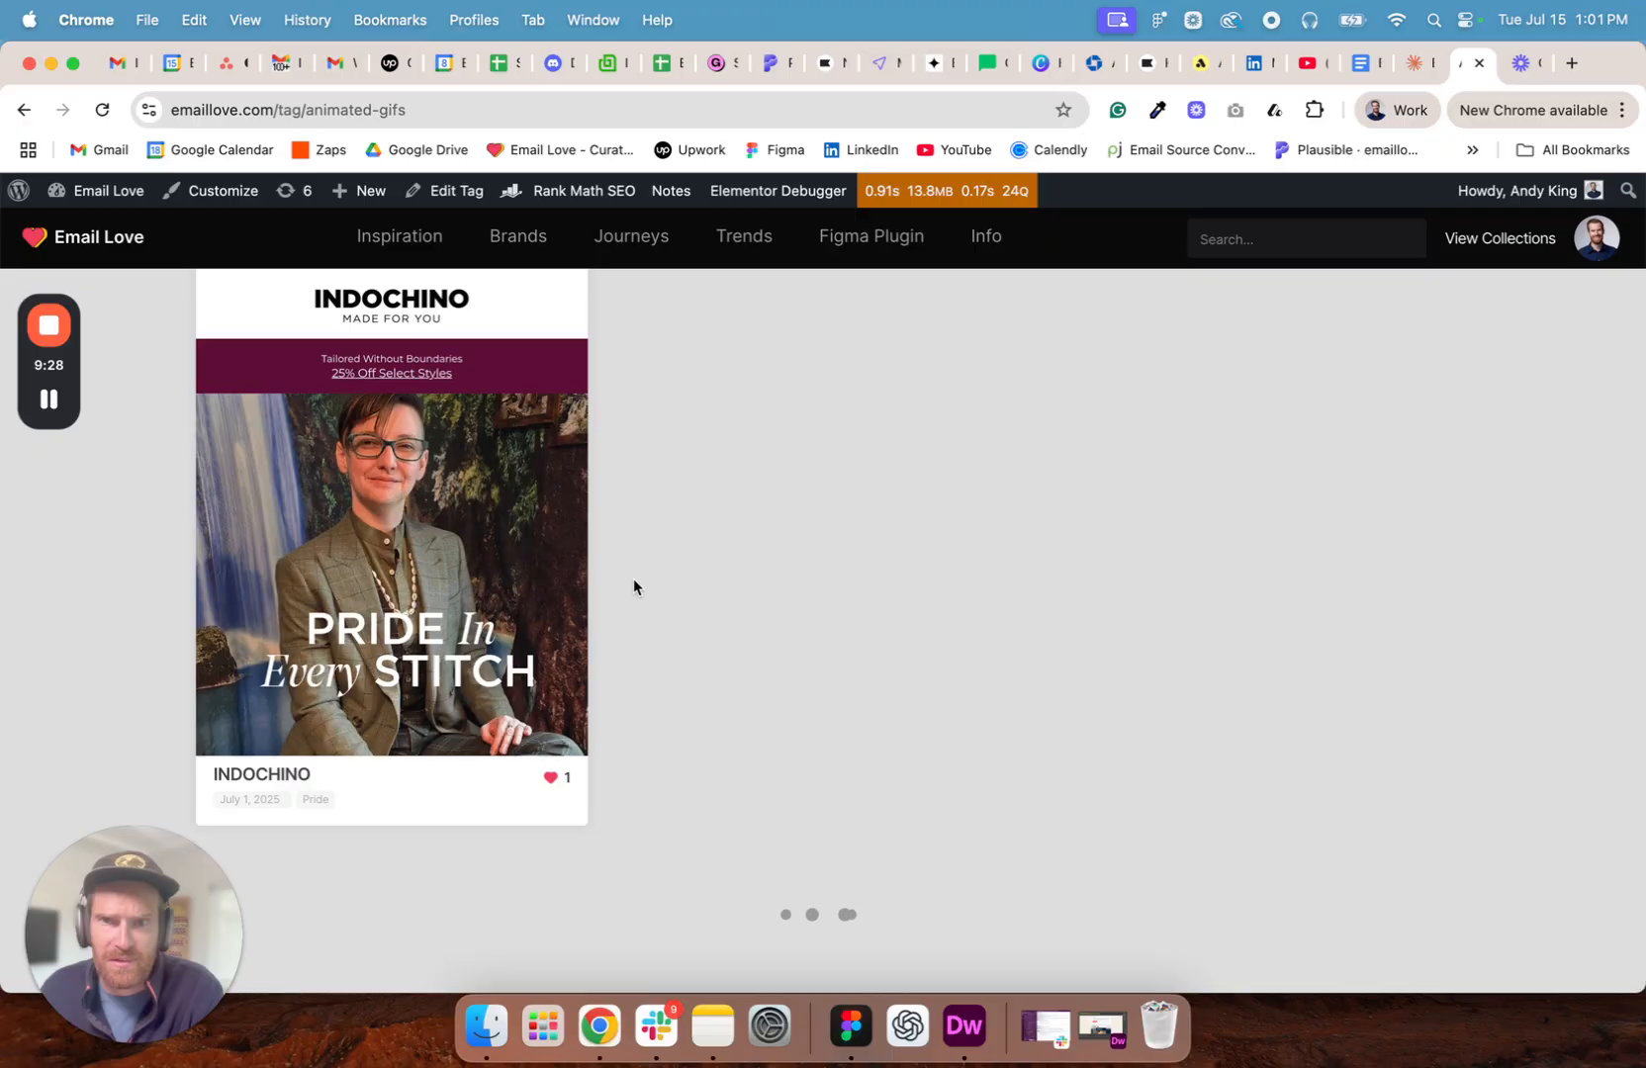
pyautogui.scroll(15, 634, 588)
pyautogui.scroll(7, 633, 584)
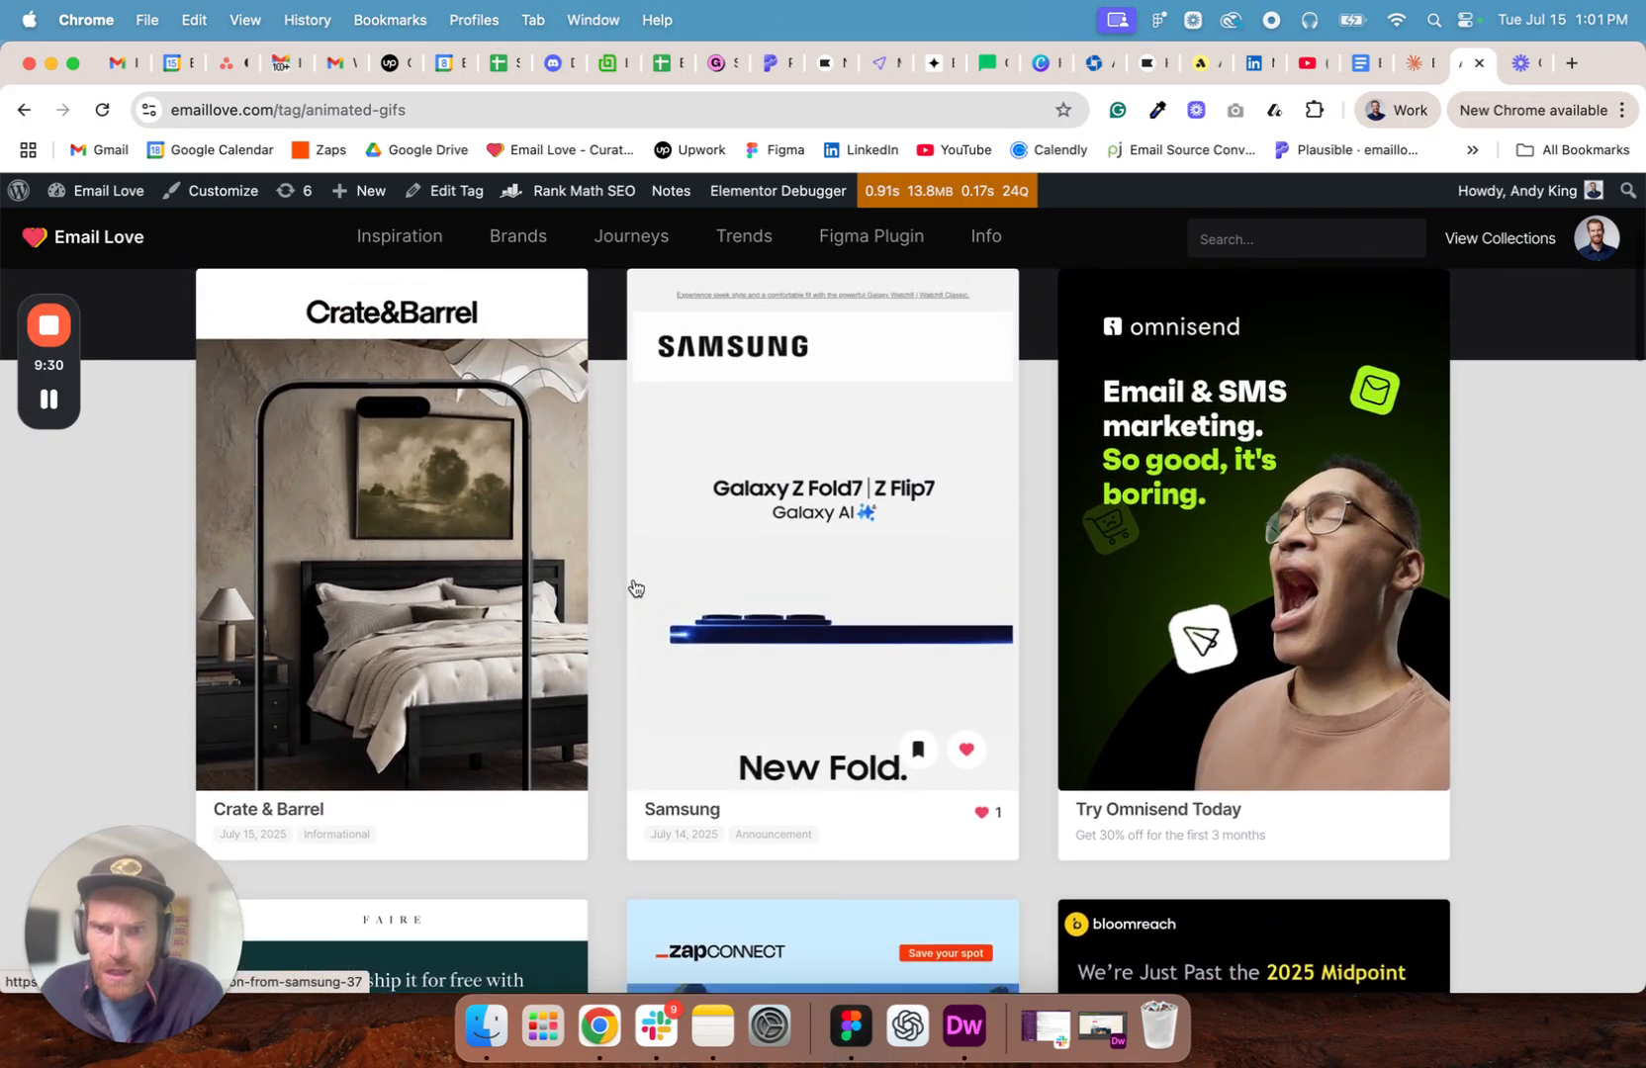
# - Open the Crate & Barrel email from the collection and examine its animated sections down to the app promotion
pyautogui.click(362, 551)
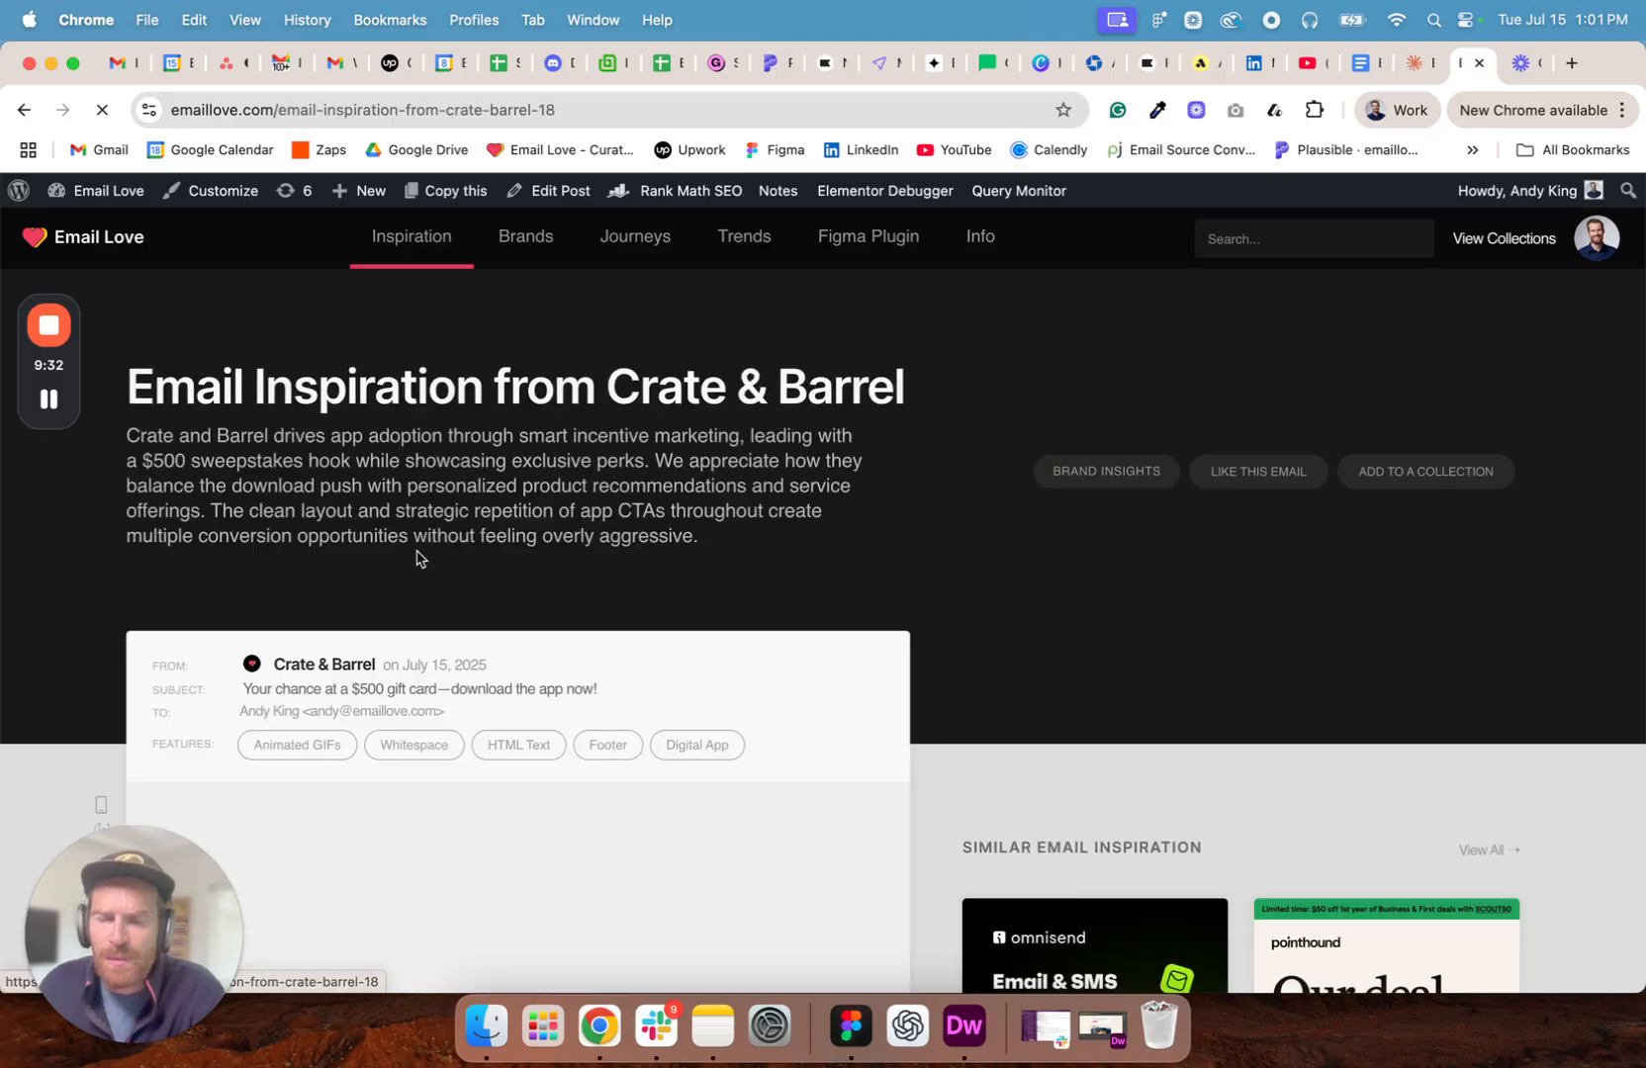
pyautogui.scroll(-10, 936, 607)
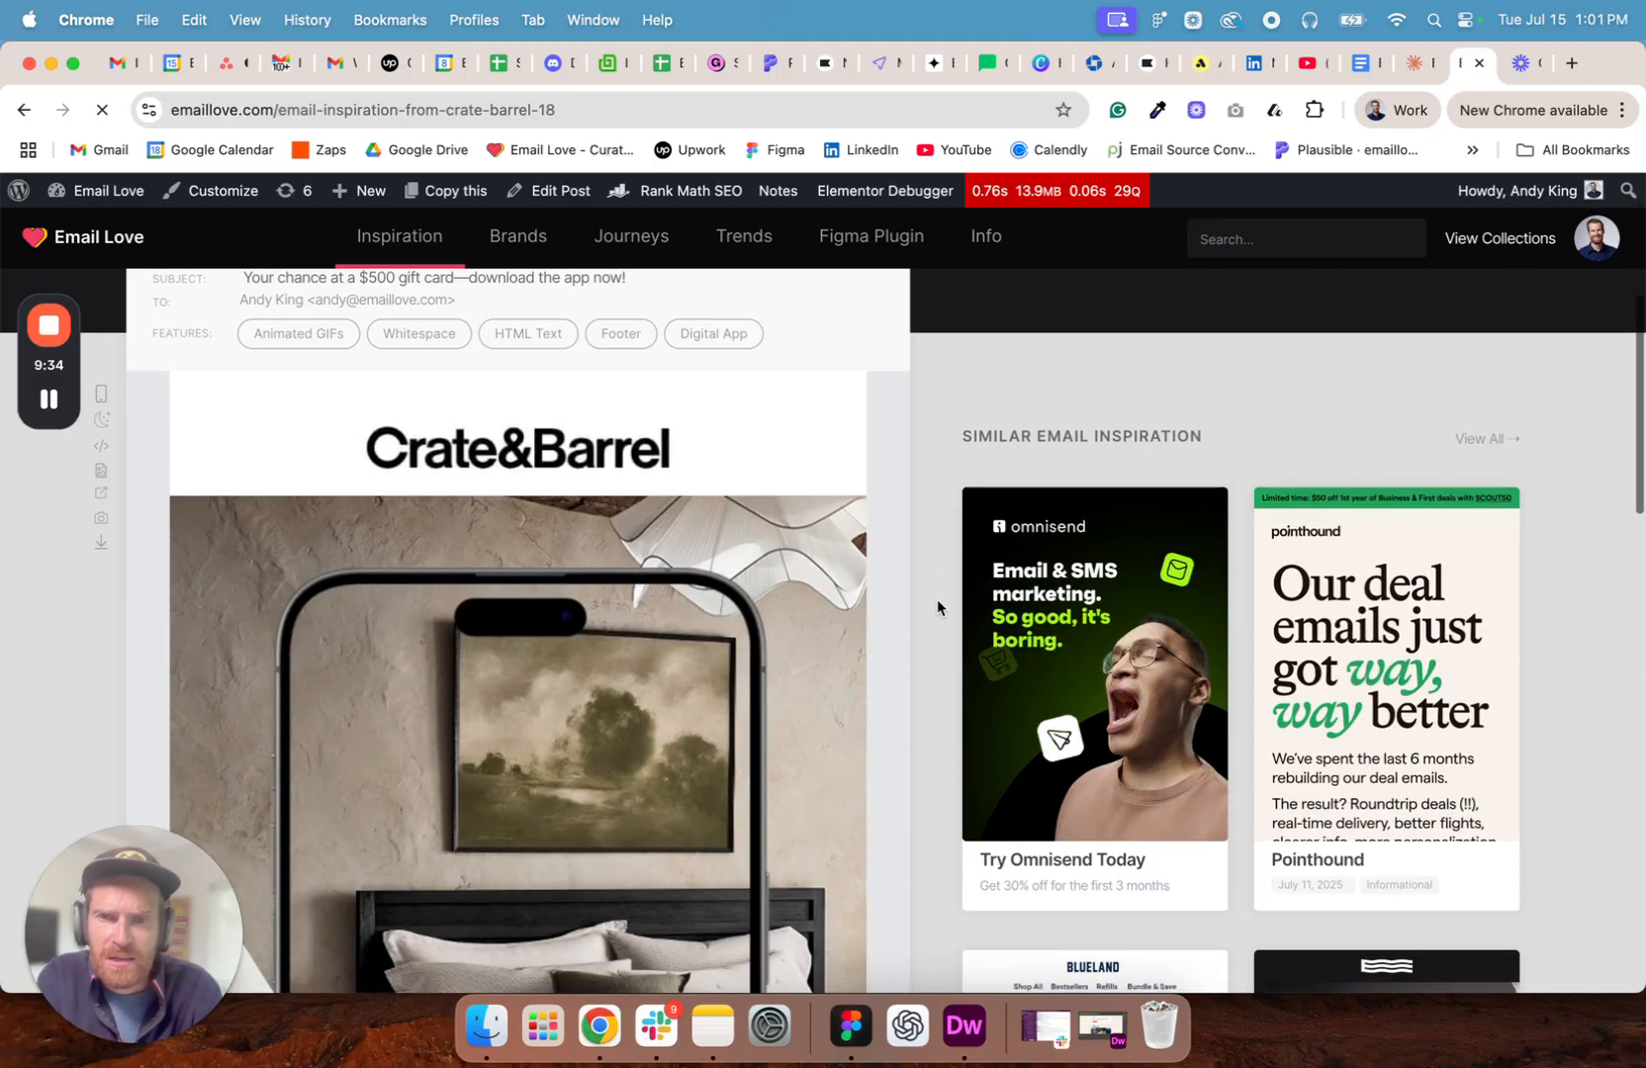
pyautogui.scroll(-5, 936, 605)
pyautogui.scroll(-8, 936, 606)
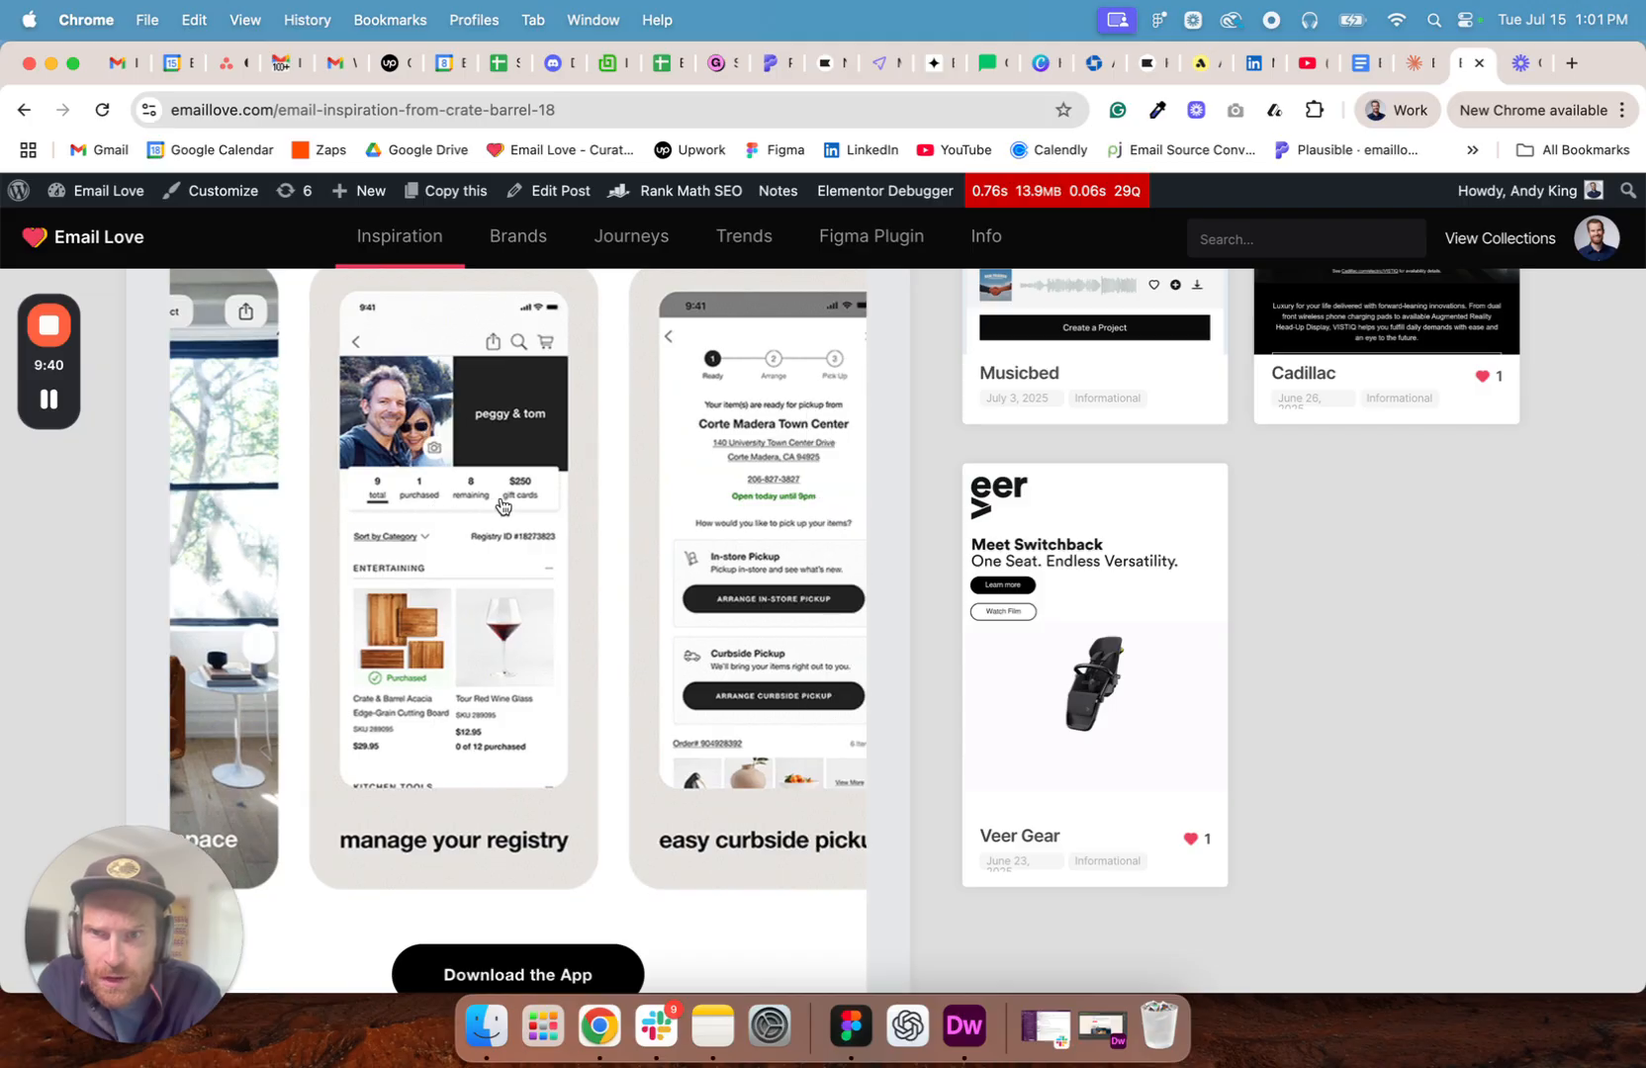
pyautogui.scroll(1, 551, 513)
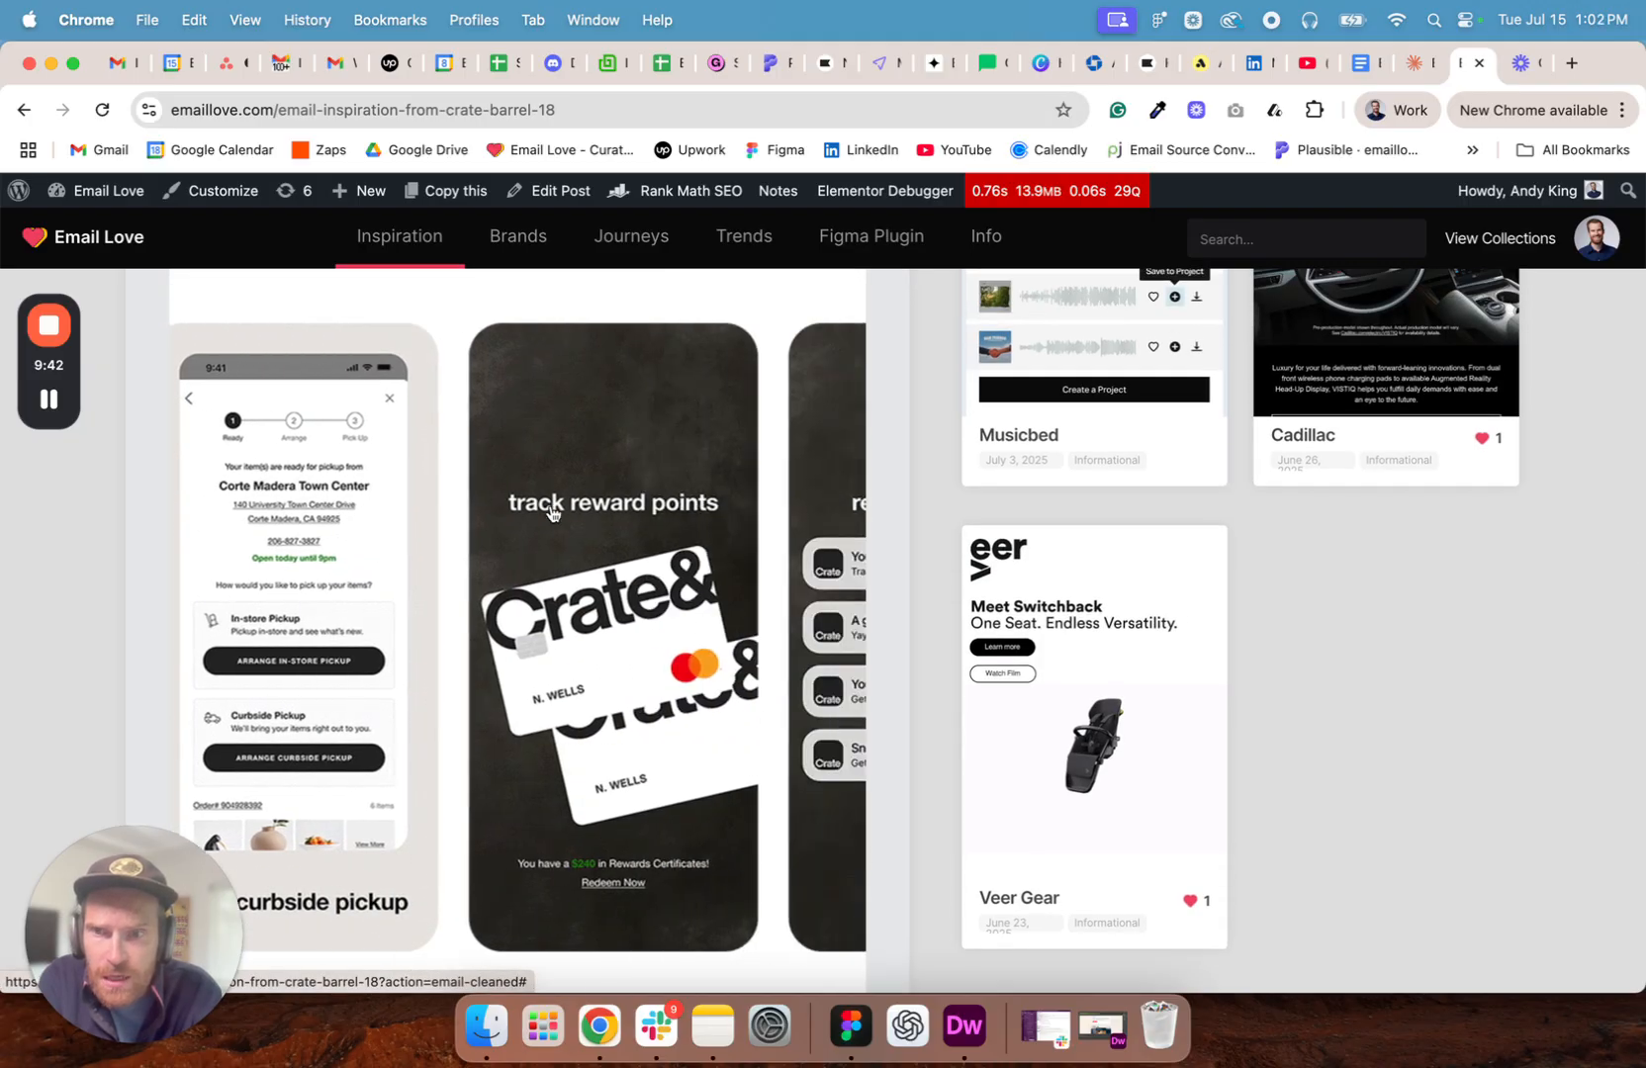
pyautogui.scroll(-13, 551, 513)
pyautogui.scroll(-7, 551, 514)
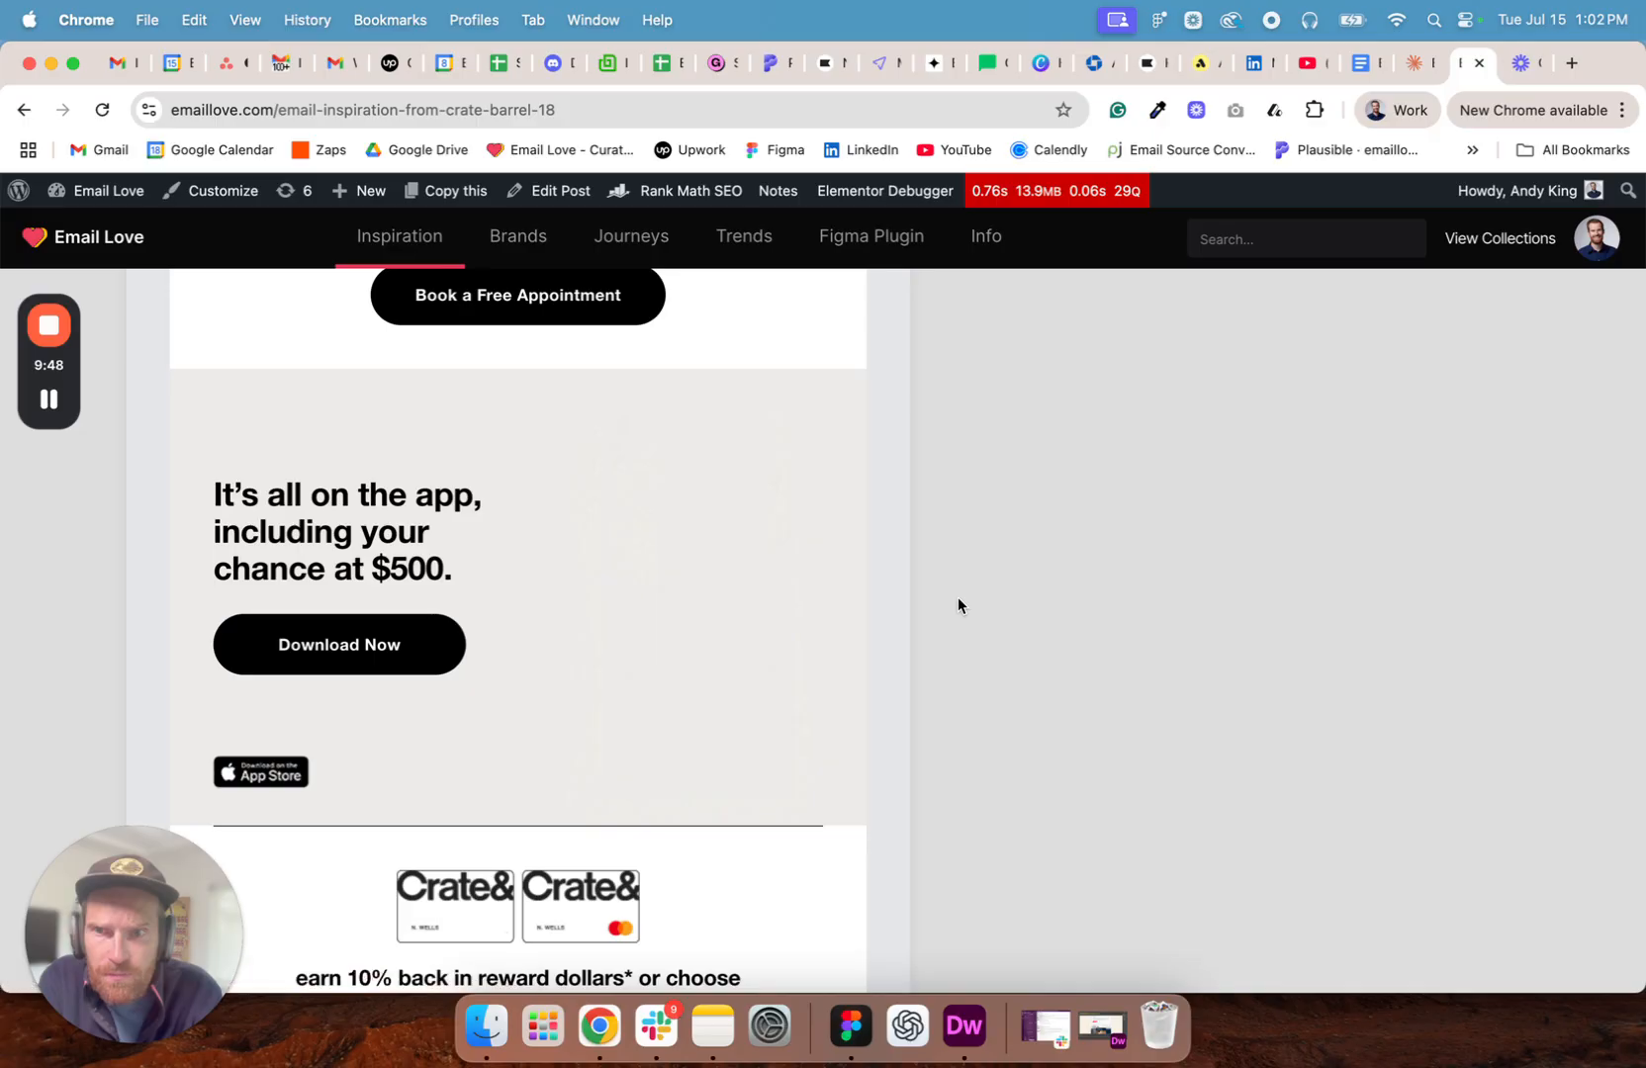
pyautogui.scroll(-3, 807, 633)
pyautogui.scroll(4, 807, 633)
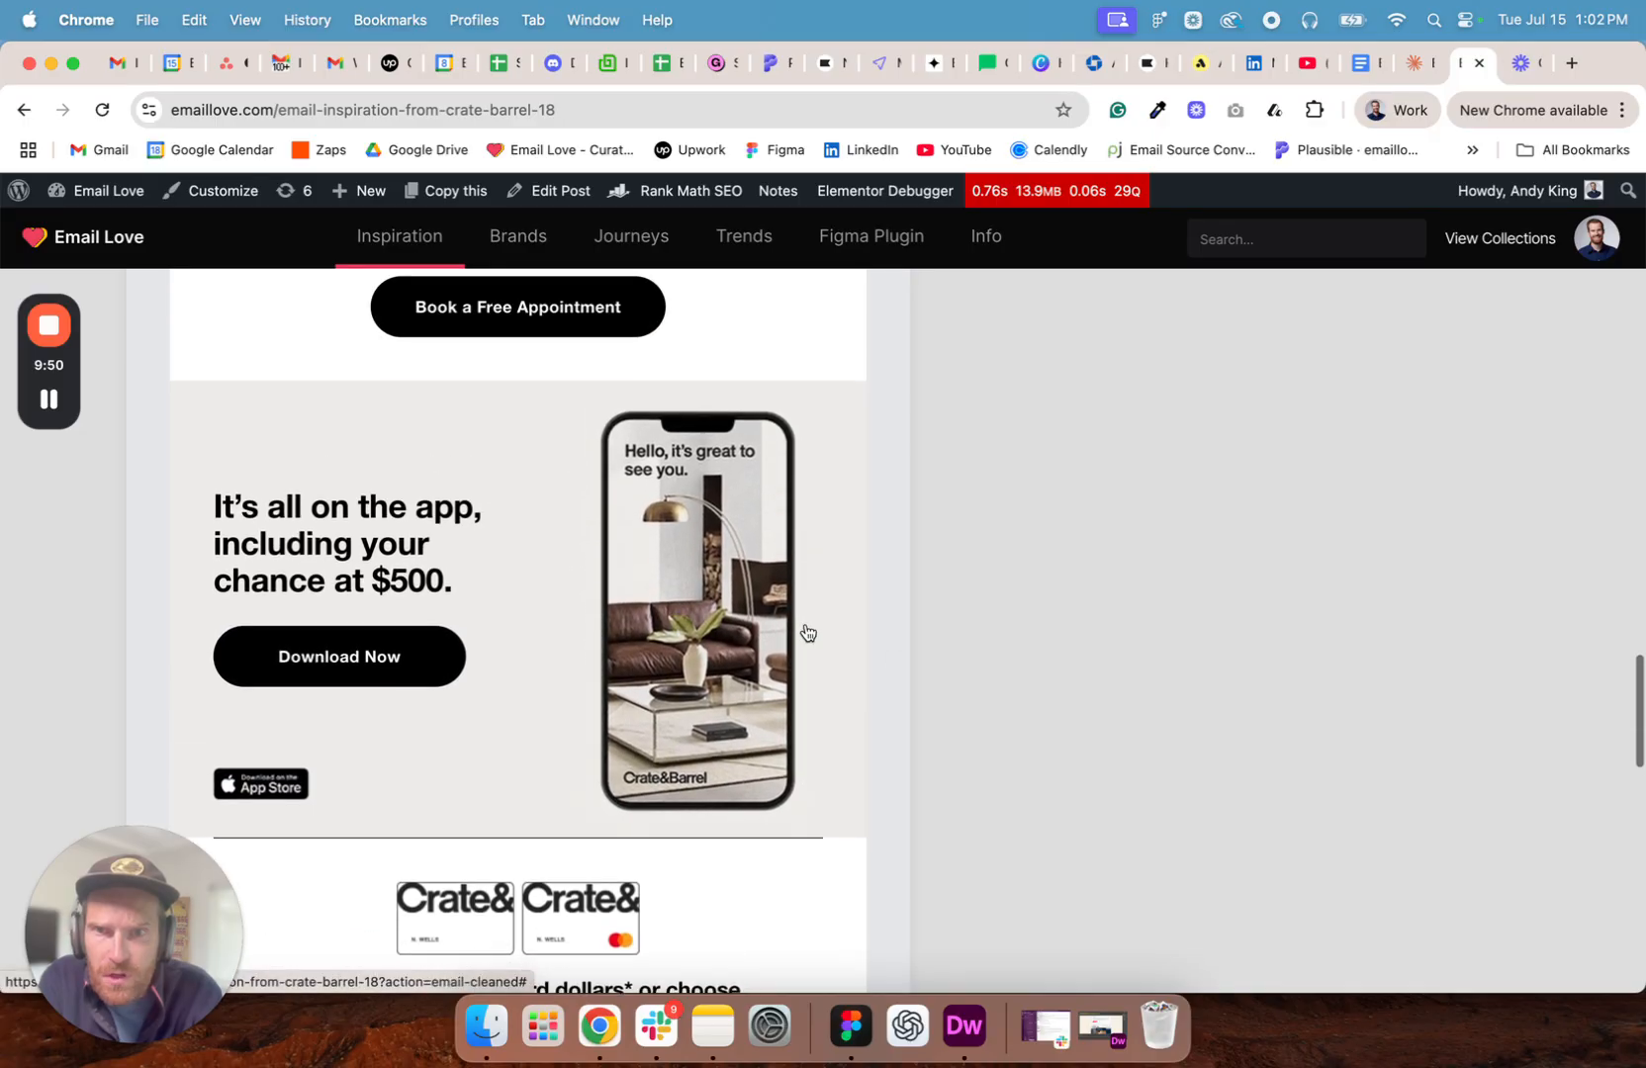
# - Return to the Animated GIFs collection, open the Samsung email and examine its animated sections down to the Galaxy AI part
pyautogui.click(24, 110)
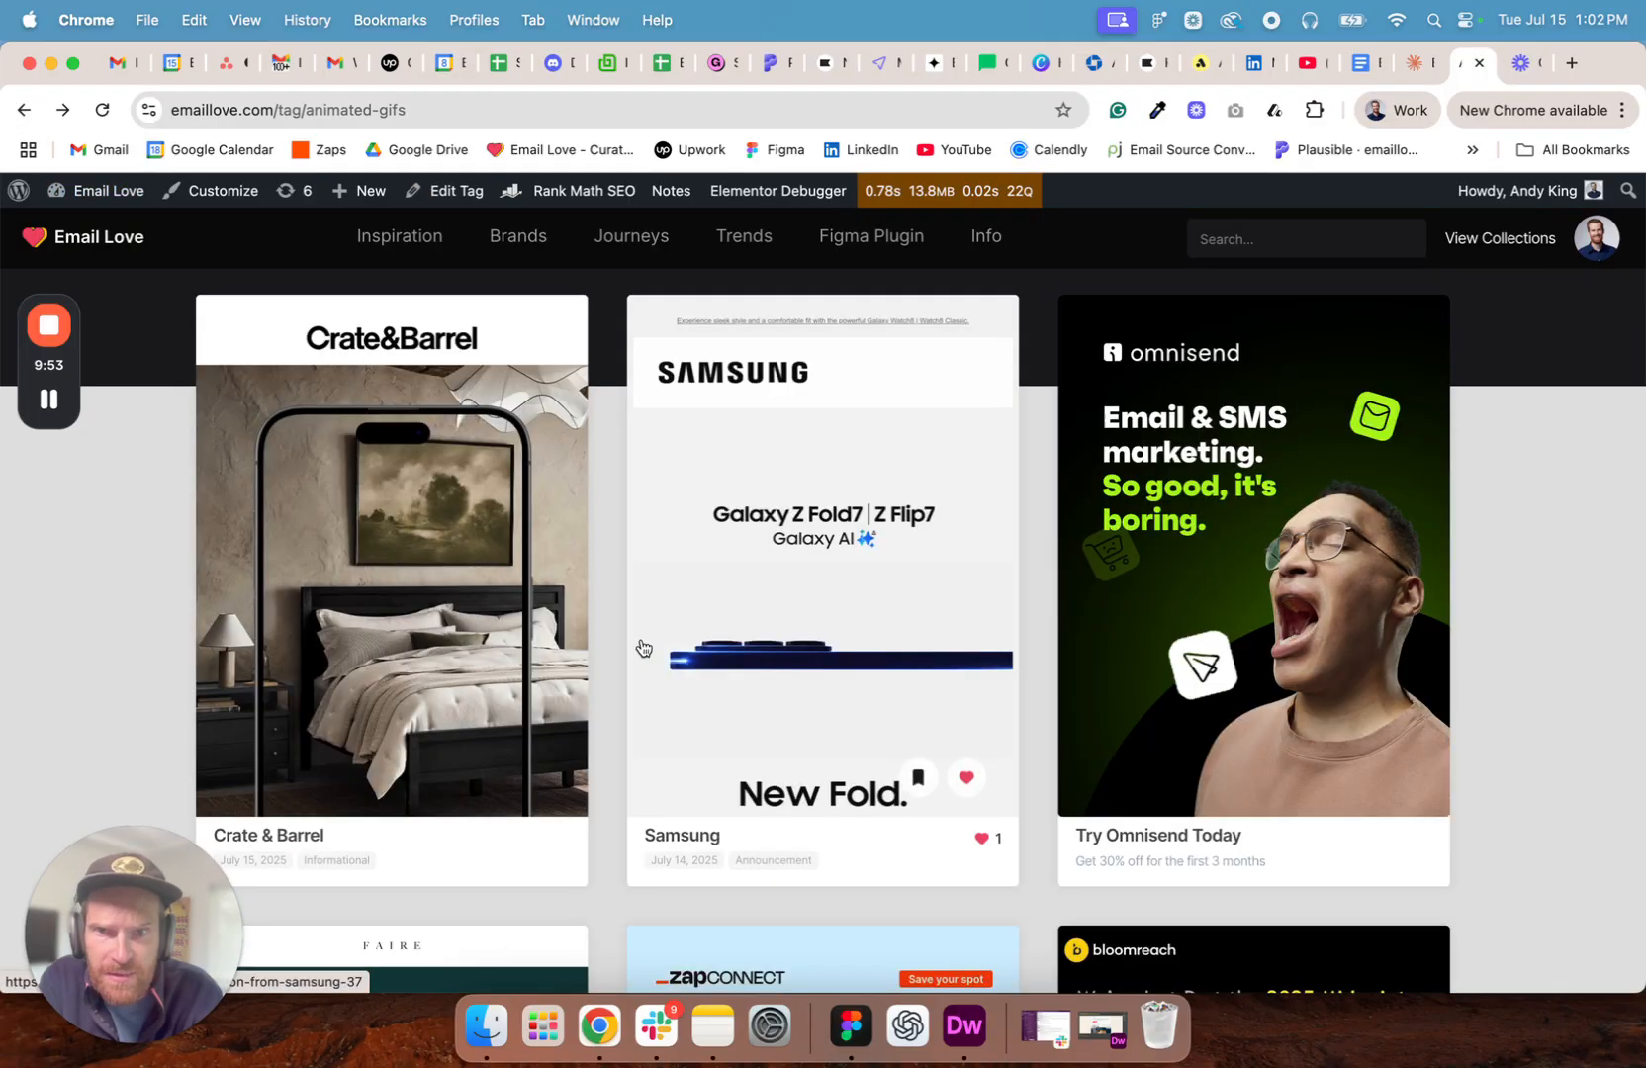
pyautogui.click(831, 576)
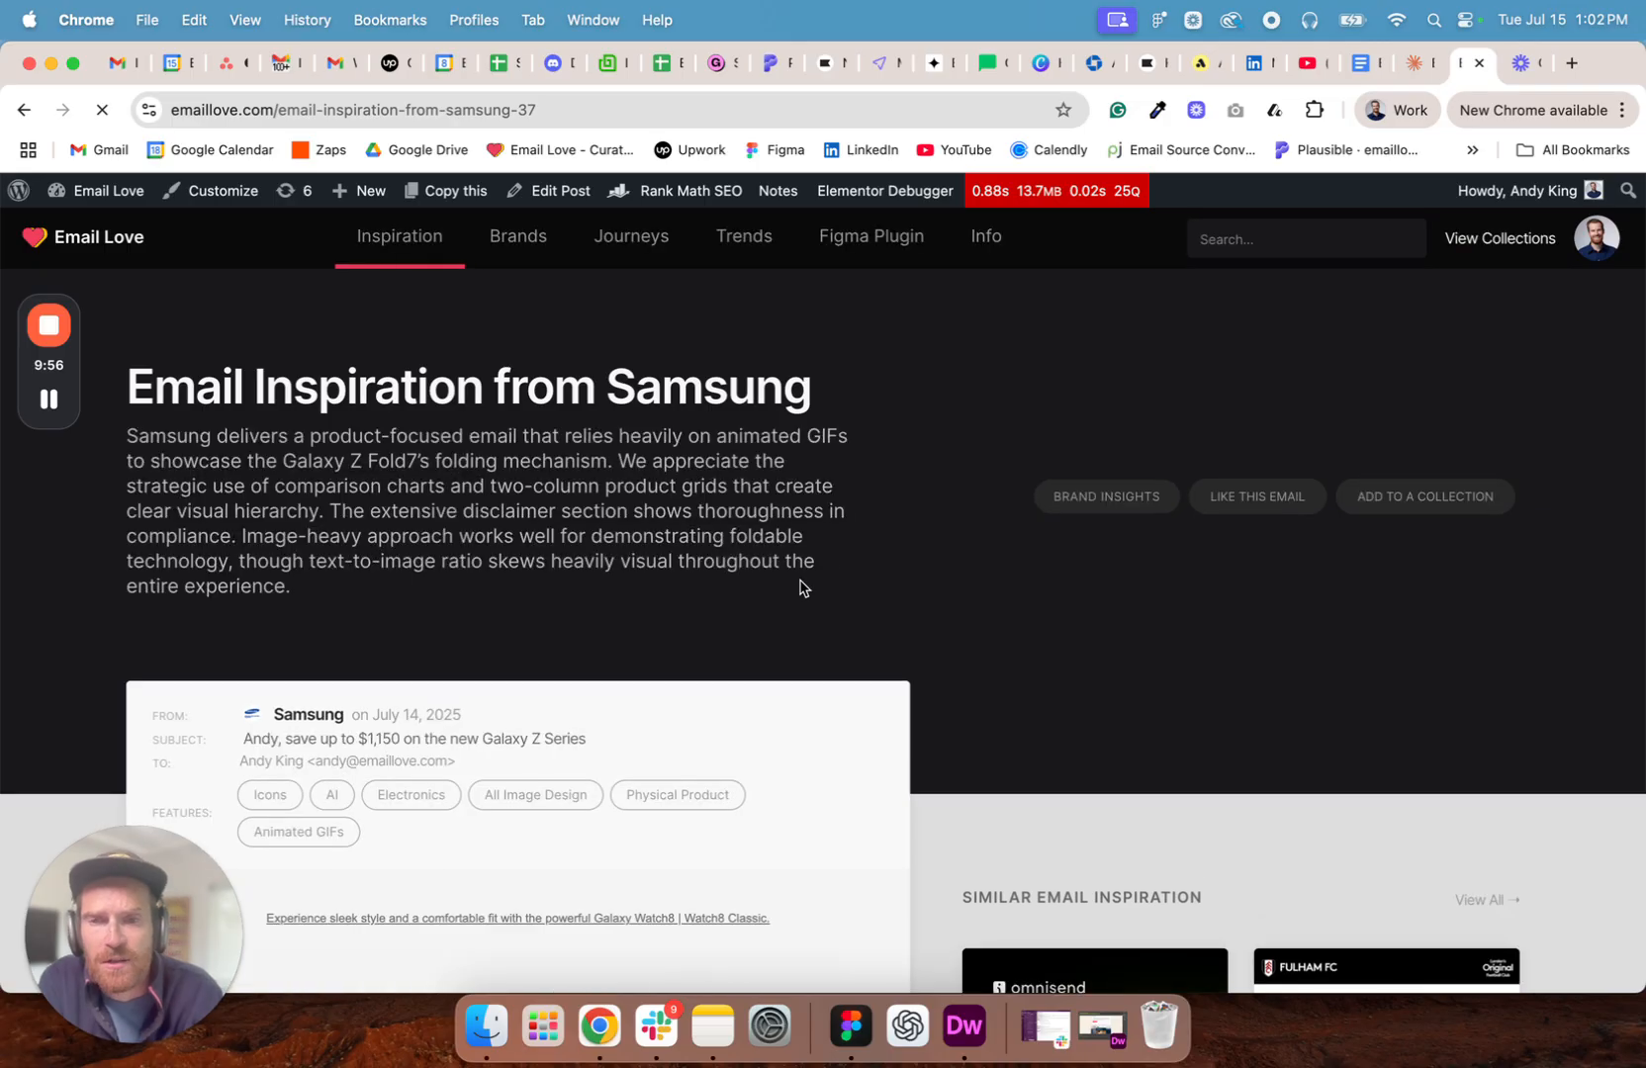
pyautogui.scroll(-8, 920, 535)
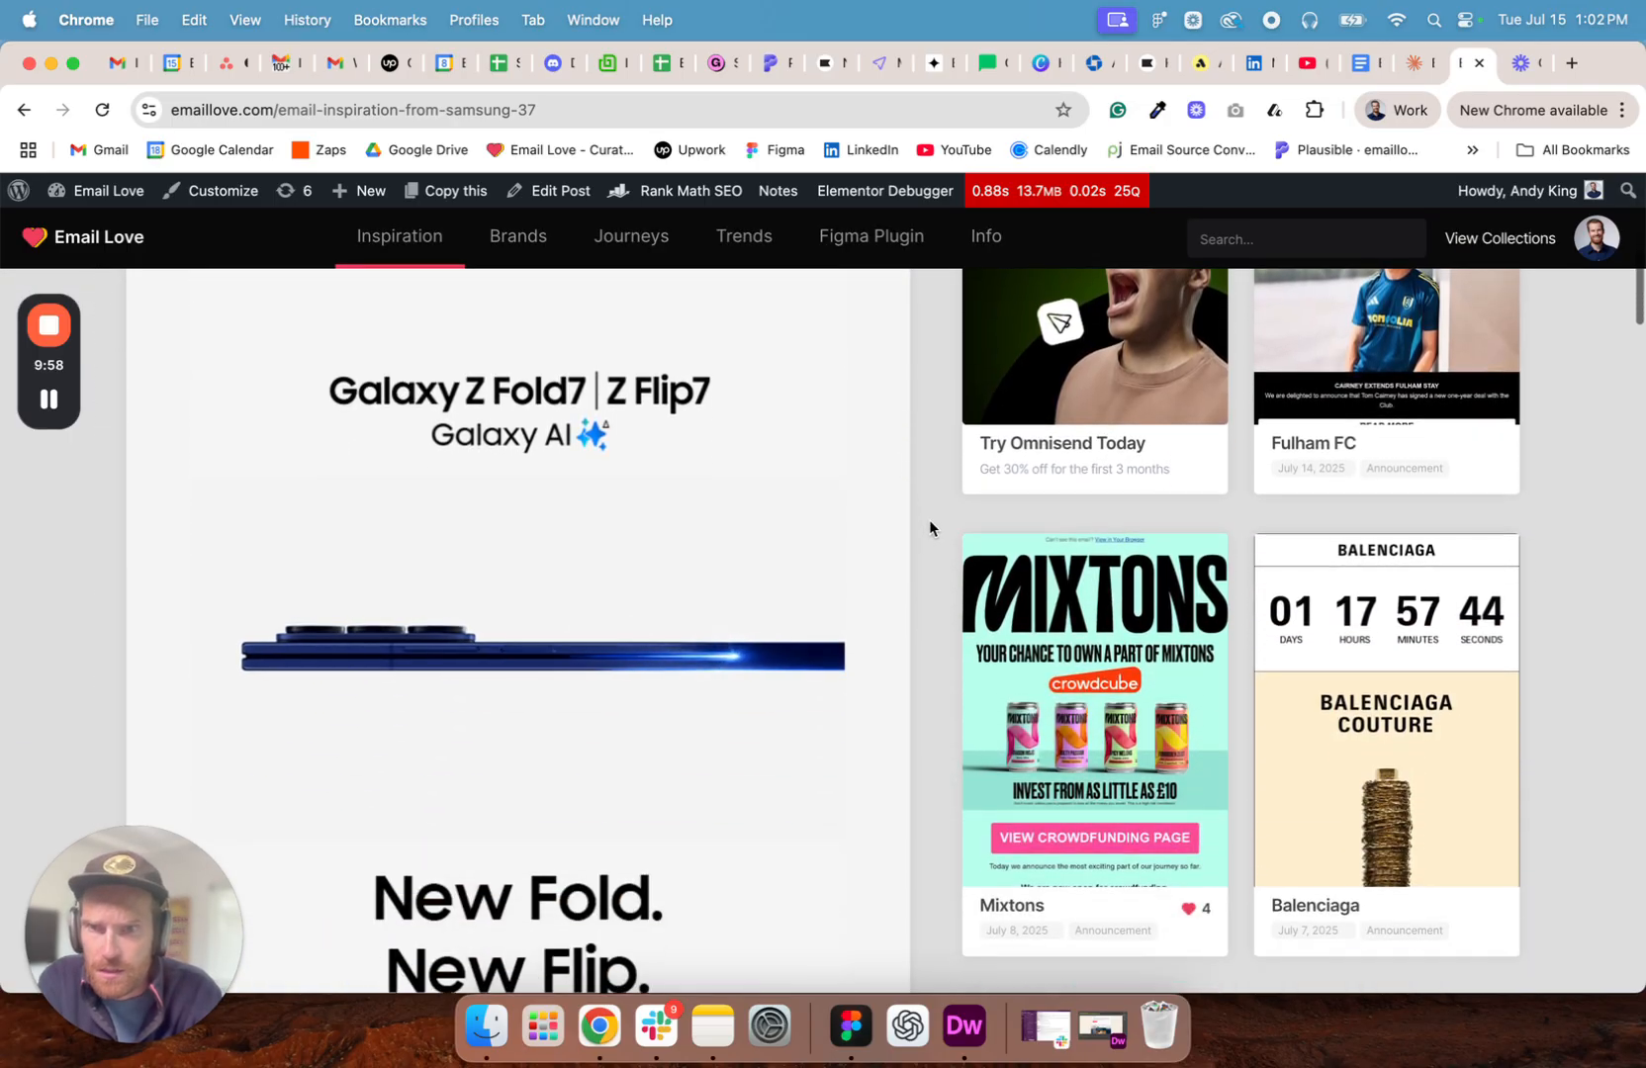
pyautogui.scroll(2, 931, 655)
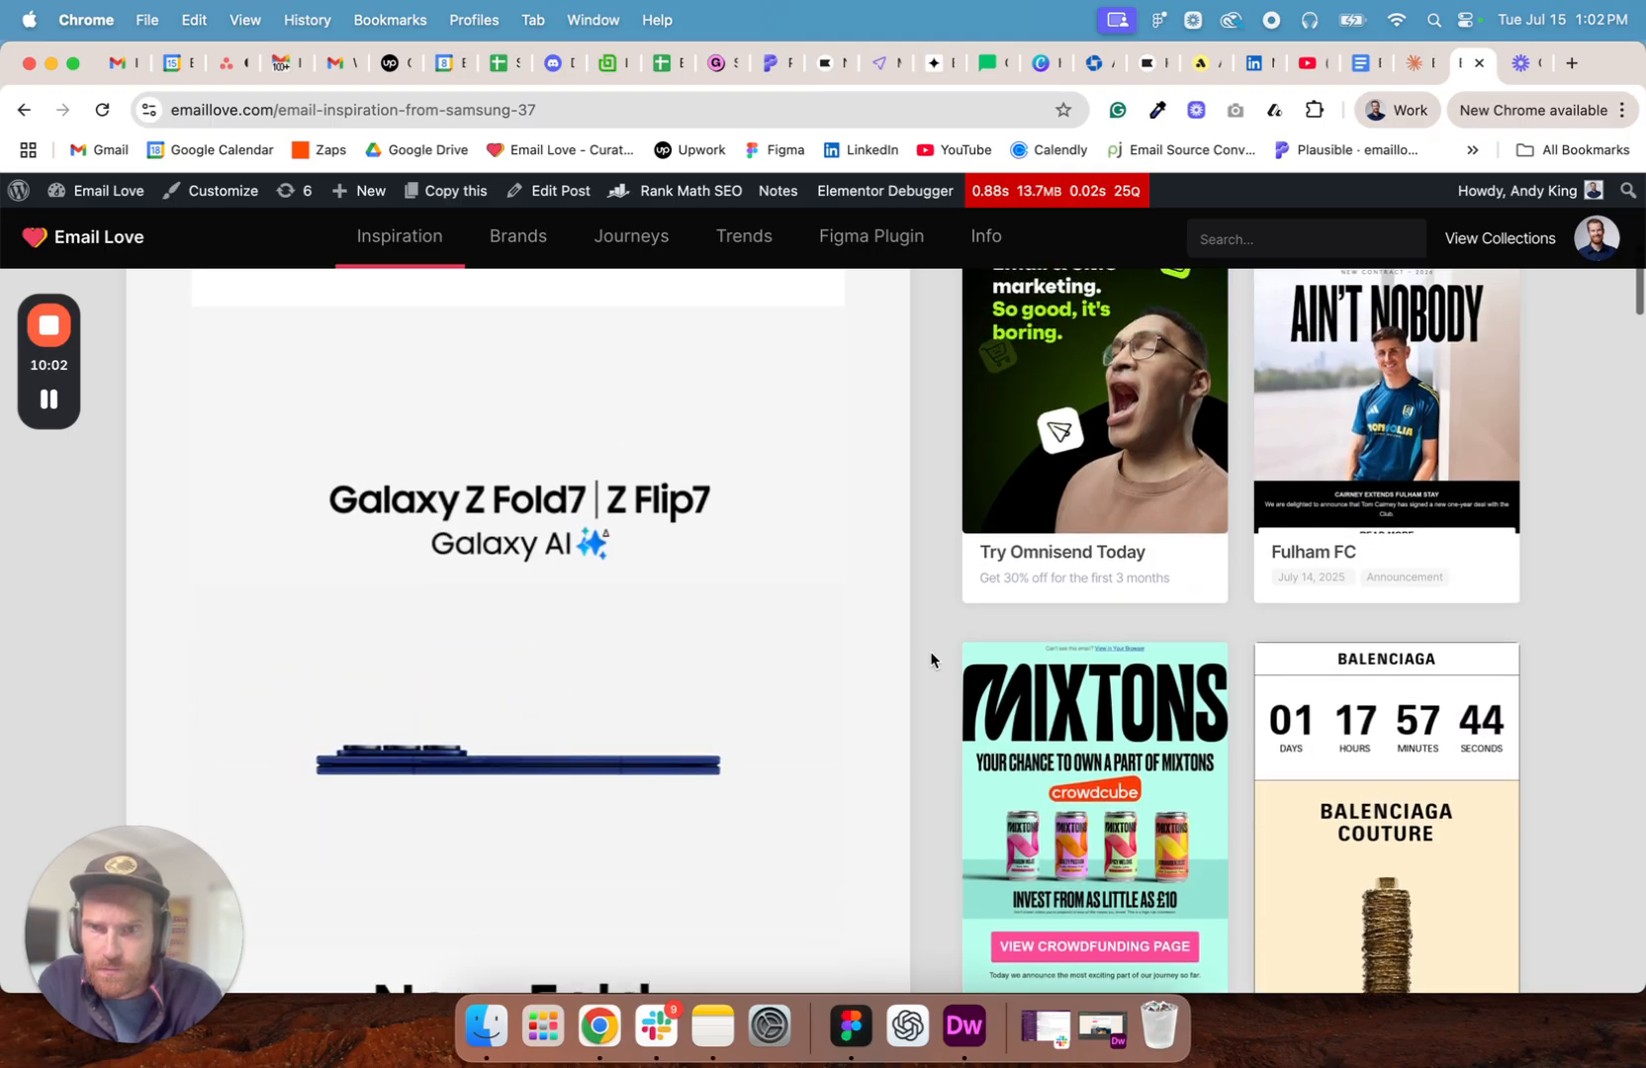
pyautogui.scroll(-3, 930, 659)
pyautogui.scroll(-12, 930, 659)
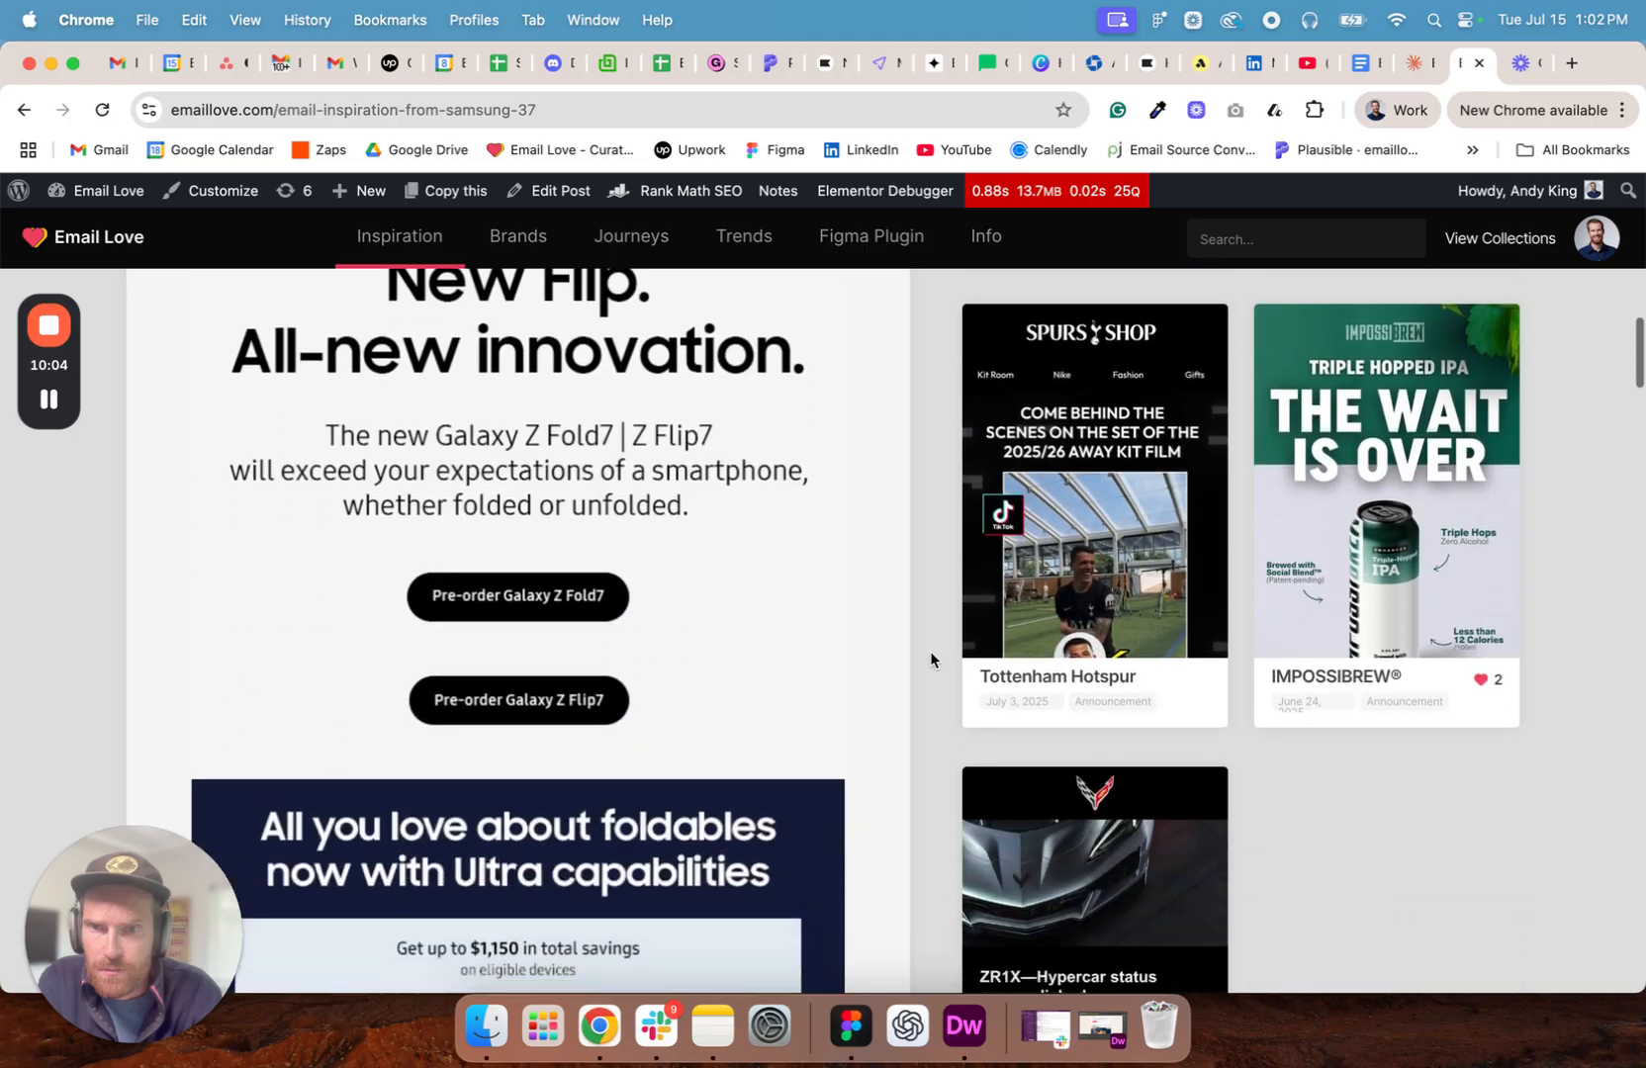
pyautogui.scroll(-15, 930, 657)
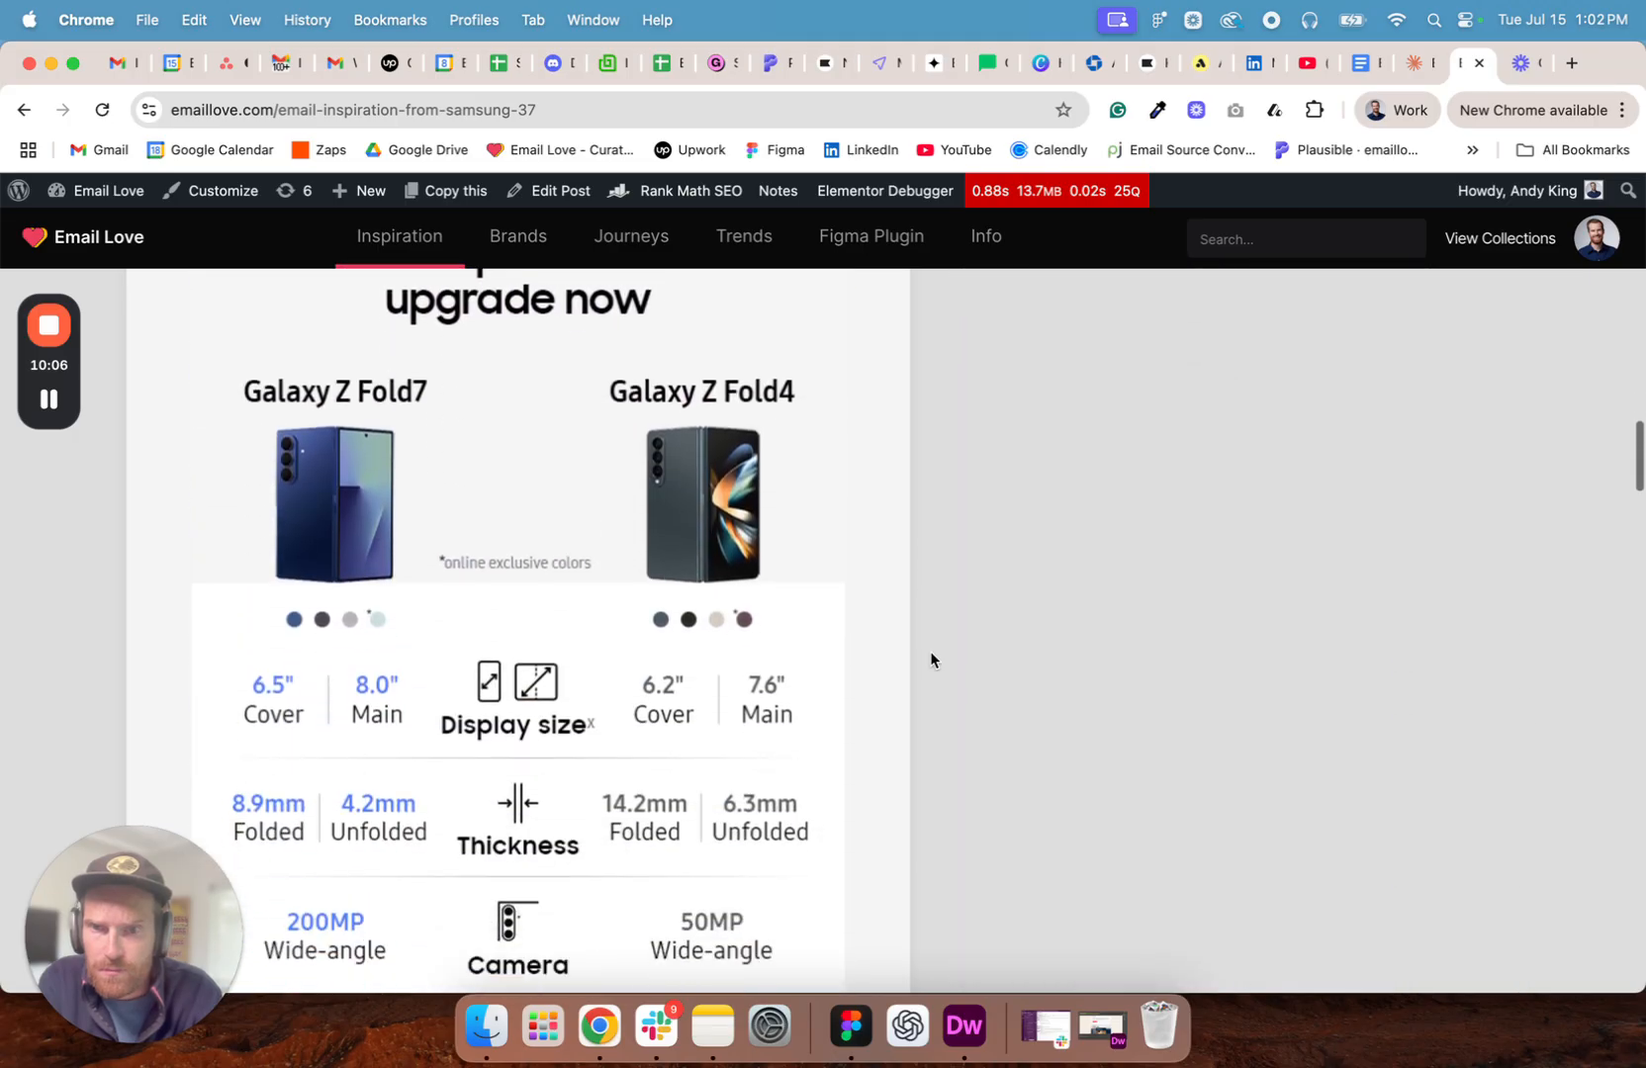
pyautogui.scroll(-1, 930, 659)
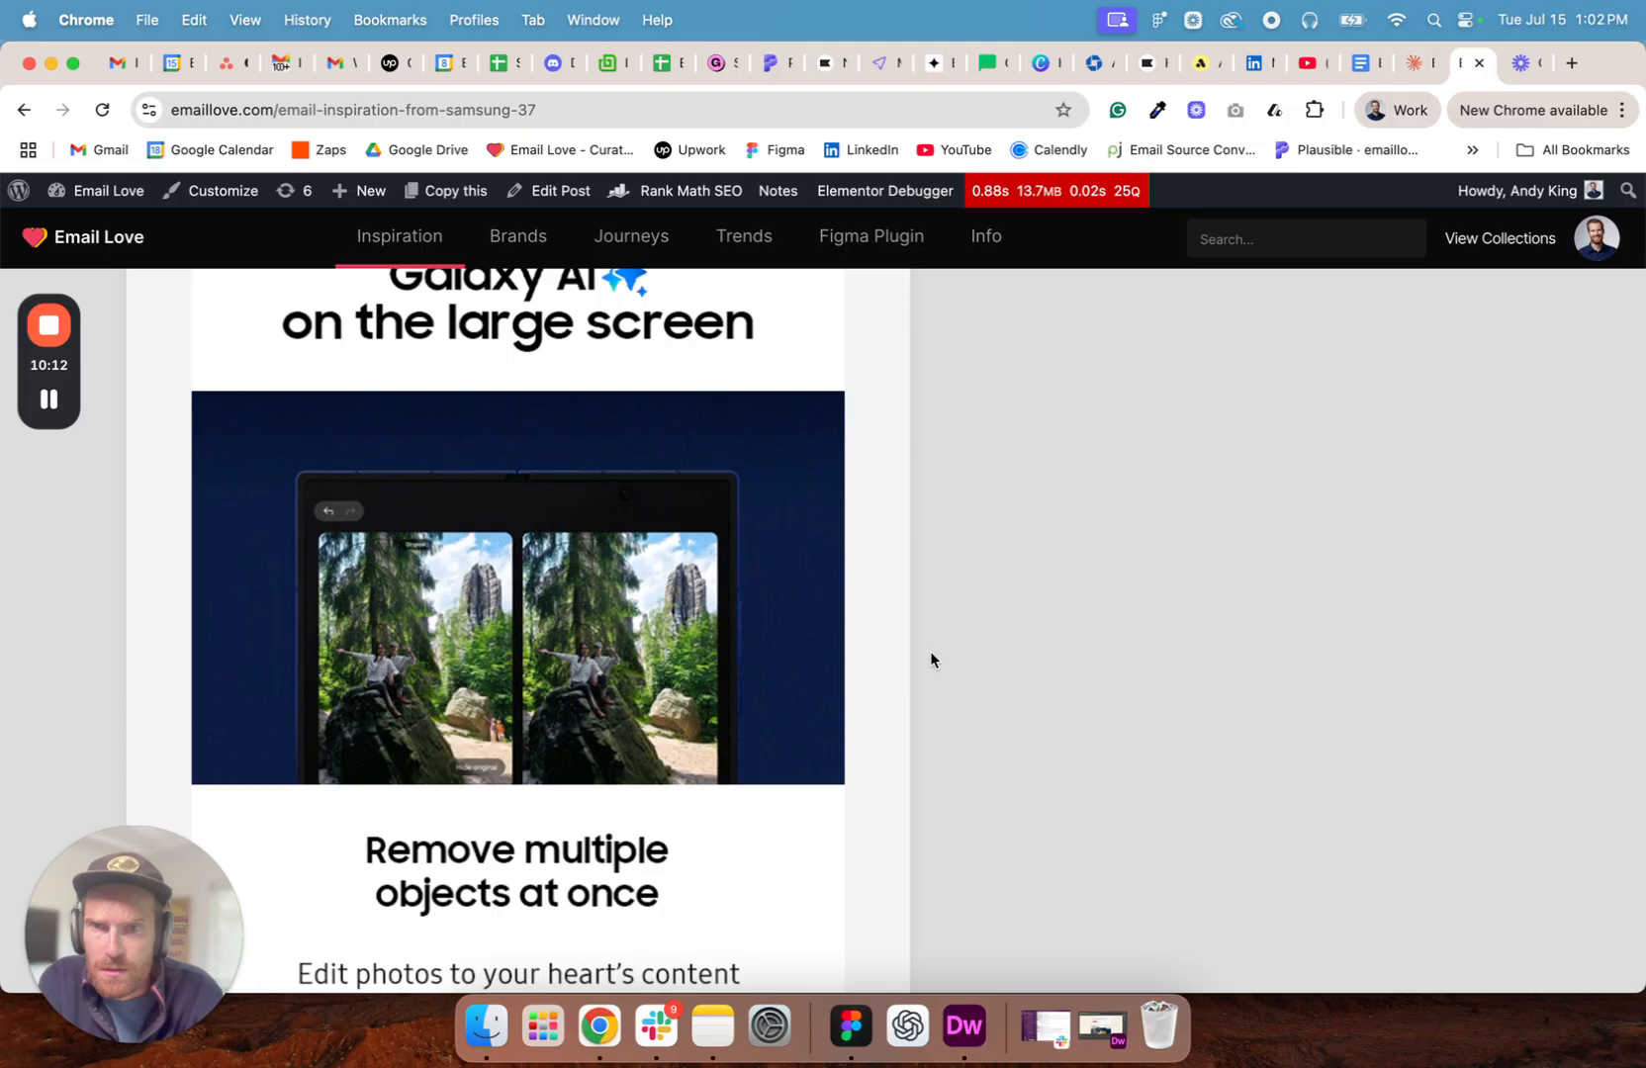
# - Save the animated photo-editing GIF under "The next era of Galaxy AI on the large screen" to the desktop
pyautogui.scroll(2, 949, 544)
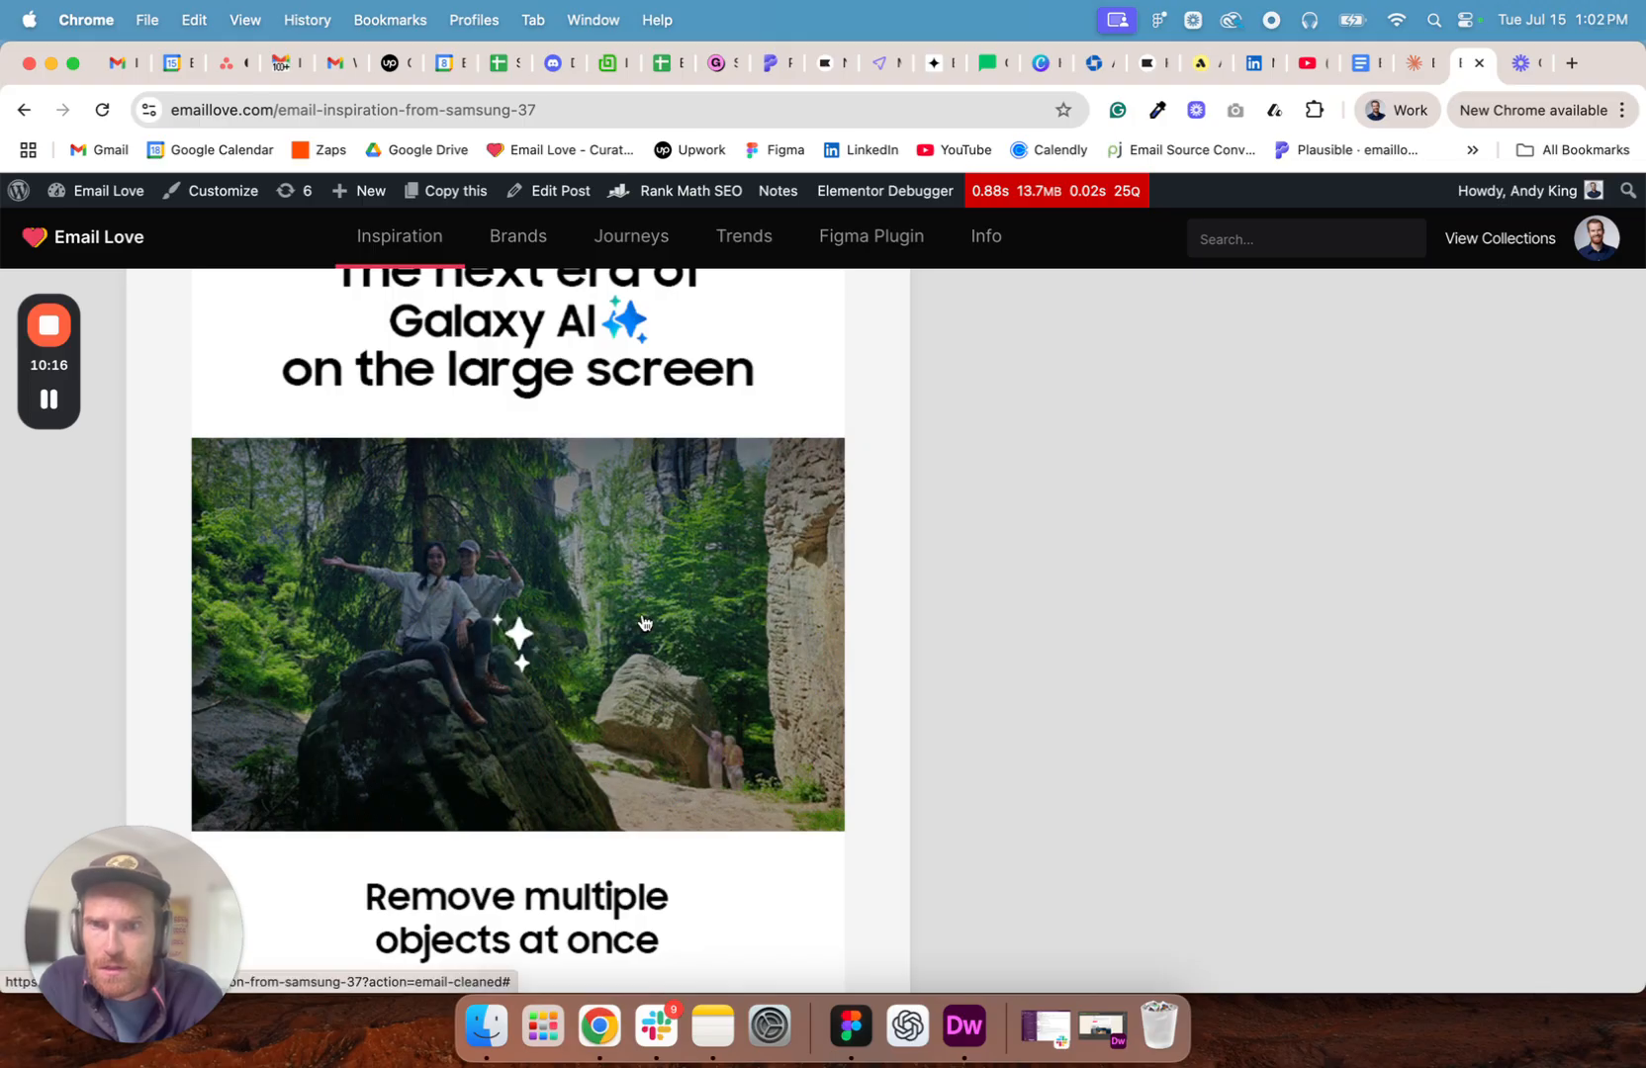
pyautogui.scroll(-1, 593, 580)
pyautogui.moveTo(587, 570); pyautogui.dragTo(315, 1034)
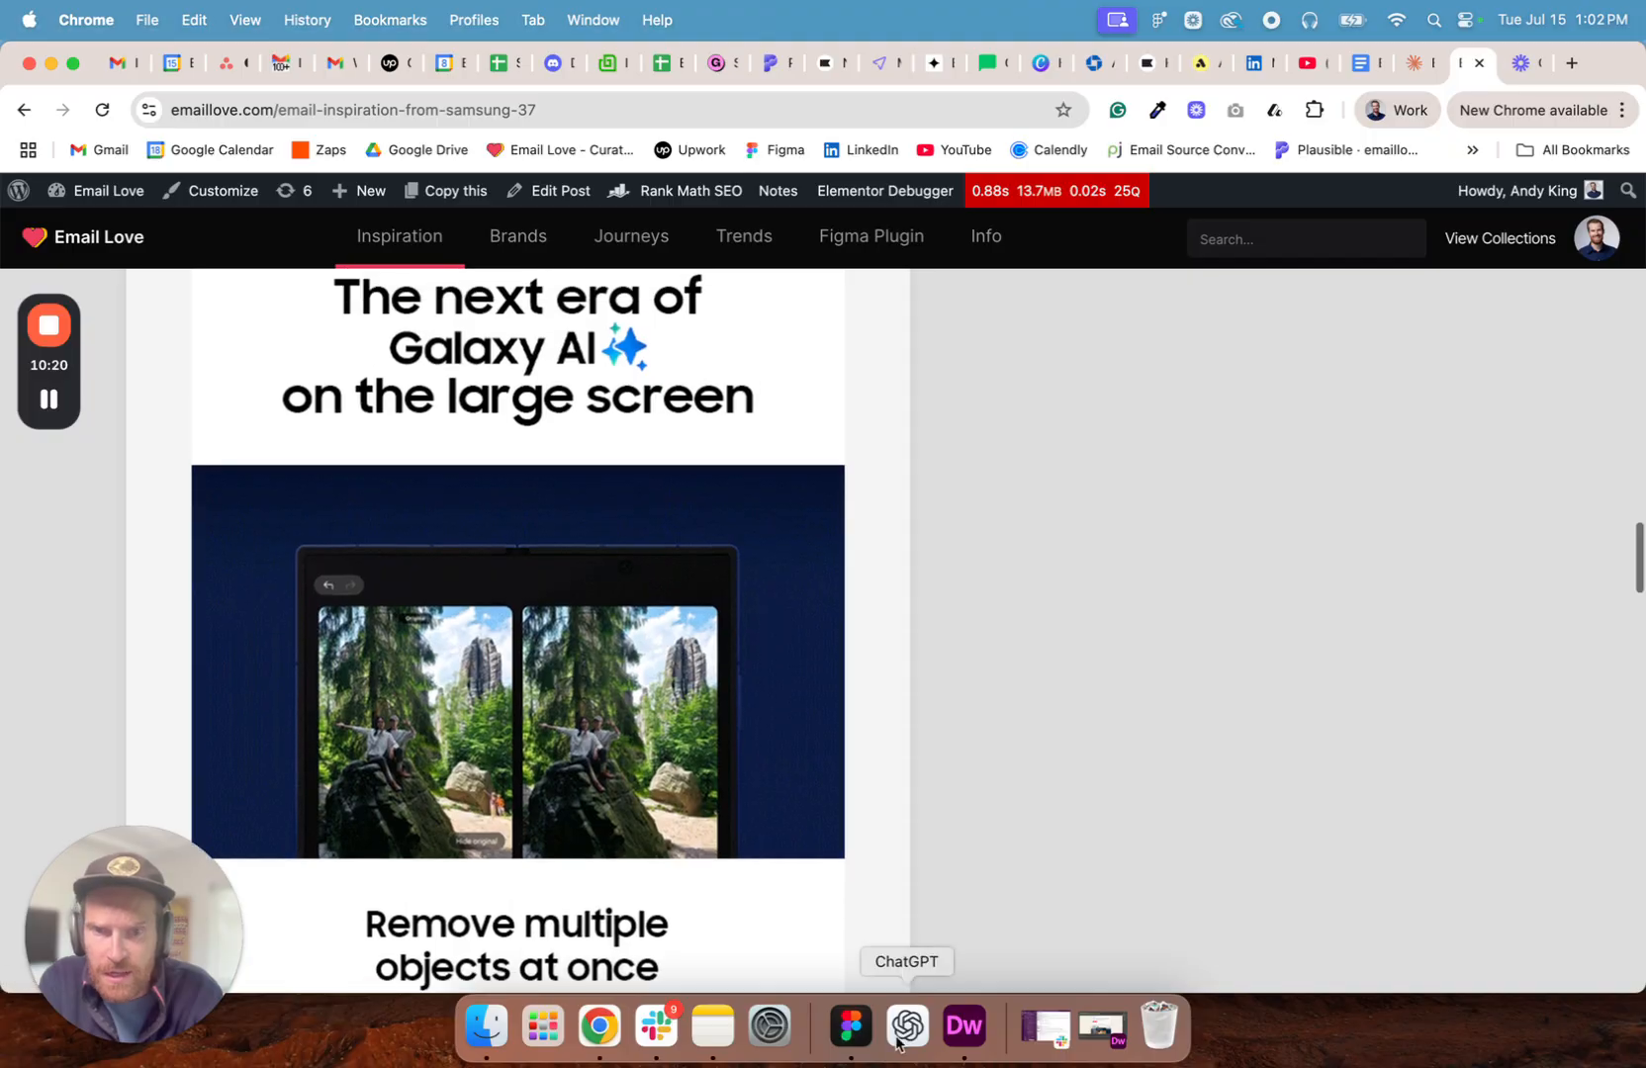
# - Switch to Figma and replace the image fill of the Belkin section's mj-image layer with the Samsung GIF saved on the desktop
pyautogui.click(836, 1029)
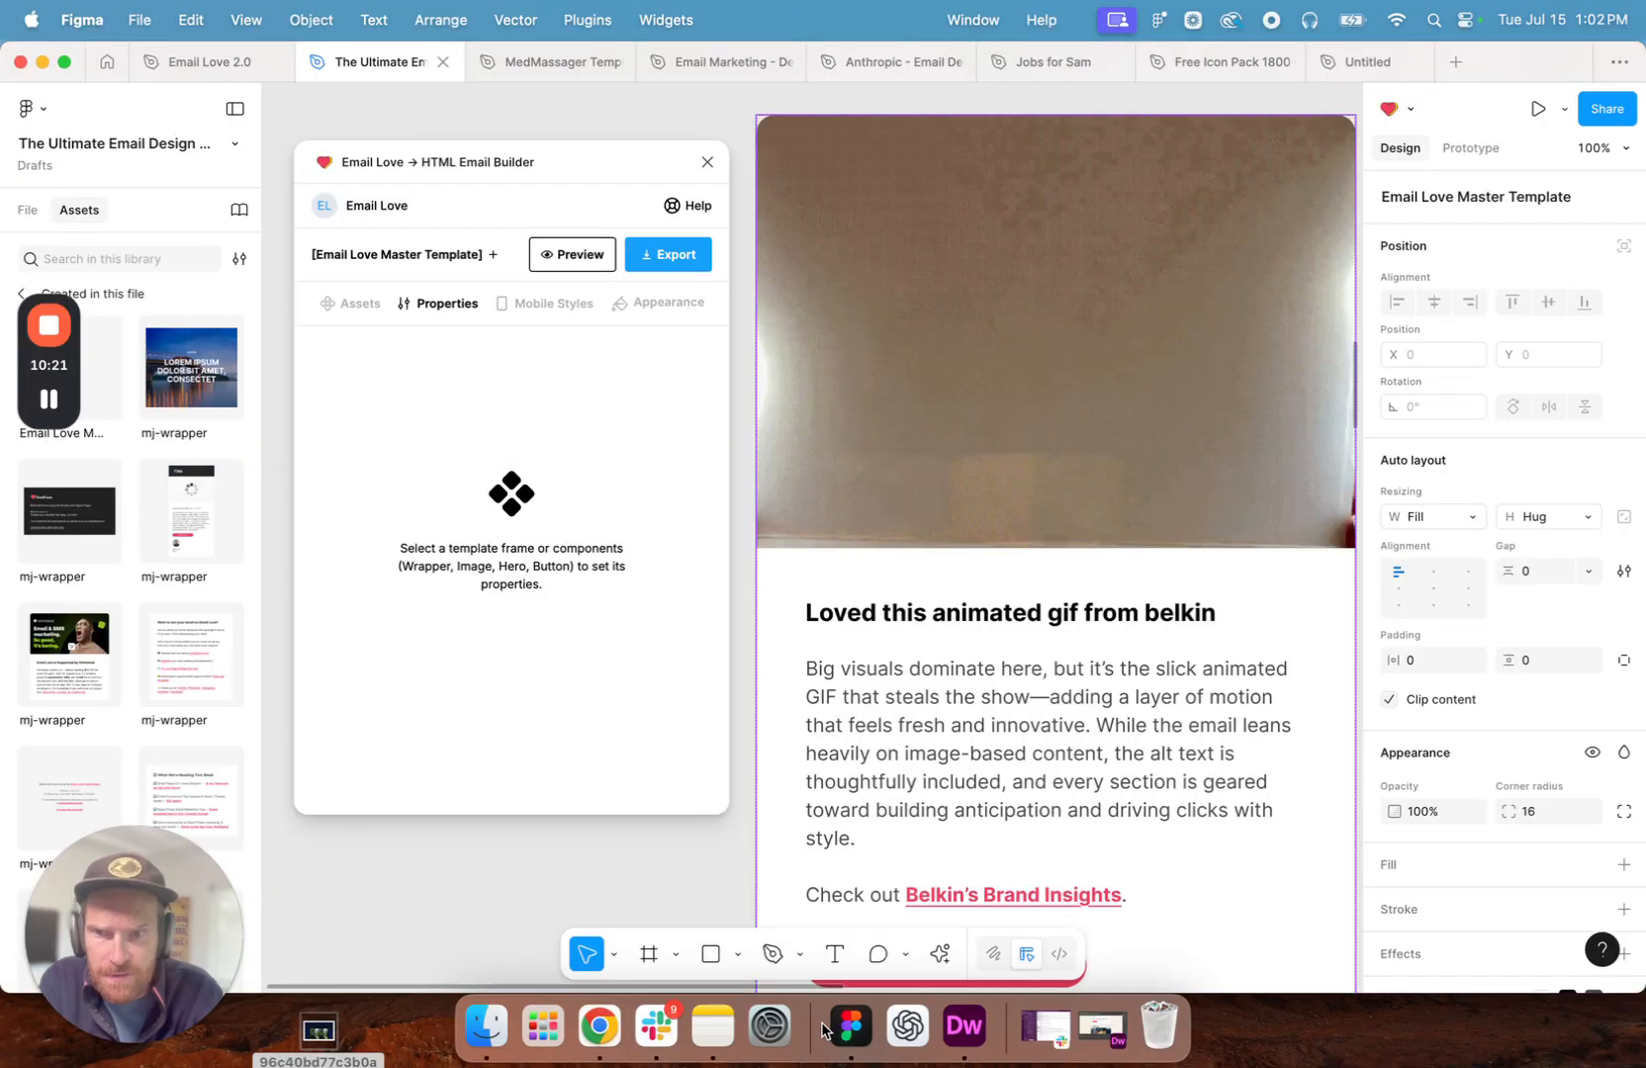
pyautogui.doubleClick(1046, 427)
pyautogui.click(1046, 428)
pyautogui.press('Escape')
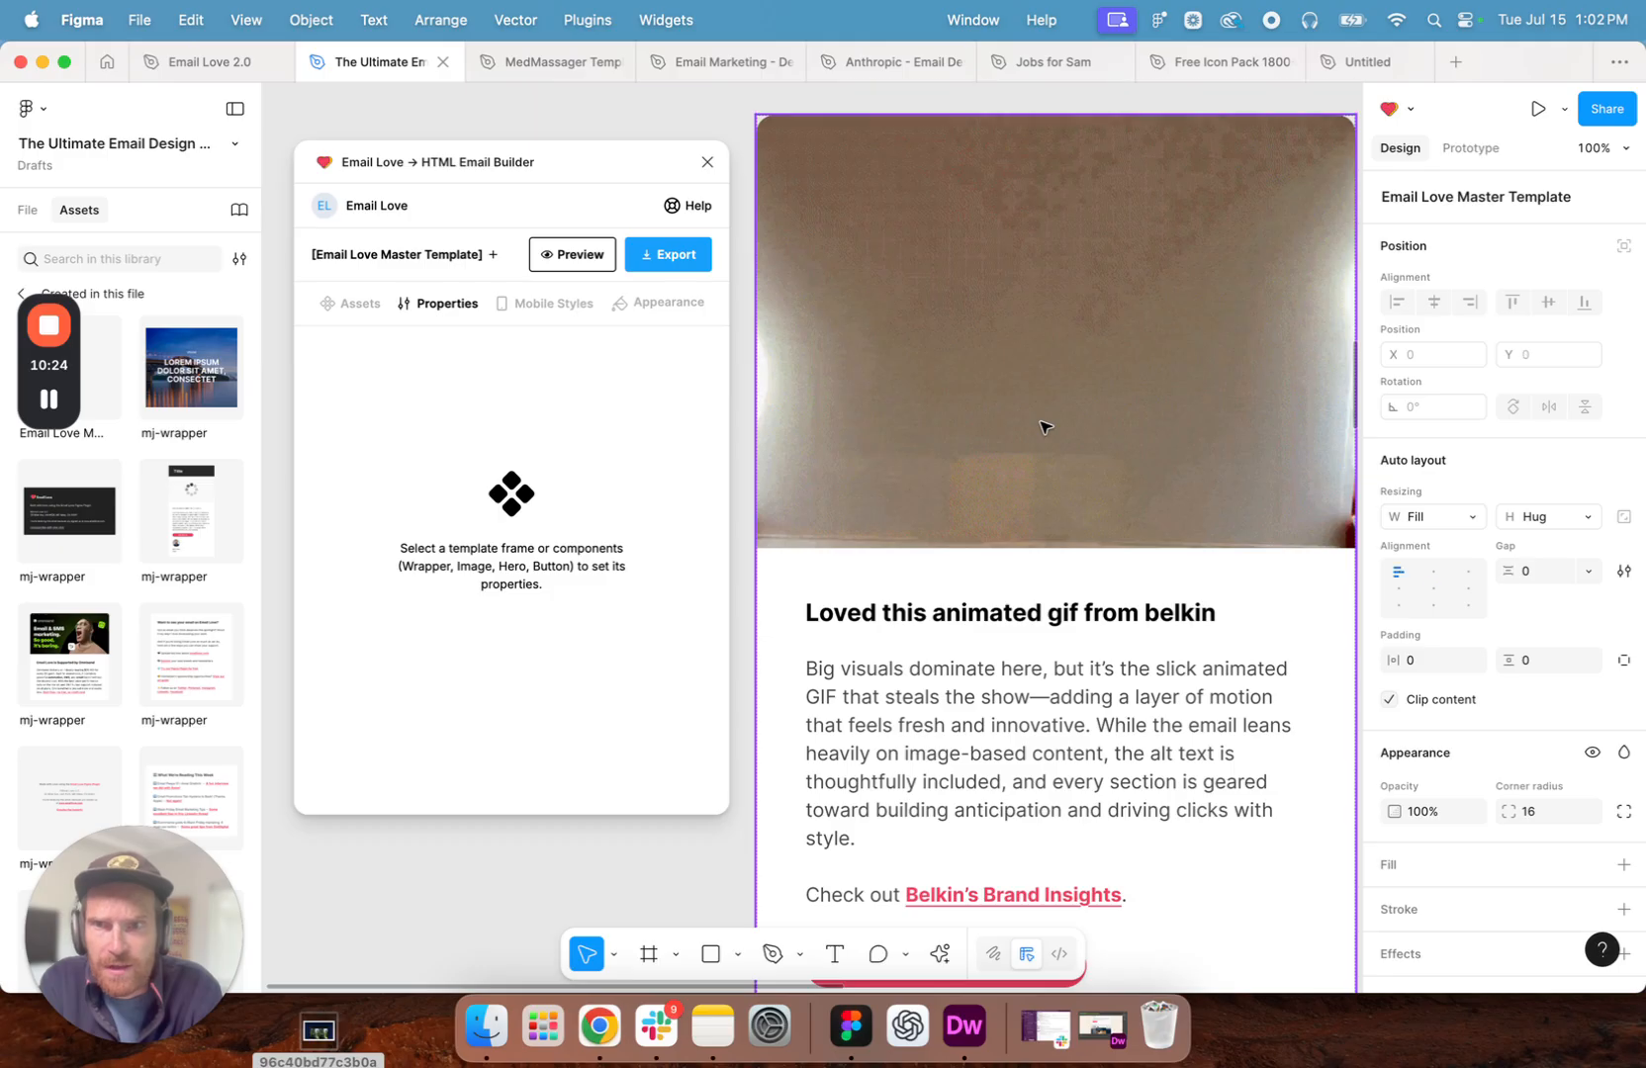
pyautogui.click(31, 210)
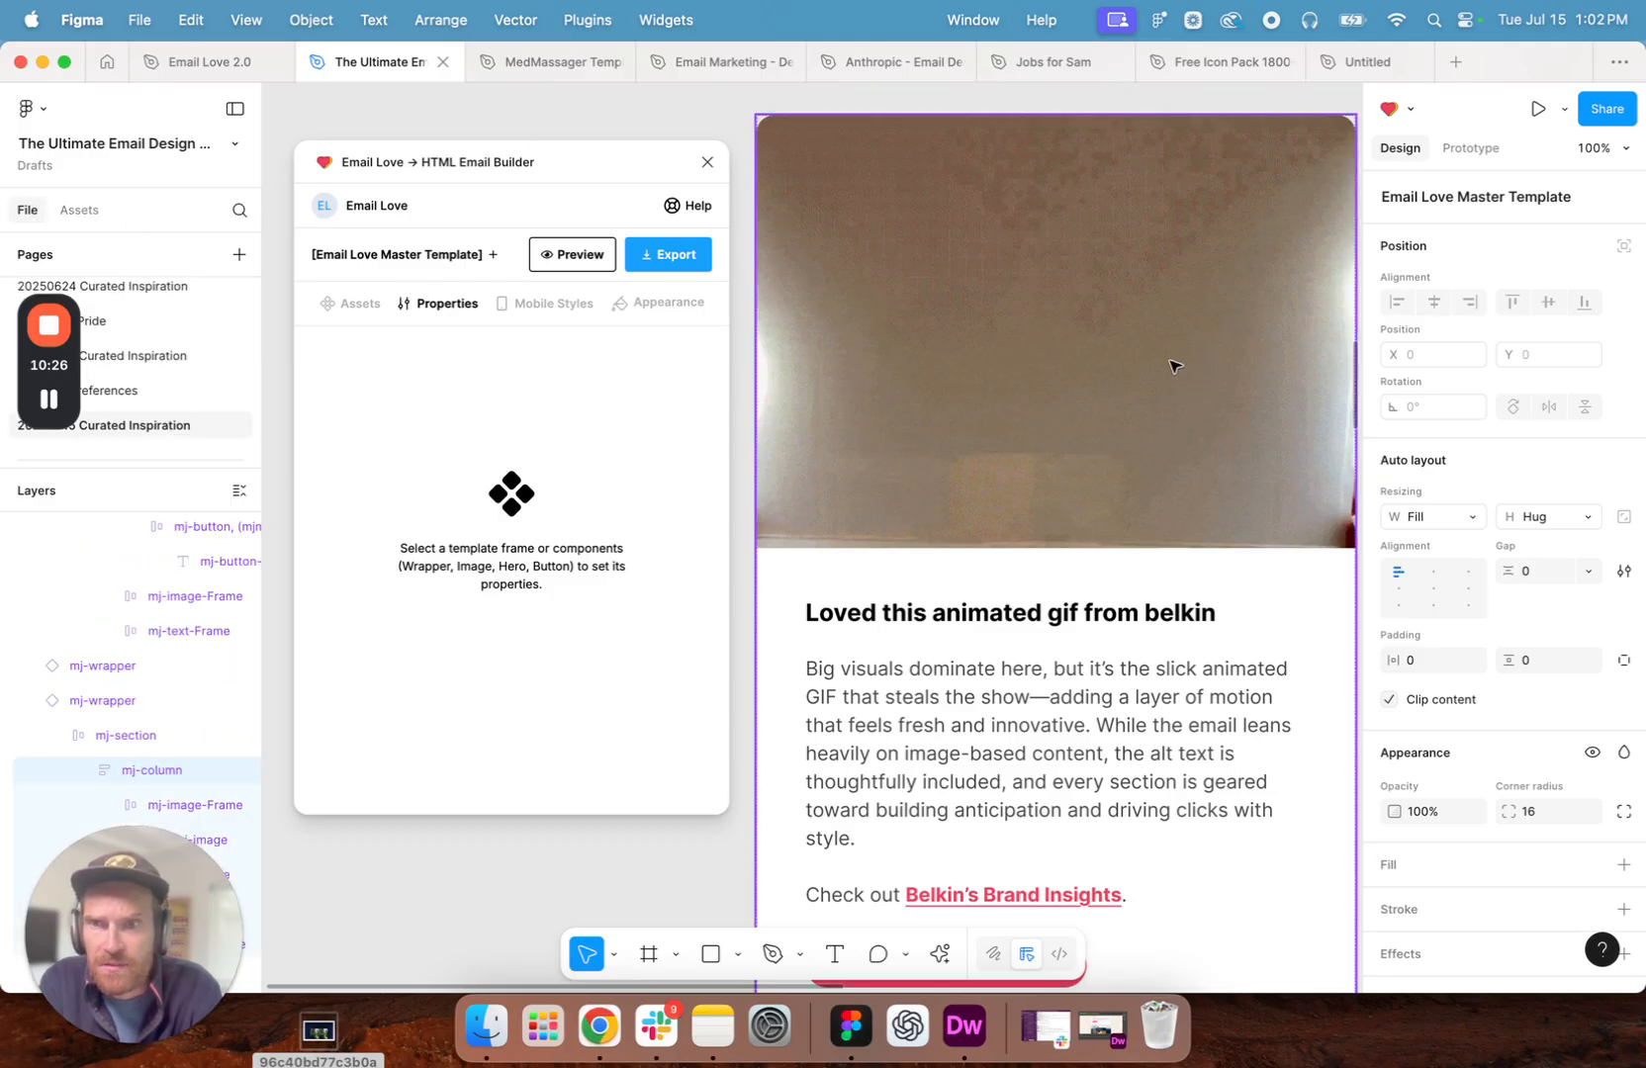
pyautogui.scroll(-3, 183, 664)
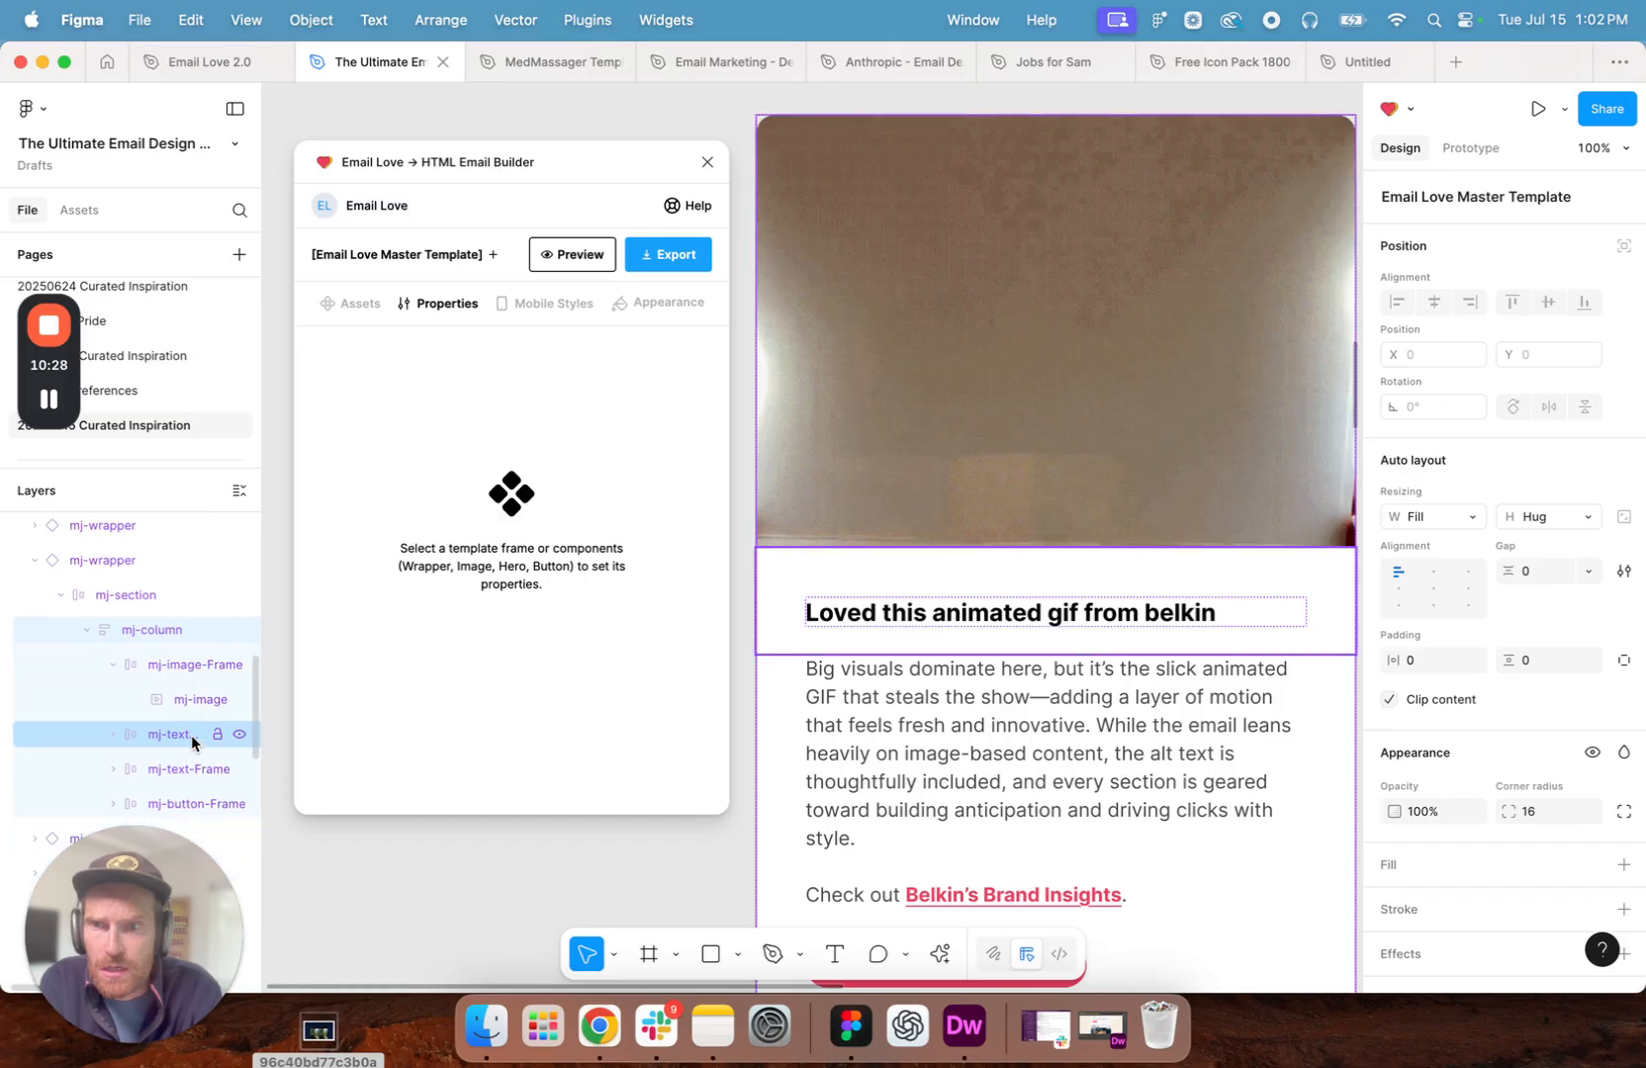
pyautogui.click(177, 703)
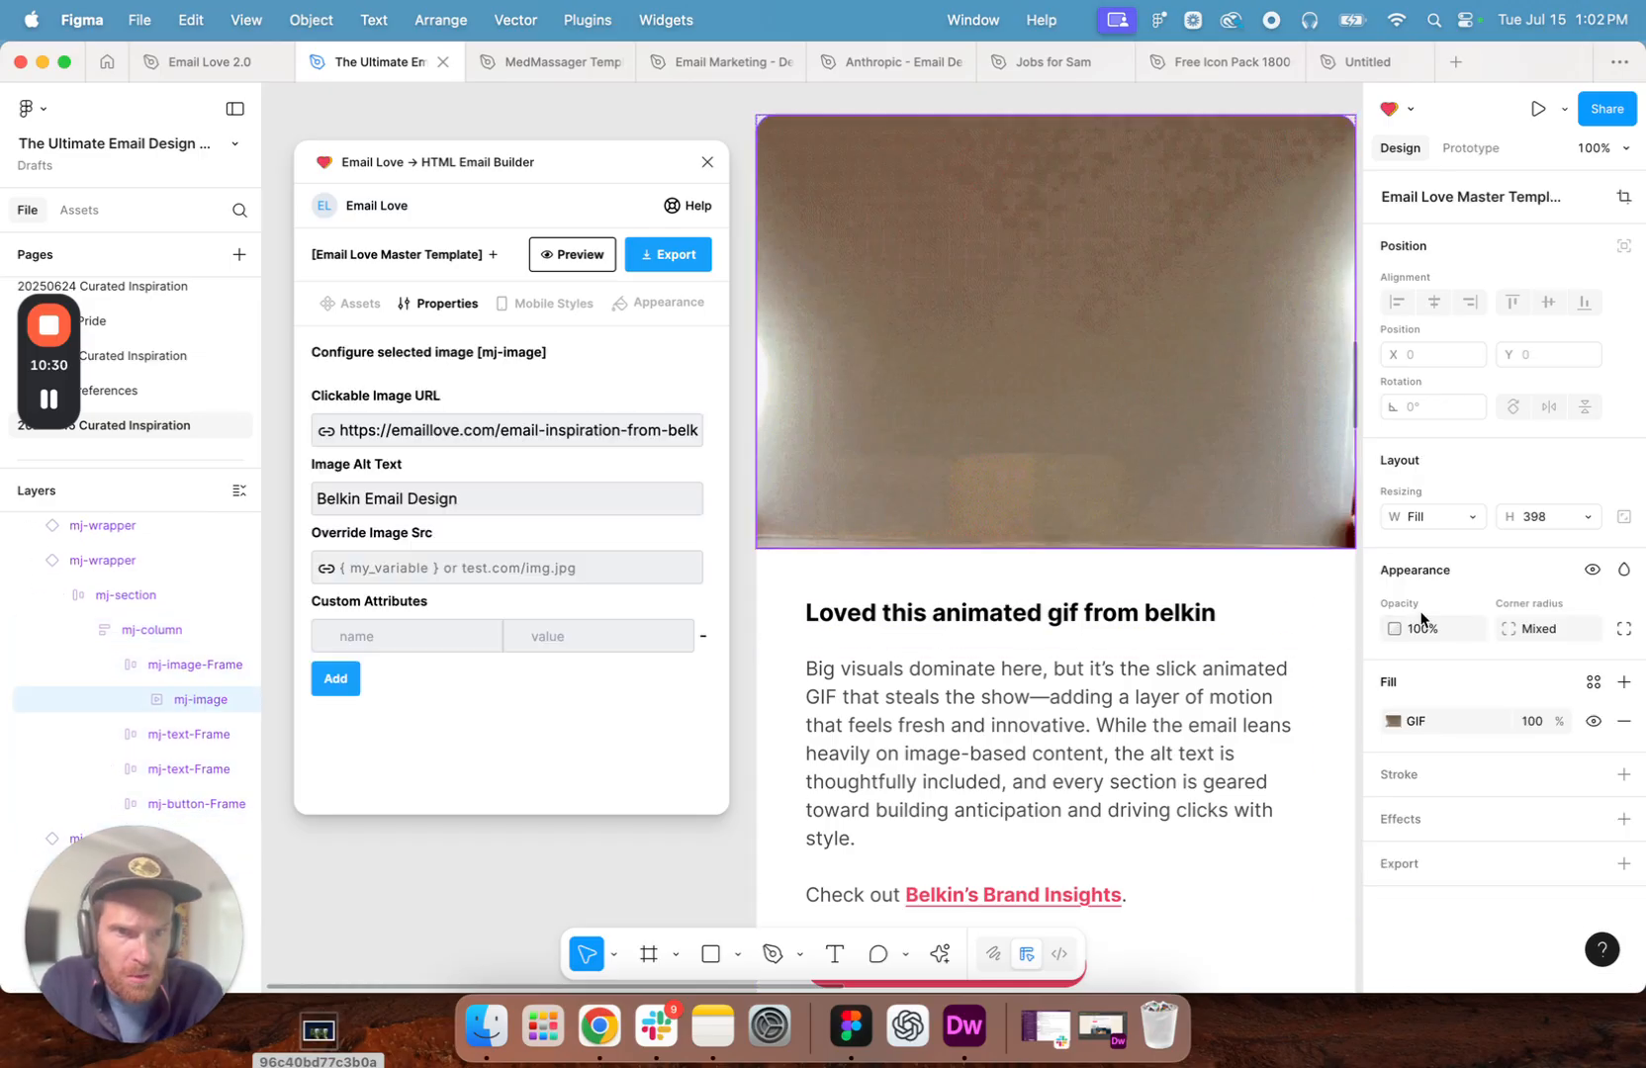
pyautogui.click(1405, 723)
pyautogui.moveTo(1280, 570)
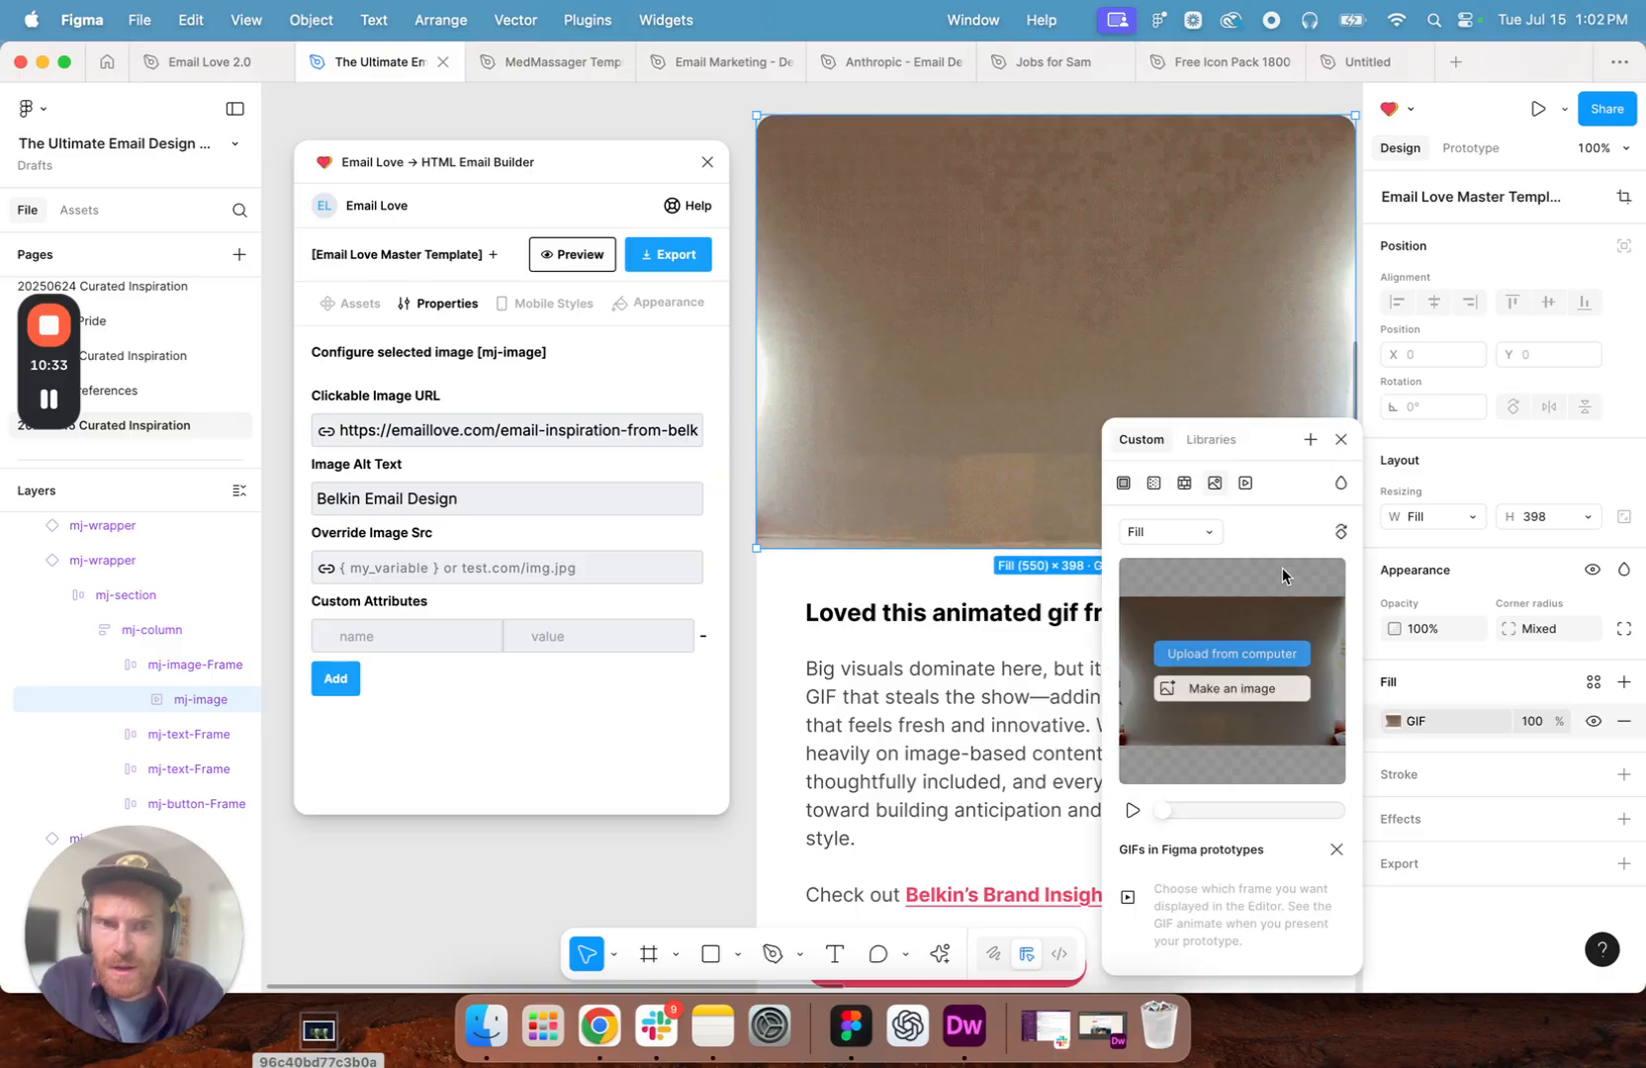
pyautogui.click(1254, 656)
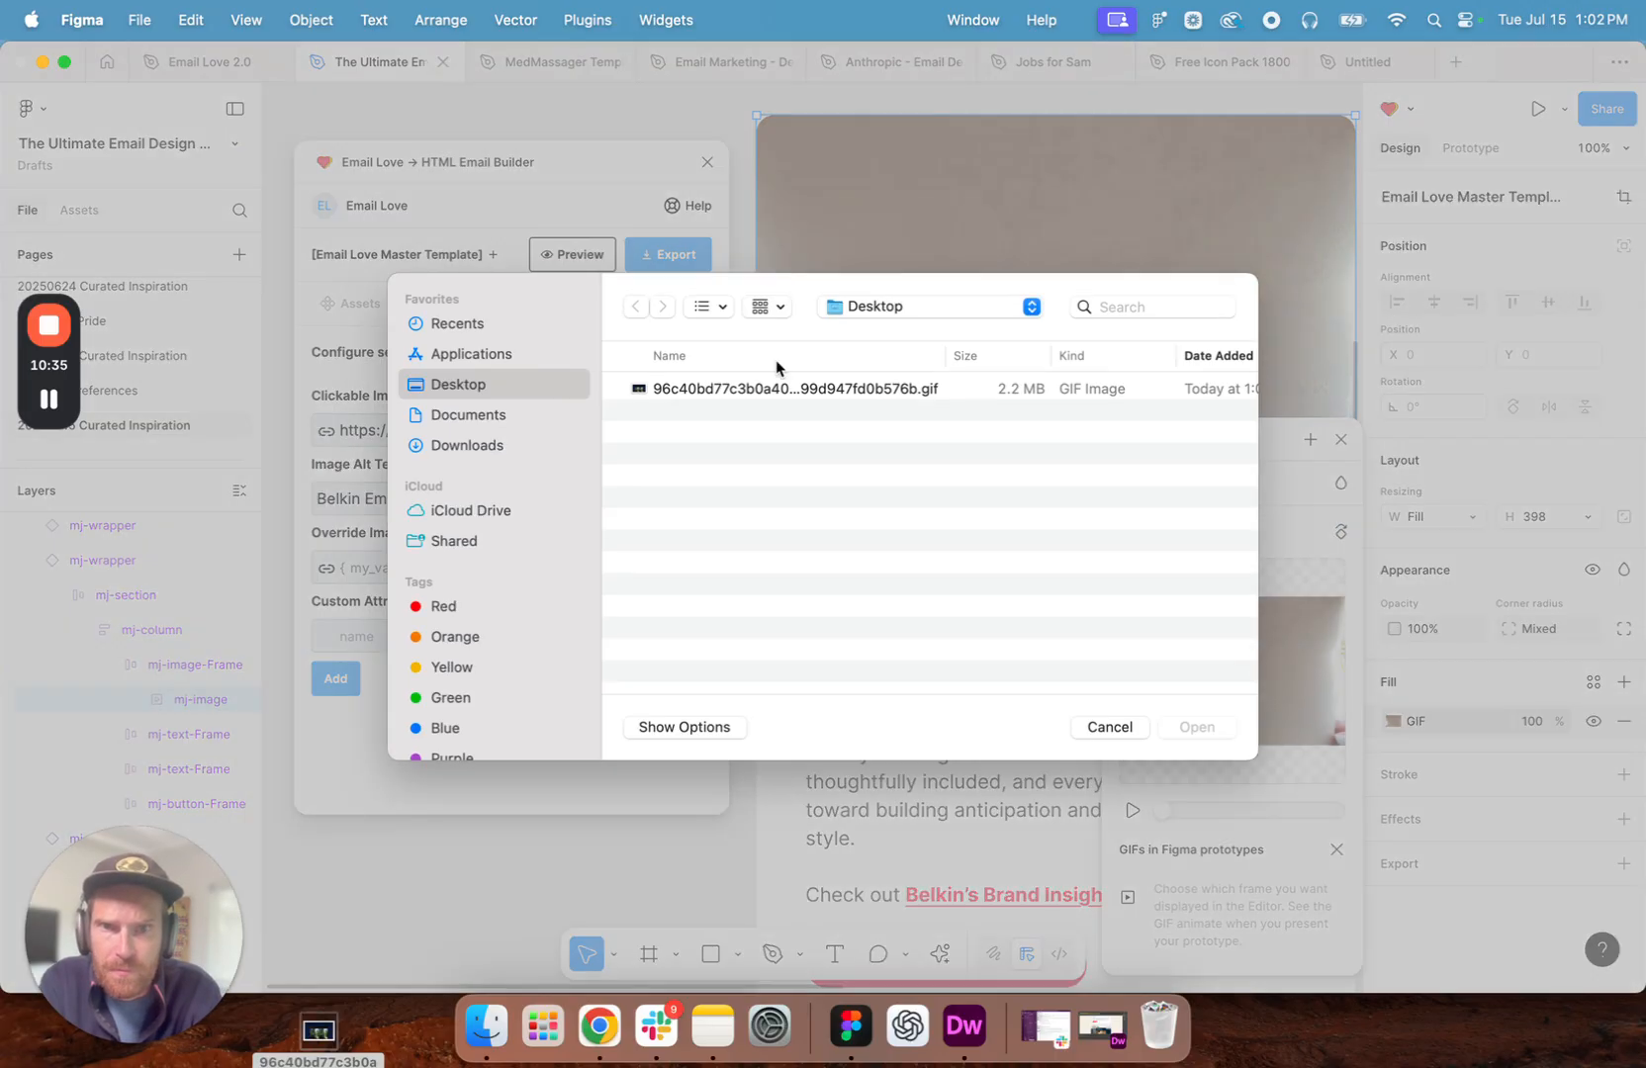
pyautogui.doubleClick(663, 388)
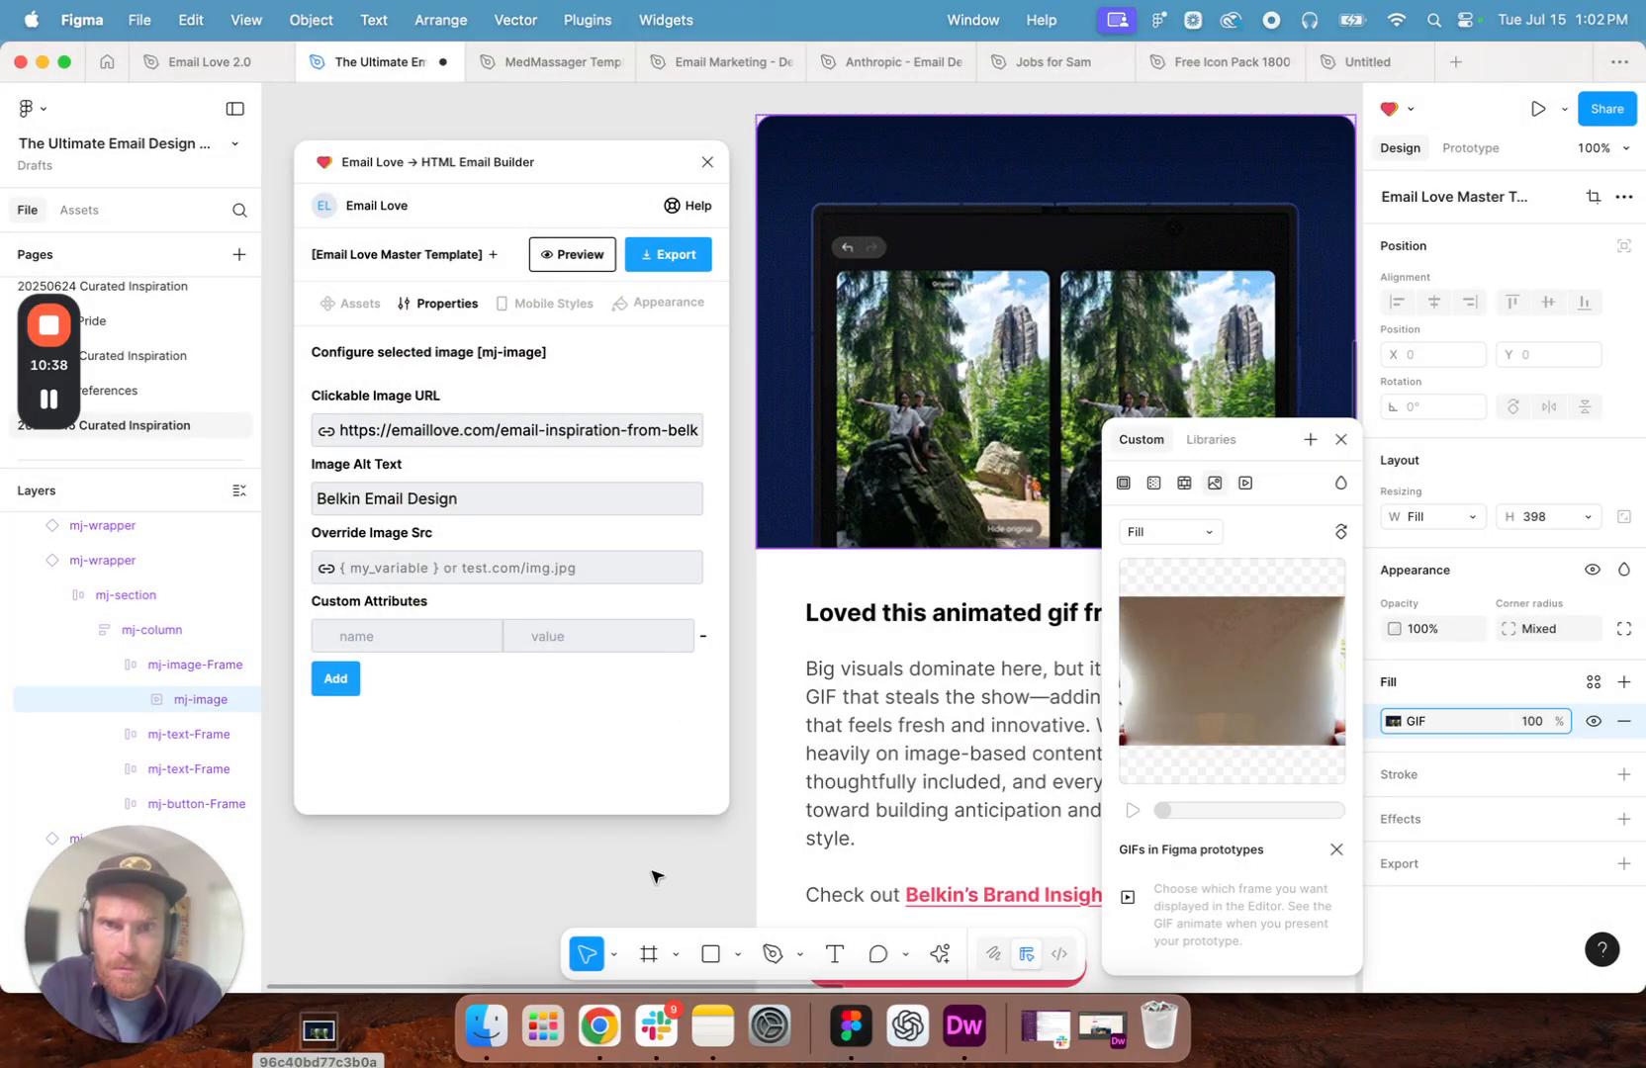
pyautogui.click(654, 874)
# - Preview the Email Love Master Template in the plugin, check the animated GIF section, and return to the editor
pyautogui.scroll(5, 937, 489)
pyautogui.scroll(15, 937, 494)
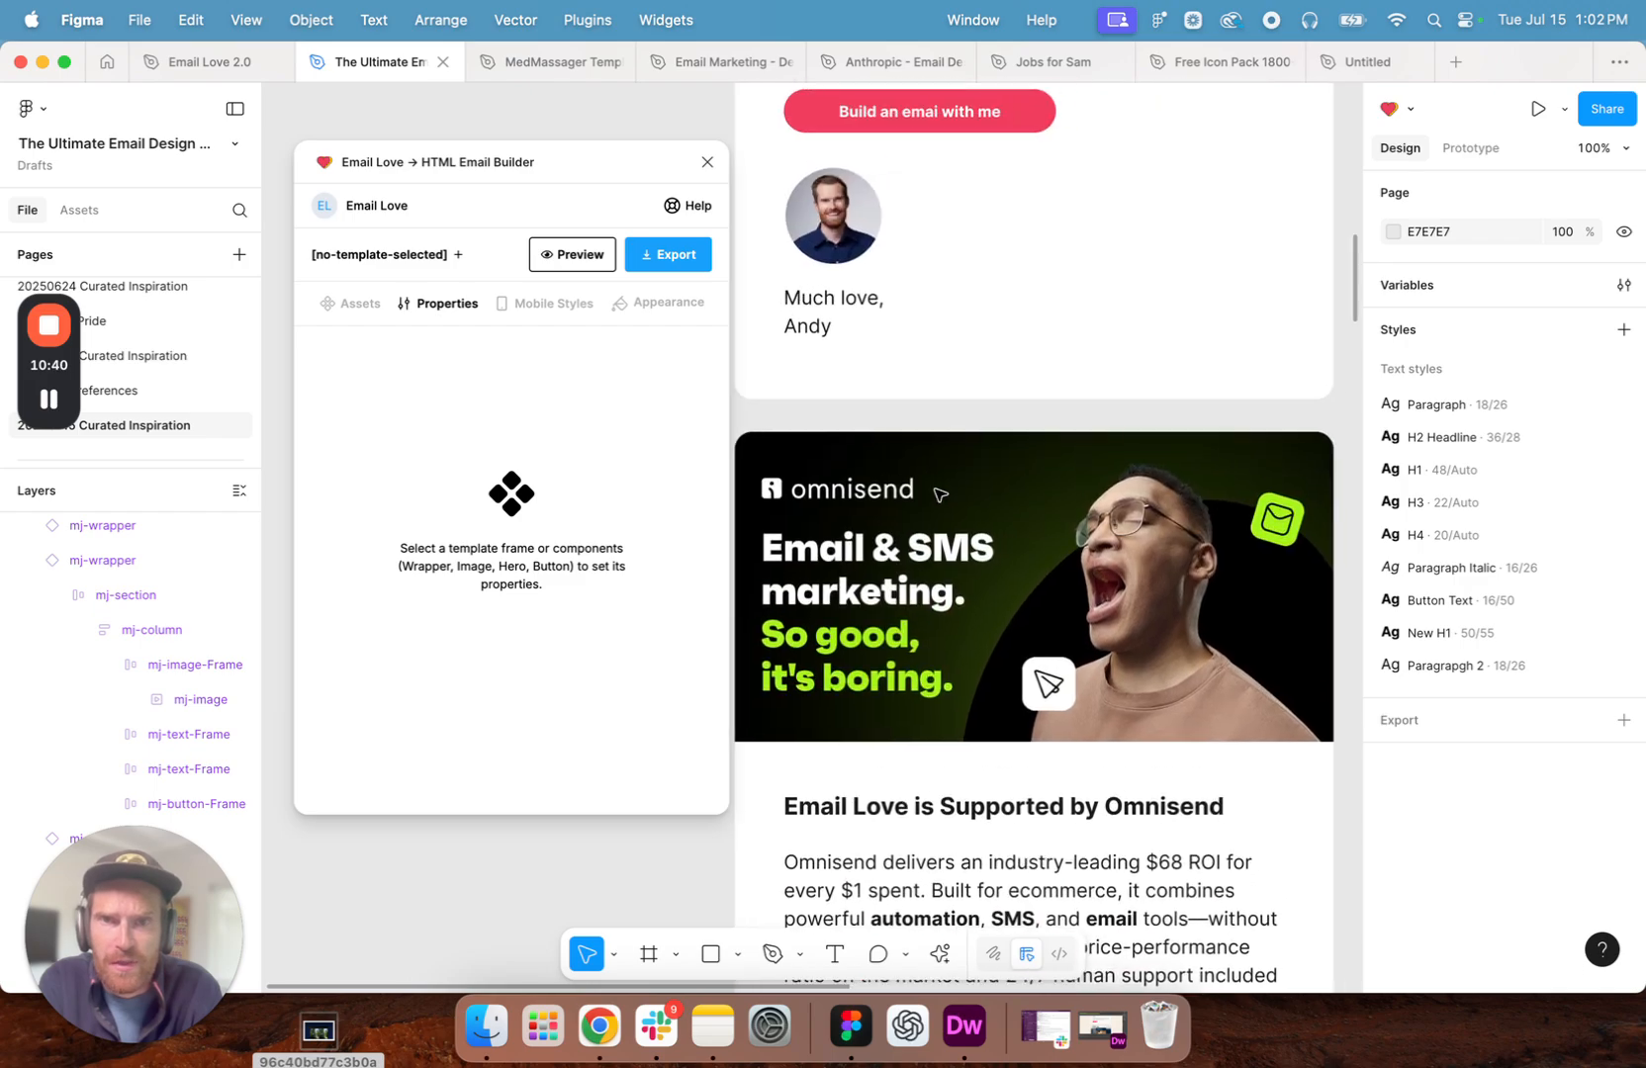
pyautogui.scroll(5, 936, 495)
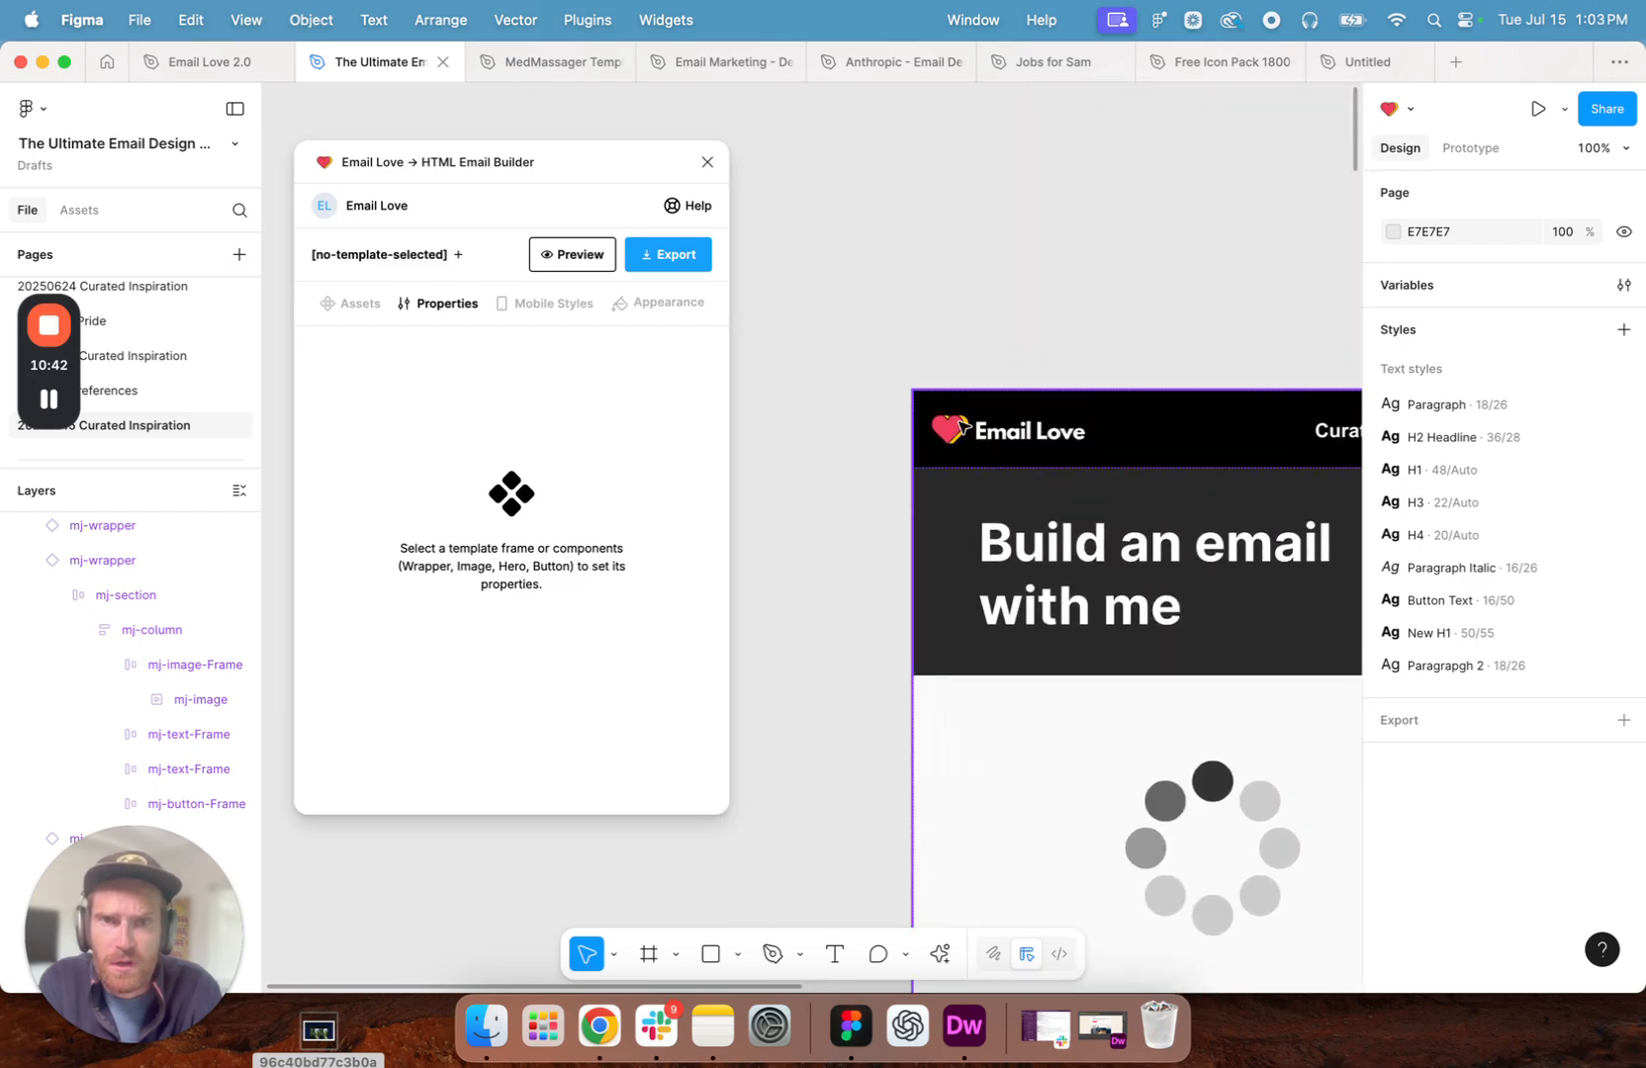
pyautogui.click(966, 411)
pyautogui.click(596, 256)
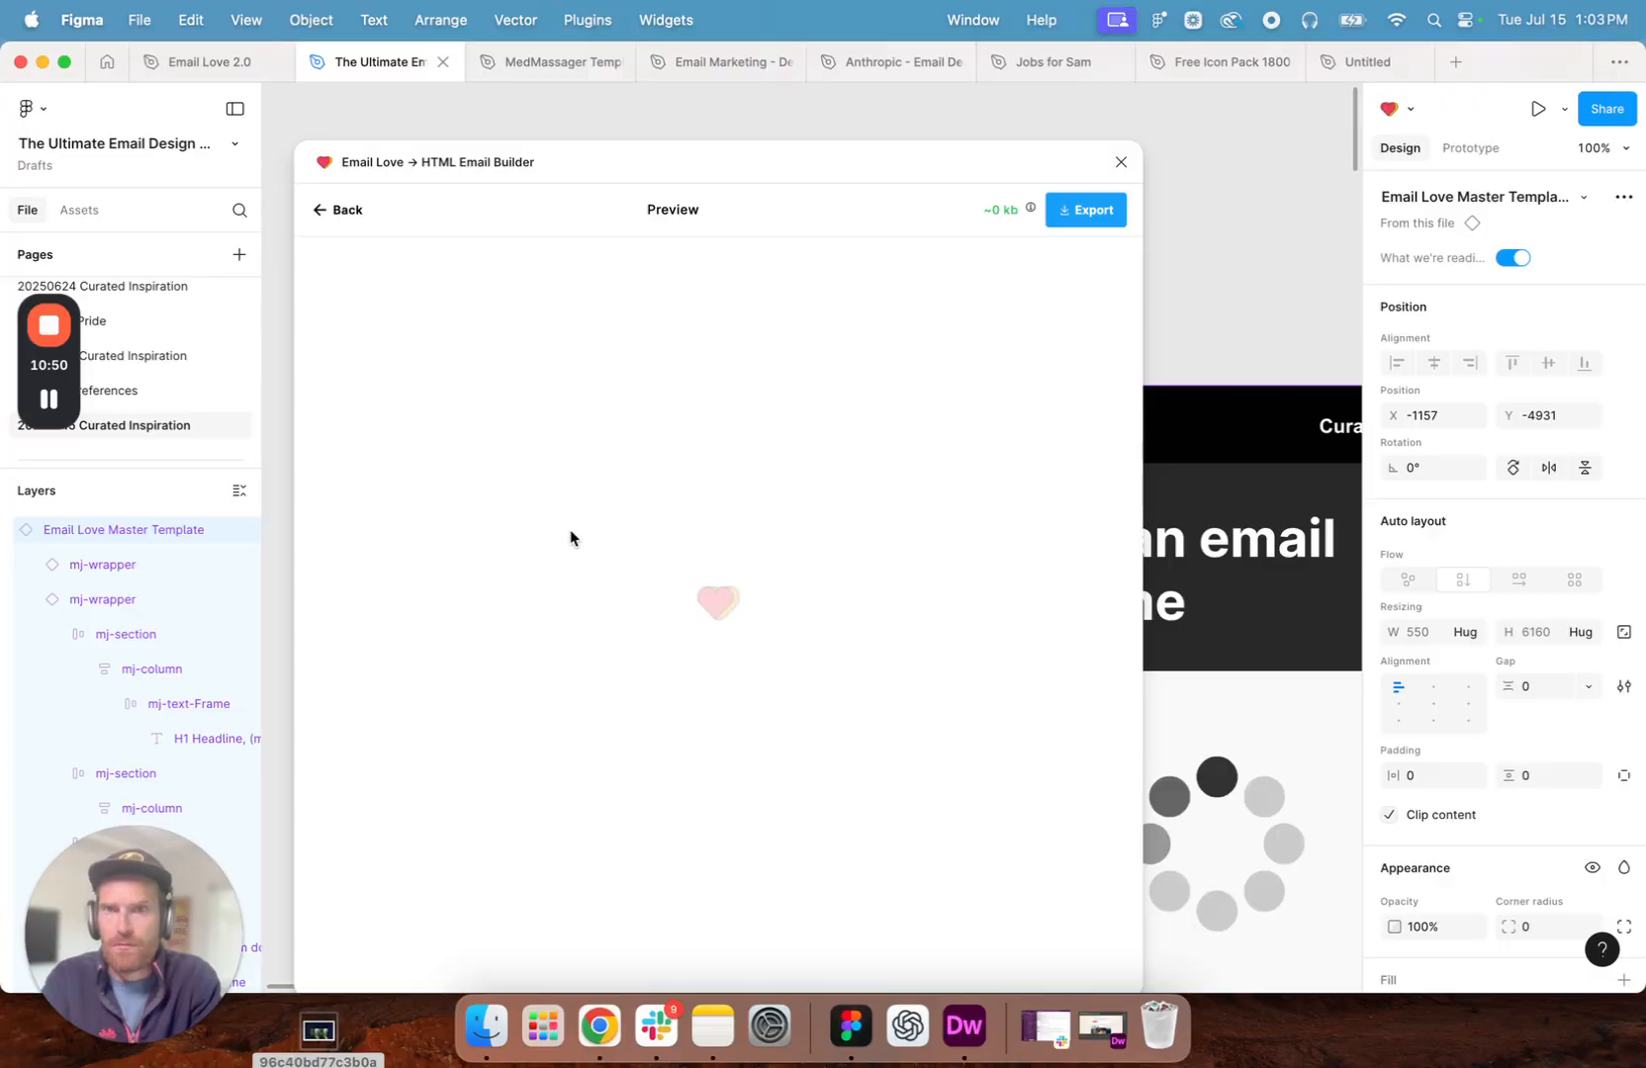
pyautogui.moveTo(572, 164); pyautogui.dragTo(524, 117)
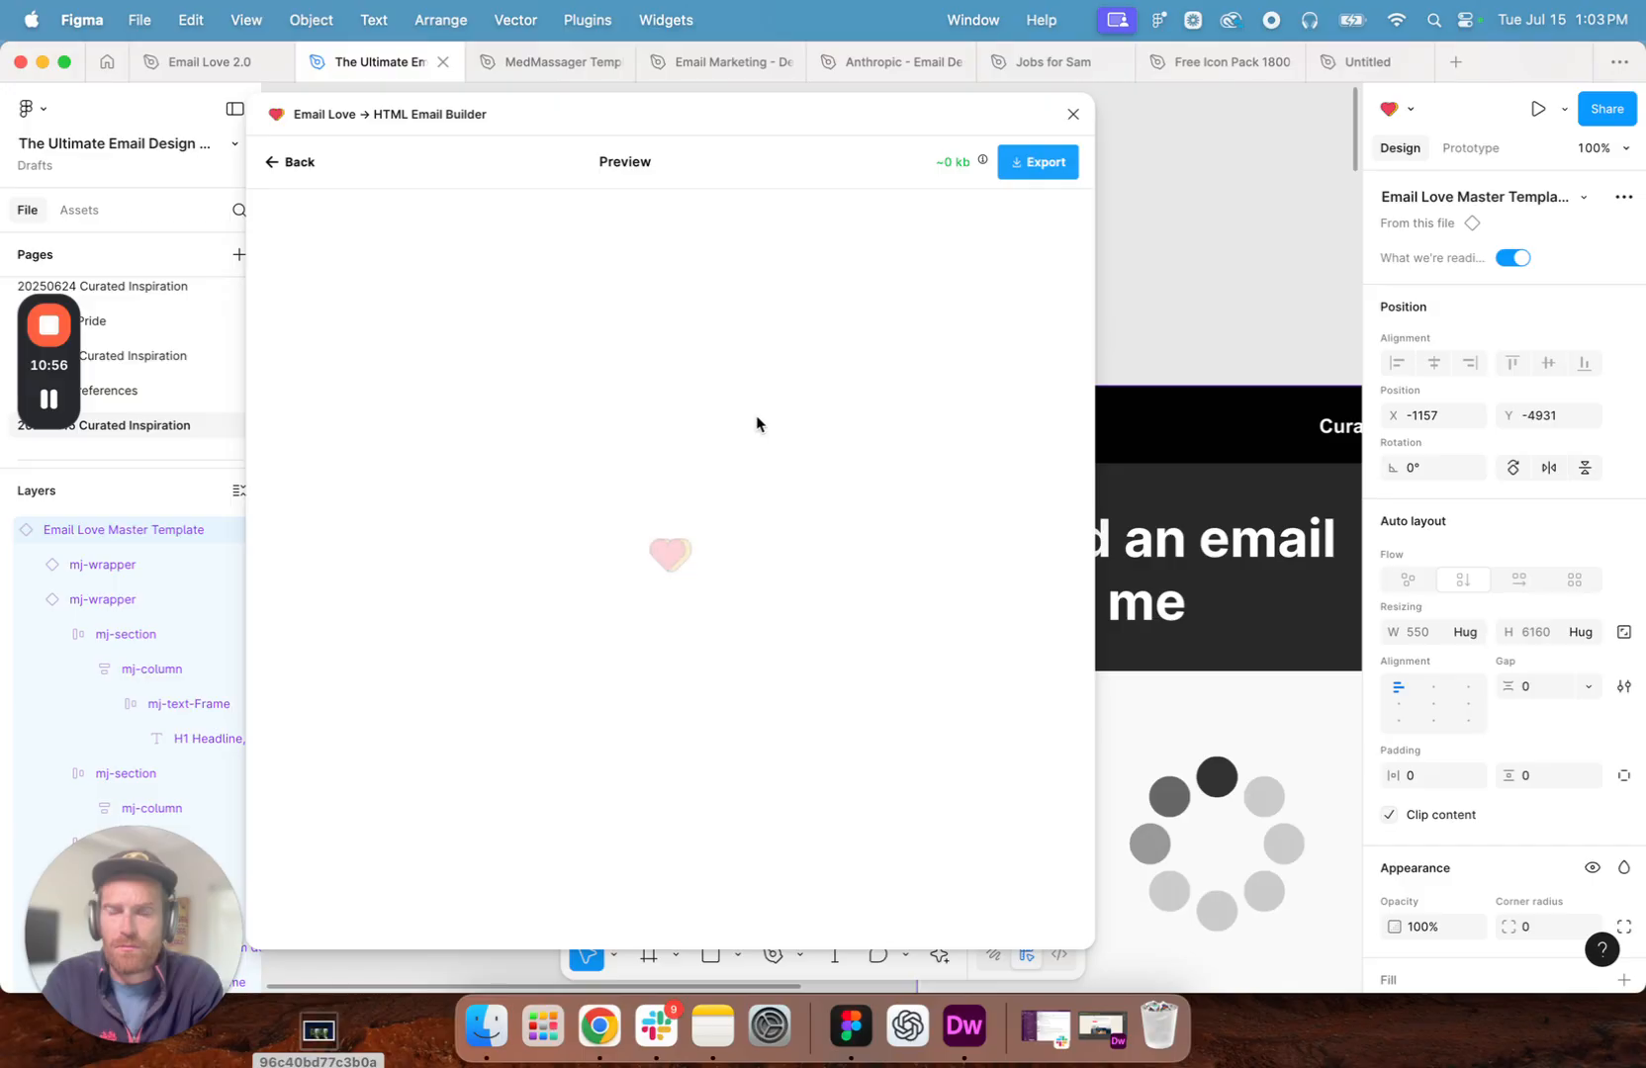
pyautogui.moveTo(51, 401)
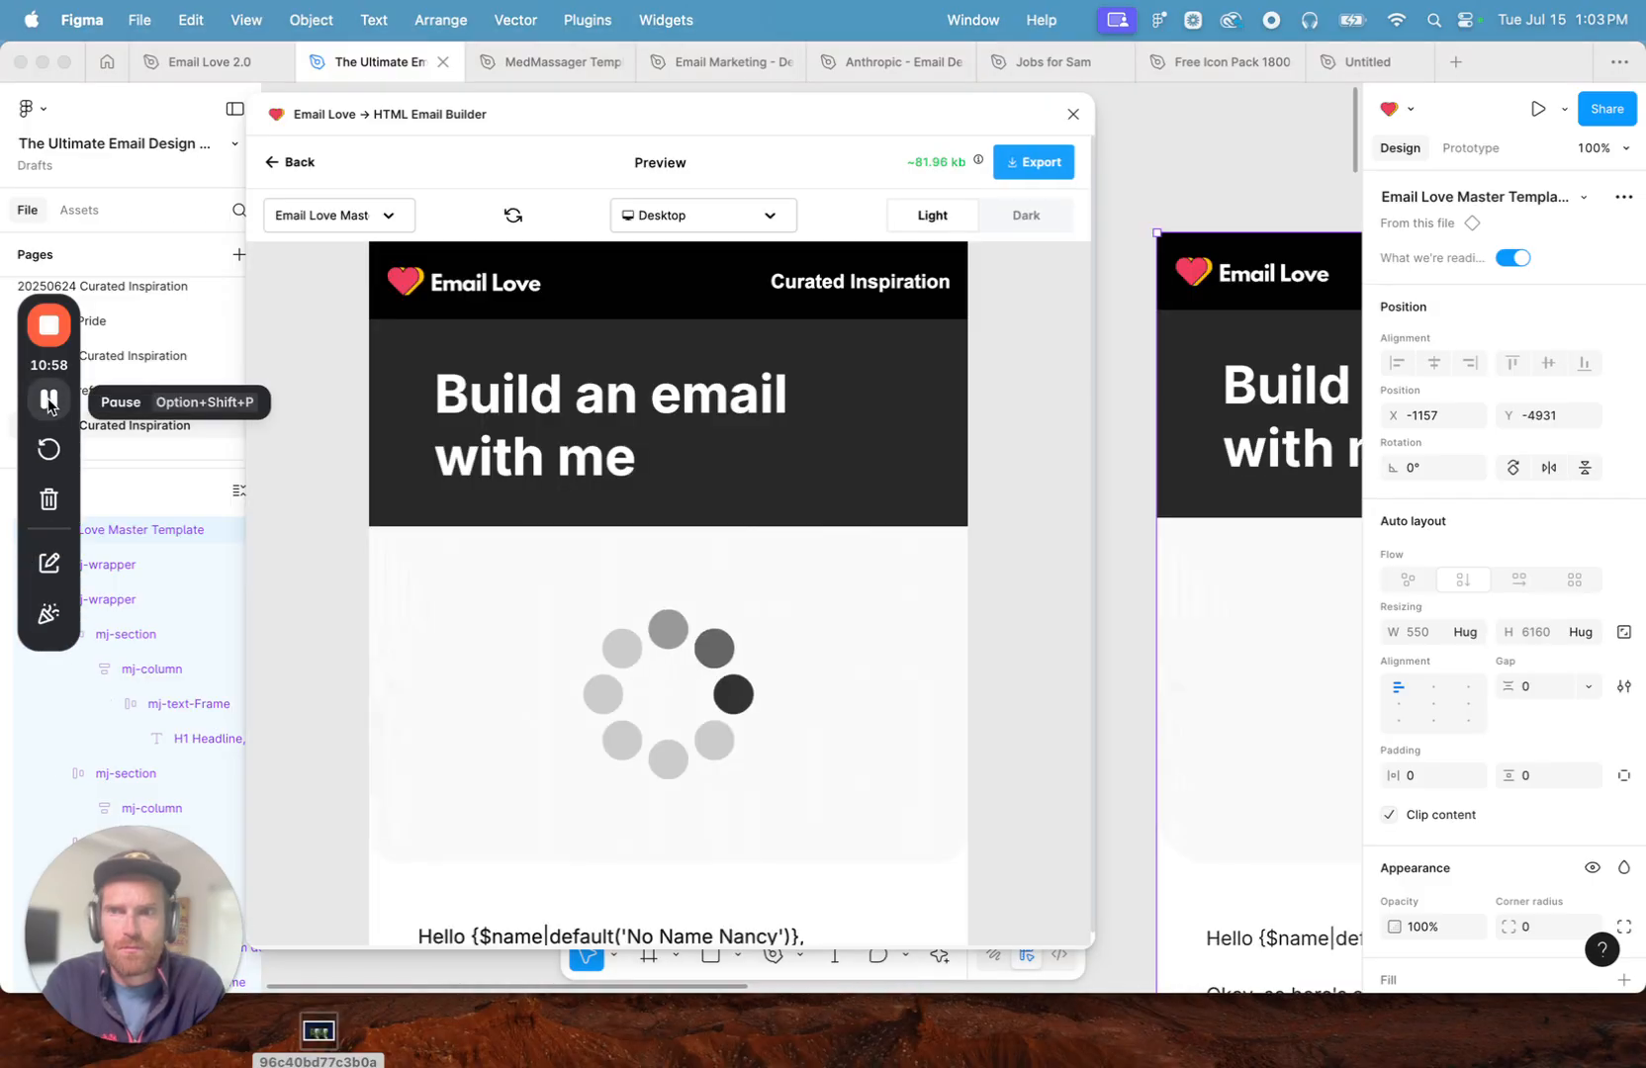
pyautogui.scroll(-10, 370, 435)
pyautogui.scroll(-15, 370, 433)
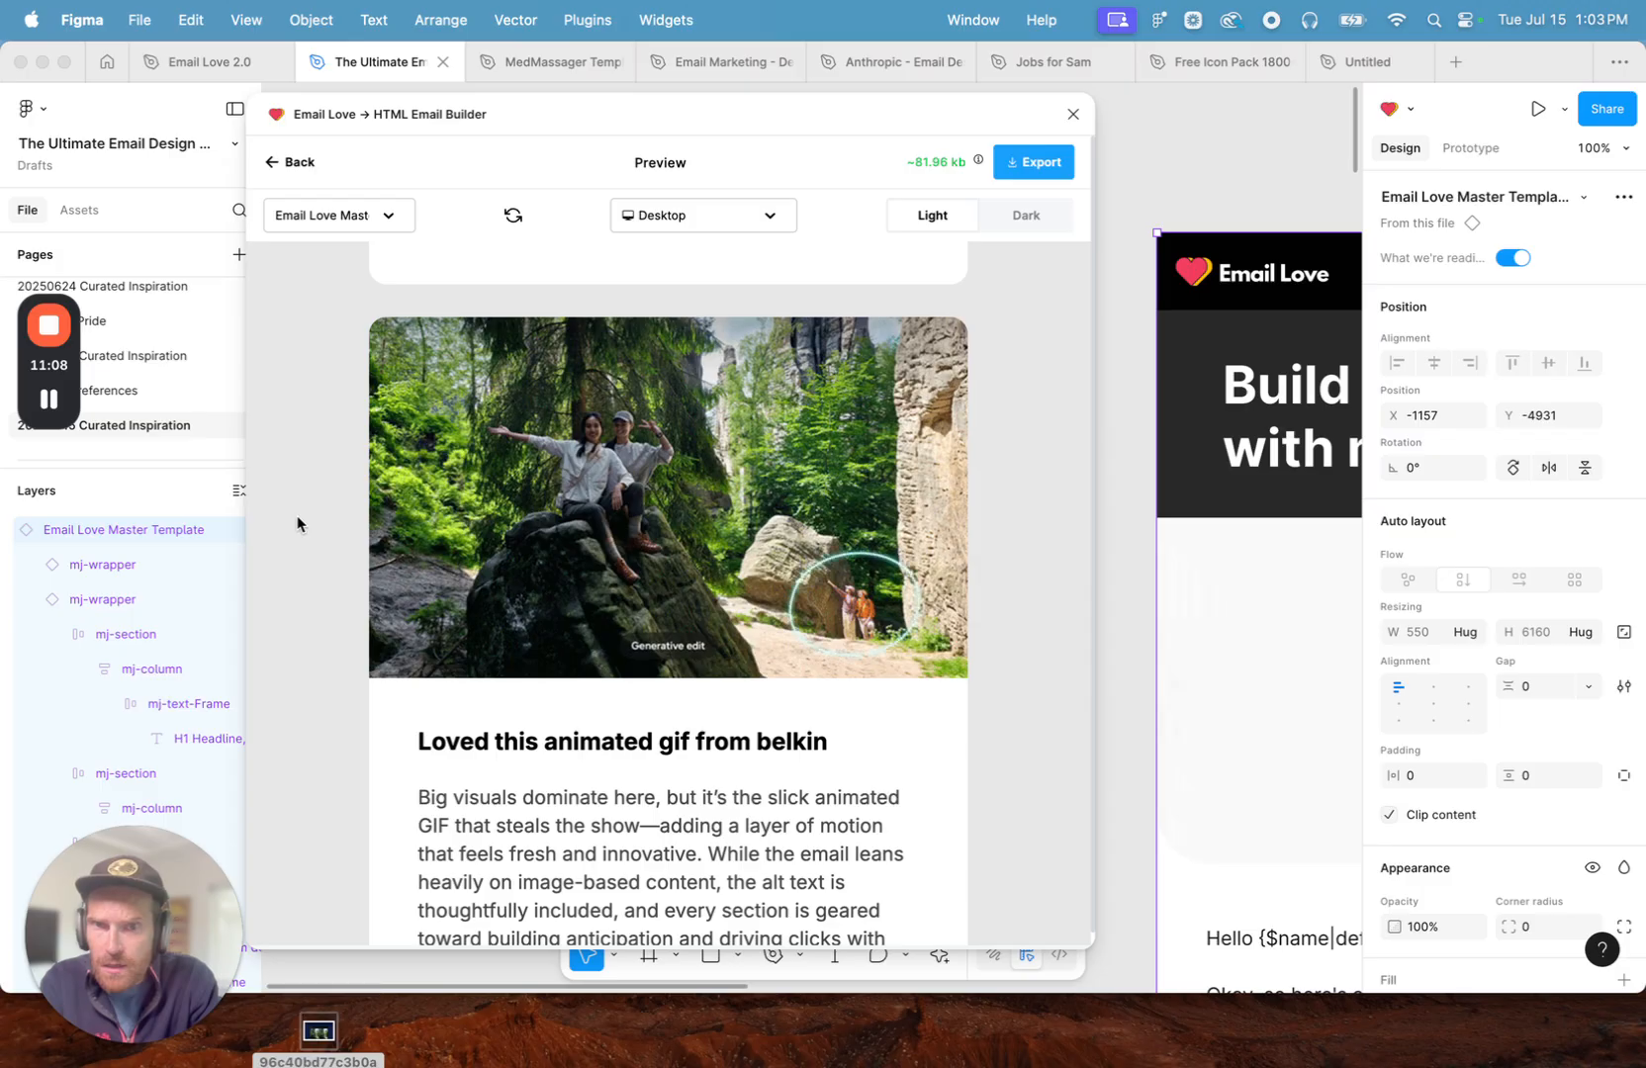
pyautogui.click(296, 163)
# - Switch to Chrome and select the full description paragraph at the start of the Samsung email page
pyautogui.scroll(-15, 1110, 535)
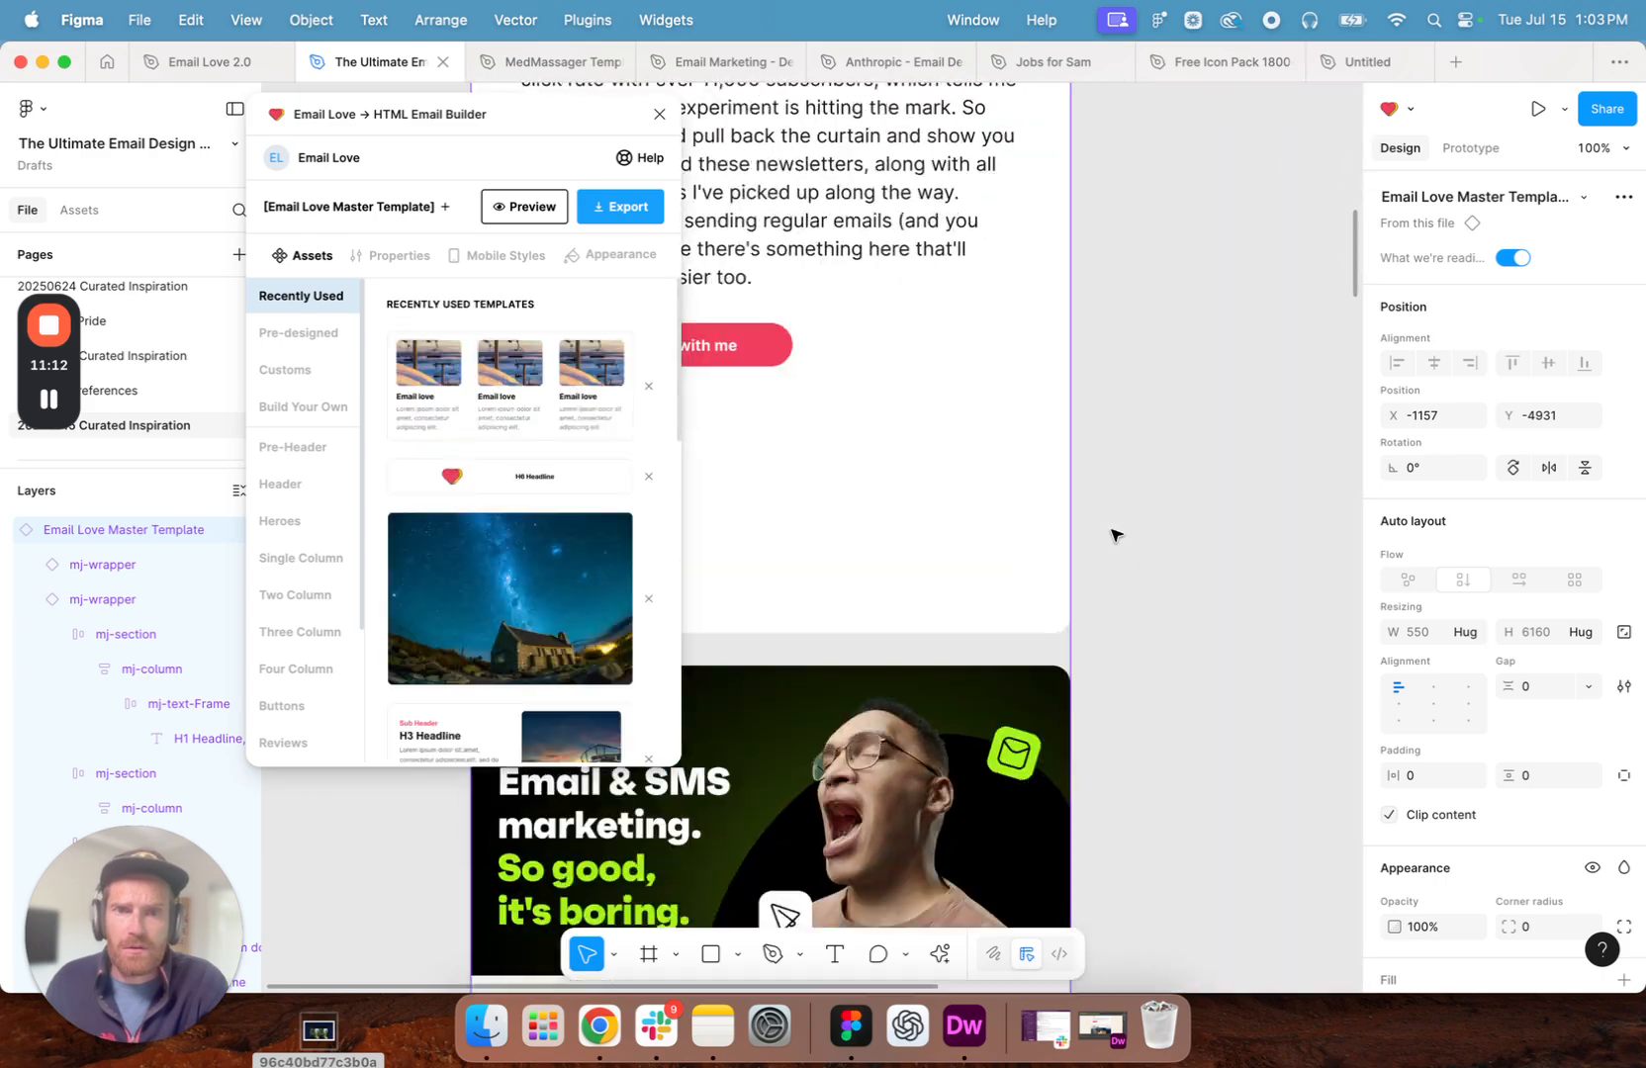
pyautogui.scroll(-10, 1110, 535)
pyautogui.hscroll(3, 1113, 534)
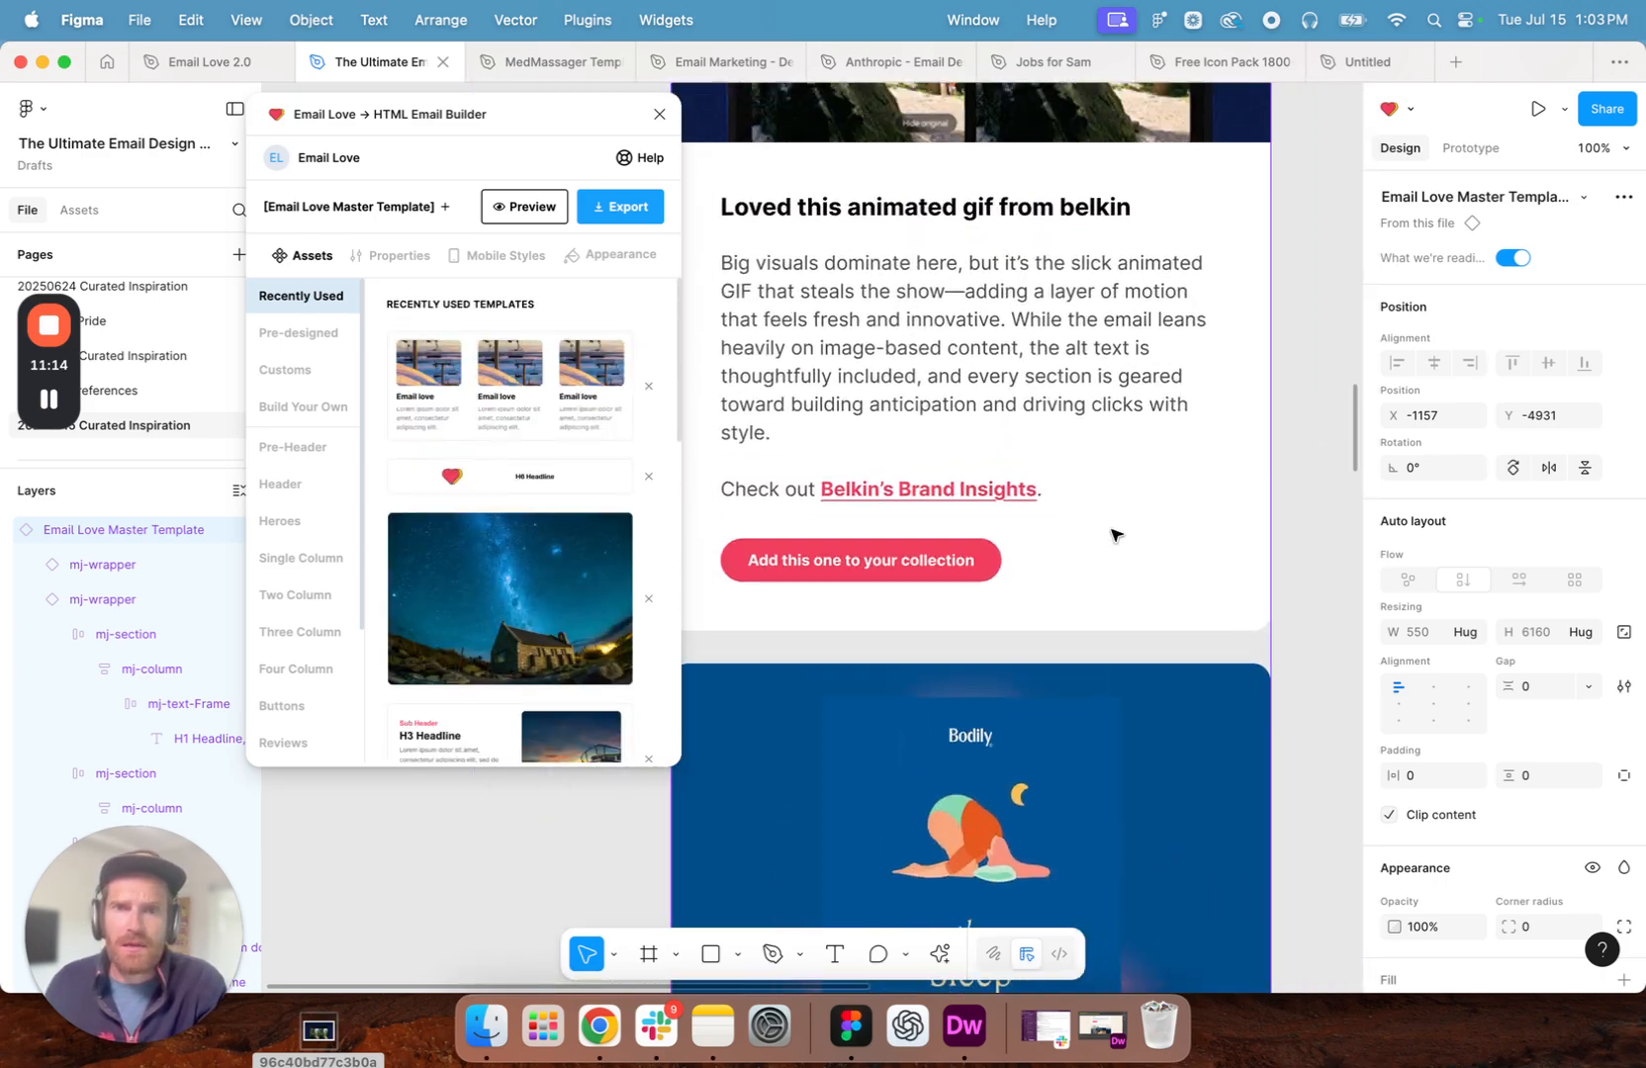
pyautogui.click(599, 1026)
pyautogui.scroll(20, 751, 534)
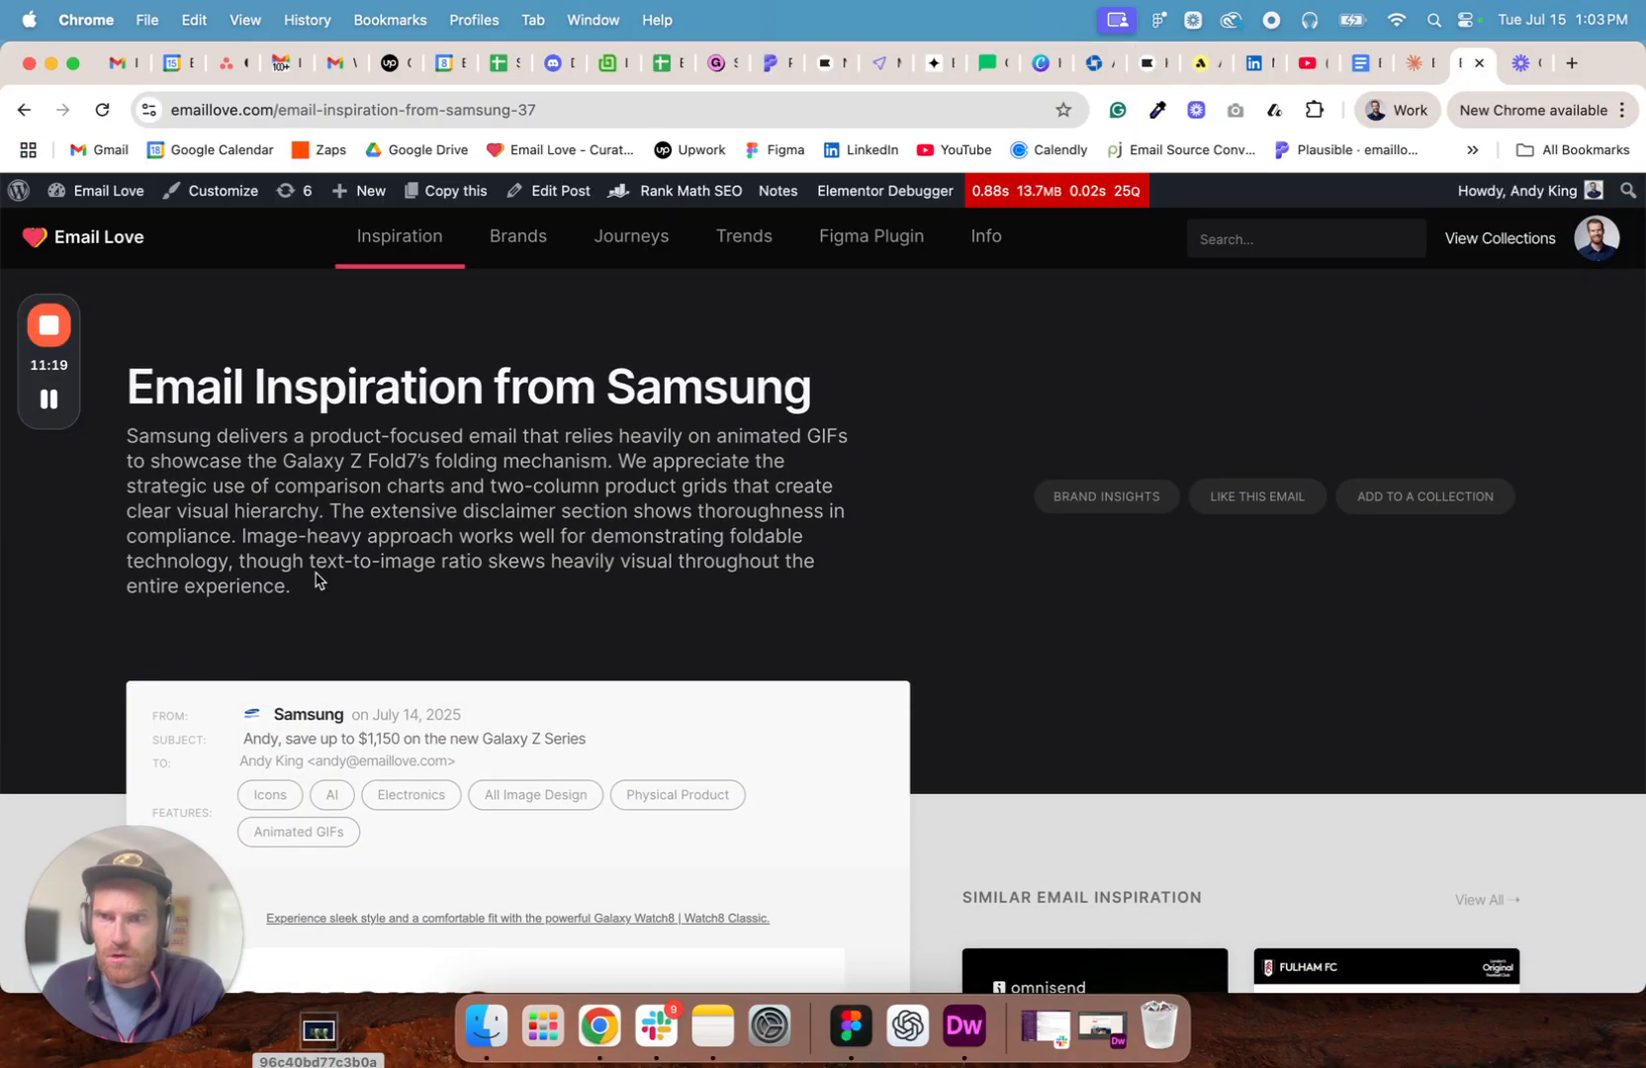
pyautogui.moveTo(314, 579); pyautogui.dragTo(157, 443)
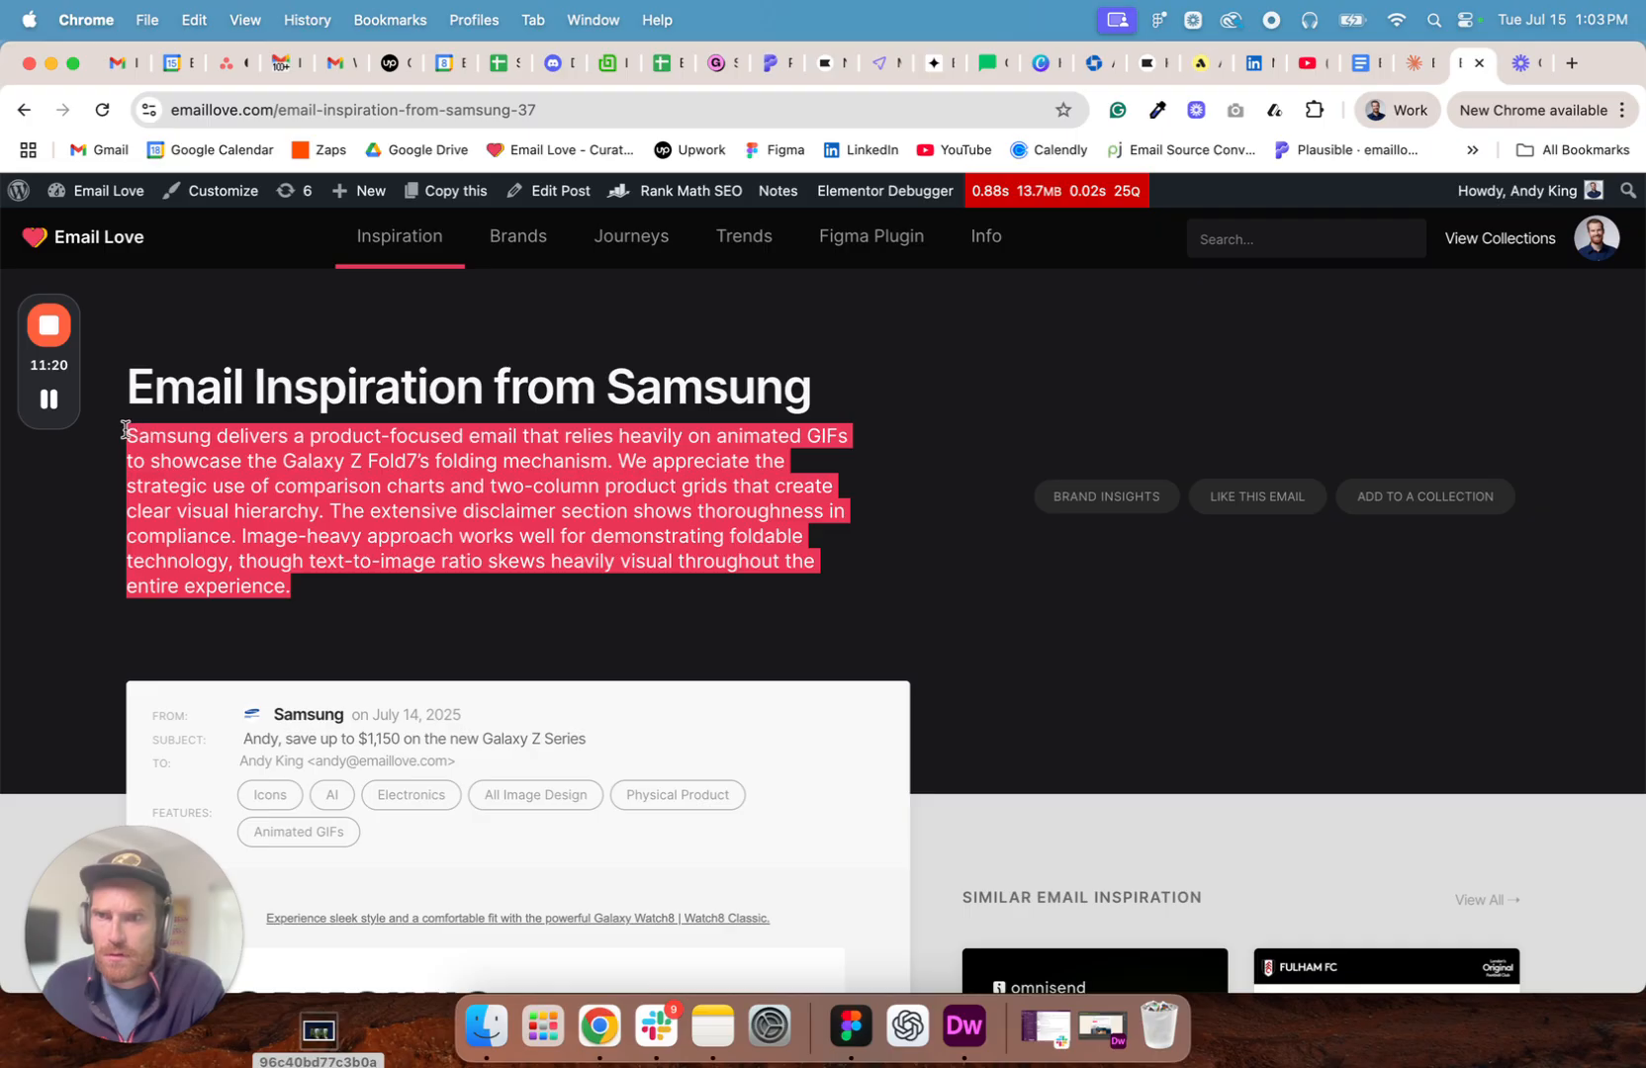
# - Copy the Samsung description into Figma, replacing the Belkin paragraph above the "Check out Belkin's Brand Insights" line
pyautogui.click(851, 1028)
pyautogui.click(897, 353)
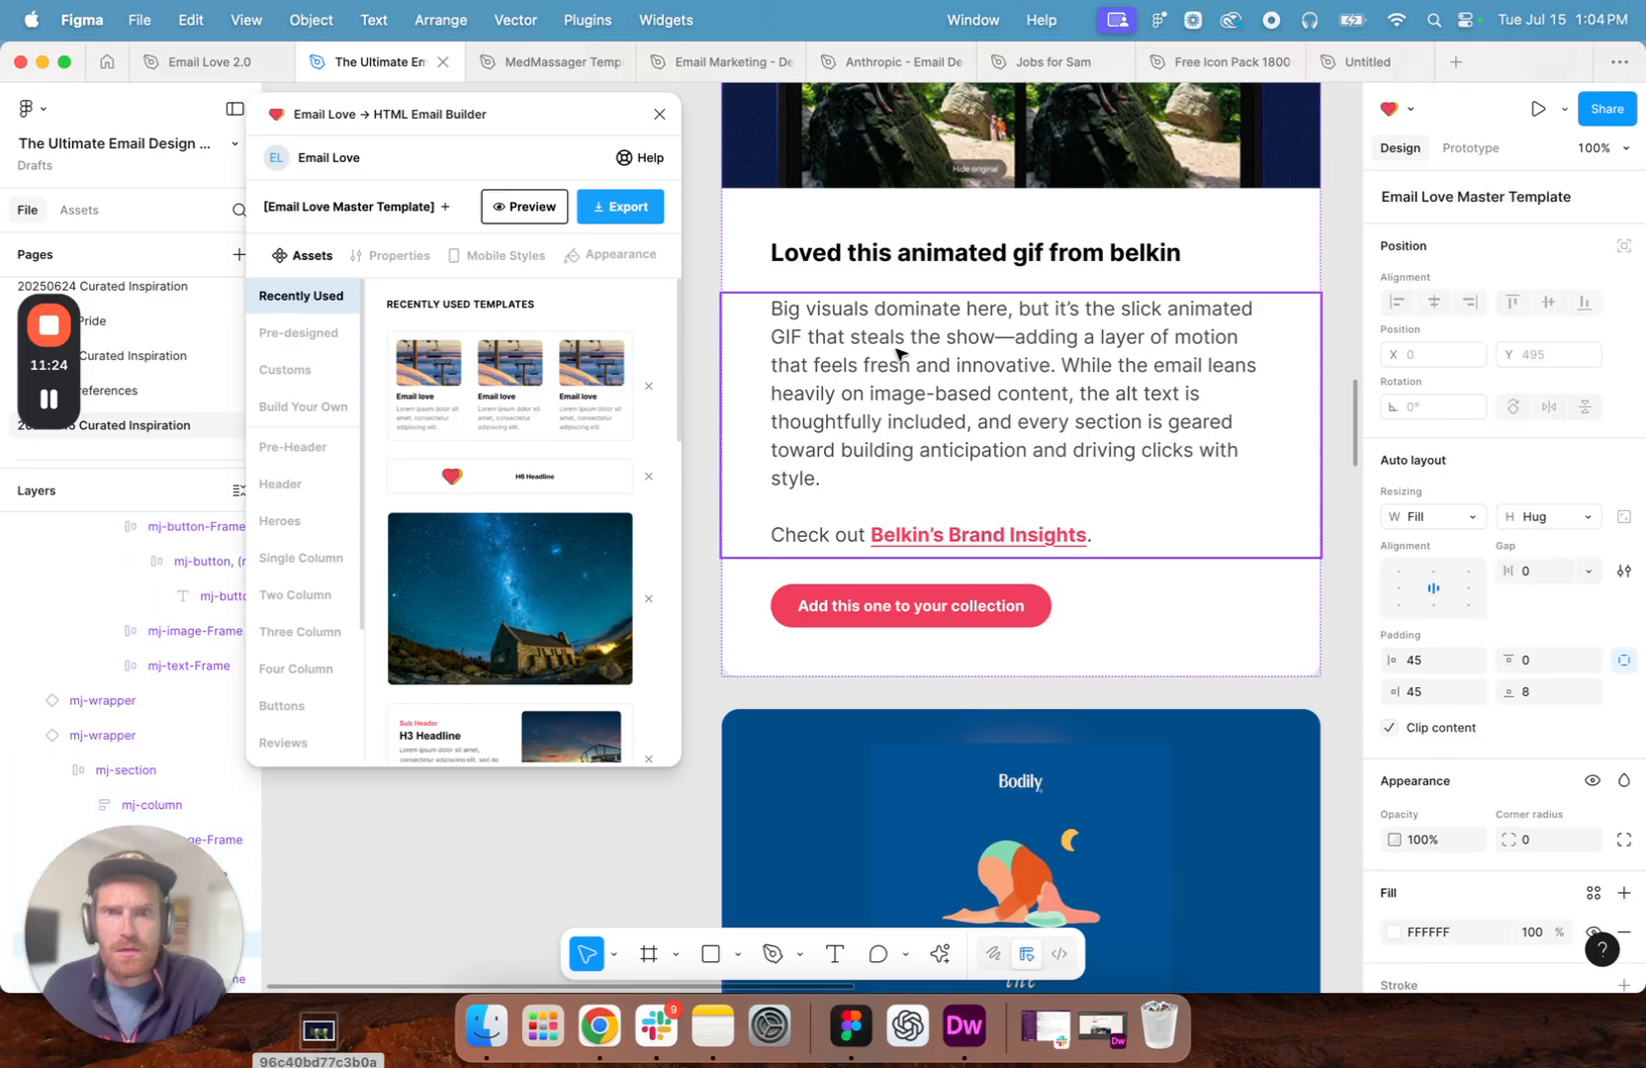
pyautogui.doubleClick(897, 354)
pyautogui.click(847, 396)
pyautogui.moveTo(827, 489); pyautogui.dragTo(728, 319)
pyautogui.press('Right')
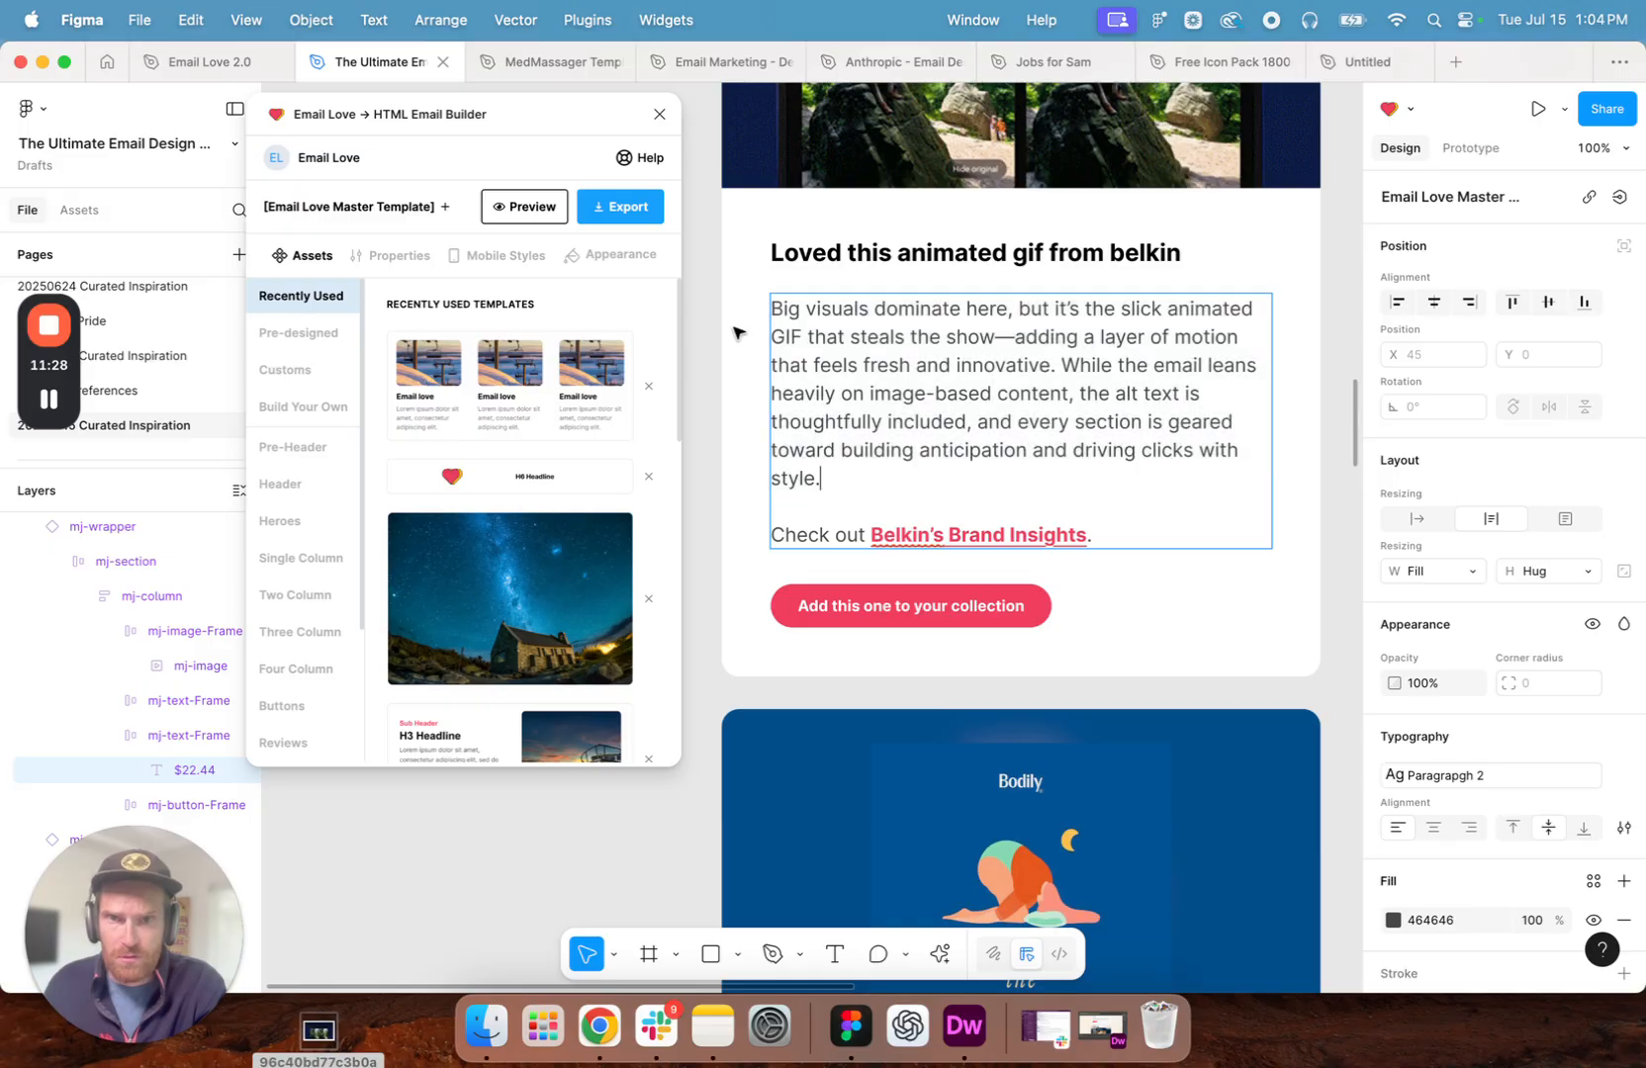
pyautogui.click(599, 1025)
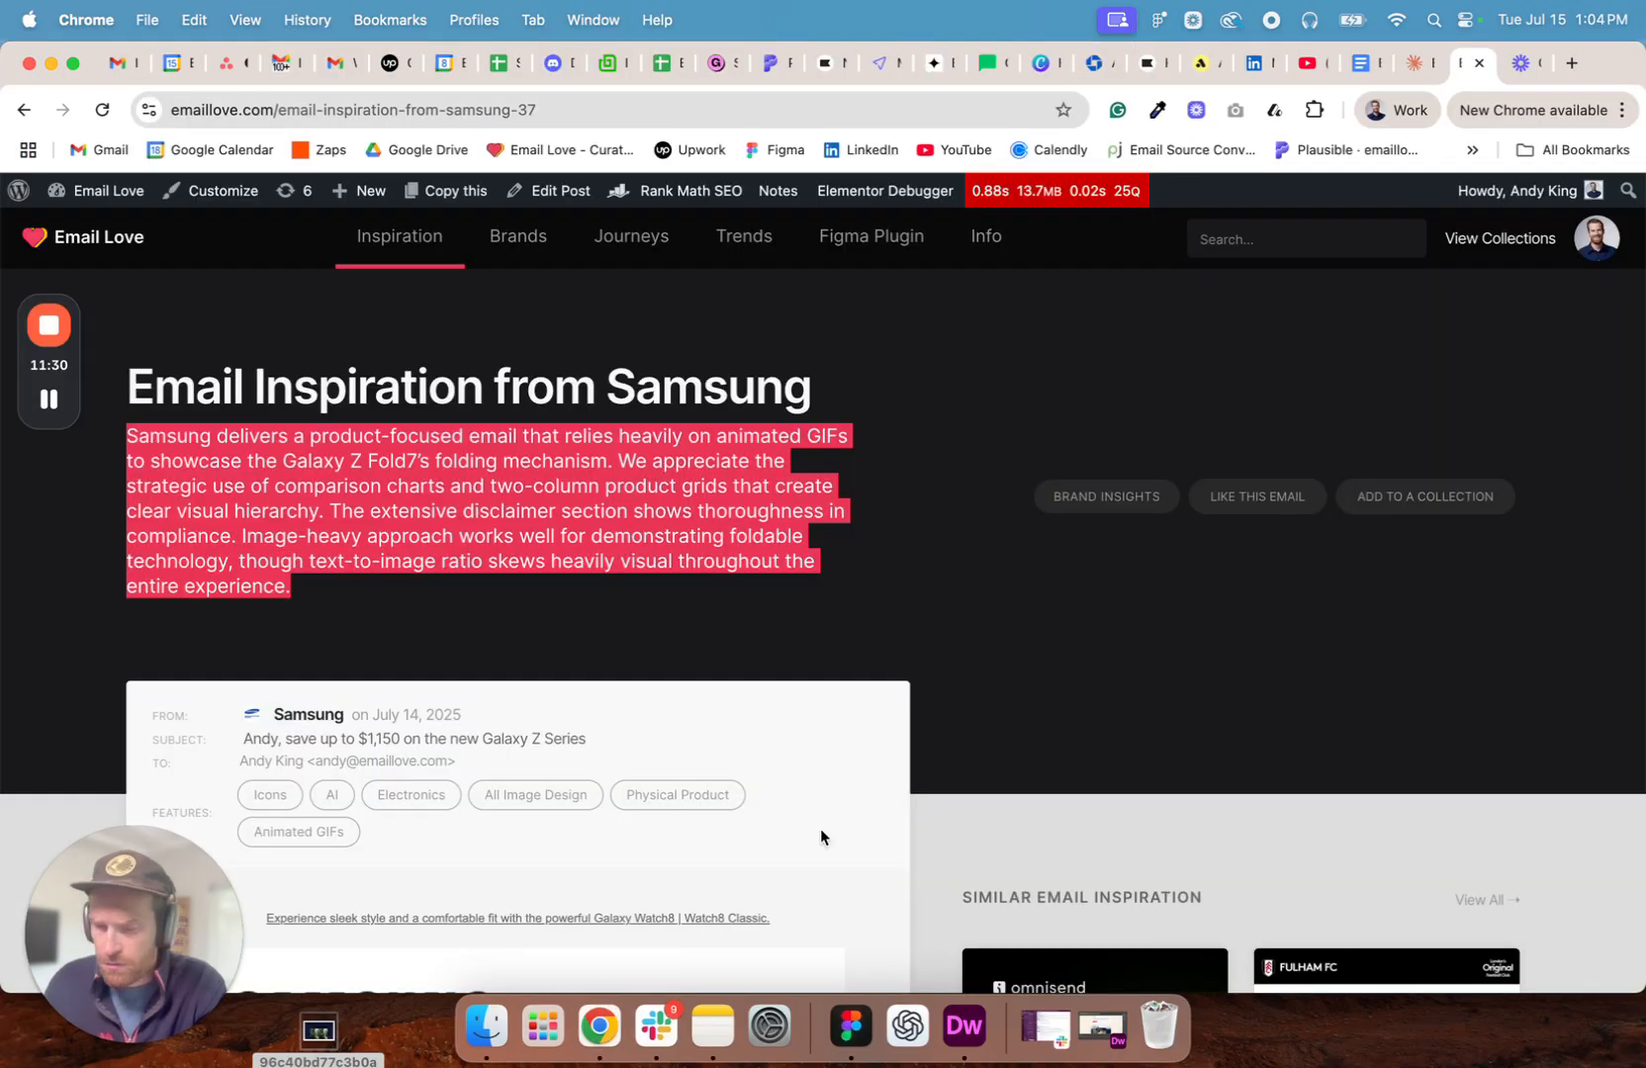
pyautogui.click(843, 1034)
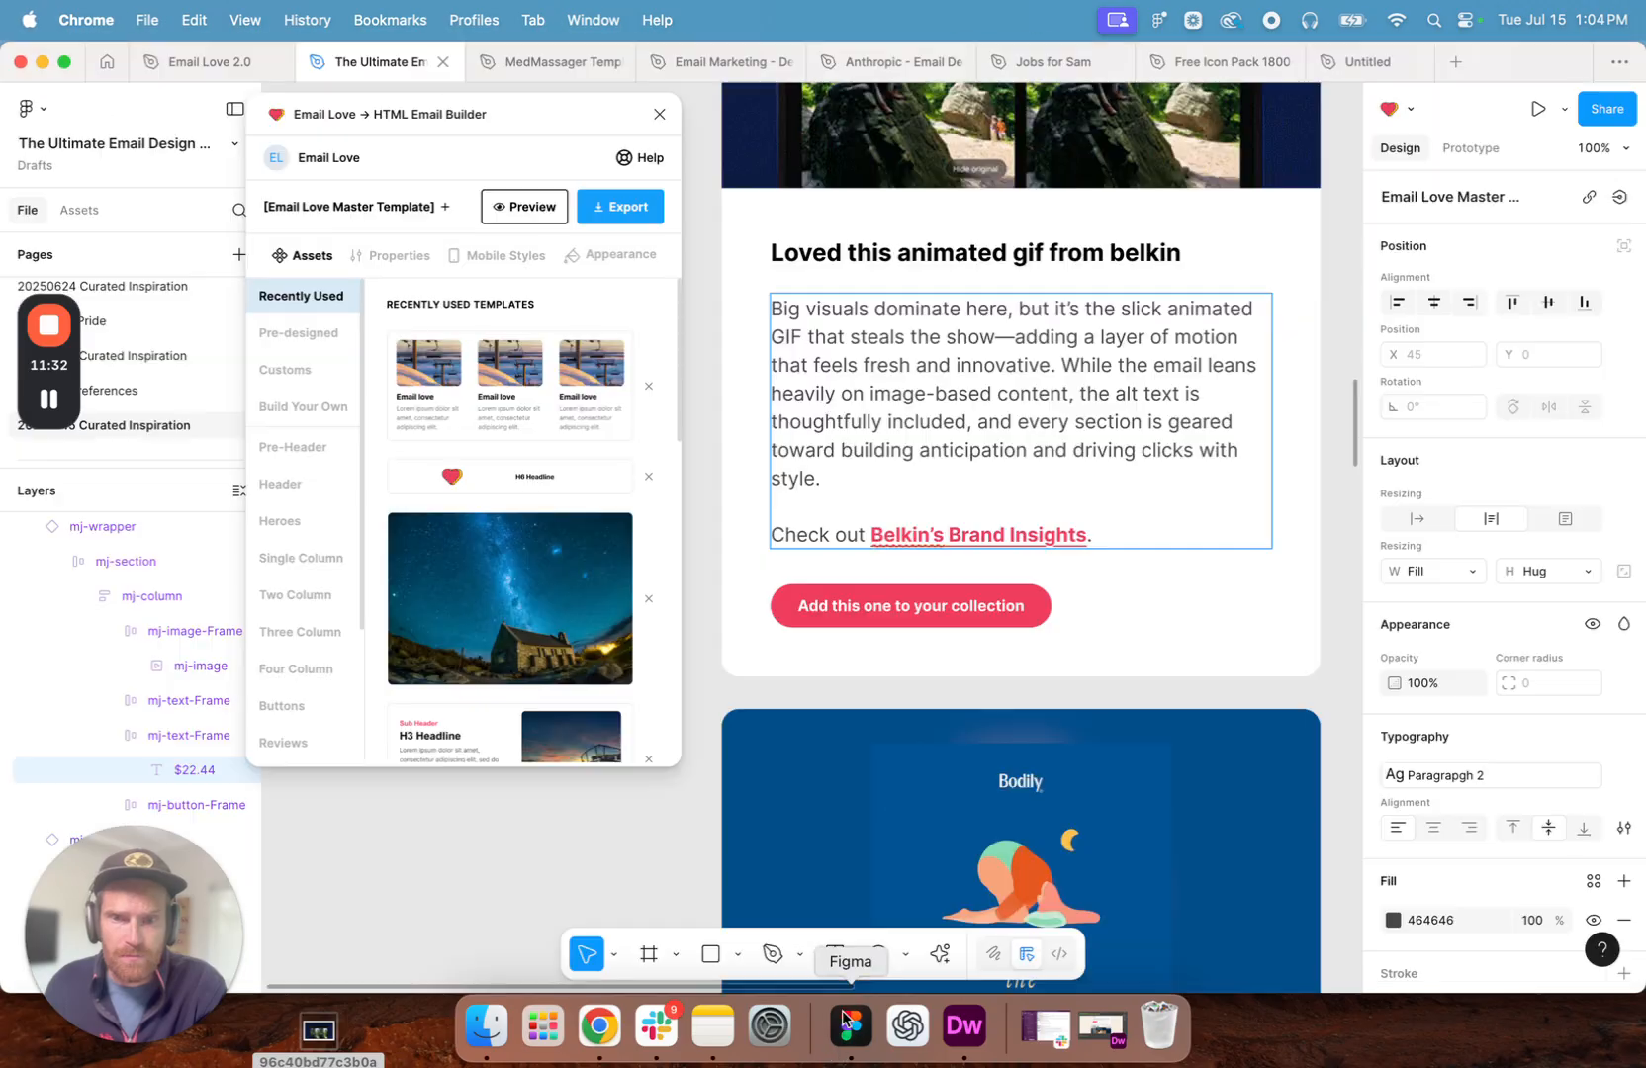
pyautogui.moveTo(829, 483); pyautogui.dragTo(762, 318)
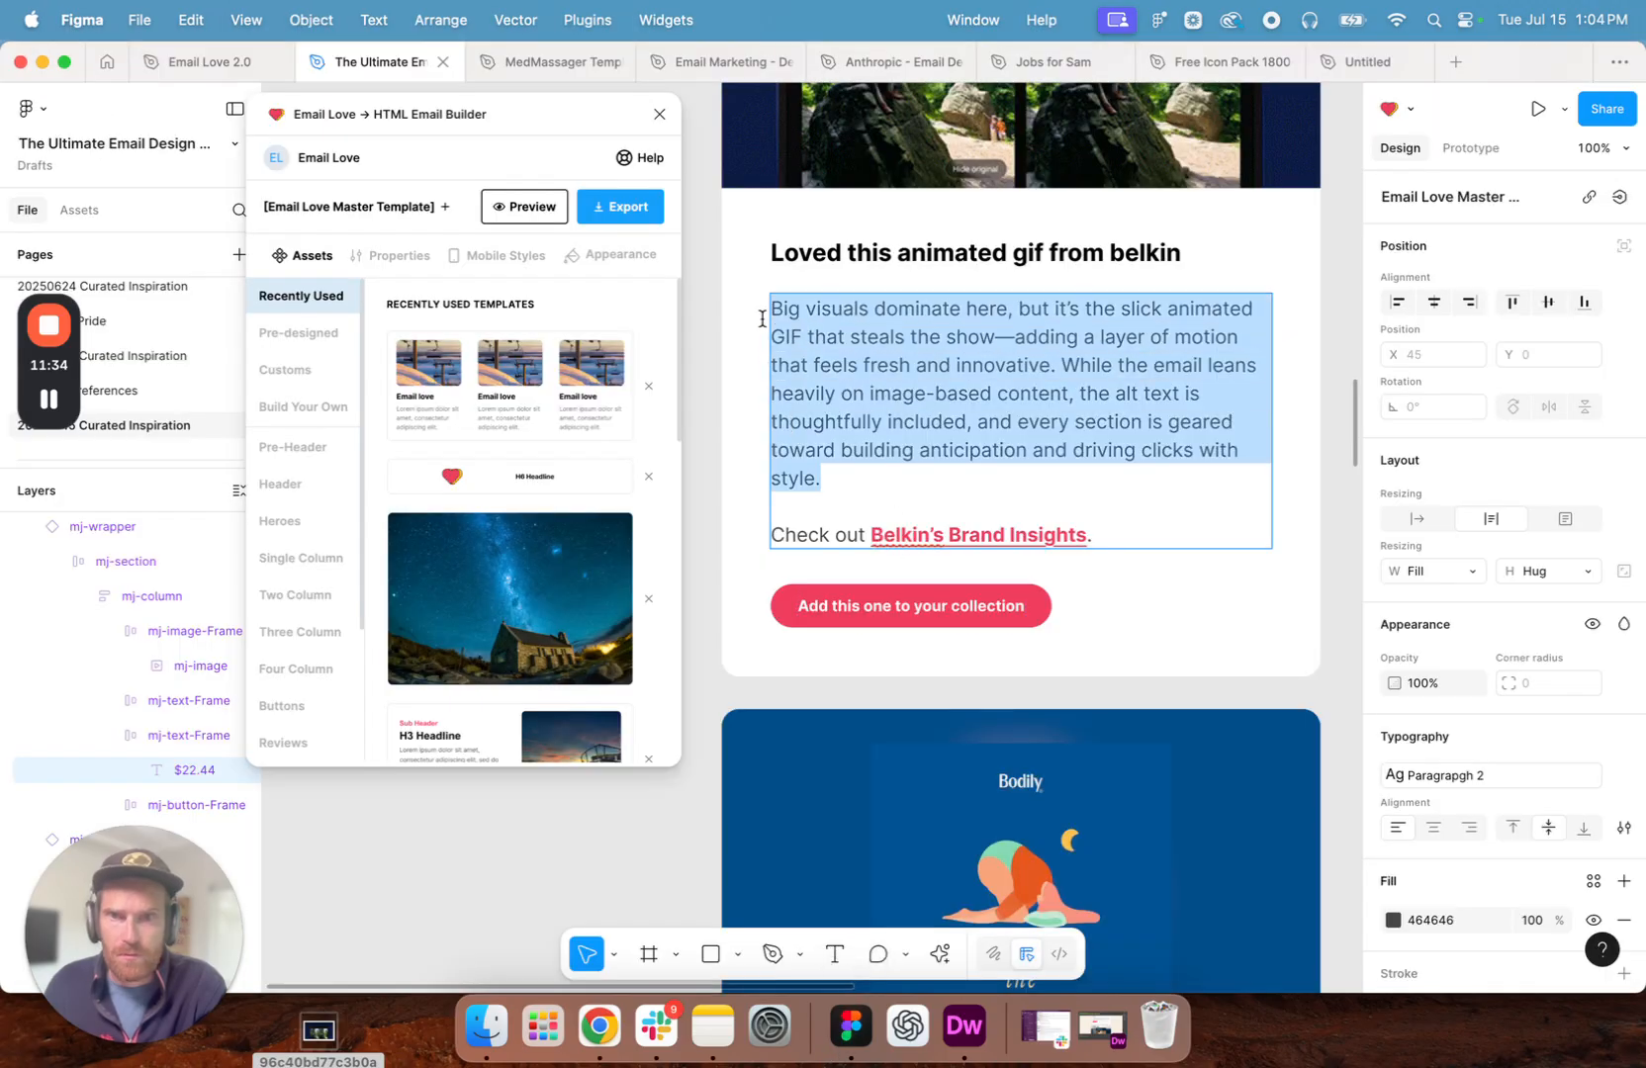
pyautogui.write('Samsung delivers a product-focused email that relies heavily on animated GIFs to showcase the Galaxy Z Fold7’s folding mechanism. We appreciate the strategic use of comparison charts and two-column product grids that create clear visual hierarchy. The extensive disclaimer section shows thoroughness in compliance. Image-heavy approach works well for demonstrating foldable technology, though text-to-image ratio skews heavily visual throughout the entire experience.')
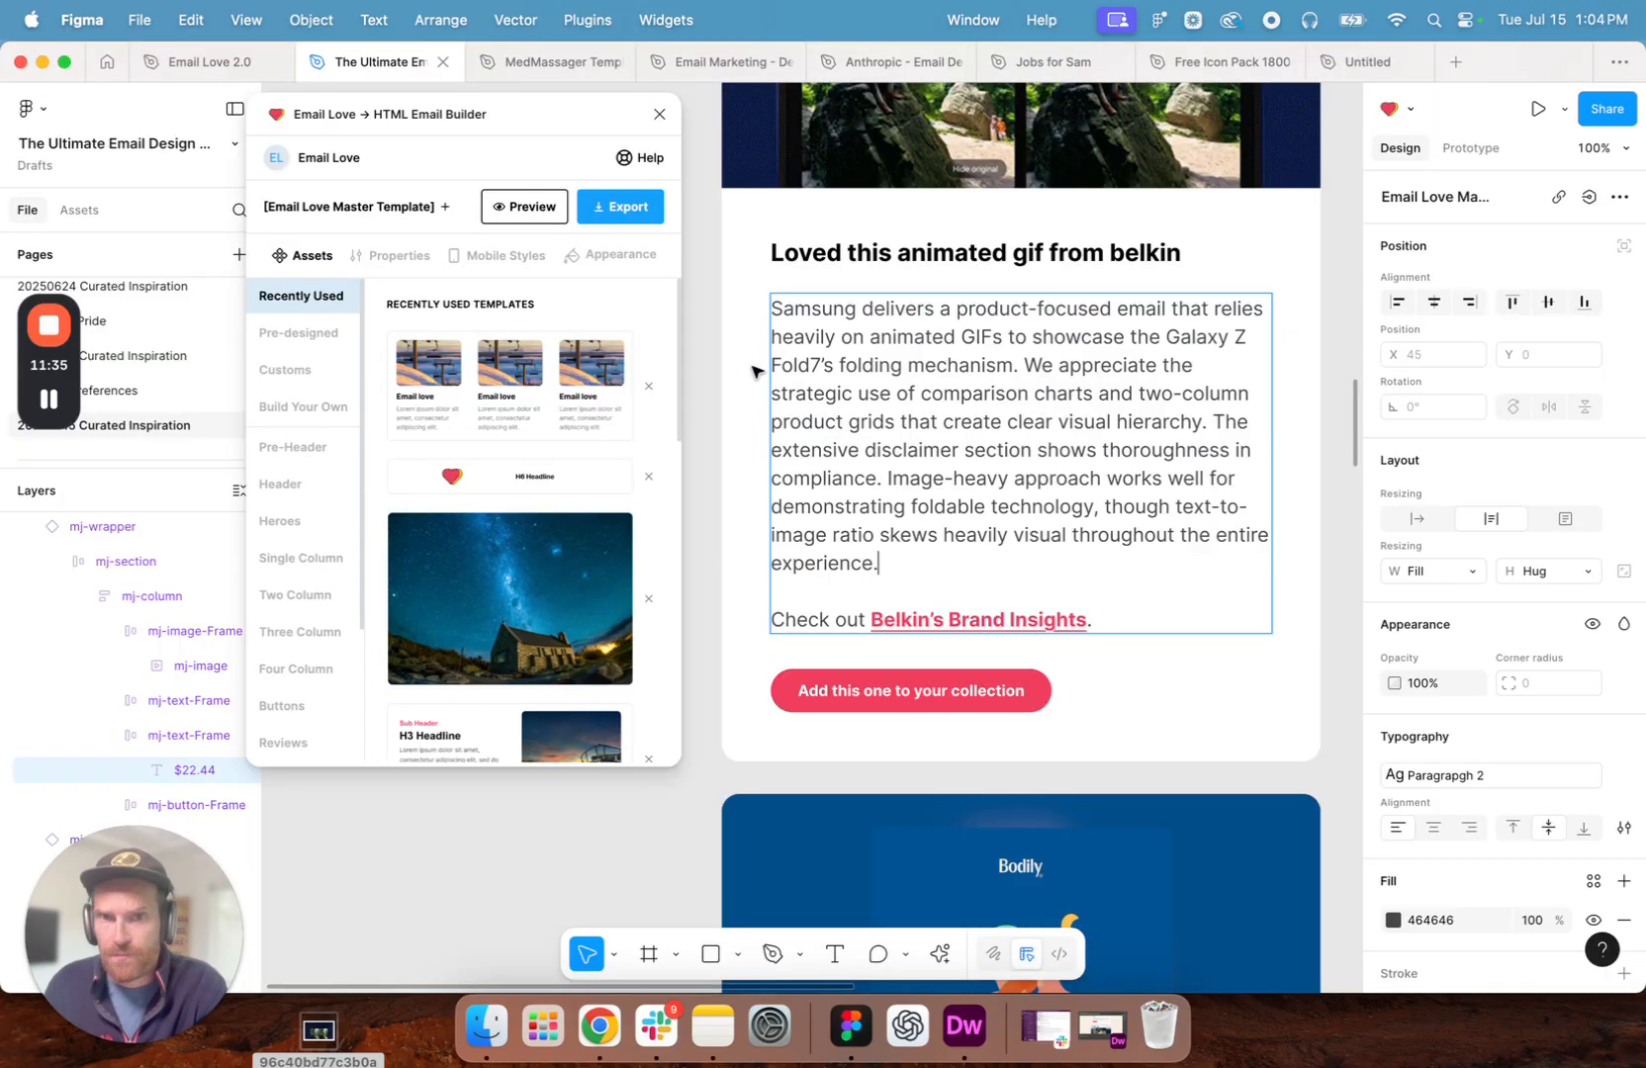
# - Switch to Chrome and open the Brand Insights page for Samsung from its email page
pyautogui.click(604, 1032)
pyautogui.click(1124, 699)
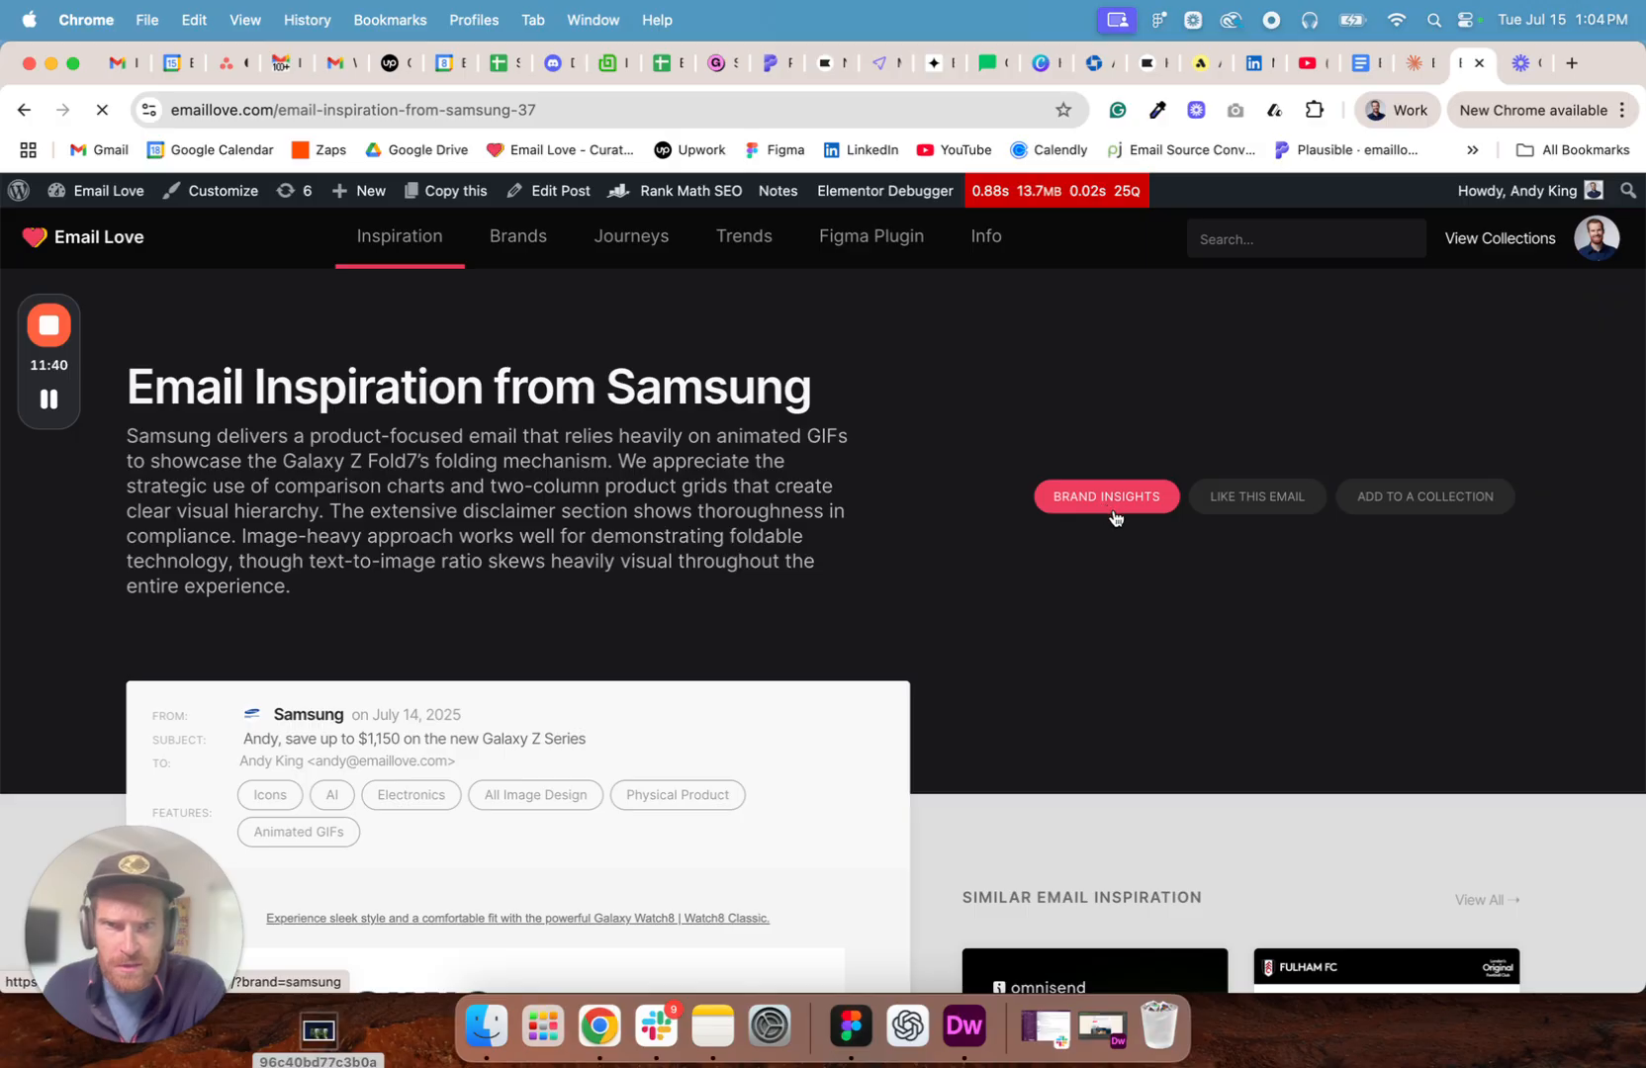
pyautogui.click(1108, 497)
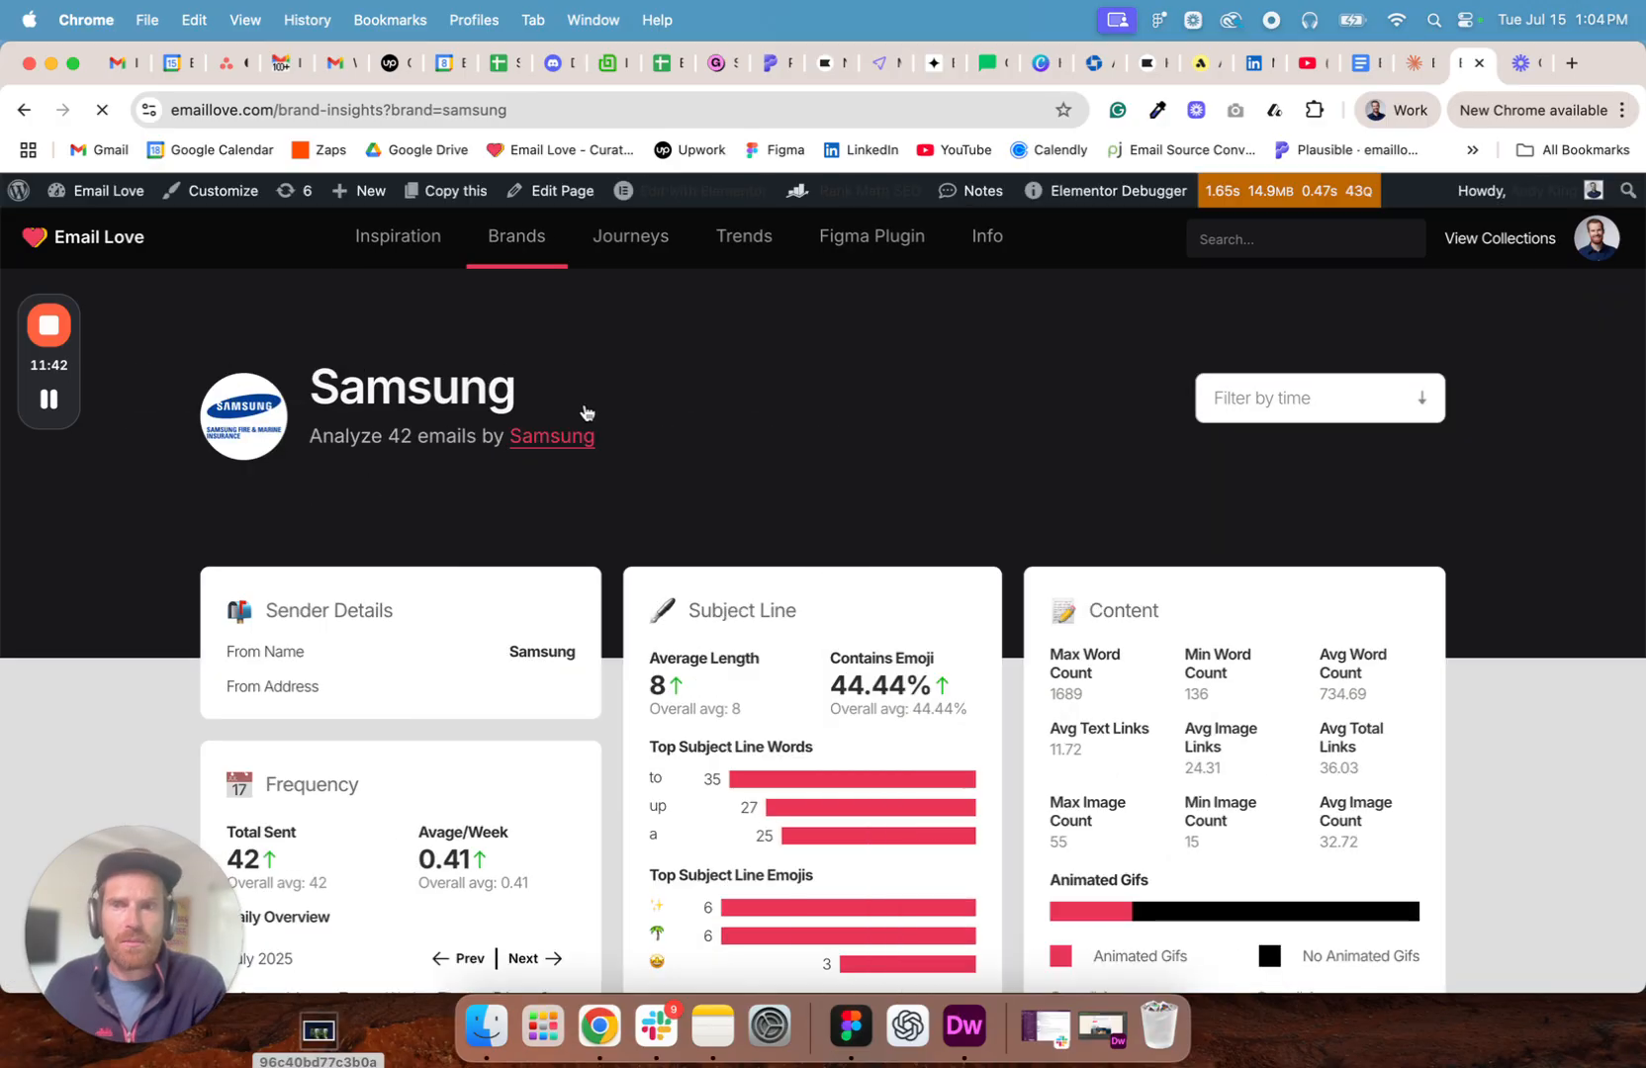
# - Look over Samsung's Brand Insights page and copy its web address
pyautogui.scroll(-10, 685, 419)
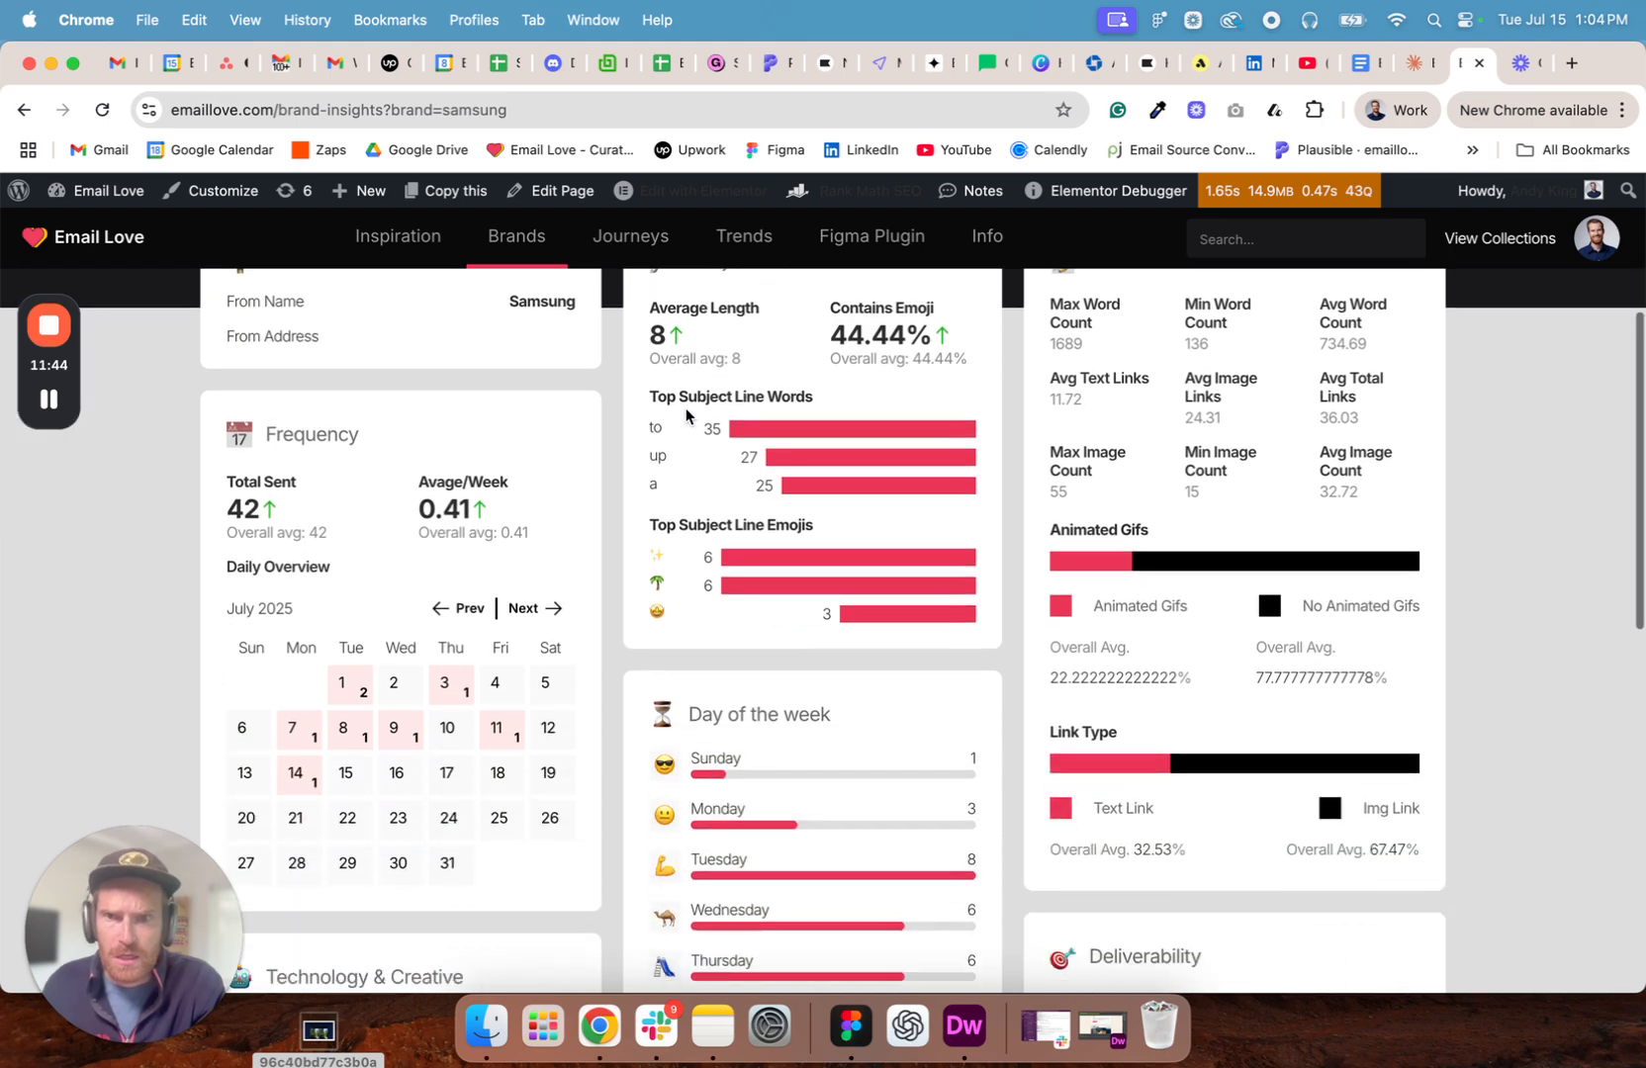
pyautogui.scroll(10, 685, 412)
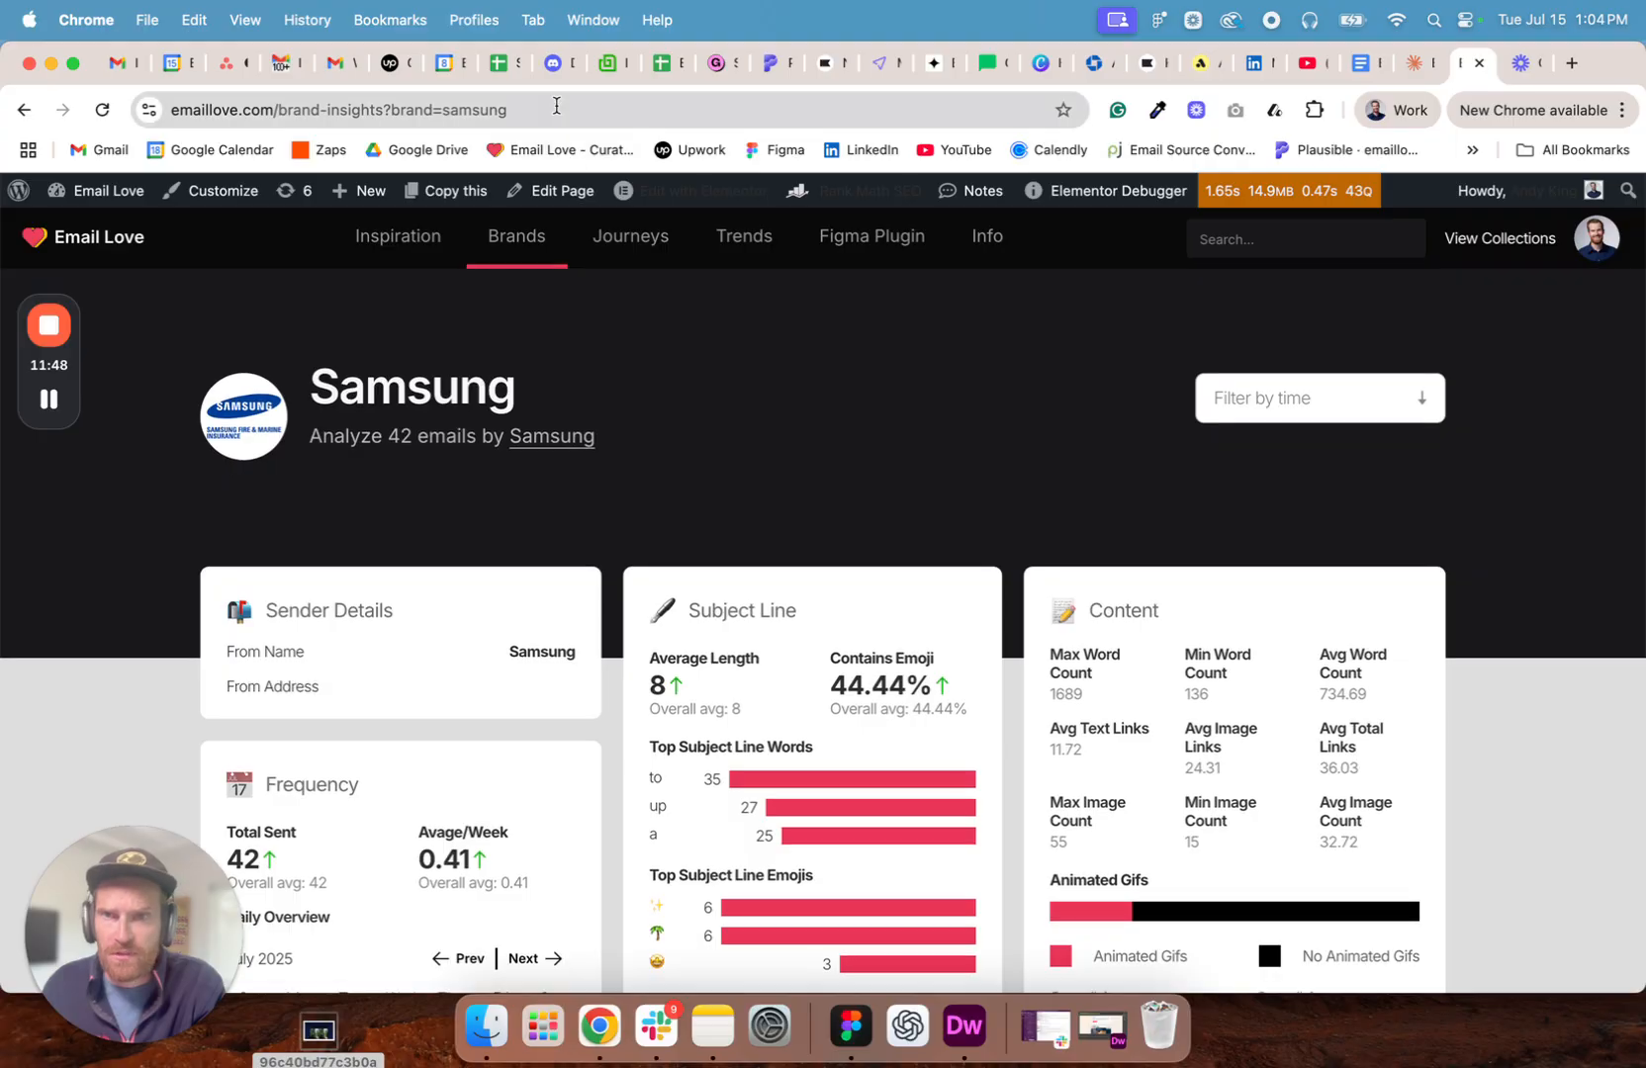
pyautogui.click(556, 106)
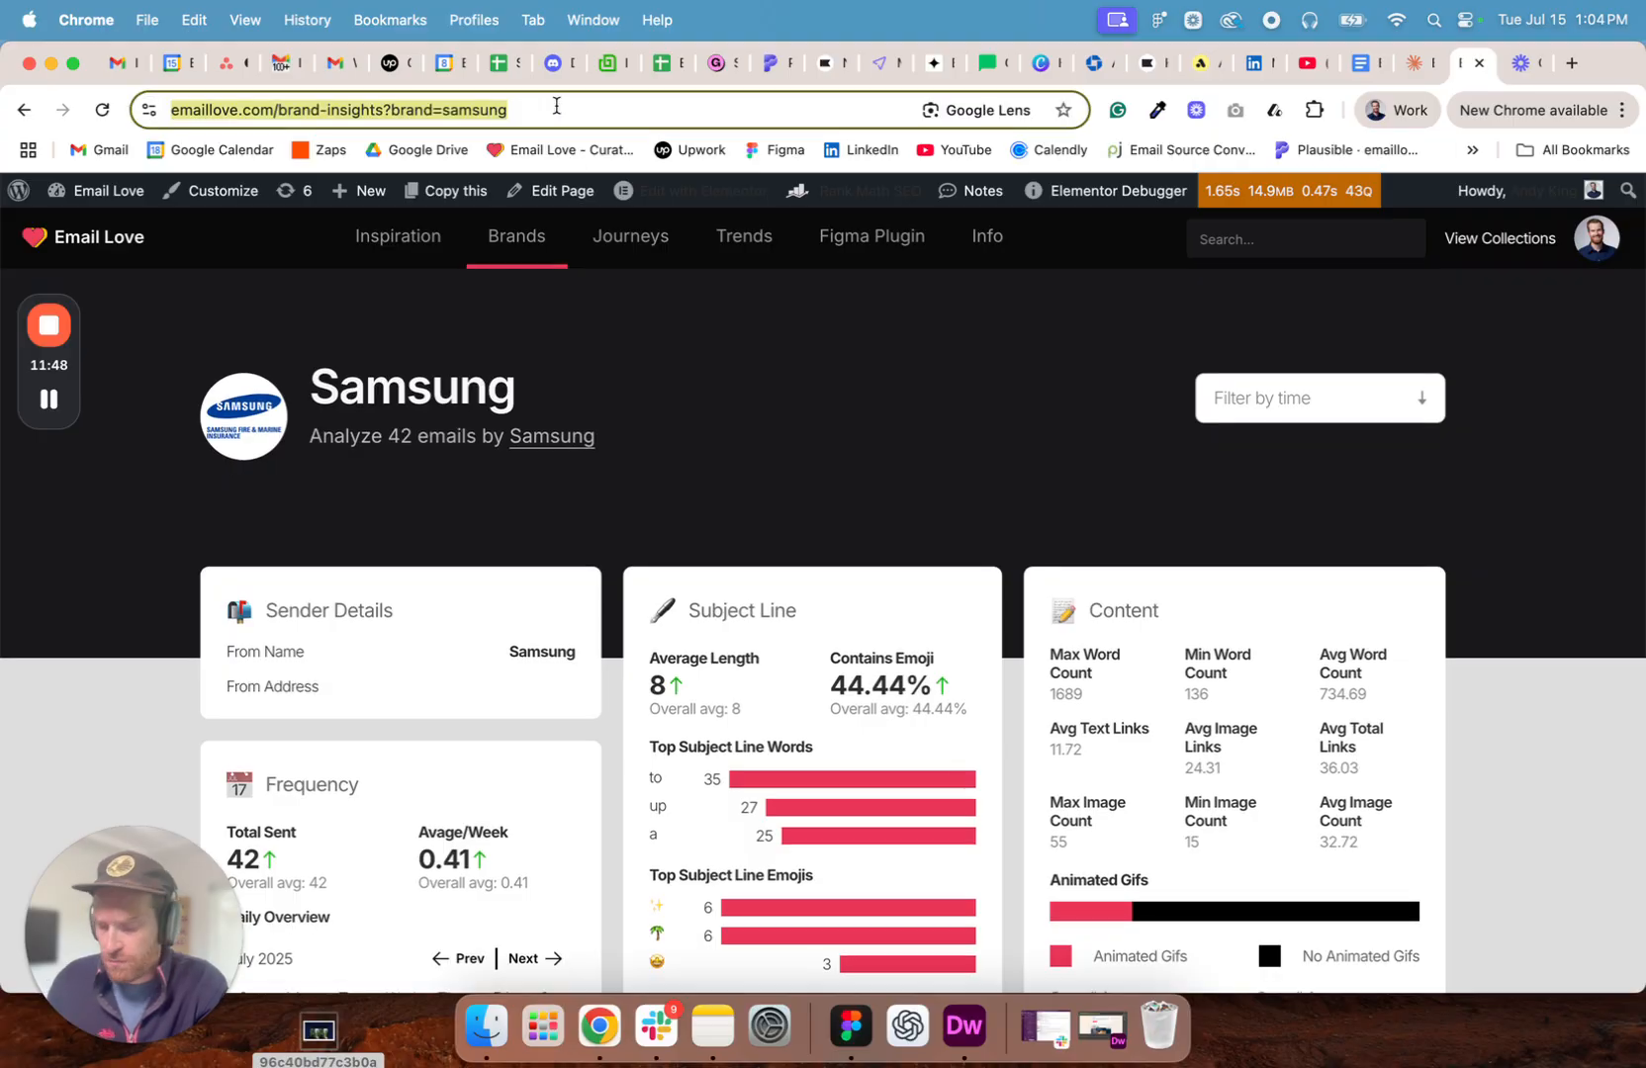
# - Switch to Figma, remove the old link from "Belkin's Brand Insights" and change its brand name to "Samsung"
pyautogui.click(847, 1024)
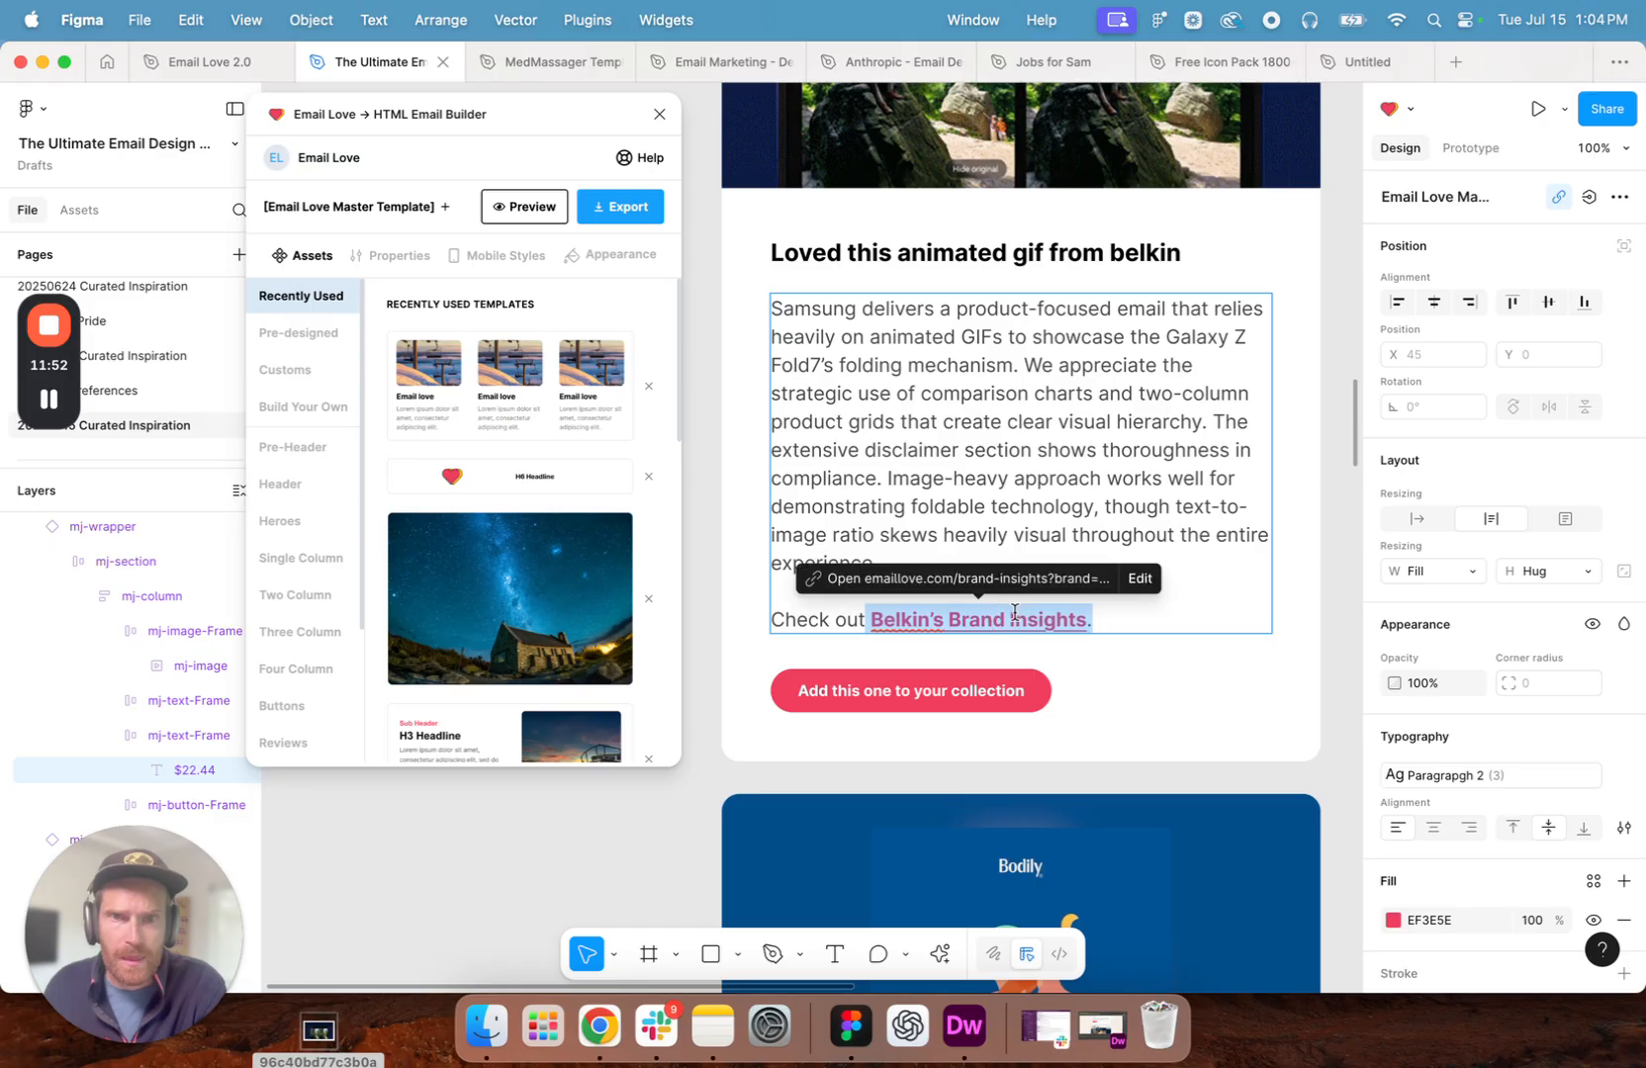
pyautogui.click(1136, 582)
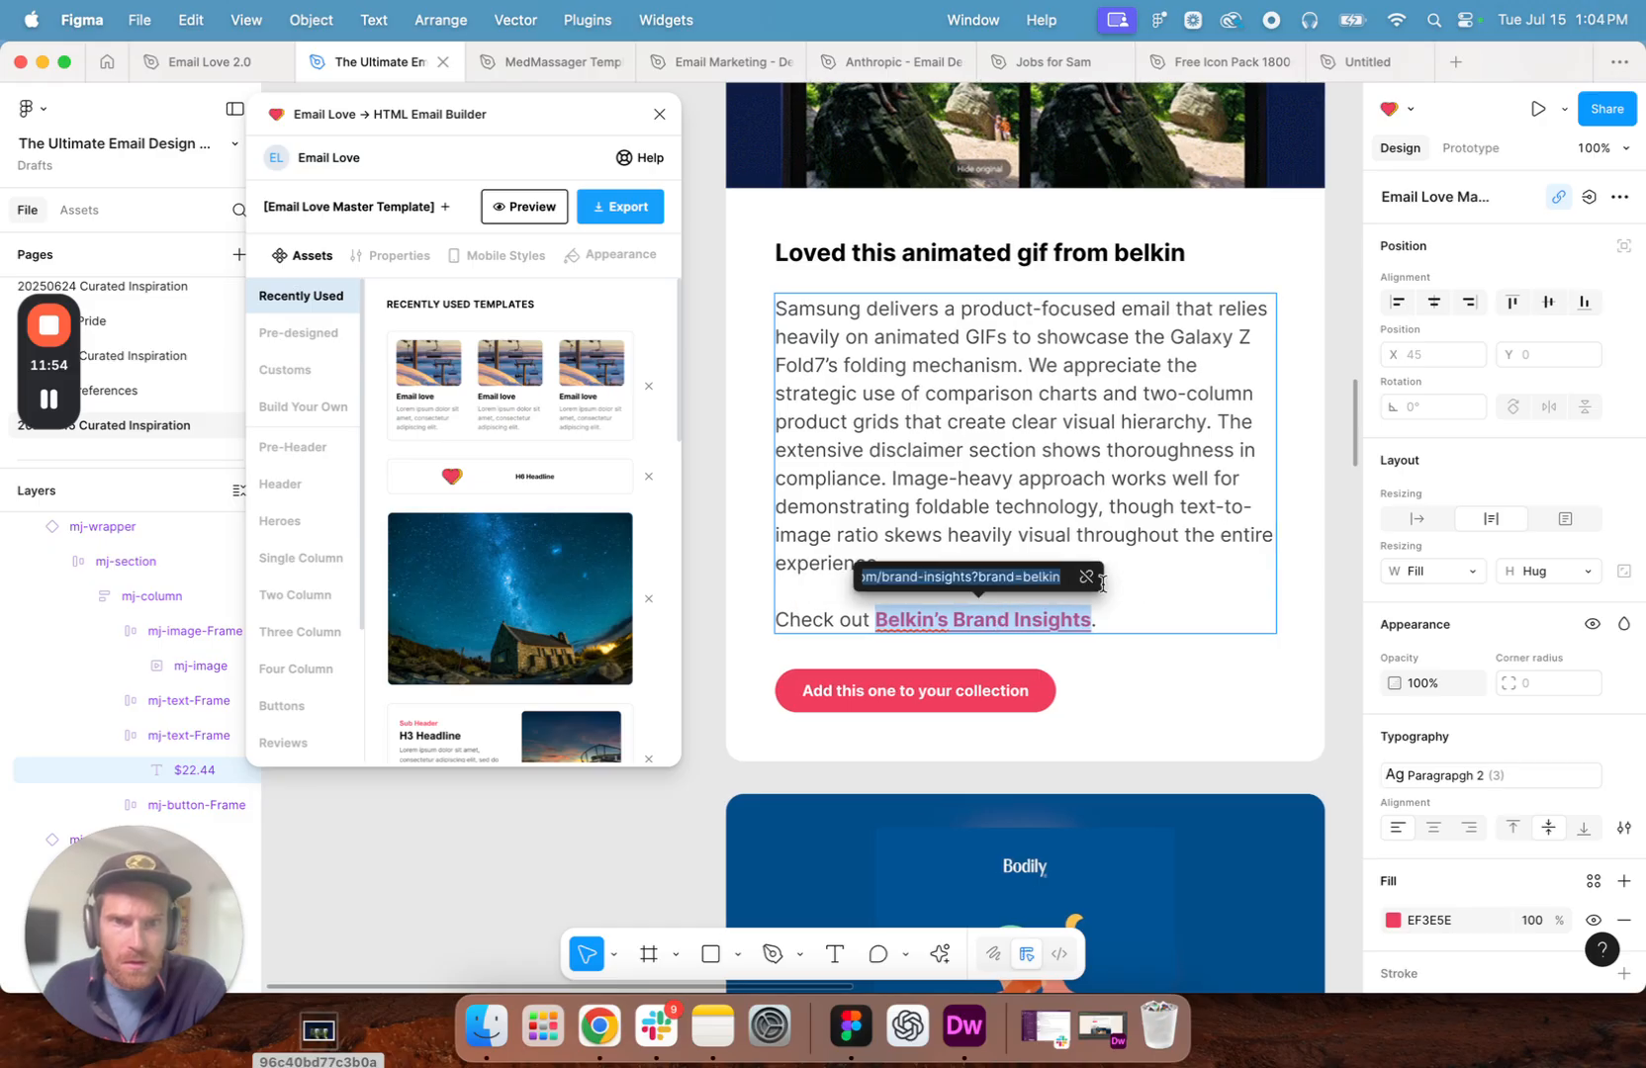
pyautogui.click(1087, 578)
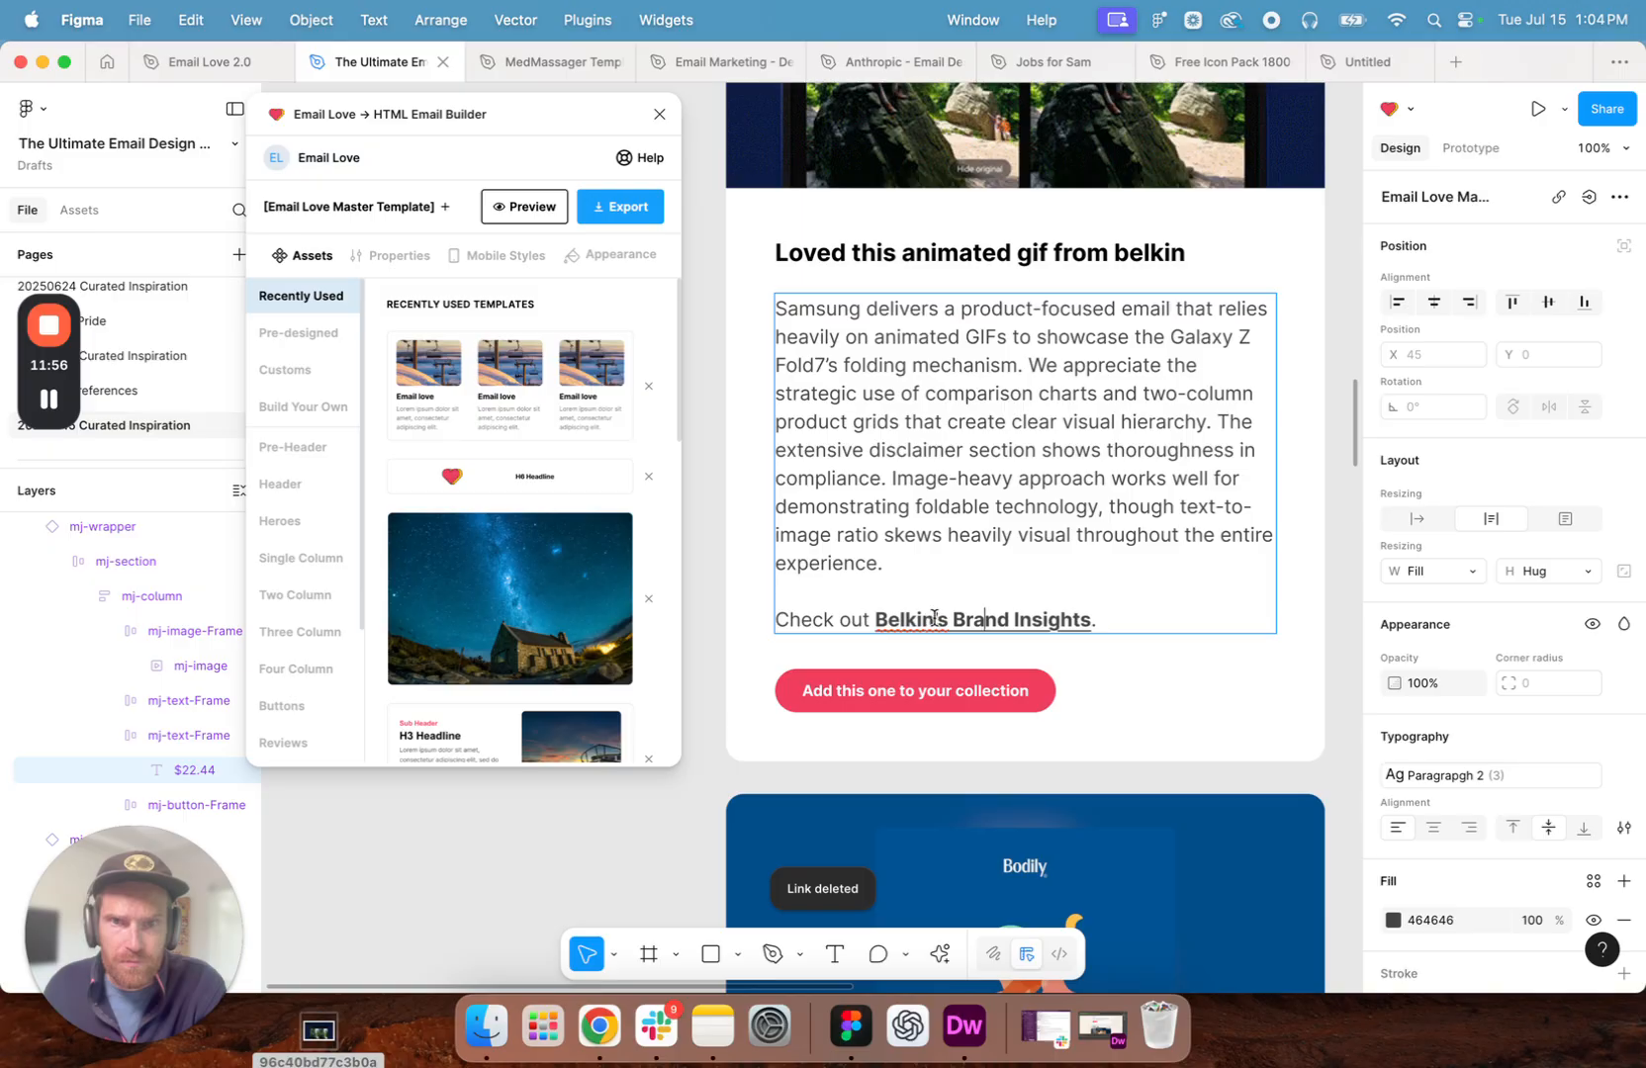
pyautogui.write('Samsung')
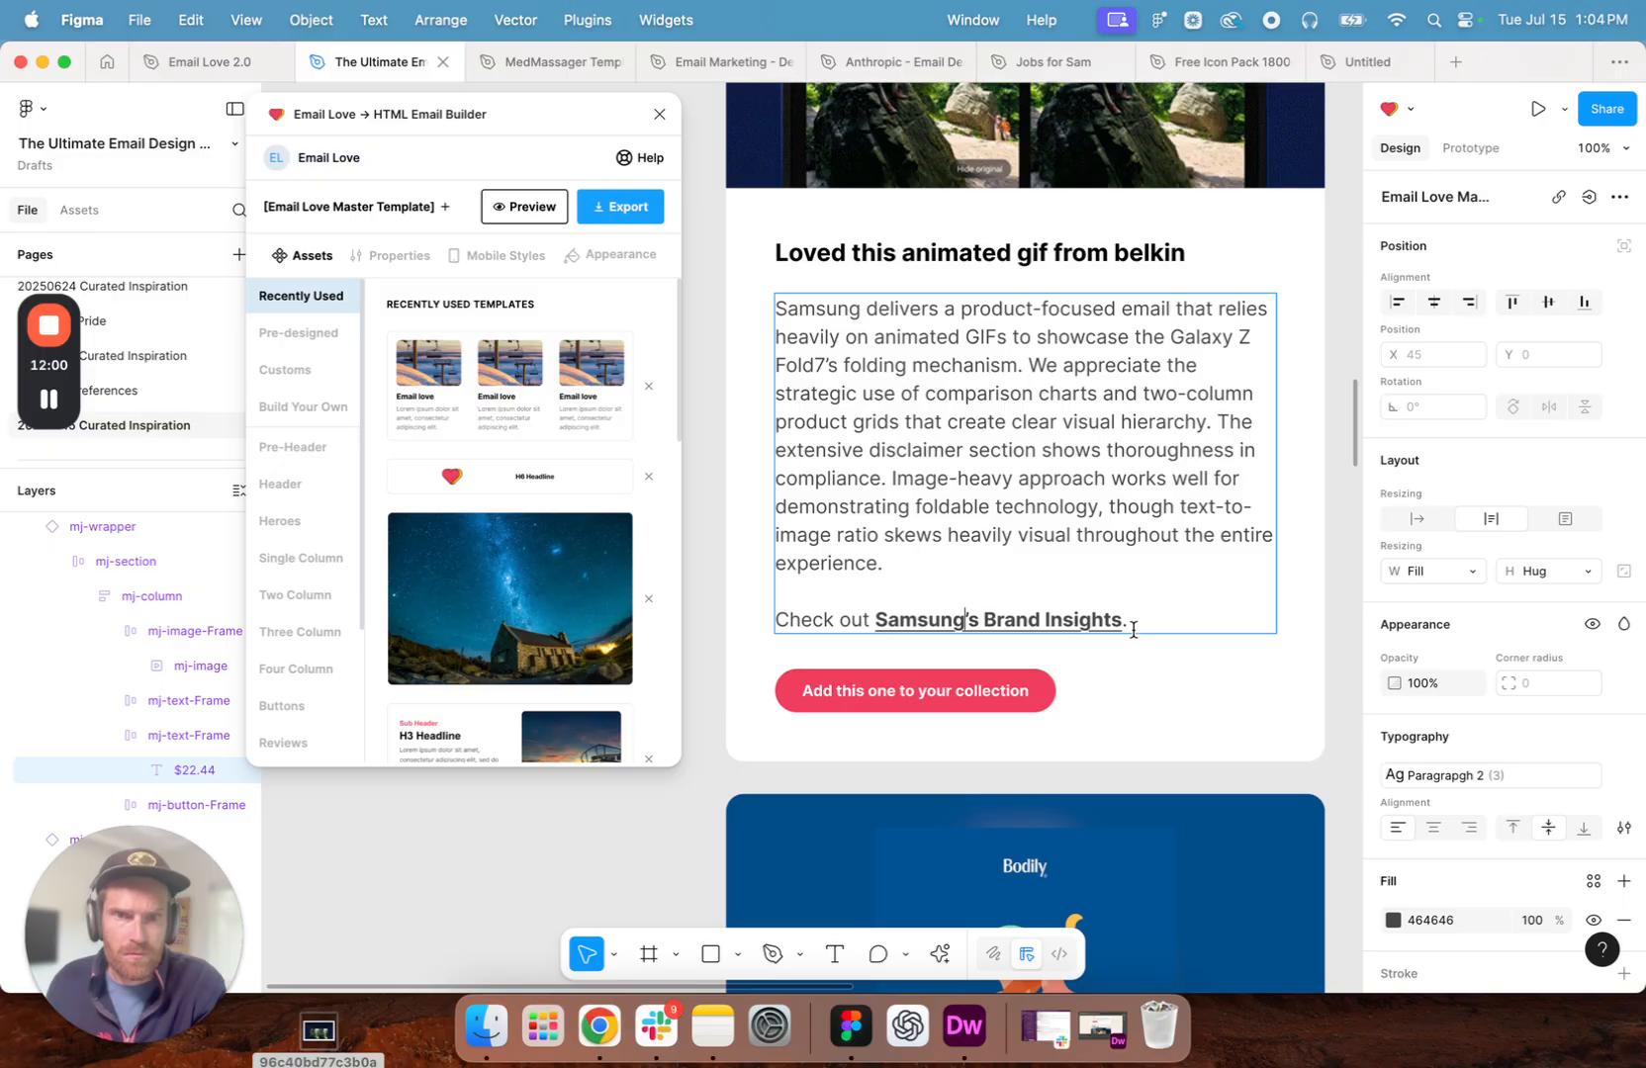
# - Link the text "Samsung's Brand Insights" to the copied emaillove.com/brand-insights?brand=samsung address
pyautogui.moveTo(1121, 621); pyautogui.dragTo(902, 618)
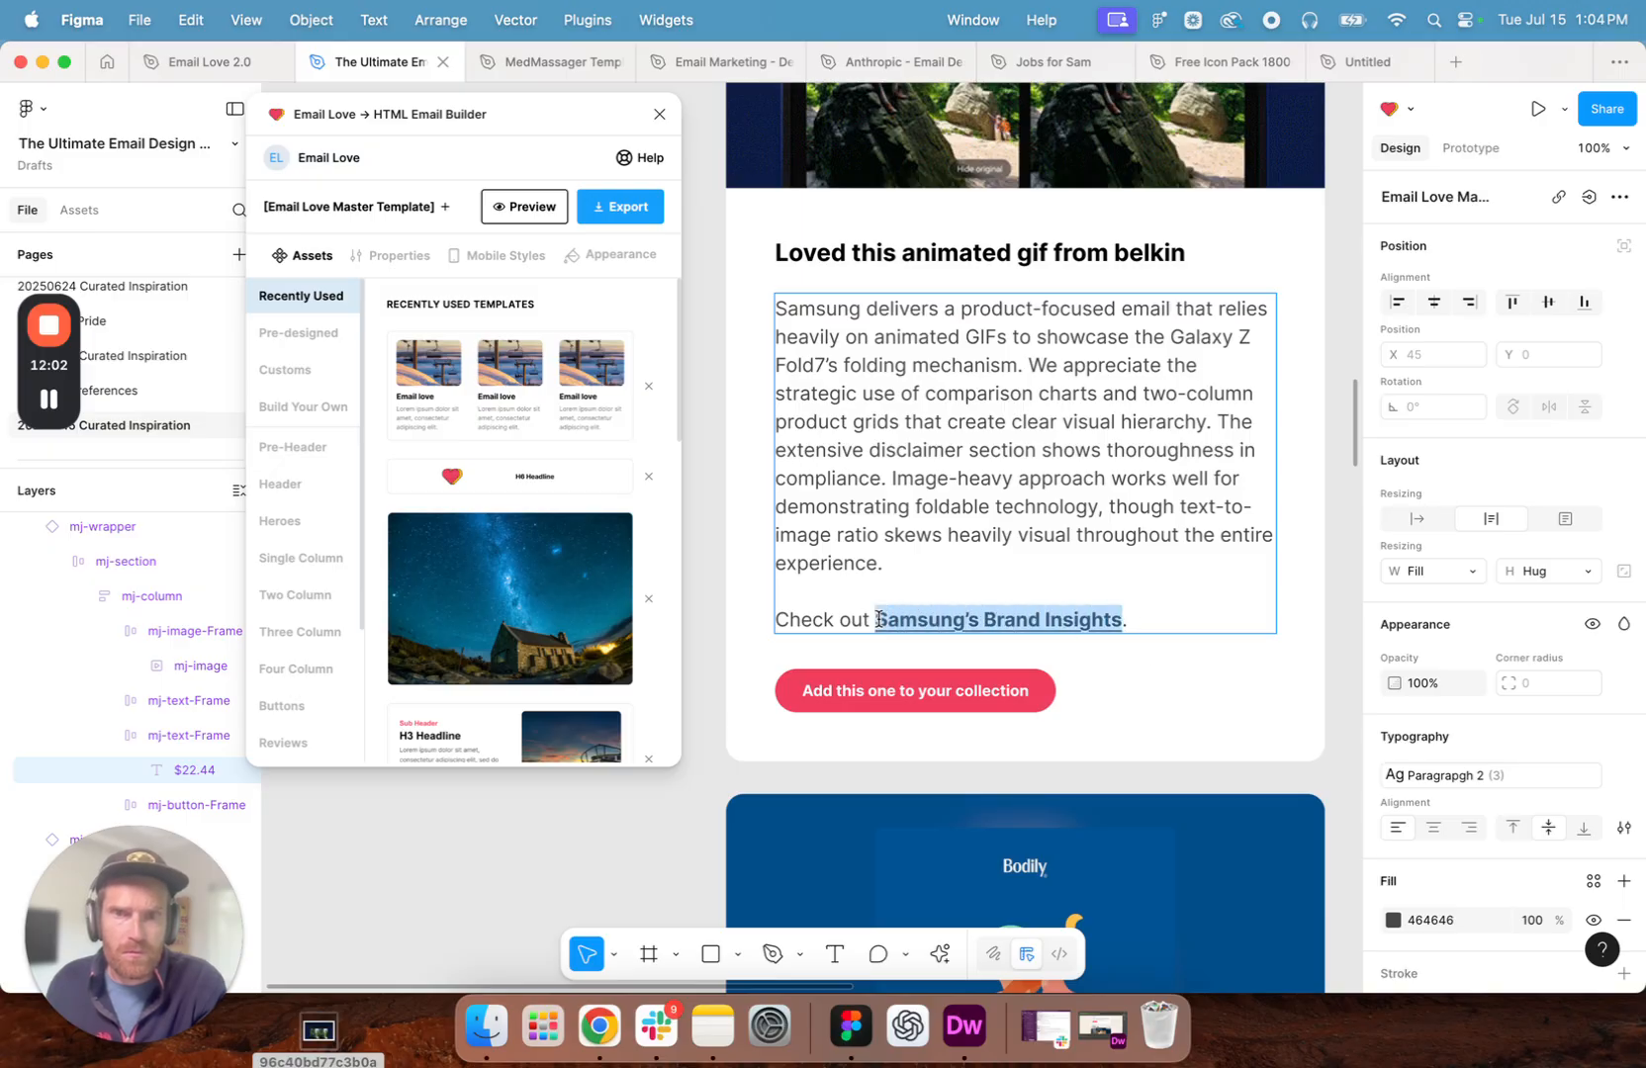
pyautogui.click(938, 955)
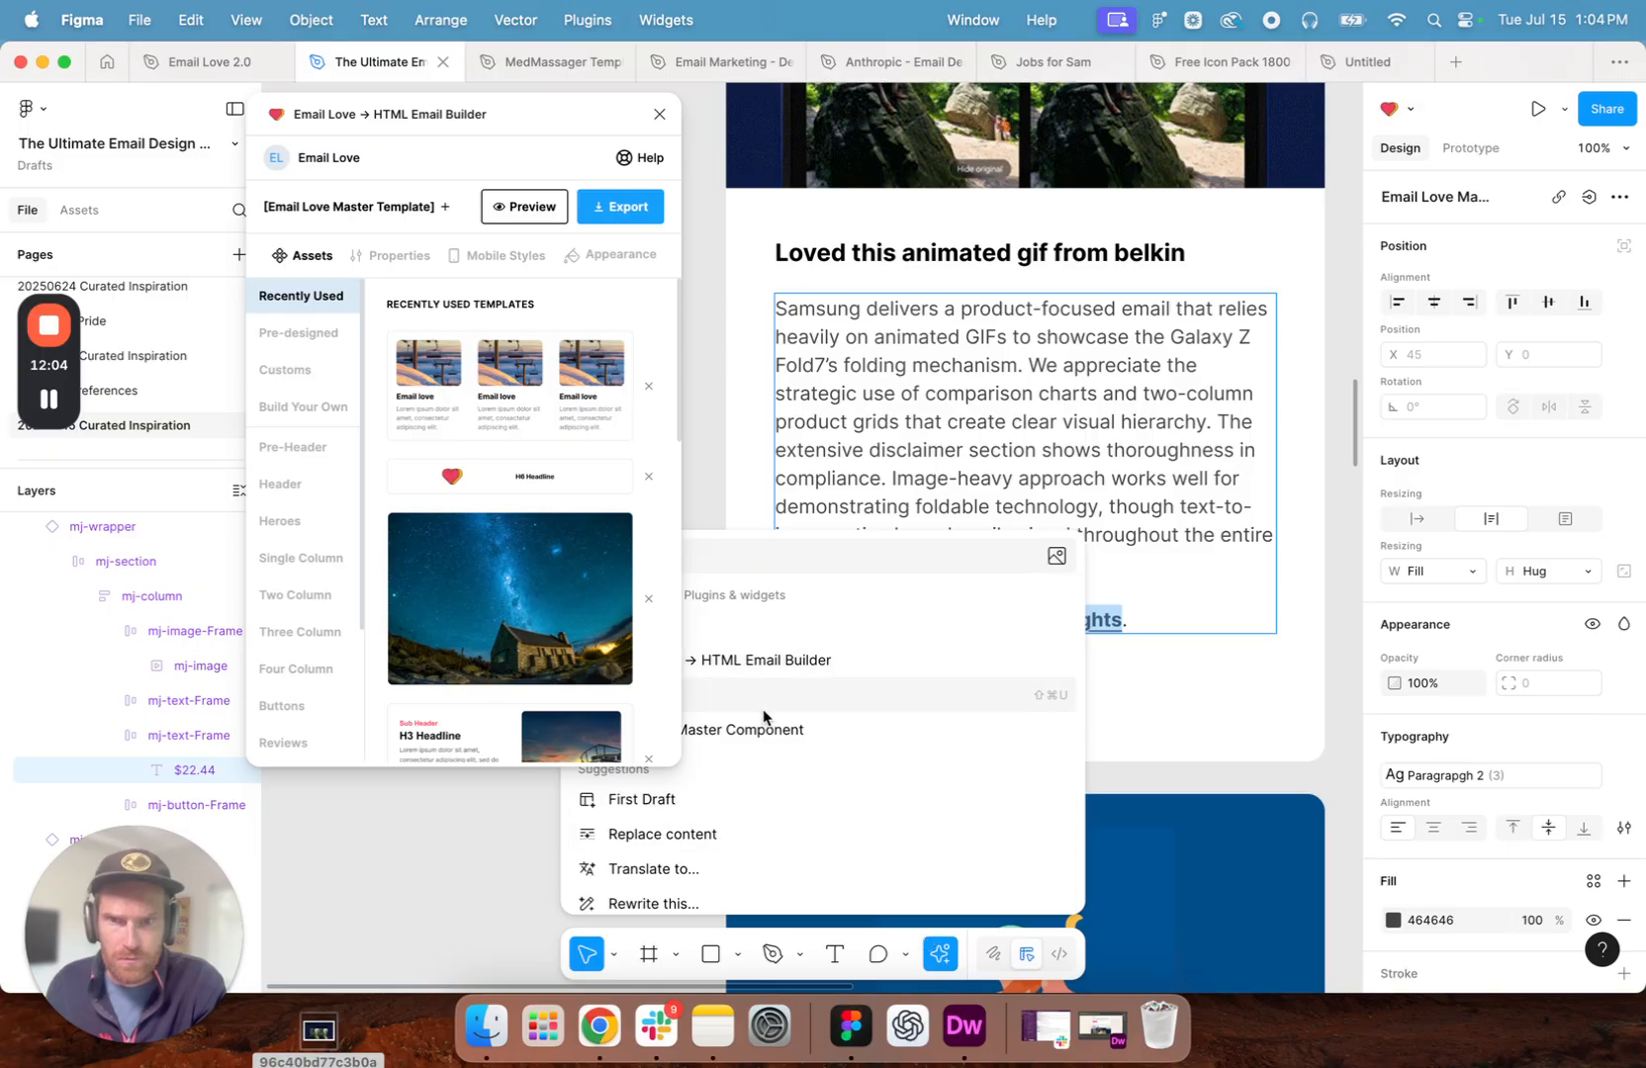
pyautogui.moveTo(580, 115); pyautogui.dragTo(428, 104)
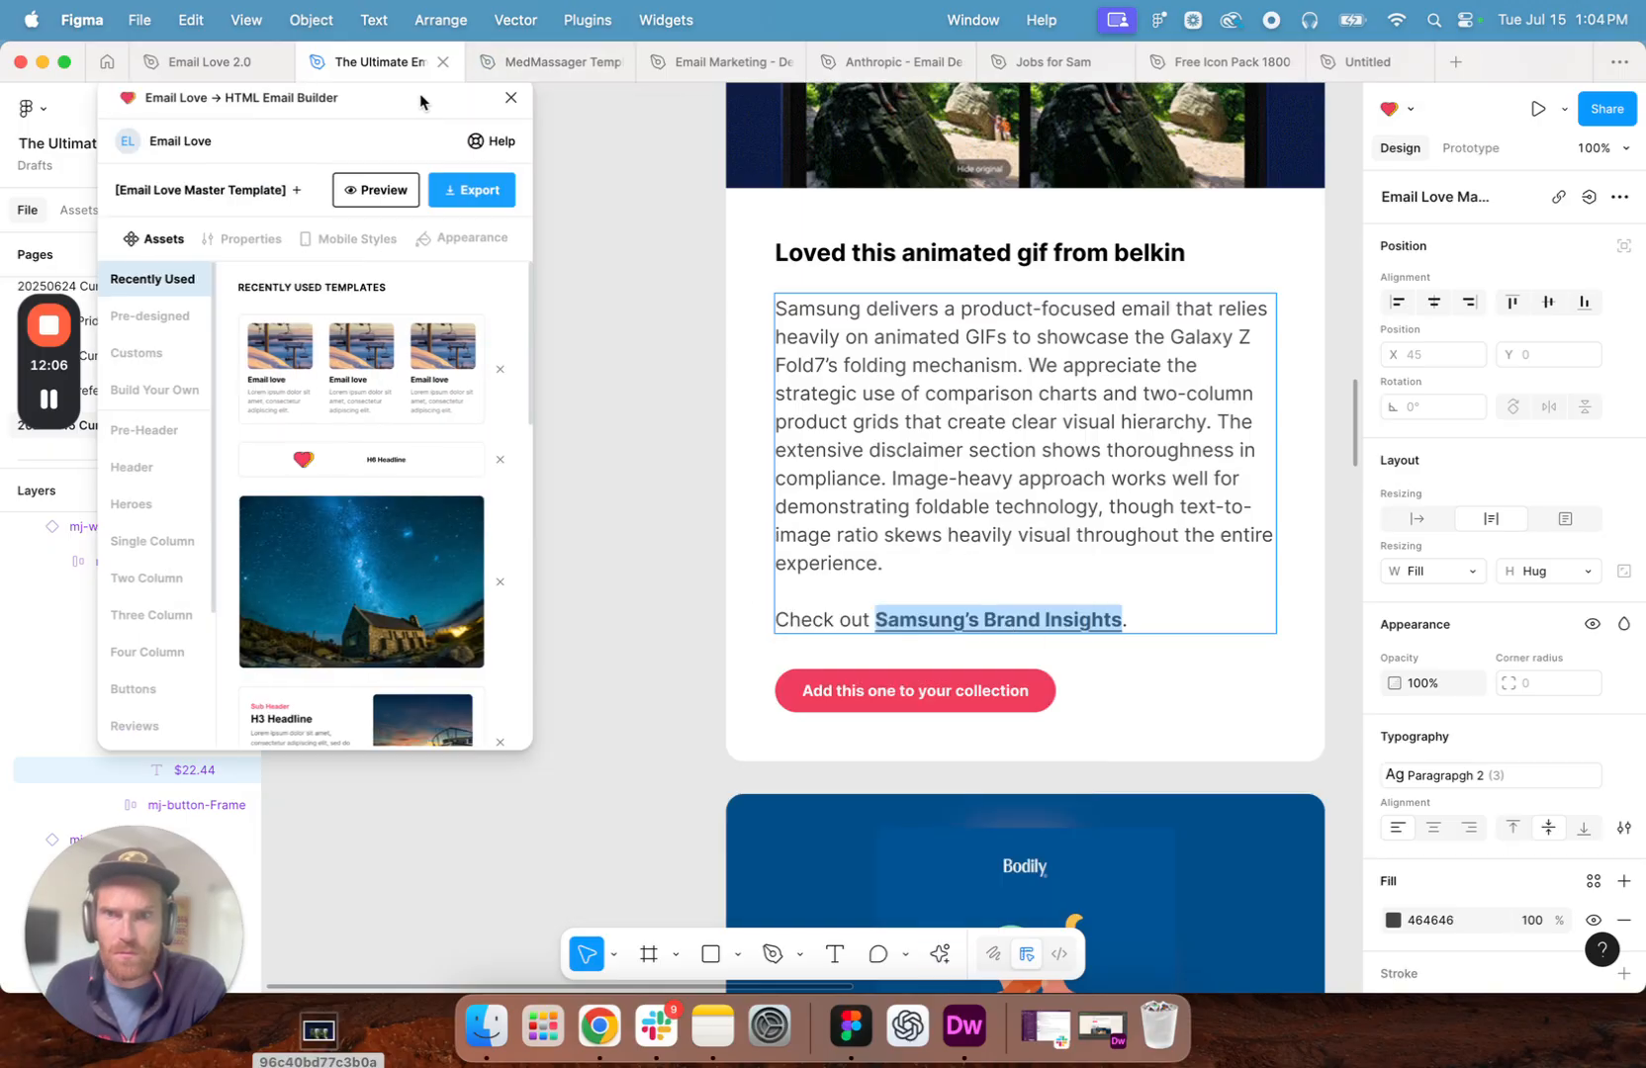
pyautogui.click(942, 955)
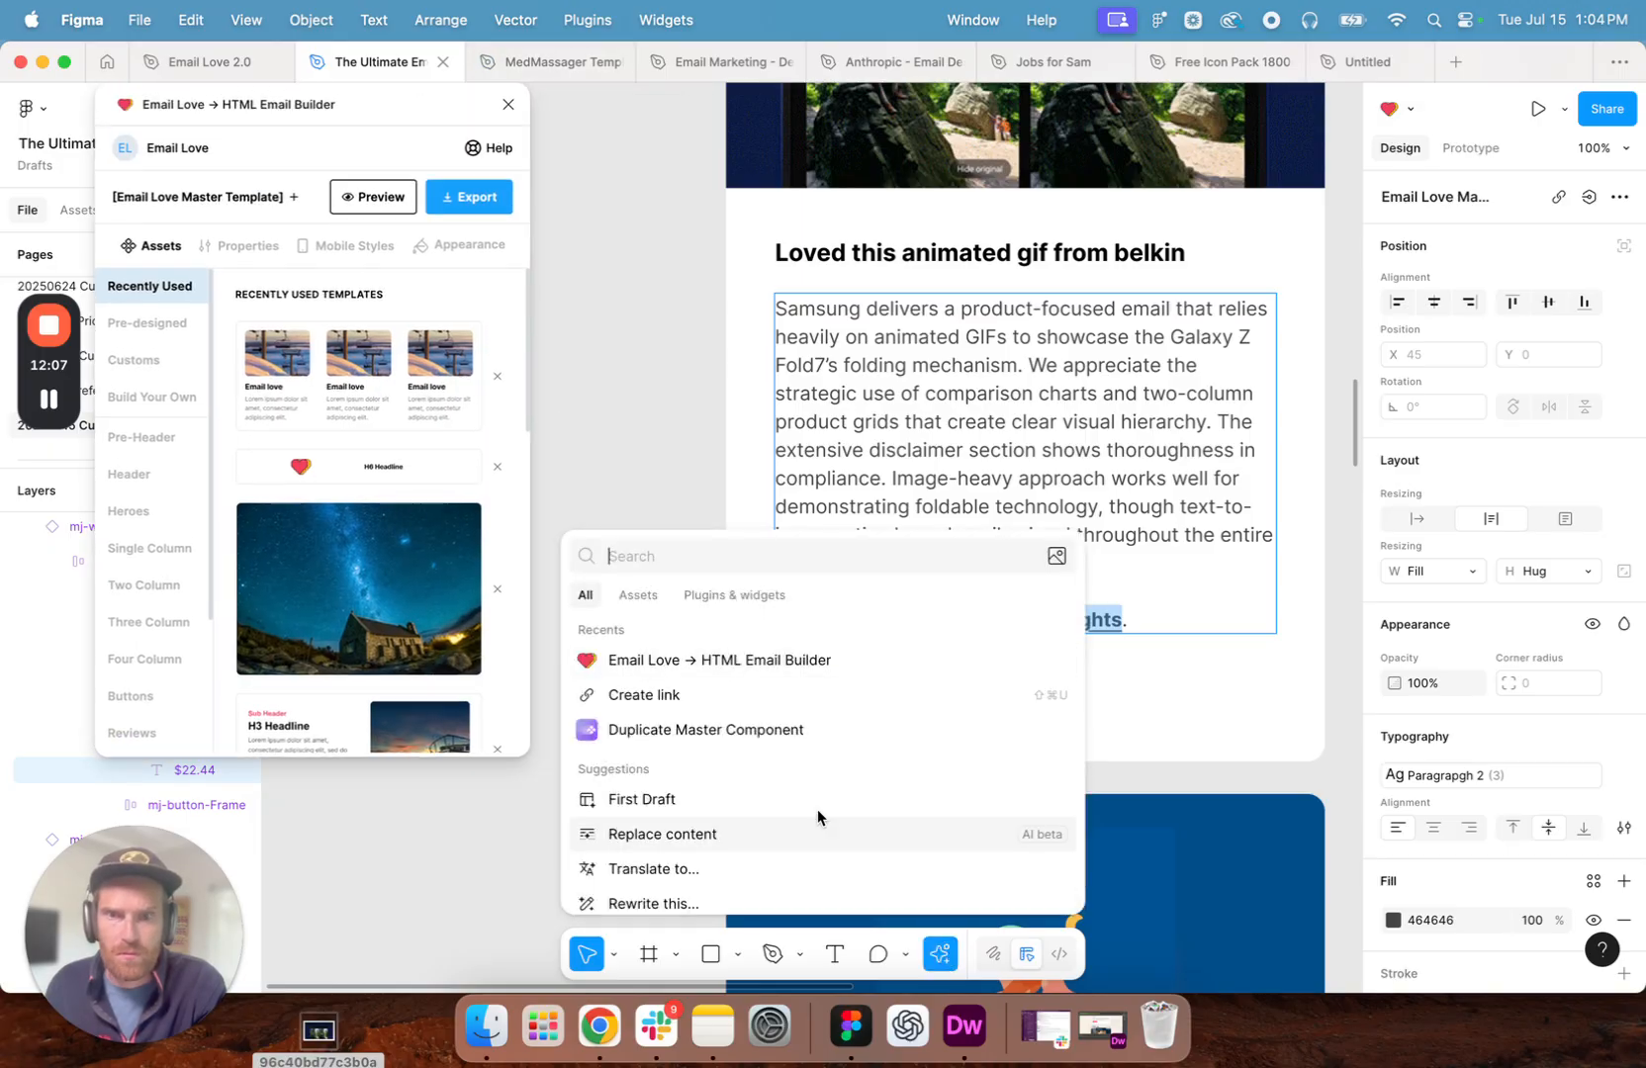
pyautogui.click(670, 689)
pyautogui.press('super+v')
pyautogui.press('Return')
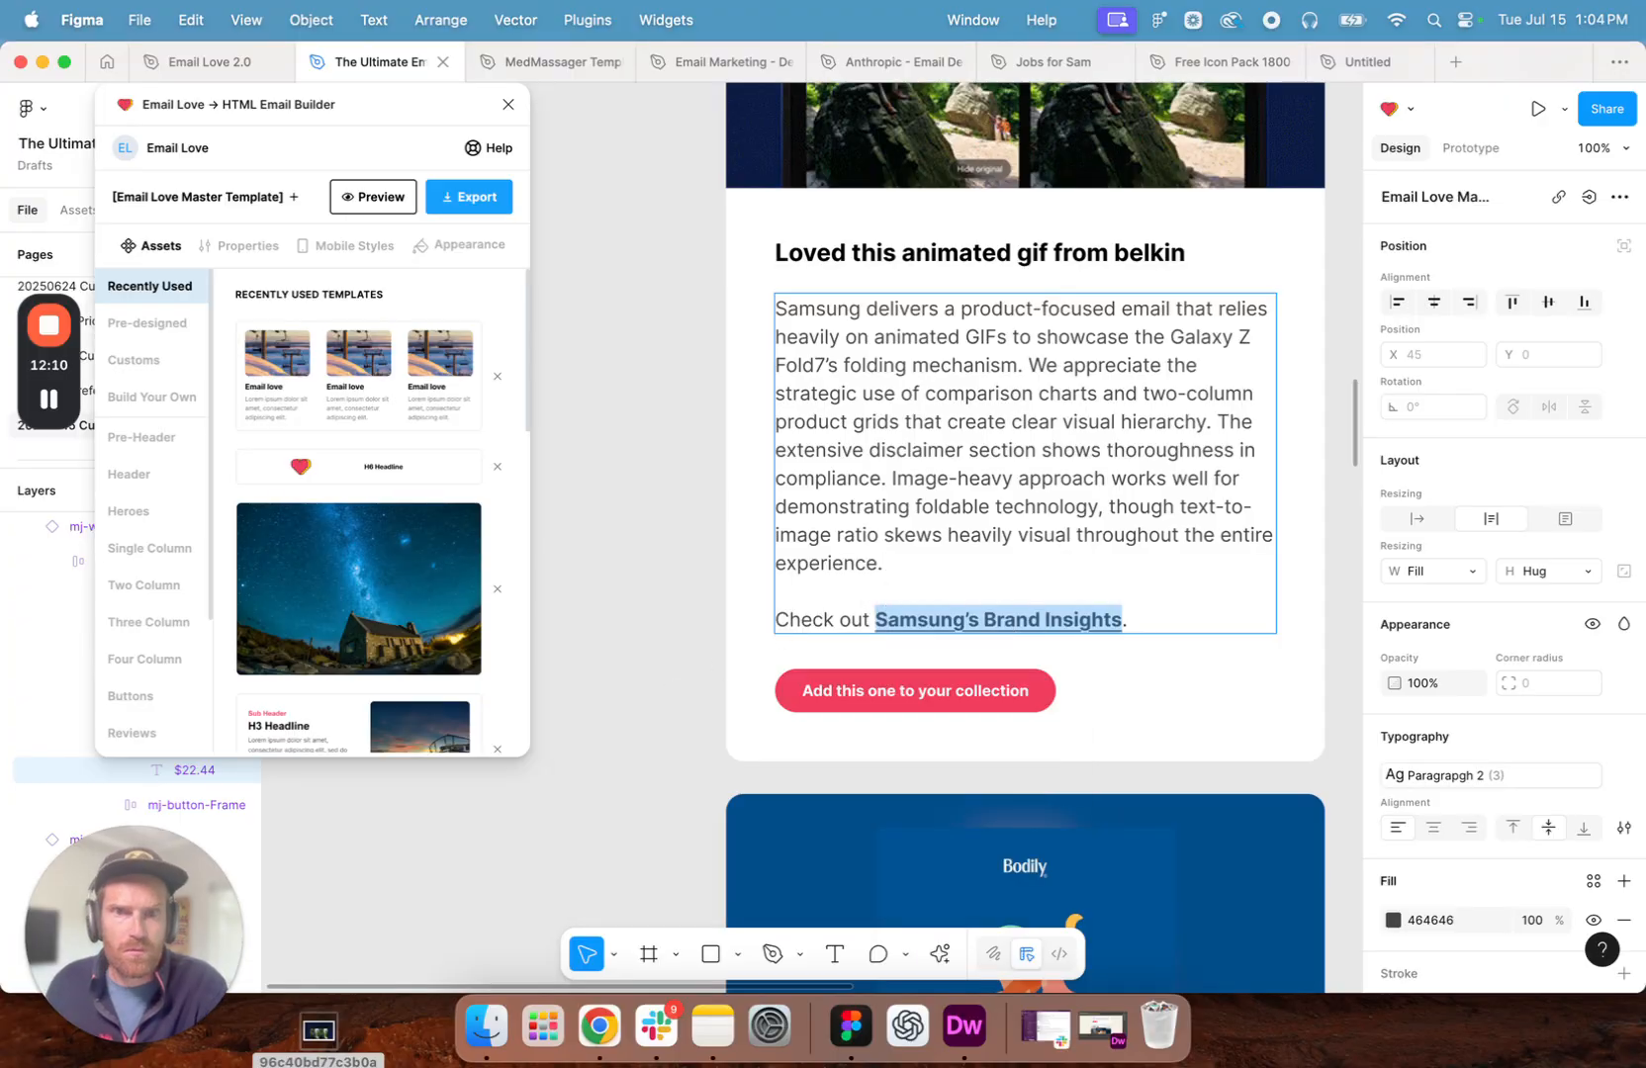
# - Recolour the "Samsung's Brand Insights" text with the pinkish-red colour already used on the page
pyautogui.click(1392, 920)
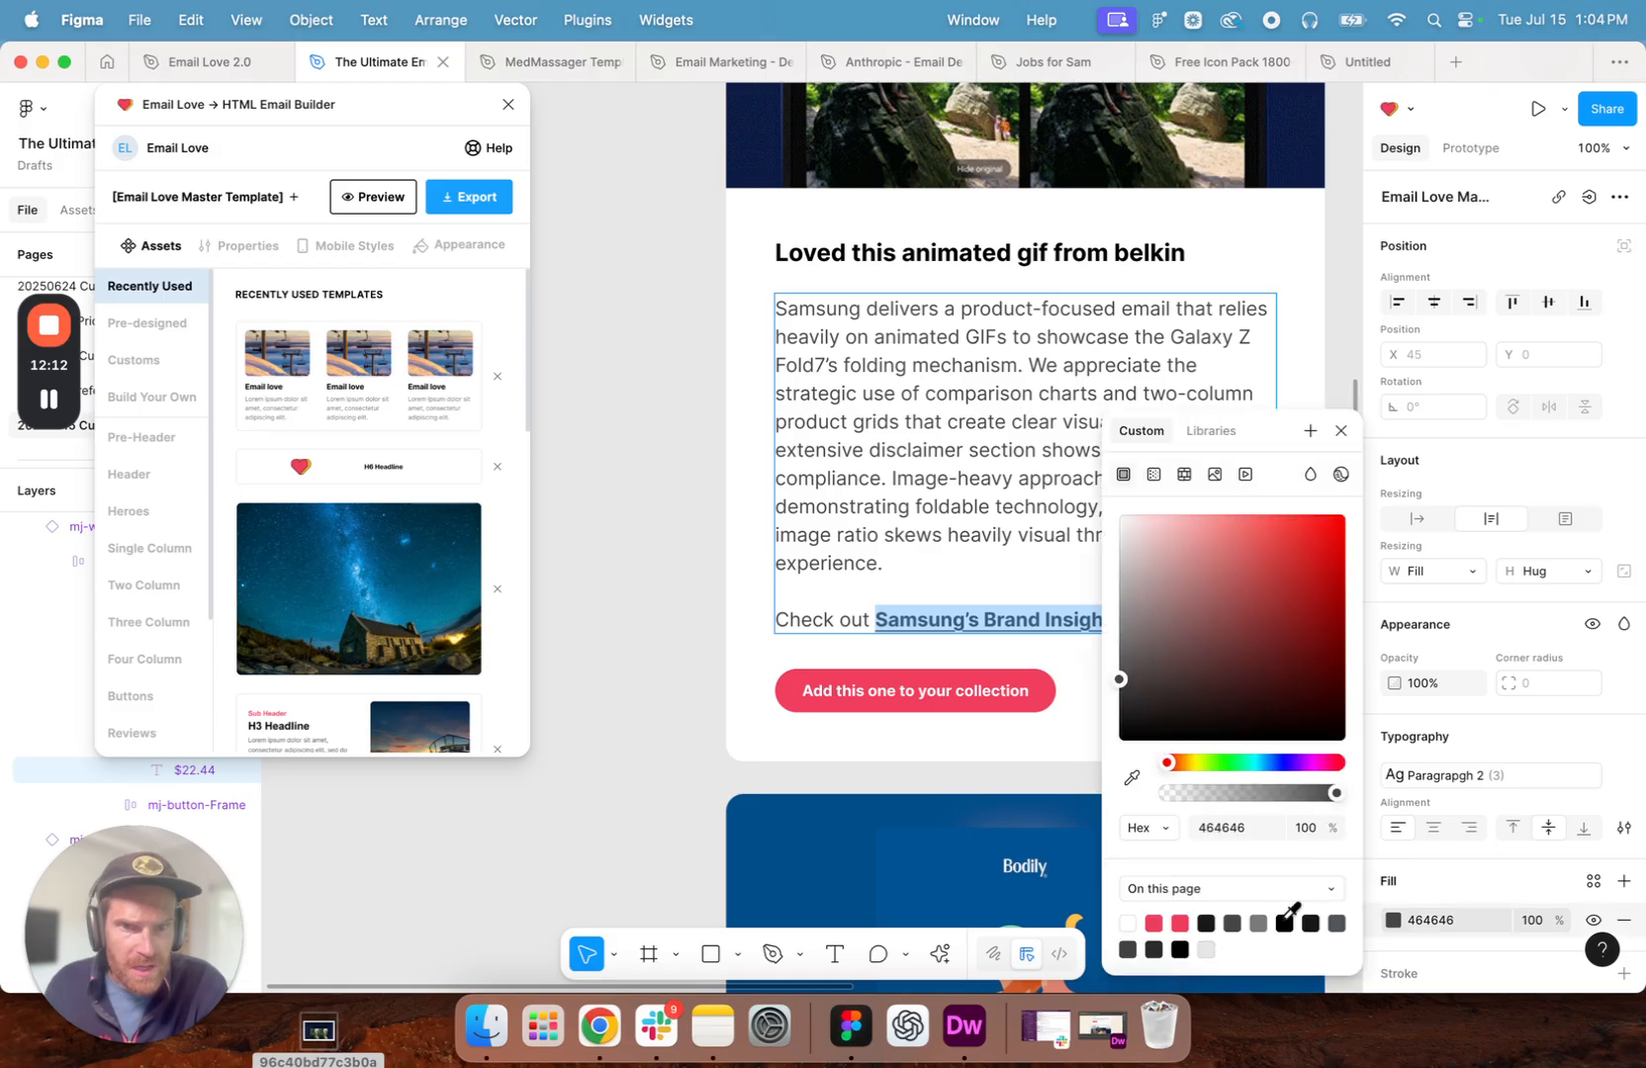
pyautogui.click(1172, 922)
pyautogui.click(639, 631)
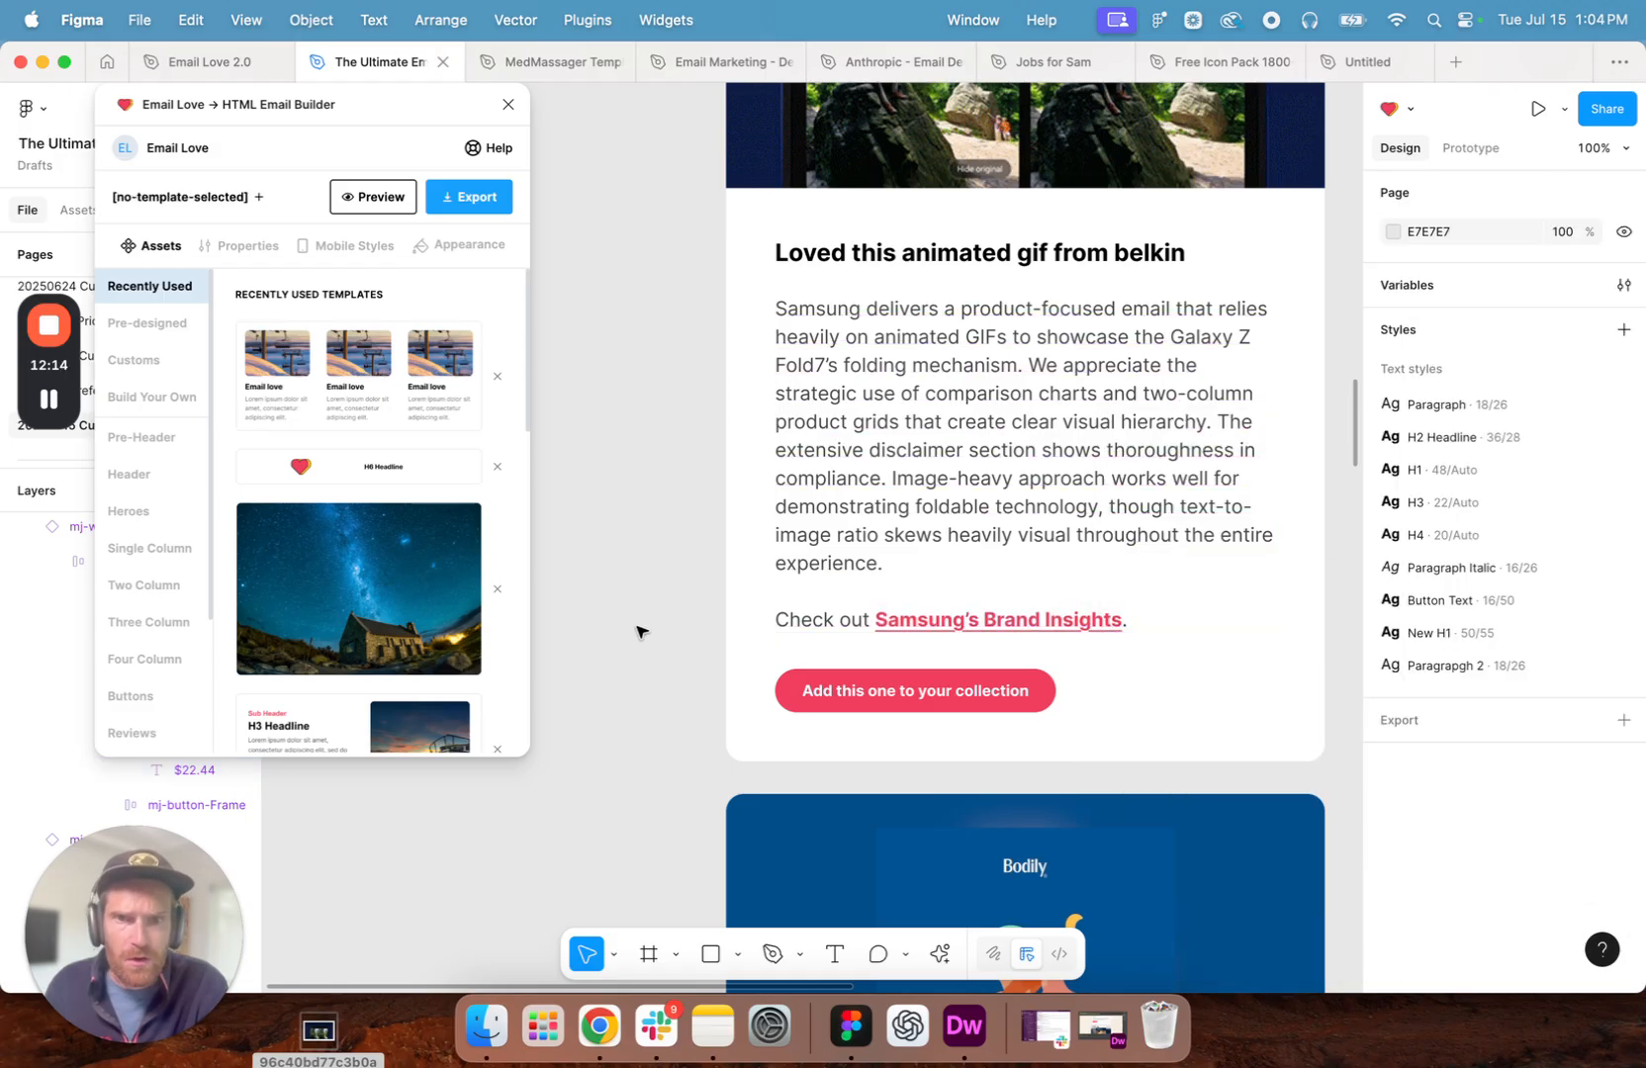
# - Switch to Chrome, return to the Samsung email page and copy its web address
pyautogui.click(600, 1029)
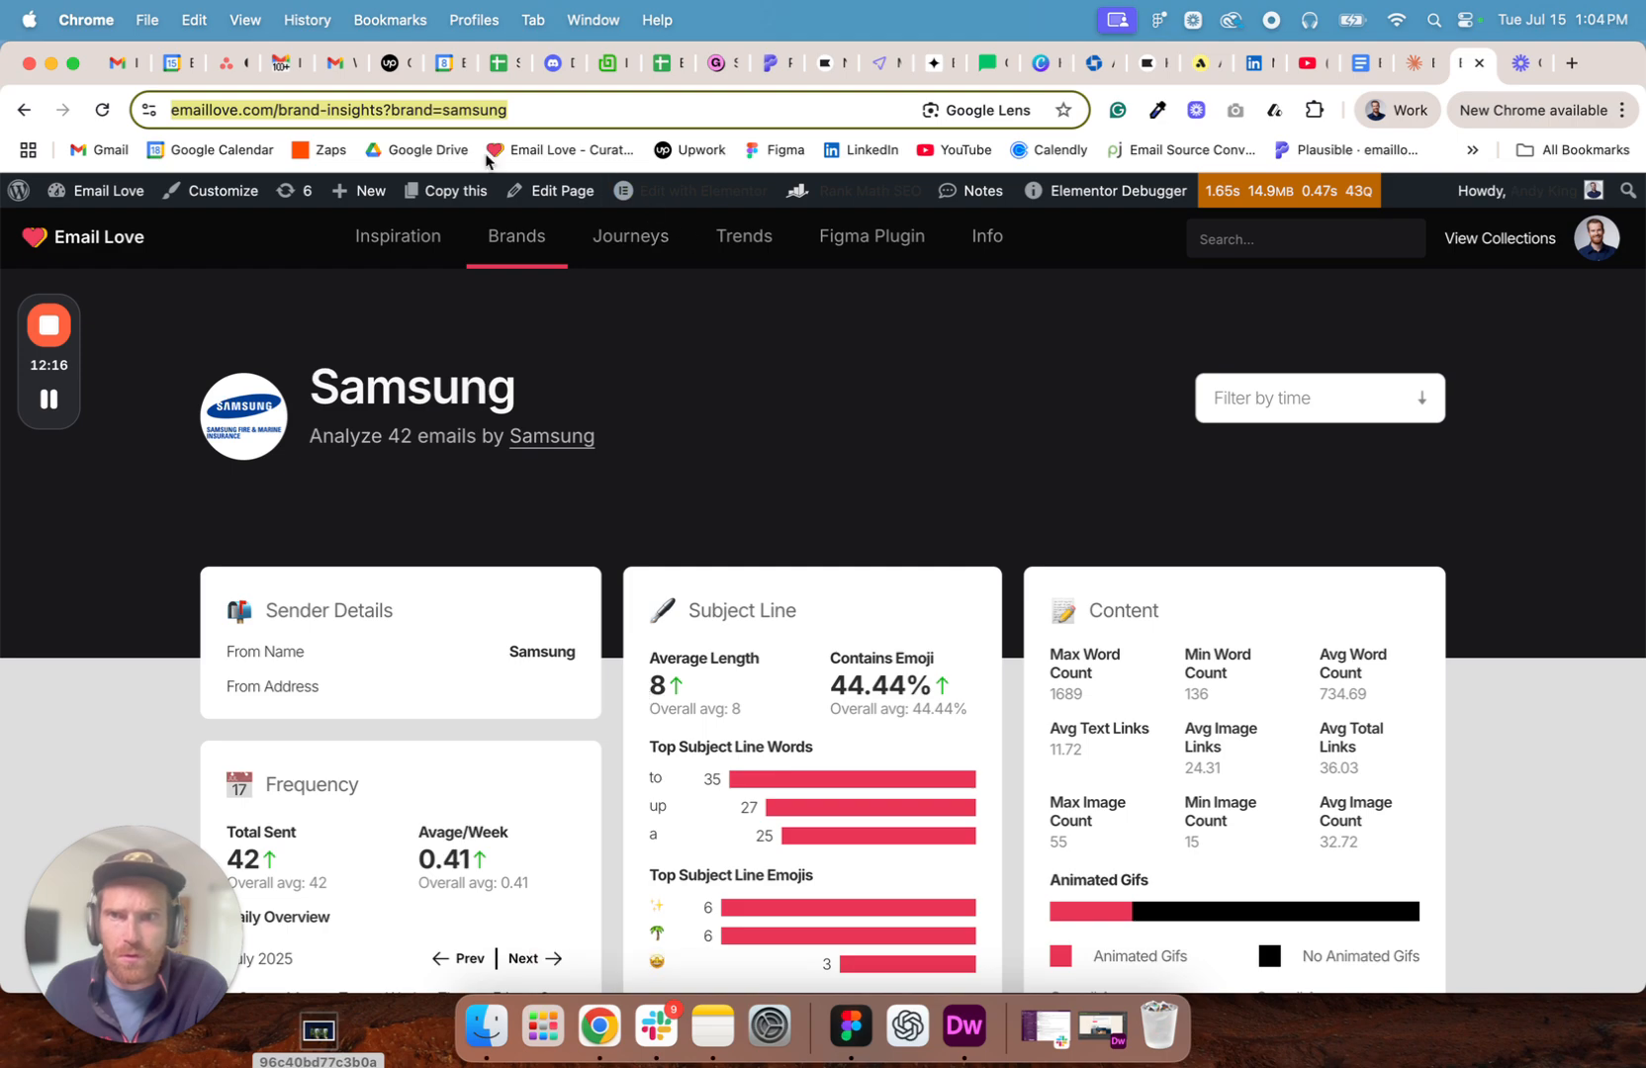
pyautogui.click(25, 111)
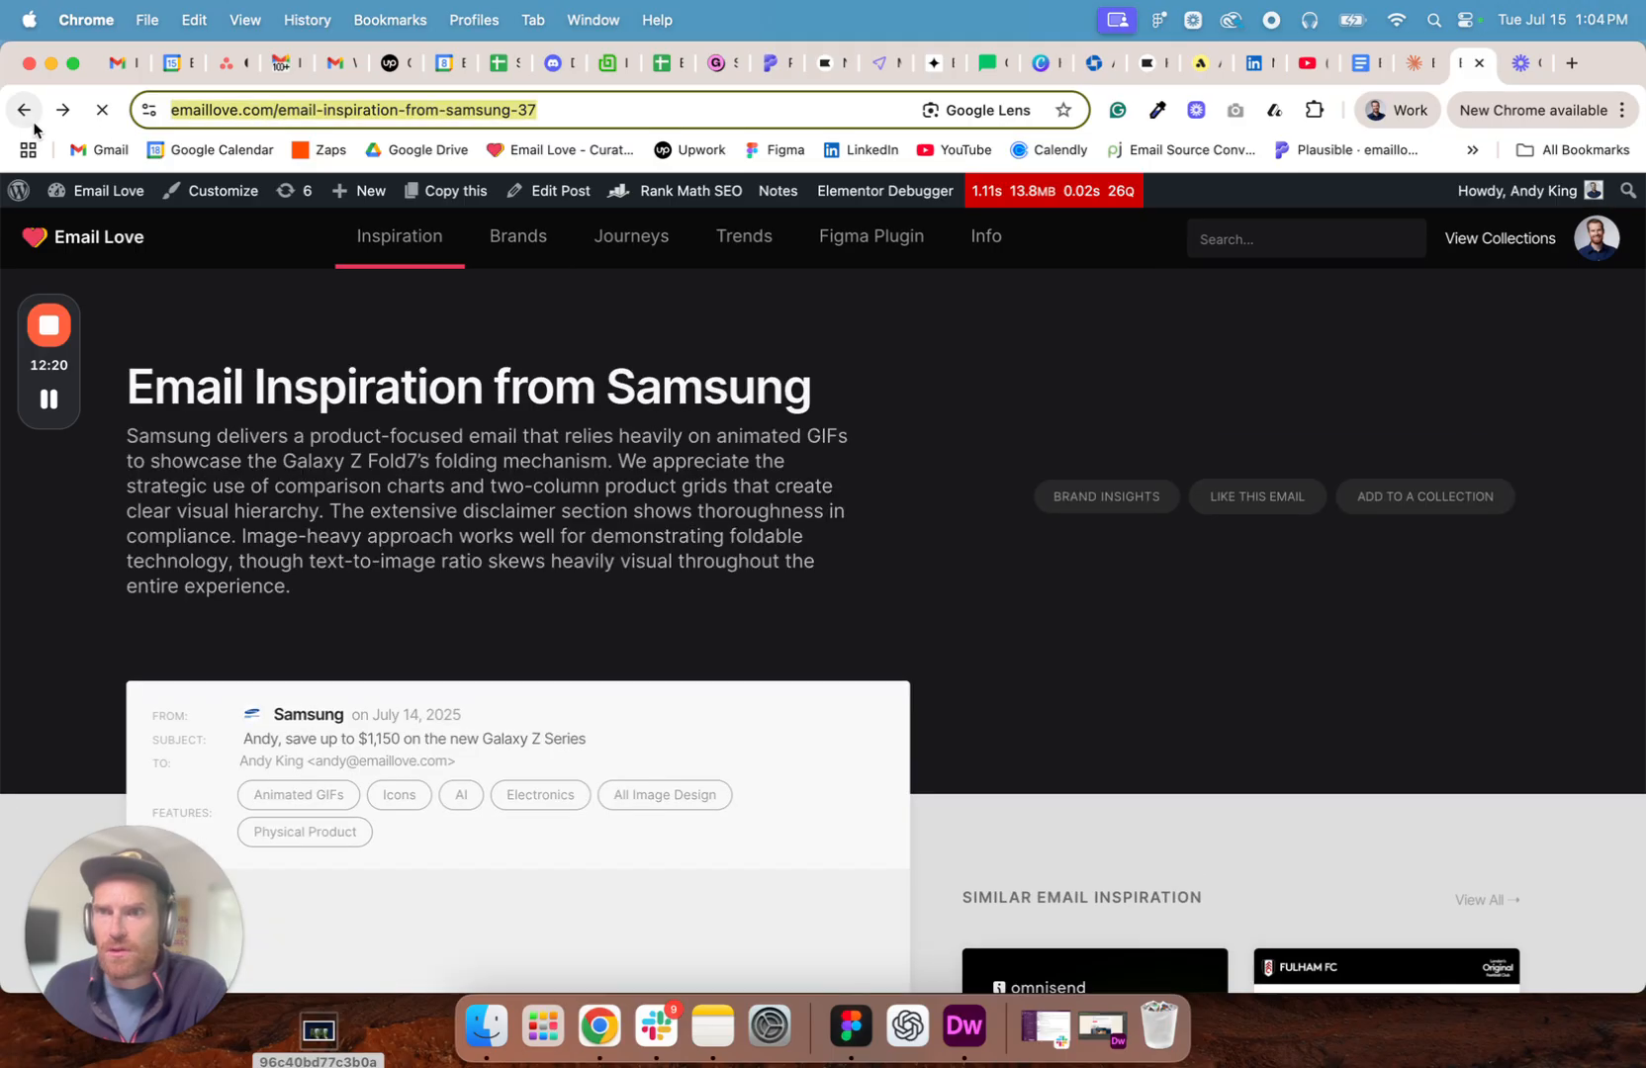
pyautogui.rightClick(503, 112)
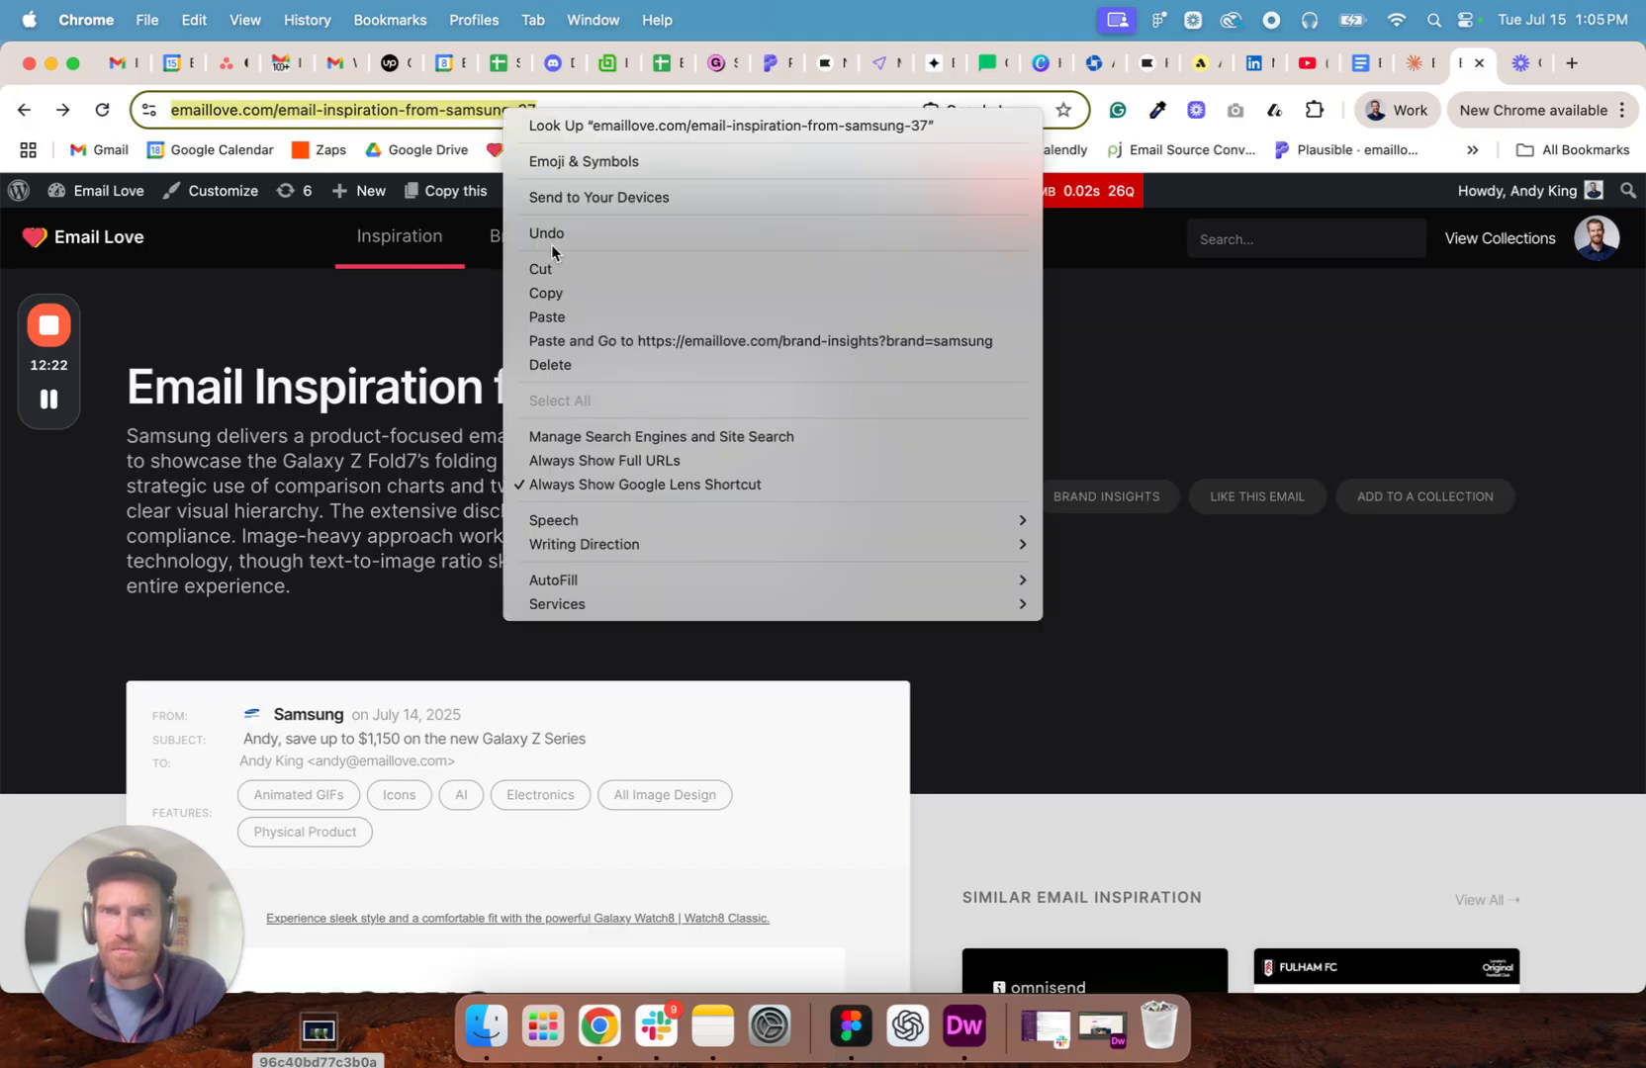
pyautogui.click(544, 292)
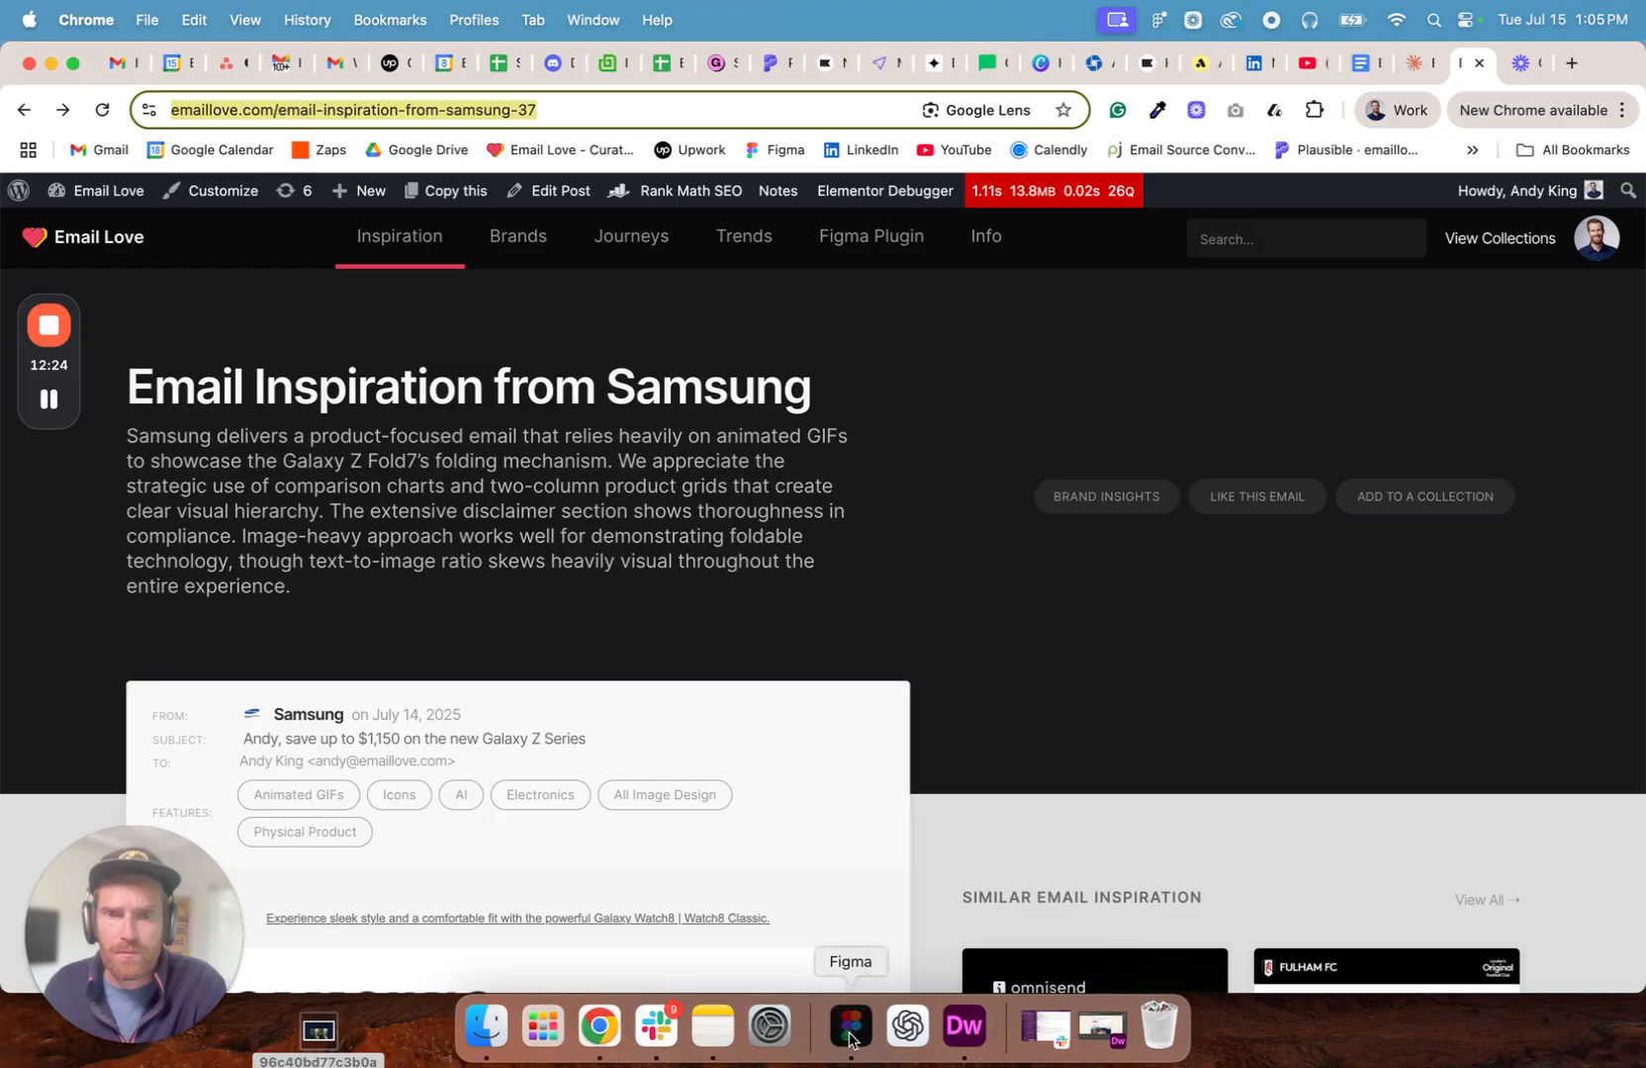
# - Switch to Figma and set the Samsung GIF image's clickable URL to the copied emaillove.com/email-inspiration-from-samsung-37 address
pyautogui.click(851, 1026)
pyautogui.scroll(3, 1013, 296)
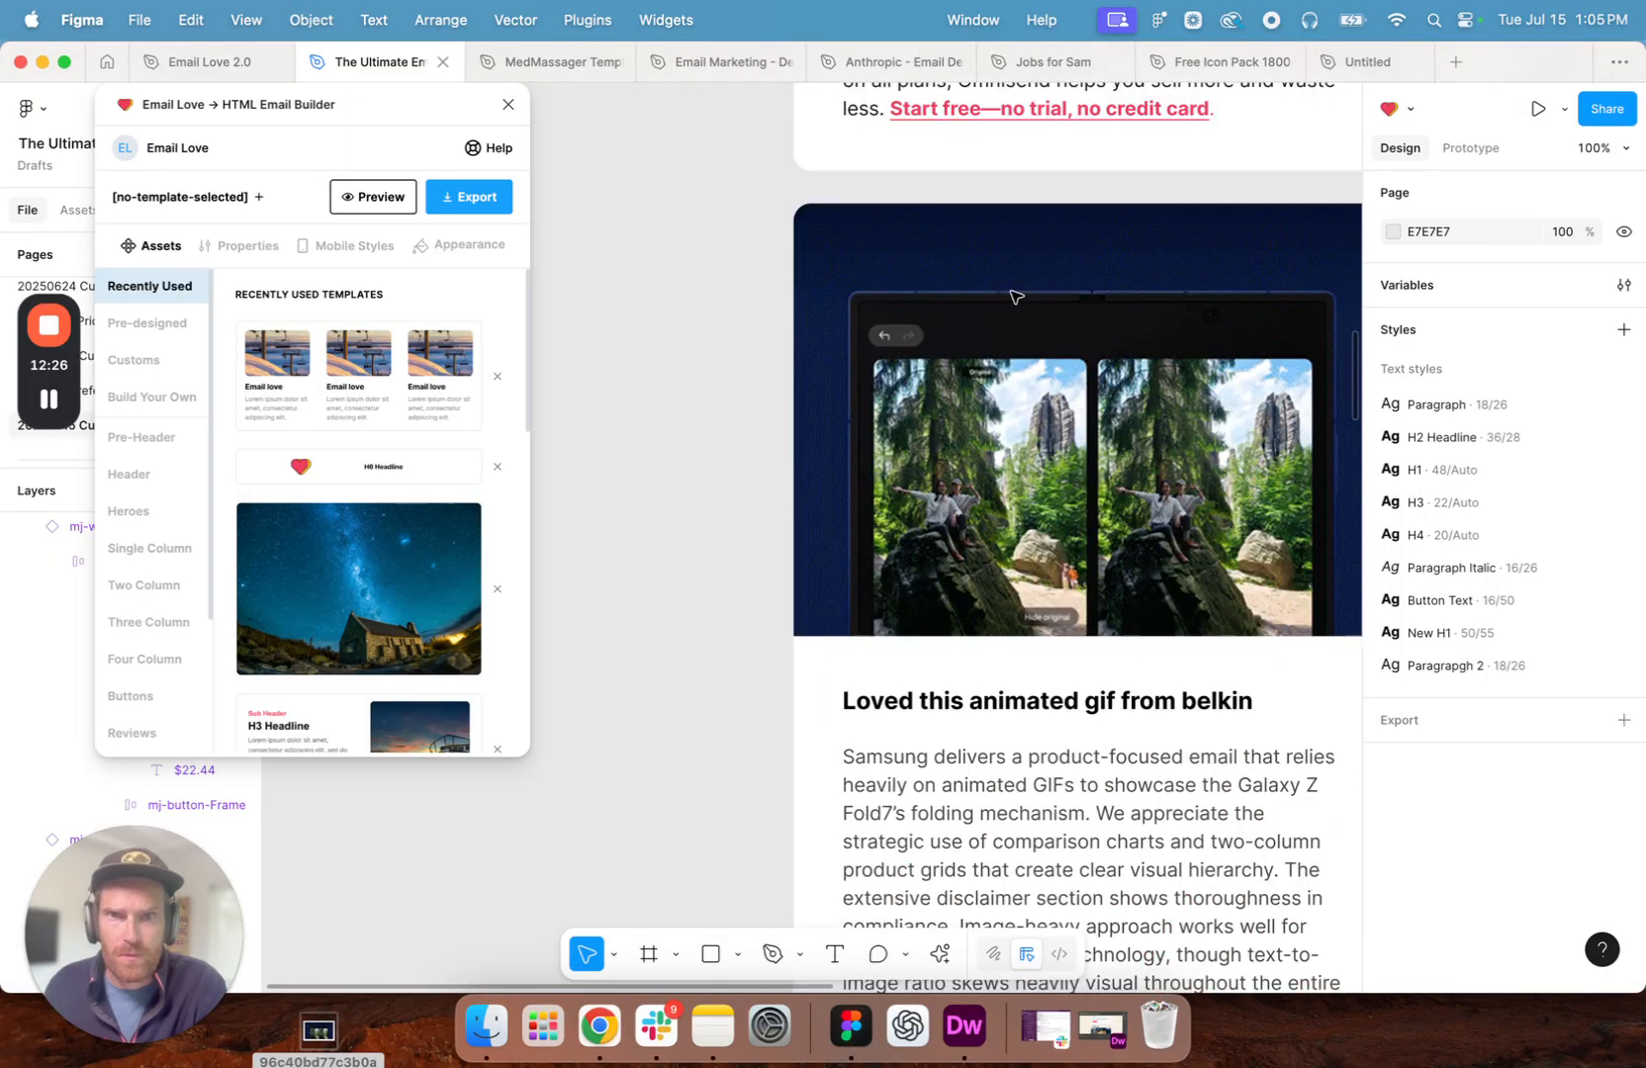
pyautogui.click(1059, 368)
pyautogui.click(1058, 363)
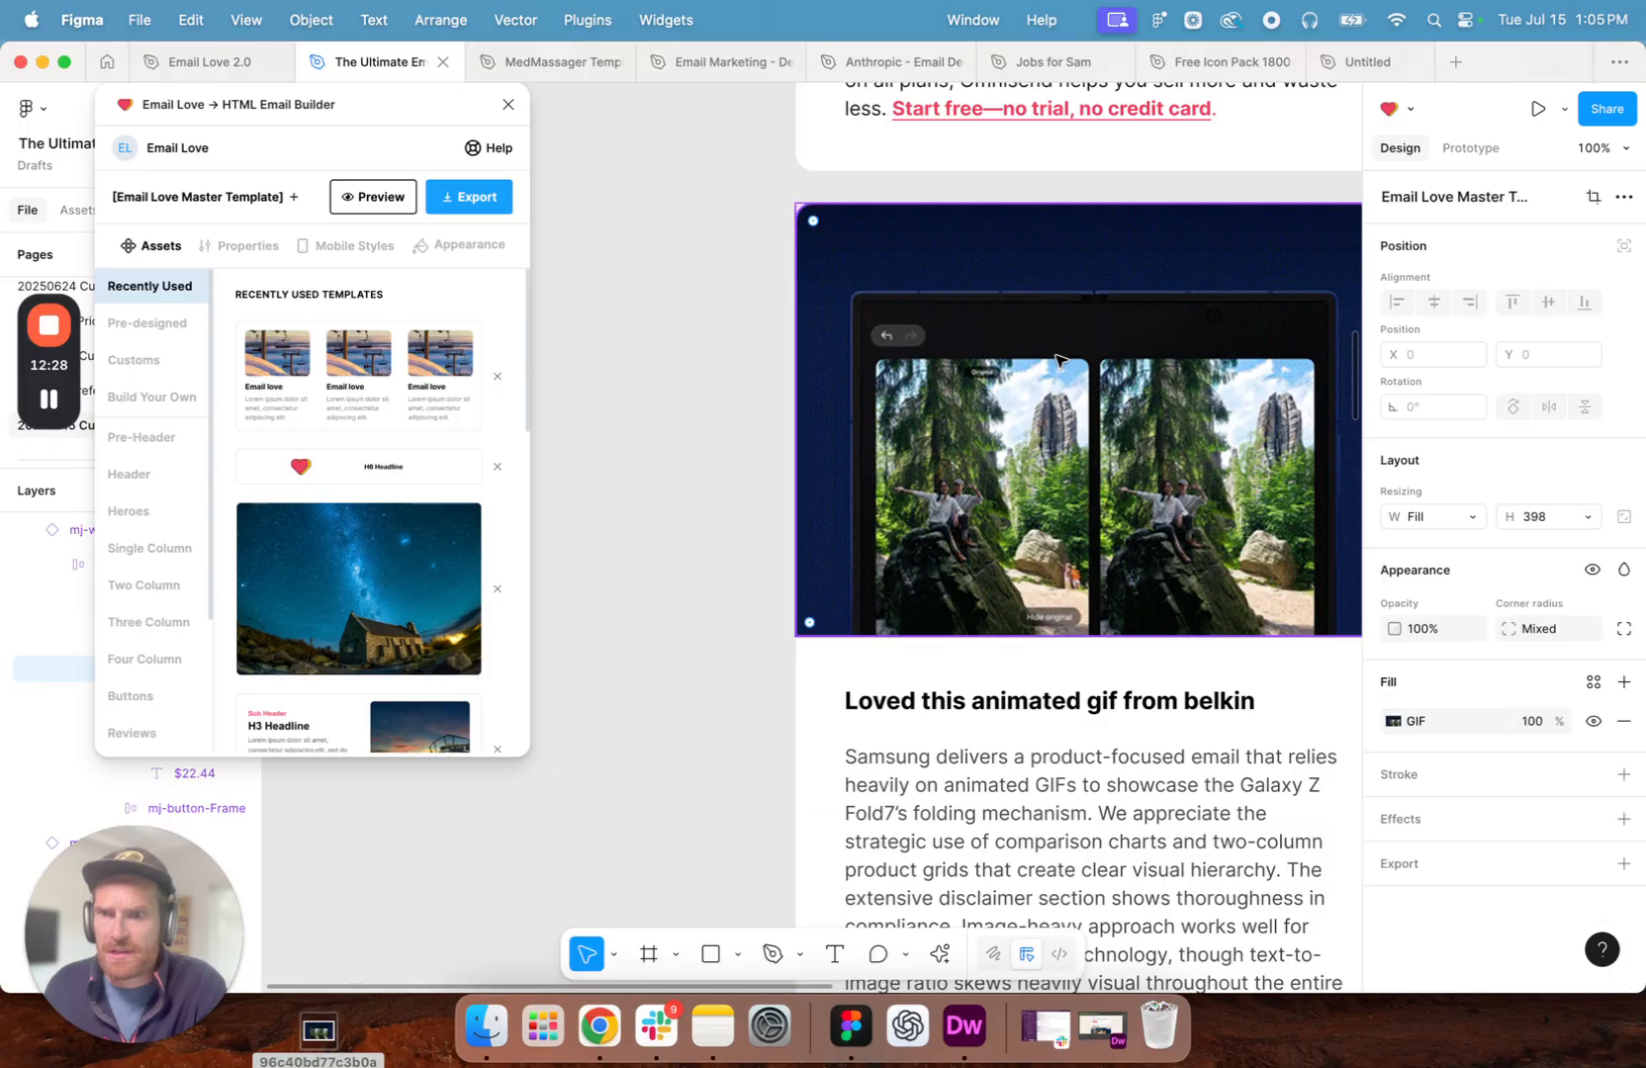
pyautogui.moveTo(502, 133); pyautogui.dragTo(694, 144)
pyautogui.scroll(-5, 1110, 674)
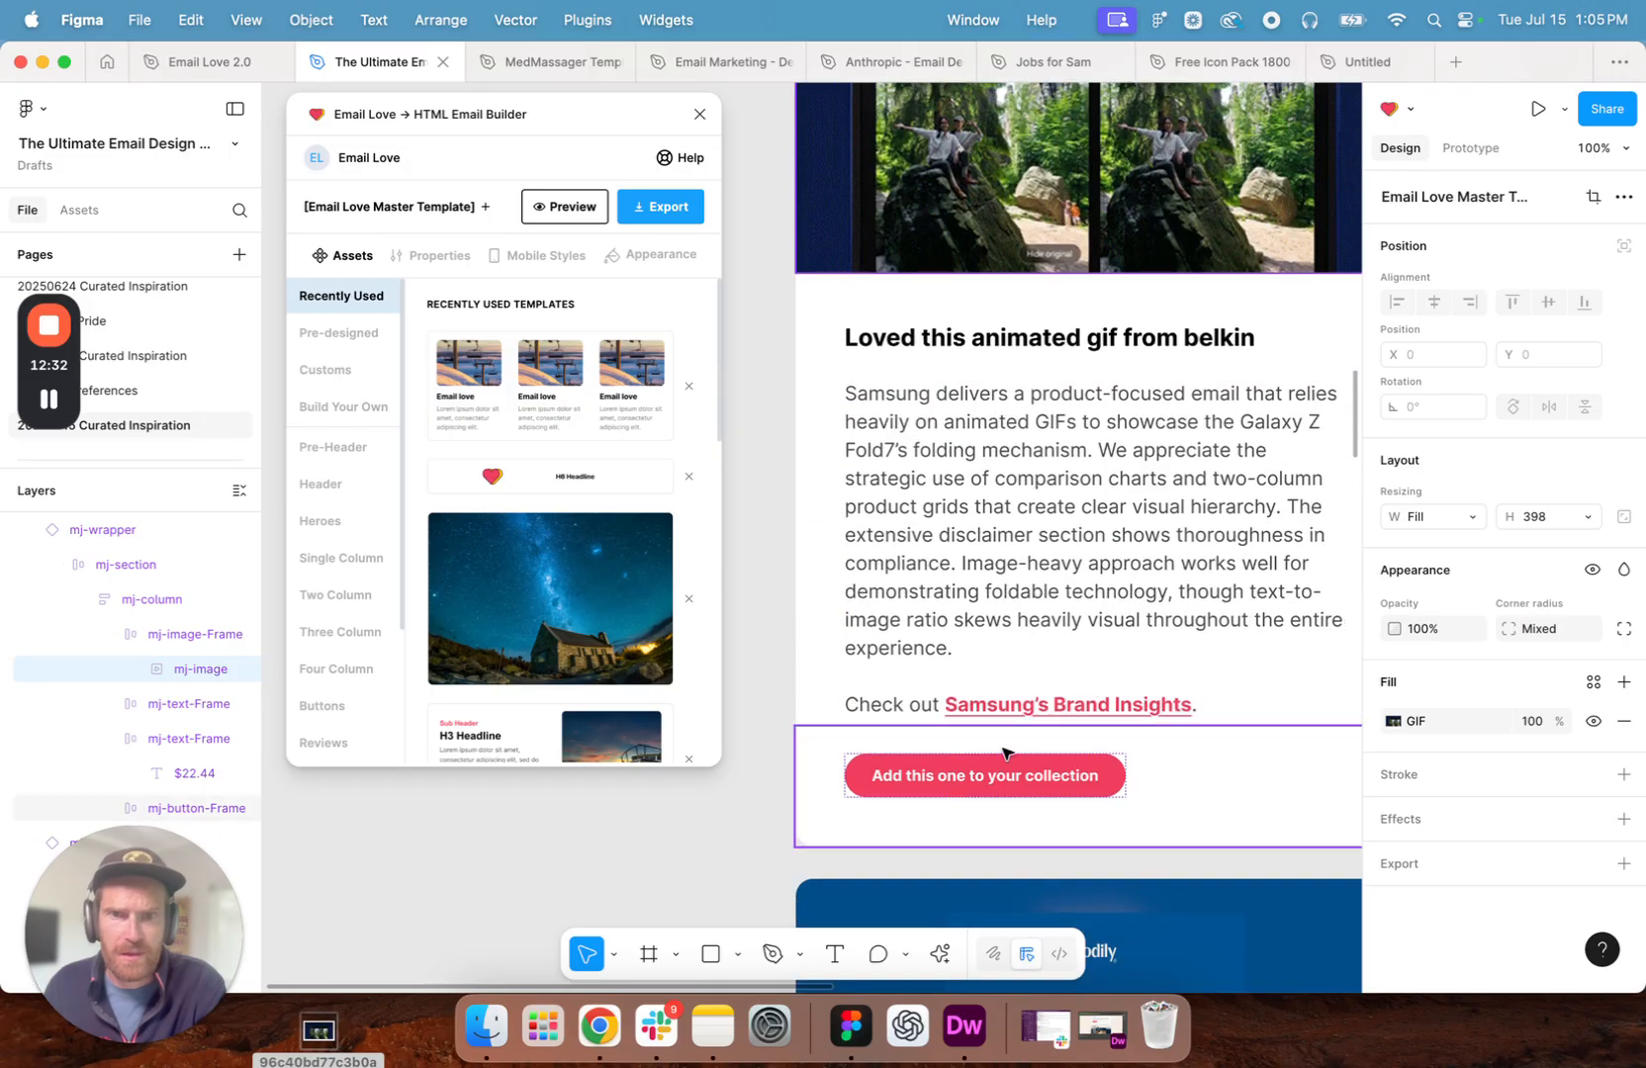
pyautogui.scroll(5, 1011, 757)
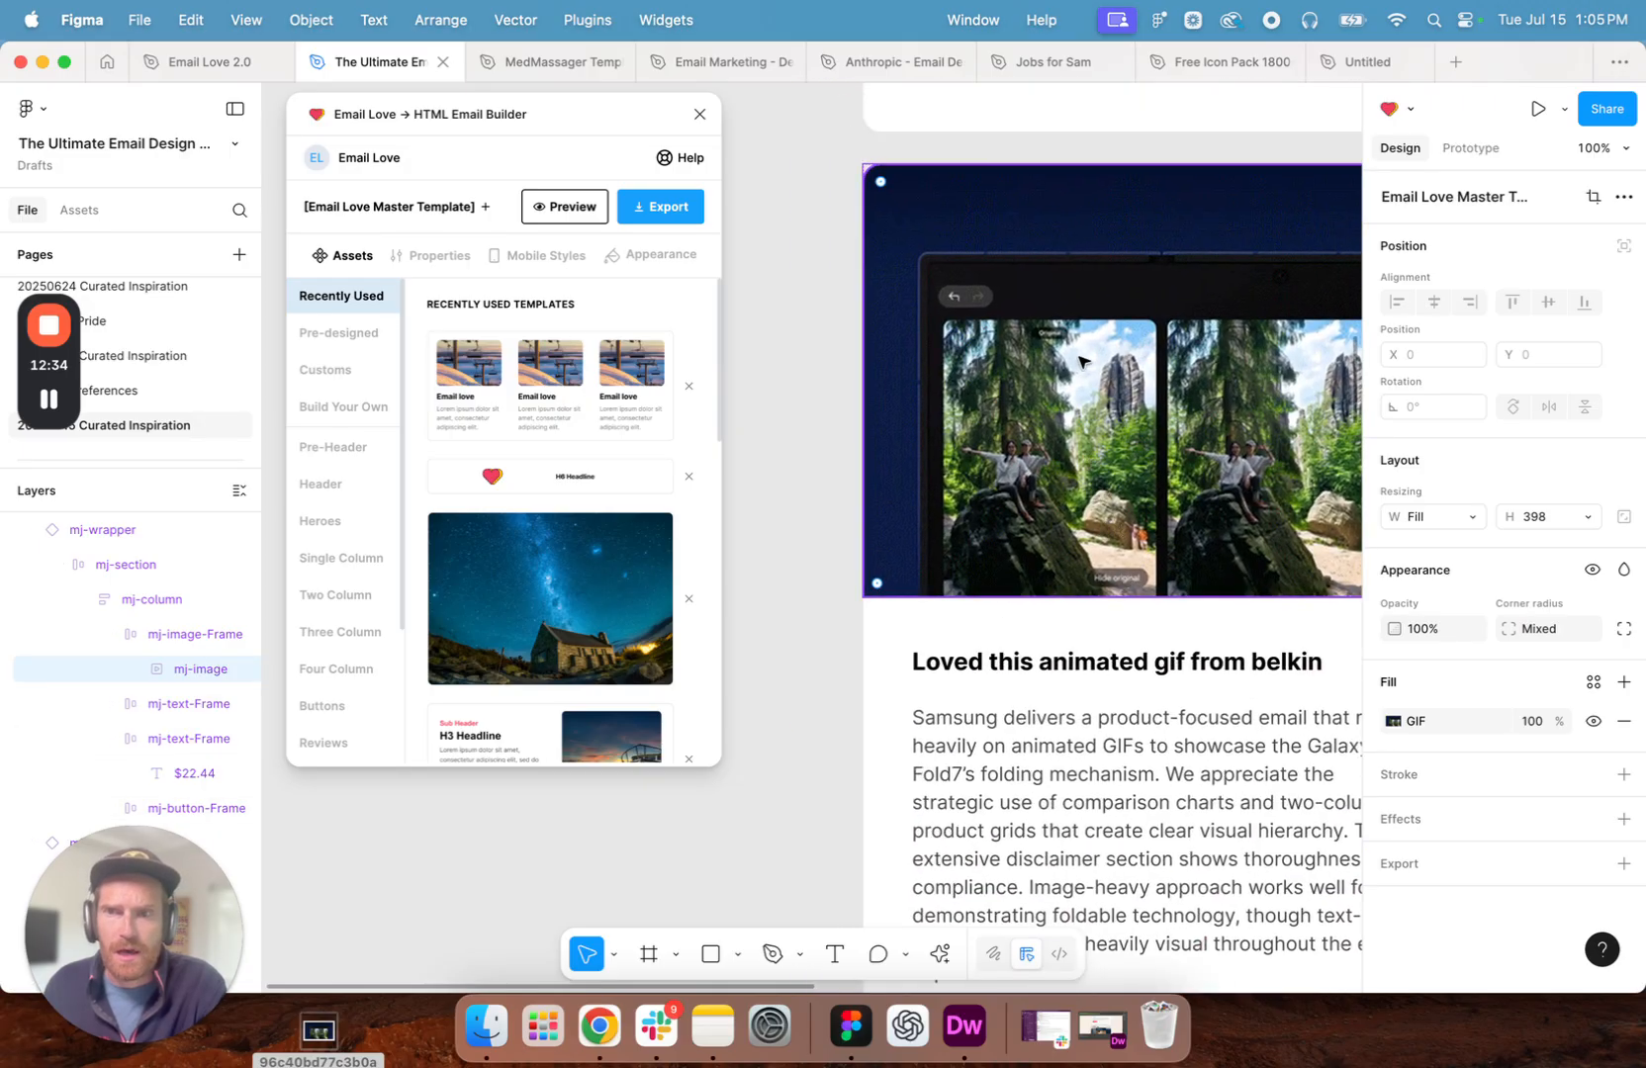
pyautogui.click(424, 261)
pyautogui.click(482, 373)
pyautogui.press('super+a')
pyautogui.press('BackSpace')
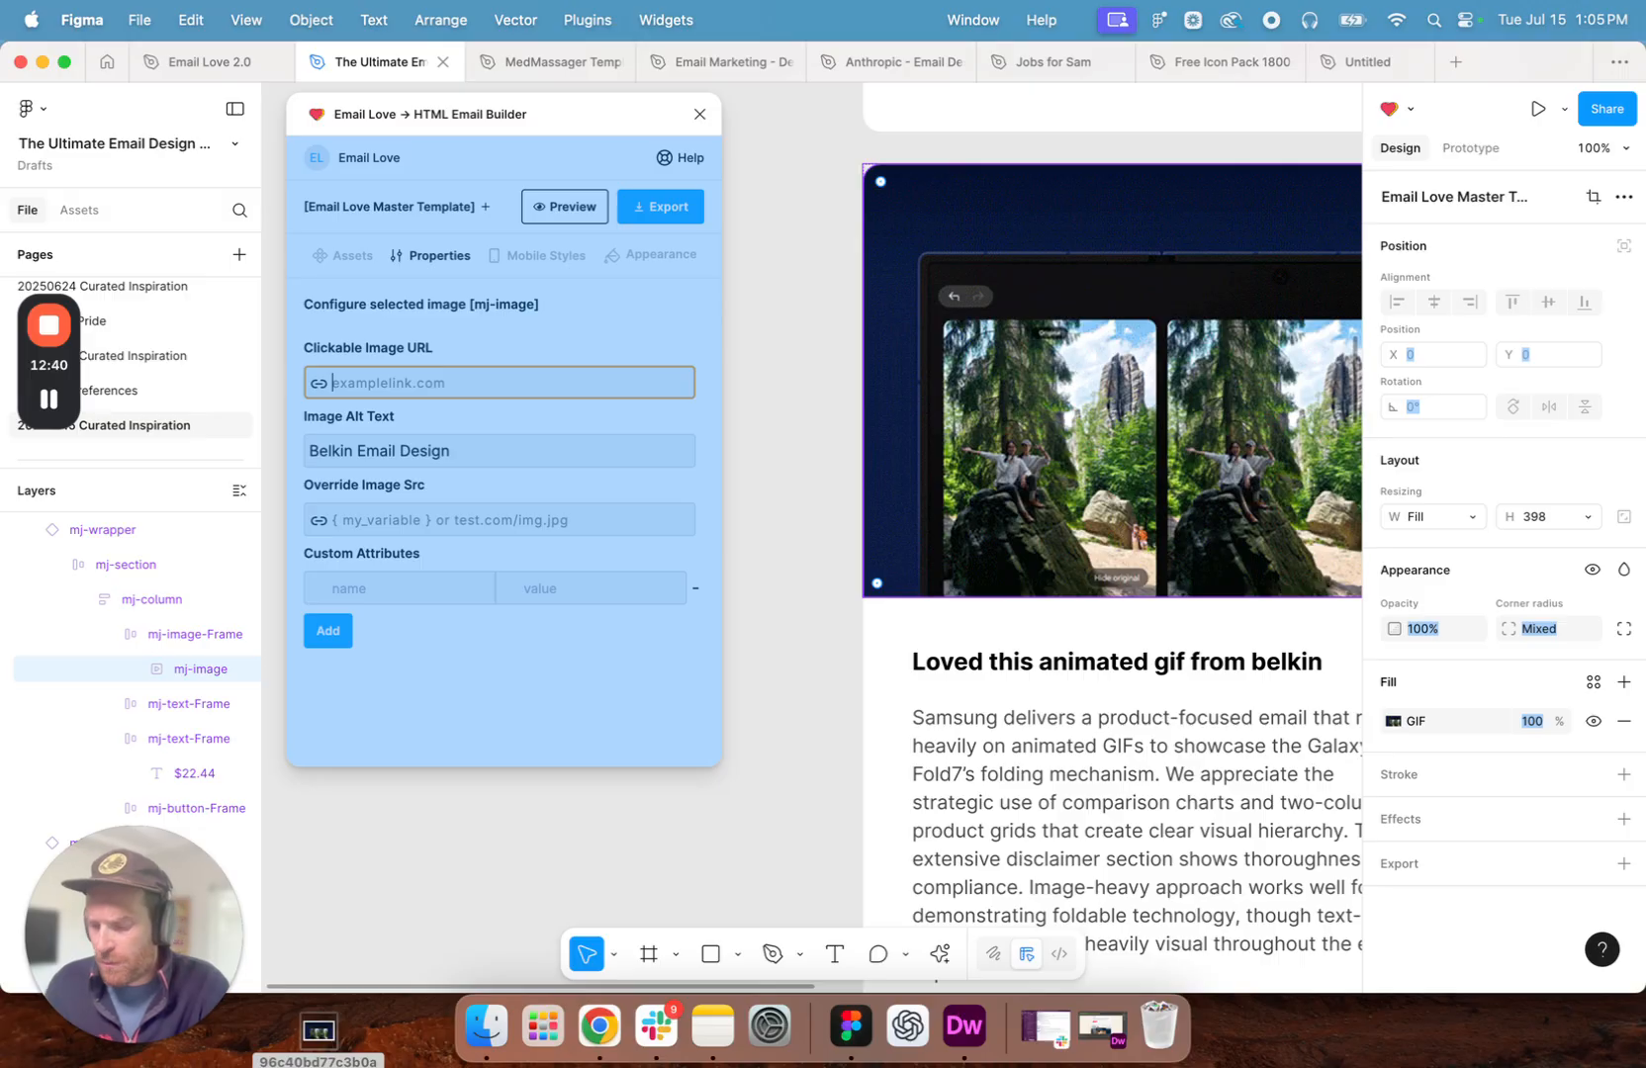
pyautogui.press('super+v')
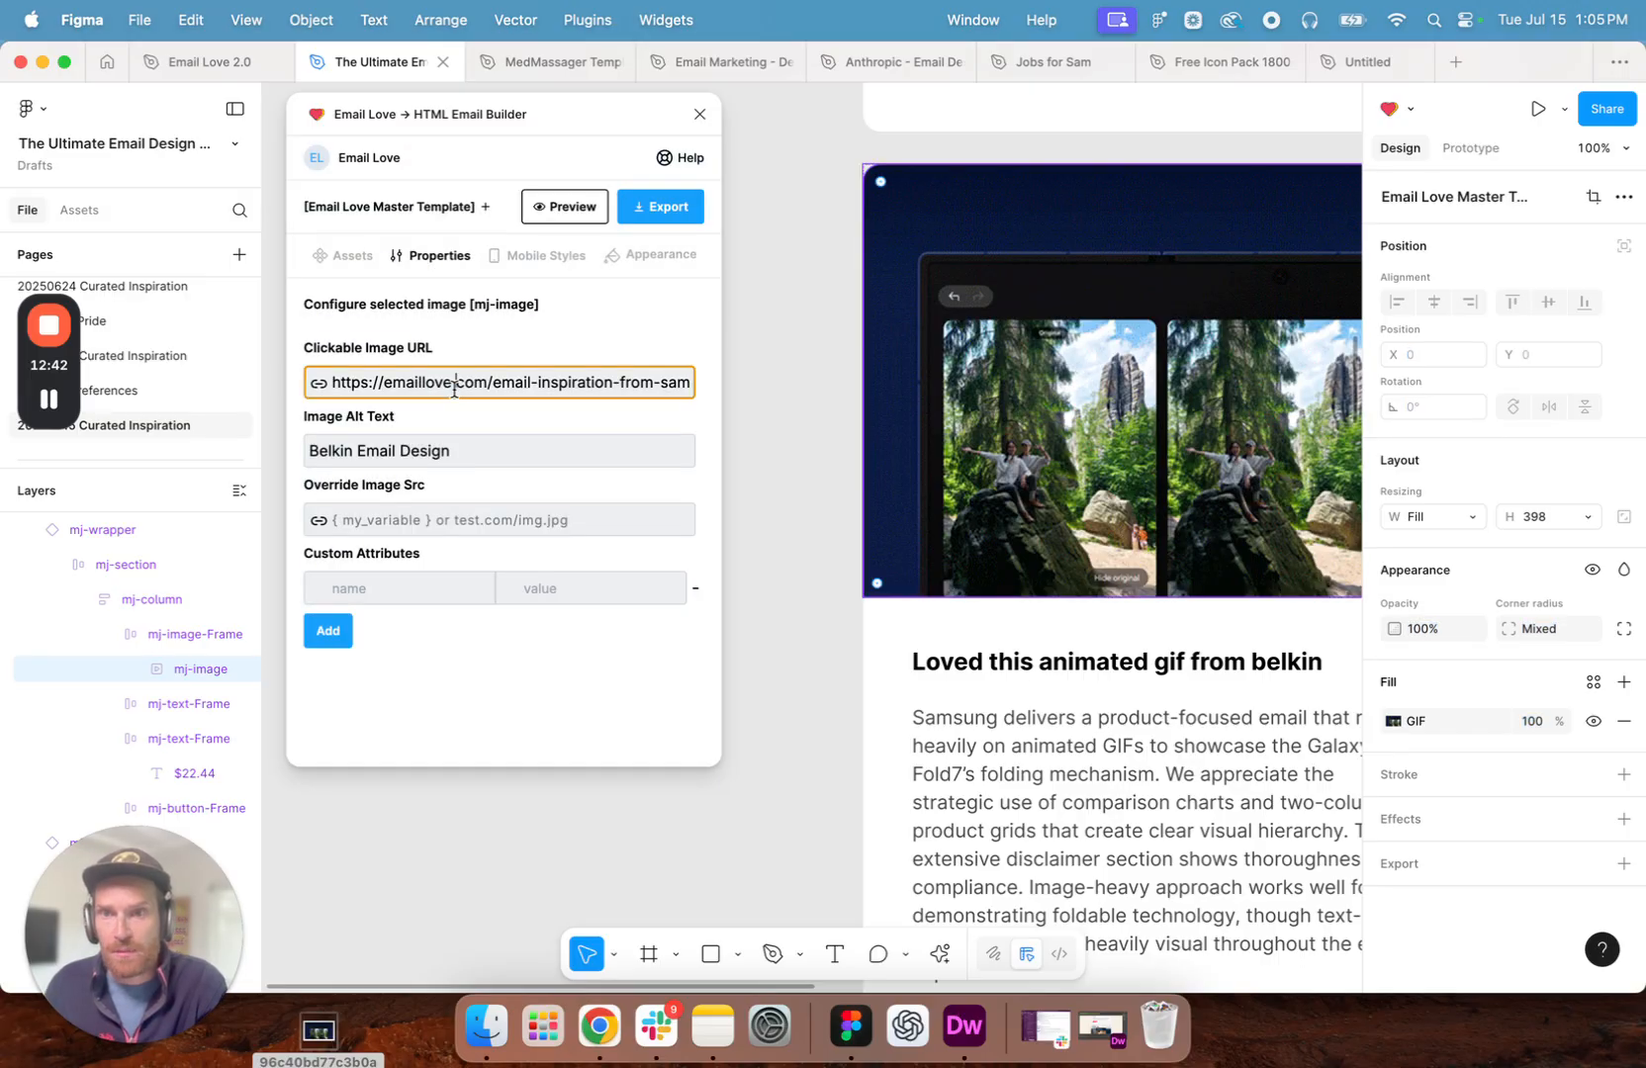
pyautogui.press('super+a')
pyautogui.press('super+a')
pyautogui.press('BackSpace')
pyautogui.press('super+v')
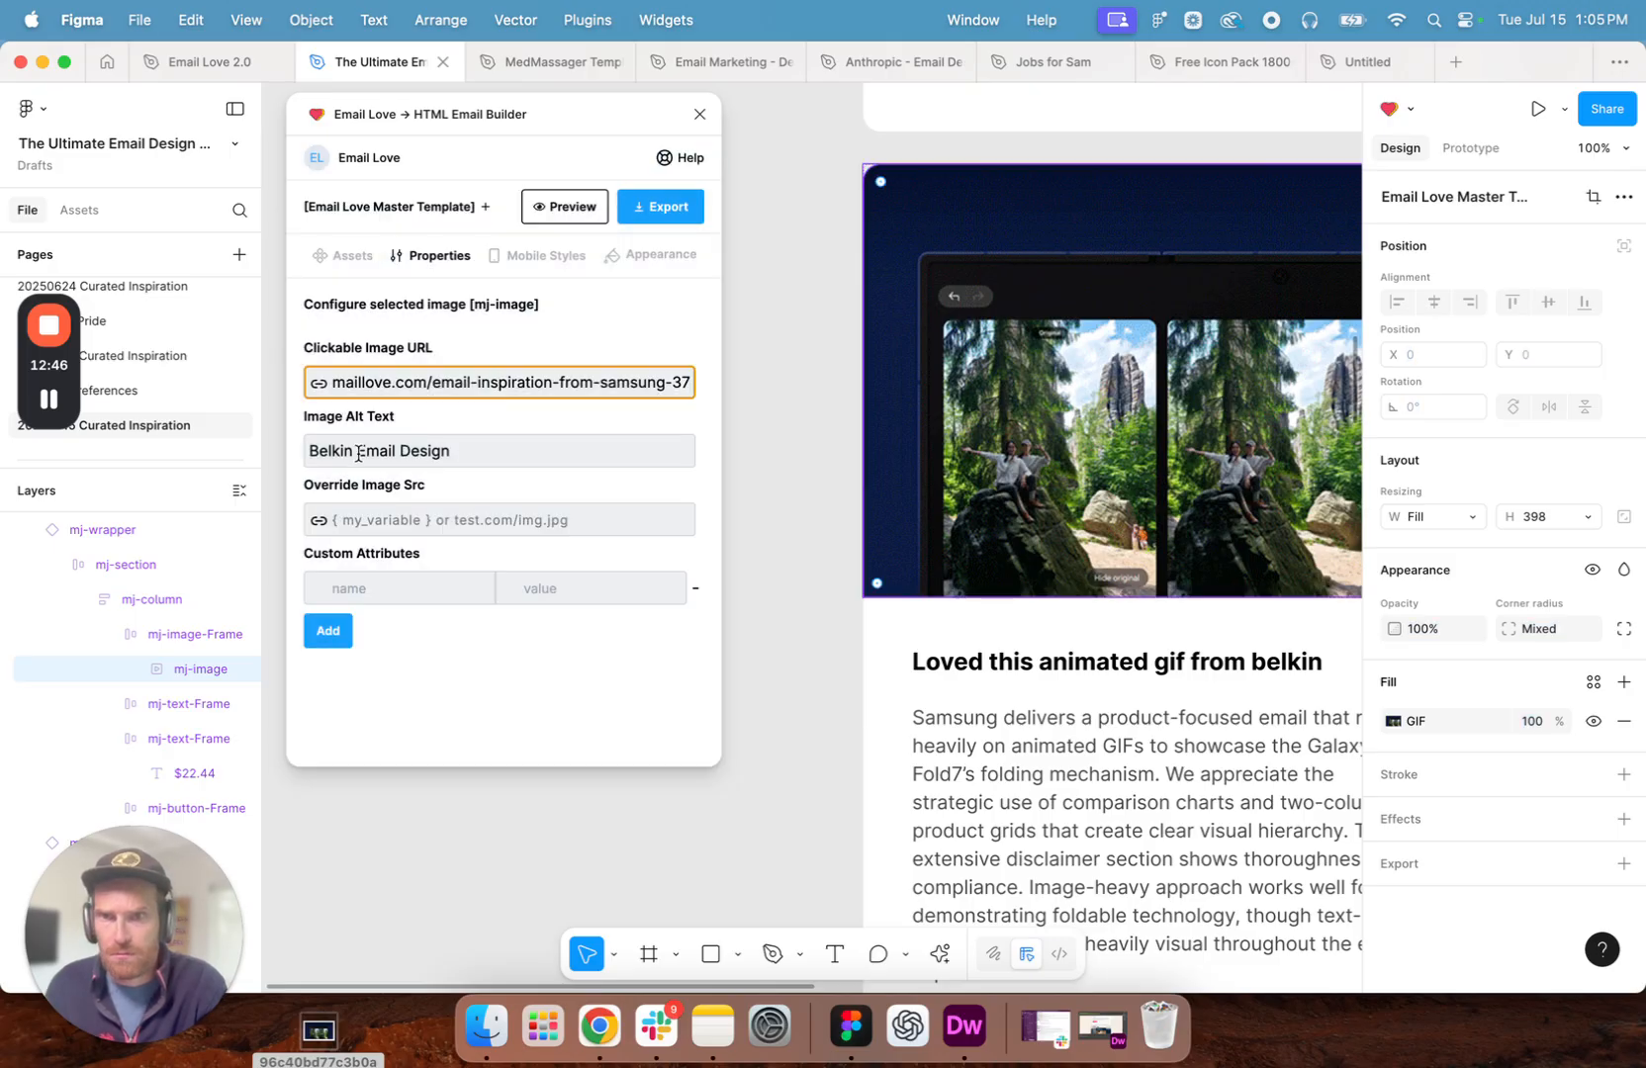
# - Change the GIF image's alt text to "Samsung Email Design"
pyautogui.doubleClick(340, 452)
pyautogui.write('Samsung')
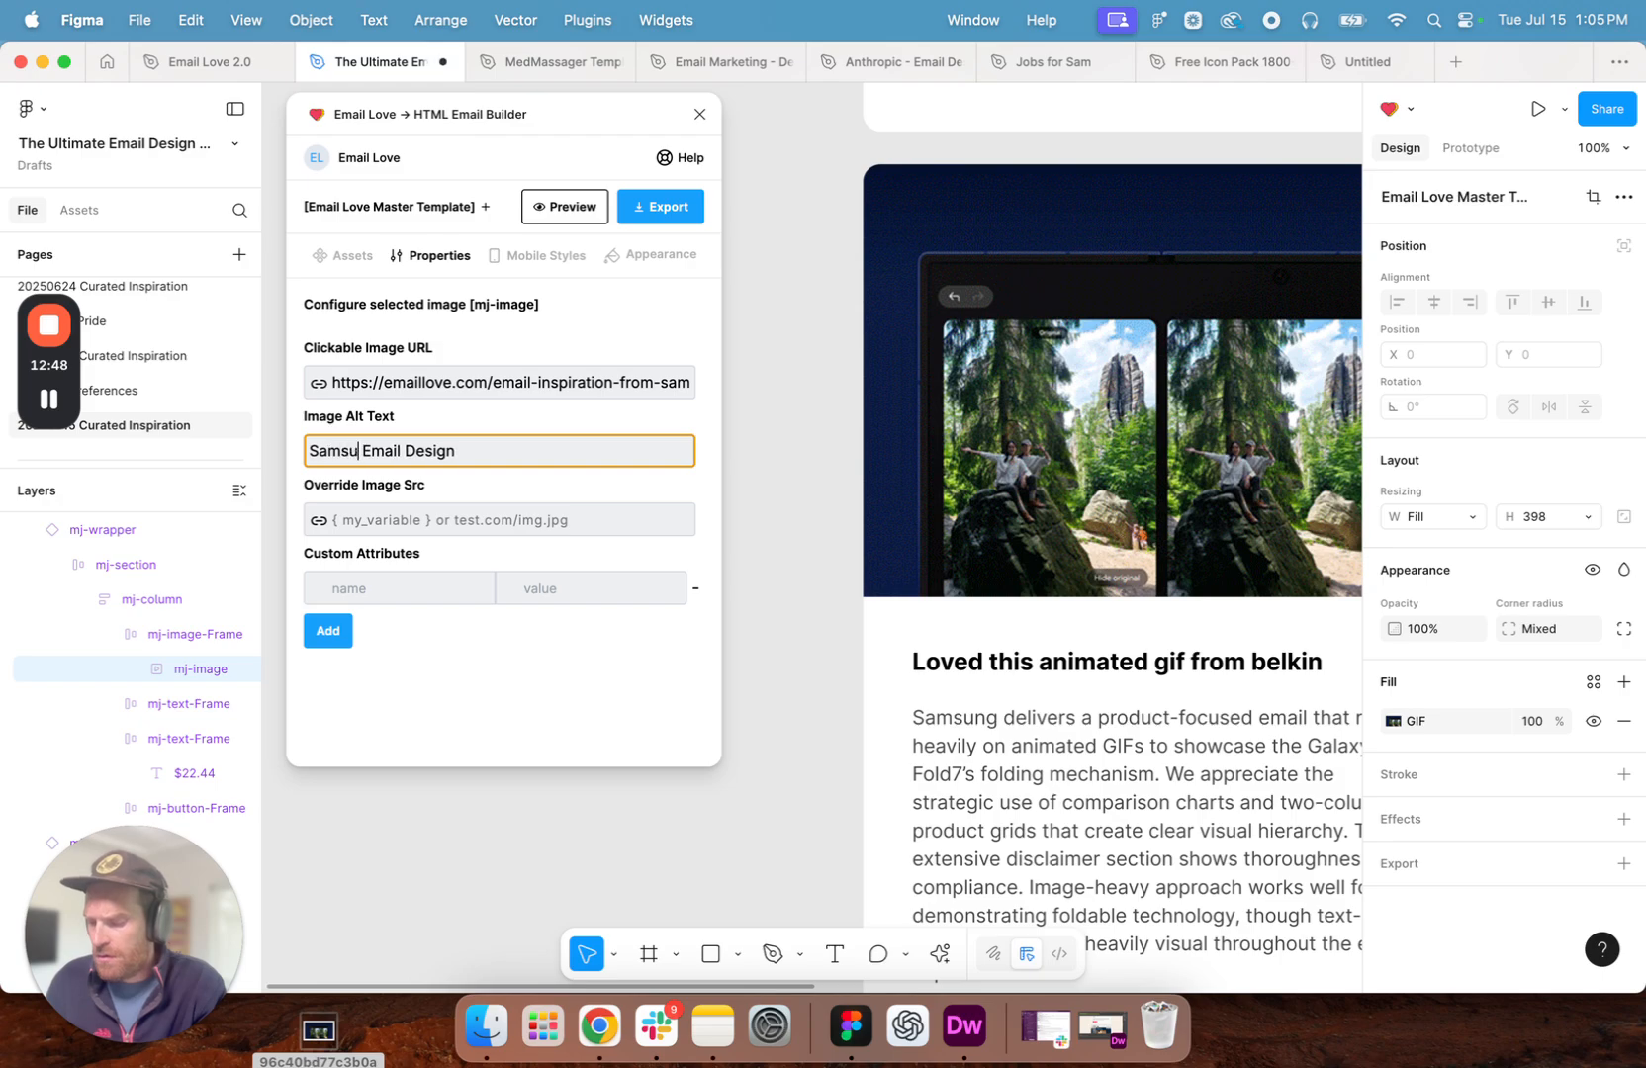
pyautogui.click(564, 709)
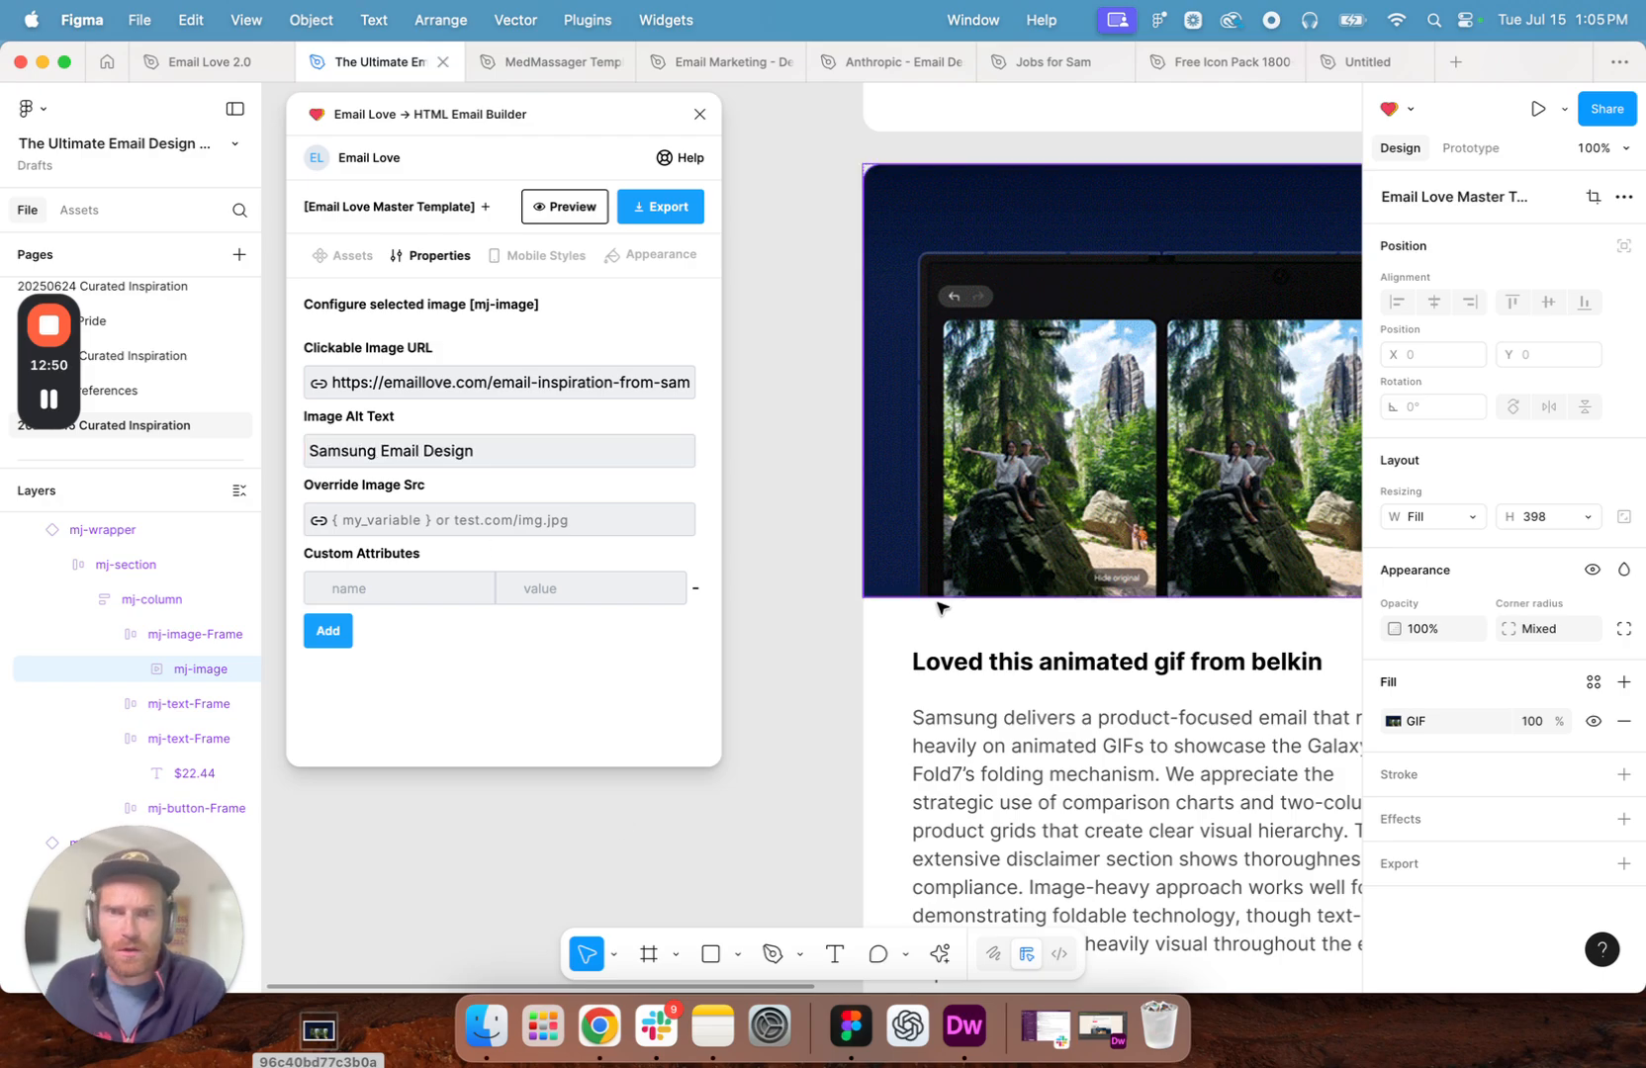
# - Replace the Belkin URL of the "Add this one to your collection" button with the copied Samsung email page address
pyautogui.scroll(-10, 938, 606)
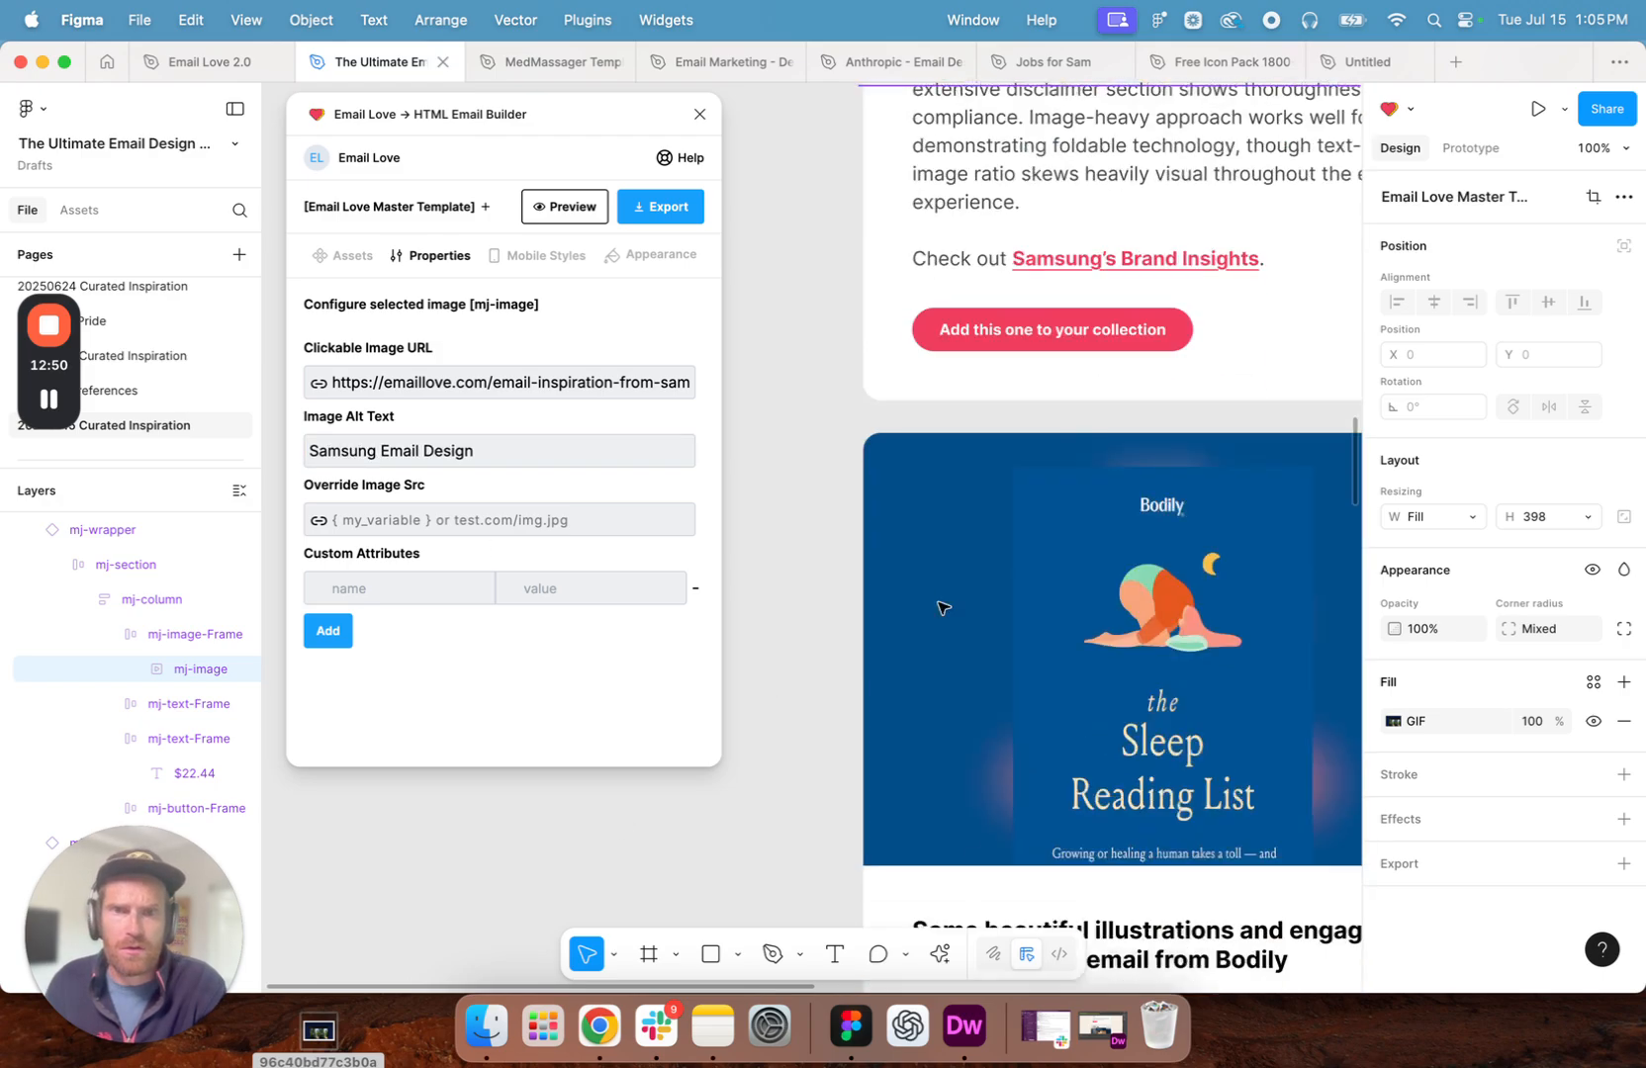
pyautogui.click(1051, 333)
pyautogui.doubleClick(1028, 333)
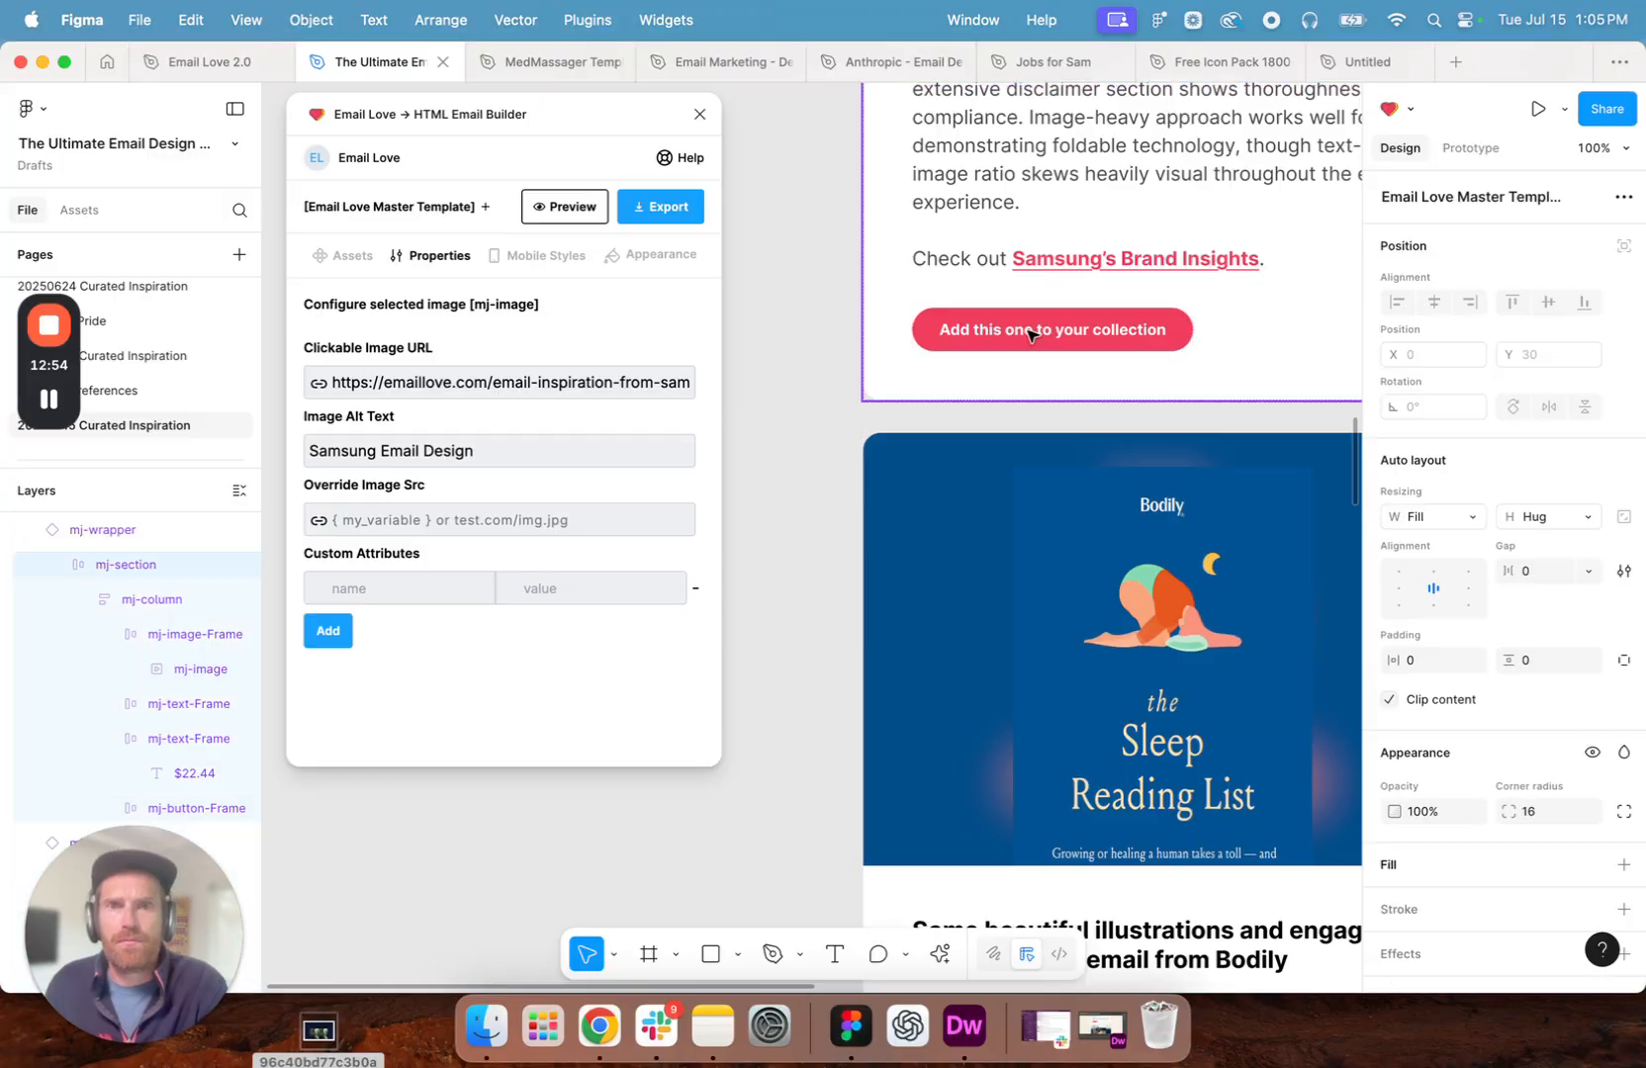
pyautogui.doubleClick(1031, 336)
pyautogui.doubleClick(1031, 337)
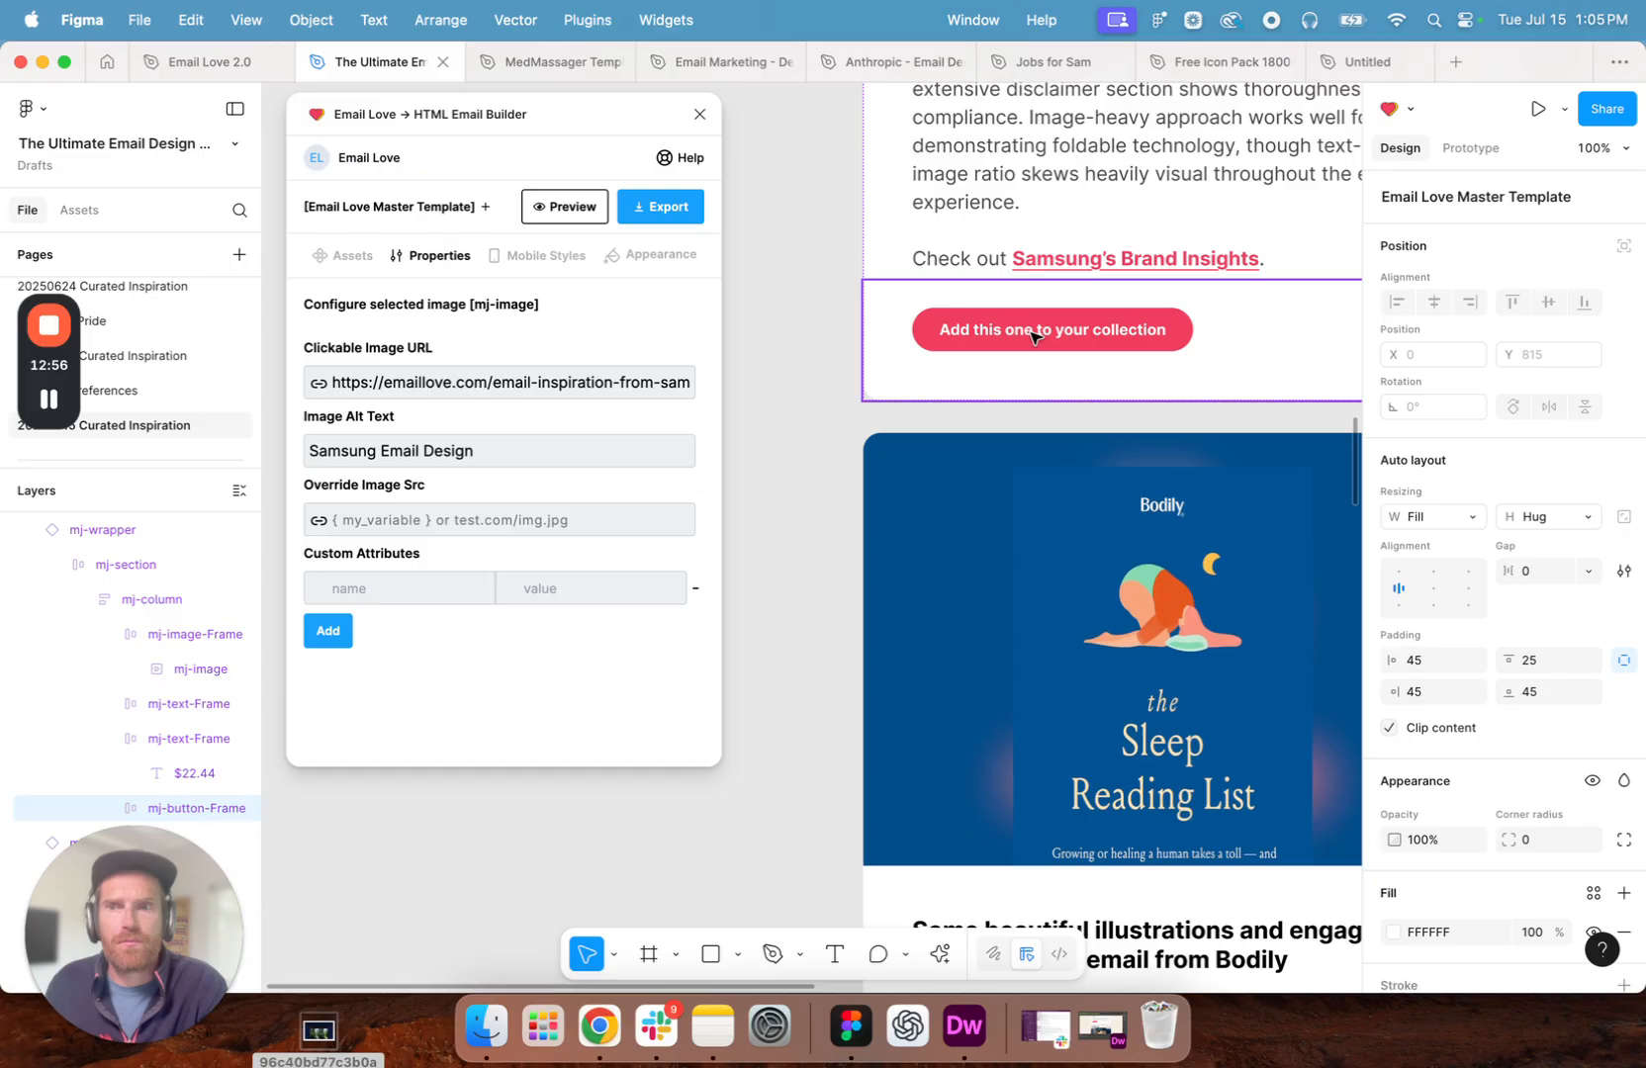
pyautogui.doubleClick(1104, 337)
pyautogui.click(538, 382)
pyautogui.press('super+a')
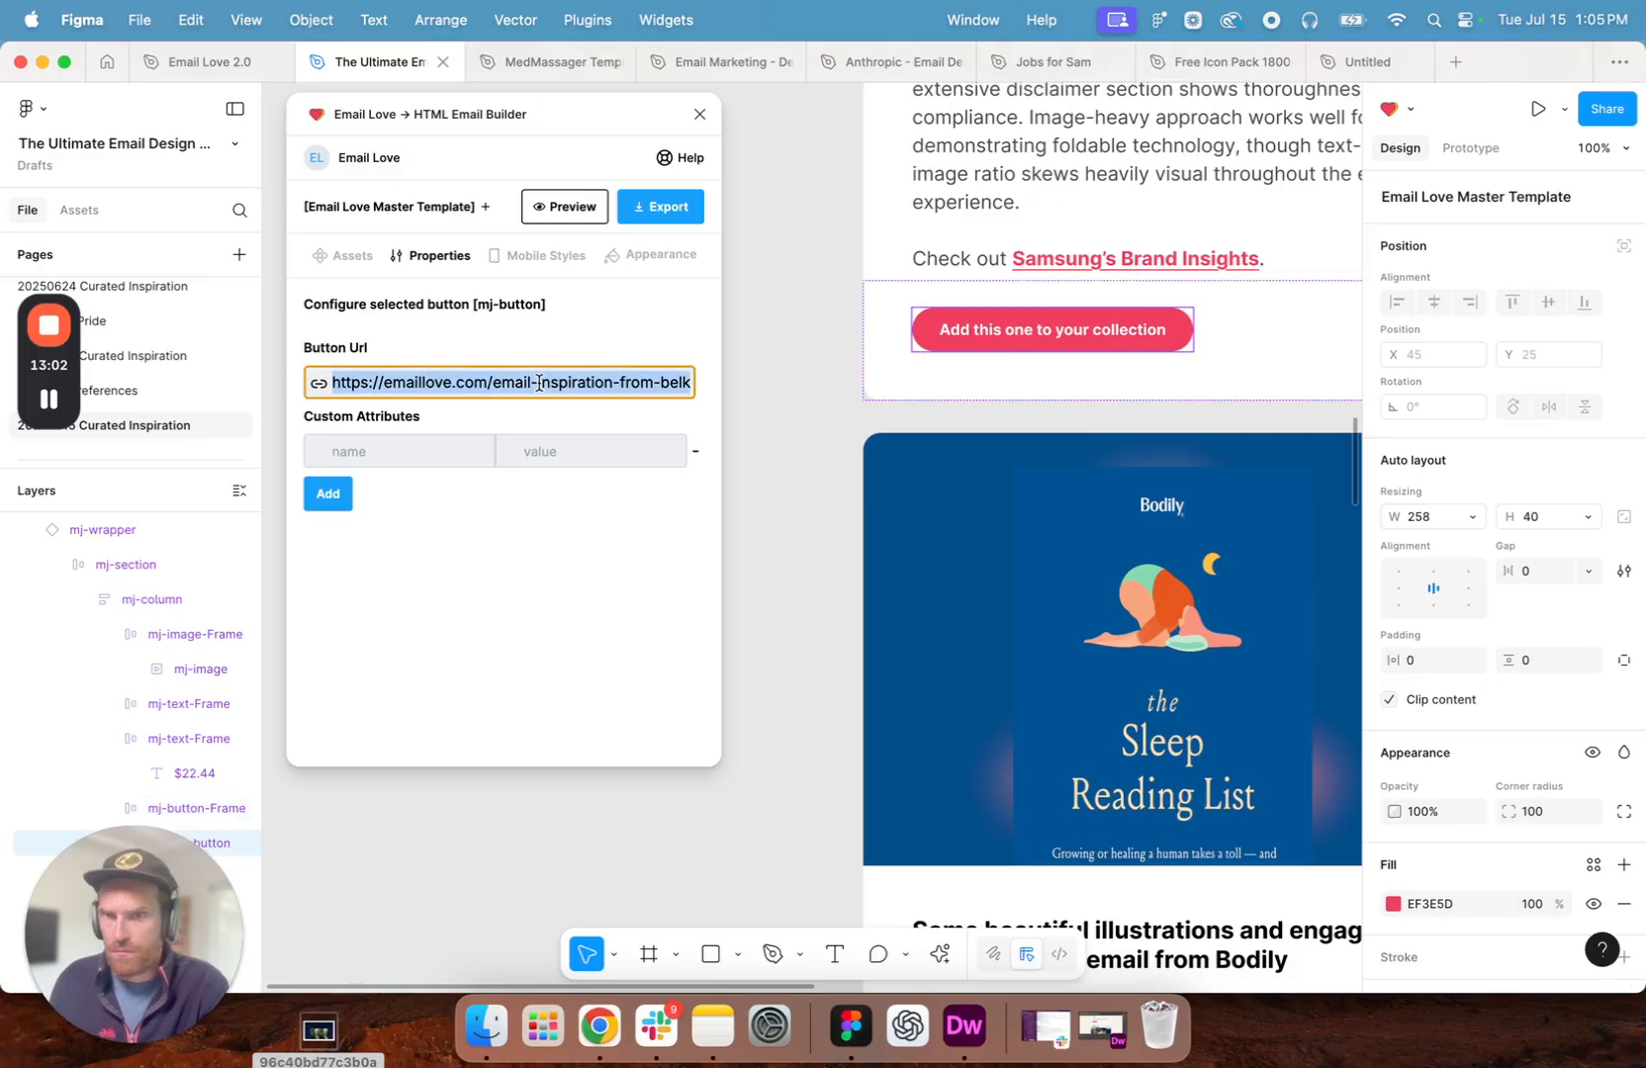
pyautogui.press('super+v')
pyautogui.click(560, 518)
pyautogui.click(787, 435)
# - Check the Bodily section below, then switch to Chrome and open the Email Love home page
pyautogui.scroll(-5, 885, 470)
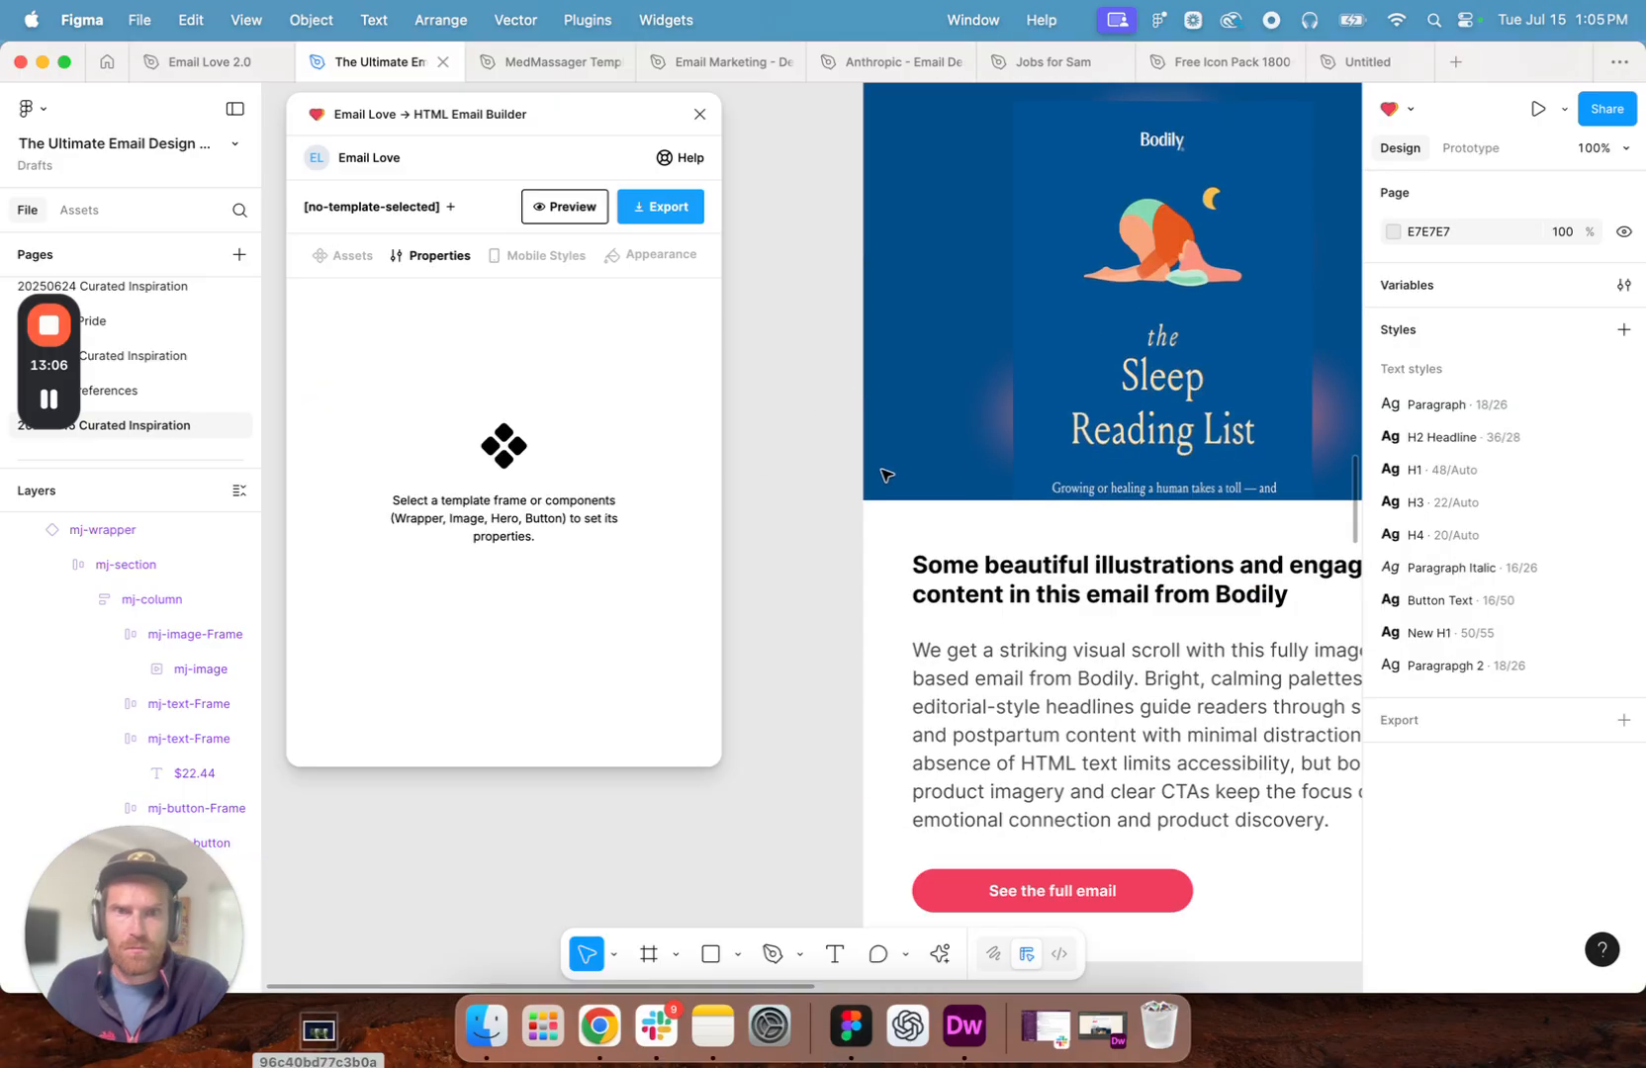
pyautogui.click(598, 1026)
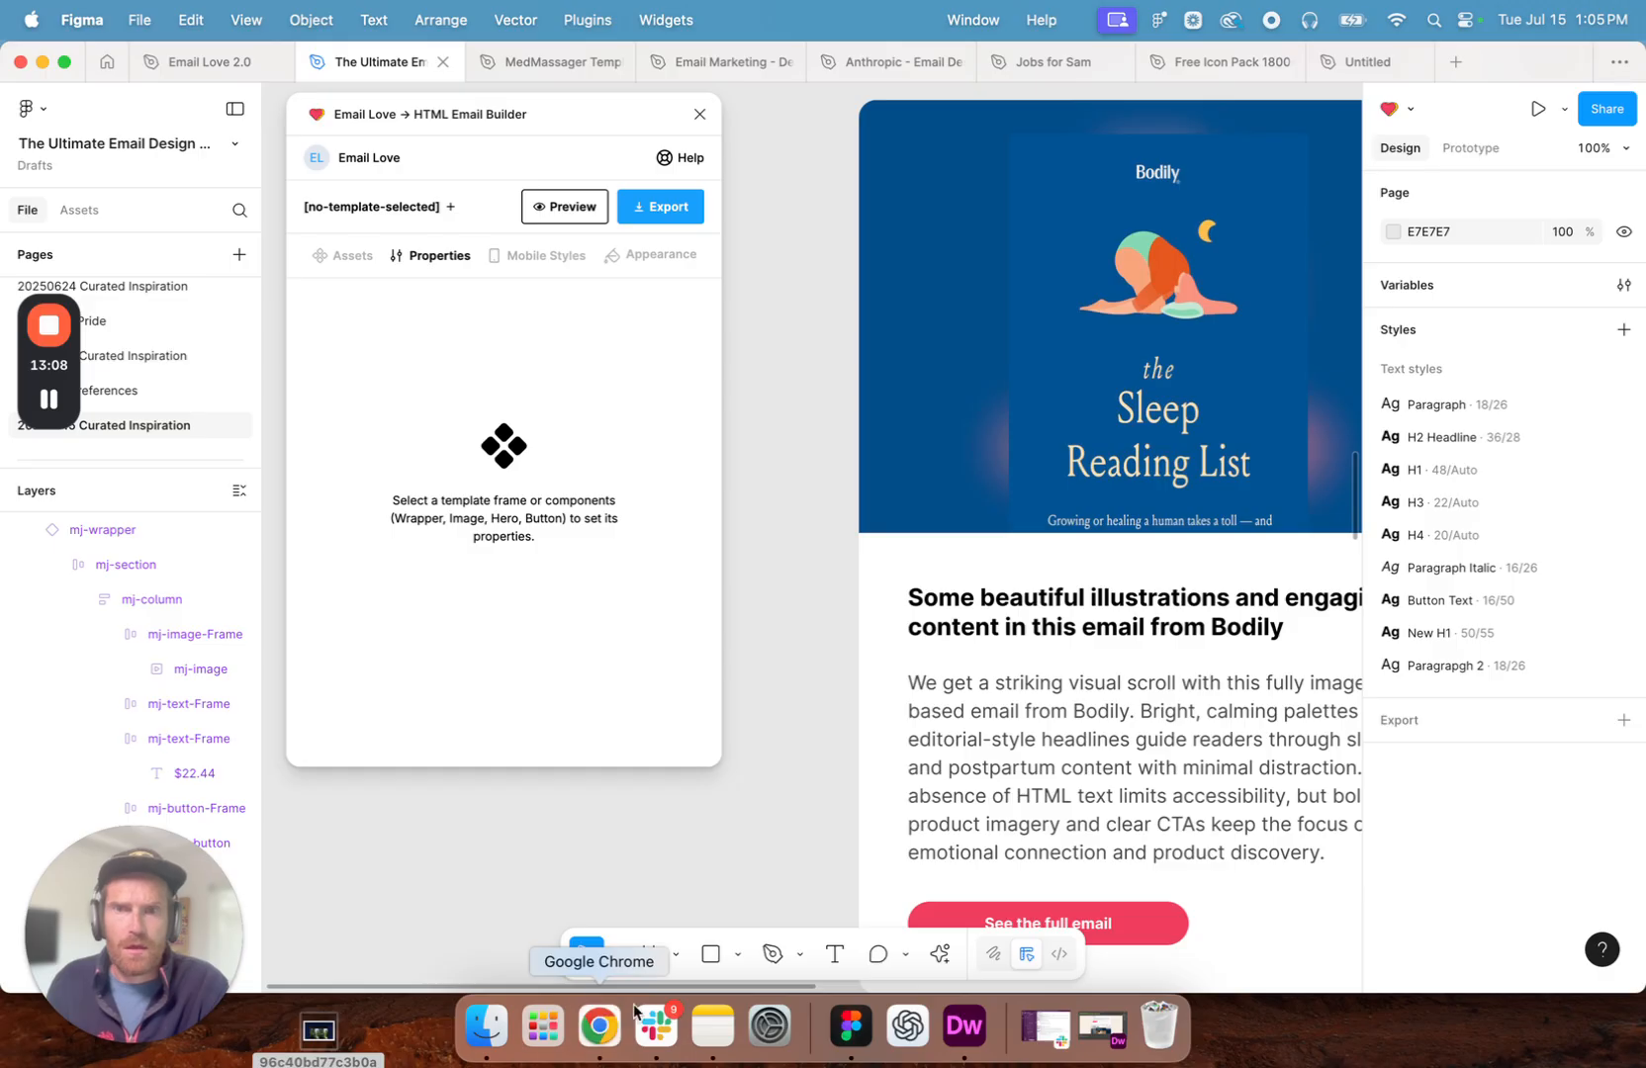
pyautogui.press('super+l')
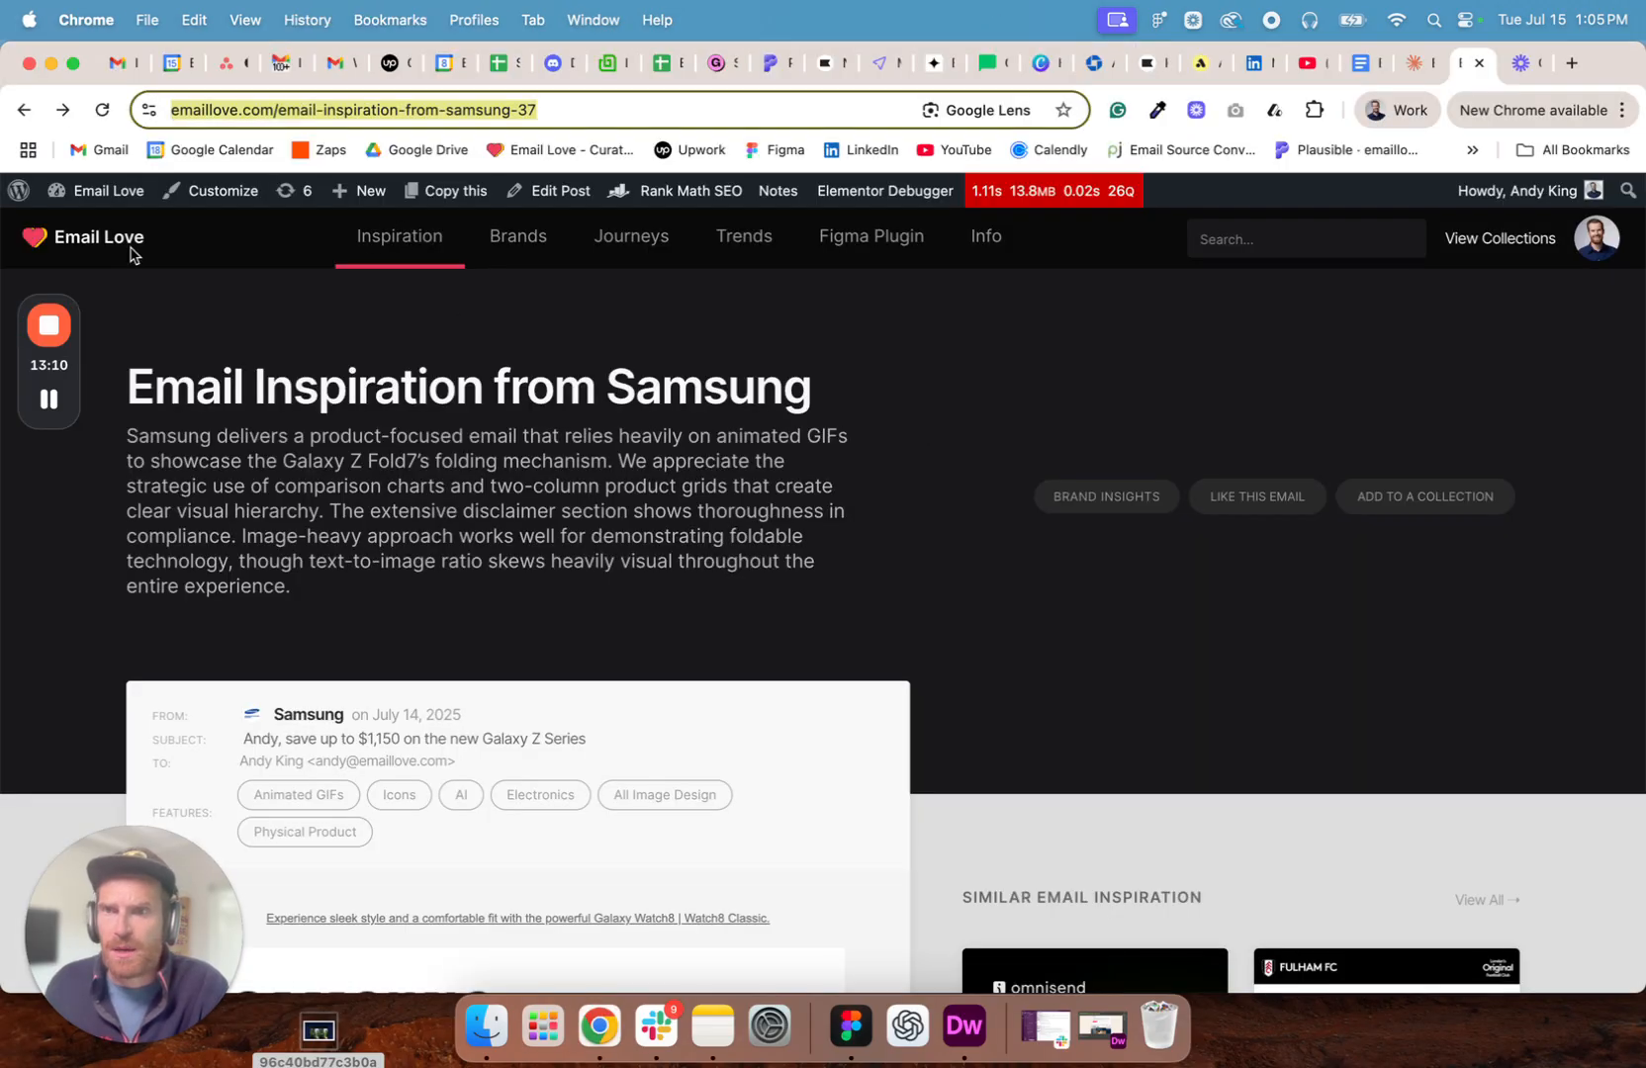
pyautogui.press('Return')
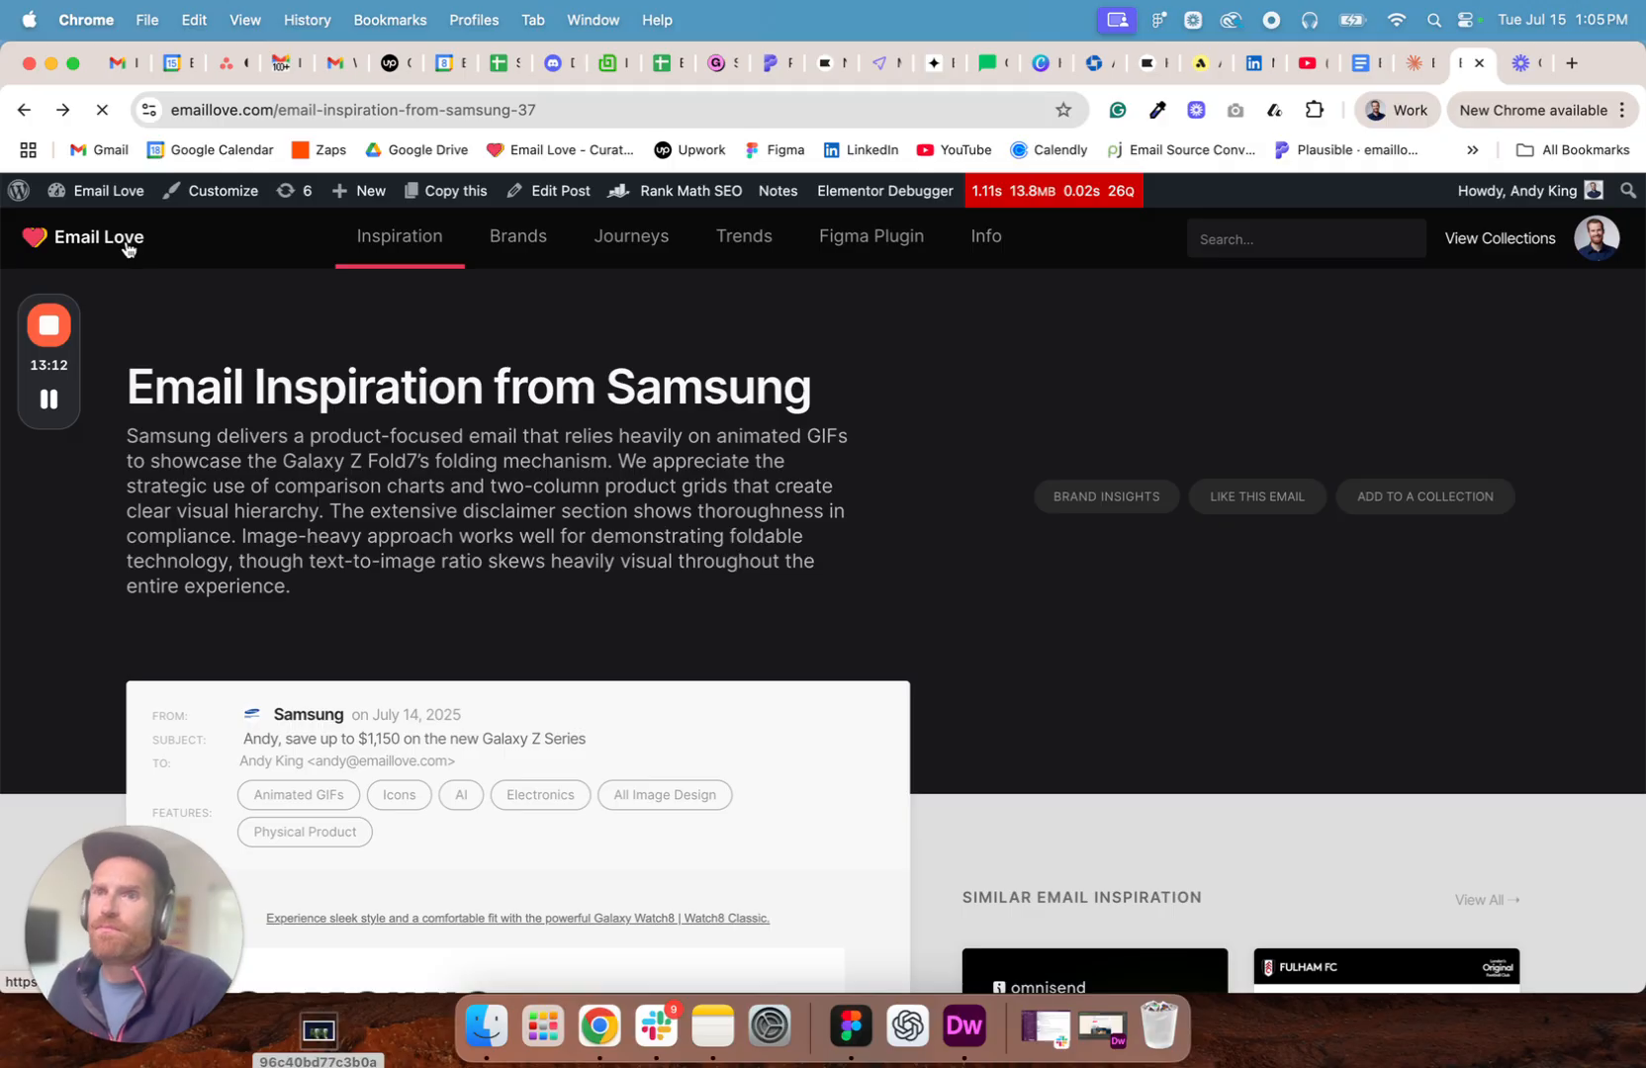
# - Browse the Email Love home page and open the Frame.io Team email inspiration page
pyautogui.click(126, 242)
pyautogui.scroll(-3, 465, 513)
pyautogui.scroll(-5, 467, 510)
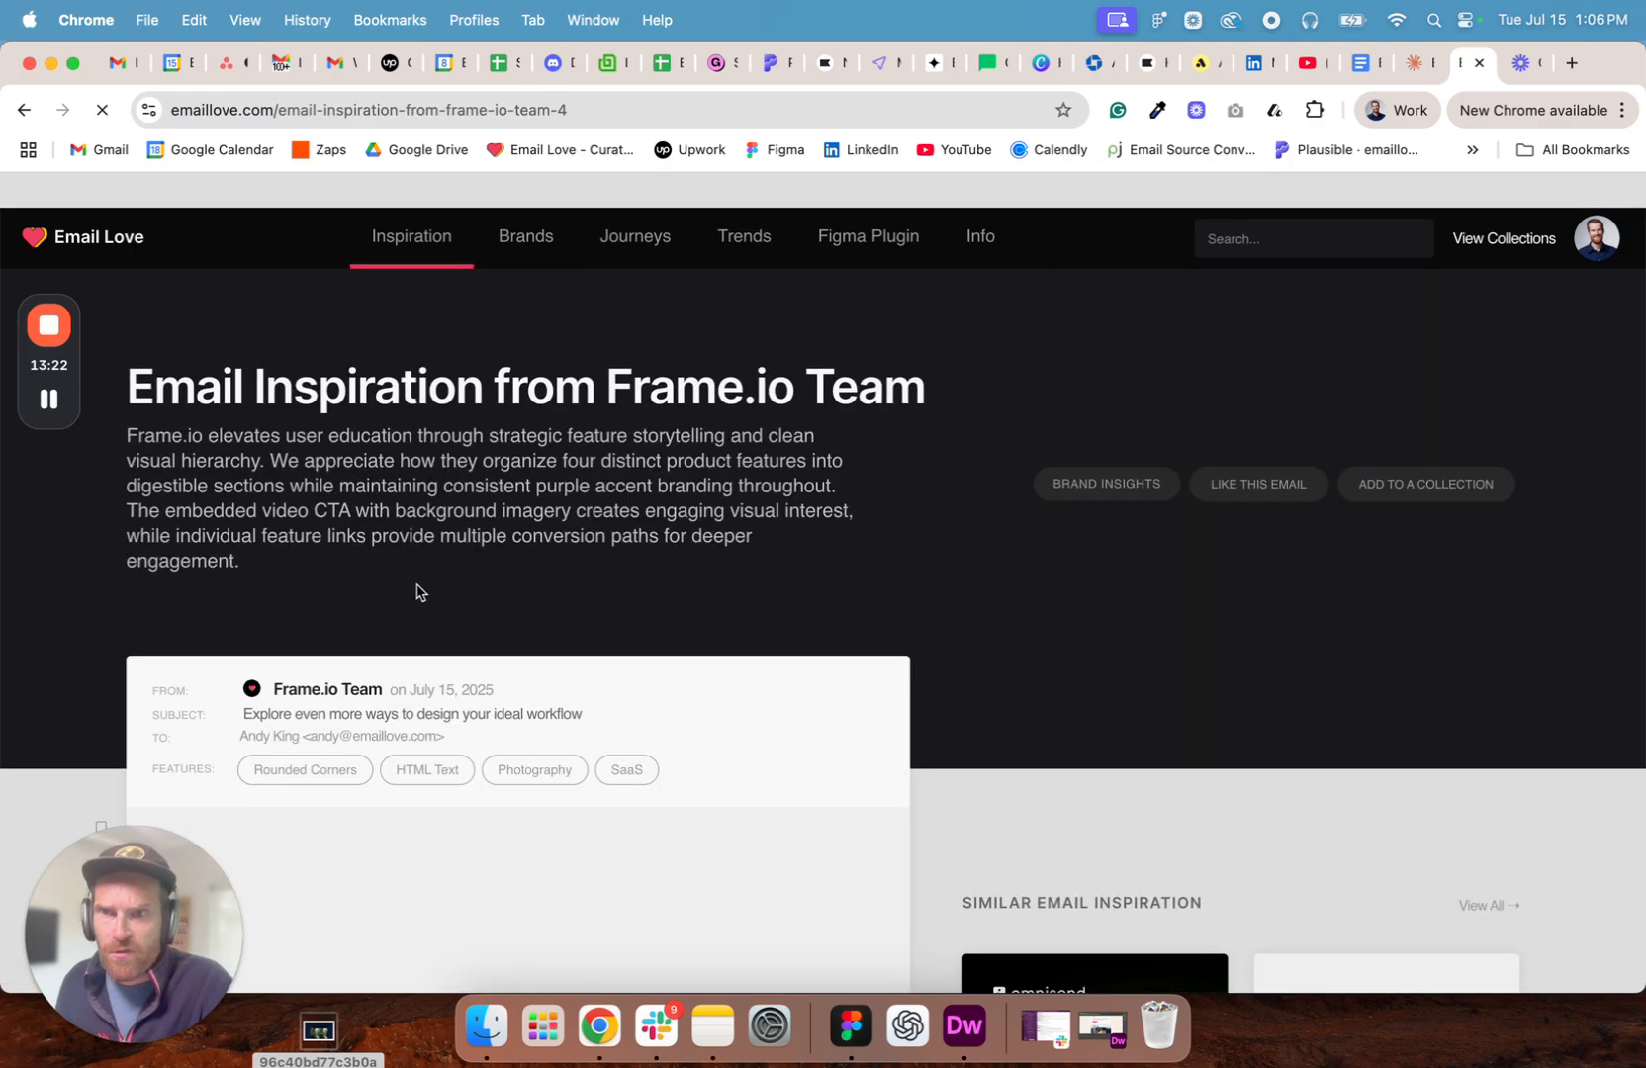
# - View the page source, open the Frame.io screenshot image URL in a new tab and save the image to the Desktop
pyautogui.rightClick(978, 373)
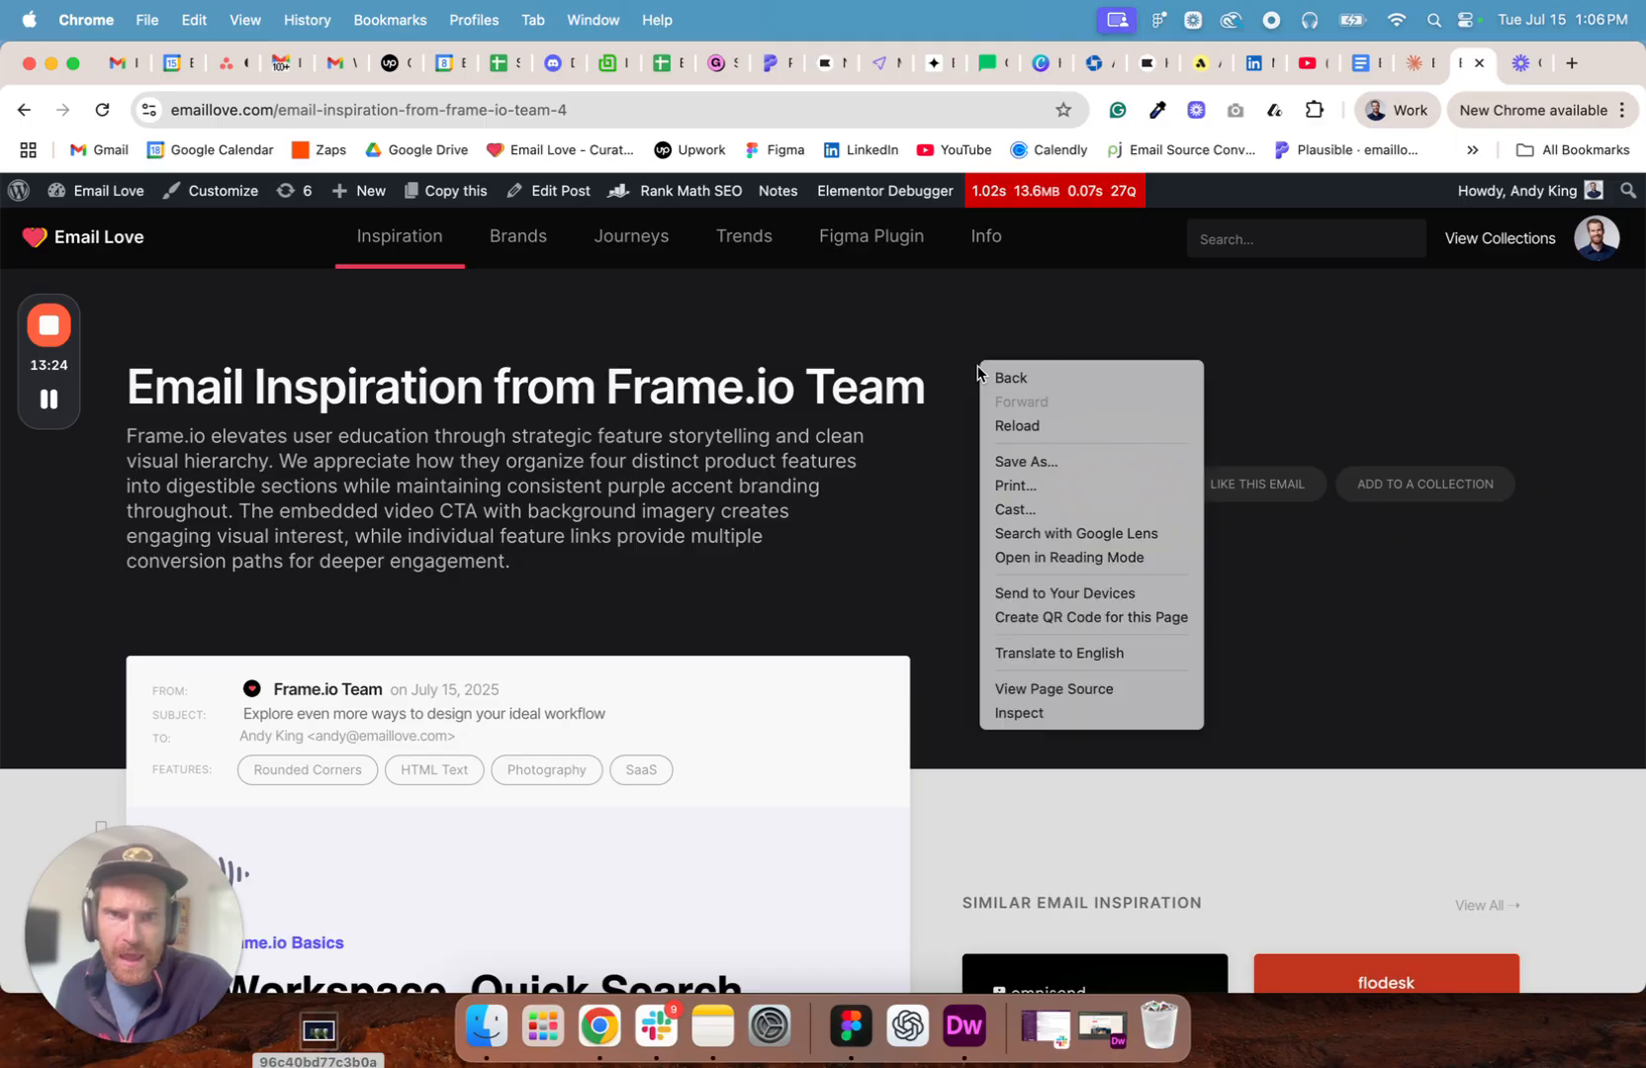
pyautogui.press('Escape')
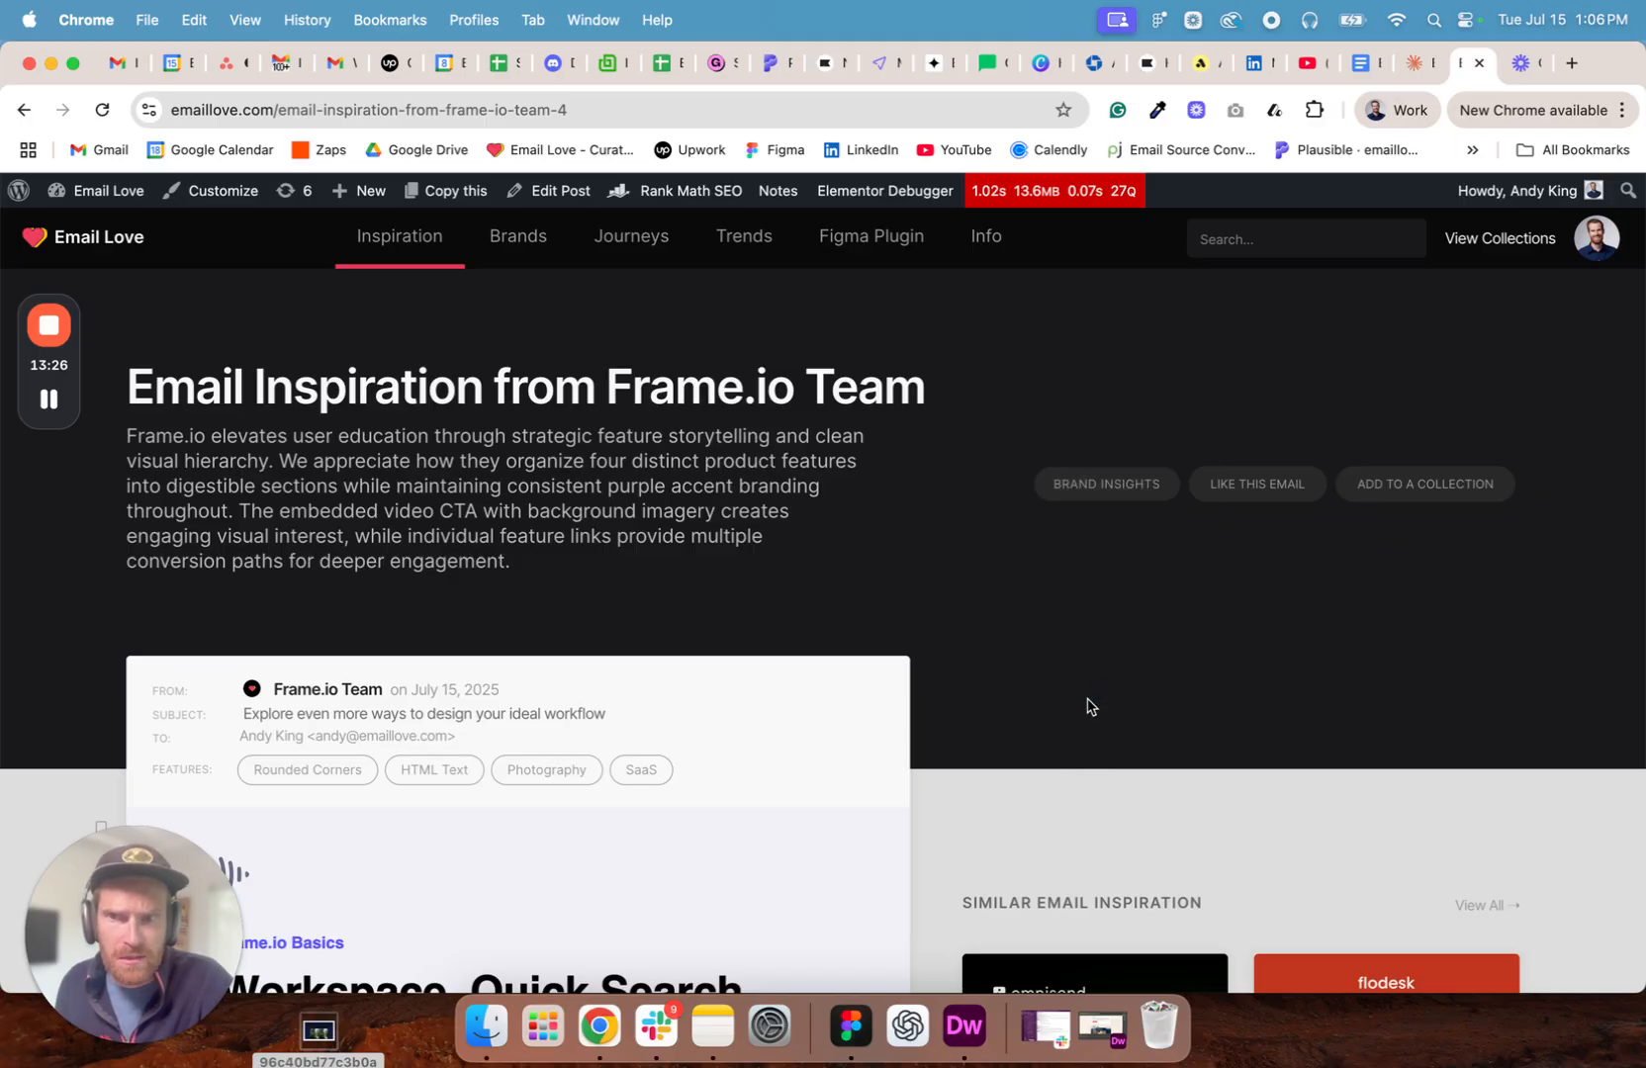
pyautogui.press('super+alt+u')
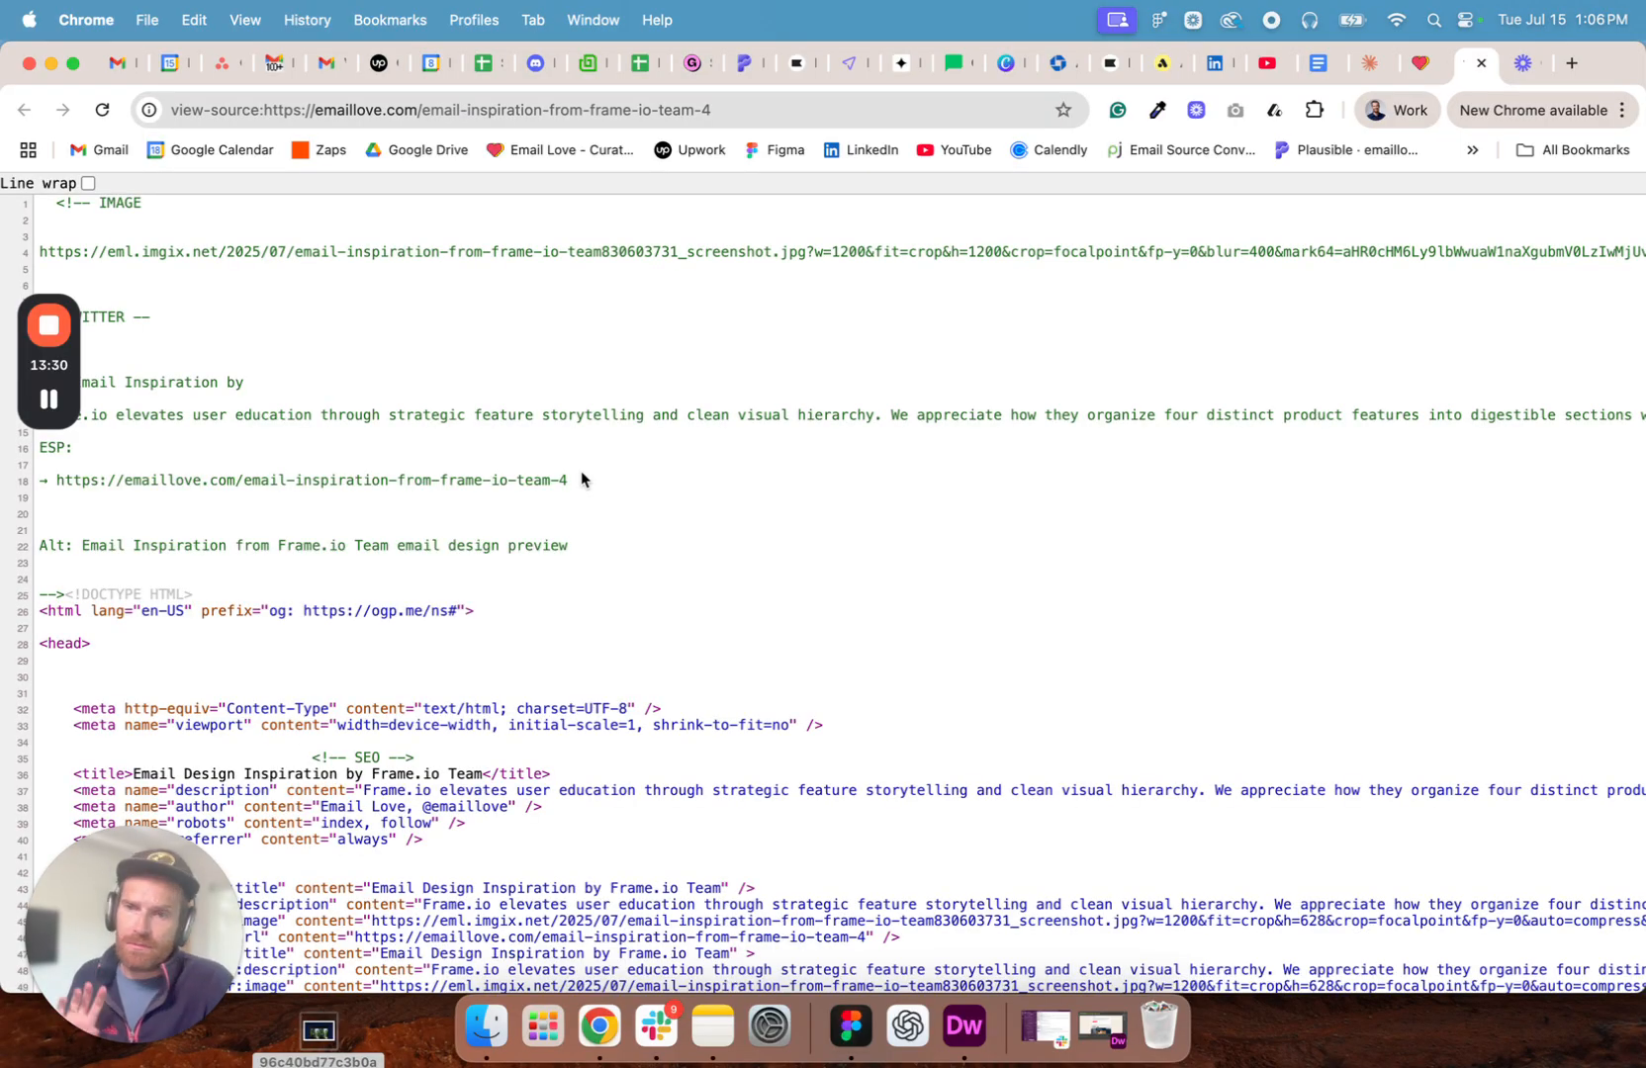
pyautogui.tripleClick(38, 259)
pyautogui.press('super+c')
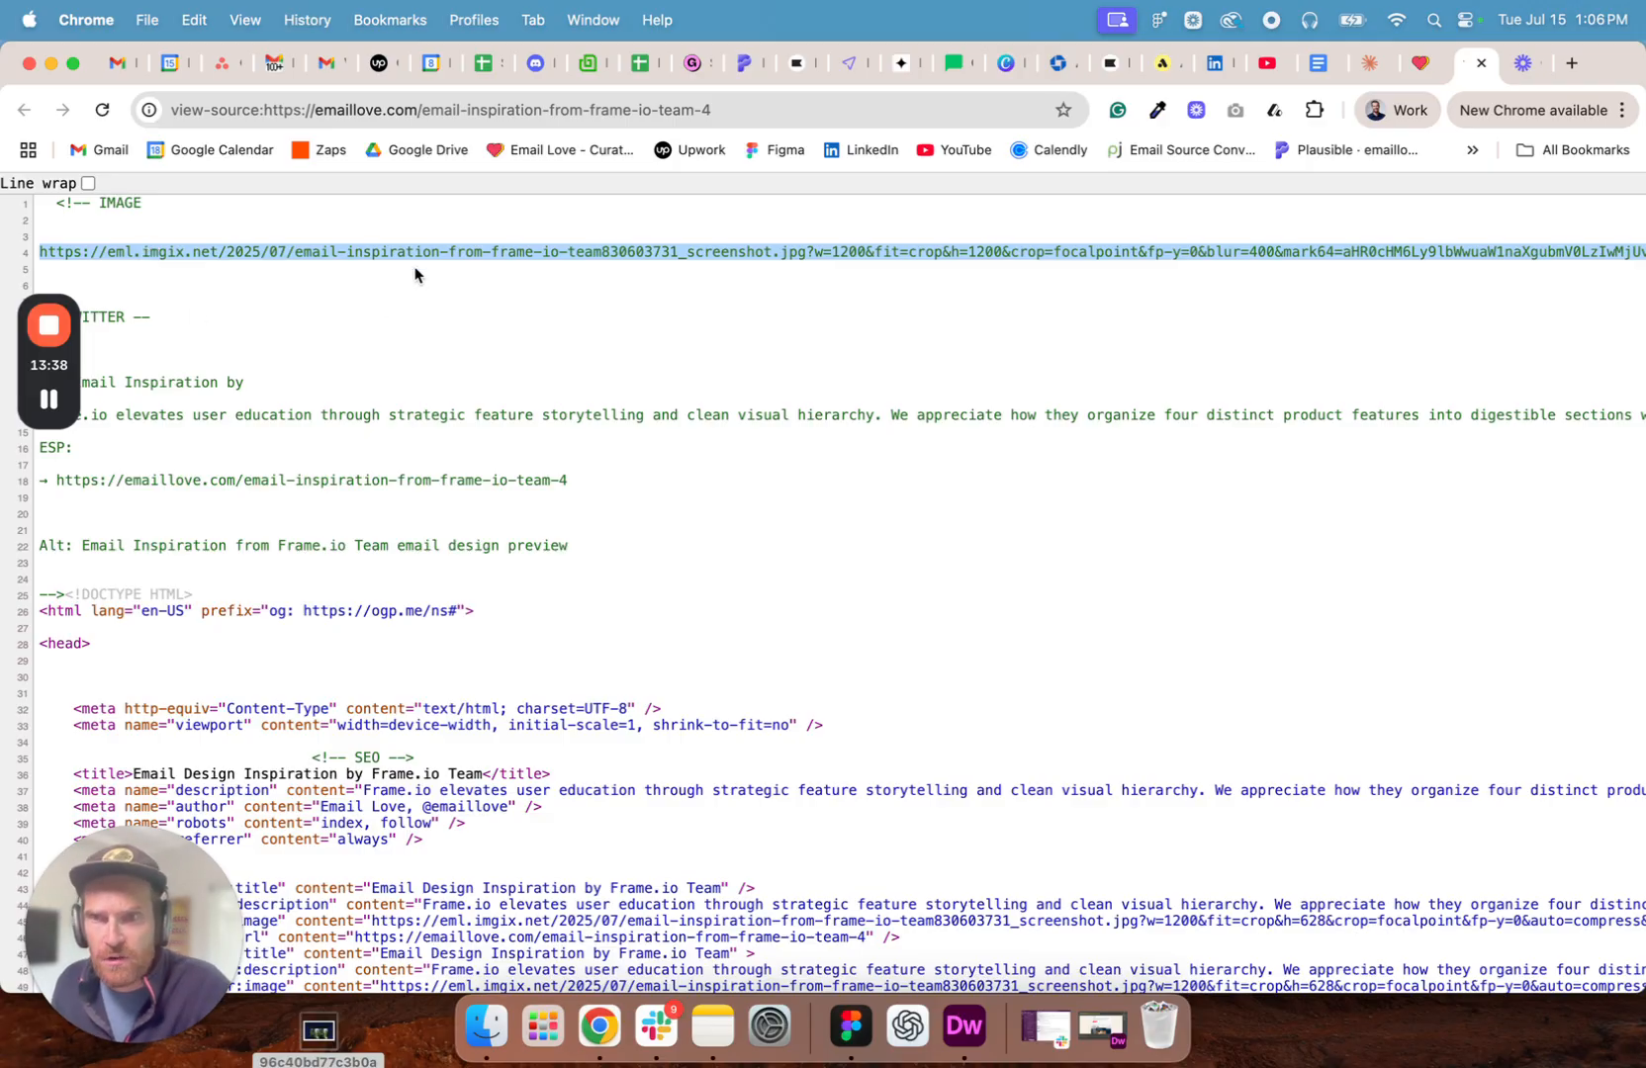
pyautogui.click(1571, 63)
pyautogui.press('super+v')
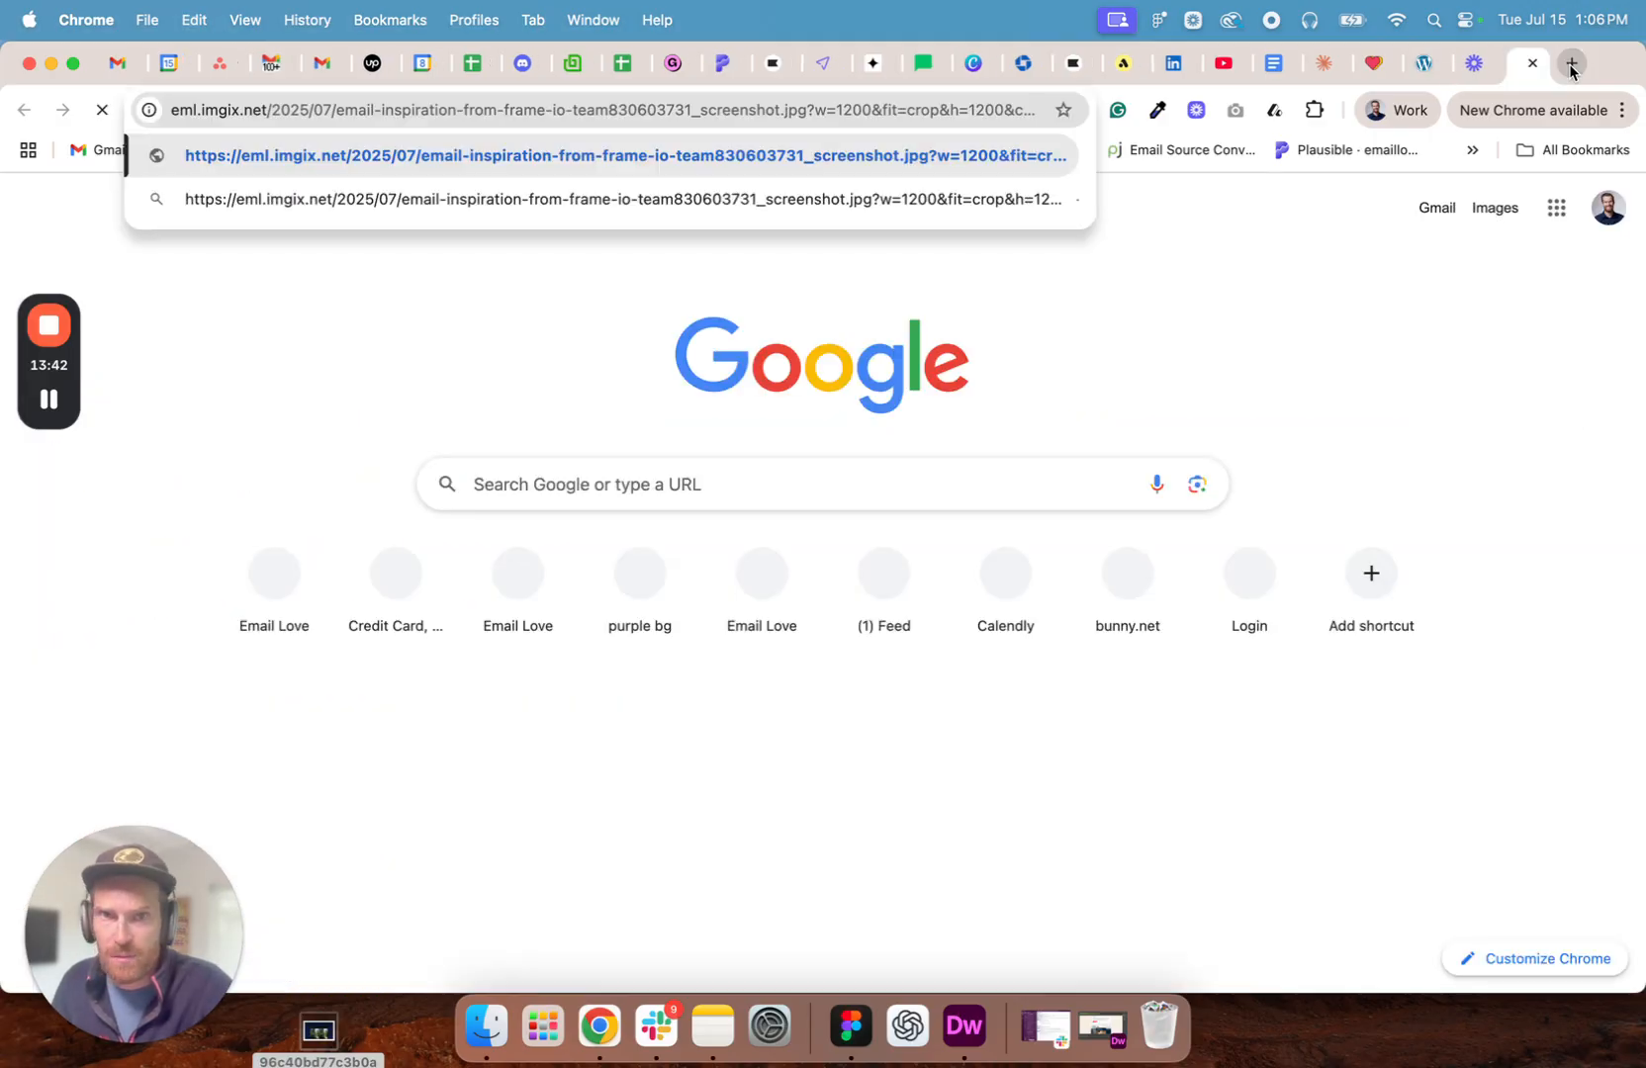
pyautogui.press('Return')
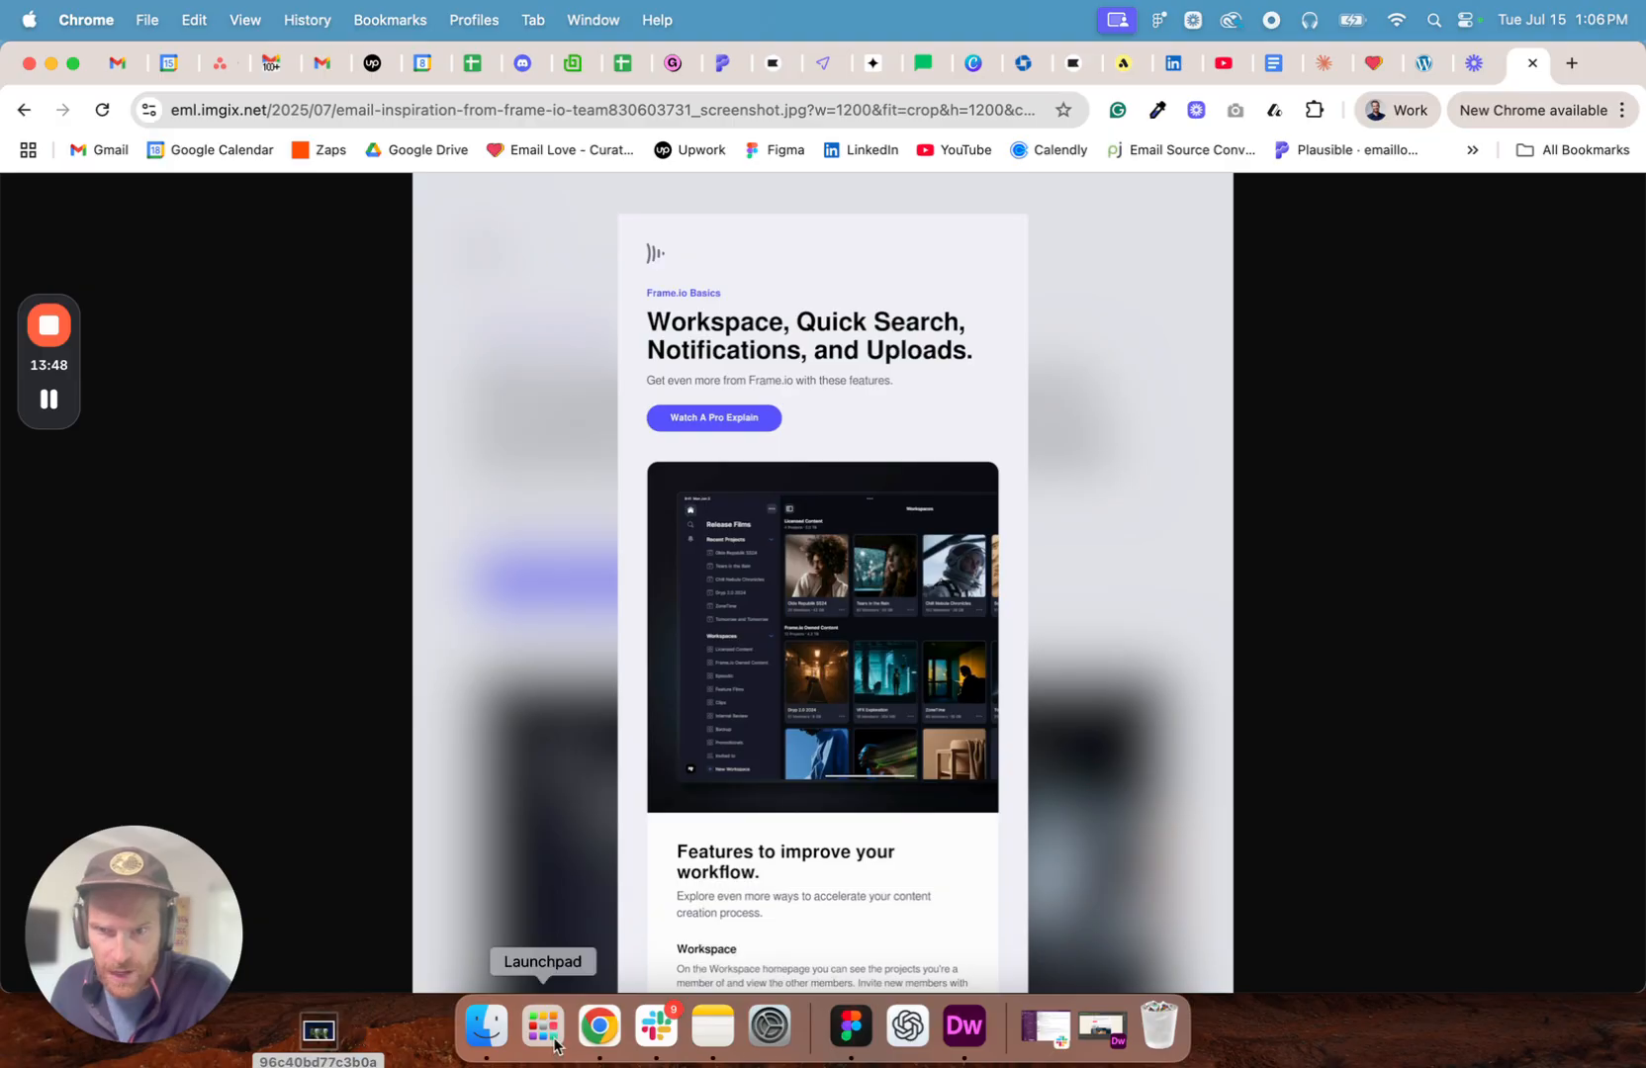
pyautogui.click(1412, 62)
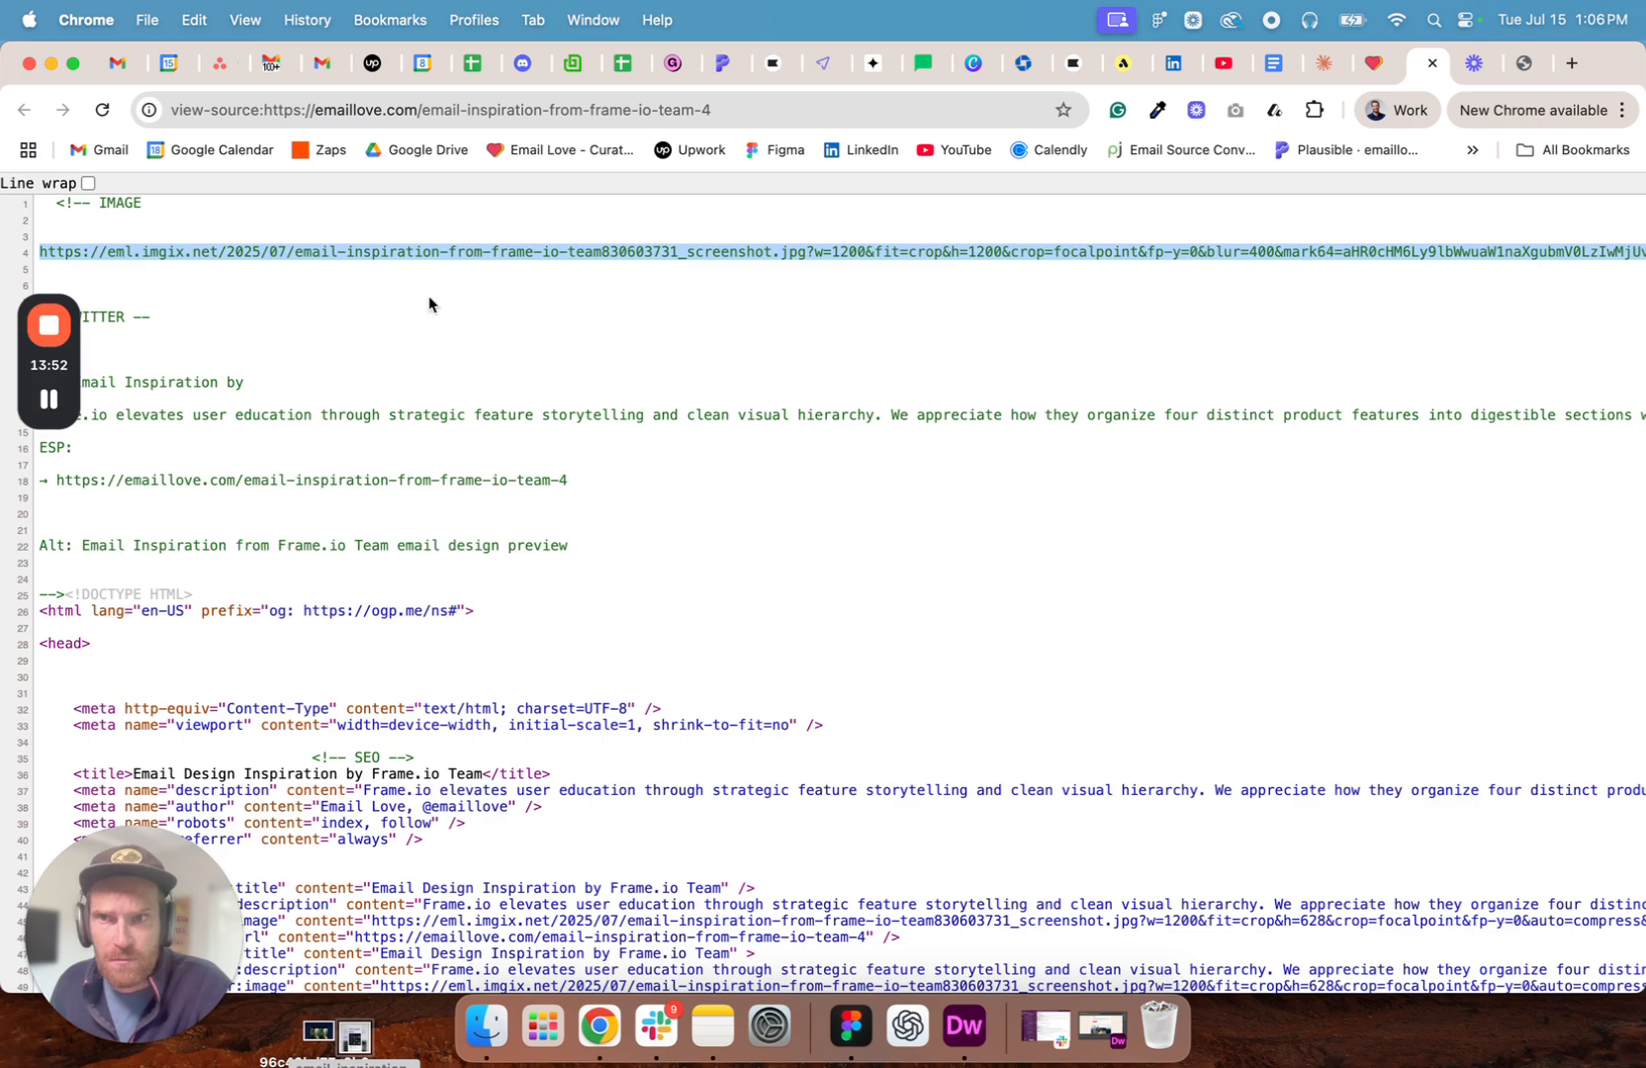
# - Switch to Figma and replace the Bodily image fill with the Frame.io screenshot JPG from the Desktop
pyautogui.click(850, 1027)
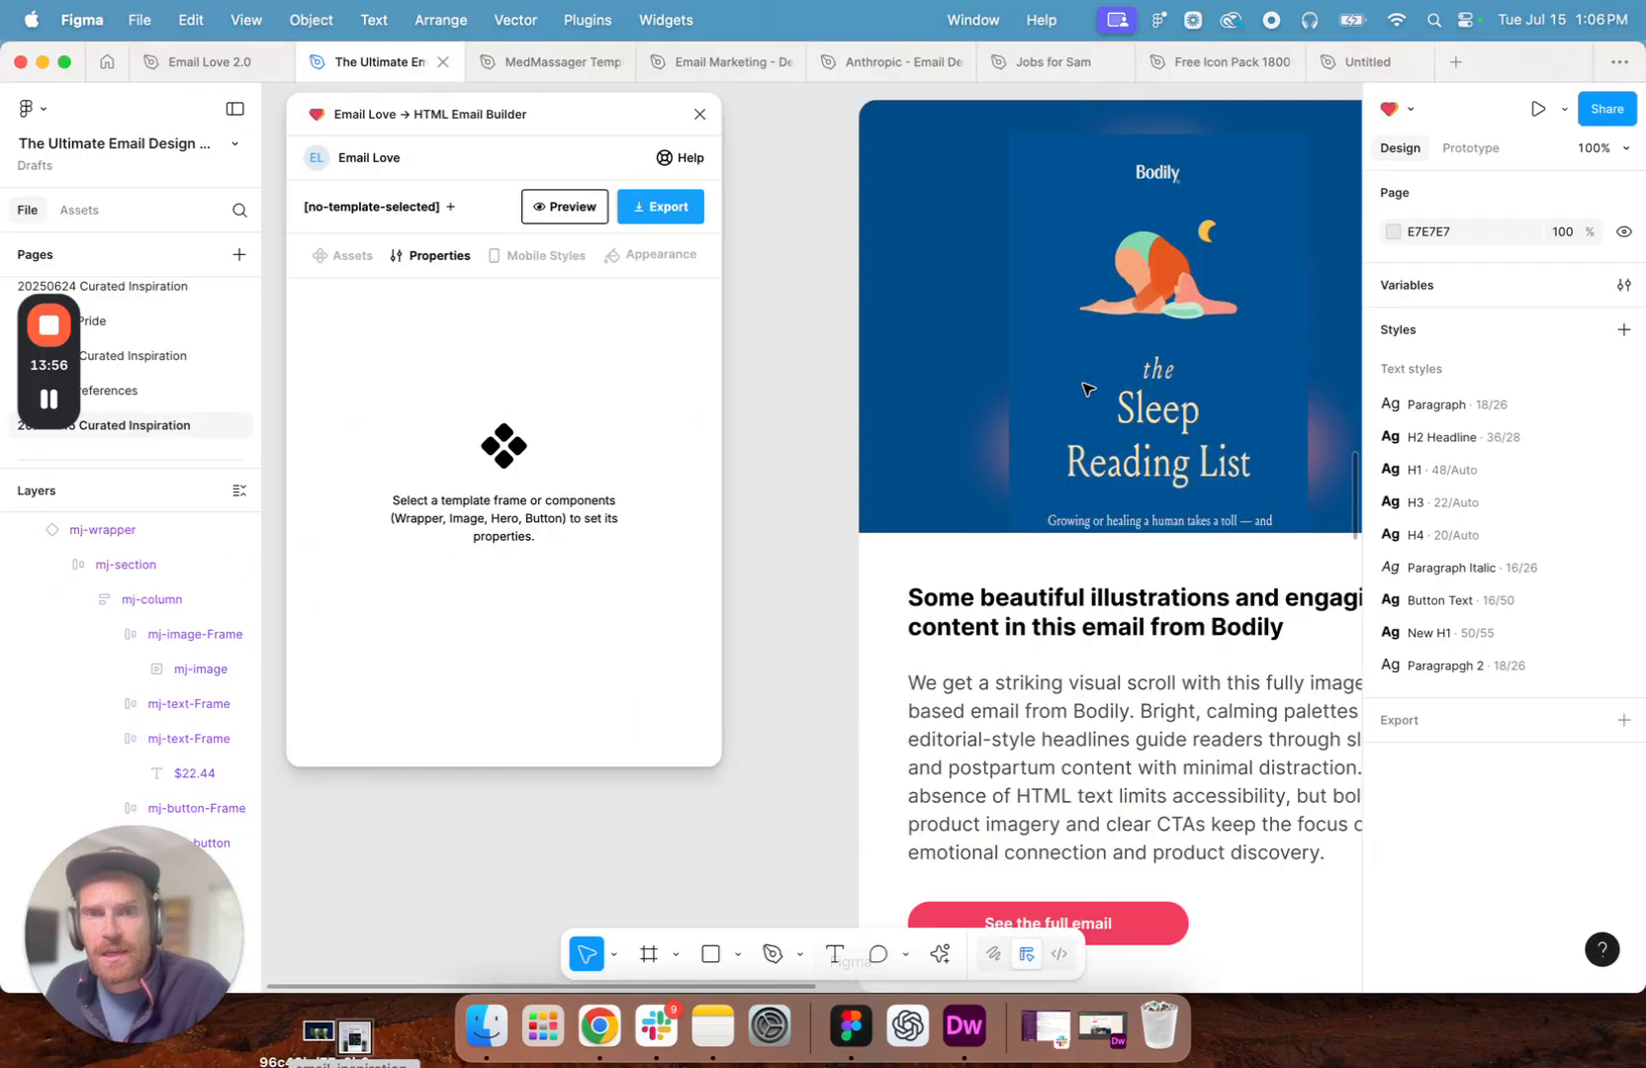
pyautogui.click(1088, 384)
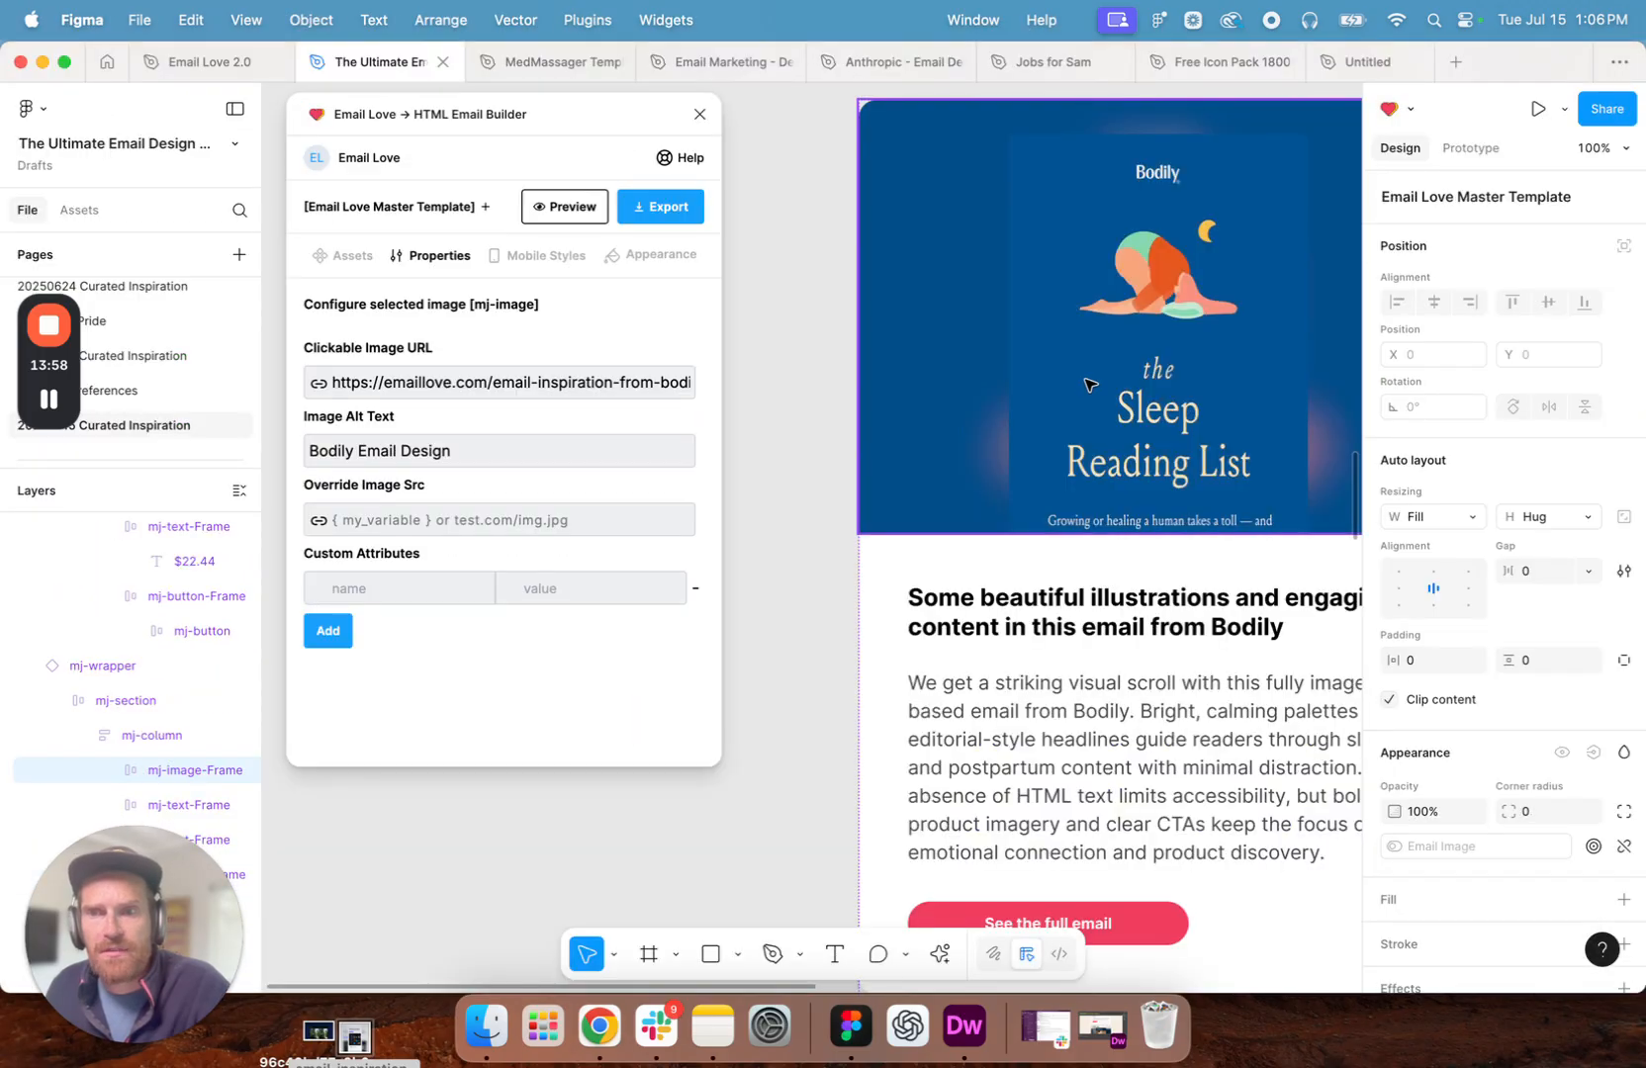
pyautogui.doubleClick(1088, 384)
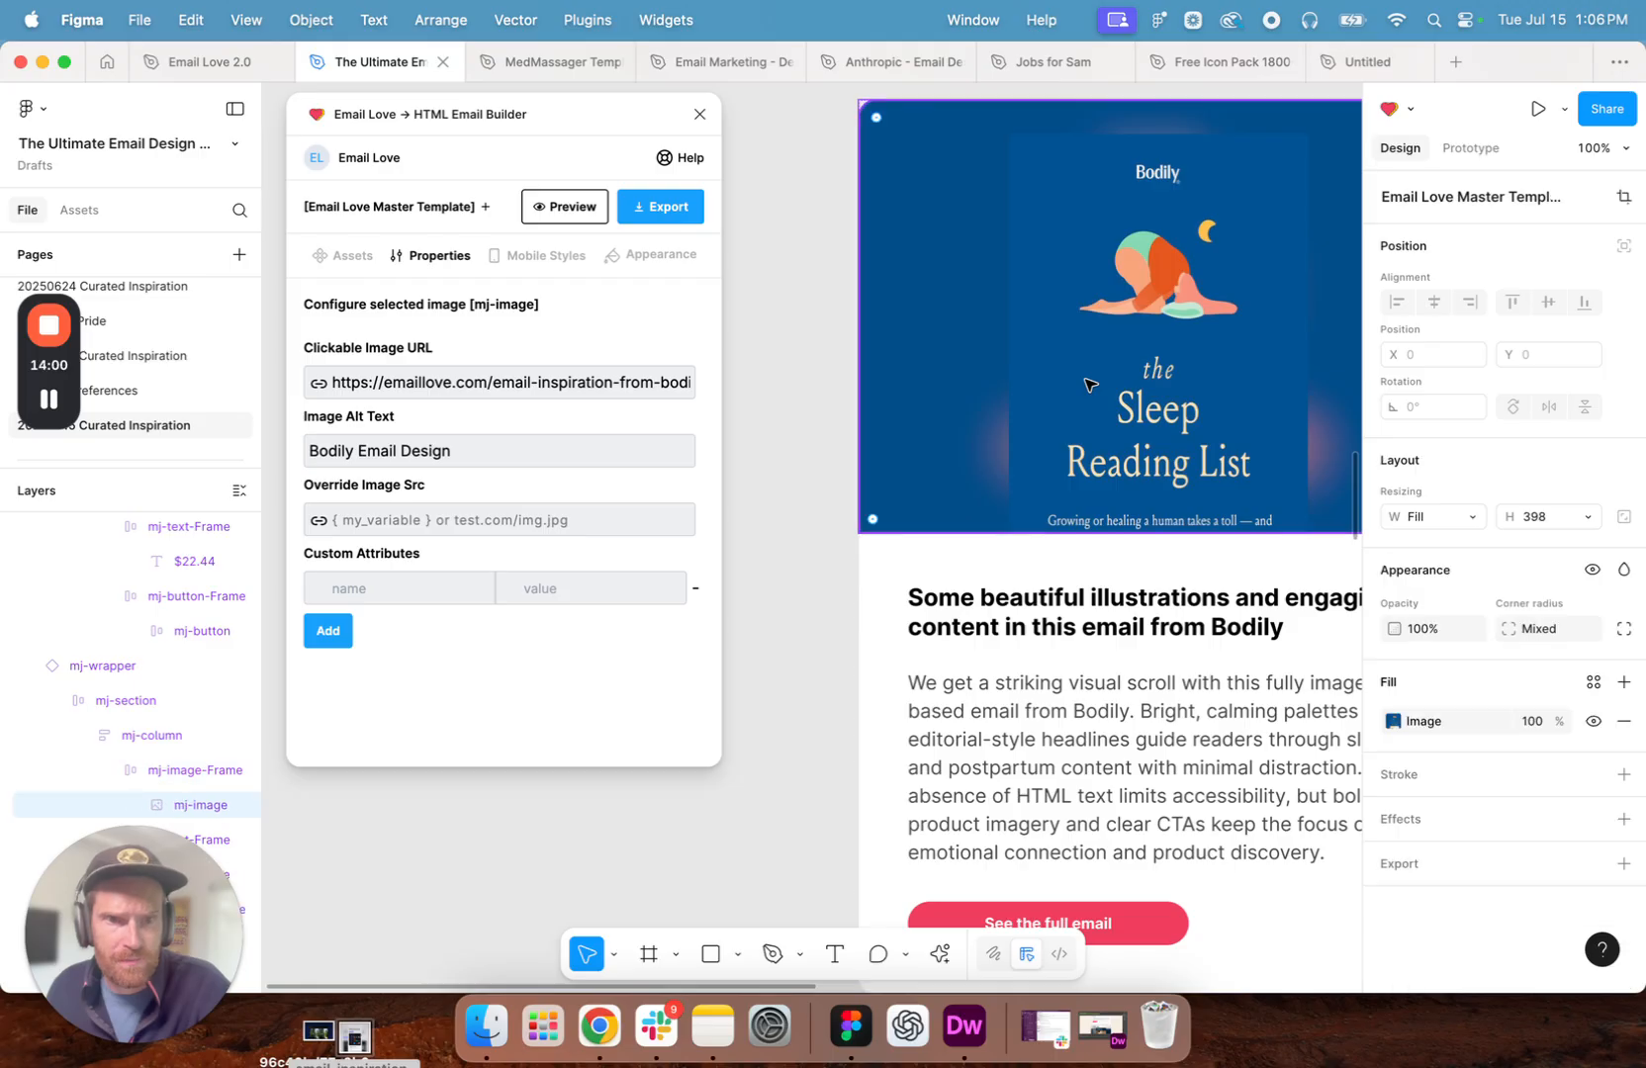
pyautogui.click(1395, 721)
pyautogui.moveTo(1232, 583)
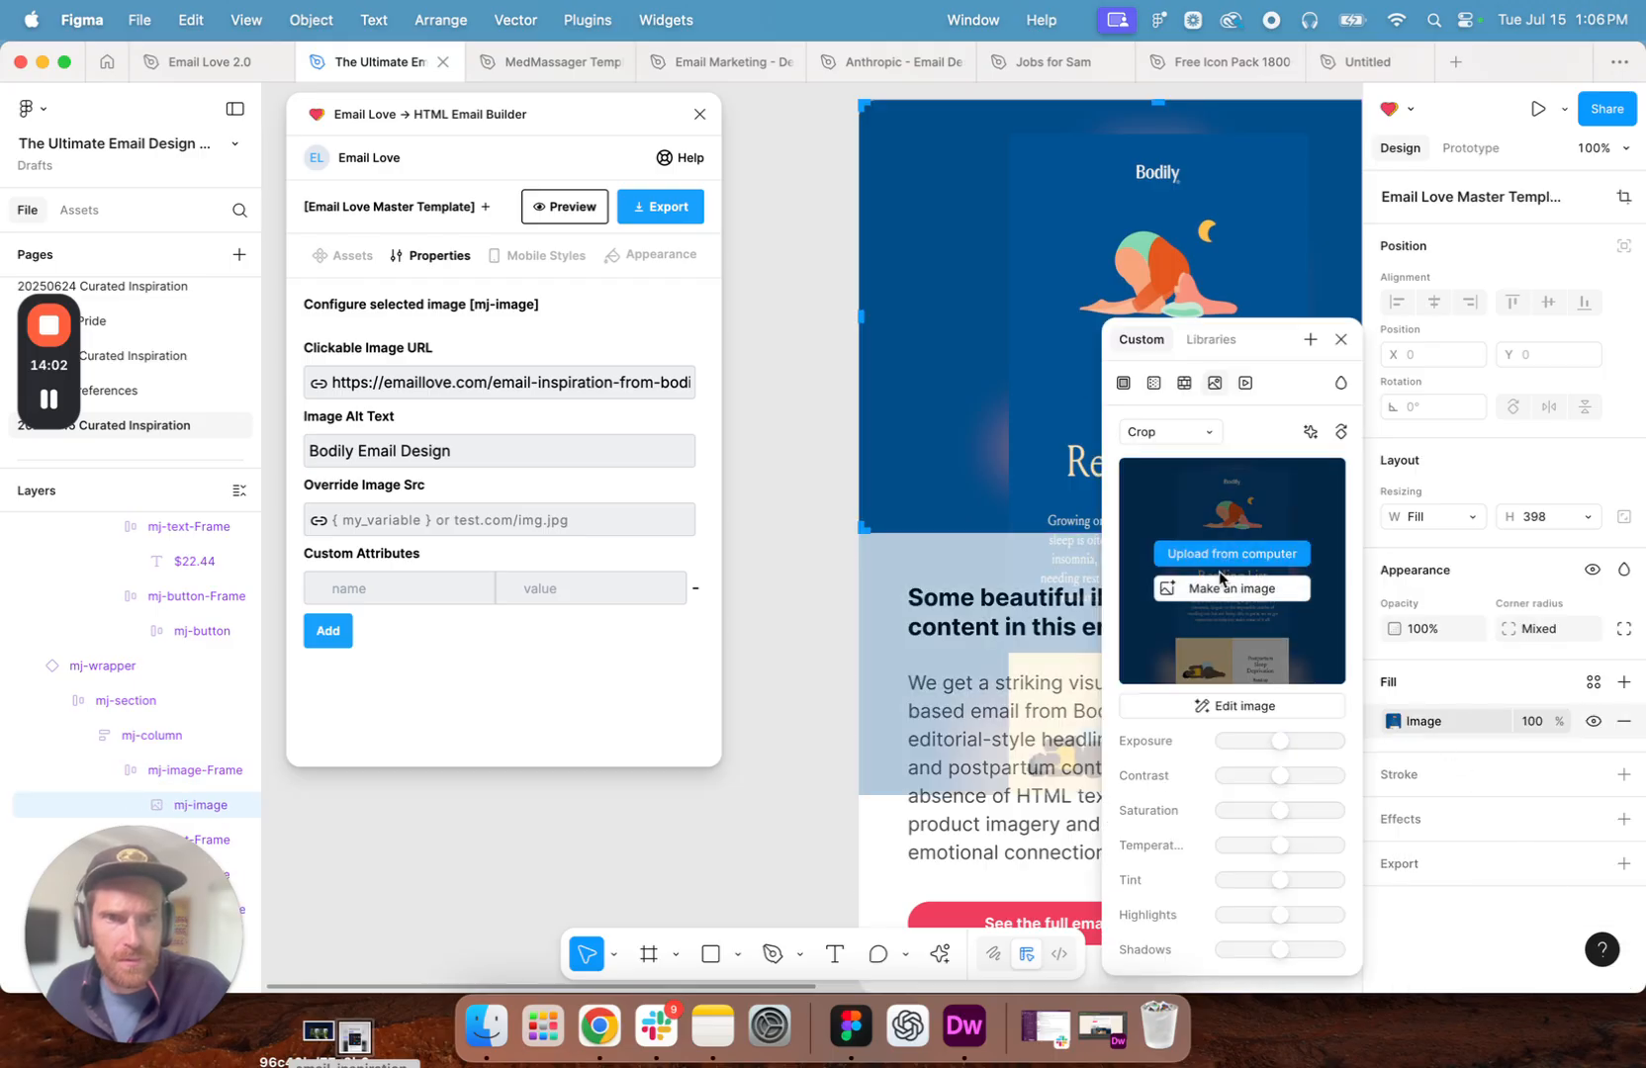
pyautogui.click(1232, 553)
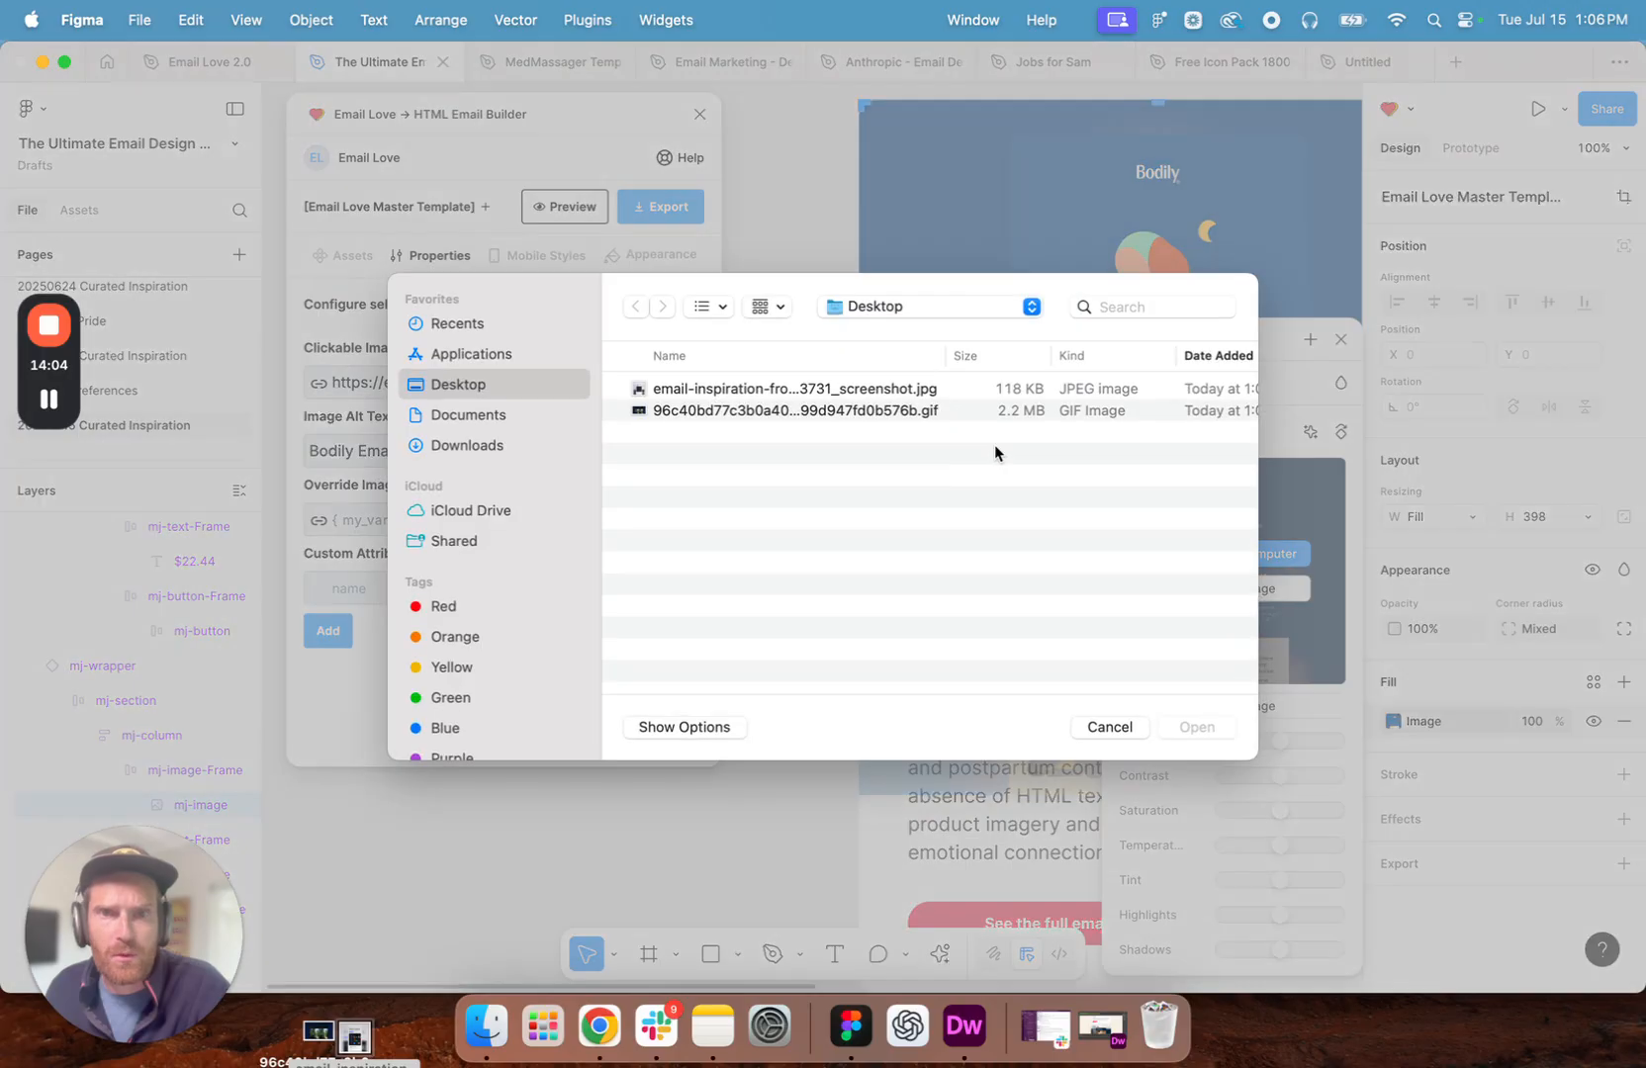
pyautogui.doubleClick(661, 391)
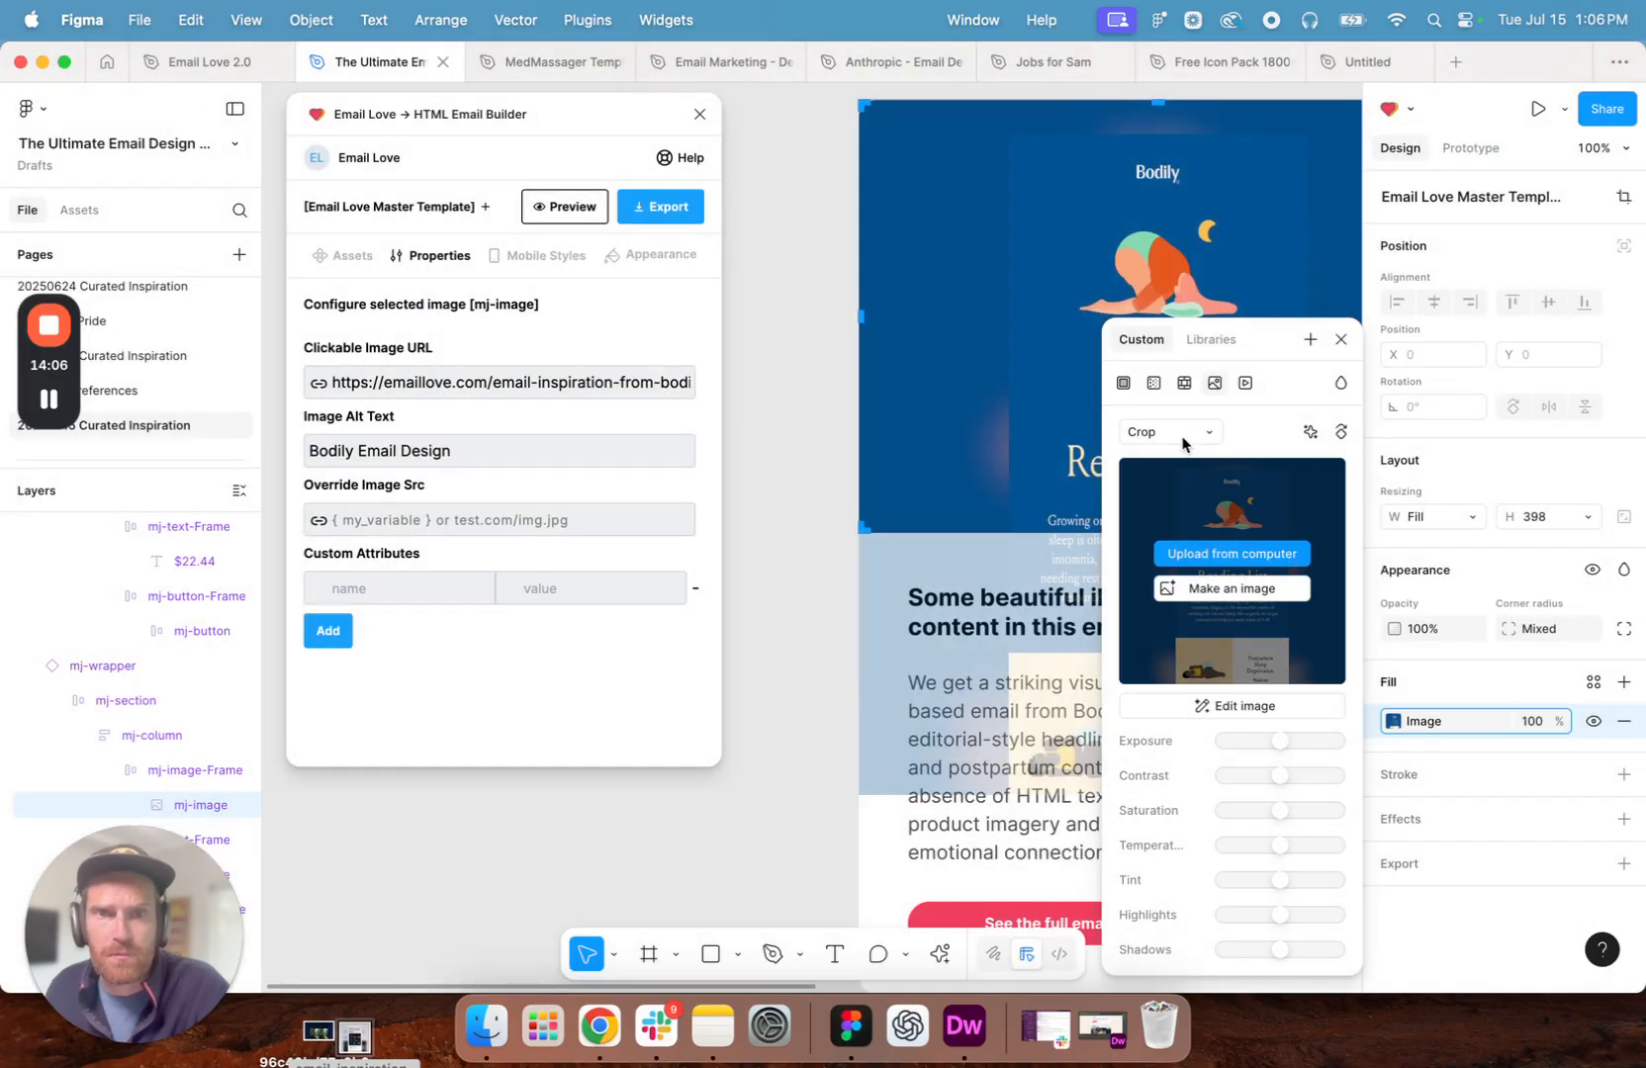
# - Refit the Frame.io image by setting its scaling mode to Fill and then to Crop
pyautogui.click(1147, 431)
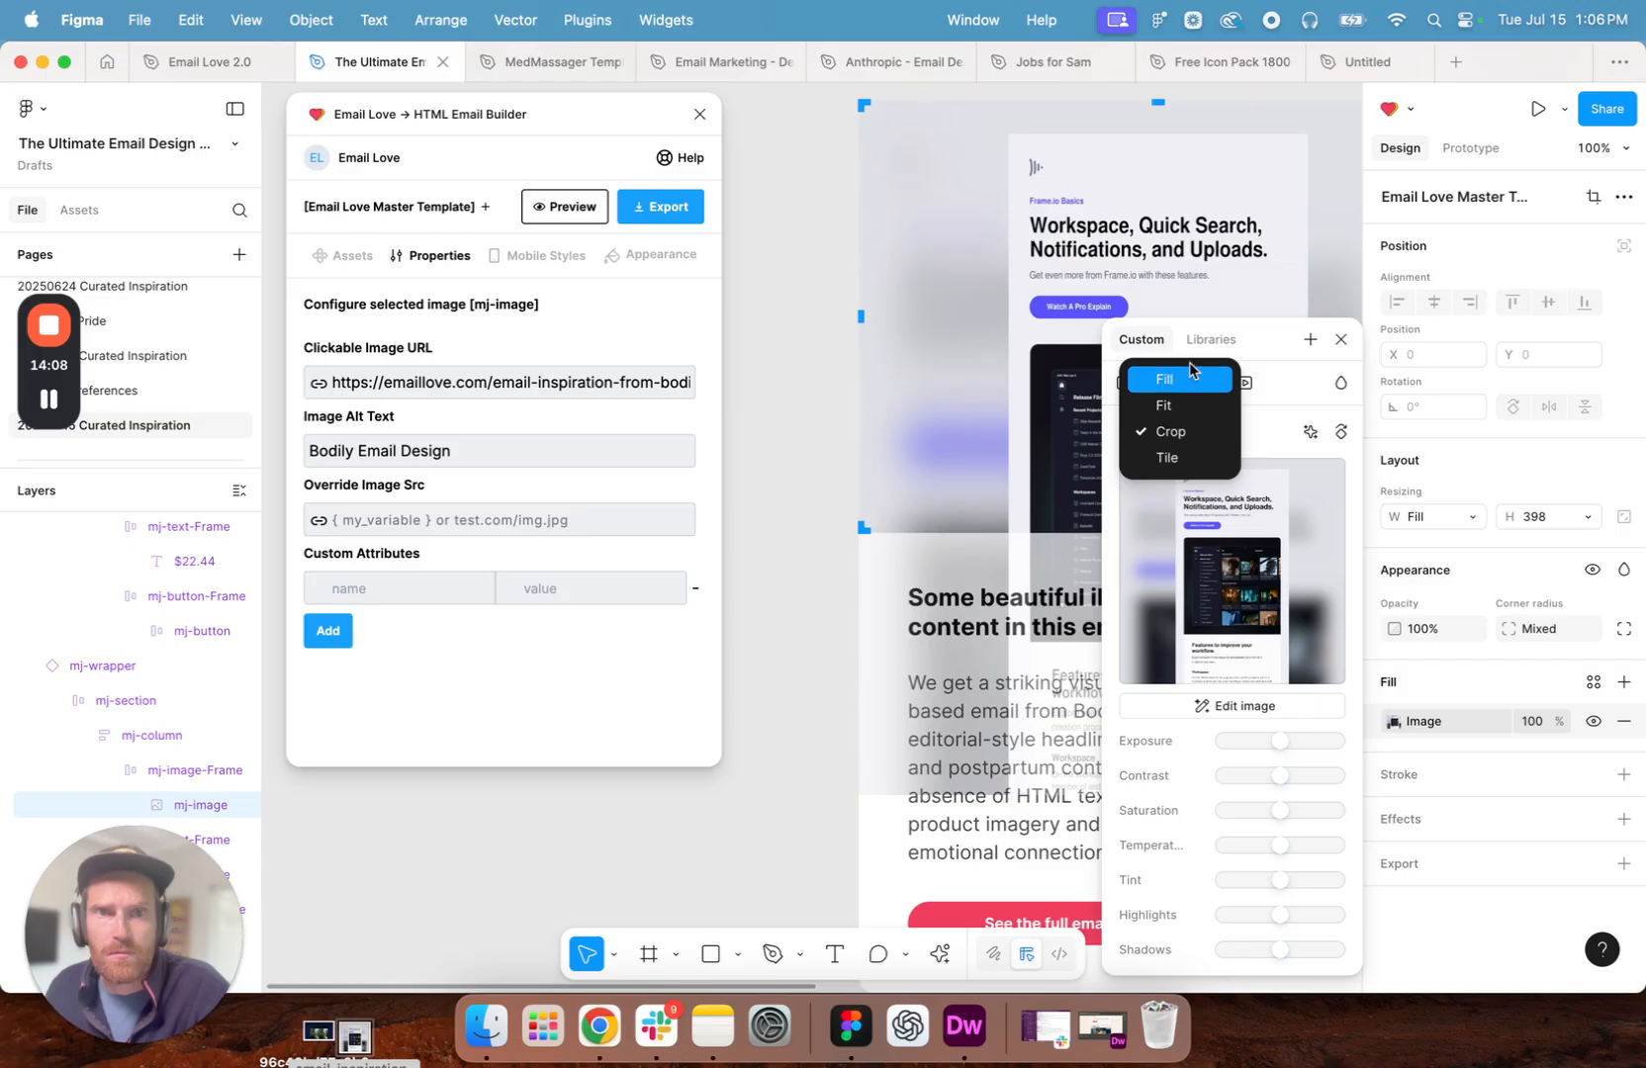
pyautogui.click(1176, 379)
pyautogui.click(1192, 432)
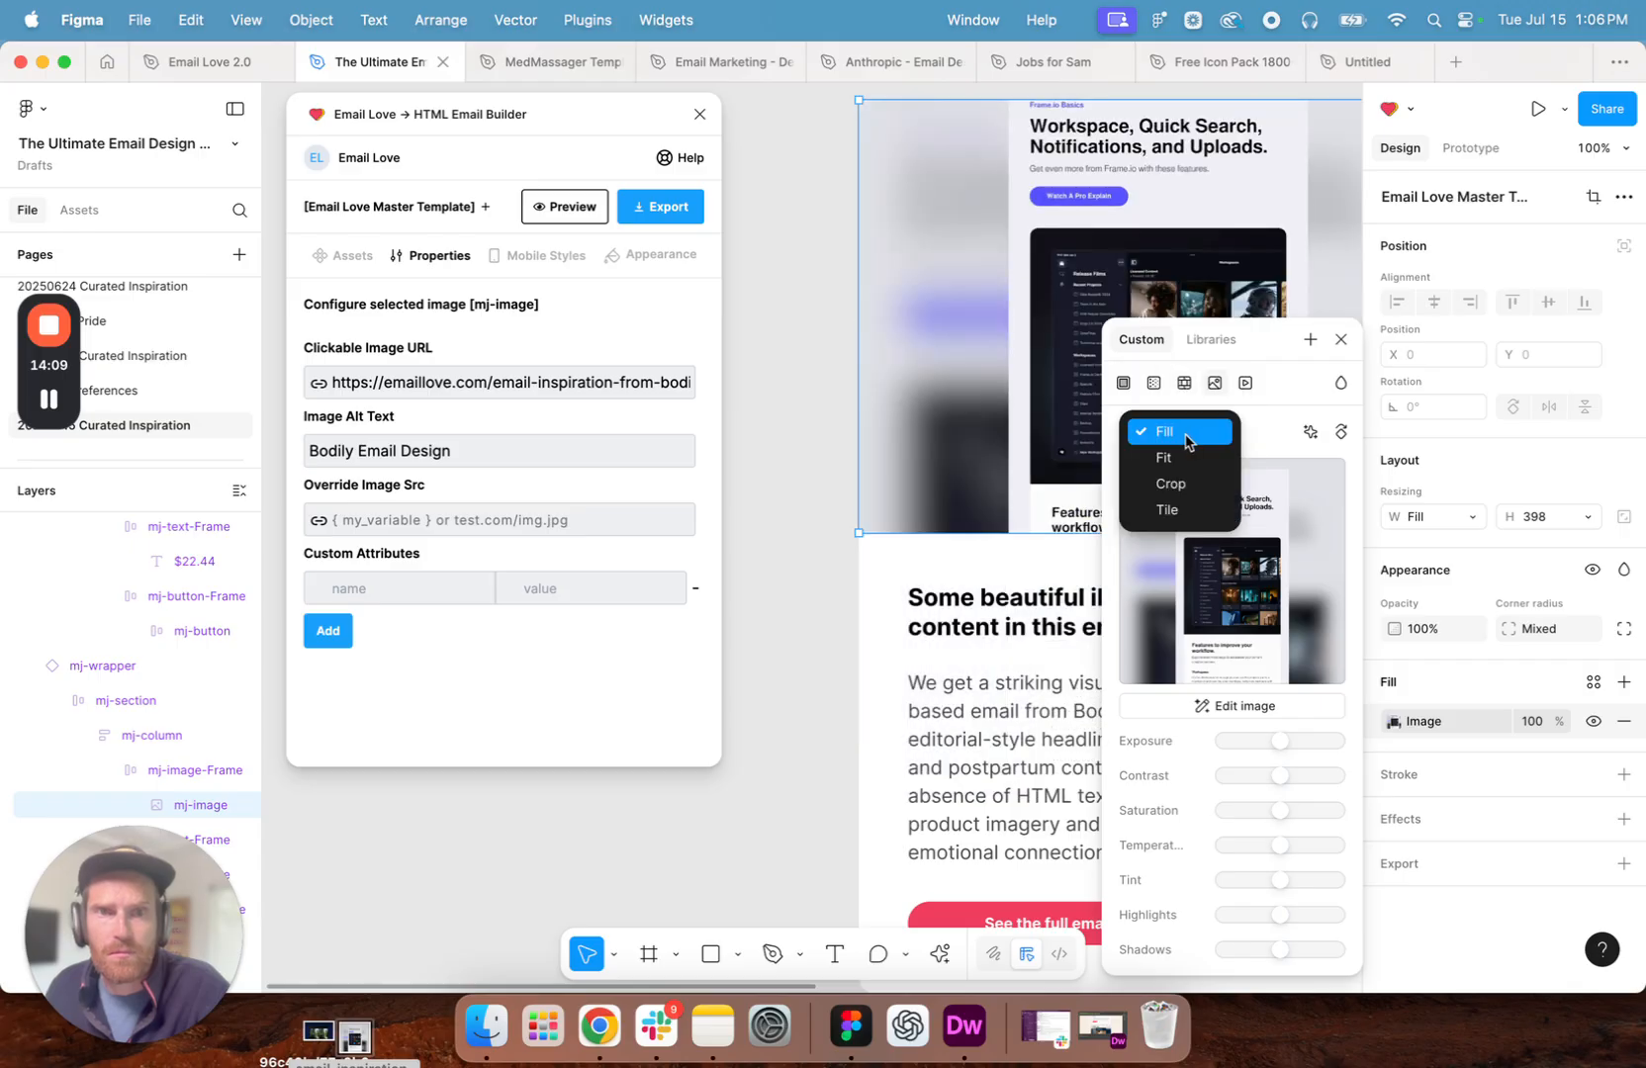
pyautogui.click(1175, 483)
# - Nudge the cropped Frame.io image down to bring the email's logo into the frame, keeping it horizontally centred
pyautogui.hotkey('shift', 'Left')
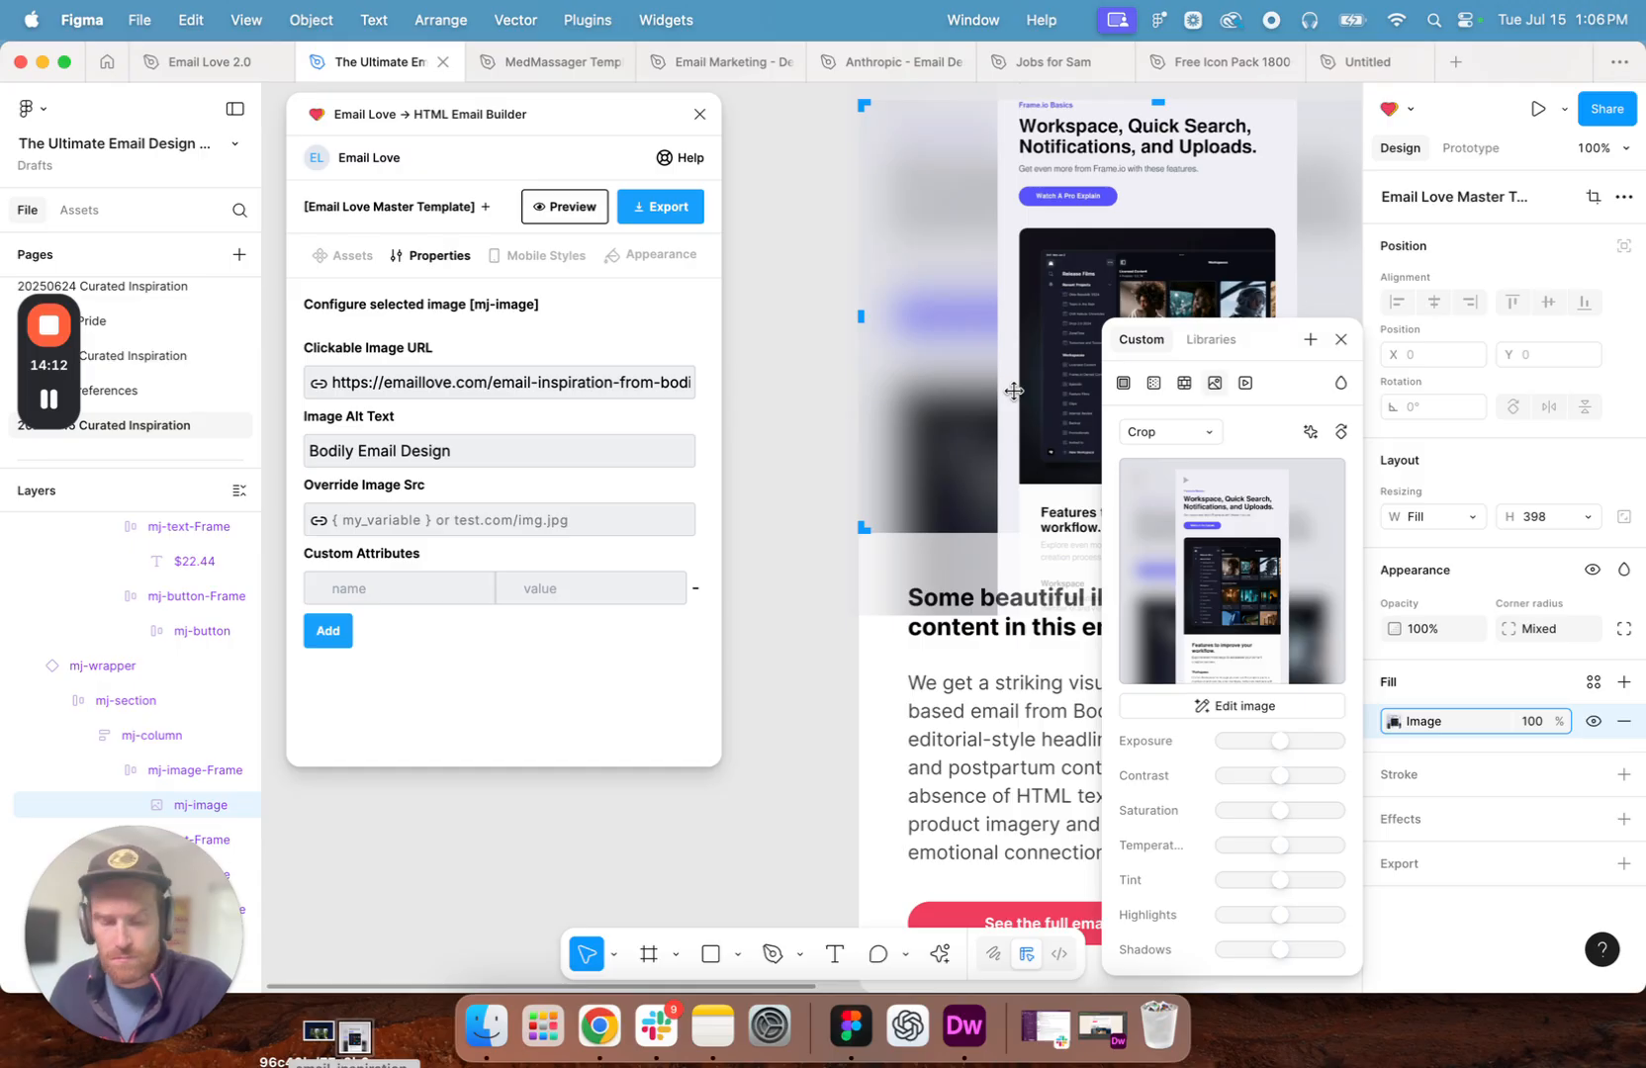
pyautogui.hotkey('shift', 'Right')
pyautogui.hotkey('shift', 'Right')
pyautogui.hotkey('shift', 'Down')
pyautogui.hotkey('shift', 'Down')
pyautogui.hotkey('shift', 'Down')
pyautogui.hotkey('shift', 'Down')
pyautogui.hotkey('shift', 'Down')
pyautogui.hotkey('shift', 'Down')
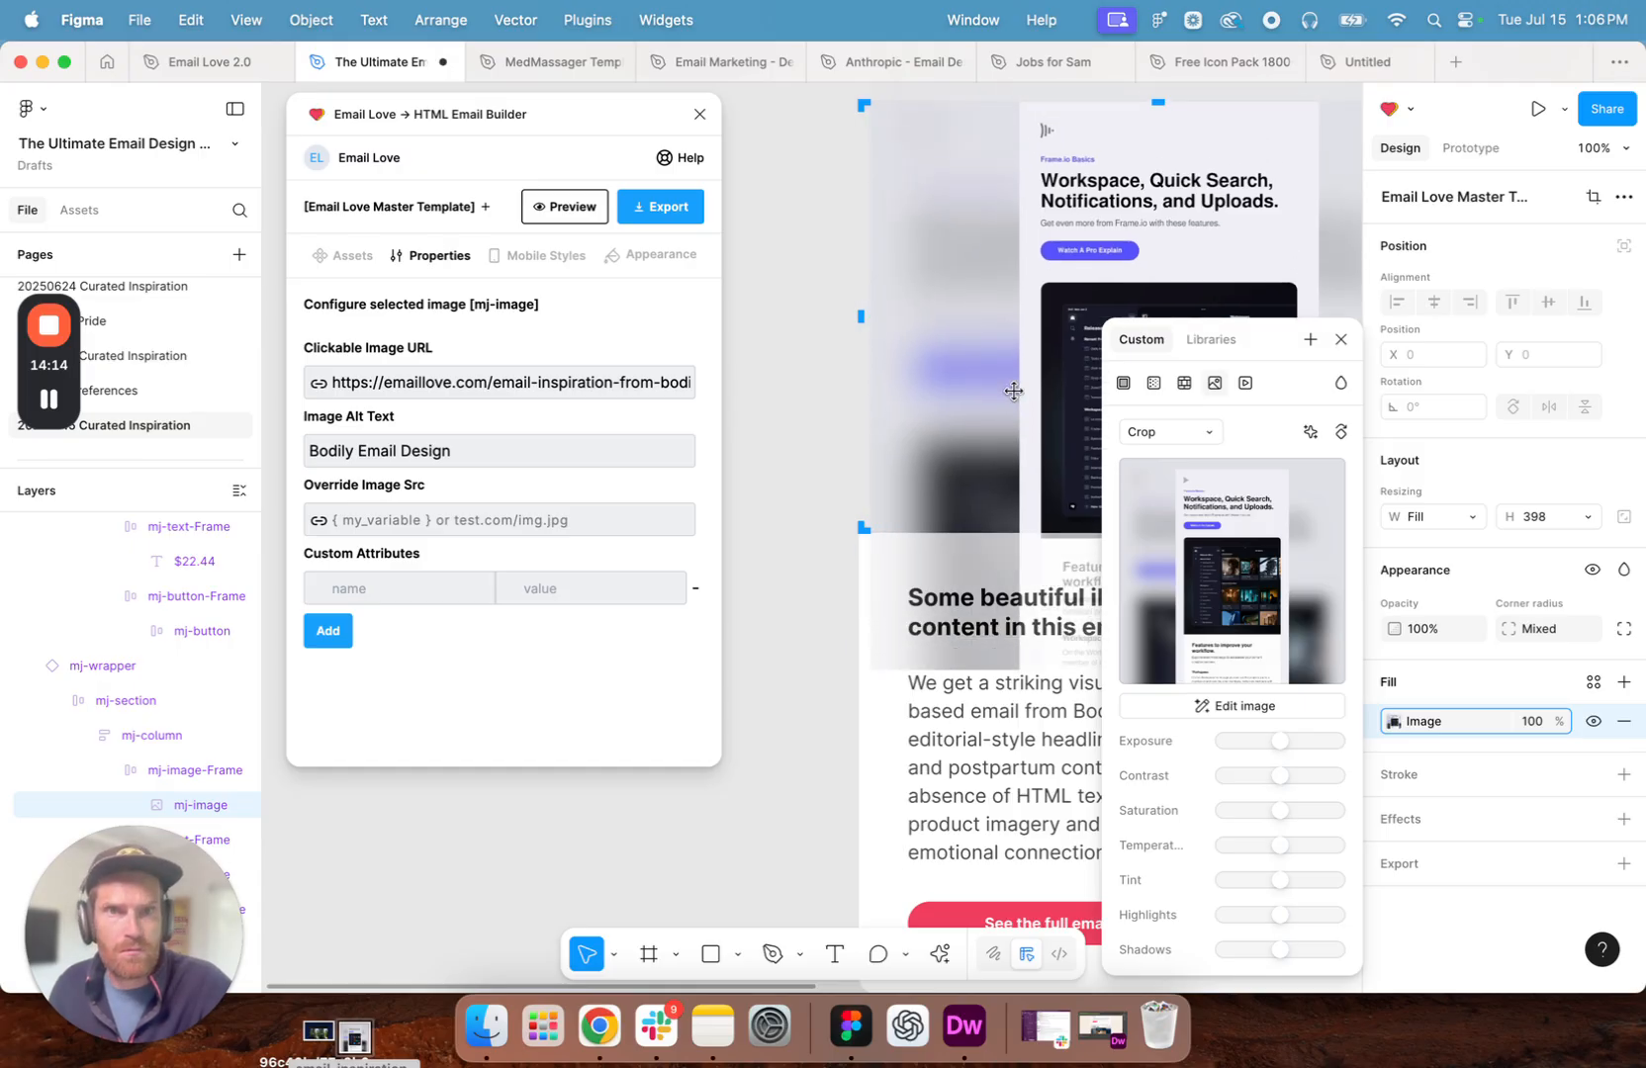
pyautogui.scroll(-5, 989, 389)
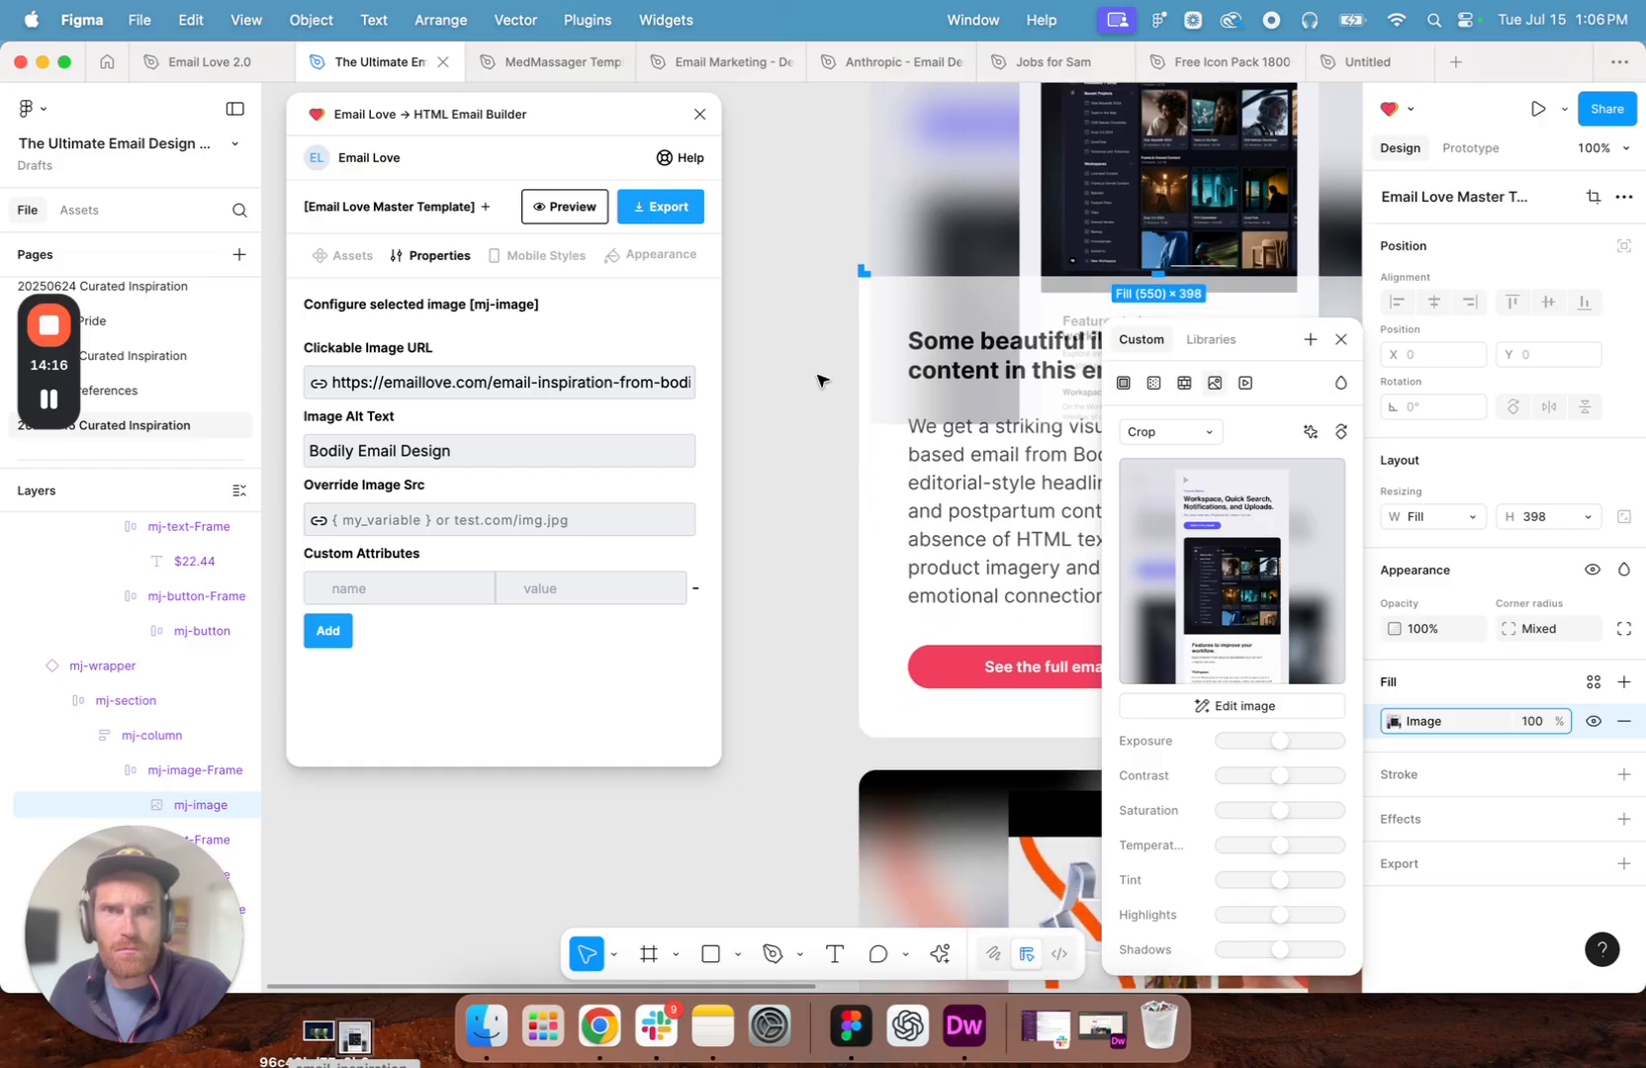
pyautogui.hotkey('shift', 'Left')
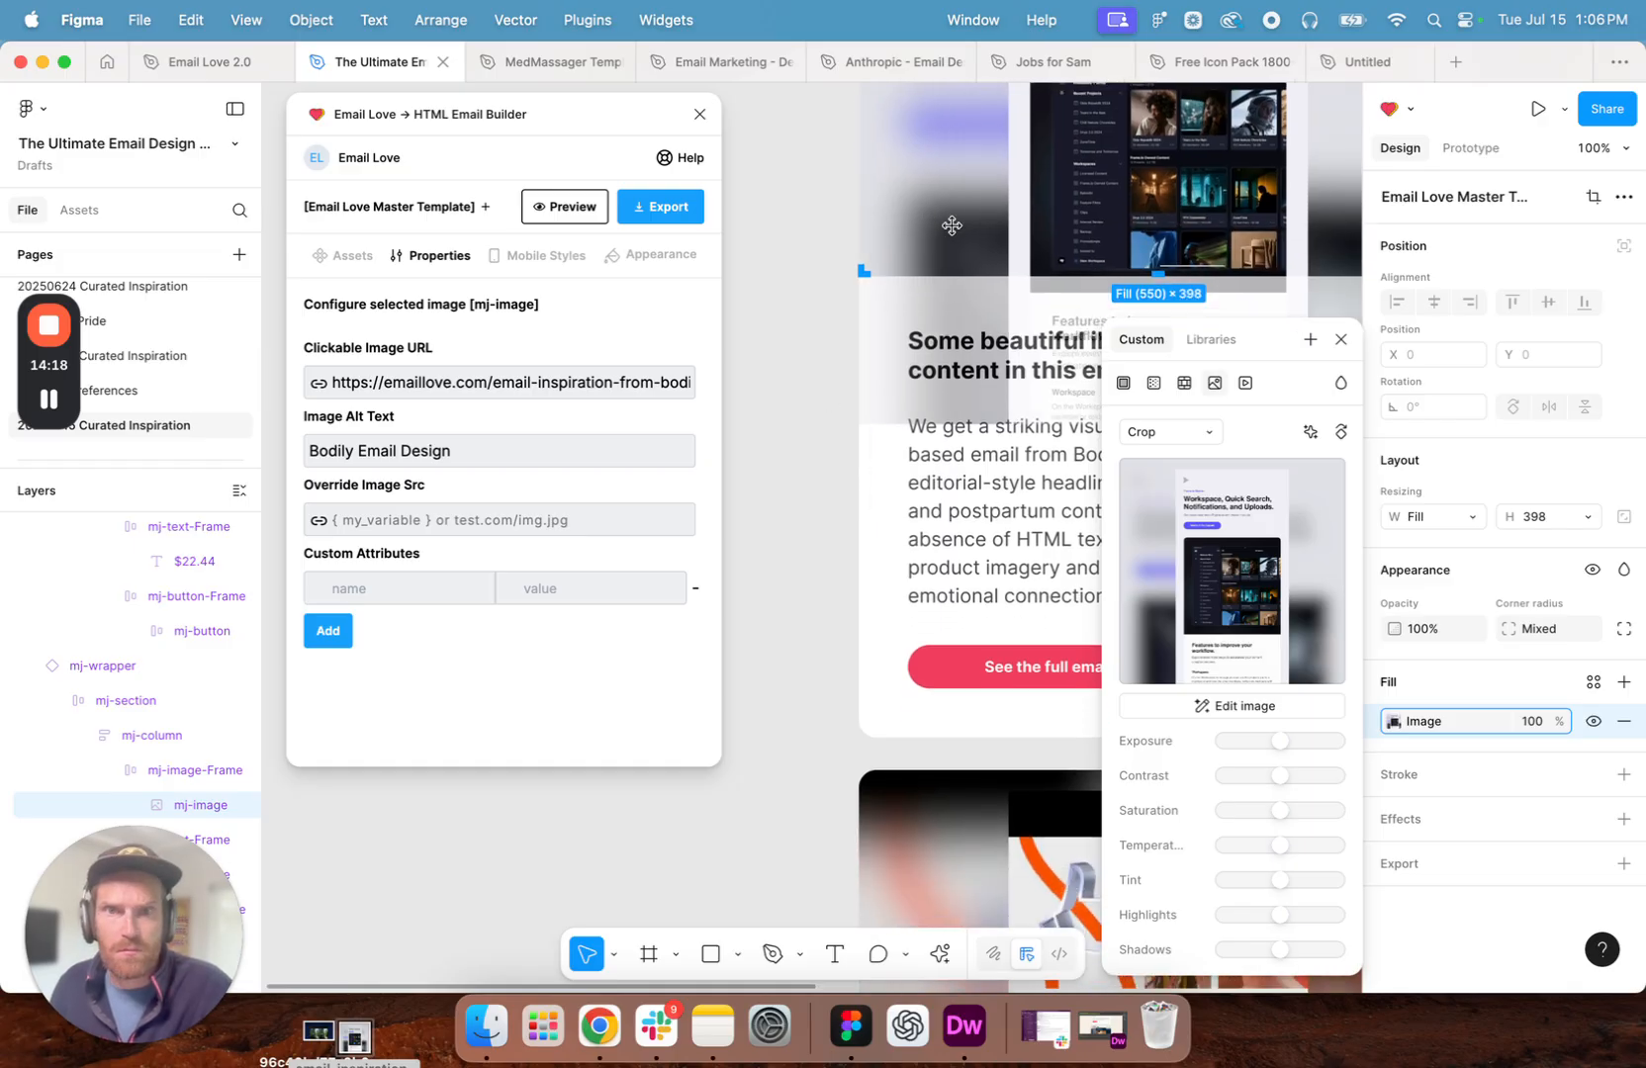
pyautogui.click(790, 301)
# - Replace the Belkin headline above the Samsung description with "Amazing animation in this email from Samsung"
pyautogui.scroll(5, 792, 302)
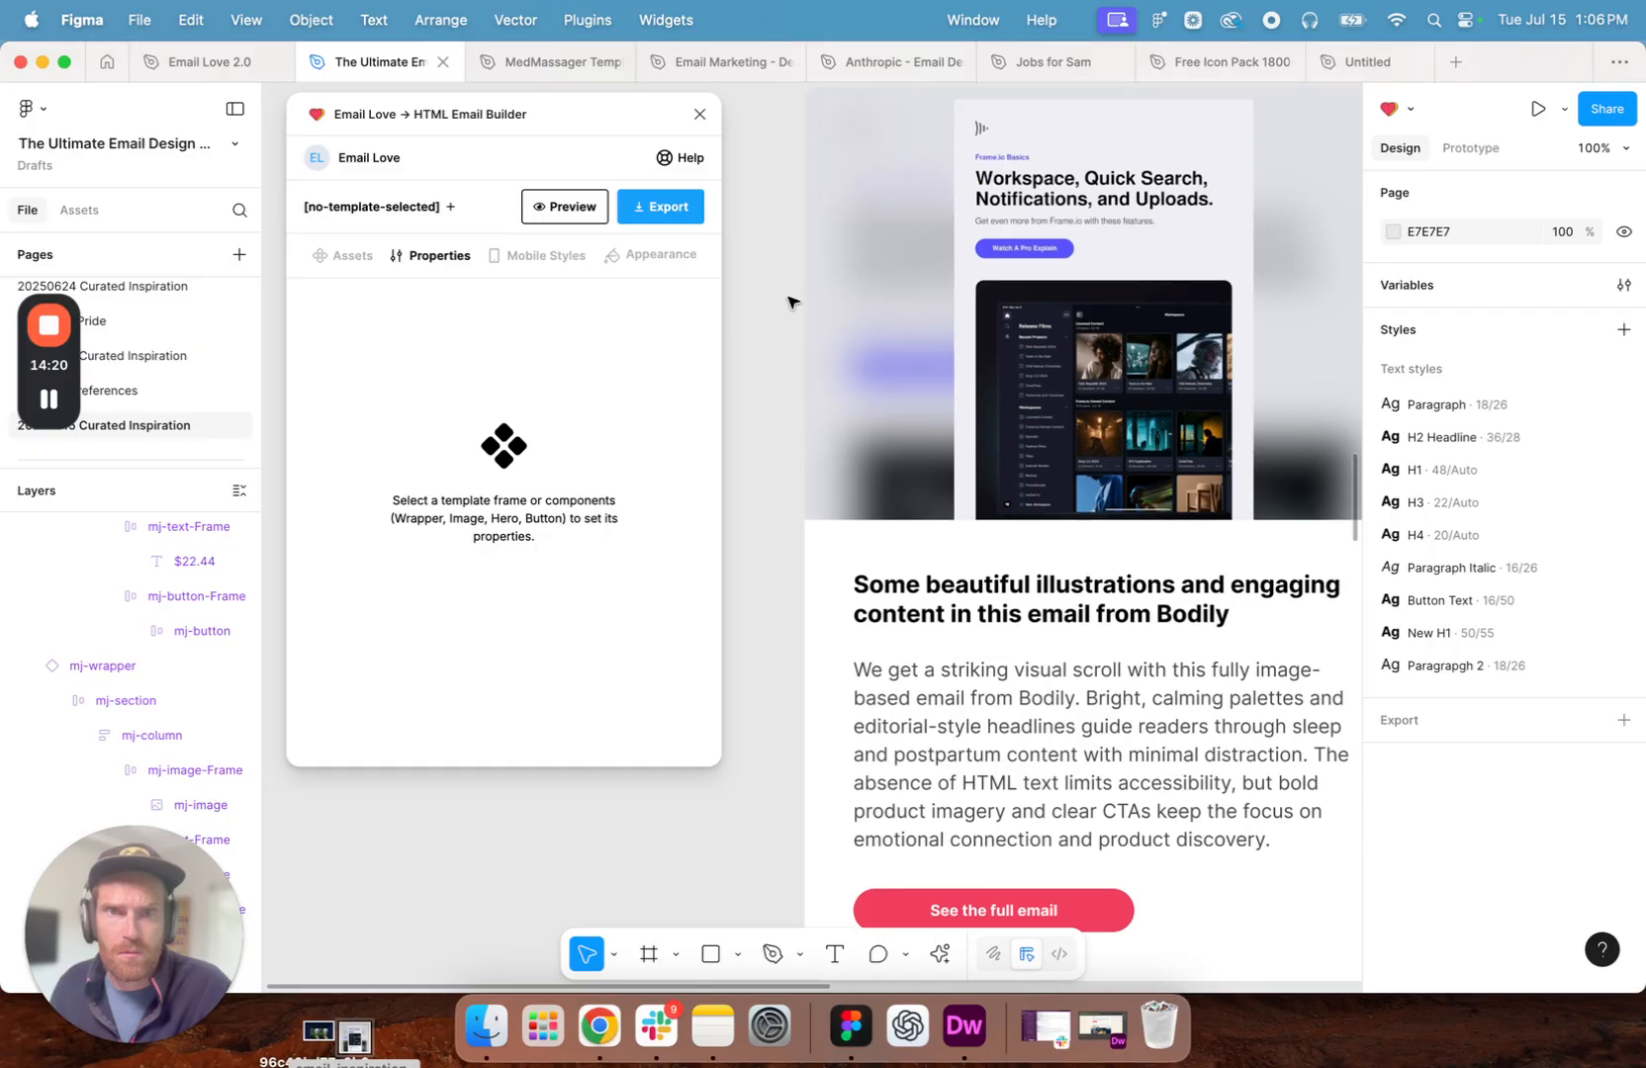
pyautogui.scroll(-2, 790, 301)
pyautogui.scroll(2, 789, 302)
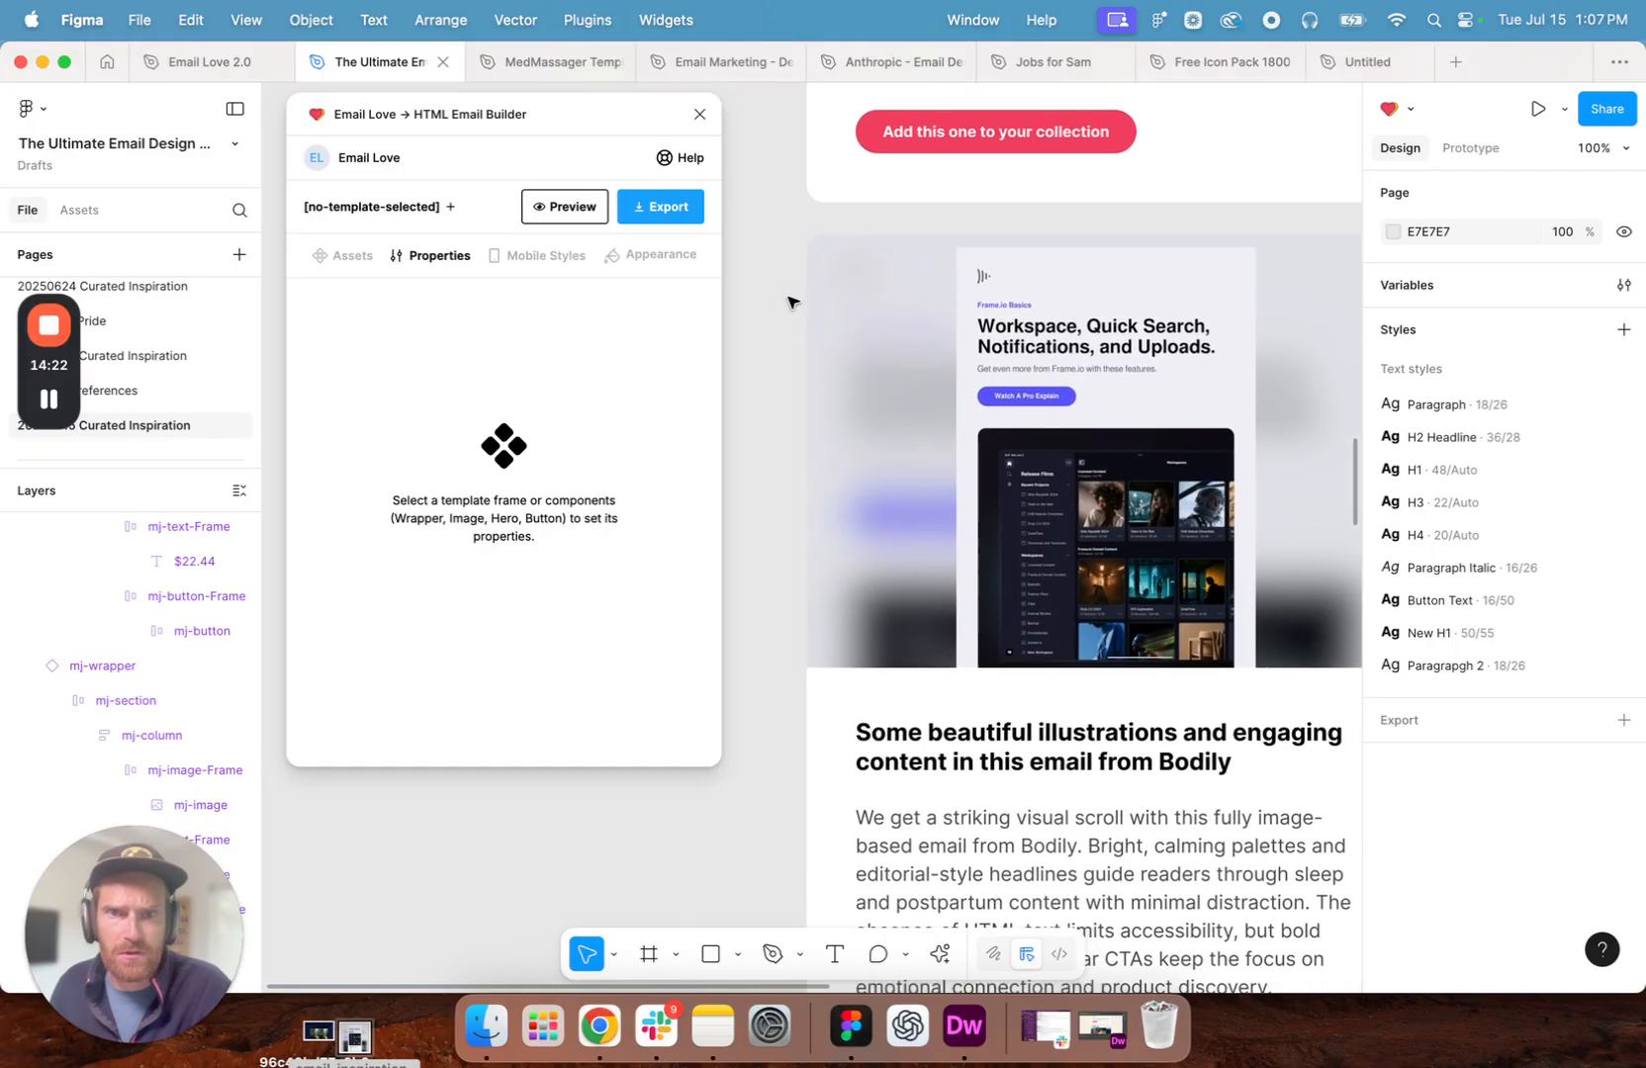
pyautogui.scroll(-1, 789, 302)
pyautogui.scroll(5, 789, 301)
pyautogui.scroll(5, 789, 302)
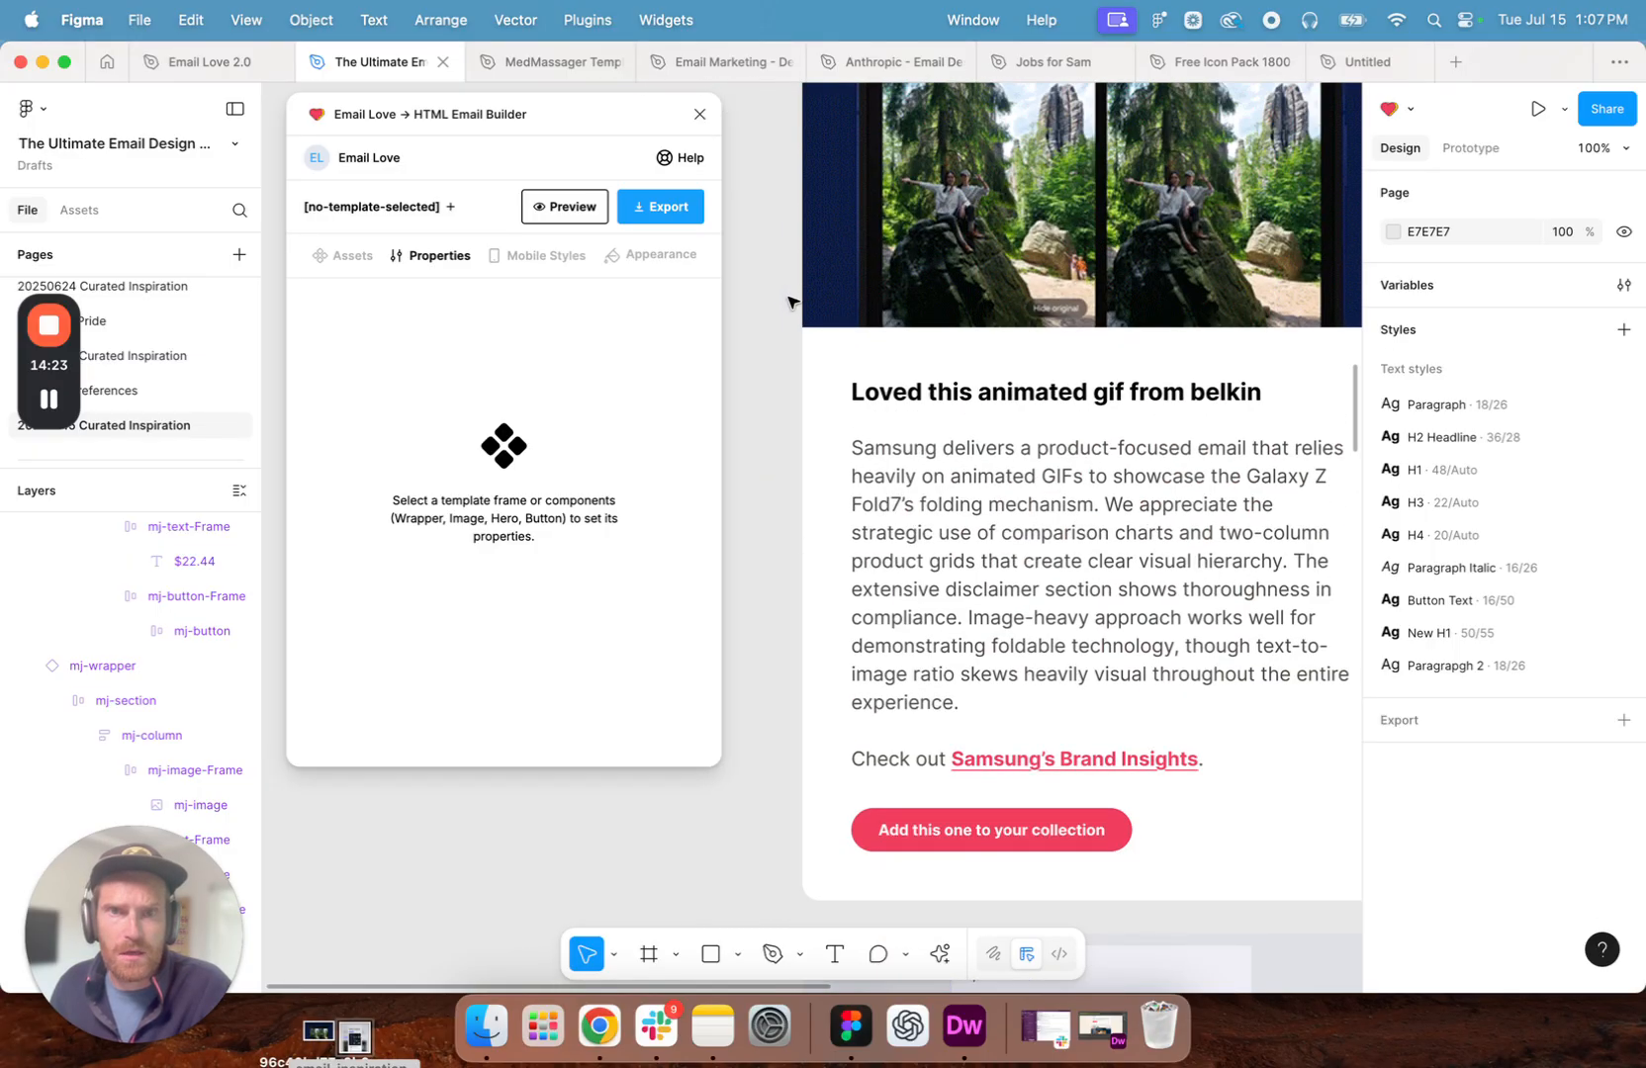
pyautogui.click(1183, 400)
pyautogui.doubleClick(1185, 401)
pyautogui.doubleClick(1187, 399)
pyautogui.click(1195, 398)
pyautogui.doubleClick(1240, 397)
pyautogui.click(1301, 394)
pyautogui.moveTo(1301, 394); pyautogui.dragTo(857, 393)
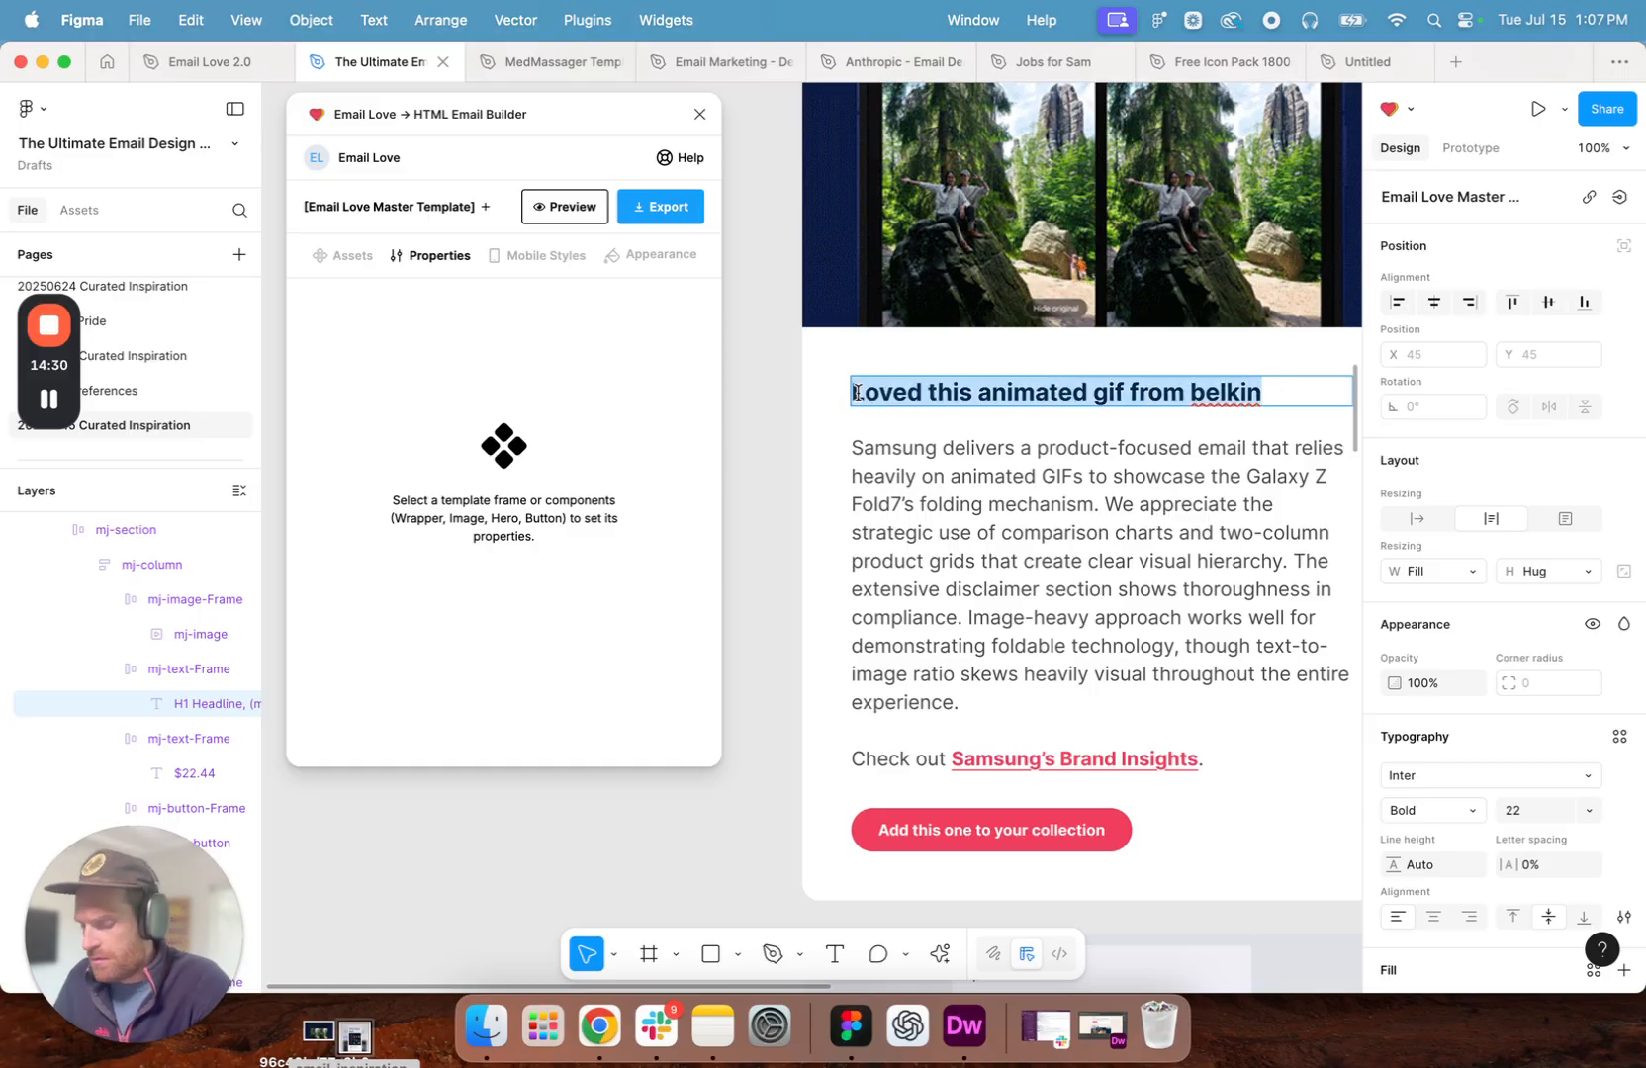
pyautogui.write('Amazing animatiuon')
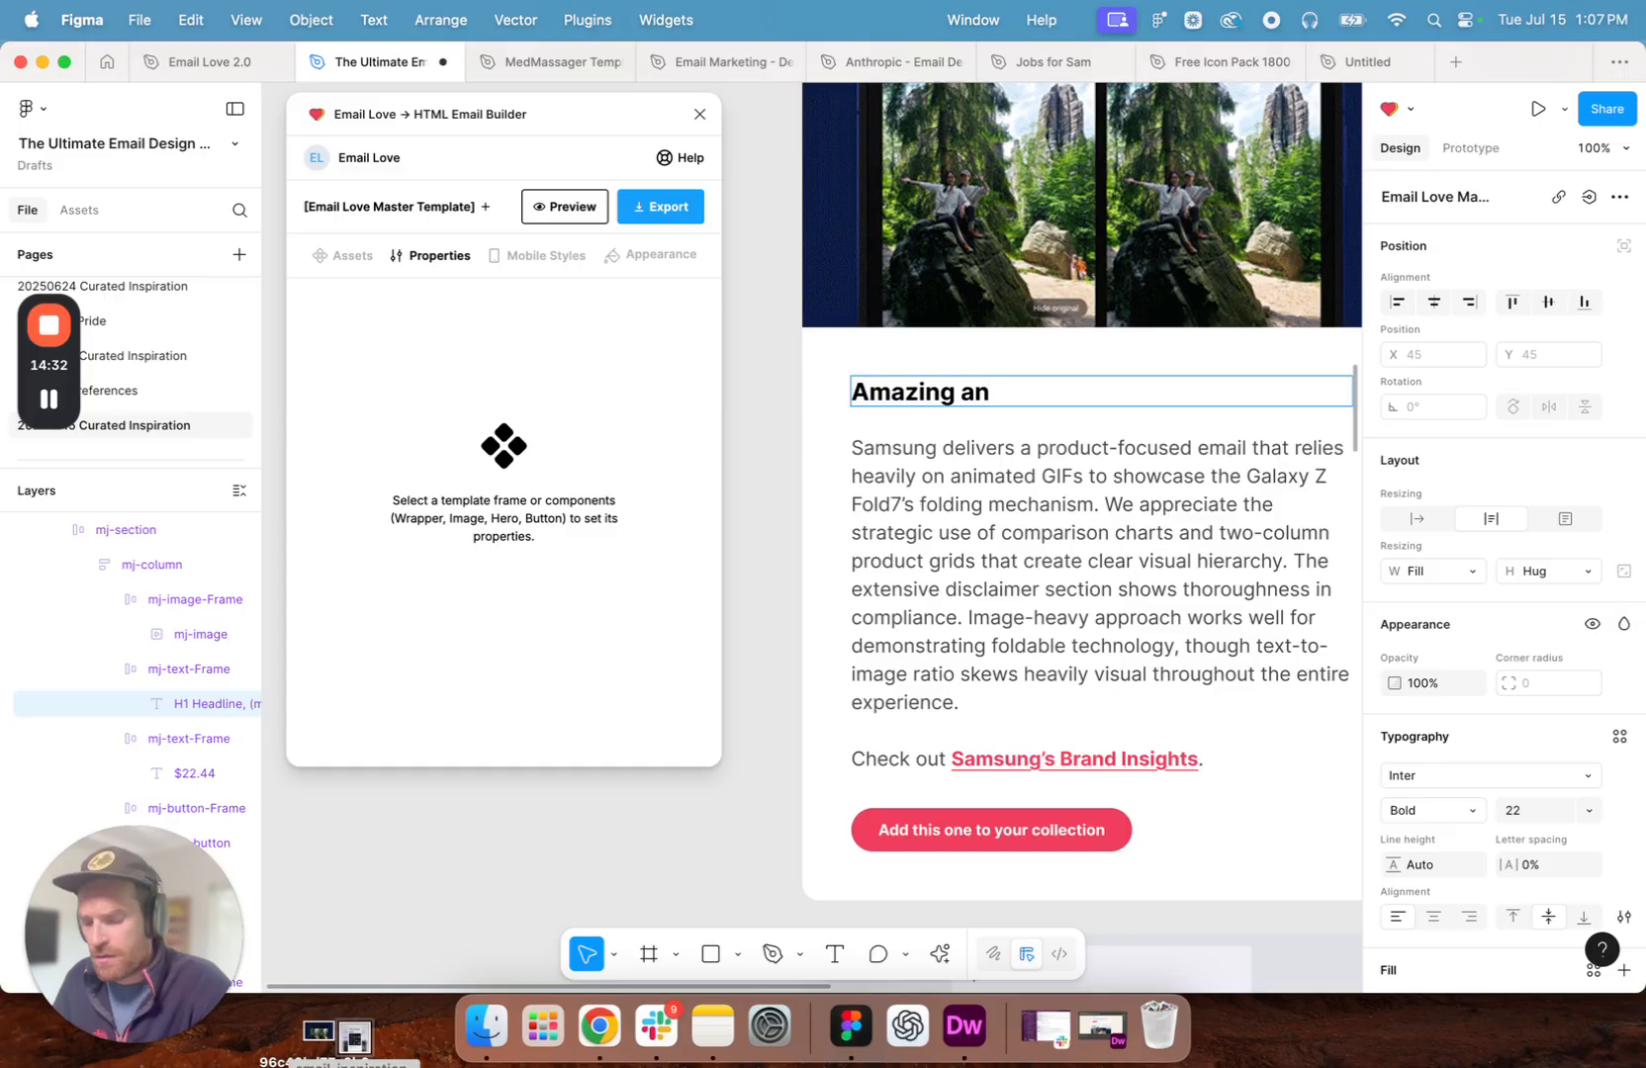
pyautogui.press('BackSpace')
pyautogui.press('BackSpace')
pyautogui.press('BackSpace')
pyautogui.press('BackSpace')
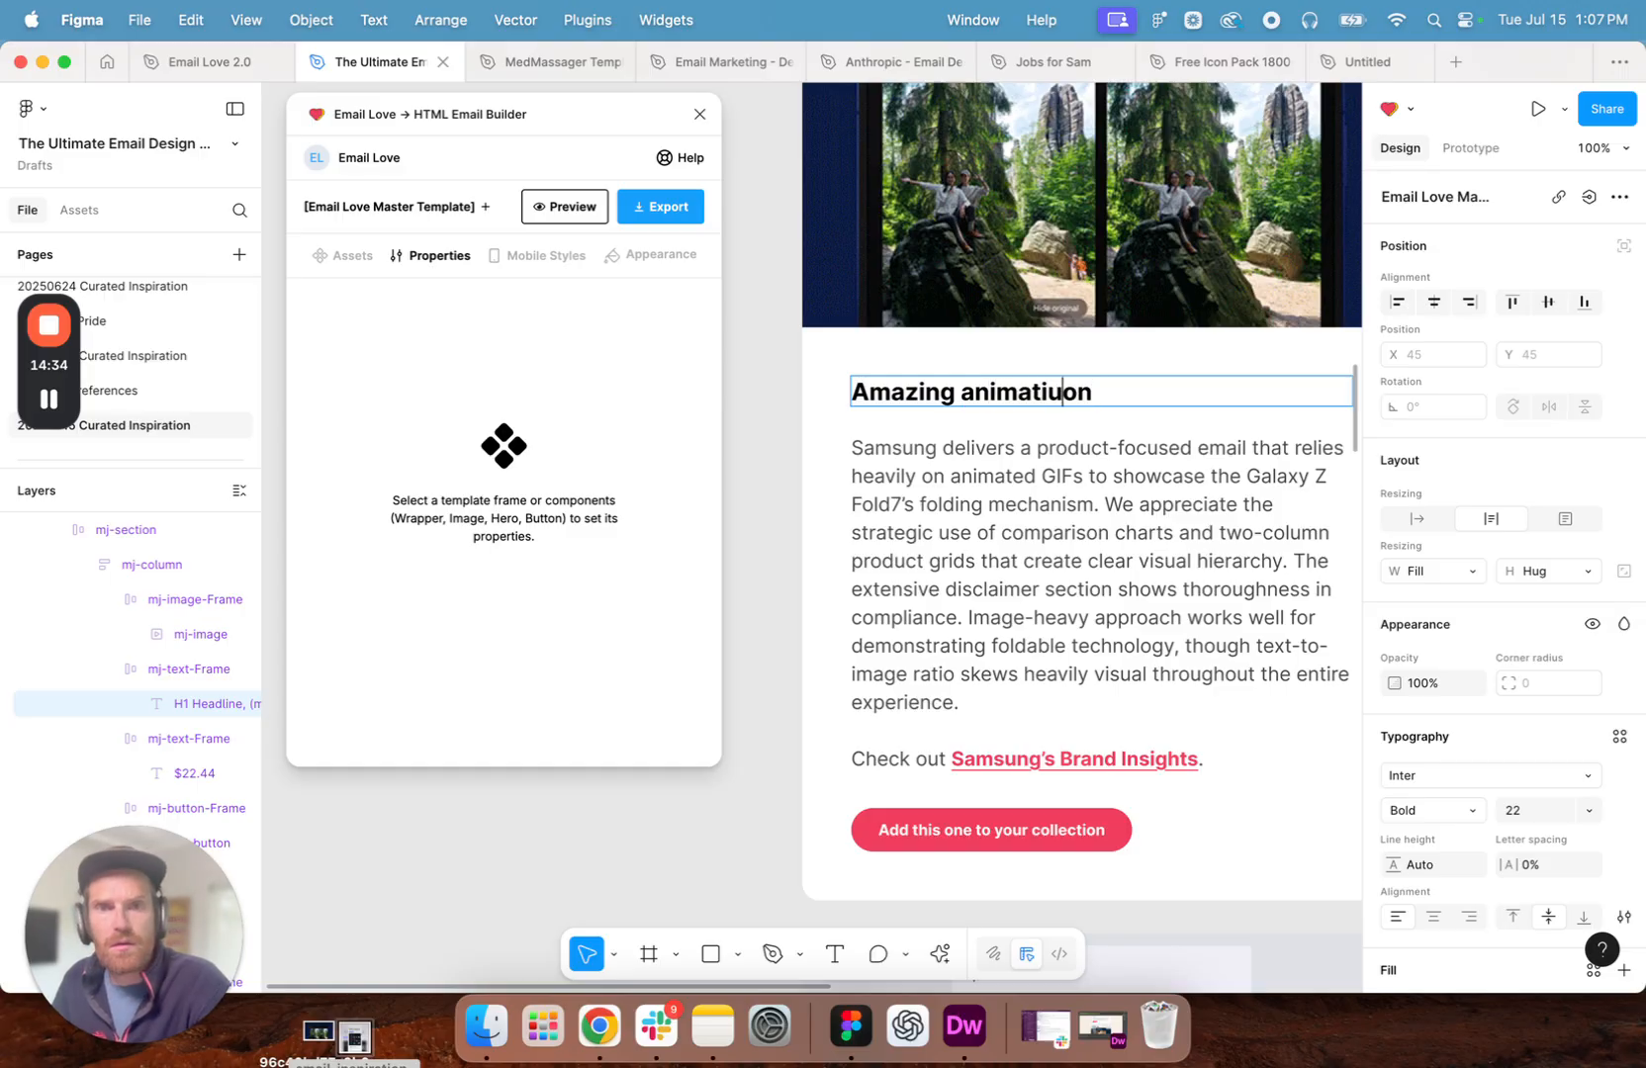
pyautogui.write('on in this email deom')
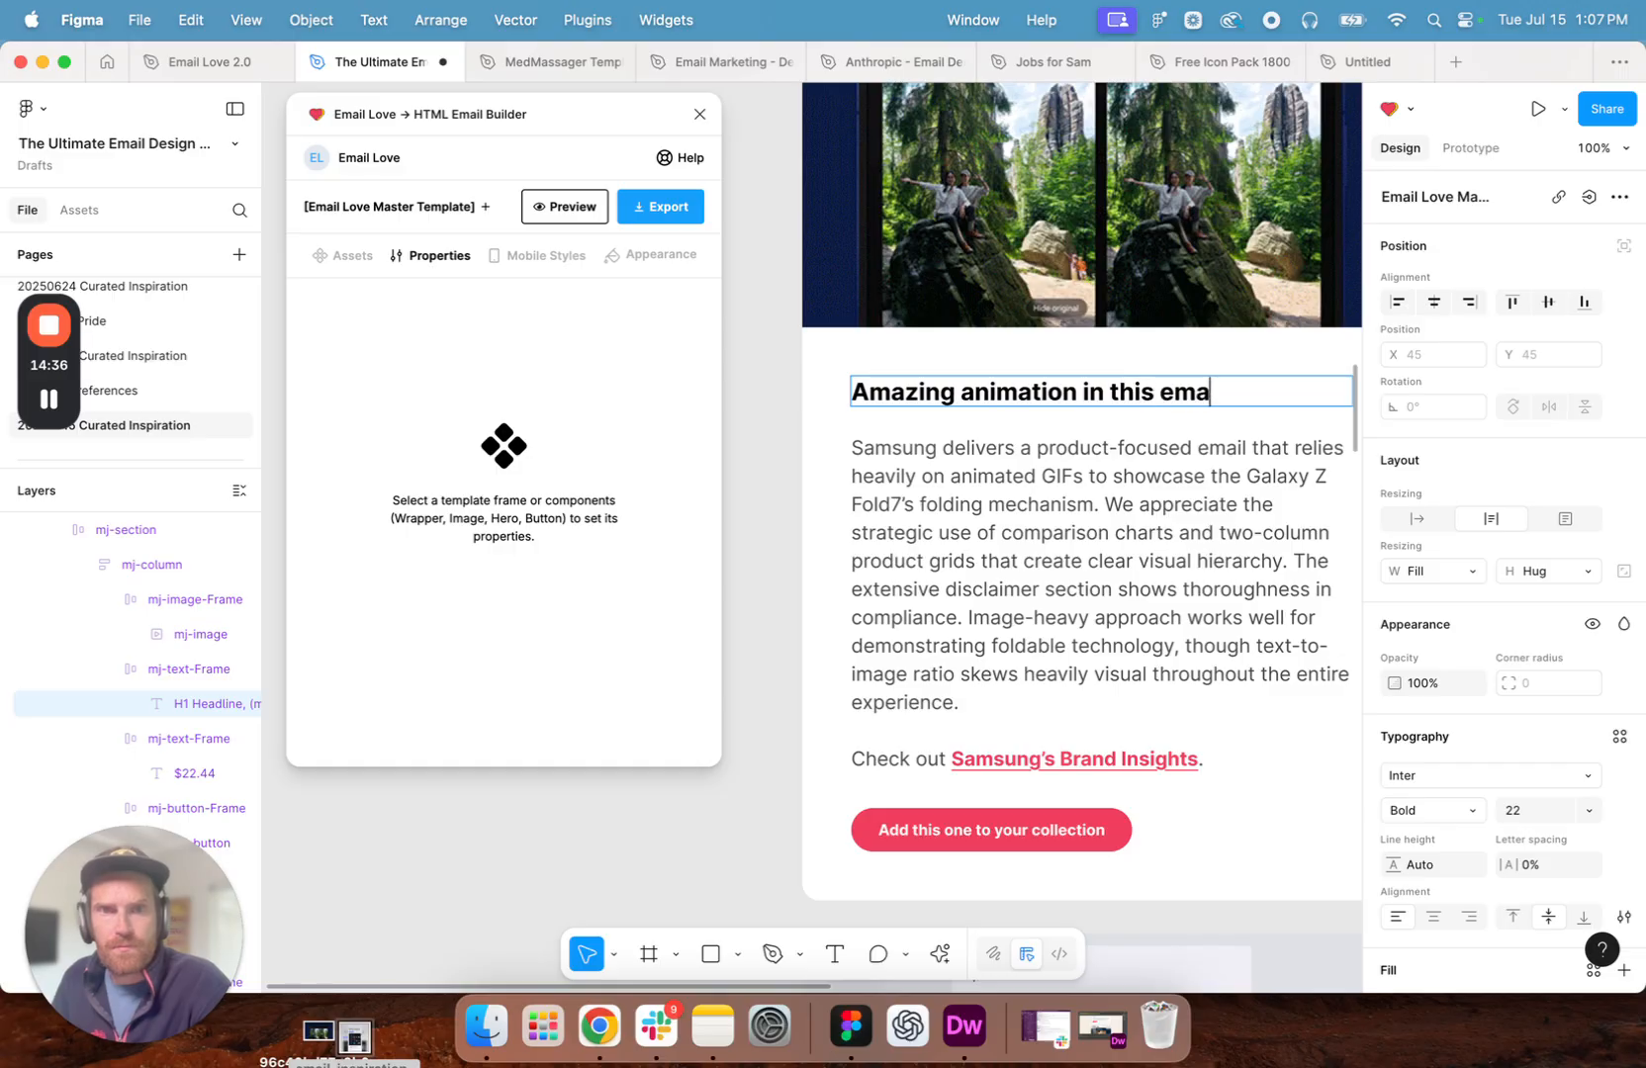
pyautogui.press('BackSpace')
pyautogui.press('BackSpace')
pyautogui.press('BackSpace')
pyautogui.press('BackSpace')
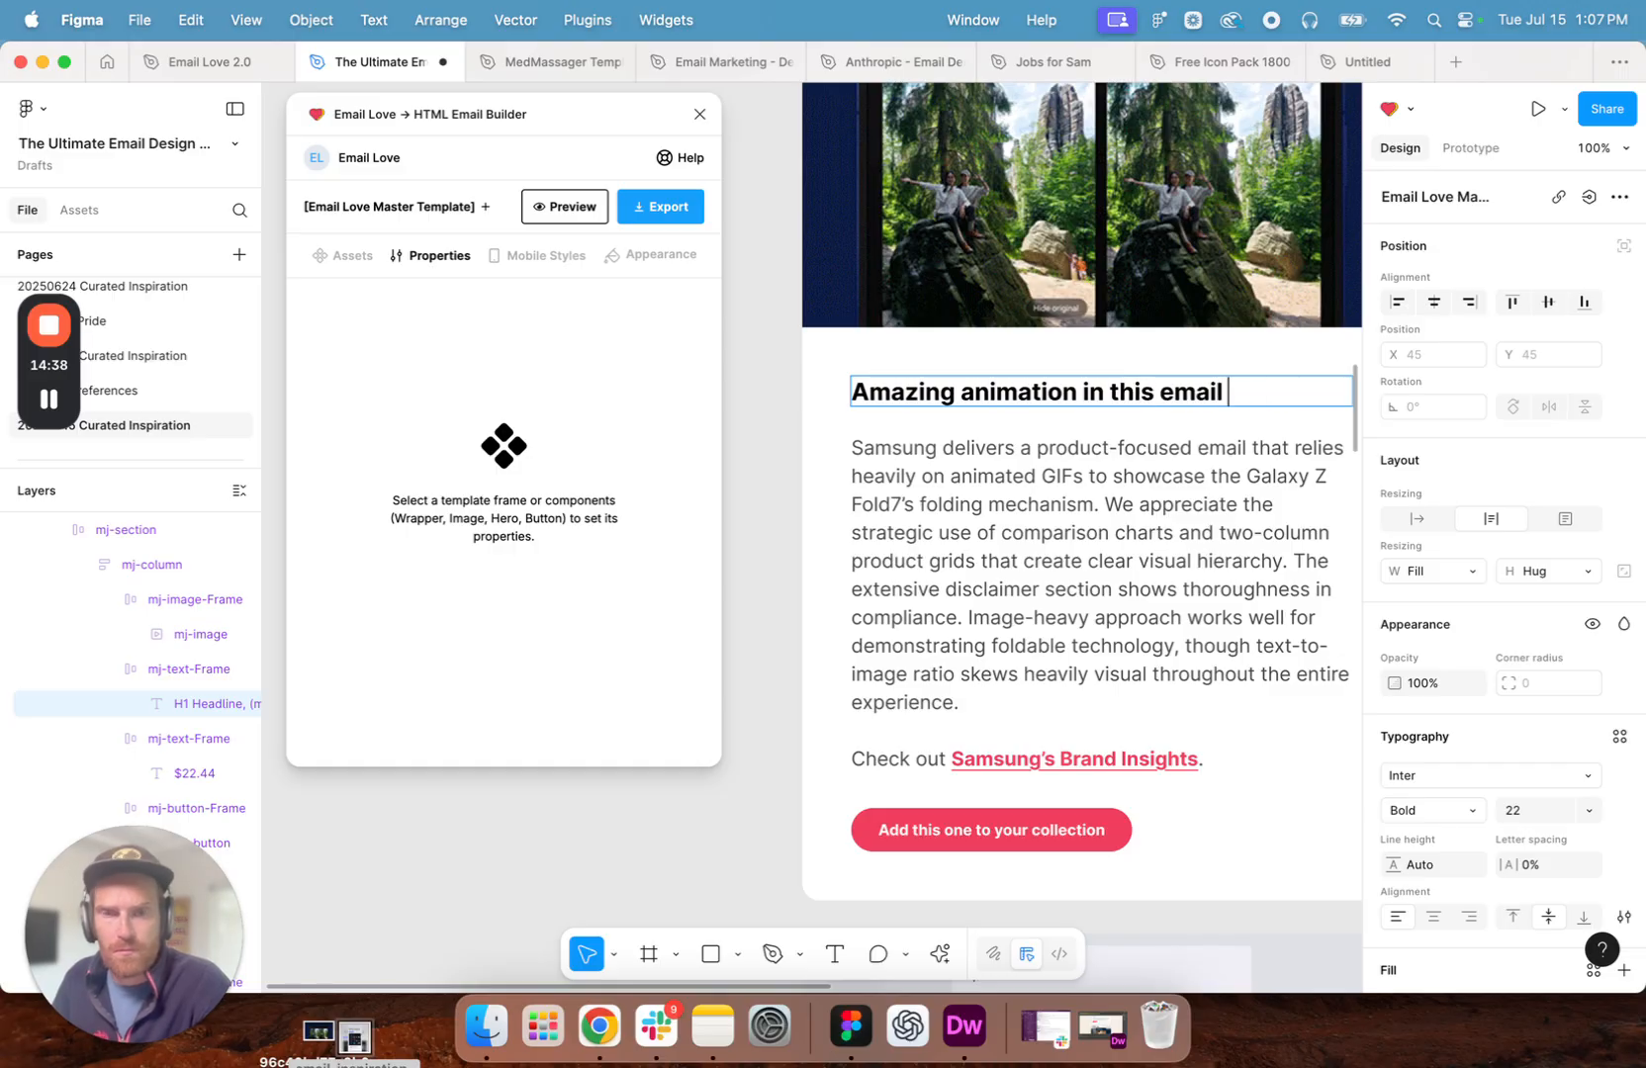
pyautogui.write('from Samsung!')
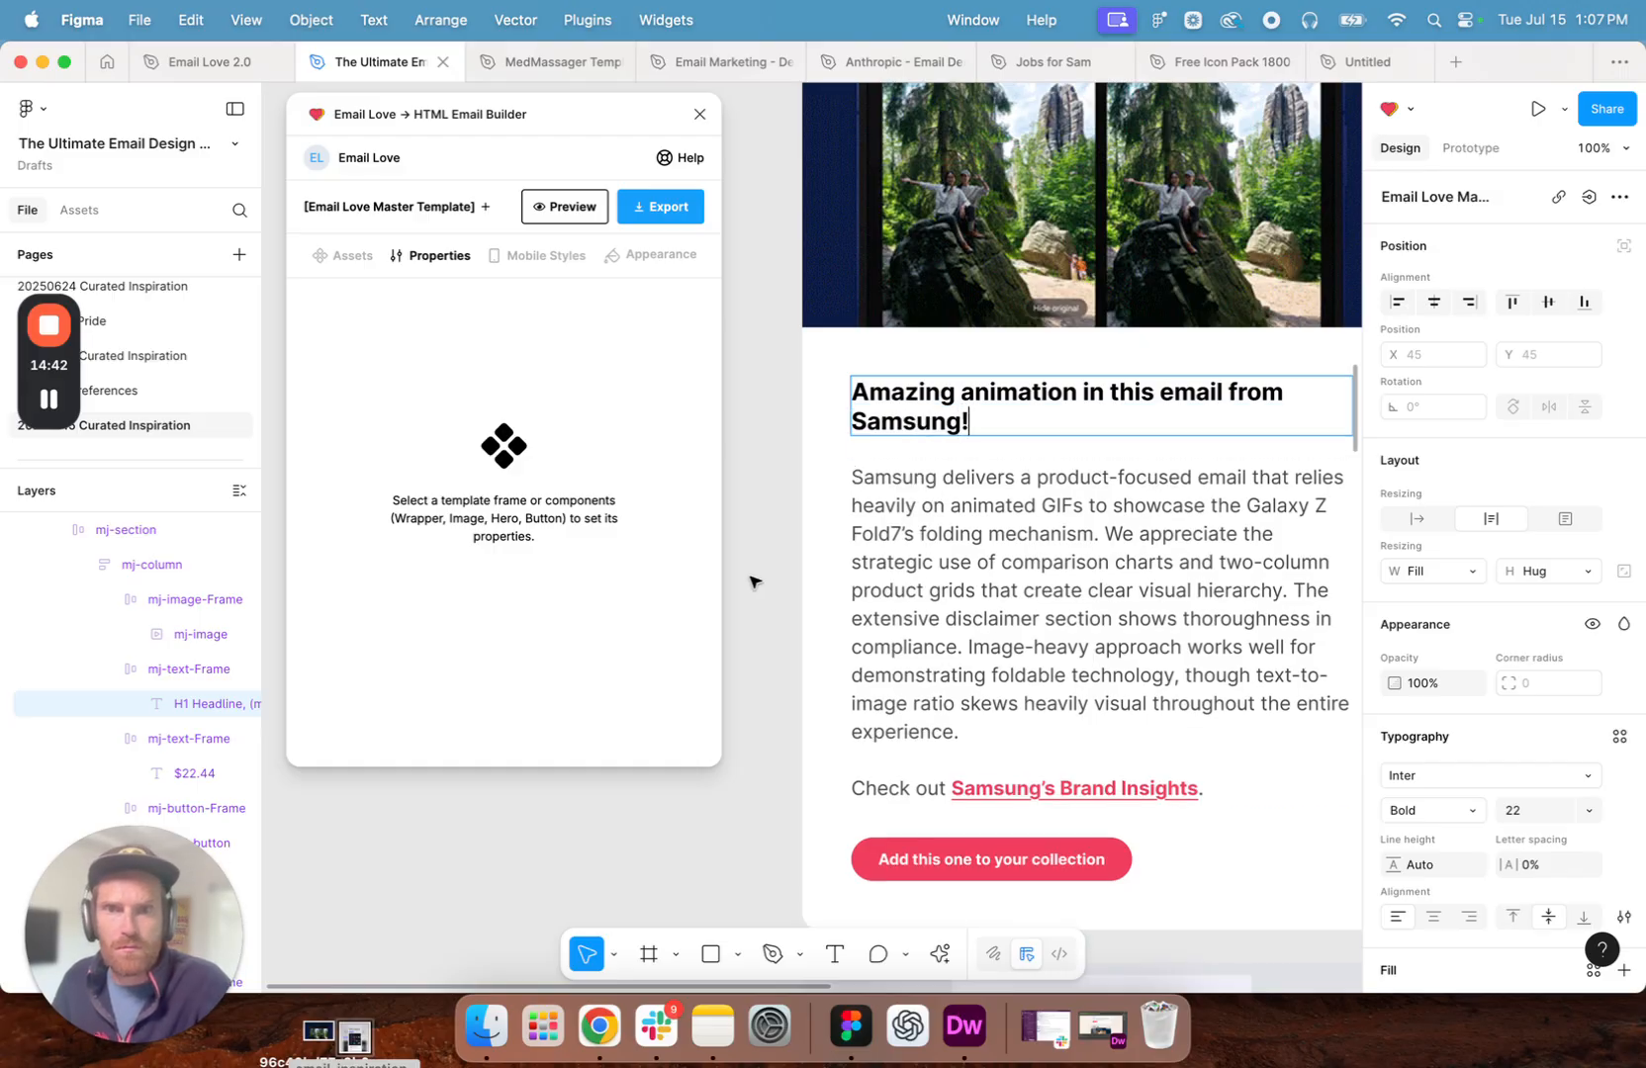
pyautogui.press('Escape')
pyautogui.press('Escape')
# - Switch to Chrome, select the Frame.io Team email page's web address and look through the email's content
pyautogui.scroll(-7, 947, 521)
pyautogui.scroll(-3, 946, 521)
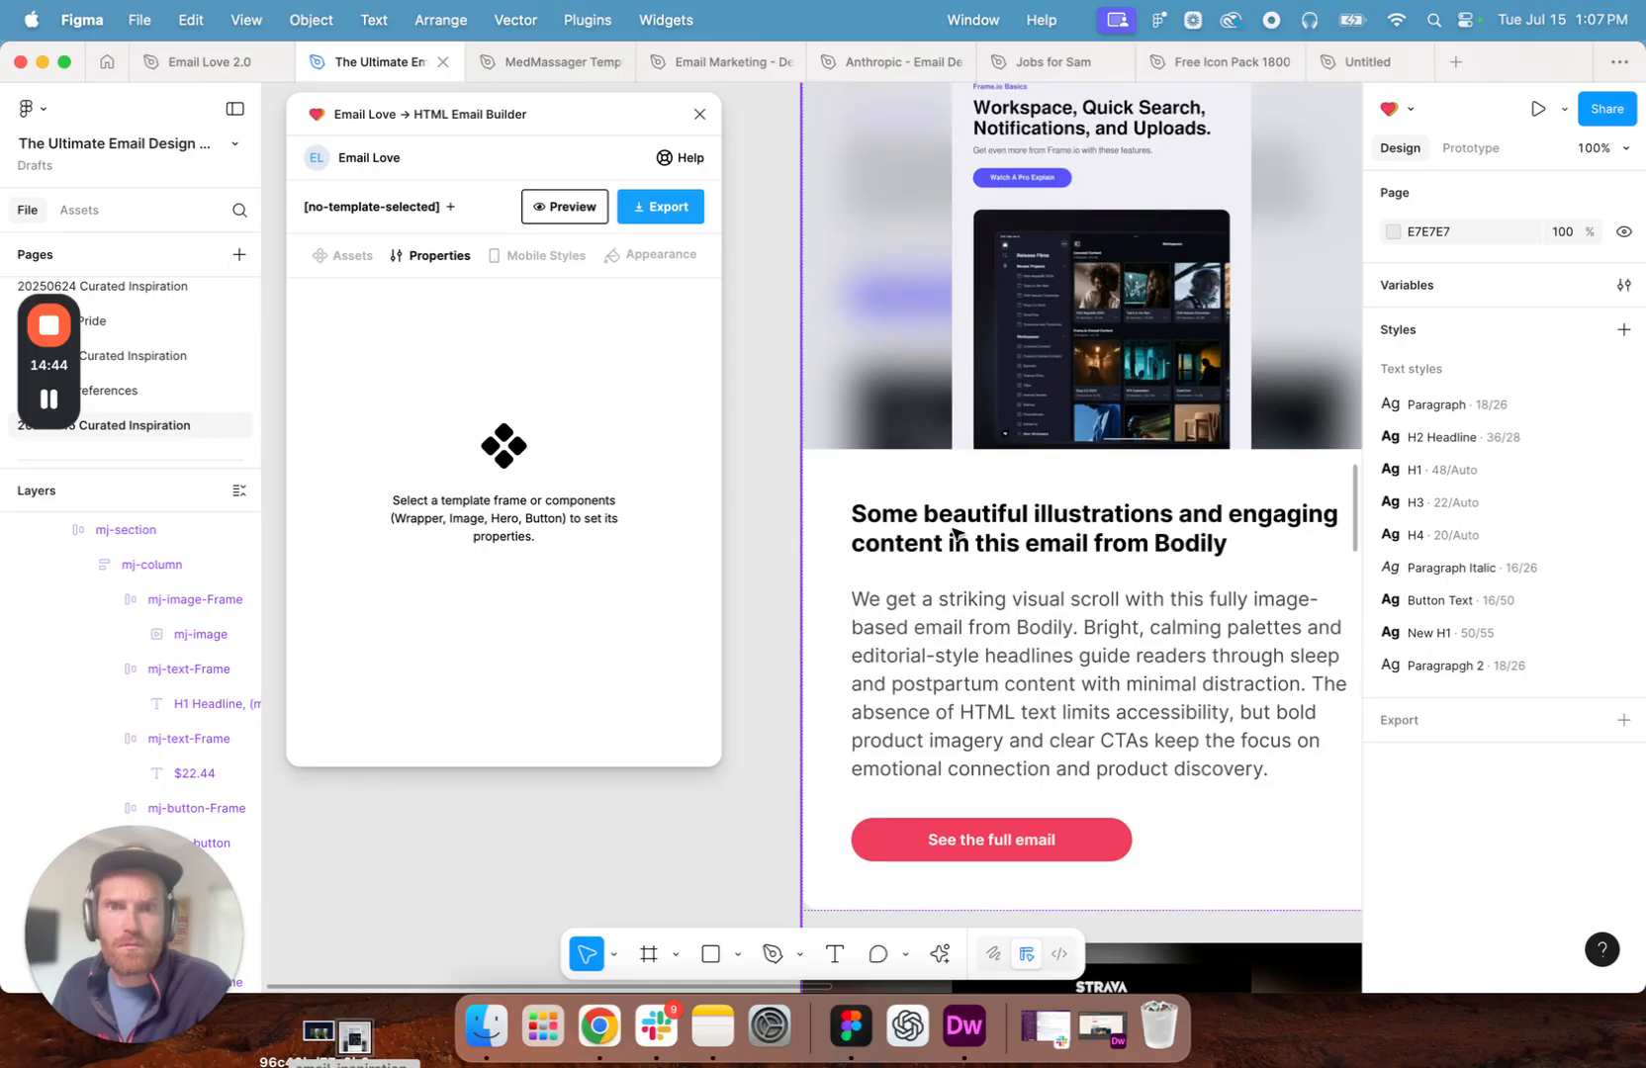
pyautogui.click(605, 1039)
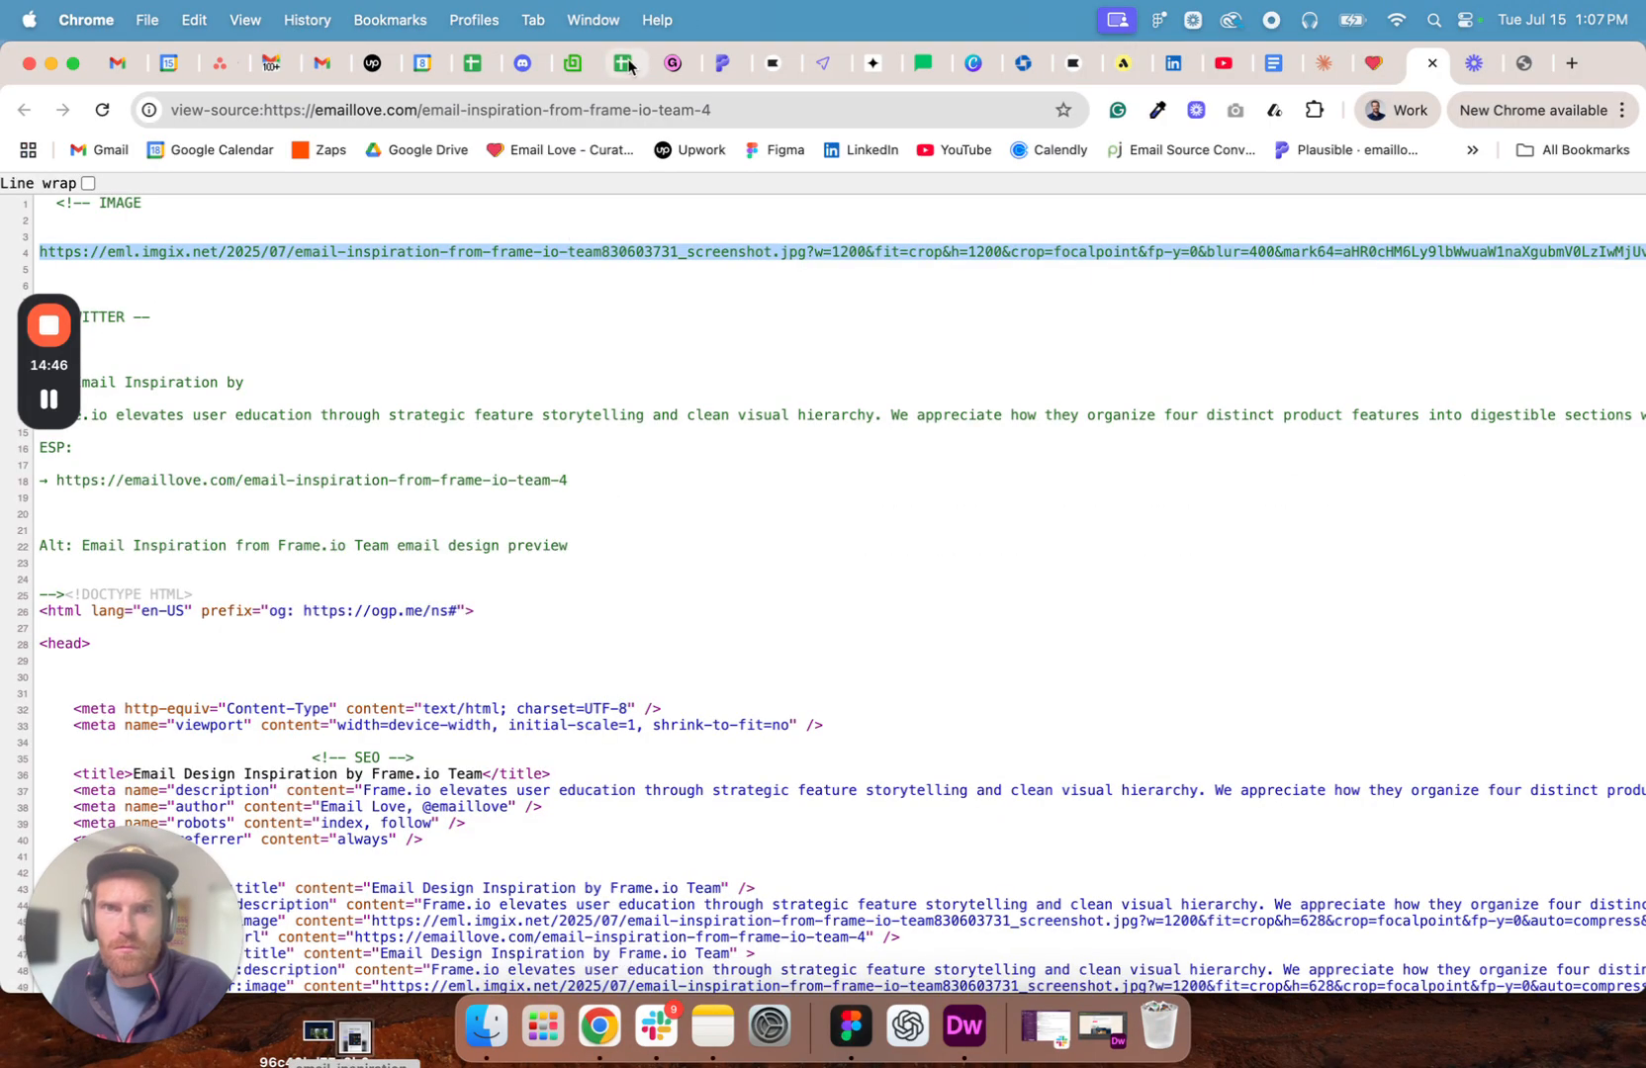
pyautogui.click(1375, 63)
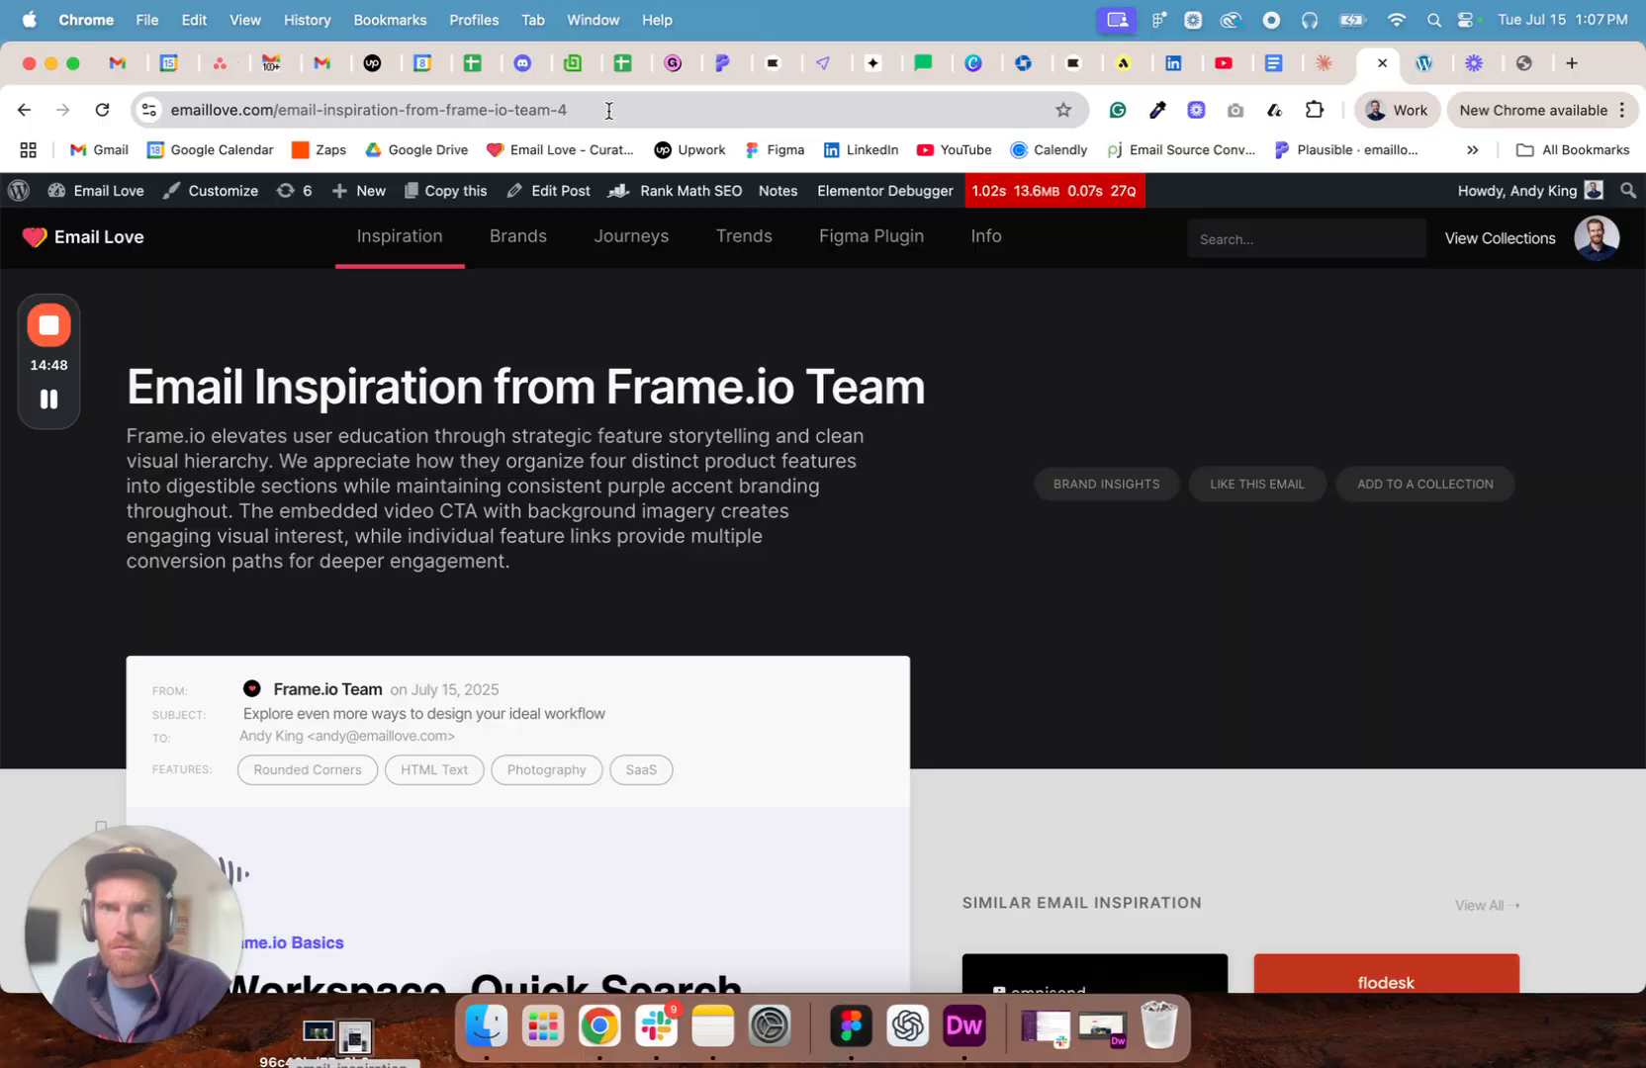
pyautogui.click(608, 111)
pyautogui.scroll(-15, 1022, 617)
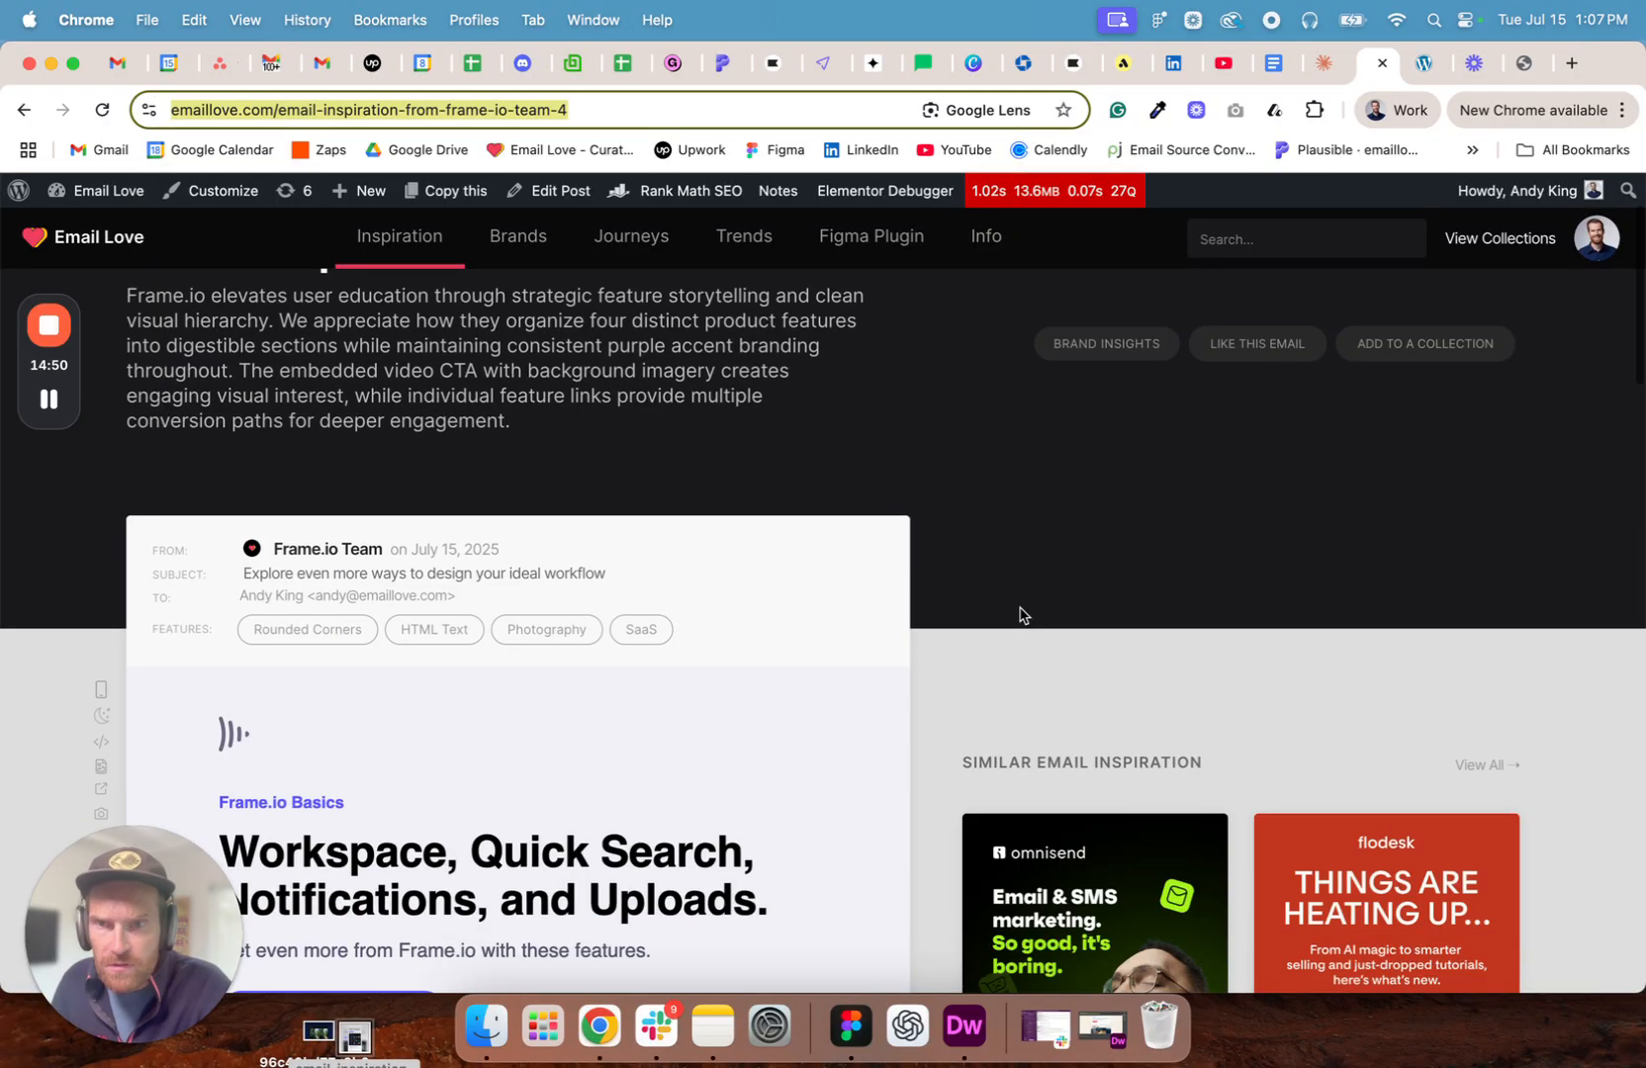
pyautogui.scroll(-15, 977, 610)
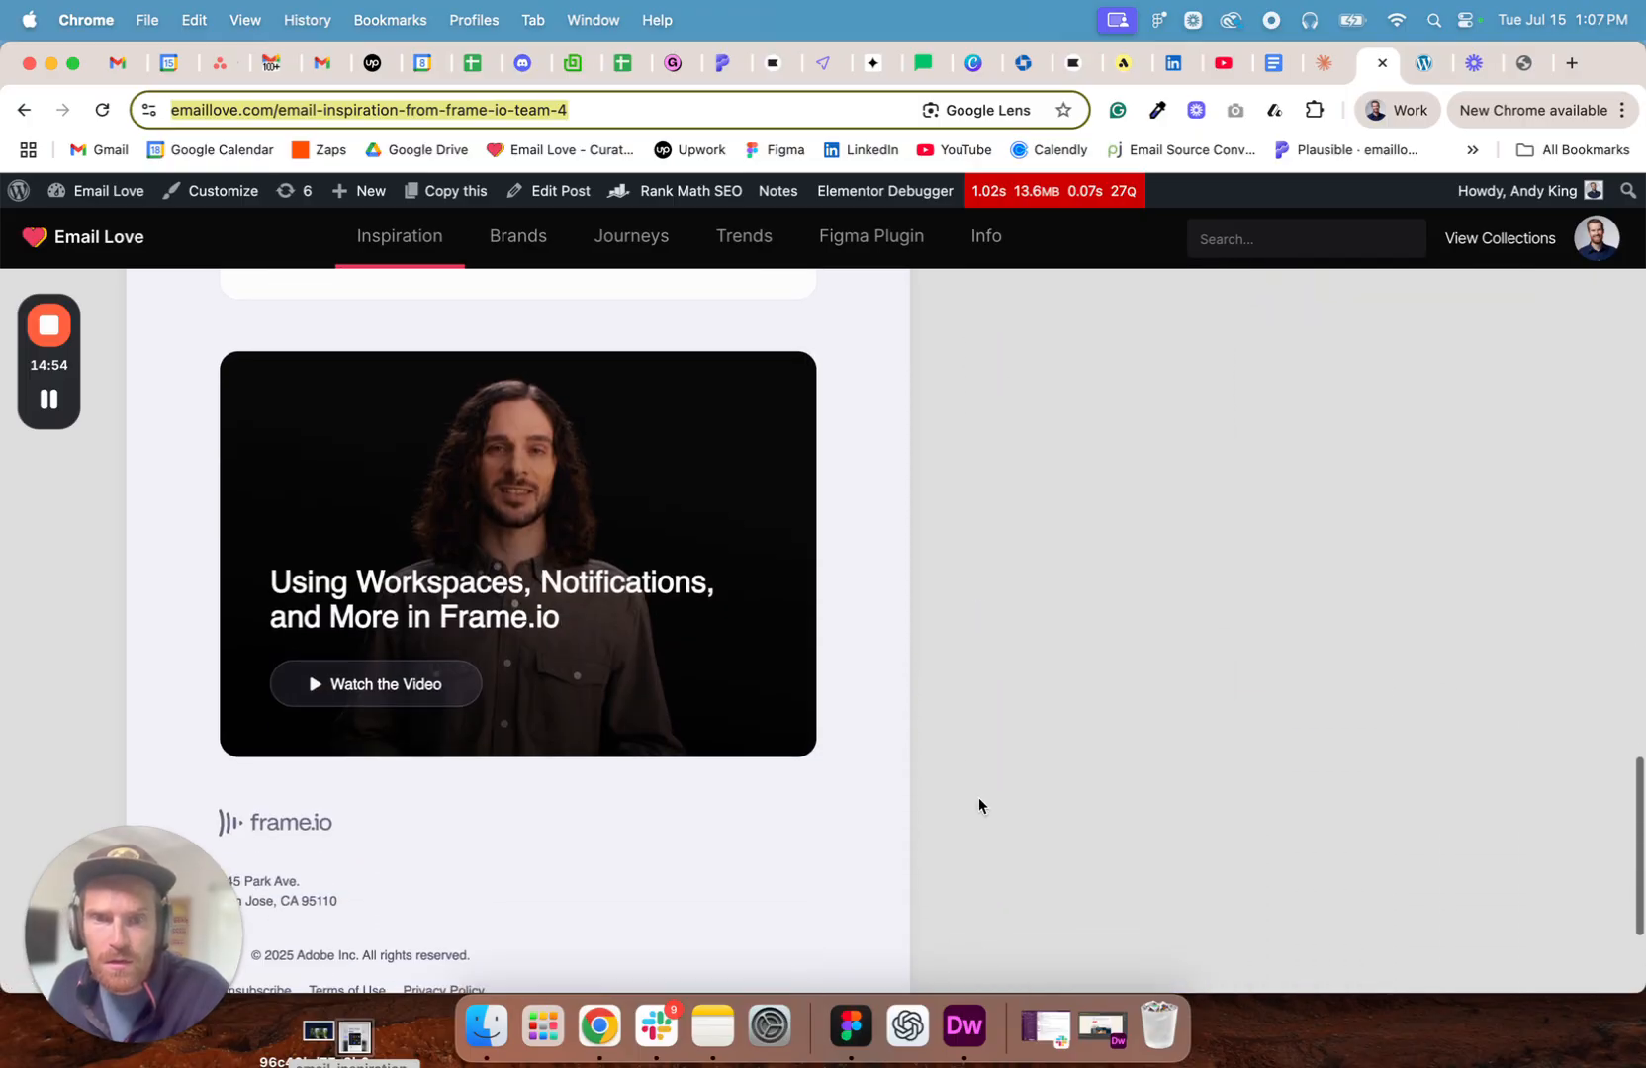
pyautogui.scroll(4, 878, 791)
pyautogui.scroll(6, 878, 791)
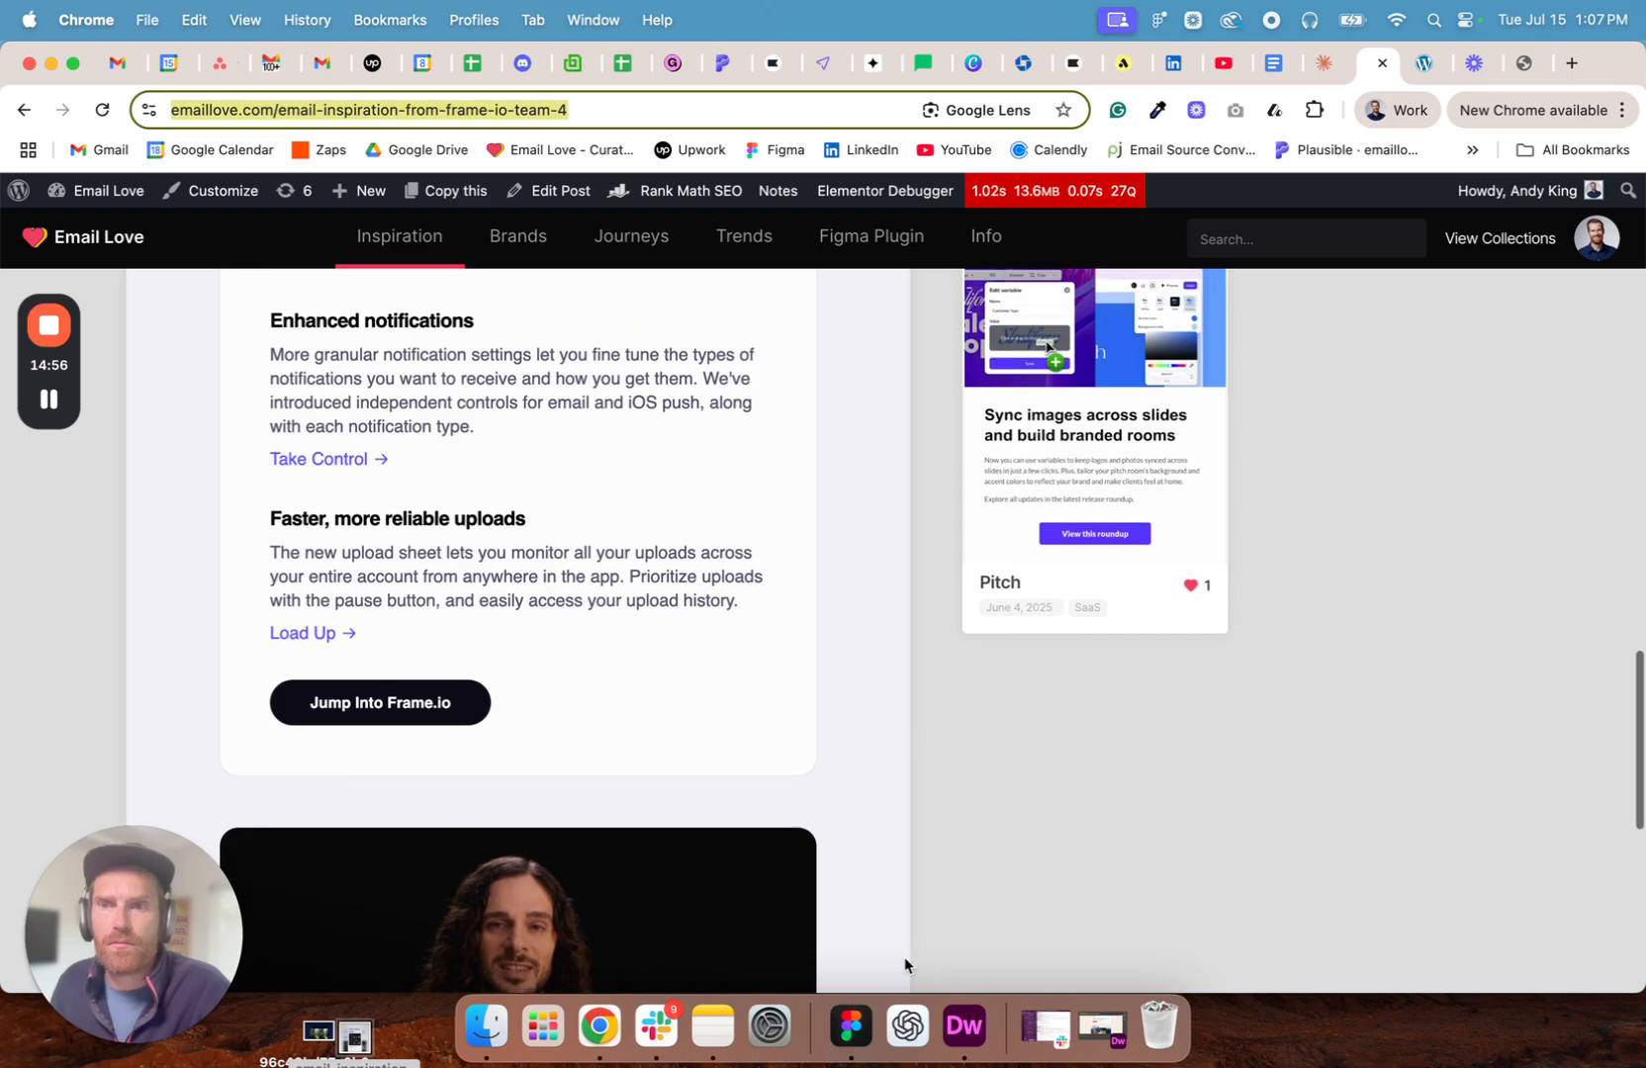
# - Switch to Figma and replace the headline of the Bodily section with "Beautiful product update email from Frame.io"
pyautogui.scroll(8, 863, 543)
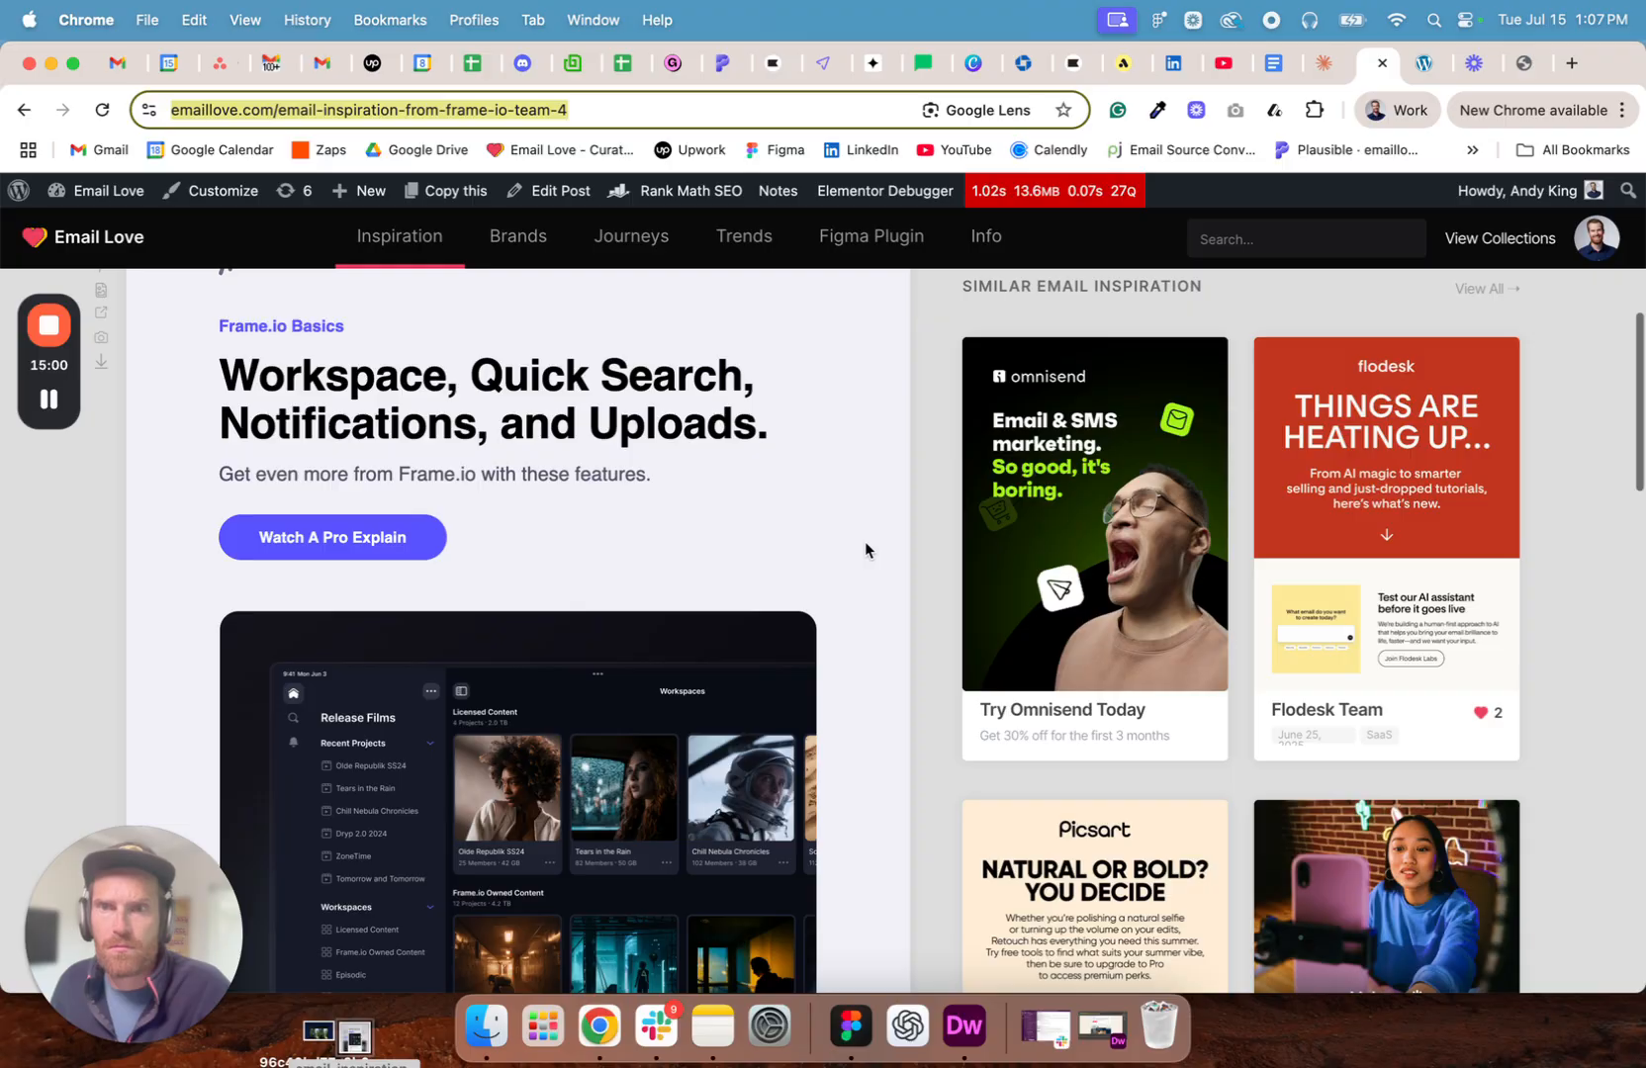
pyautogui.scroll(1, 862, 550)
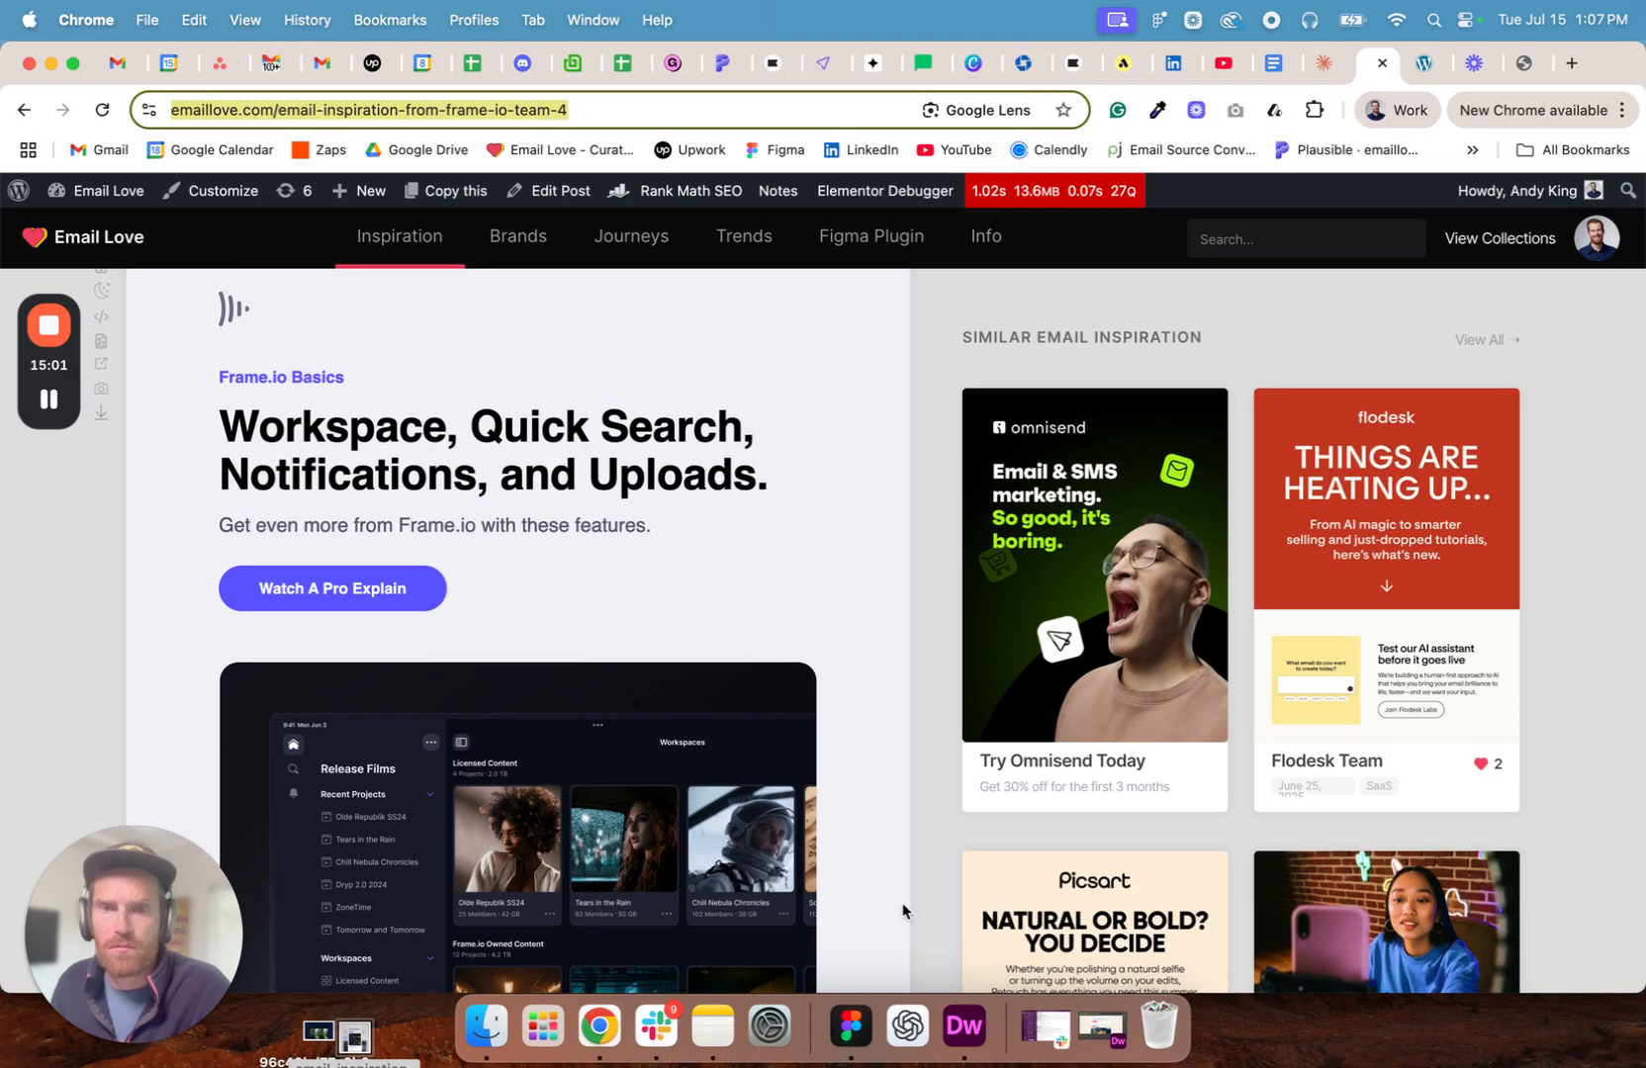
pyautogui.click(850, 1026)
pyautogui.doubleClick(1053, 531)
pyautogui.doubleClick(1054, 530)
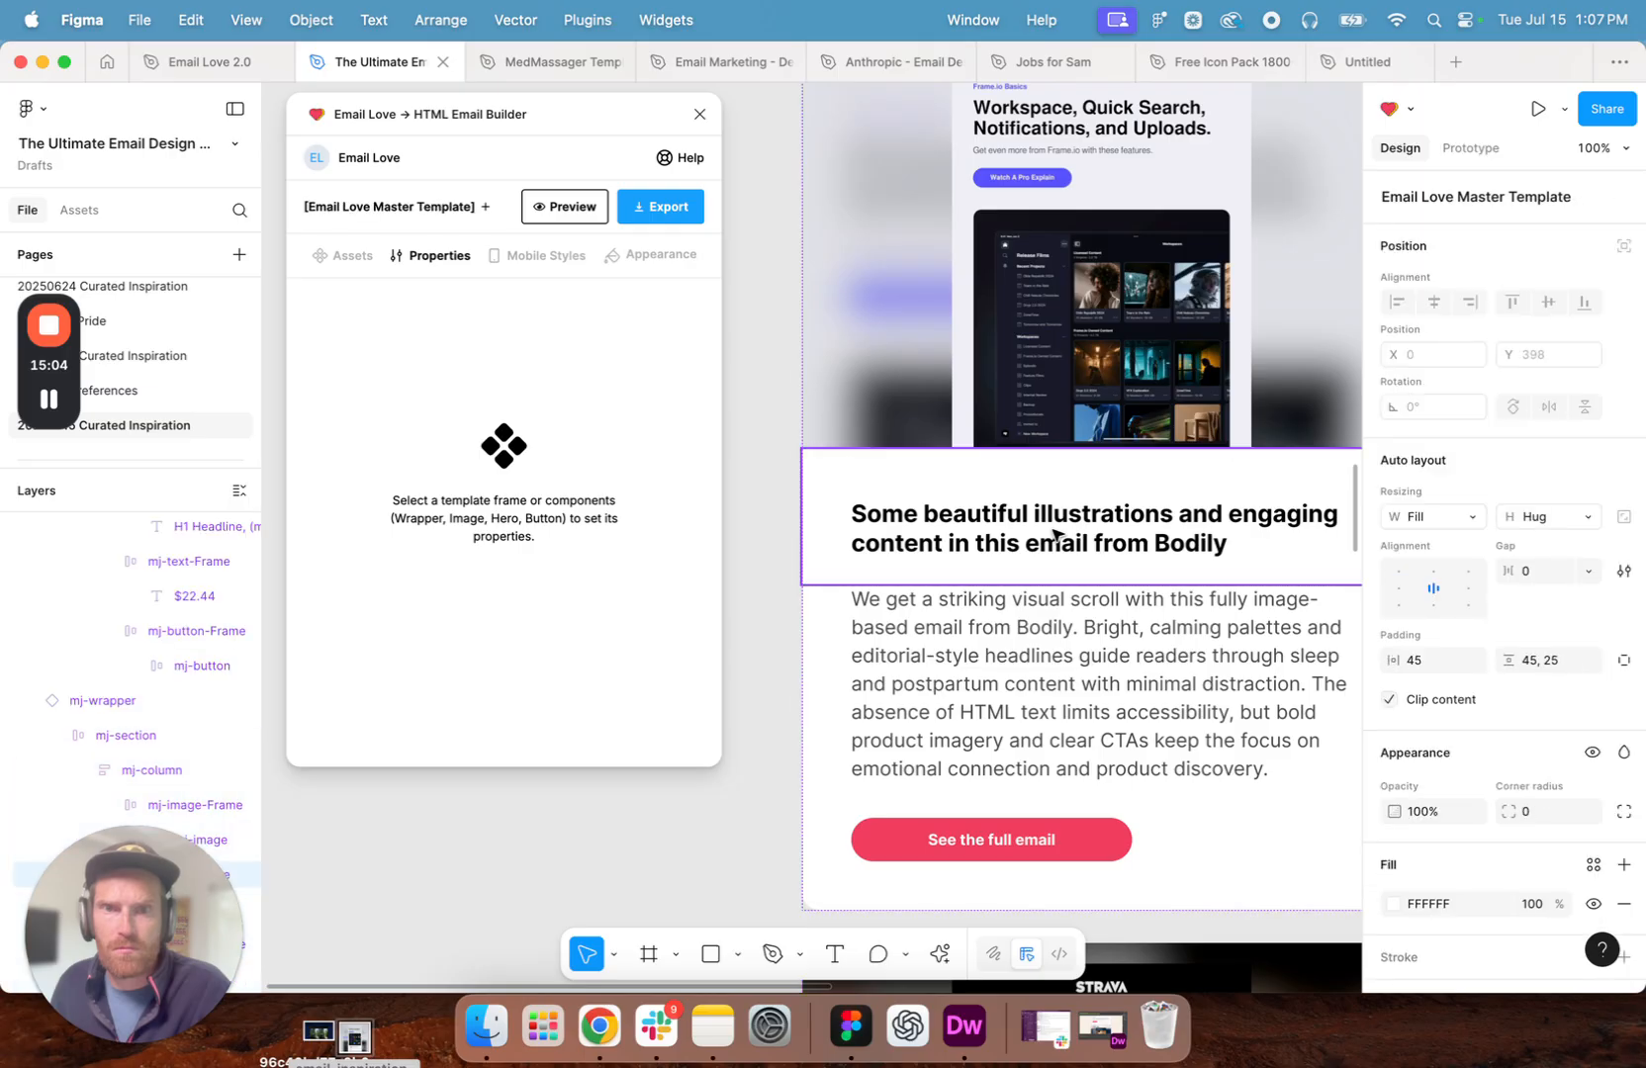
pyautogui.doubleClick(1054, 530)
pyautogui.doubleClick(1054, 530)
pyautogui.write('Be')
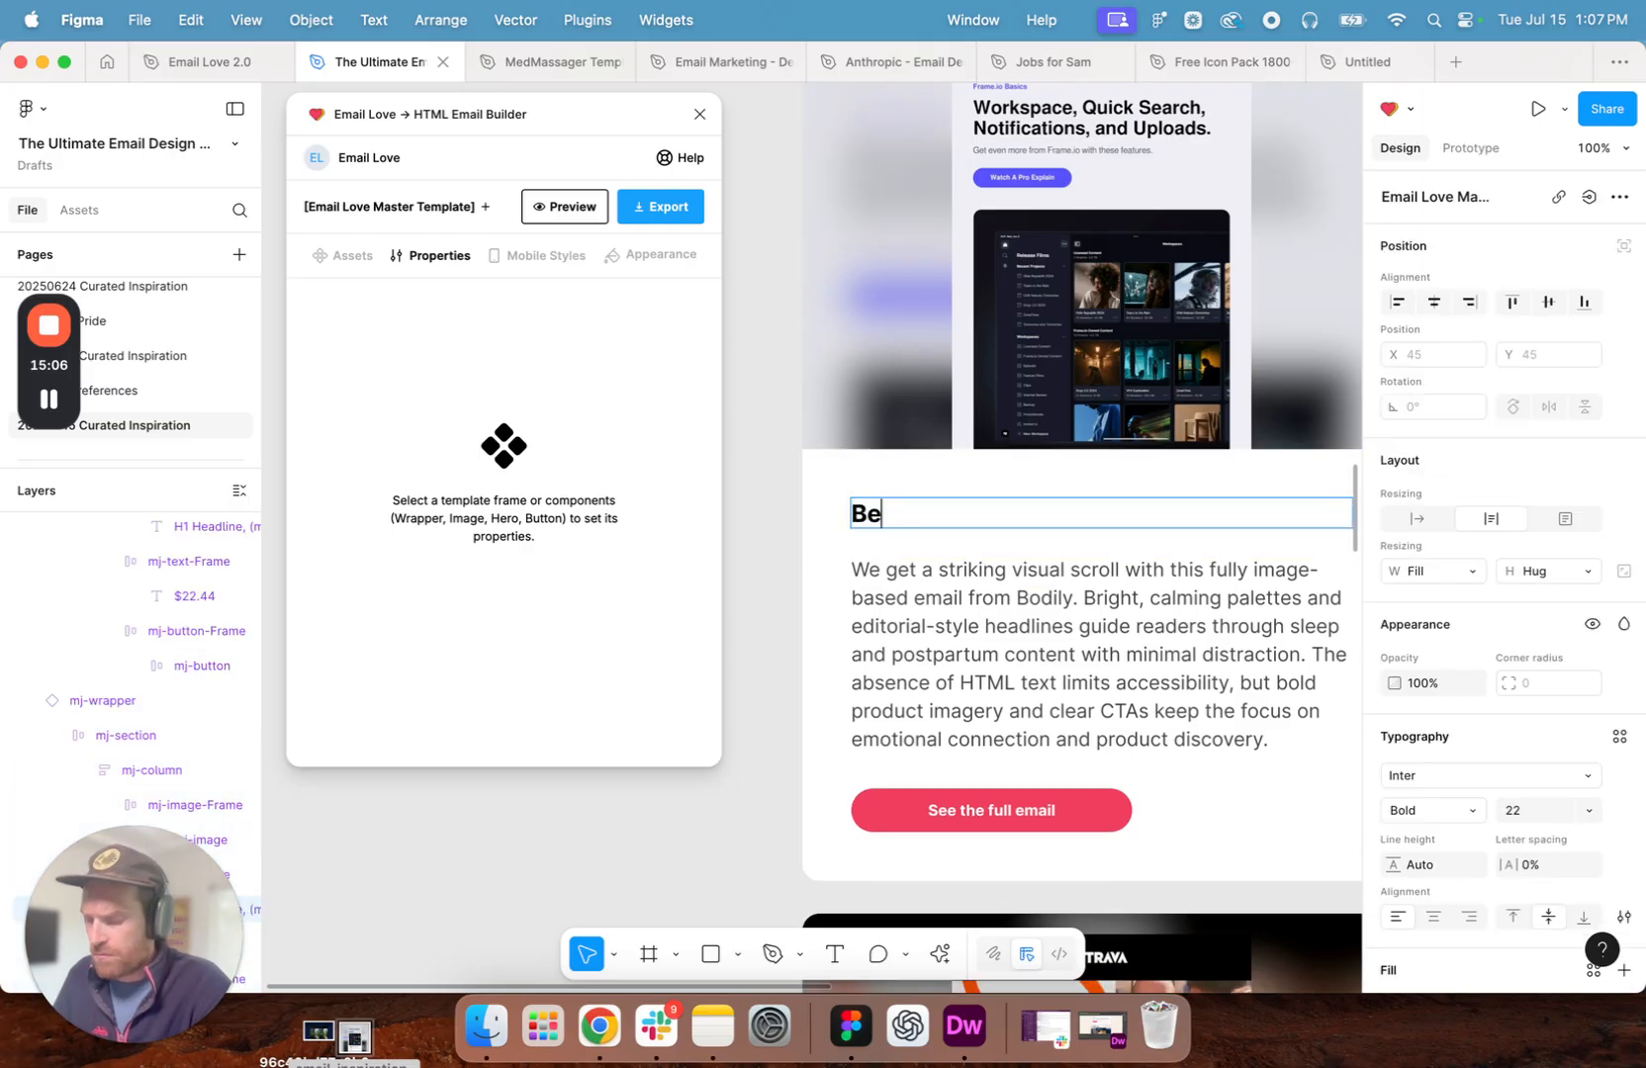
pyautogui.write('autiful pro')
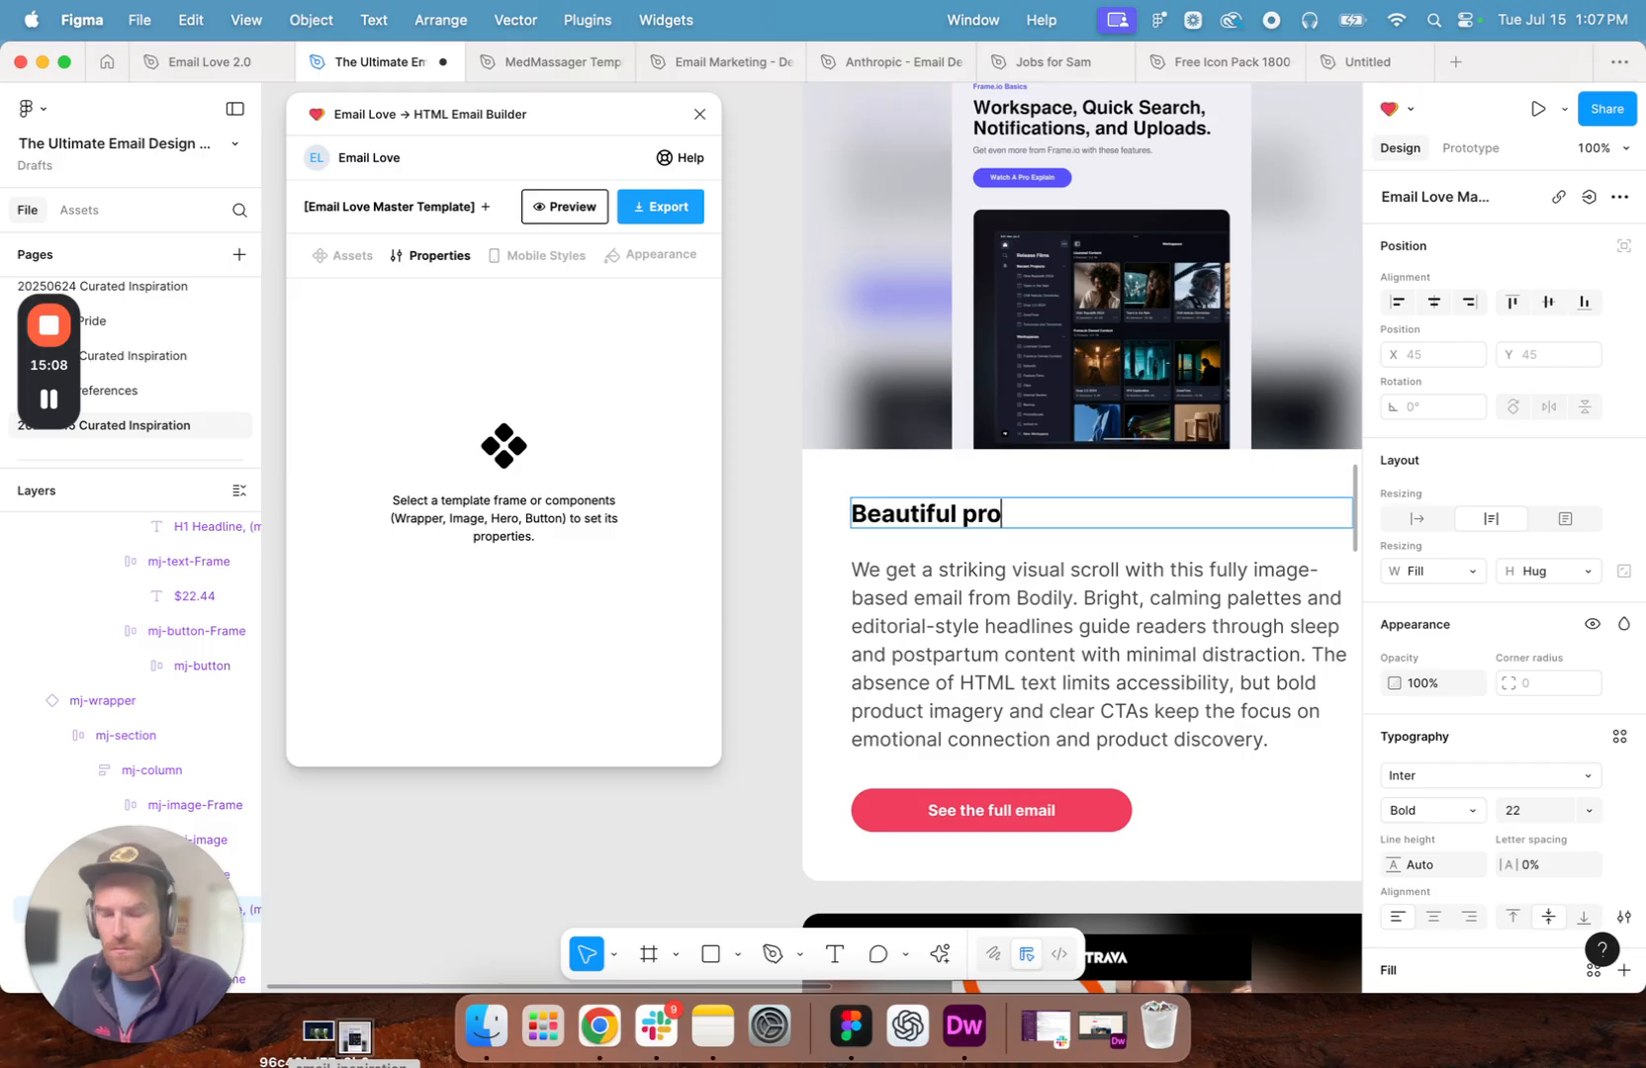
pyautogui.write('duct update ')
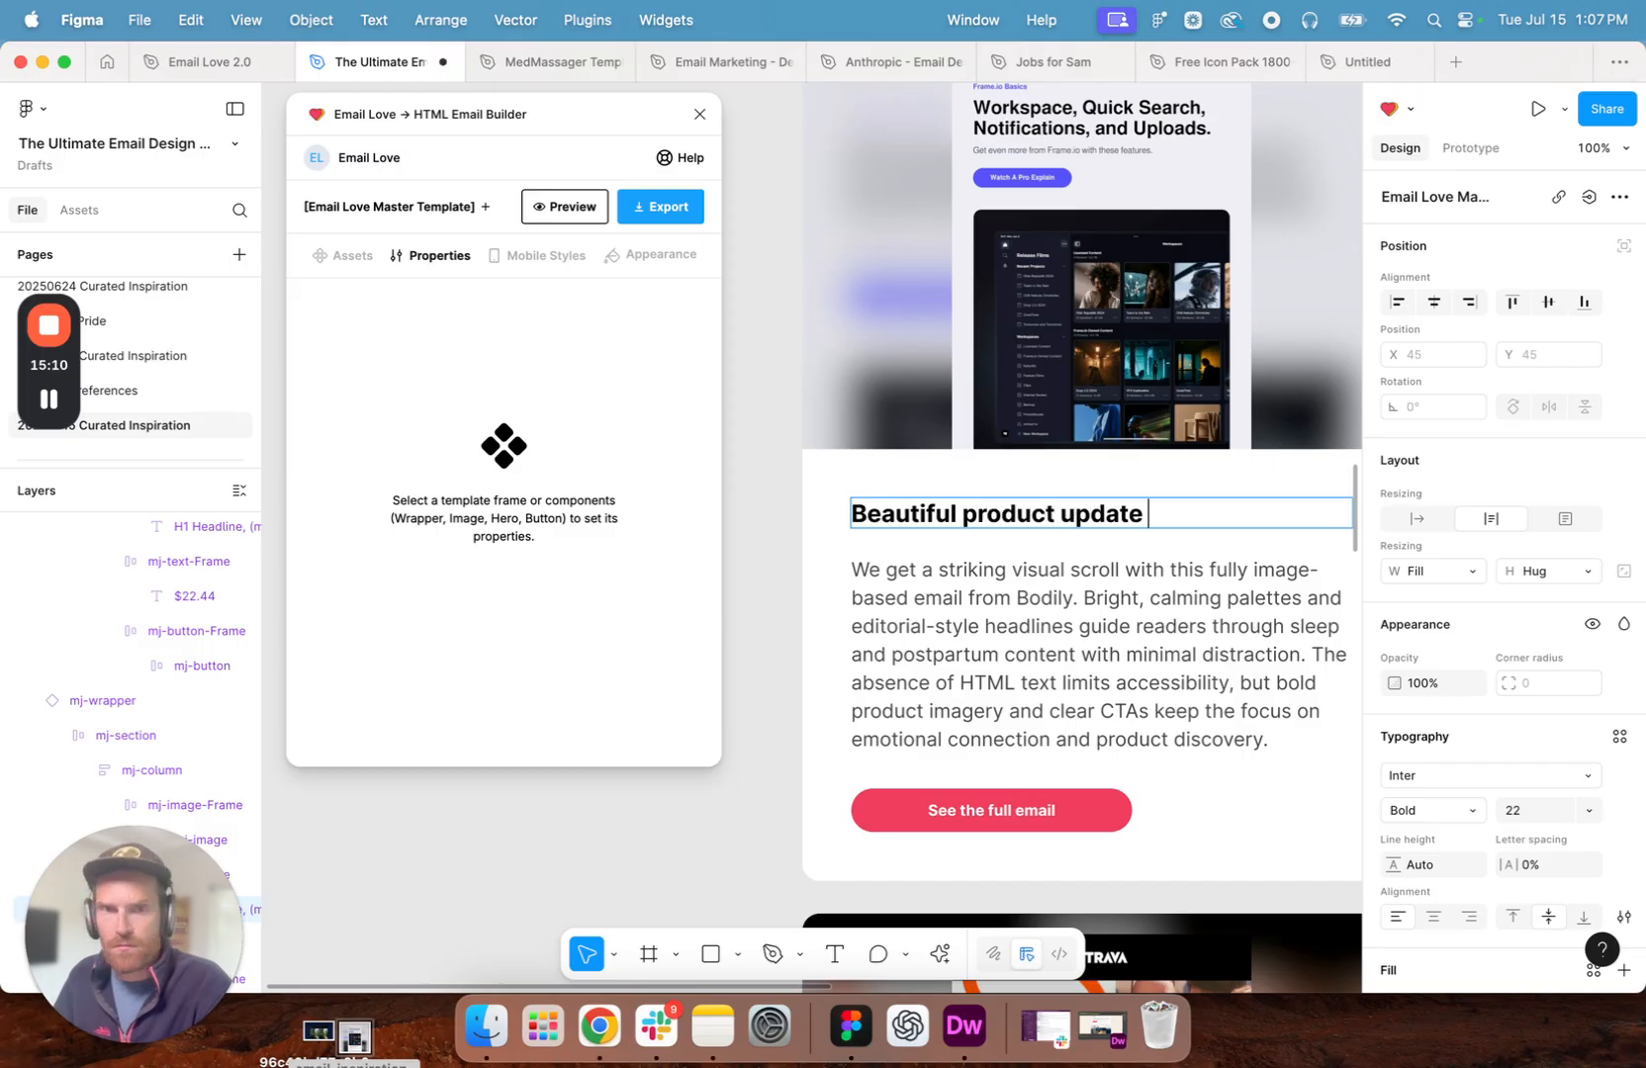
pyautogui.write('email from Frame.i')
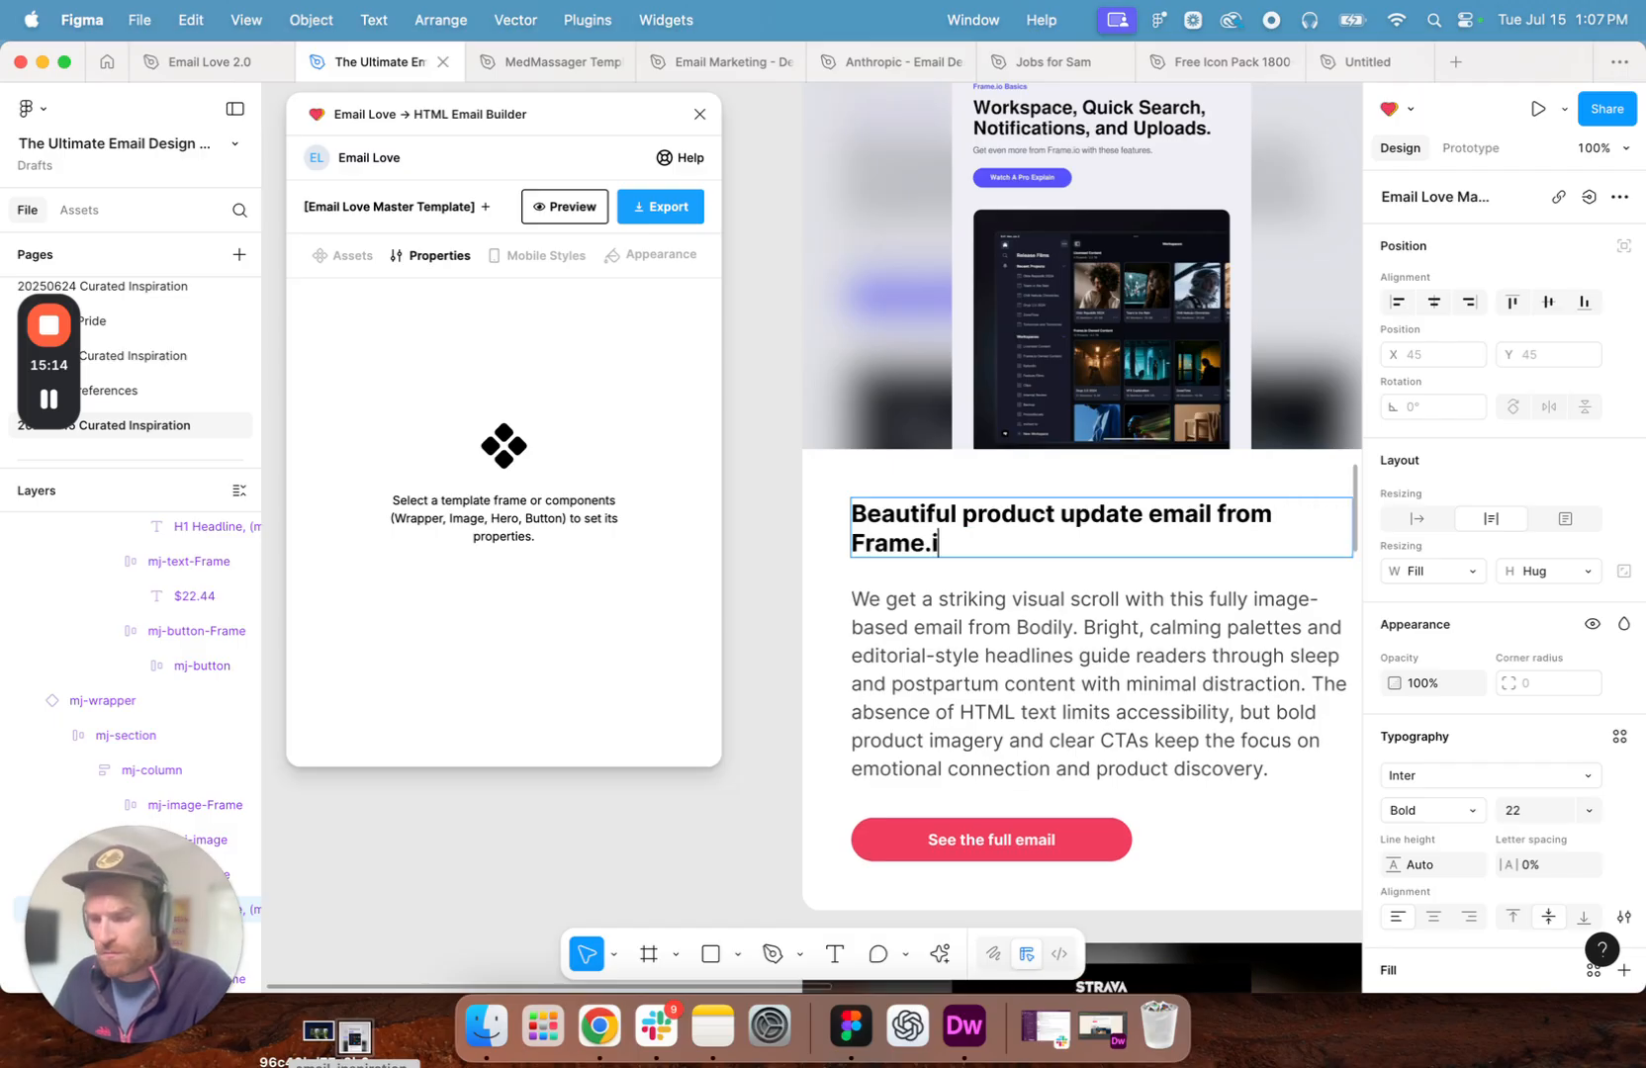
pyautogui.write('o')
pyautogui.click(1131, 704)
pyautogui.doubleClick(1130, 704)
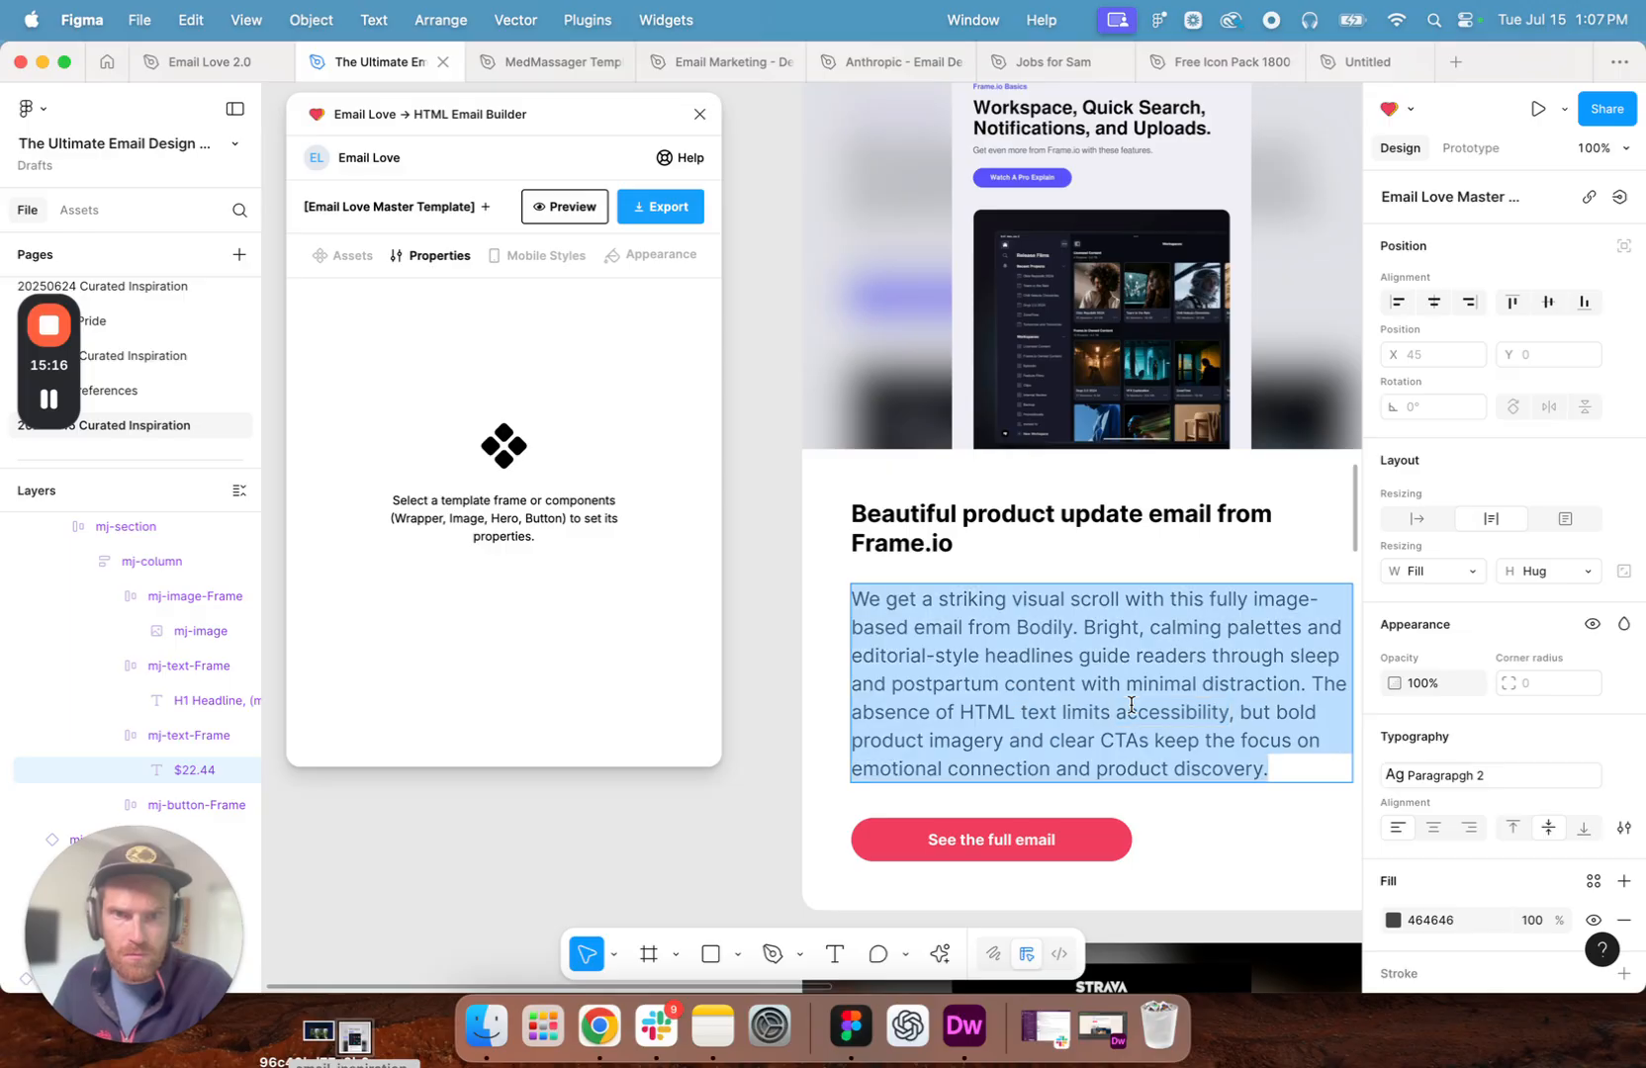
pyautogui.press('super+u')
pyautogui.press('super+z')
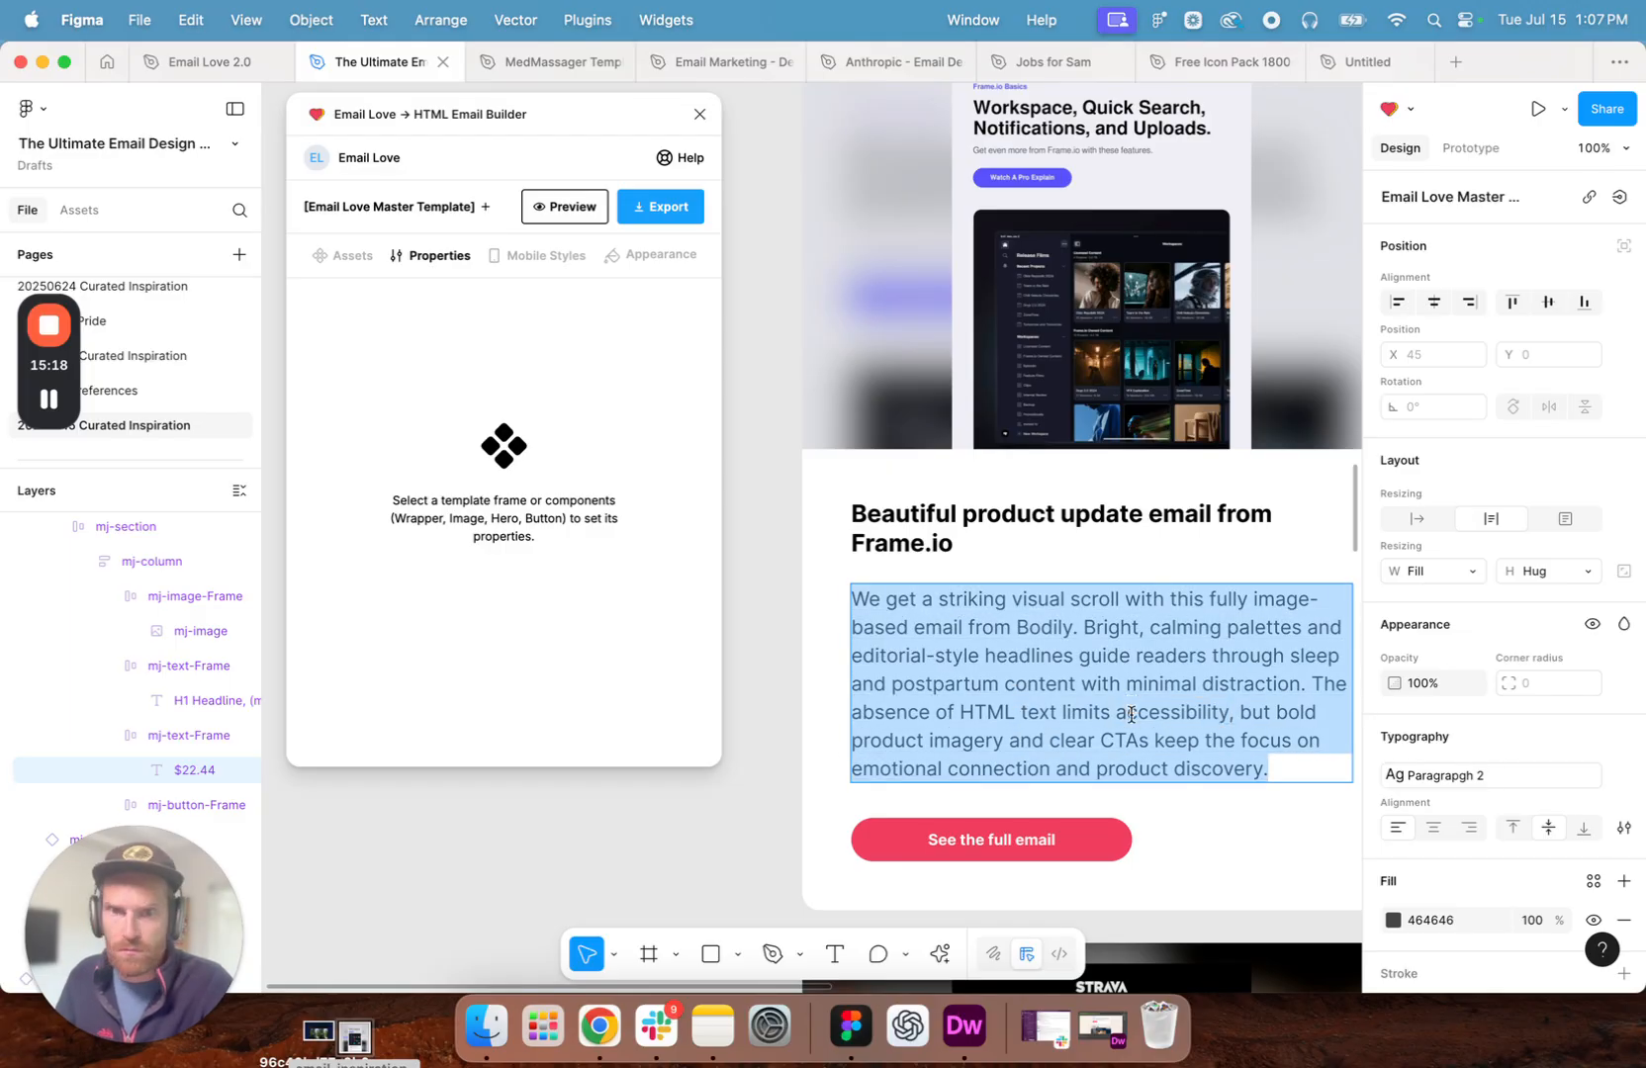
# - Switch to Chrome and copy the Frame.io Team email page's web address
pyautogui.click(598, 1026)
pyautogui.rightClick(544, 116)
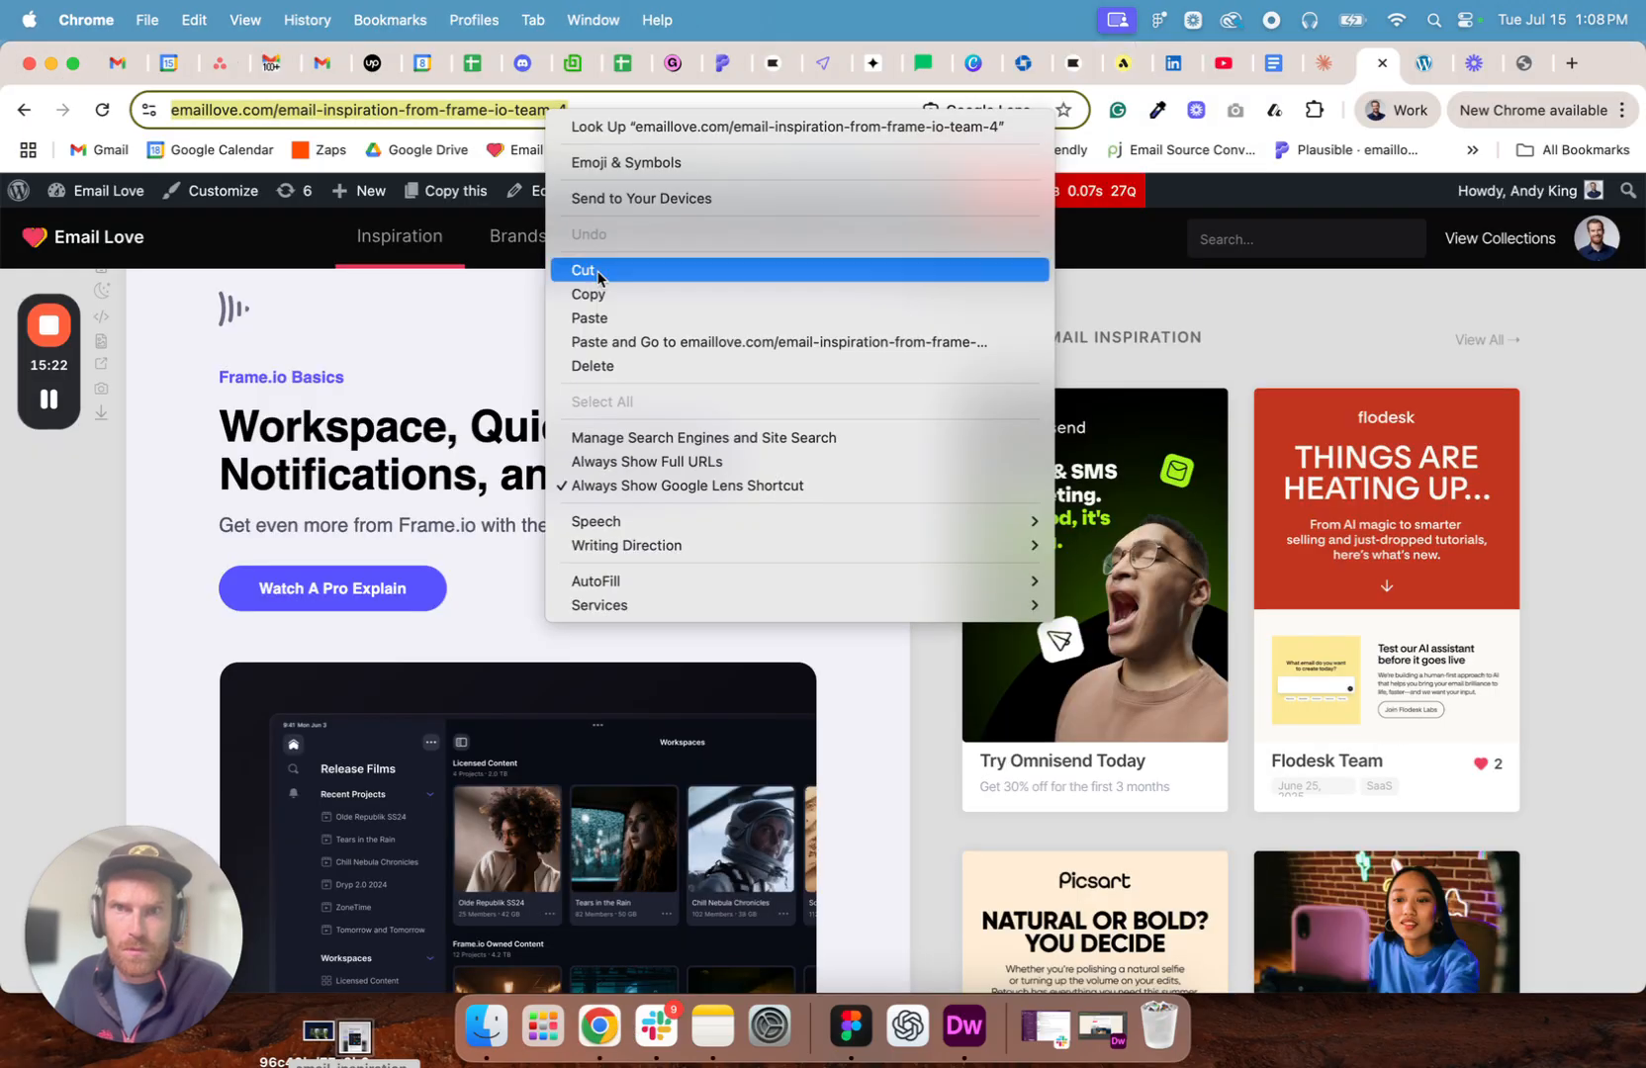
pyautogui.click(601, 294)
# - Switch to Figma, set the Frame.io image's clickable URL to the copied address and its alt text to "Frame.io Email Design"
pyautogui.click(850, 1039)
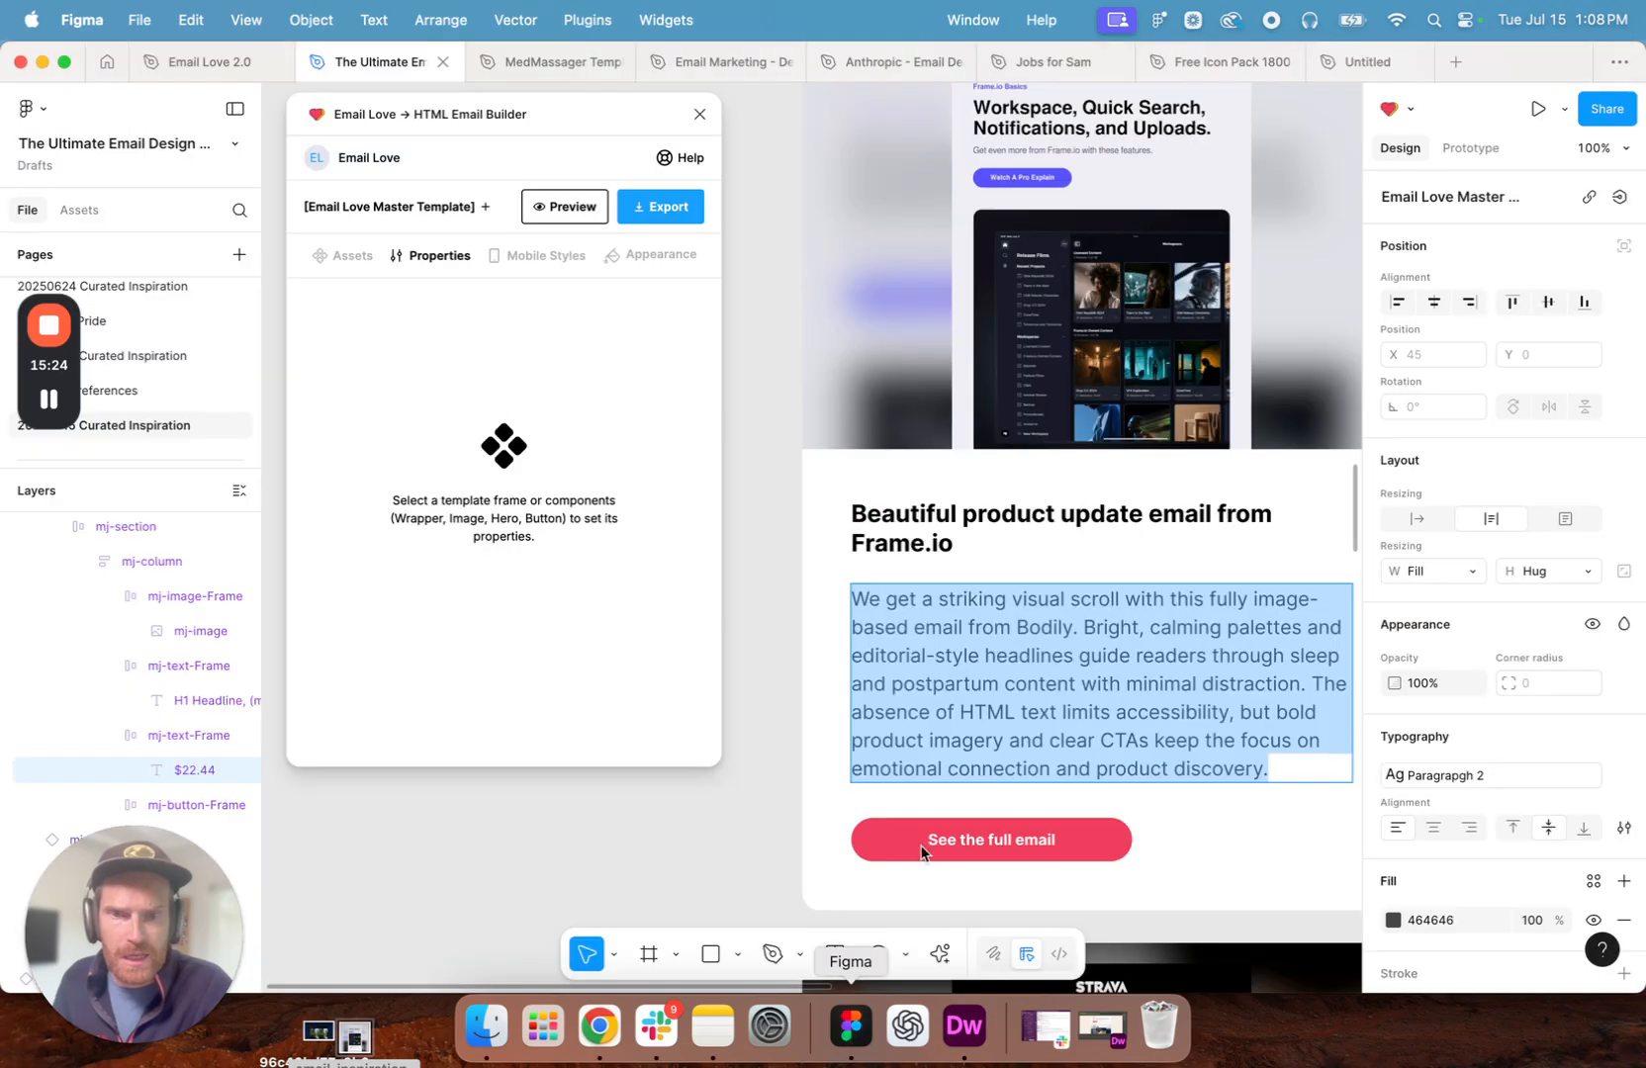
pyautogui.click(1034, 363)
pyautogui.doubleClick(1035, 363)
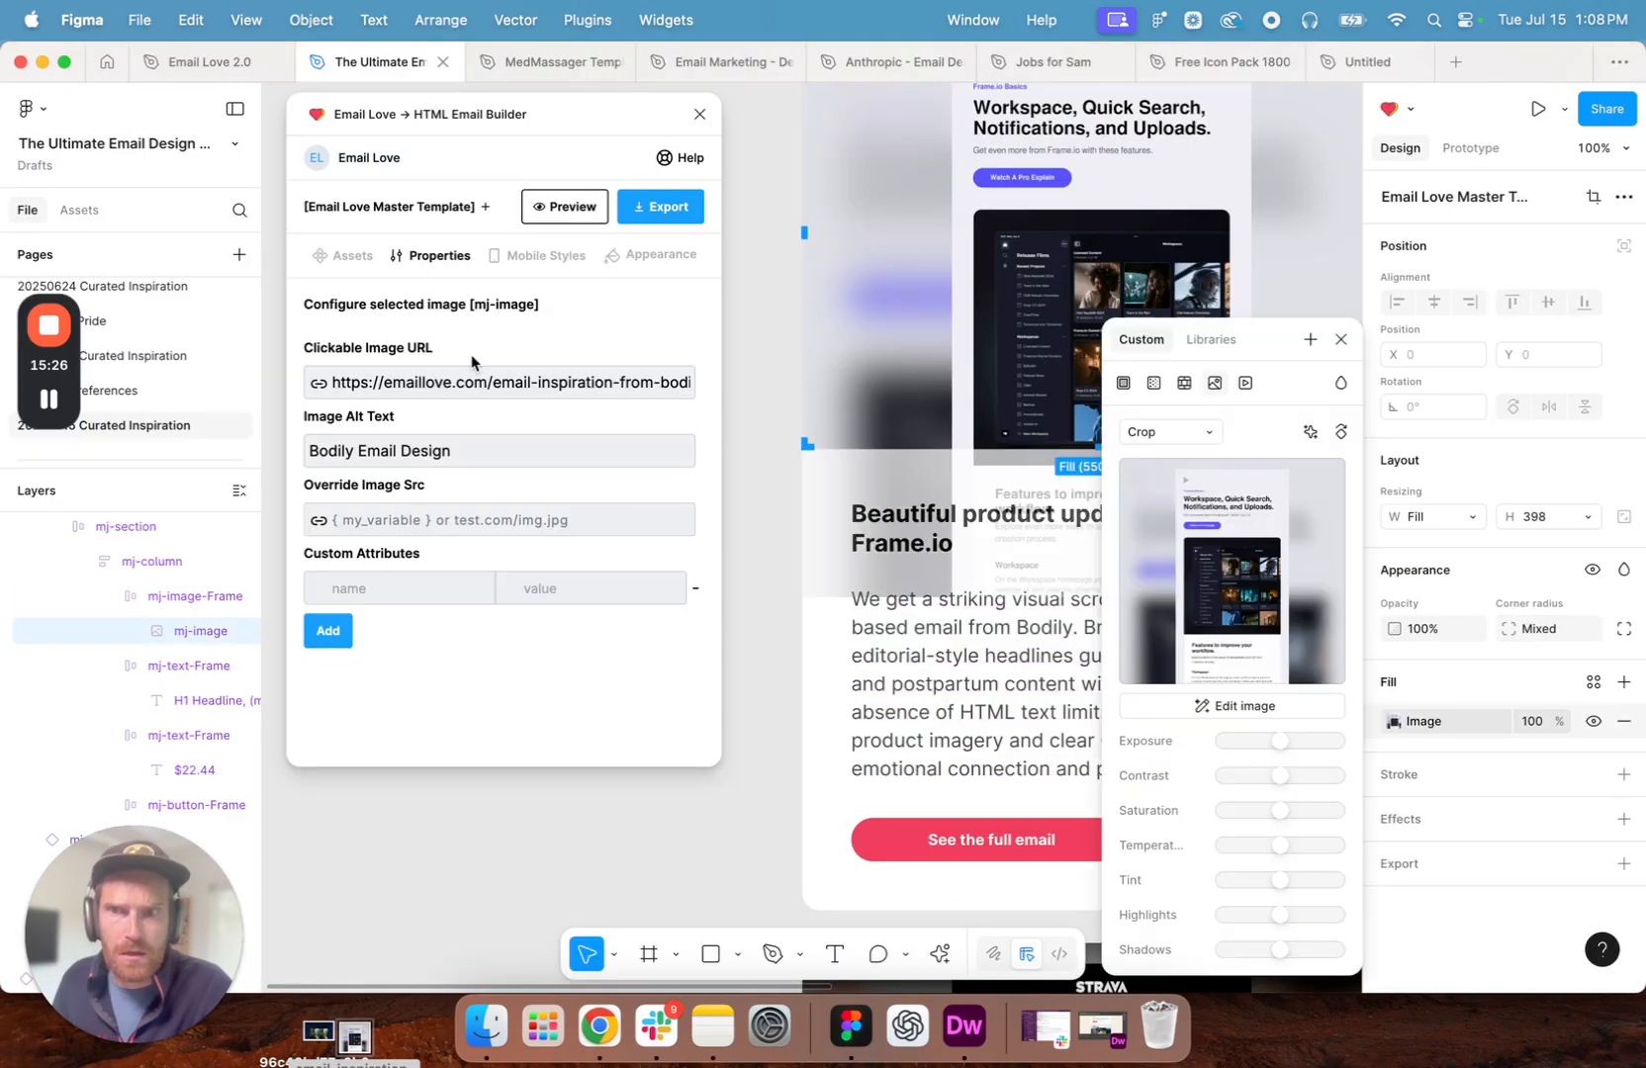
pyautogui.click(380, 386)
pyautogui.press('super+a')
pyautogui.press('BackSpace')
pyautogui.press('super+v')
pyautogui.doubleClick(322, 453)
pyautogui.write('Frame.io')
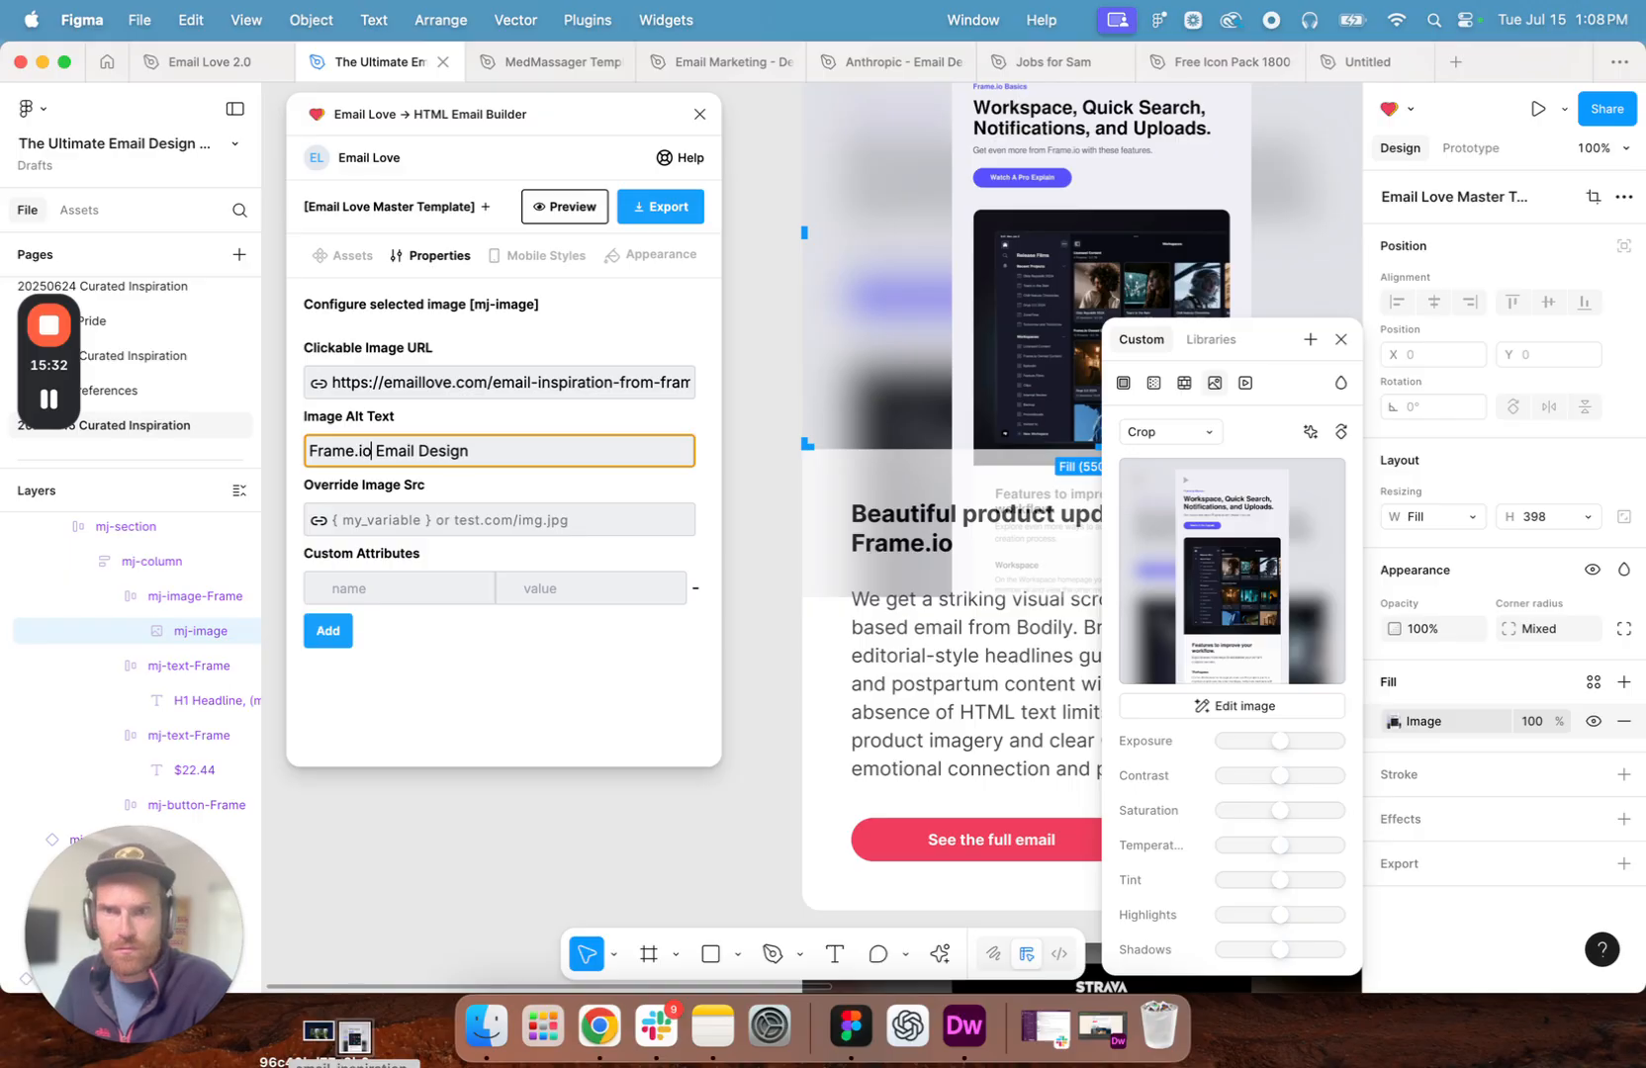
# - Replace the link of the "See the full email" button in the Frame.io section with the copied page address
pyautogui.click(970, 848)
pyautogui.doubleClick(969, 848)
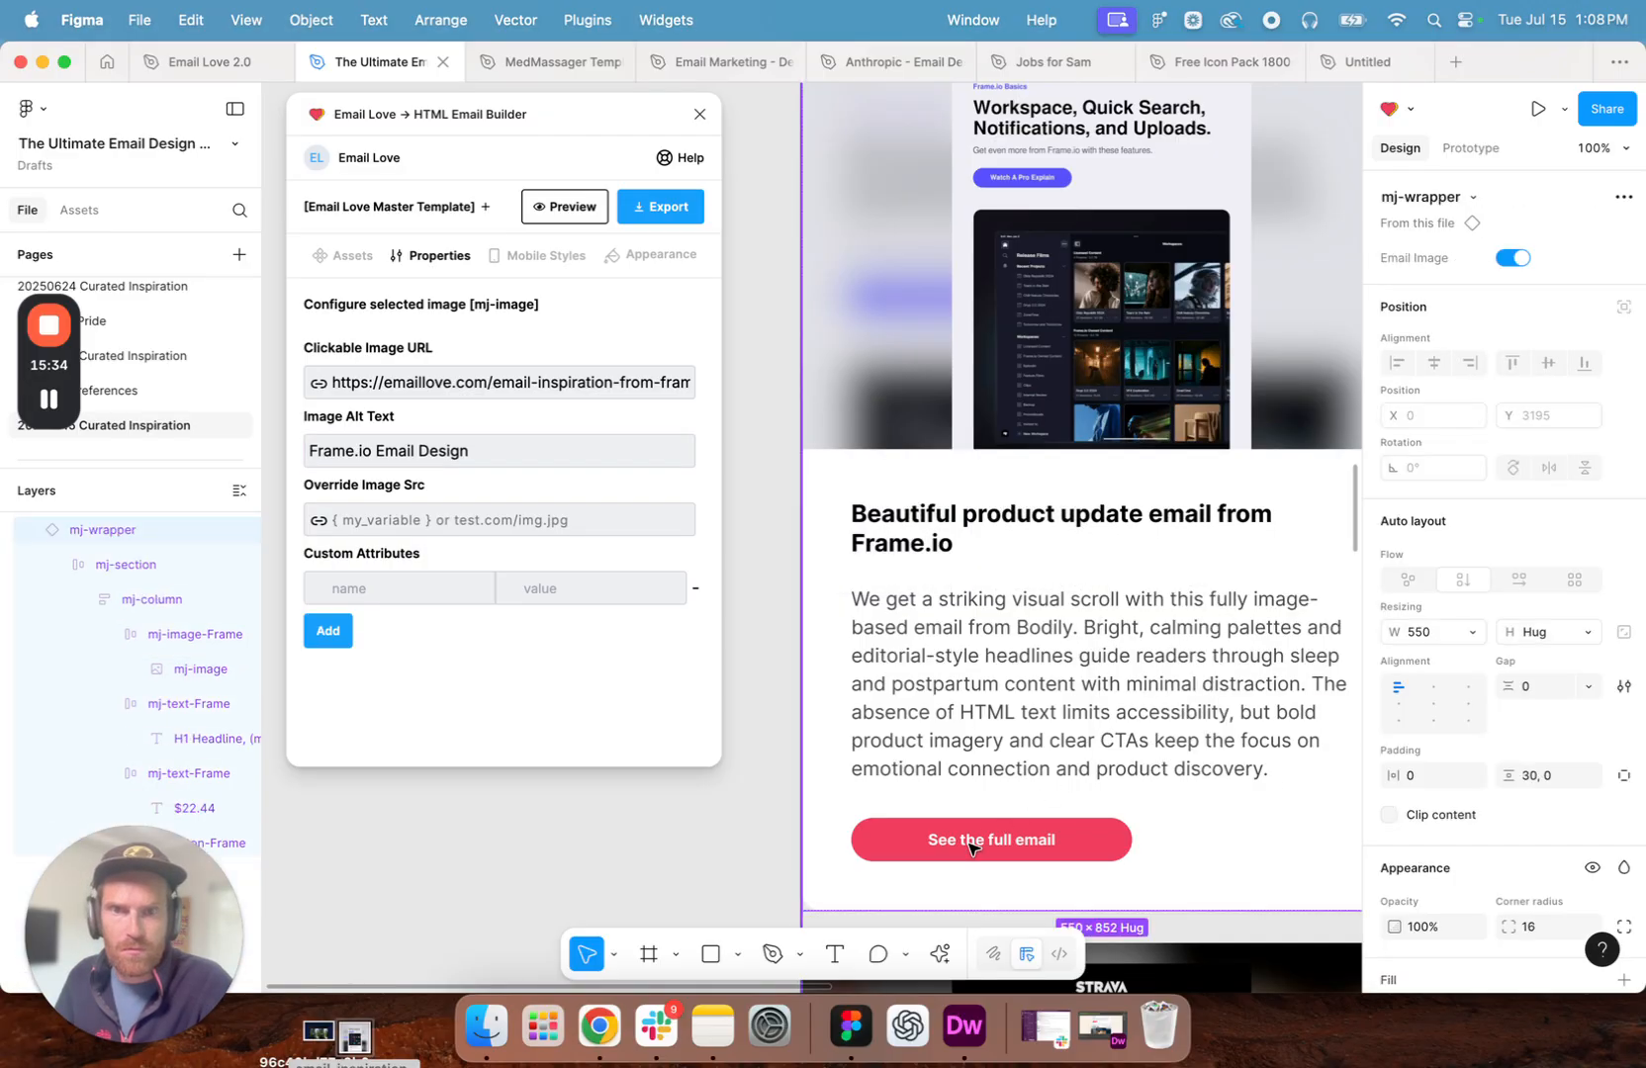
pyautogui.doubleClick(969, 848)
pyautogui.doubleClick(969, 847)
pyautogui.click(576, 367)
pyautogui.press('super+a')
pyautogui.press('BackSpace')
pyautogui.press('super+v')
pyautogui.click(537, 562)
# - Copy the description from the Frame.io Team page in Chrome and paste it over the Bodily description in Figma
pyautogui.click(599, 1026)
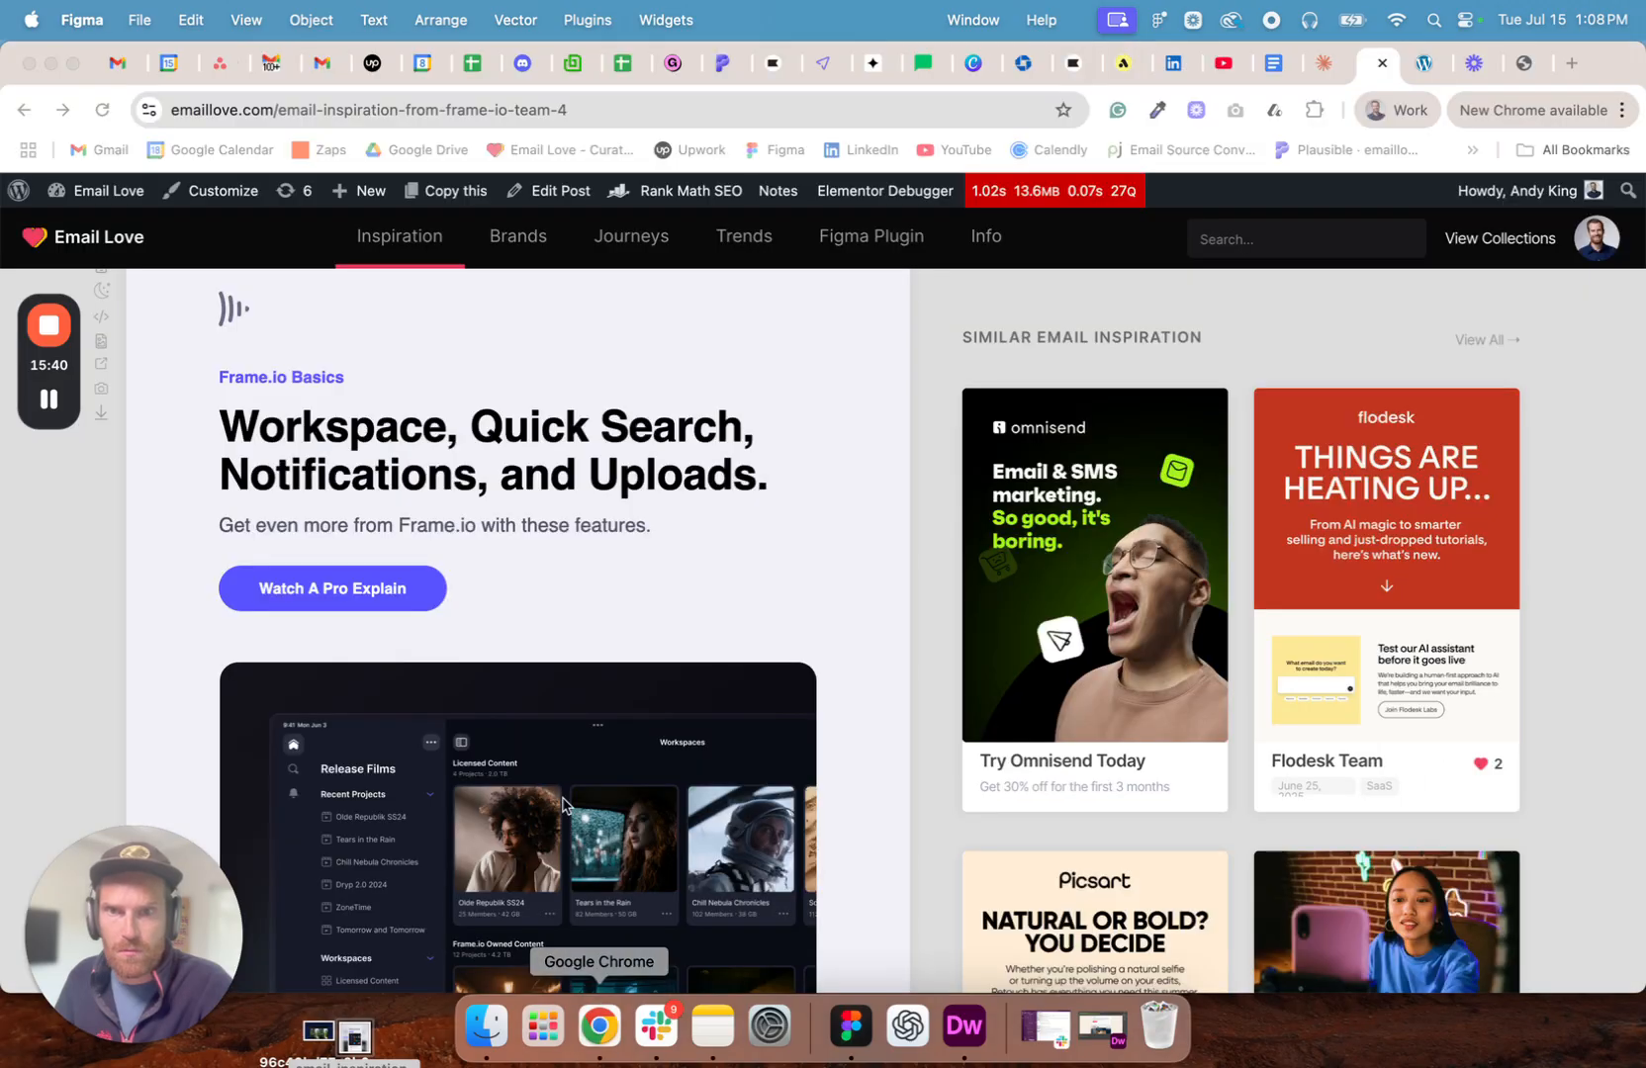
pyautogui.scroll(7, 514, 411)
pyautogui.moveTo(510, 561); pyautogui.dragTo(114, 440)
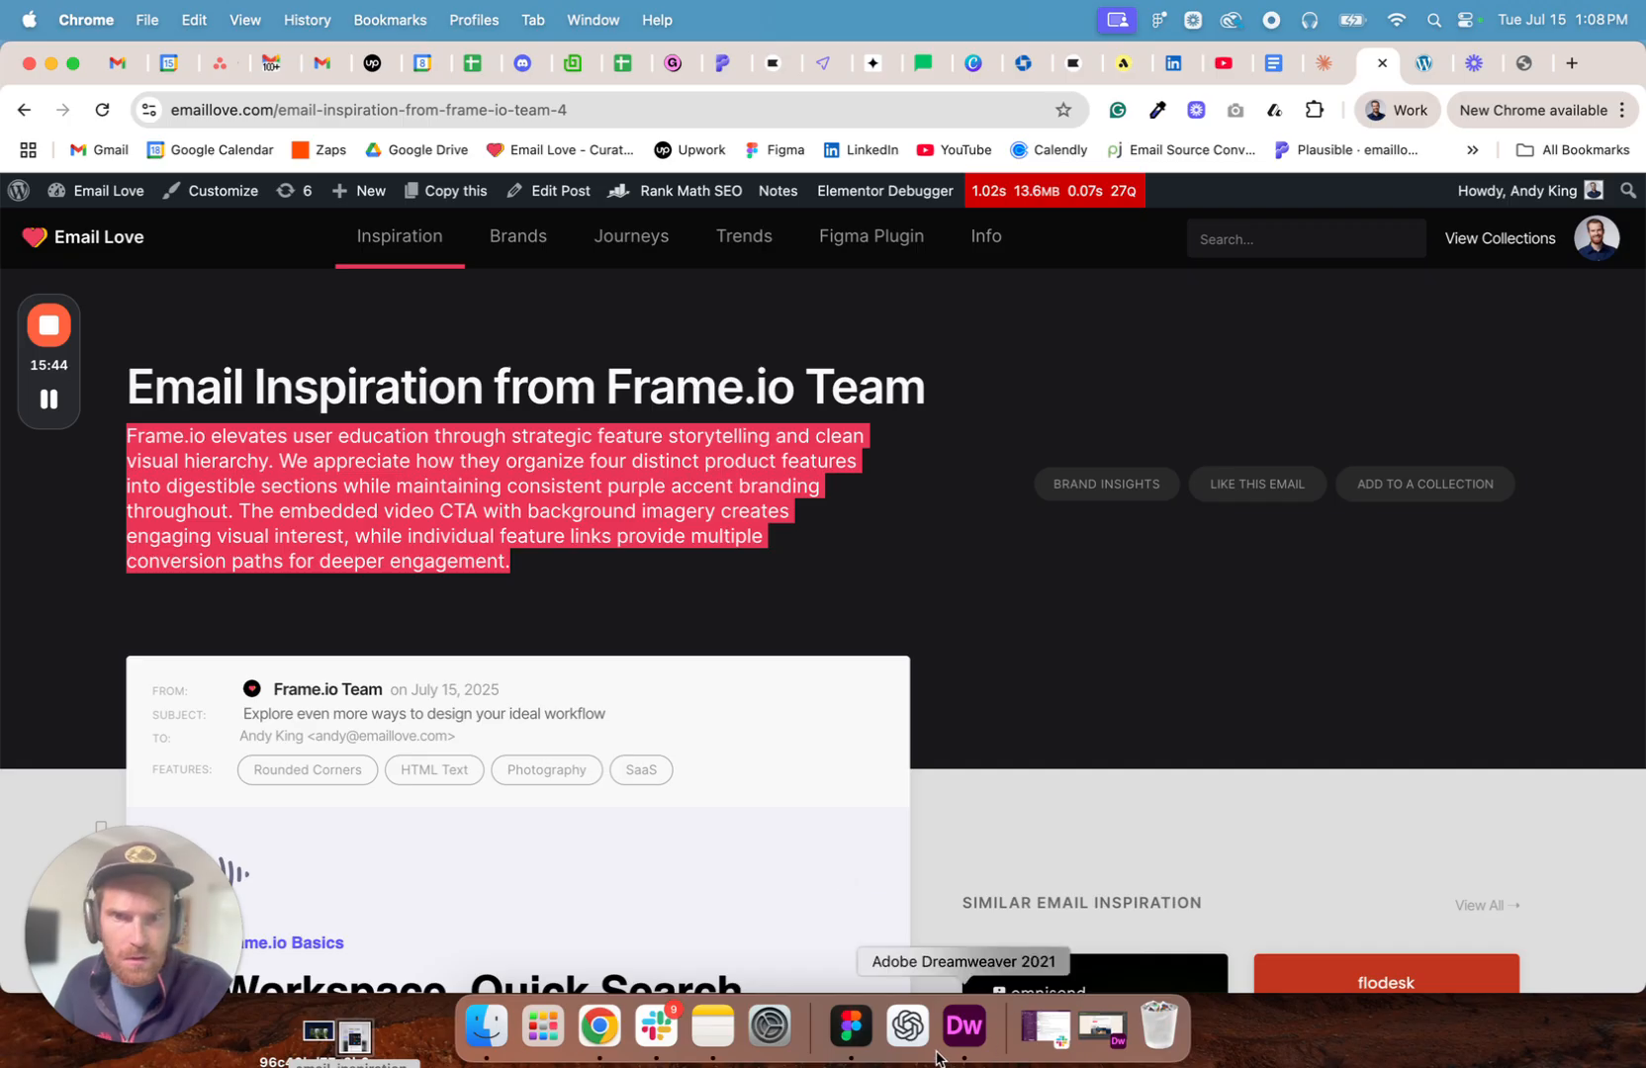
pyautogui.click(851, 1026)
pyautogui.doubleClick(1016, 638)
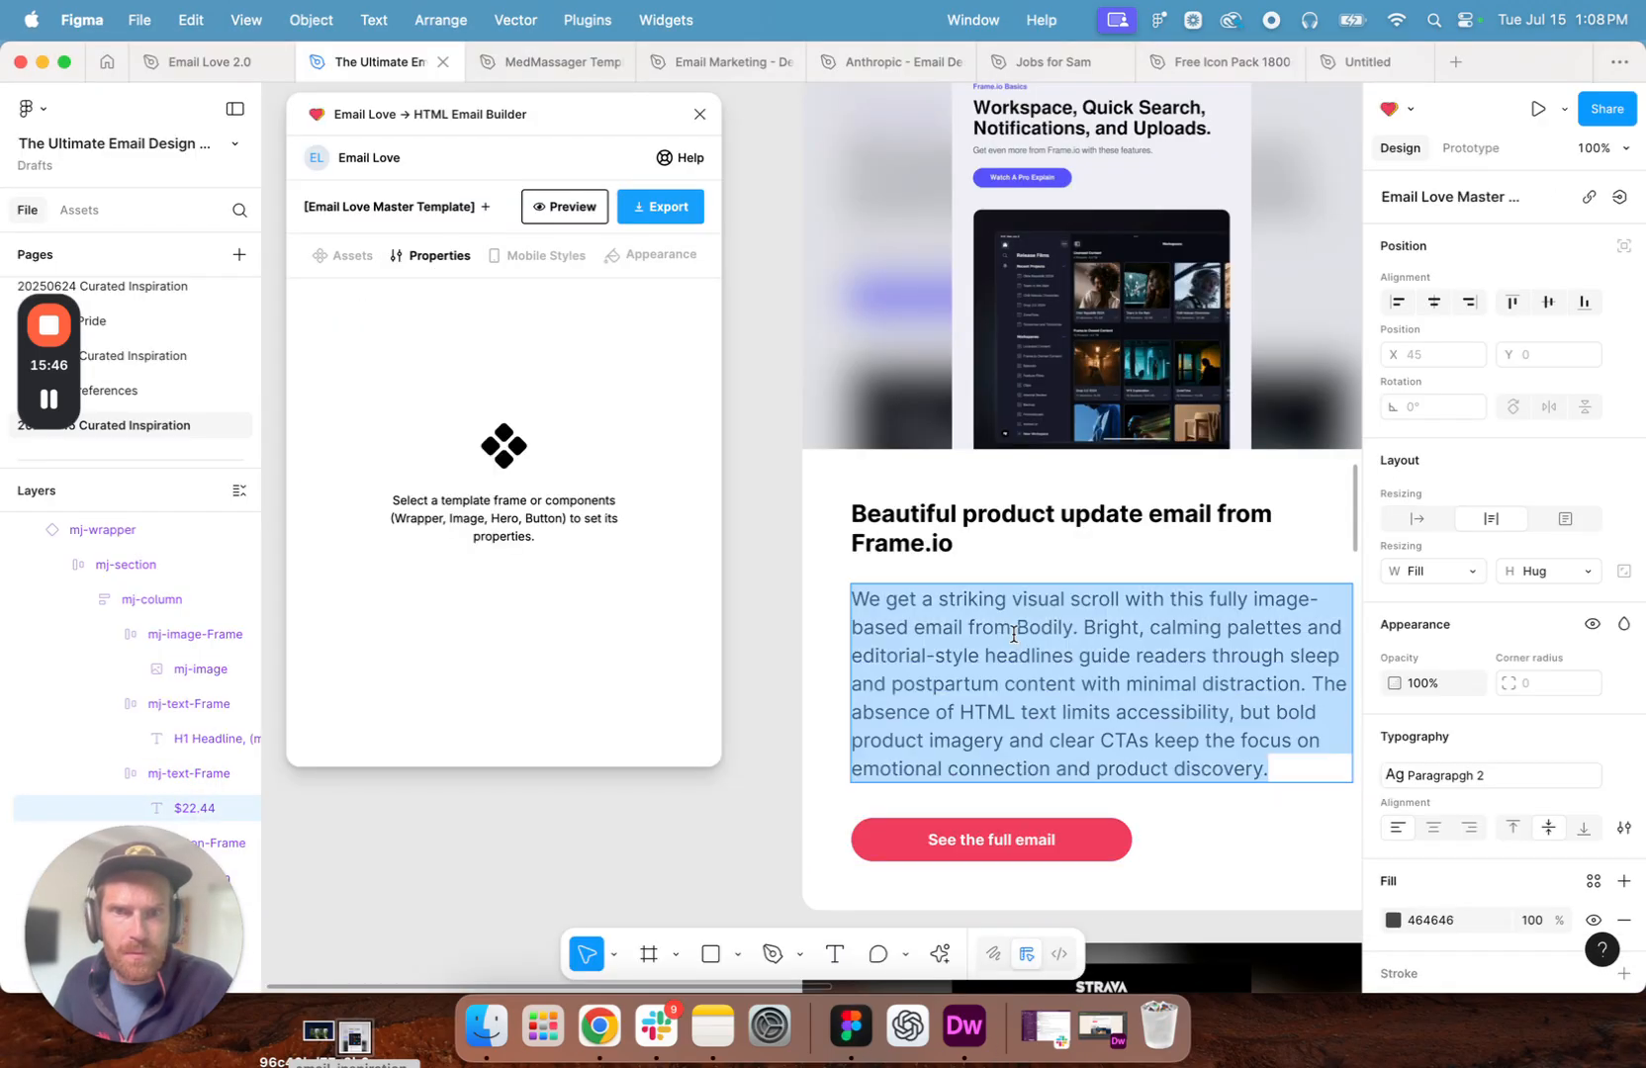
pyautogui.press('super+v')
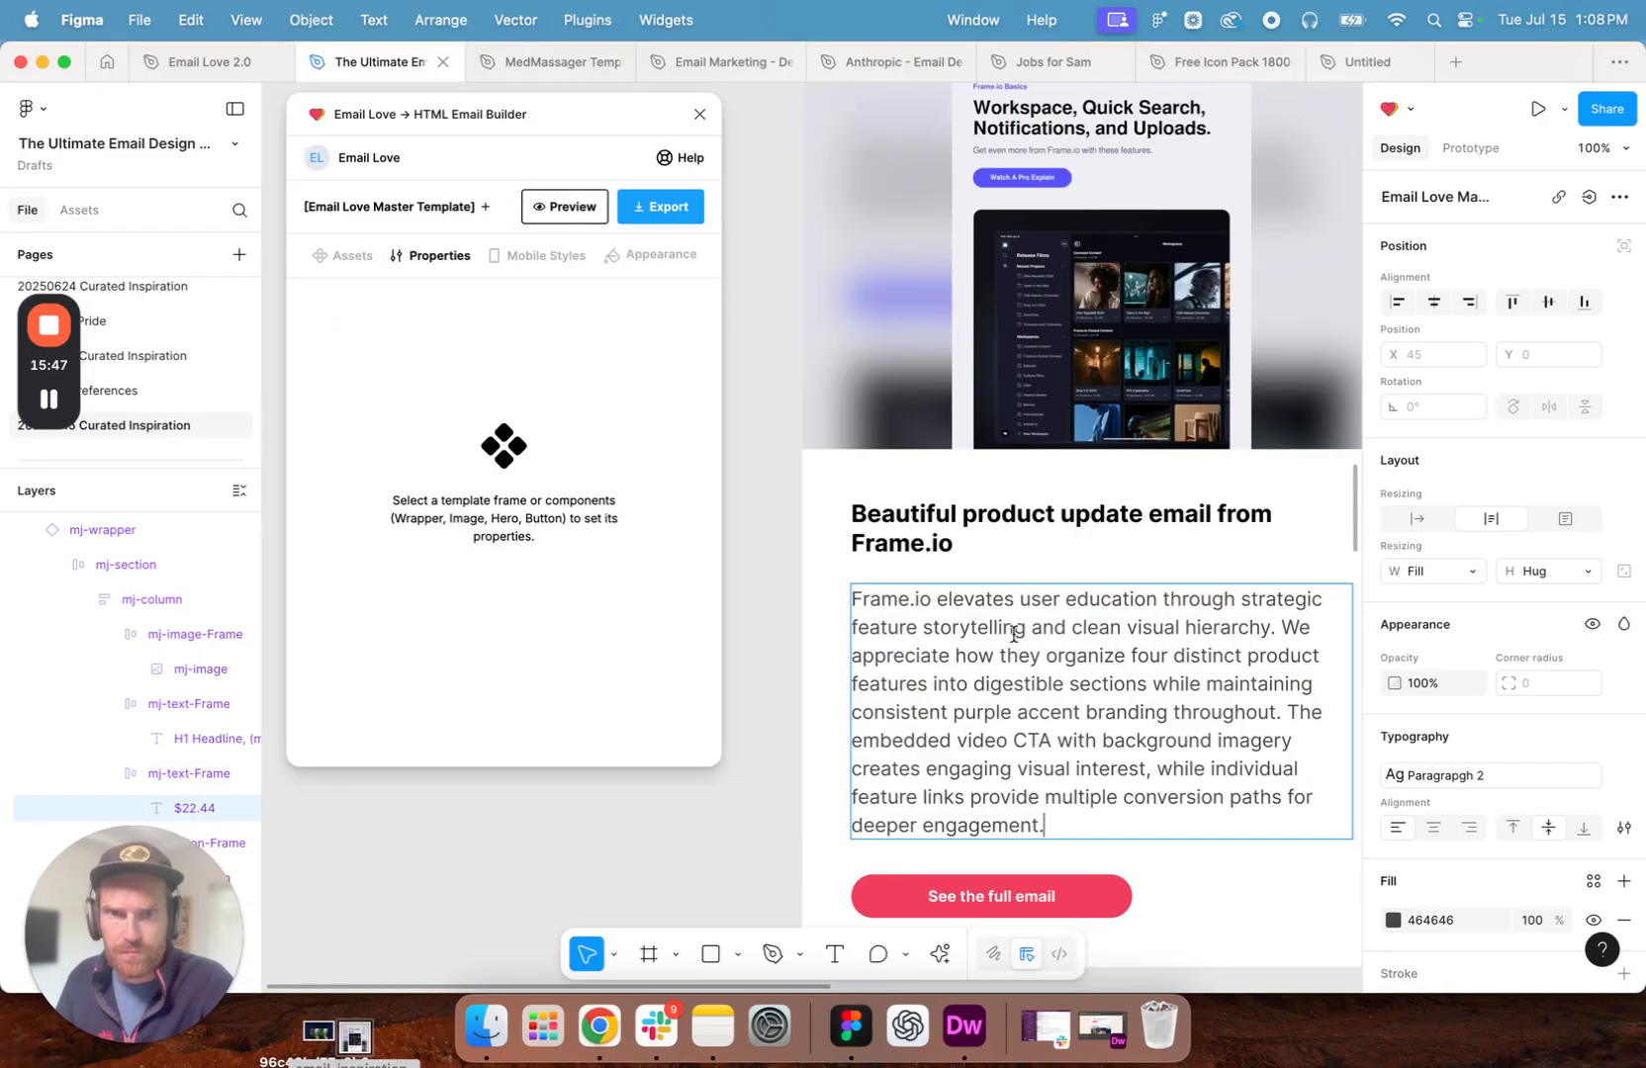
pyautogui.click(746, 816)
# - Reset the Frame.io image's placement by switching its scaling mode to Fill and back to Crop
pyautogui.scroll(2, 906, 628)
pyautogui.scroll(5, 906, 627)
pyautogui.scroll(-10, 906, 627)
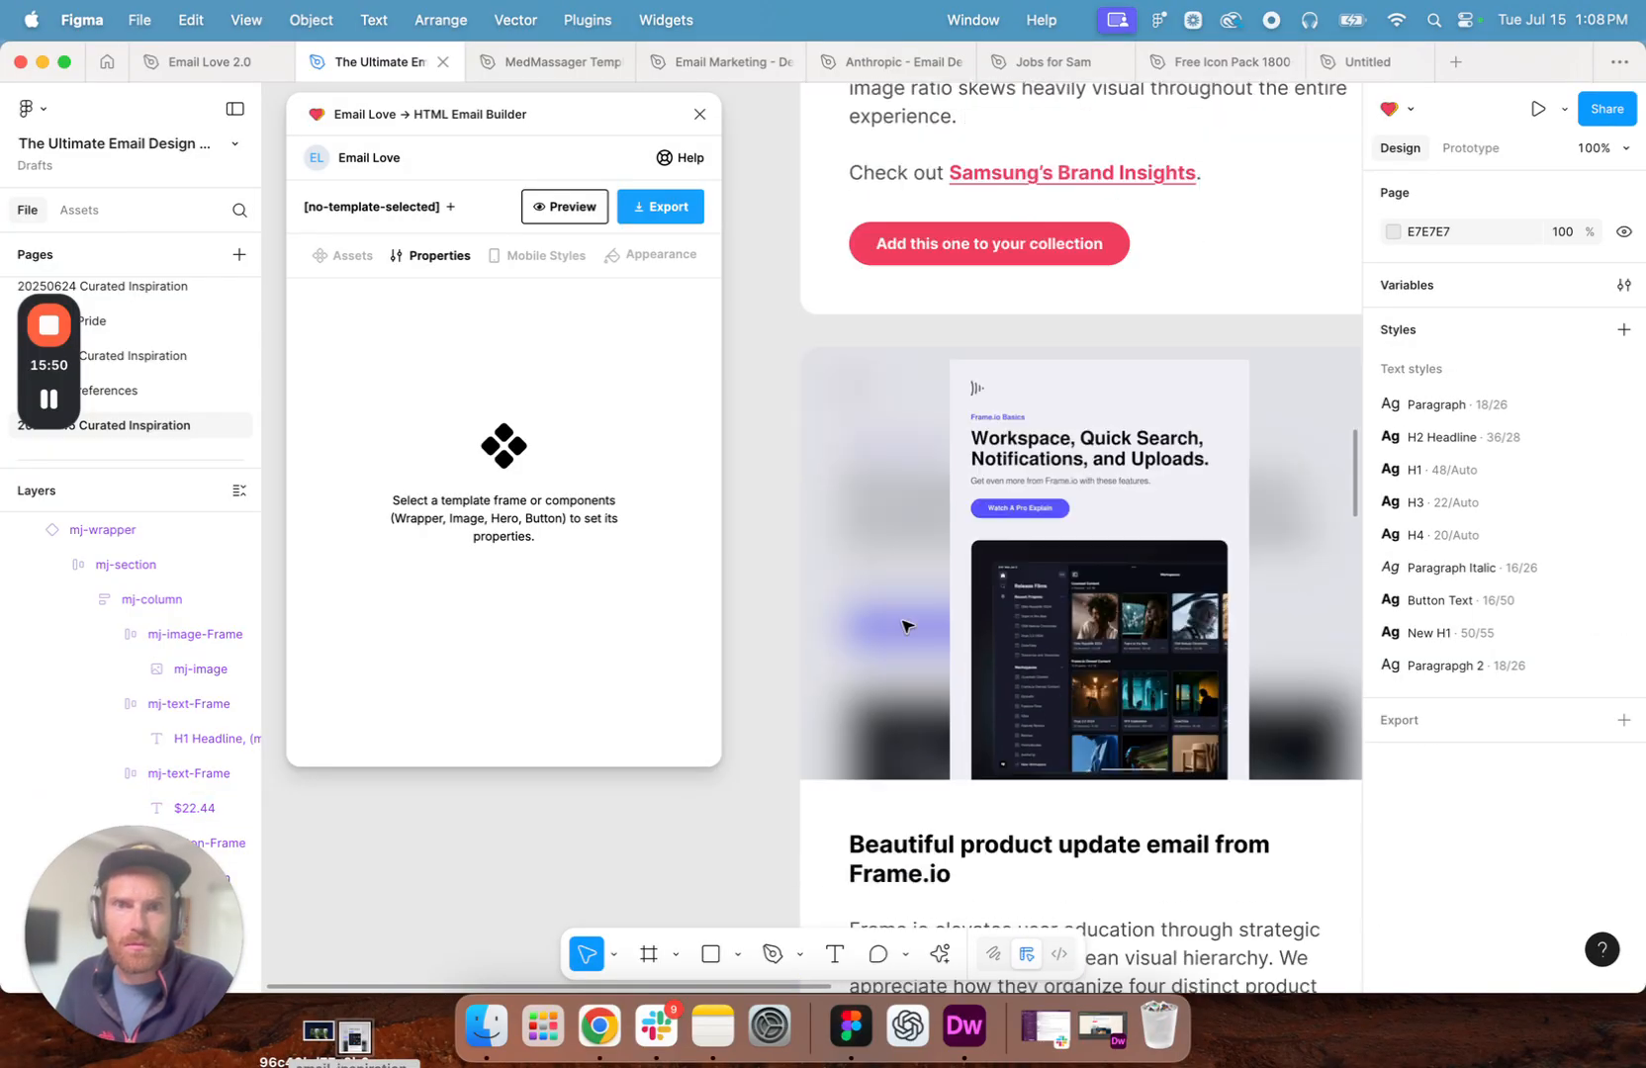
pyautogui.scroll(-3, 906, 627)
pyautogui.scroll(15, 906, 627)
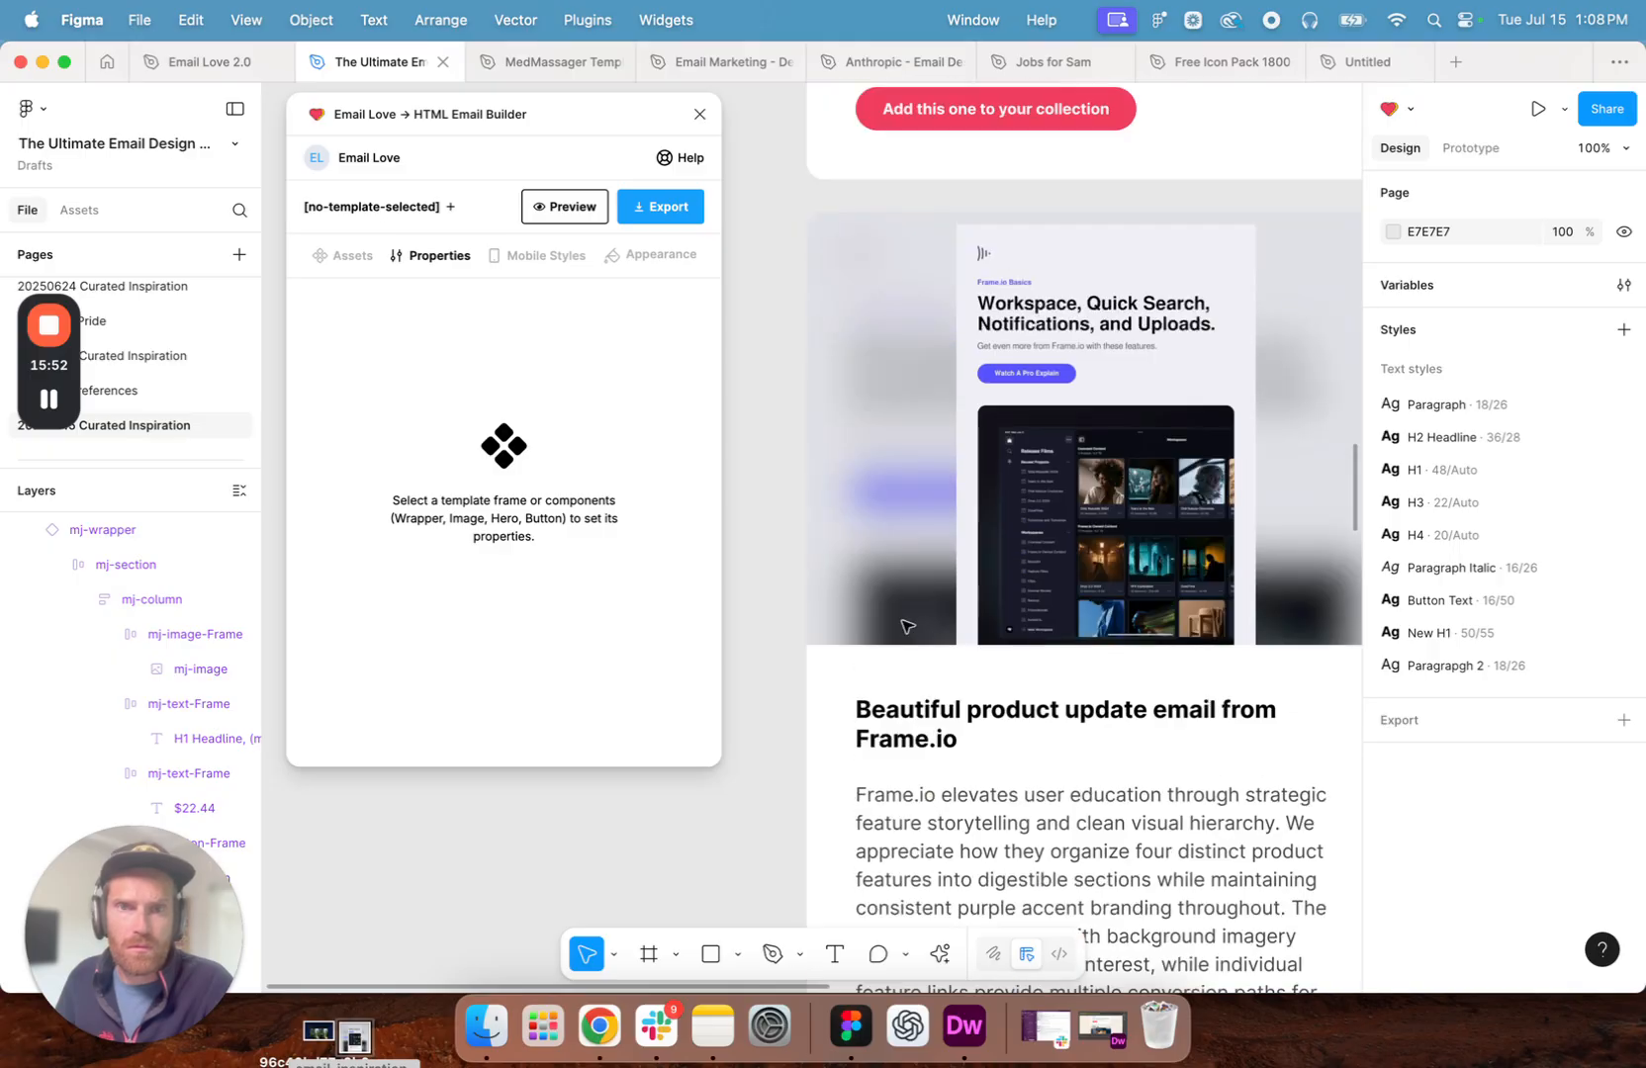
pyautogui.doubleClick(1014, 512)
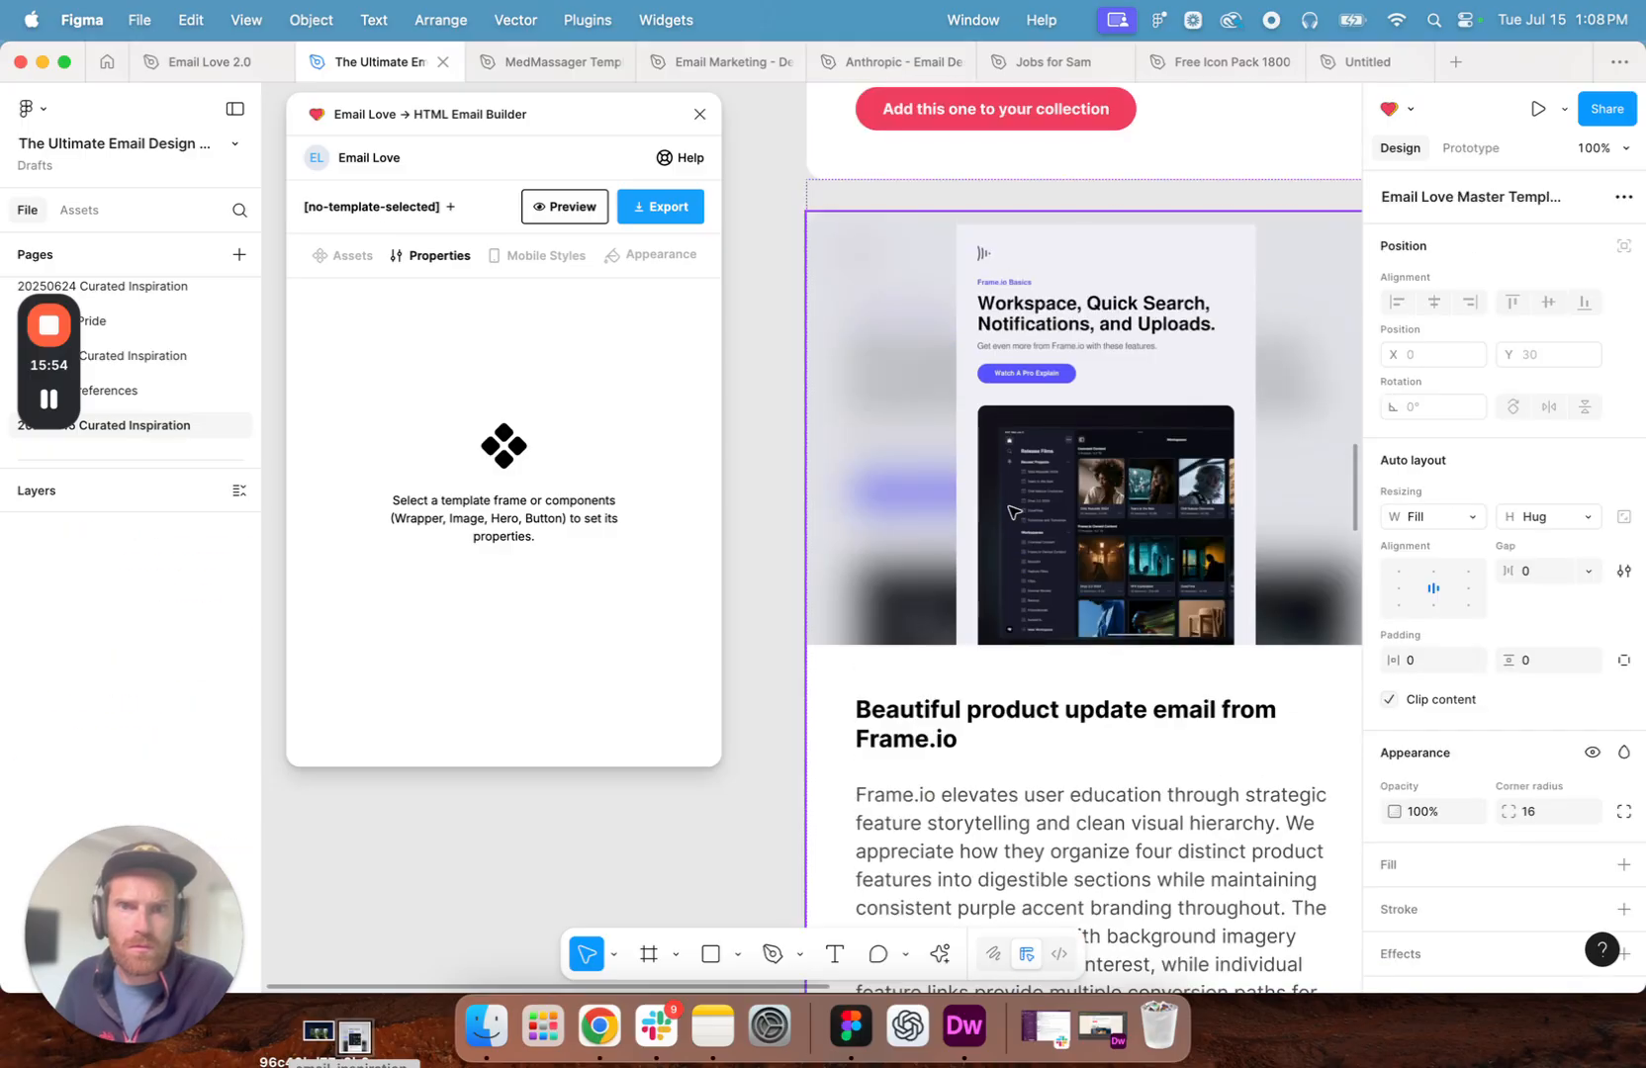
pyautogui.doubleClick(1013, 513)
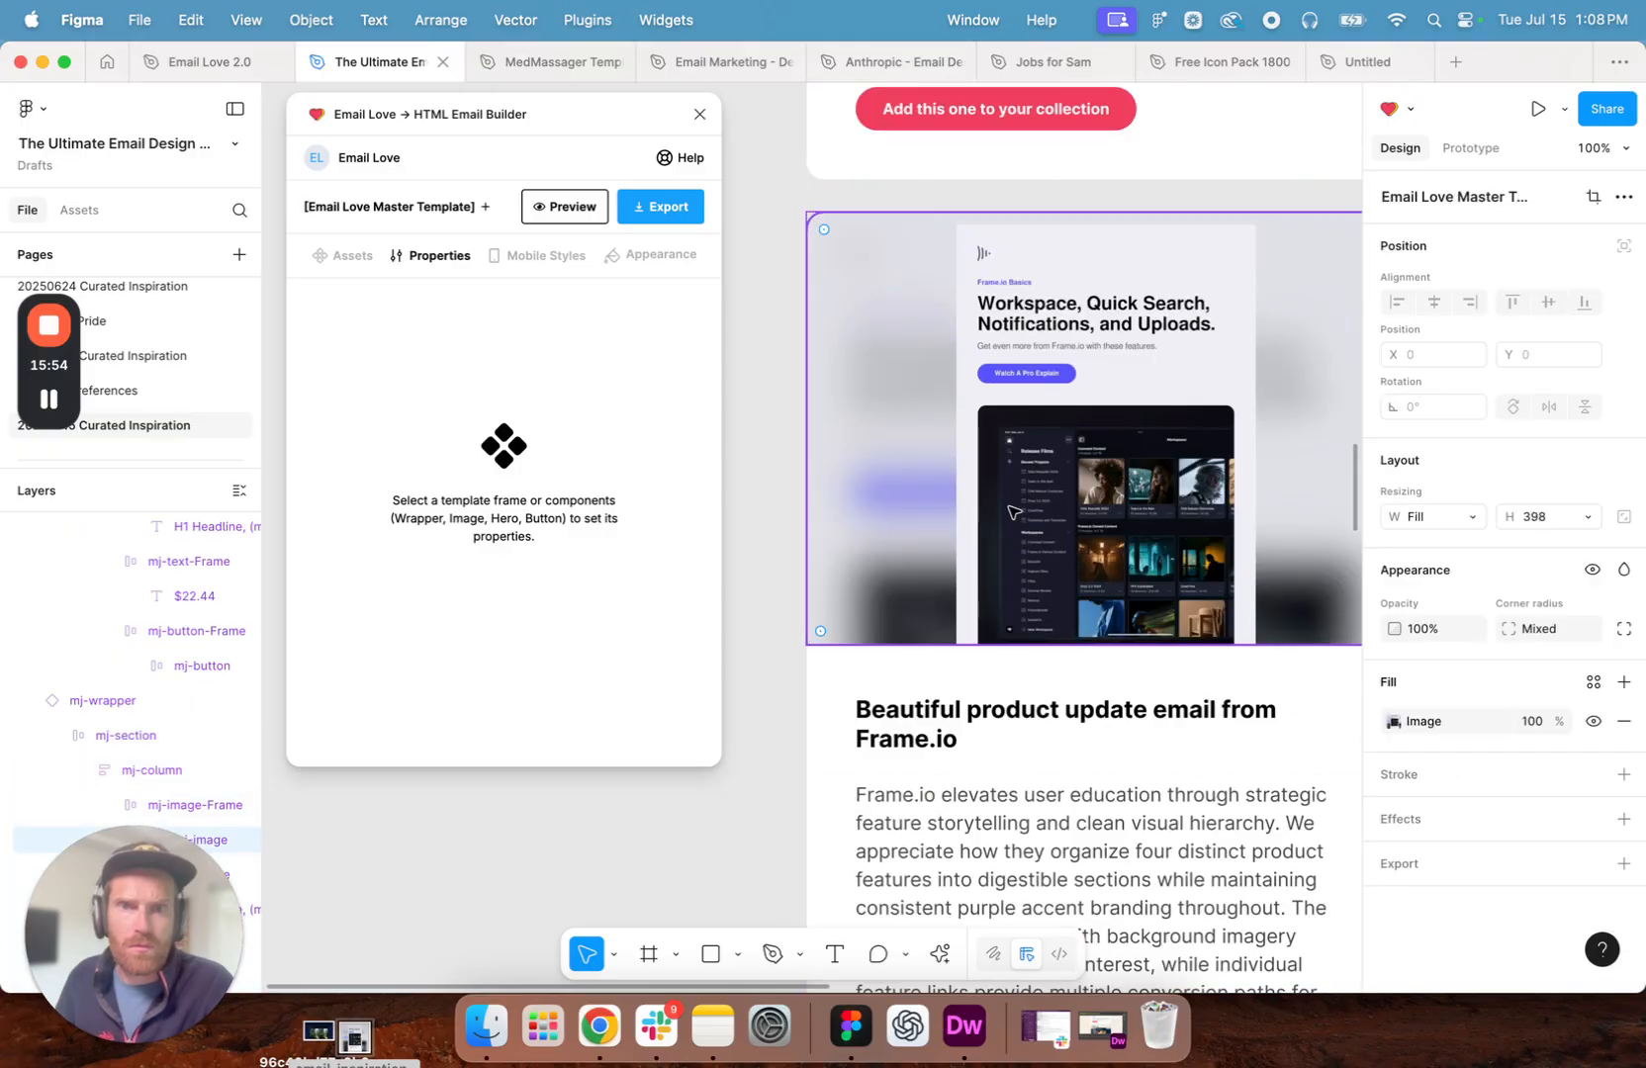
pyautogui.click(1395, 723)
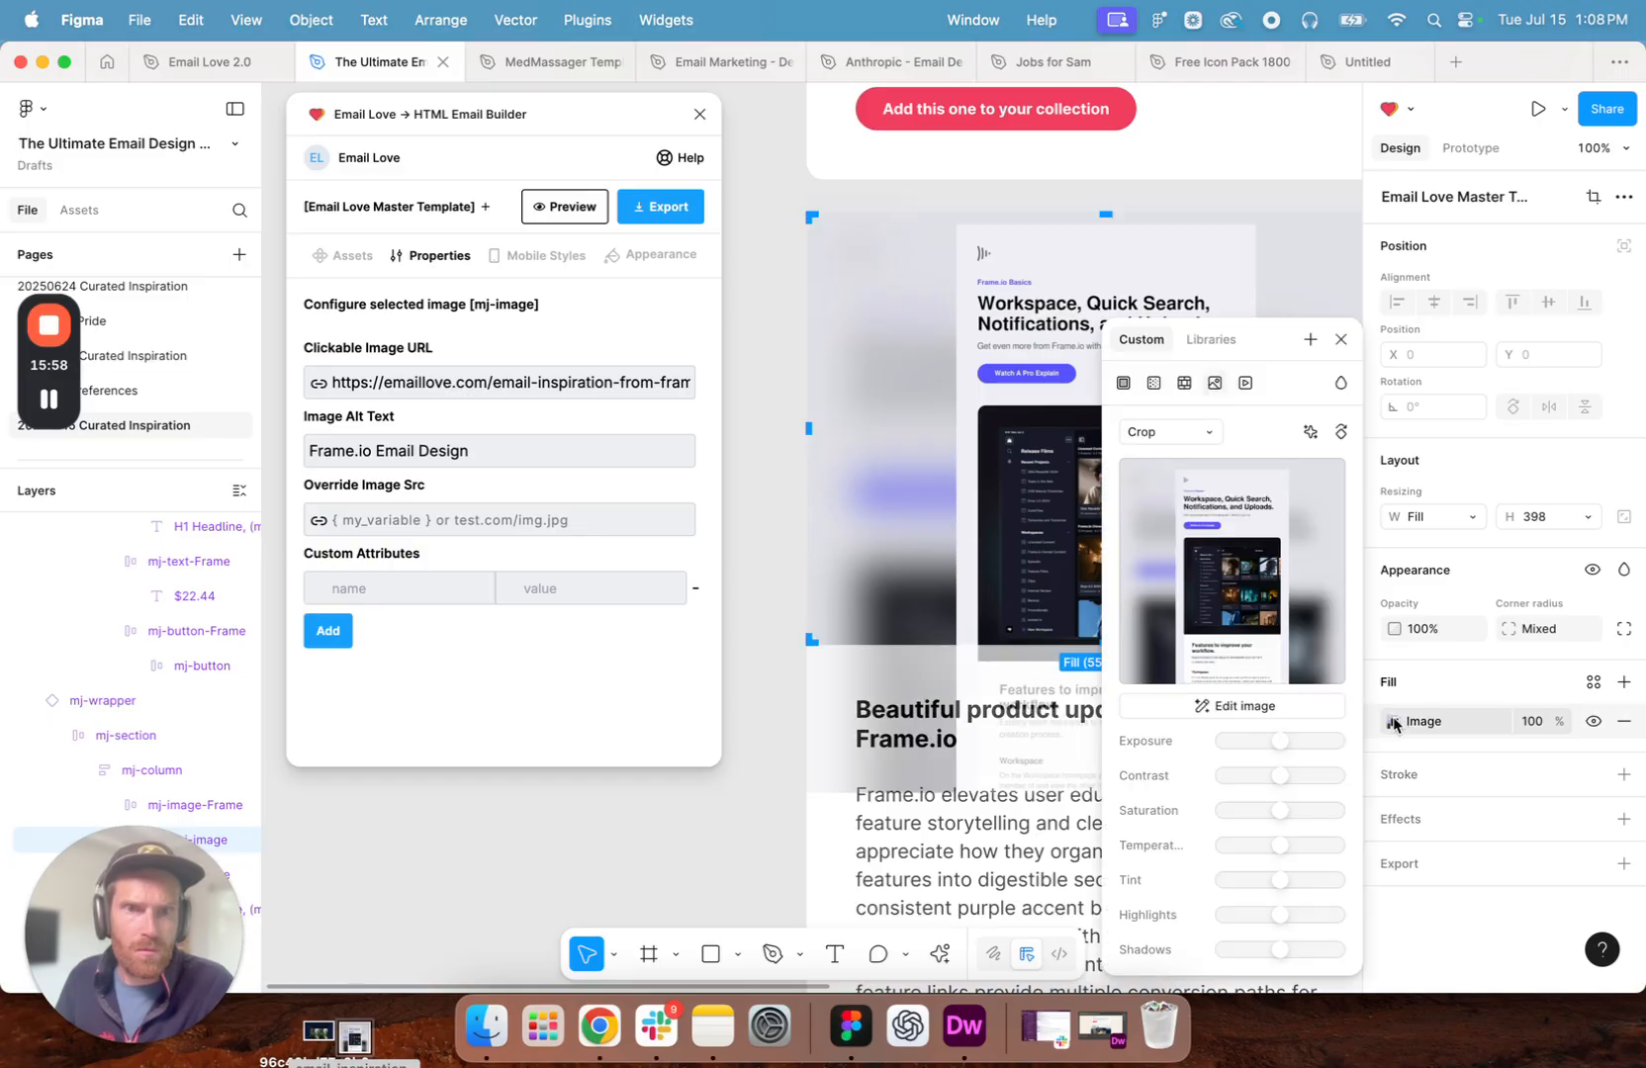
pyautogui.click(1190, 431)
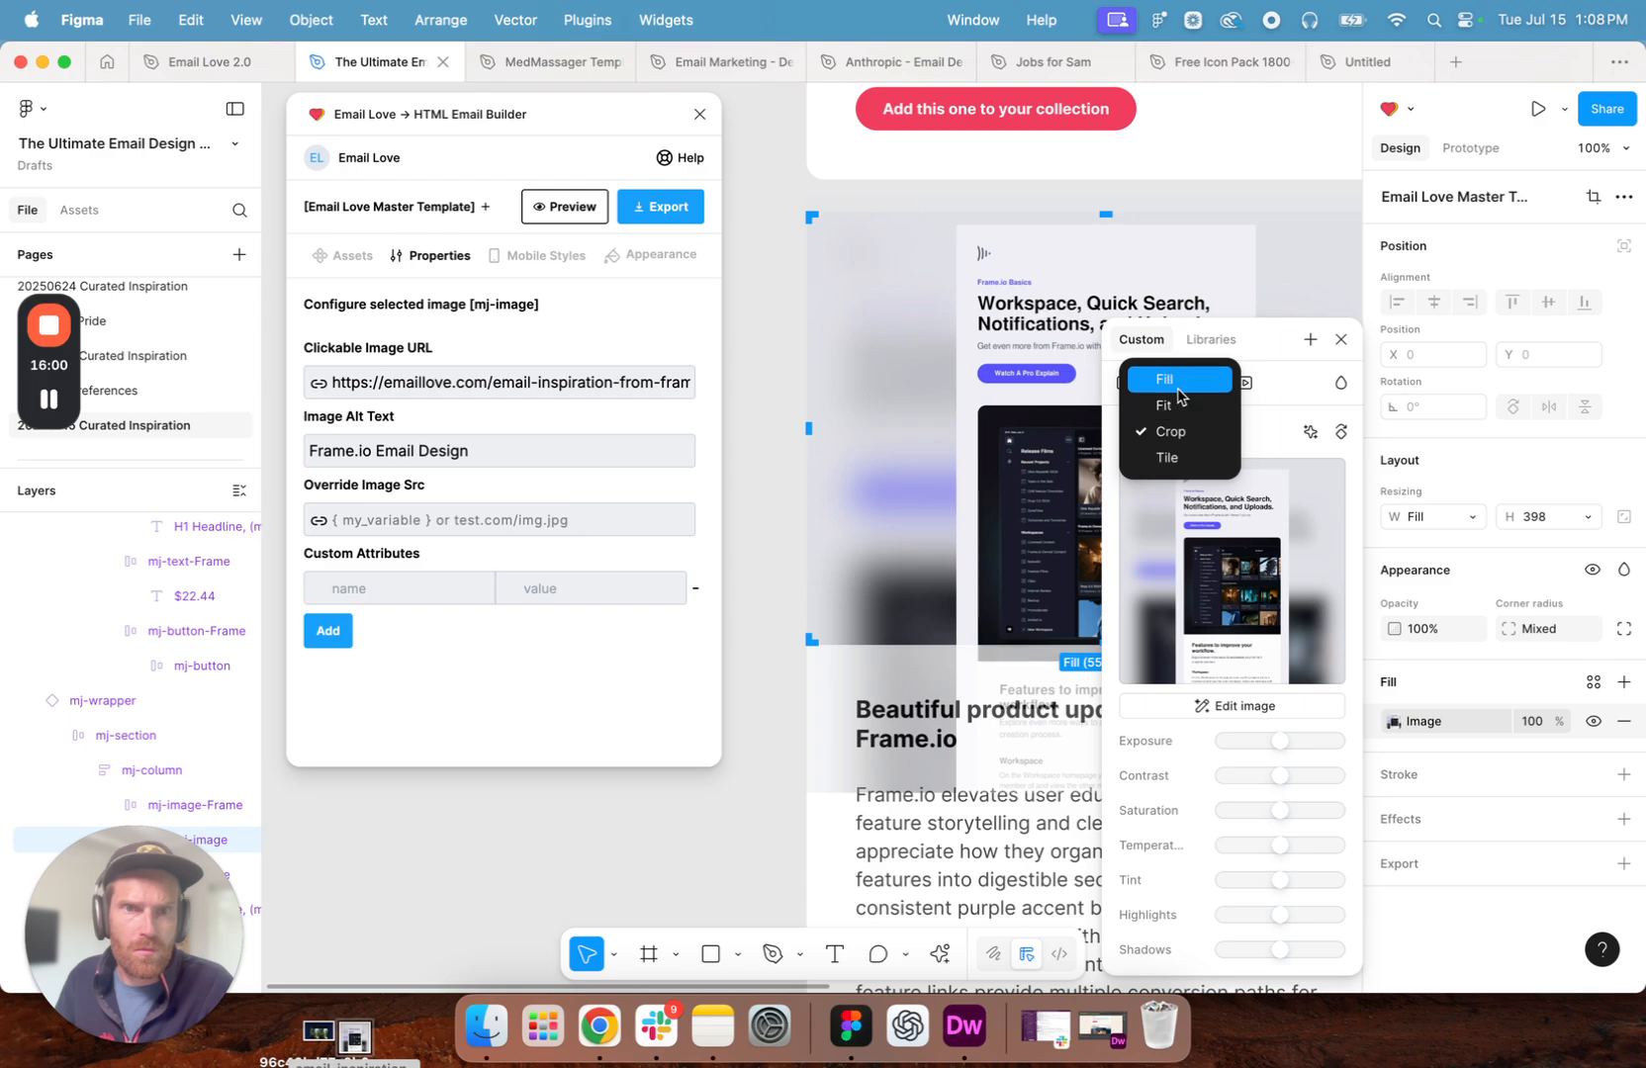
pyautogui.click(1167, 380)
pyautogui.click(1179, 430)
pyautogui.click(1169, 483)
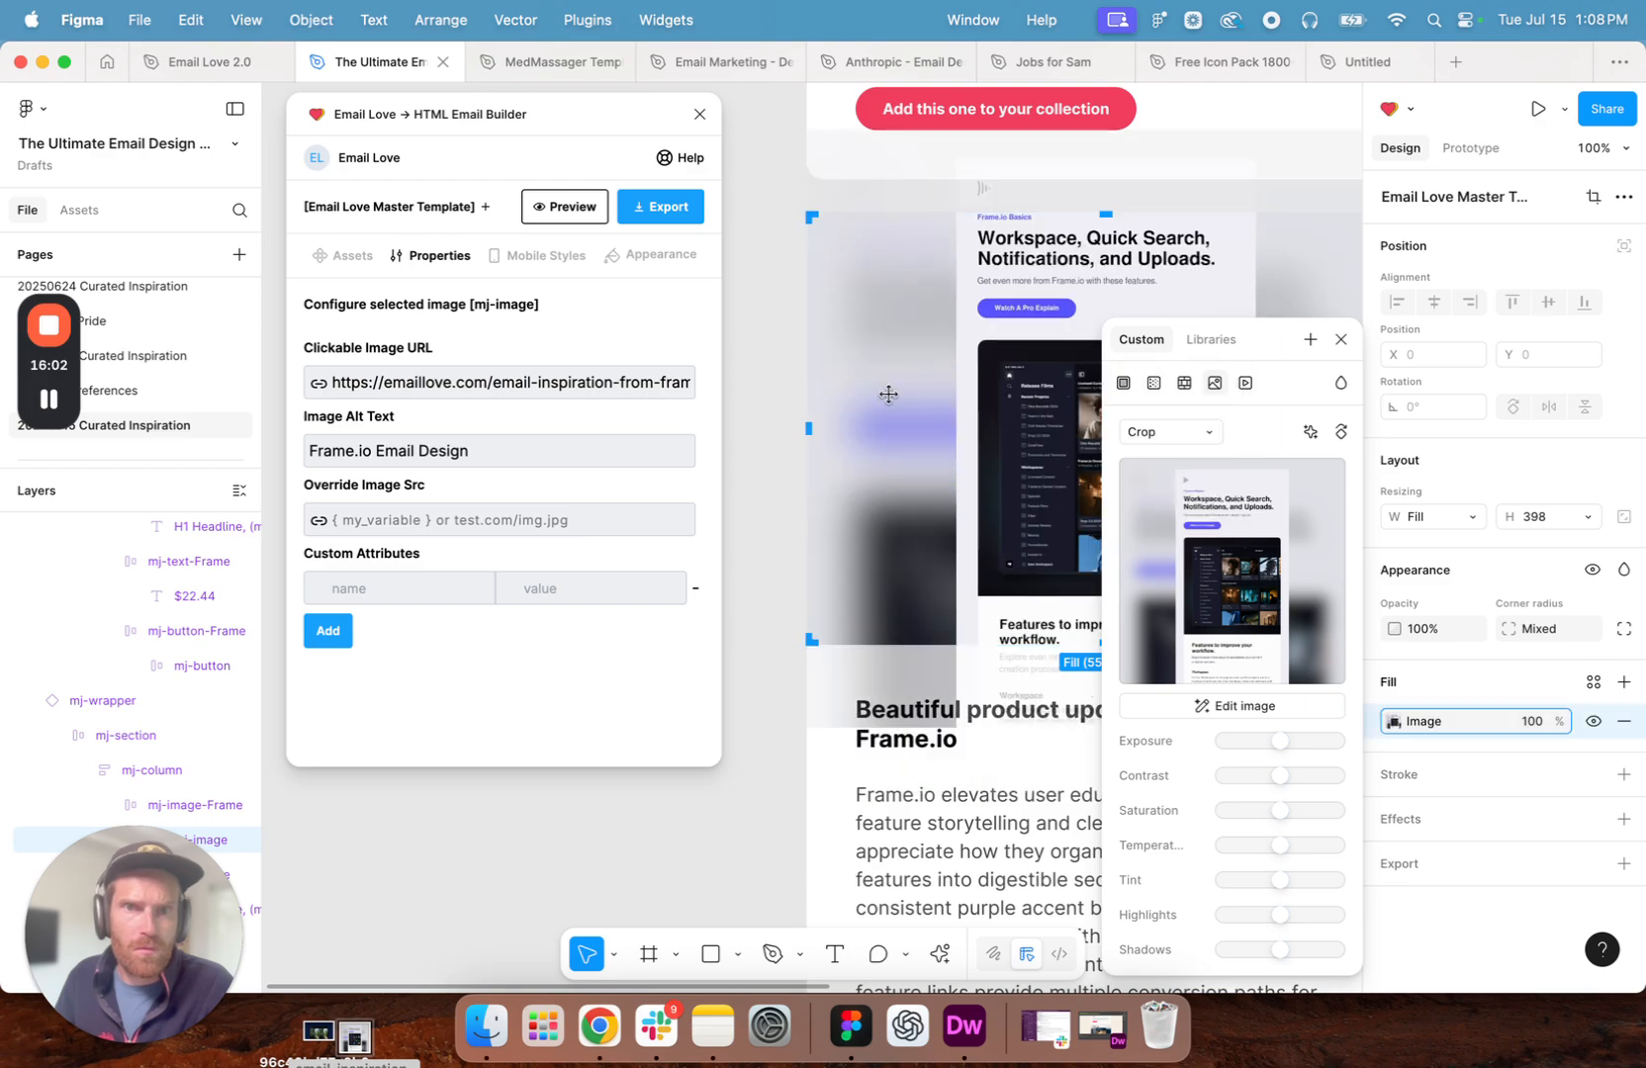
# - Nudge the cropped Frame.io image downward in small and large increments so its logo sits inside the frame
pyautogui.press('Down')
pyautogui.press('Down')
pyautogui.press('Down')
pyautogui.press('Down')
pyautogui.press('Down')
pyautogui.hotkey('shift', 'Down')
pyautogui.hotkey('shift', 'Down')
pyautogui.hotkey('shift', 'Down')
pyautogui.hotkey('shift', 'Down')
pyautogui.hotkey('shift', 'Down')
pyautogui.hotkey('shift', 'Down')
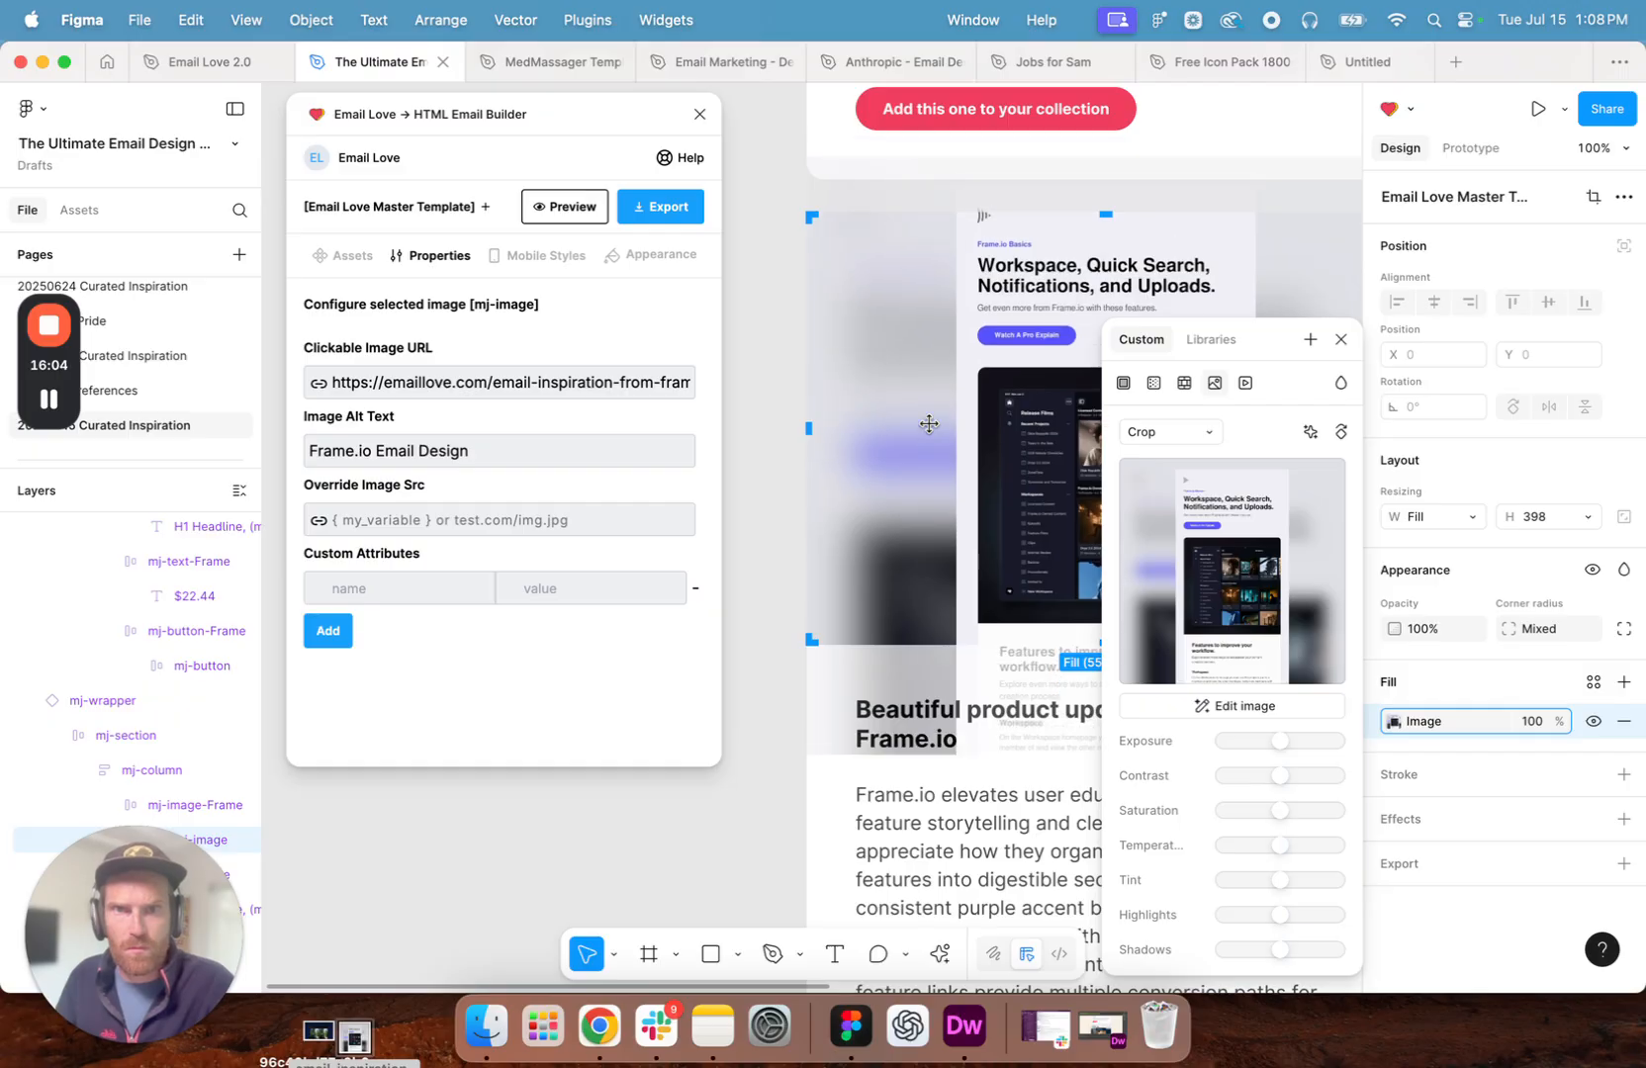
pyautogui.click(770, 385)
# - Switch to Chrome, go to the Email Love home page and open the Crate & Barrel email
pyautogui.scroll(10, 928, 475)
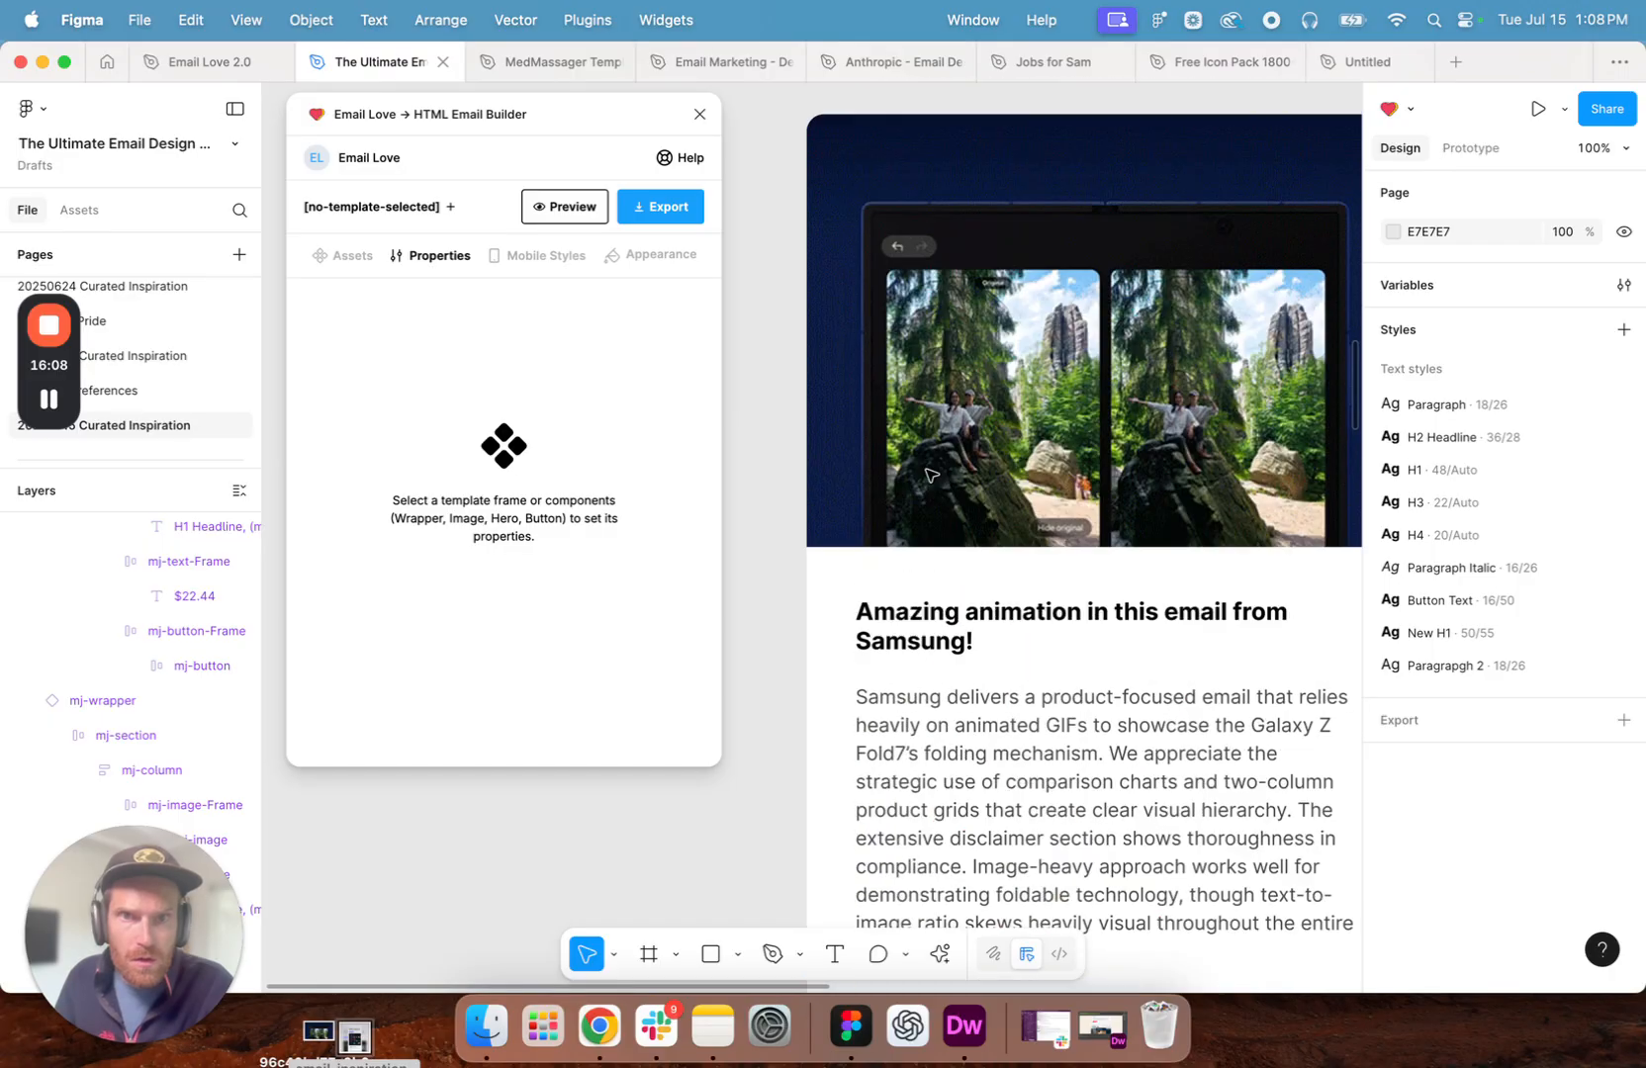
pyautogui.scroll(-15, 928, 475)
pyautogui.scroll(-5, 928, 475)
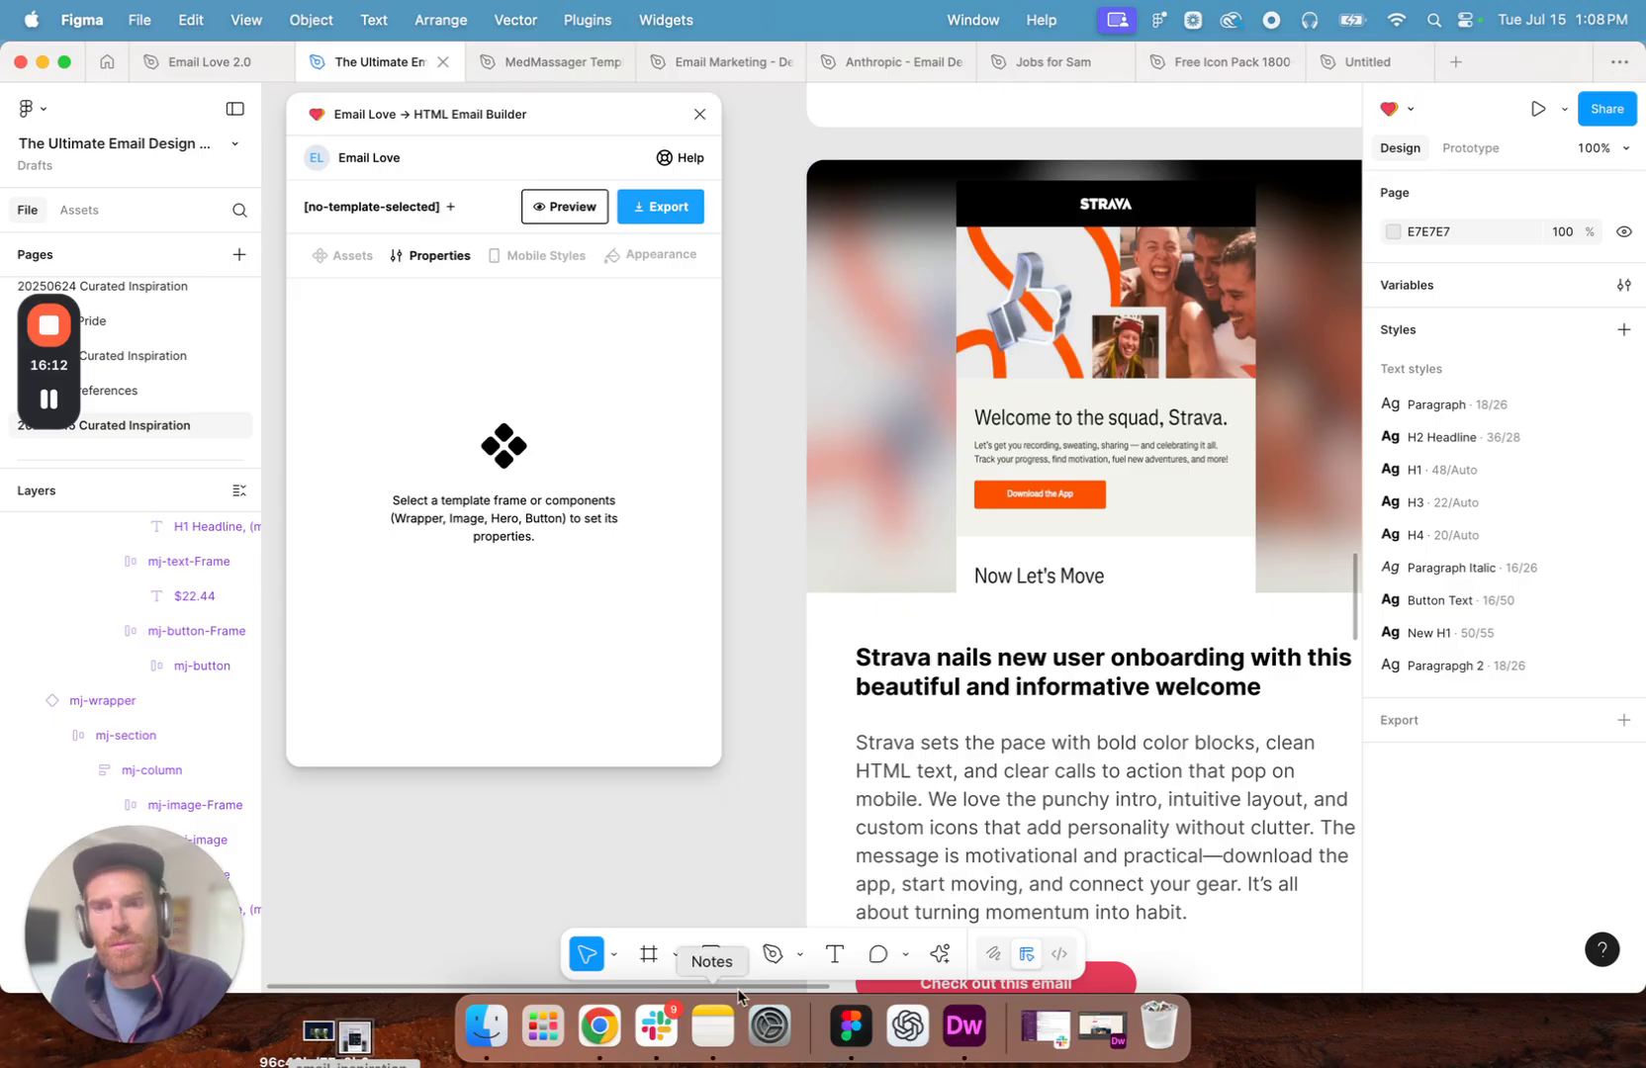
pyautogui.click(600, 1023)
pyautogui.click(559, 579)
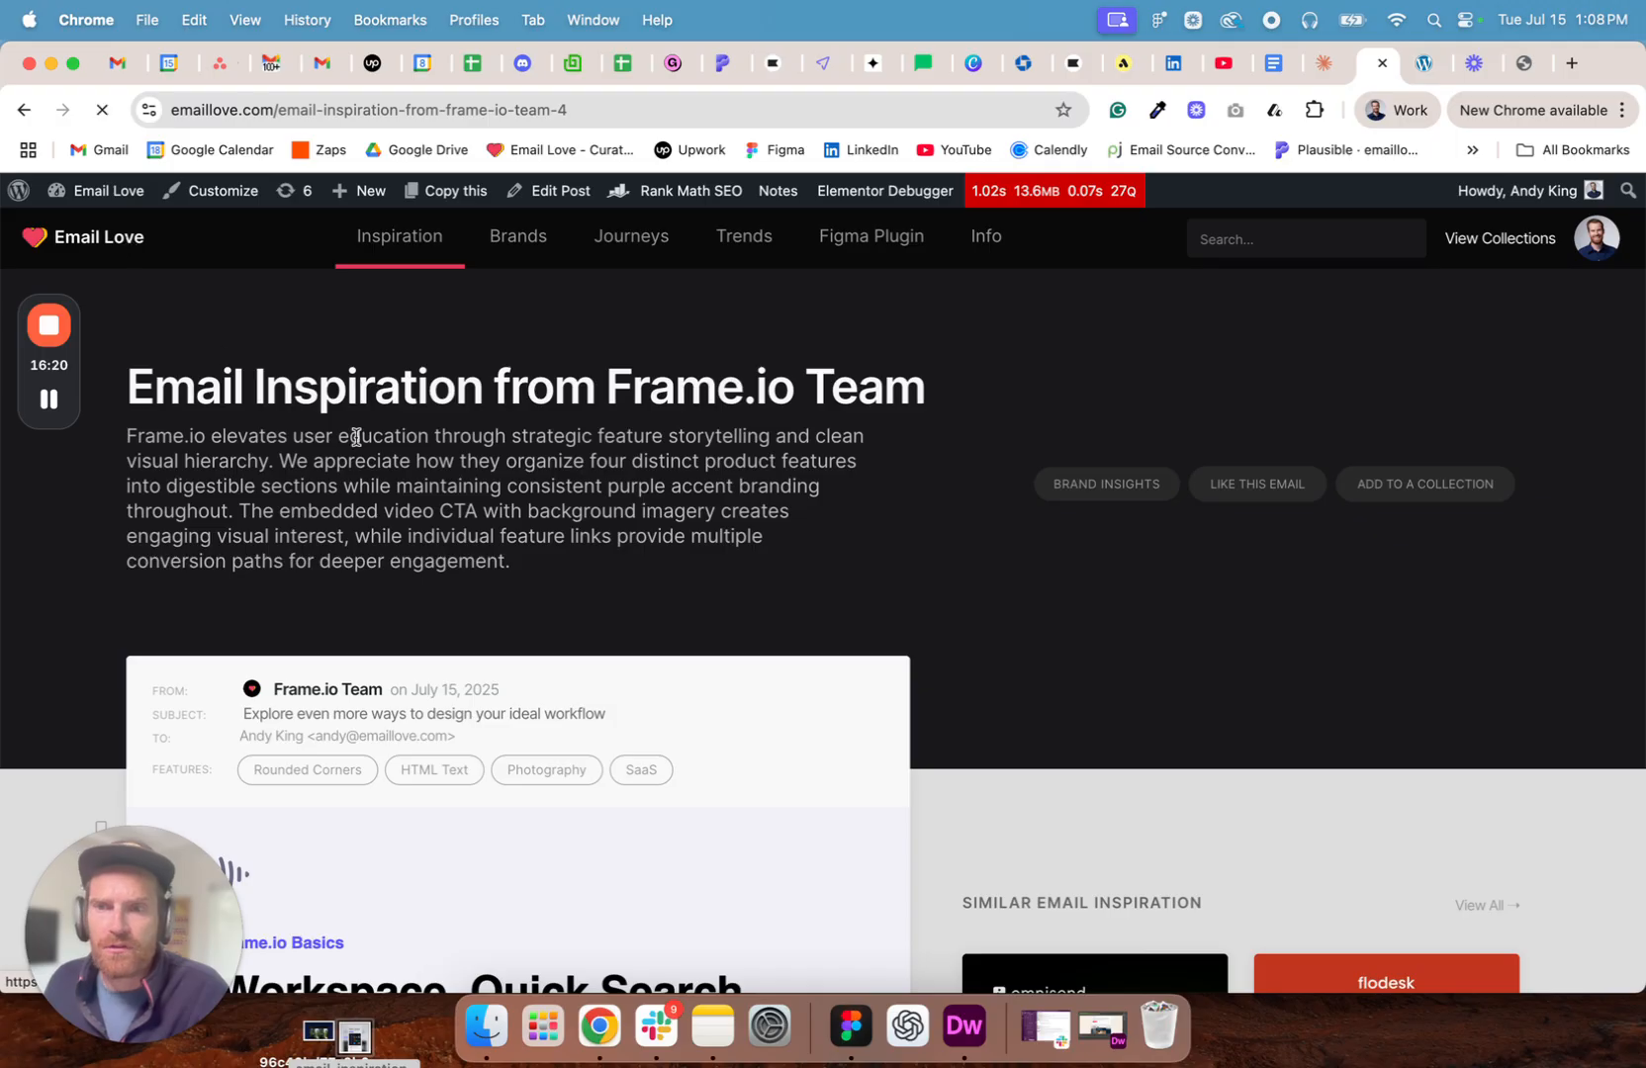
pyautogui.scroll(-5, 274, 440)
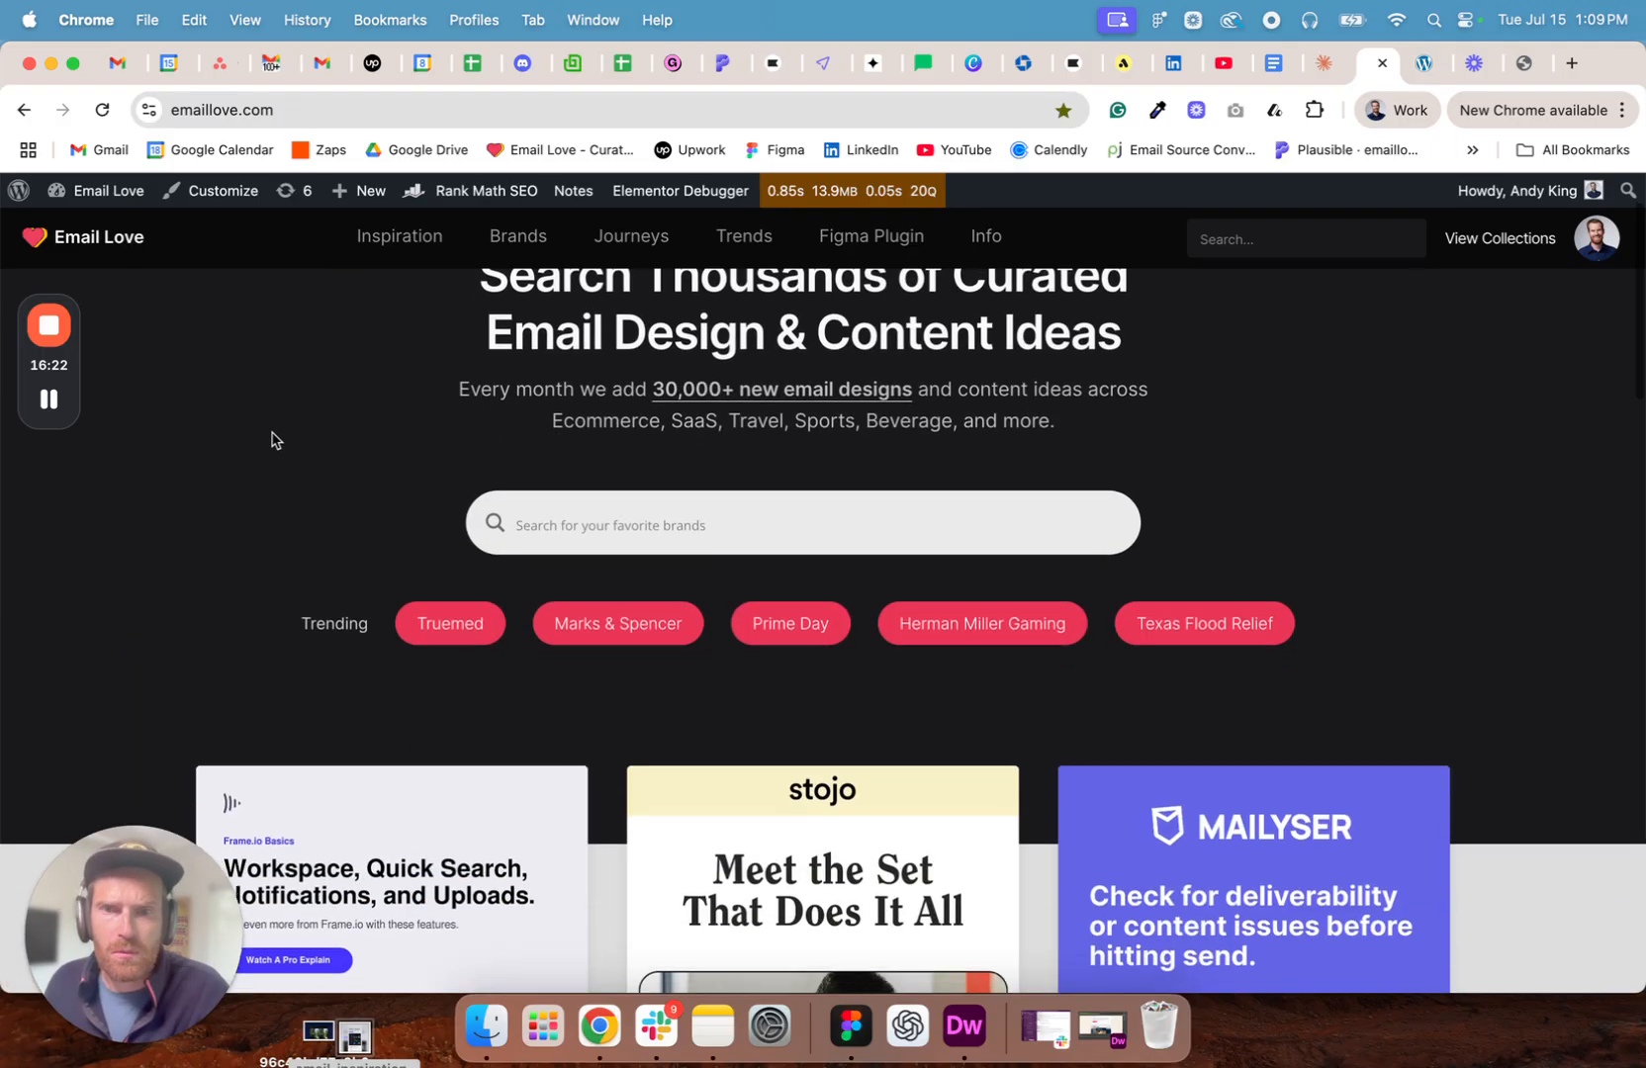
pyautogui.scroll(-6, 274, 440)
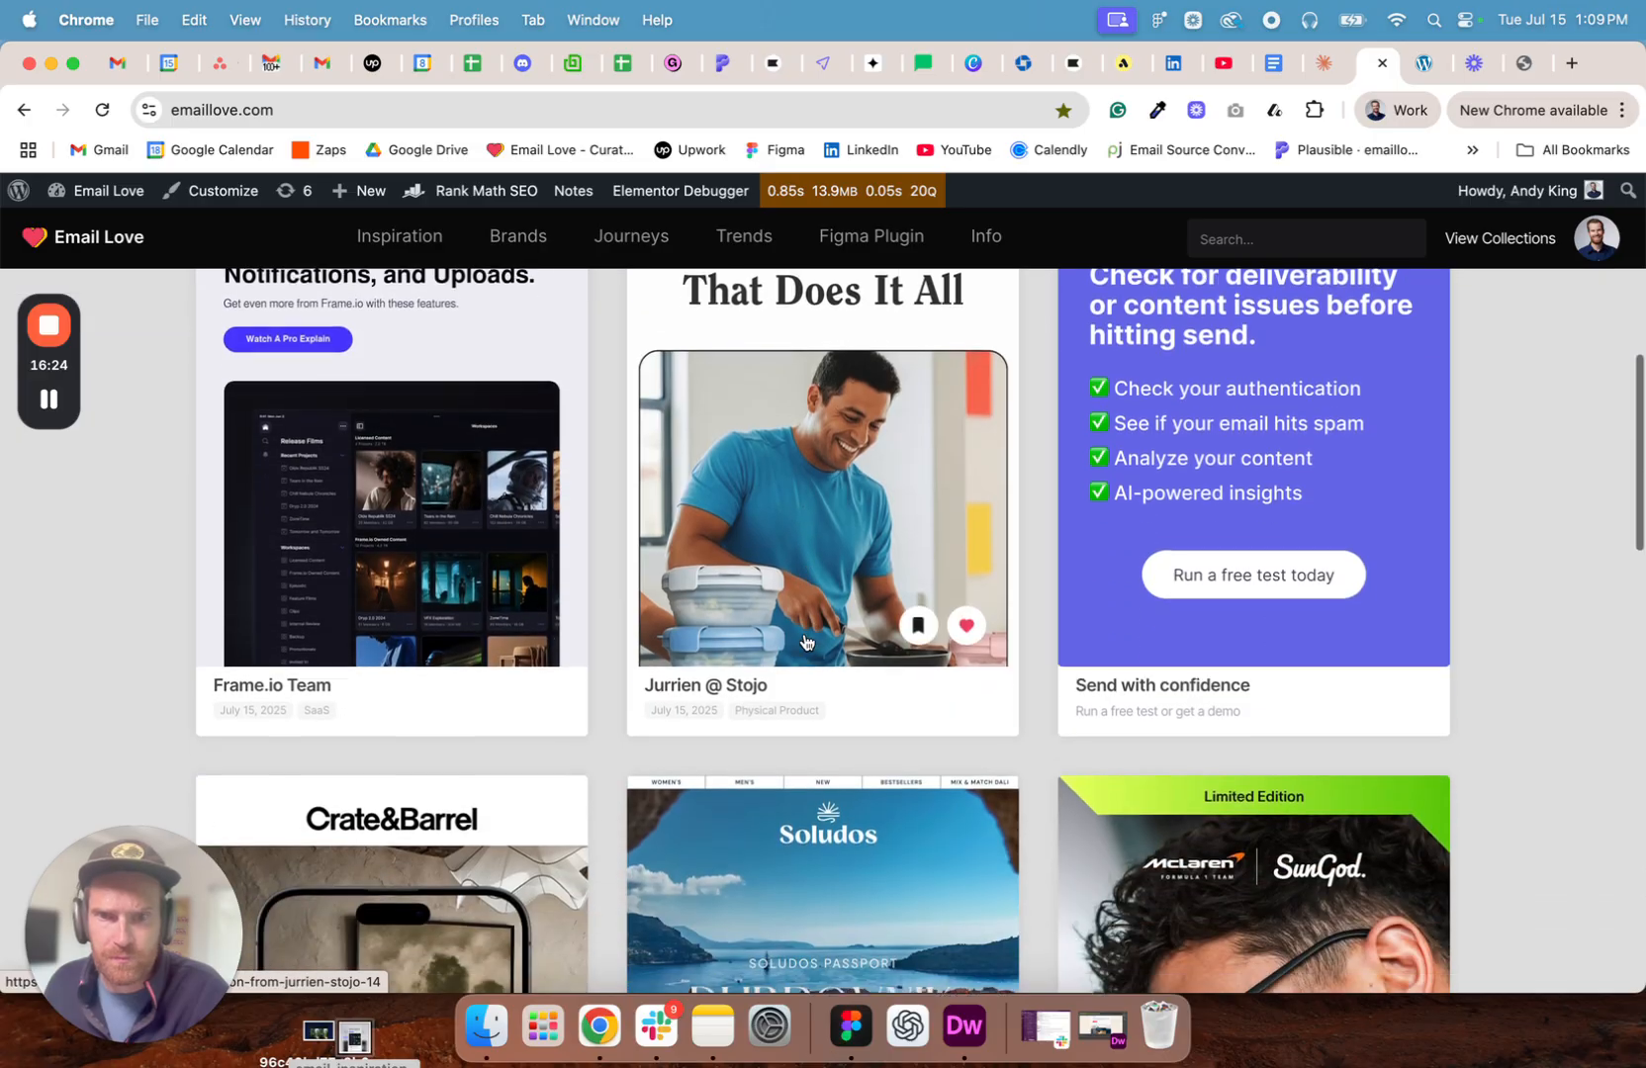
pyautogui.scroll(-7, 804, 640)
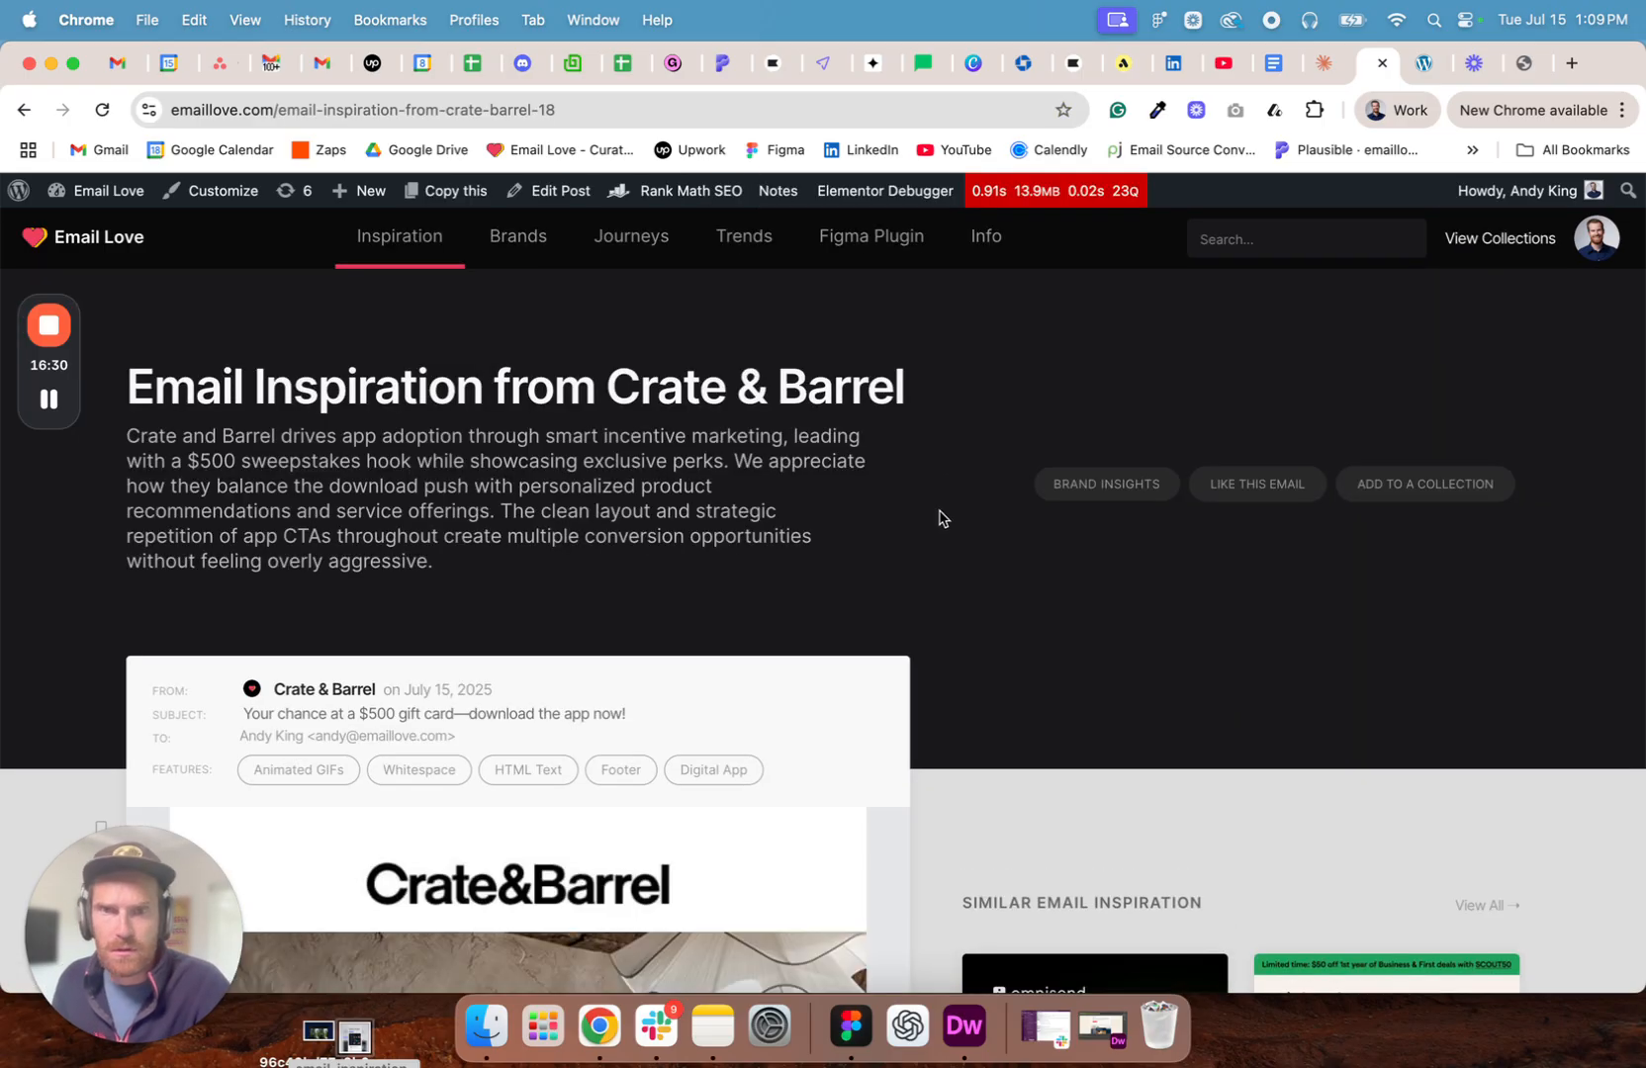
# - View the Crate & Barrel page's source, copy the preview image URL under IMAGE and open it in a new tab
pyautogui.rightClick(969, 365)
pyautogui.click(992, 678)
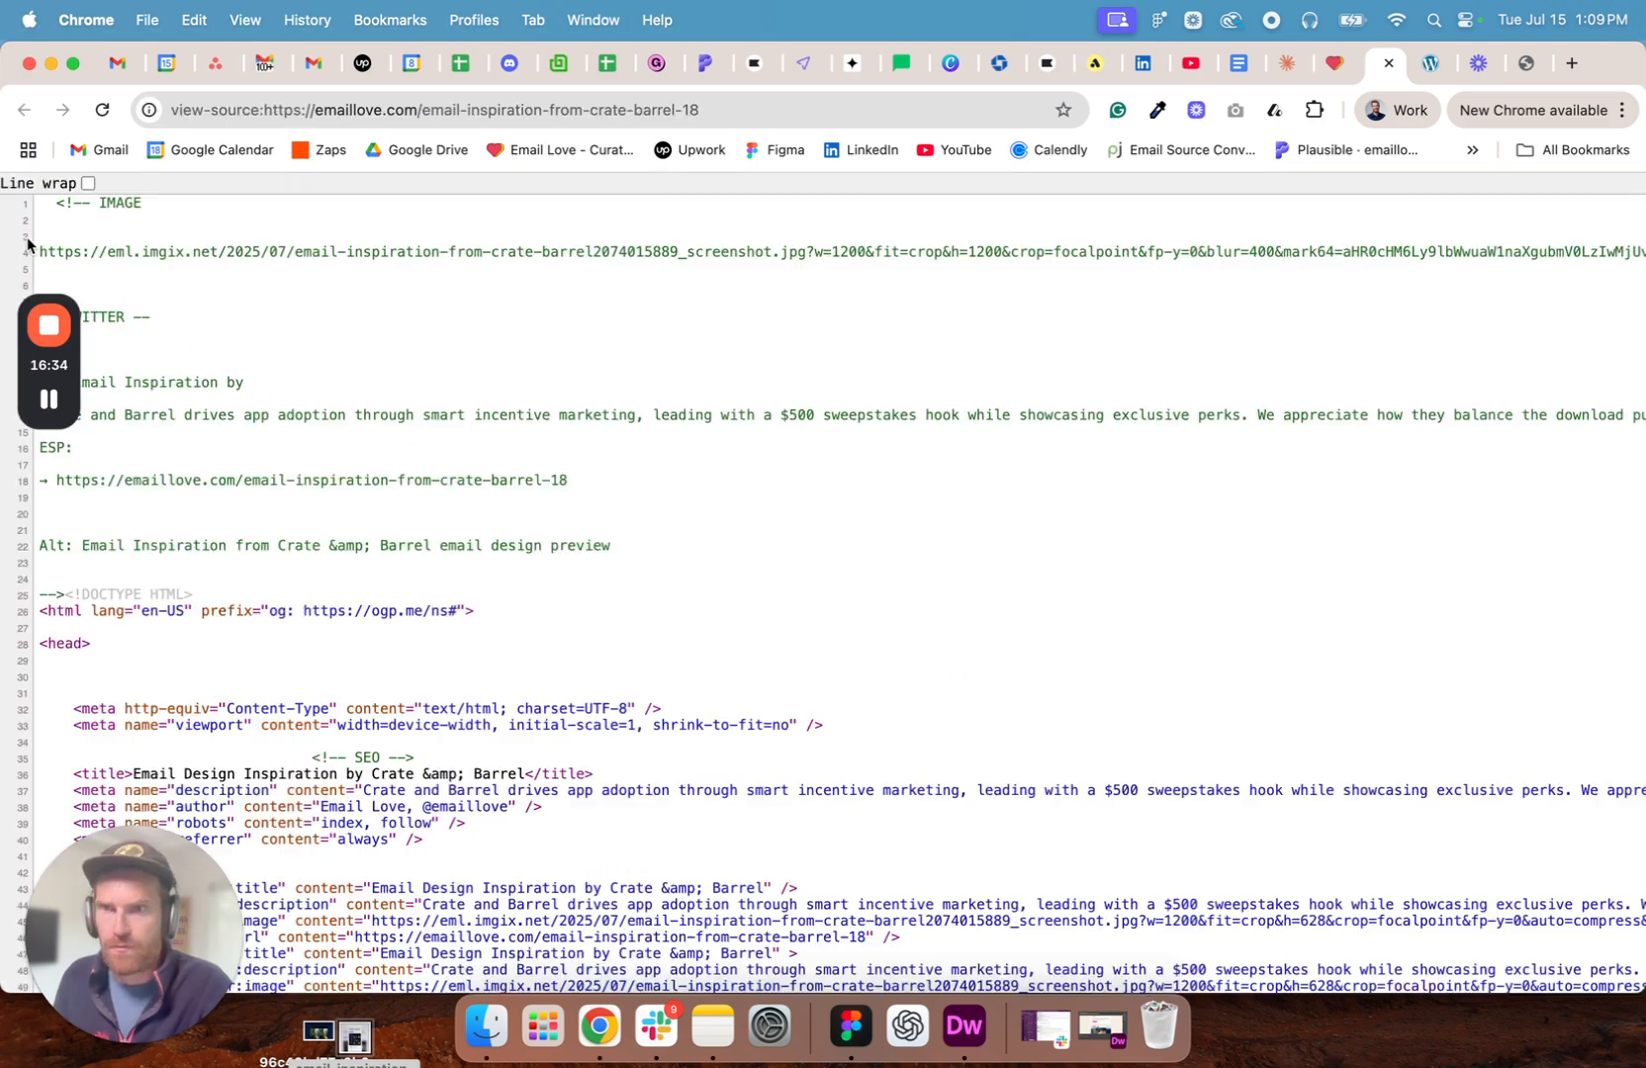
pyautogui.moveTo(38, 249); pyautogui.dragTo(41, 267)
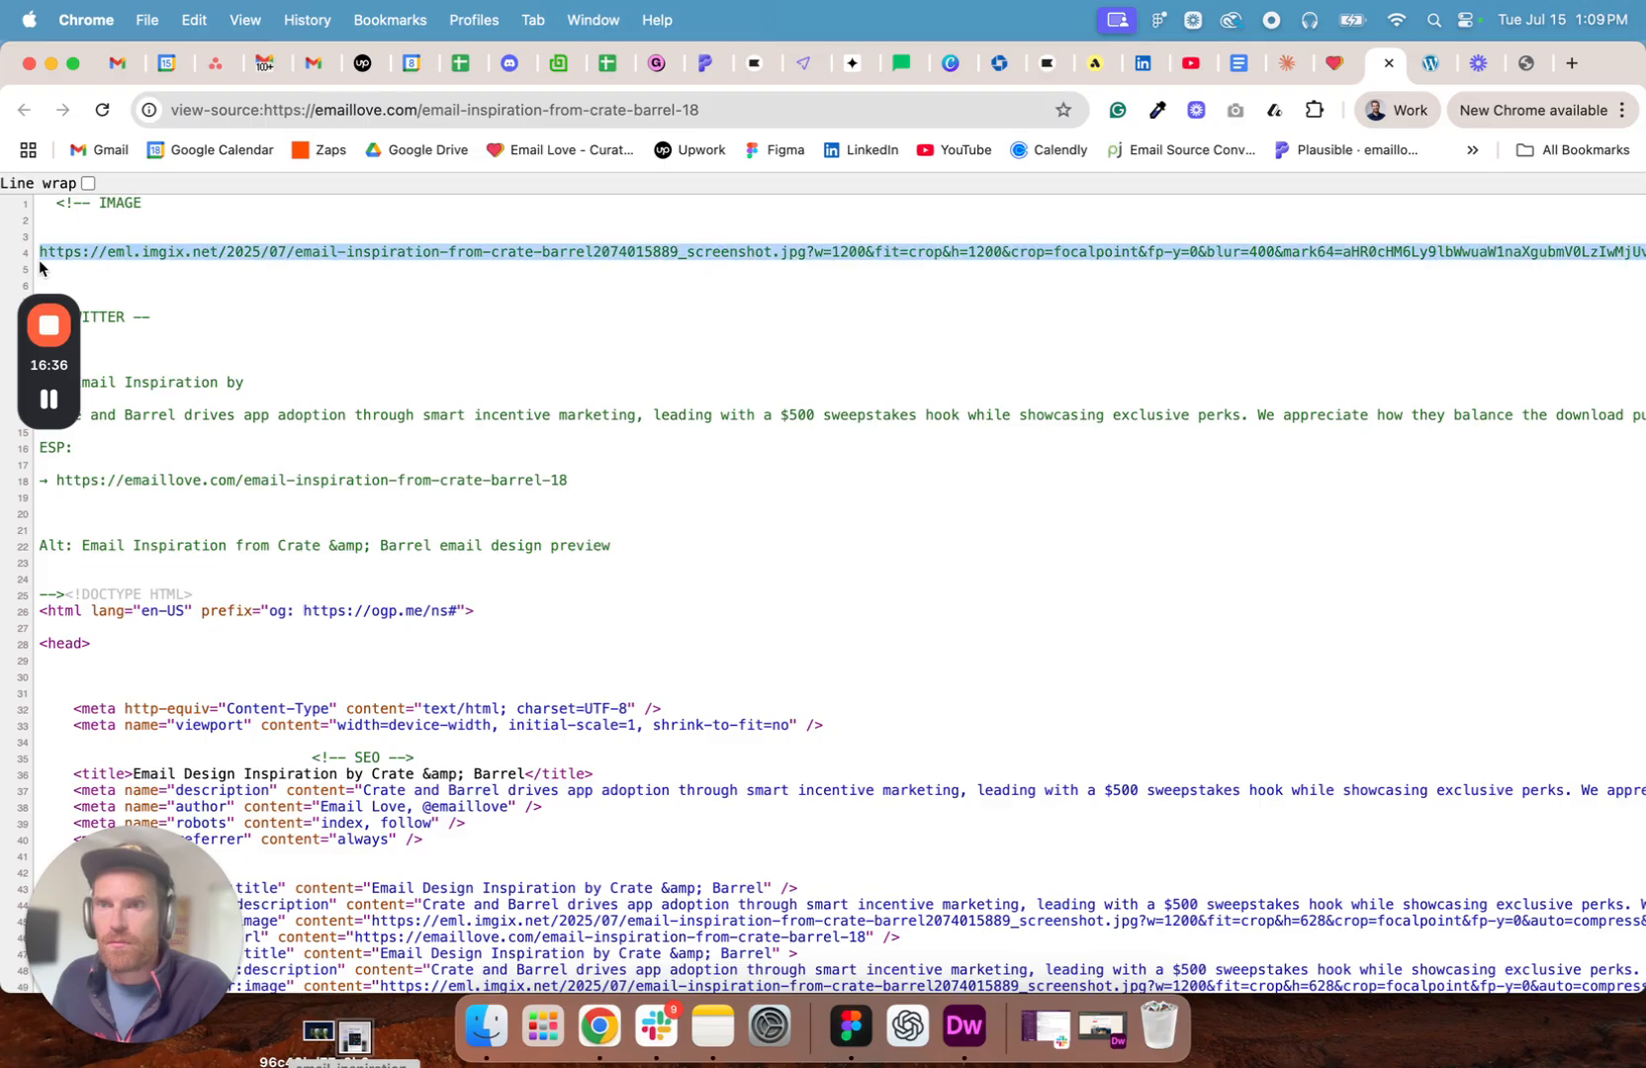
pyautogui.click(1576, 62)
pyautogui.press('cmd+v')
pyautogui.press('Return')
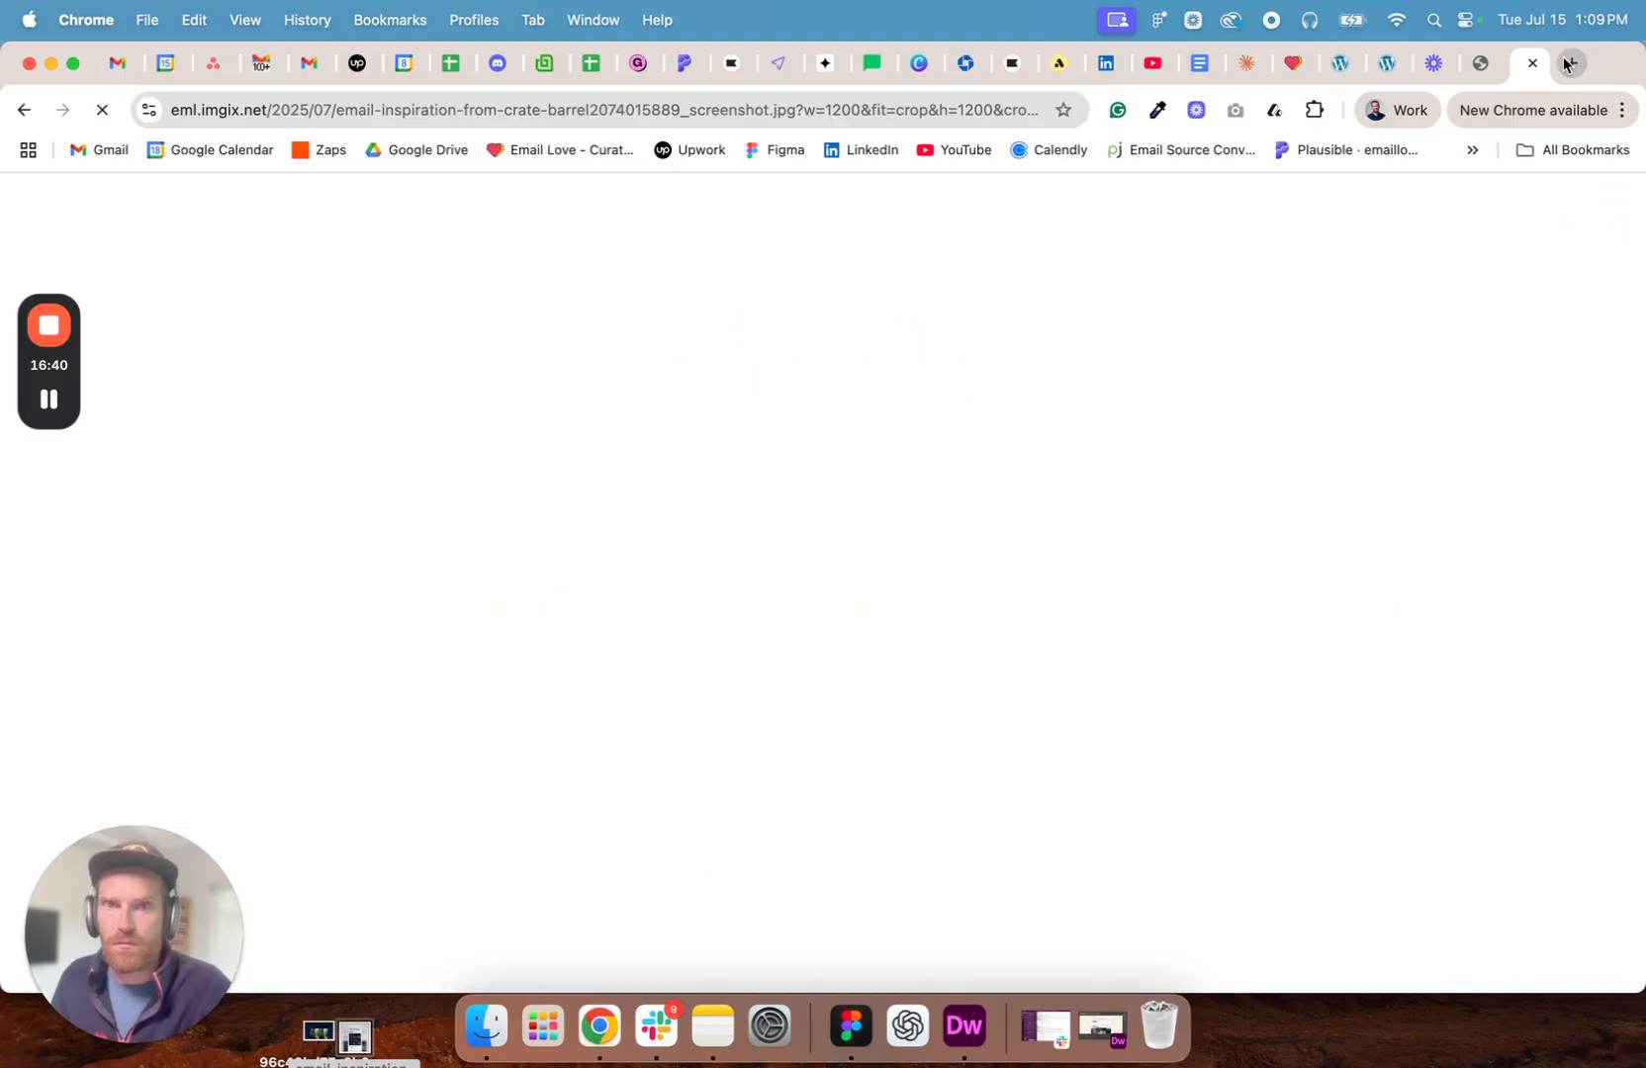
# - Save the Crate & Barrel preview image to the desktop and, in Figma, replace the Strava section's image with that 889_screenshot.jpg file
pyautogui.moveTo(814, 512); pyautogui.dragTo(368, 1037)
pyautogui.click(851, 1025)
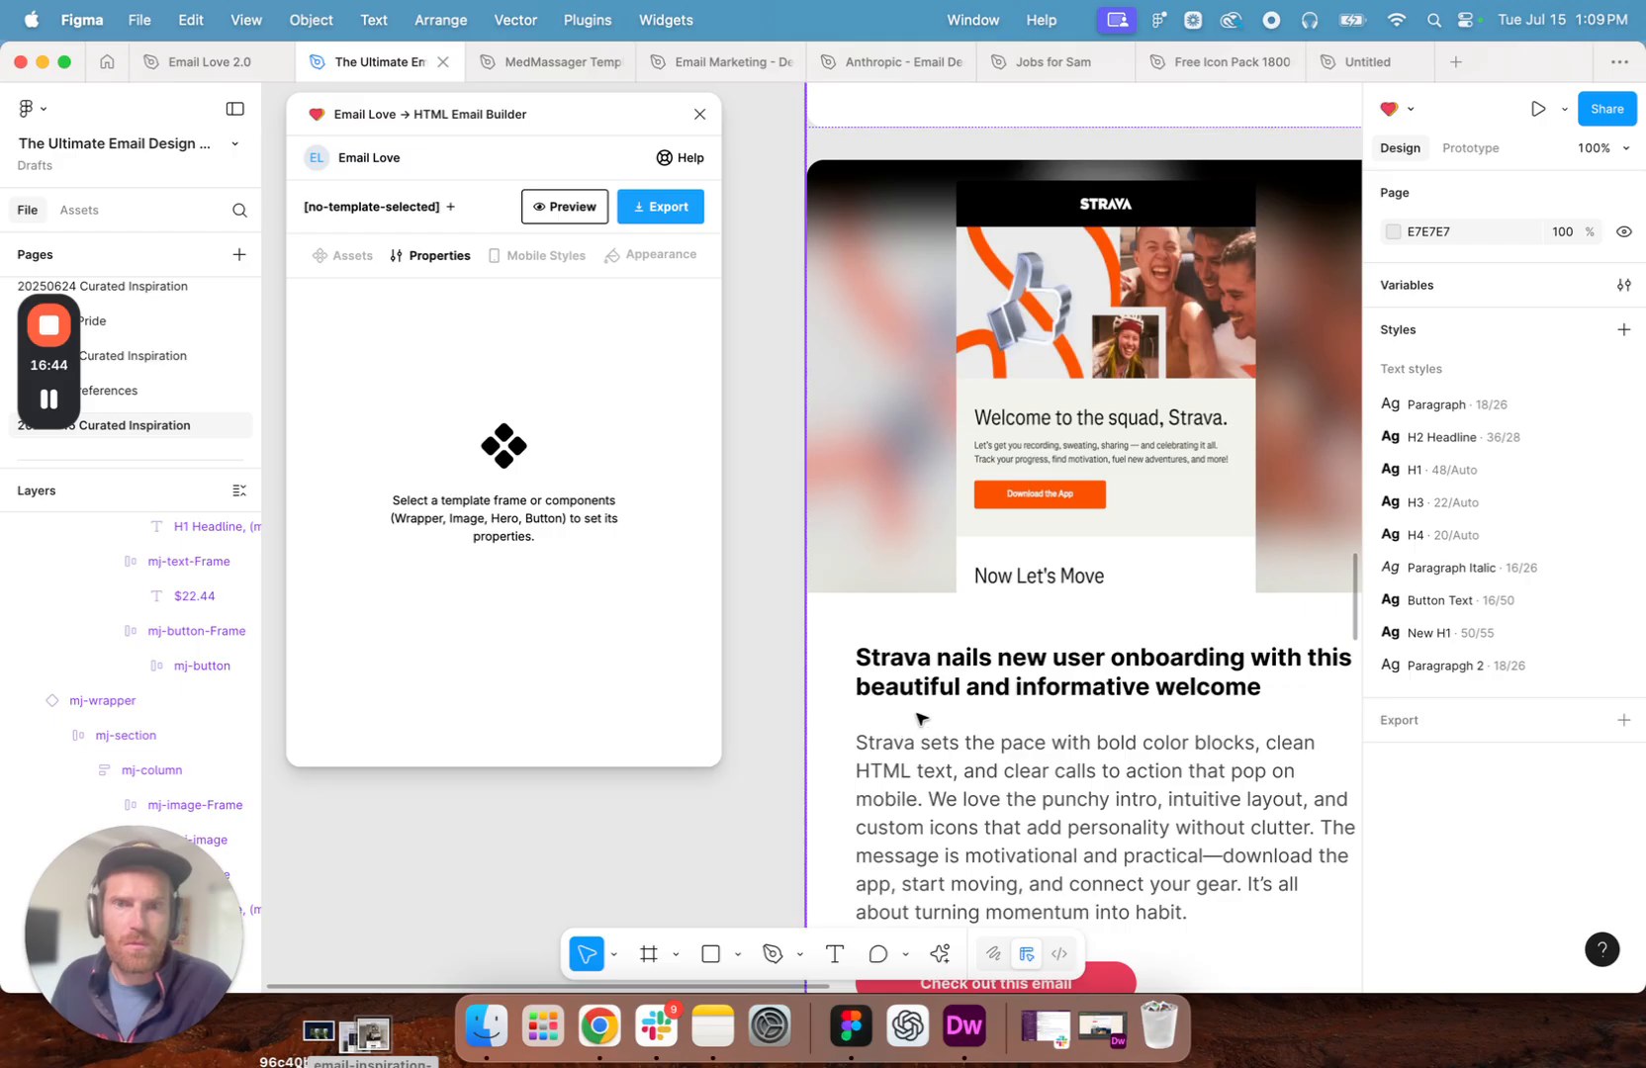
pyautogui.scroll(-1, 921, 719)
pyautogui.scroll(2, 1115, 318)
pyautogui.click(1115, 403)
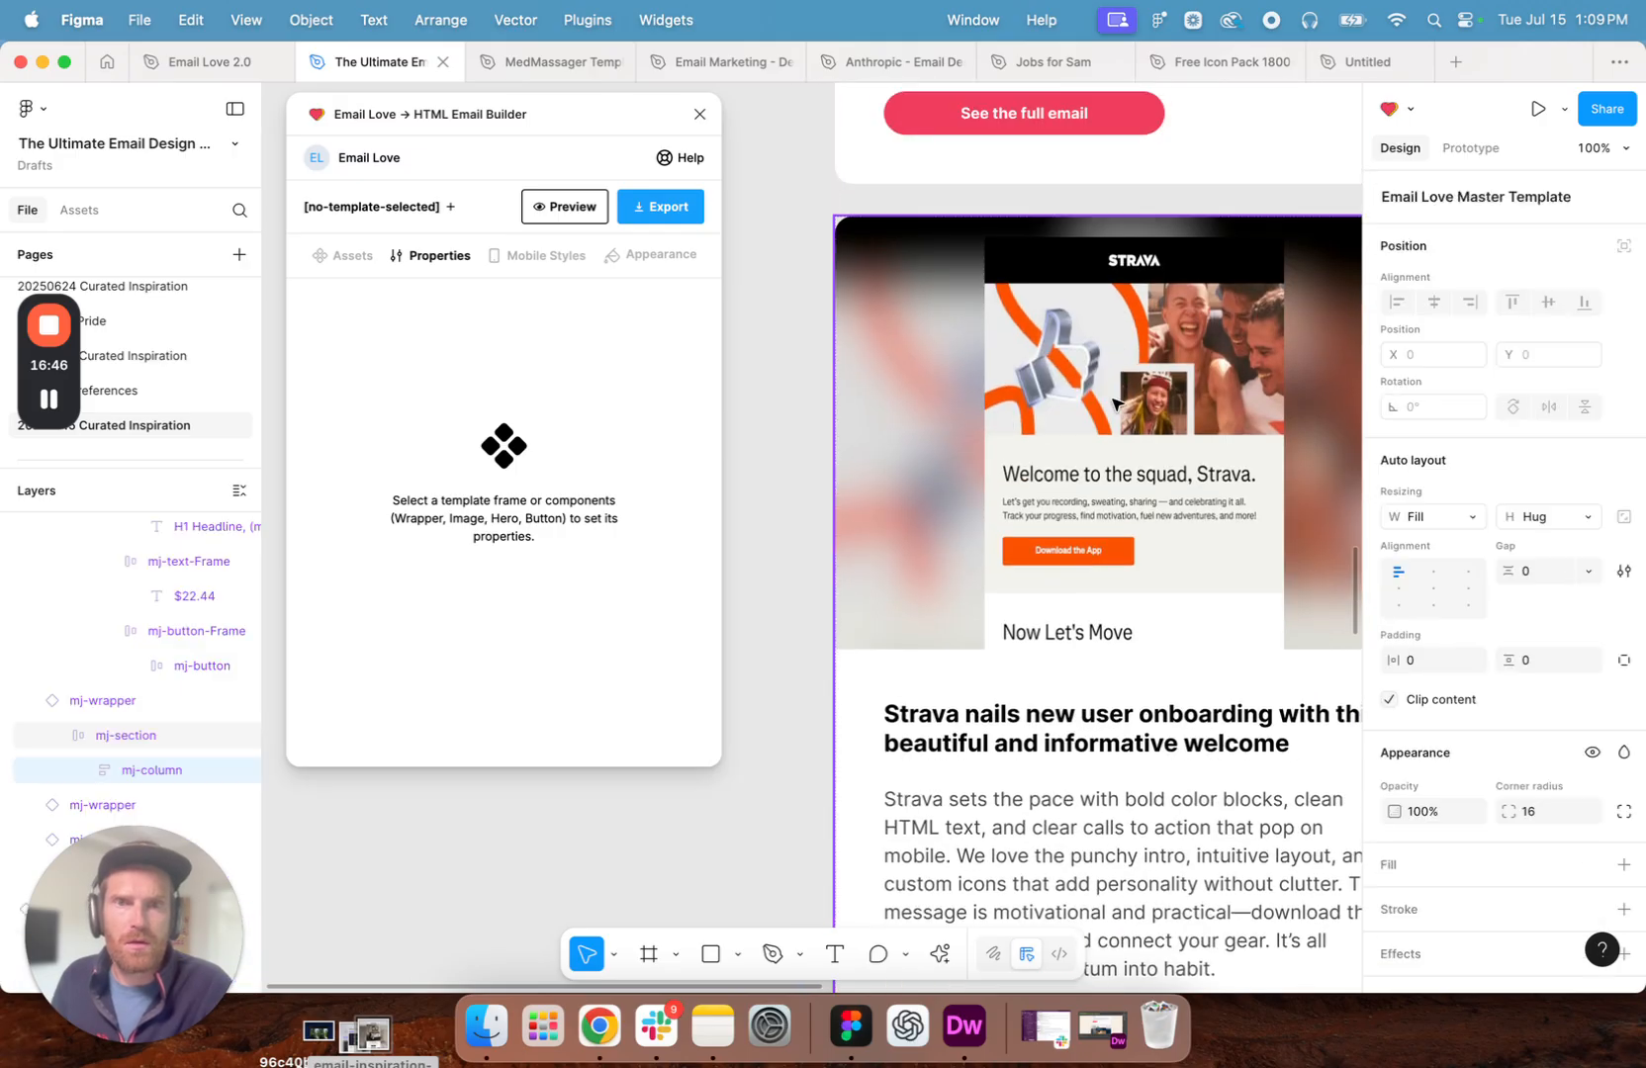
pyautogui.click(1115, 403)
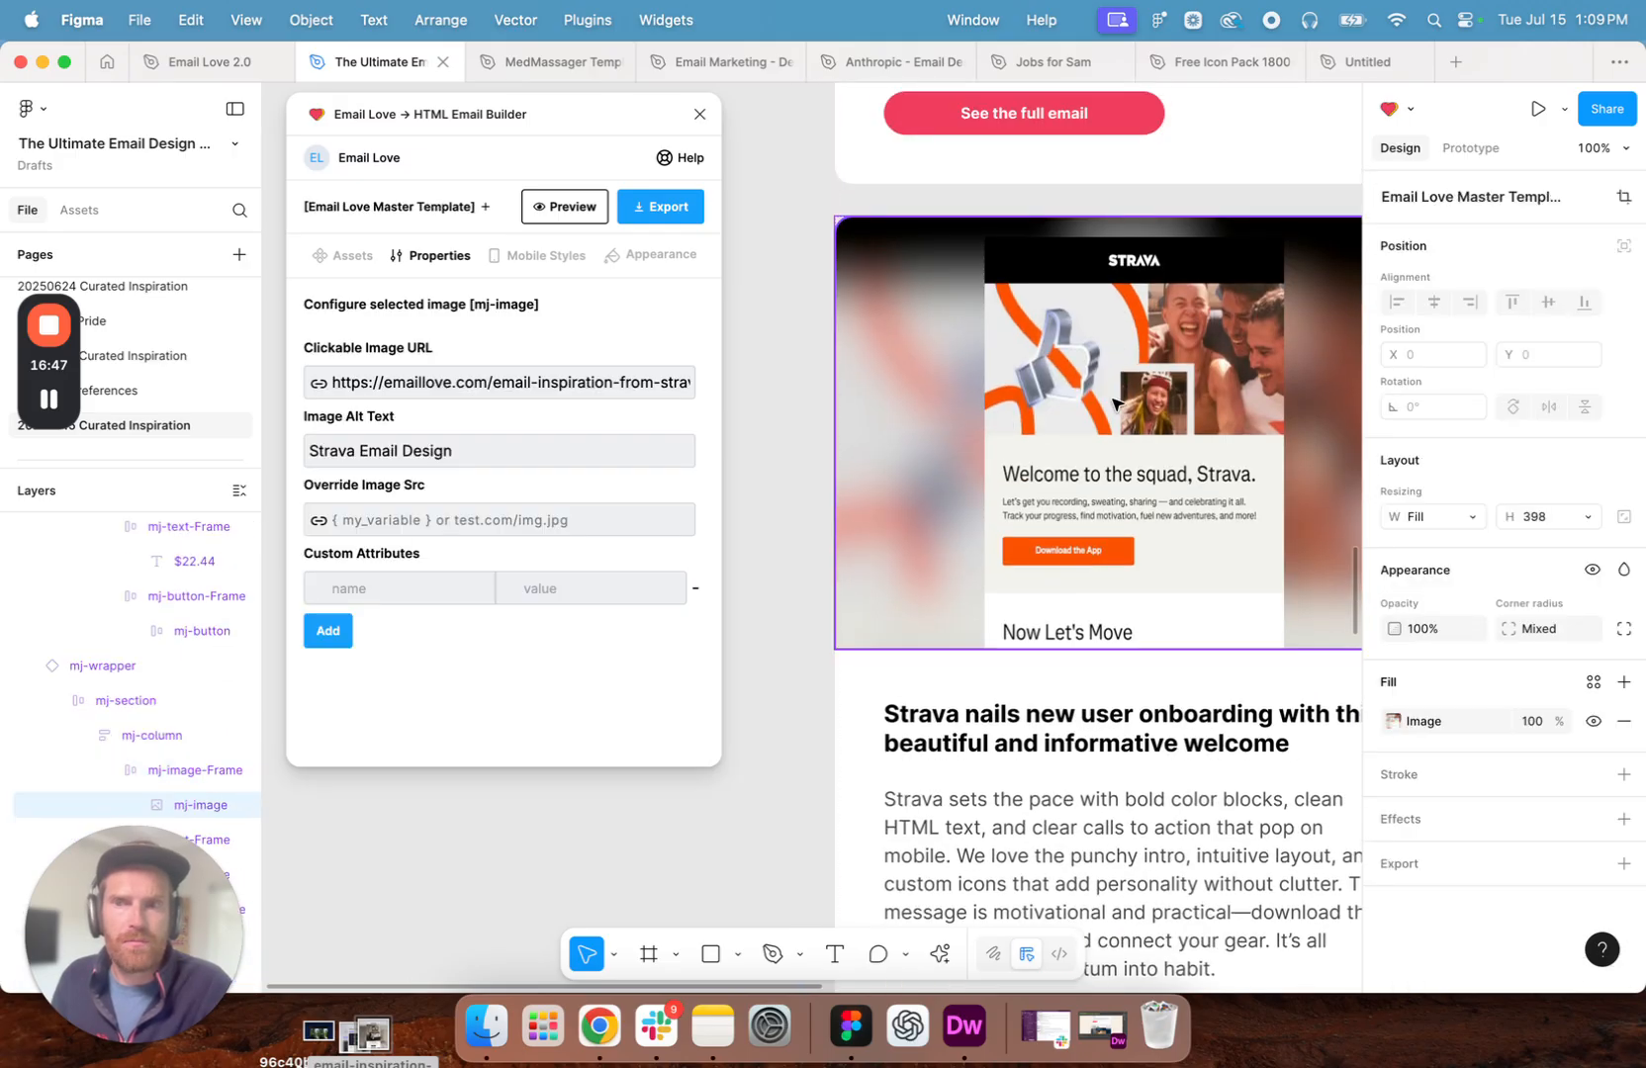
pyautogui.click(1401, 723)
pyautogui.click(1208, 547)
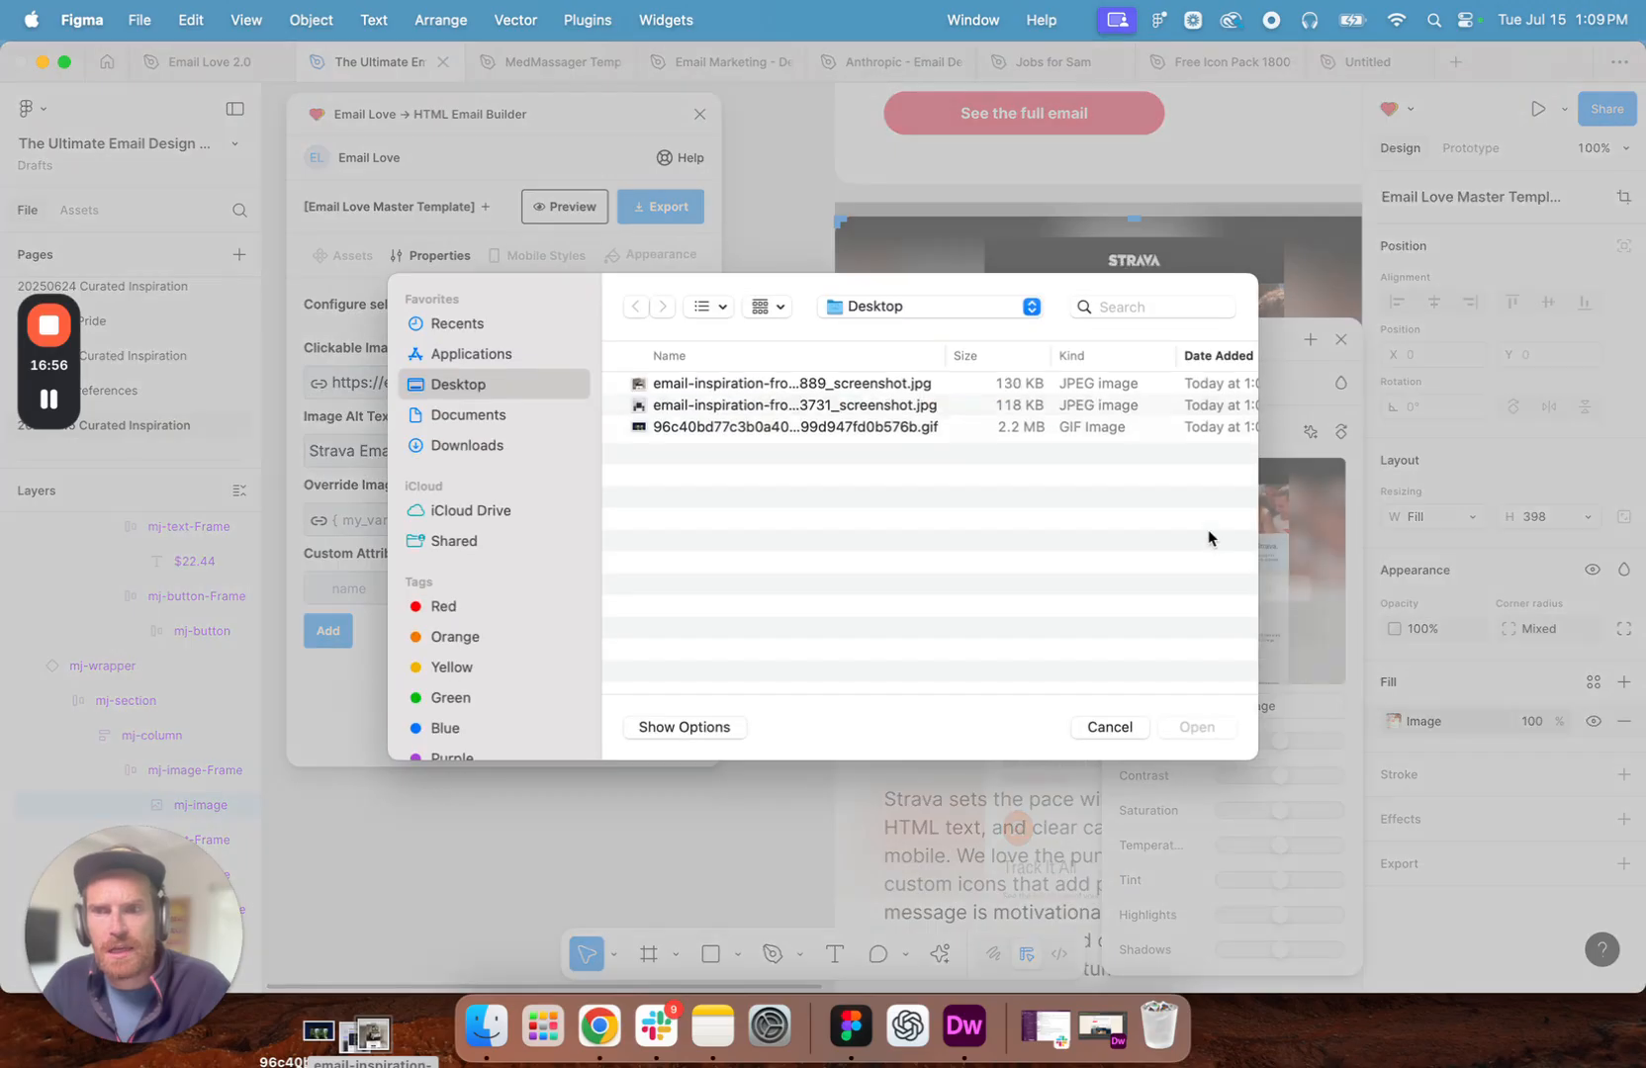
pyautogui.doubleClick(673, 396)
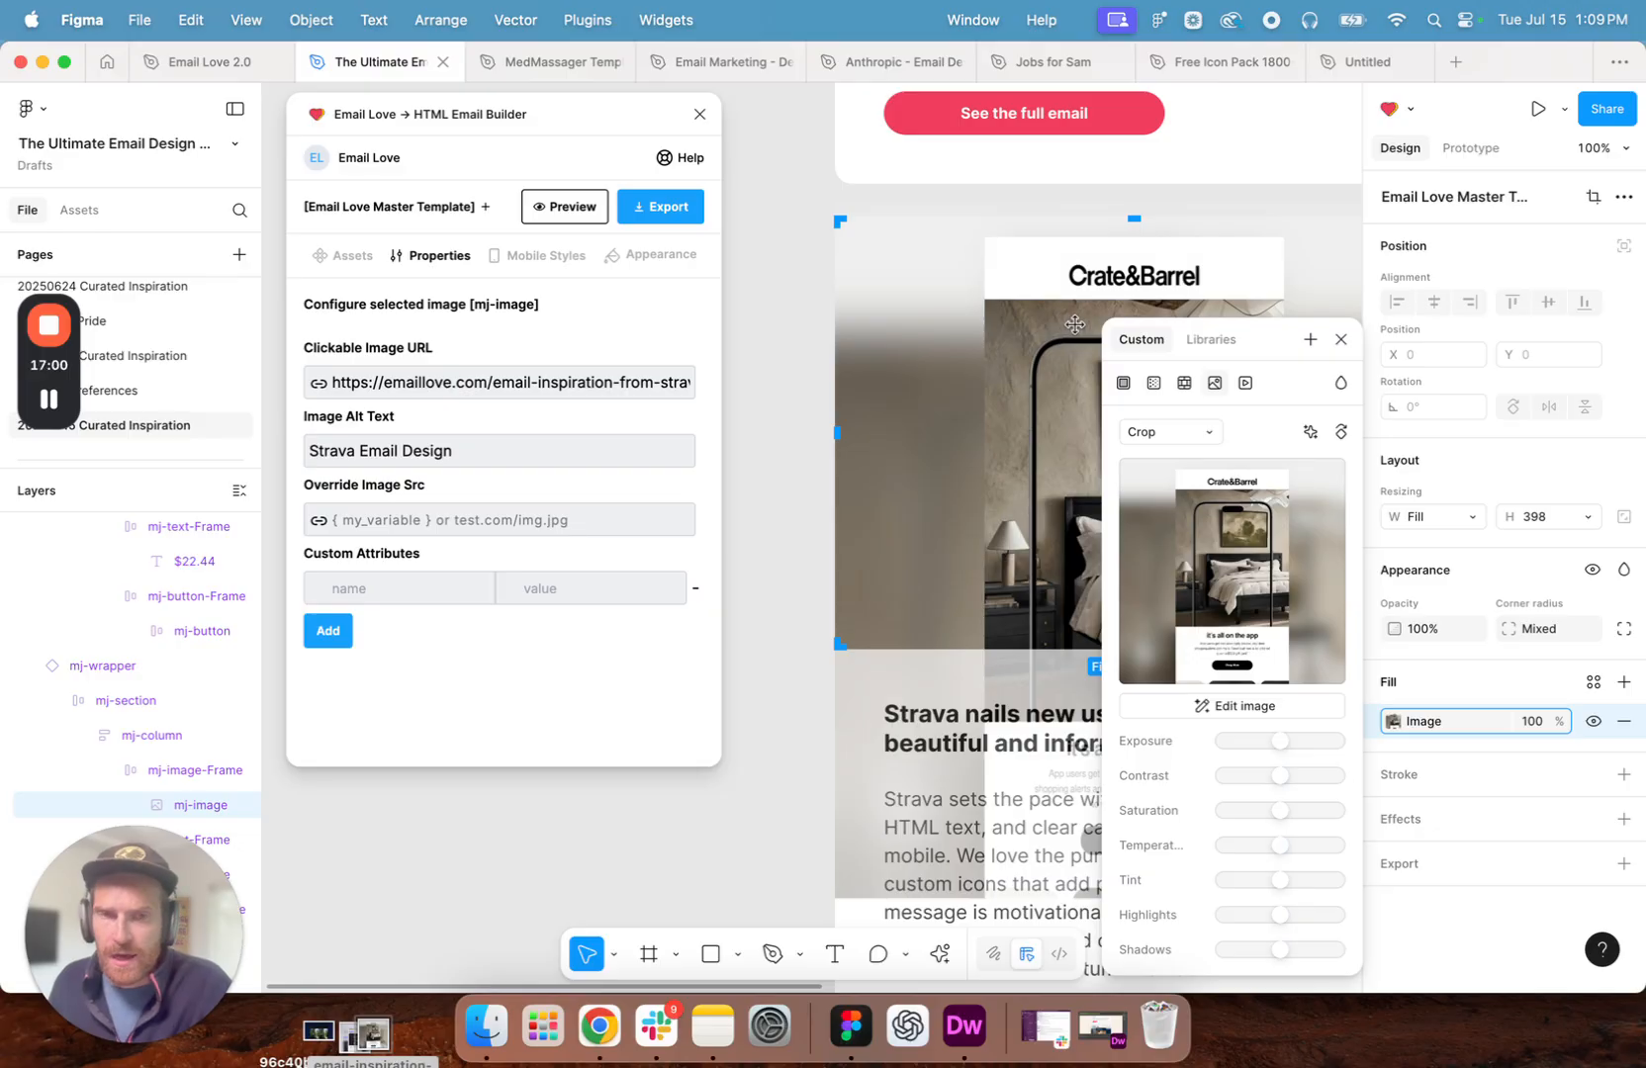
# - Reset the Crate & Barrel image's placement by switching its scaling mode to Fill and back to Crop
pyautogui.click(1167, 430)
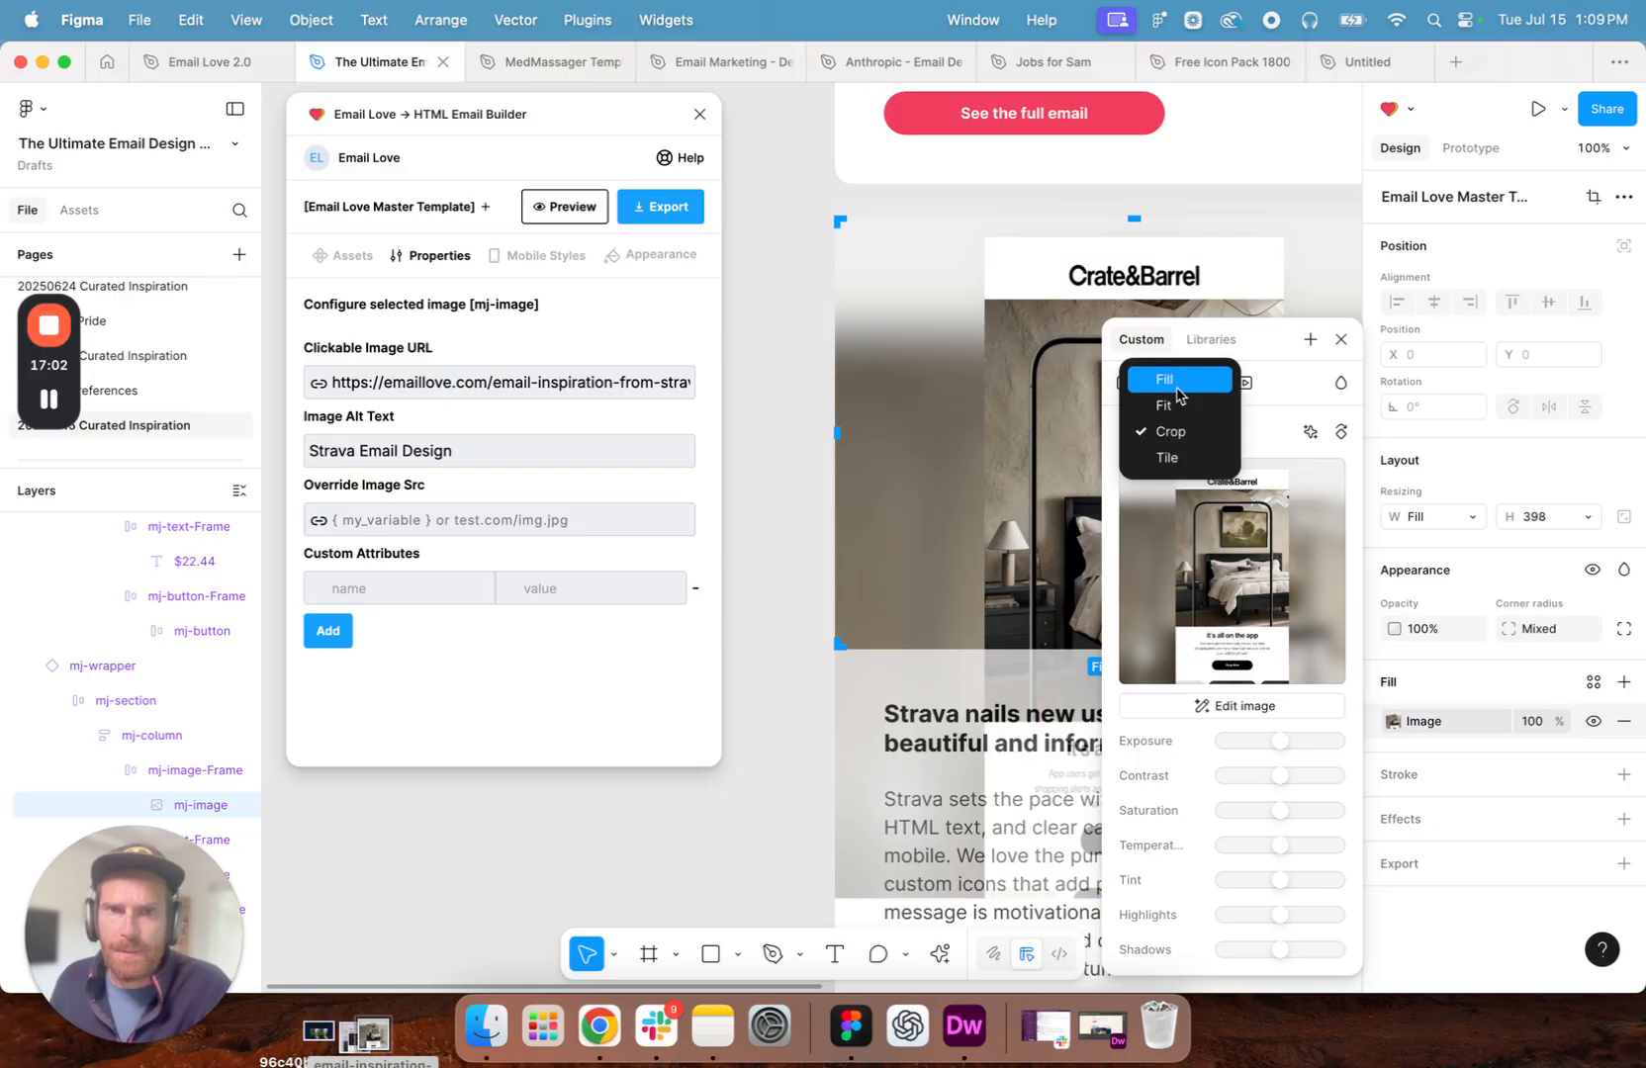
pyautogui.click(1175, 382)
pyautogui.click(1167, 432)
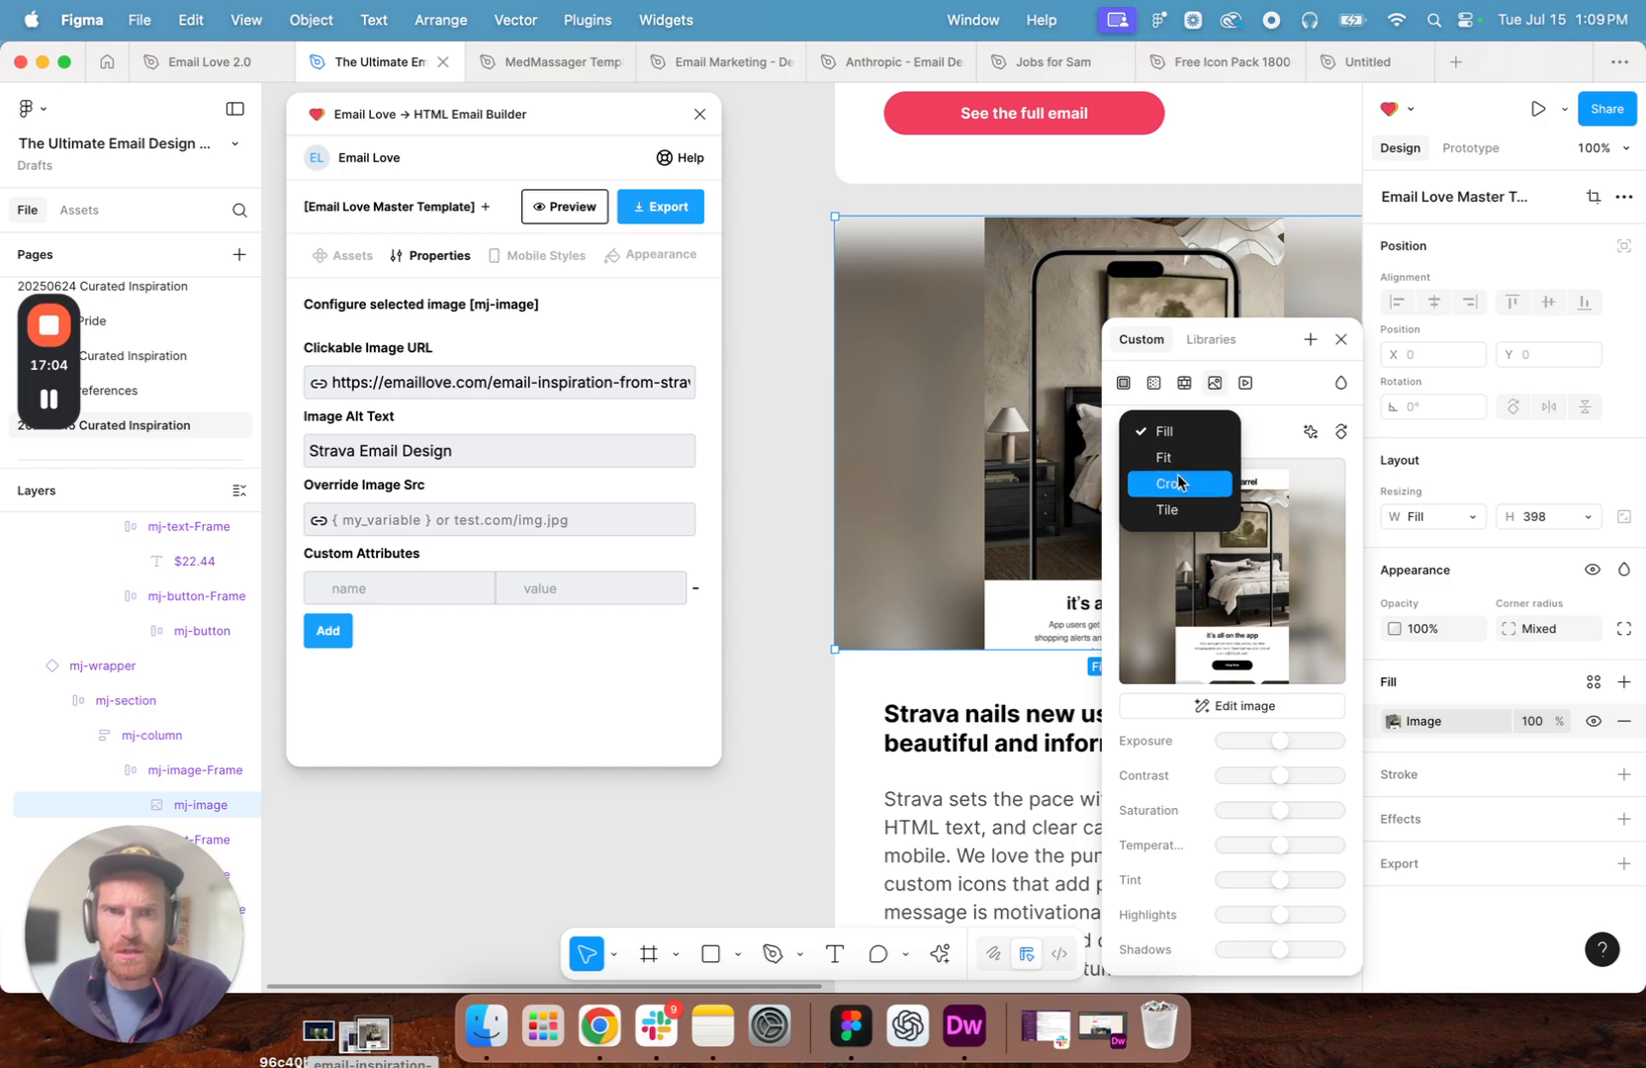
pyautogui.click(1180, 482)
# - Nudge the cropped Crate & Barrel image downward in small and large increments until its logo sits inside the frame, and leave the crop
pyautogui.click(1040, 440)
pyautogui.press('Down')
pyautogui.press('Down')
pyautogui.press('Down')
pyautogui.press('Down')
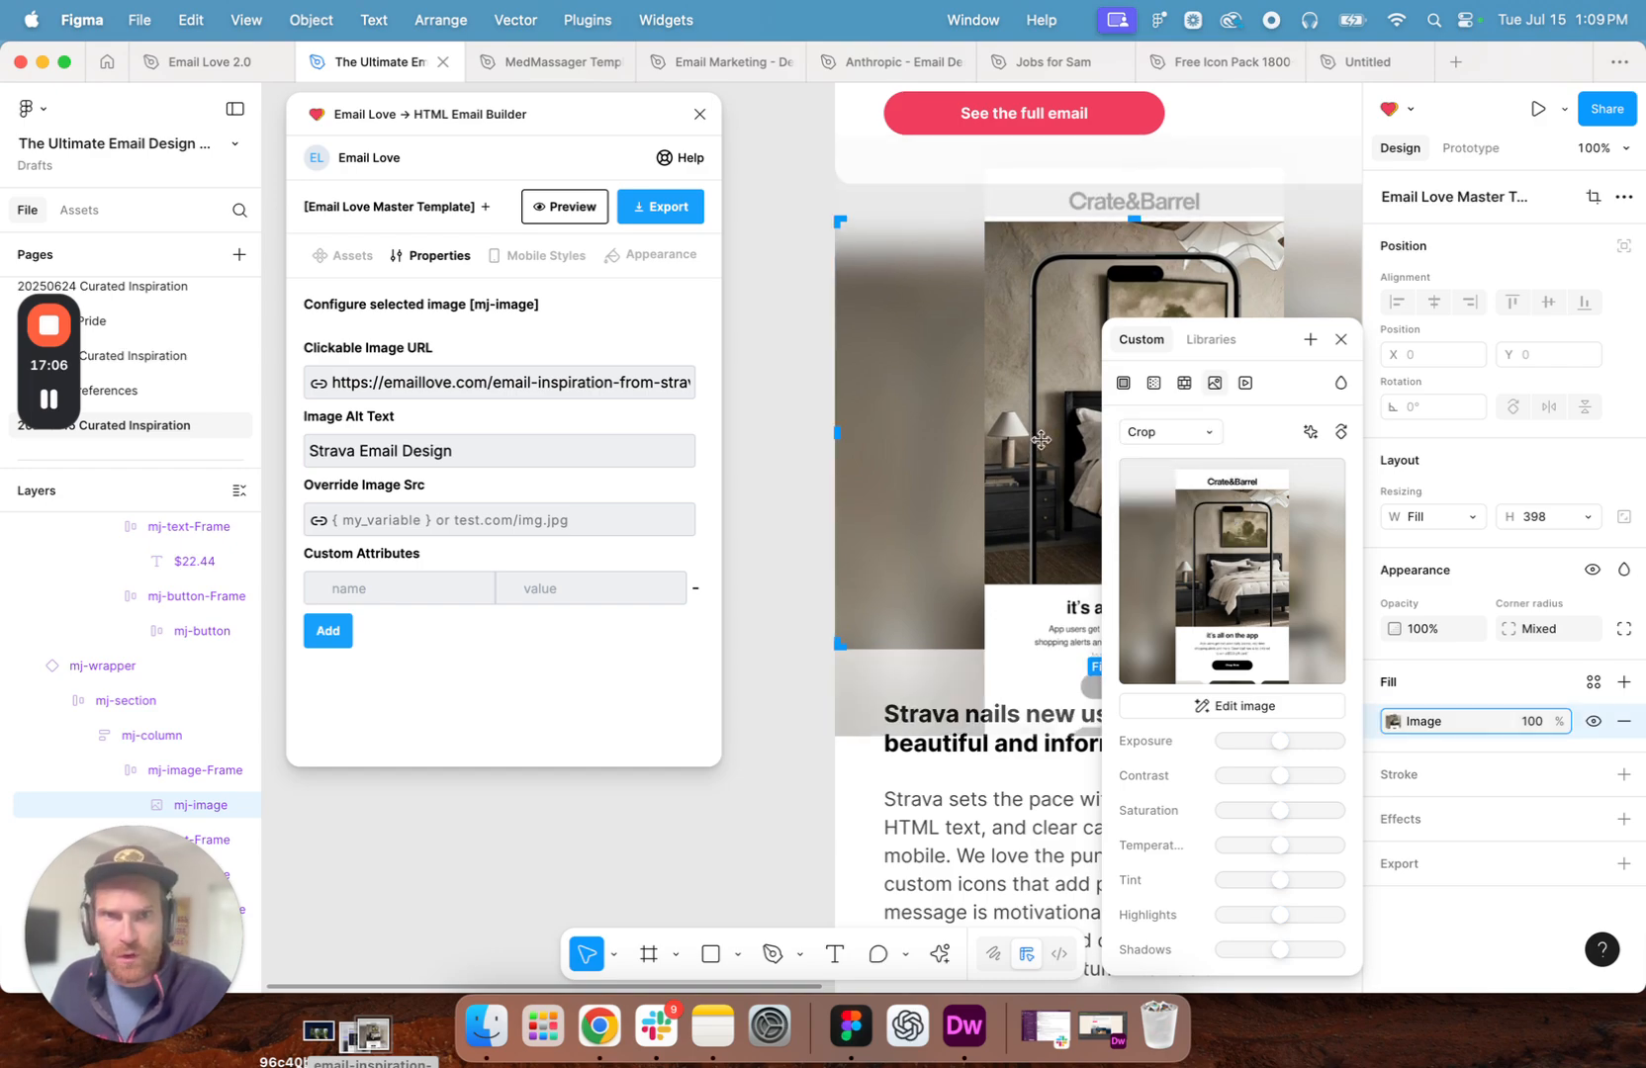
pyautogui.hotkey('shift', 'Down')
pyautogui.hotkey('shift', 'Down')
pyautogui.hotkey('shift', 'Down')
pyautogui.hotkey('shift', 'Down')
pyautogui.hotkey('shift', 'Down')
pyautogui.press('Down')
pyautogui.press('Down')
pyautogui.press('Down')
pyautogui.press('Down')
pyautogui.press('Down')
pyautogui.press('Down')
pyautogui.press('Down')
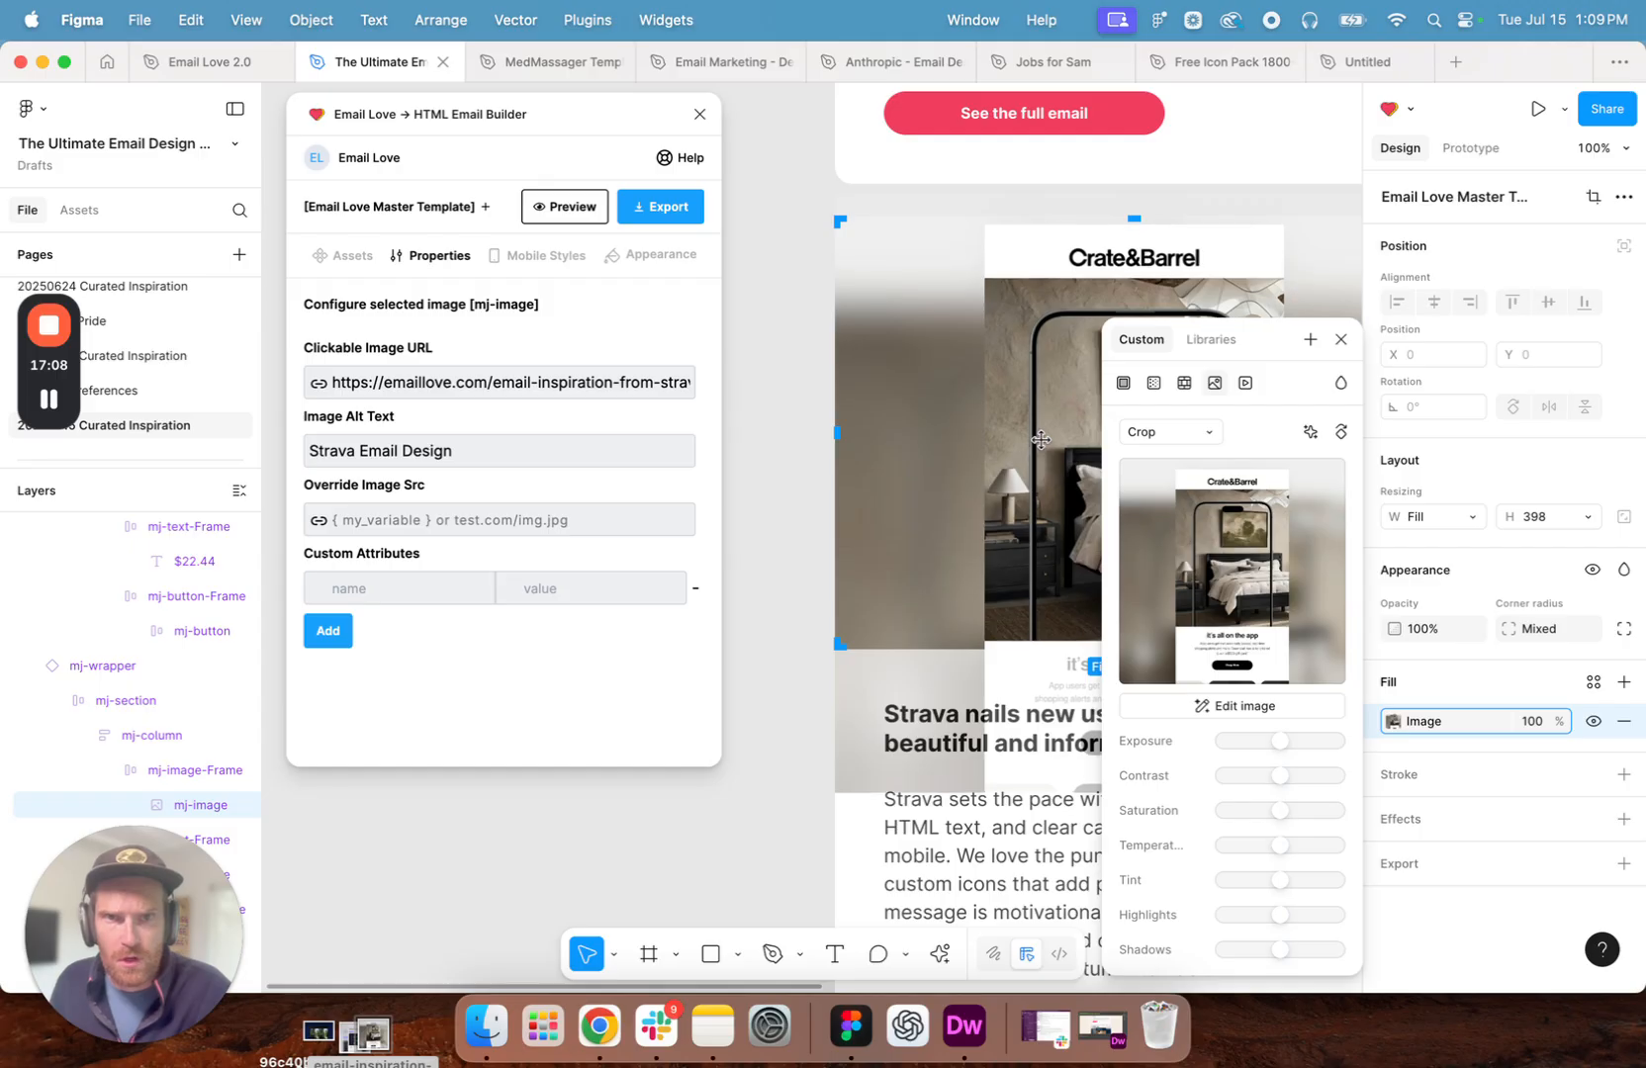
pyautogui.press('Down')
pyautogui.press('Down')
pyautogui.press('Down')
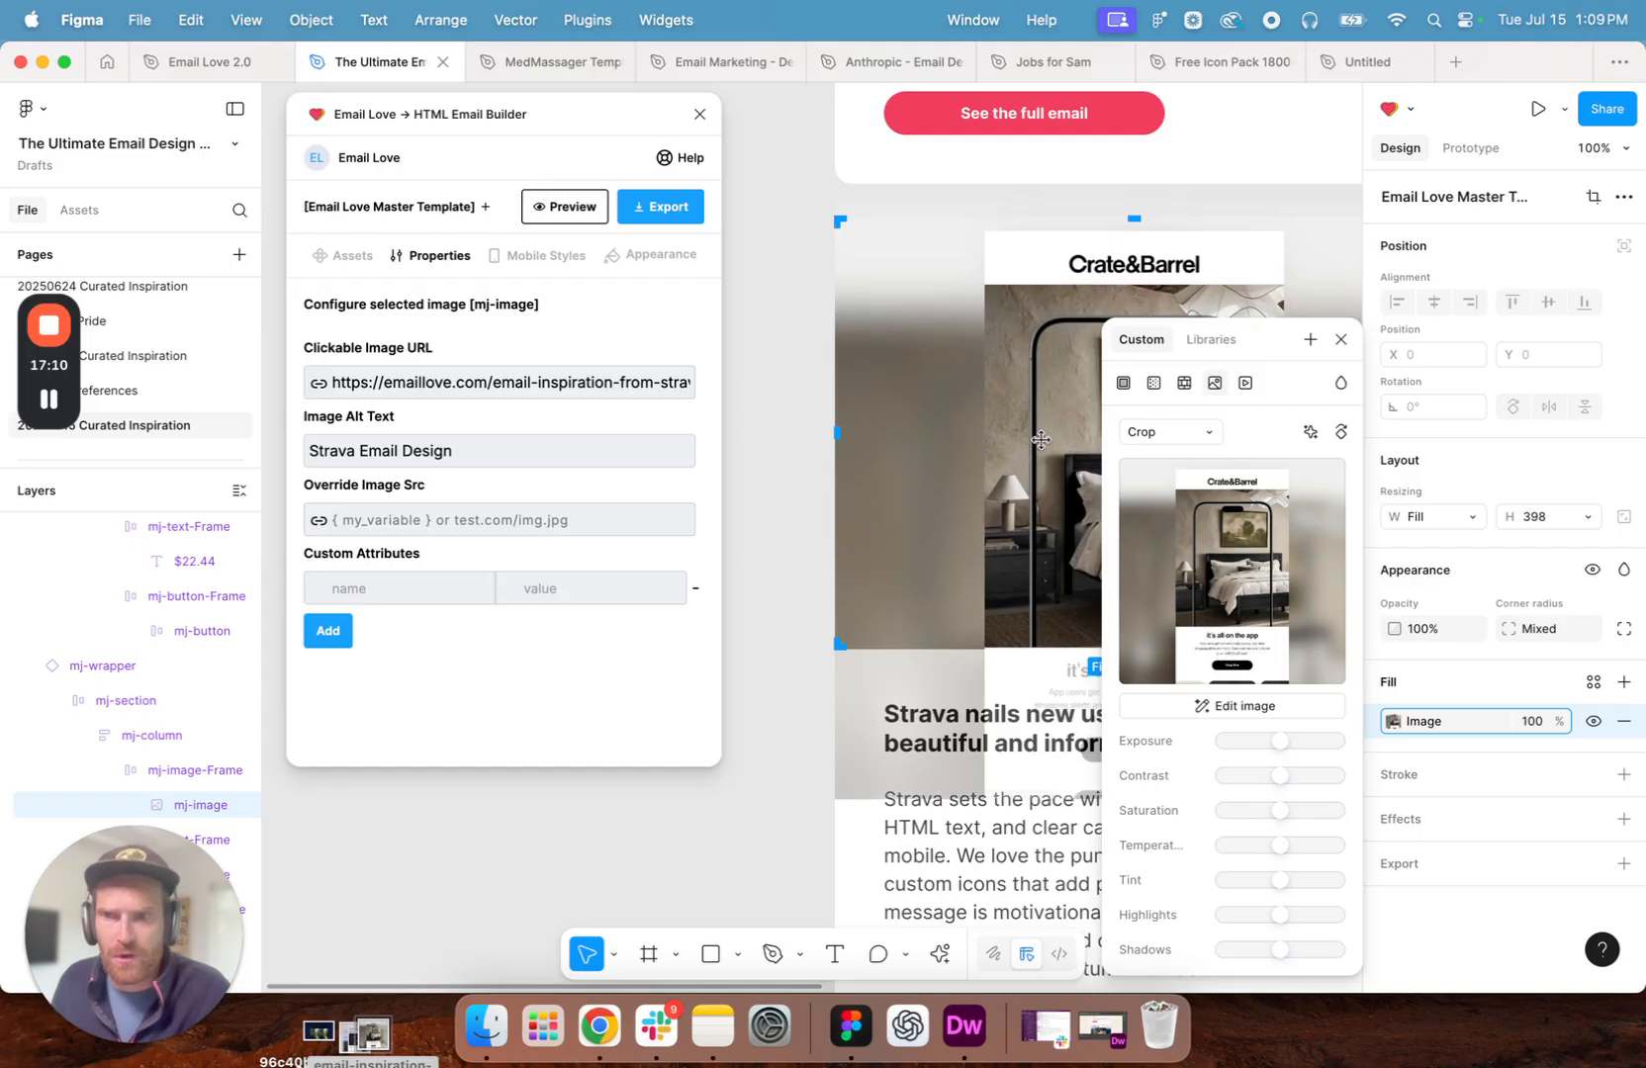
pyautogui.click(779, 456)
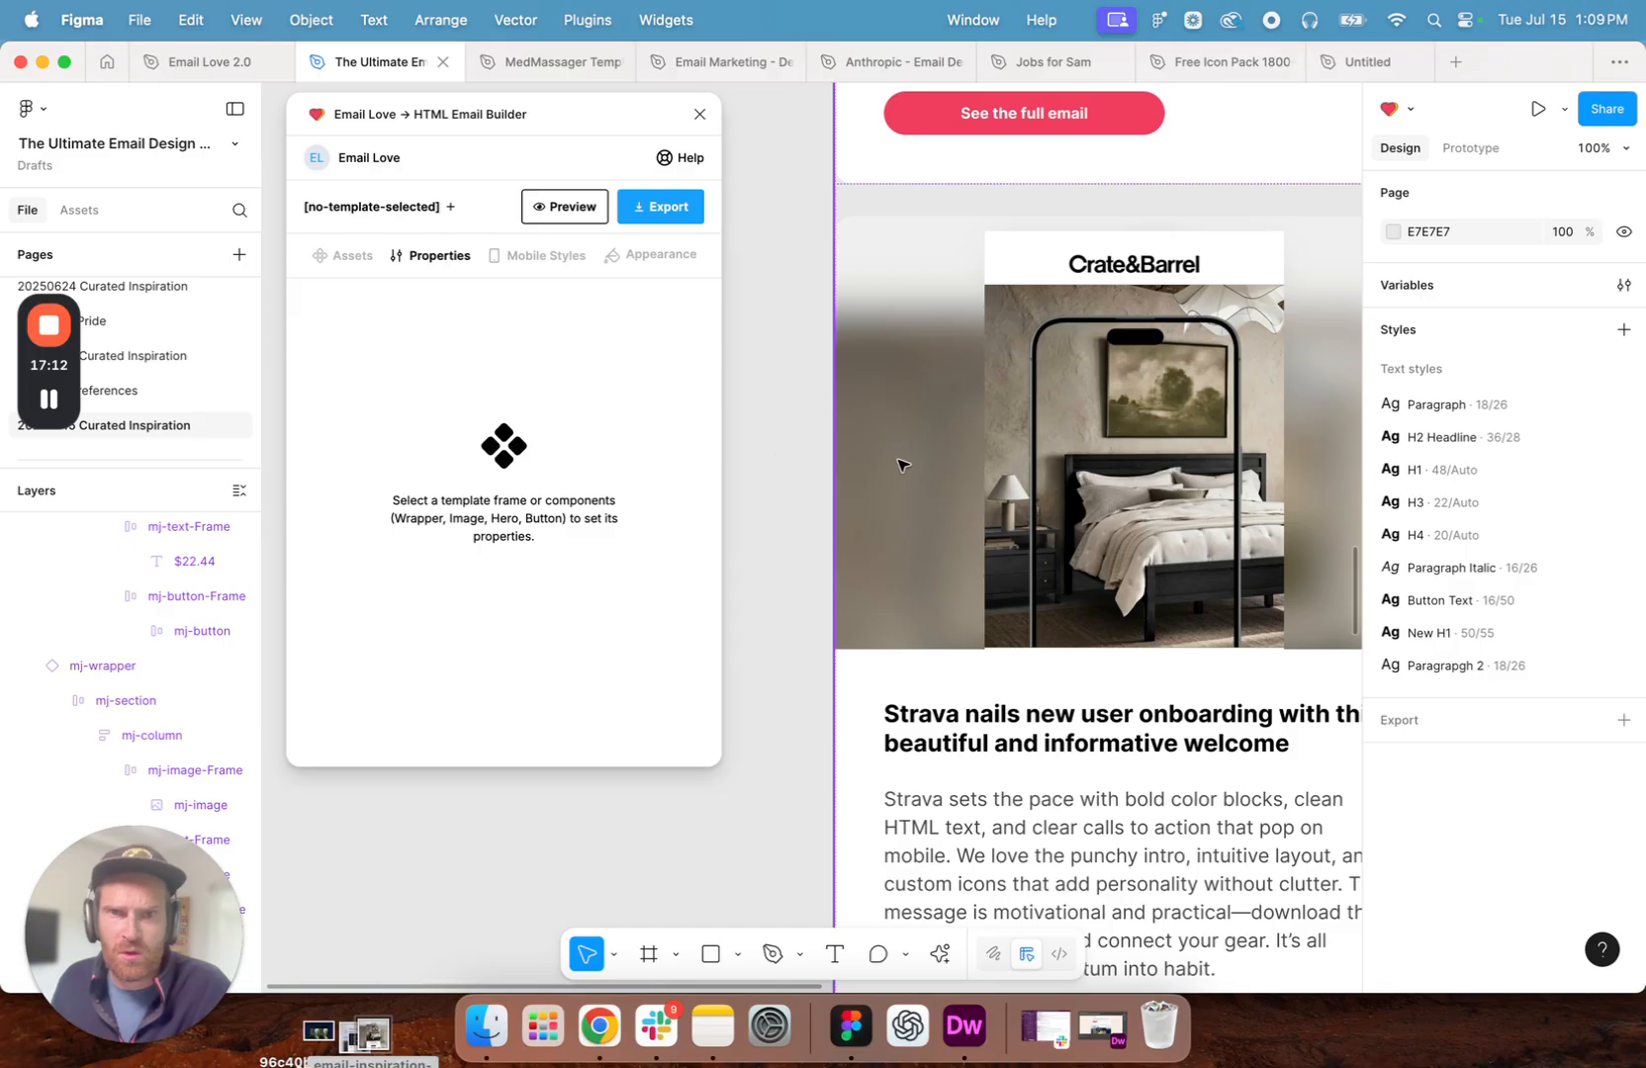
pyautogui.scroll(-3, 1107, 737)
pyautogui.scroll(-2, 1103, 693)
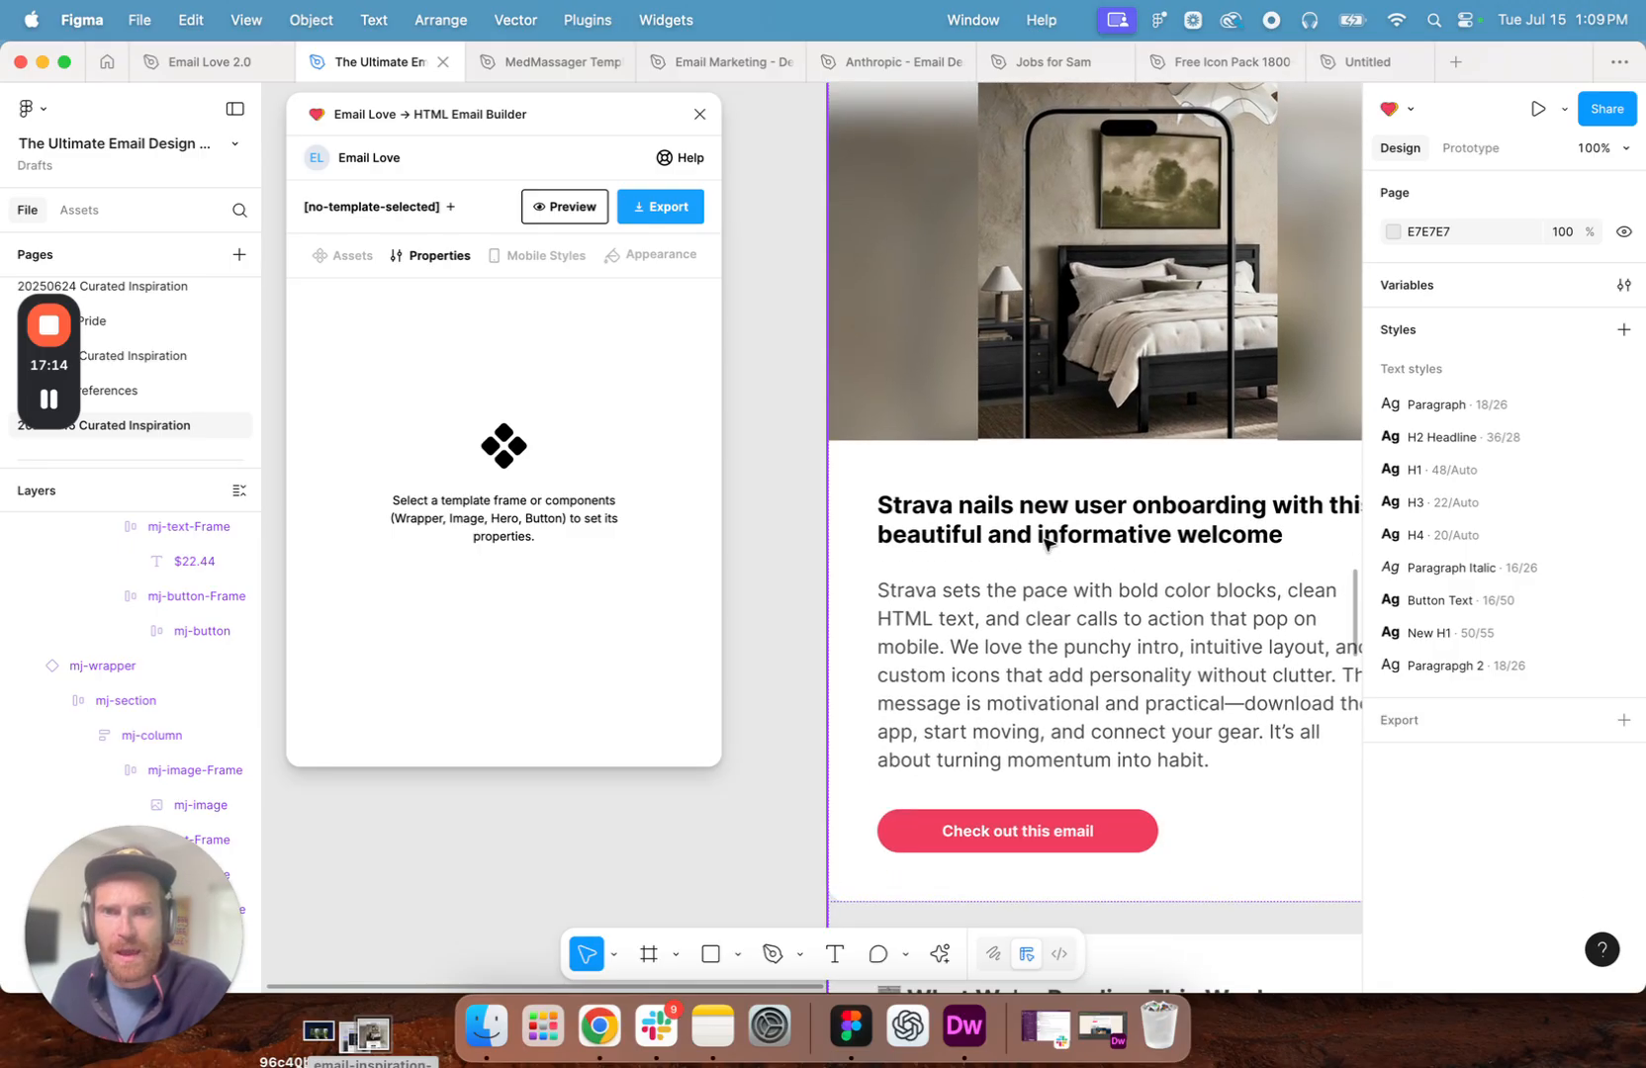
pyautogui.scroll(2, 1060, 594)
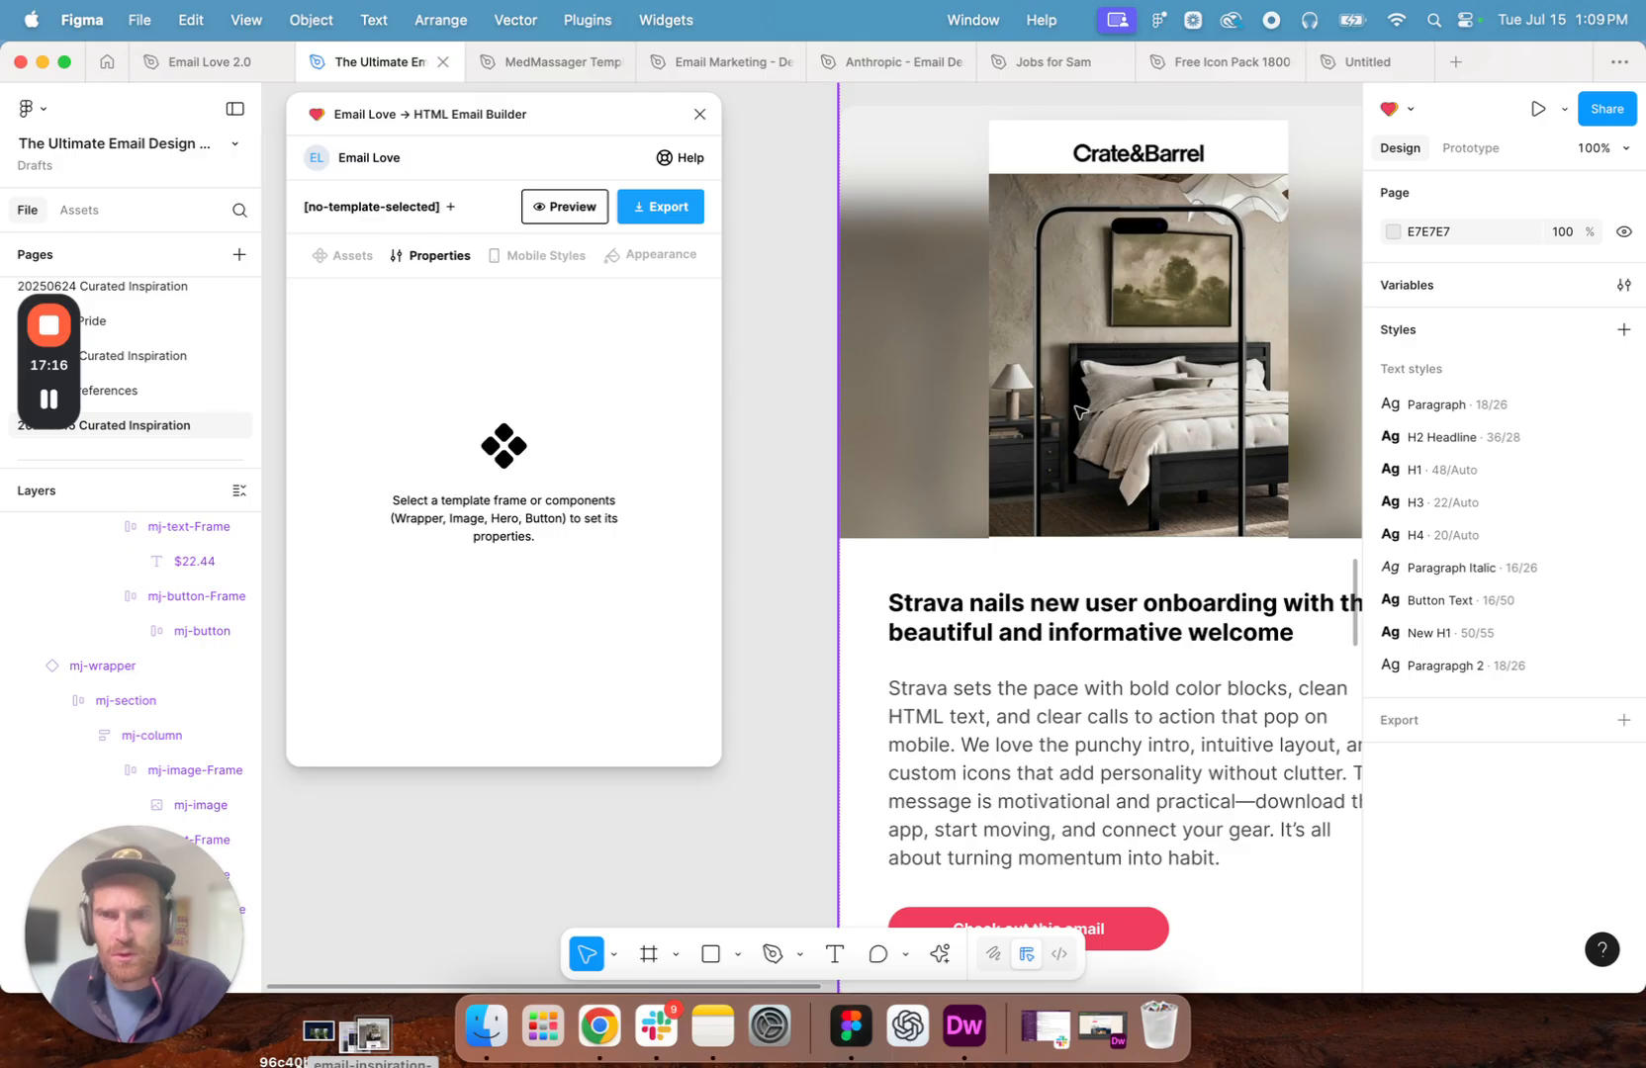
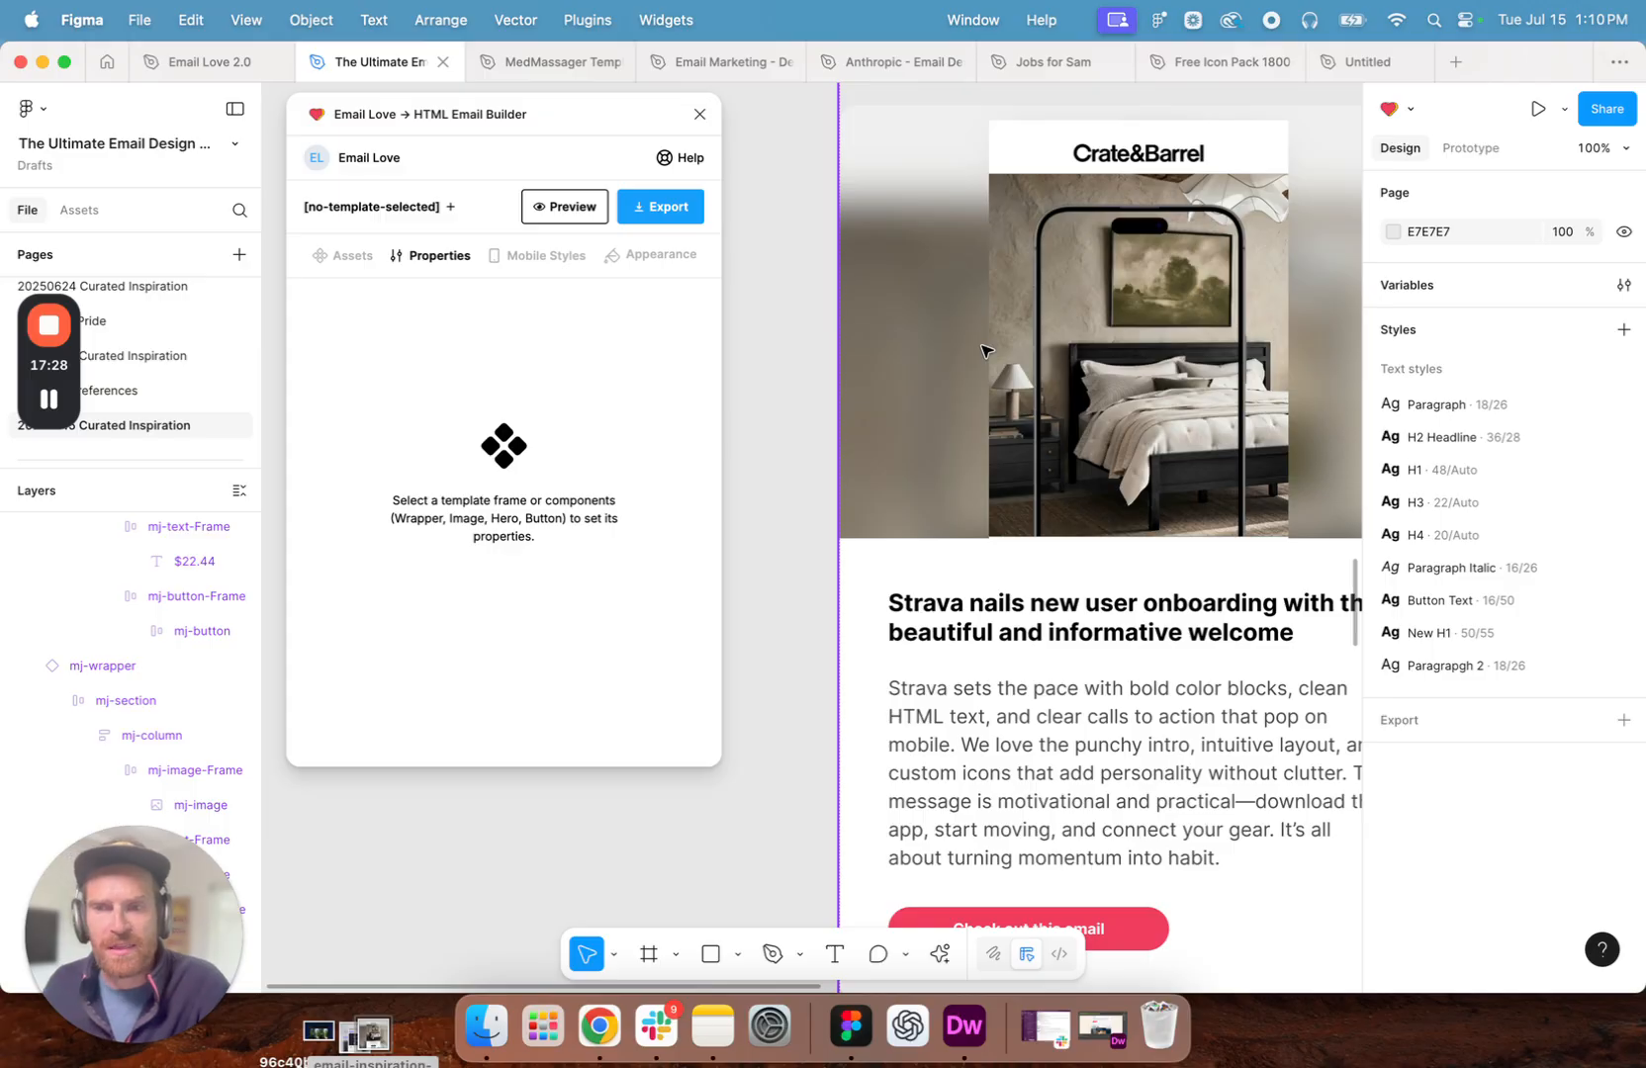
# - Switch to Chrome and copy the URL of the Crate & Barrel inspiration page
pyautogui.scroll(2, 982, 462)
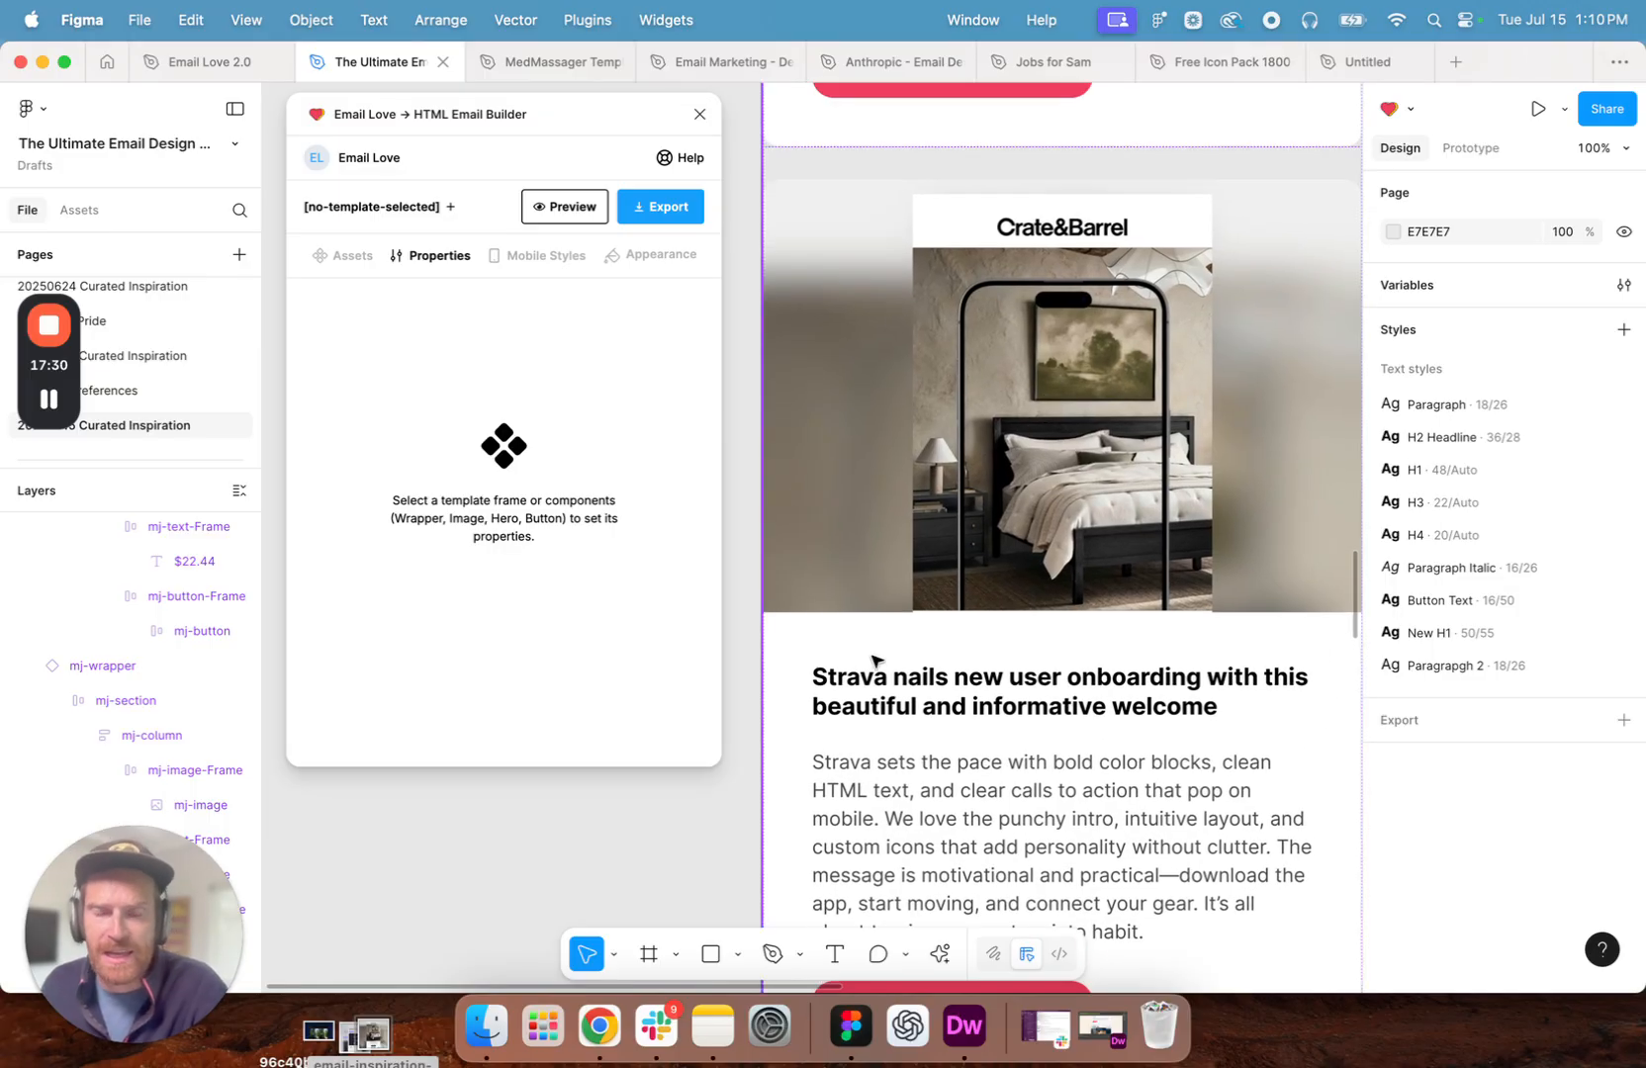
pyautogui.click(600, 1025)
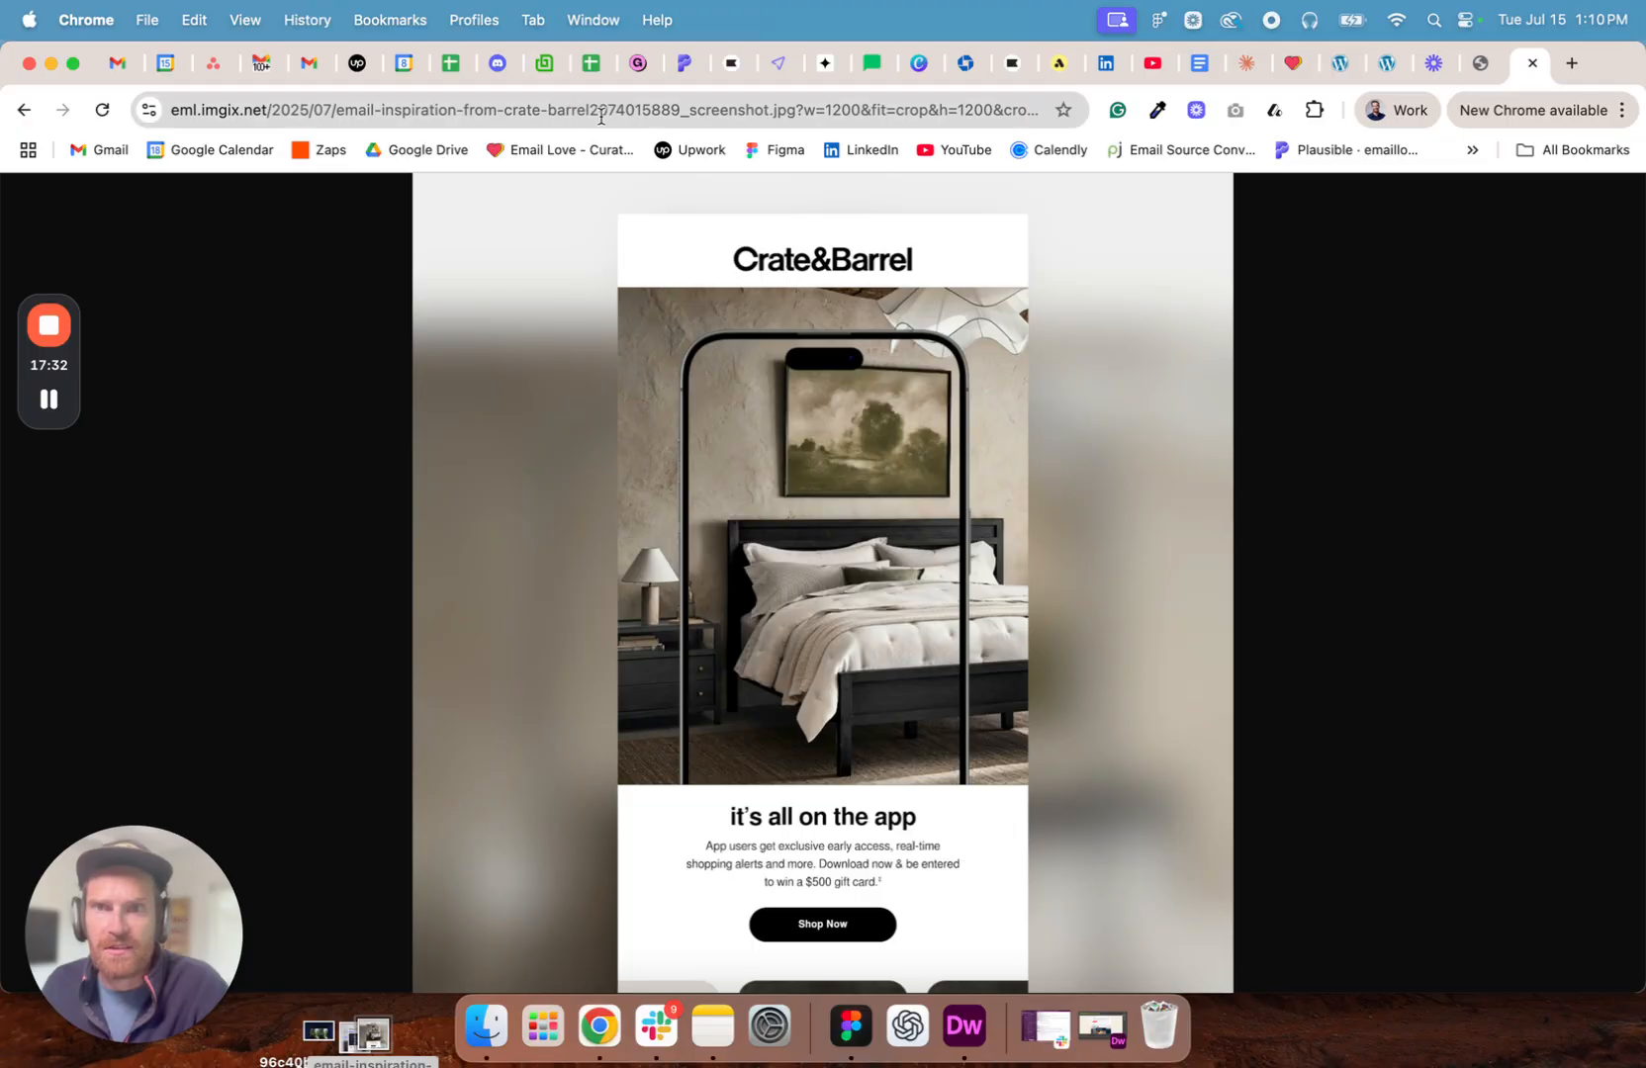
pyautogui.click(1293, 64)
pyautogui.click(915, 111)
pyautogui.press('super+c')
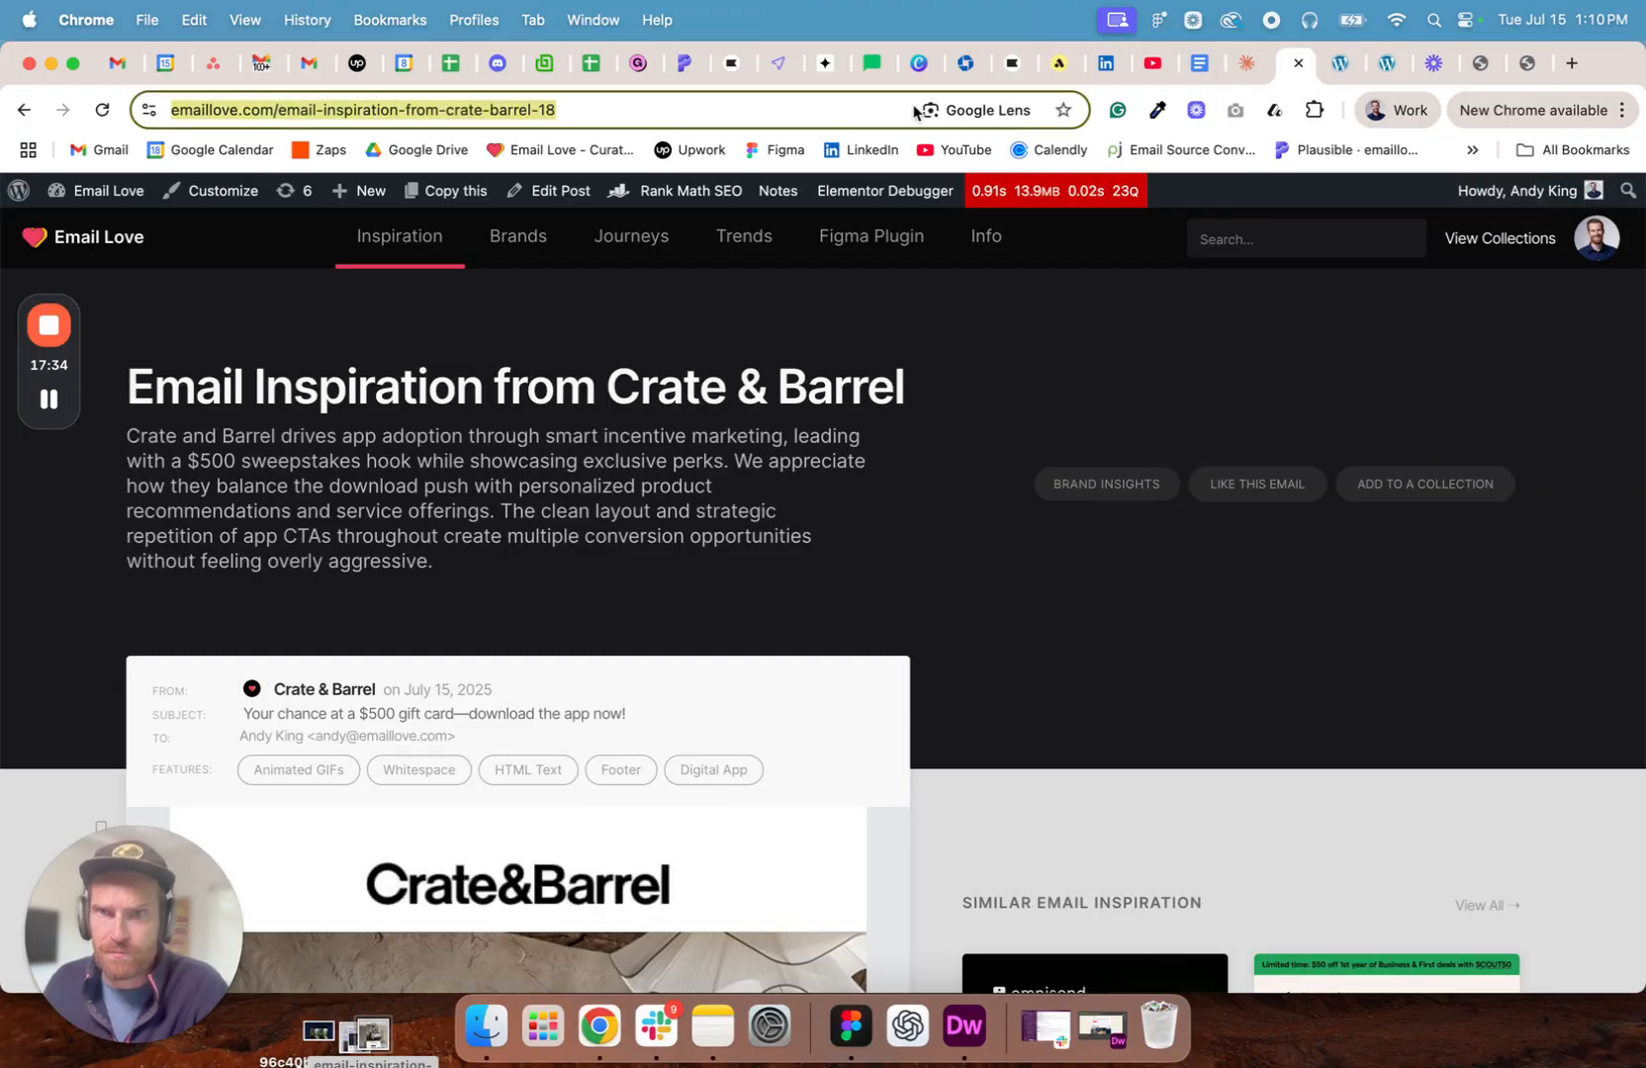
# - In Figma, set the Crate & Barrel image's clickable URL to the copied link and its alt text to "Crate & Barrel Email Design"
pyautogui.click(851, 1026)
pyautogui.click(1096, 408)
pyautogui.click(1088, 416)
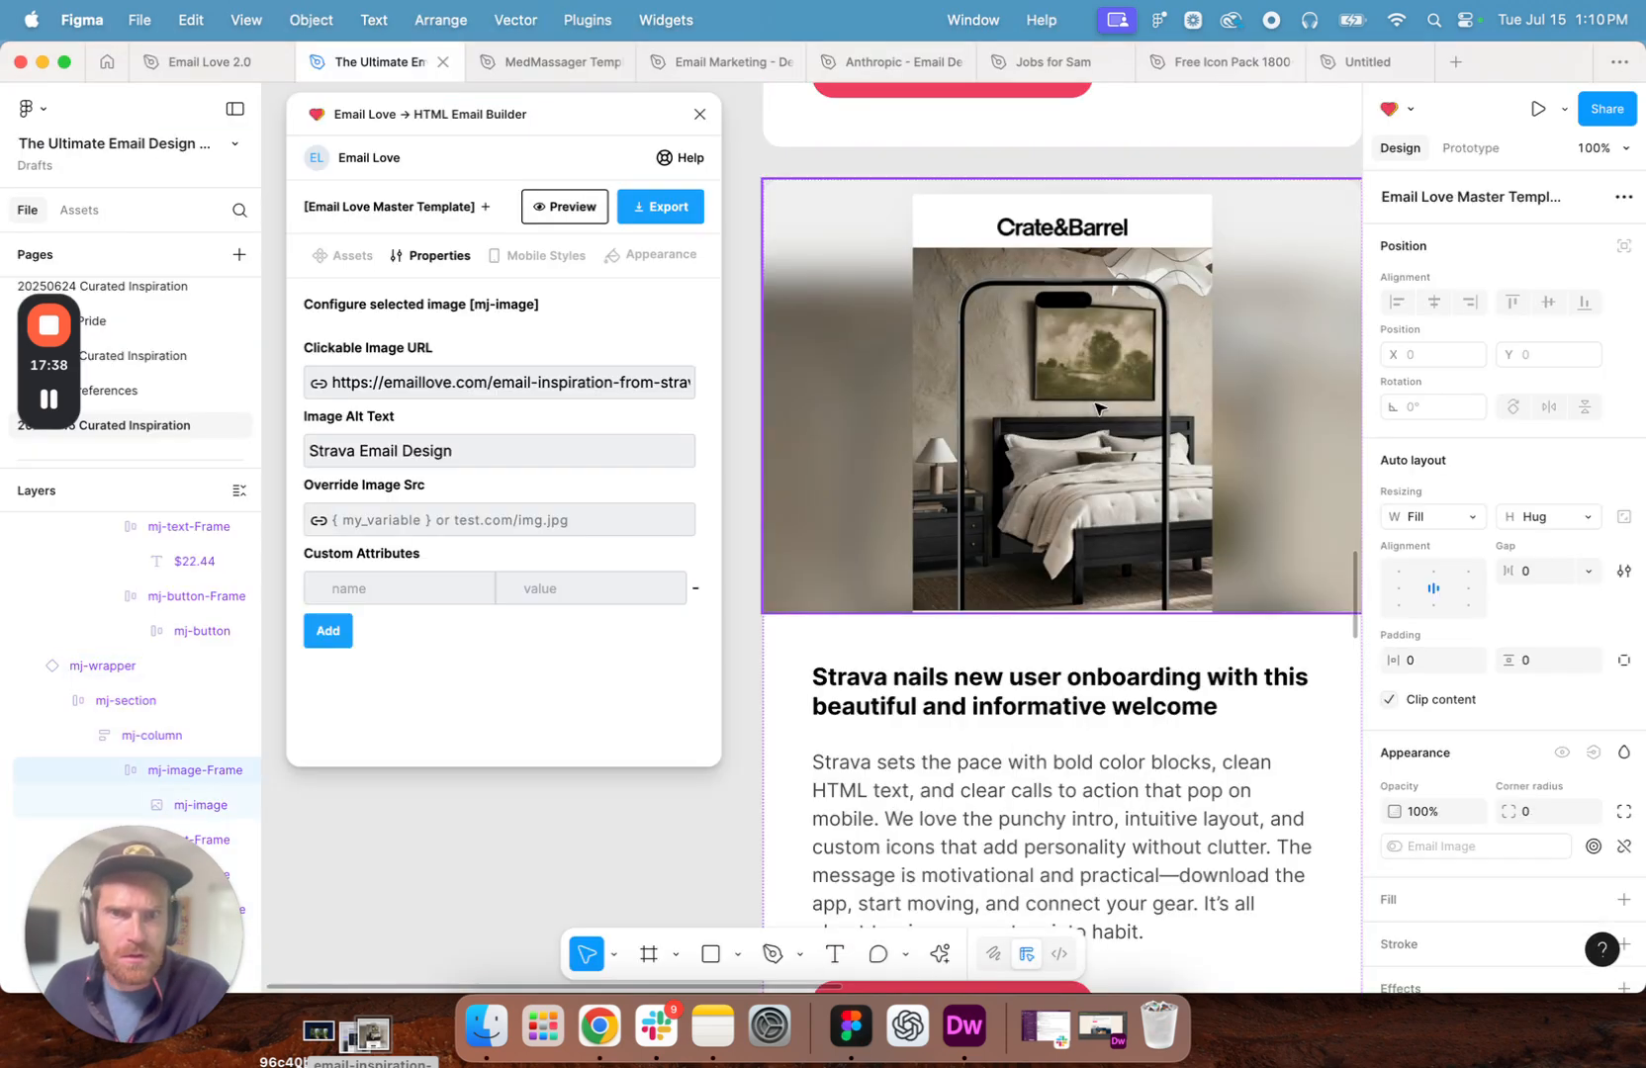
pyautogui.click(596, 386)
pyautogui.press('super+a')
pyautogui.press('BackSpace')
pyautogui.press('super+v')
pyautogui.doubleClick(332, 452)
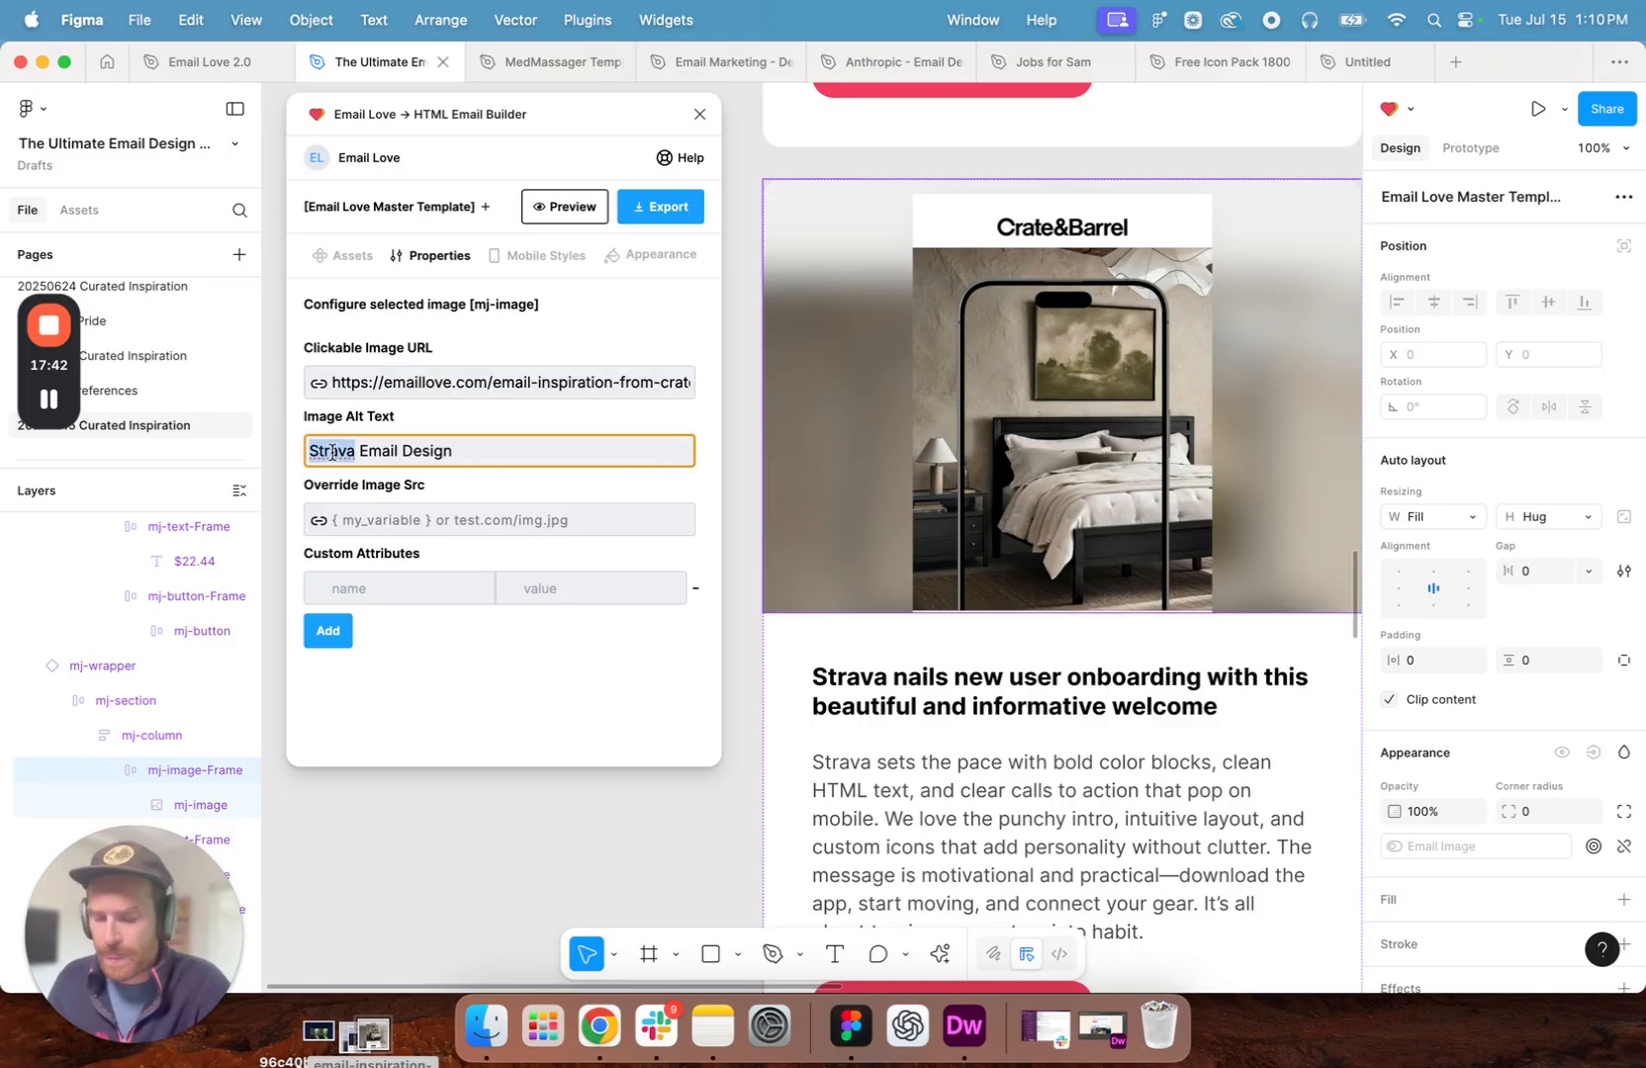
pyautogui.write('Crate & Barrel')
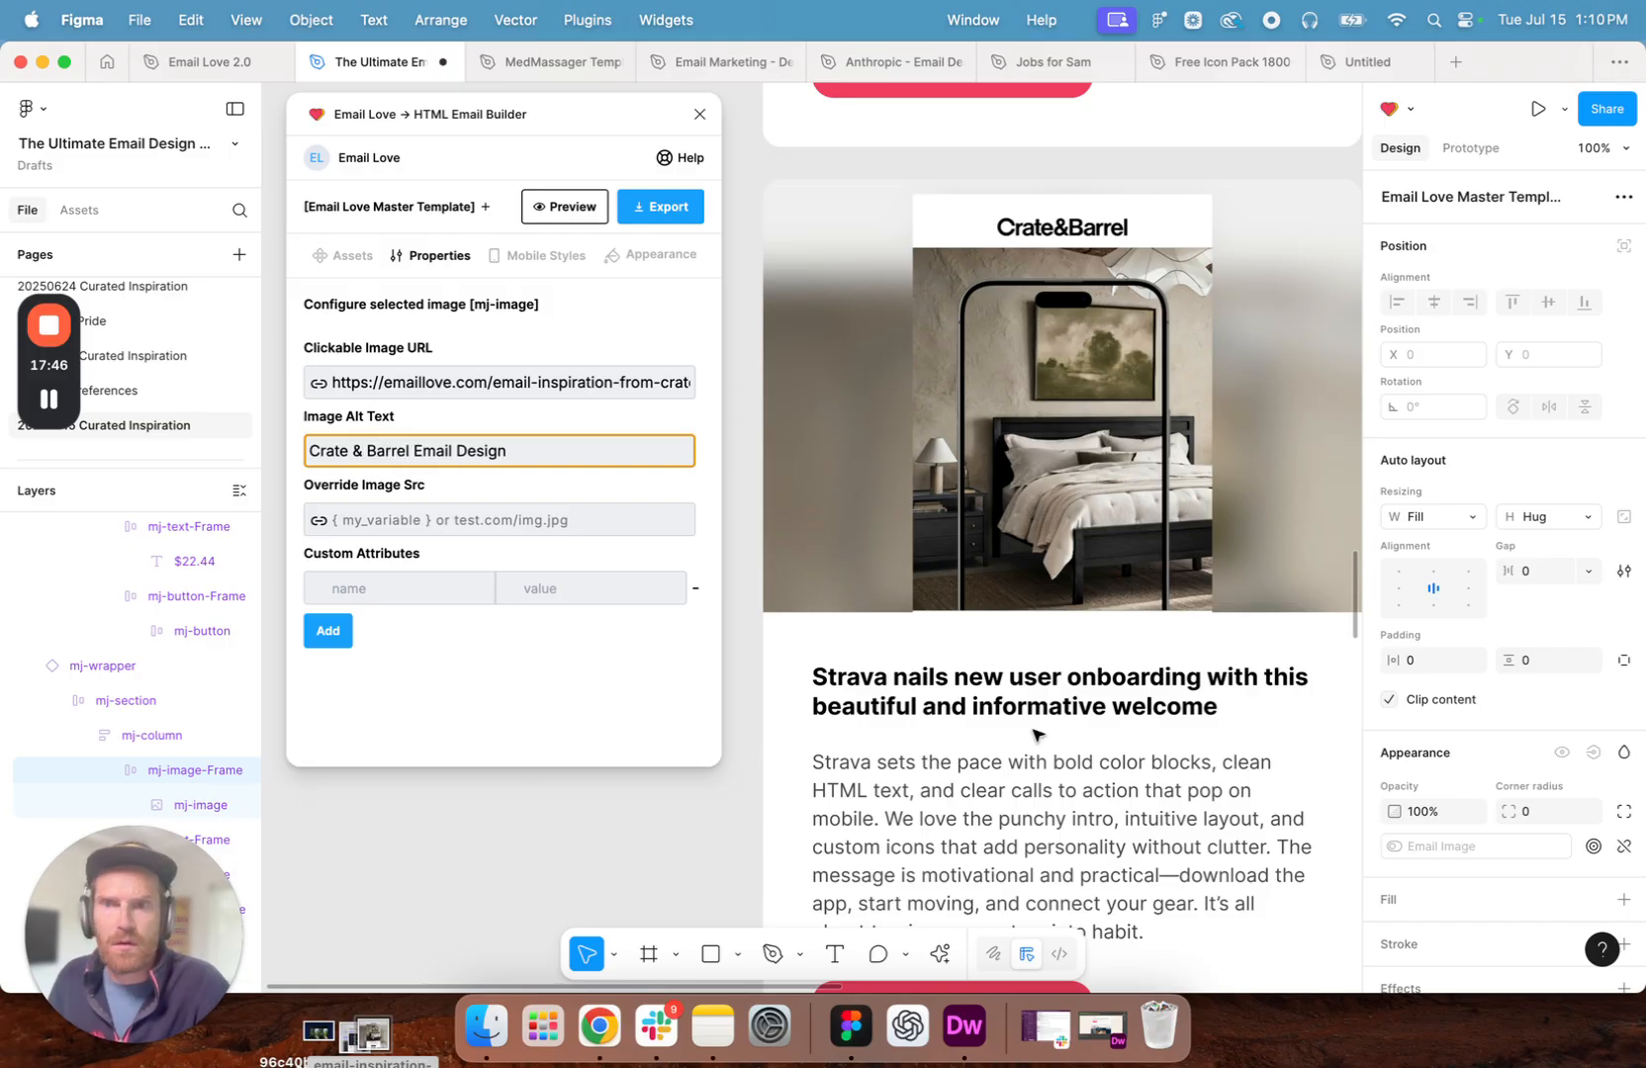
# - Replace the URL of the "Check out this email" button below the Strava paragraph with the copied Crate & Barrel link
pyautogui.scroll(-3, 918, 712)
pyautogui.click(918, 750)
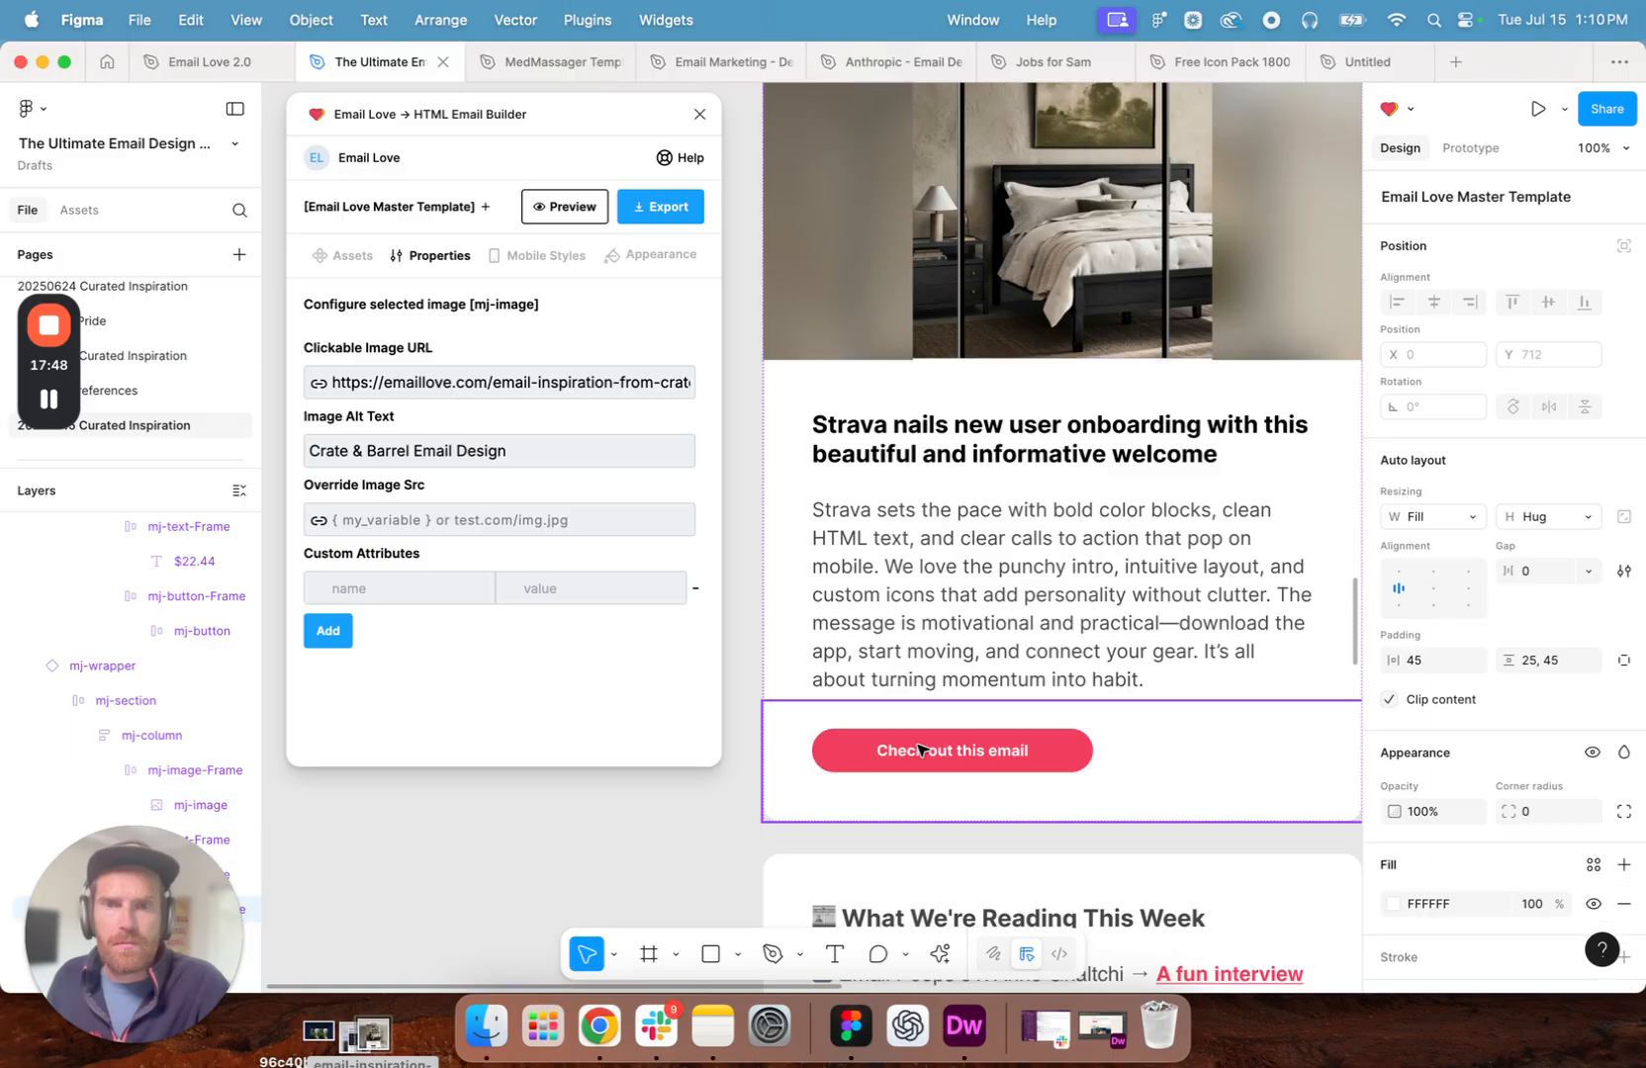
pyautogui.doubleClick(918, 750)
pyautogui.click(849, 753)
pyautogui.click(436, 393)
pyautogui.press('super+a')
pyautogui.press('BackSpace')
pyautogui.press('super+v')
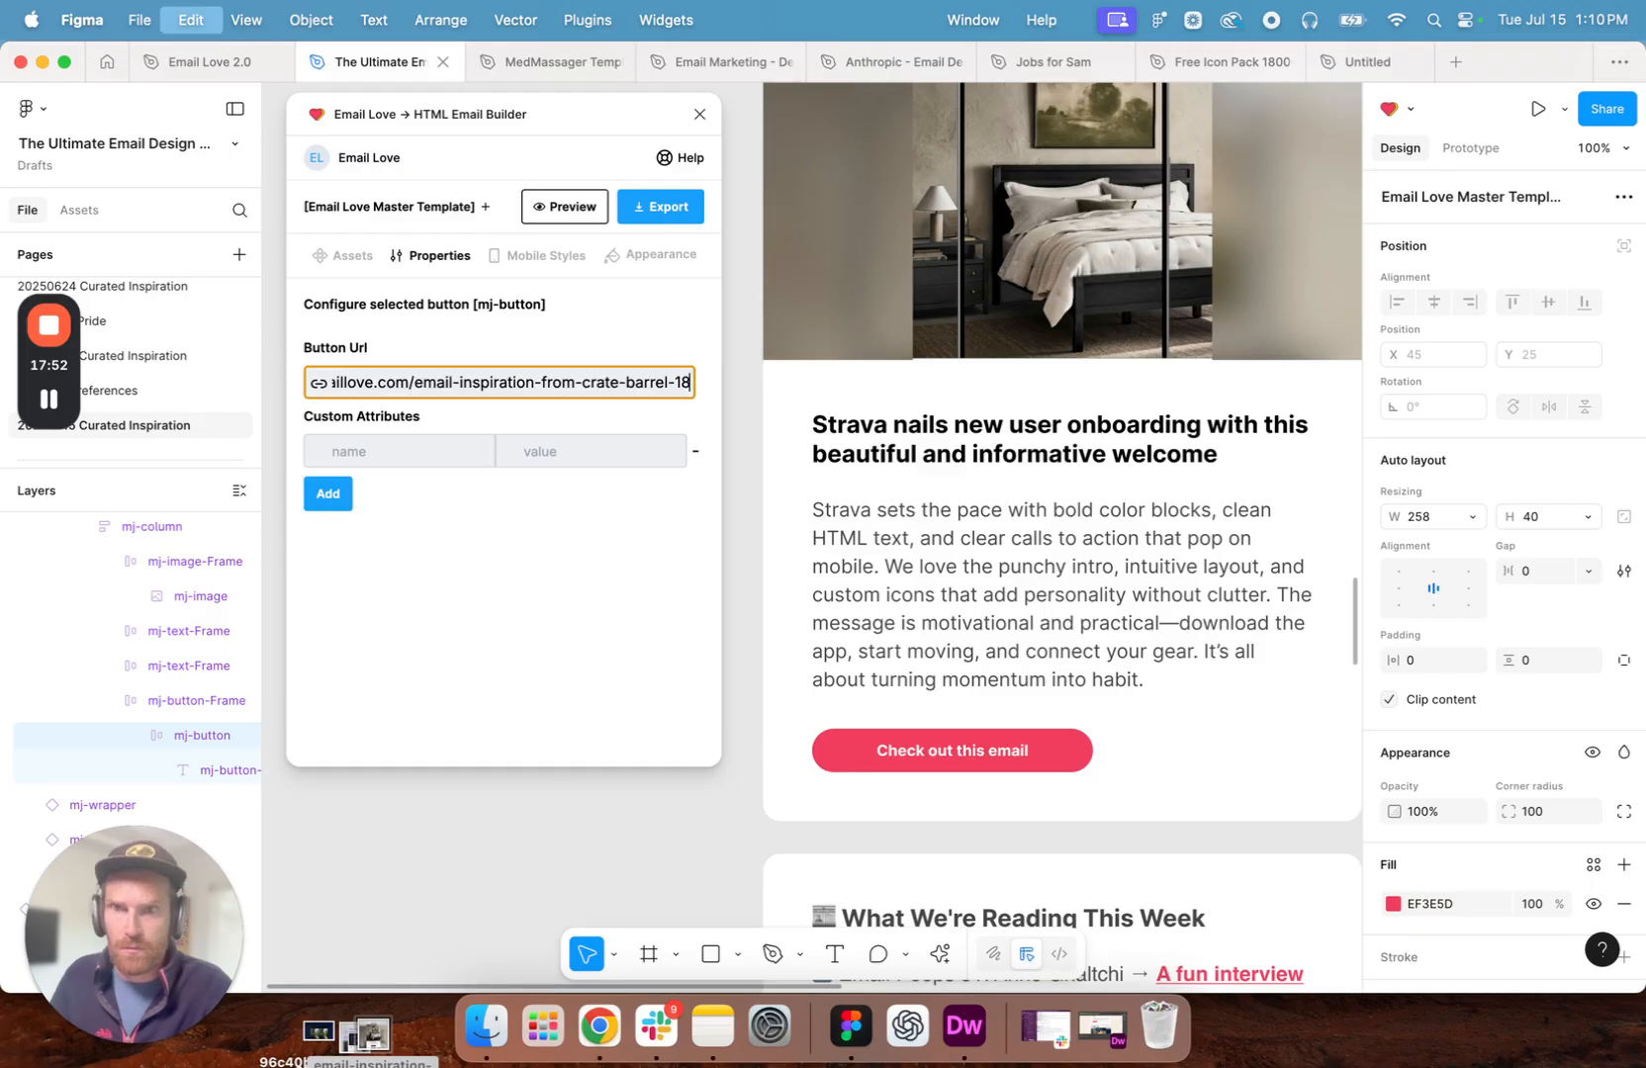
# - Replace the Strava headline with "Crate & Barrel wows subscribers with this animated app email"
pyautogui.click(1149, 425)
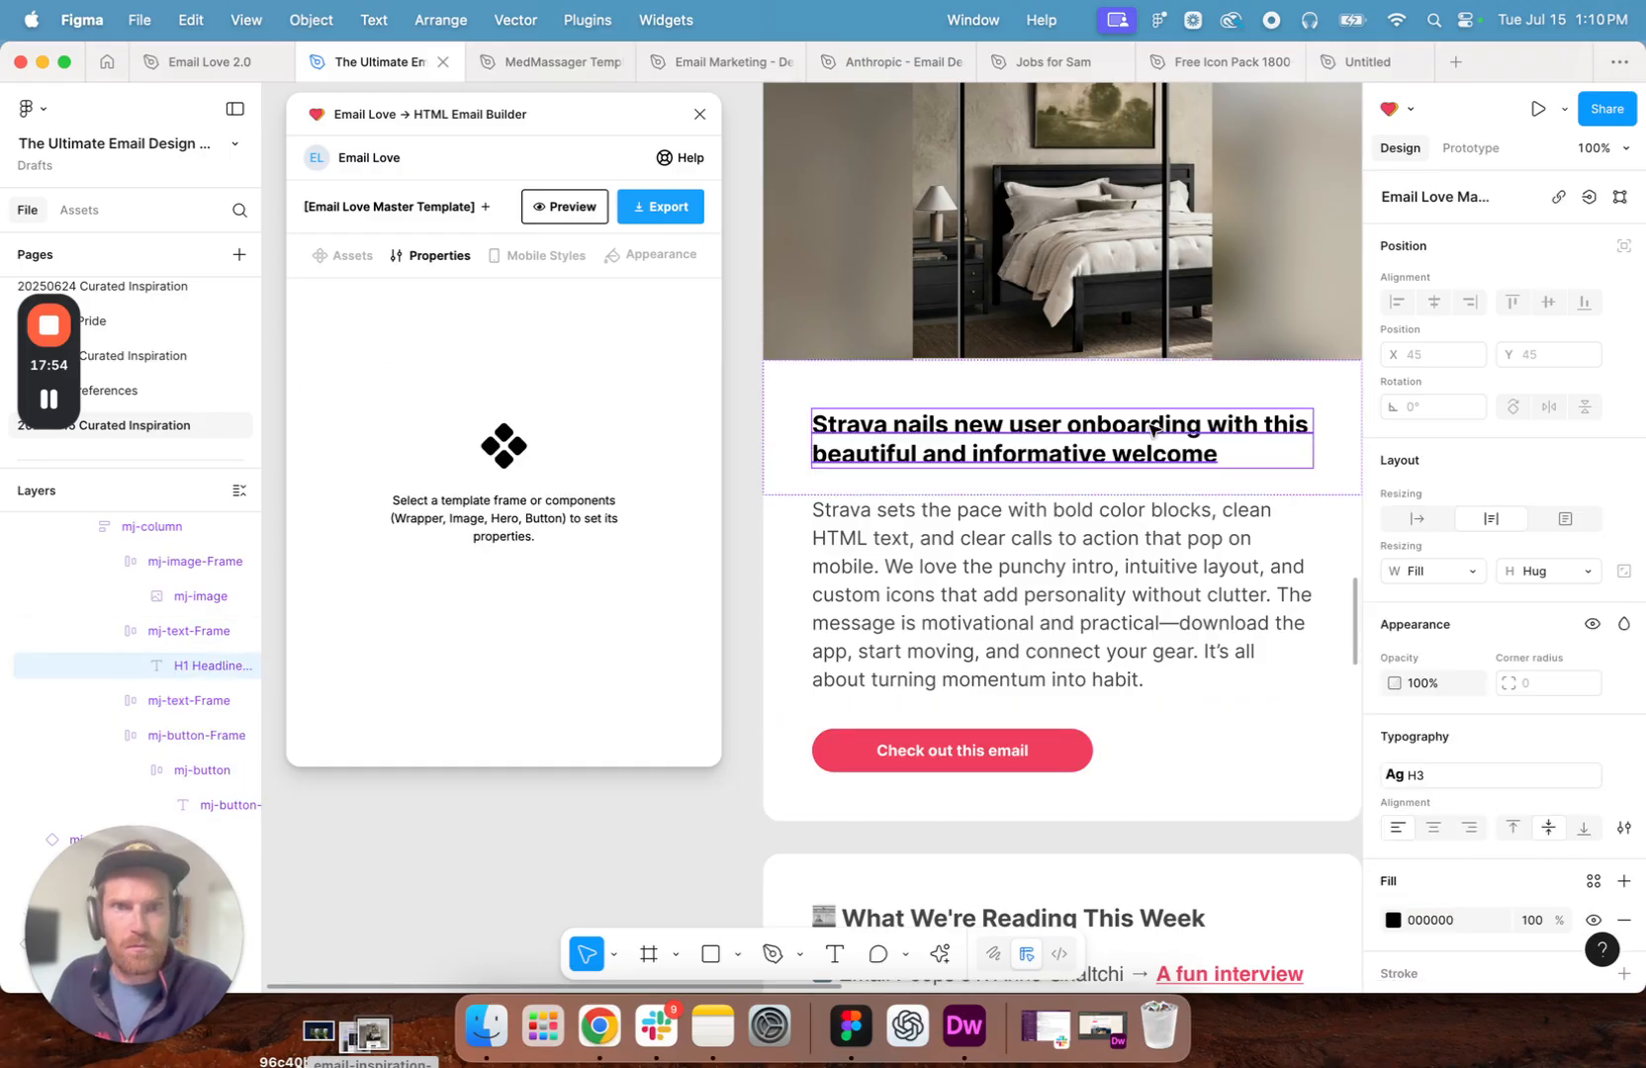
pyautogui.press('super+a')
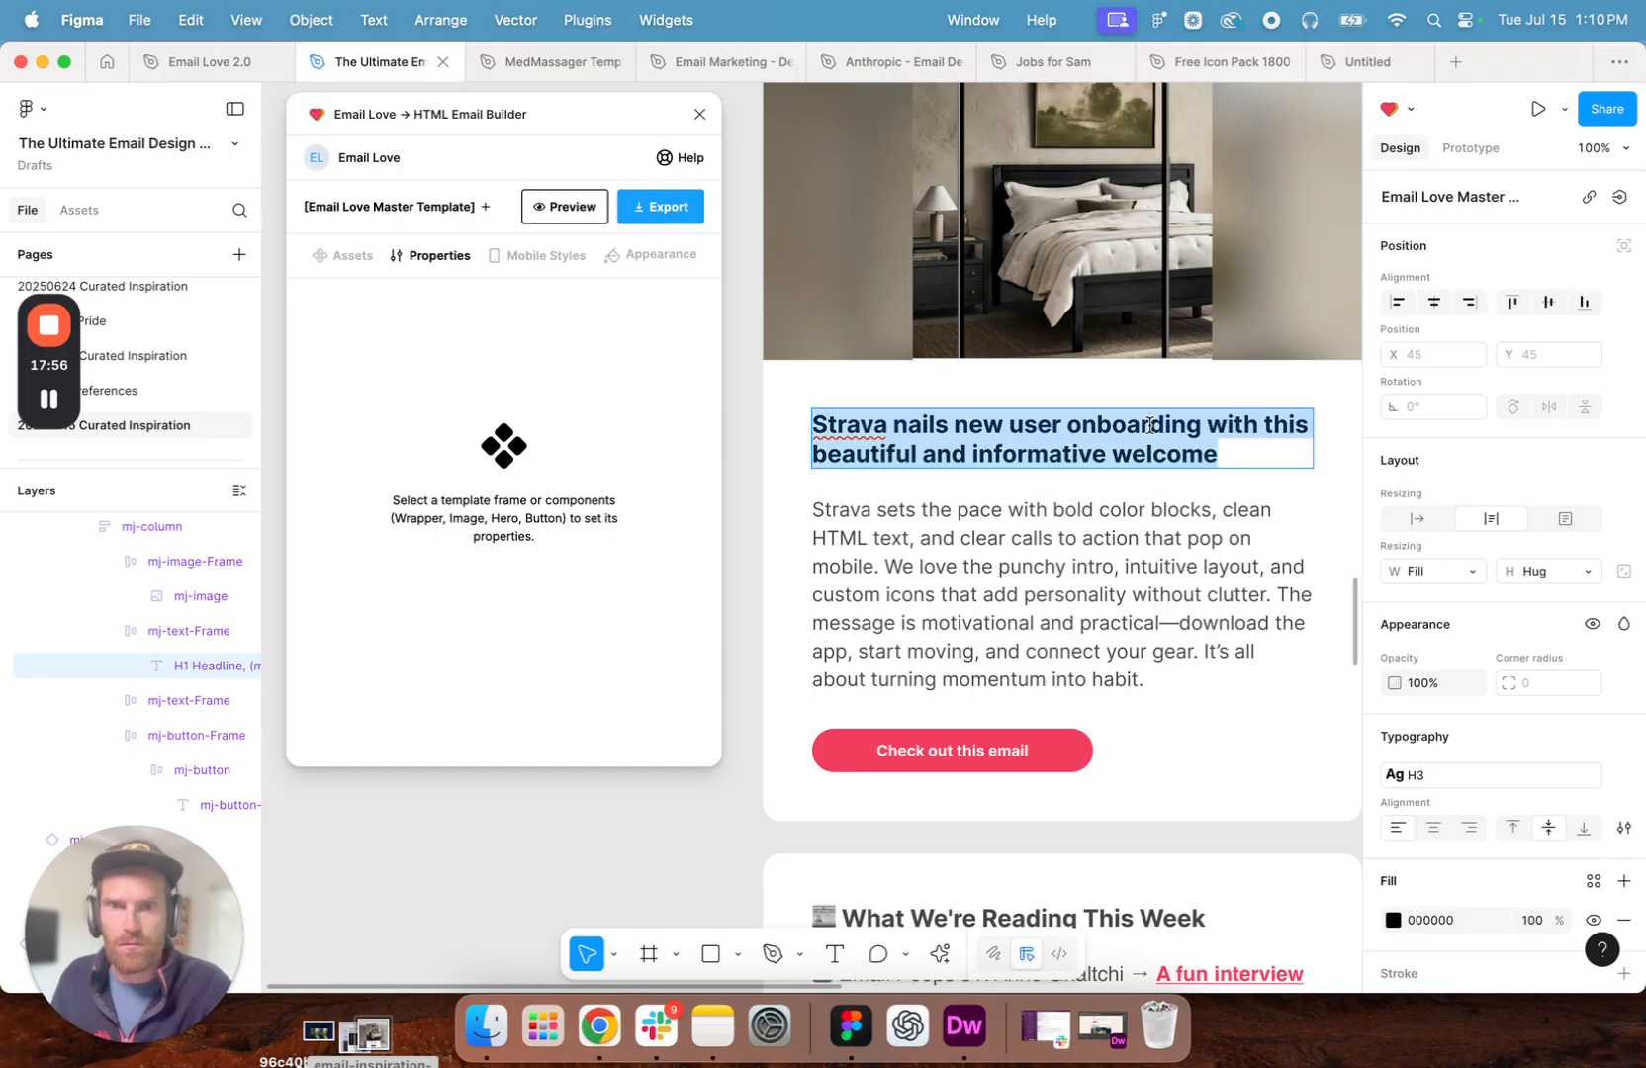
pyautogui.scroll(12, 1150, 425)
pyautogui.scroll(-10, 1014, 550)
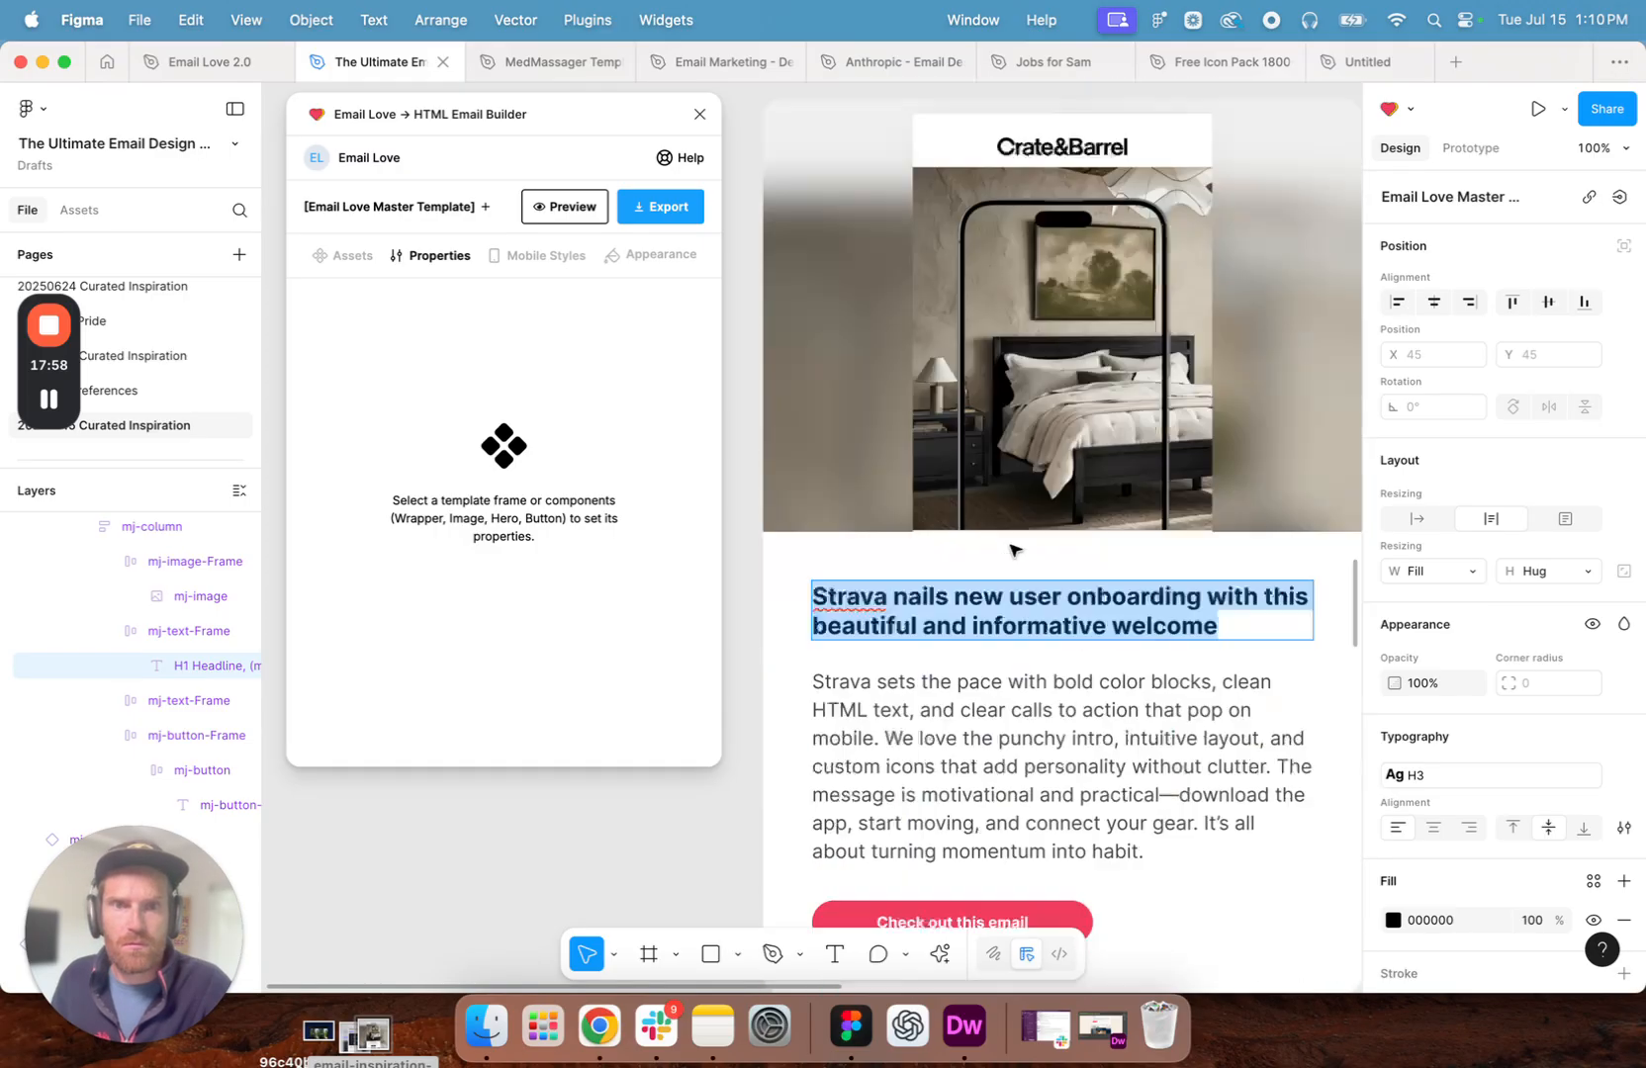
pyautogui.scroll(3, 1012, 549)
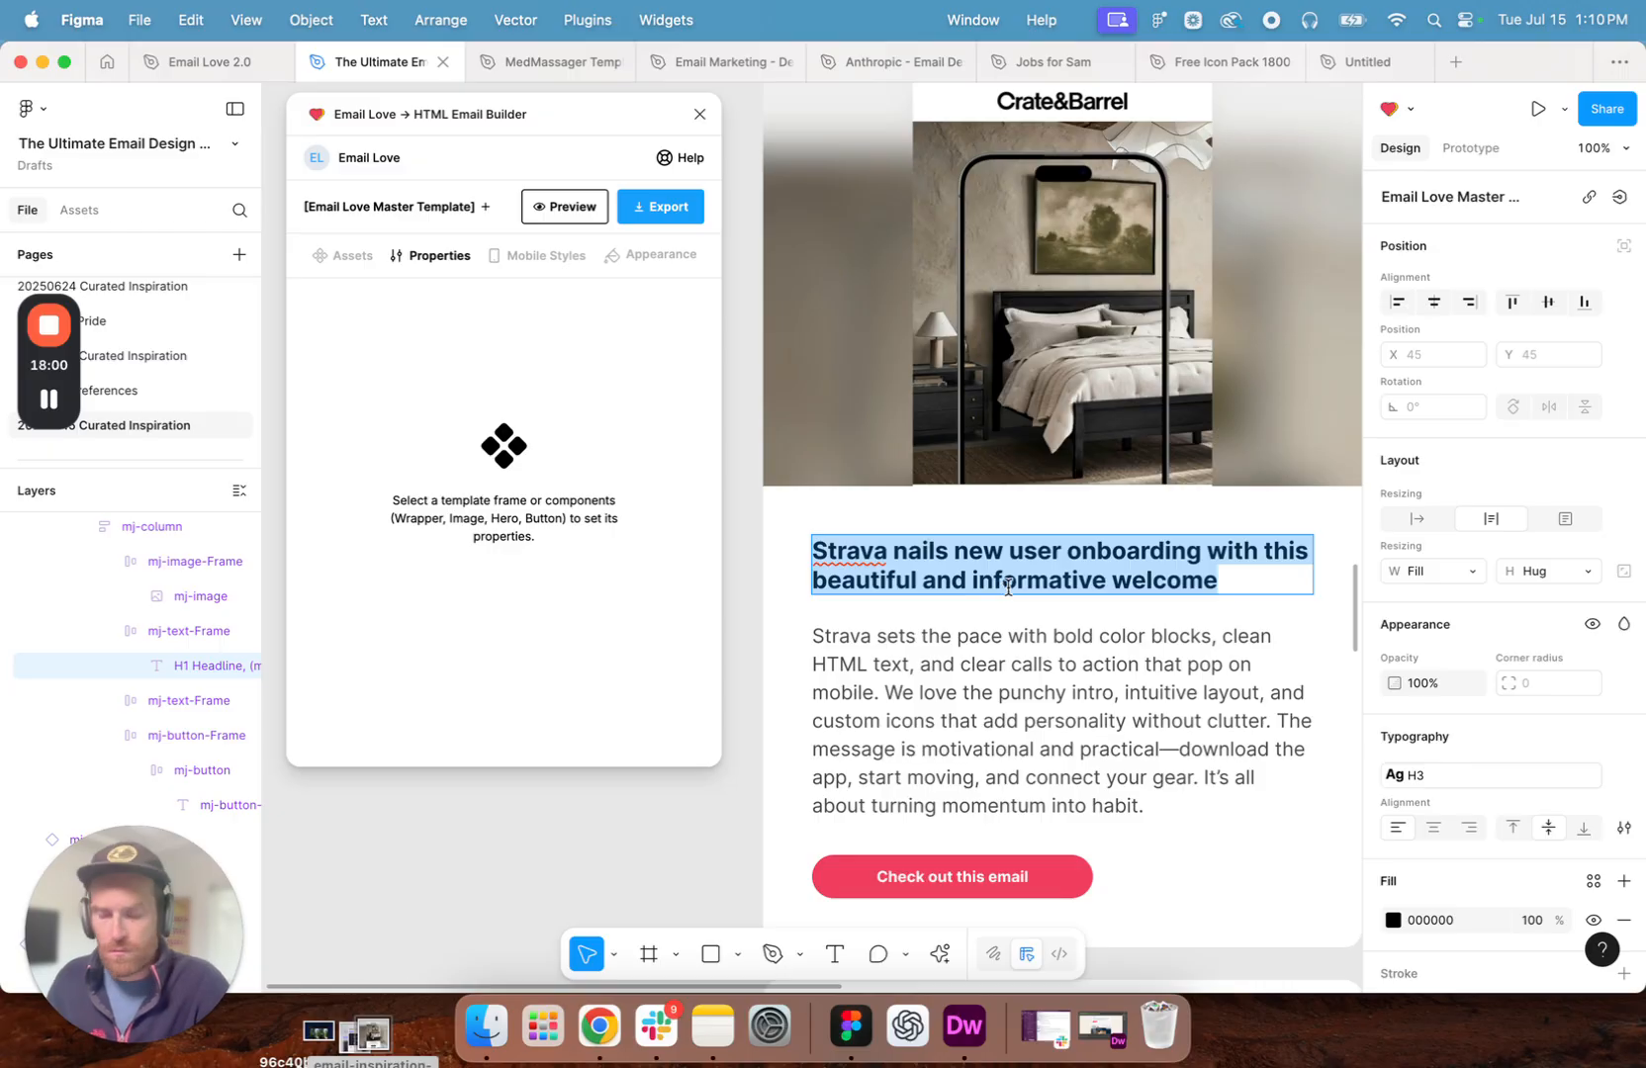
pyautogui.write('Crate')
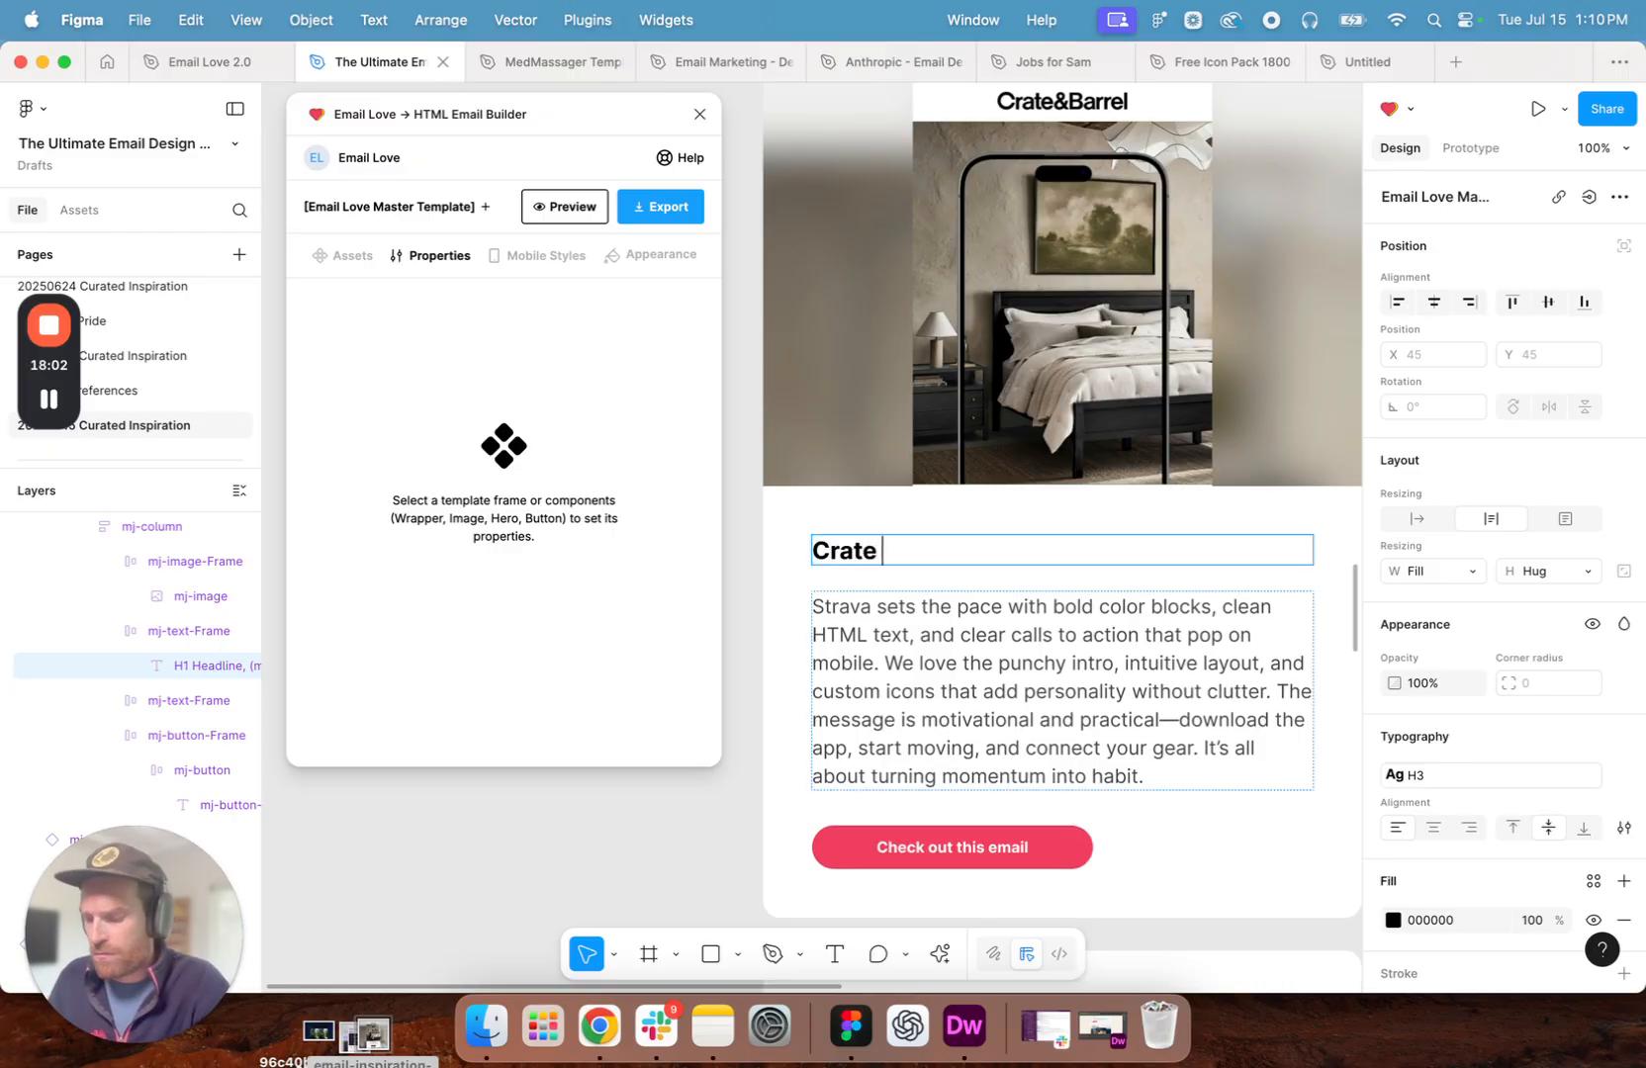
pyautogui.write(' & Barr')
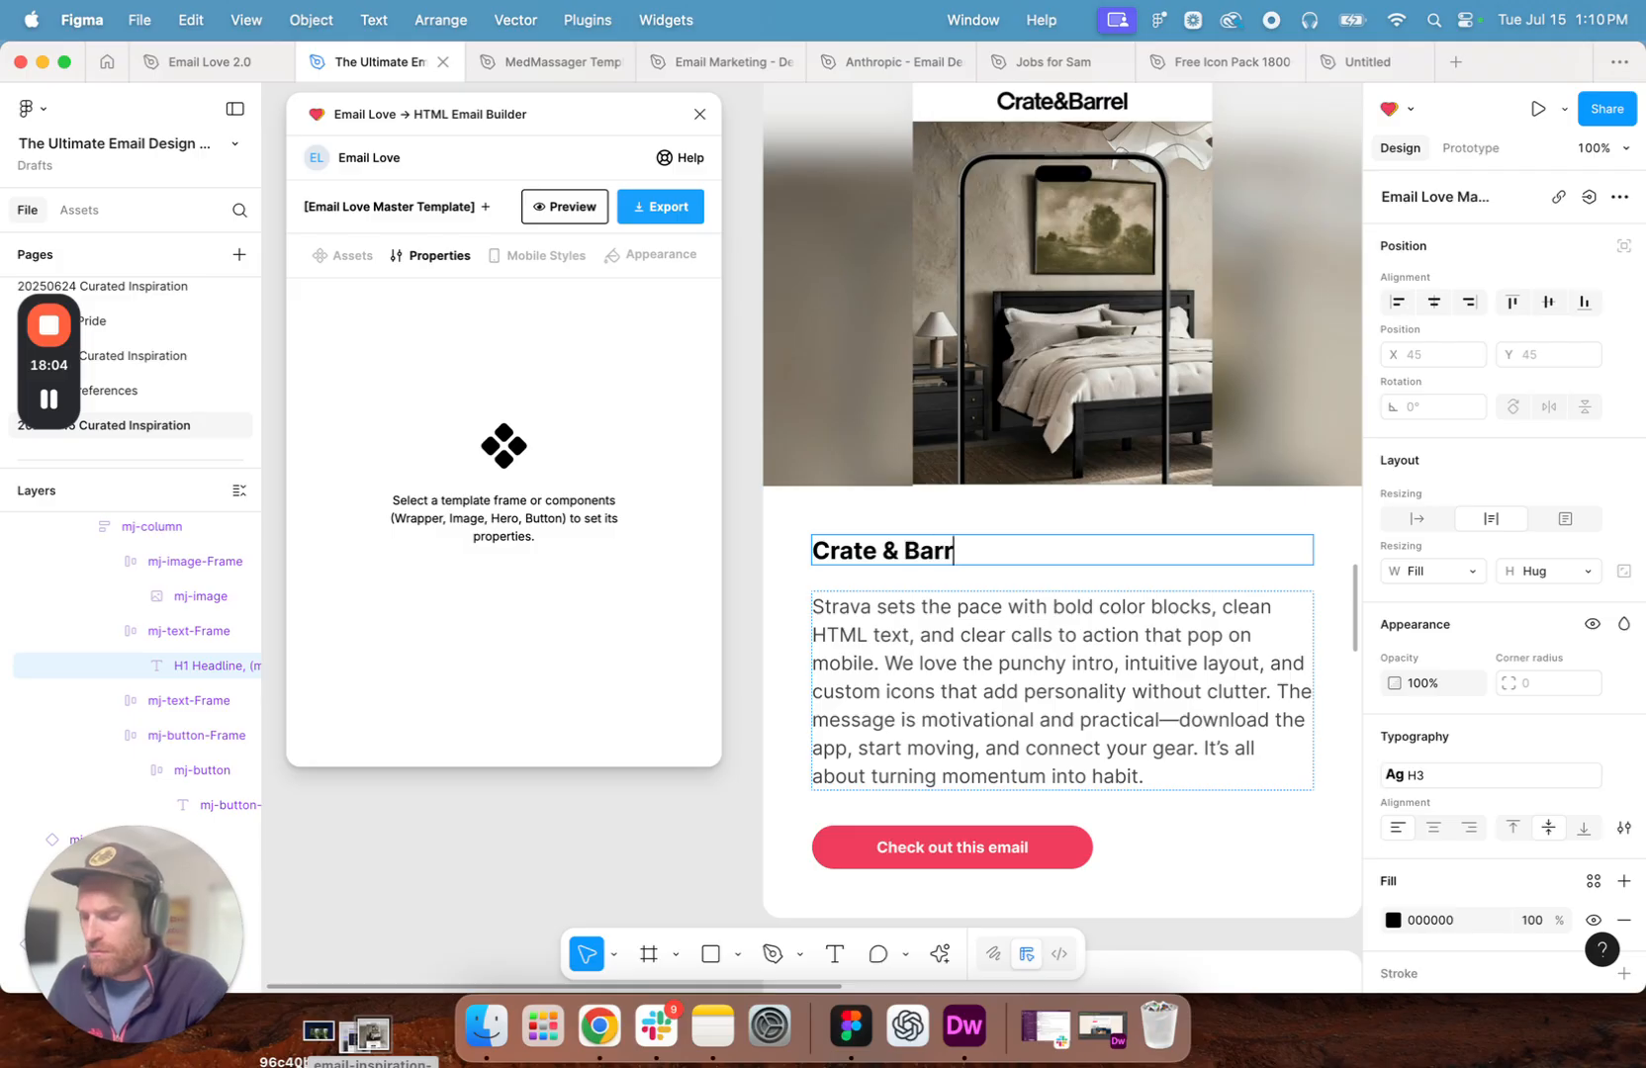
pyautogui.write('el wosows subscribers with this animated ')
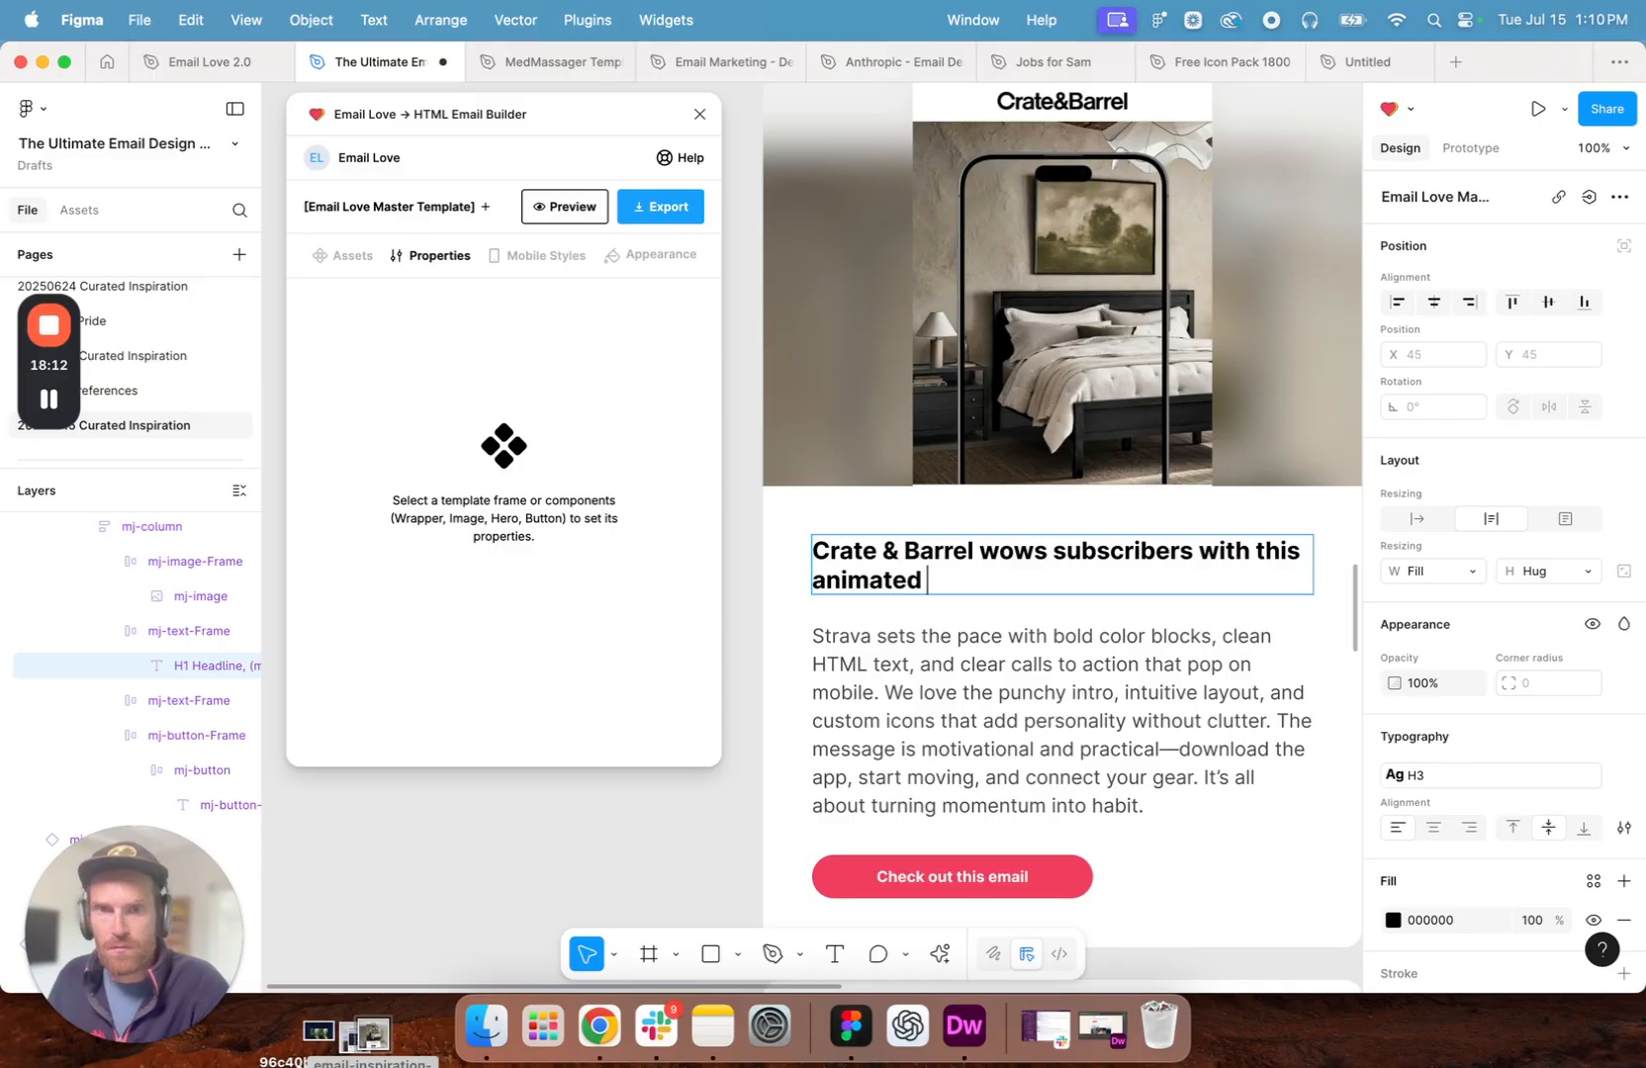
pyautogui.write('app email')
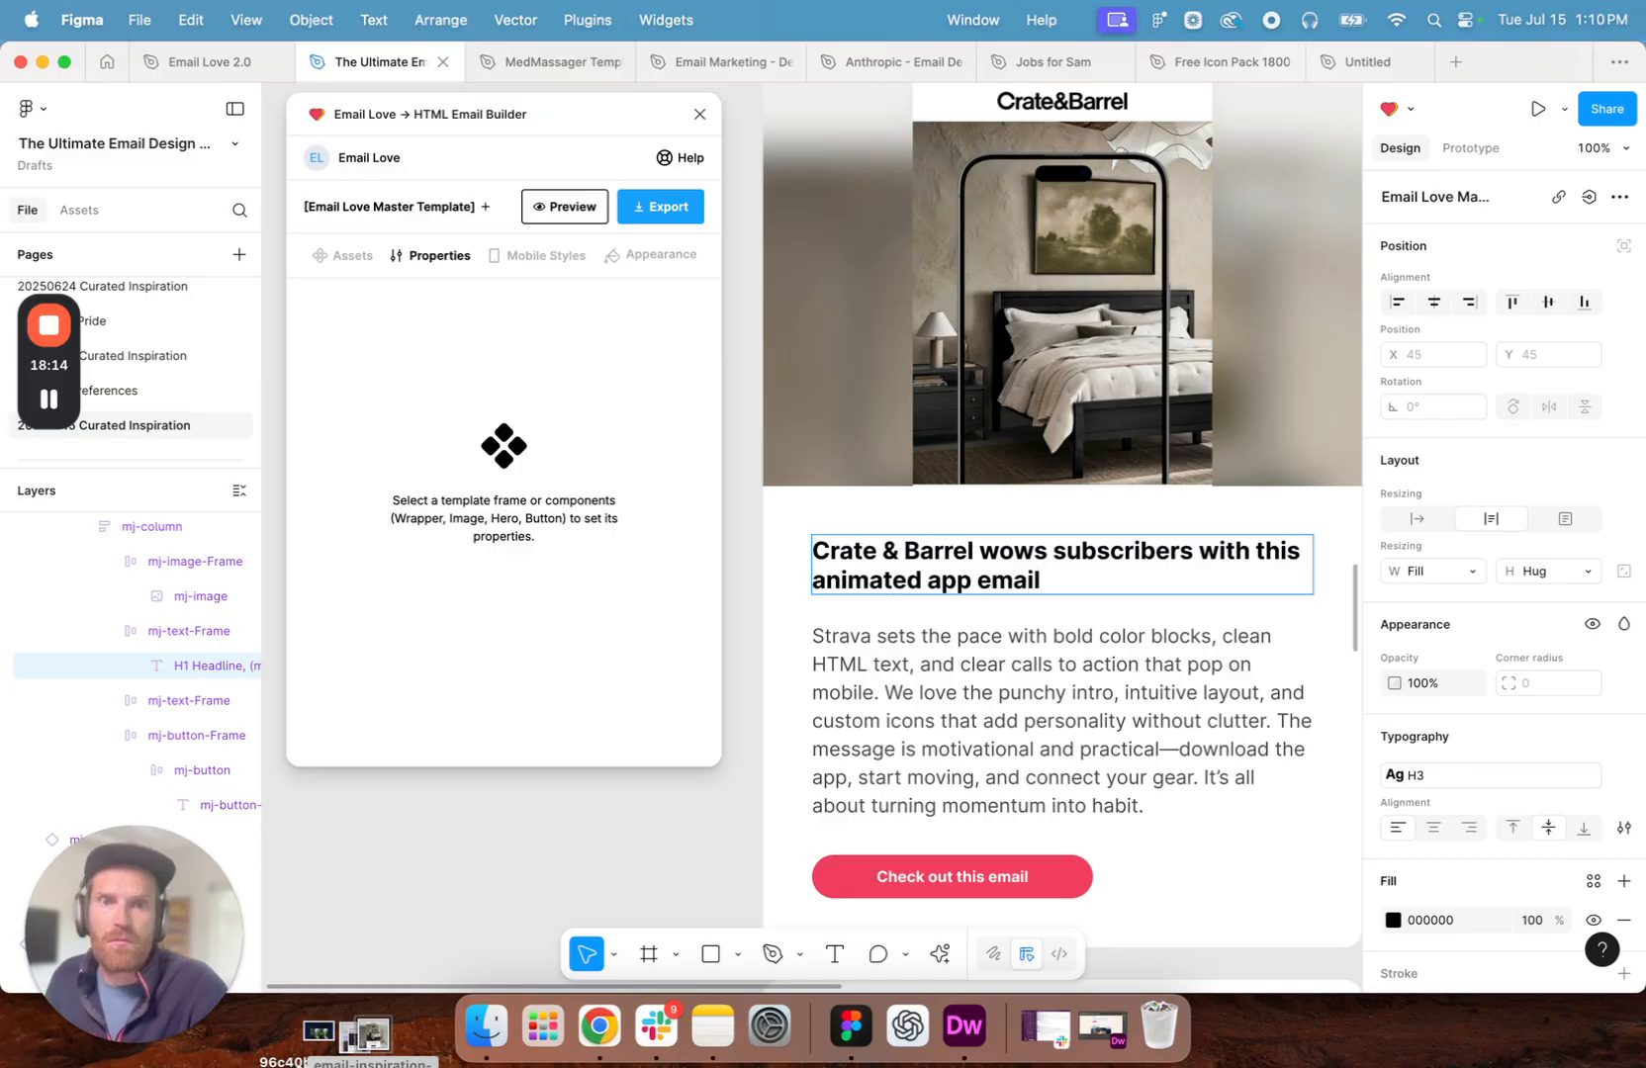
# - Copy the Crate & Barrel page's description in Chrome and paste it over the Strava paragraph in Figma
pyautogui.scroll(-3, 1108, 547)
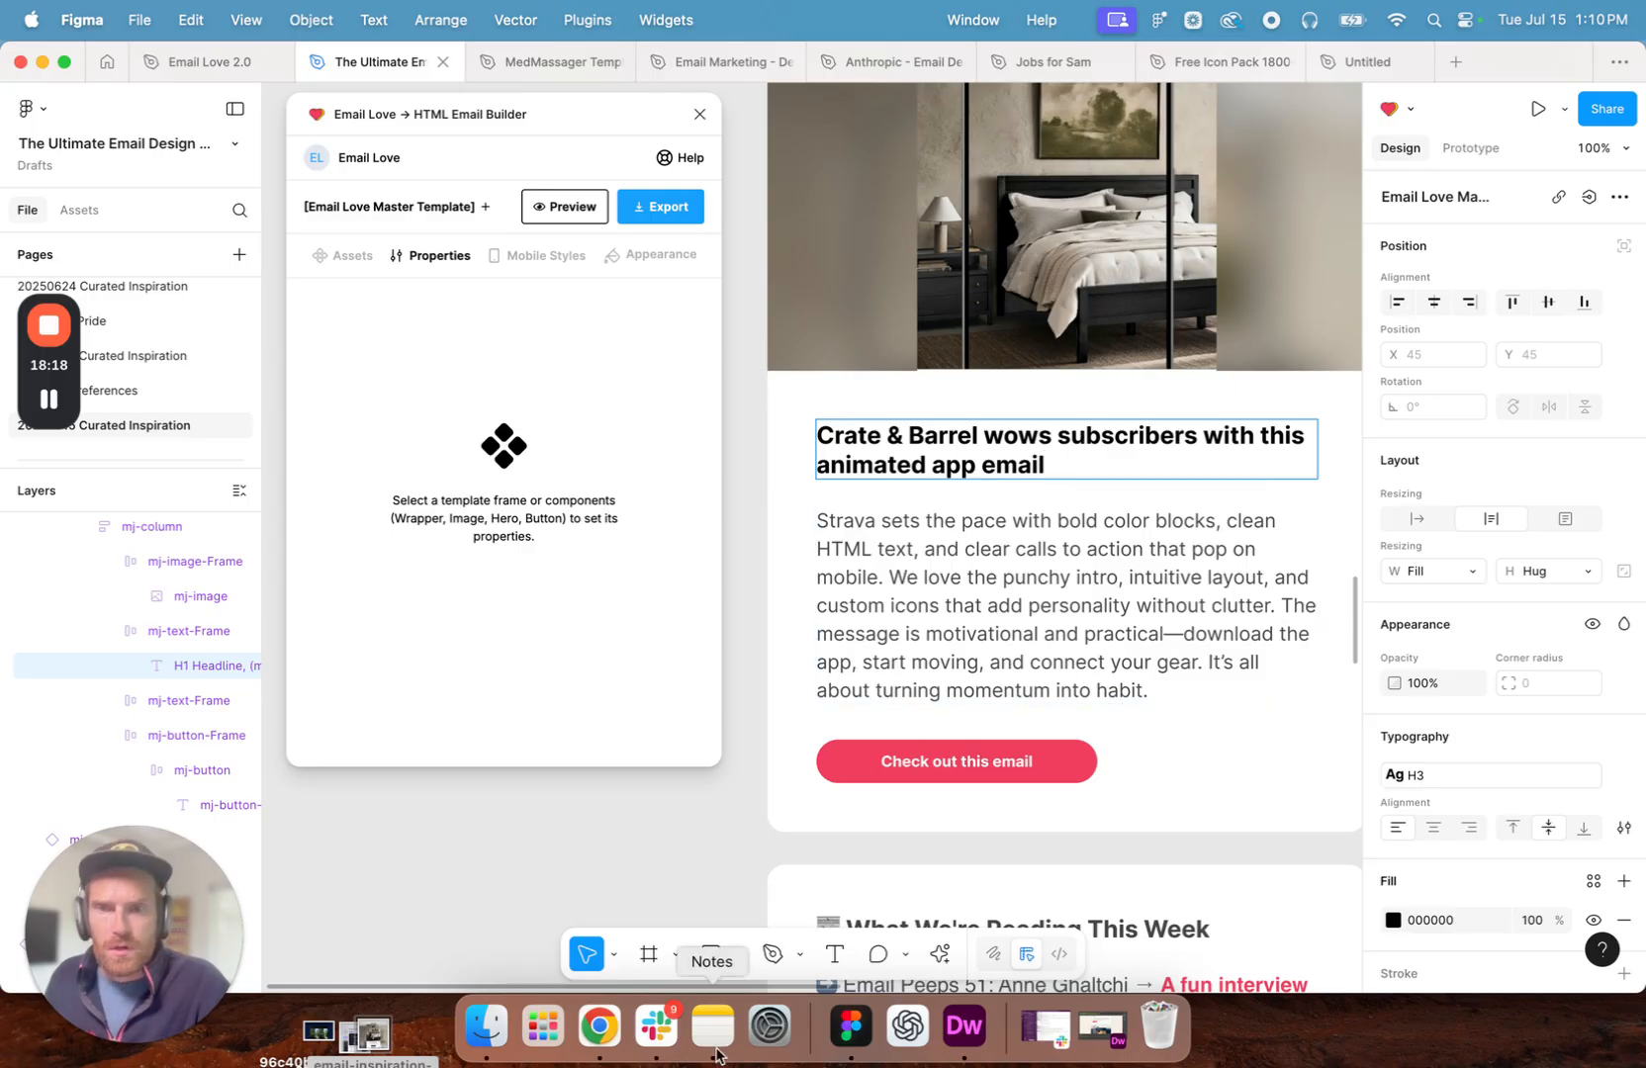
pyautogui.click(600, 1026)
pyautogui.moveTo(462, 569); pyautogui.dragTo(126, 435)
pyautogui.press('super+c')
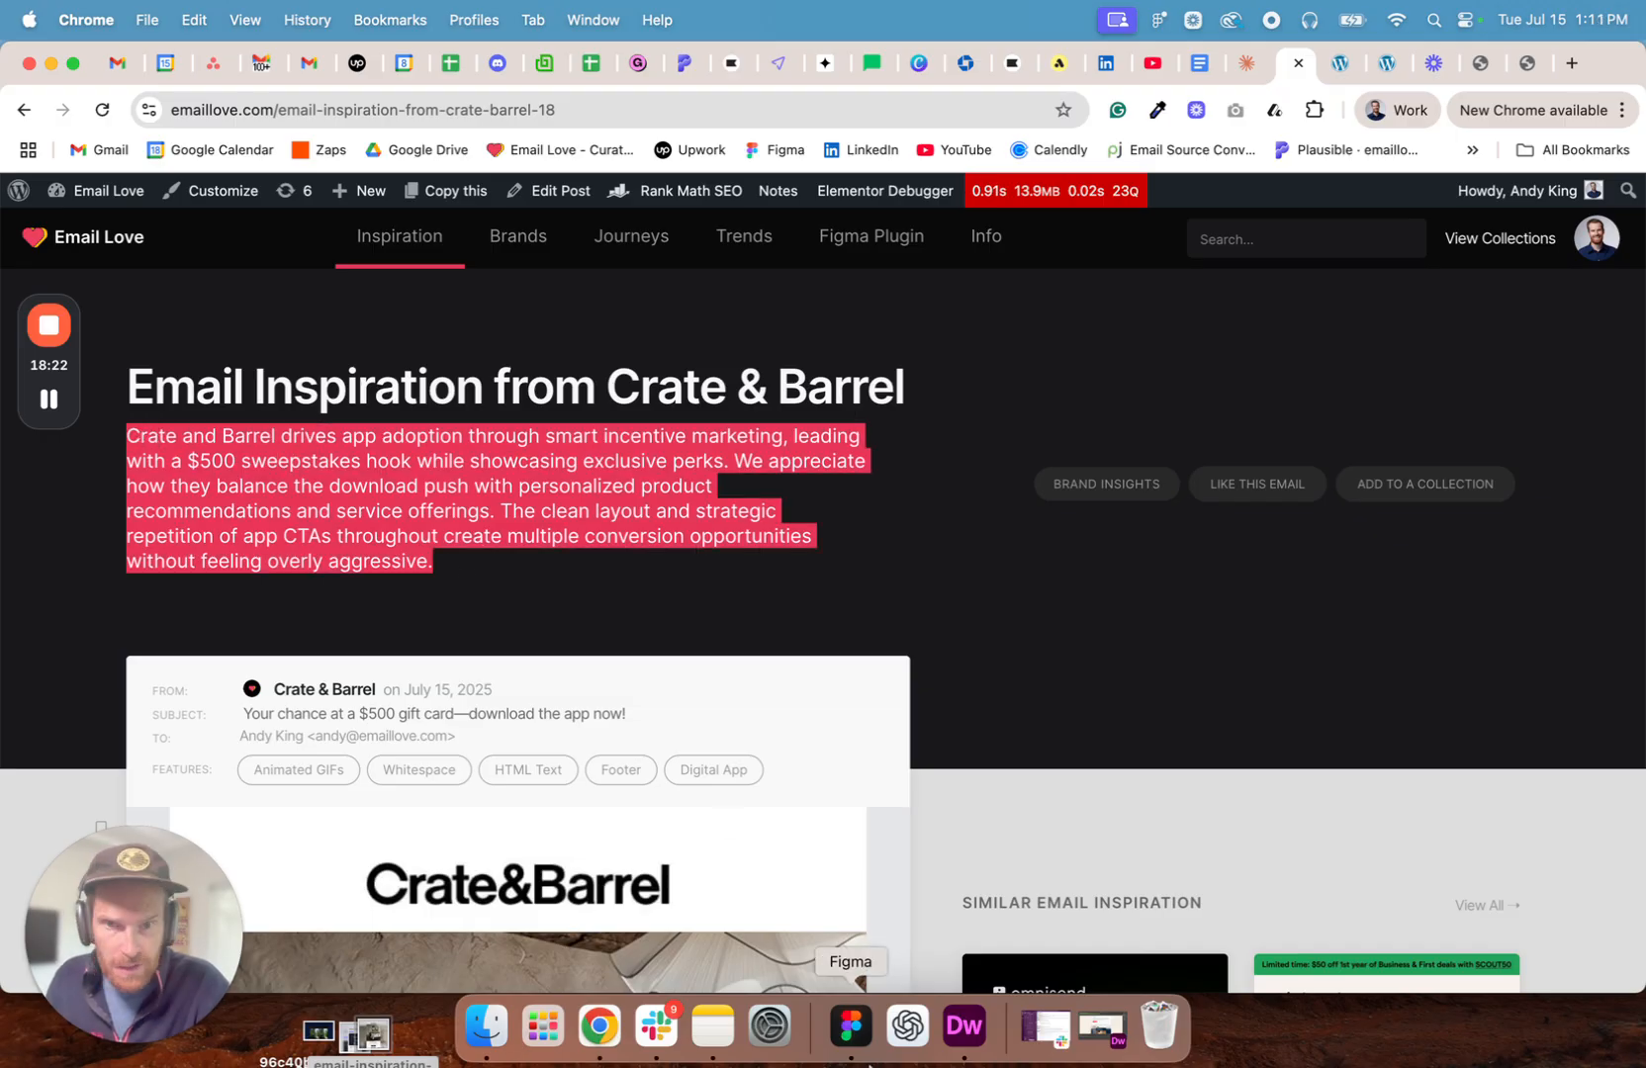
pyautogui.click(853, 1029)
pyautogui.tripleClick(961, 606)
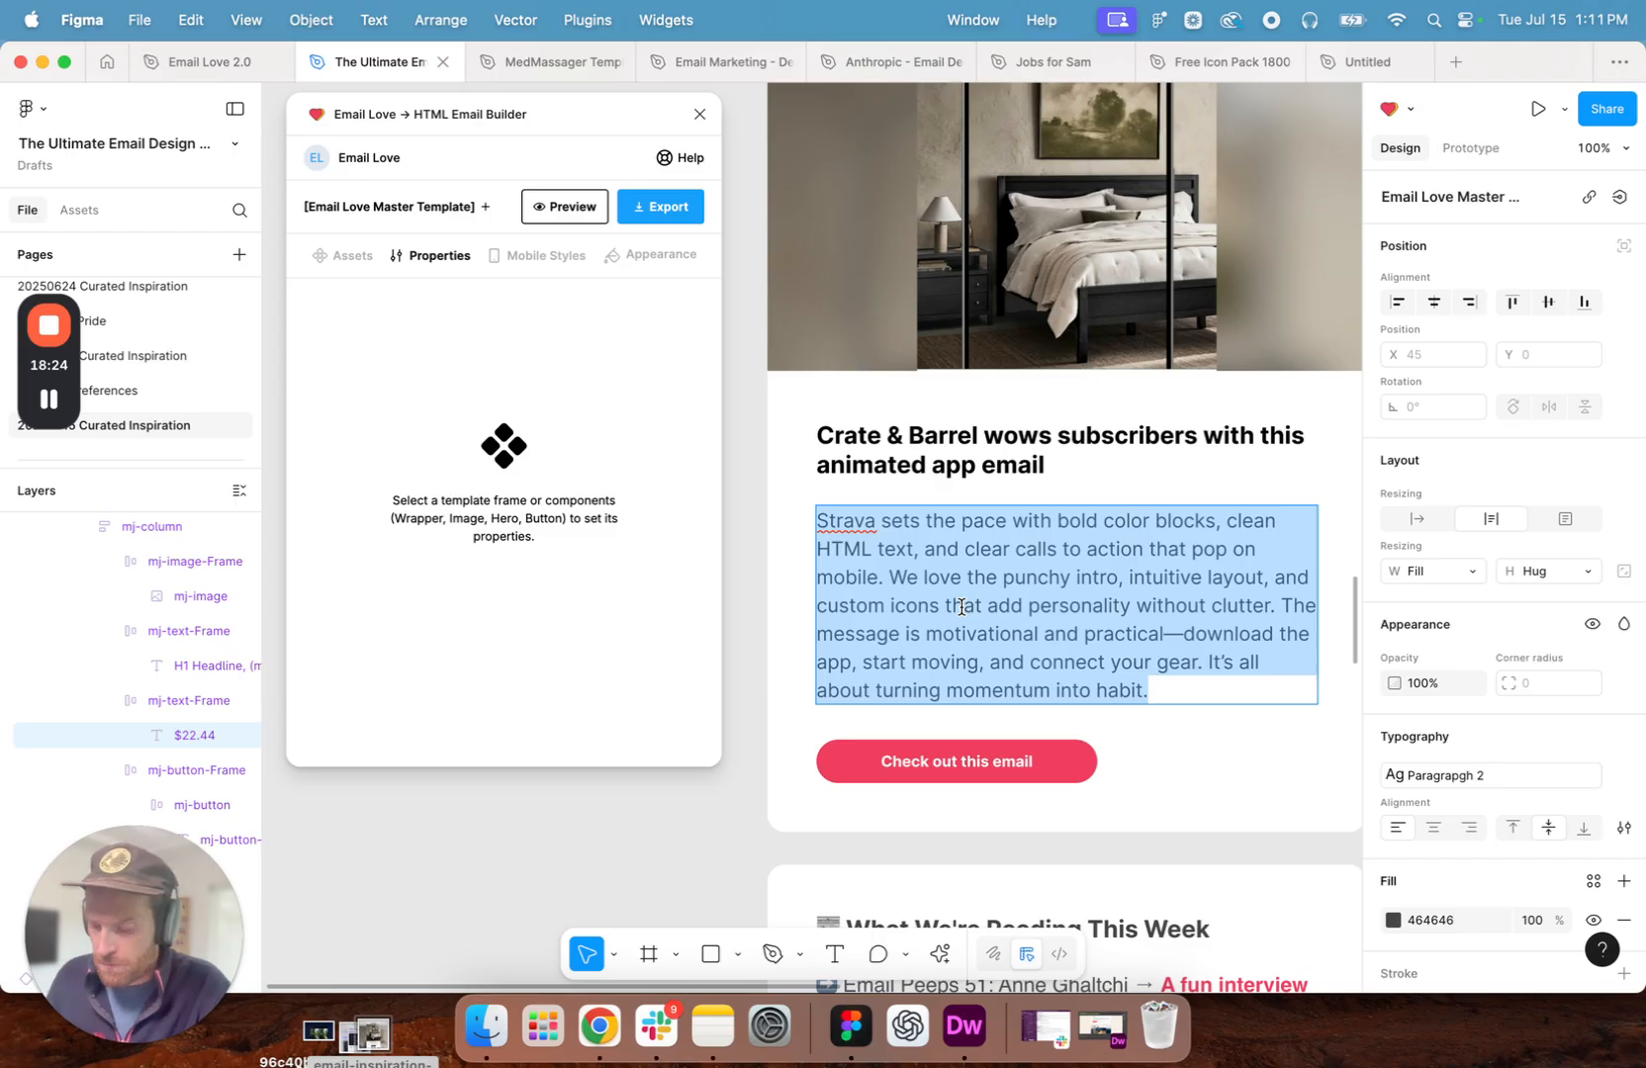
pyautogui.press('super+v')
pyautogui.click(709, 830)
# - Go to the "What We're Reading This Week" section, and in Chrome open Email Love's Articles page
pyautogui.scroll(-1, 999, 495)
pyautogui.scroll(-10, 999, 495)
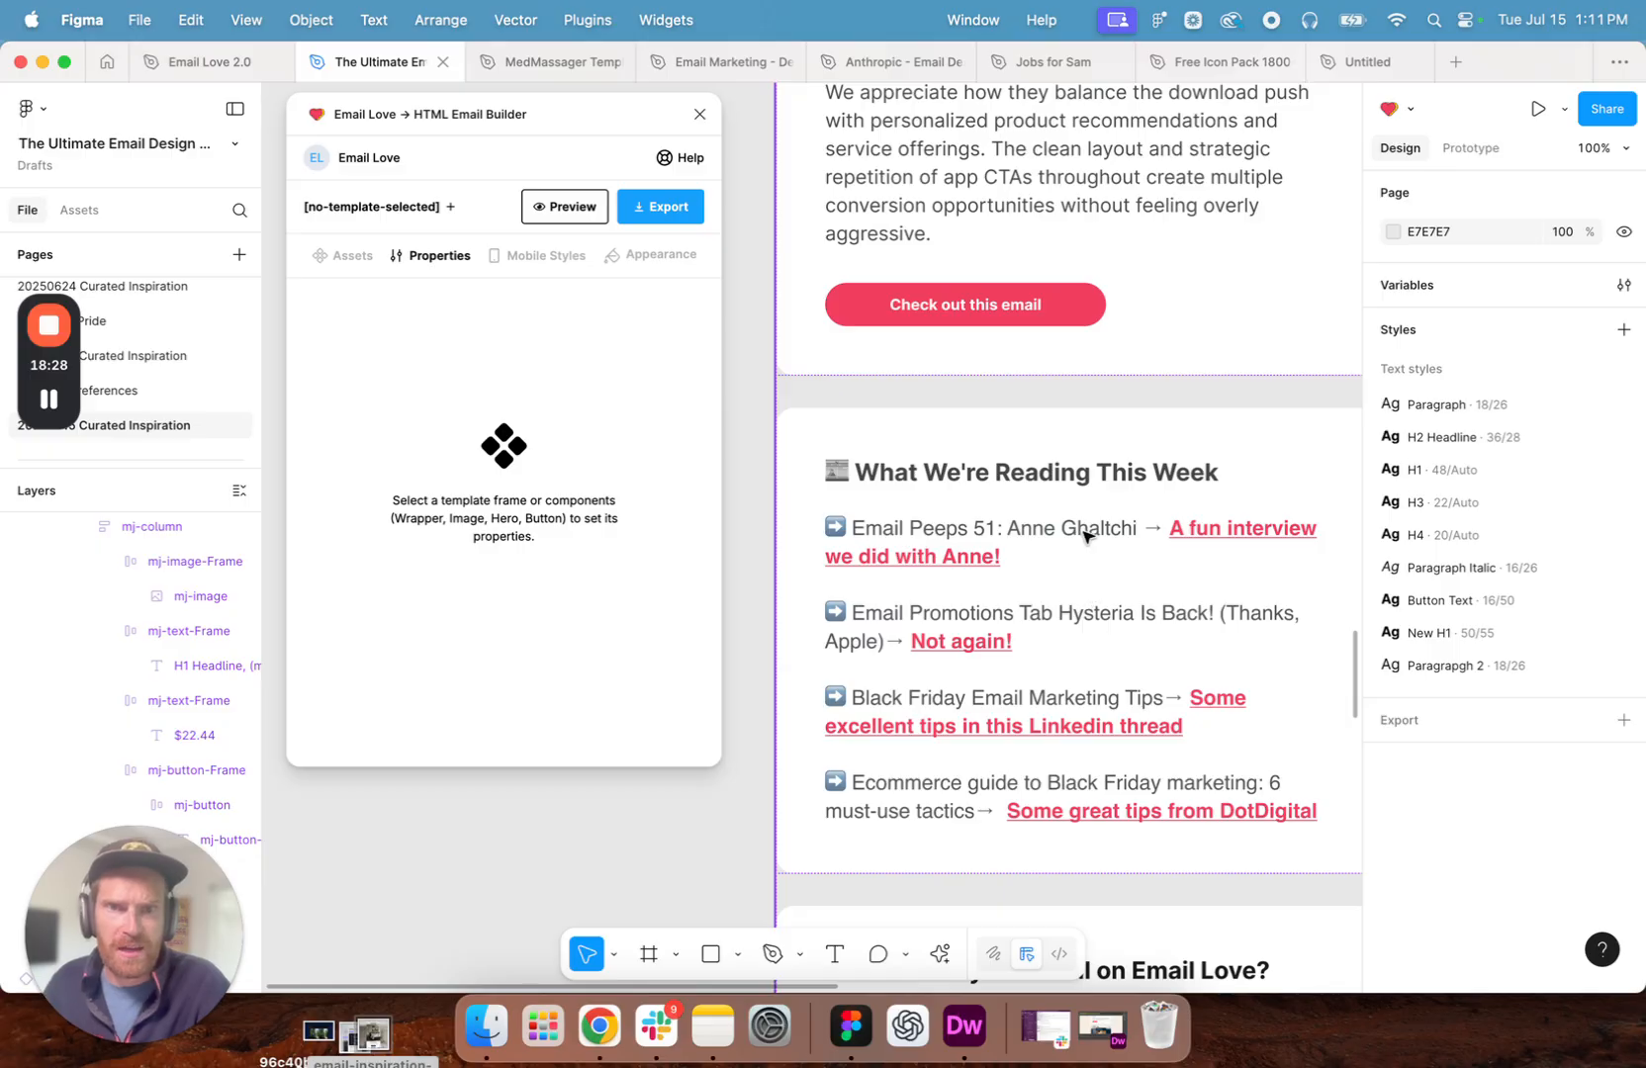
pyautogui.scroll(-3, 1071, 534)
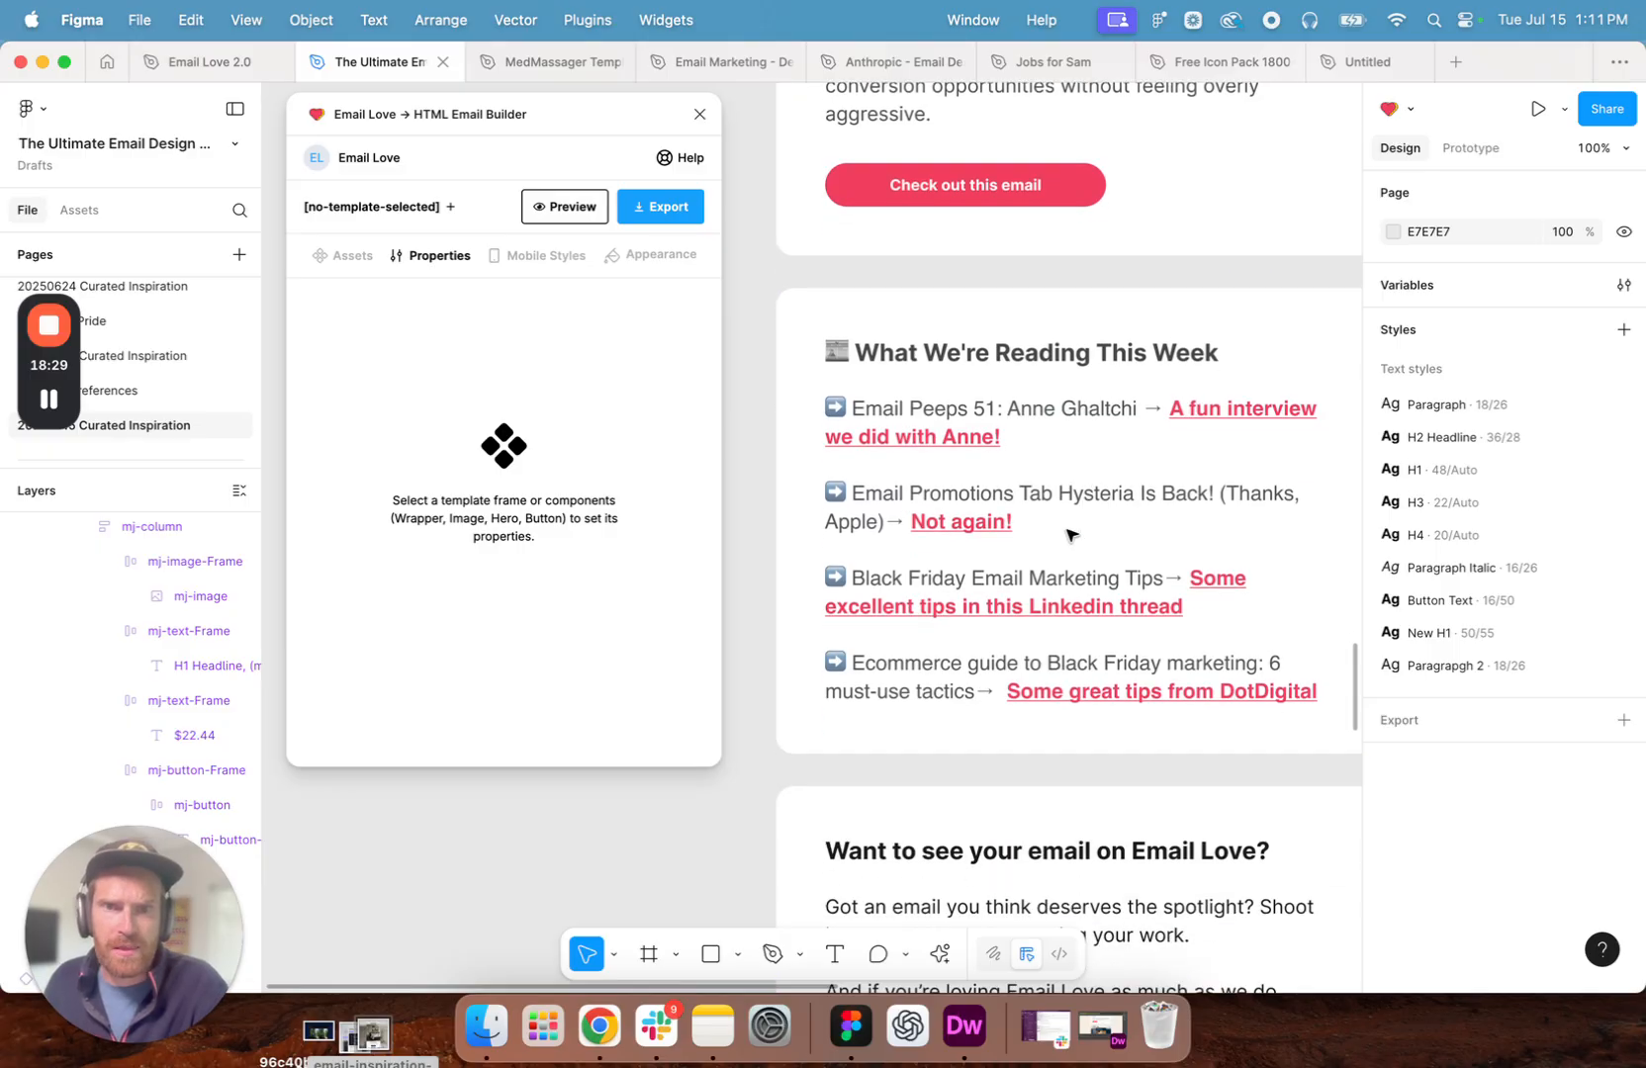
pyautogui.click(1098, 415)
pyautogui.click(598, 1025)
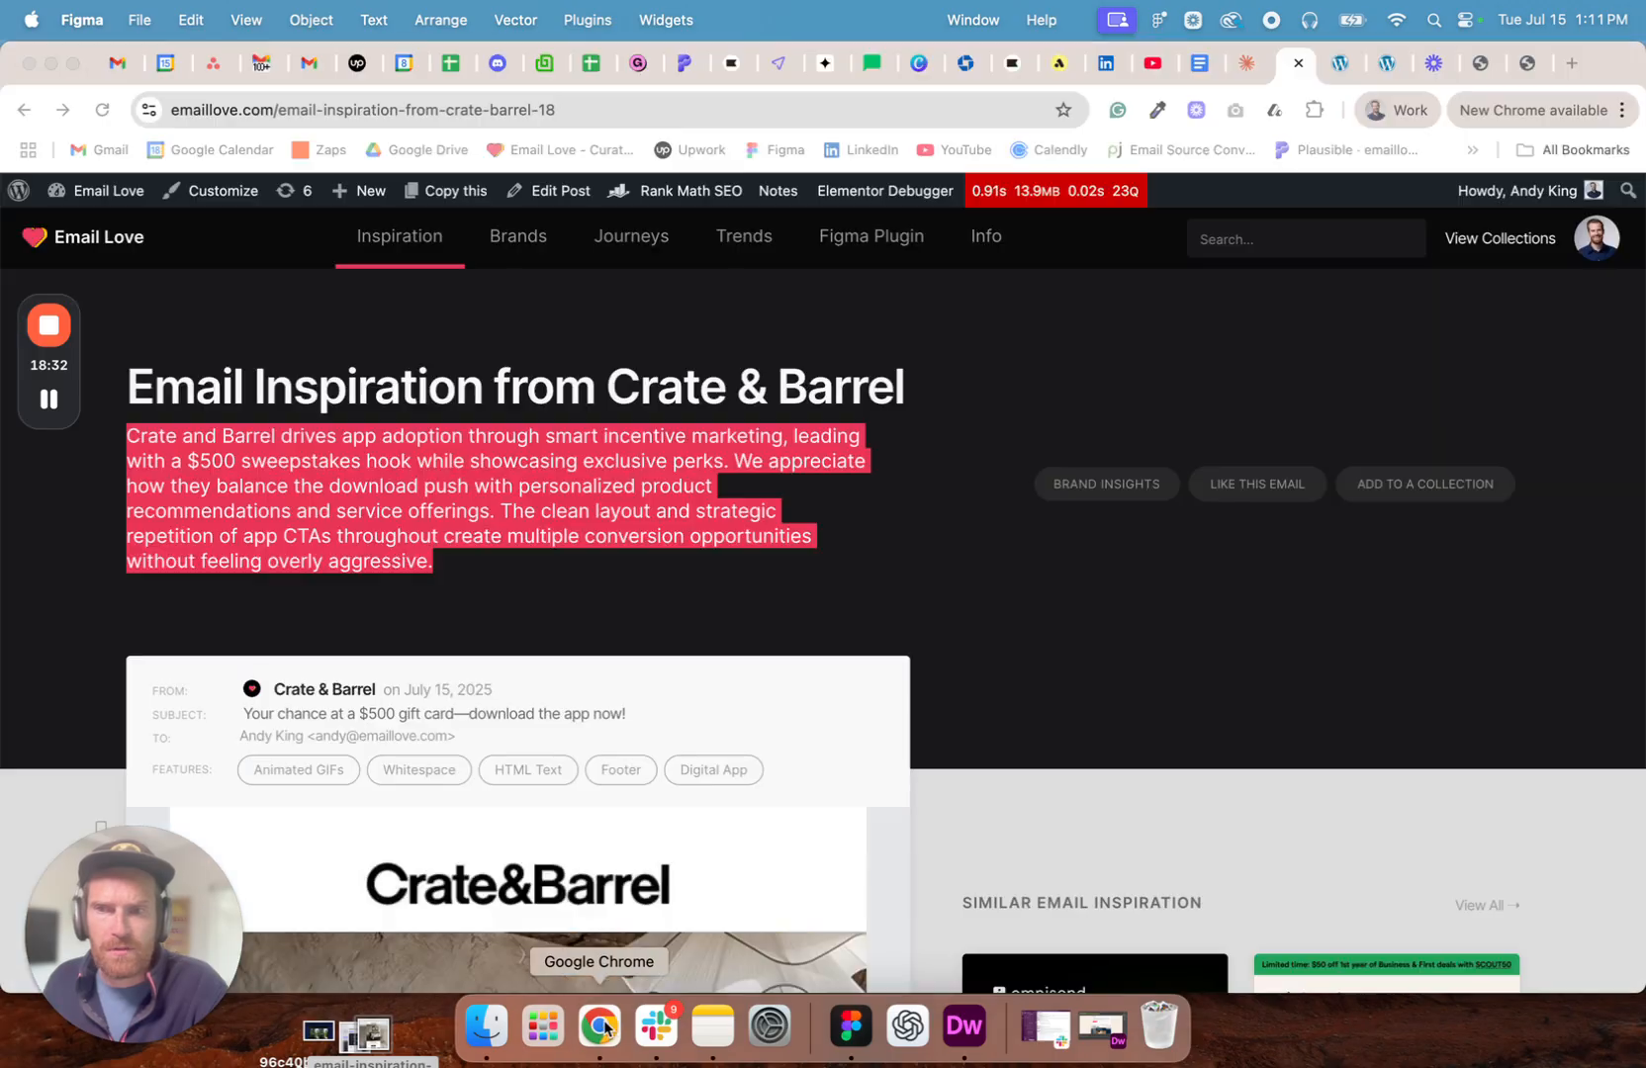
pyautogui.click(871, 289)
pyautogui.moveTo(975, 235)
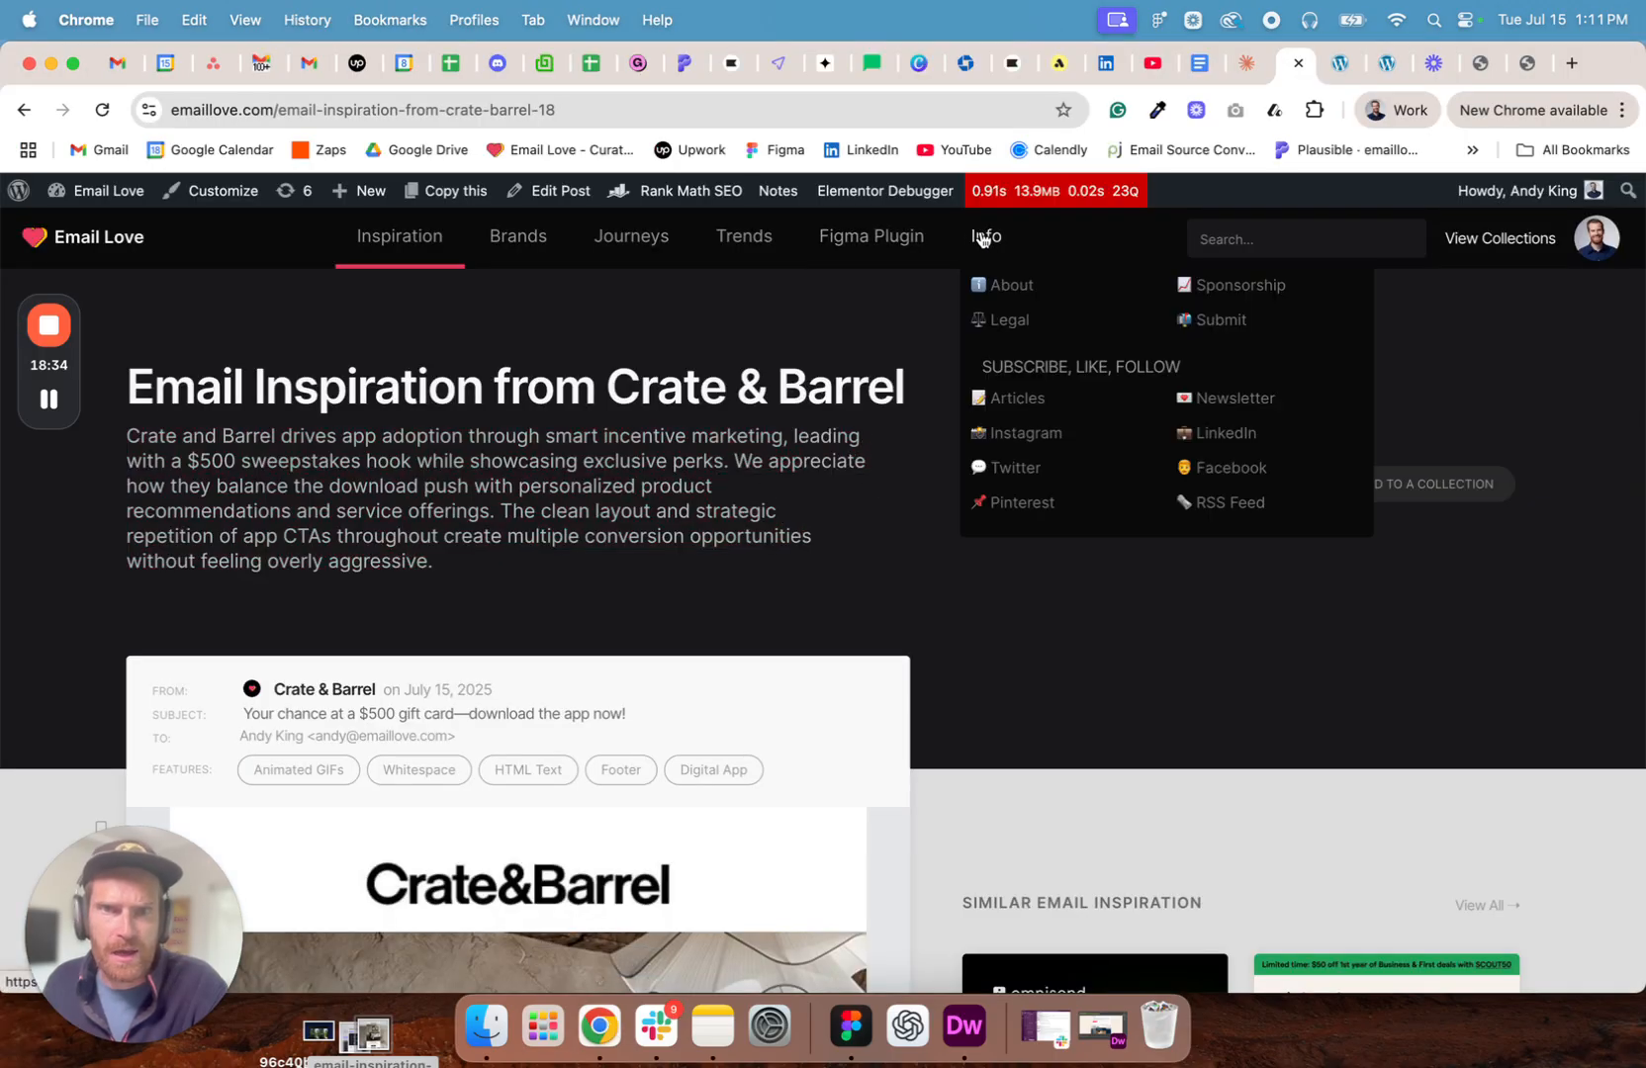
pyautogui.click(1006, 400)
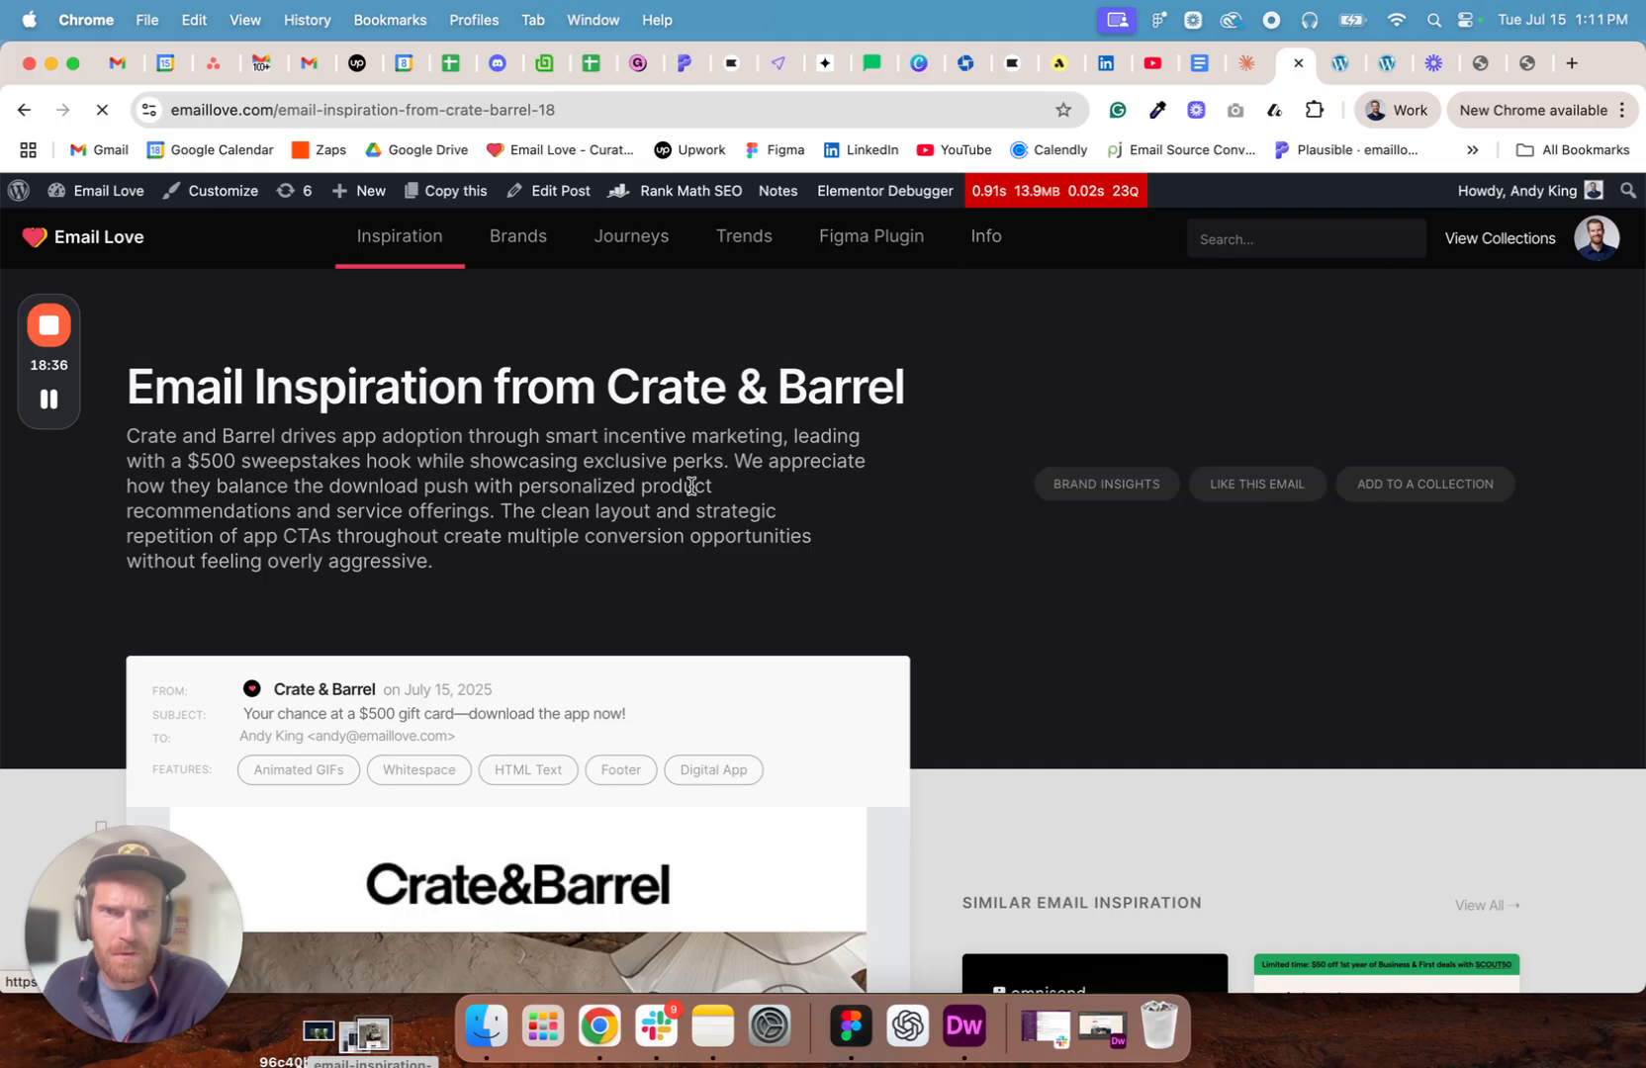
pyautogui.scroll(-2, 644, 492)
pyautogui.scroll(-4, 647, 494)
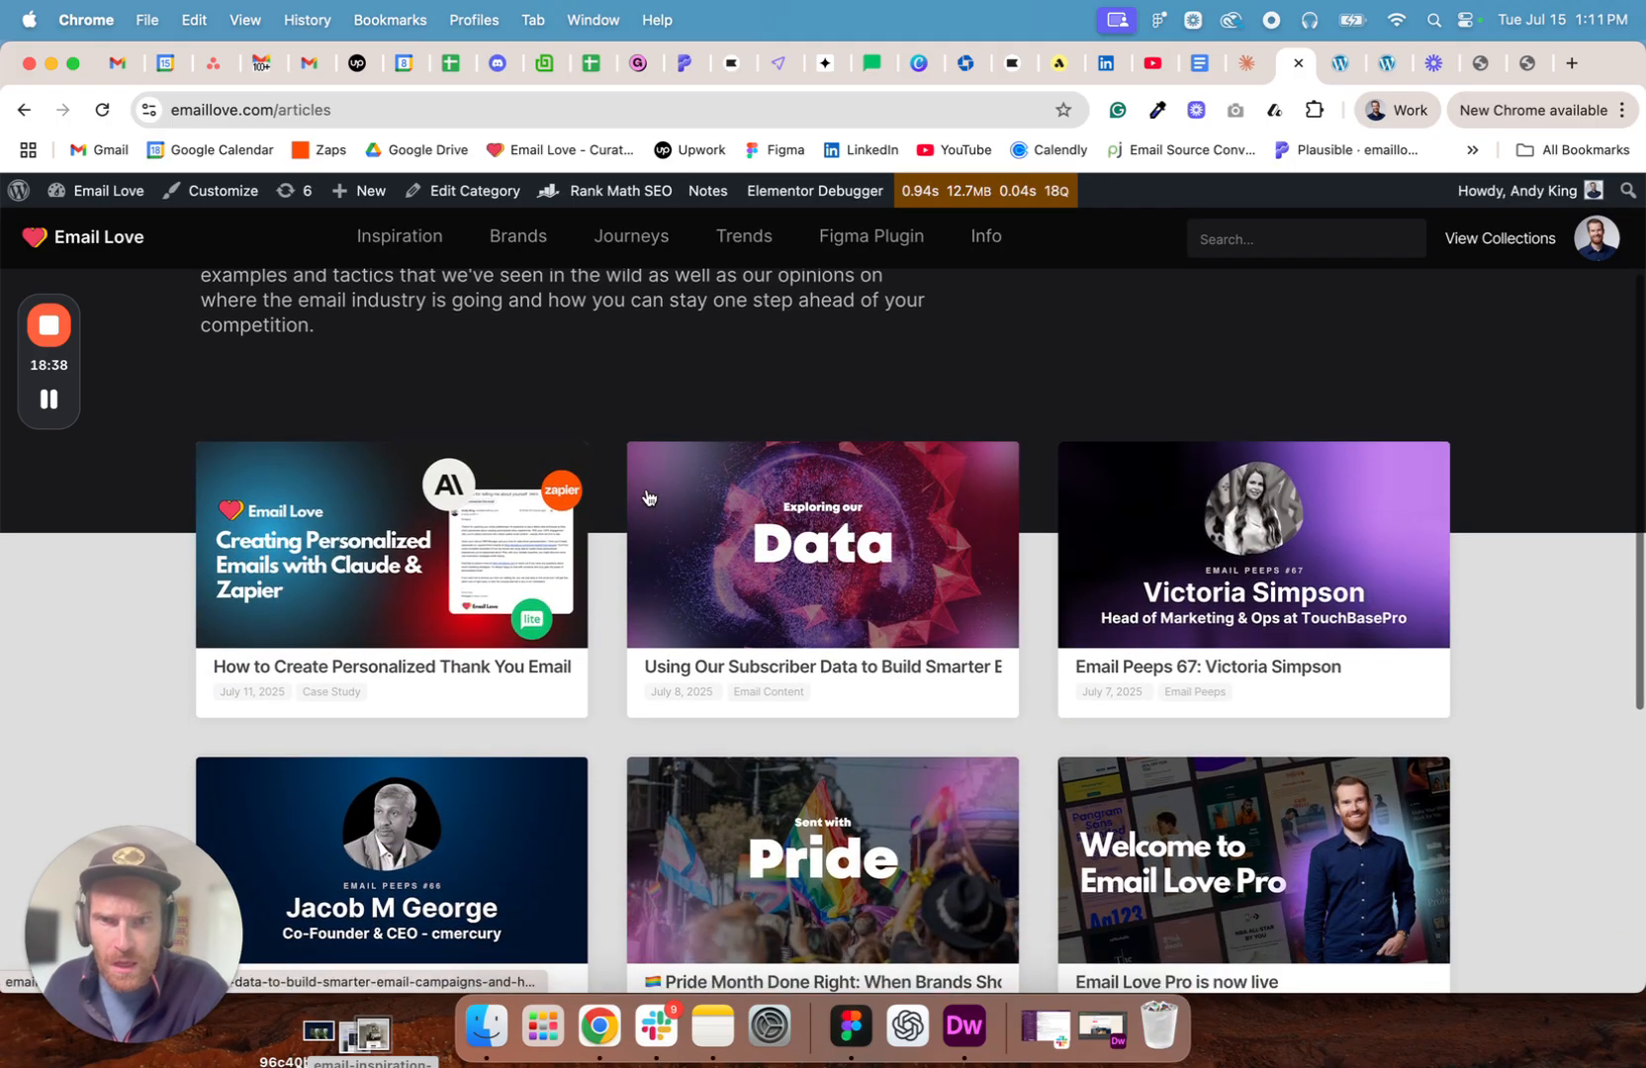
# - Open the article on creating personalized emails with Claude & Zapier and copy its full title
pyautogui.click(358, 460)
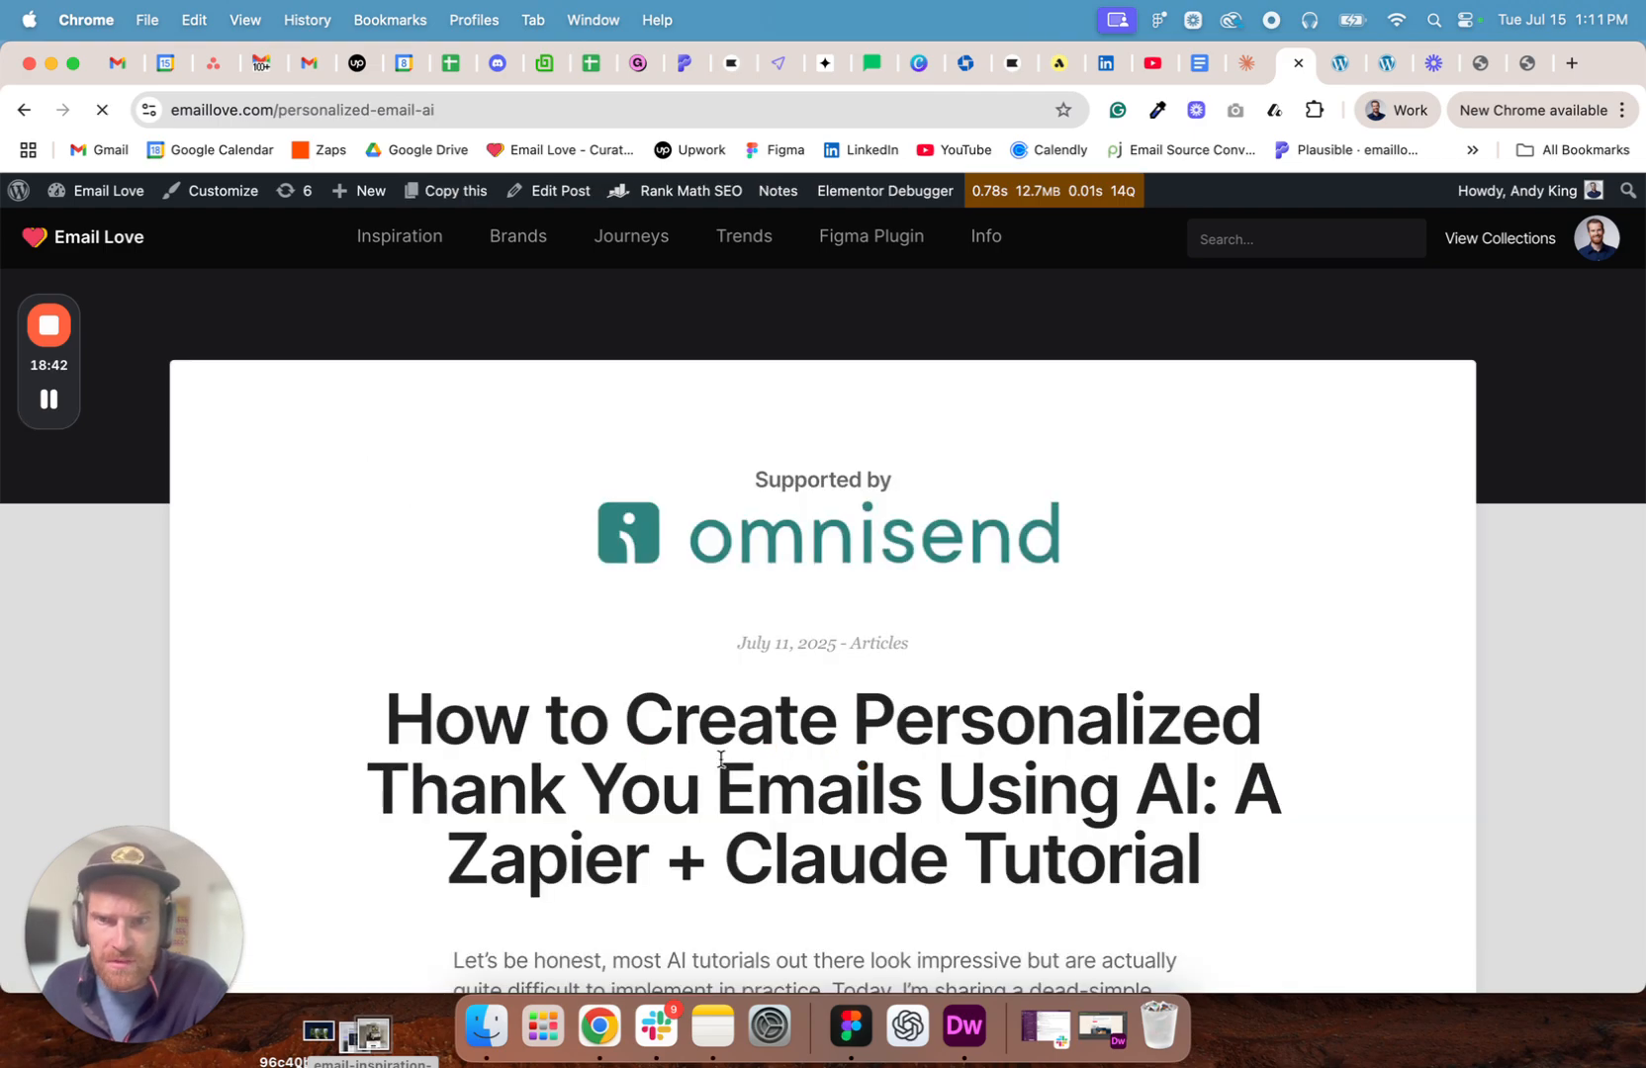
pyautogui.scroll(-4, 720, 759)
pyautogui.moveTo(1202, 657); pyautogui.dragTo(395, 506)
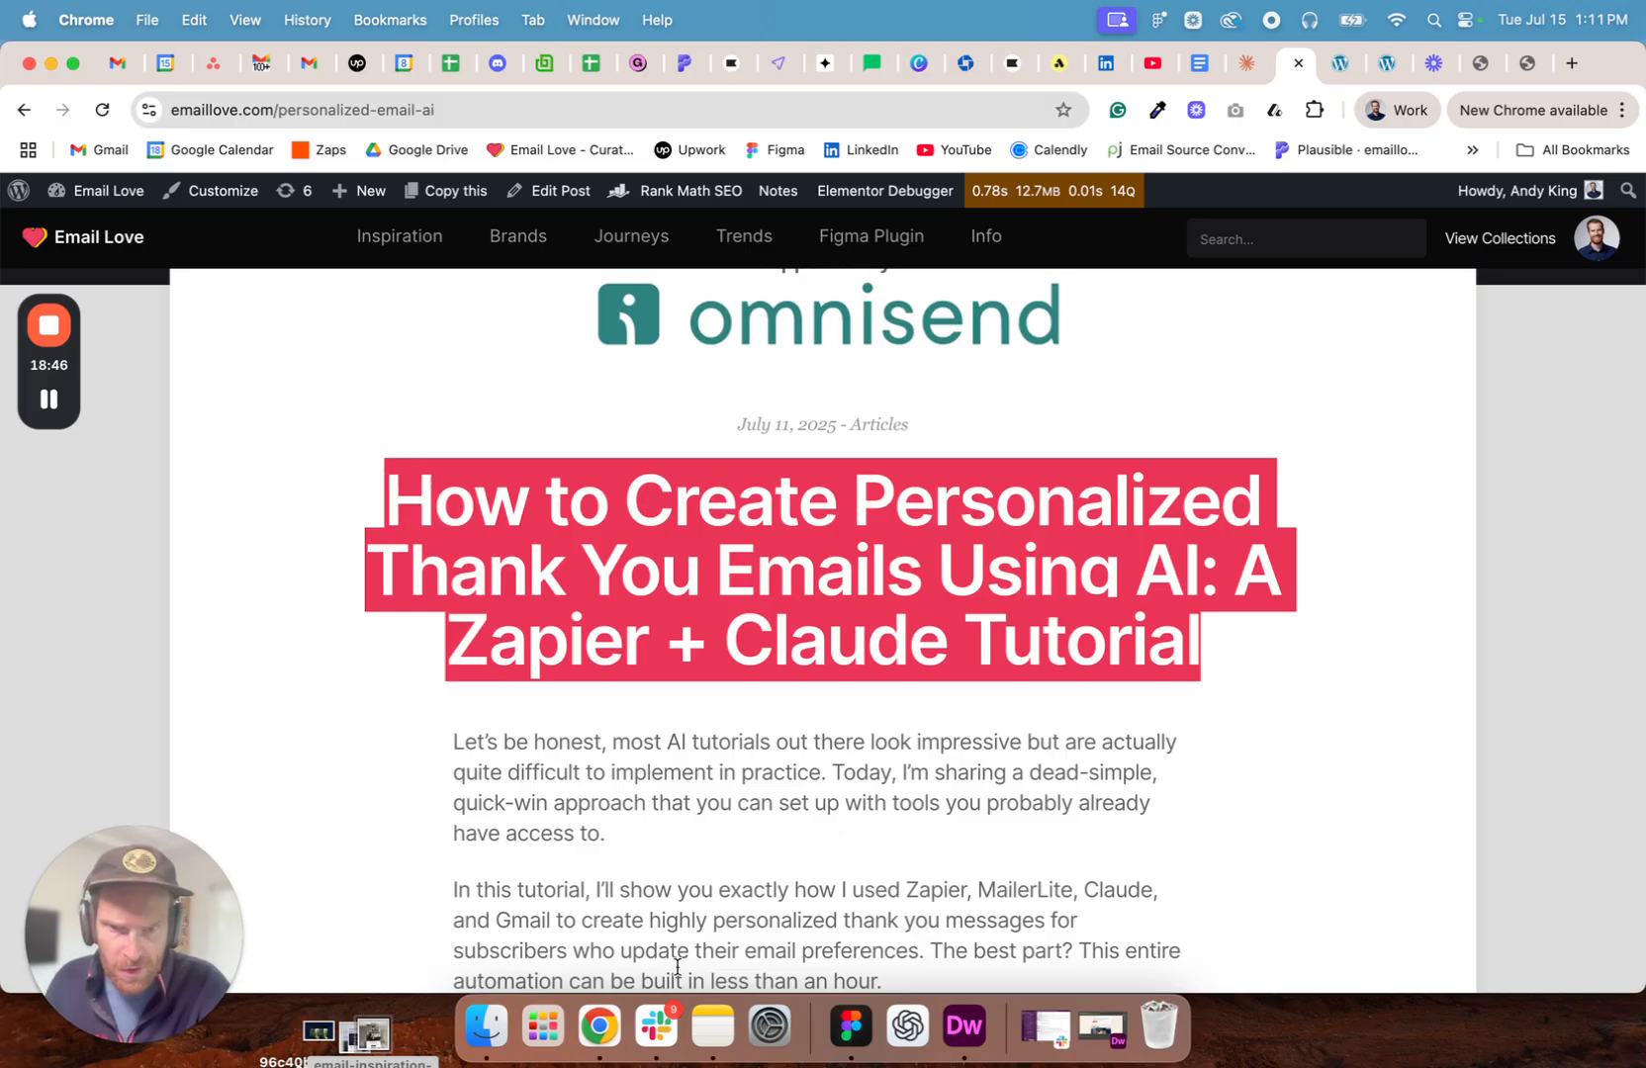
# - In Figma, replace the first reading item's description with the copied title and cut "Using AI: A Zapier + Claude Tutorial" from it
pyautogui.click(847, 1025)
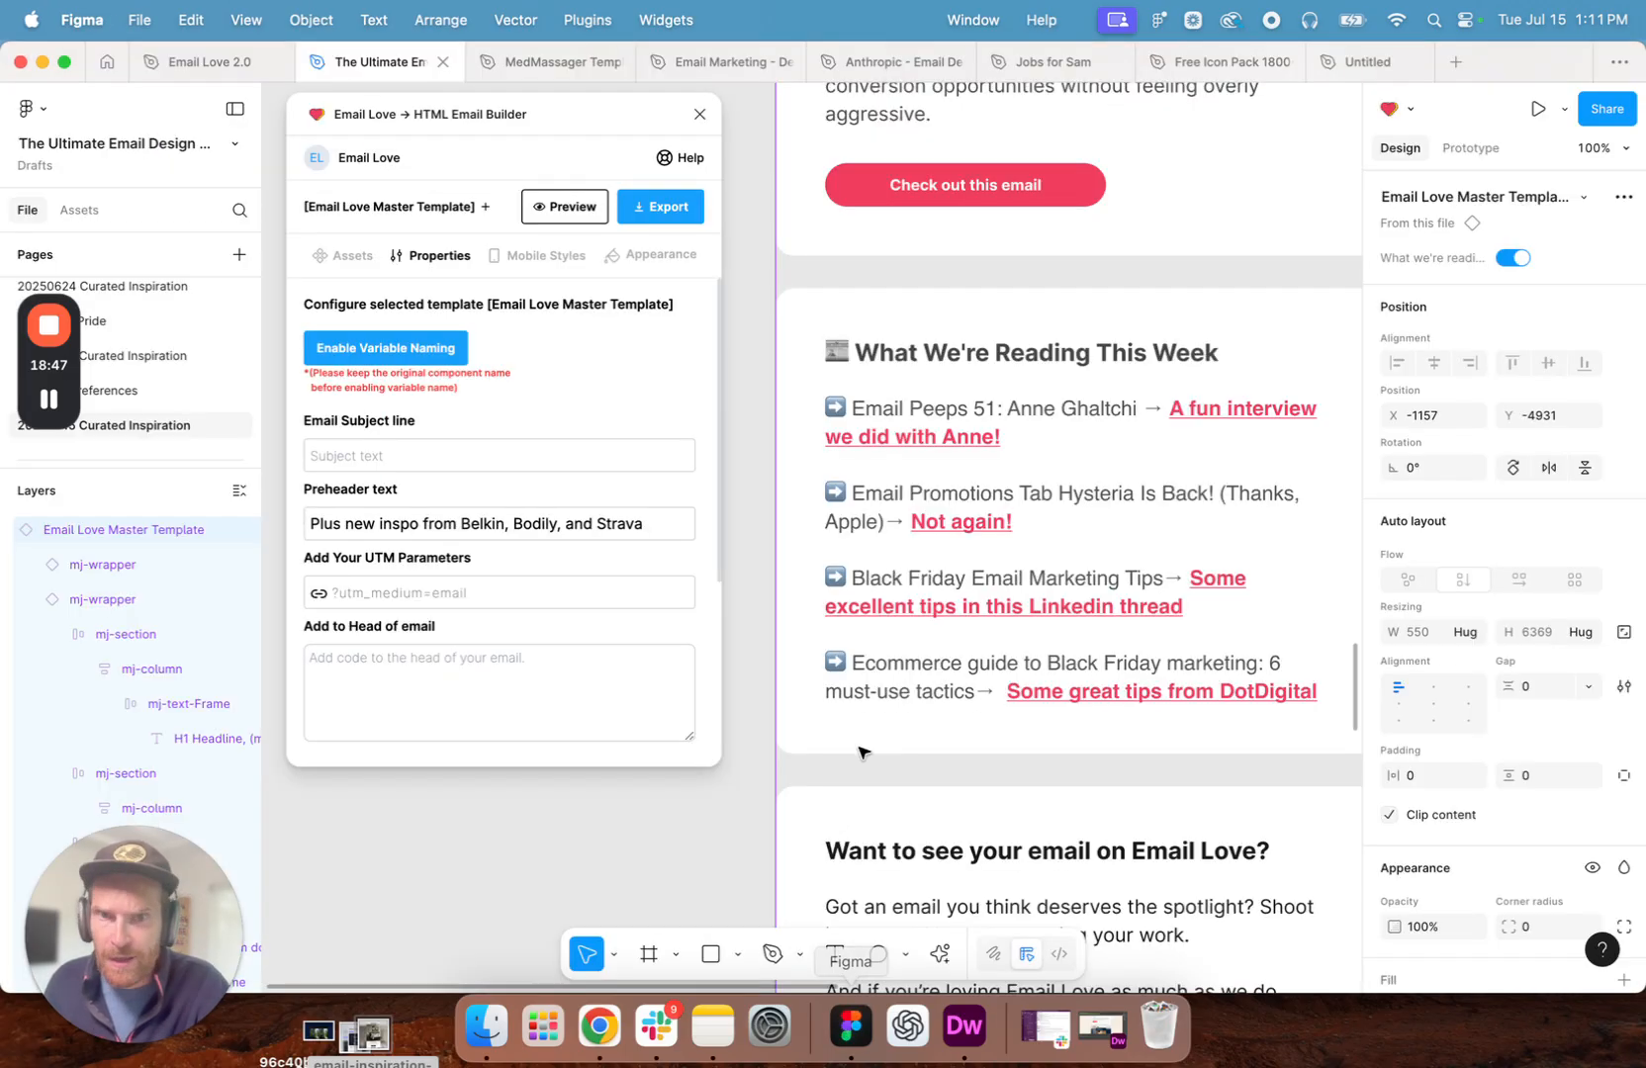
pyautogui.doubleClick(1095, 418)
pyautogui.doubleClick(1095, 418)
pyautogui.doubleClick(1095, 417)
pyautogui.click(1104, 409)
pyautogui.moveTo(1136, 407); pyautogui.dragTo(849, 407)
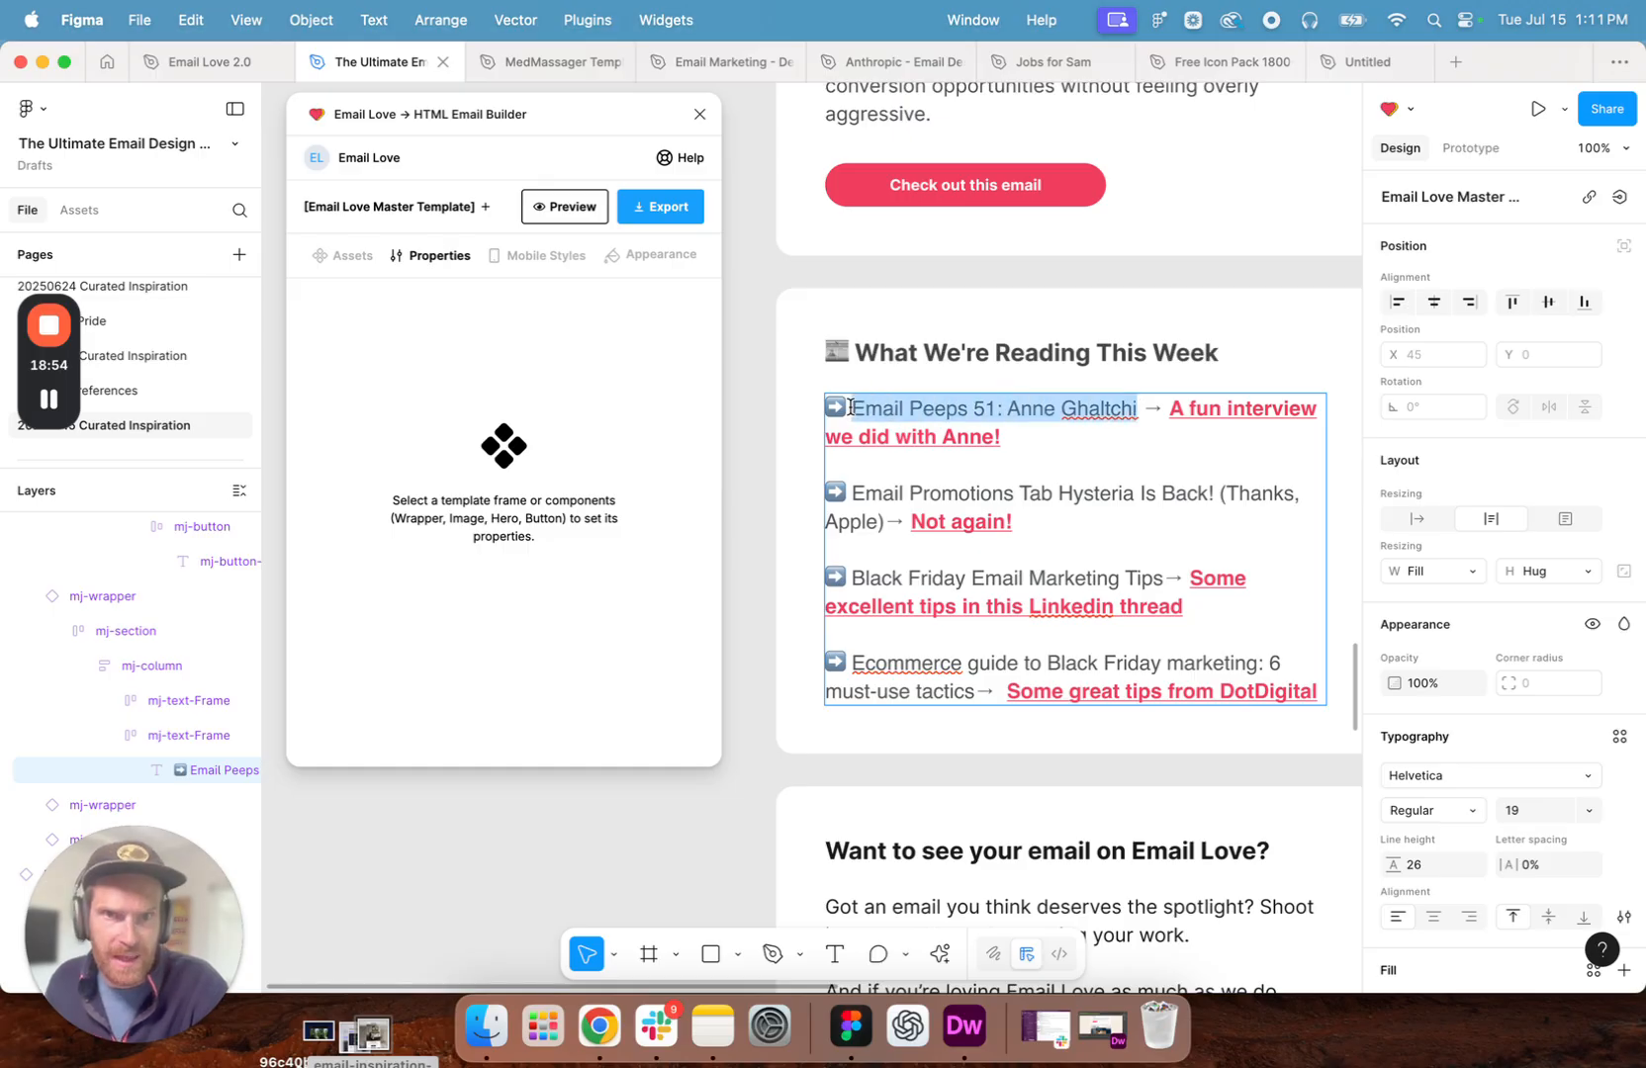
pyautogui.press('super+v')
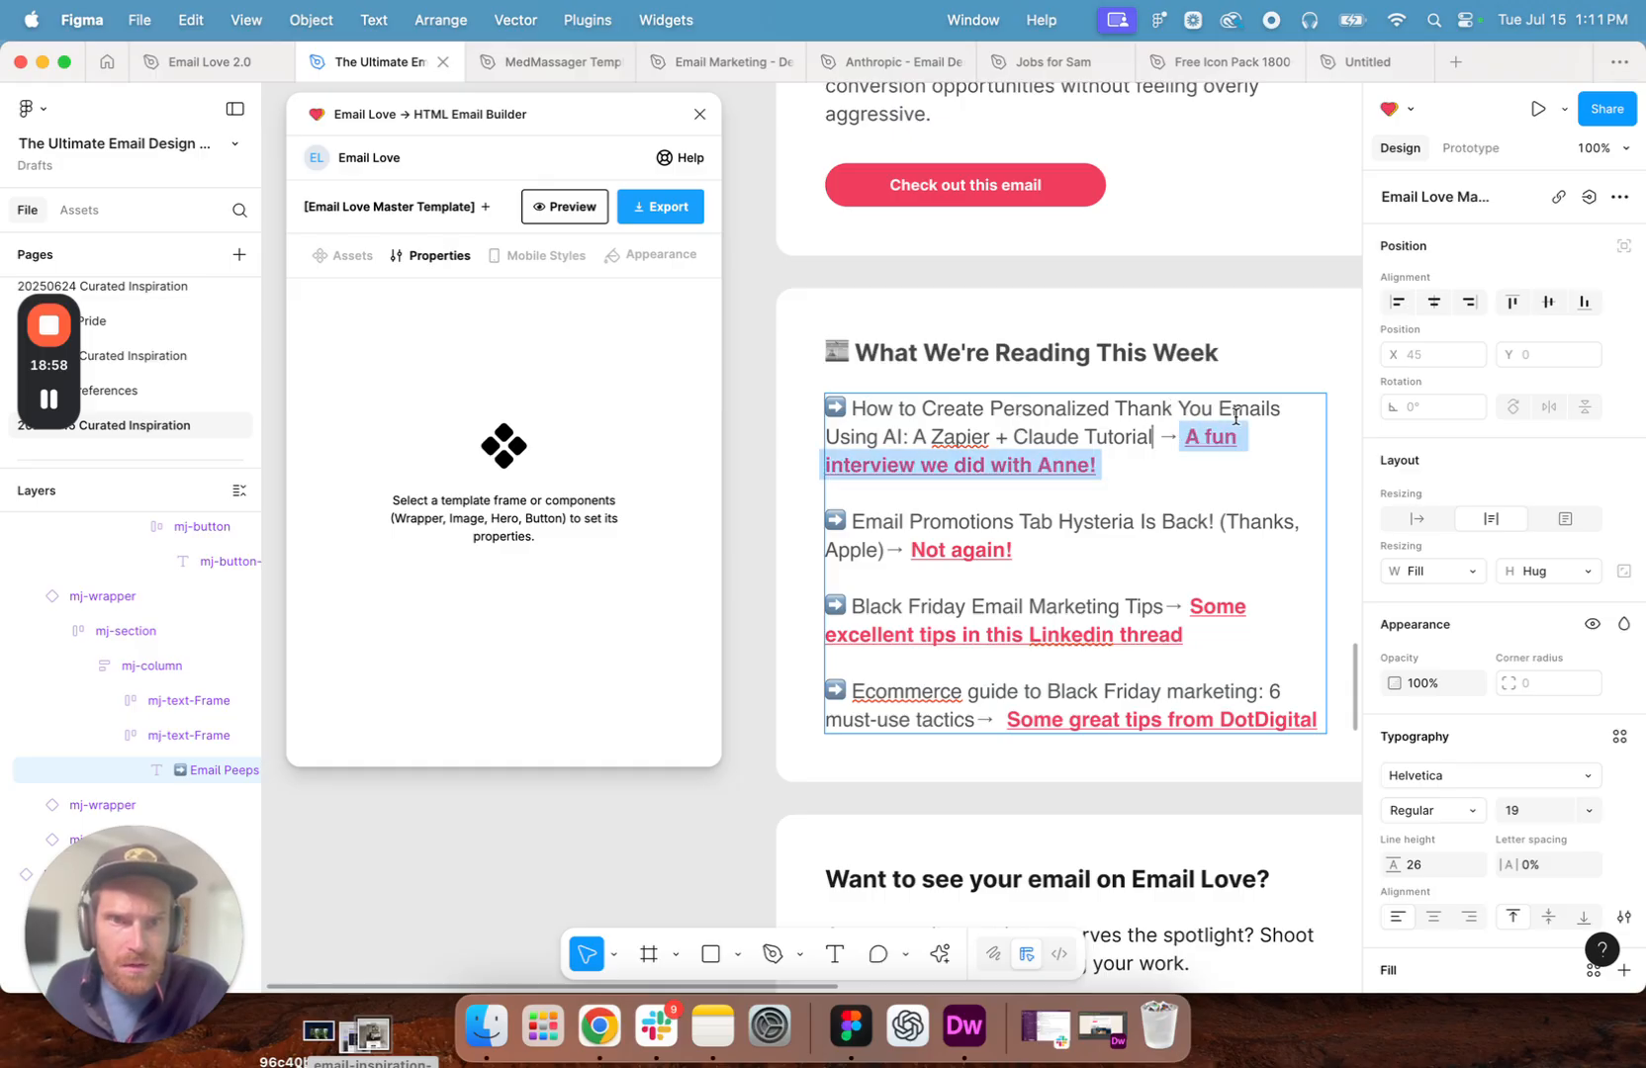
pyautogui.moveTo(1153, 436); pyautogui.dragTo(819, 441)
pyautogui.press('BackSpace')
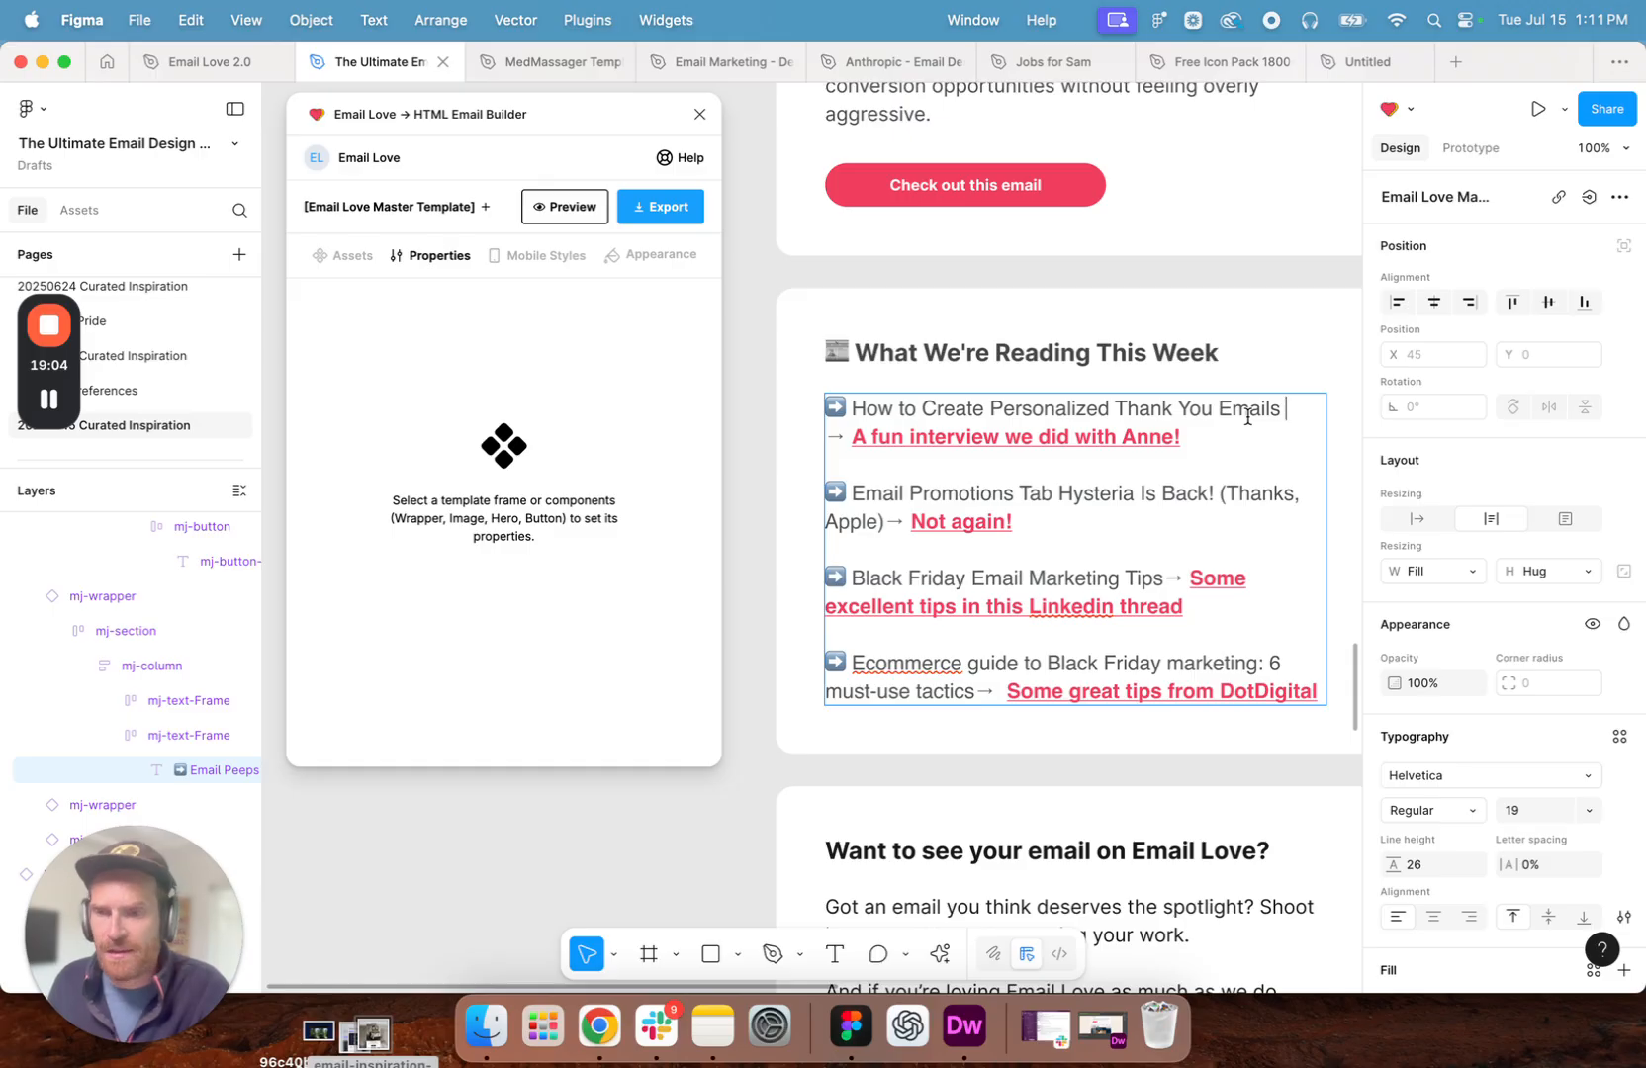
# - Delete the old interview link in the first reading item and replace its link text with "Using AI: A Zapier + Claude Tutorial"
pyautogui.click(1148, 436)
pyautogui.moveTo(1127, 449)
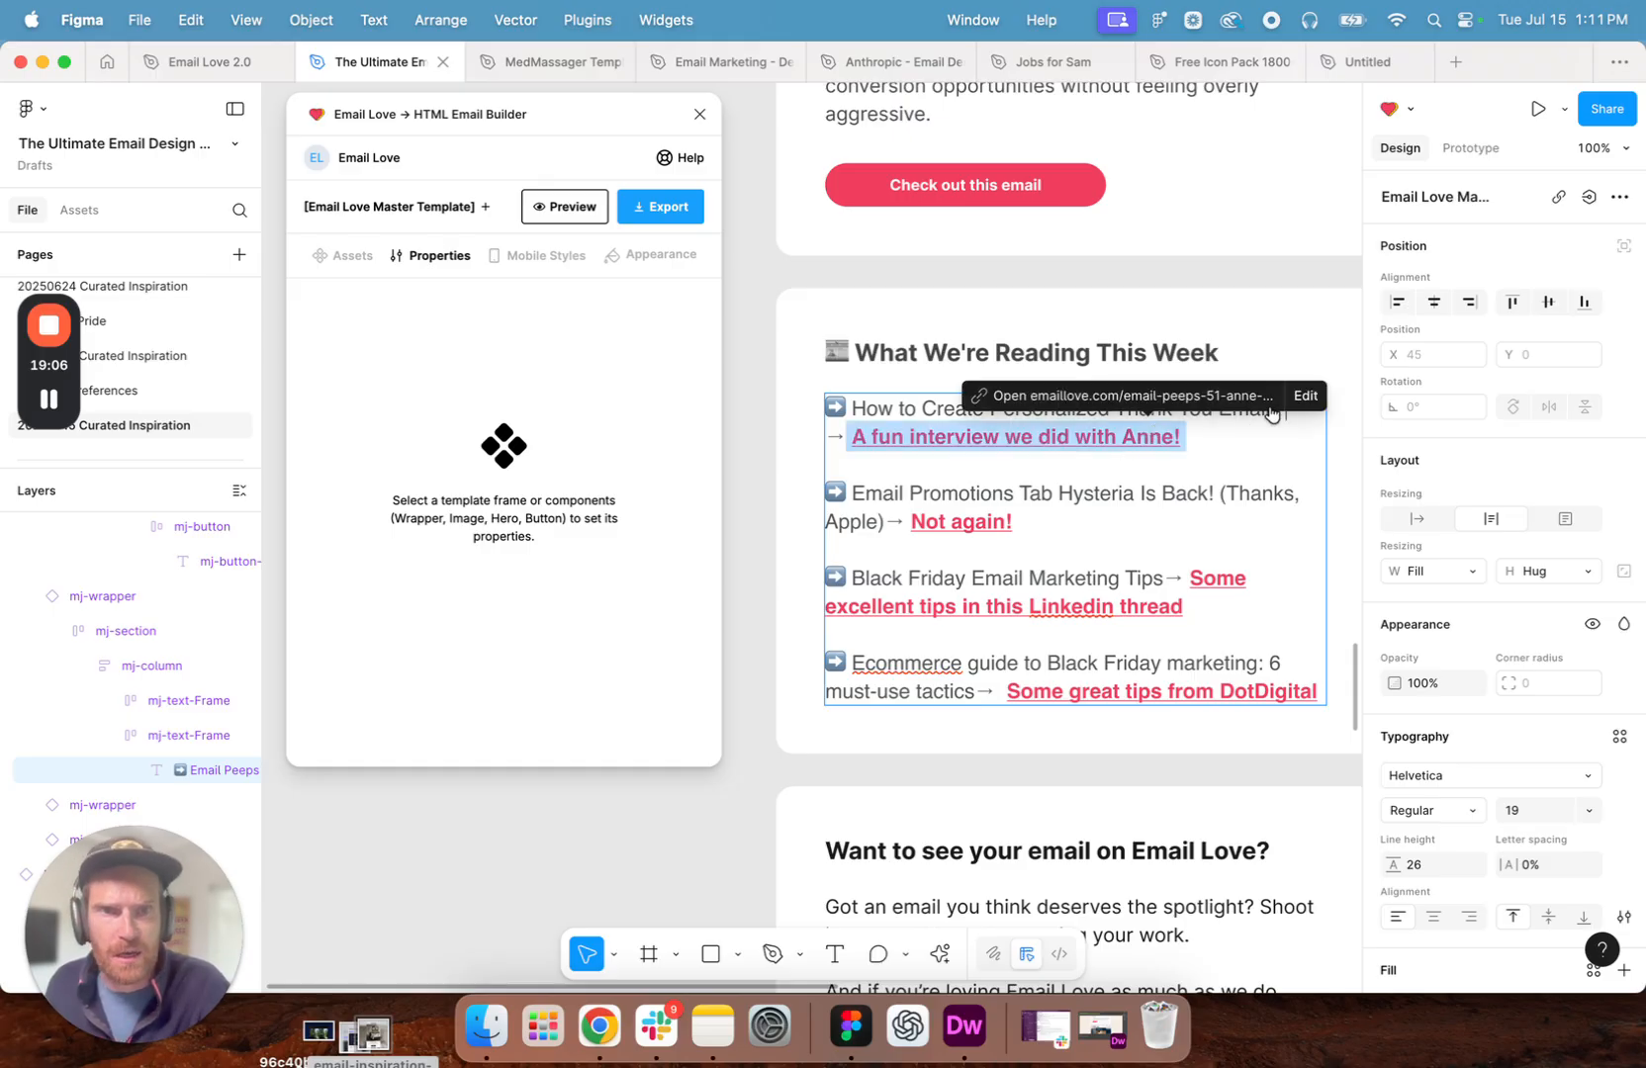
pyautogui.click(1304, 395)
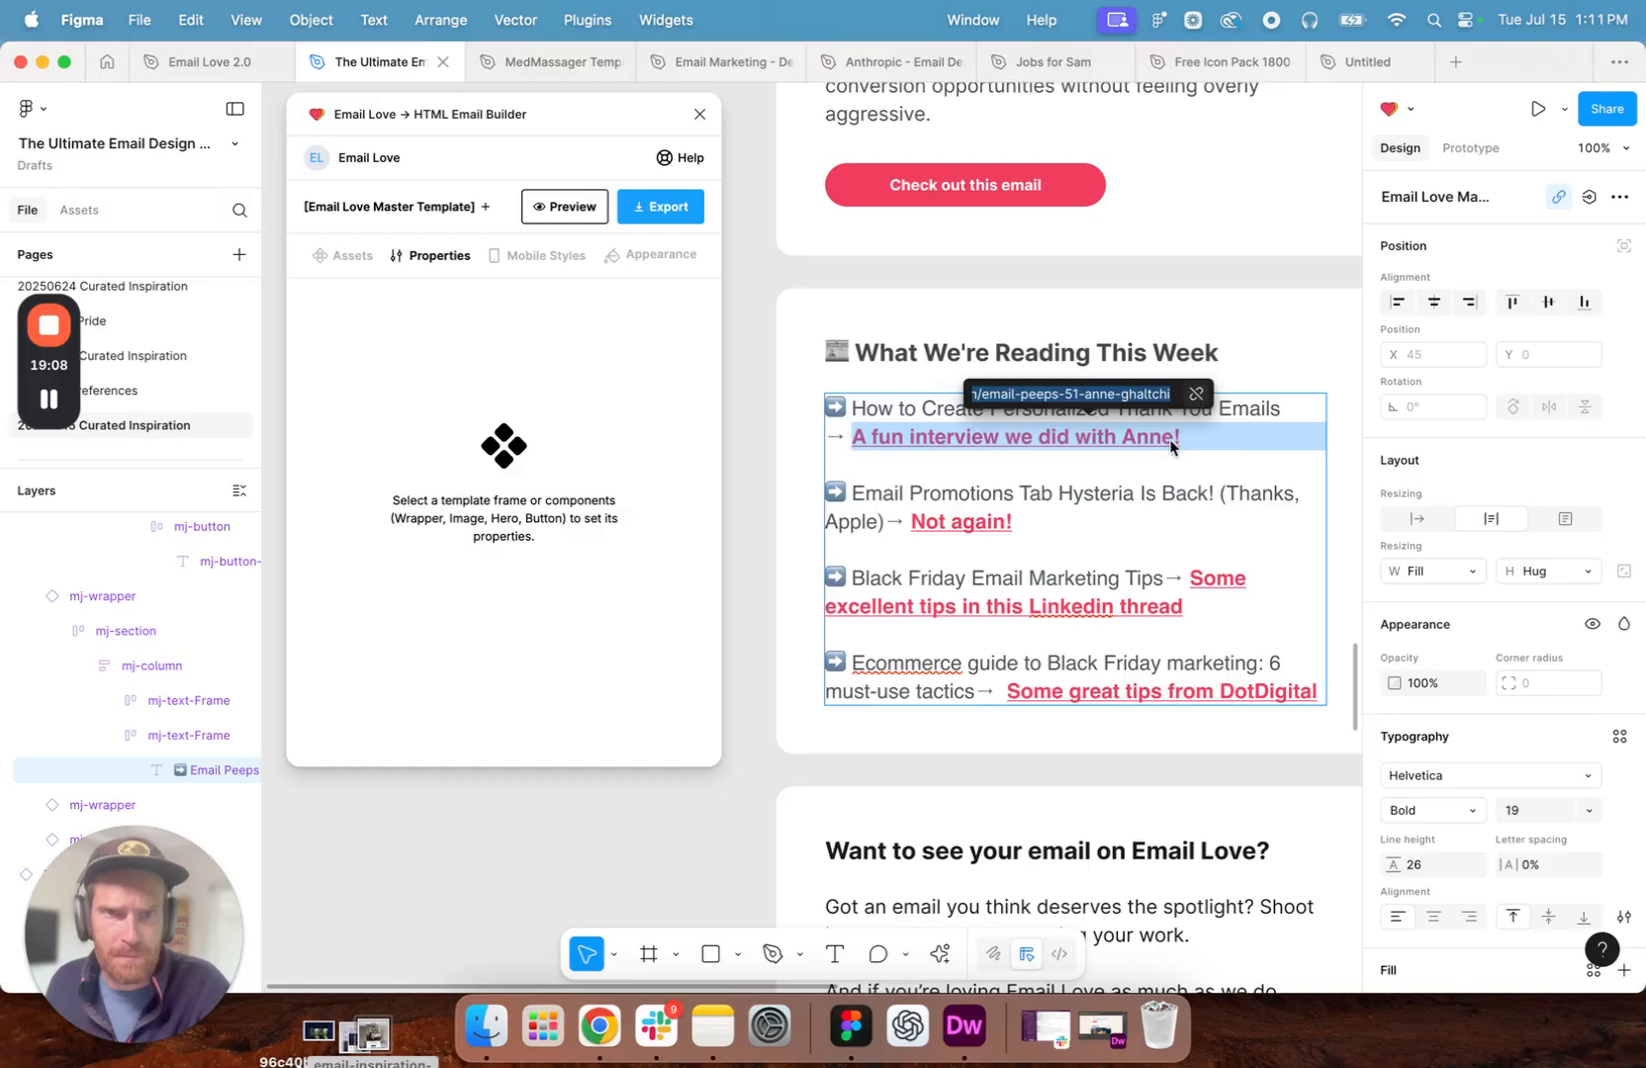
pyautogui.press('BackSpace')
pyautogui.press('Return')
pyautogui.moveTo(1183, 437); pyautogui.dragTo(849, 429)
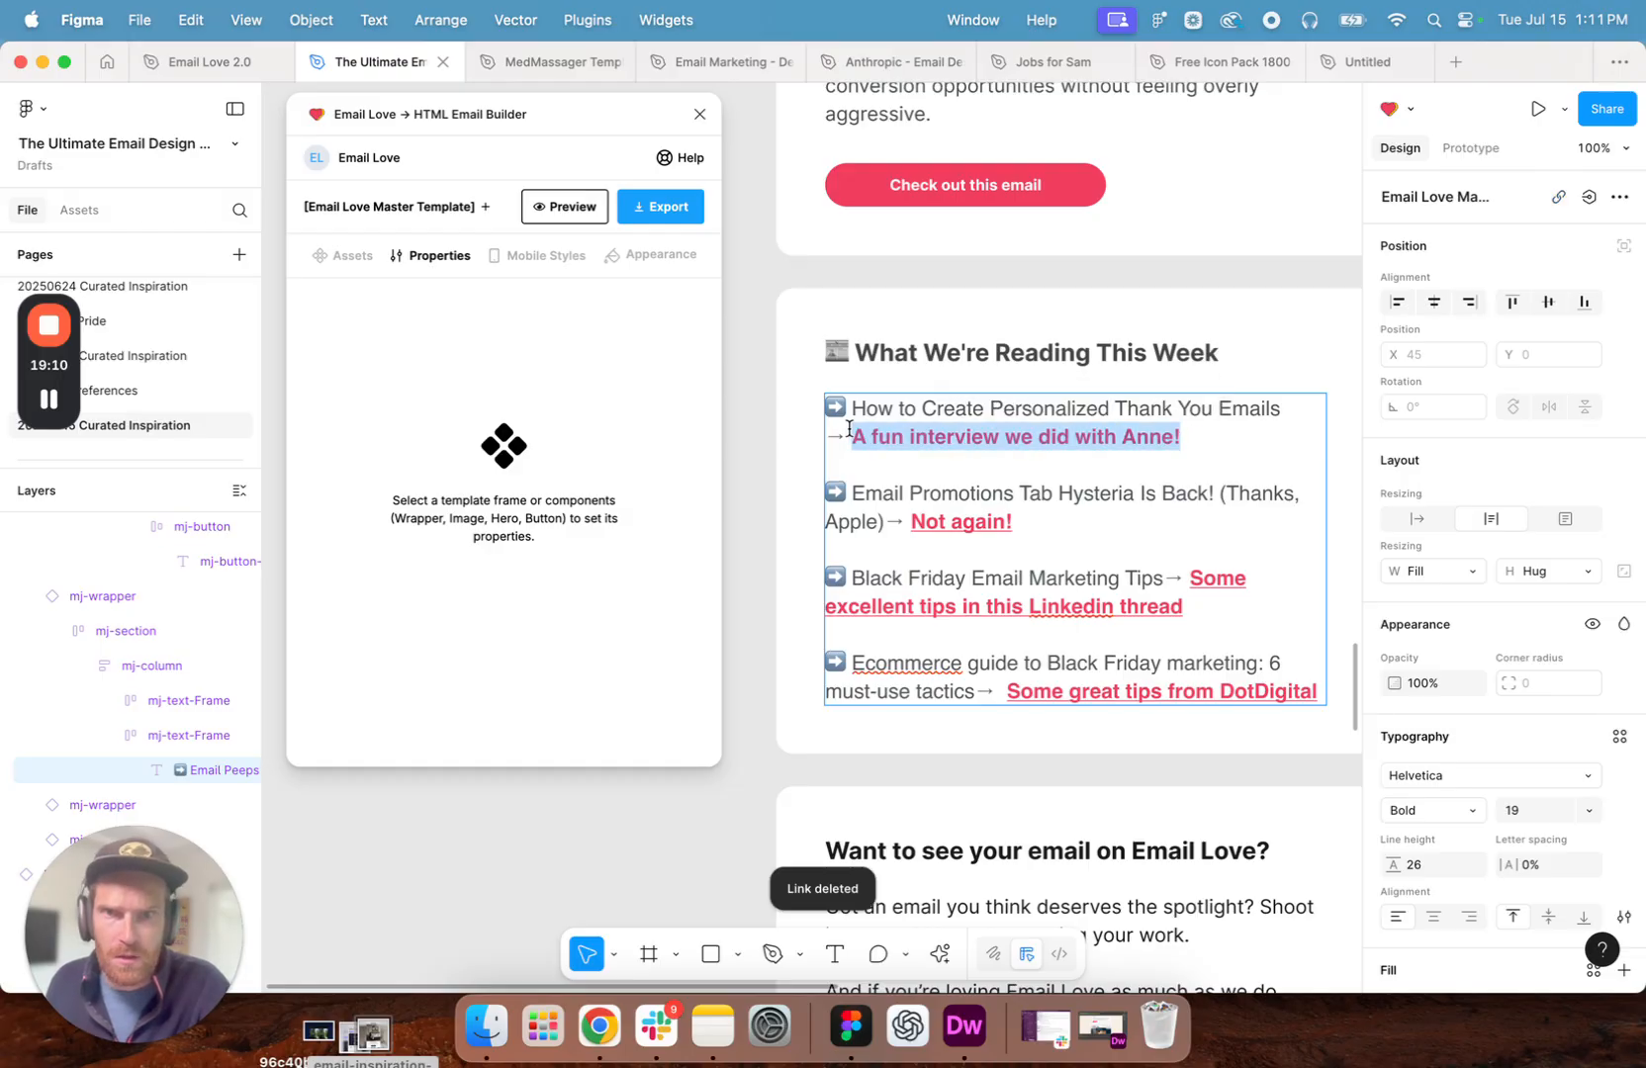
pyautogui.press('super+v')
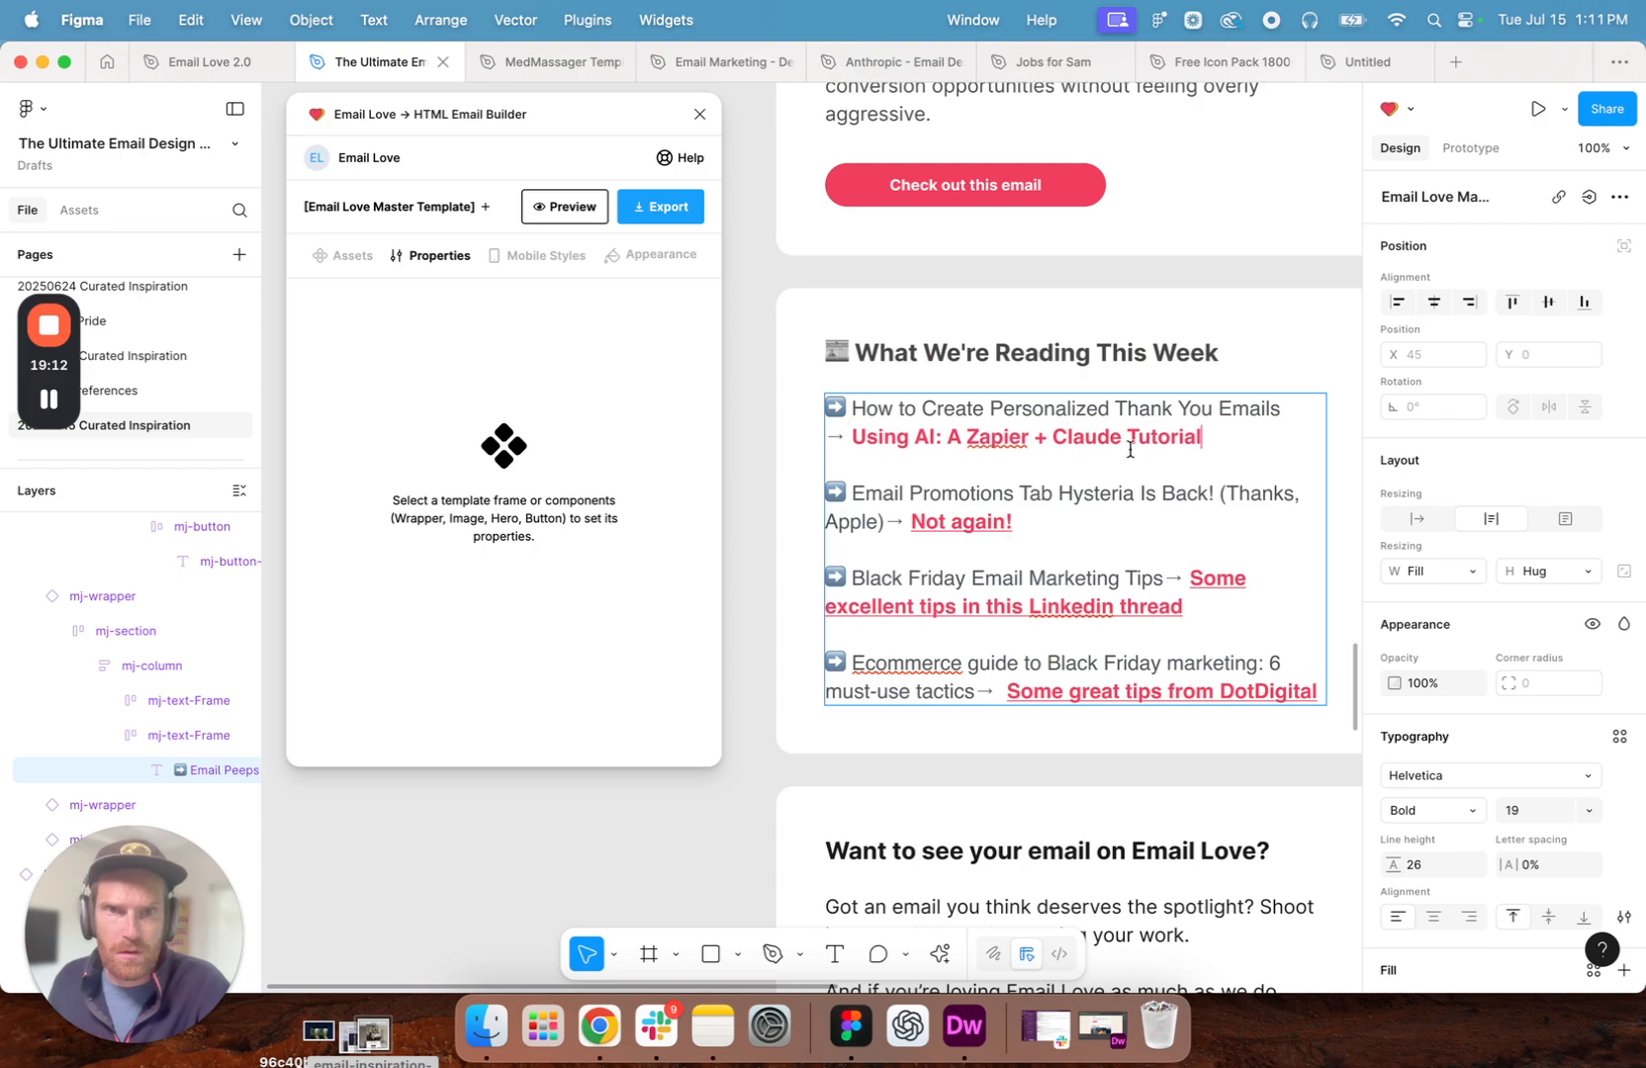
# - Copy the article's address from Chrome and, in Figma, link "Using AI: A Zapier + Claude Tutorial" to emaillove.com/personalized-email-ai
pyautogui.click(610, 1029)
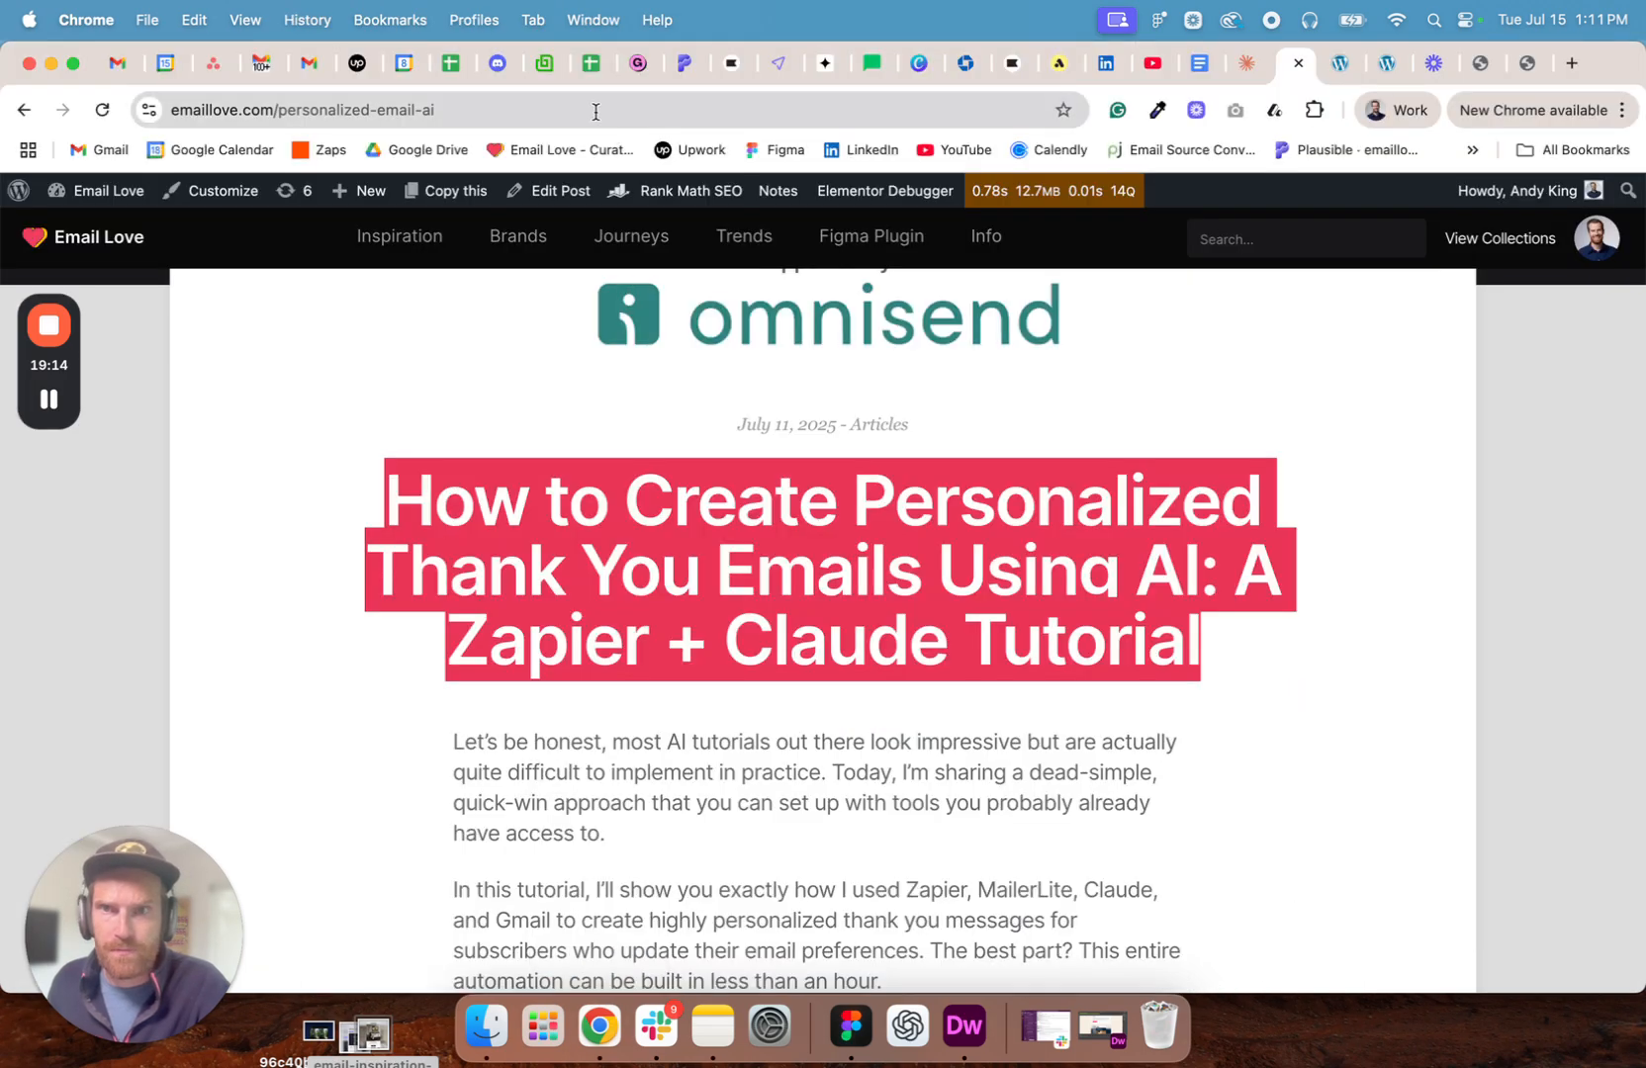
pyautogui.click(596, 111)
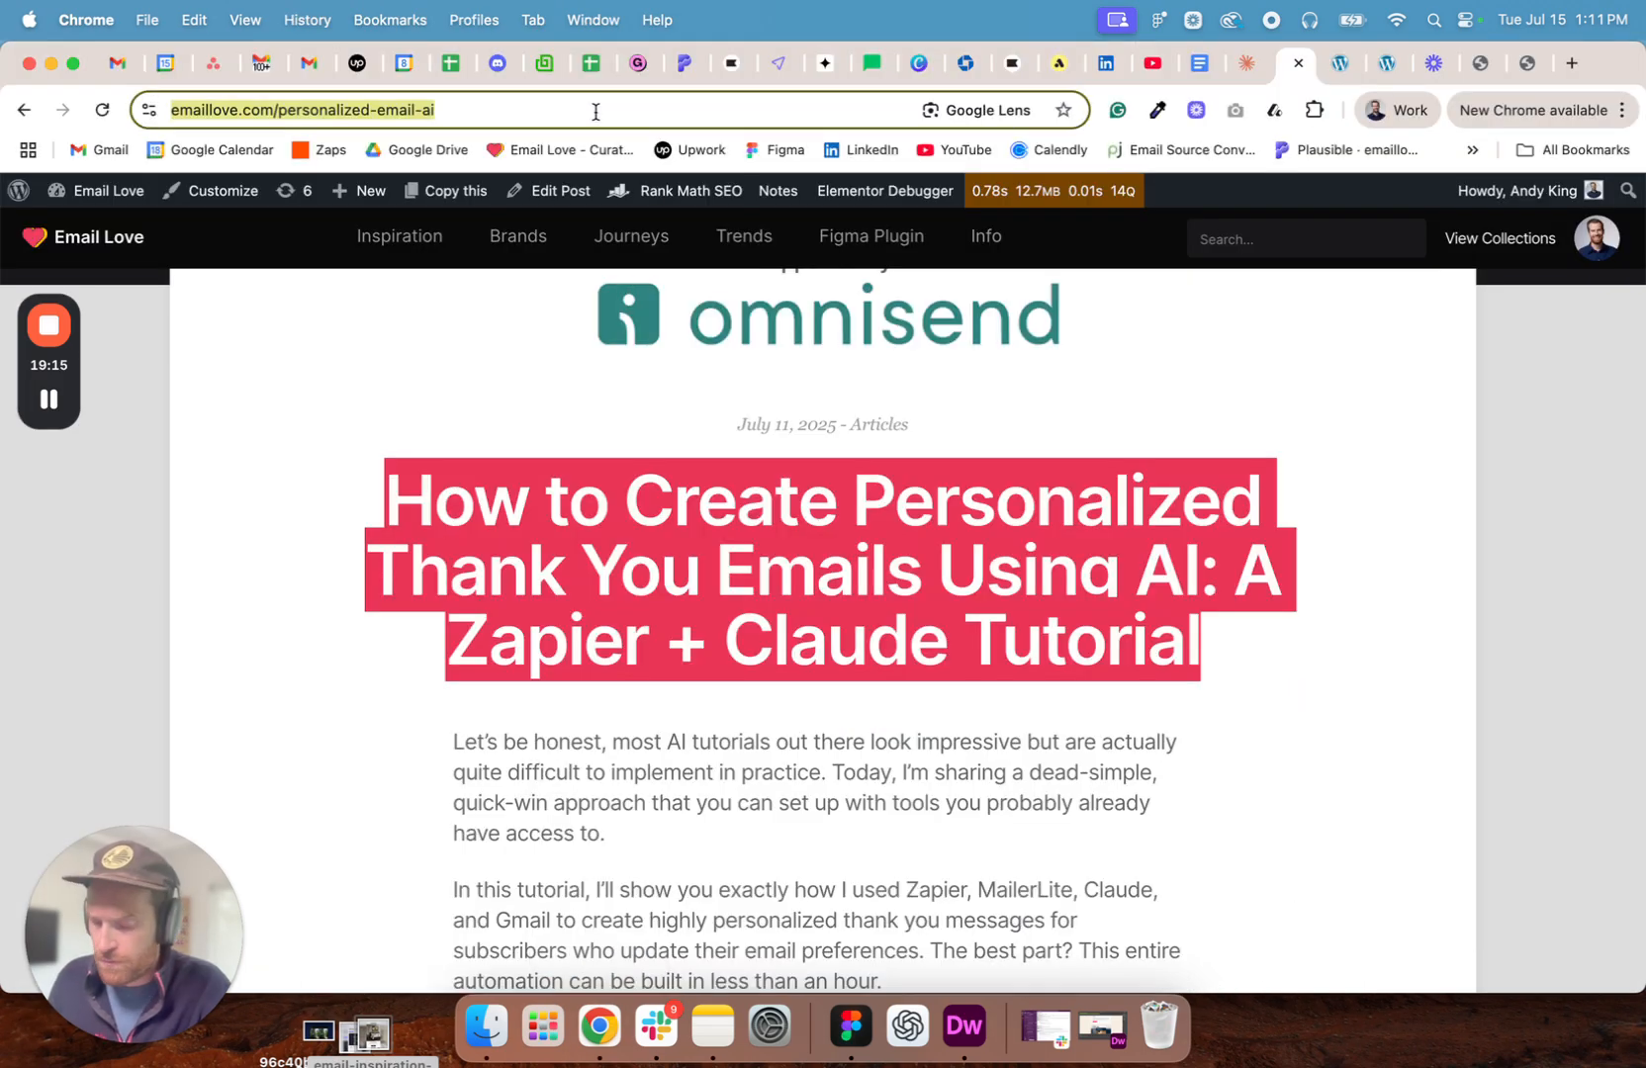
pyautogui.click(851, 1027)
pyautogui.moveTo(1218, 436); pyautogui.dragTo(858, 437)
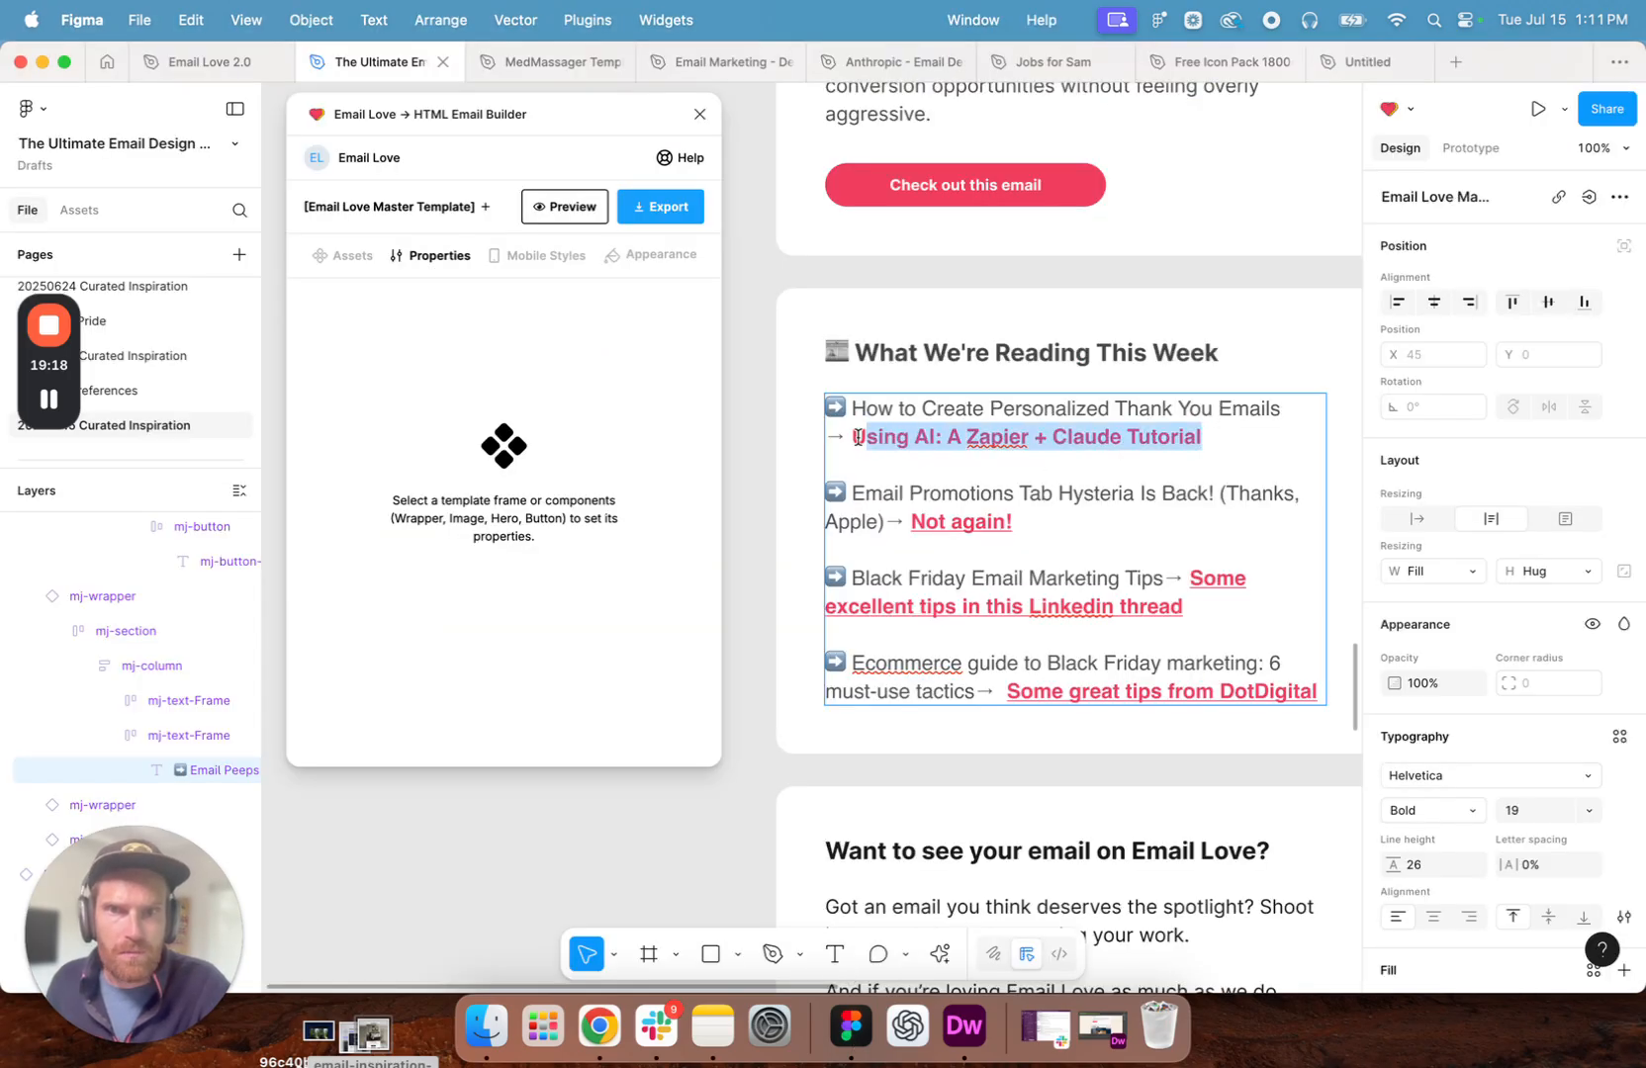
pyautogui.click(941, 955)
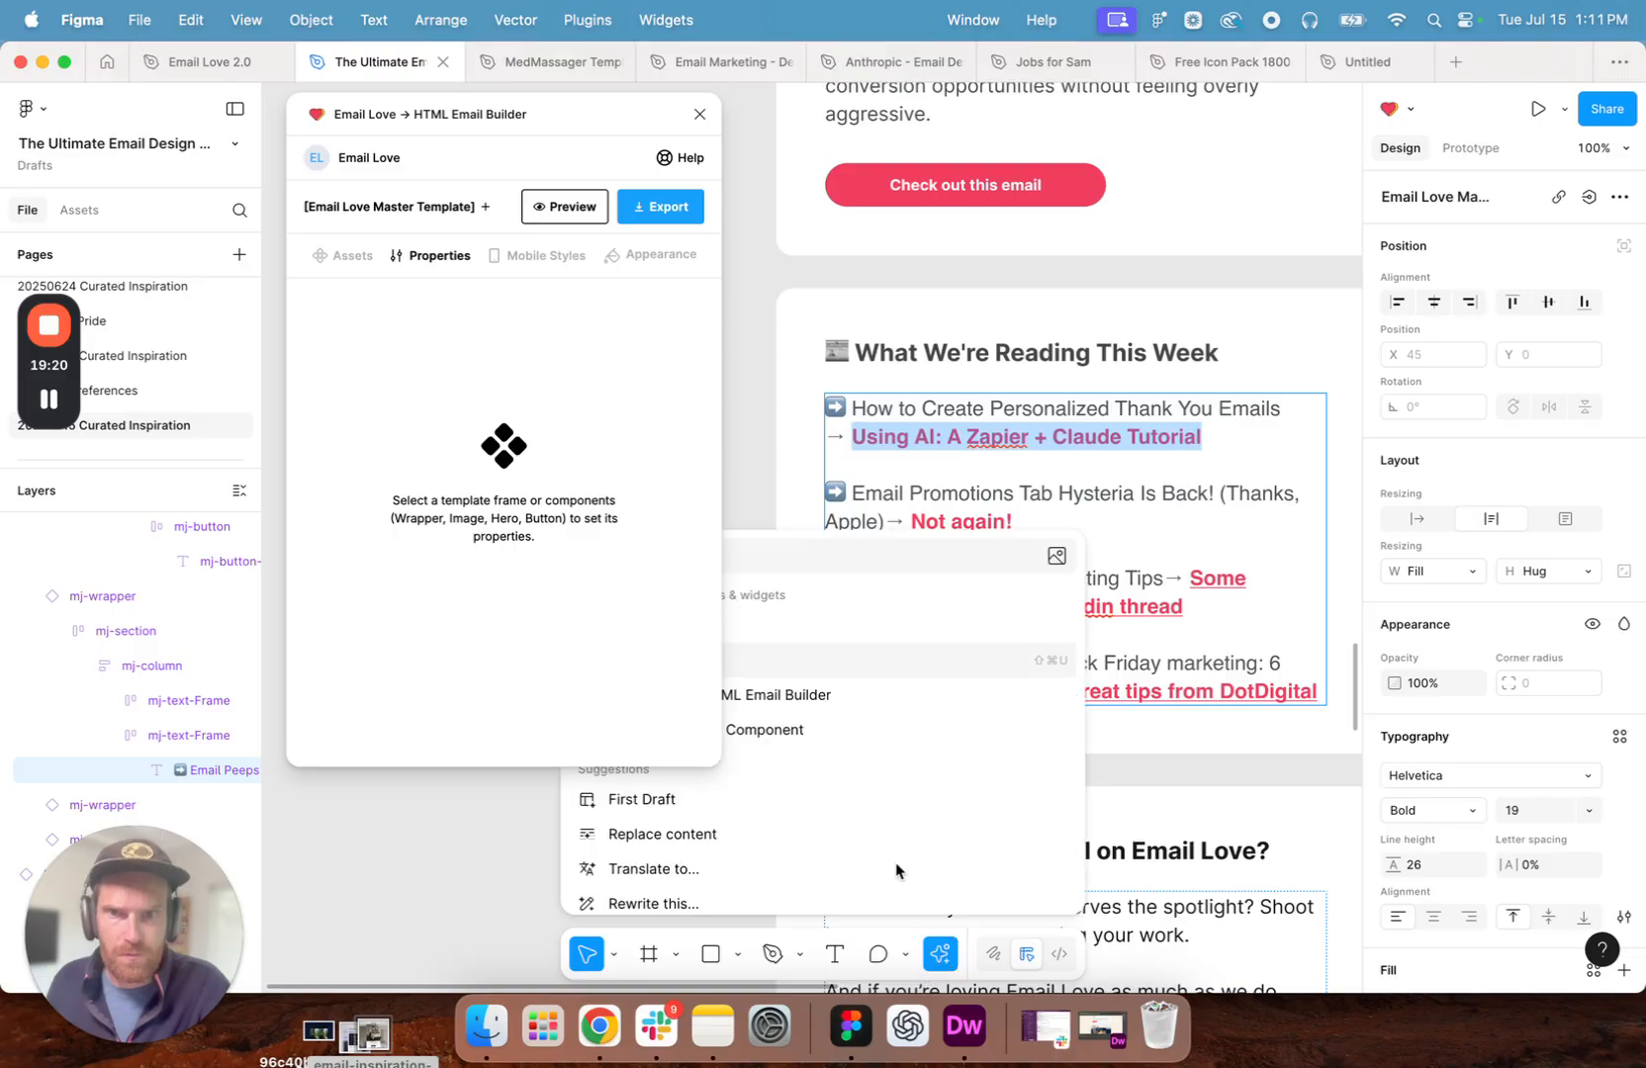
pyautogui.click(796, 664)
pyautogui.press('super+v')
pyautogui.press('Return')
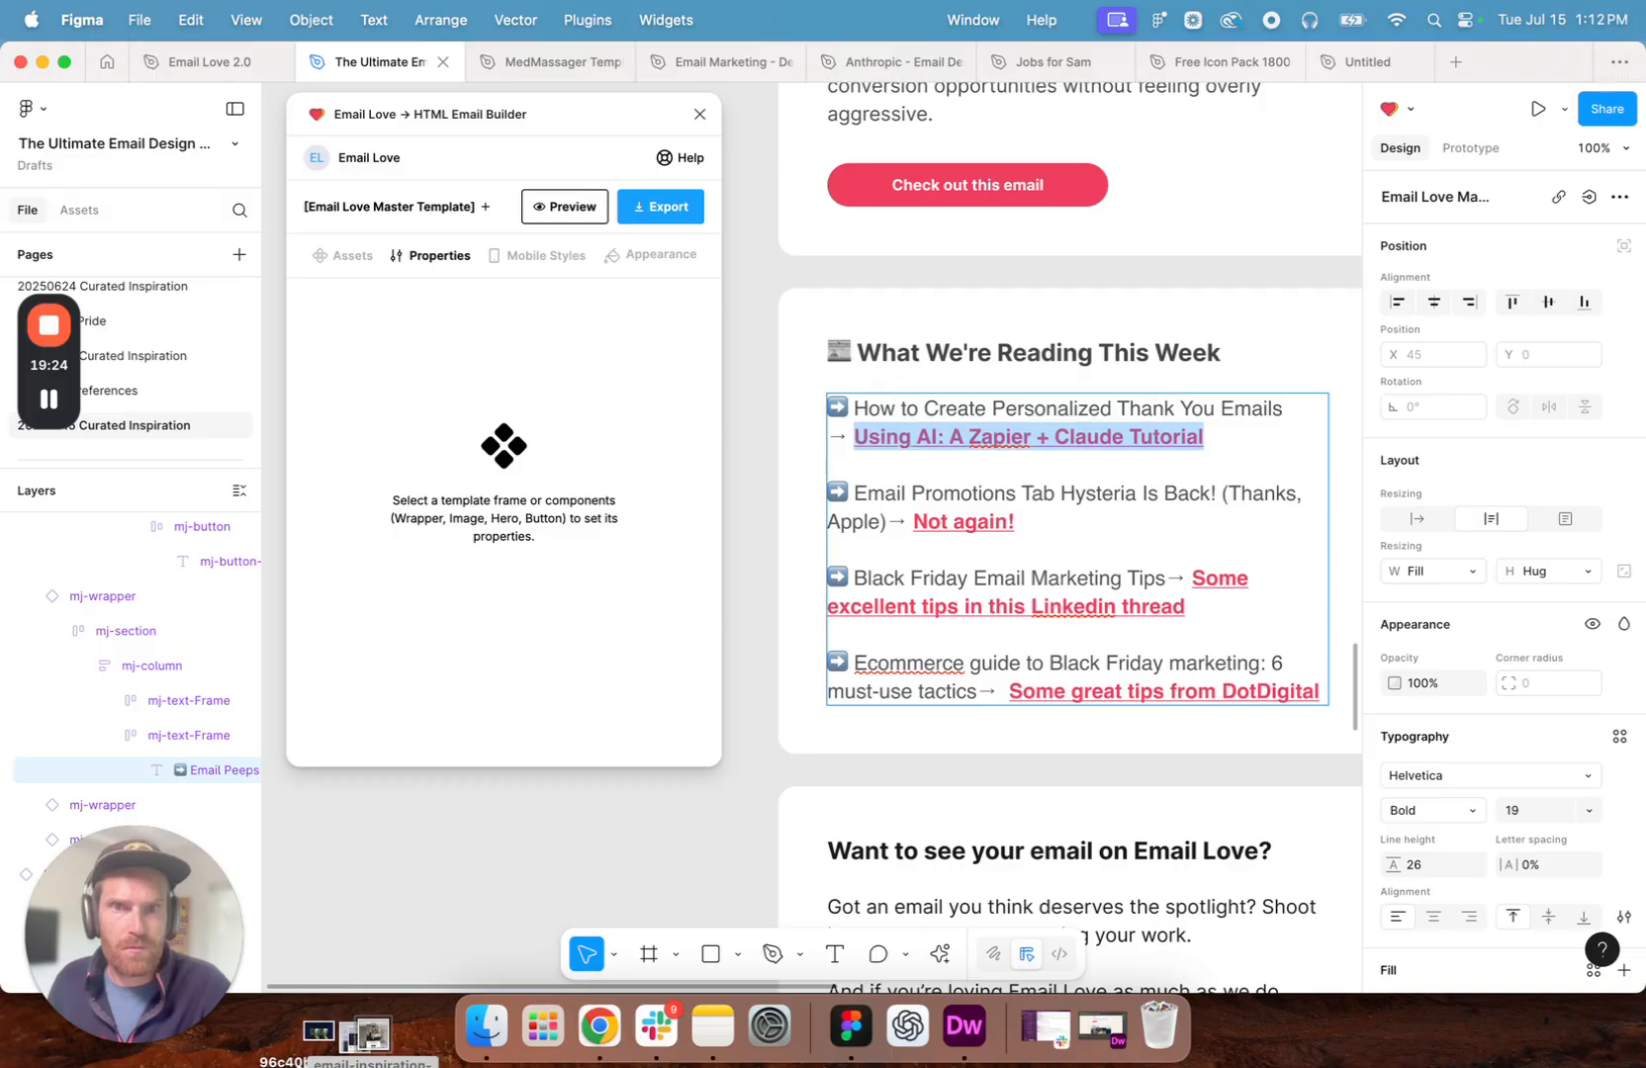
pyautogui.click(1073, 493)
# - Switch to Chrome and open the Omnisend blog at omnisend.com/blog/ in a new tab
pyautogui.click(599, 1030)
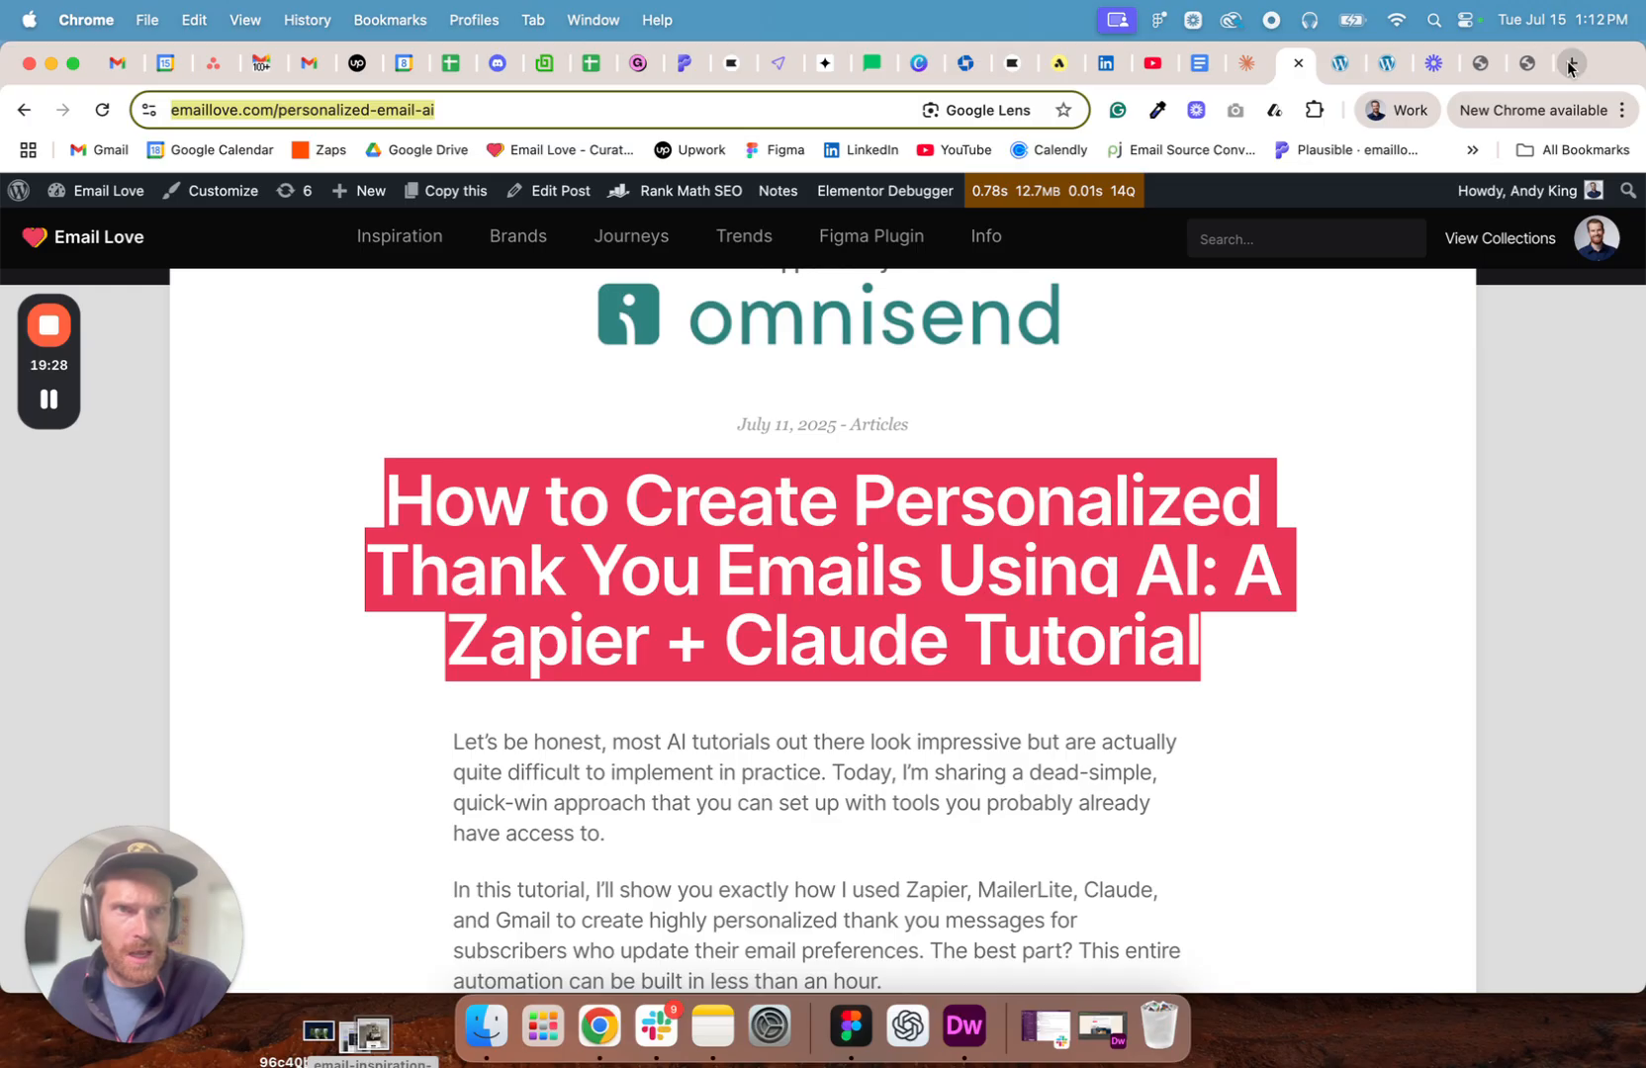
pyautogui.click(1568, 66)
pyautogui.write('Omnisend.com/blog/')
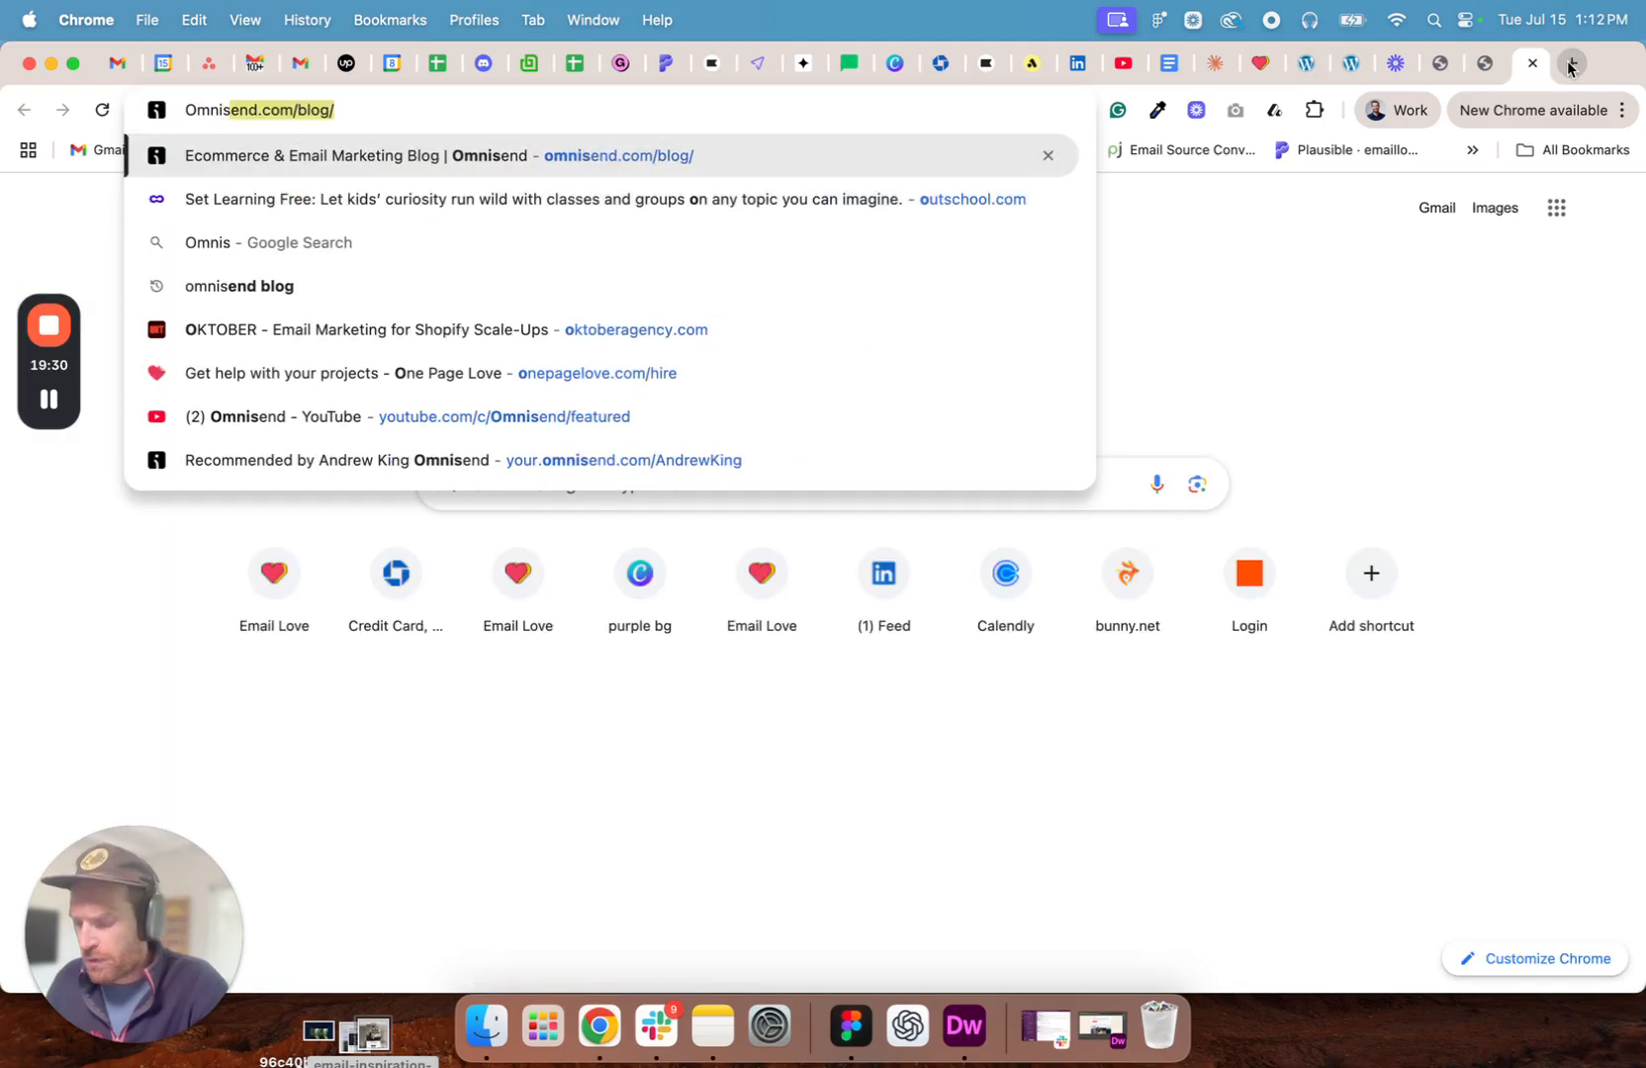
pyautogui.press('Return')
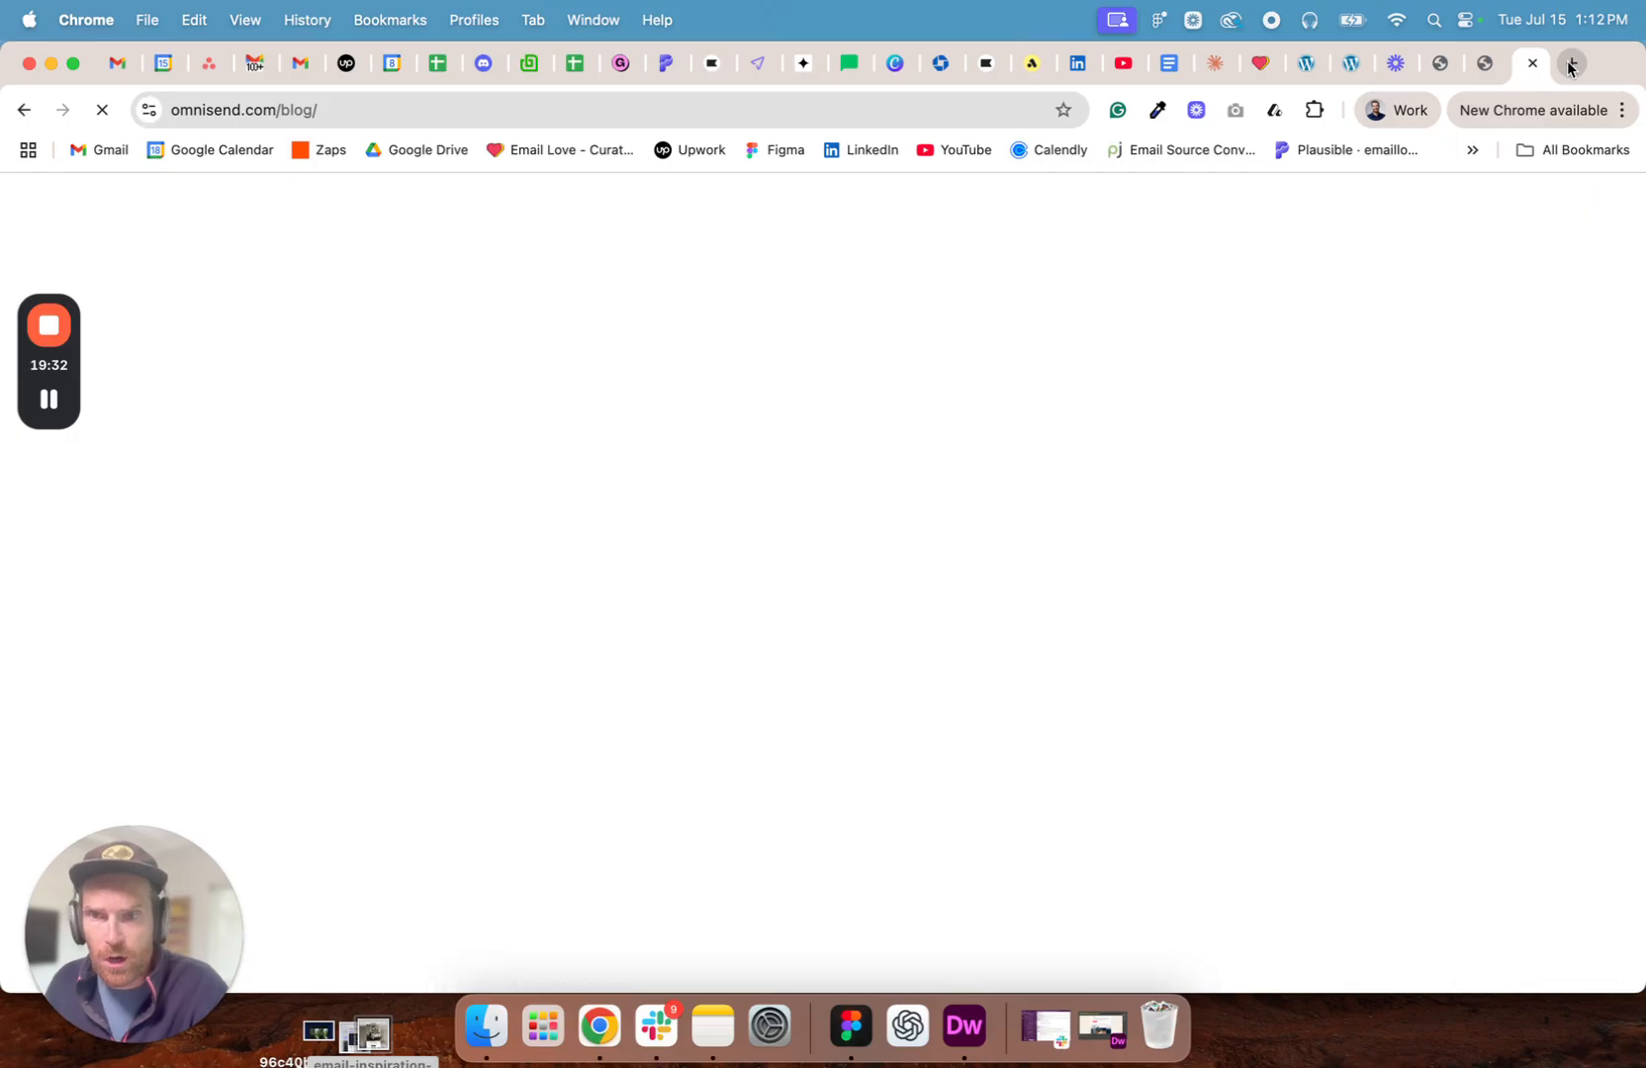
# - Look through the blog's articles and open the e-commerce email and SMS strategies webinar from the Video resources section
pyautogui.scroll(-6, 551, 568)
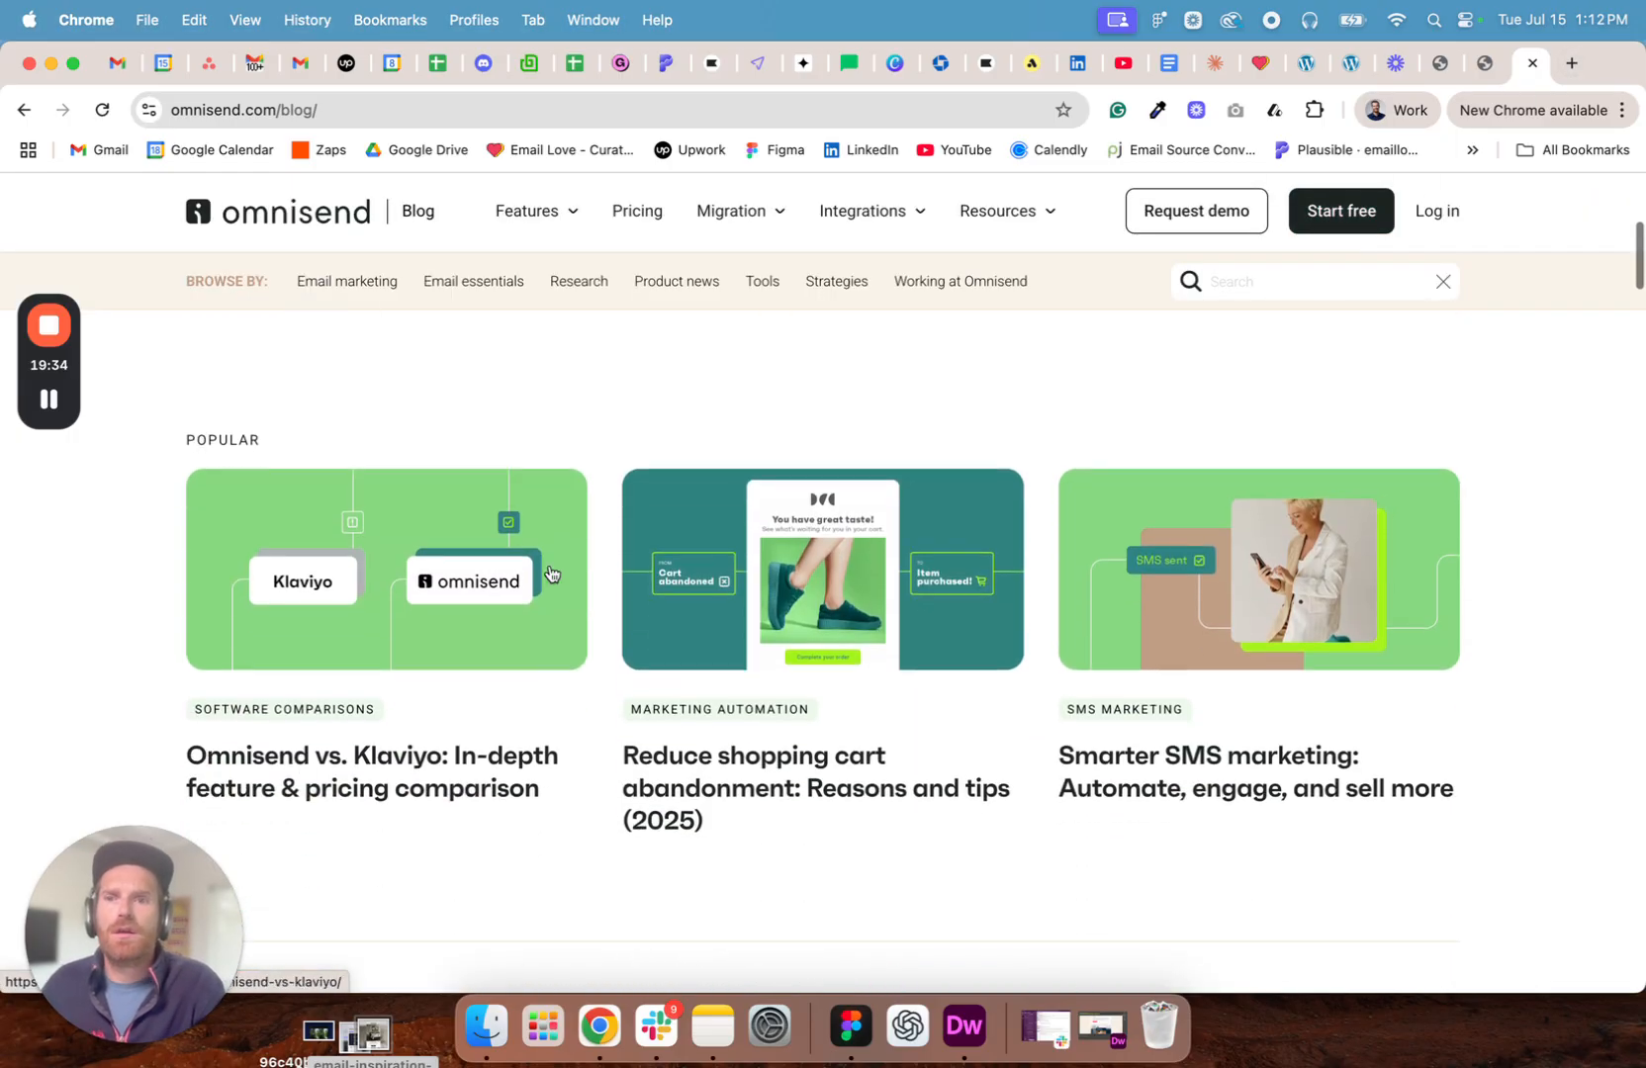
pyautogui.scroll(-8, 551, 571)
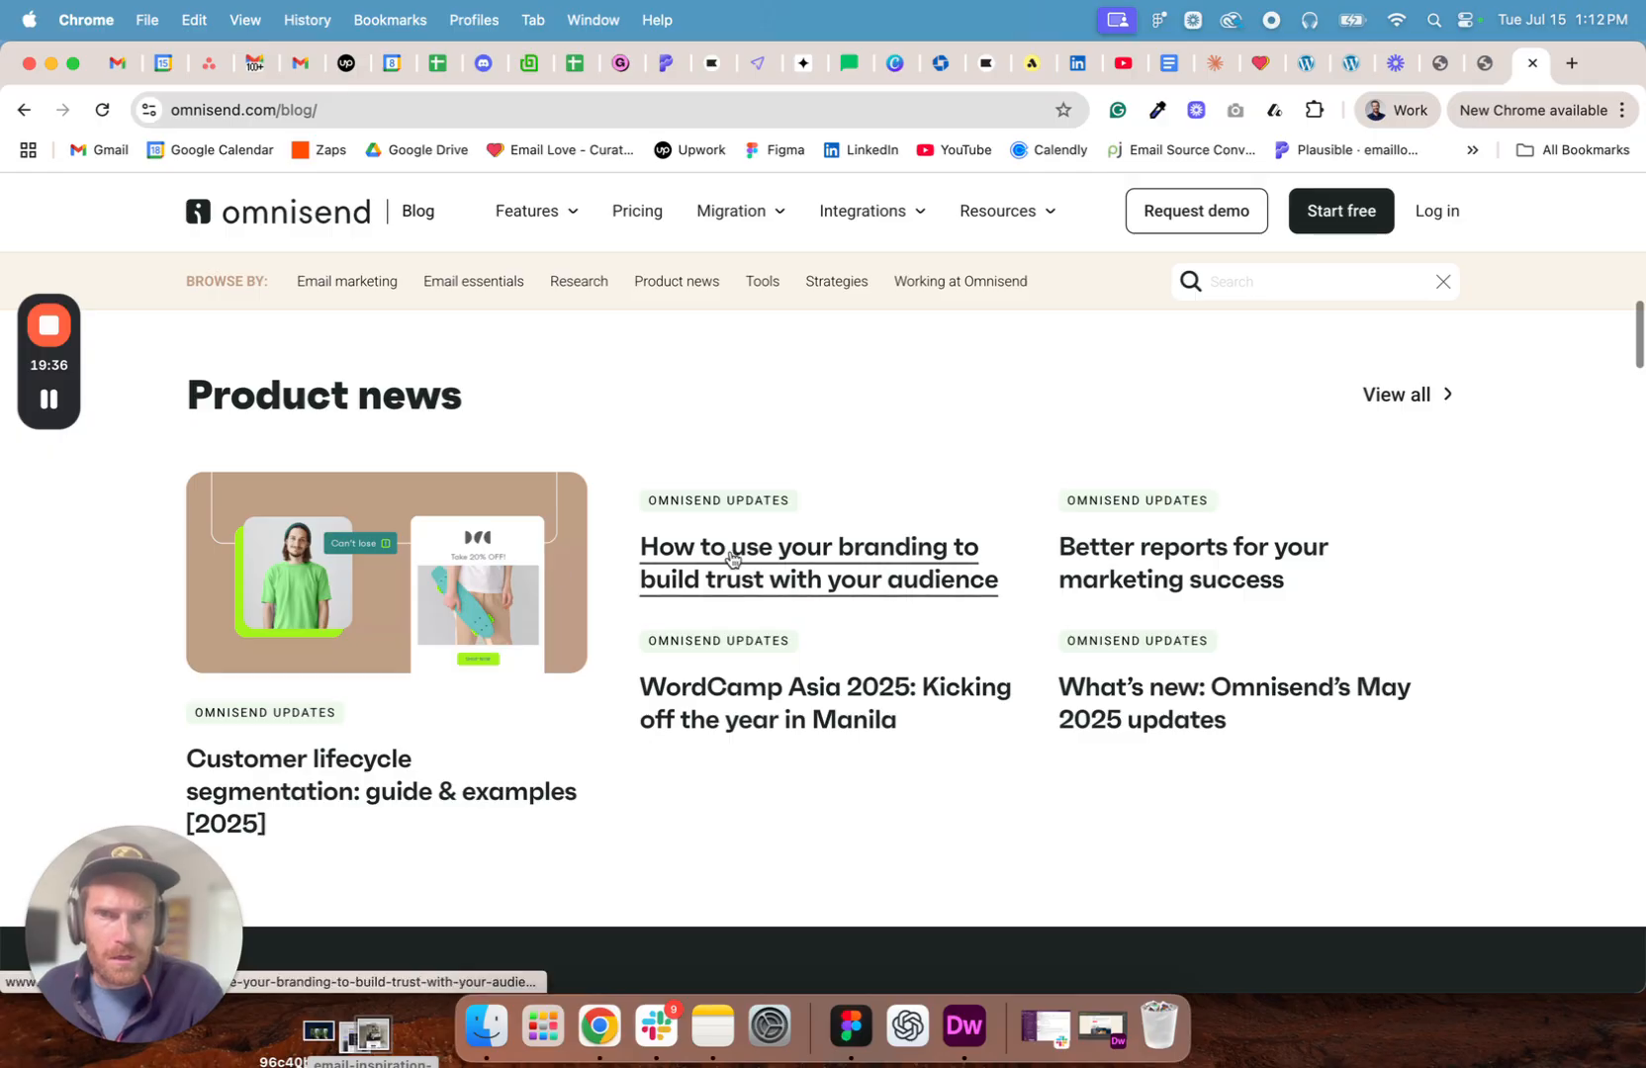
pyautogui.scroll(-2, 596, 561)
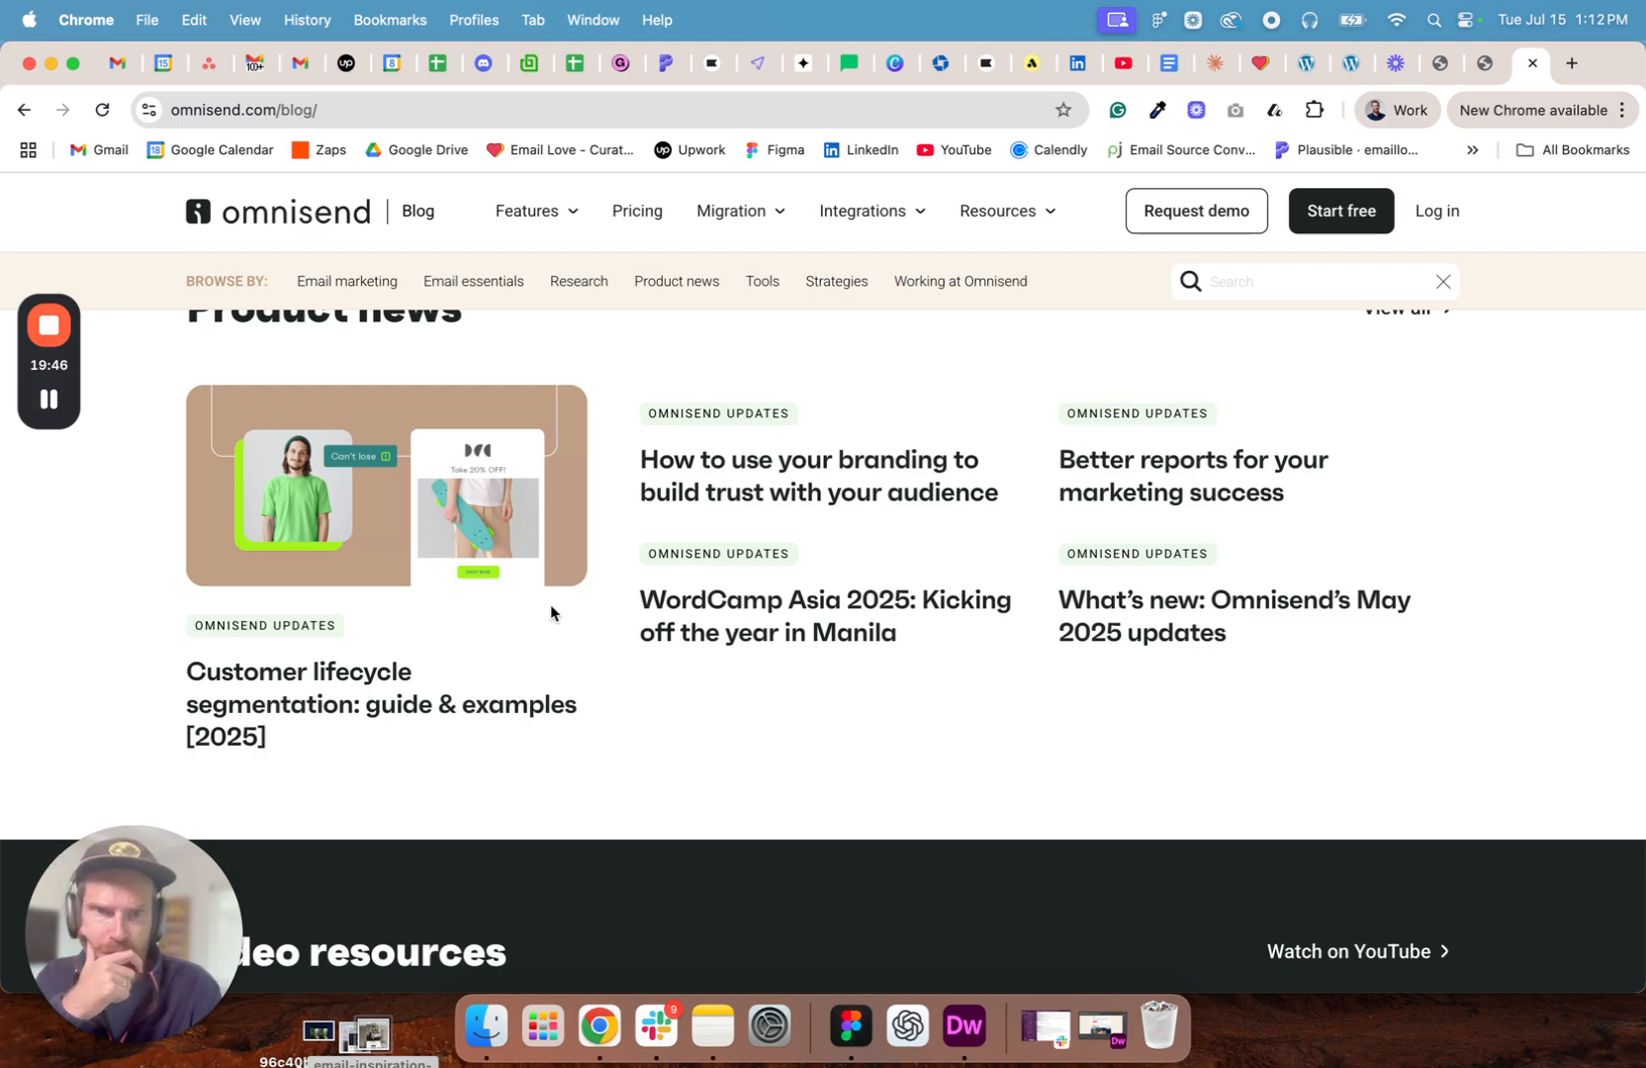
pyautogui.scroll(-1, 550, 606)
pyautogui.scroll(-1, 550, 605)
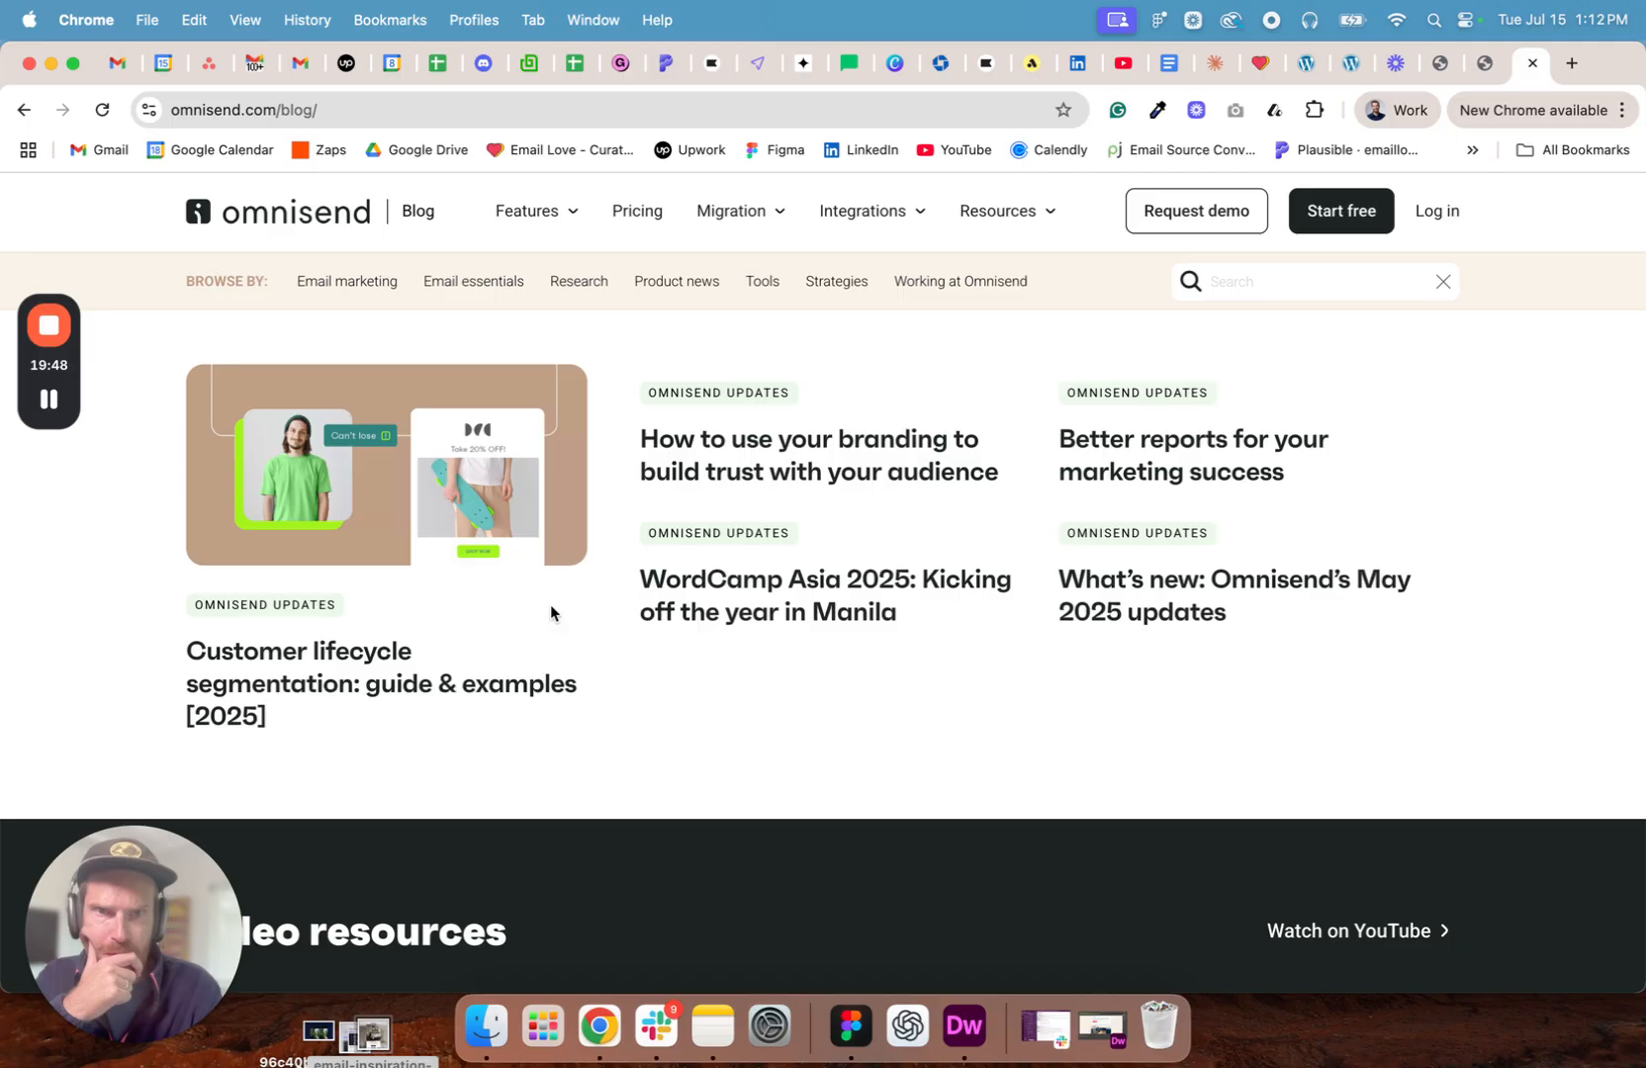
pyautogui.scroll(-10, 550, 606)
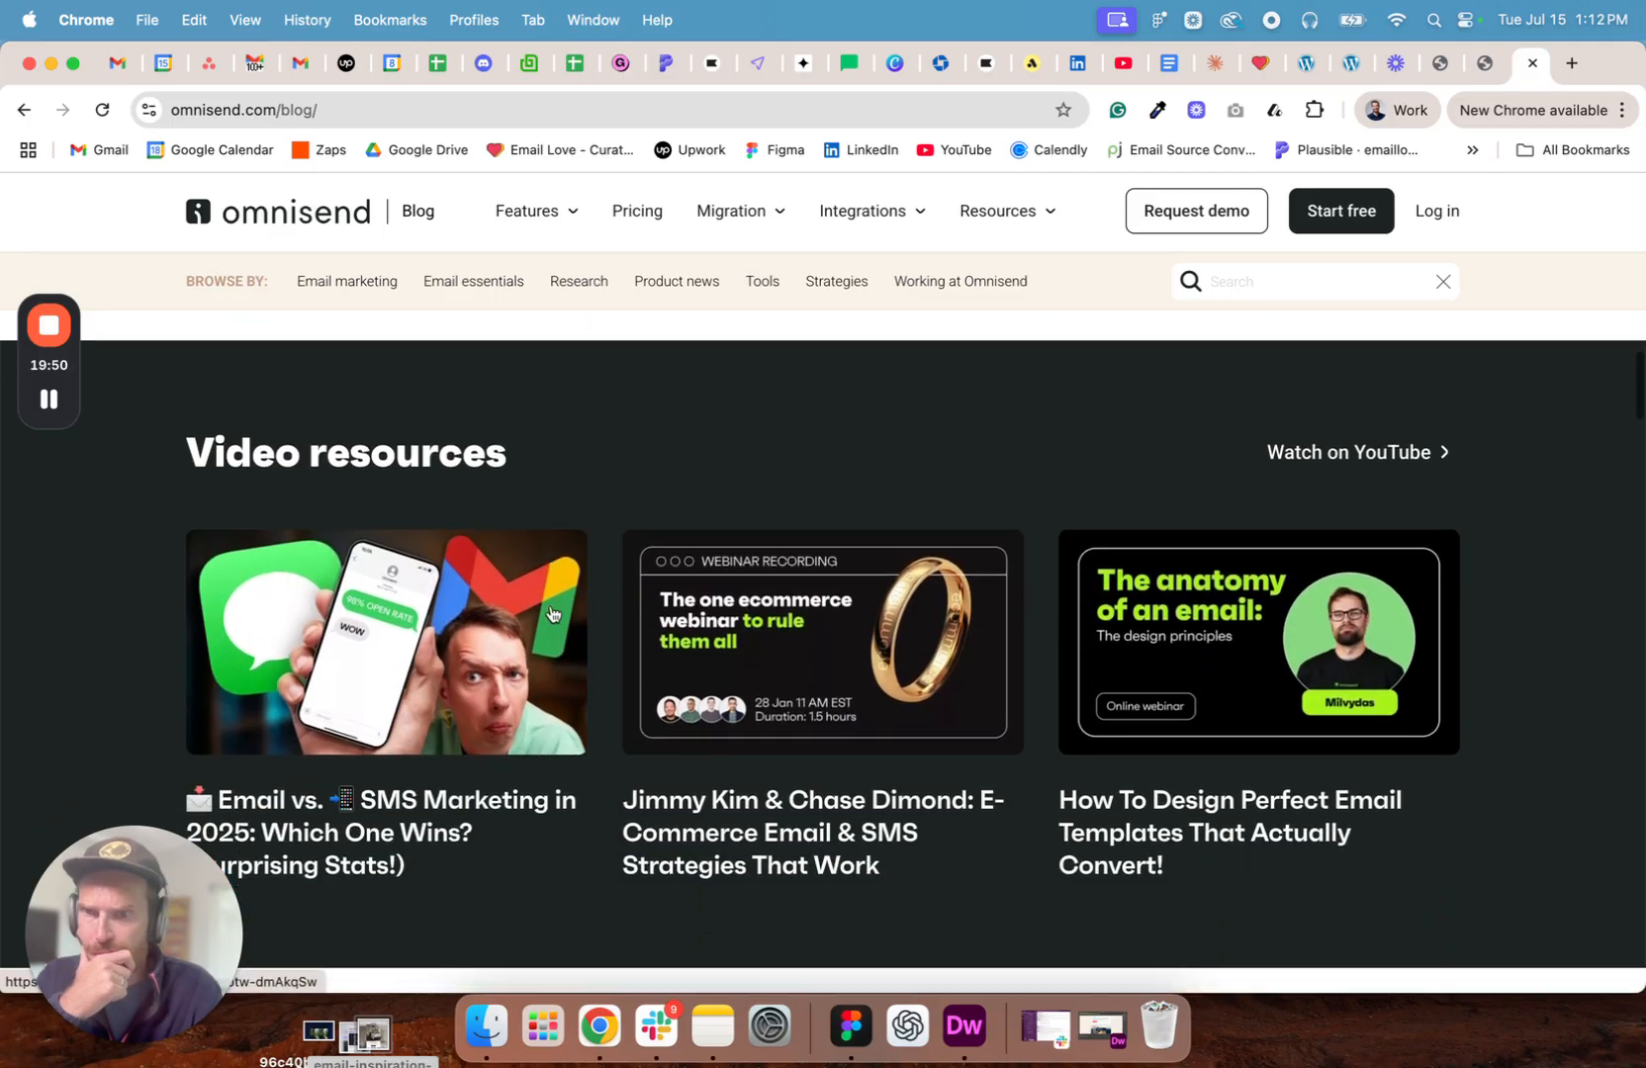
pyautogui.scroll(-3, 550, 613)
pyautogui.scroll(-2, 551, 614)
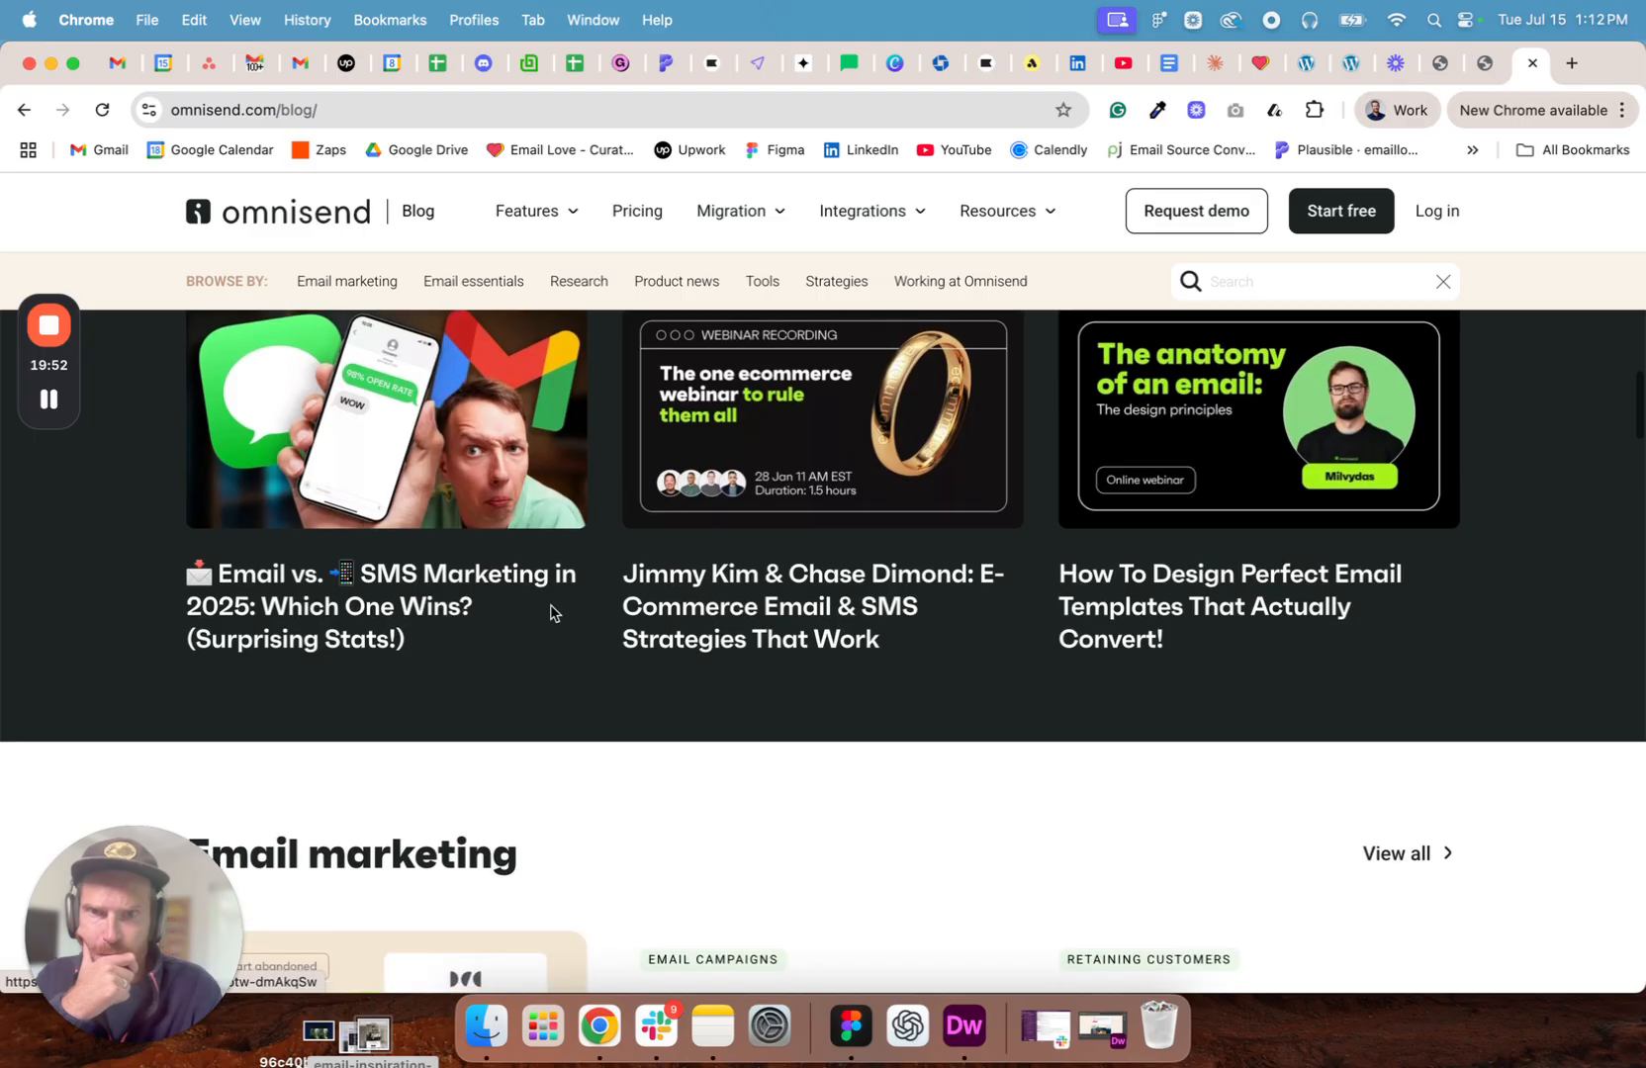
pyautogui.scroll(2, 550, 614)
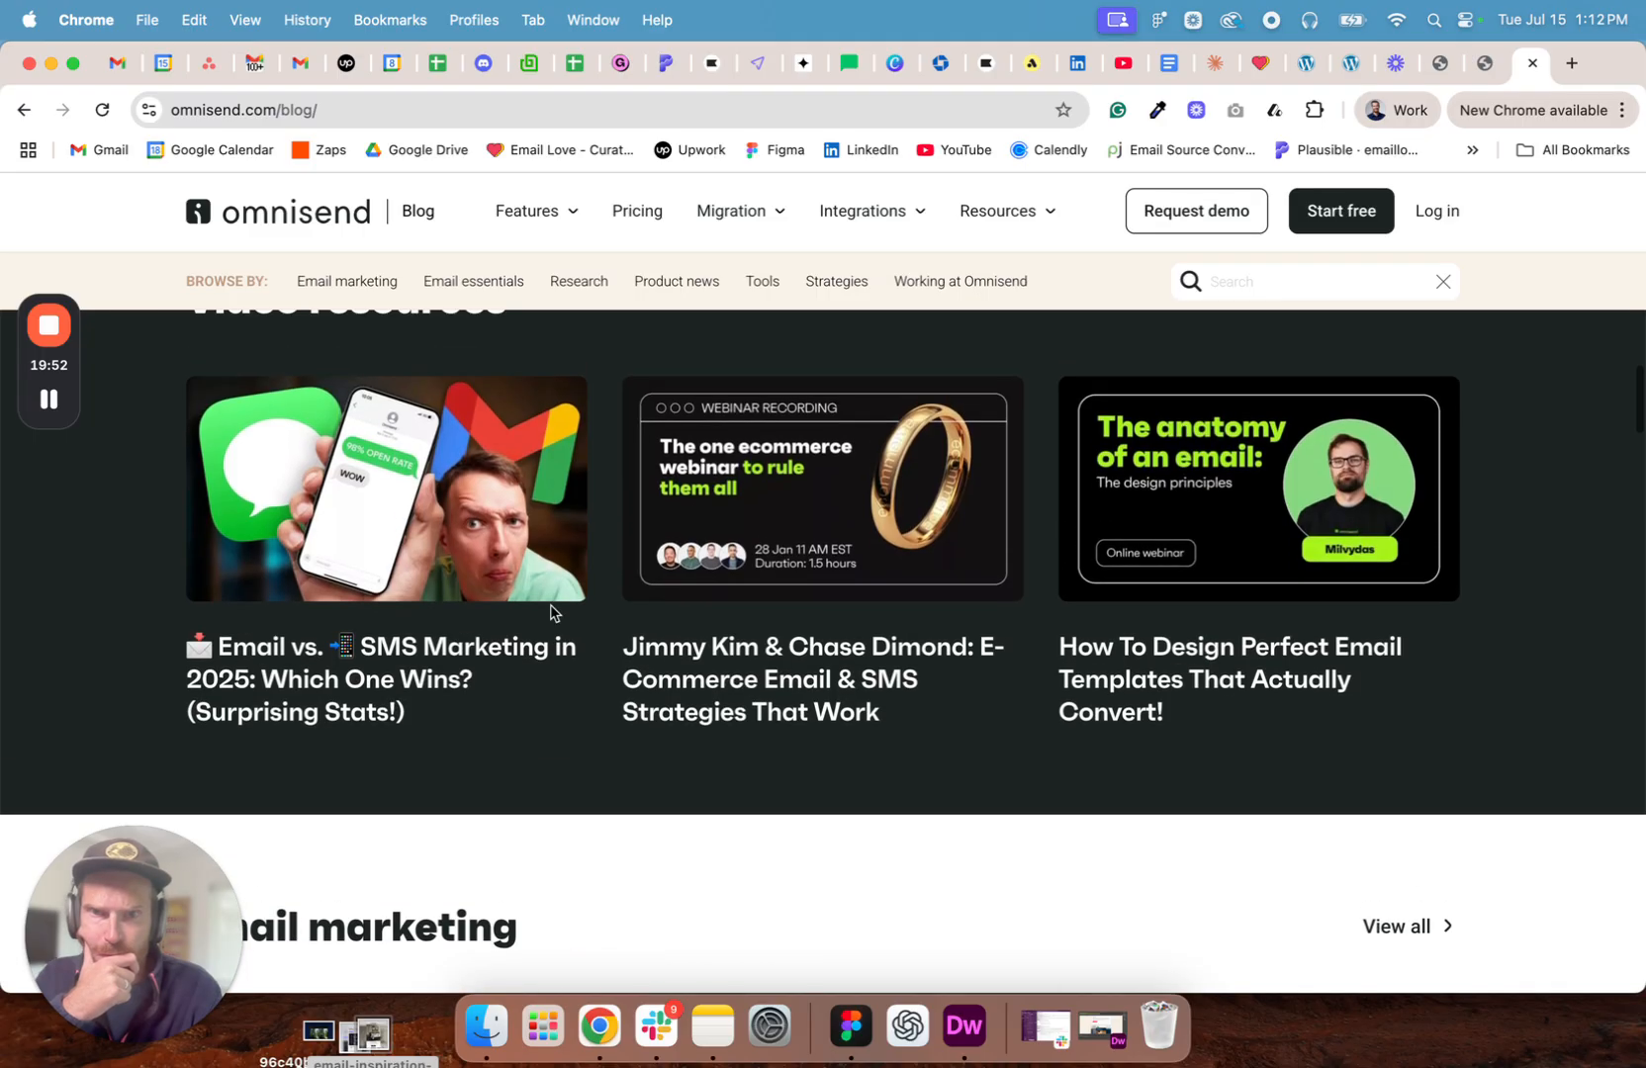
pyautogui.click(721, 664)
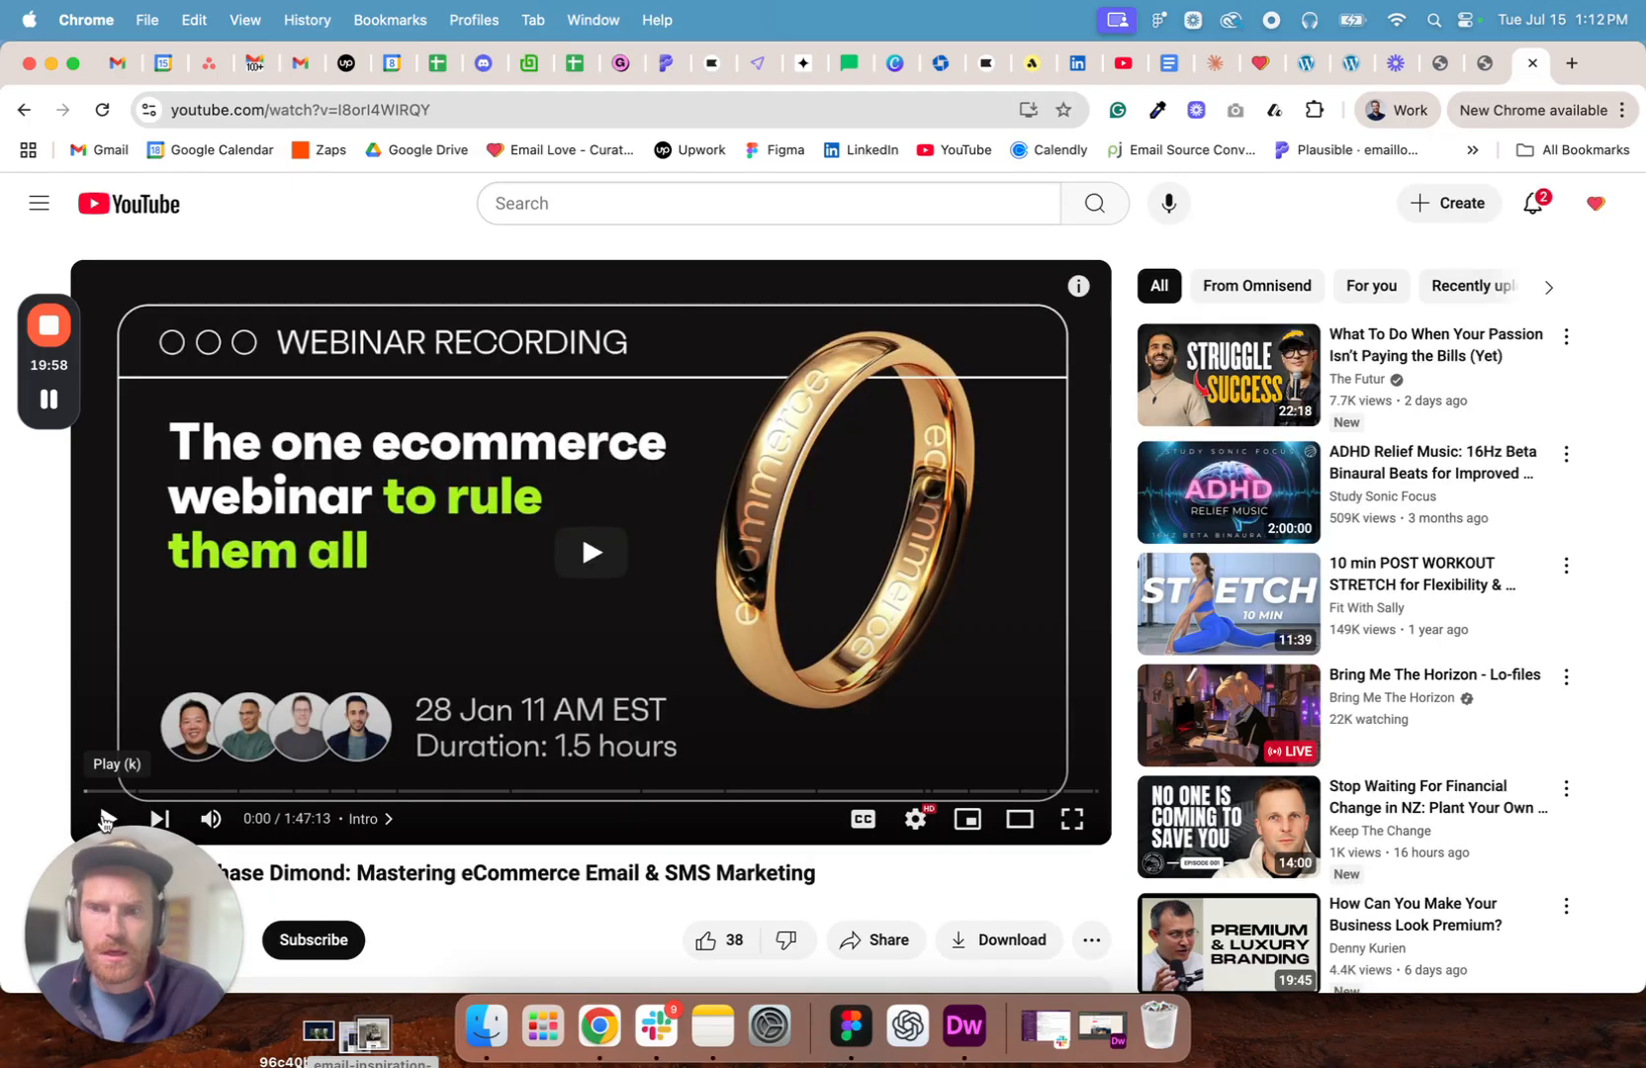
# - Copy "Mastering eCommerce Email & SMS Marketing" from the video title and, in Figma, replace the second reading item's description with it
pyautogui.scroll(-3, 459, 735)
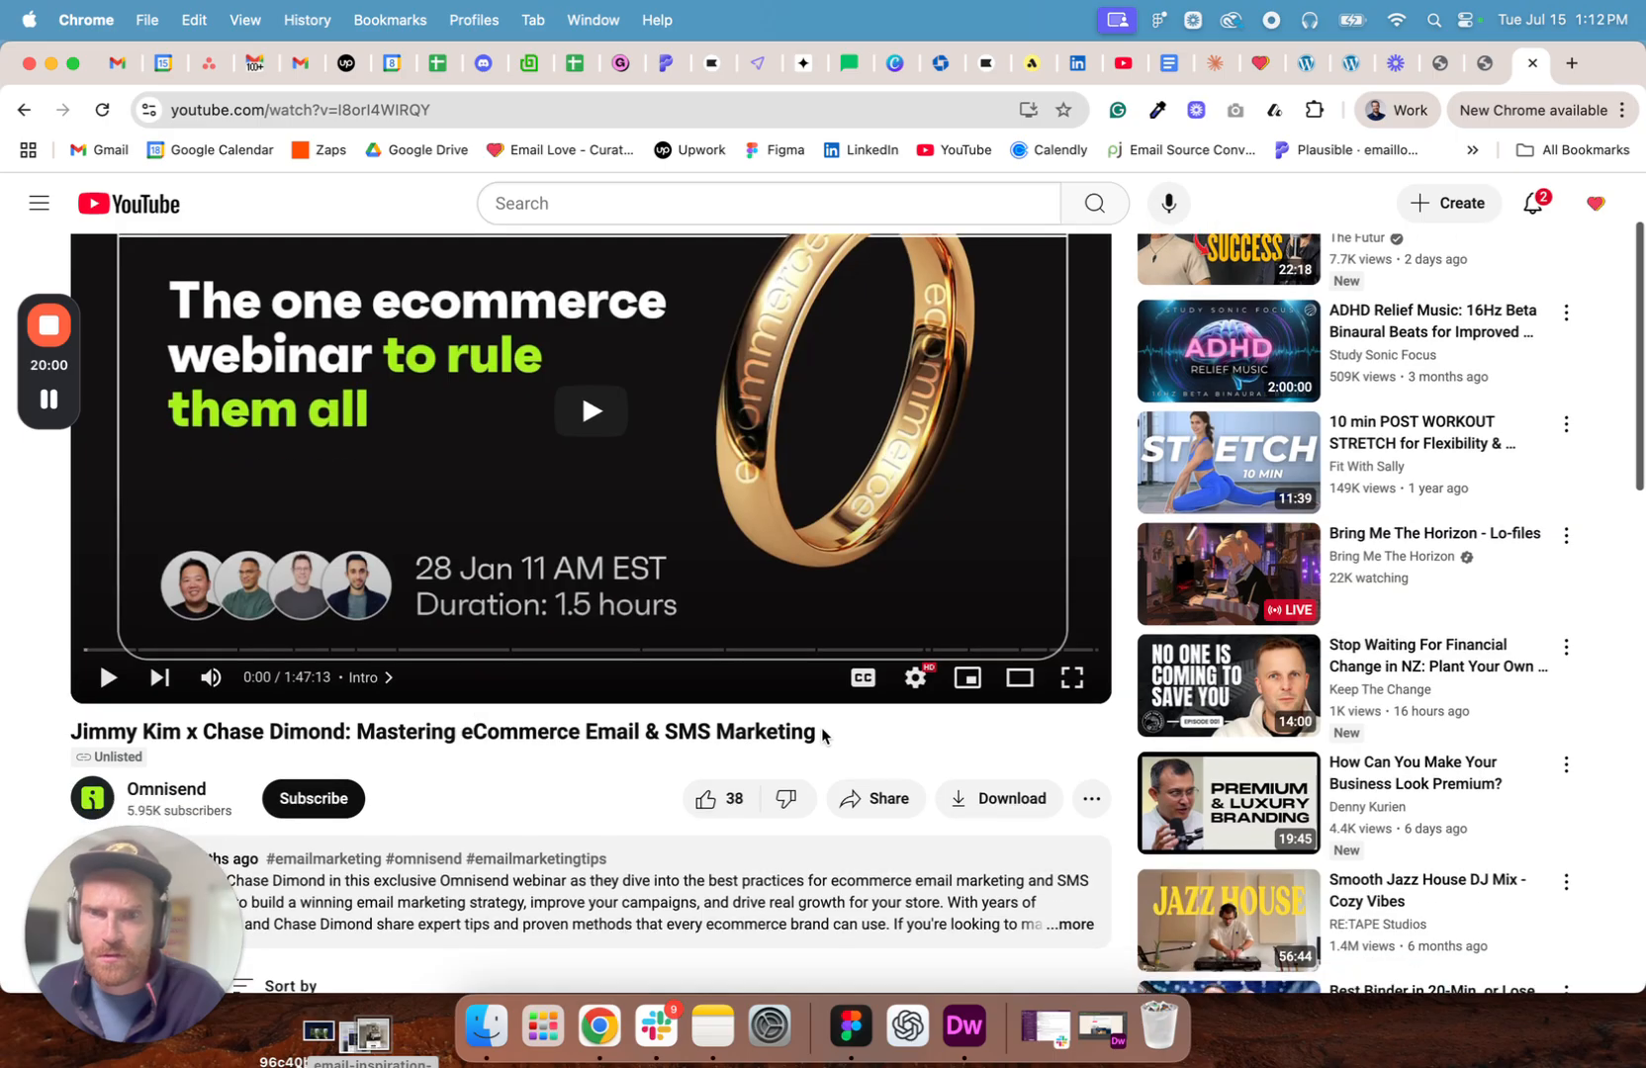
pyautogui.moveTo(843, 736); pyautogui.dragTo(515, 720)
pyautogui.click(432, 724)
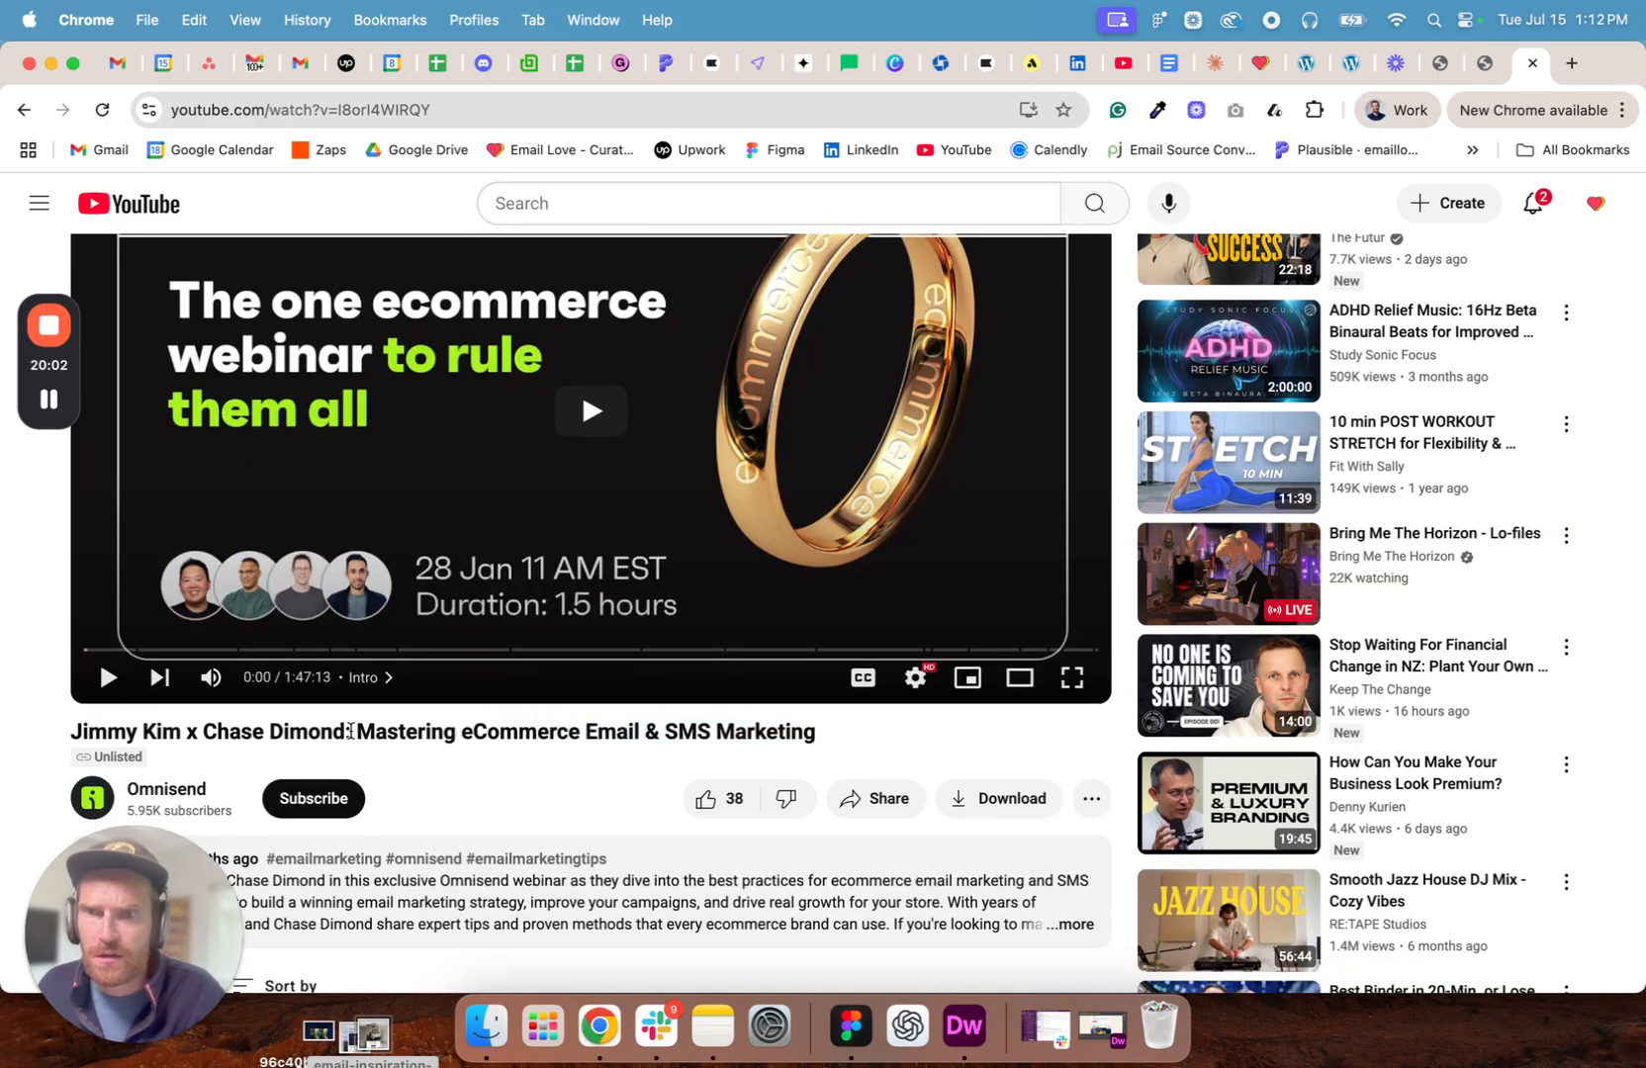
pyautogui.moveTo(871, 744); pyautogui.dragTo(356, 730)
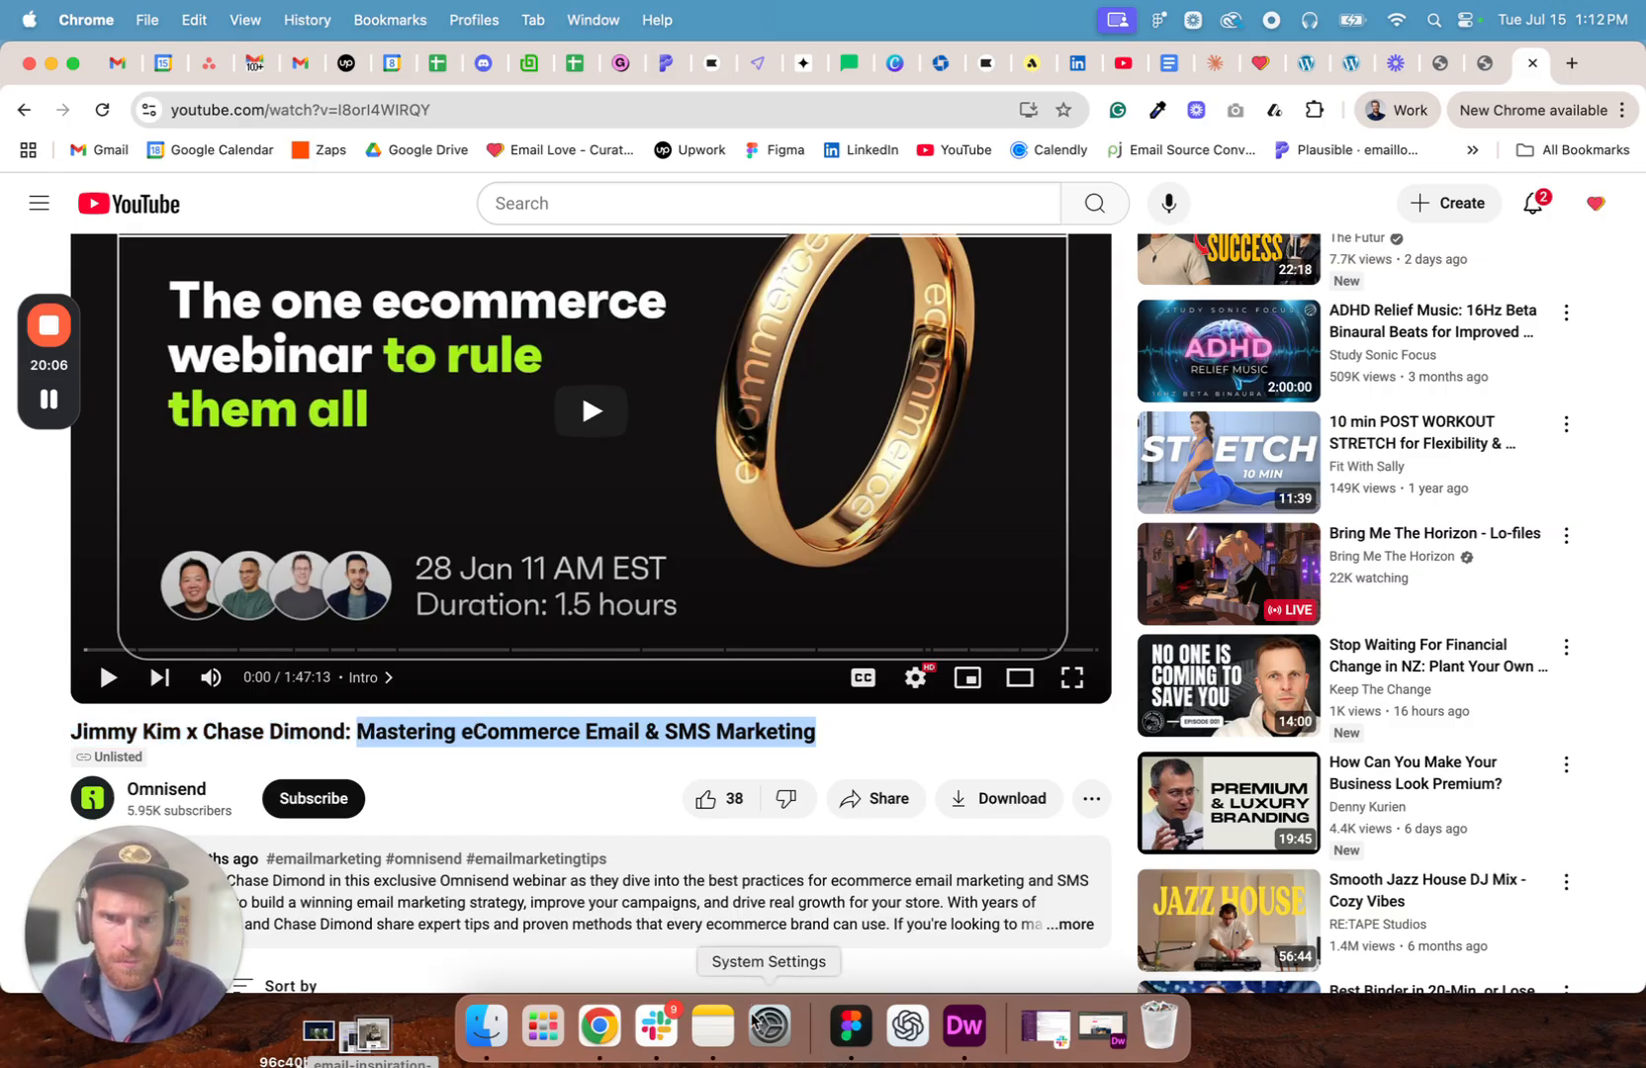
pyautogui.click(850, 1025)
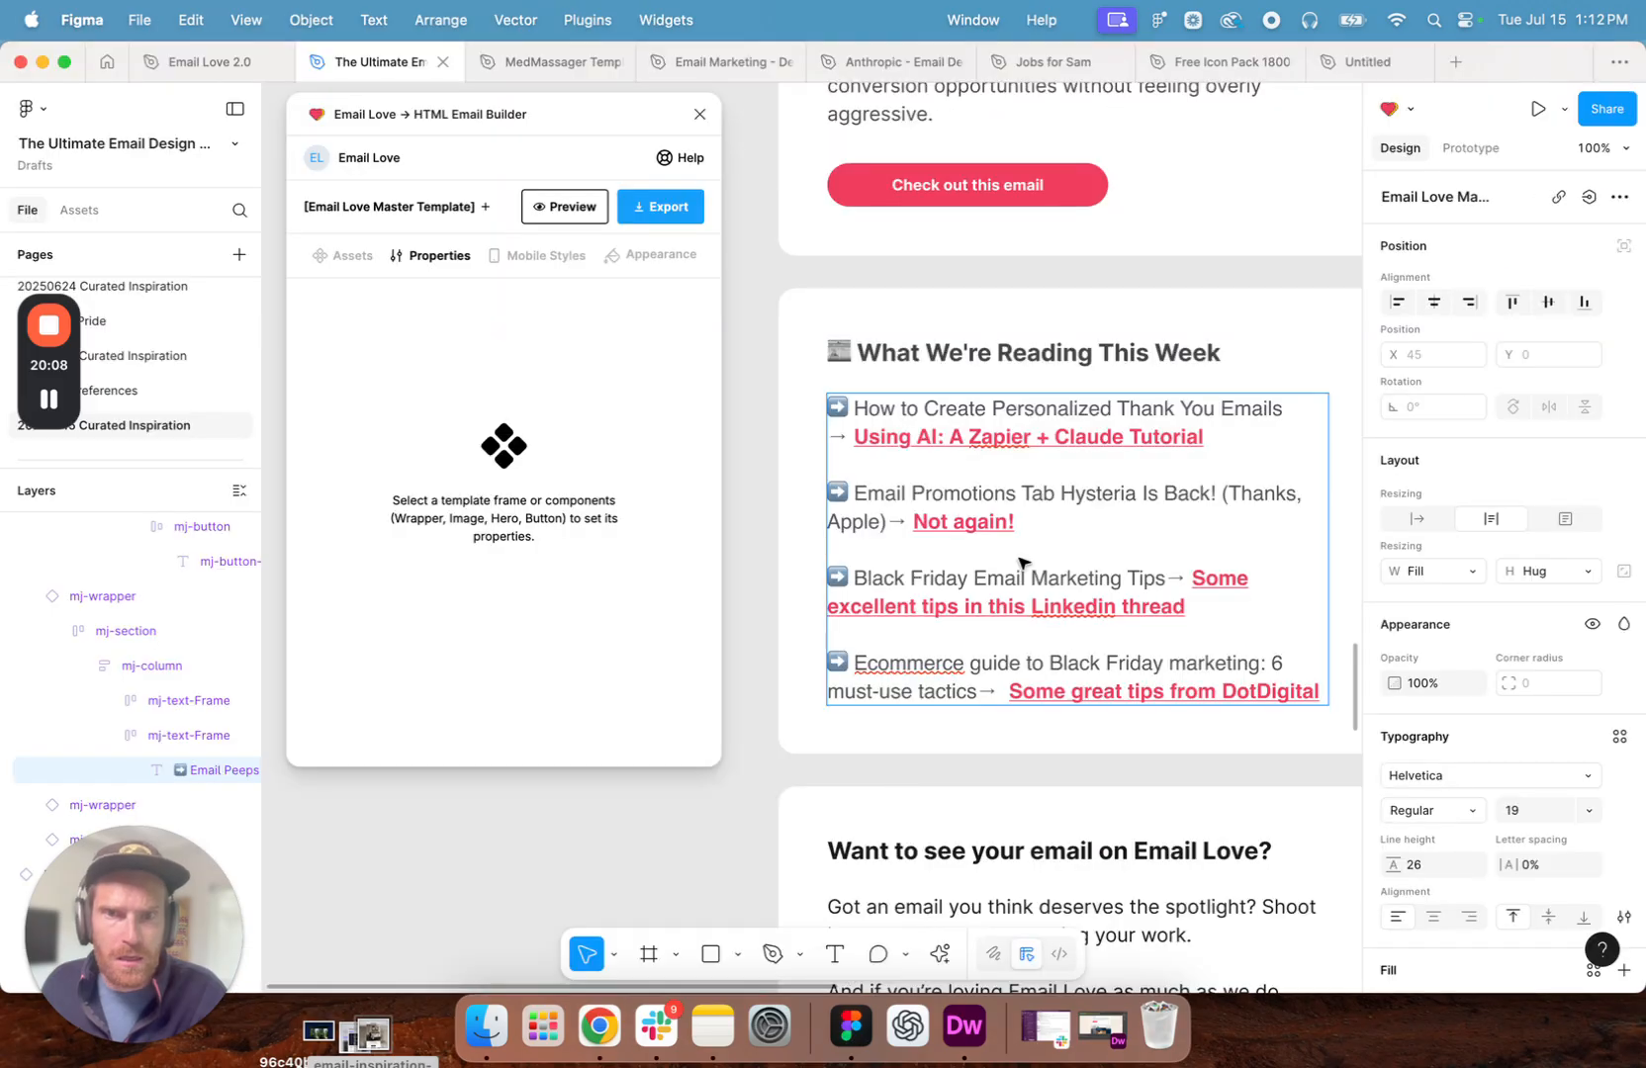
pyautogui.moveTo(888, 522); pyautogui.dragTo(859, 498)
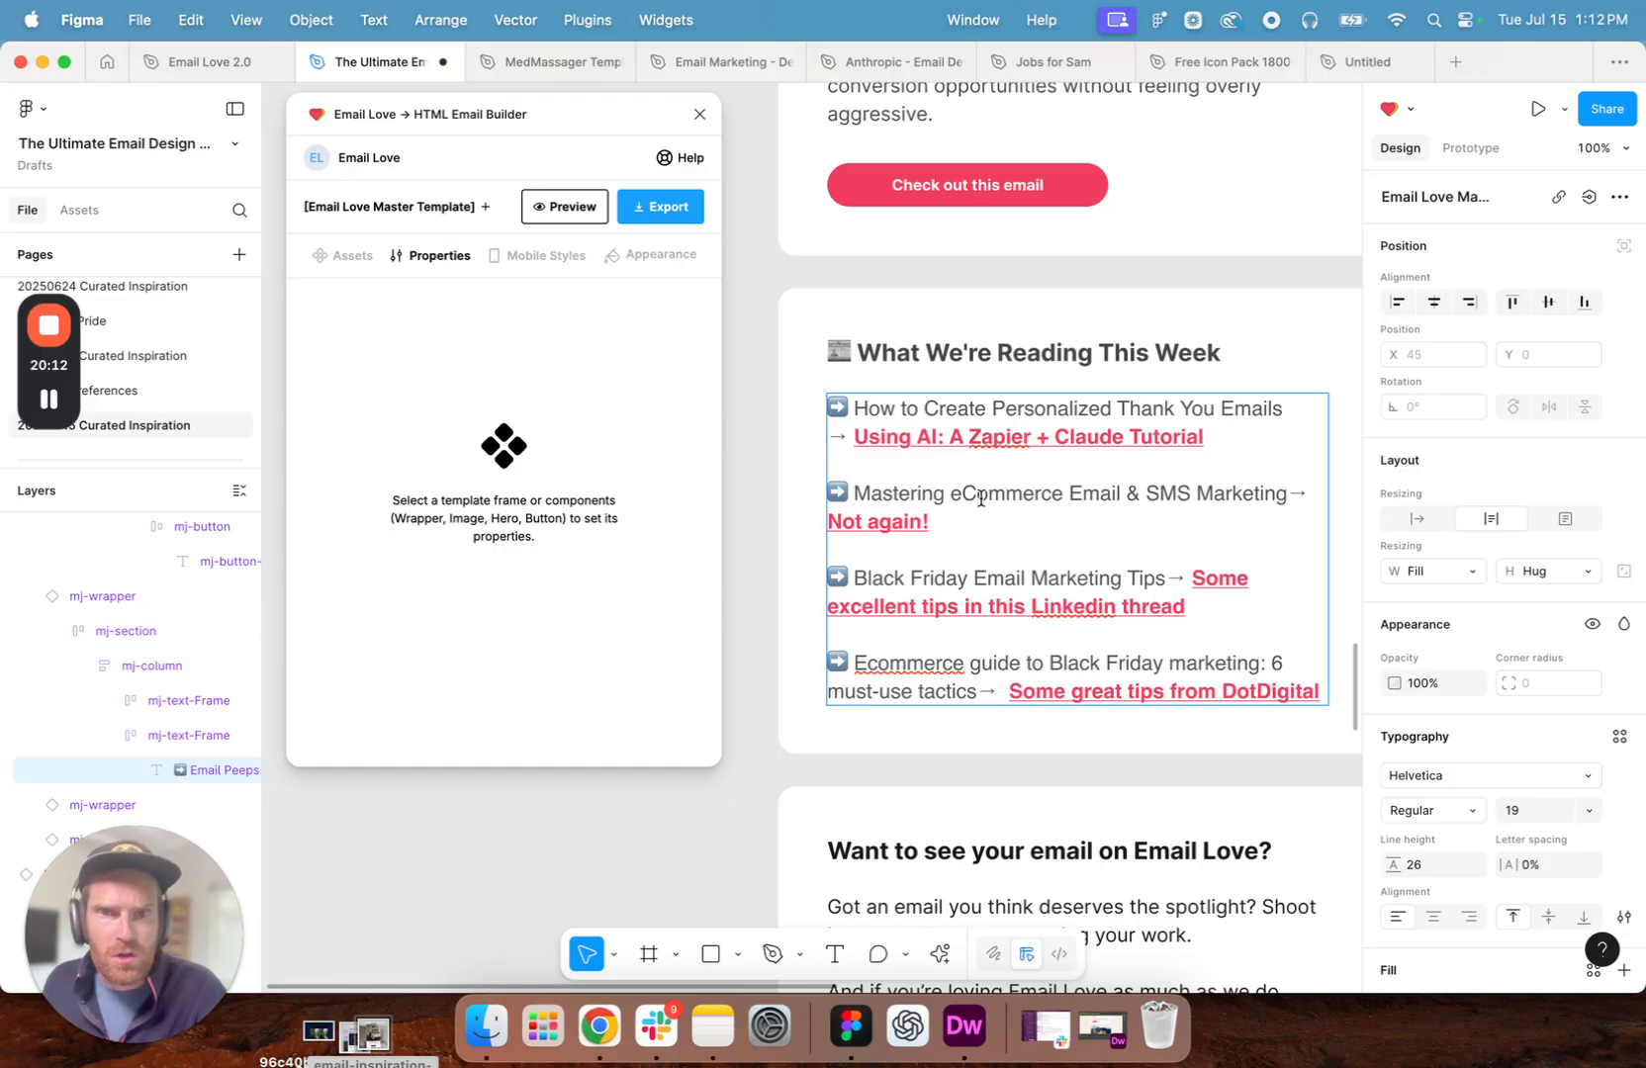
# - Back in Chrome, copy the two speakers' names from the start of the video title
pyautogui.click(612, 1029)
pyautogui.click(303, 725)
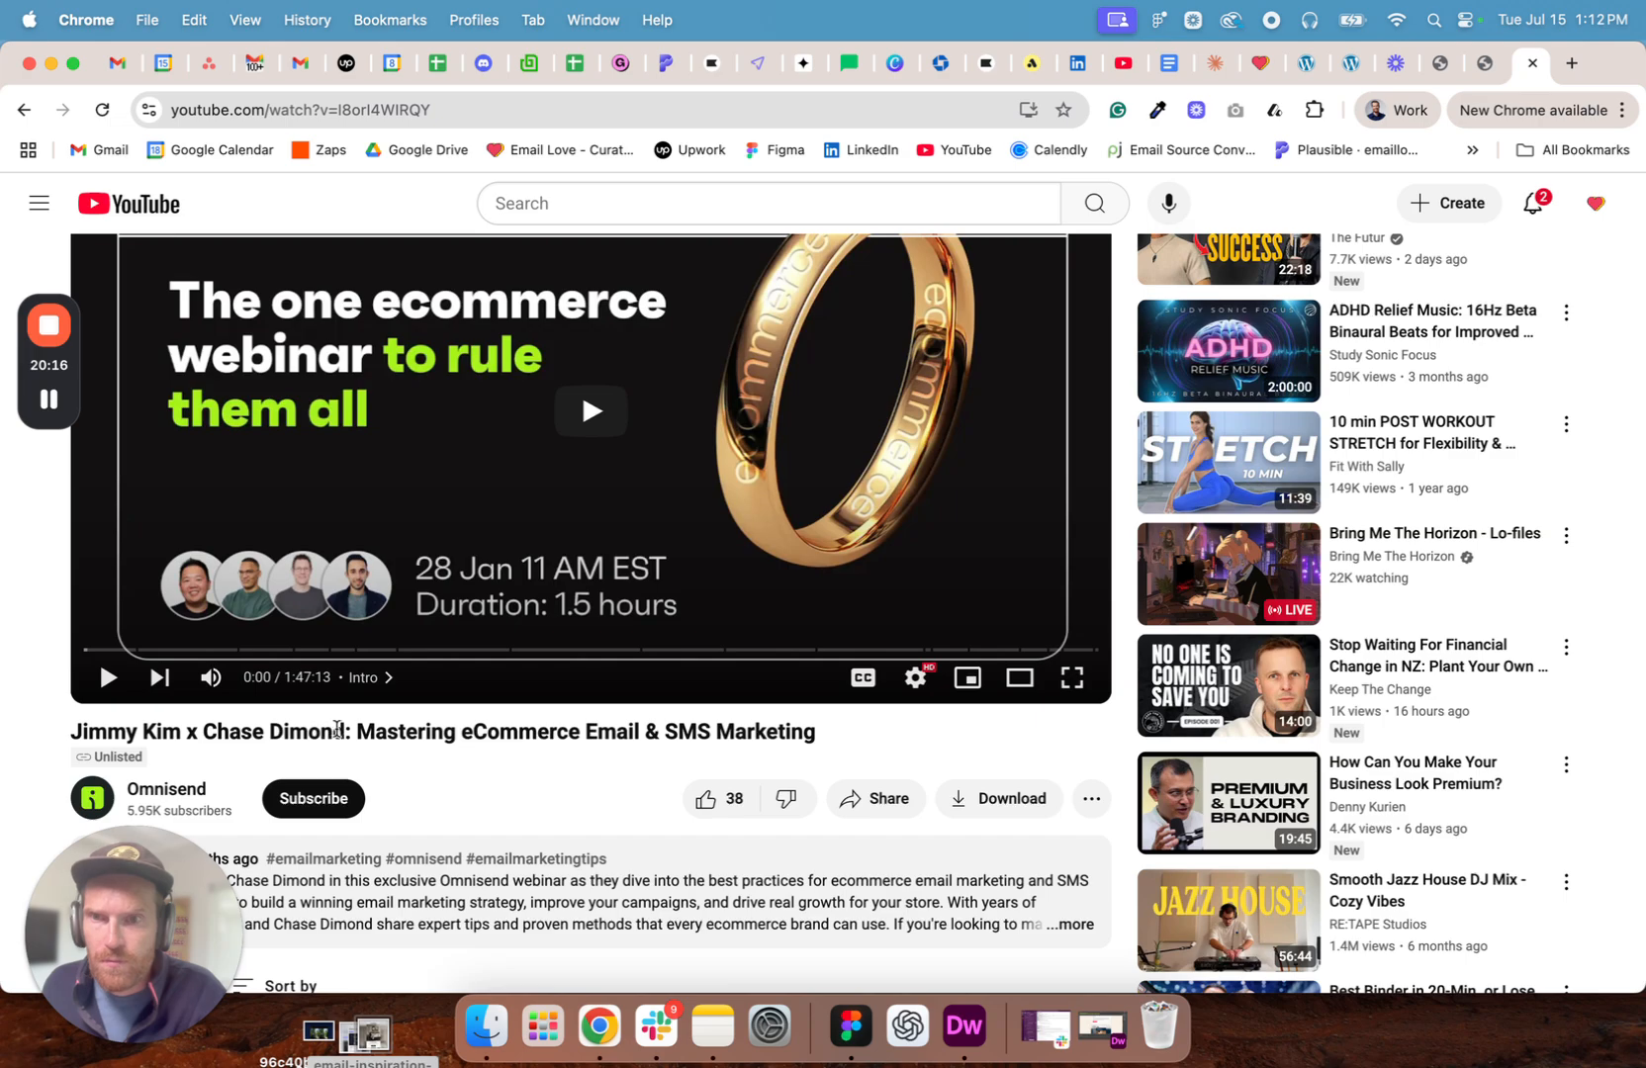
pyautogui.moveTo(344, 729); pyautogui.dragTo(73, 729)
pyautogui.press('super+c')
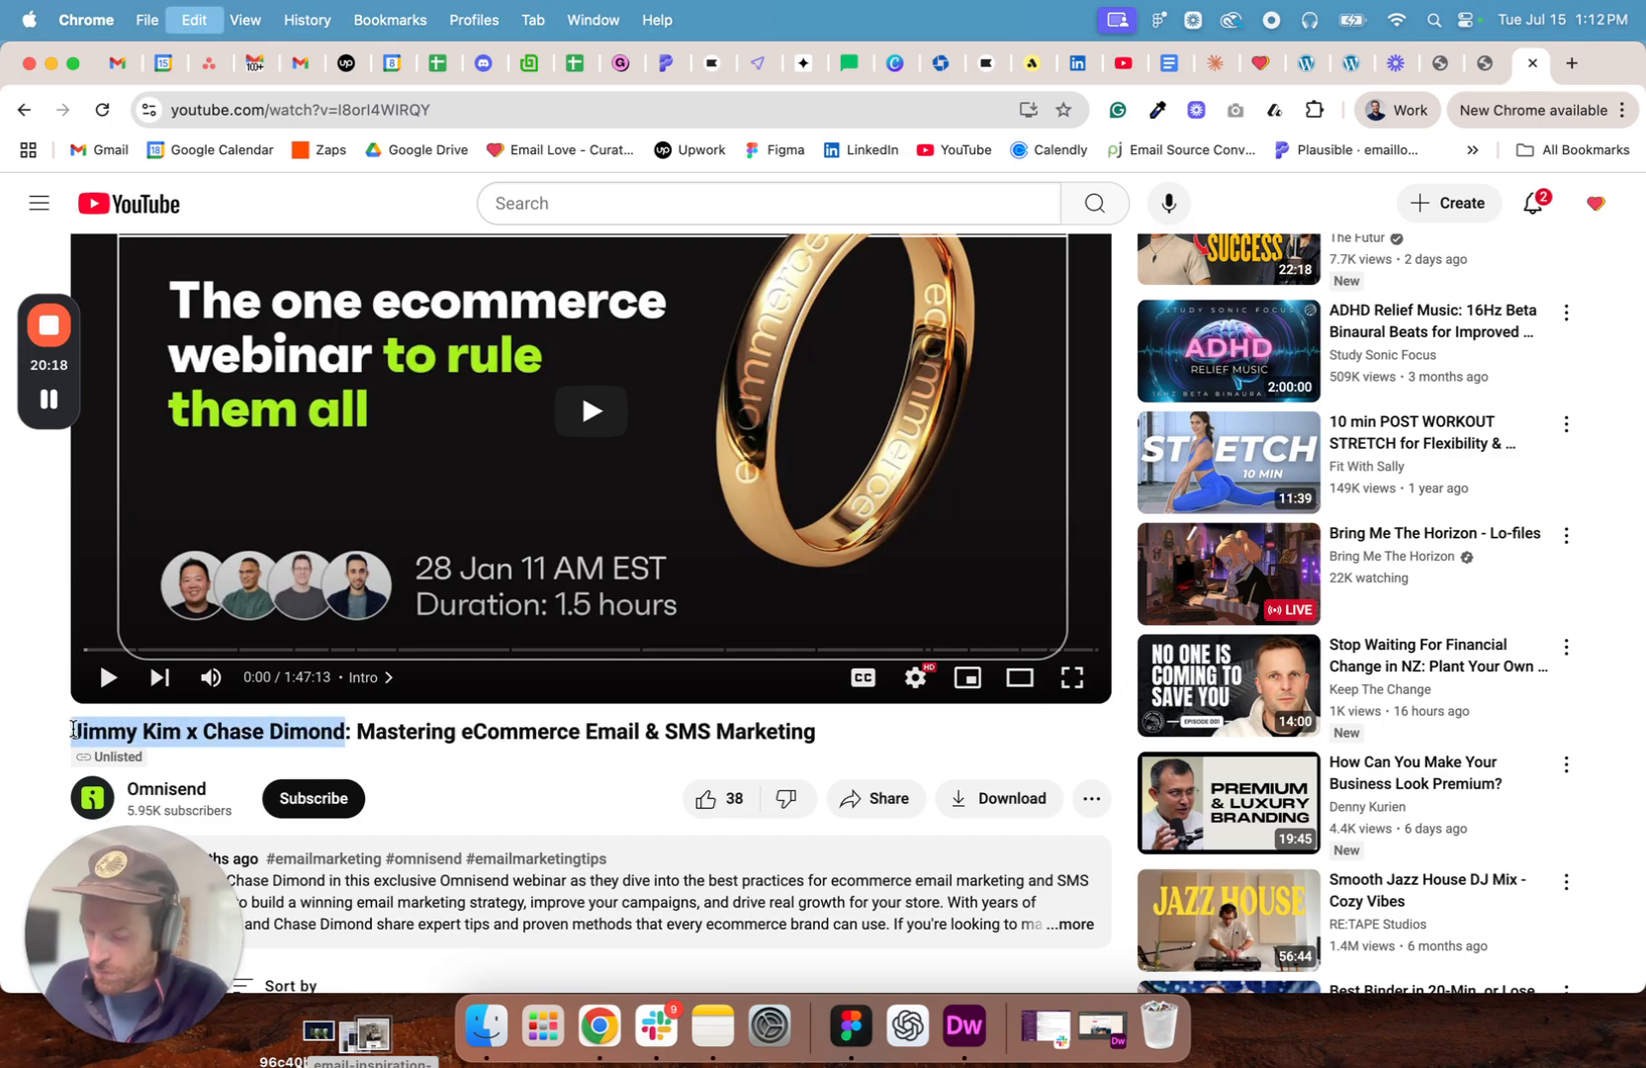
# - In Figma, delete the old link on "Not again!" in the second reading item and replace that text with the copied speakers' names
pyautogui.click(850, 1029)
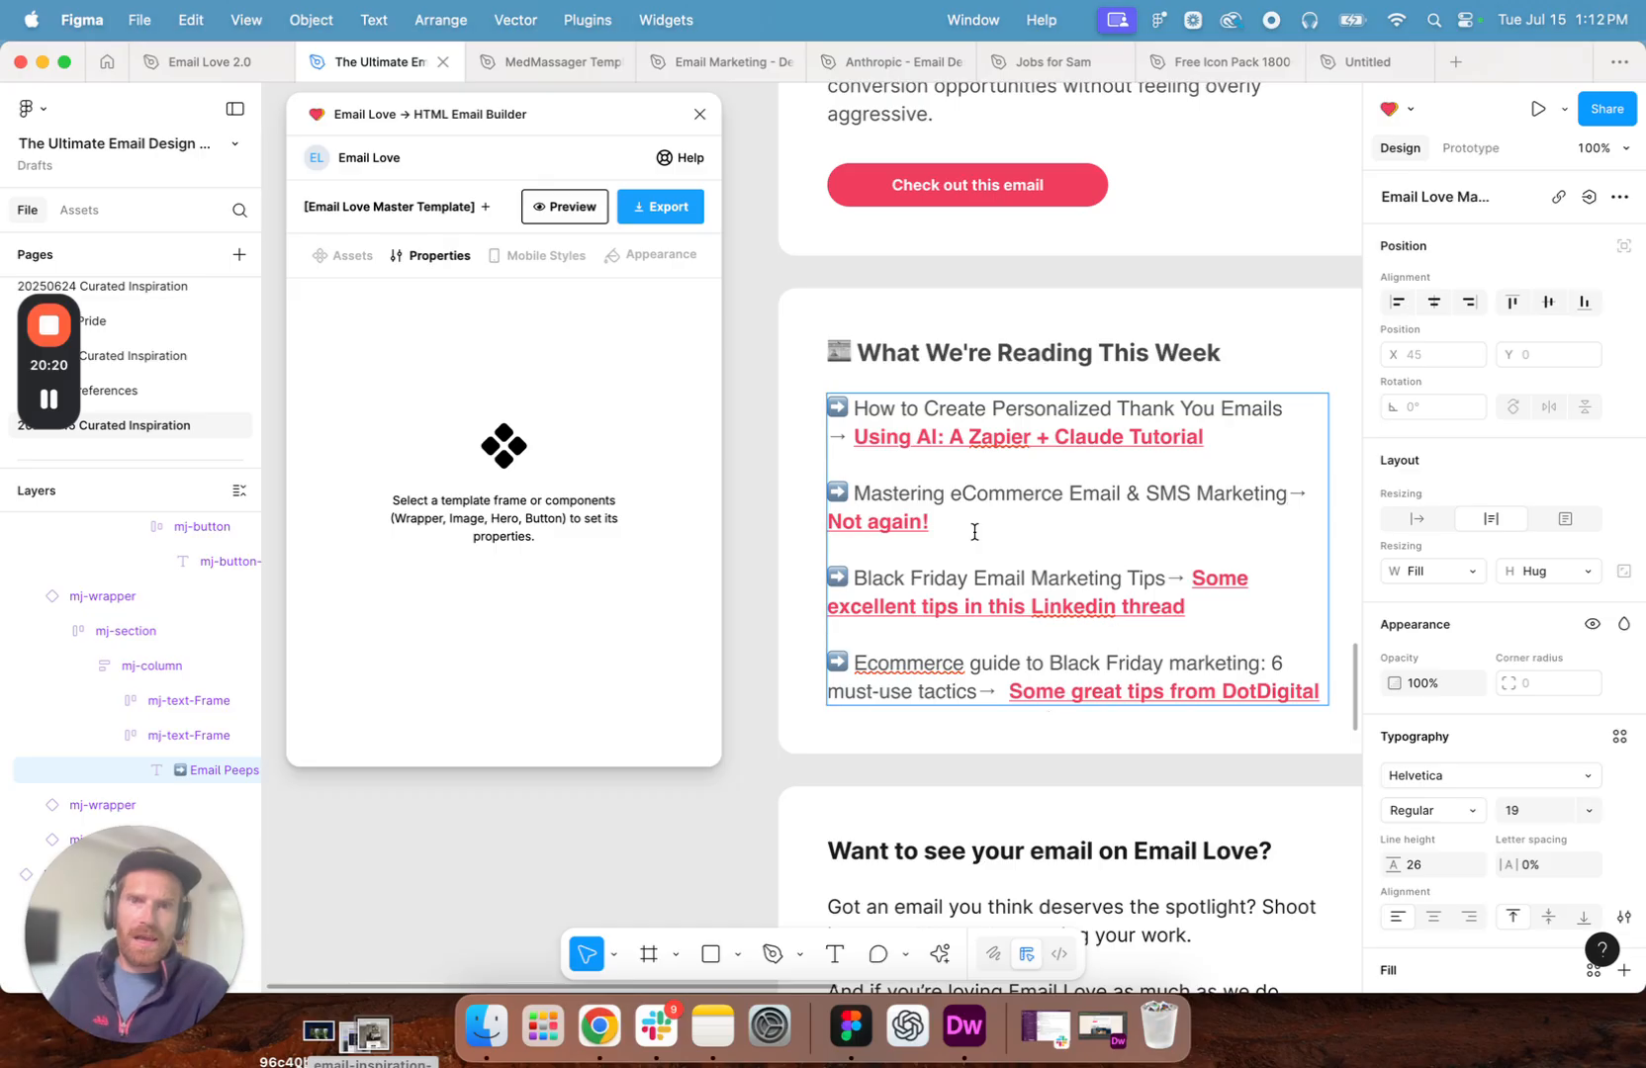
pyautogui.tripleClick(934, 520)
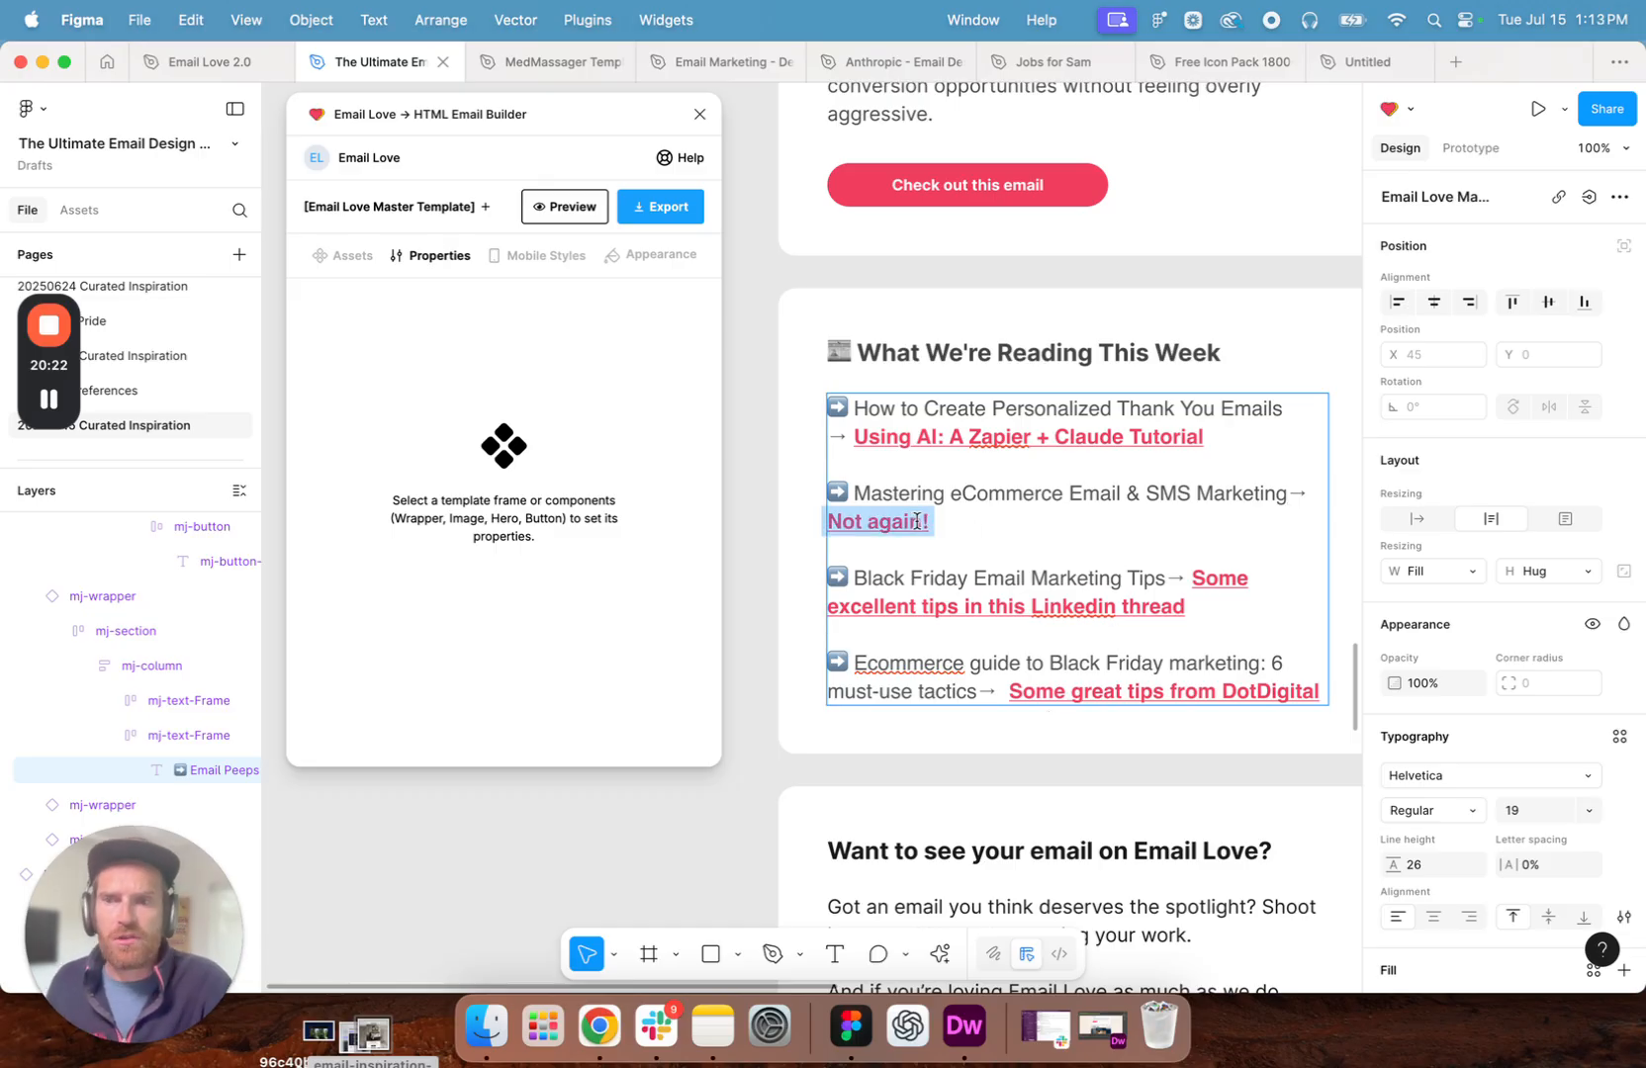
pyautogui.moveTo(909, 522)
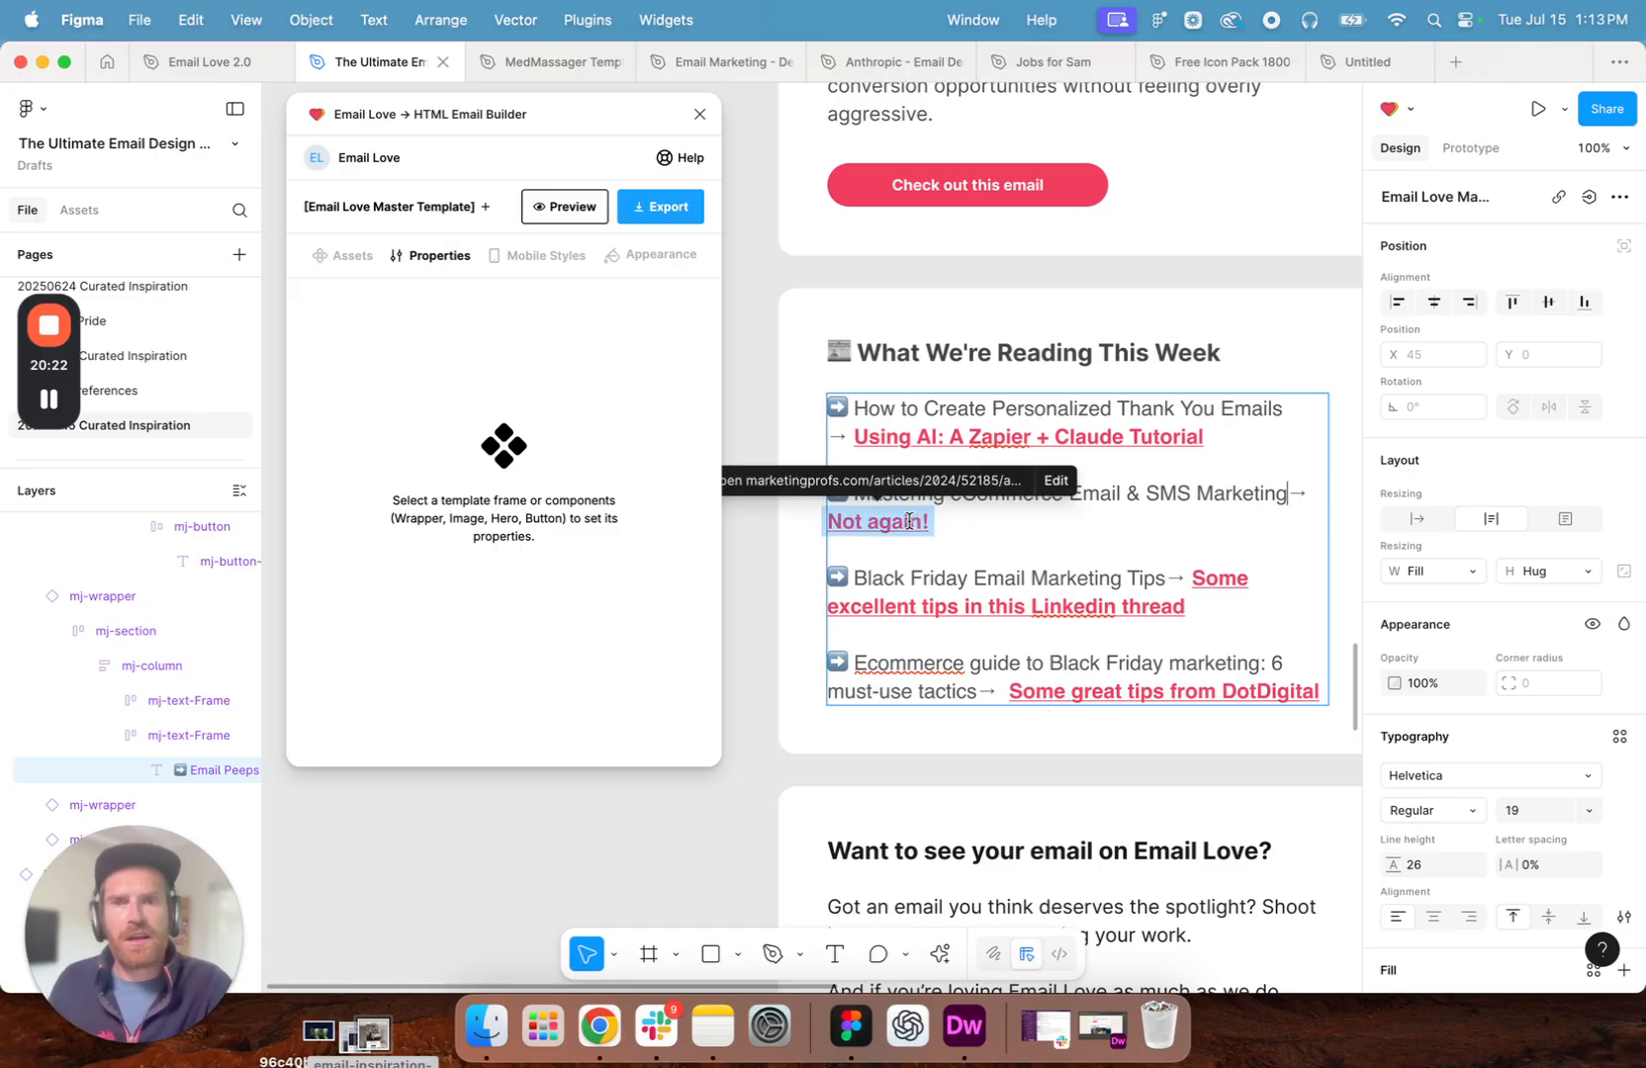
pyautogui.click(1048, 482)
pyautogui.click(1187, 489)
pyautogui.moveTo(930, 523); pyautogui.dragTo(838, 523)
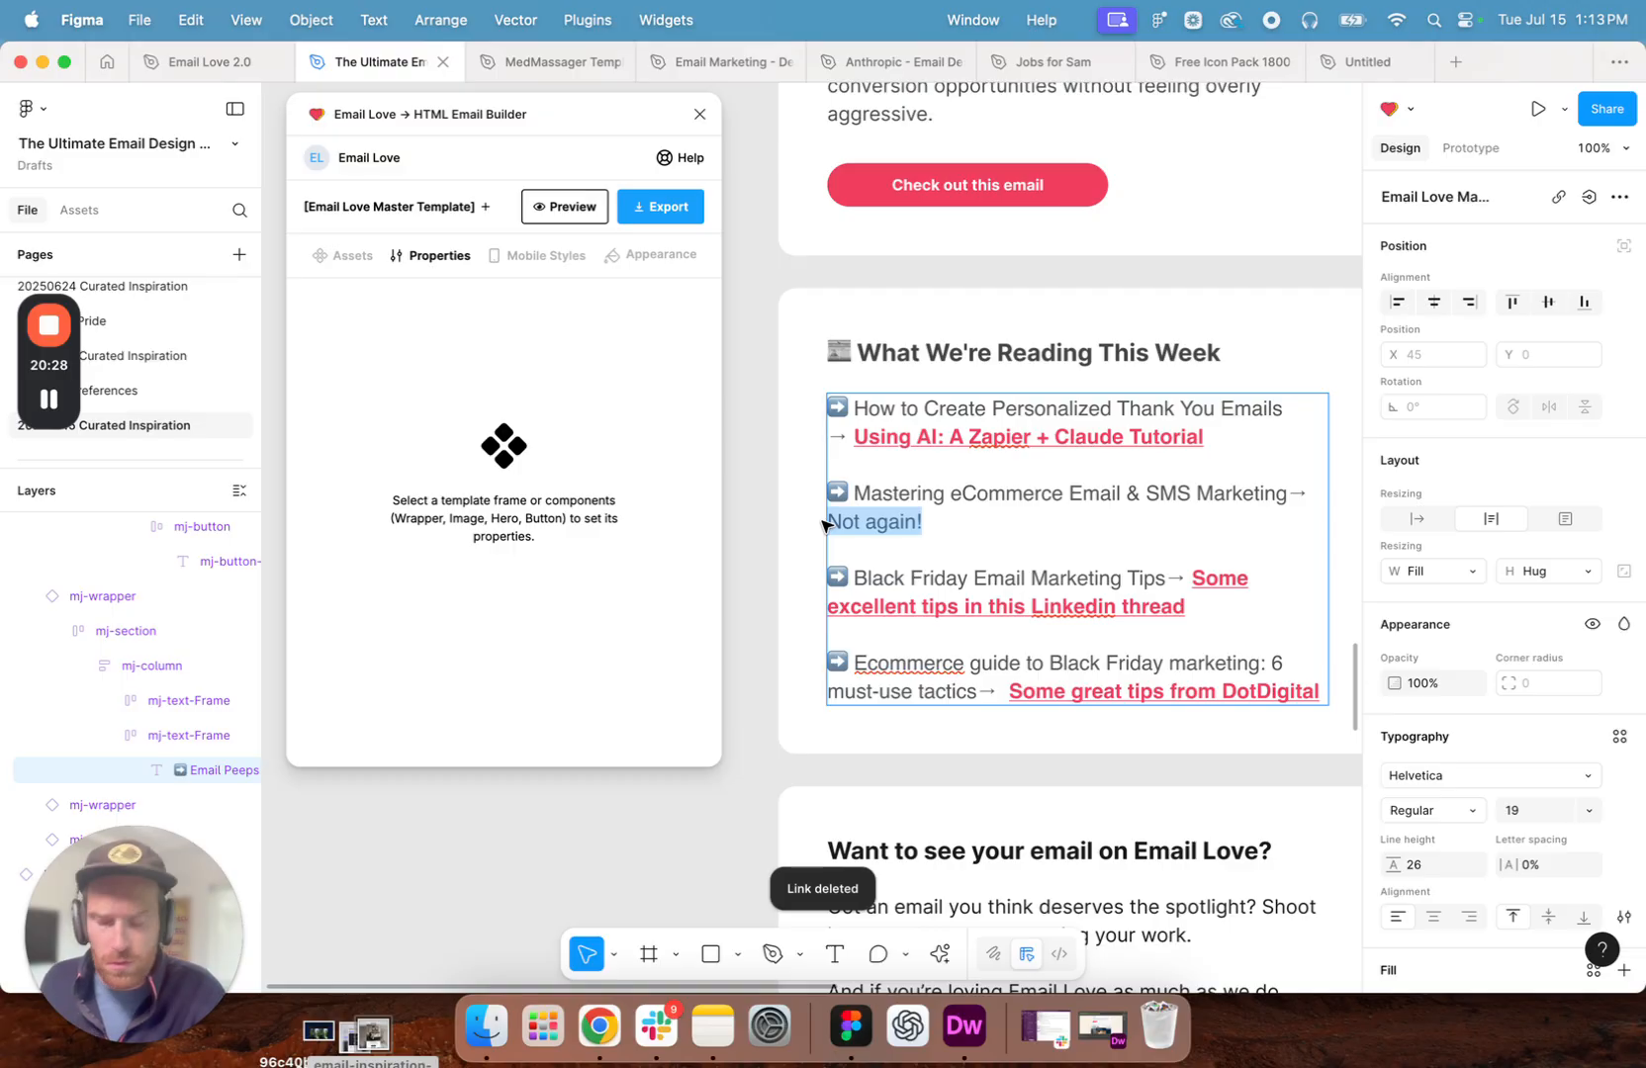
pyautogui.press('super+v')
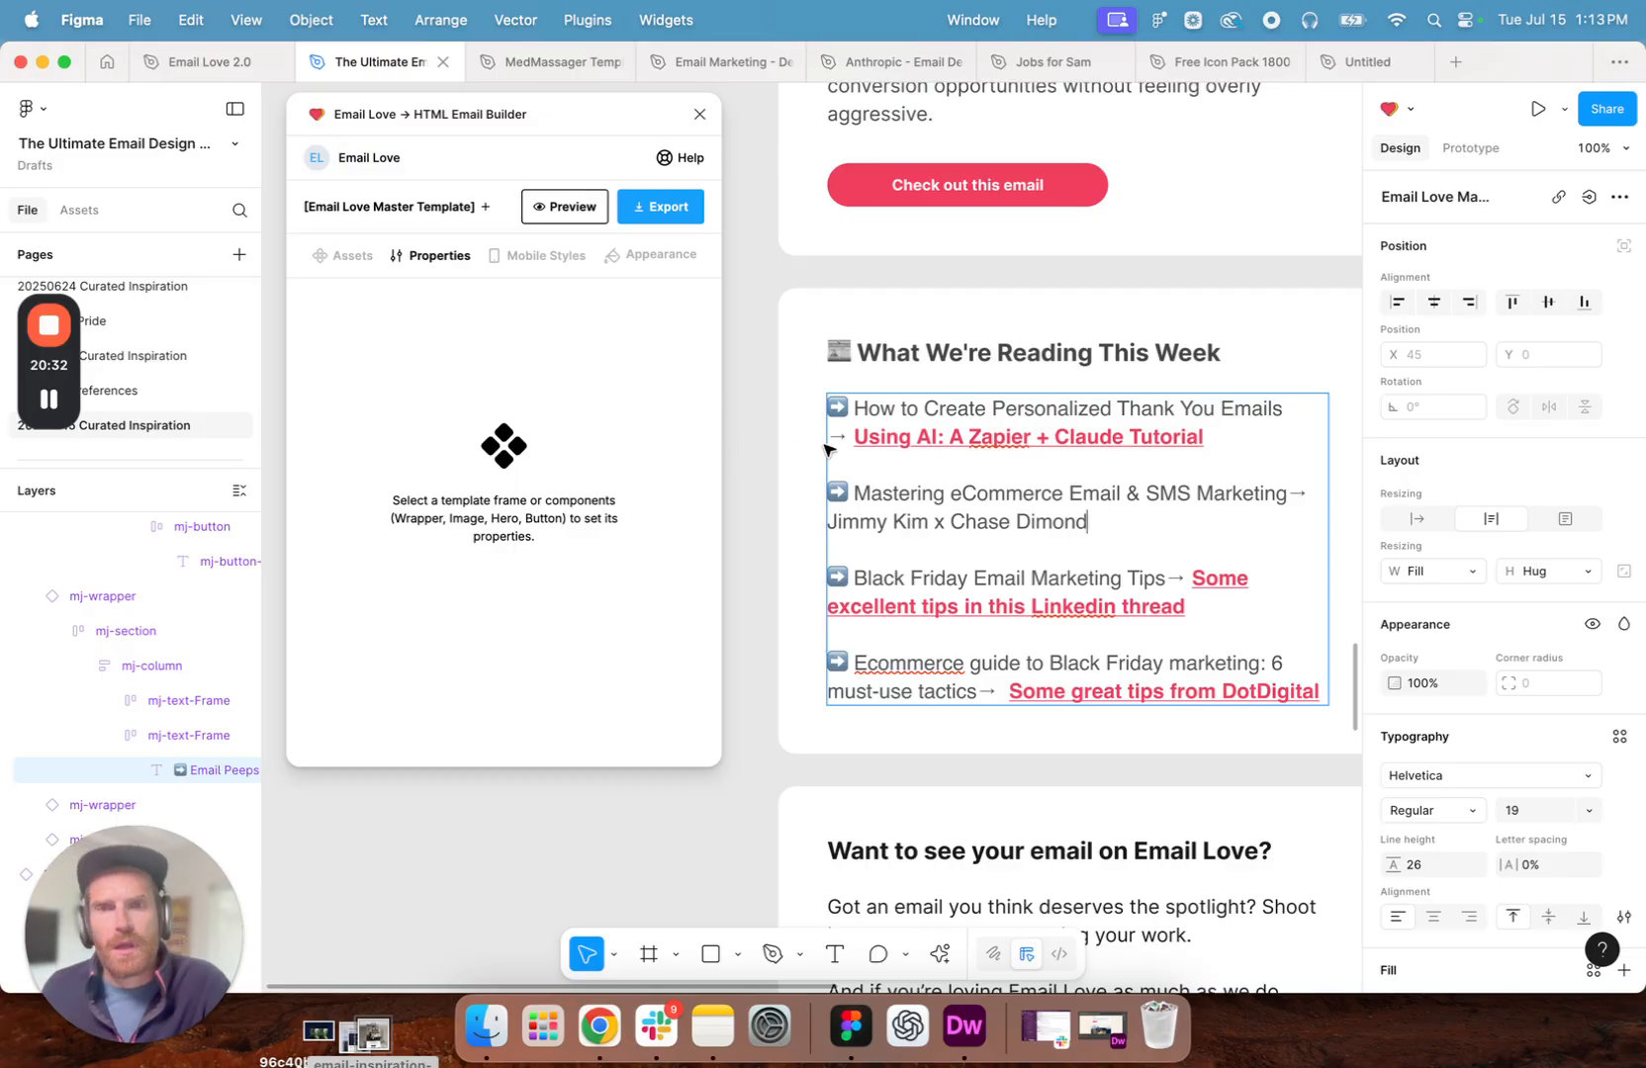
pyautogui.click(882, 444)
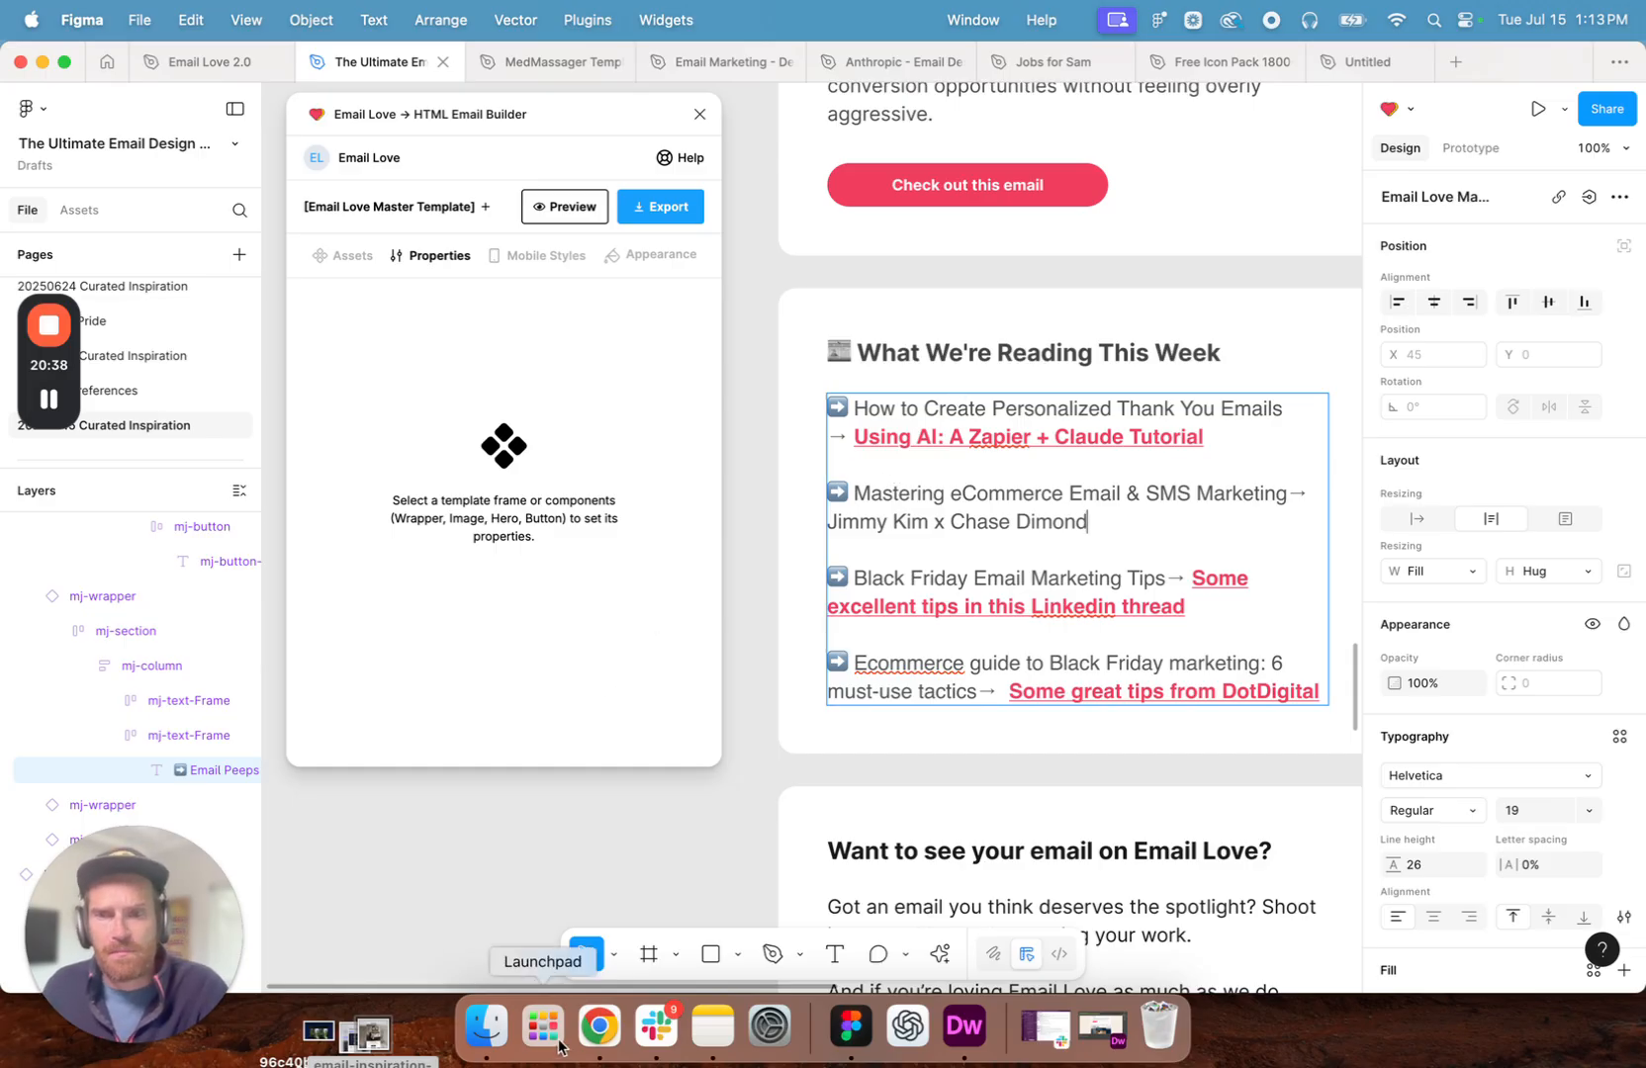
# - Copy the YouTube video's address from Chrome and, in Figma, link the speakers' names in the second reading item to it
pyautogui.click(600, 1026)
pyautogui.click(487, 99)
pyautogui.press('super+c')
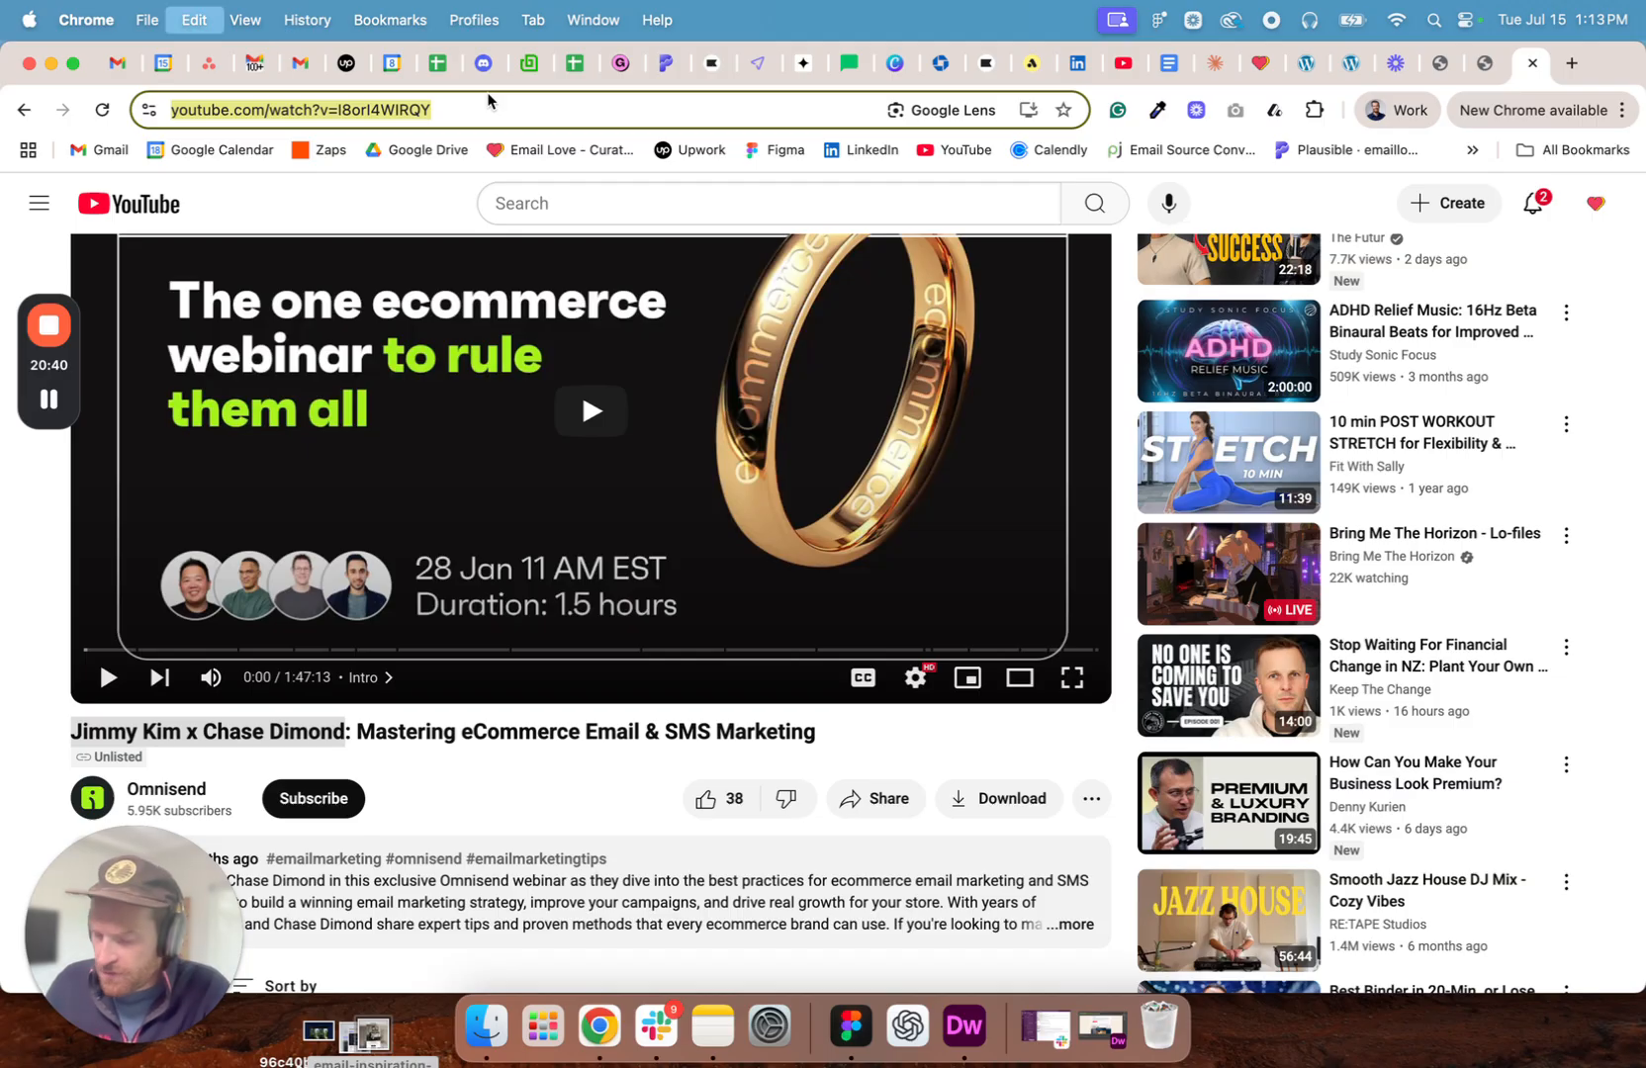
pyautogui.click(841, 1034)
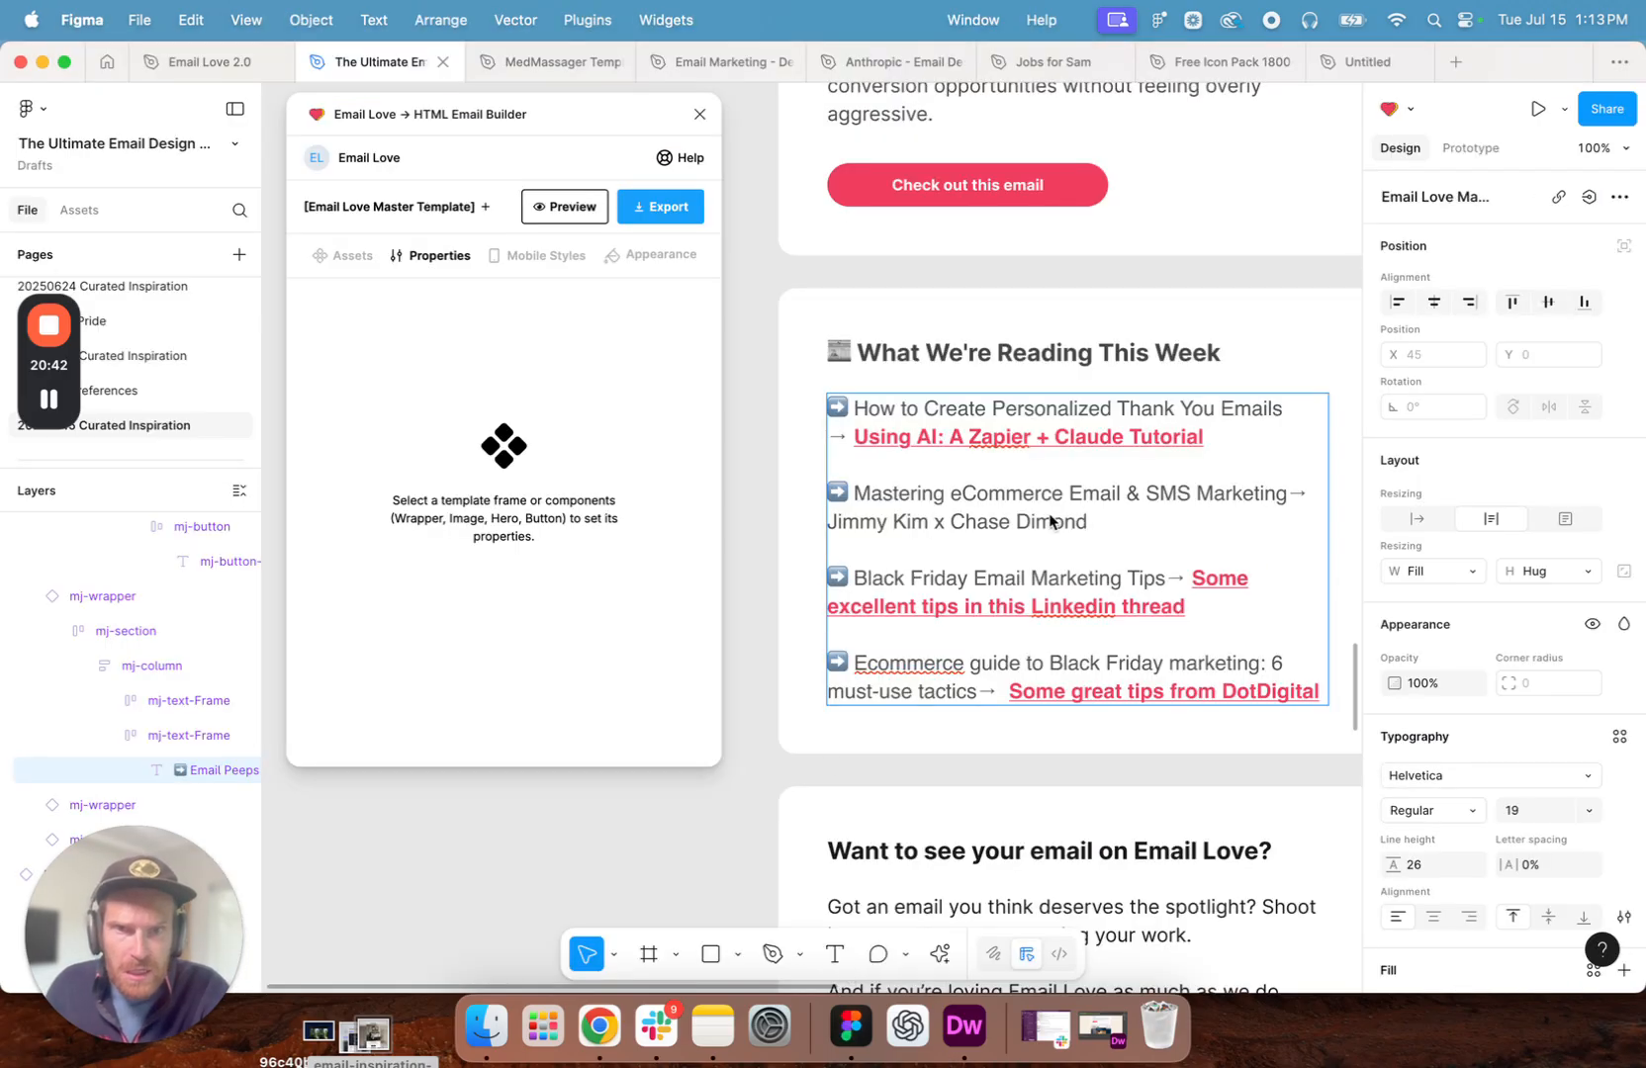
pyautogui.moveTo(662, 136); pyautogui.dragTo(495, 115)
pyautogui.moveTo(1106, 533); pyautogui.dragTo(829, 518)
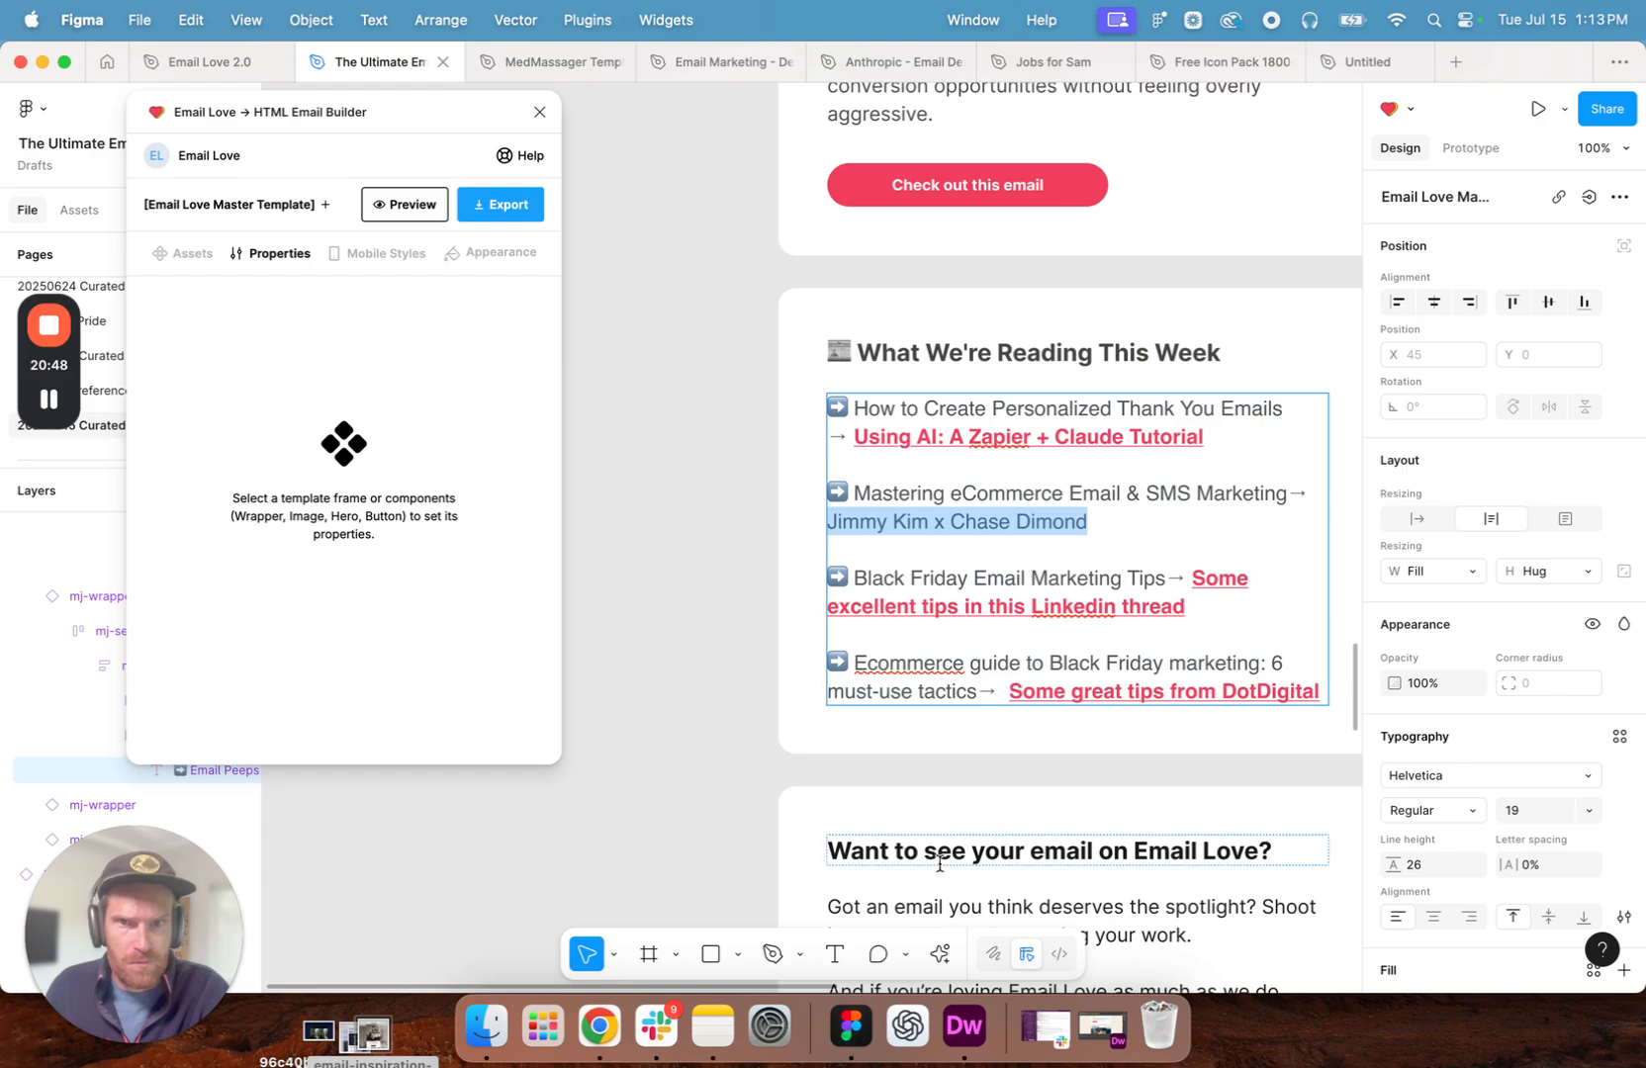
pyautogui.click(946, 953)
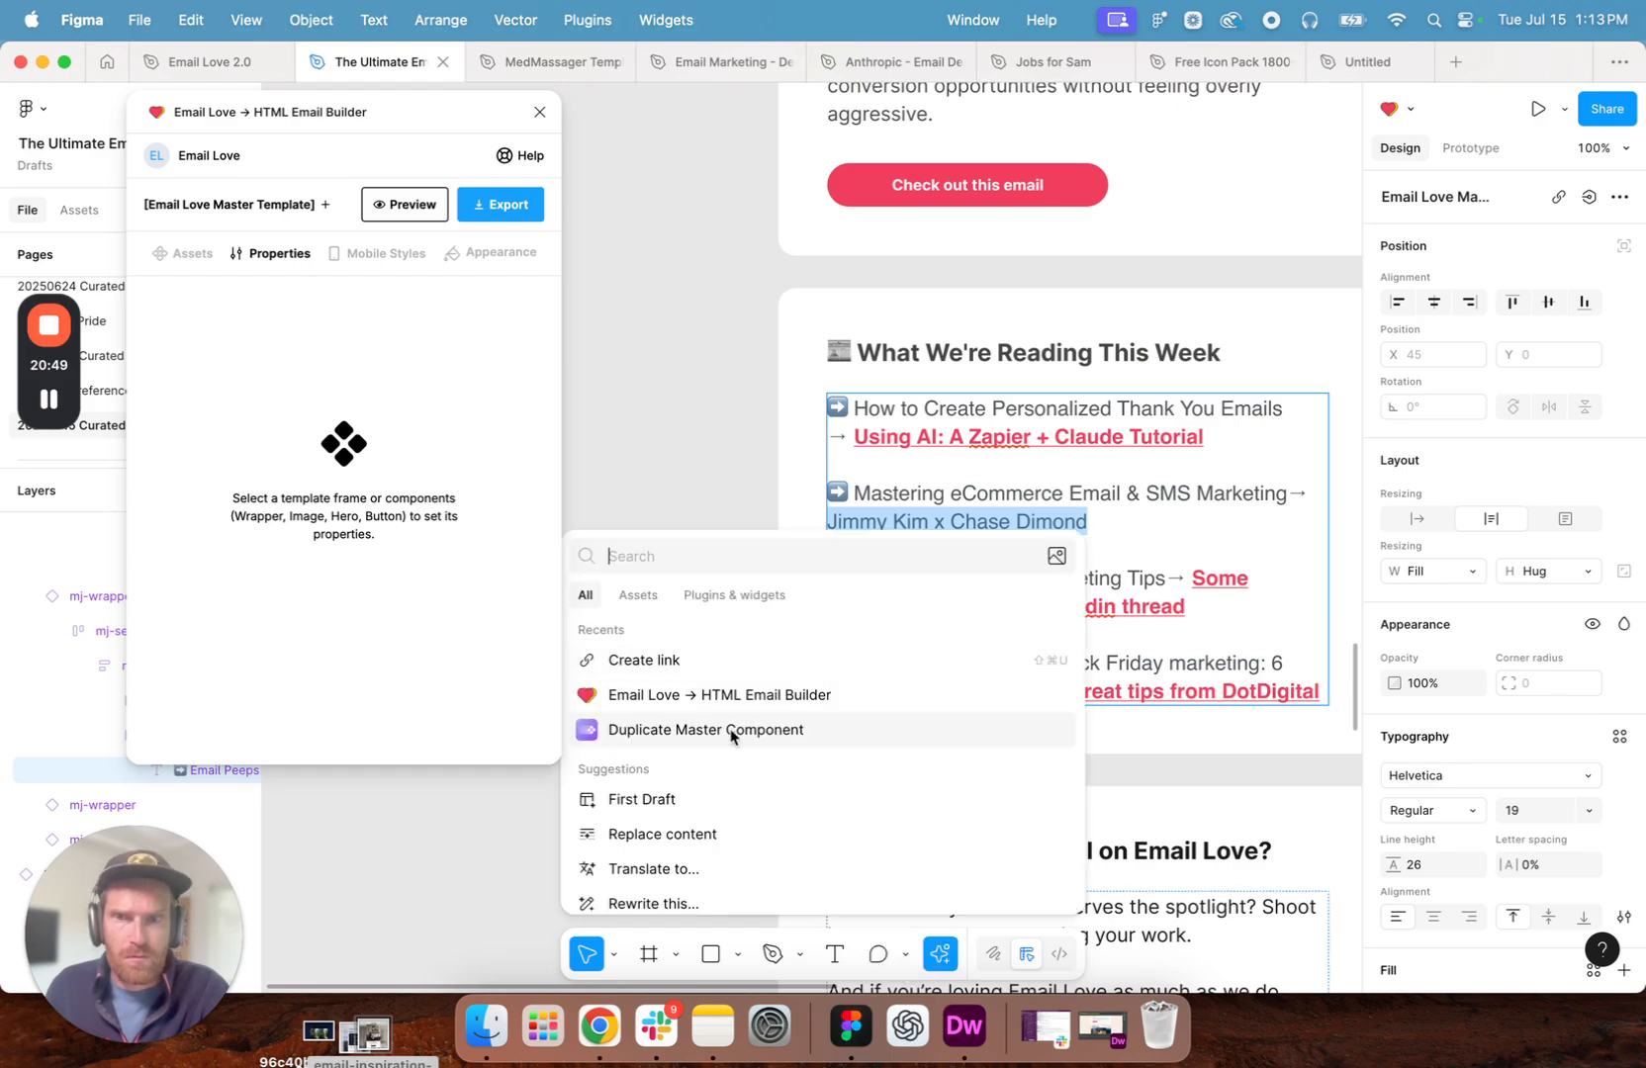
pyautogui.click(634, 669)
pyautogui.press('super+v')
pyautogui.press('Return')
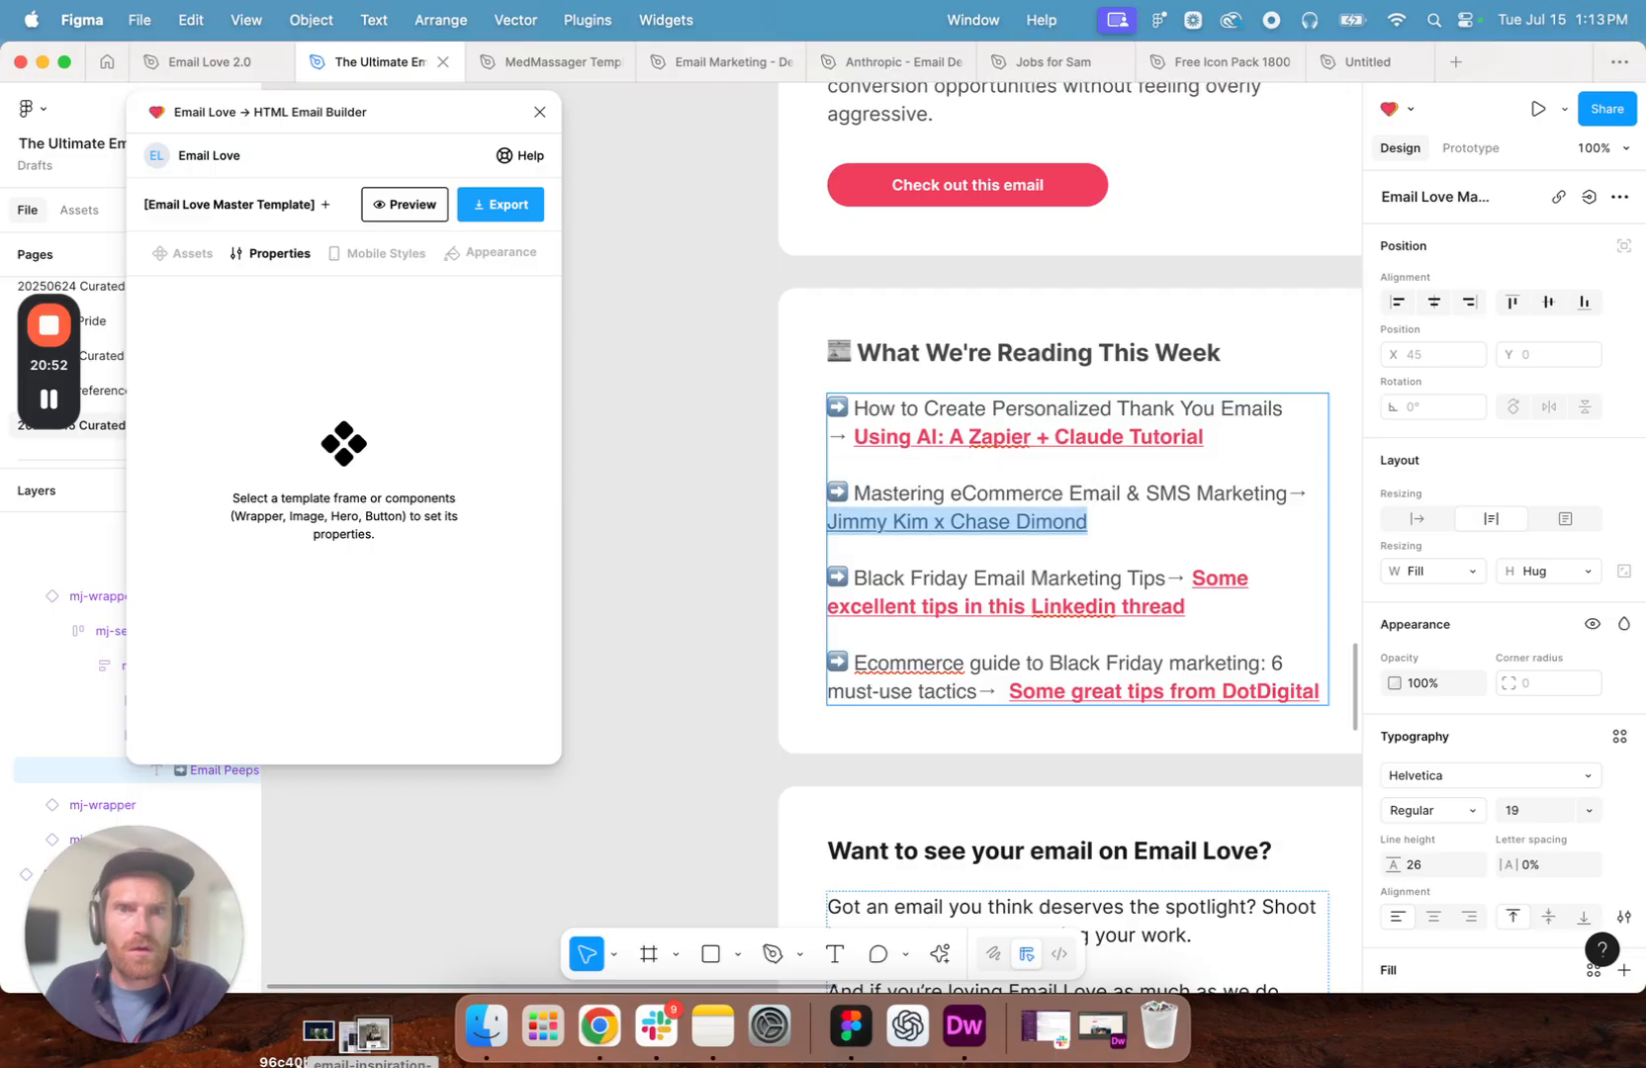
# - Make the linked speakers' names in the second reading item bold and fill them with the page's pinkish-red link colour
pyautogui.press('super+b')
pyautogui.scroll(-3, 1521, 813)
pyautogui.click(1392, 896)
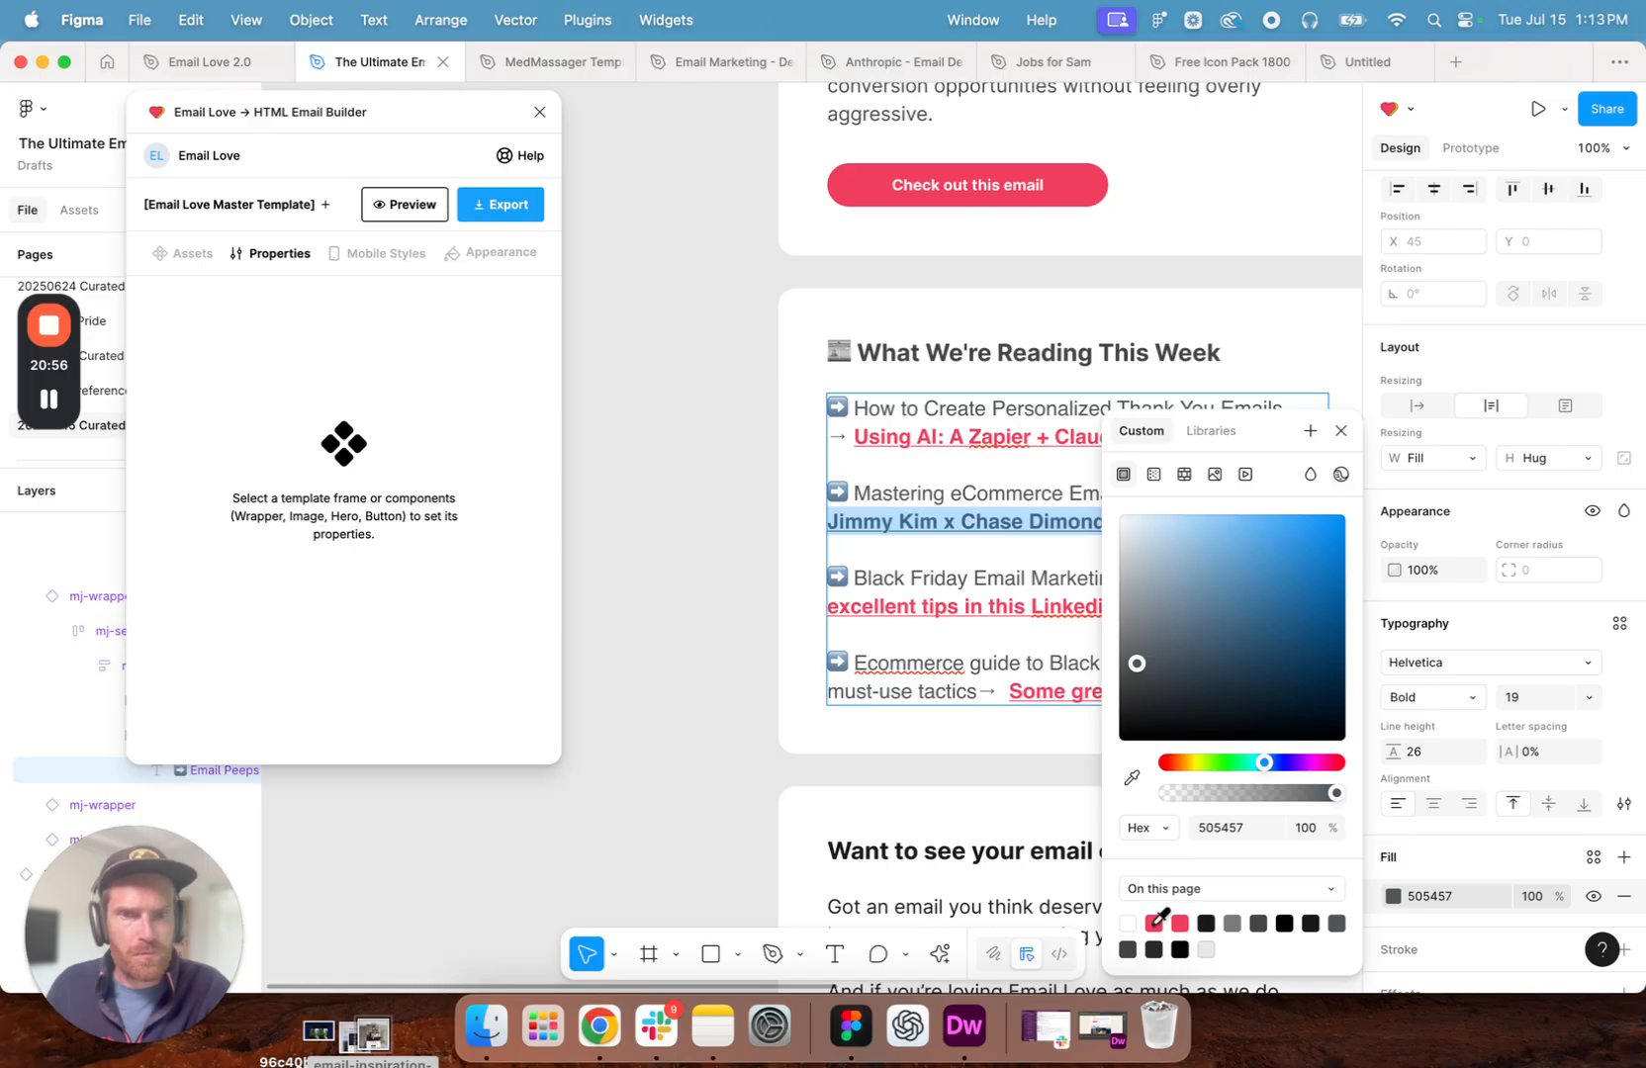
pyautogui.click(1154, 923)
pyautogui.click(675, 515)
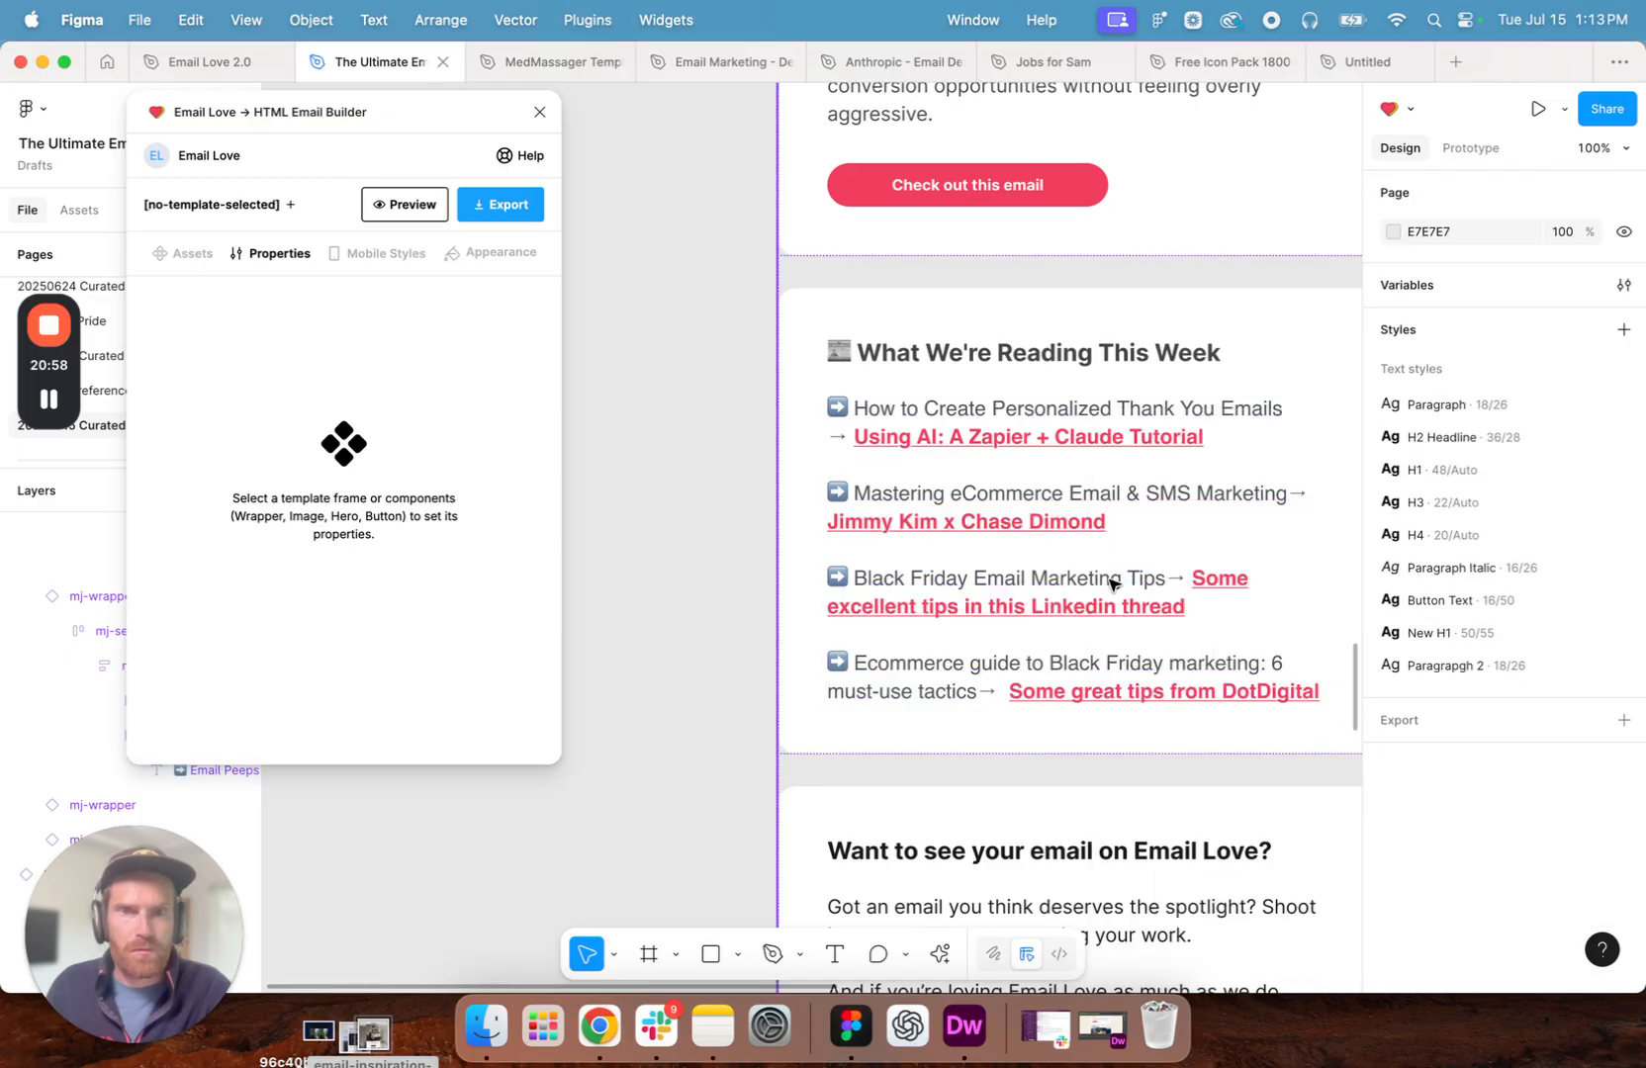
# - Review the newsletter from the reading list down to the footer links and back up to the introduction
pyautogui.click(1115, 582)
pyautogui.click(1108, 585)
pyautogui.doubleClick(1105, 583)
pyautogui.doubleClick(1105, 584)
pyautogui.doubleClick(1105, 583)
pyautogui.click(1103, 581)
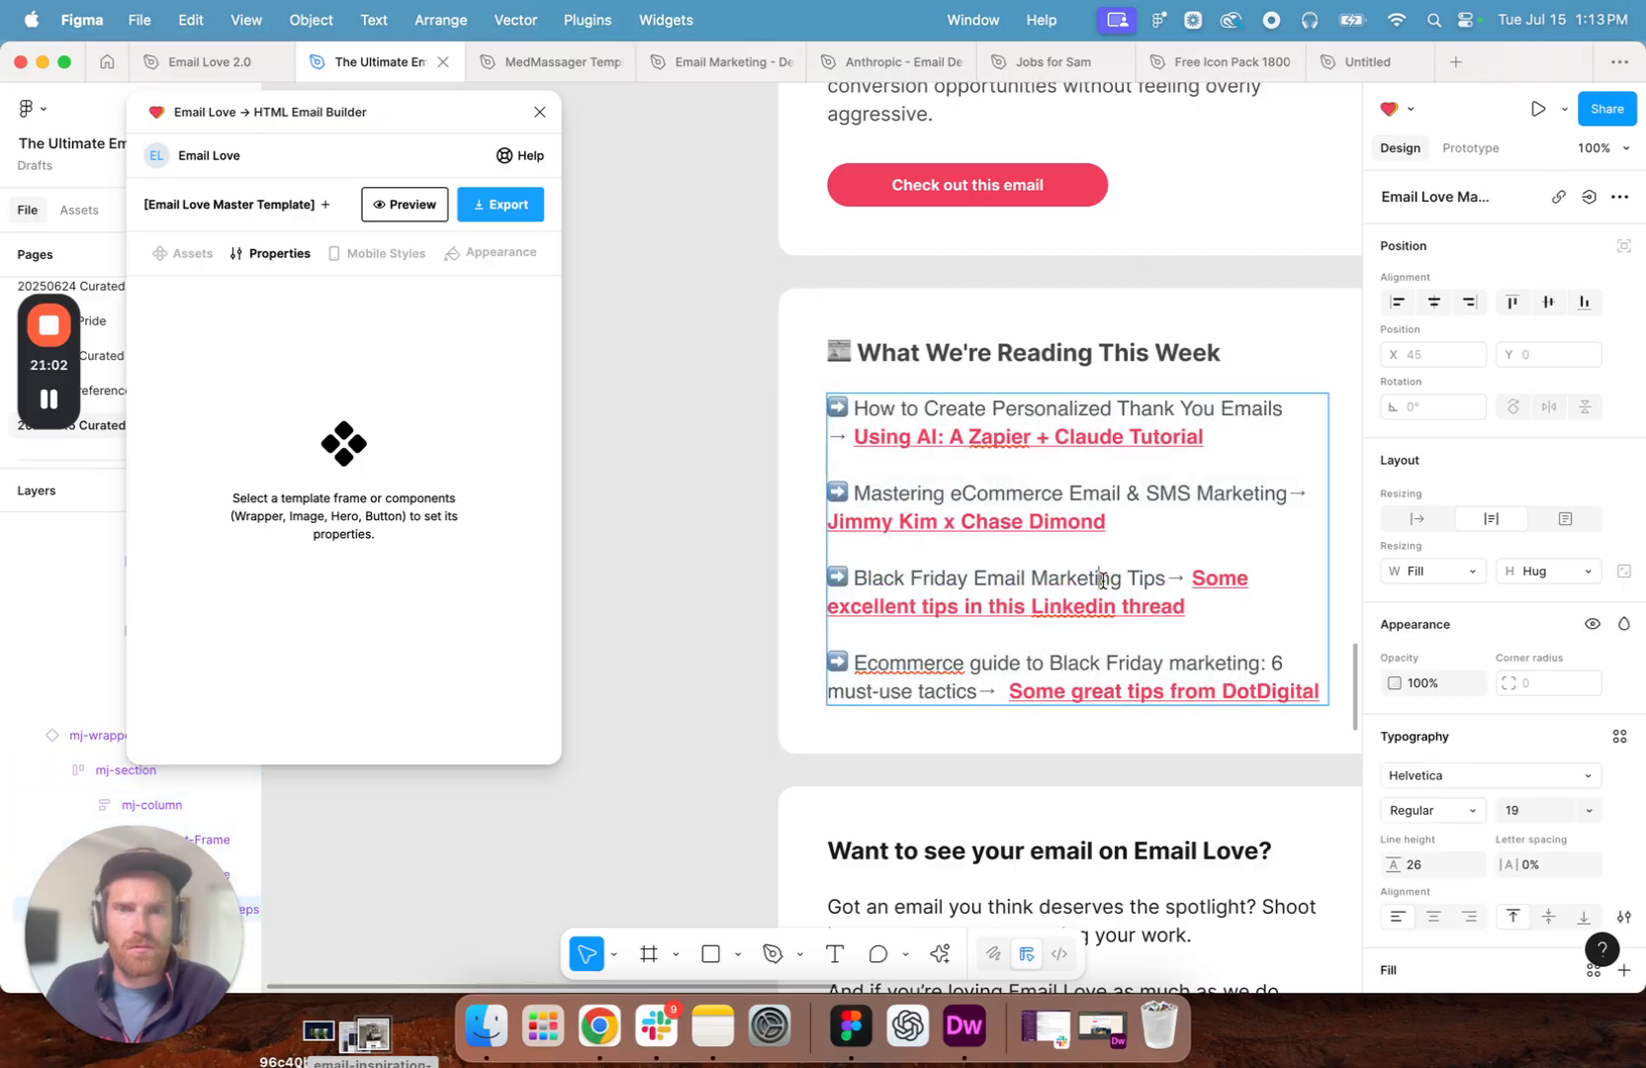
pyautogui.scroll(-5, 989, 633)
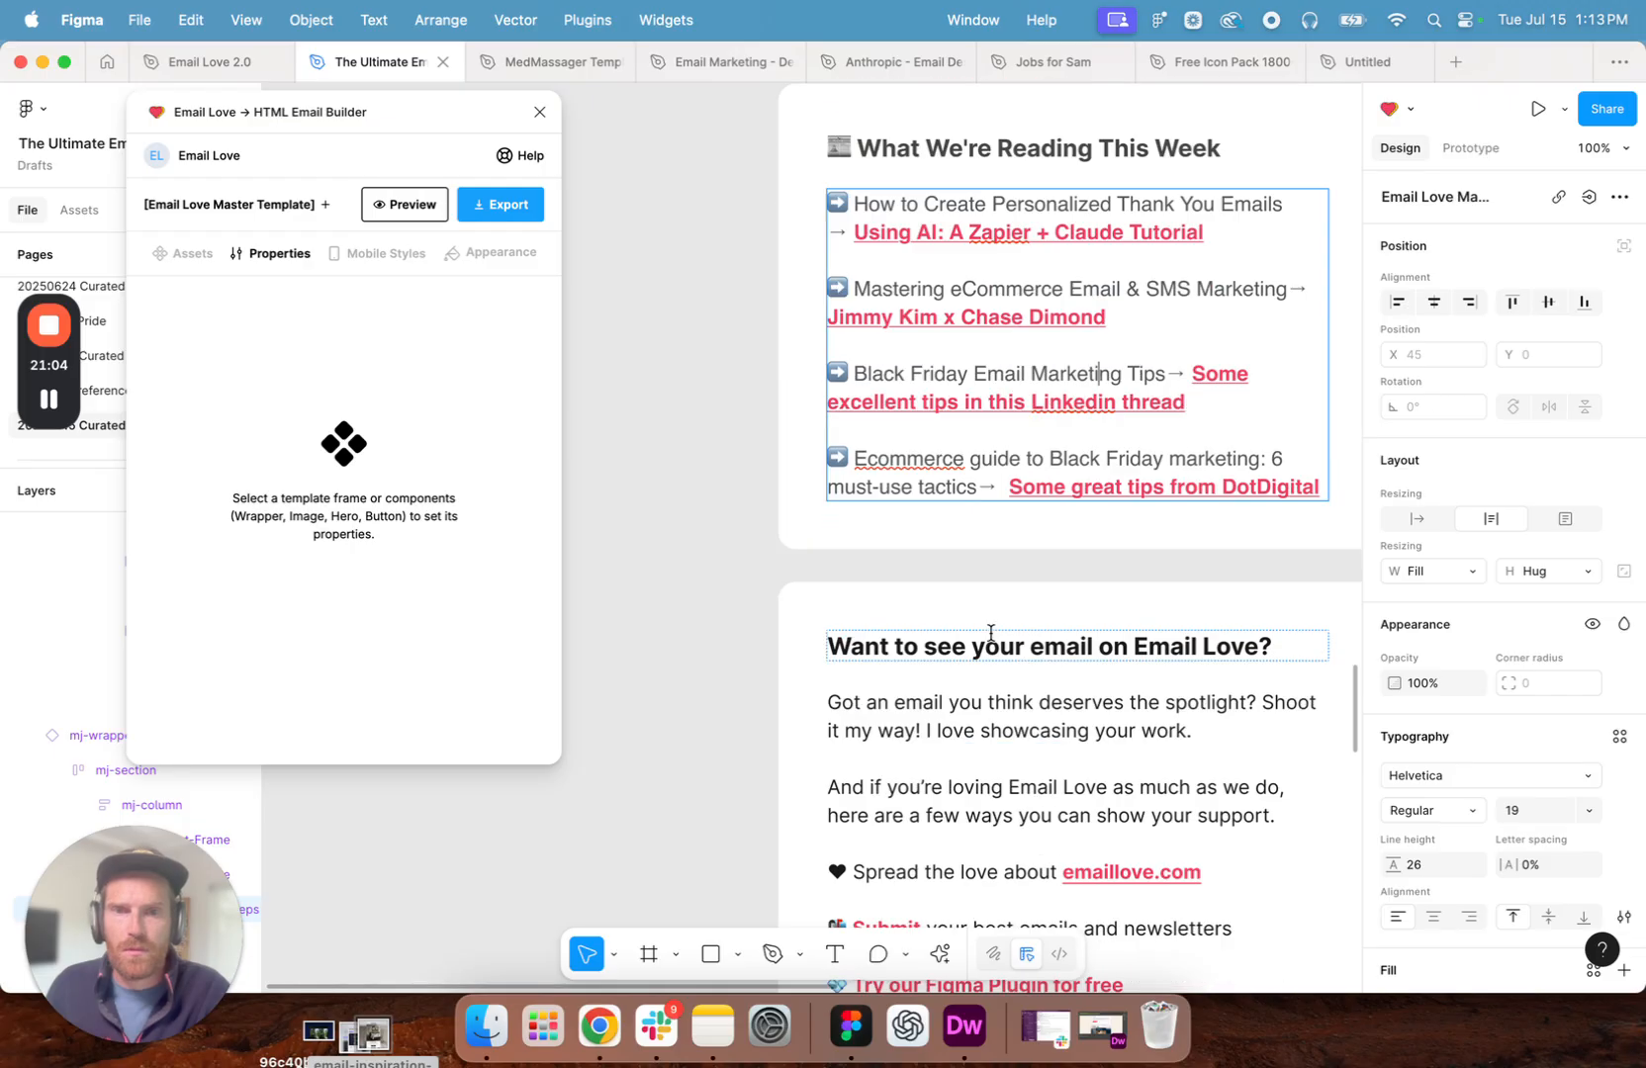
pyautogui.scroll(-9, 996, 632)
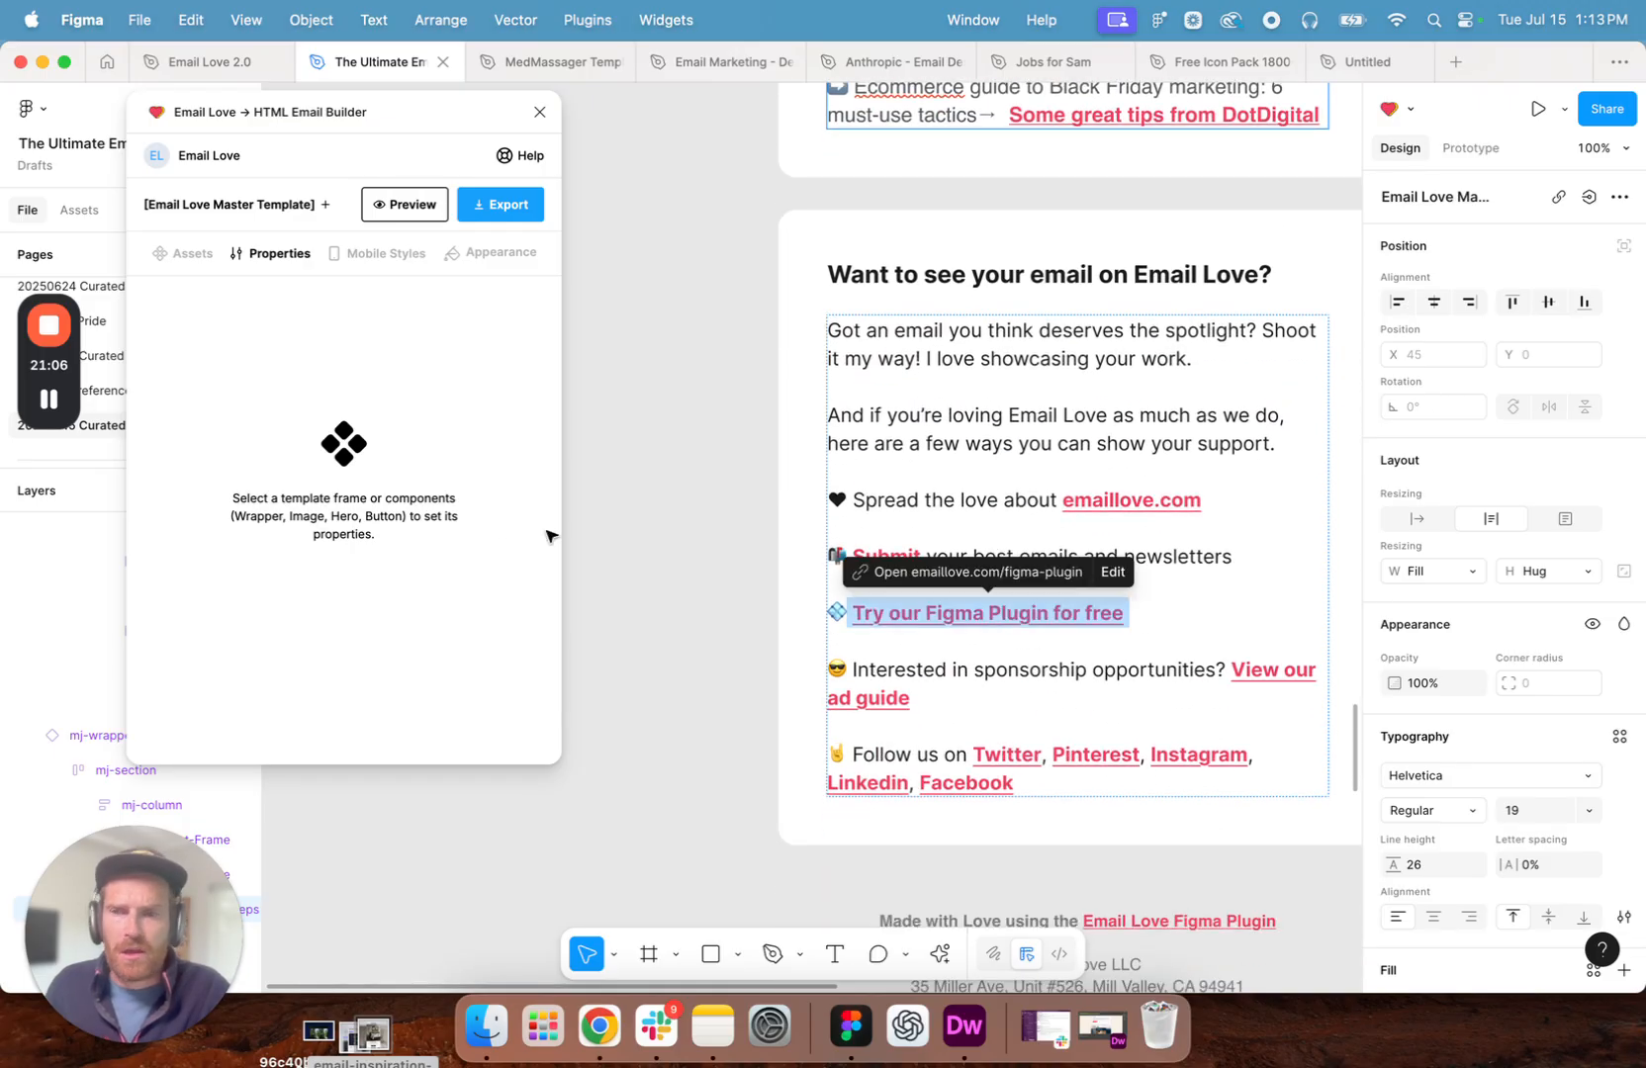
pyautogui.scroll(20, 853, 474)
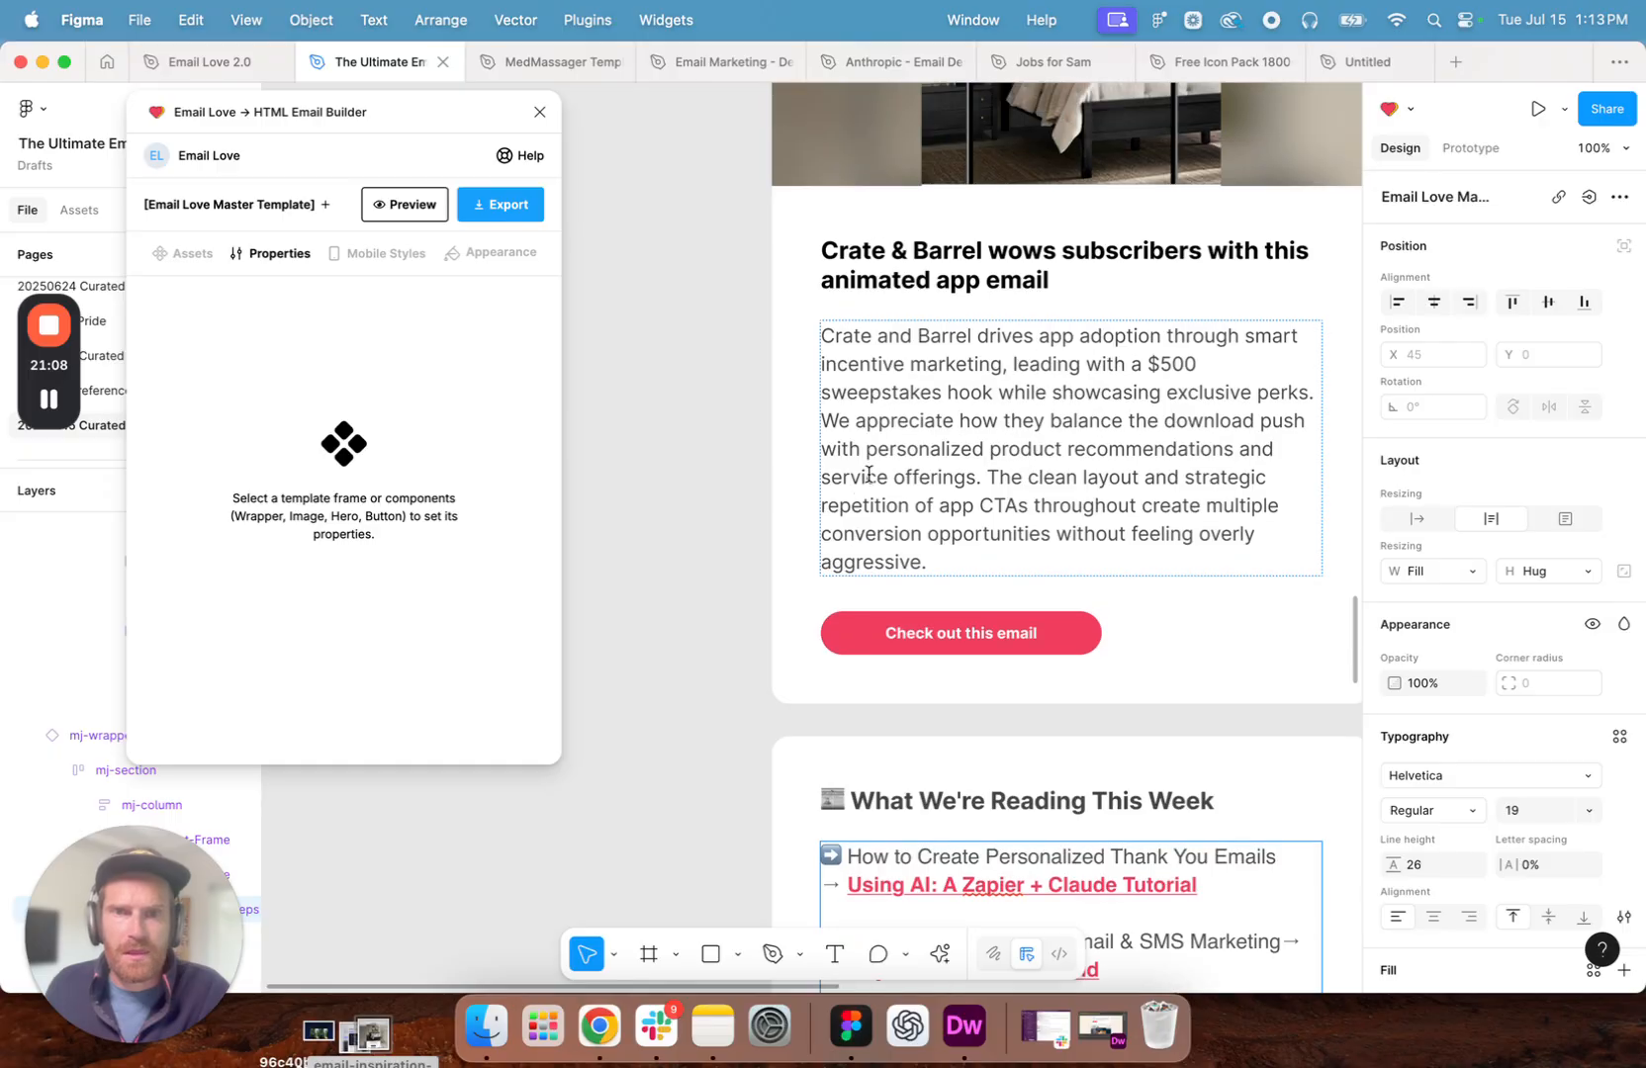
pyautogui.scroll(20, 870, 474)
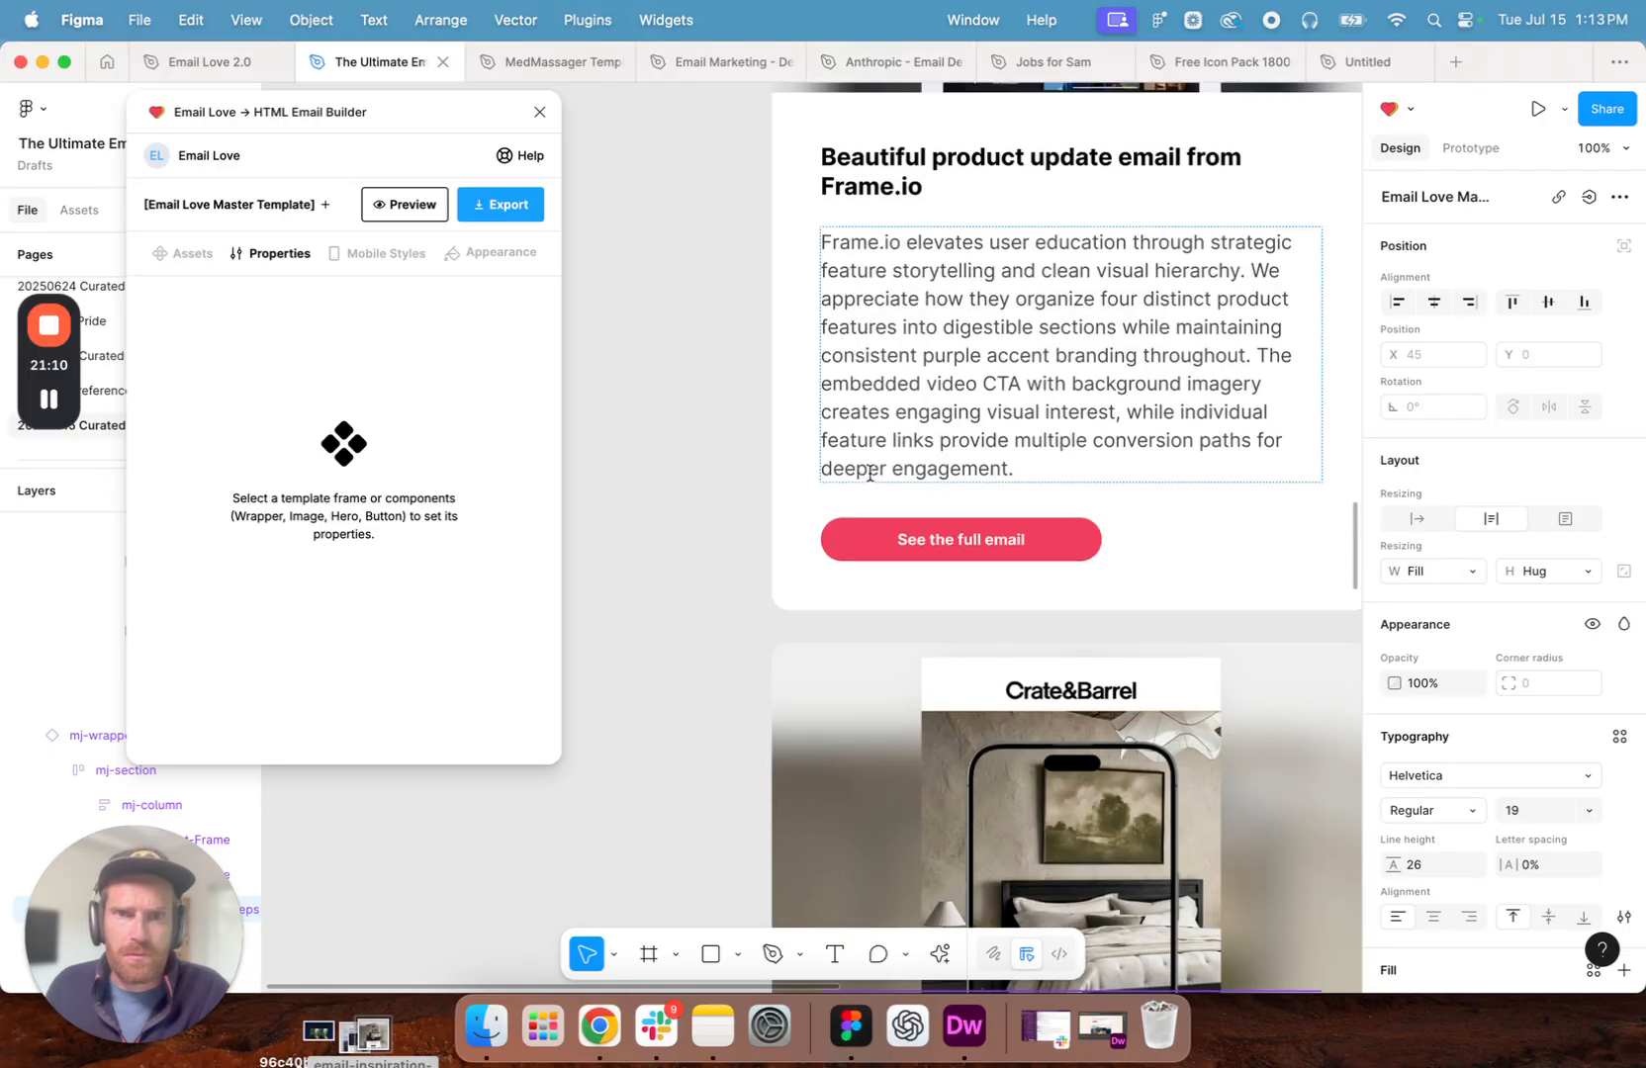
pyautogui.scroll(20, 869, 475)
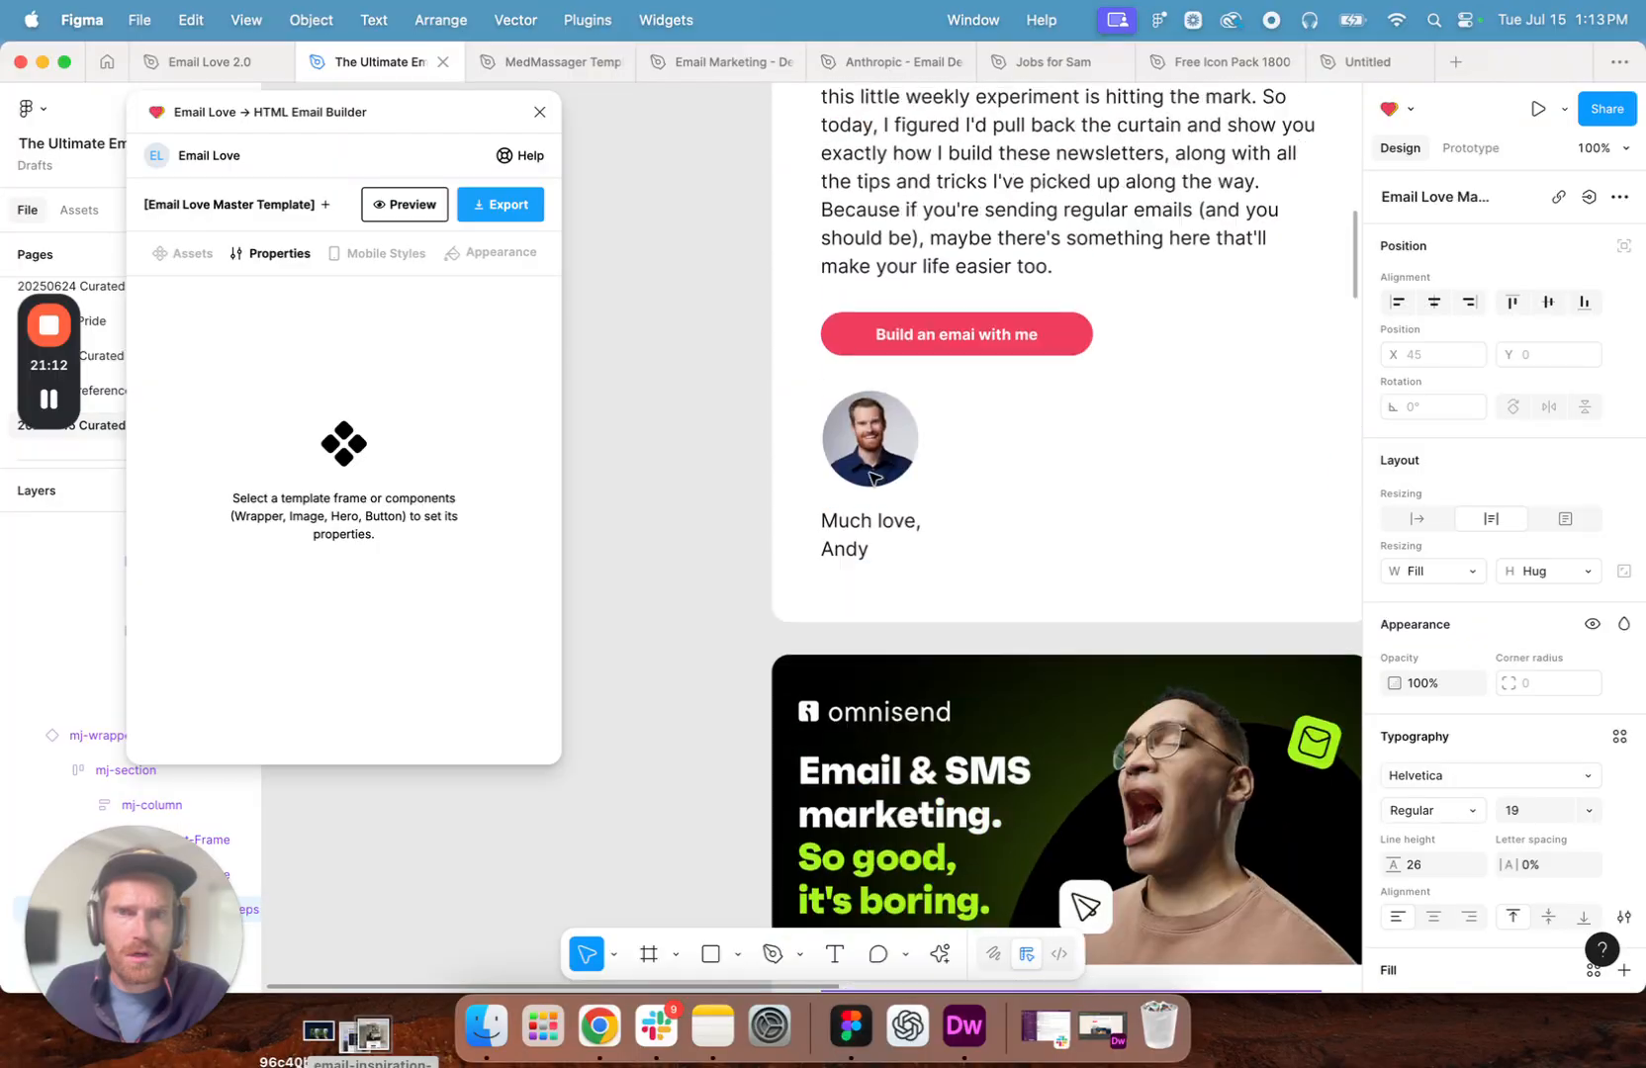
# - Select the hero section's wrapper, move the plugin window clear of the layer list, and capture a screenshot of the Figma window
pyautogui.moveTo(444, 121); pyautogui.dragTo(547, 148)
pyautogui.scroll(3, 1006, 514)
pyautogui.scroll(3, 1006, 514)
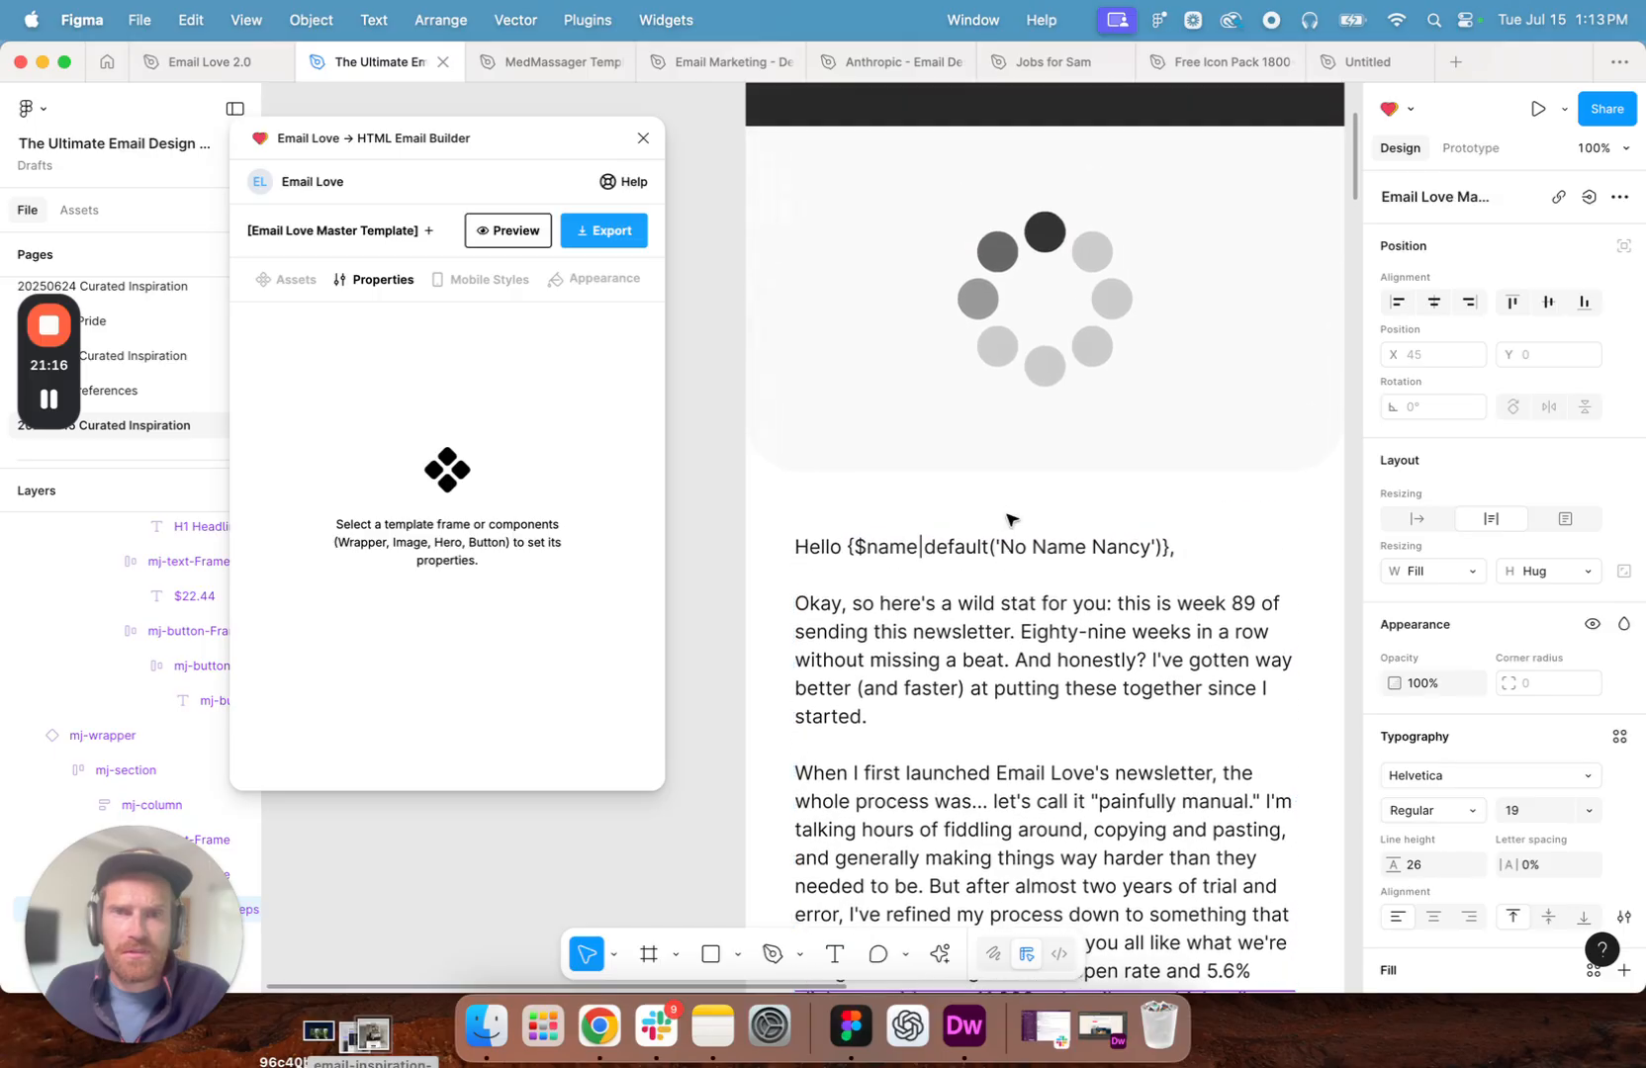
pyautogui.click(1043, 285)
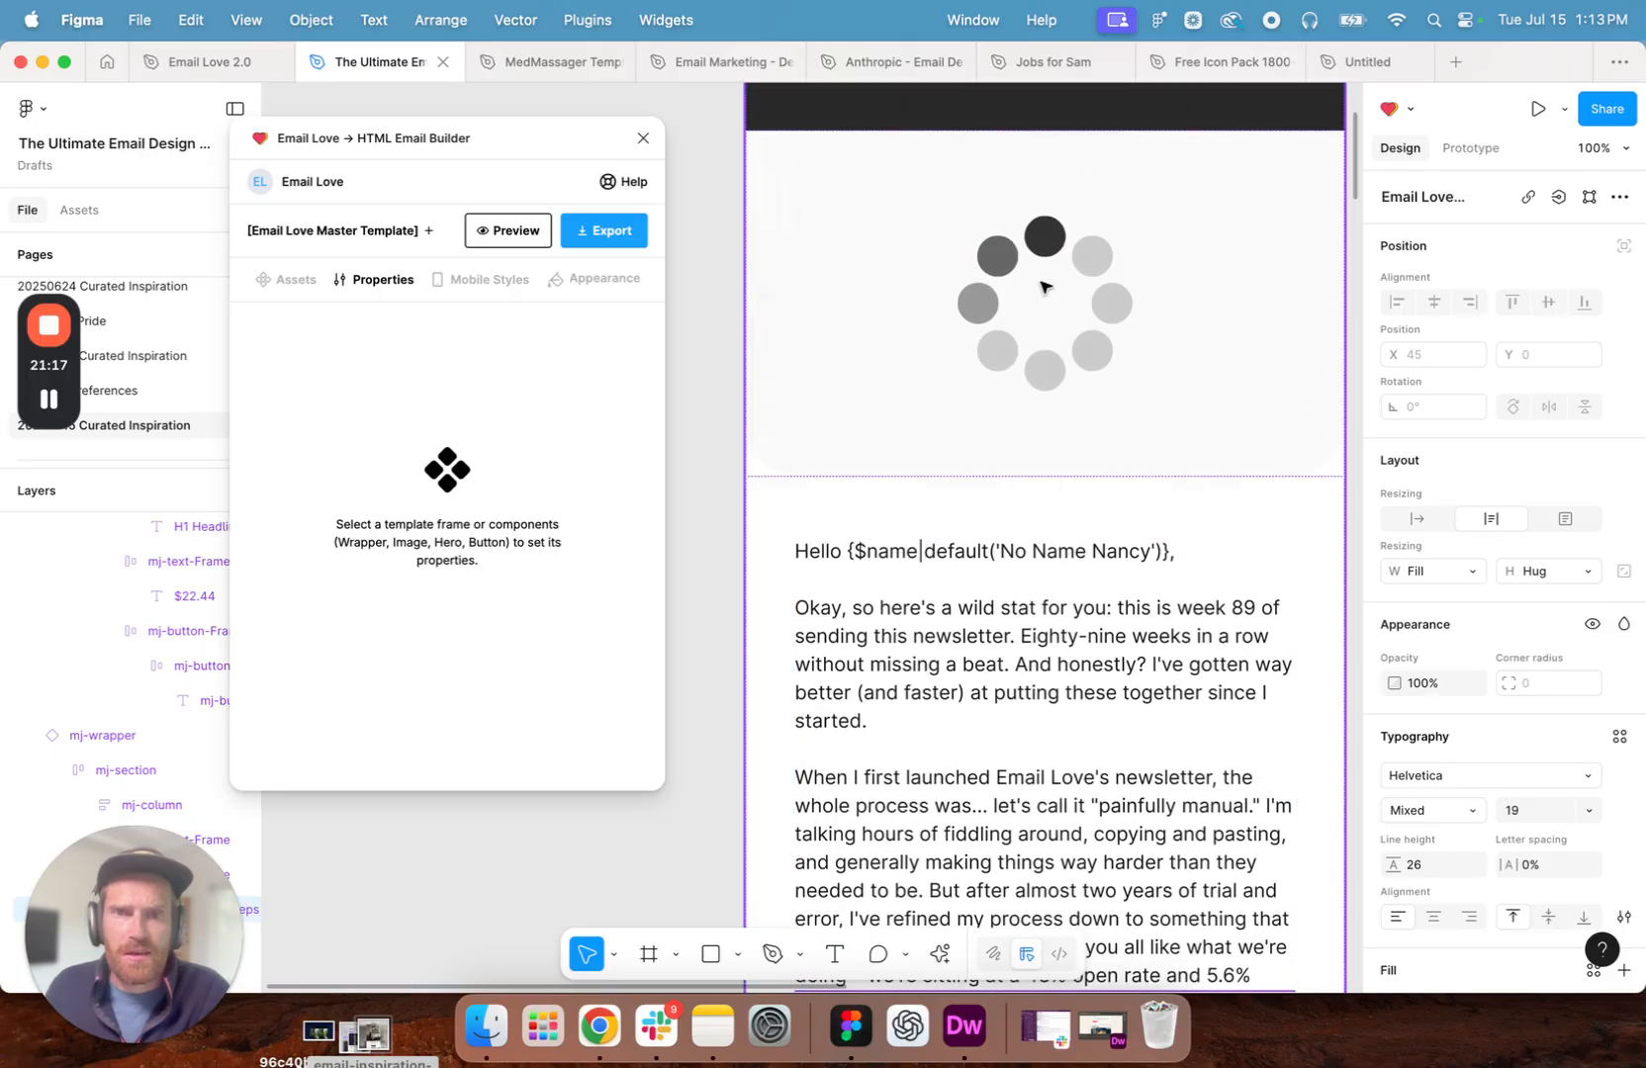
pyautogui.doubleClick(1009, 358)
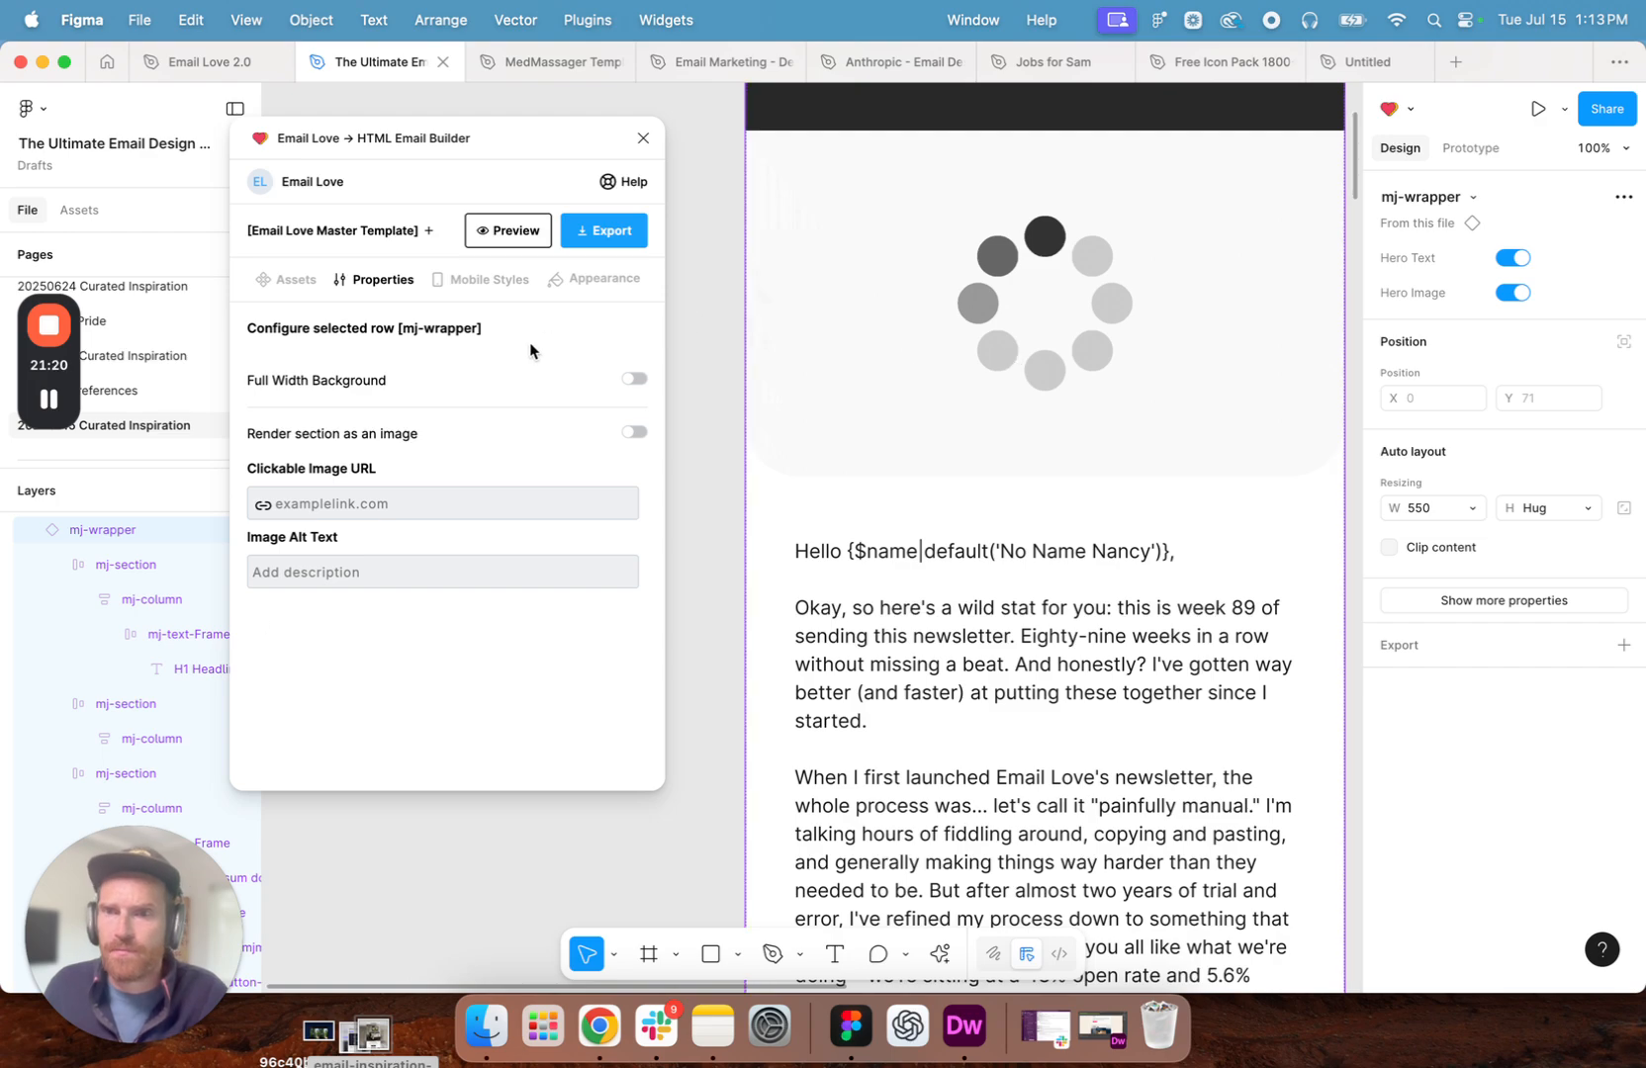
pyautogui.moveTo(537, 144); pyautogui.dragTo(585, 149)
pyautogui.press('super+shift+4')
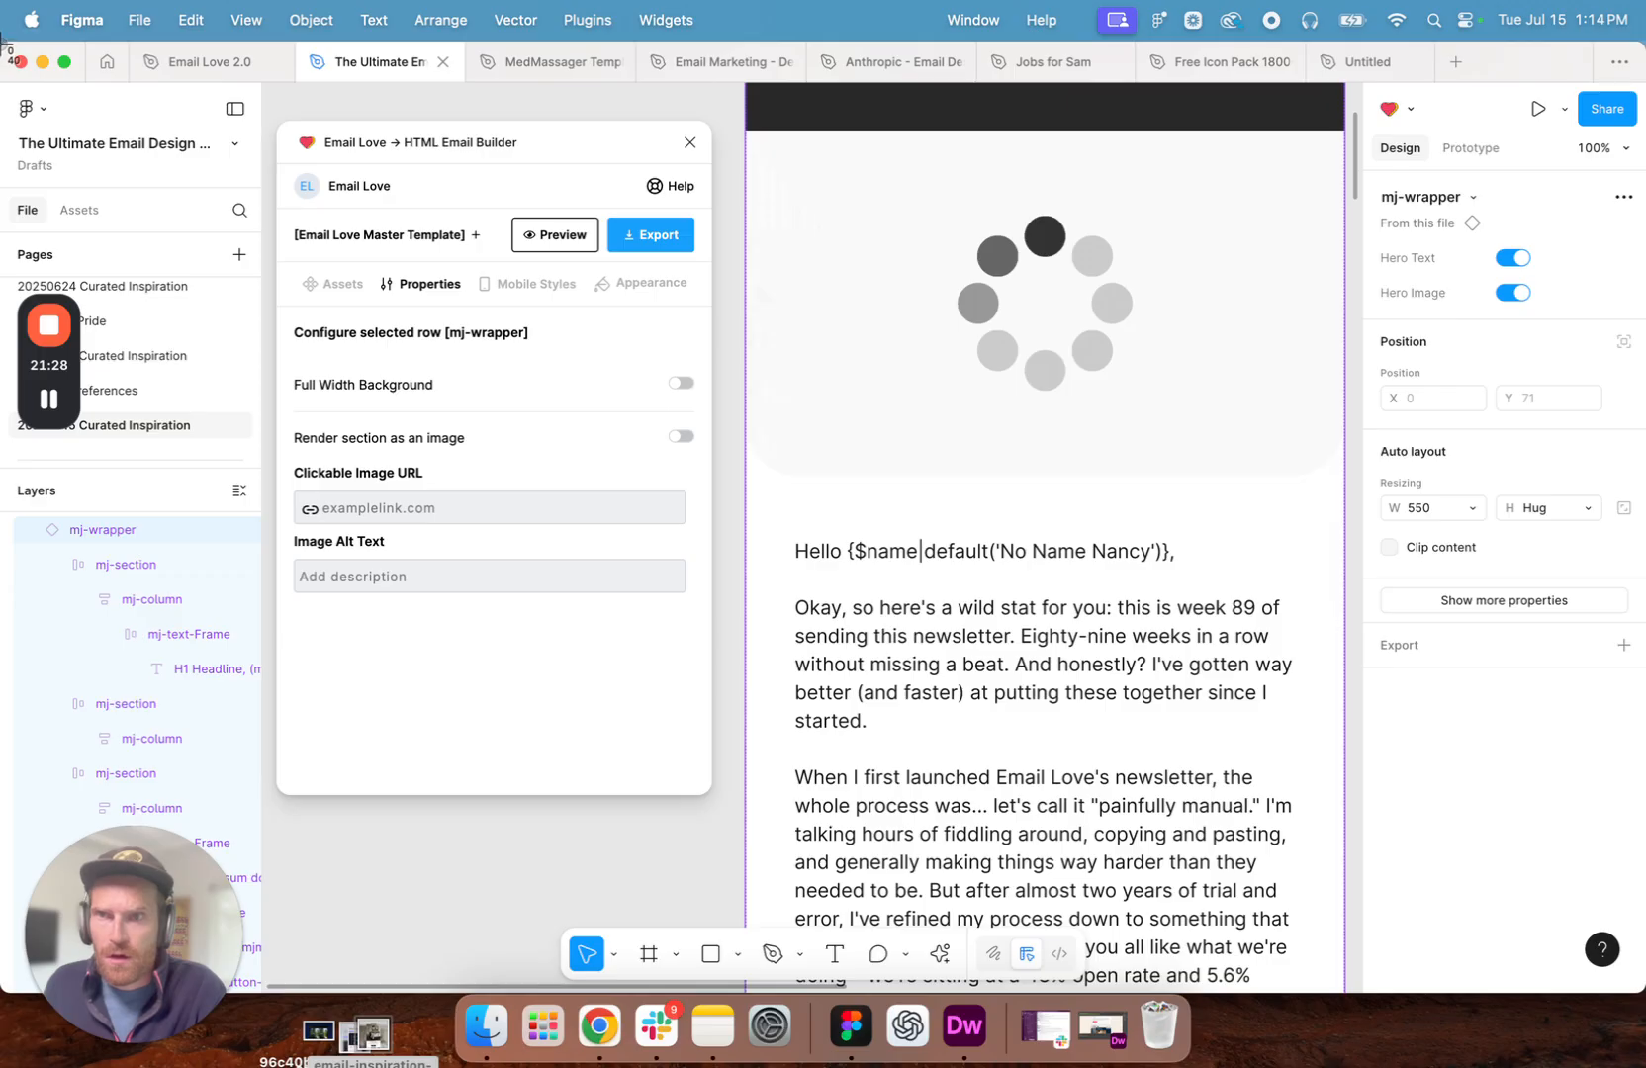
pyautogui.moveTo(0, 44); pyautogui.dragTo(1612, 1038)
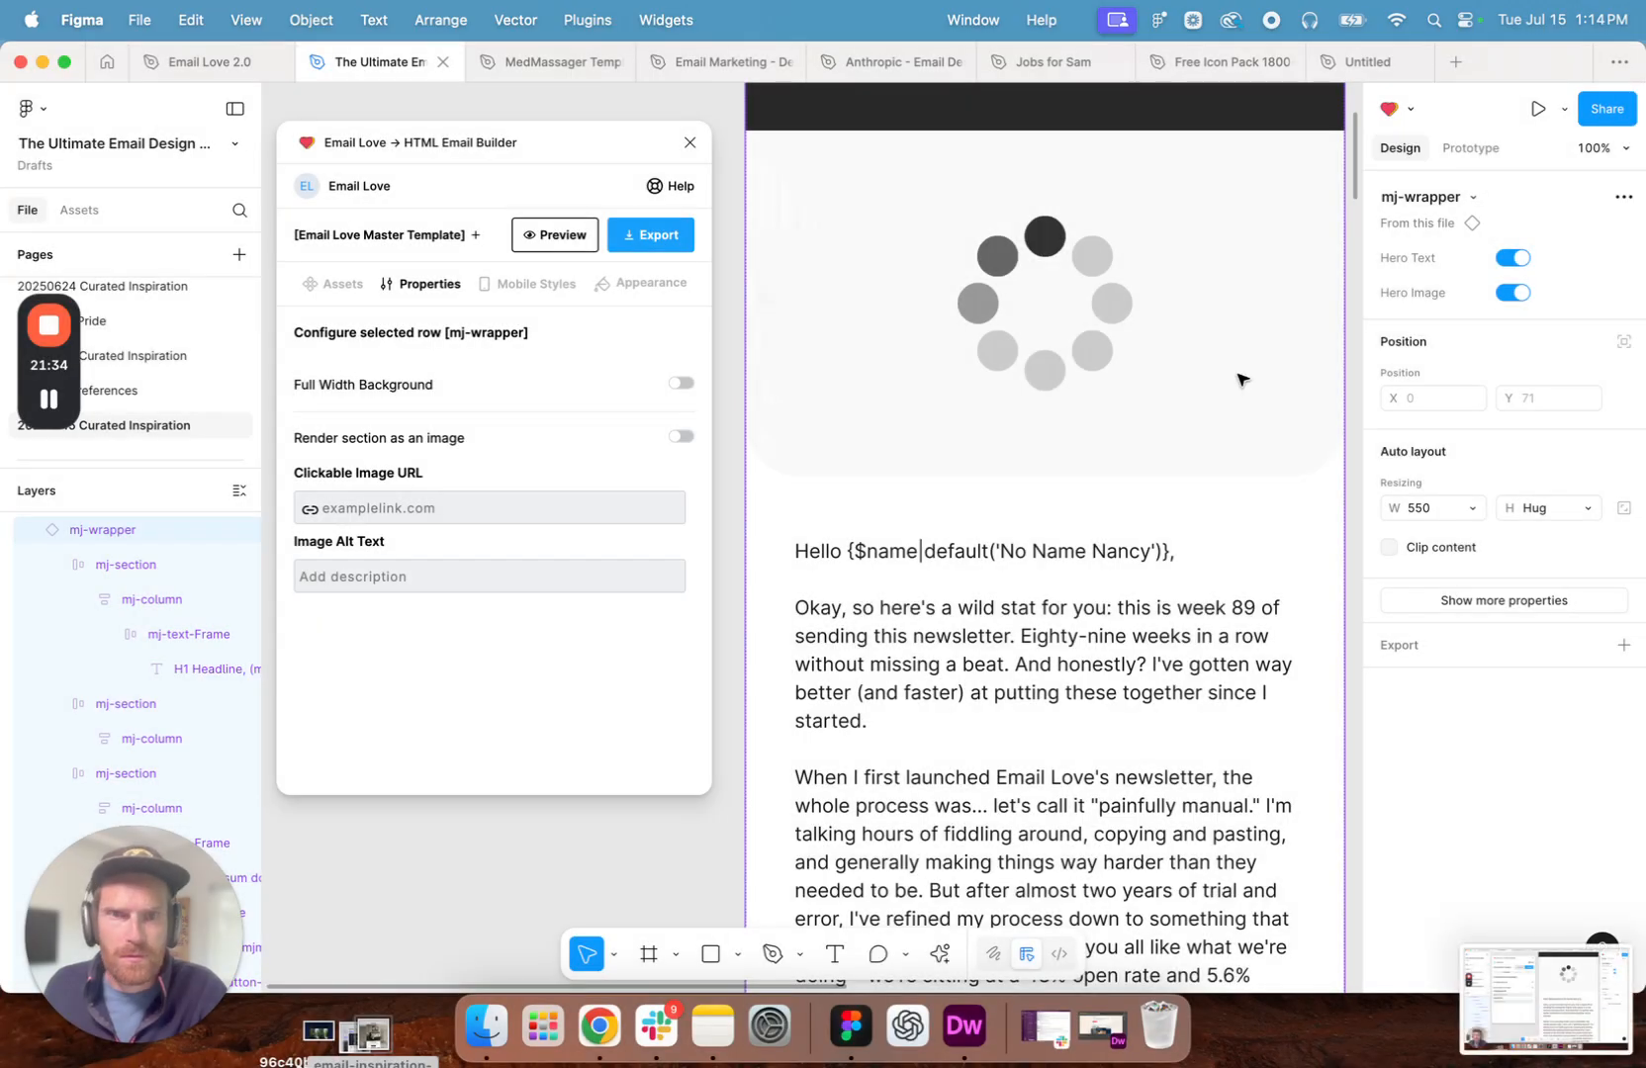
# - Replace the loading-spinner GIF fill of the hero image with the newly captured screenshot uploaded from the computer
pyautogui.click(1038, 358)
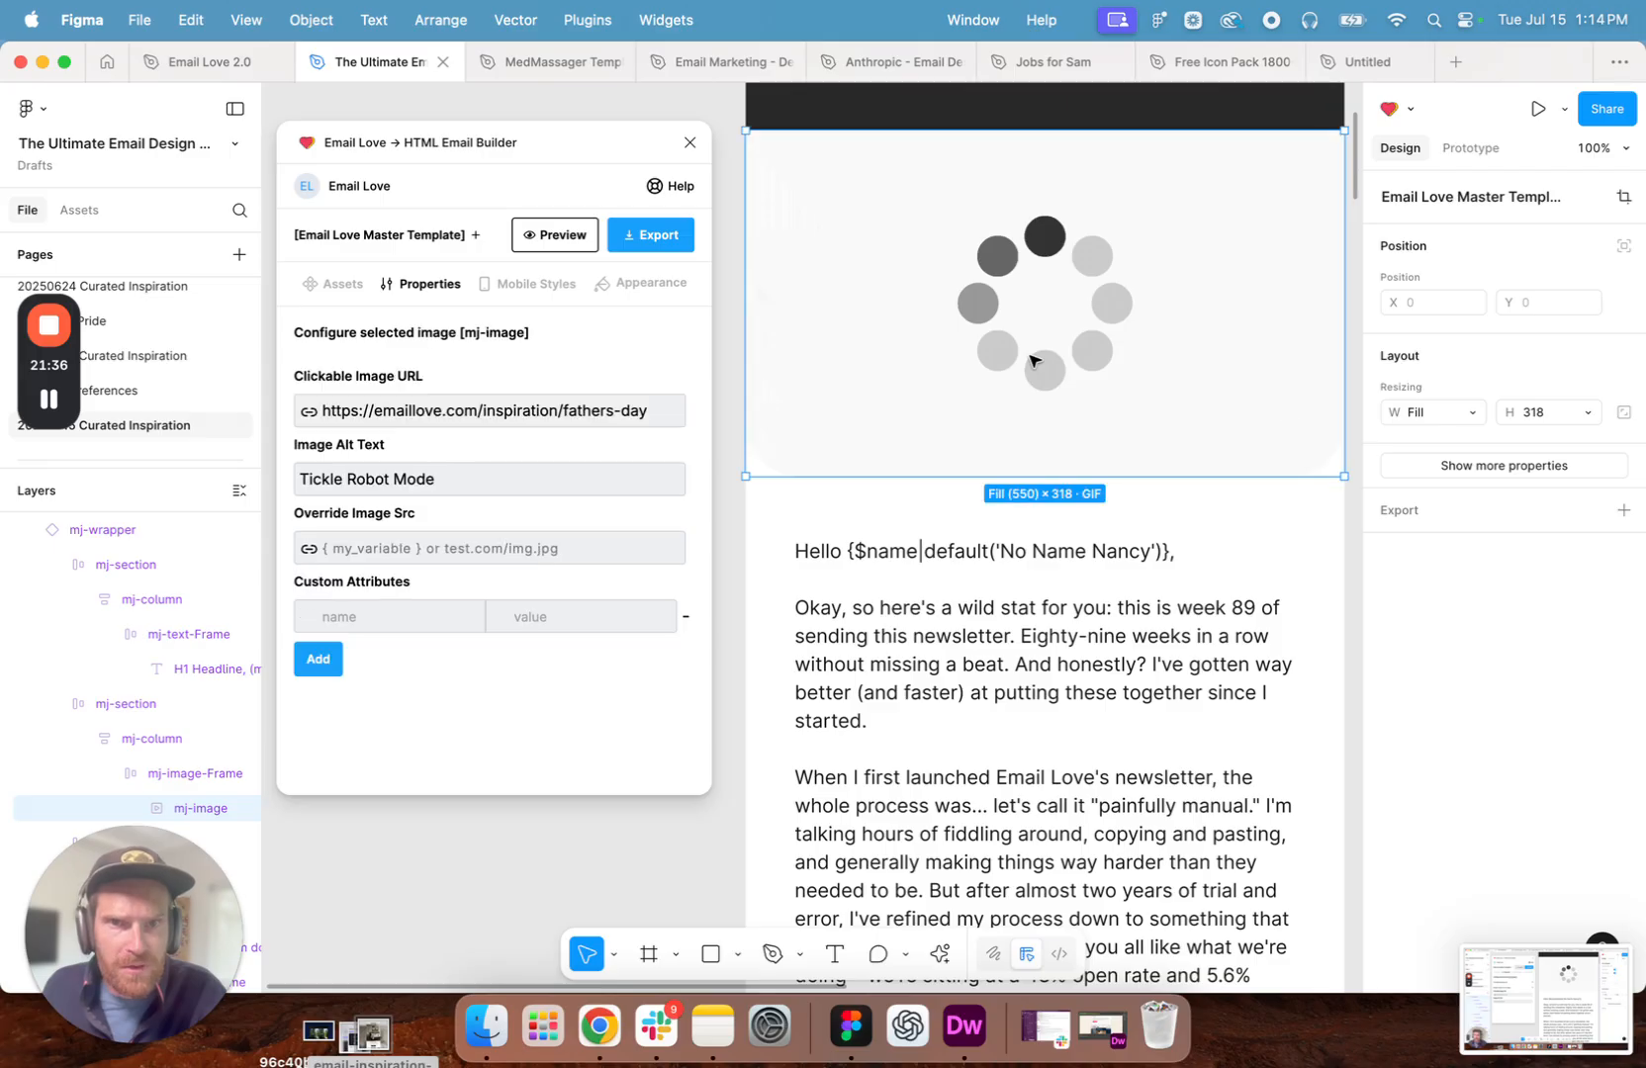
pyautogui.scroll(-3, 1444, 752)
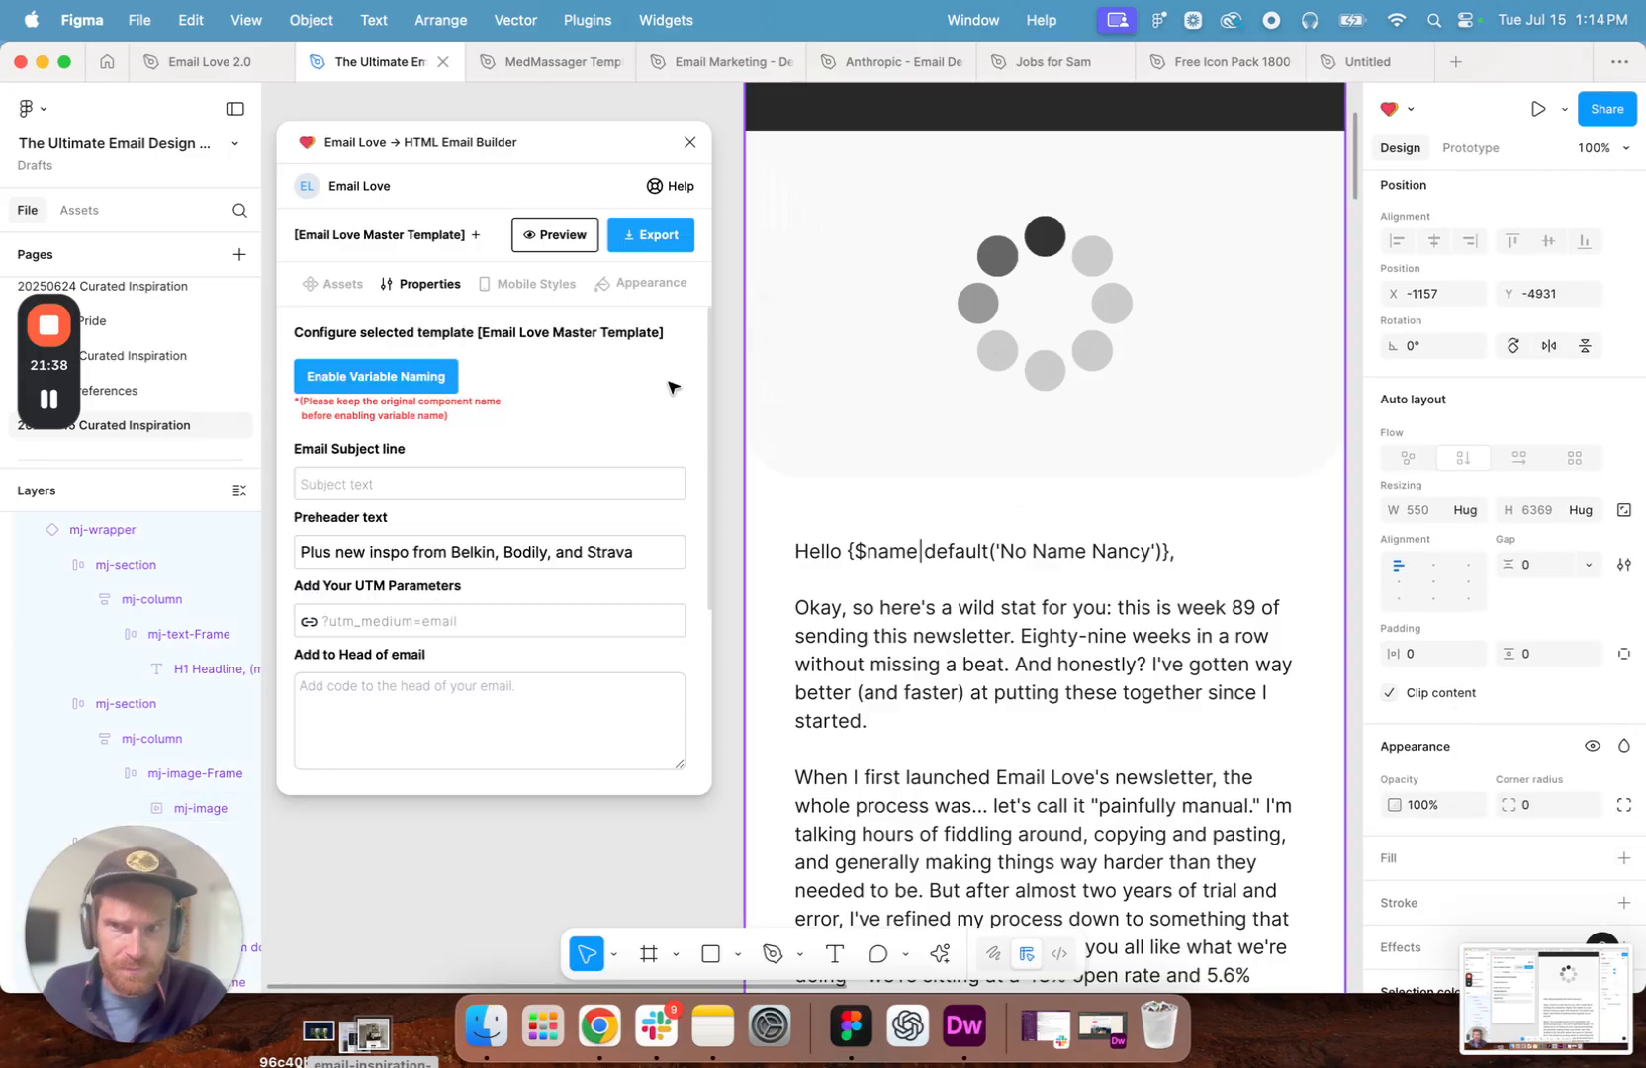
pyautogui.click(874, 339)
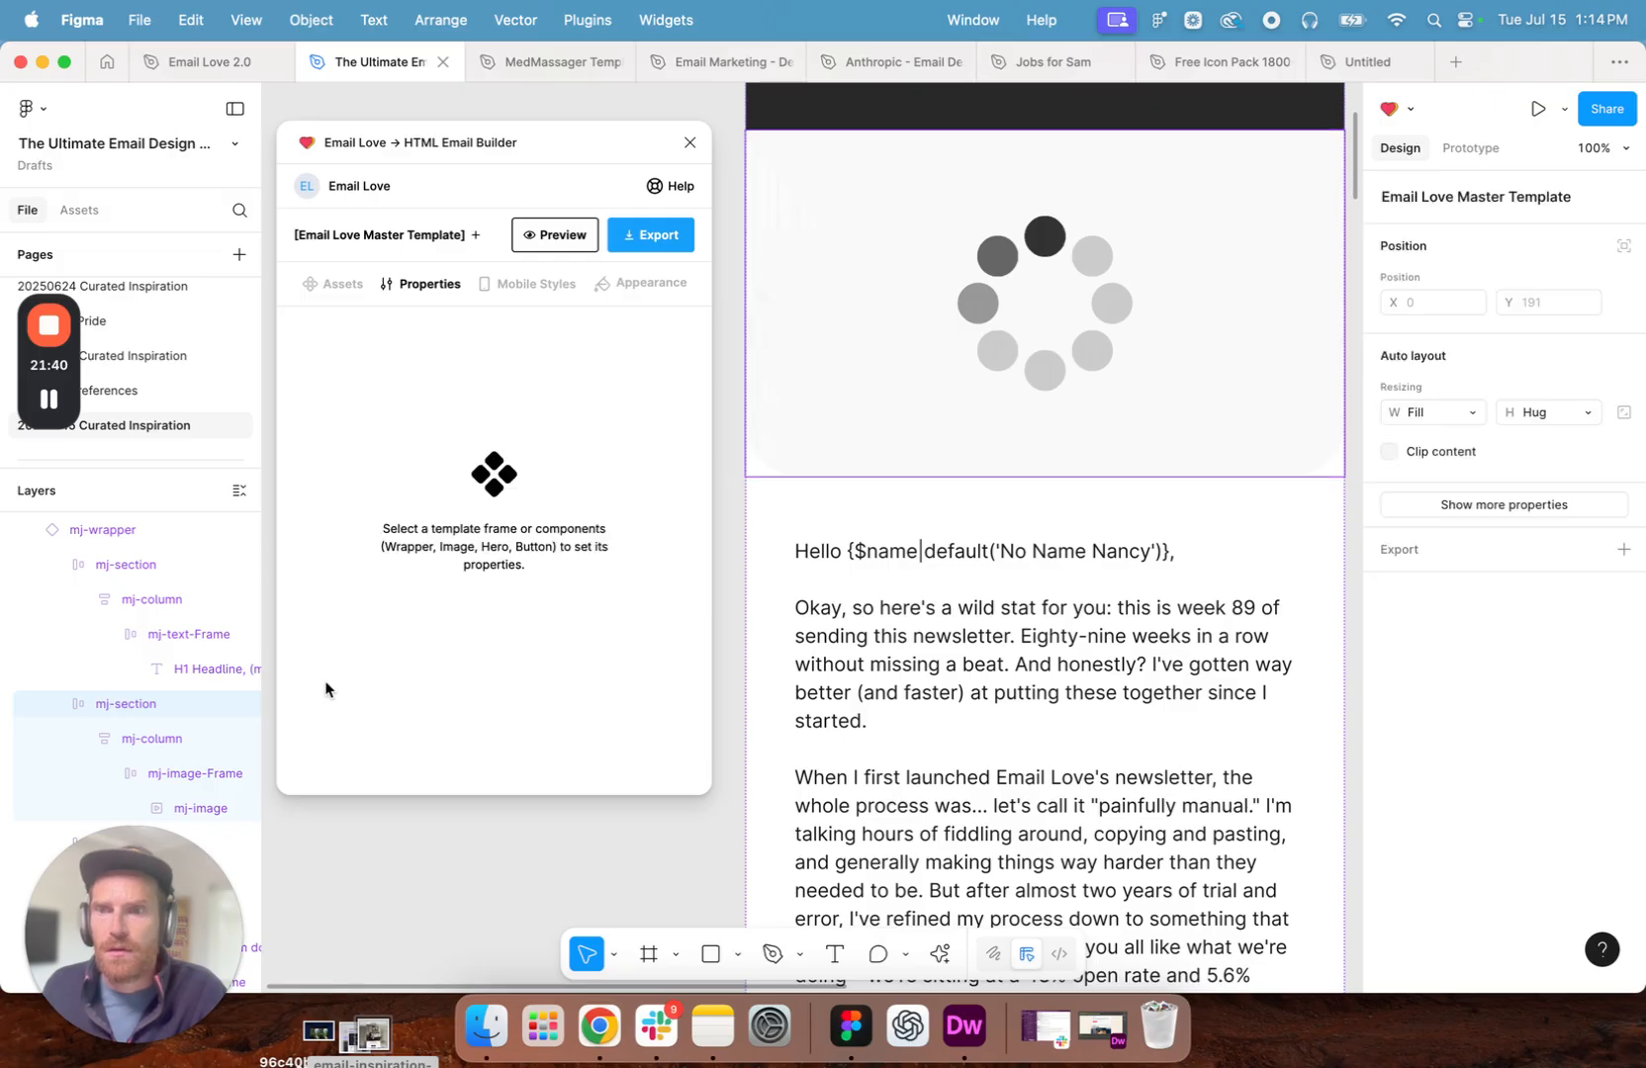
pyautogui.click(193, 810)
pyautogui.click(1451, 466)
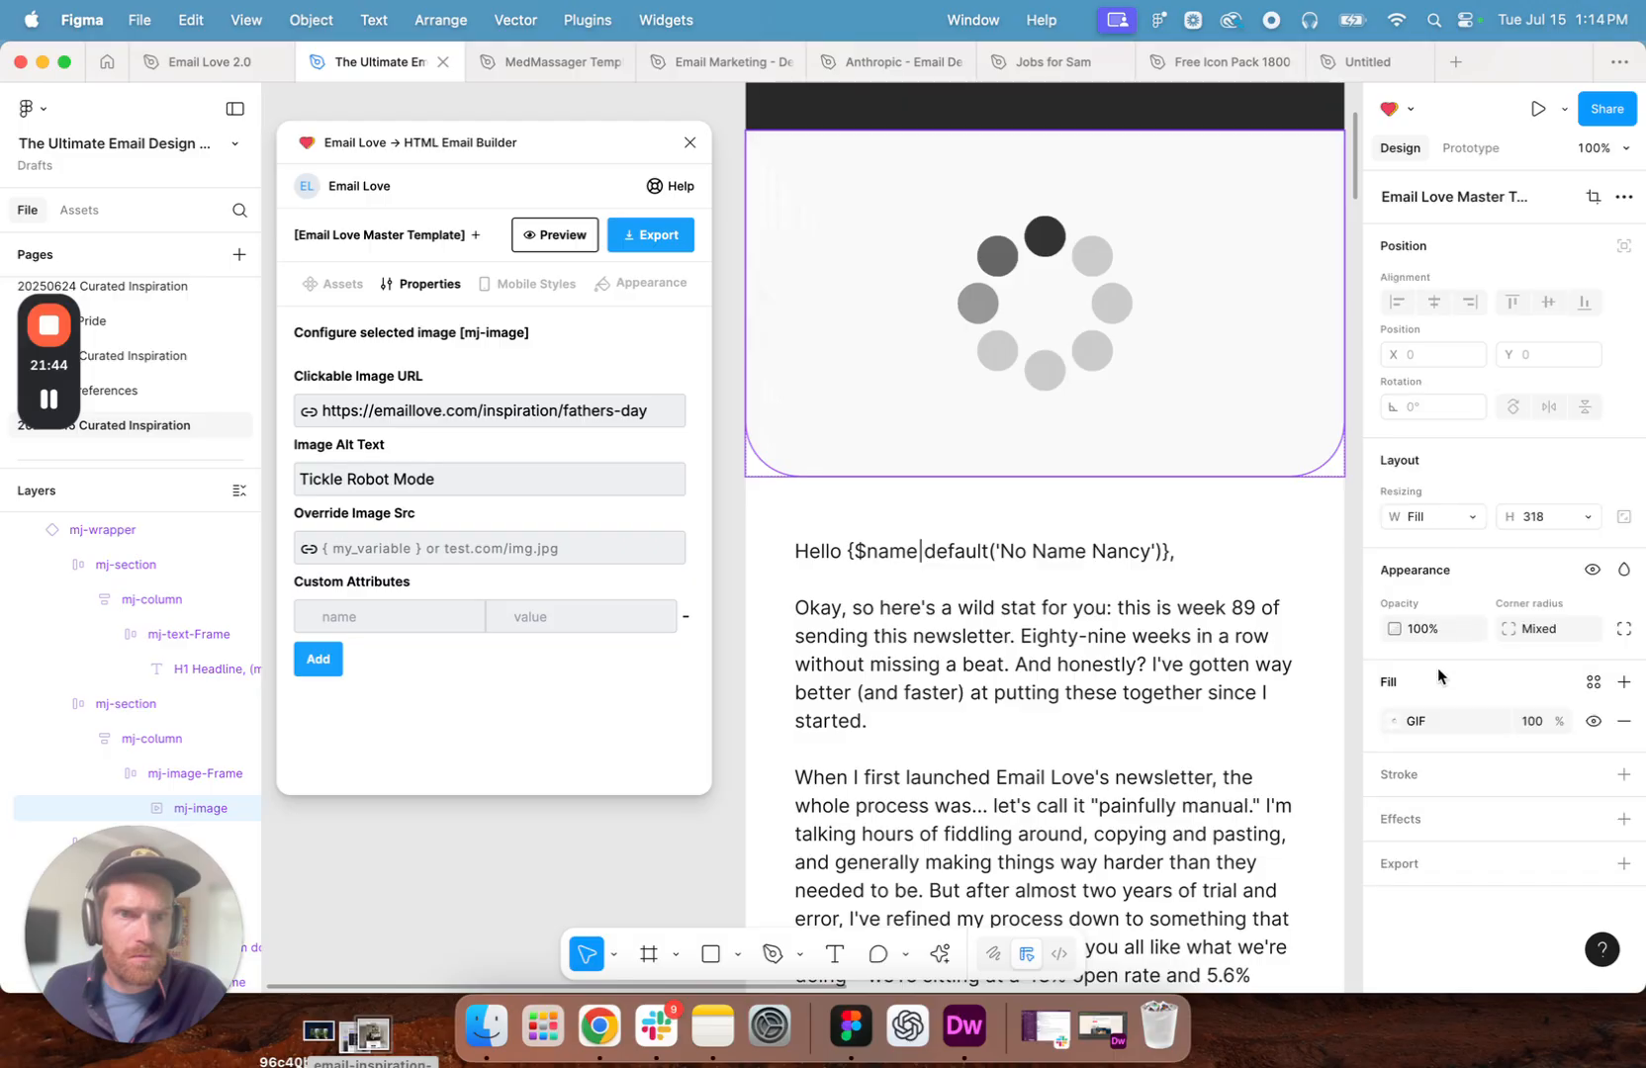
pyautogui.click(1391, 722)
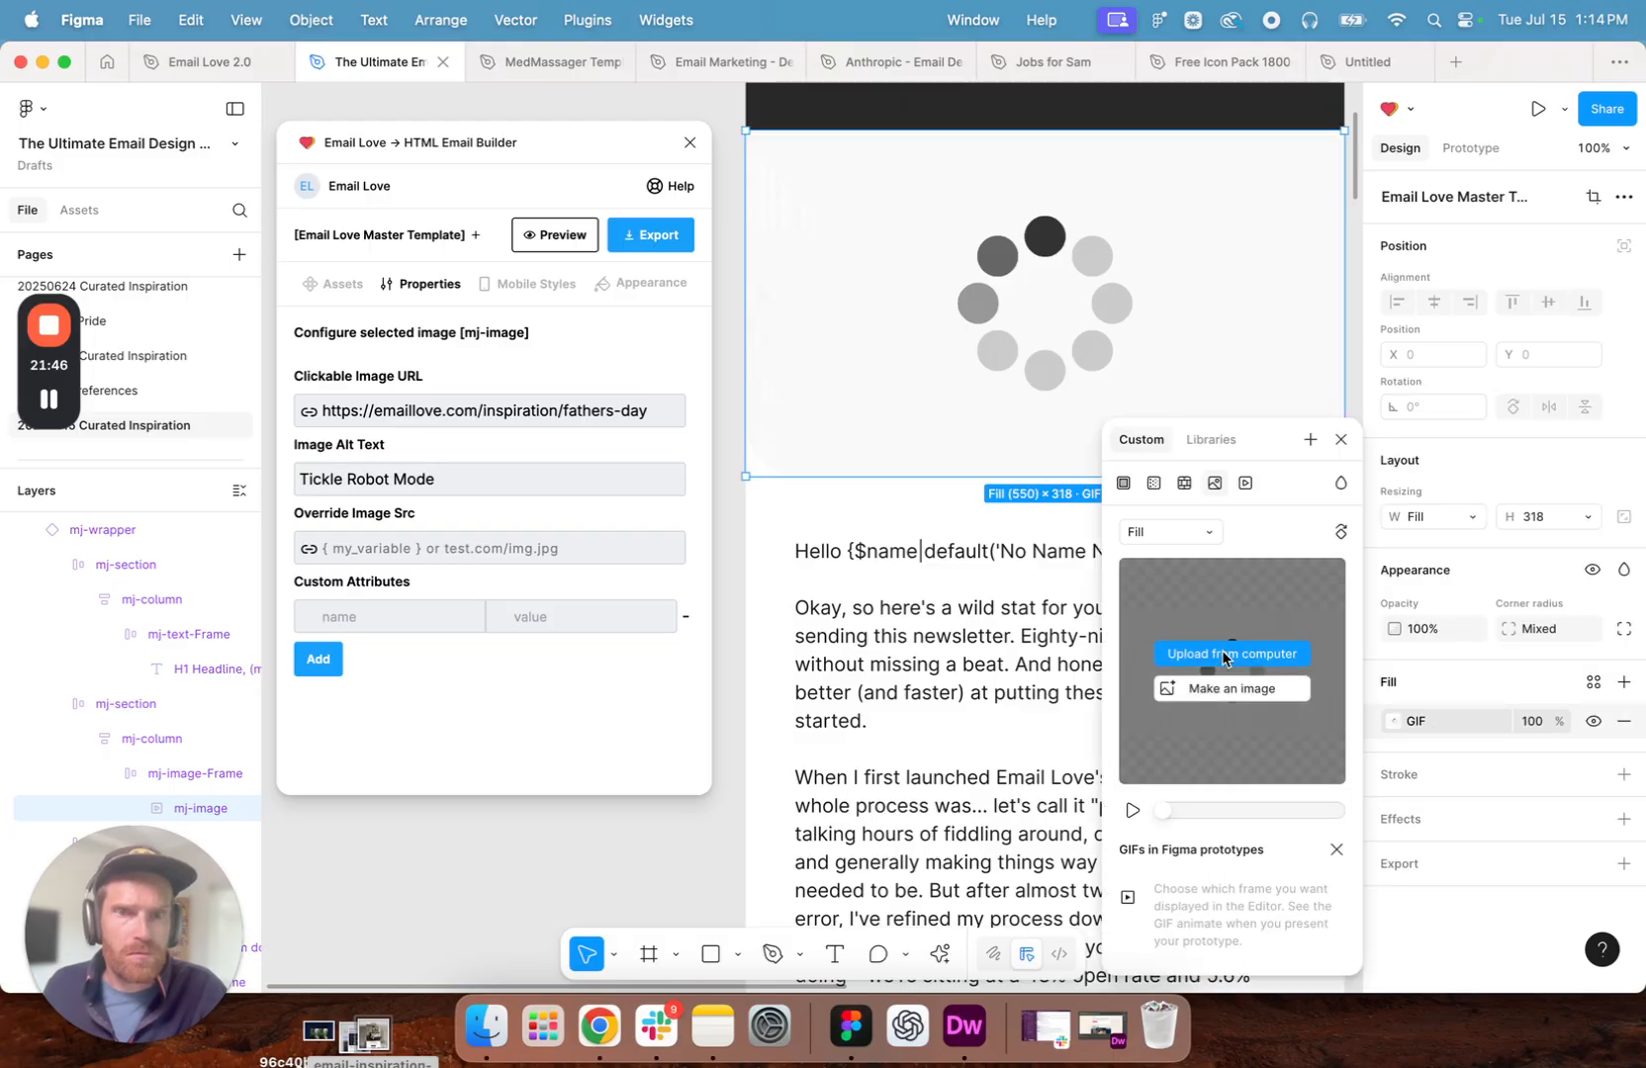
pyautogui.click(1225, 655)
pyautogui.click(668, 391)
pyautogui.doubleClick(668, 391)
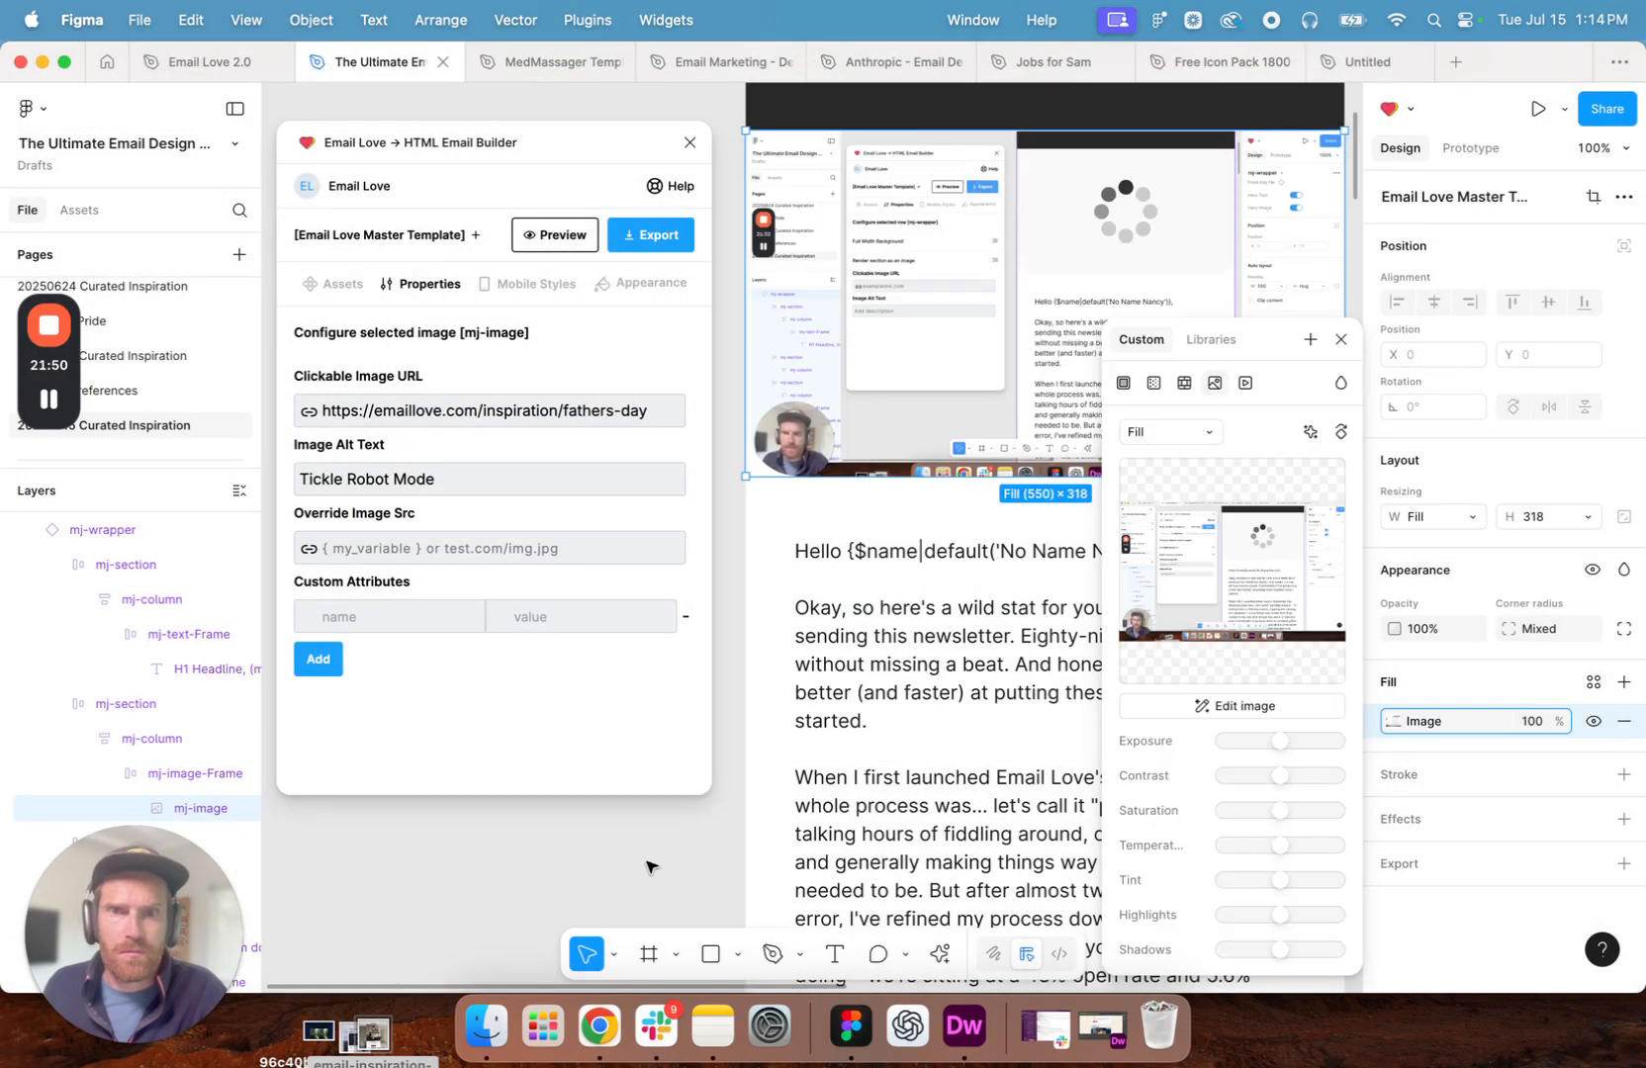
pyautogui.click(646, 867)
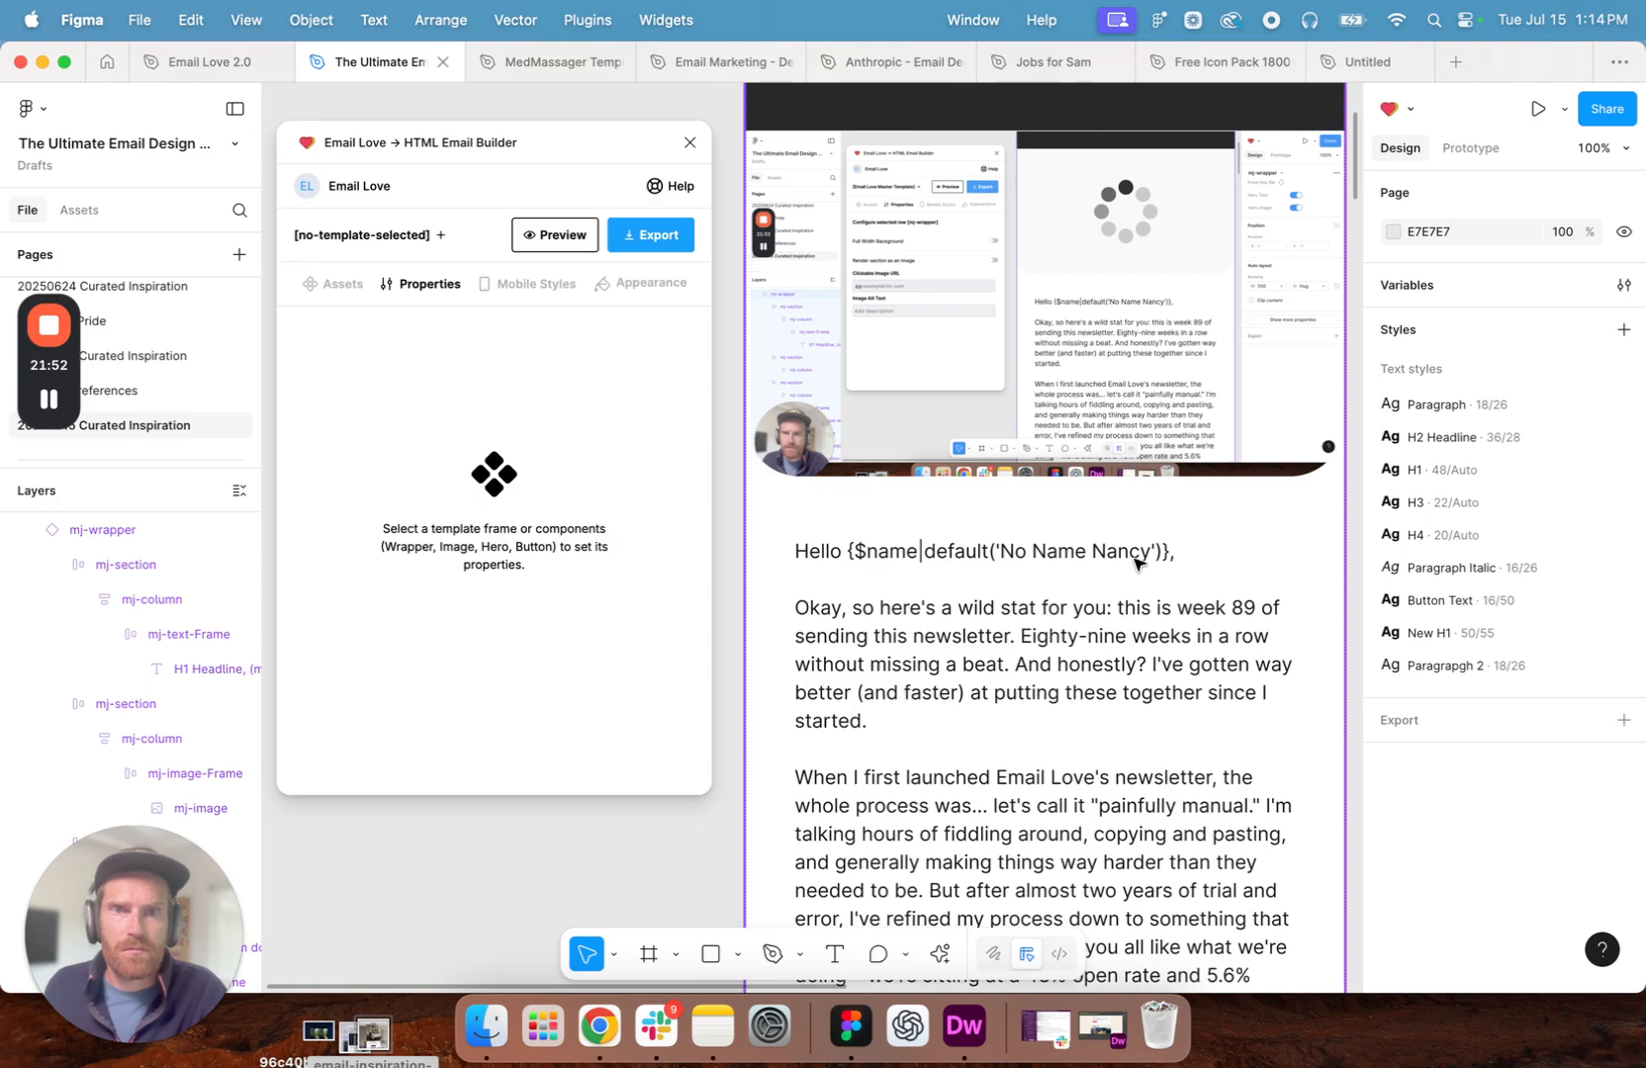
# - Select the whole Email Love Master Template and open its preview in the HTML Email Builder plugin
pyautogui.scroll(2, 1138, 564)
pyautogui.hscroll(1, 1138, 564)
pyautogui.scroll(2, 1137, 563)
pyautogui.hscroll(-2, 1138, 563)
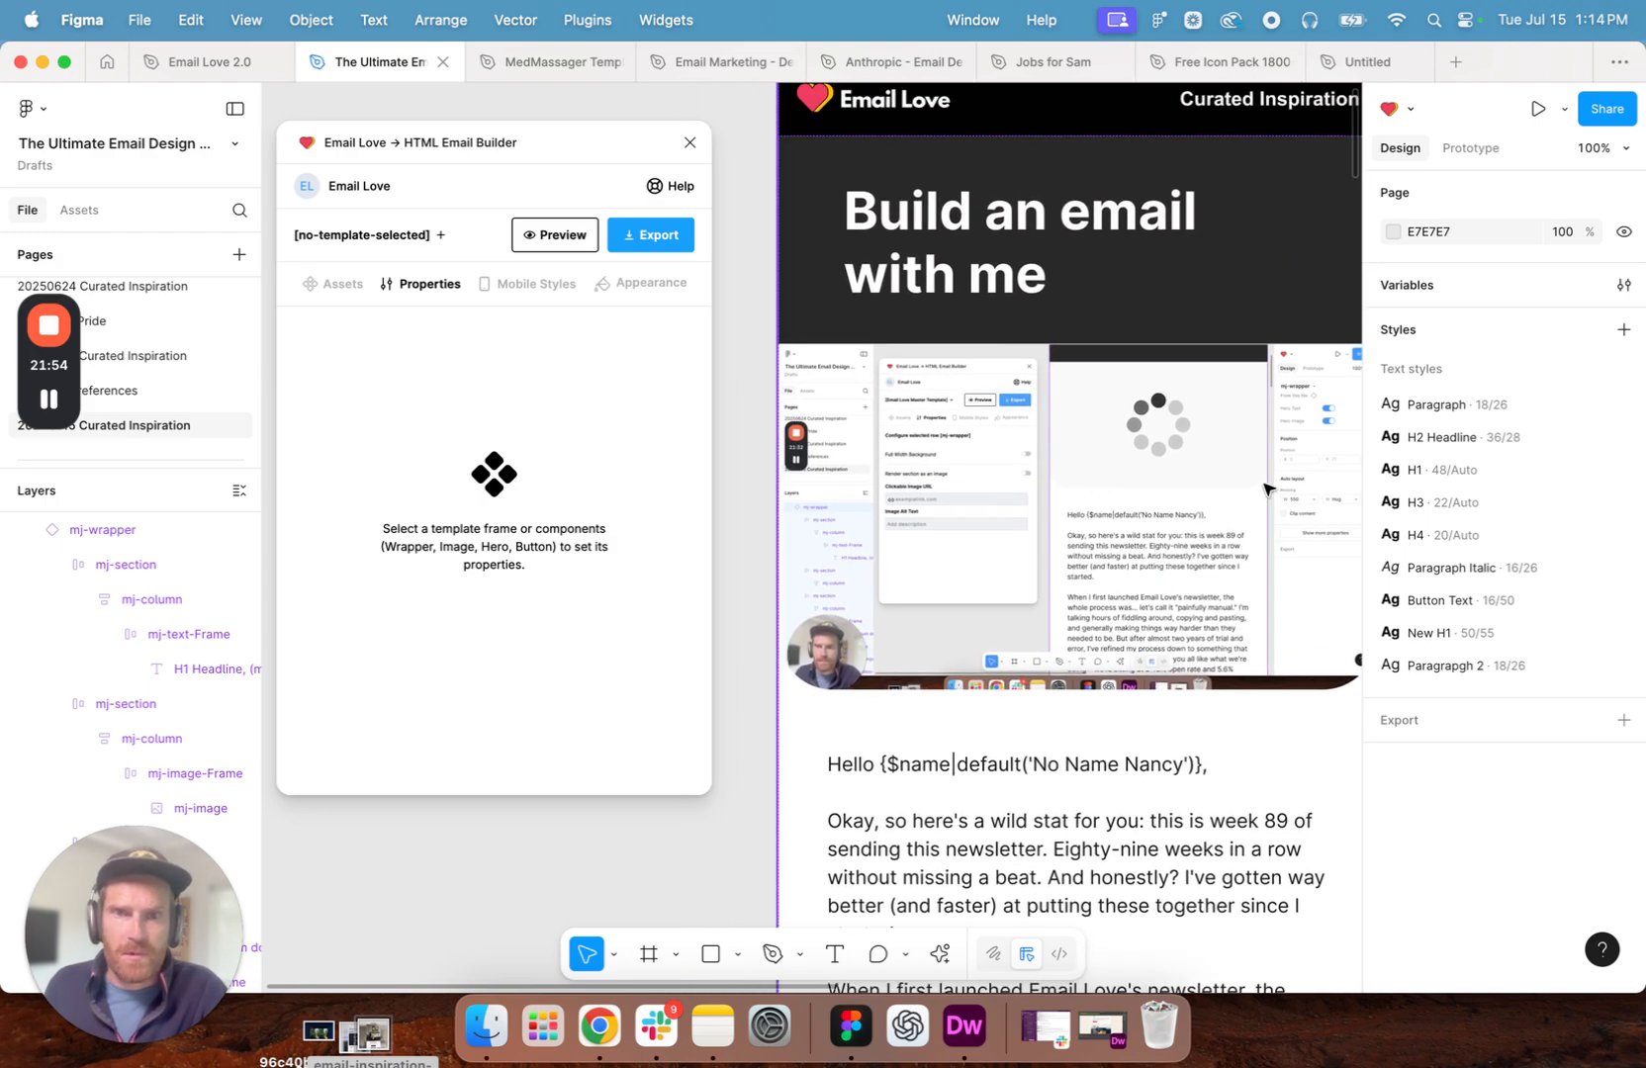
pyautogui.scroll(3, 989, 198)
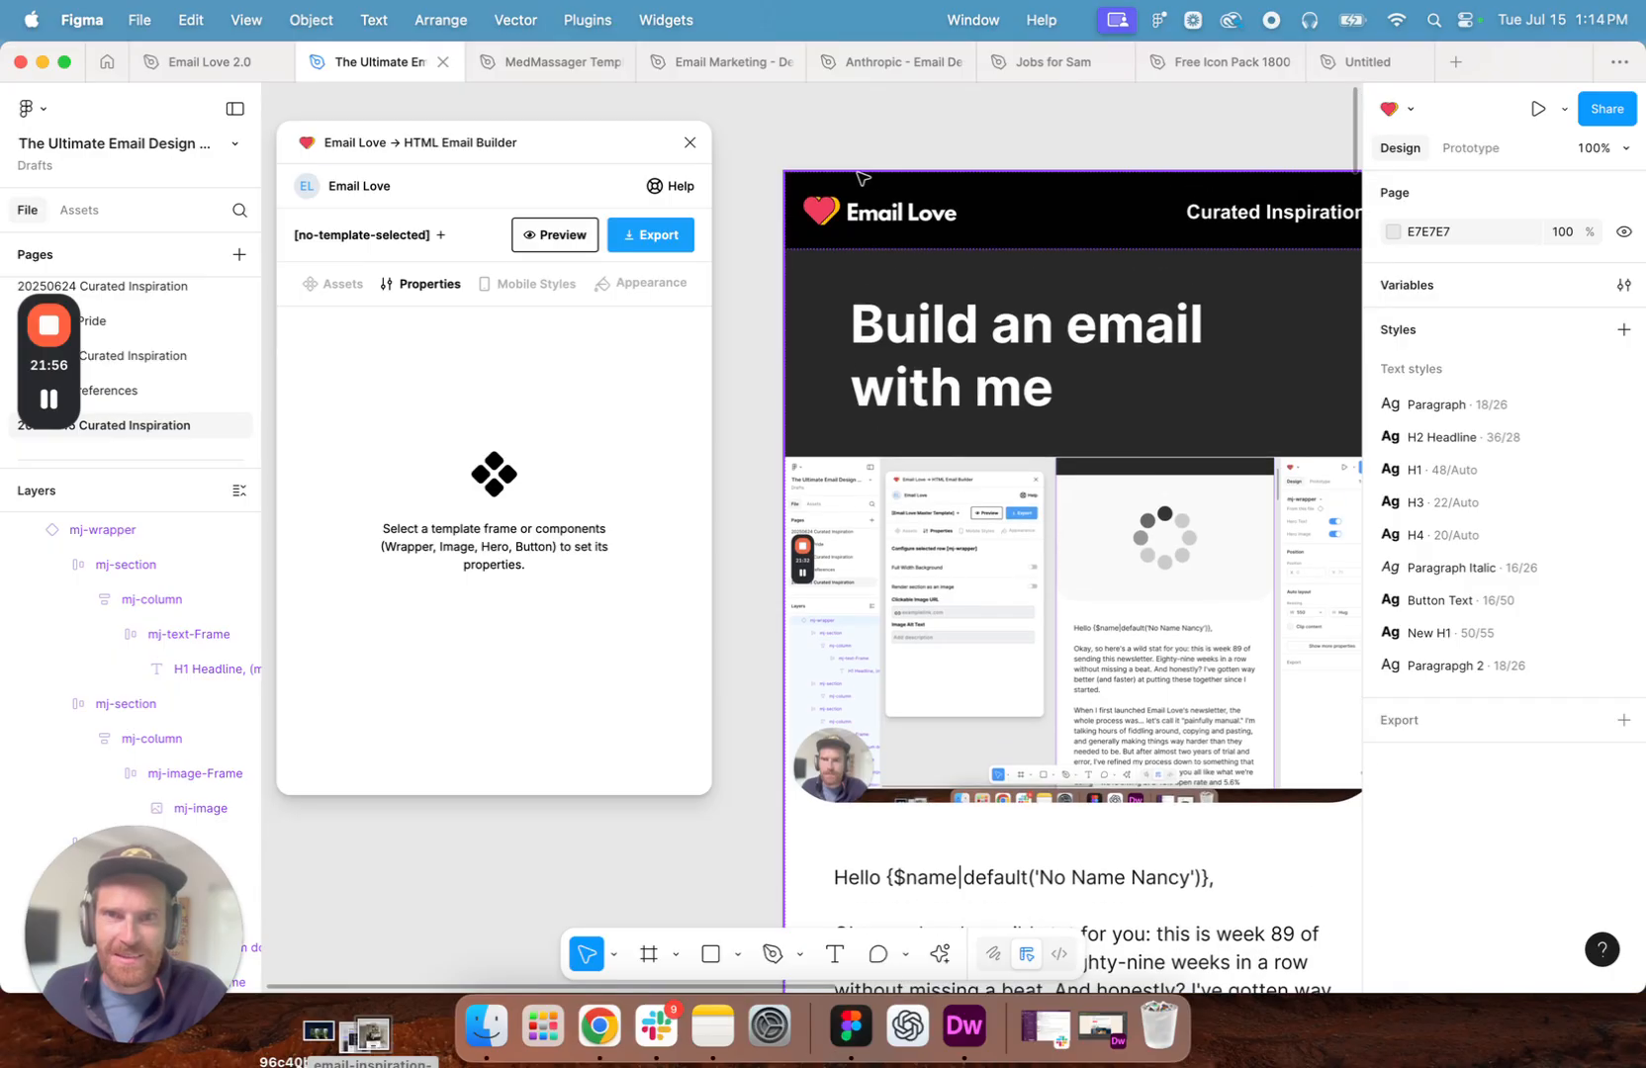
pyautogui.click(1035, 197)
pyautogui.click(550, 235)
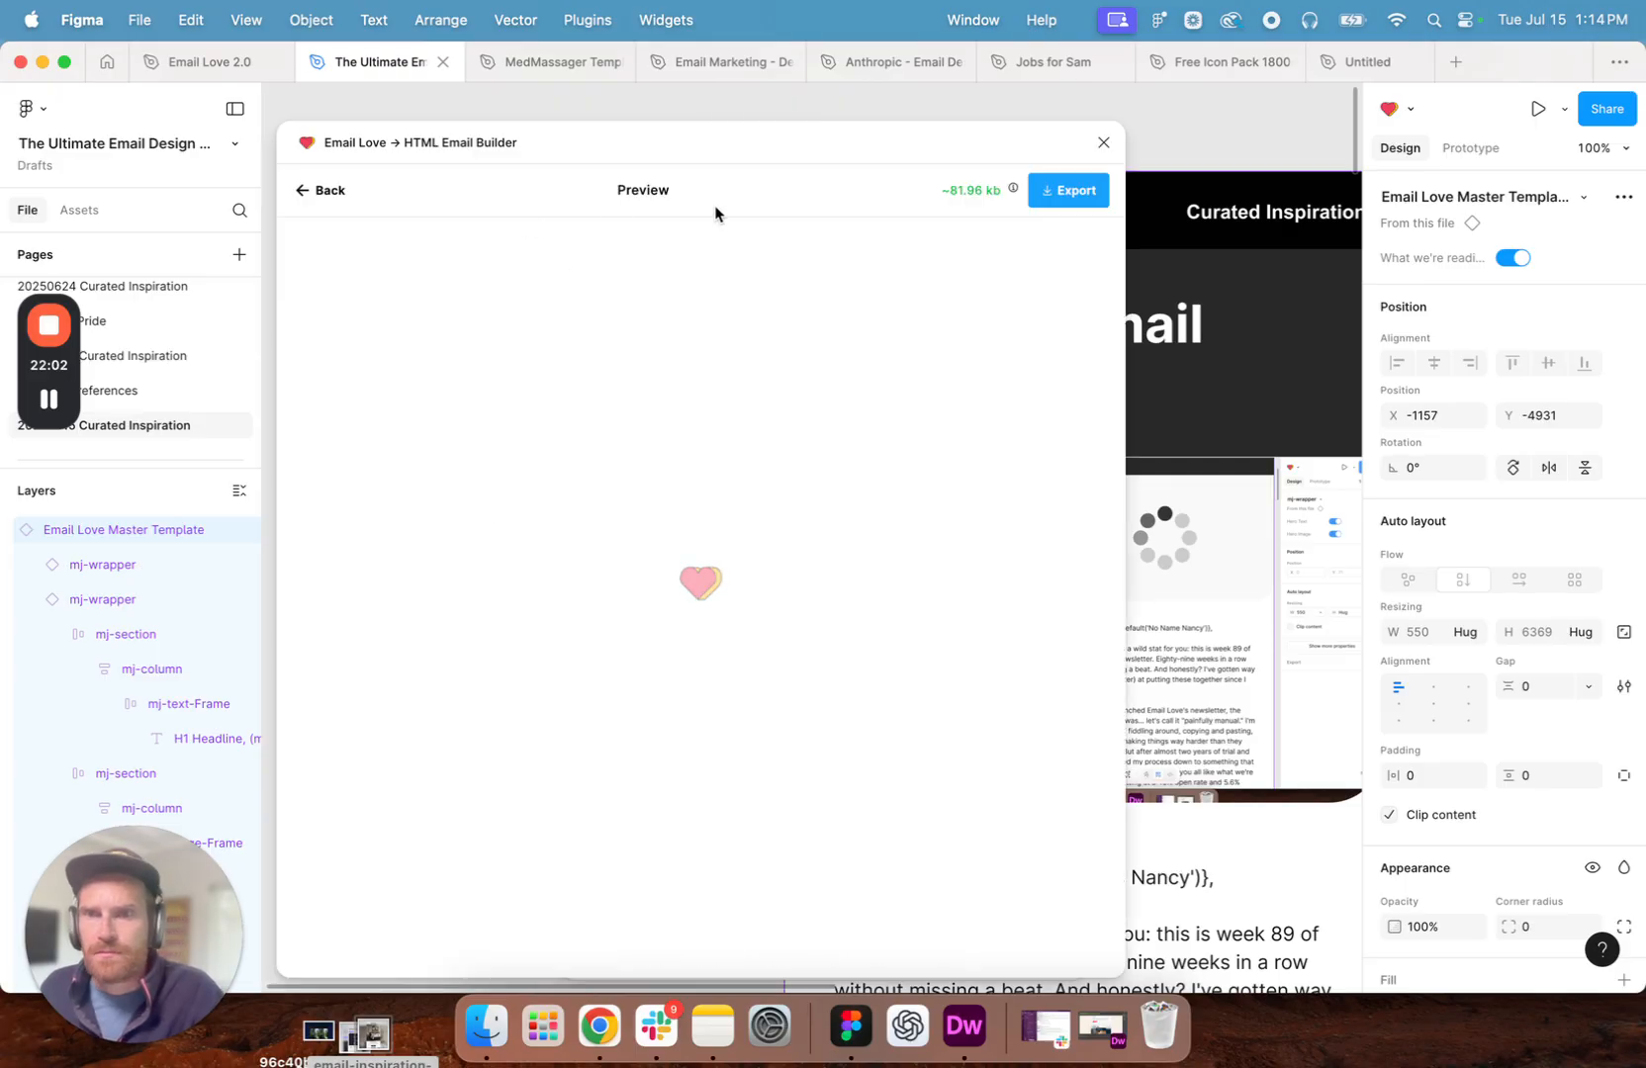
pyautogui.moveTo(723, 149)
pyautogui.mouseDown()
pyautogui.moveTo(643, 146)
pyautogui.moveTo(621, 125)
pyautogui.moveTo(711, 116)
pyautogui.mouseUp()
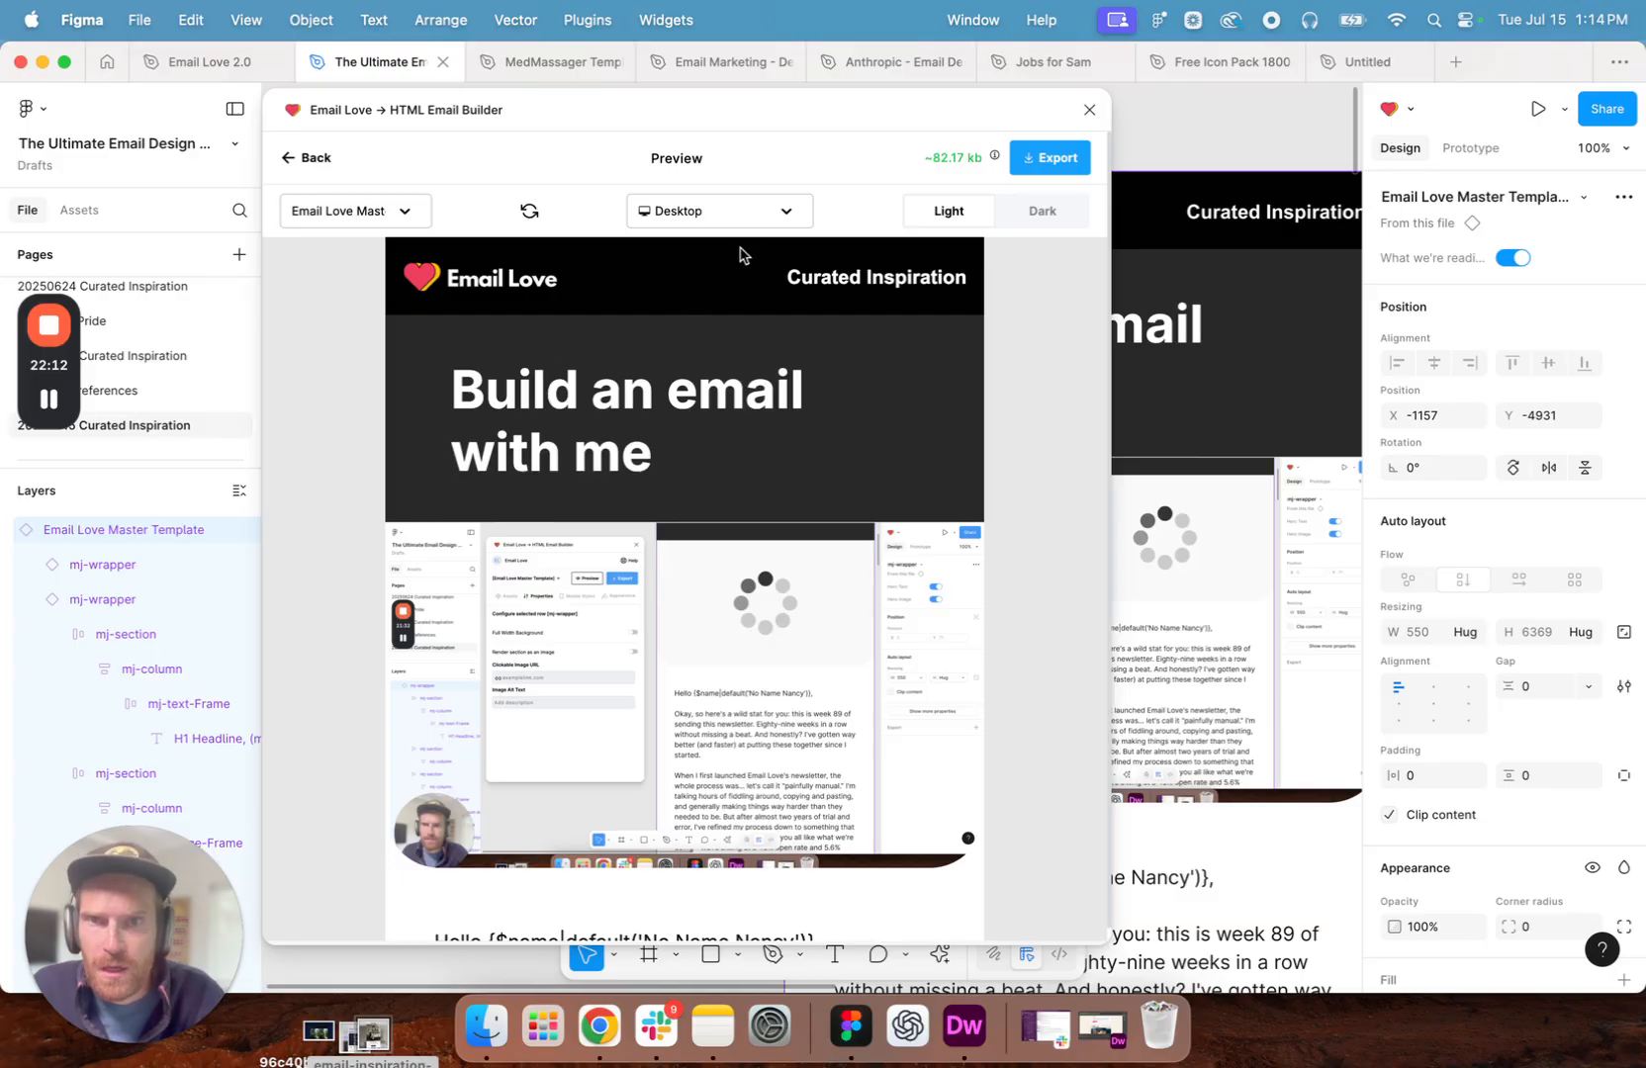
# - Examine the desktop preview of the newsletter from the introduction down to the footer
pyautogui.scroll(-14, 690, 356)
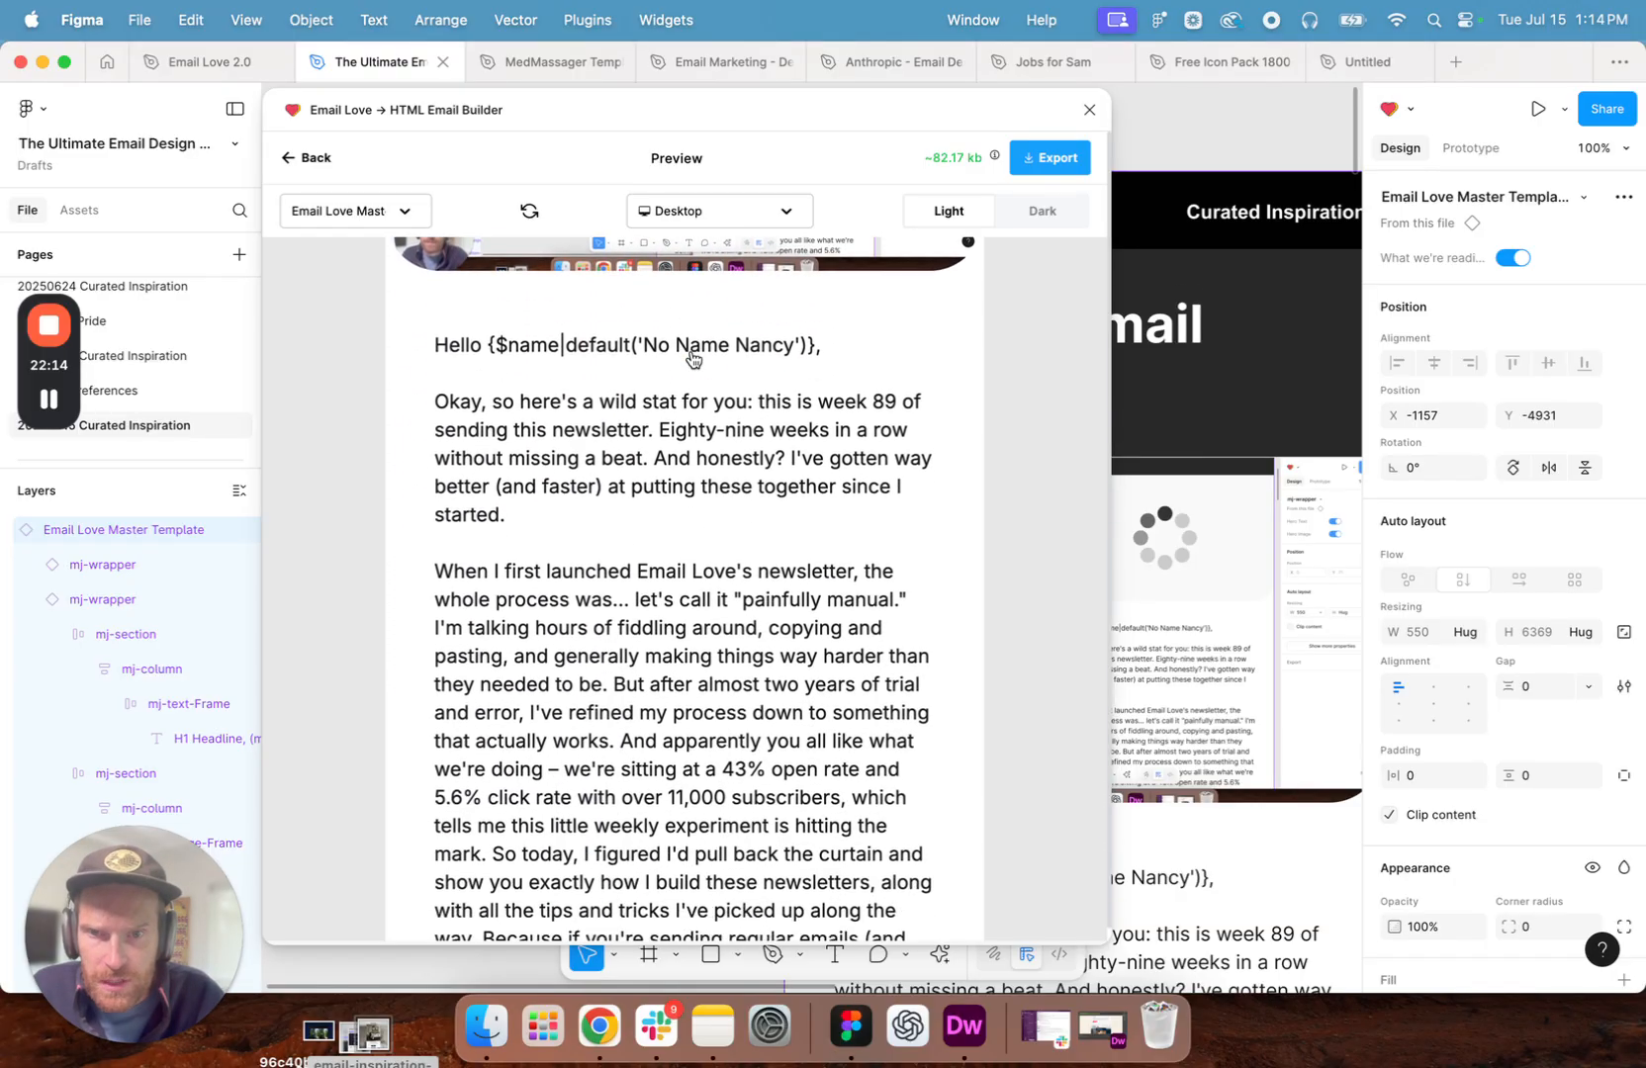
pyautogui.scroll(-20, 690, 354)
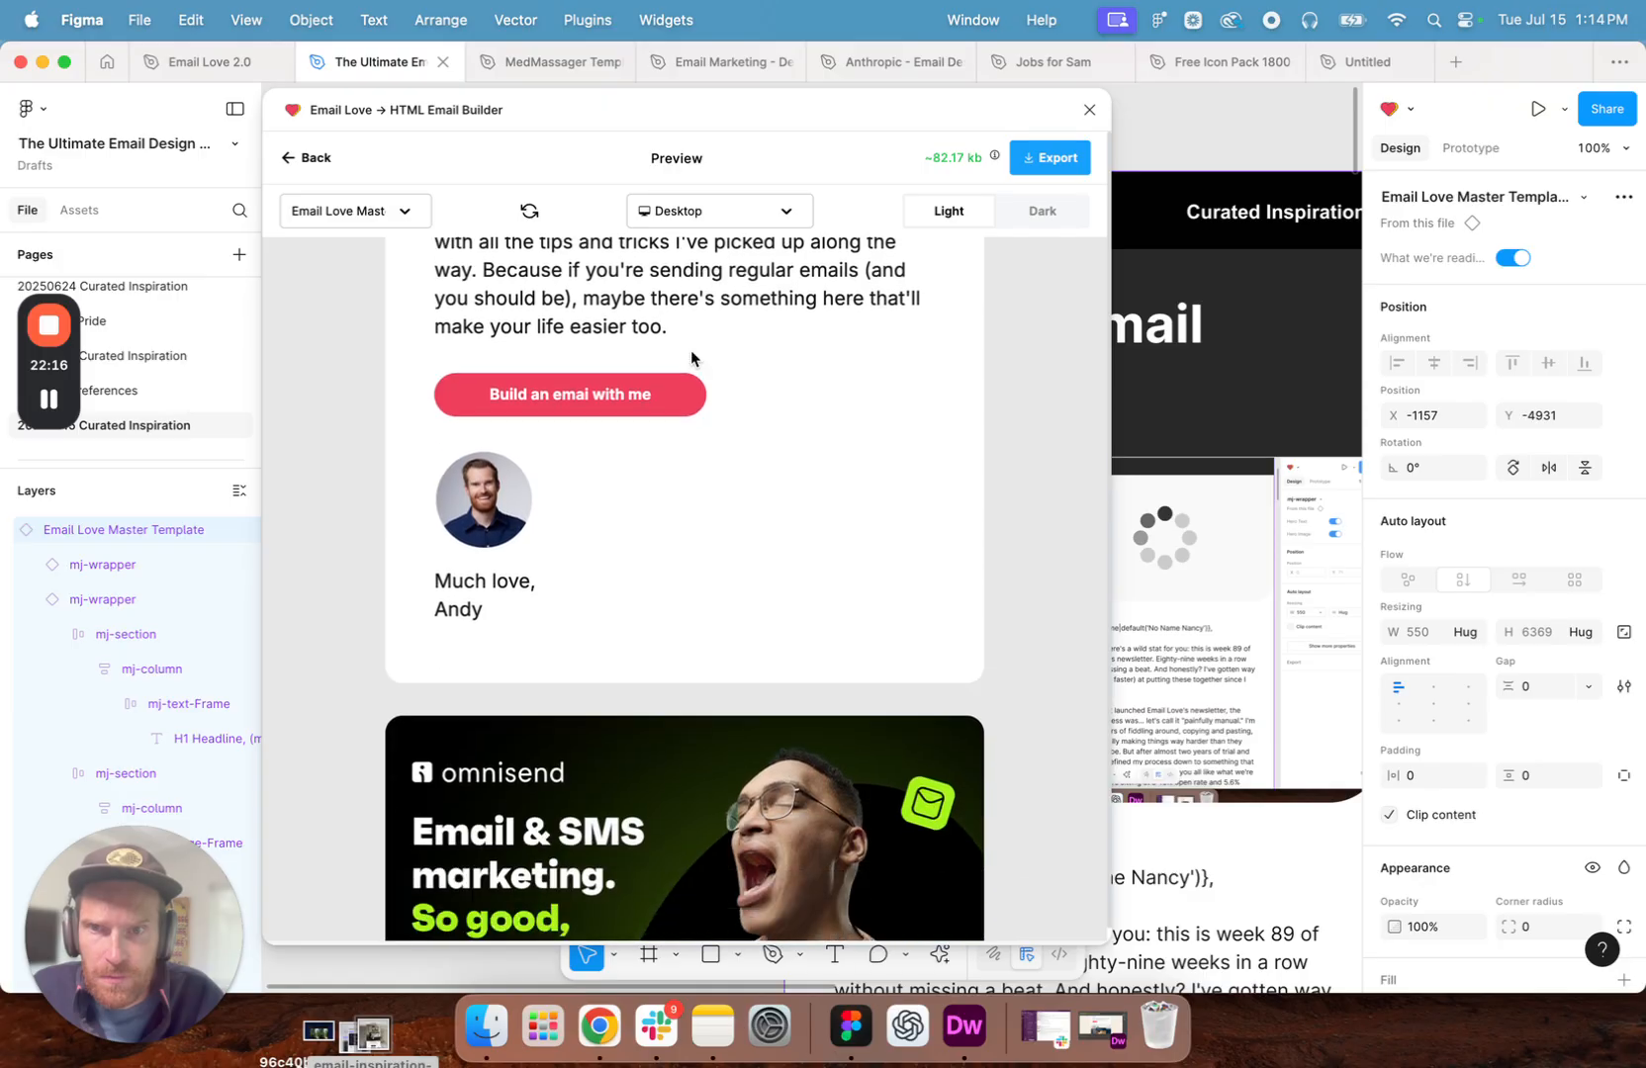
pyautogui.scroll(-20, 691, 358)
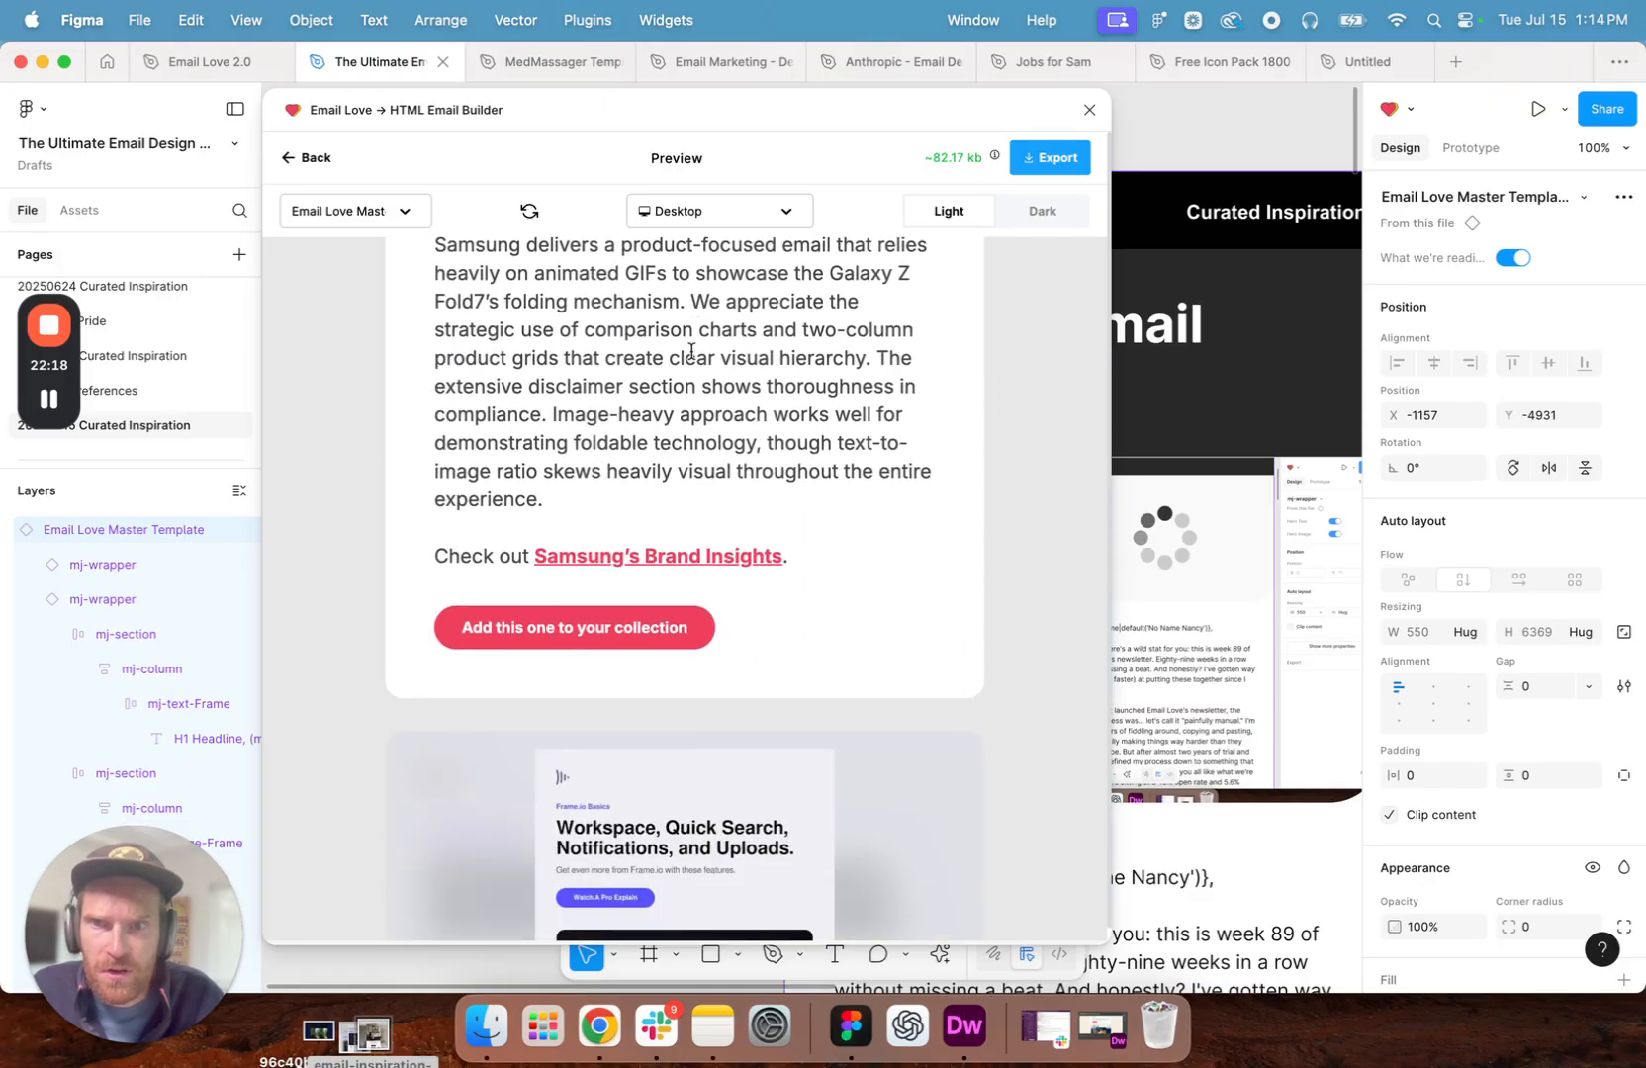
pyautogui.scroll(-14, 691, 358)
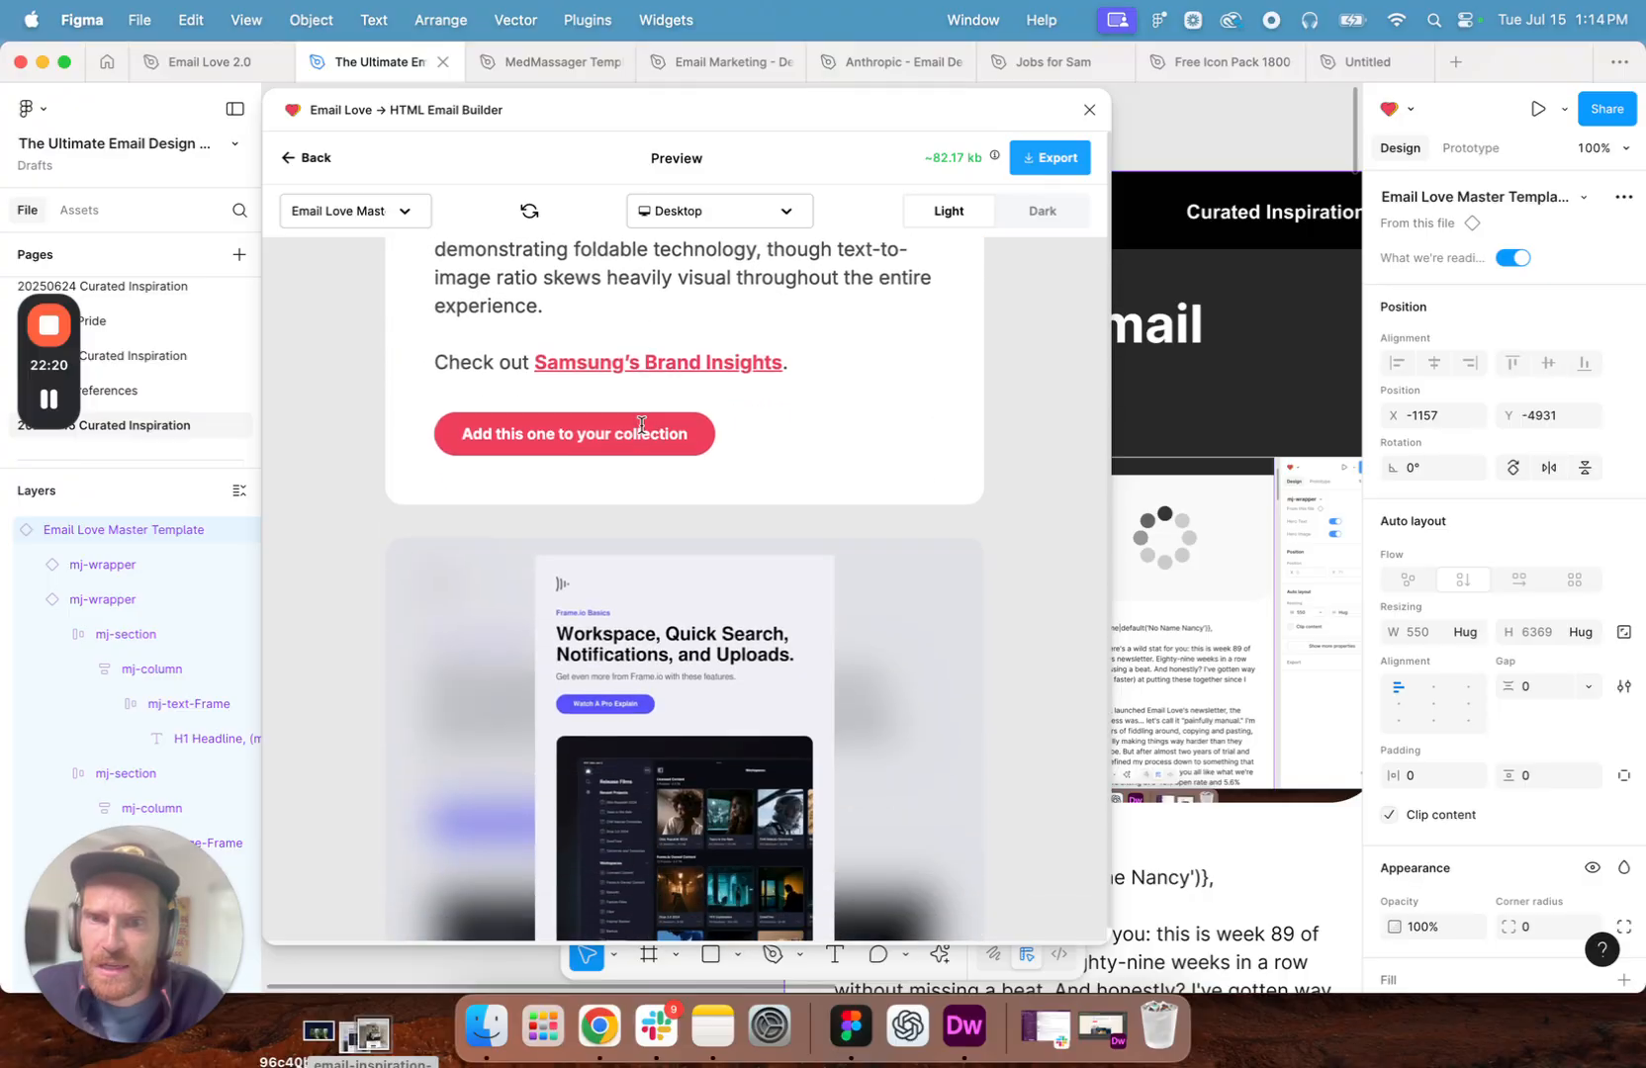
pyautogui.scroll(-20, 849, 415)
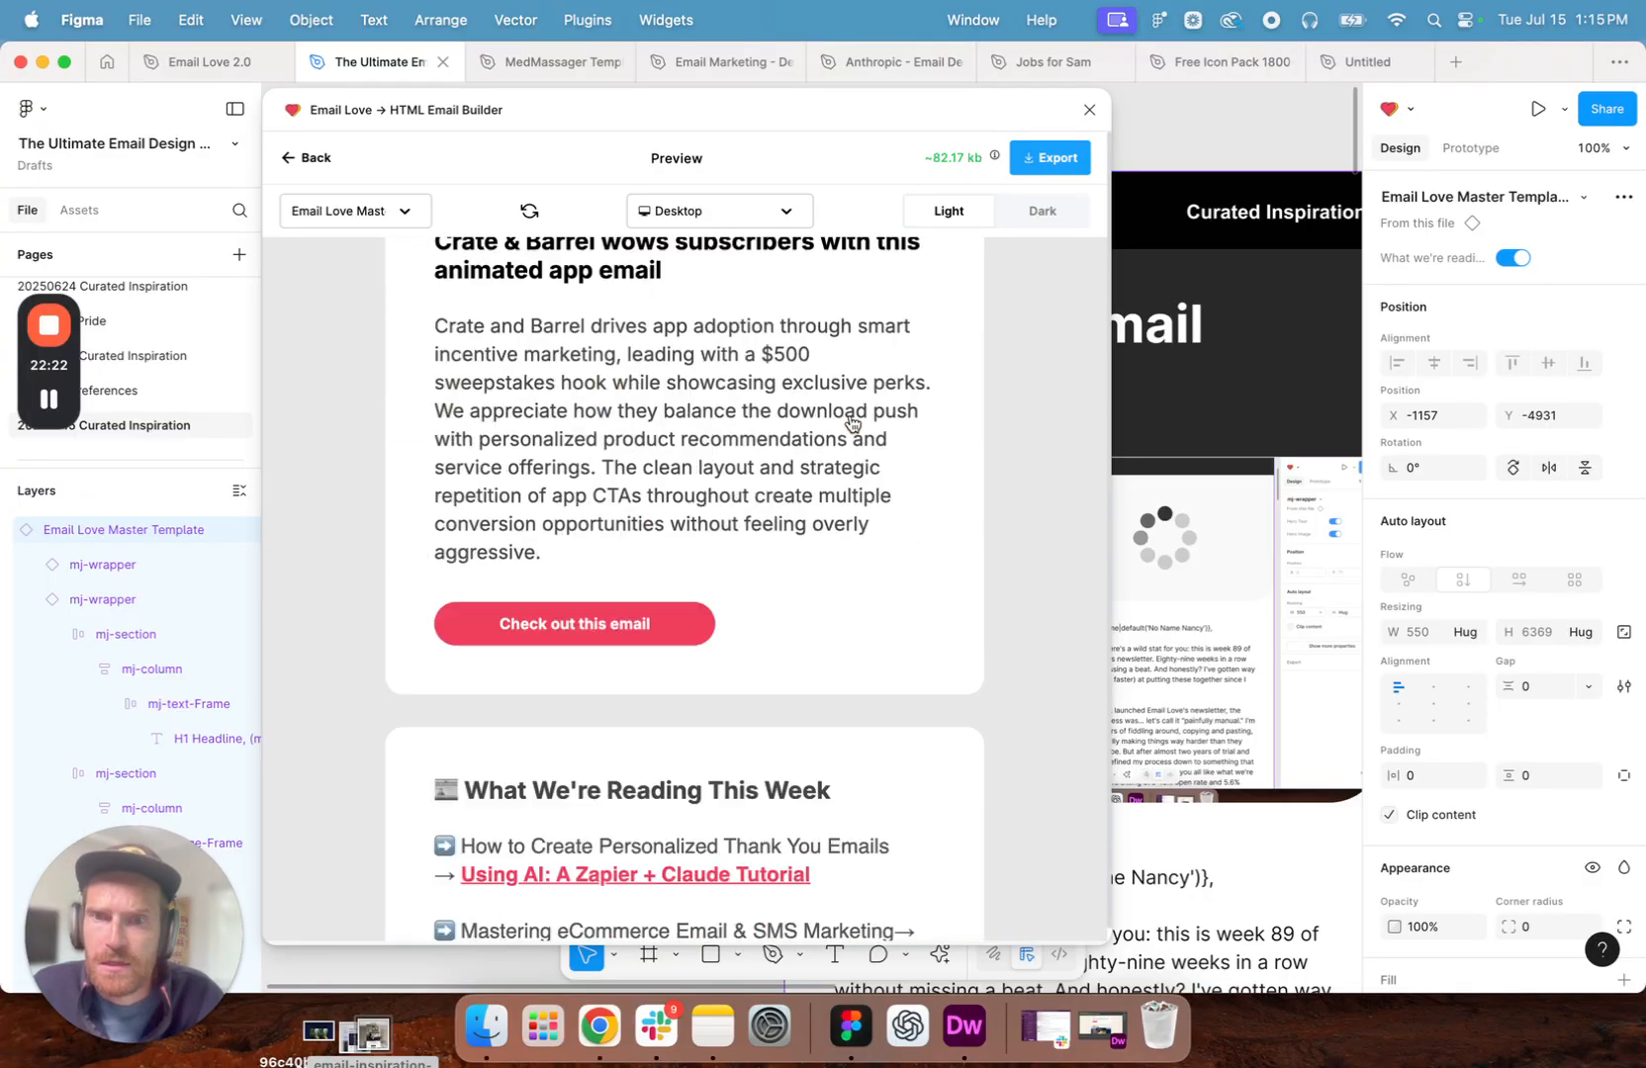
pyautogui.scroll(-18, 850, 420)
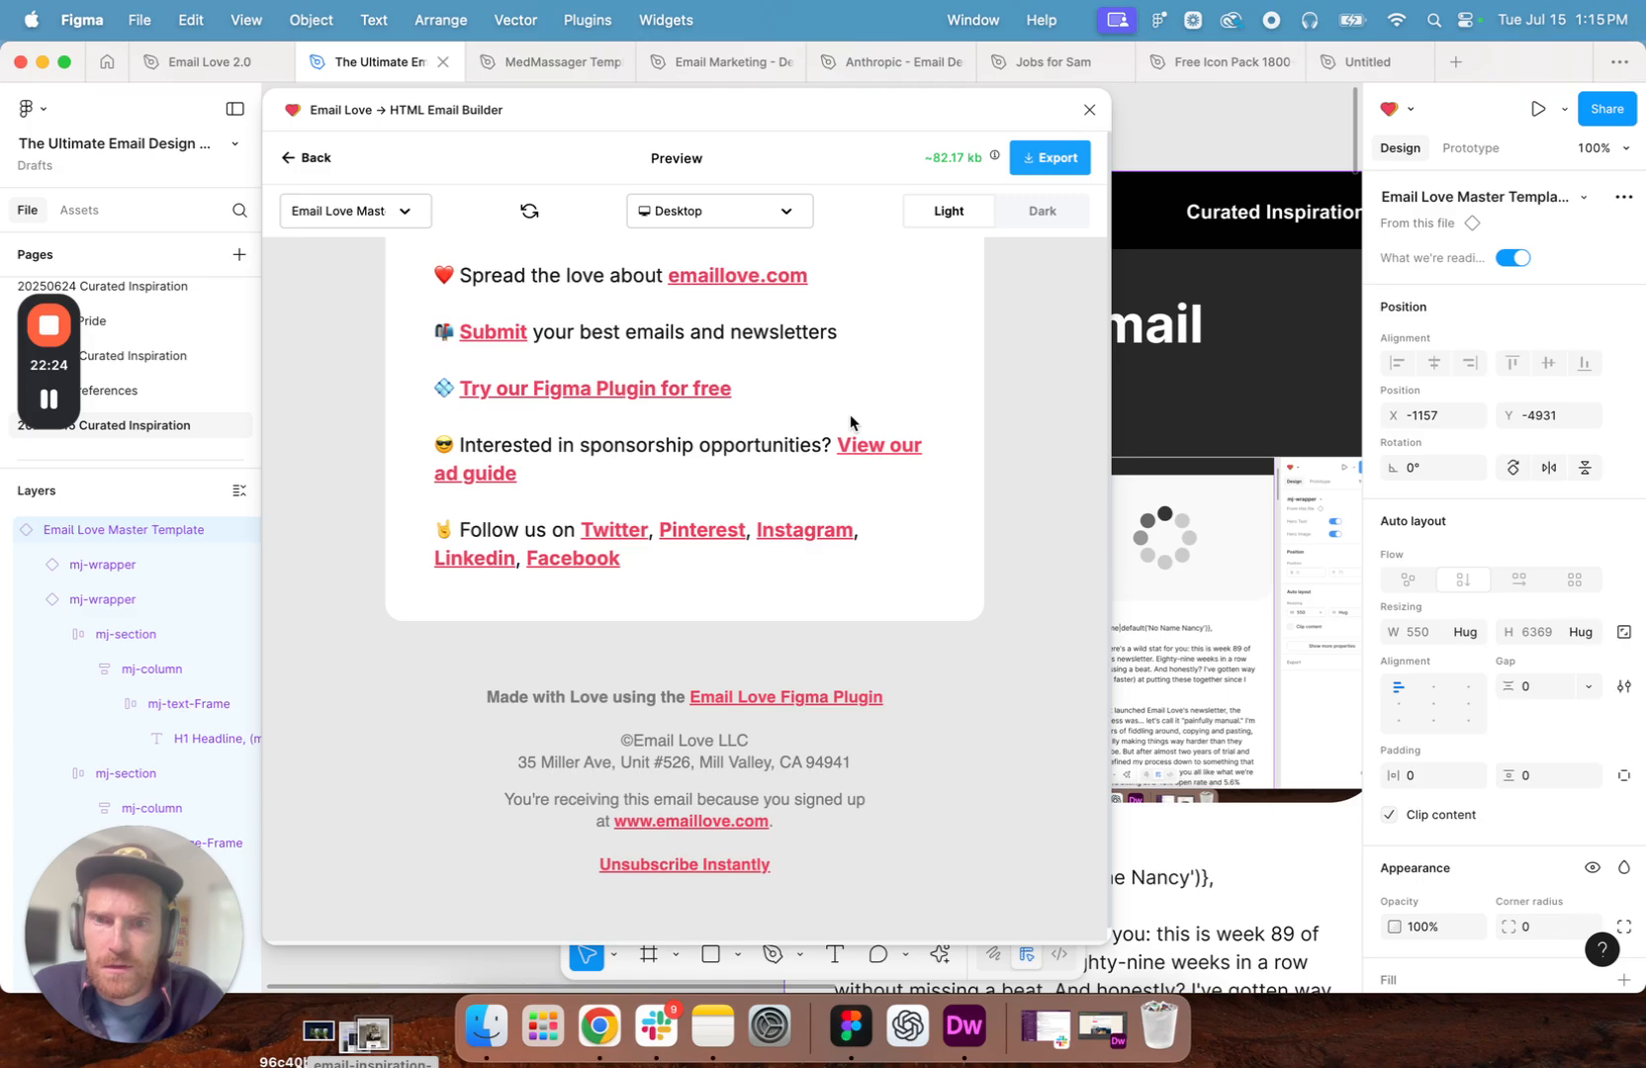
pyautogui.scroll(20, 850, 415)
pyautogui.scroll(20, 850, 416)
# - Switch the preview to iPhone SE and examine the newsletter from the hero down to the What We're Reading section
pyautogui.click(781, 211)
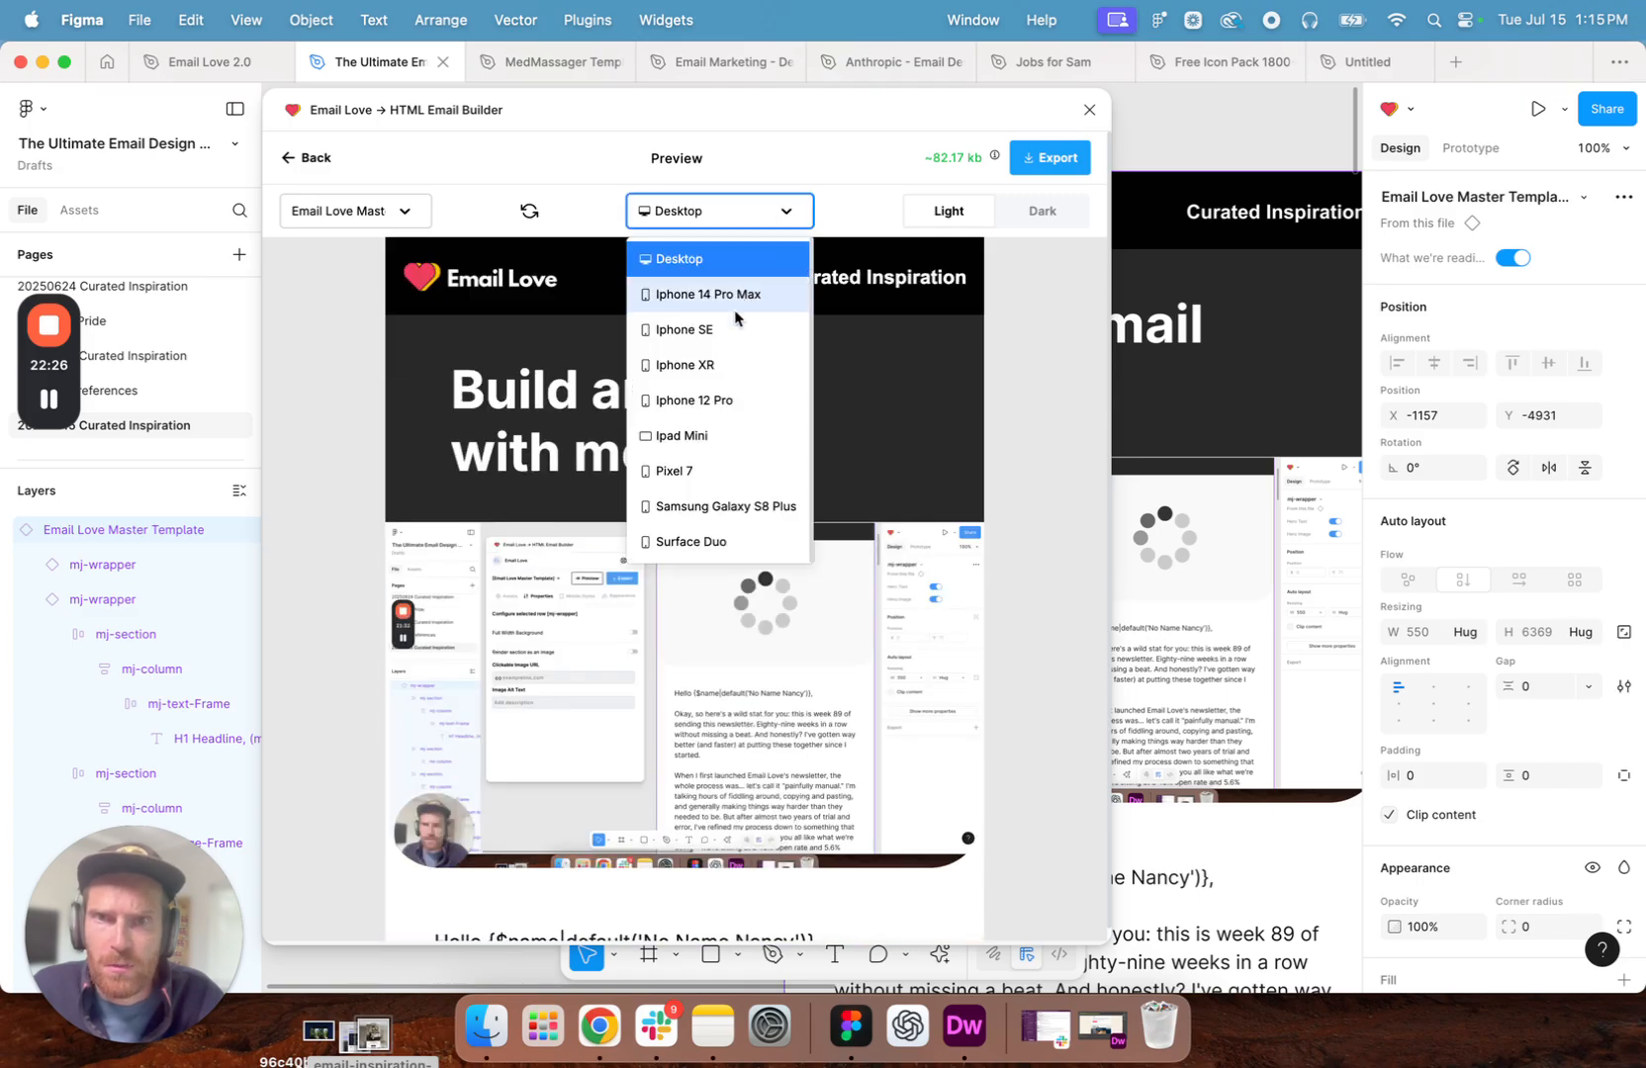
pyautogui.click(719, 338)
pyautogui.scroll(-5, 661, 478)
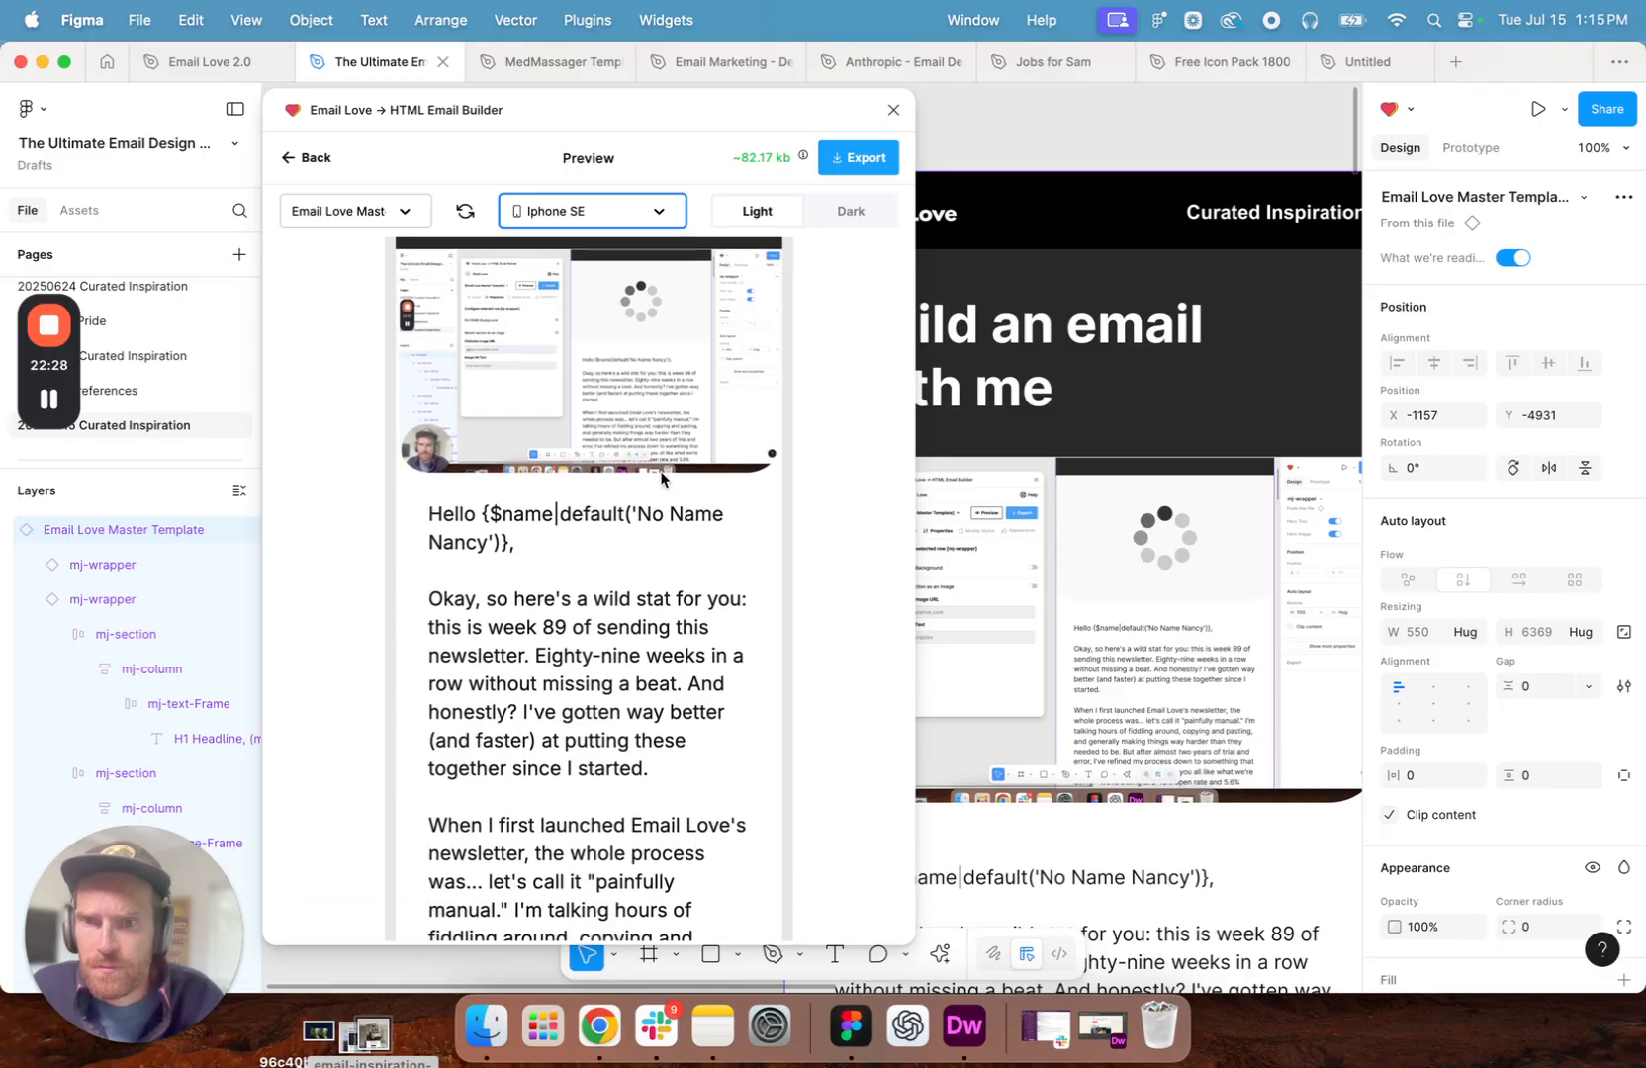
pyautogui.scroll(4, 662, 478)
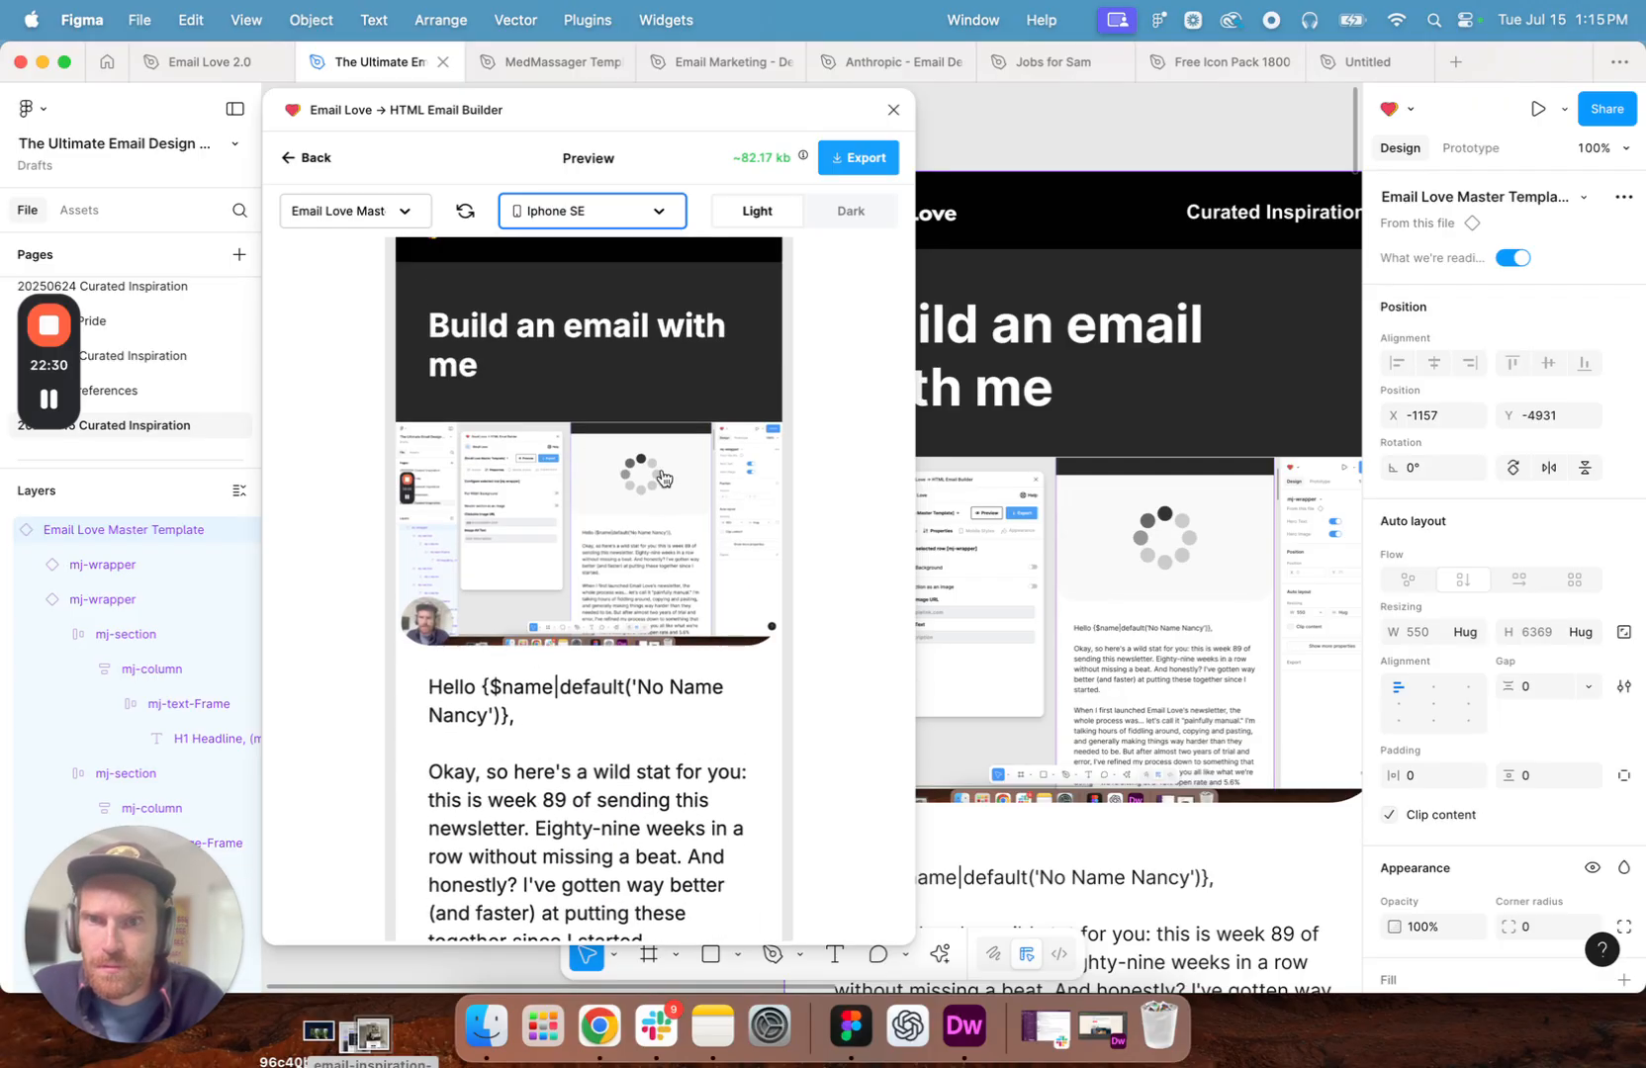
pyautogui.scroll(1, 663, 478)
pyautogui.scroll(-3, 662, 477)
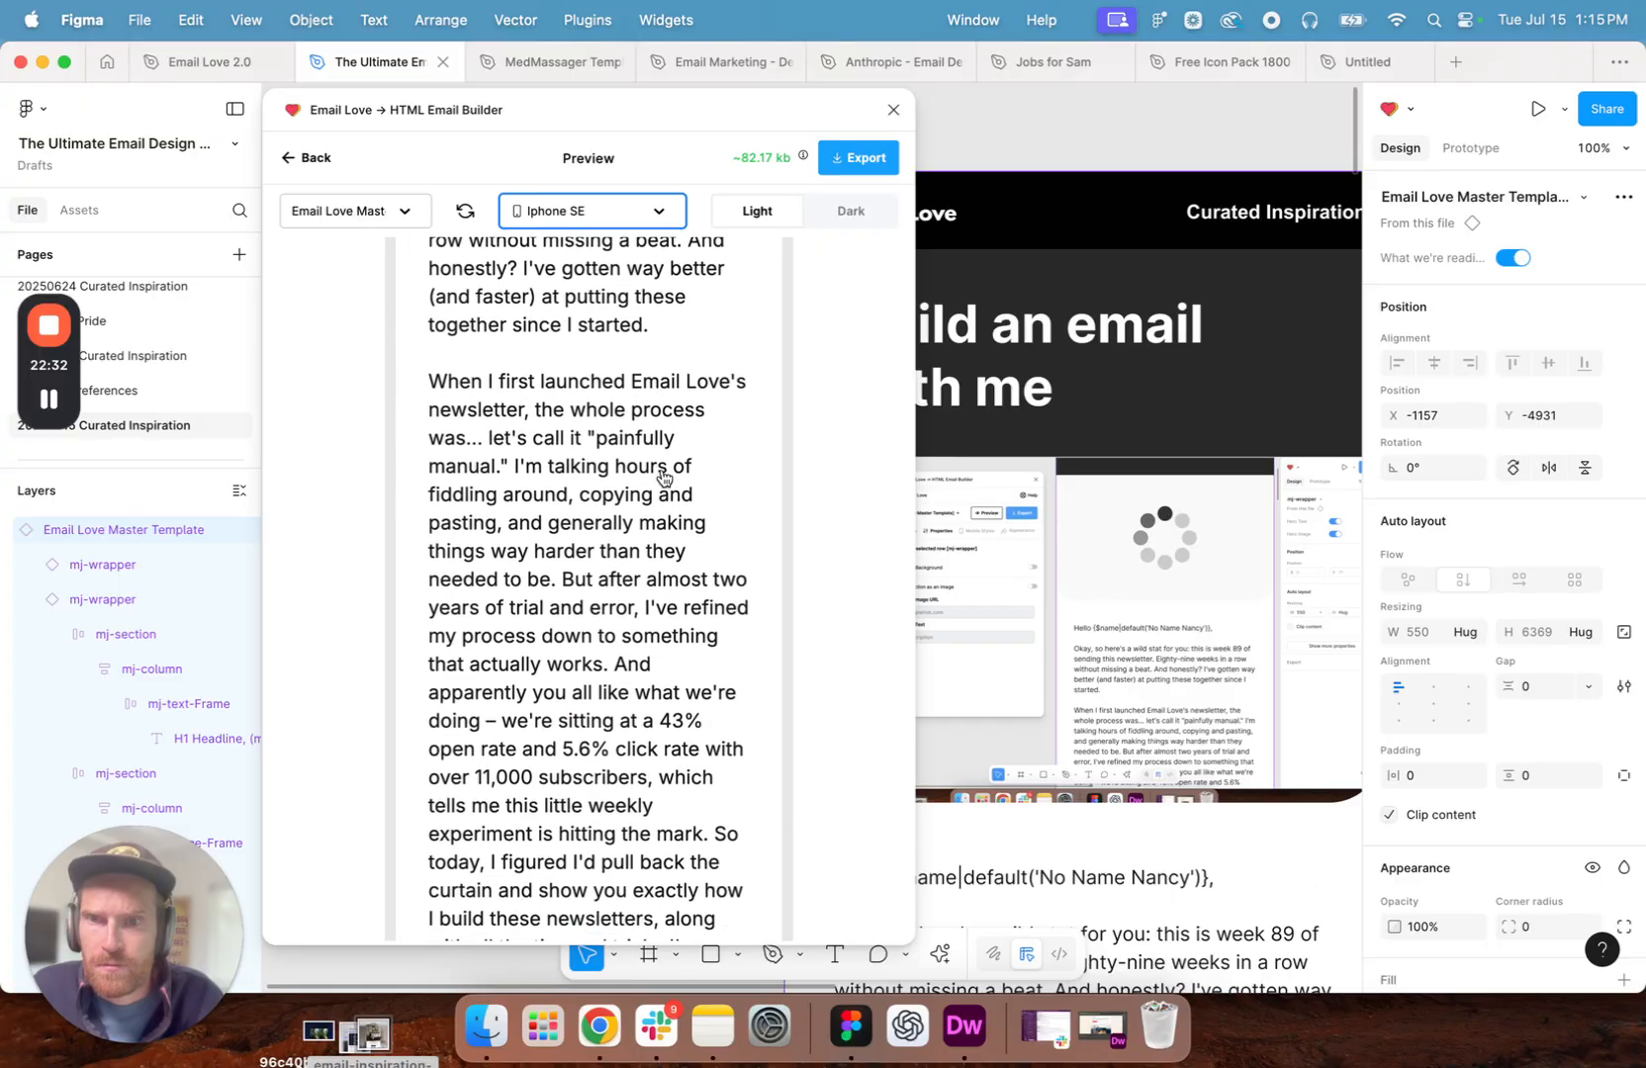
pyautogui.scroll(-20, 662, 477)
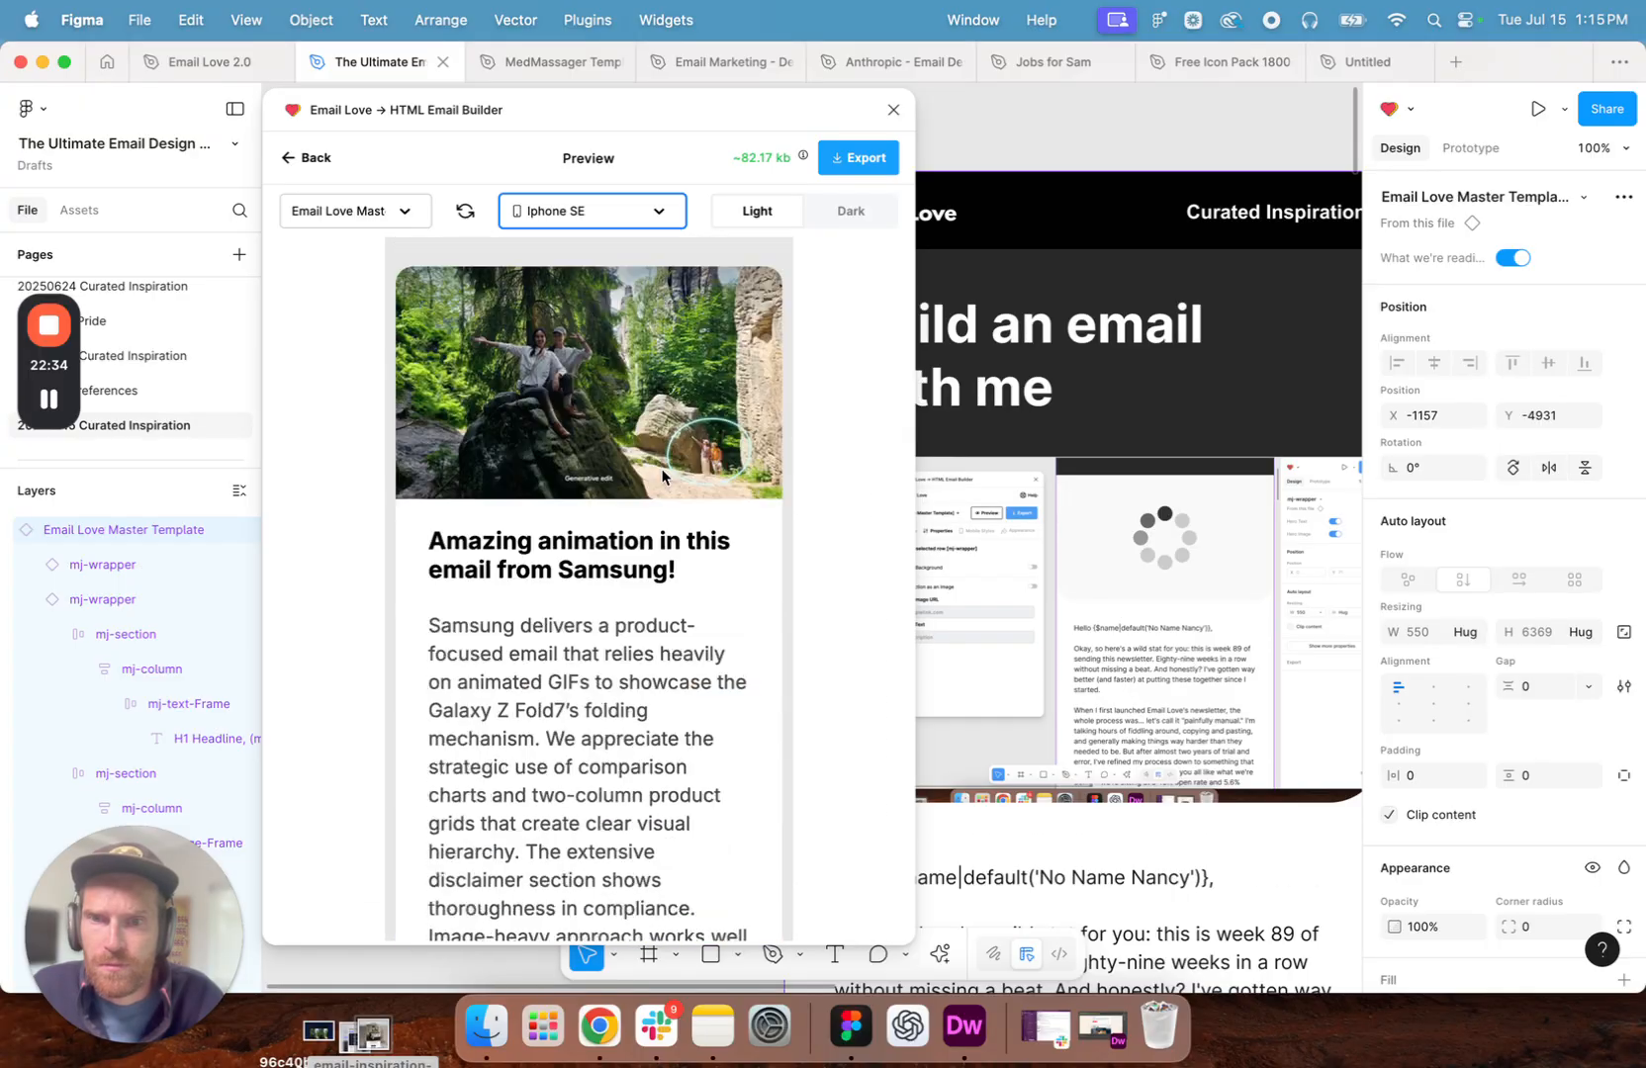
pyautogui.scroll(-8, 662, 476)
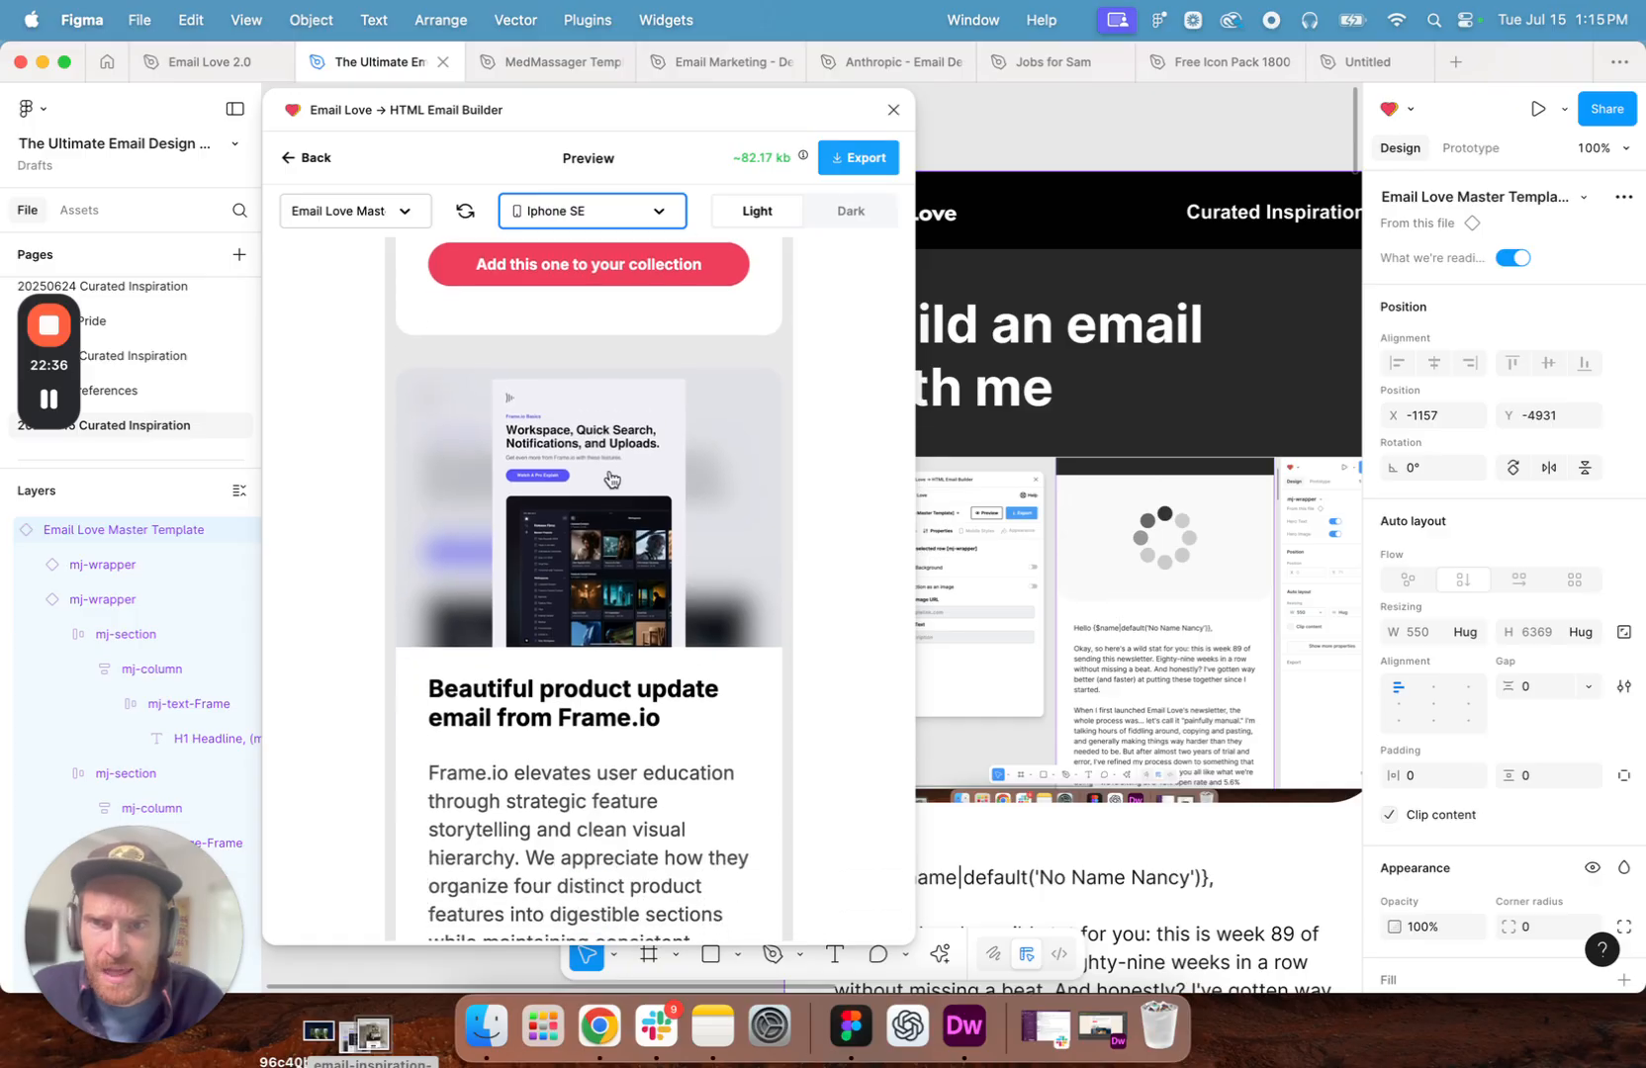
pyautogui.scroll(-6, 613, 474)
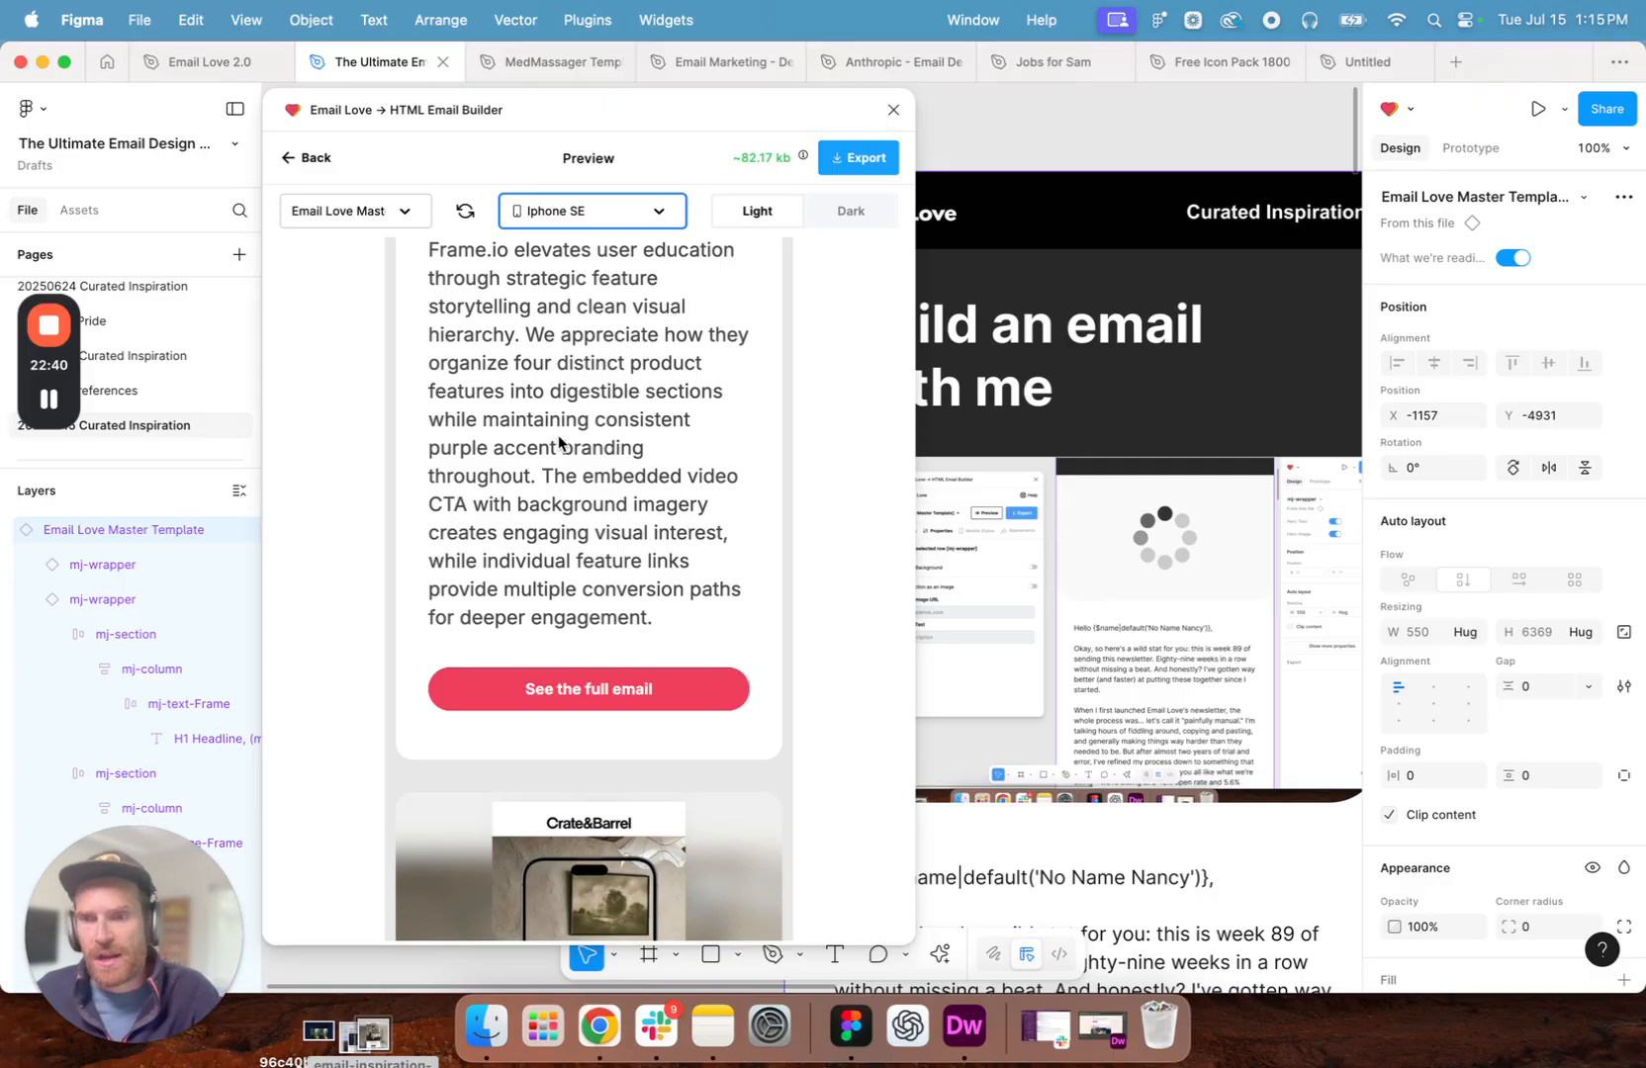
pyautogui.scroll(-9, 598, 395)
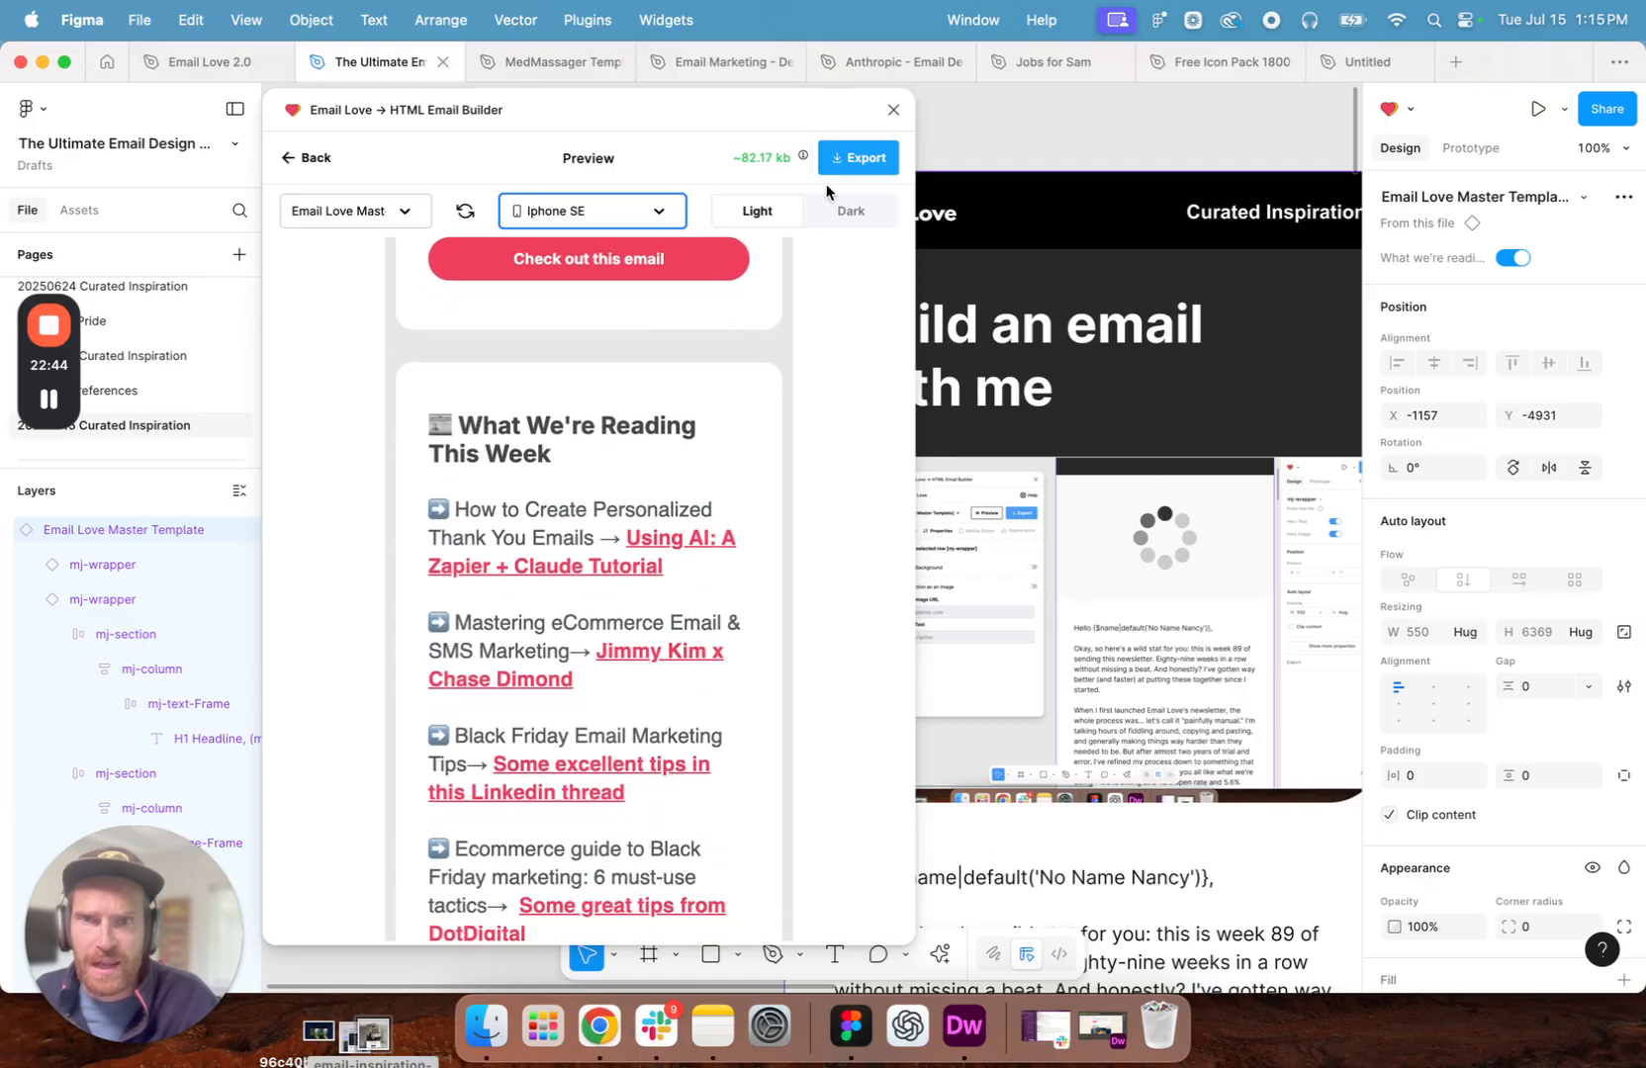
# - Switch the iPhone SE preview to dark mode and check the newsletter back up to its header
pyautogui.click(857, 214)
pyautogui.scroll(20, 721, 572)
pyautogui.scroll(20, 721, 572)
pyautogui.scroll(8, 721, 572)
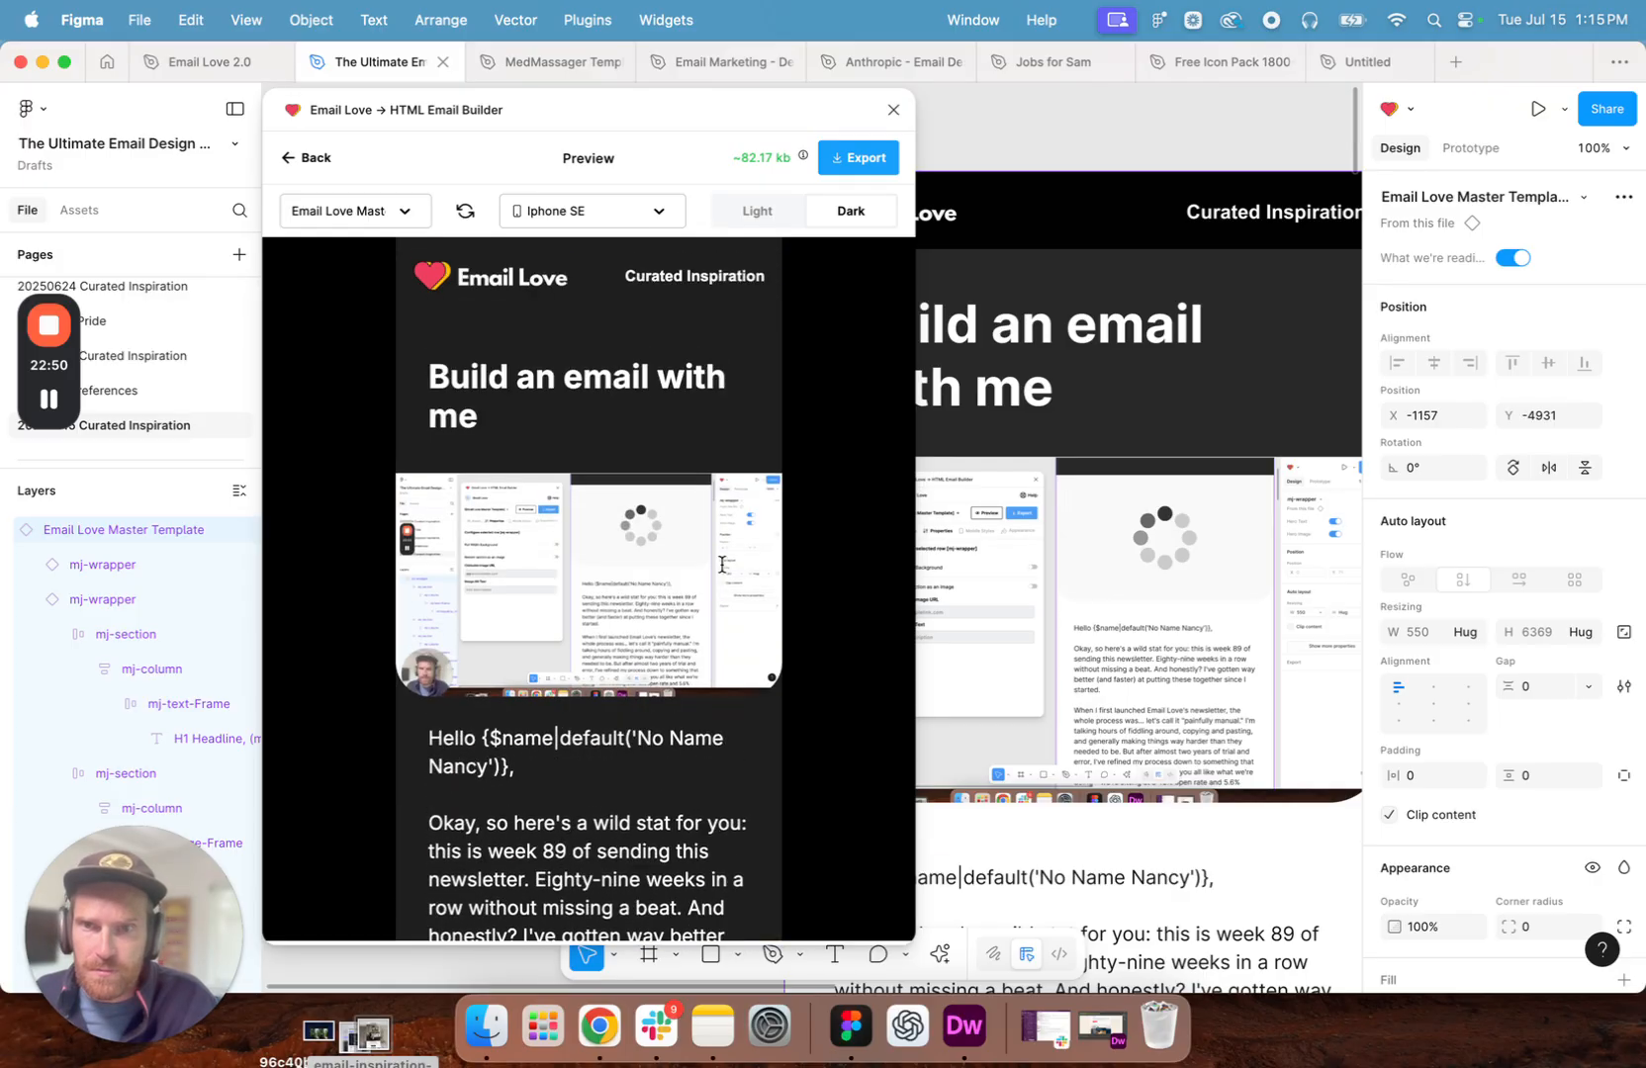
# - Open the export options, enable uploading of hosted image URLs, and copy the template's HTML code
pyautogui.click(856, 163)
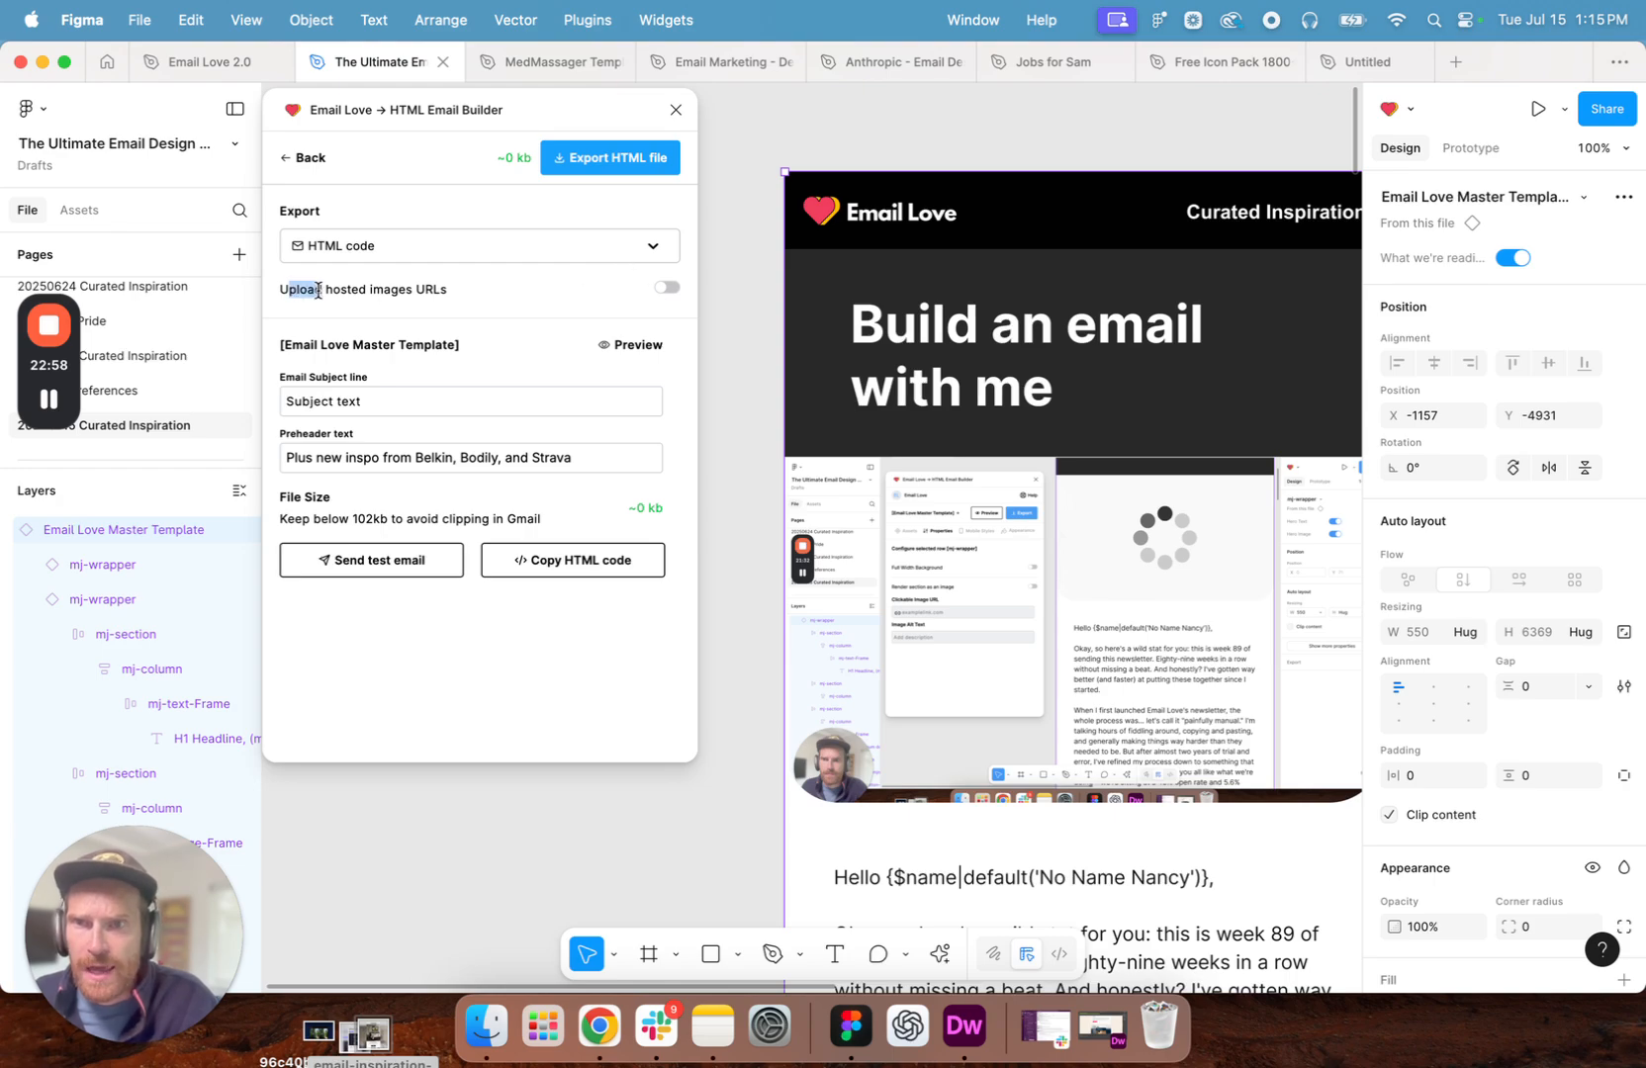
pyautogui.moveTo(310, 289); pyautogui.dragTo(360, 294)
pyautogui.click(667, 288)
pyautogui.moveTo(565, 116); pyautogui.dragTo(650, 151)
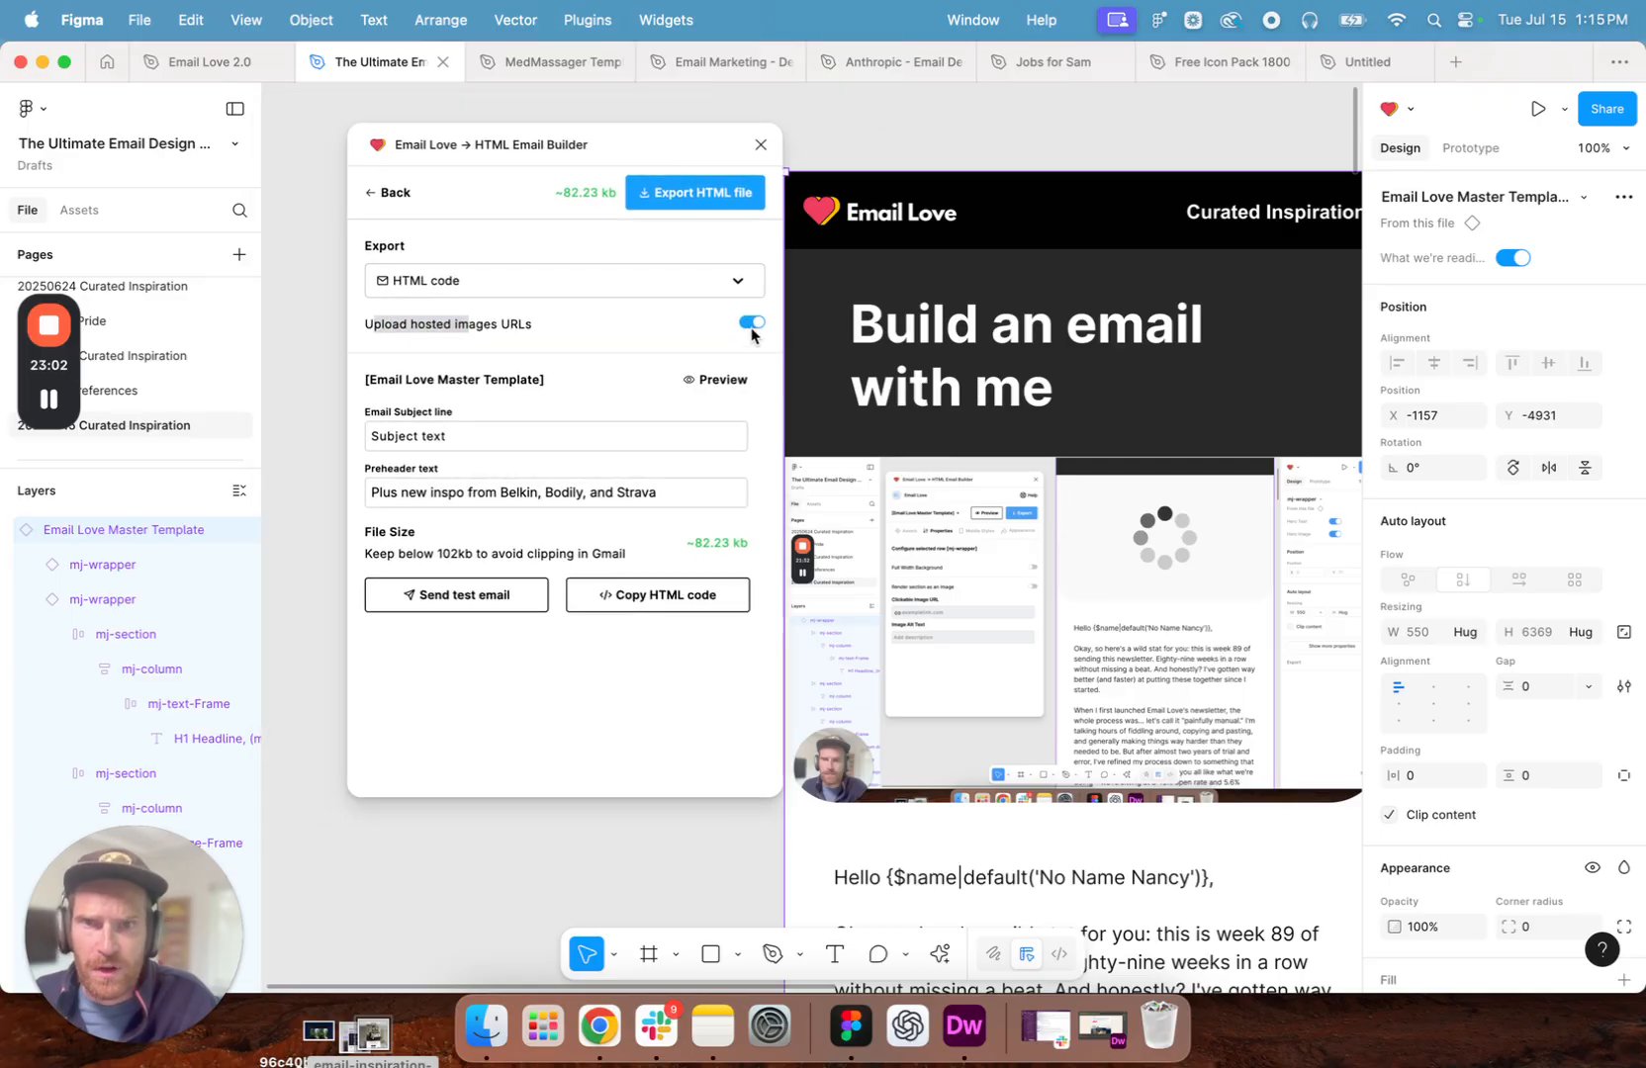
pyautogui.click(520, 315)
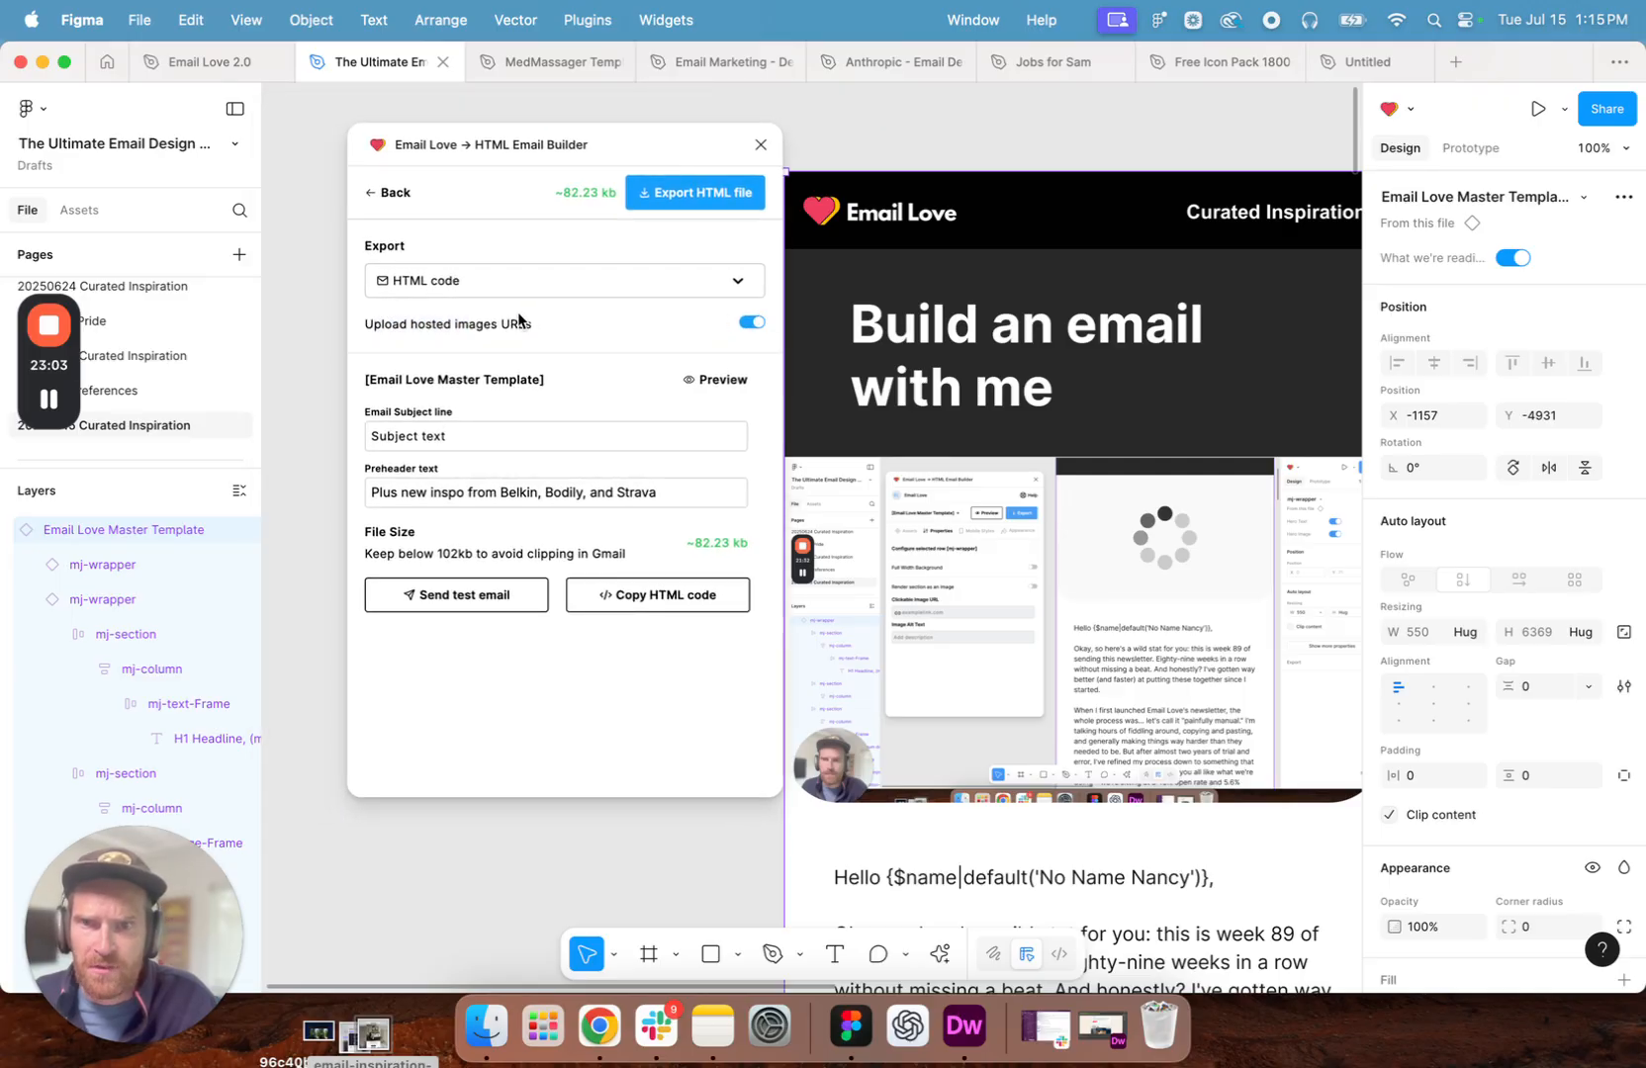
pyautogui.click(682, 598)
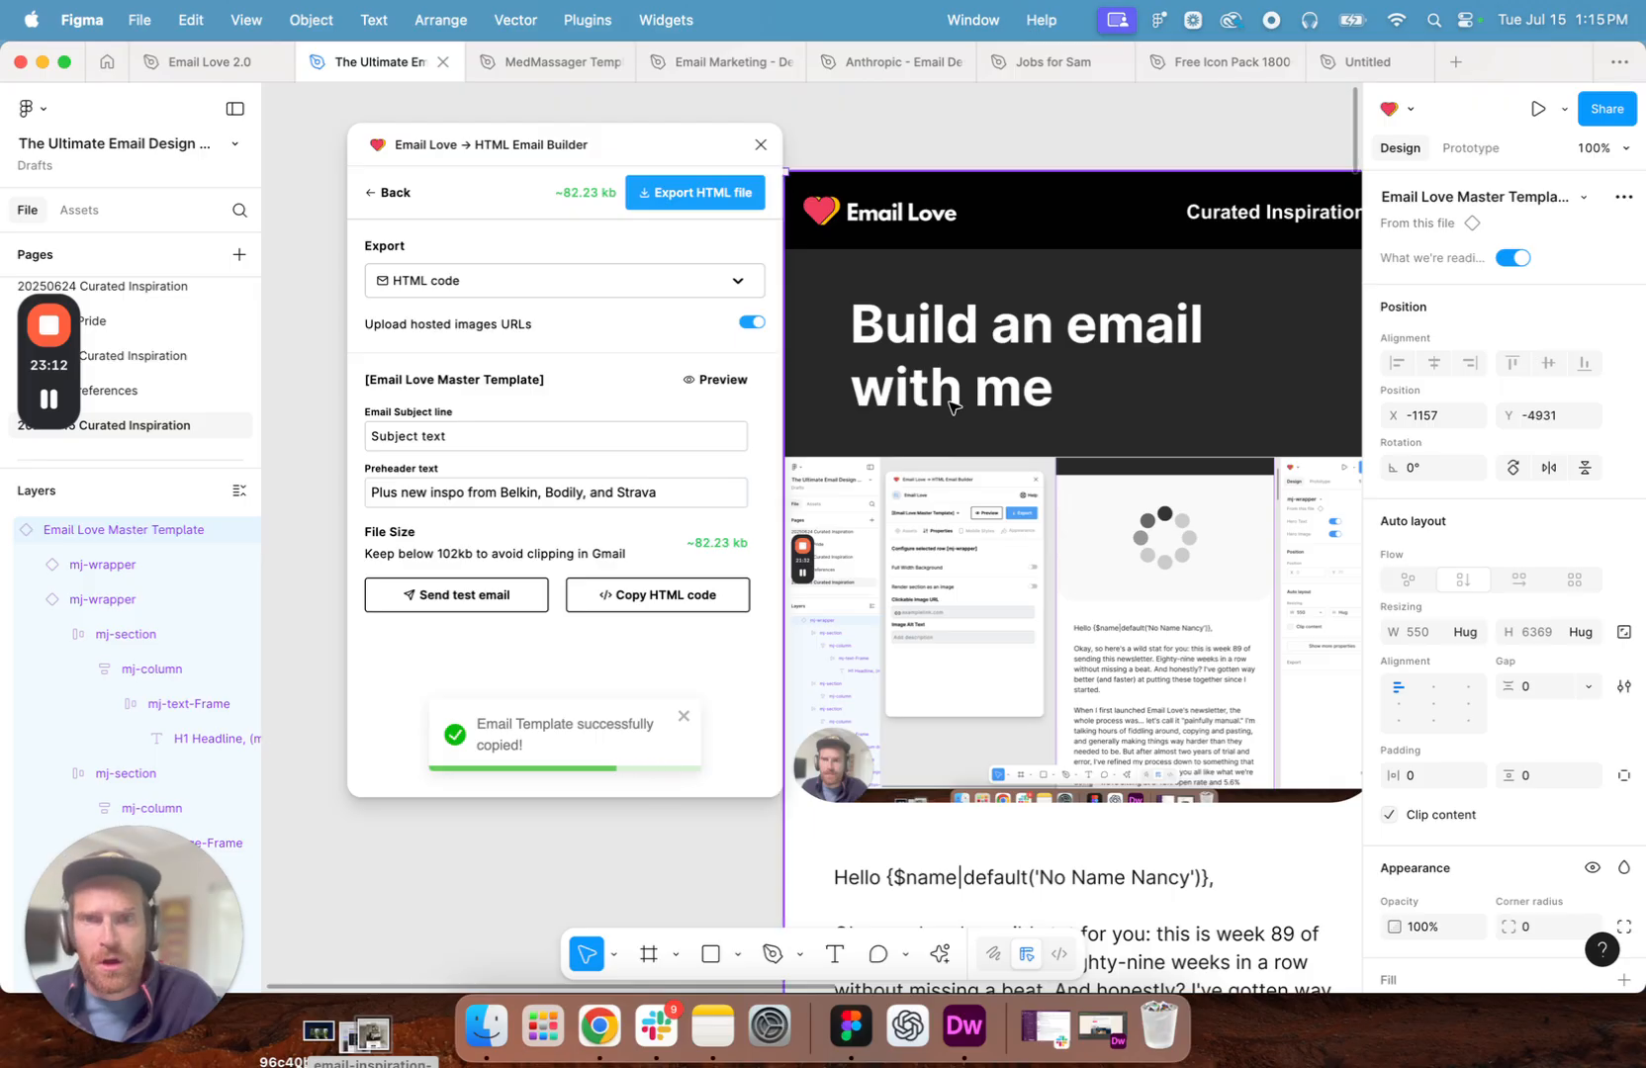
# - Switch to MailerLite in Chrome, close the old email preview, and create a new regular campaign
pyautogui.click(599, 1029)
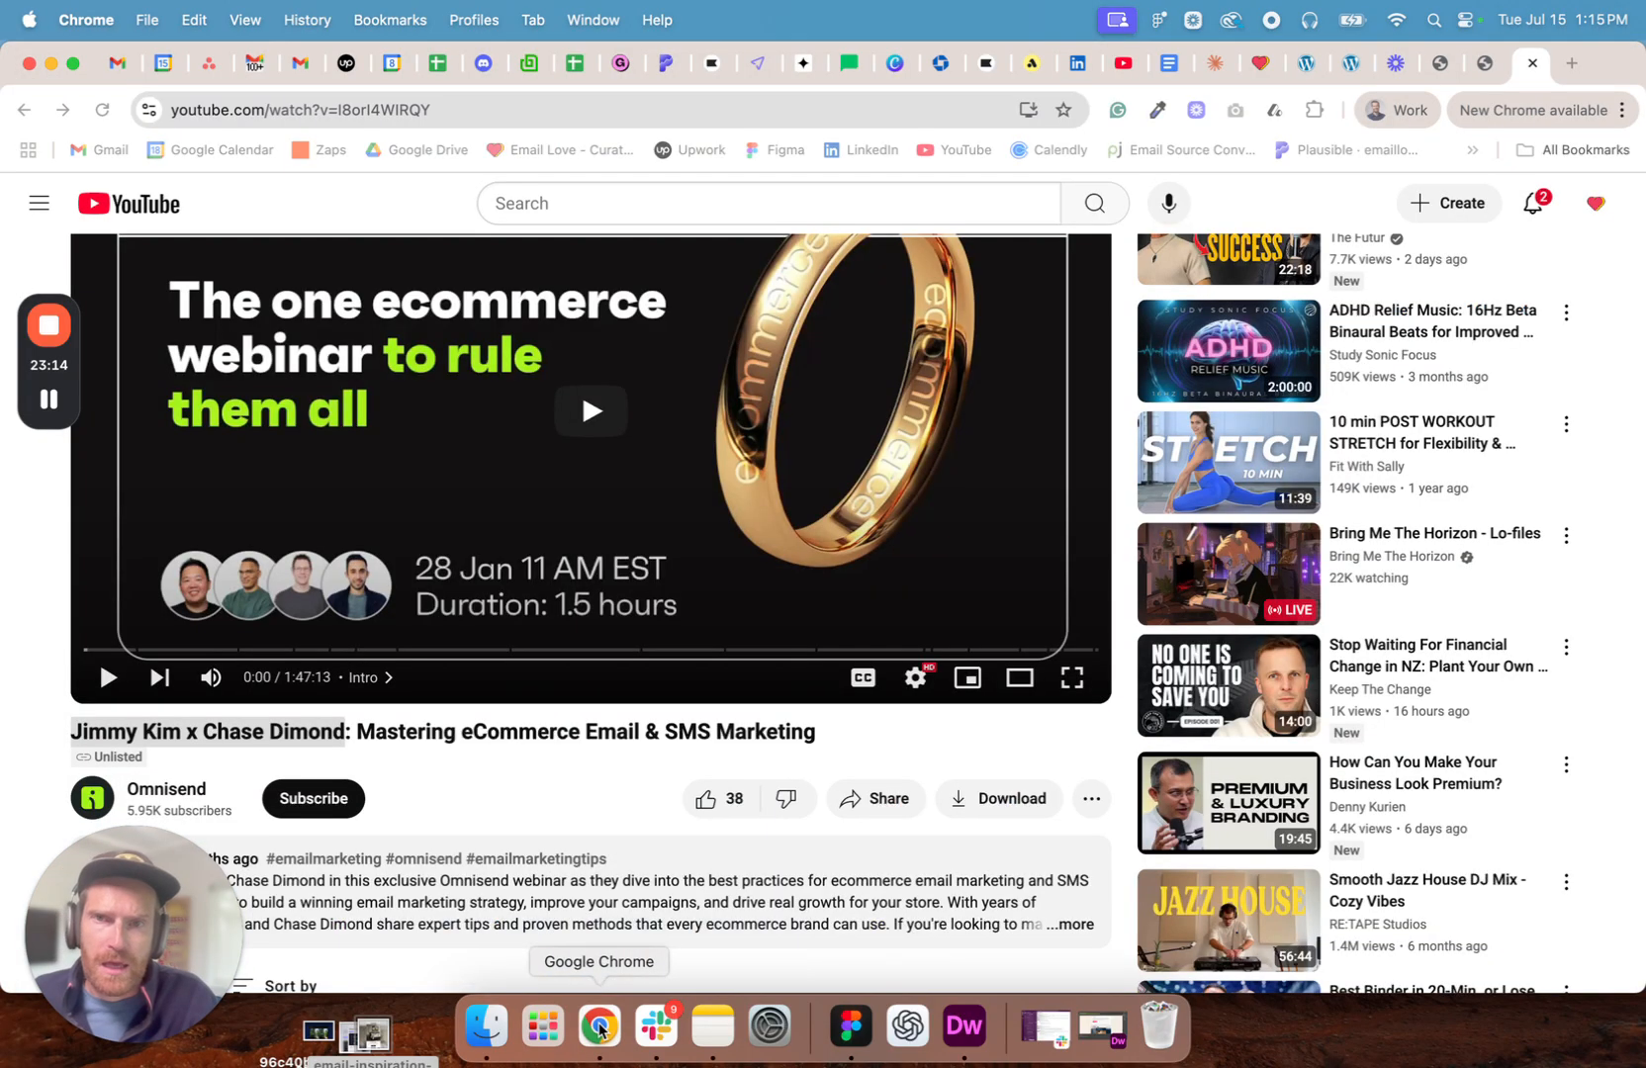
pyautogui.click(848, 62)
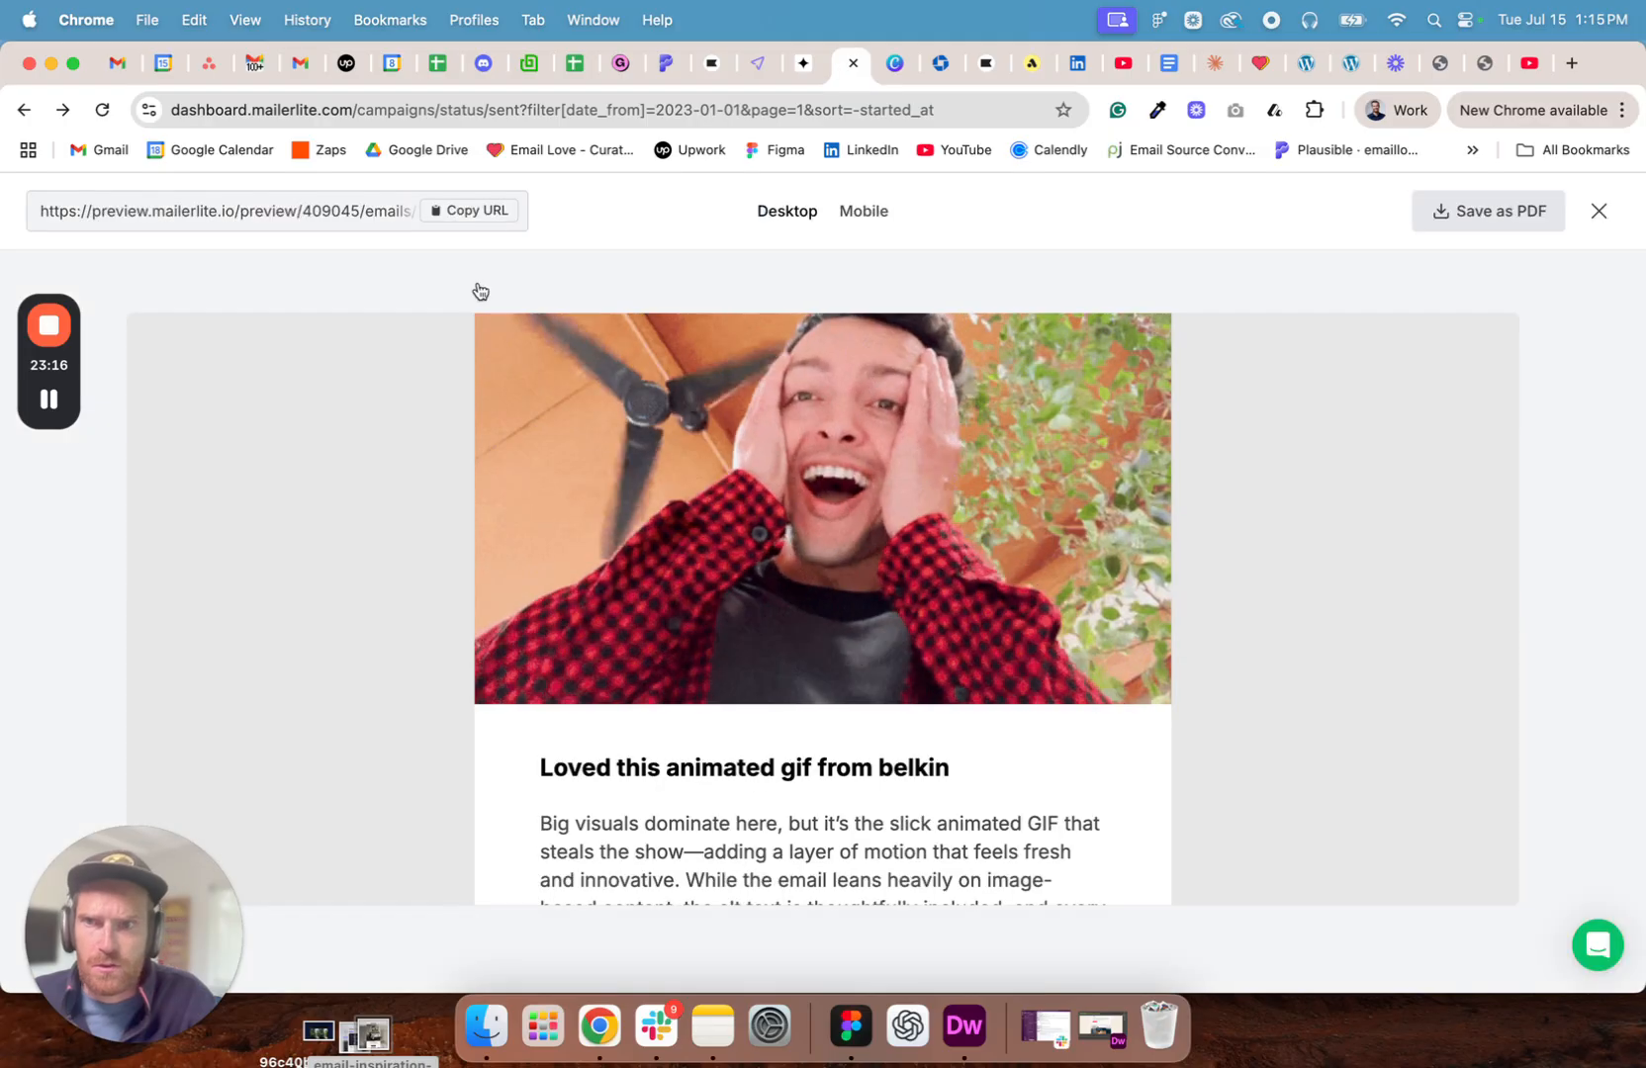
pyautogui.click(1599, 211)
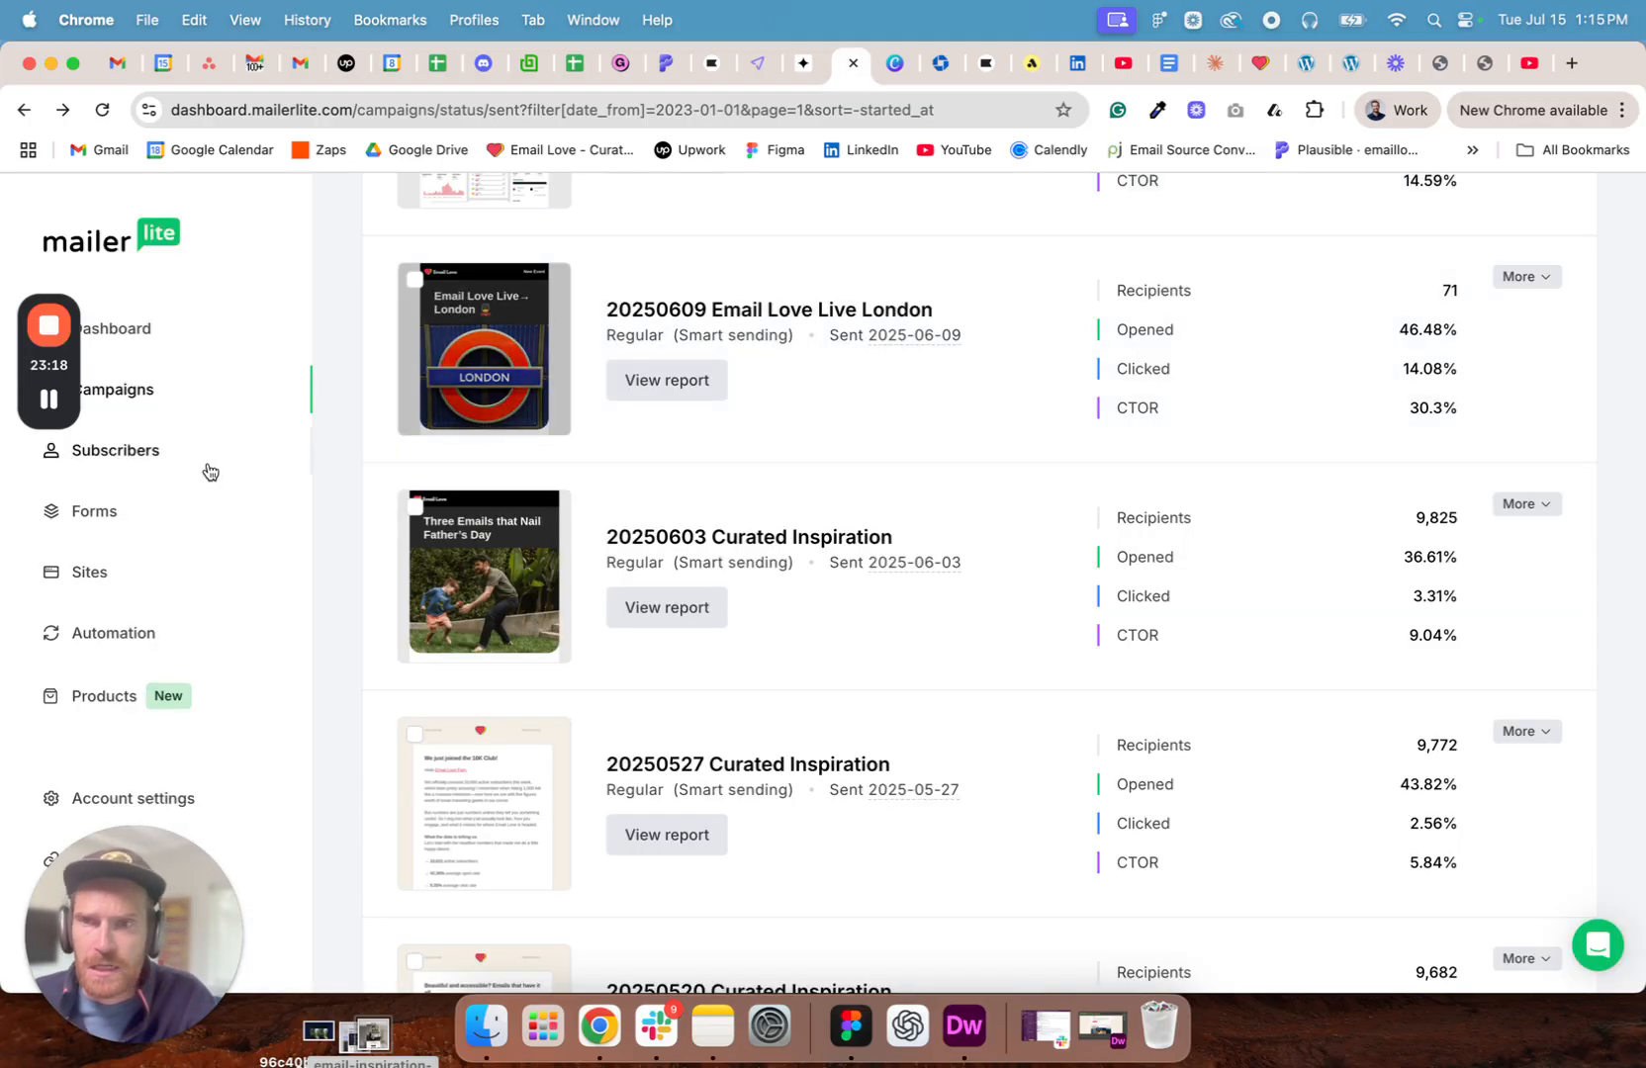
pyautogui.click(105, 393)
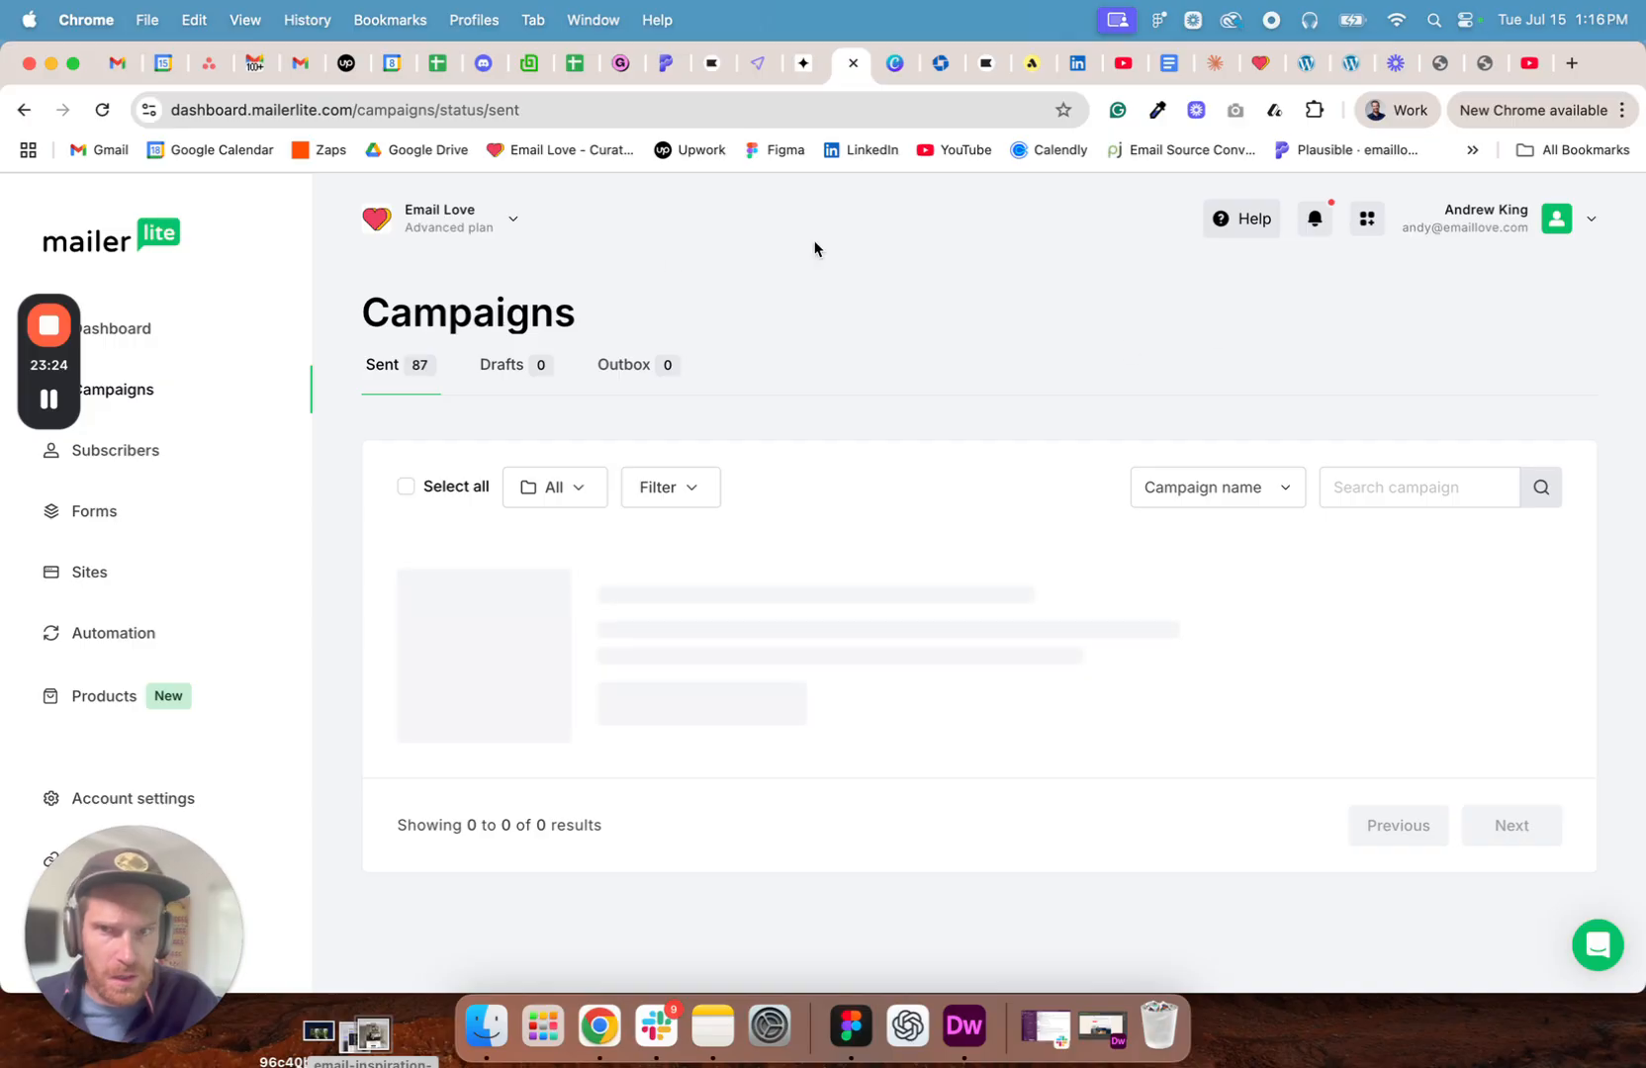
pyautogui.click(1491, 318)
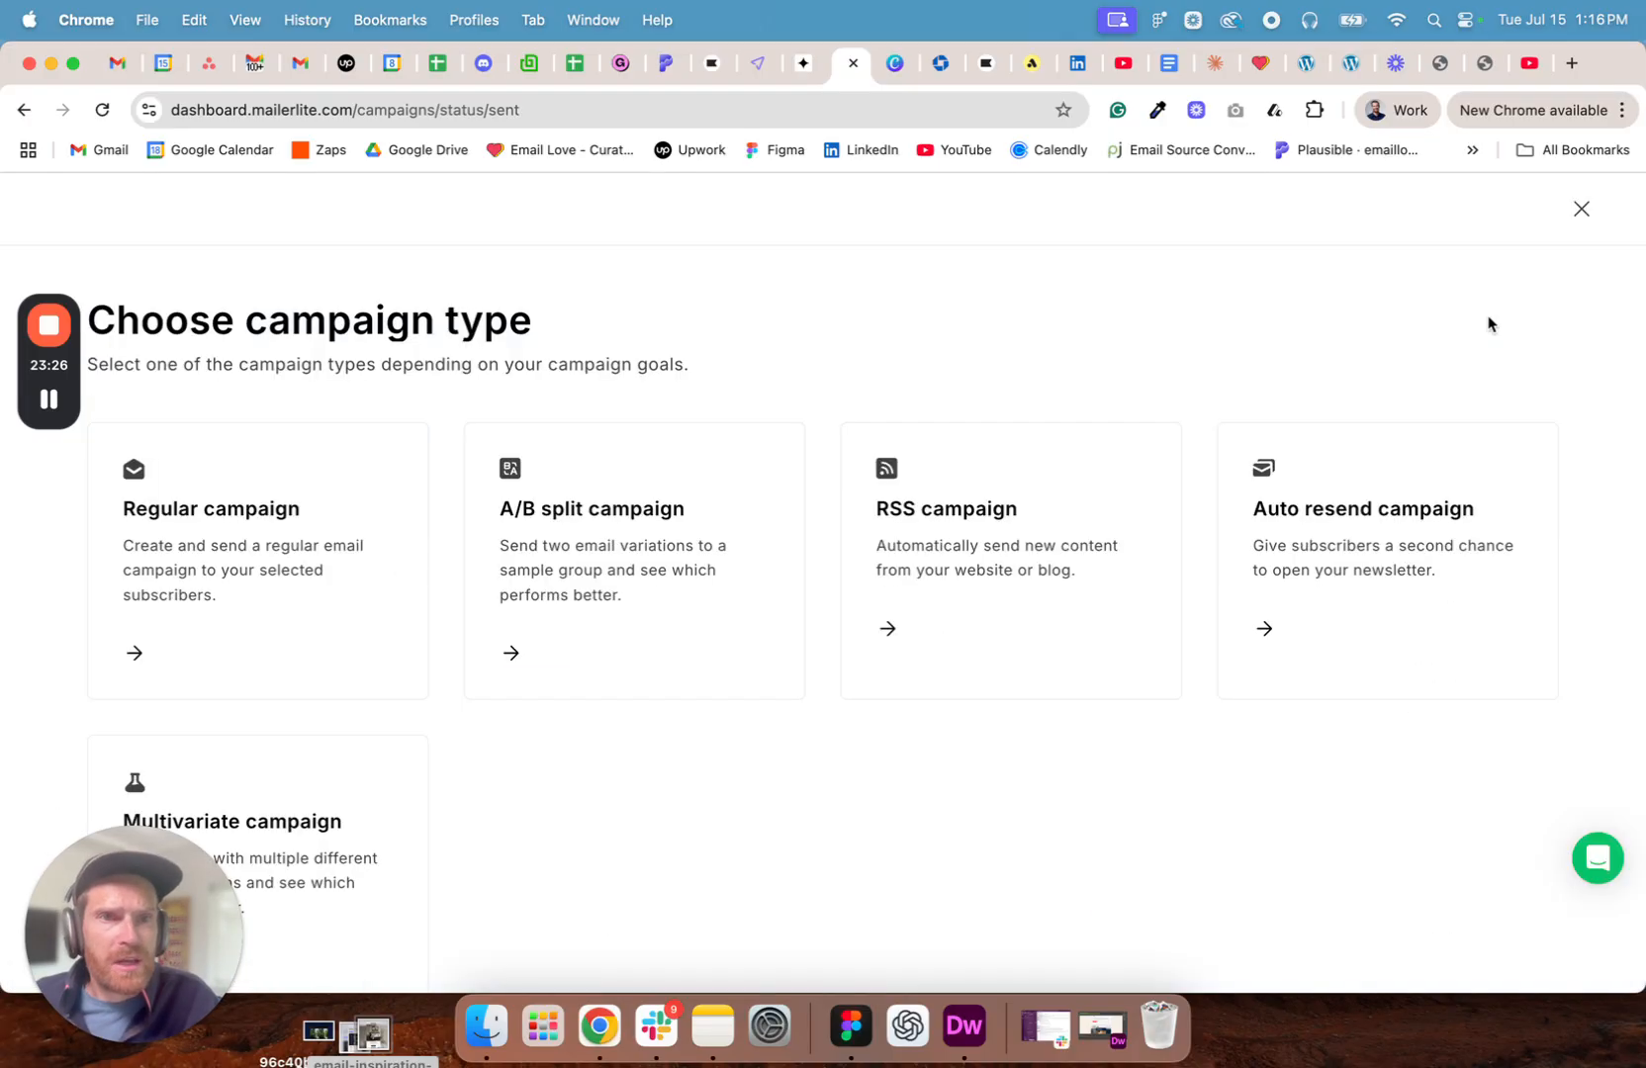
pyautogui.click(288, 536)
# - Name the campaign "20250715 Curated Inspiration"
pyautogui.click(230, 471)
pyautogui.write('2025')
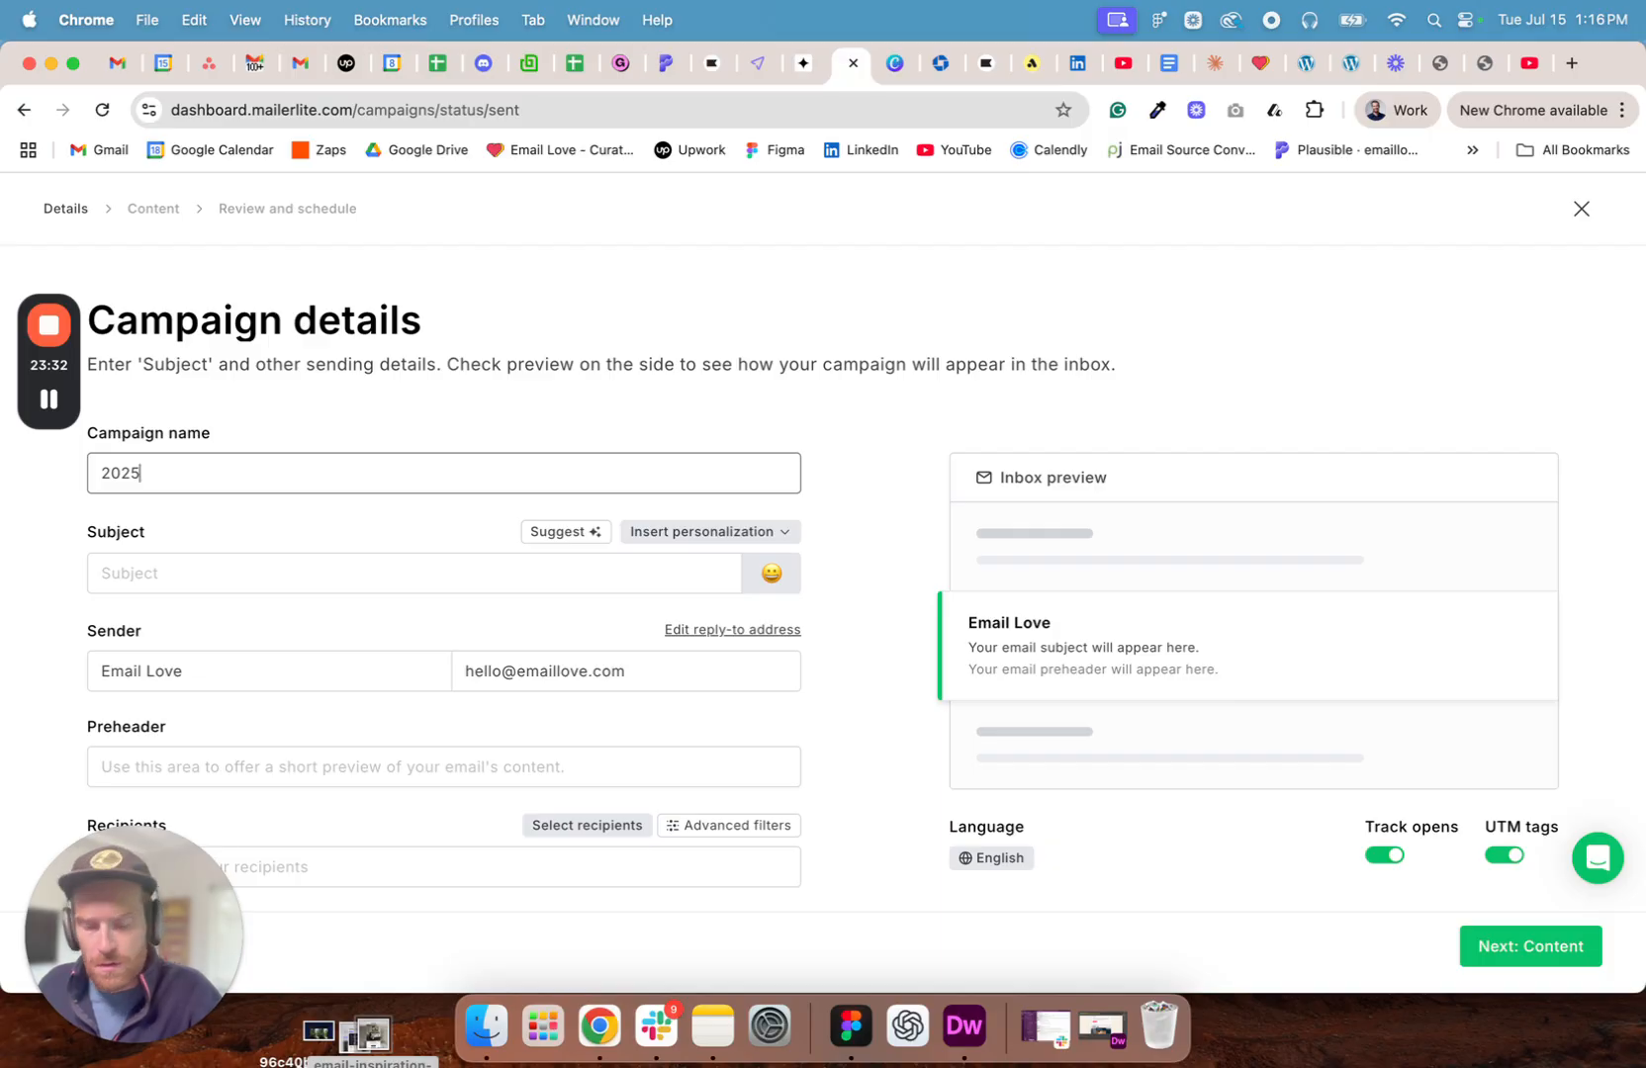
pyautogui.write('15')
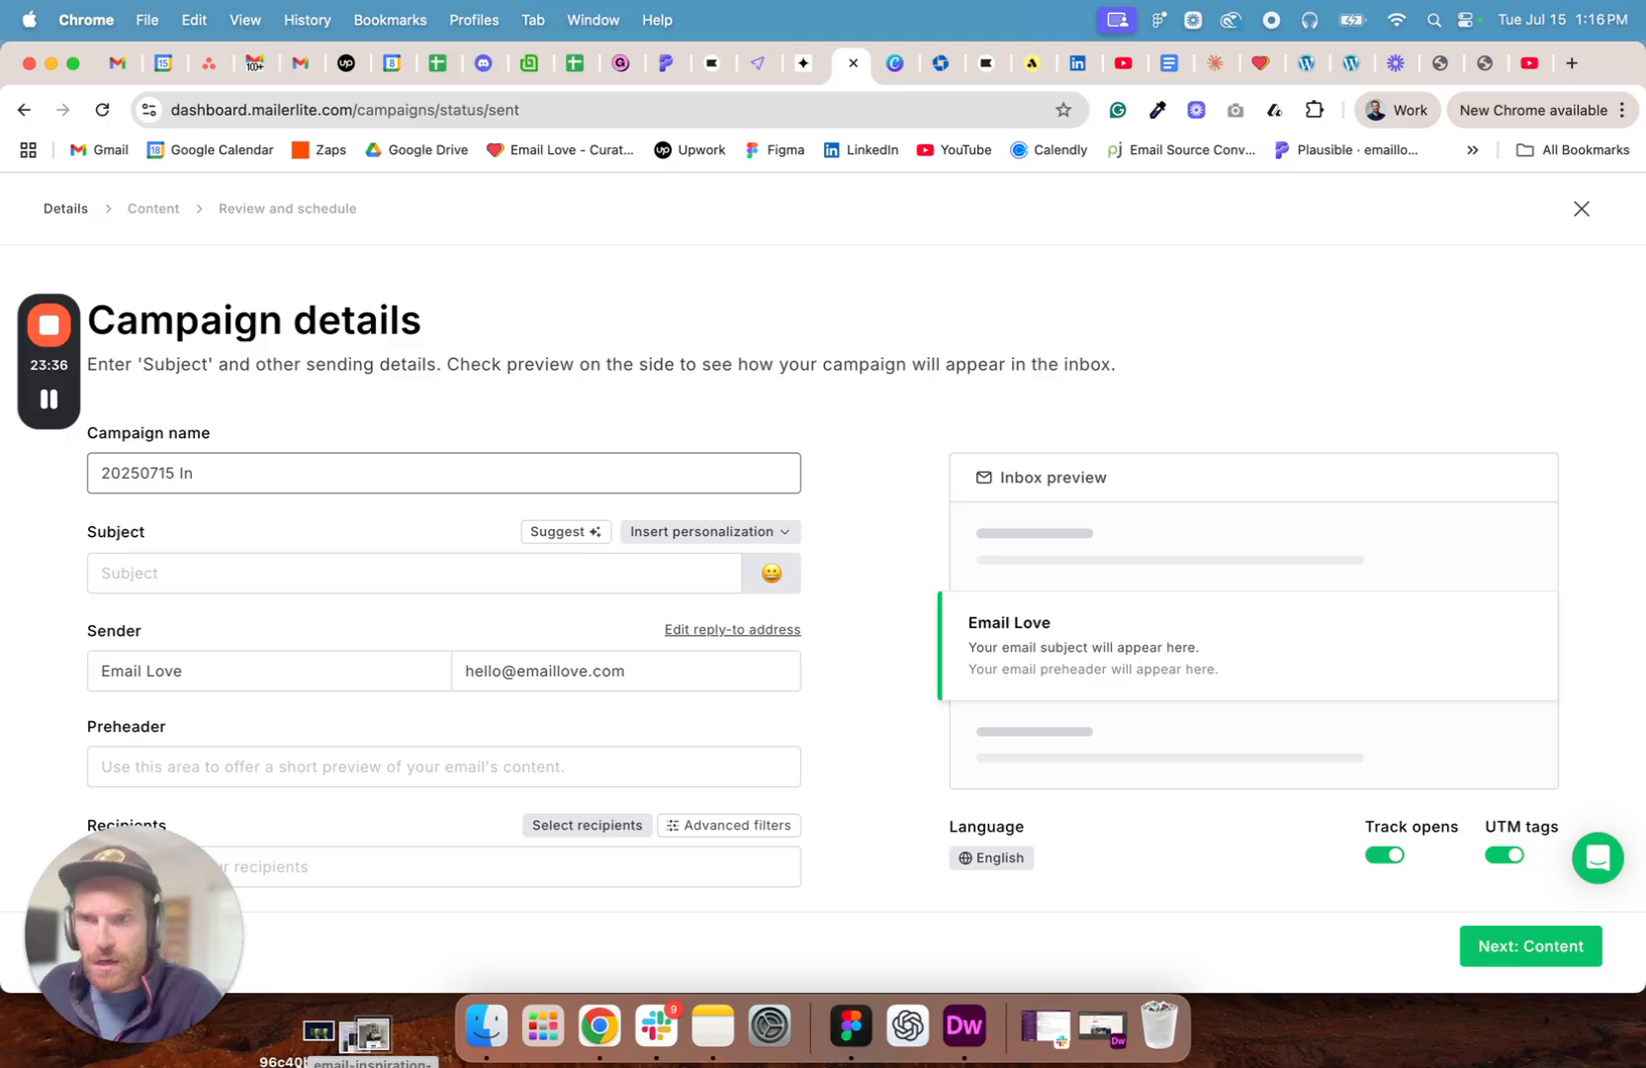
pyautogui.write(' Curated')
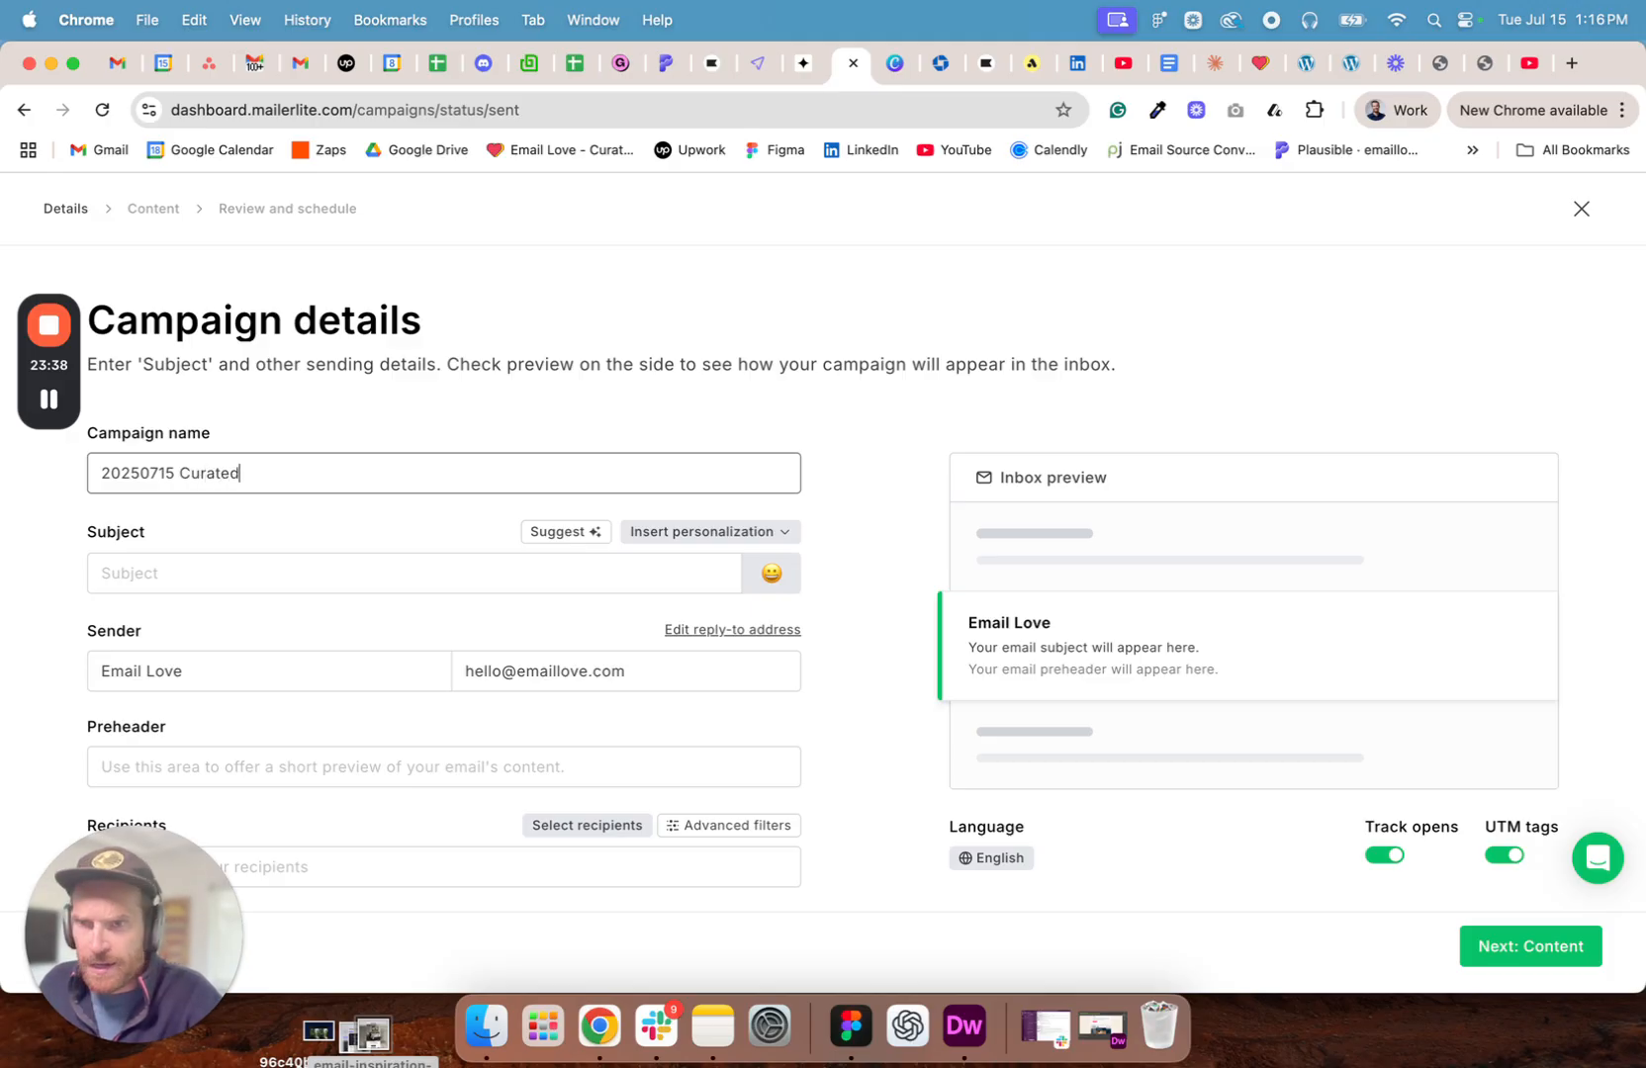
pyautogui.write(' Inspiration')
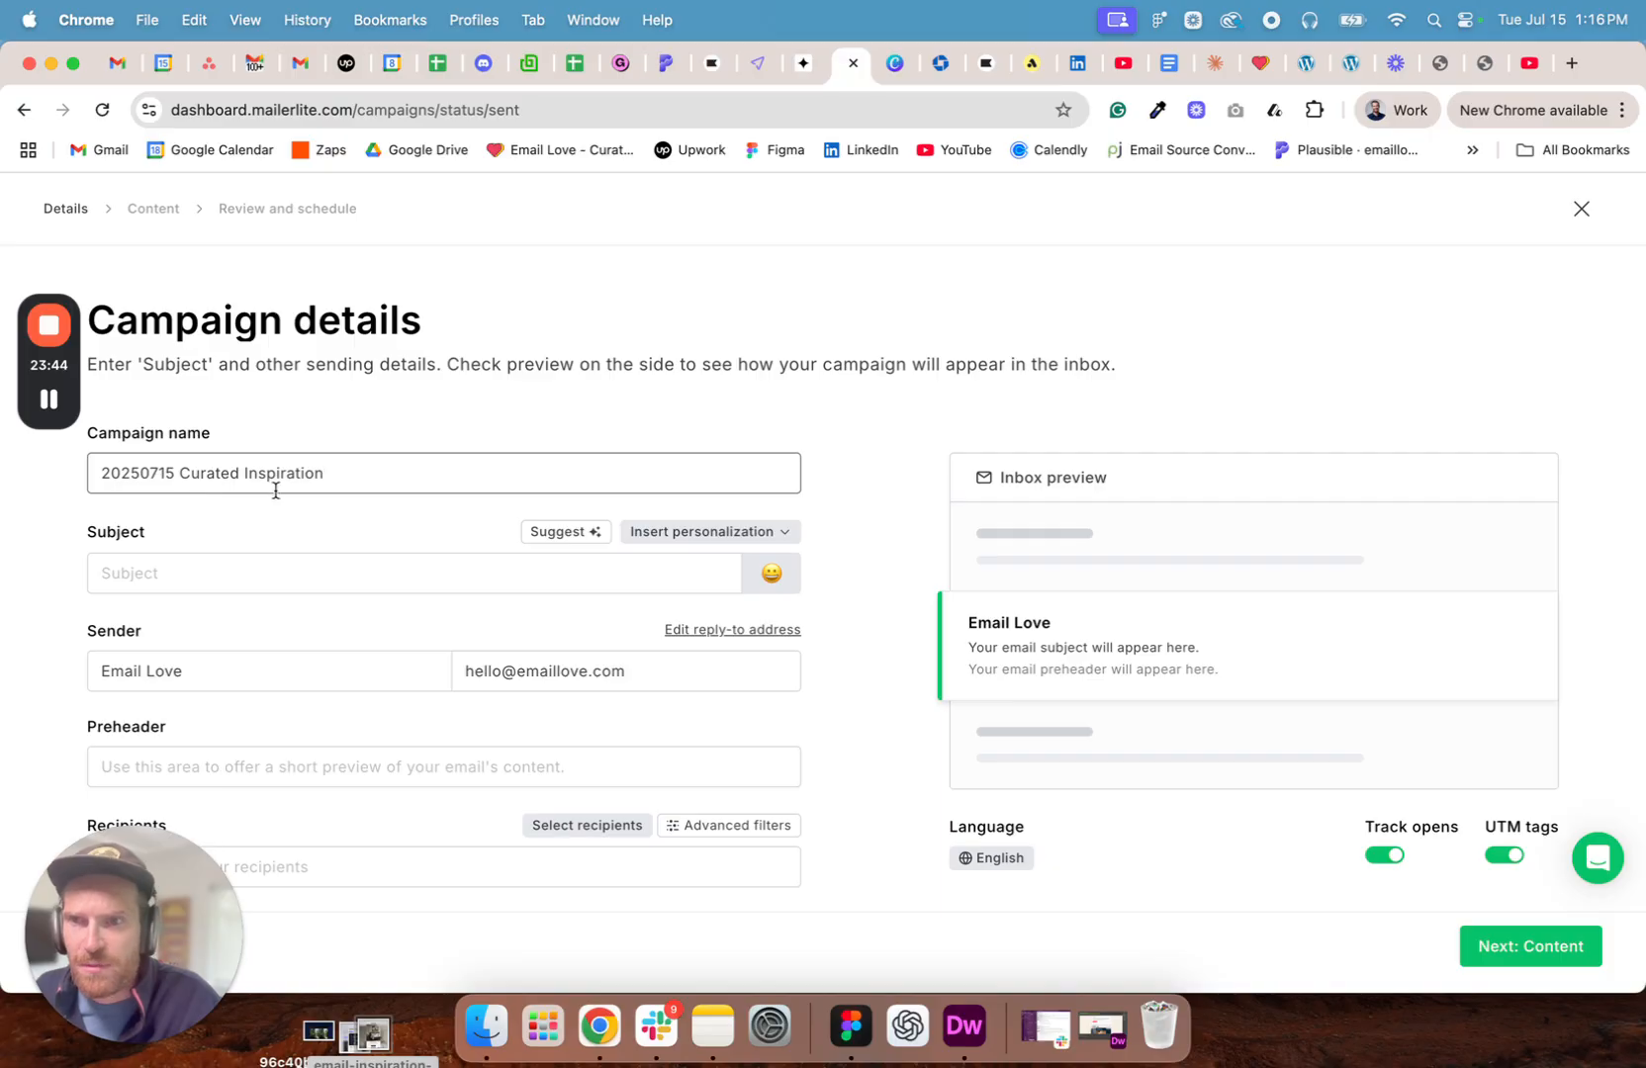
# - Set the subject to "Build a newsletter with me" followed by a face emoji
pyautogui.click(179, 570)
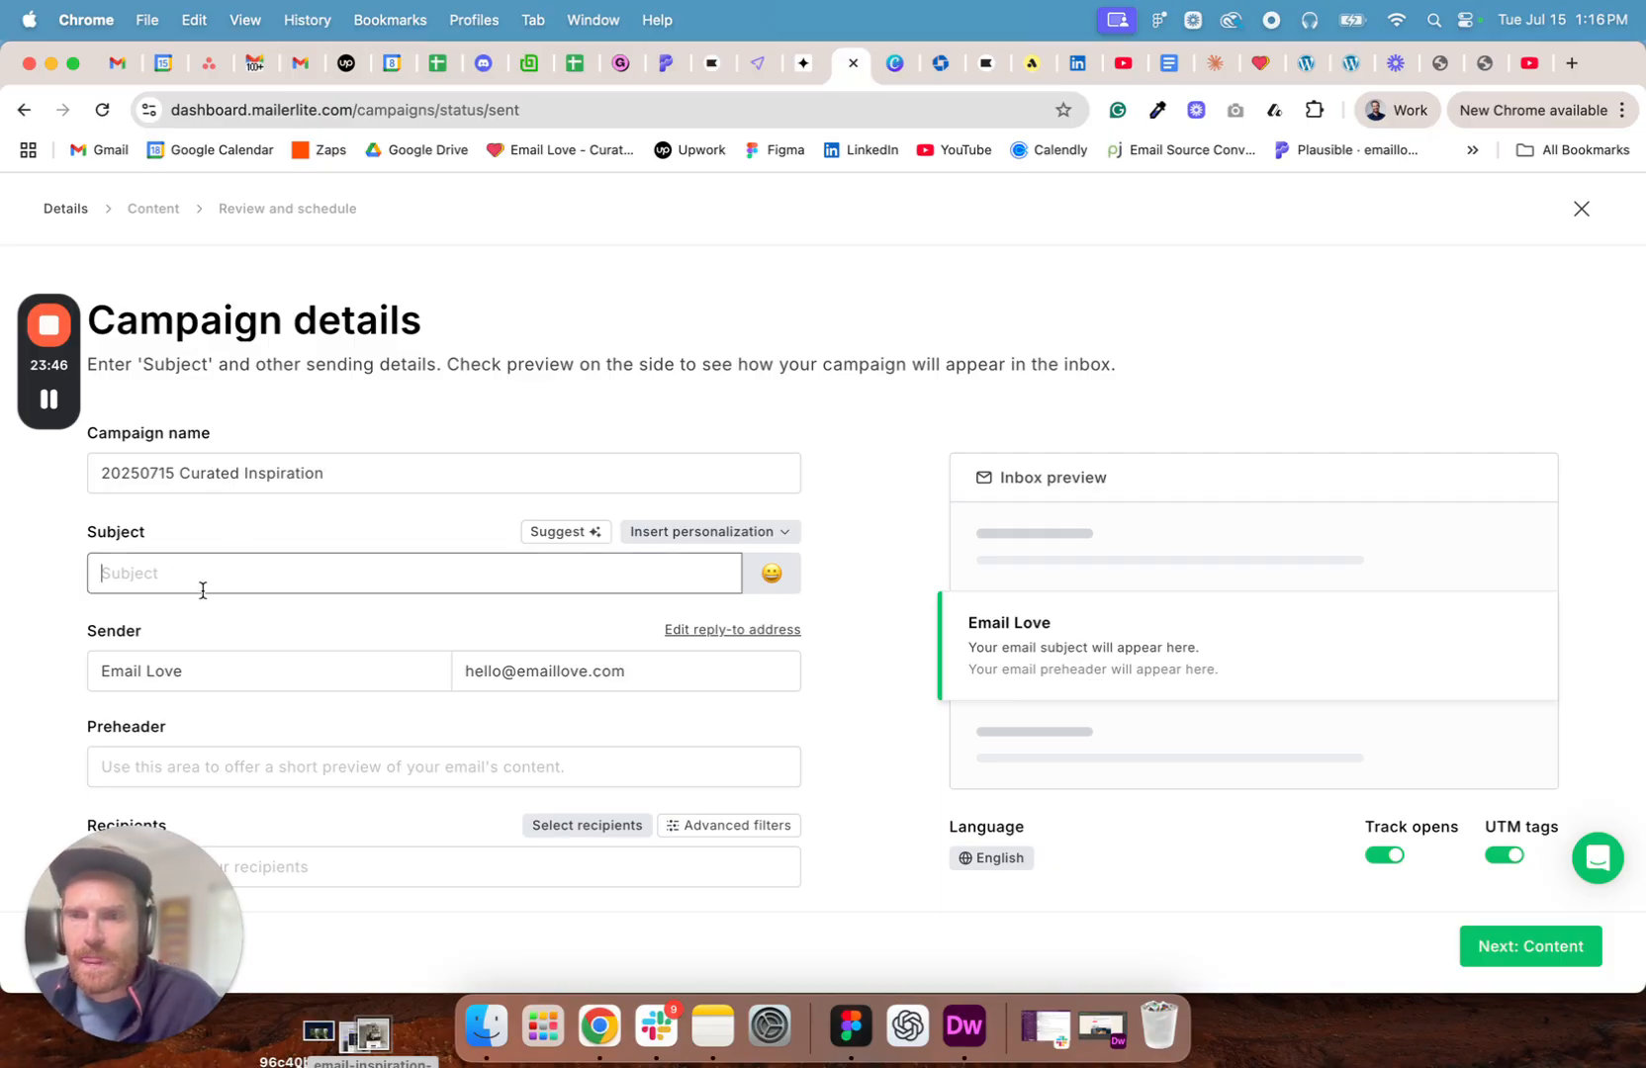
pyautogui.write('Bu')
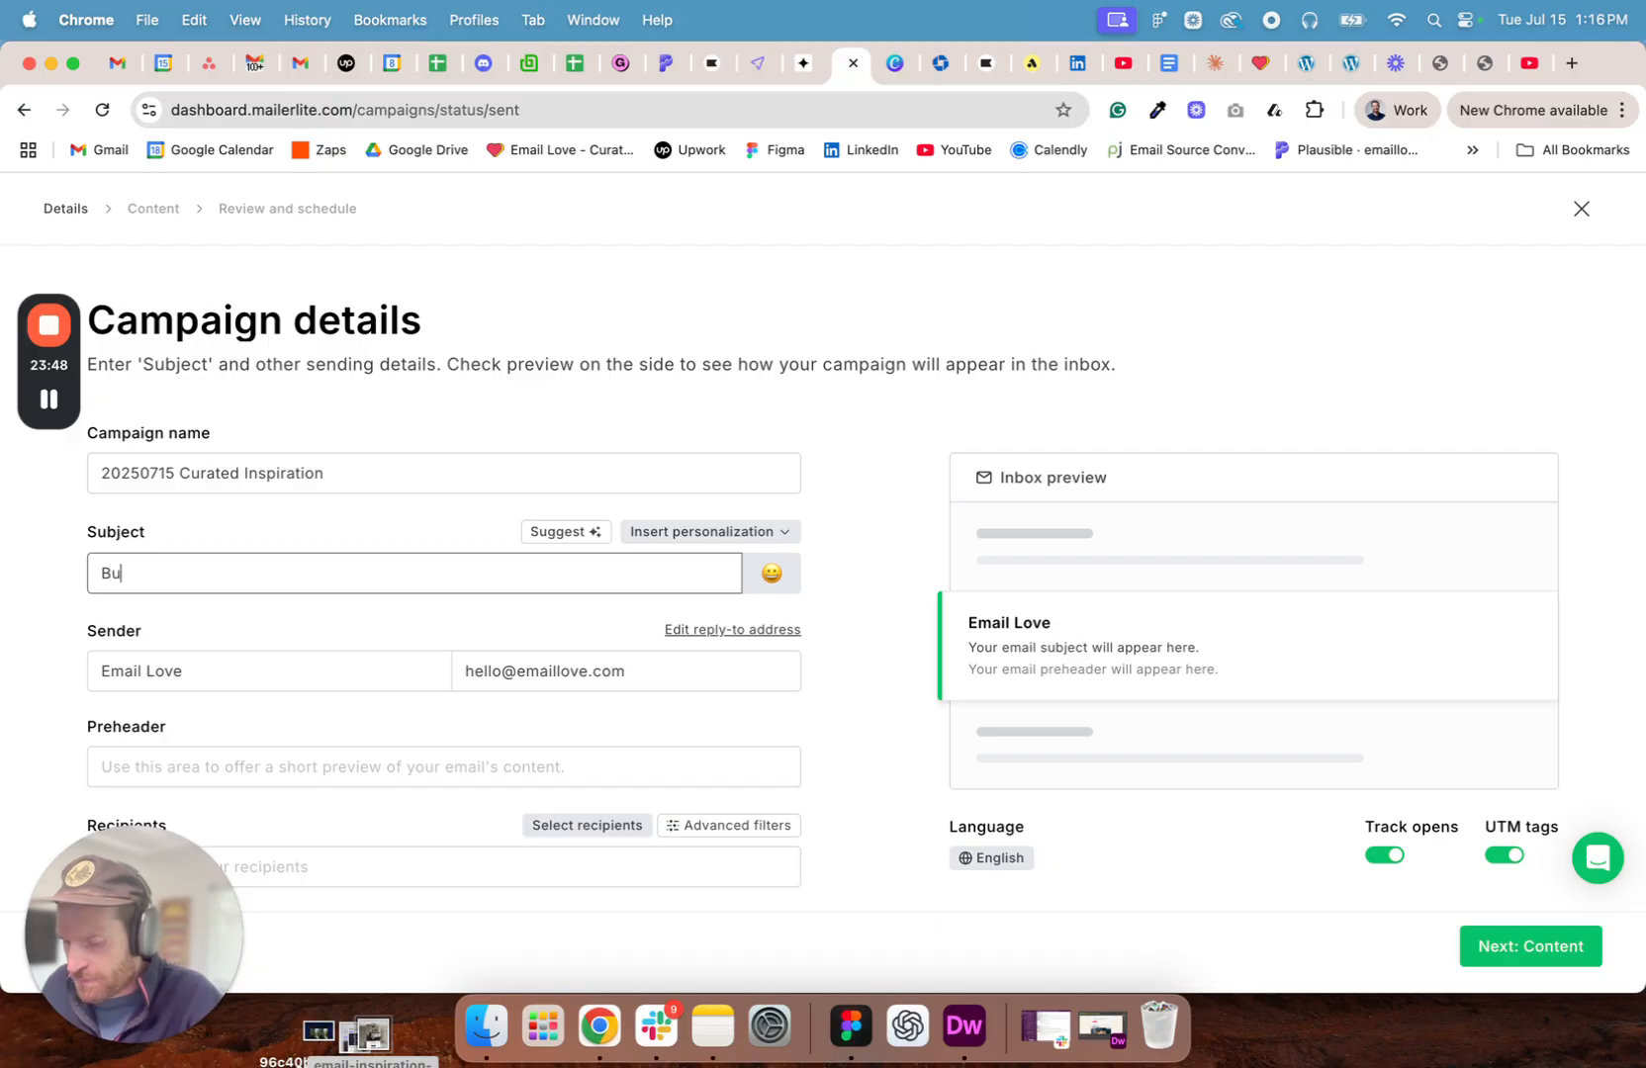
pyautogui.write('ild a newsletter with me')
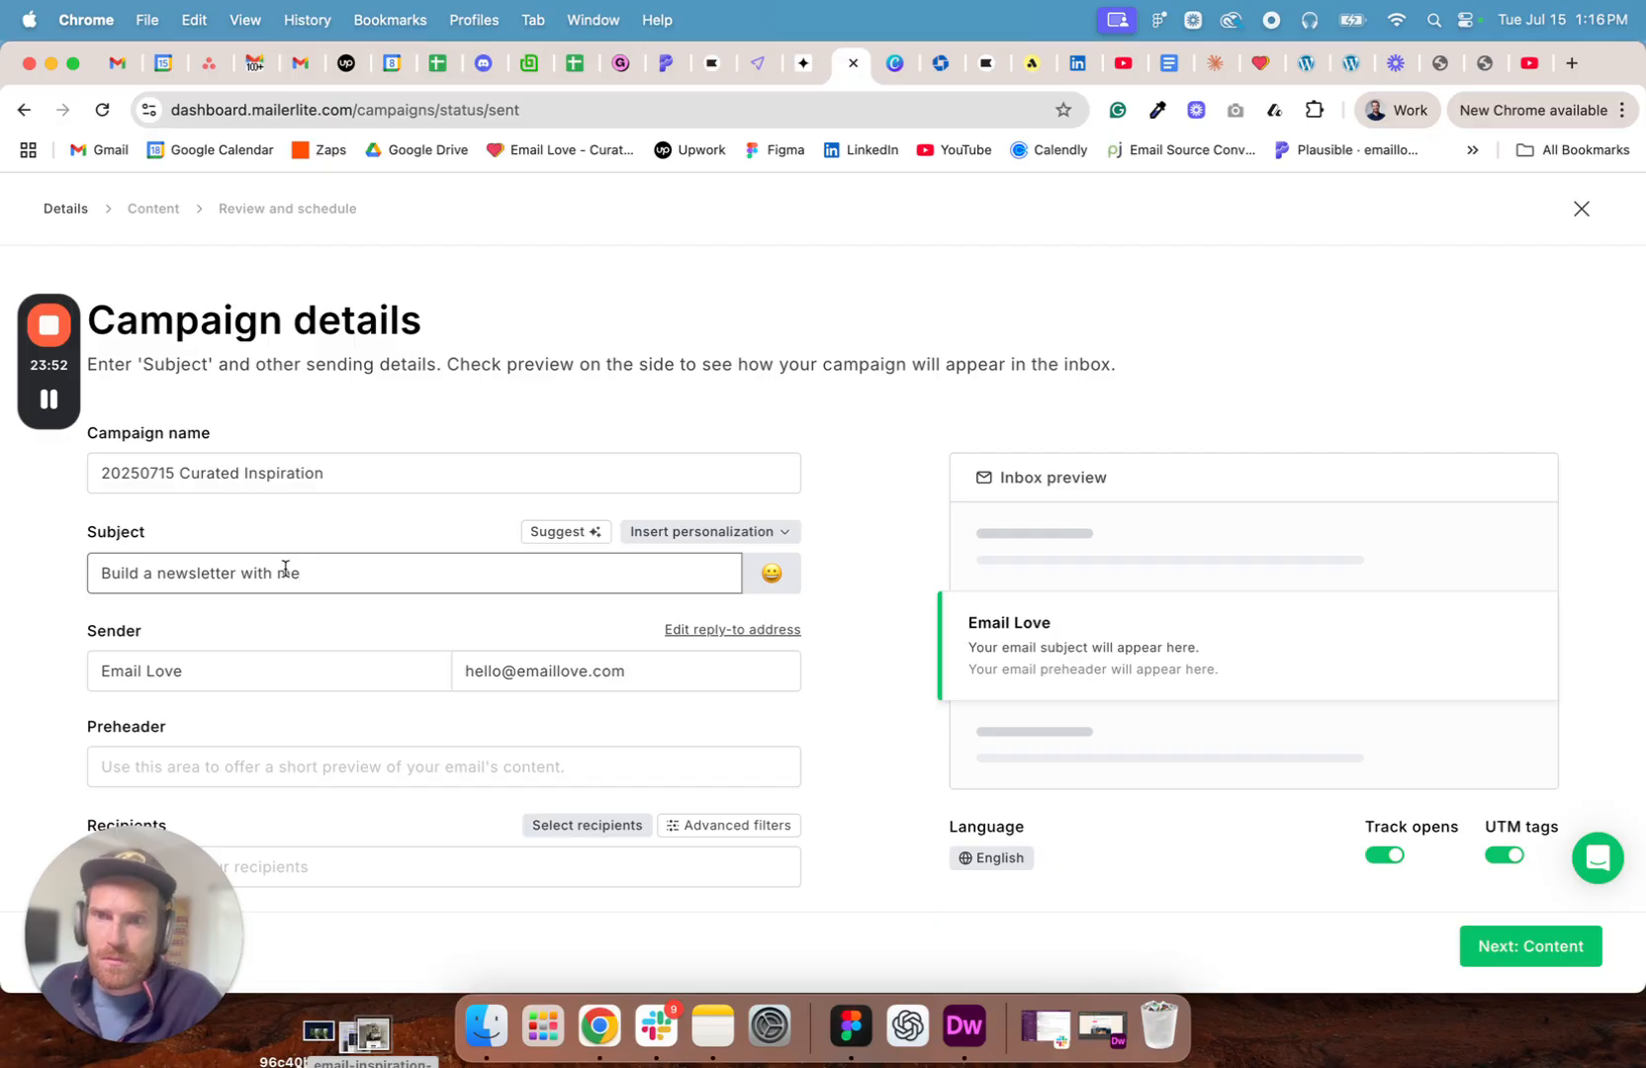
pyautogui.click(771, 575)
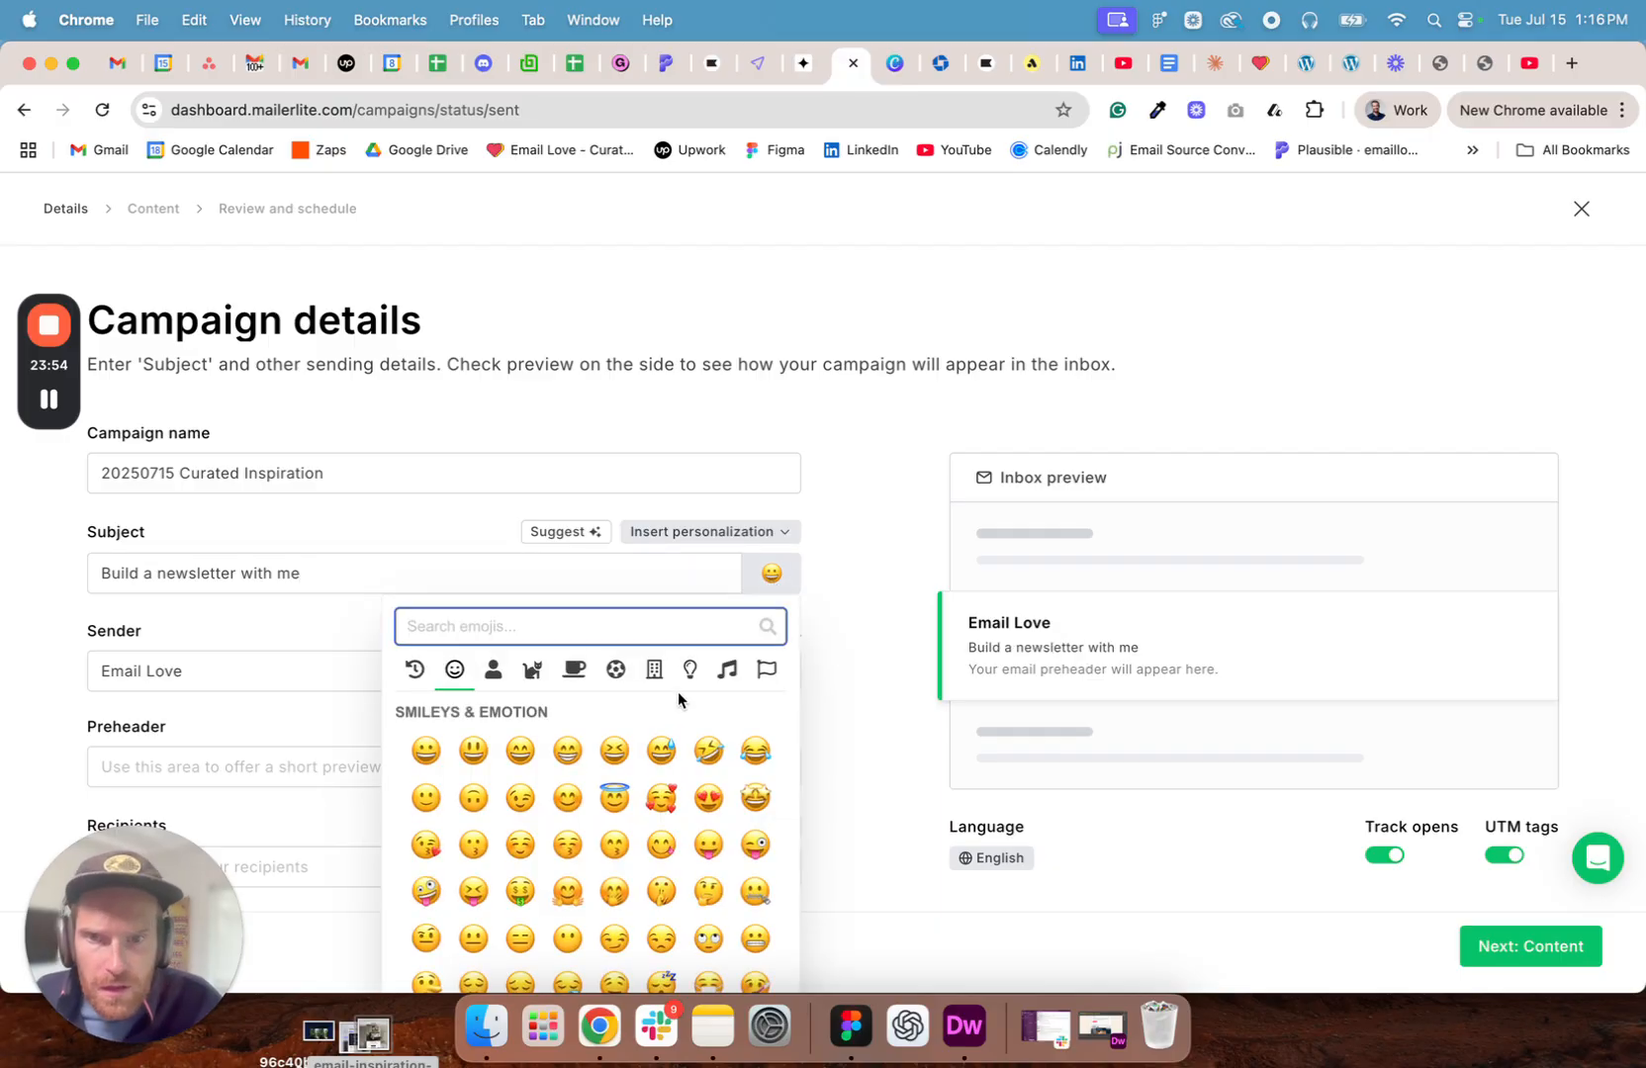
pyautogui.scroll(-2, 660, 810)
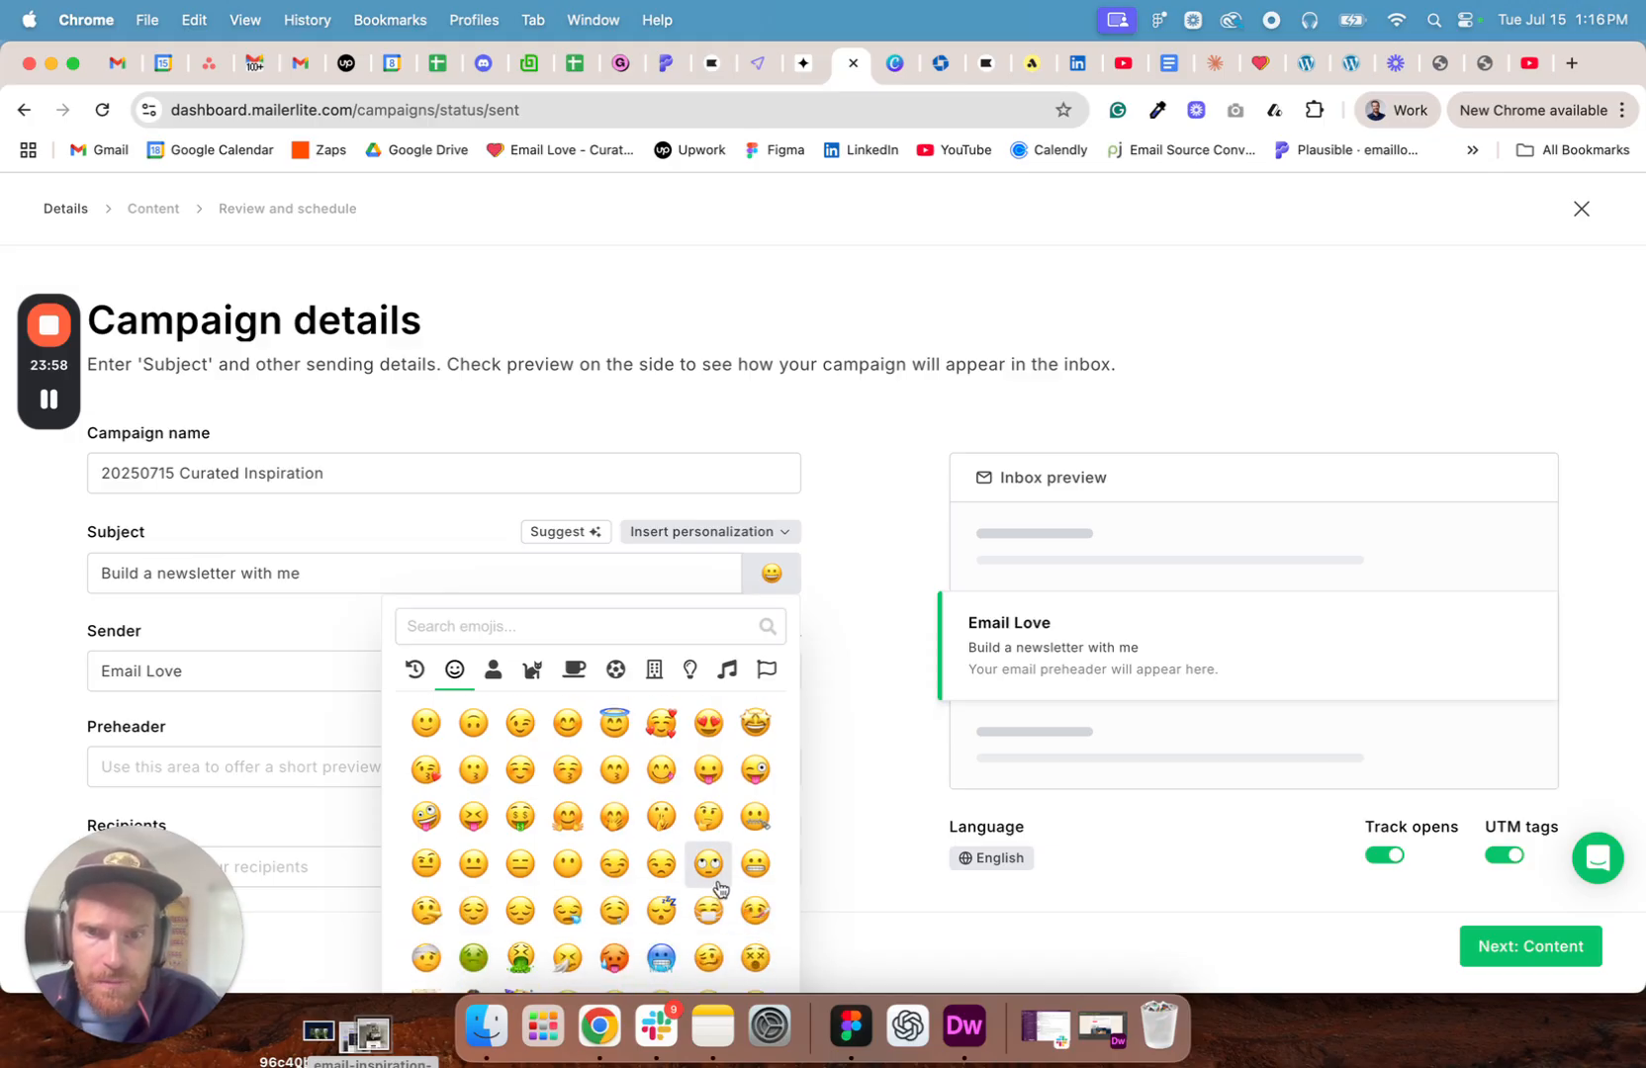
pyautogui.click(708, 858)
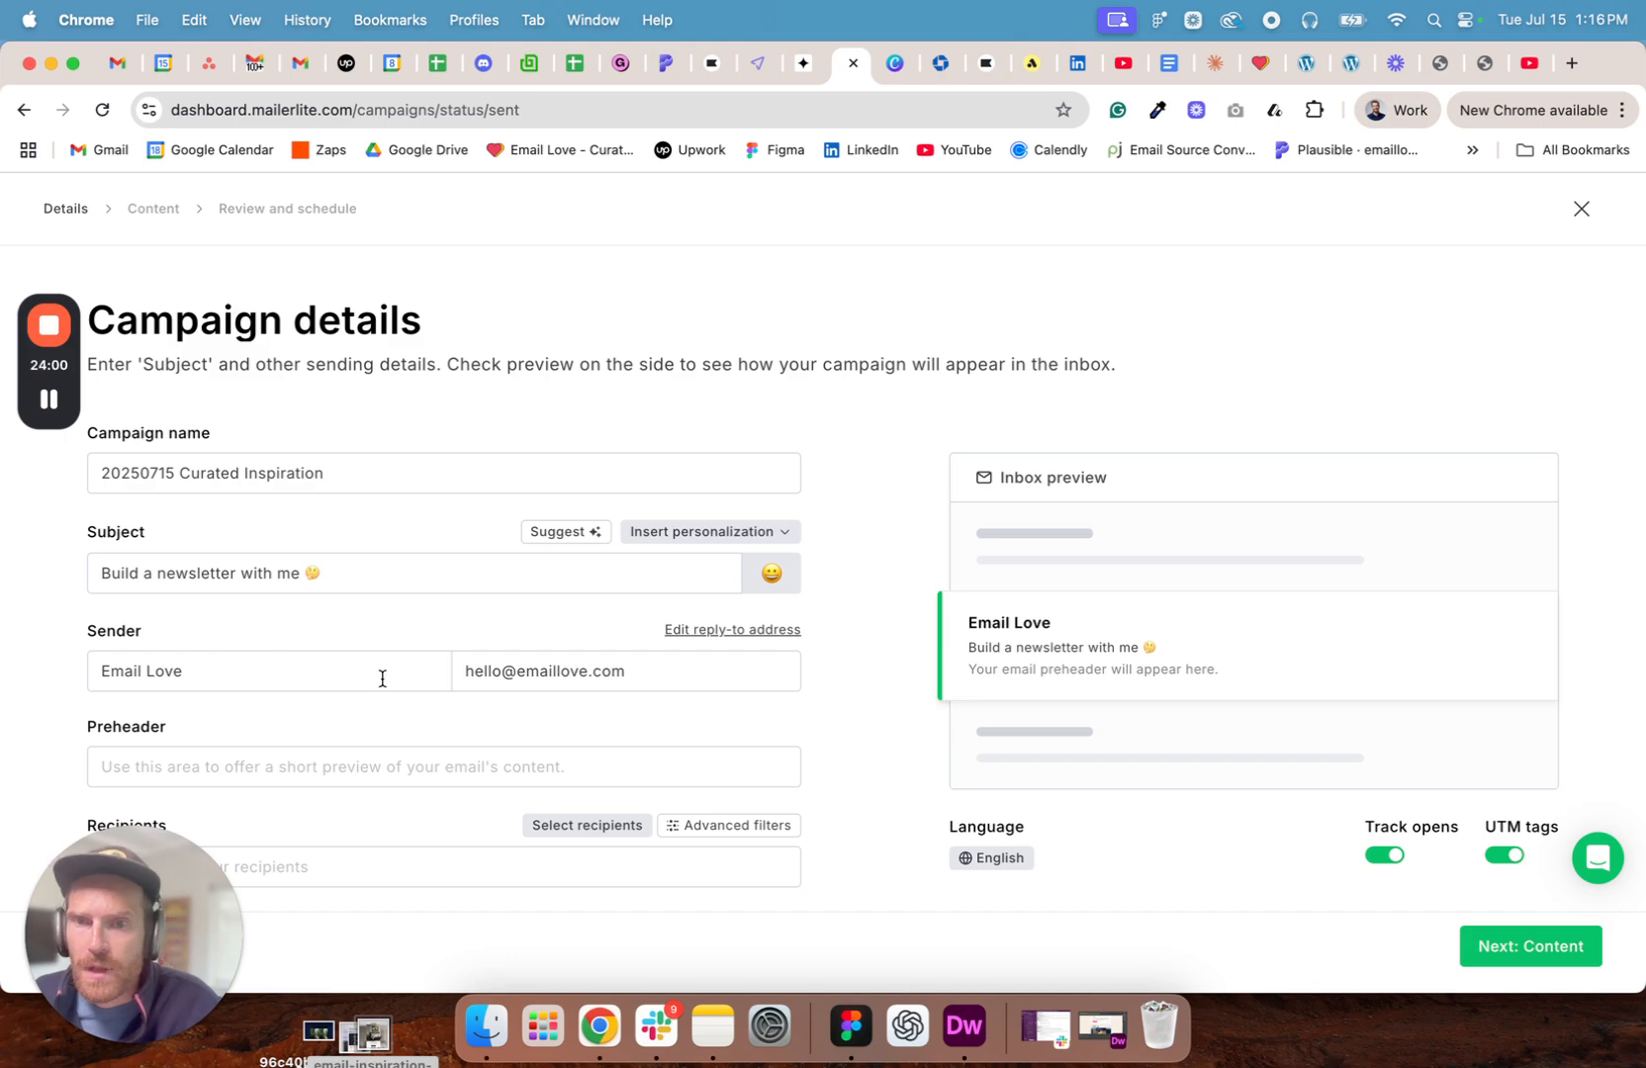
# - Select the Email Love Subscribers and Email Love Sign In groups as the campaign's recipients
pyautogui.click(591, 827)
pyautogui.scroll(-10, 813, 681)
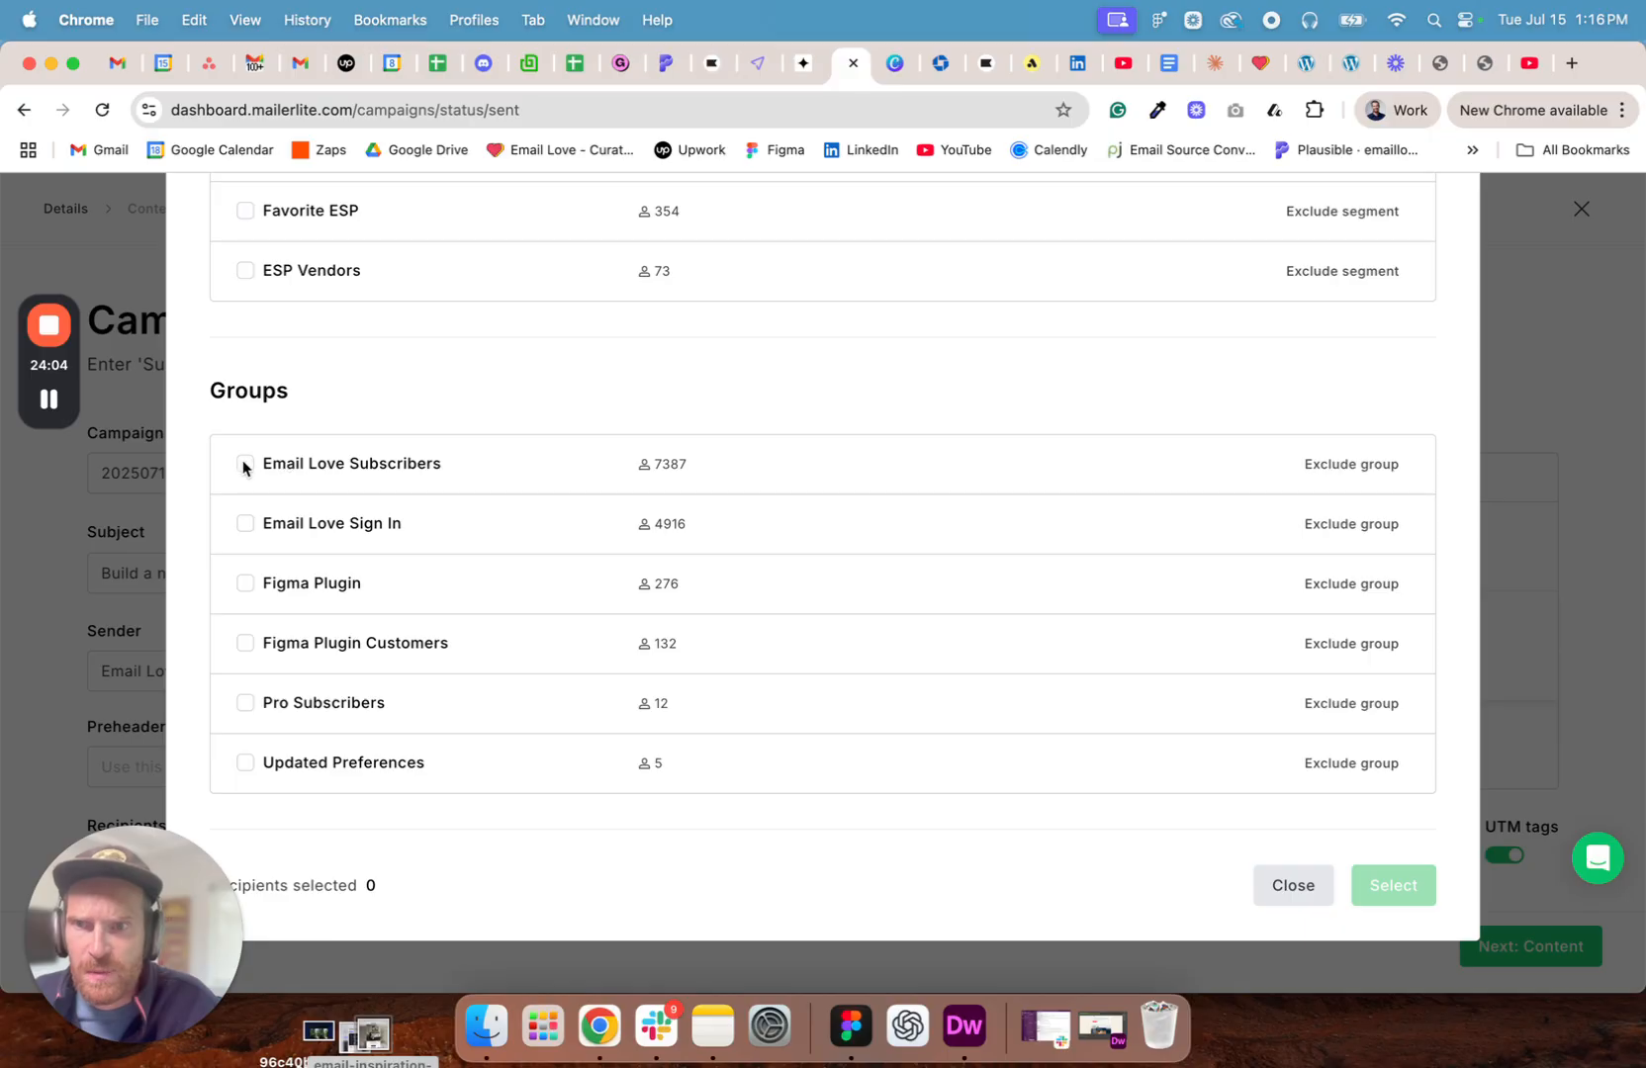
pyautogui.click(244, 464)
pyautogui.click(245, 525)
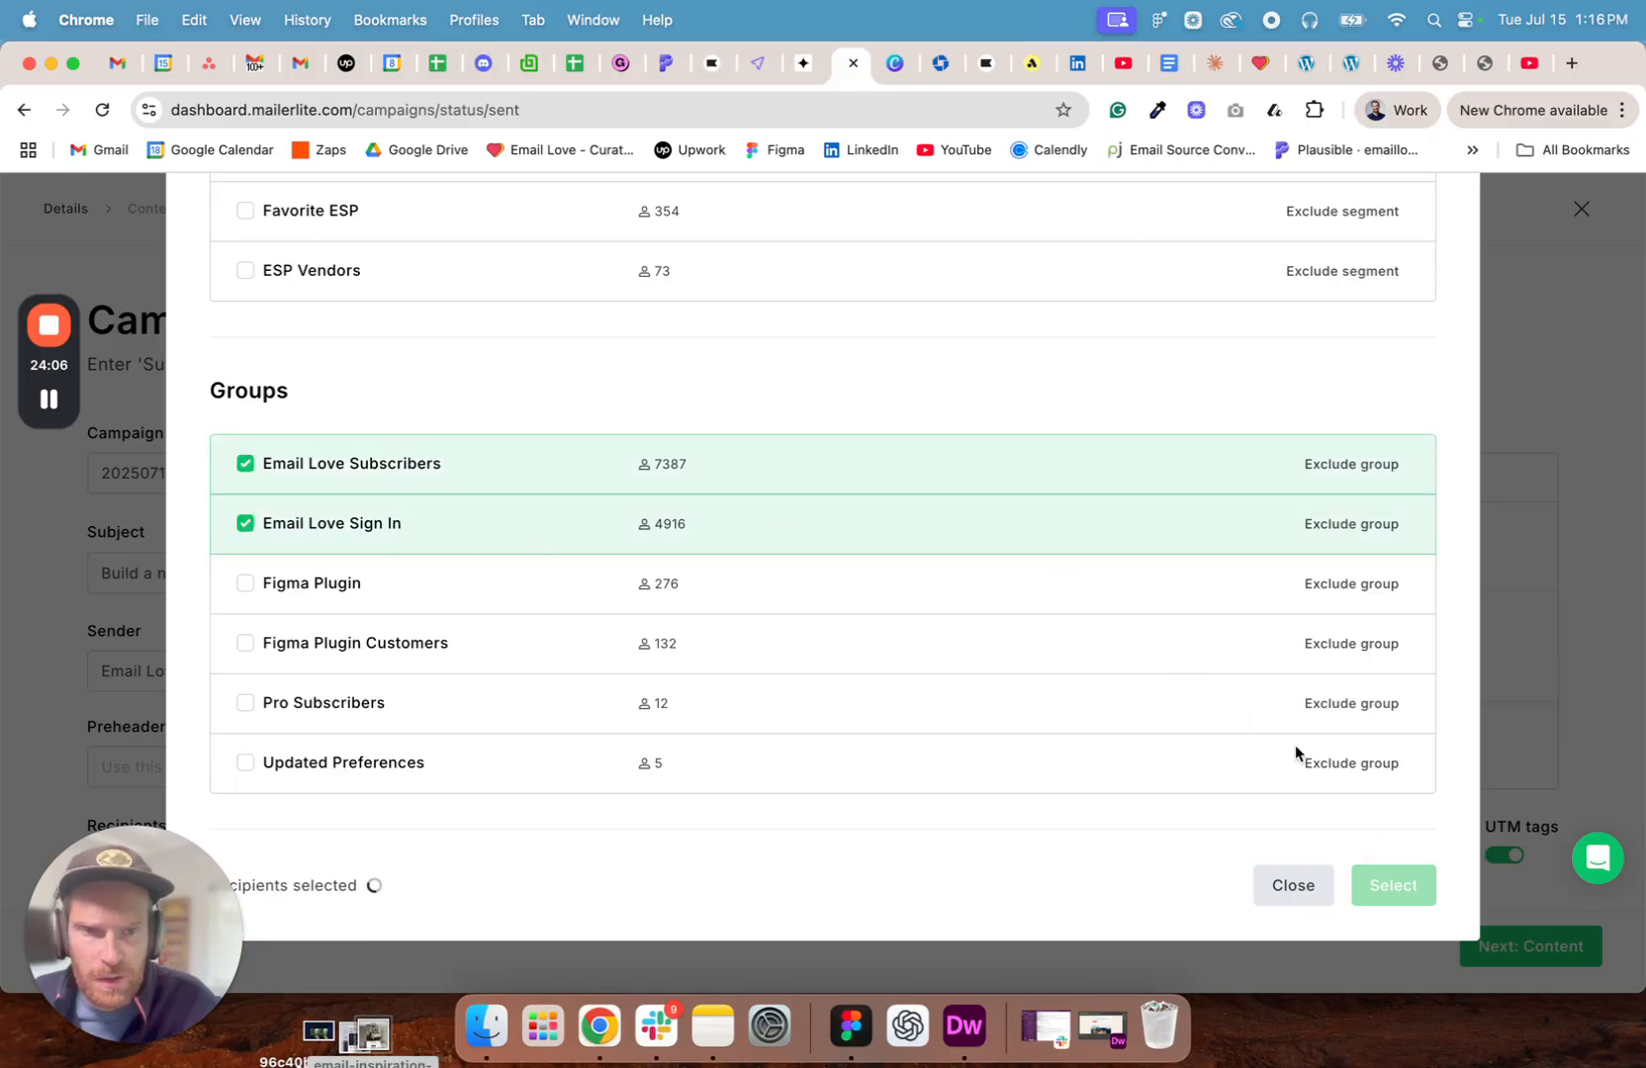
pyautogui.click(1393, 887)
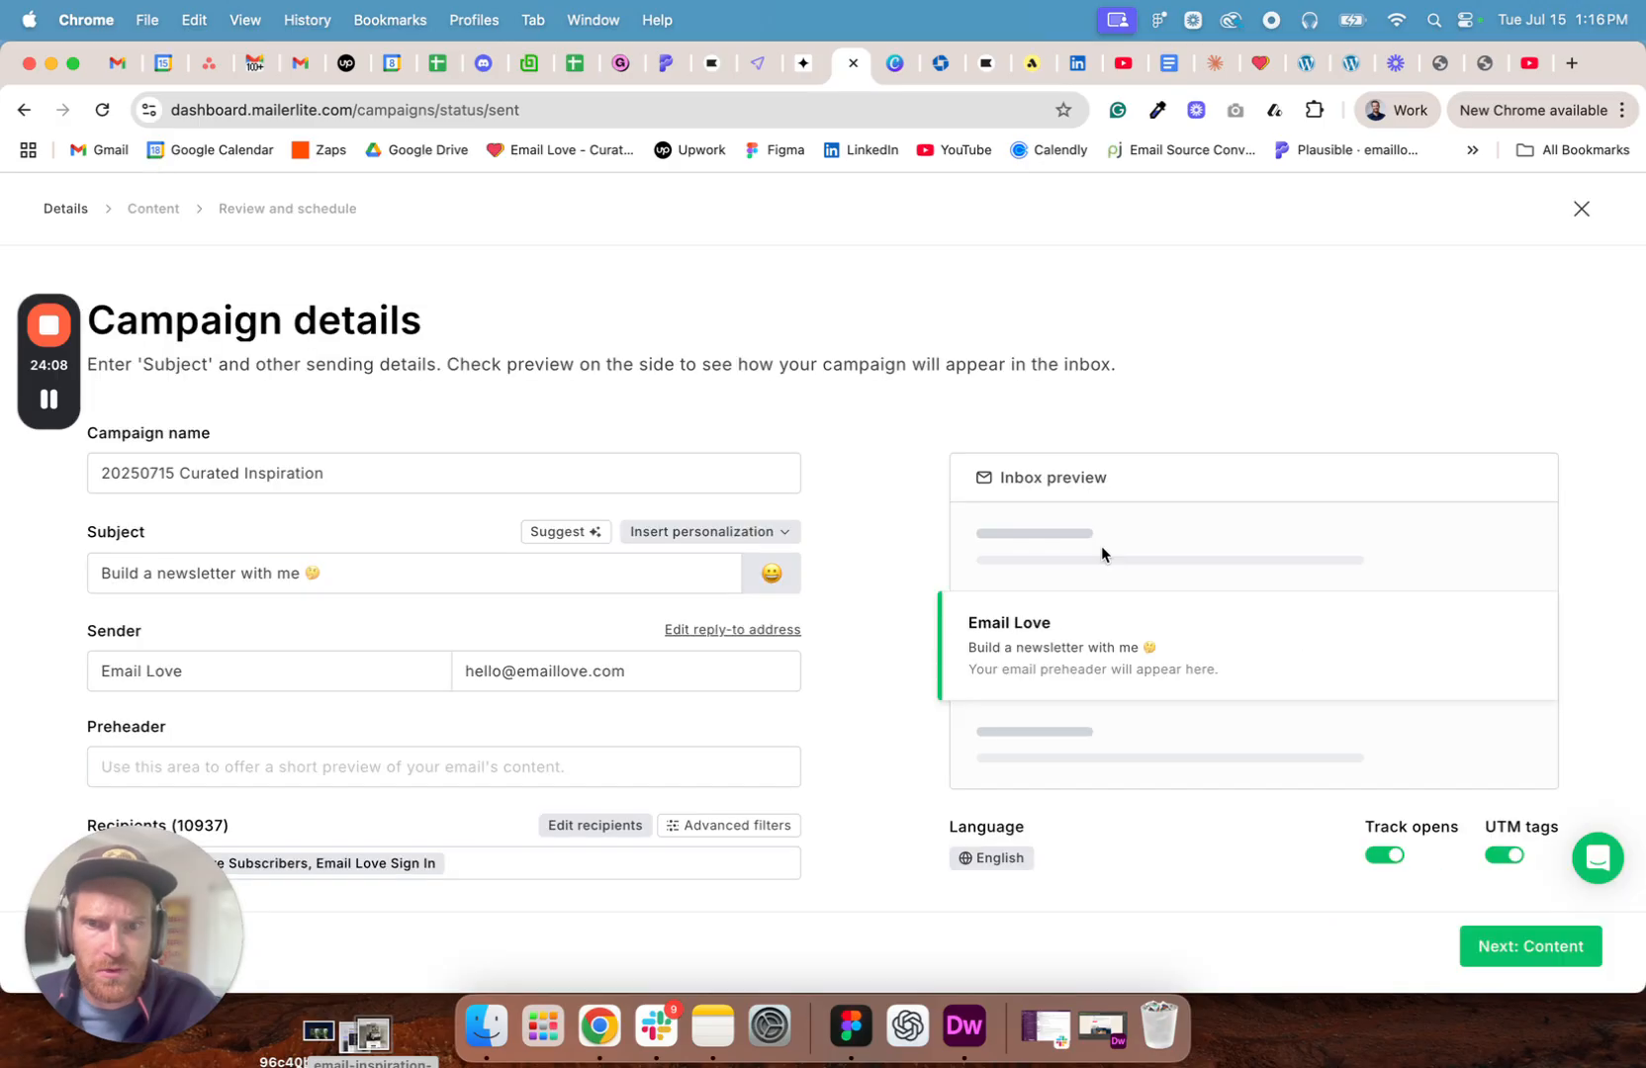
# - Continue to the campaign's content and start the email design from scratch in the custom HTML editor
pyautogui.click(1504, 950)
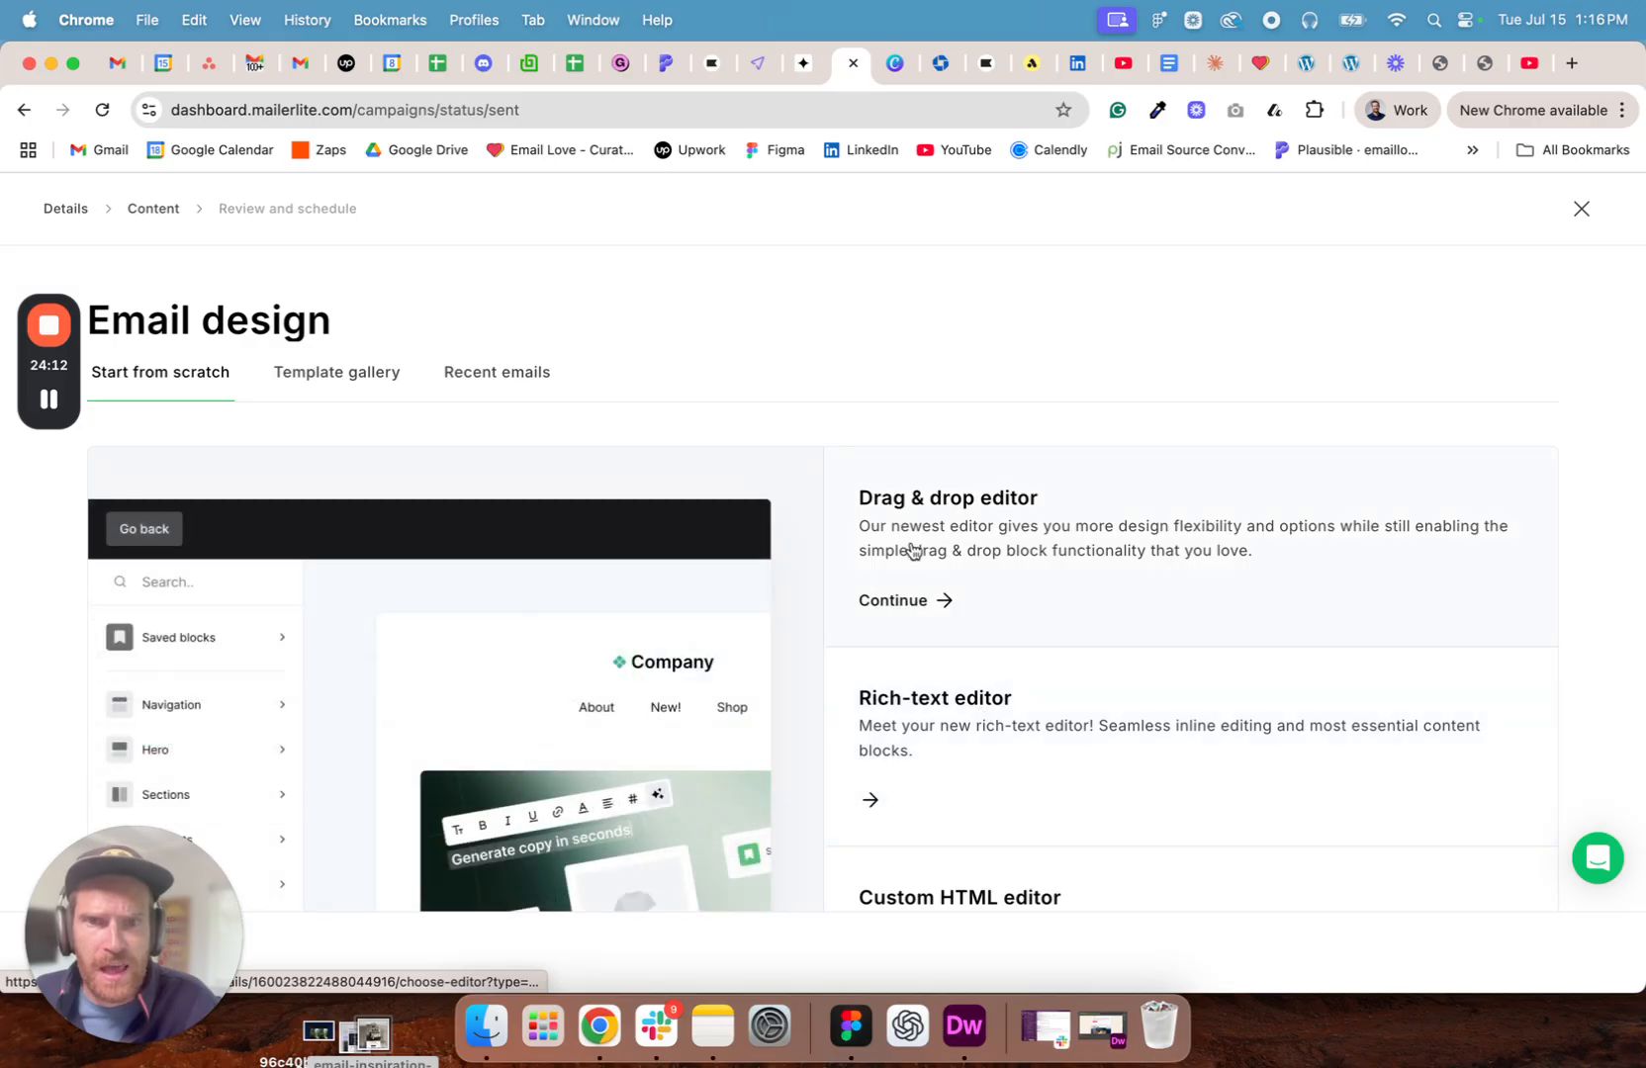
pyautogui.scroll(-3, 910, 534)
pyautogui.click(984, 775)
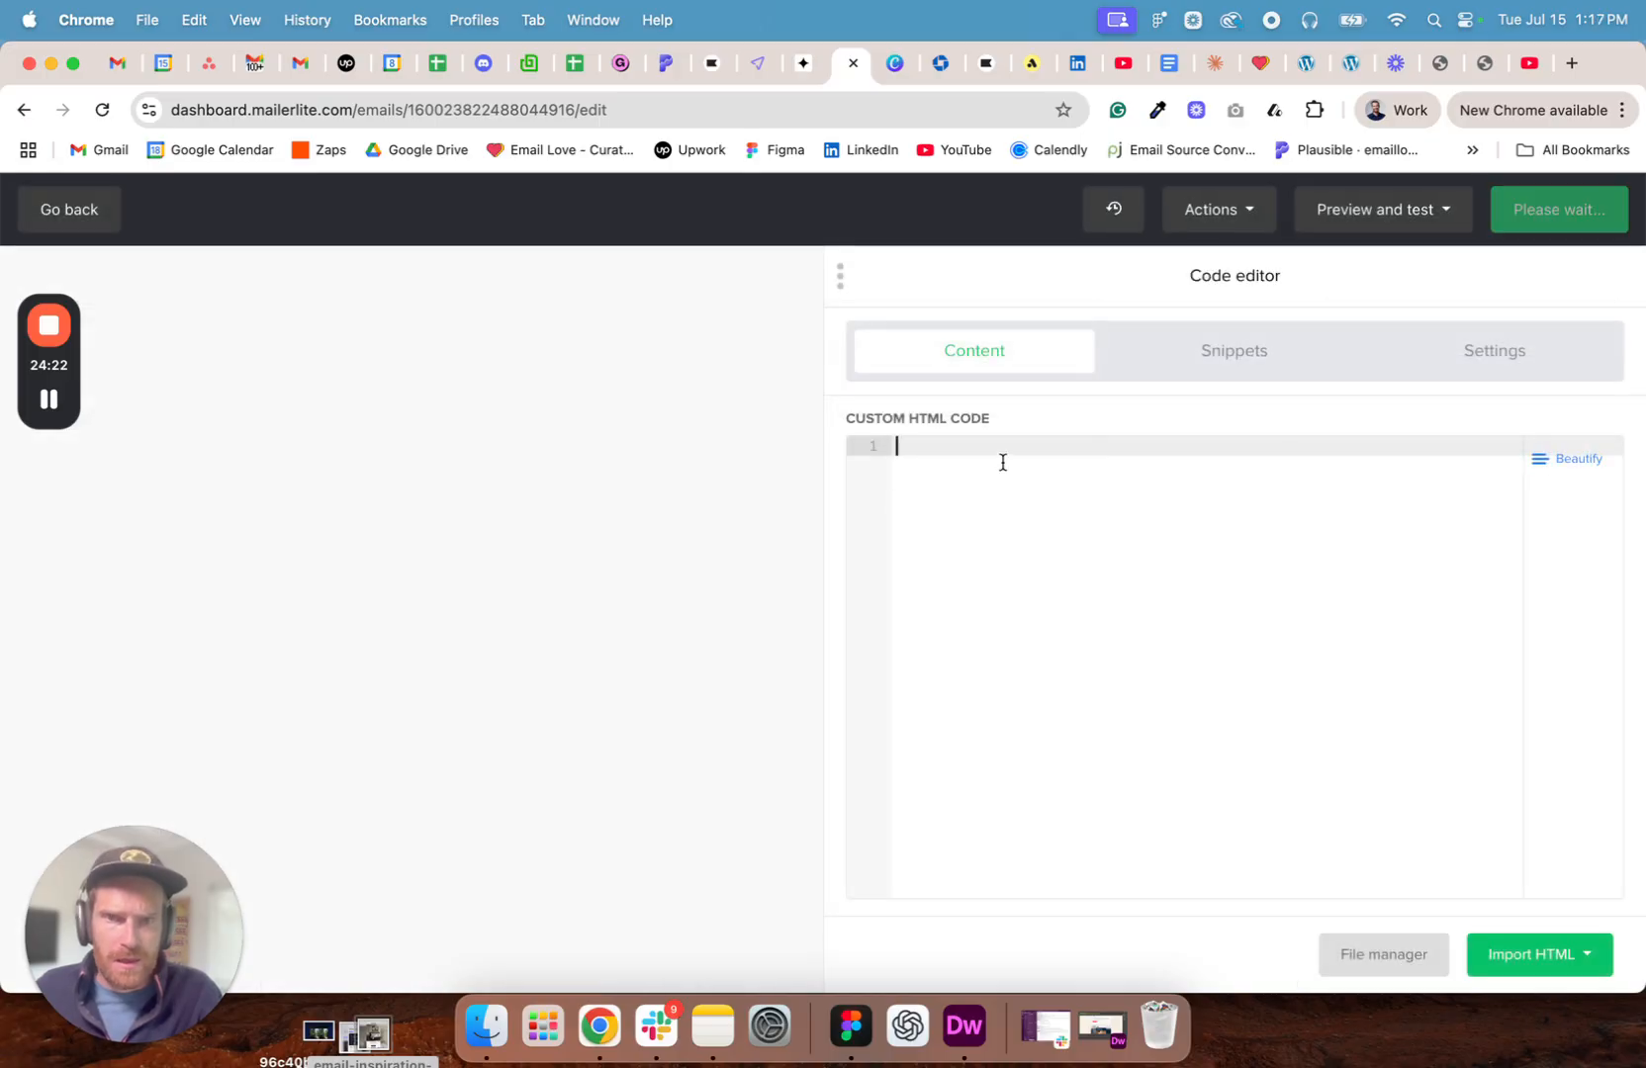
pyautogui.write('https://www.youtube.com/watch?v=I8orI4WIRQY')
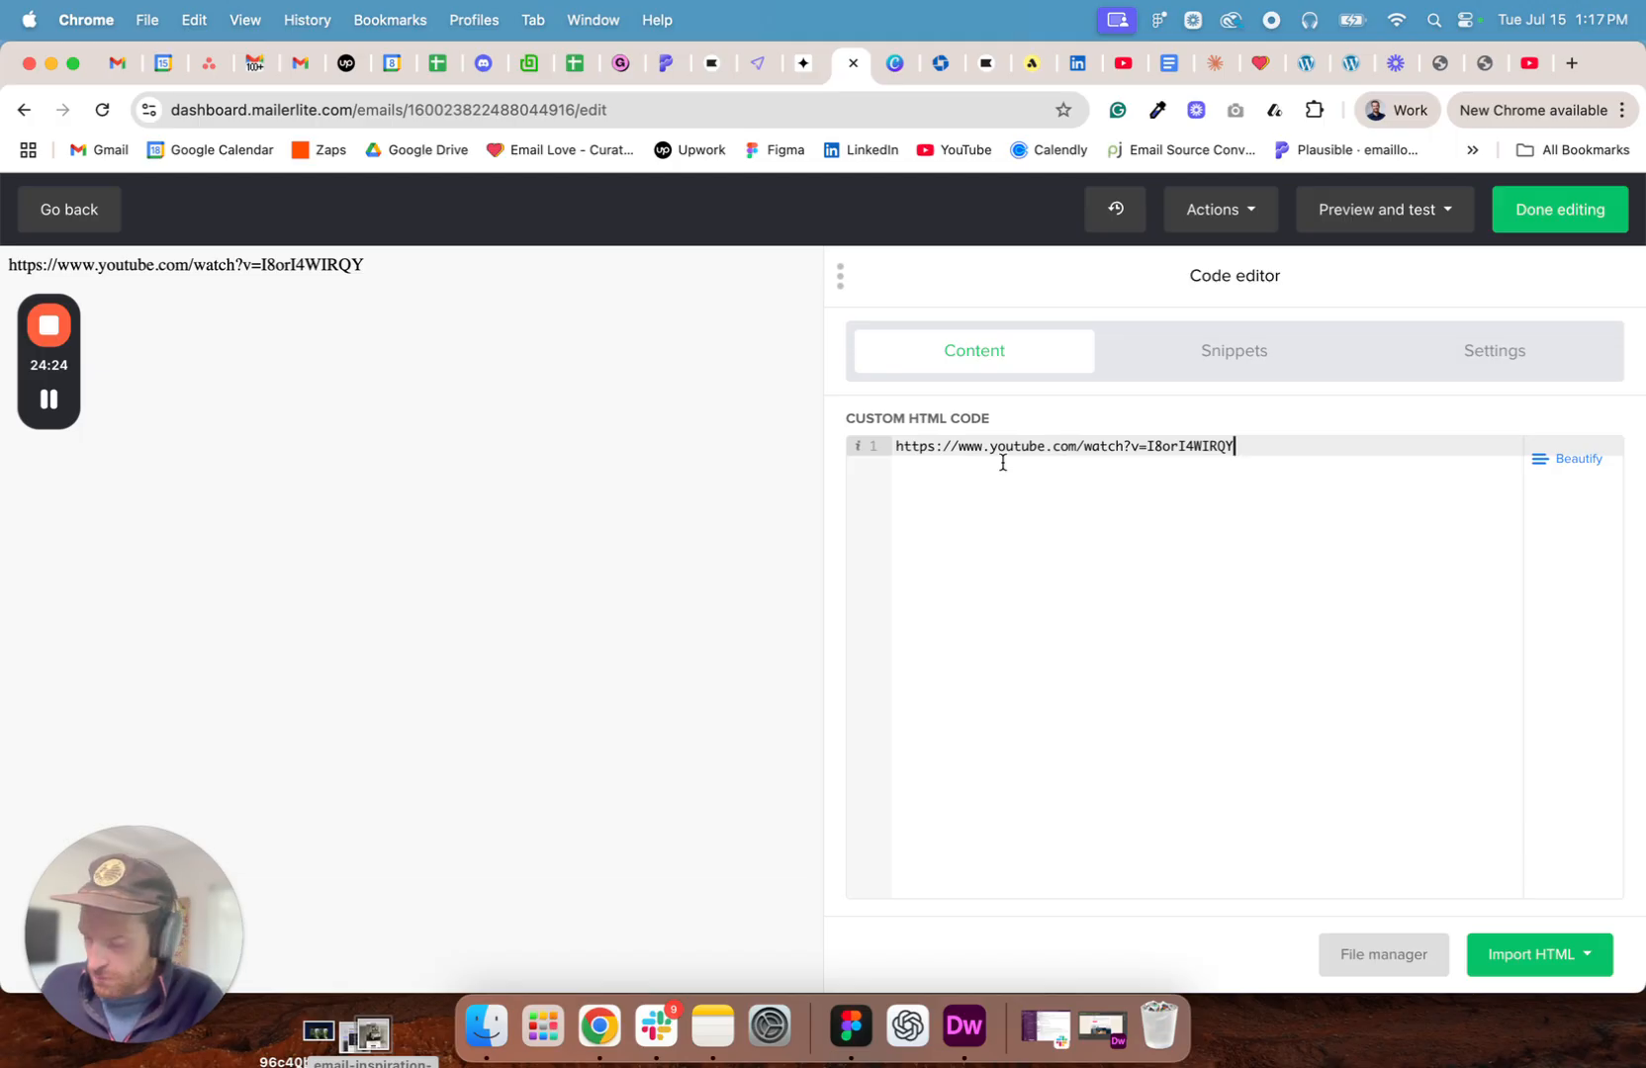
pyautogui.press('super+a')
pyautogui.press('BackSpace')
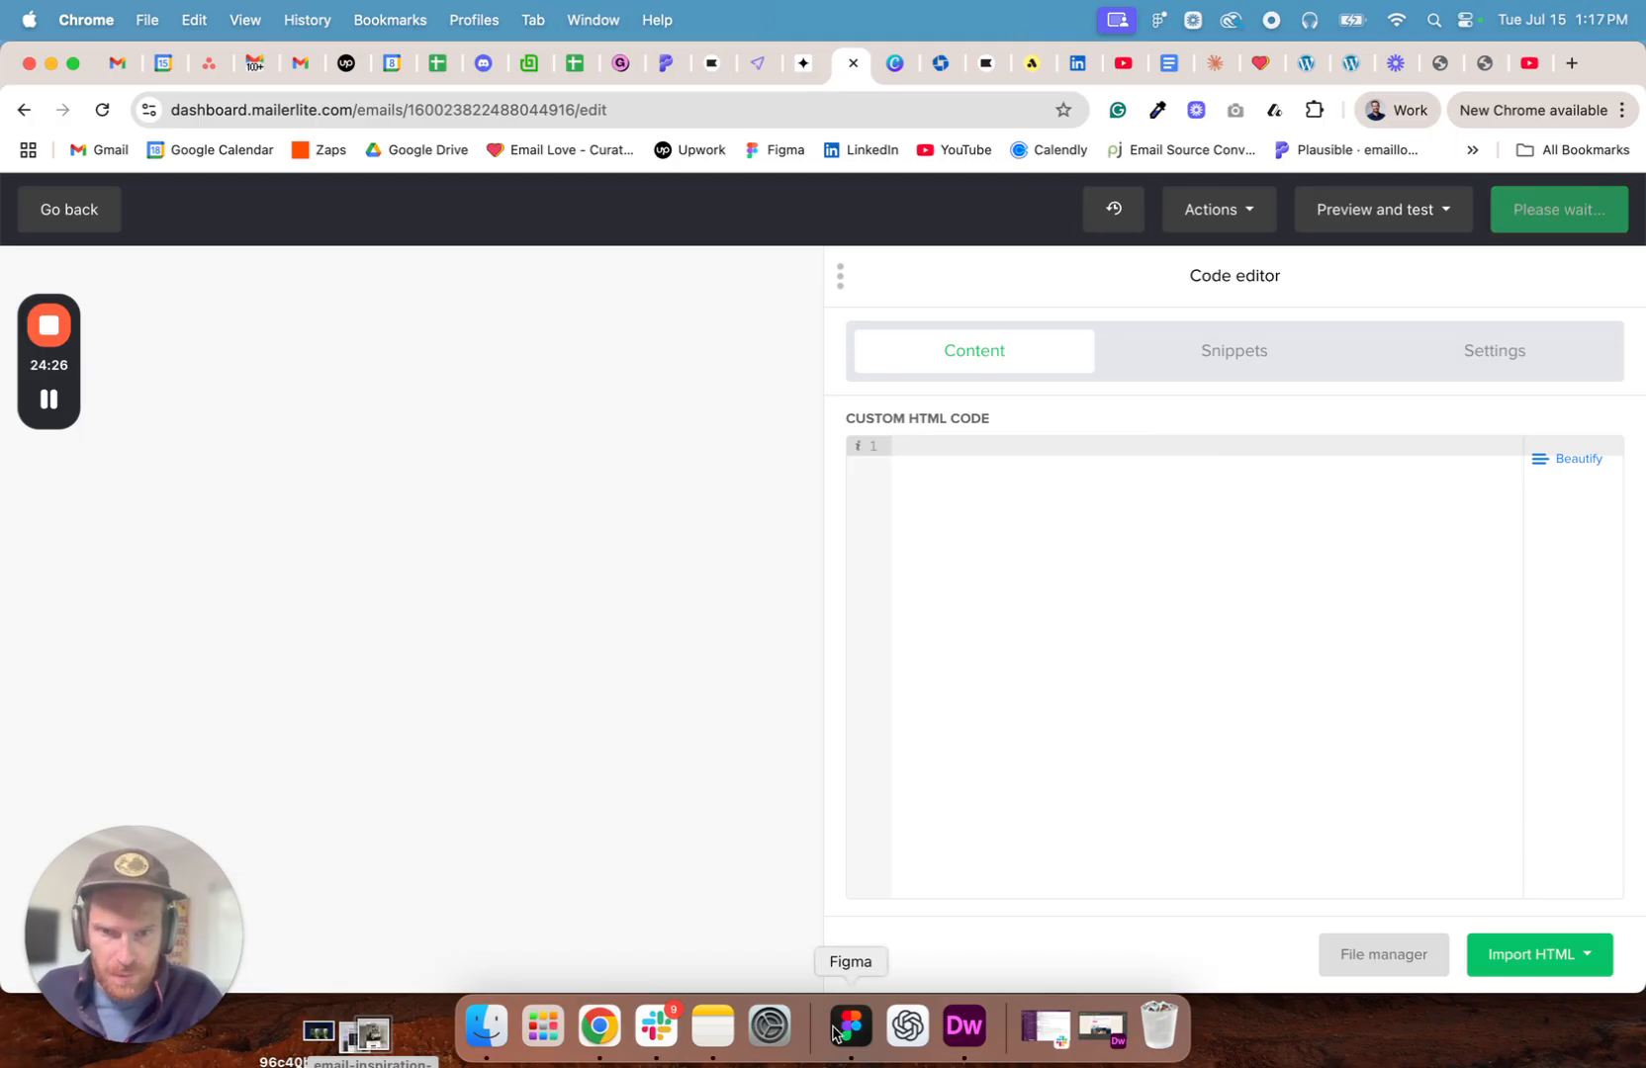
# - Switch to Figma and copy the newsletter's HTML code from the Email Love HTML Email Builder plugin
pyautogui.click(843, 1027)
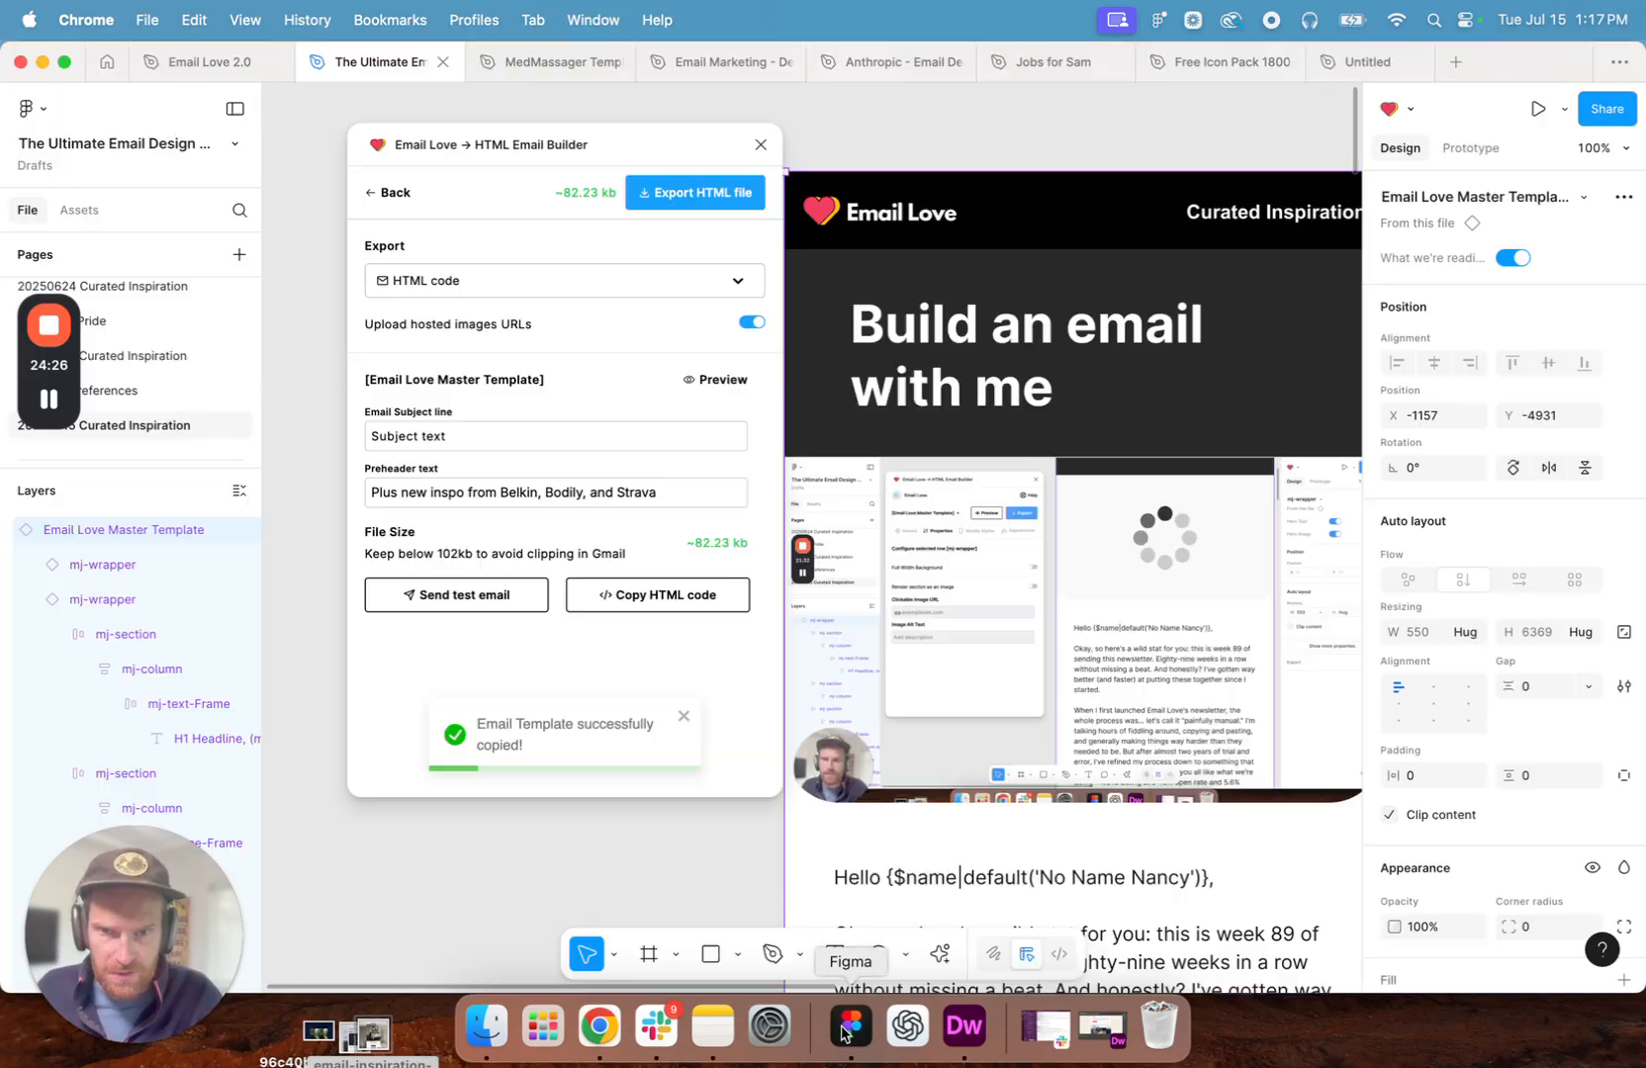
pyautogui.click(667, 599)
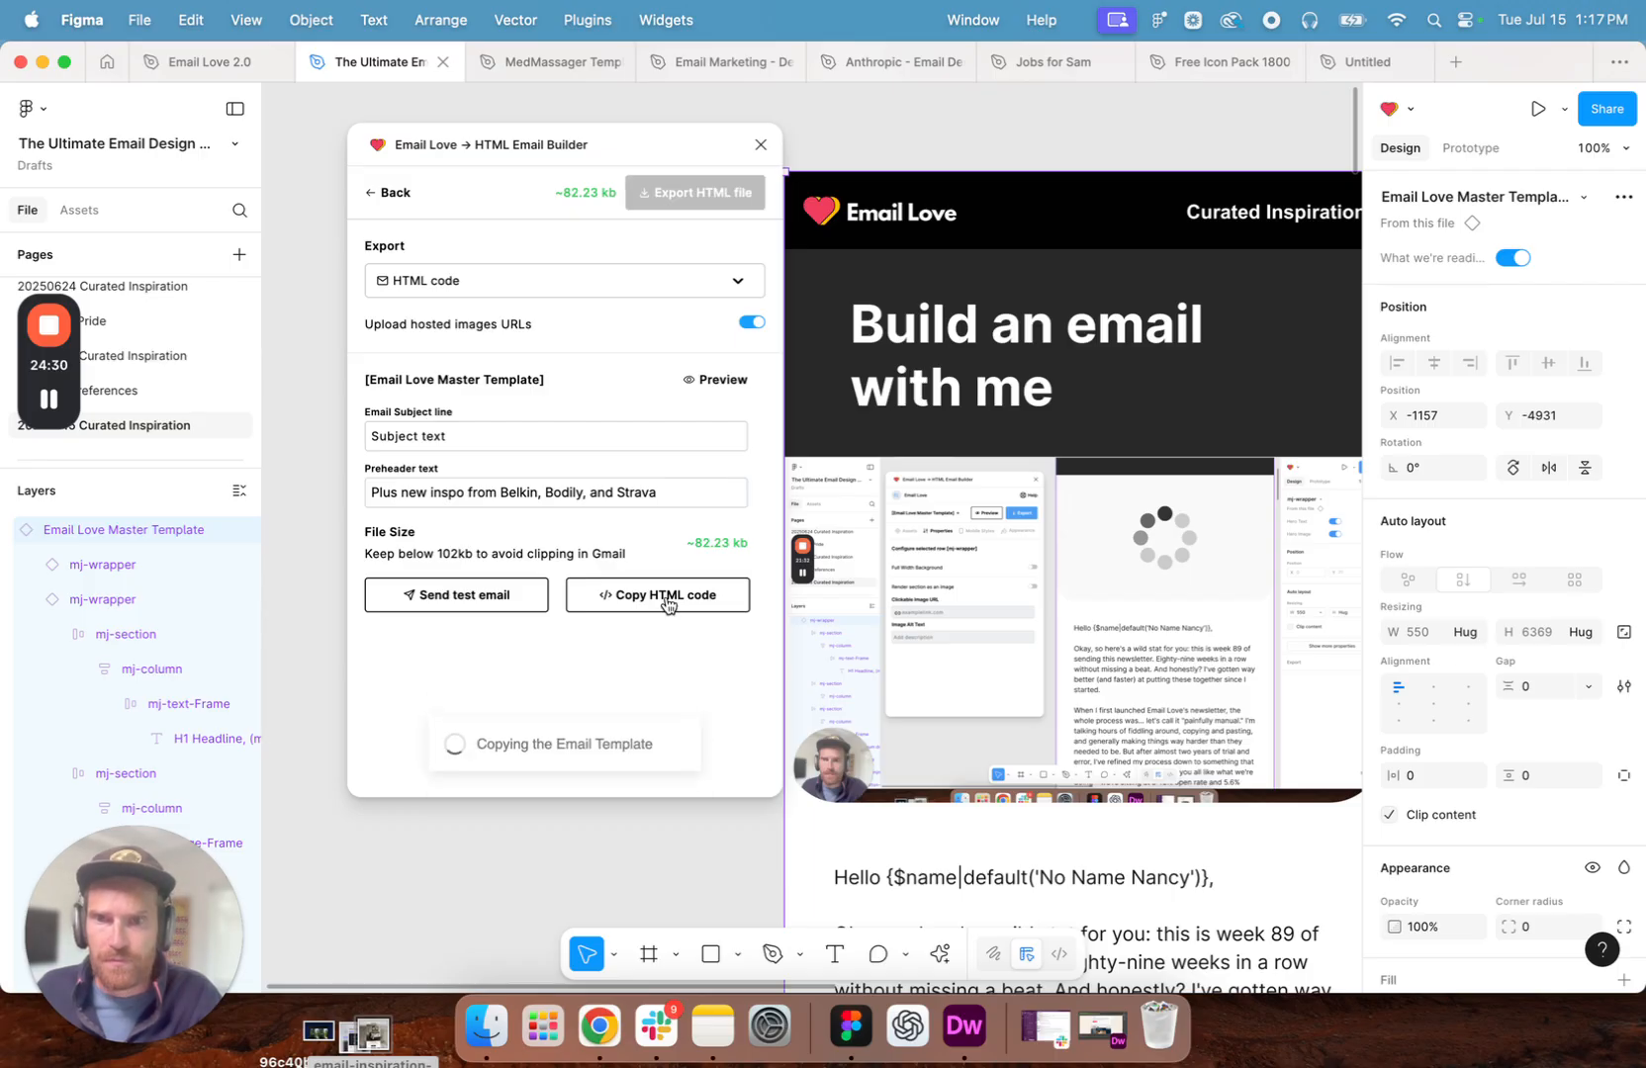
pyautogui.moveTo(62, 411)
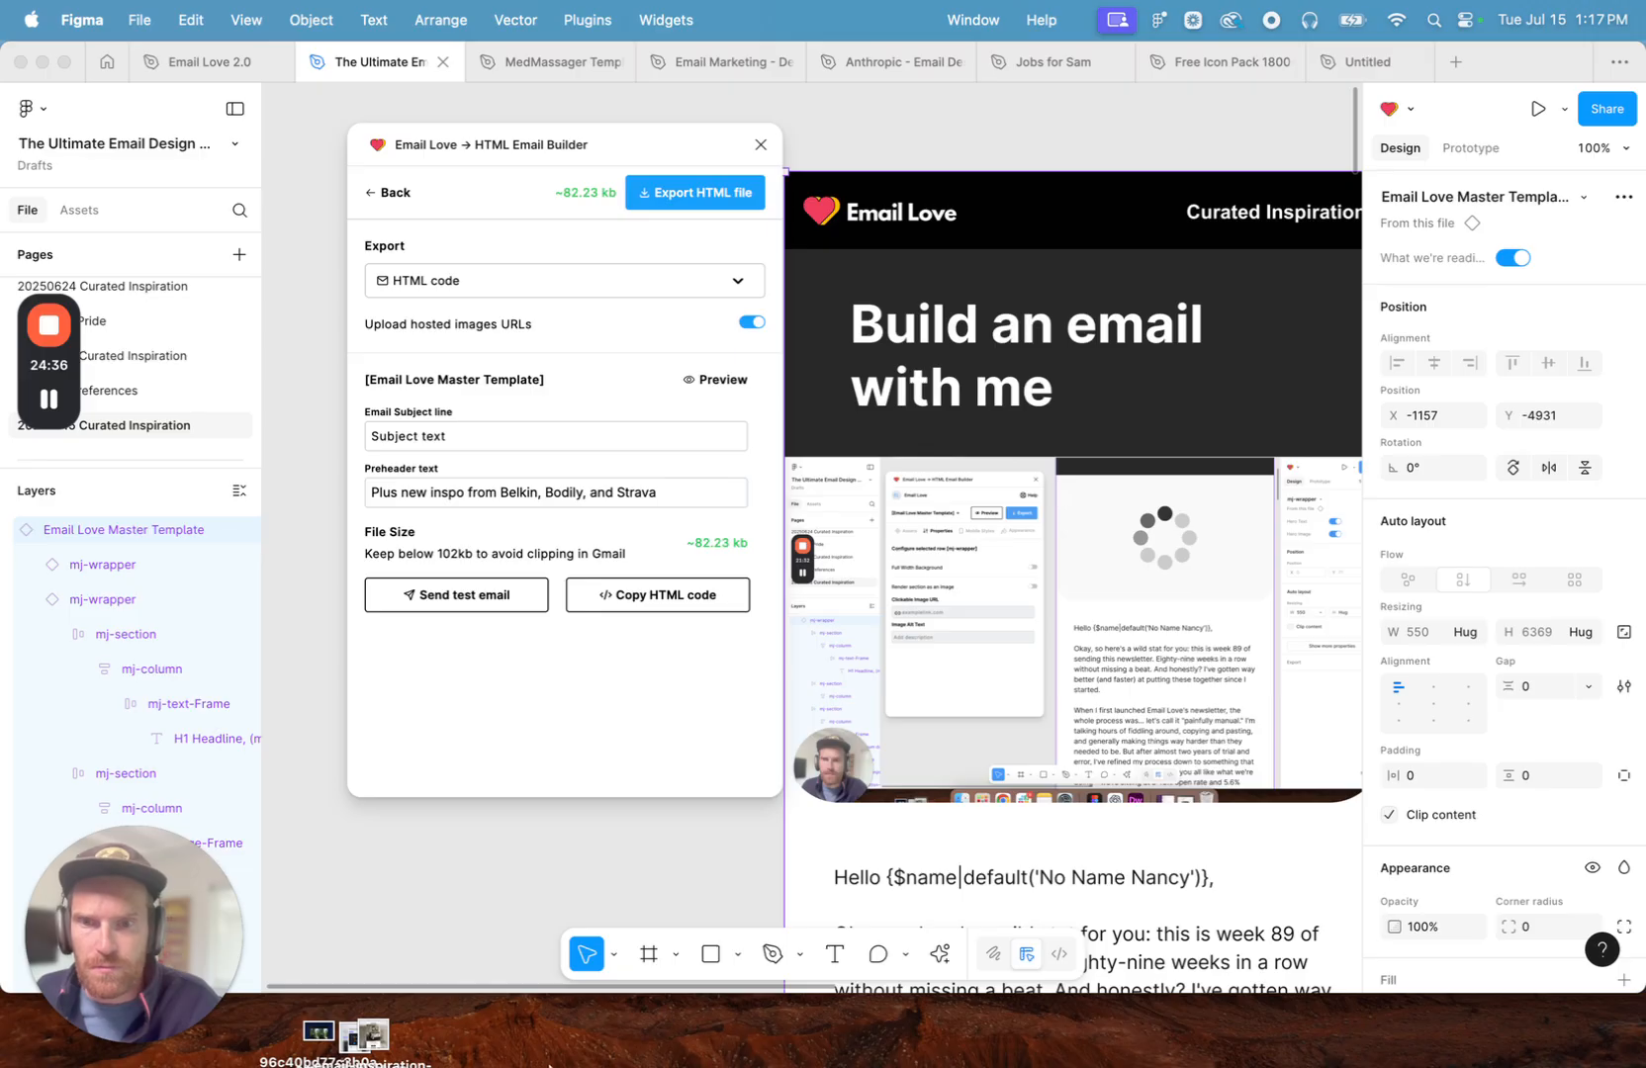
# - Switch back to Chrome and paste the copied newsletter code into the campaign's custom HTML code editor
pyautogui.click(564, 1065)
pyautogui.click(550, 1054)
pyautogui.click(587, 1050)
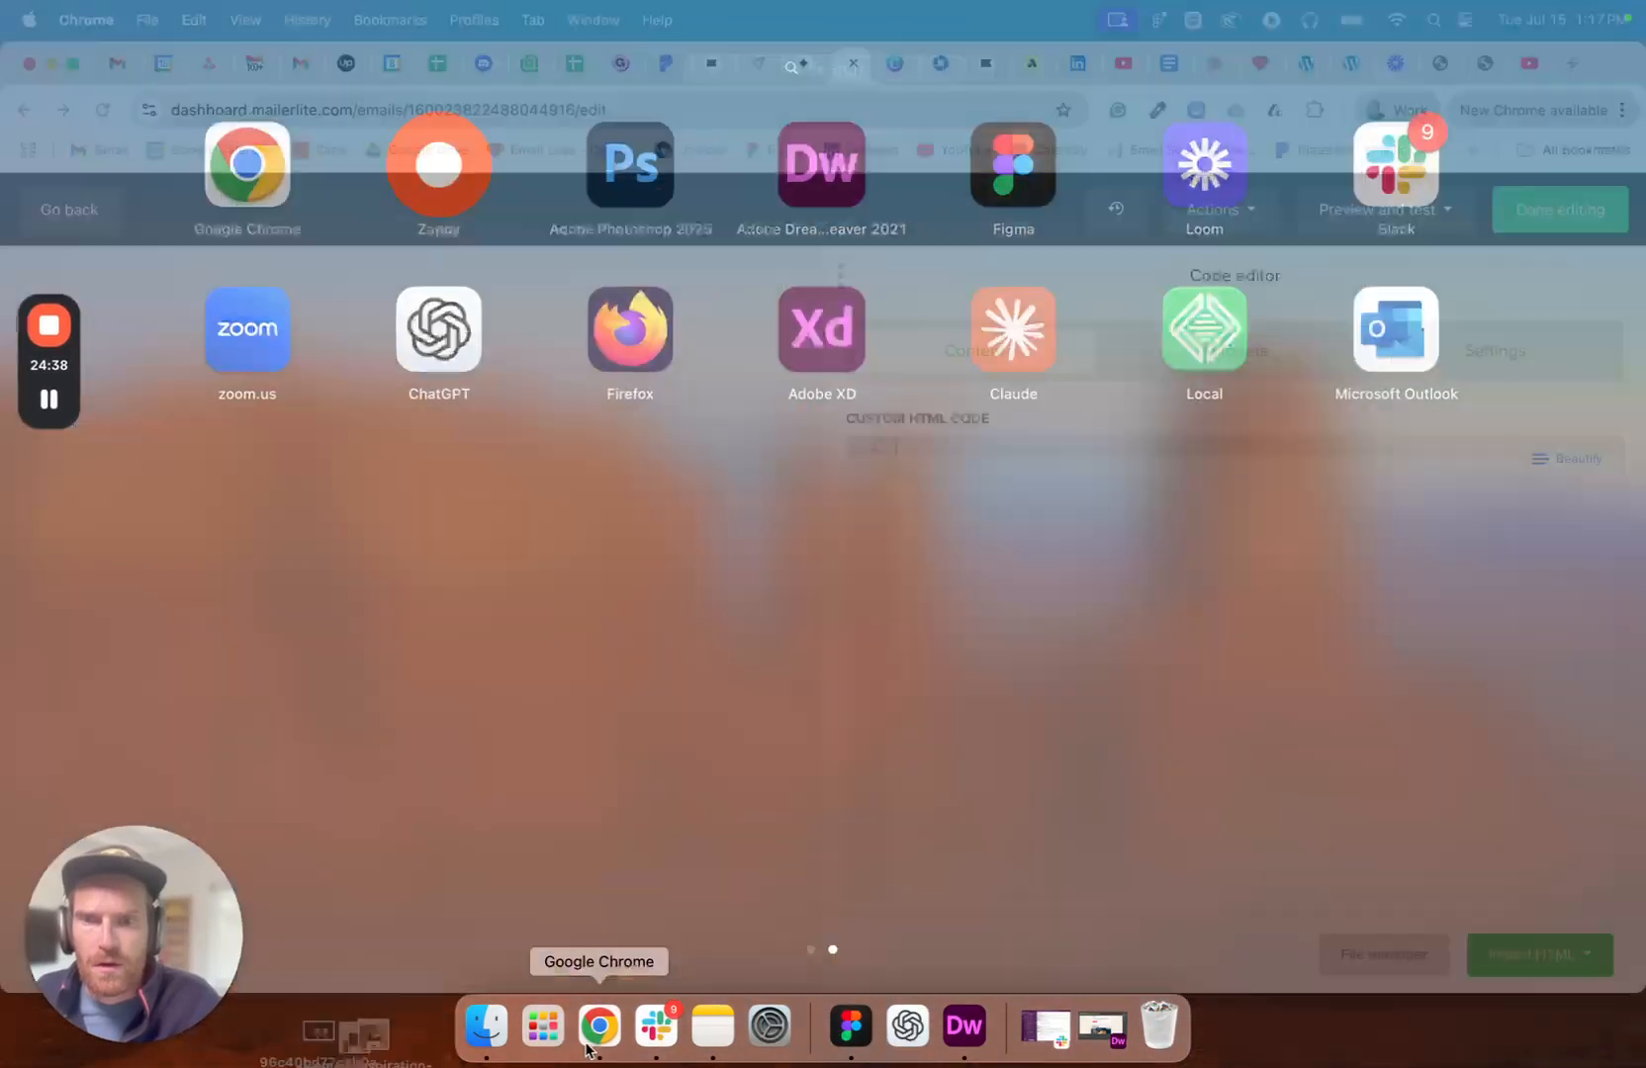
pyautogui.press('super+v')
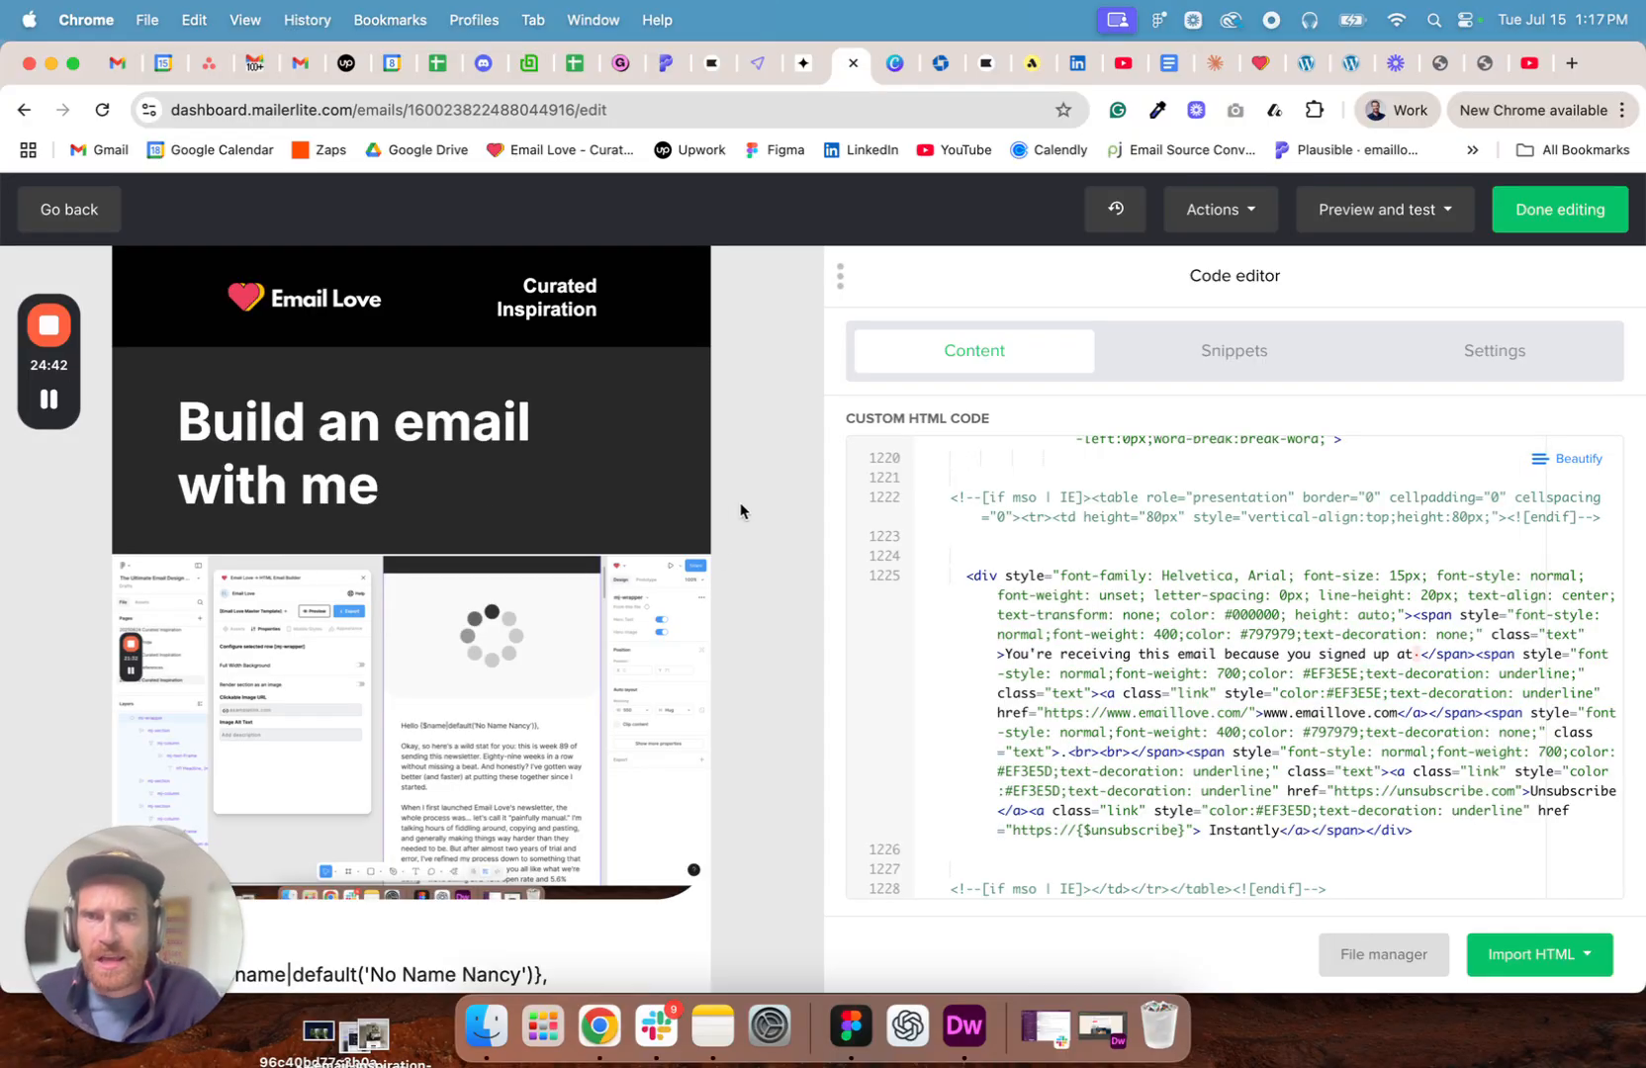
pyautogui.scroll(-4, 433, 489)
pyautogui.scroll(-15, 433, 488)
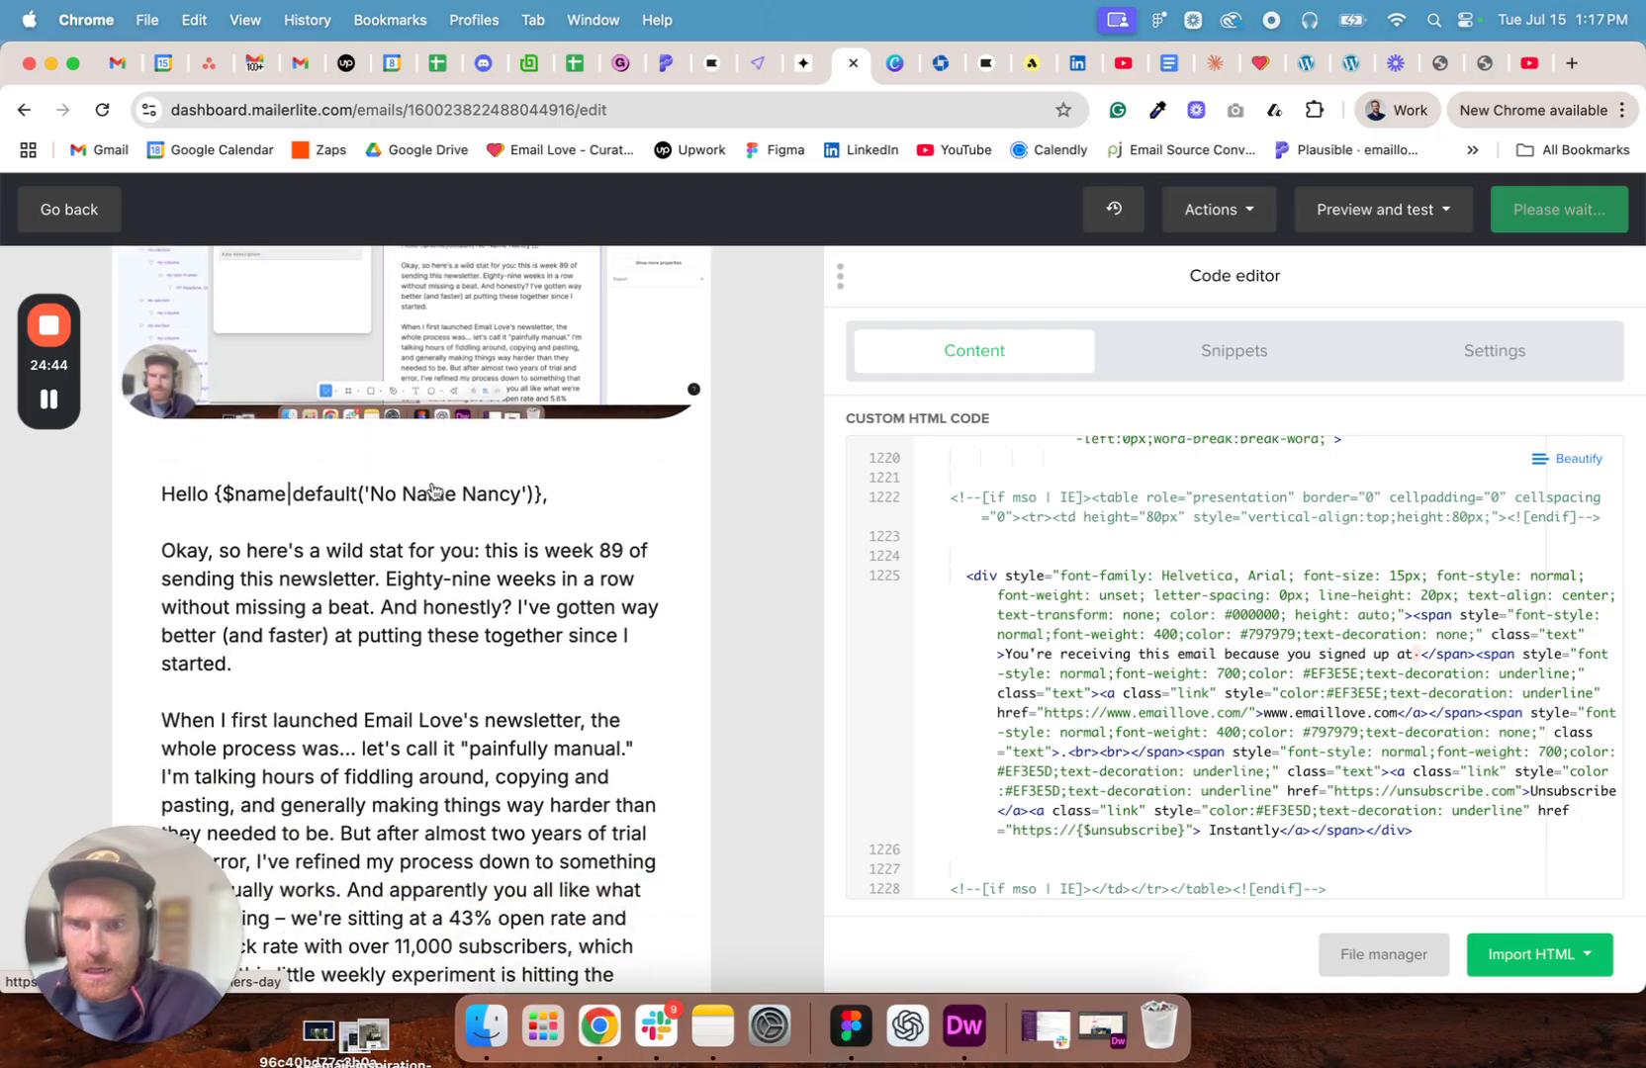
pyautogui.scroll(-10, 433, 489)
pyautogui.scroll(-5, 1355, 695)
pyautogui.scroll(8, 1356, 698)
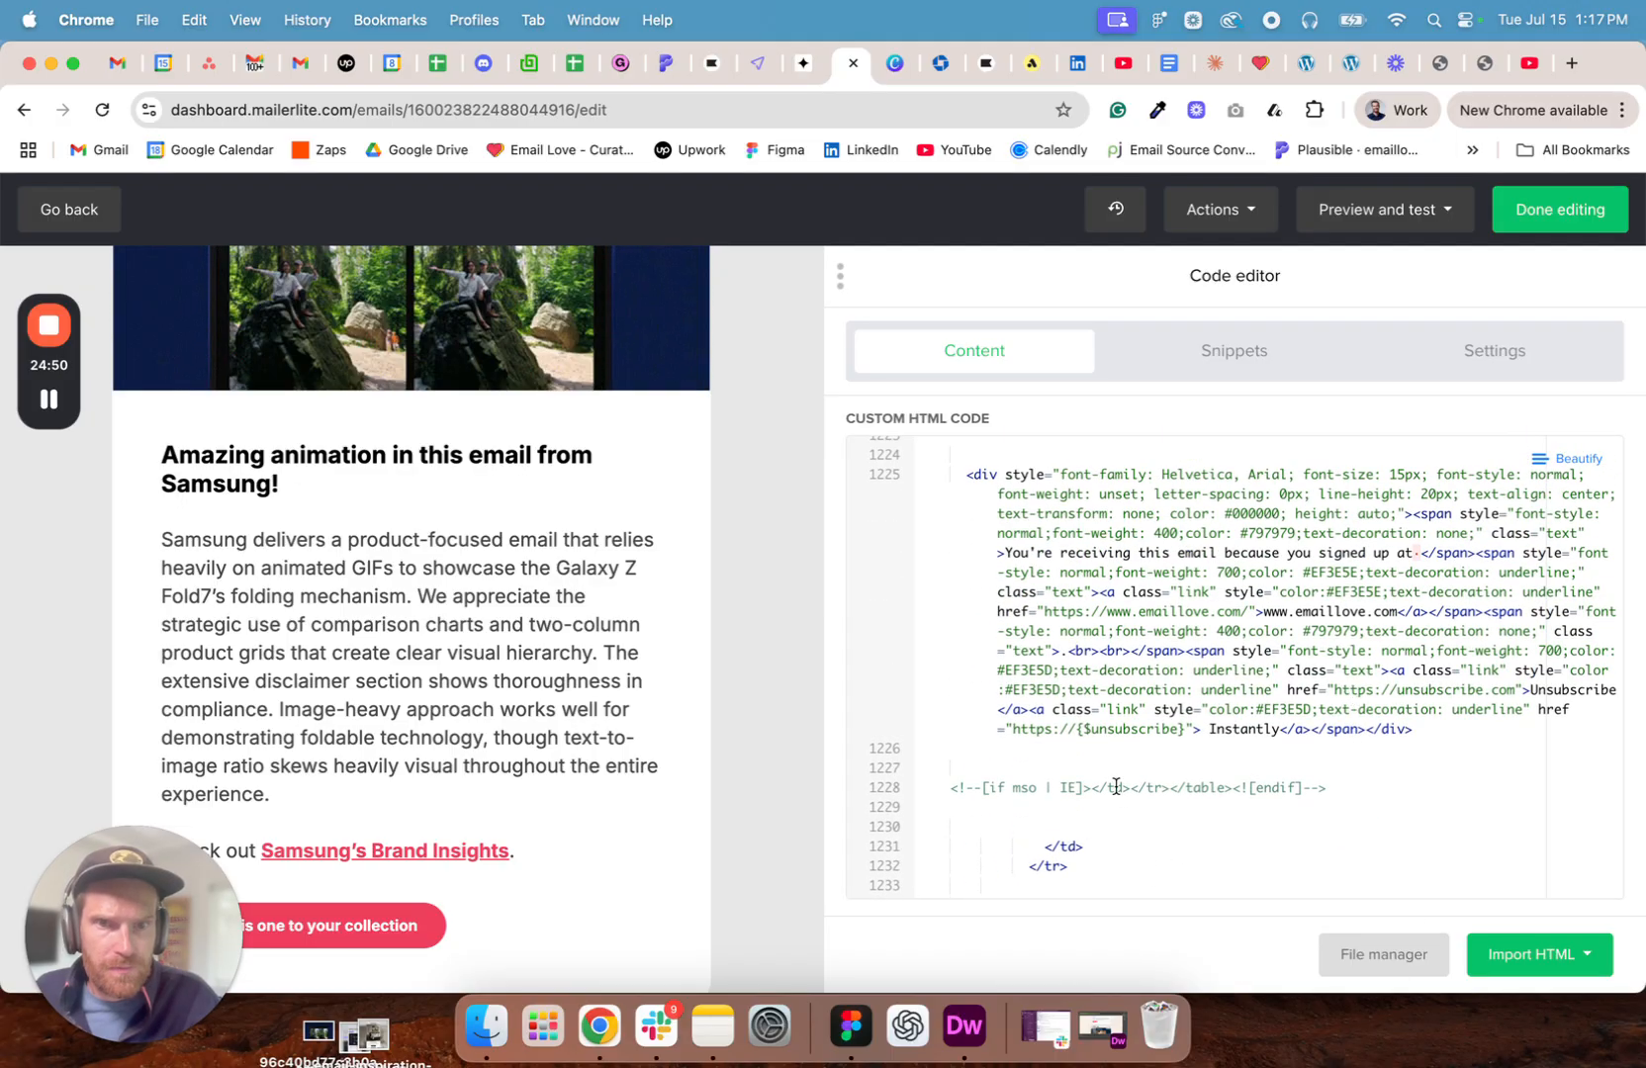
pyautogui.moveTo(1078, 729); pyautogui.dragTo(1013, 730)
pyautogui.press('BackSpace')
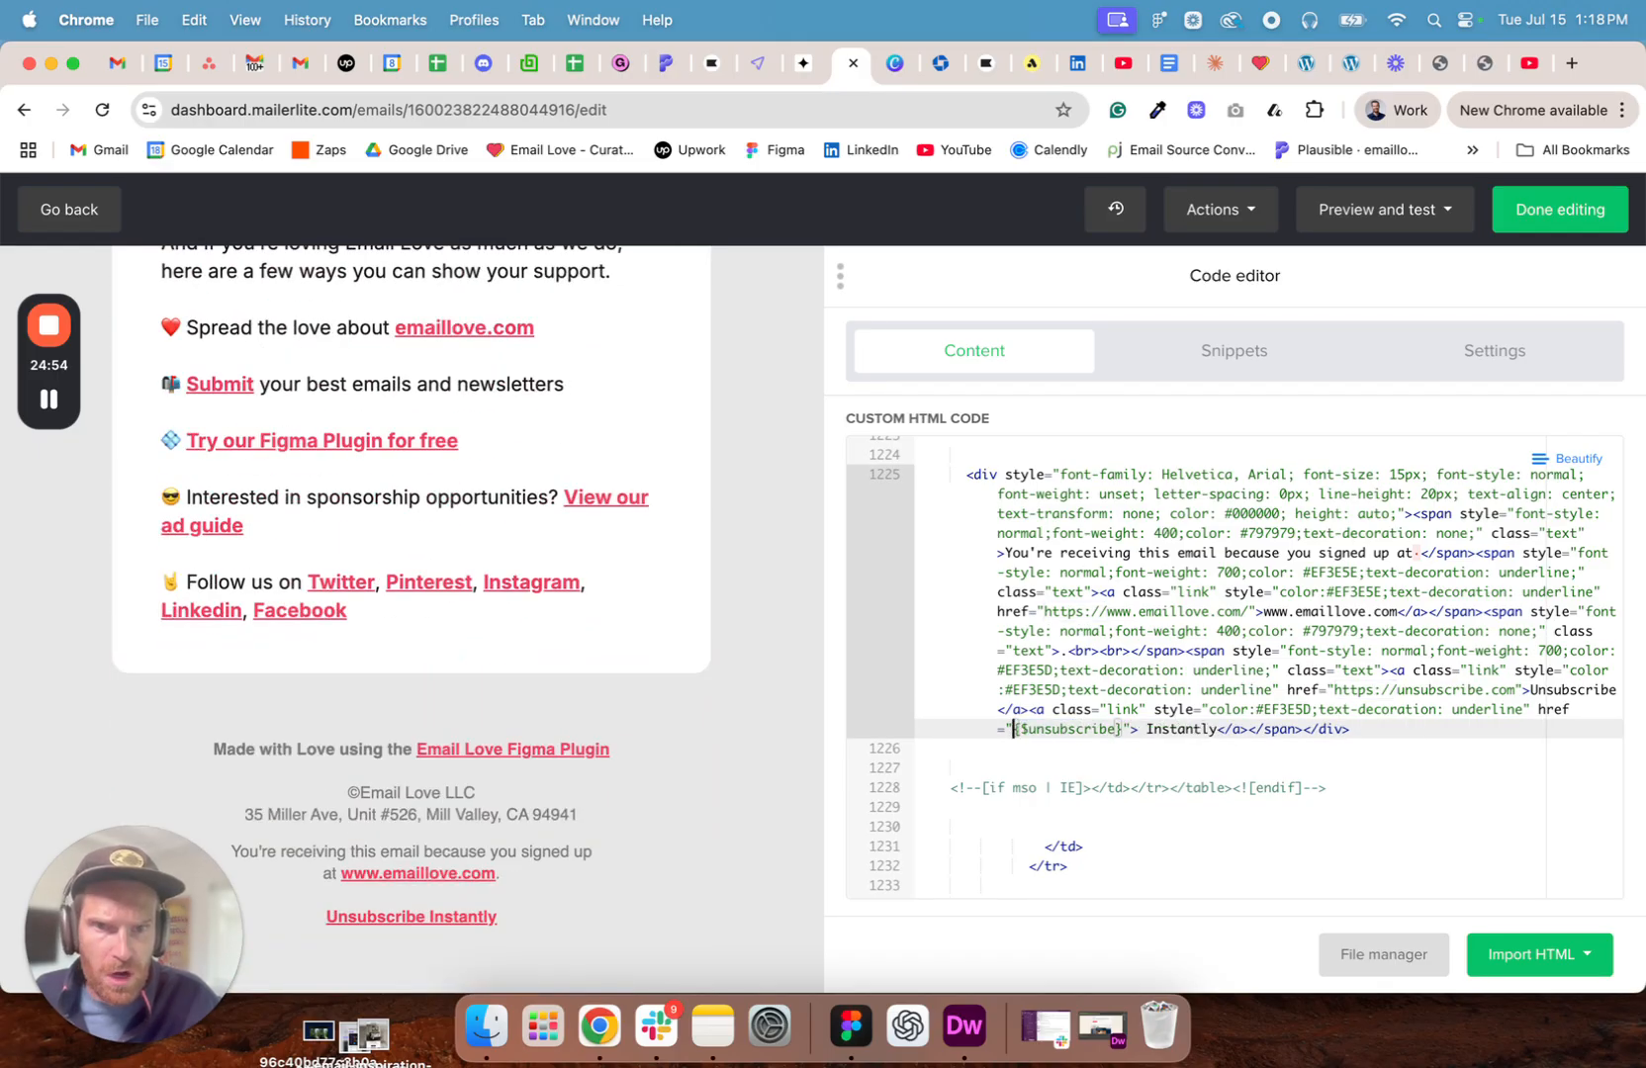
pyautogui.click(1389, 731)
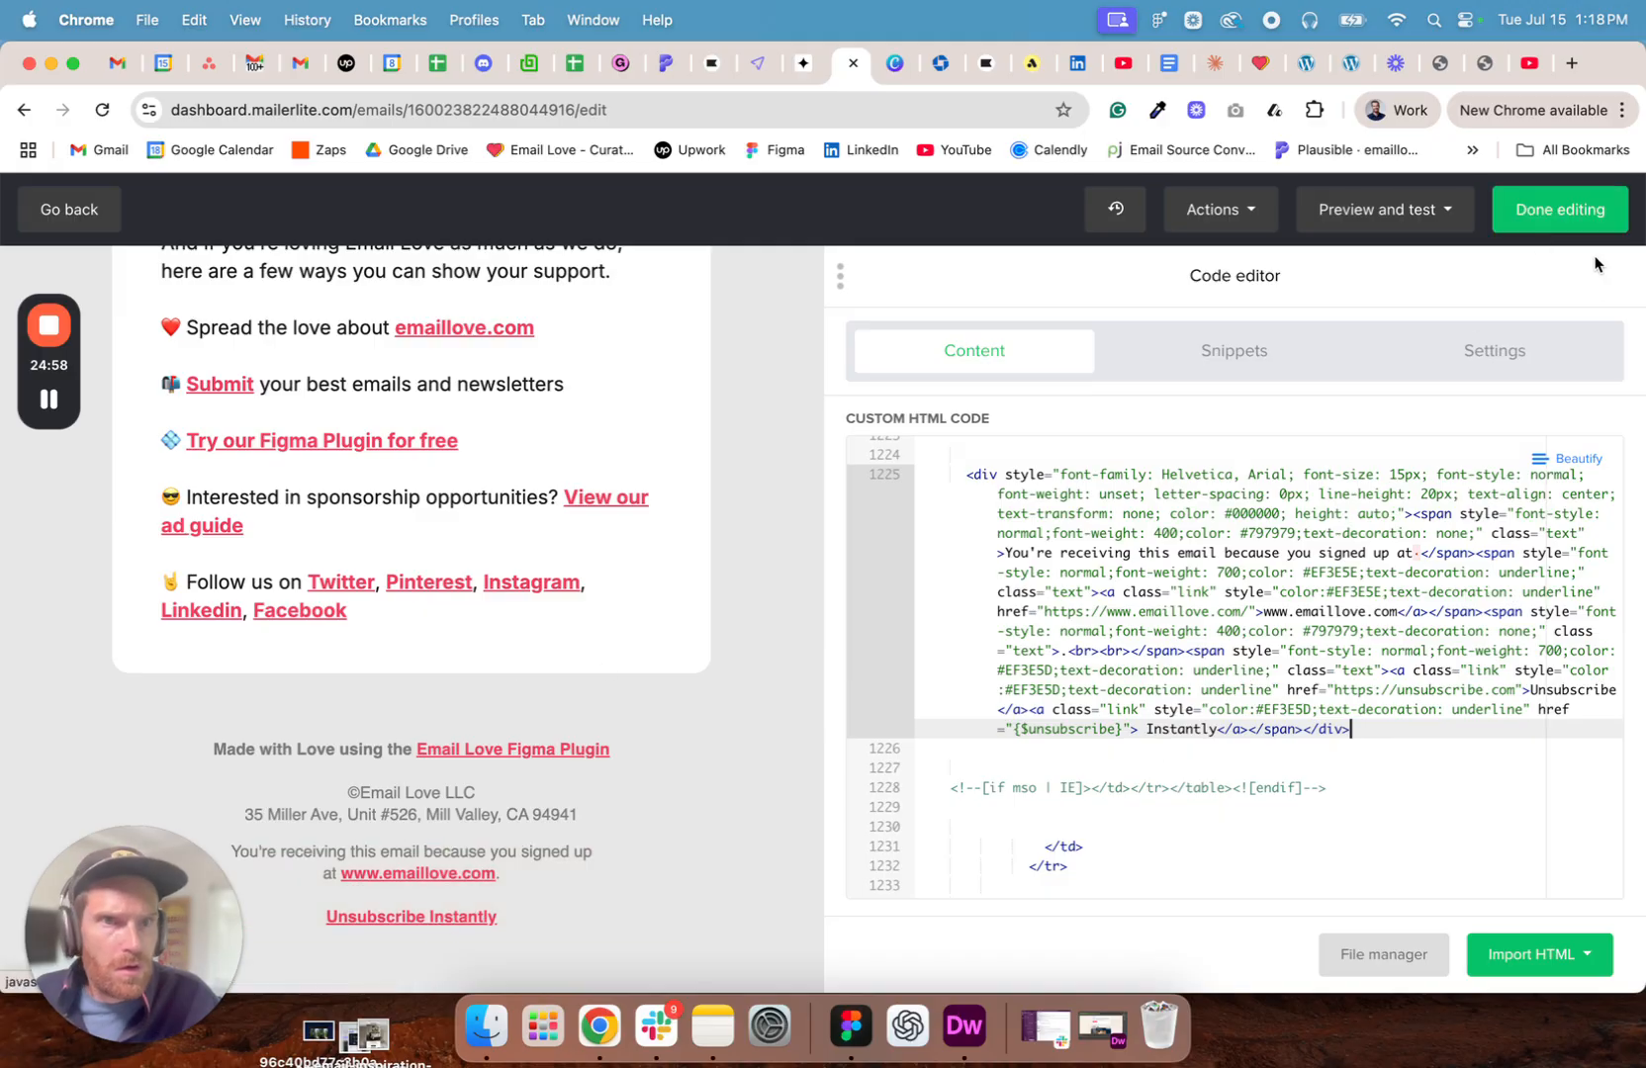
# - Send a test email of the campaign to the prefilled test address
pyautogui.click(1380, 210)
pyautogui.click(1357, 293)
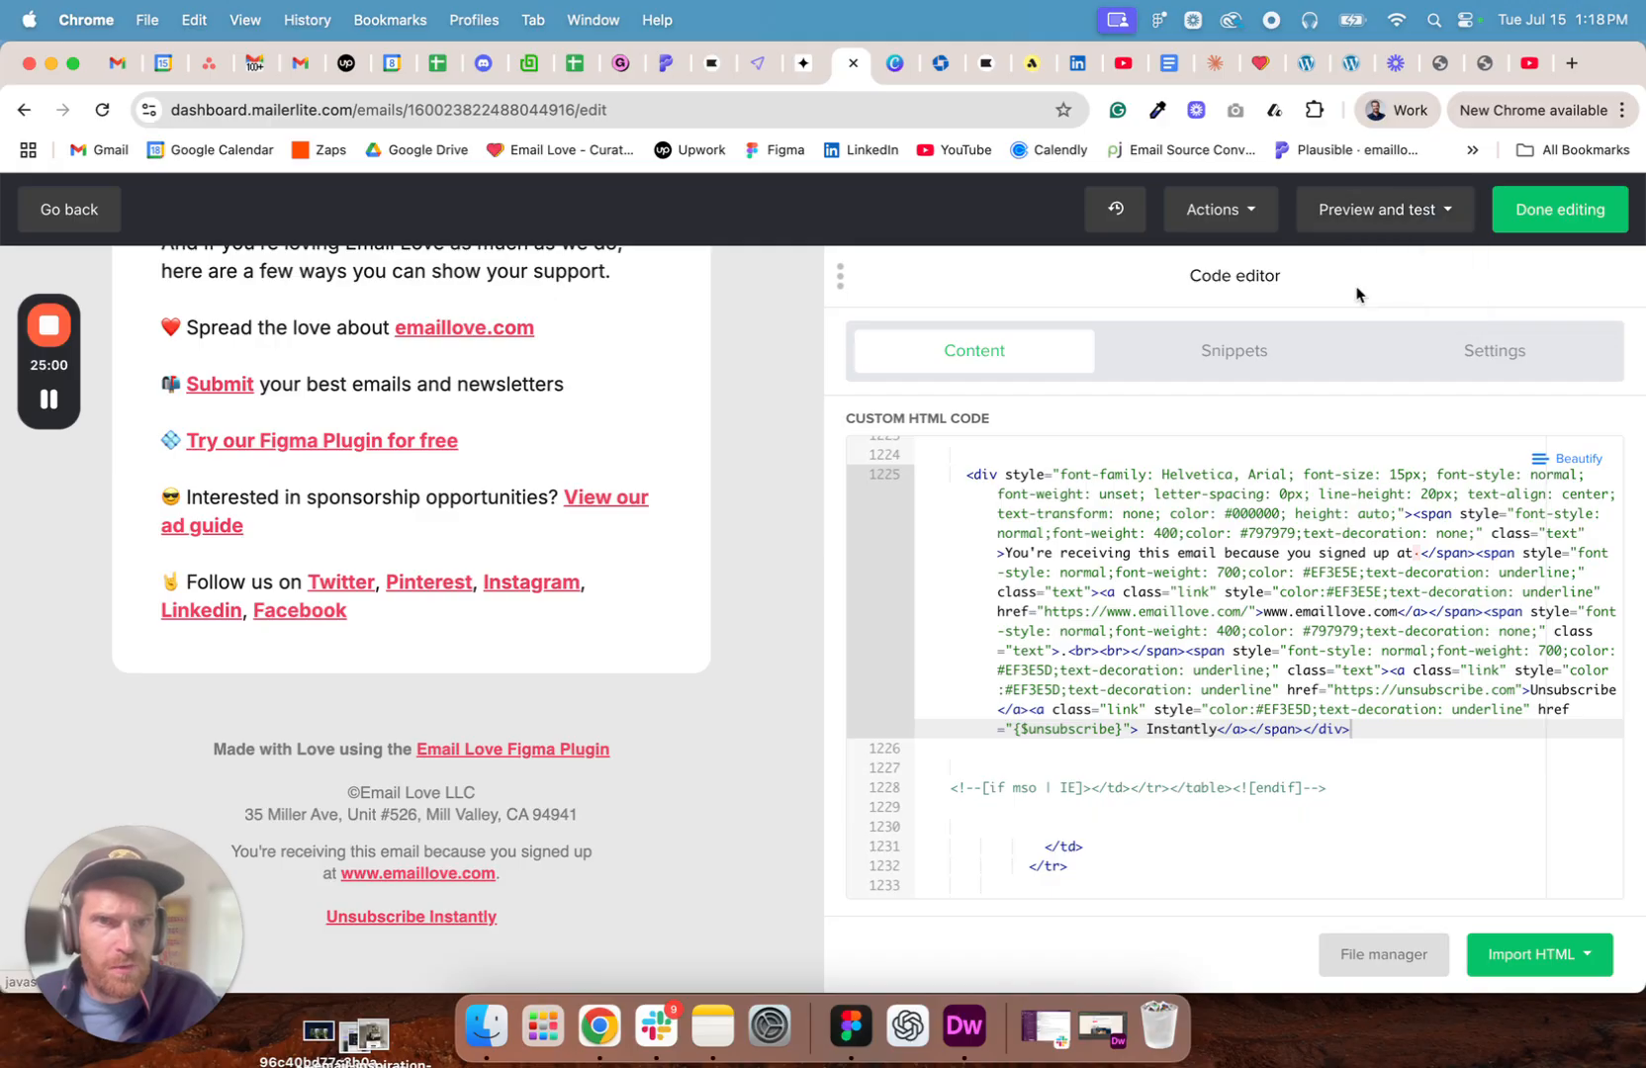
pyautogui.click(1025, 601)
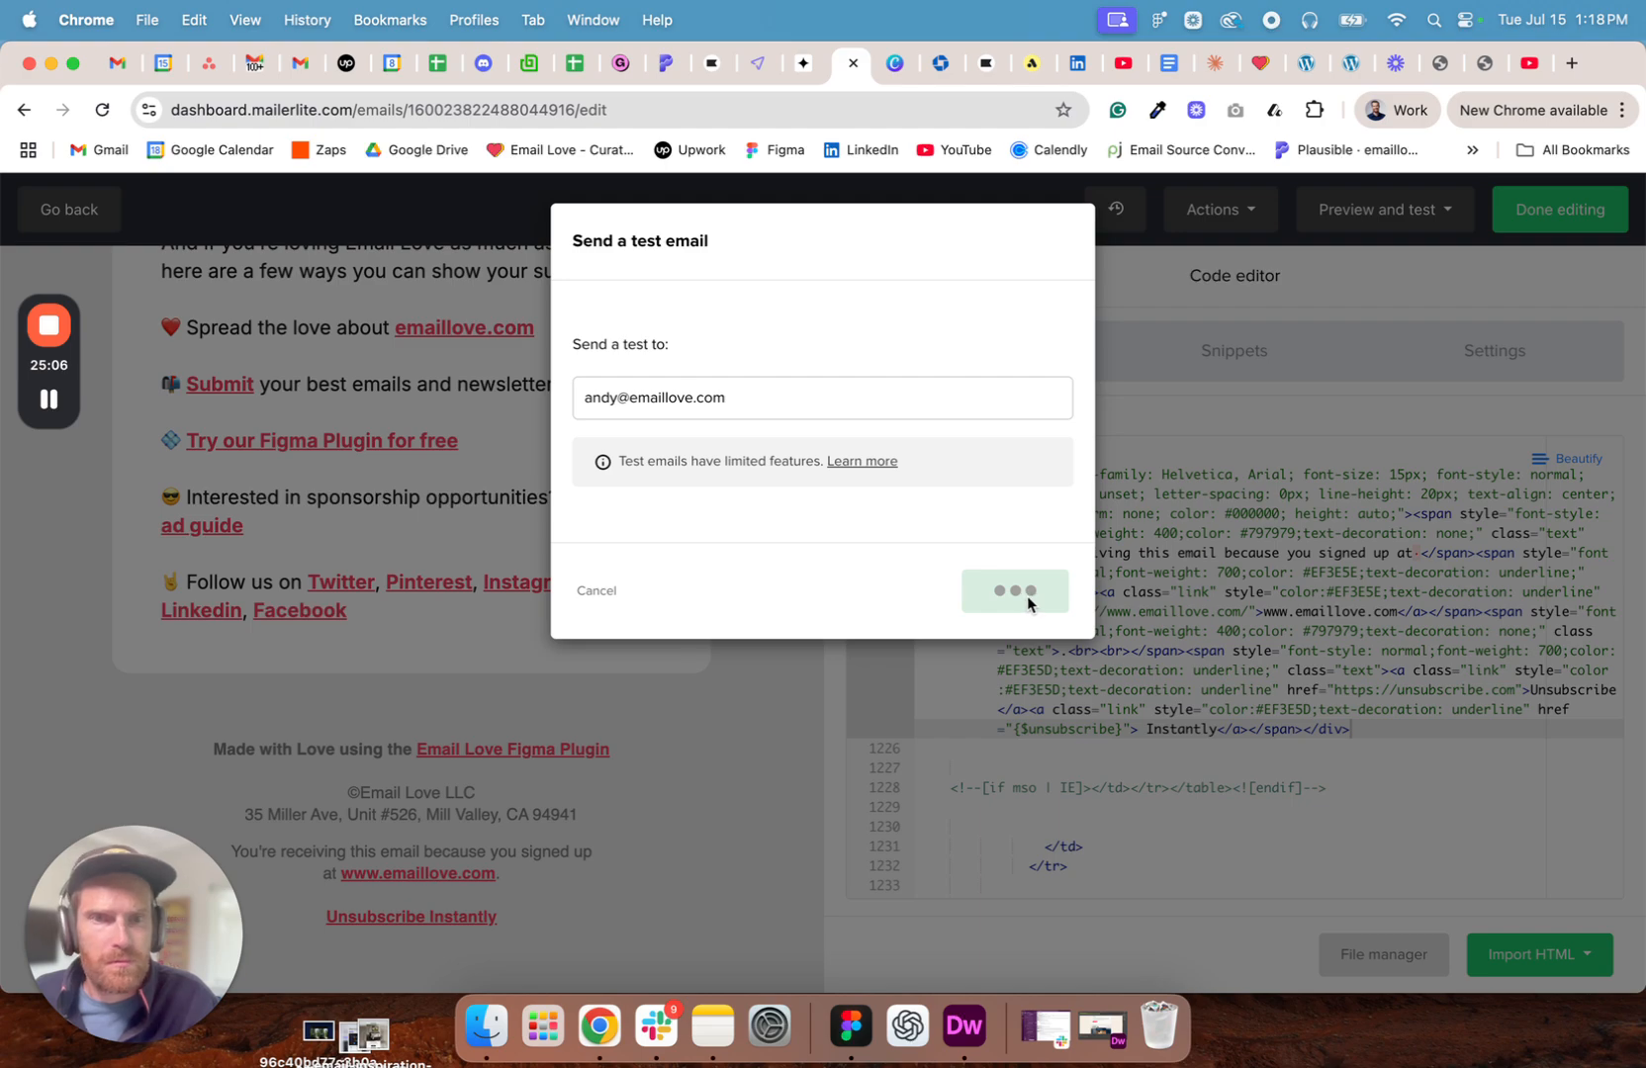
pyautogui.moveTo(50, 401)
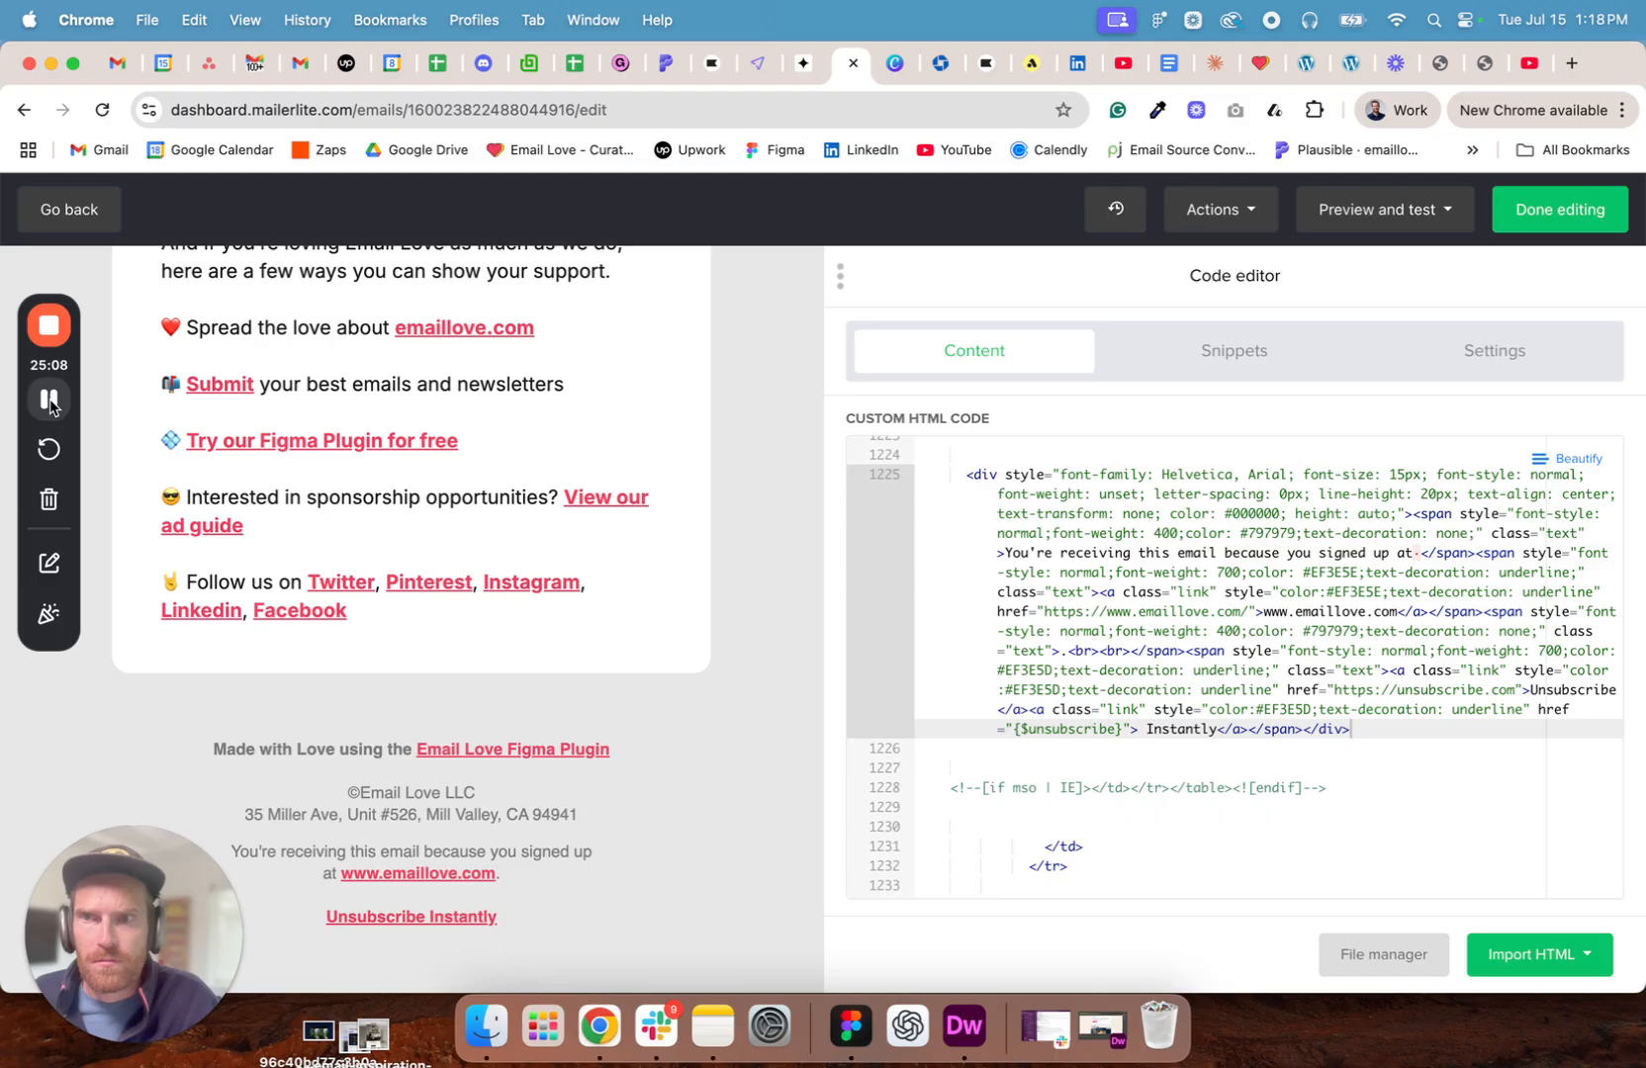
# - Examine the received test newsletter in Gmail from header to footer, checking its images, greeting, article sections and links
pyautogui.press('super+1')
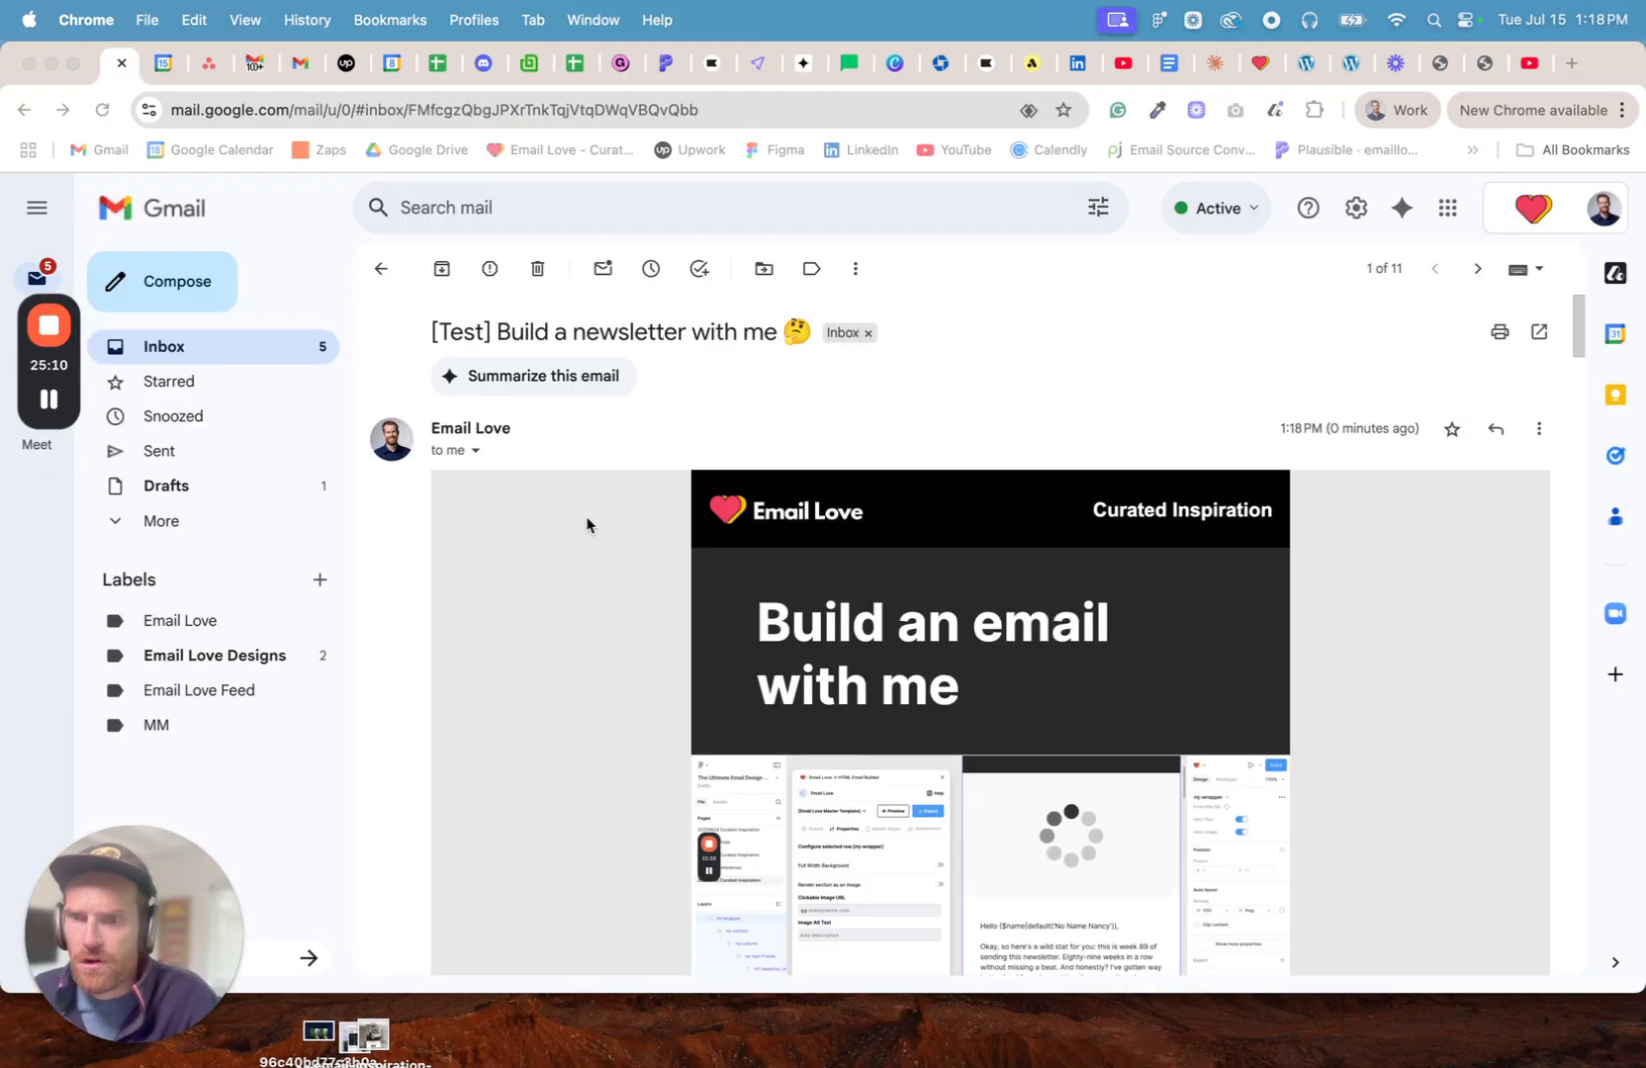
pyautogui.scroll(-6, 587, 525)
pyautogui.scroll(3, 862, 524)
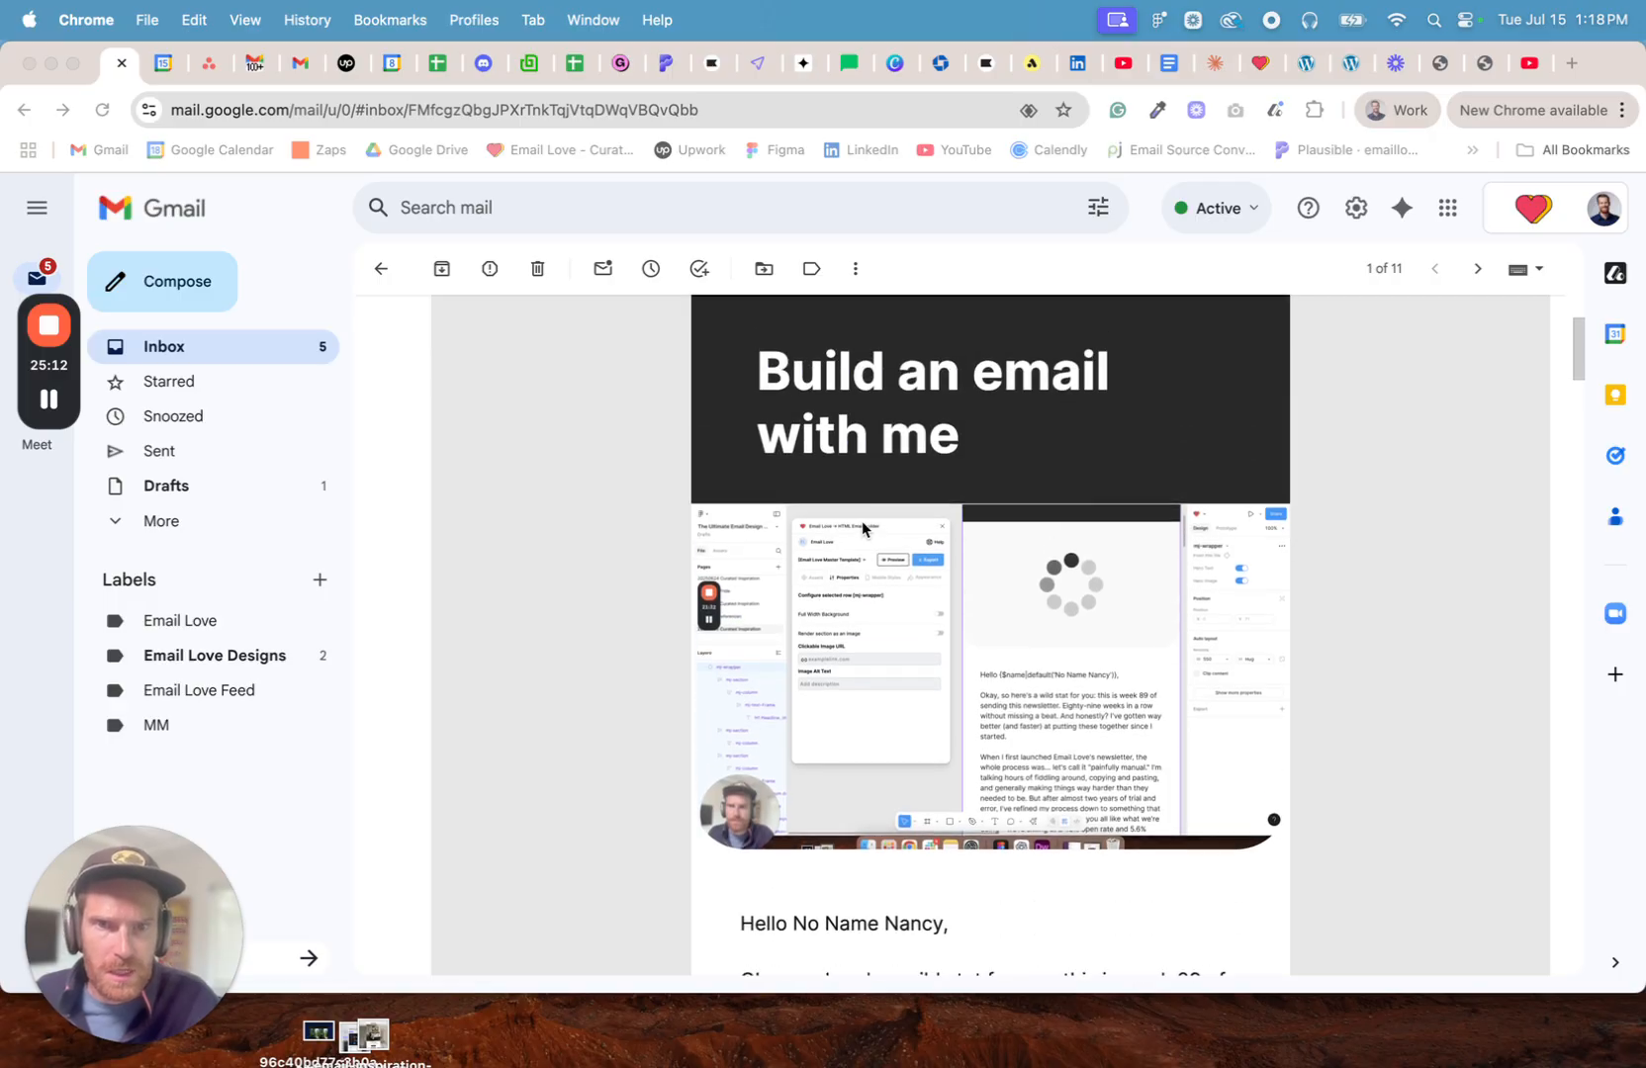
pyautogui.scroll(1, 1064, 693)
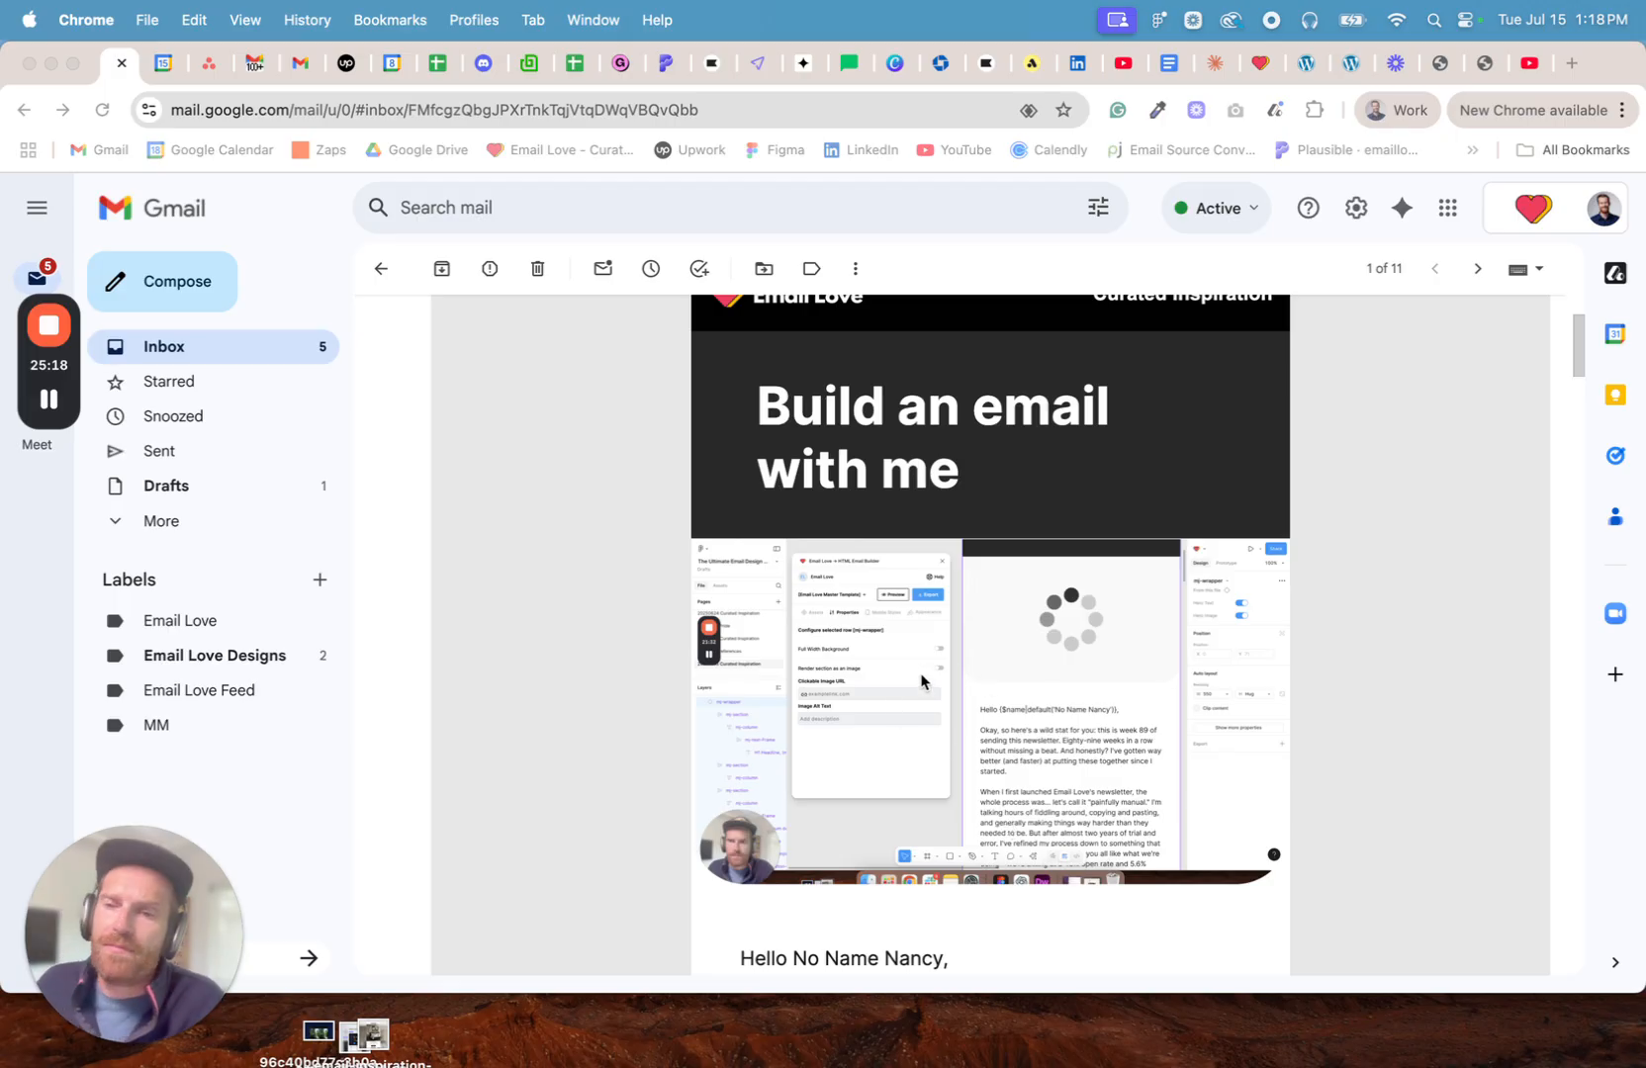
pyautogui.scroll(-7, 814, 672)
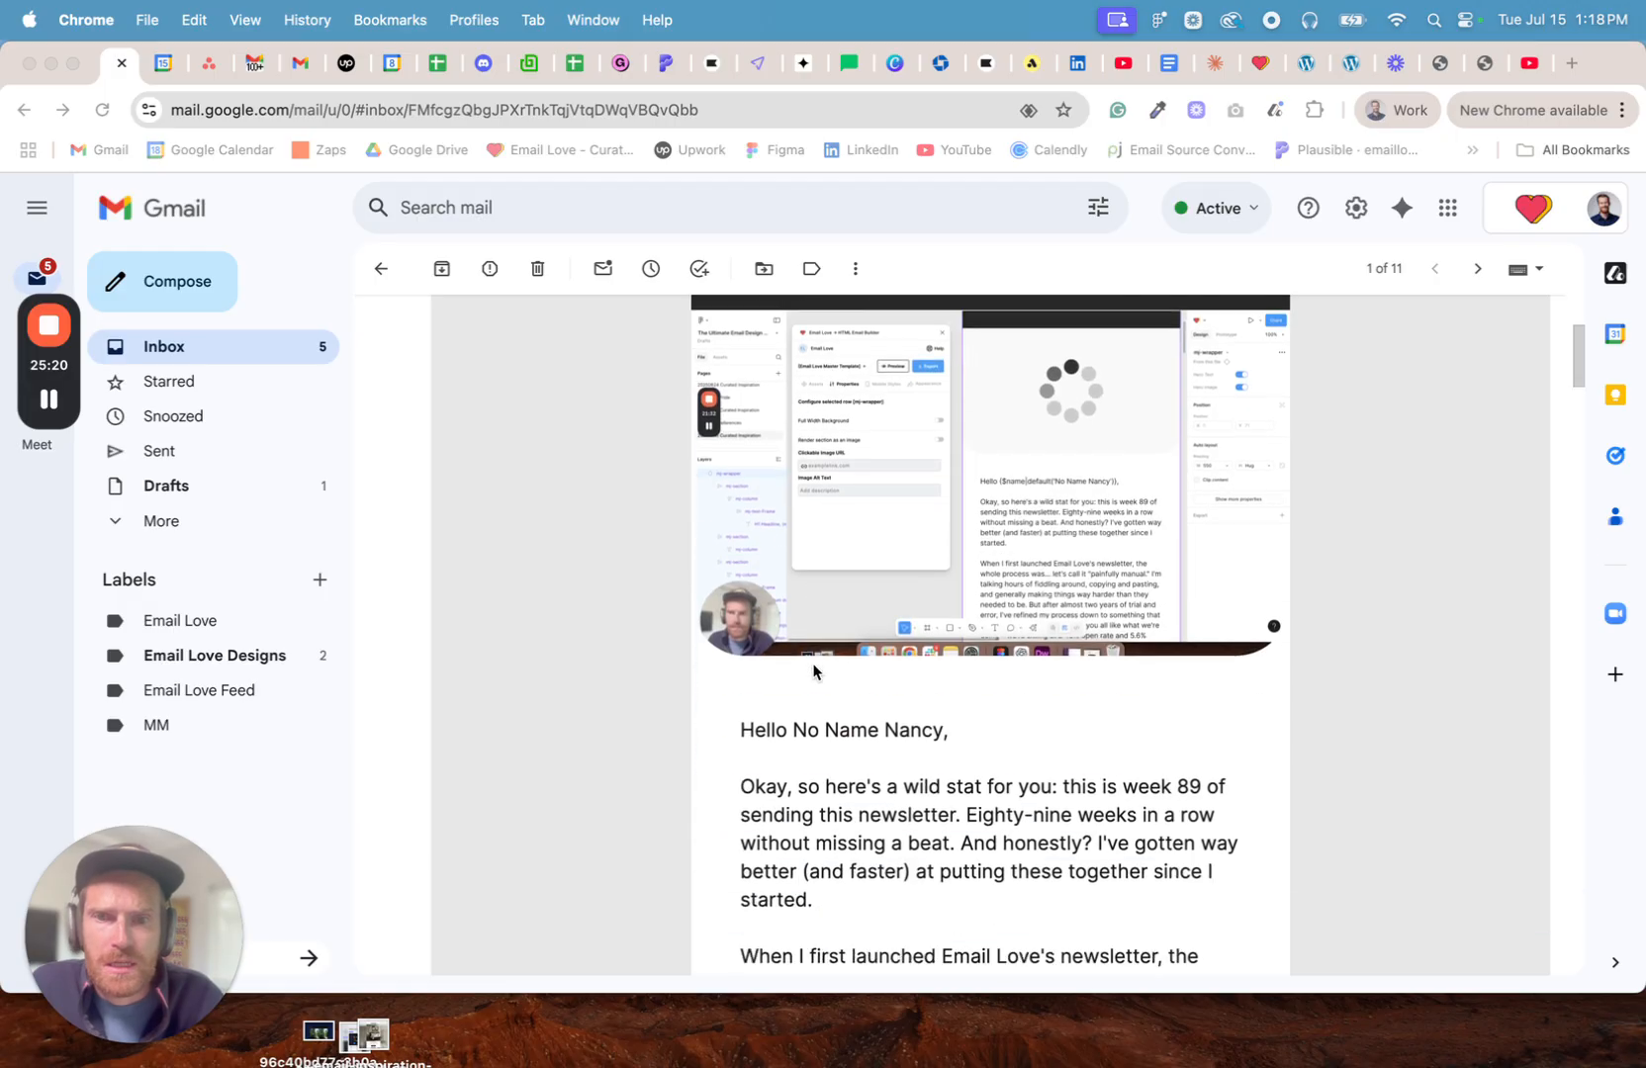
pyautogui.scroll(-12, 814, 671)
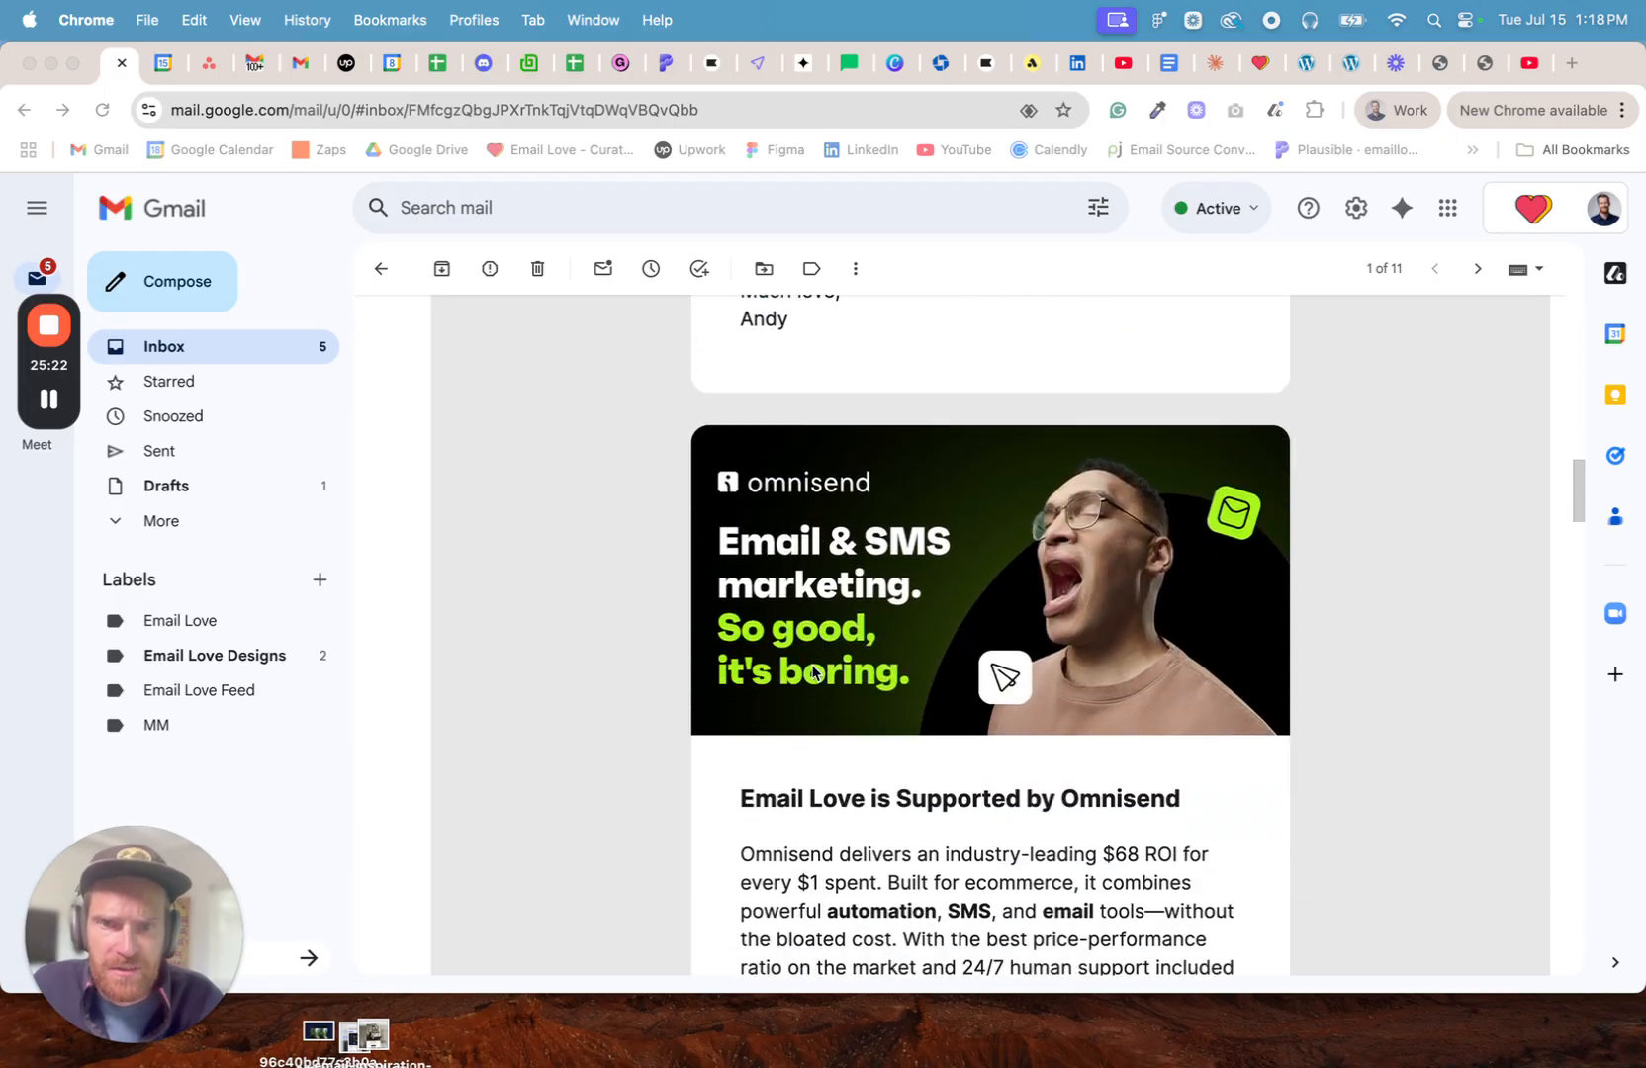
pyautogui.scroll(-18, 814, 672)
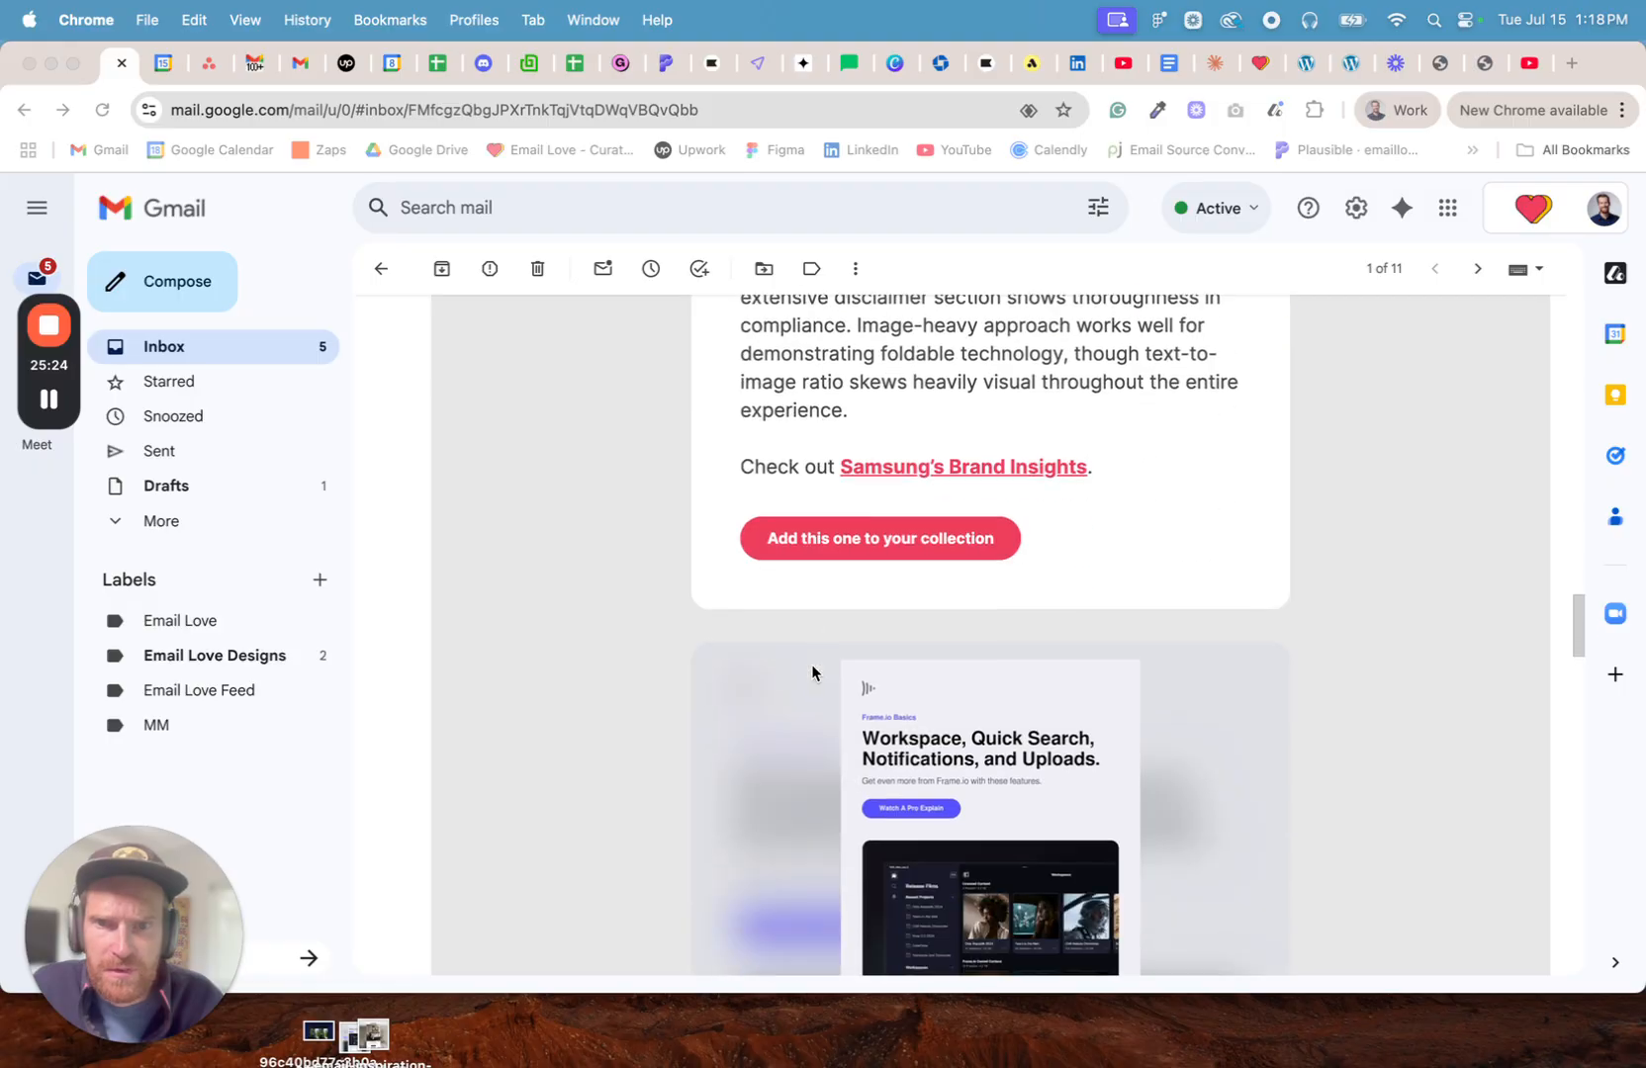
pyautogui.scroll(-14, 813, 671)
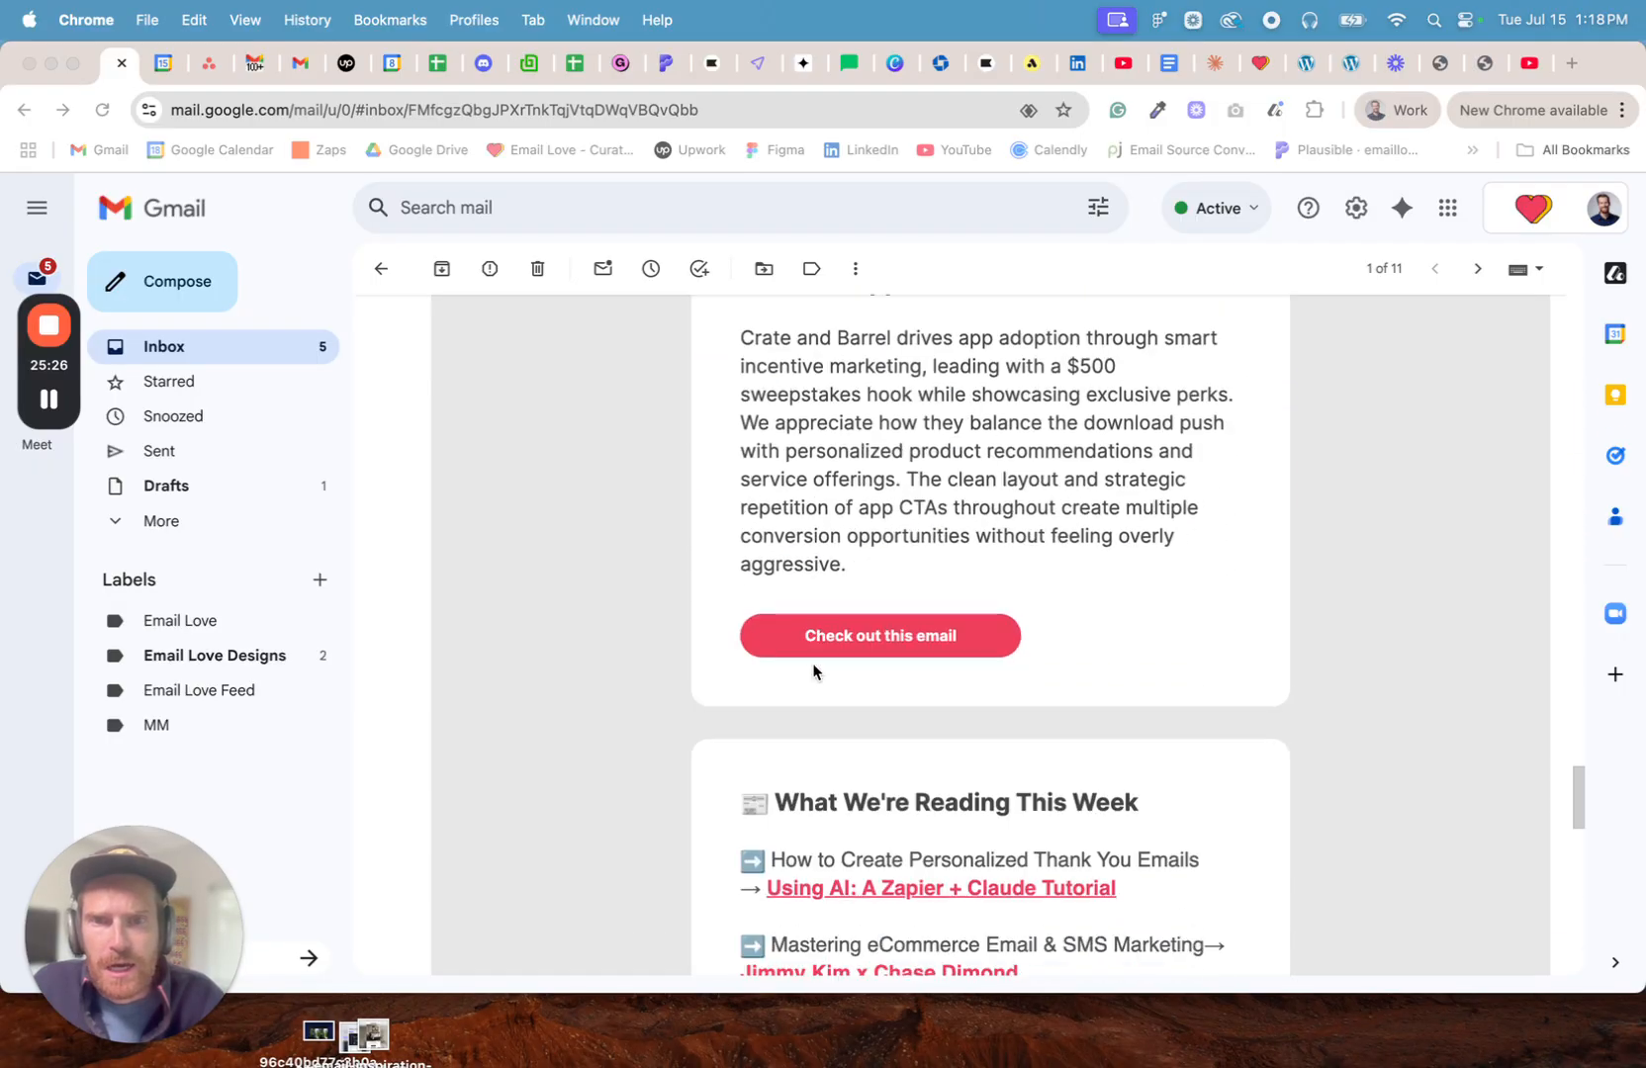
pyautogui.scroll(-6, 813, 671)
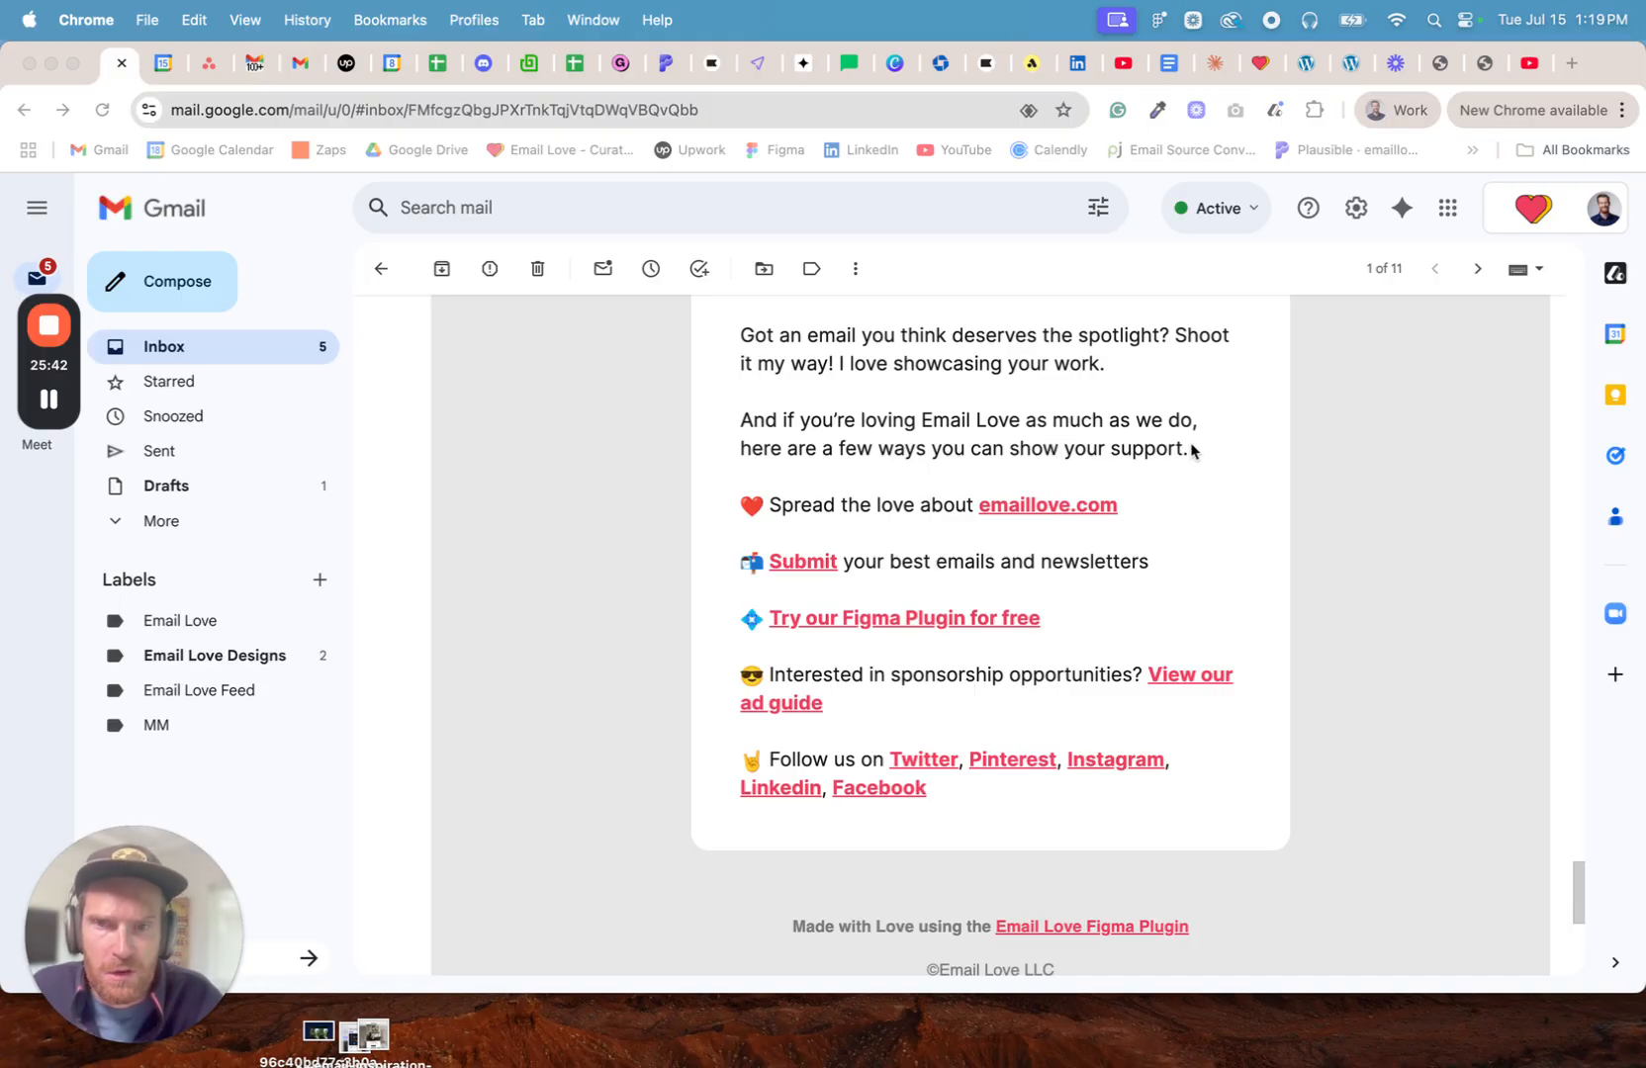
pyautogui.scroll(-5, 937, 435)
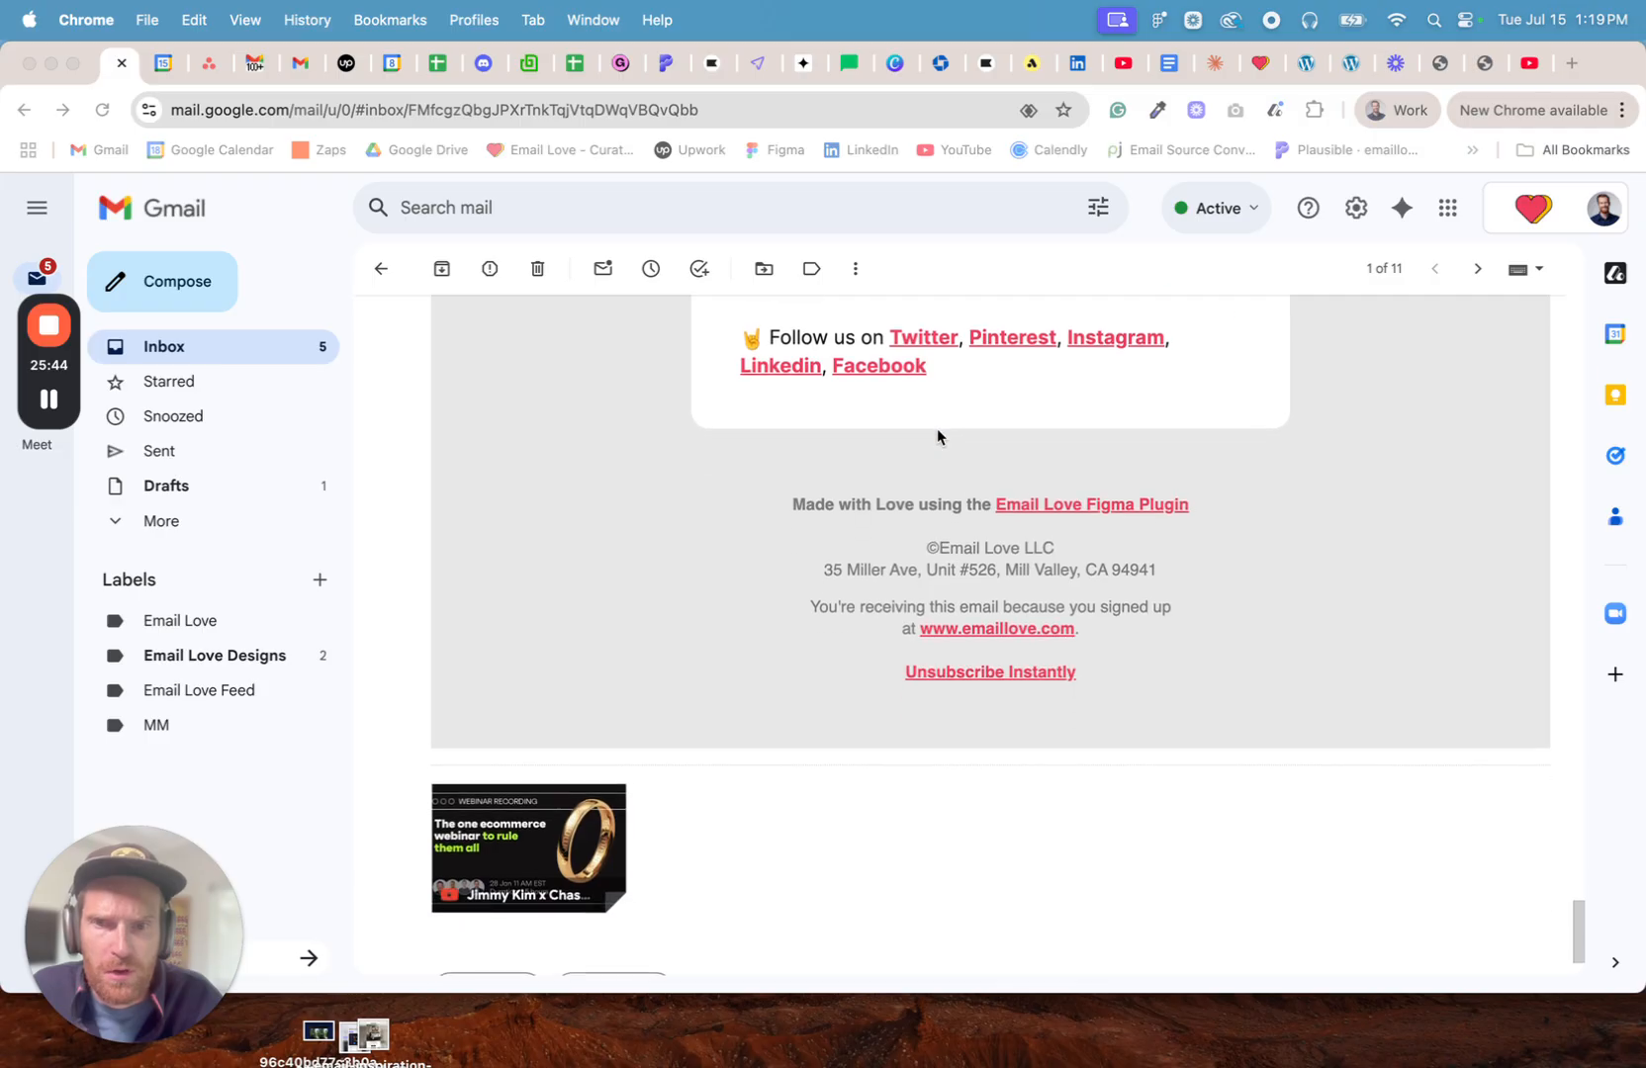
pyautogui.scroll(15, 938, 436)
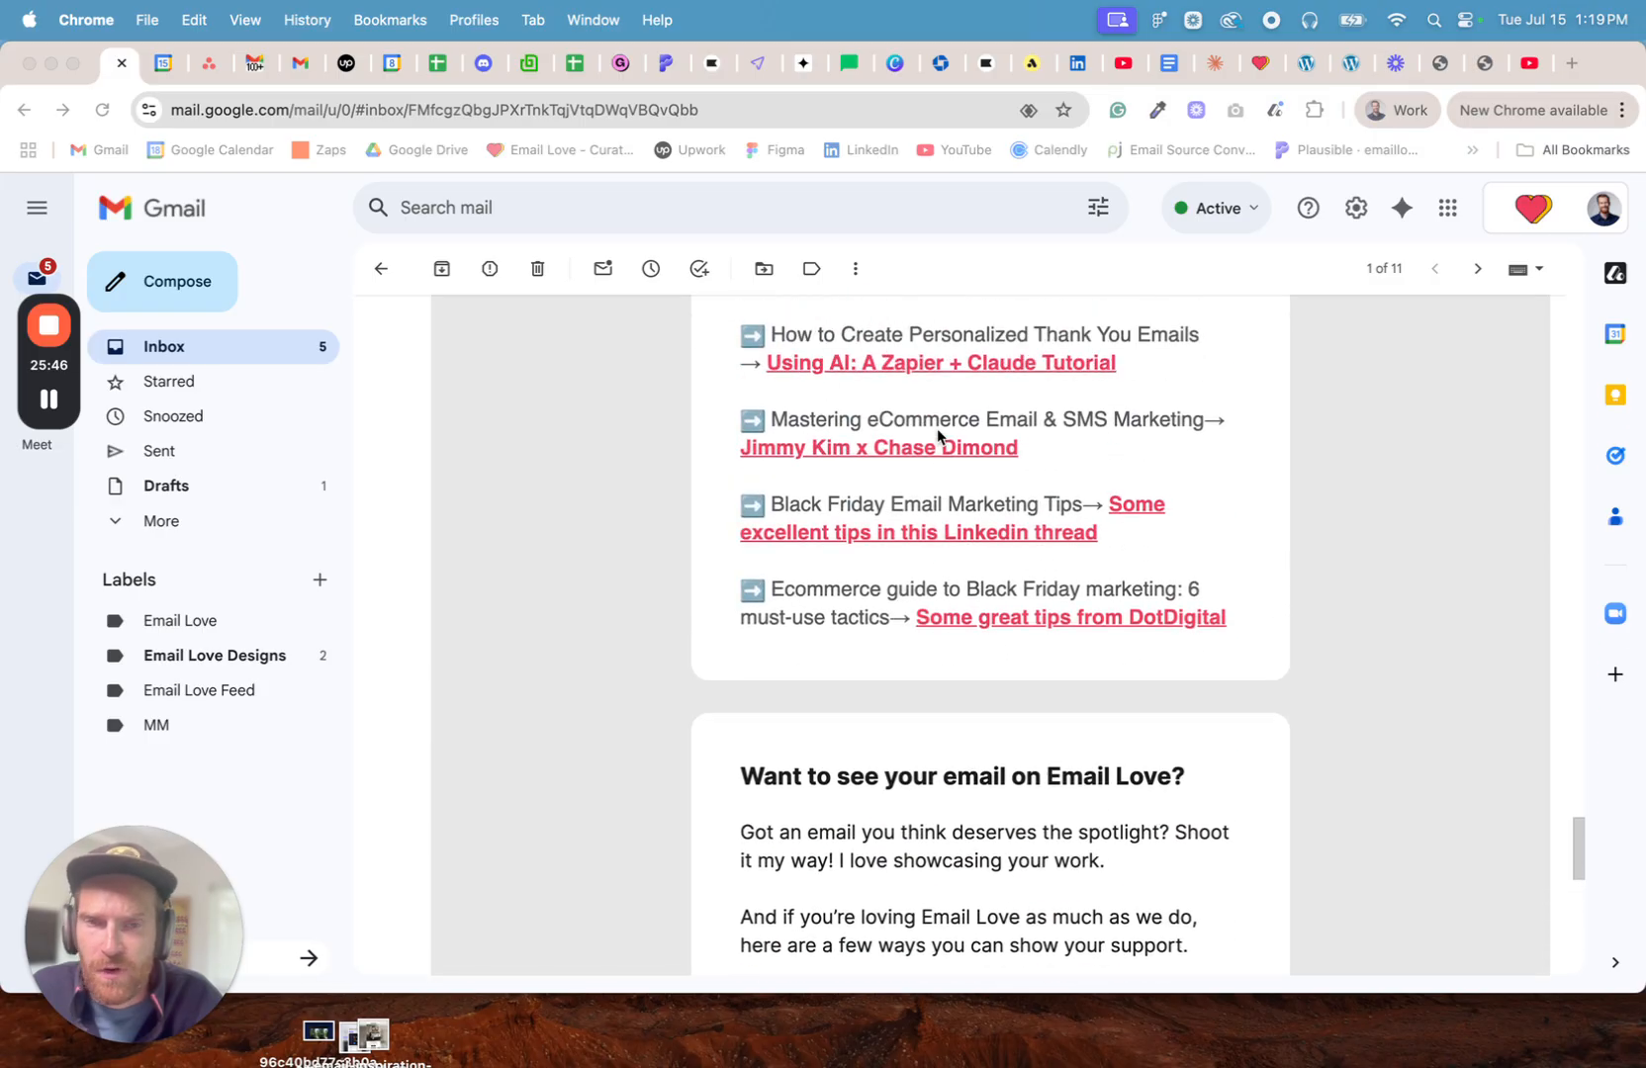
pyautogui.scroll(20, 938, 436)
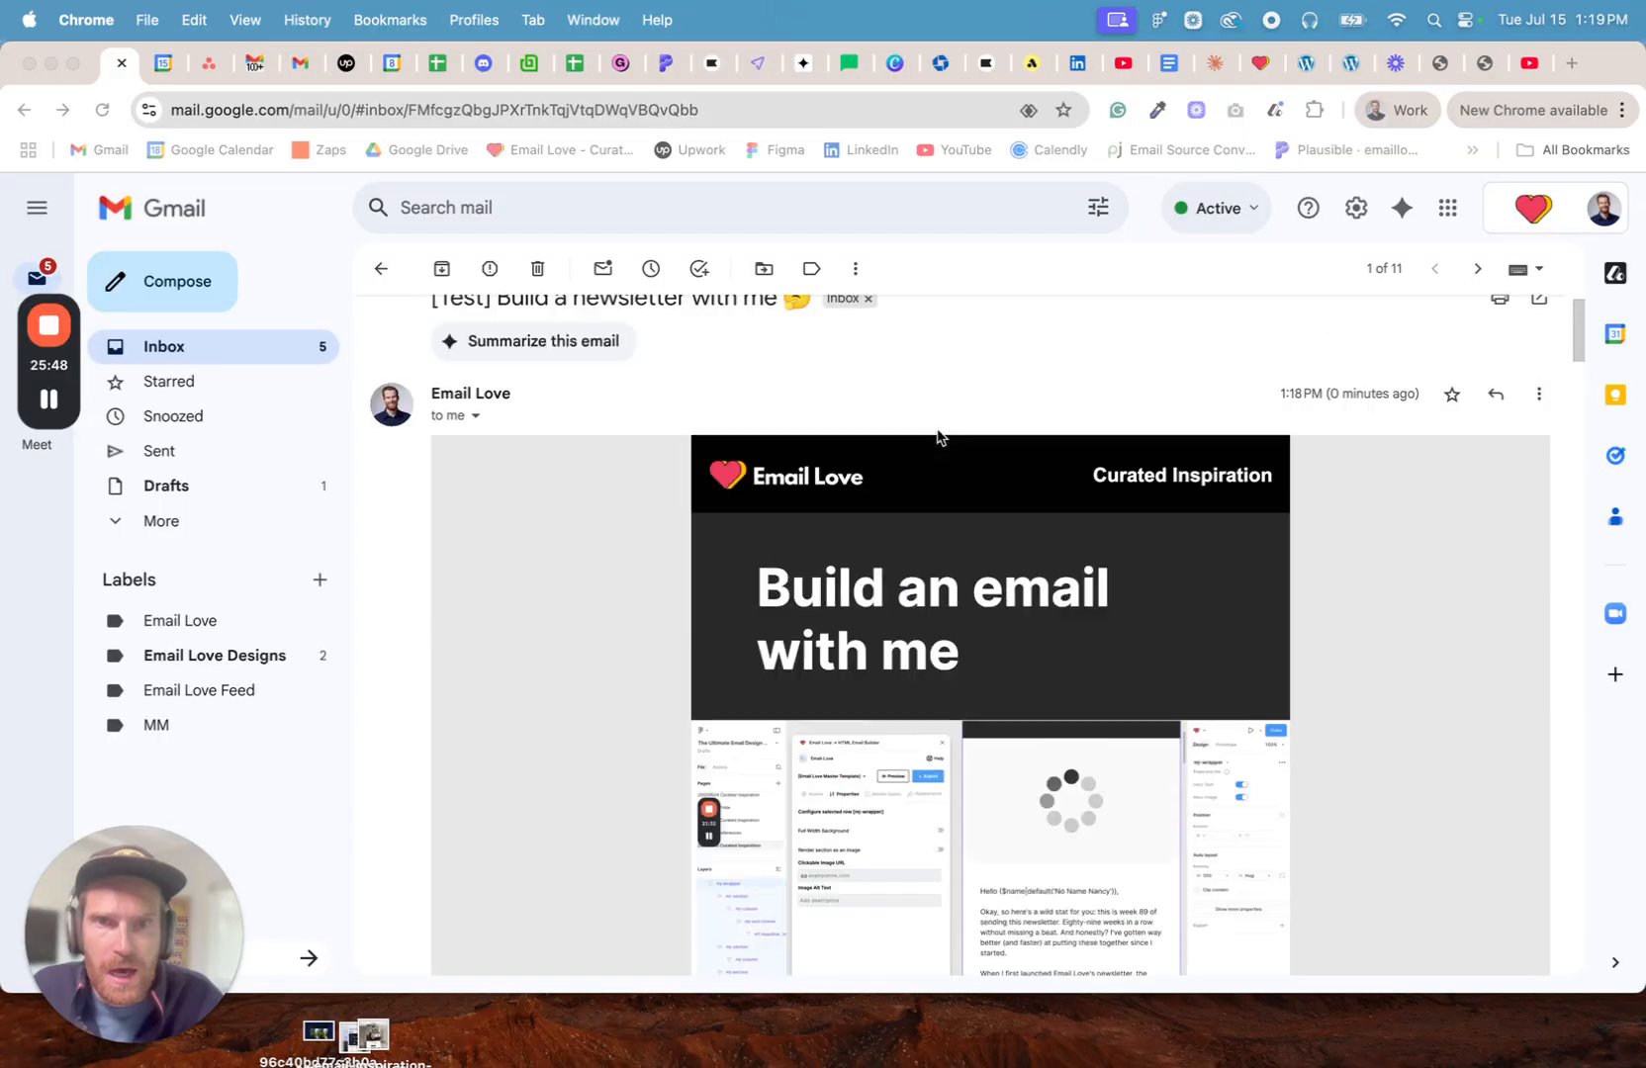
# - Return to the MailerLite editor, finish editing the content and choose Smart sending for the campaign's schedule
pyautogui.click(846, 62)
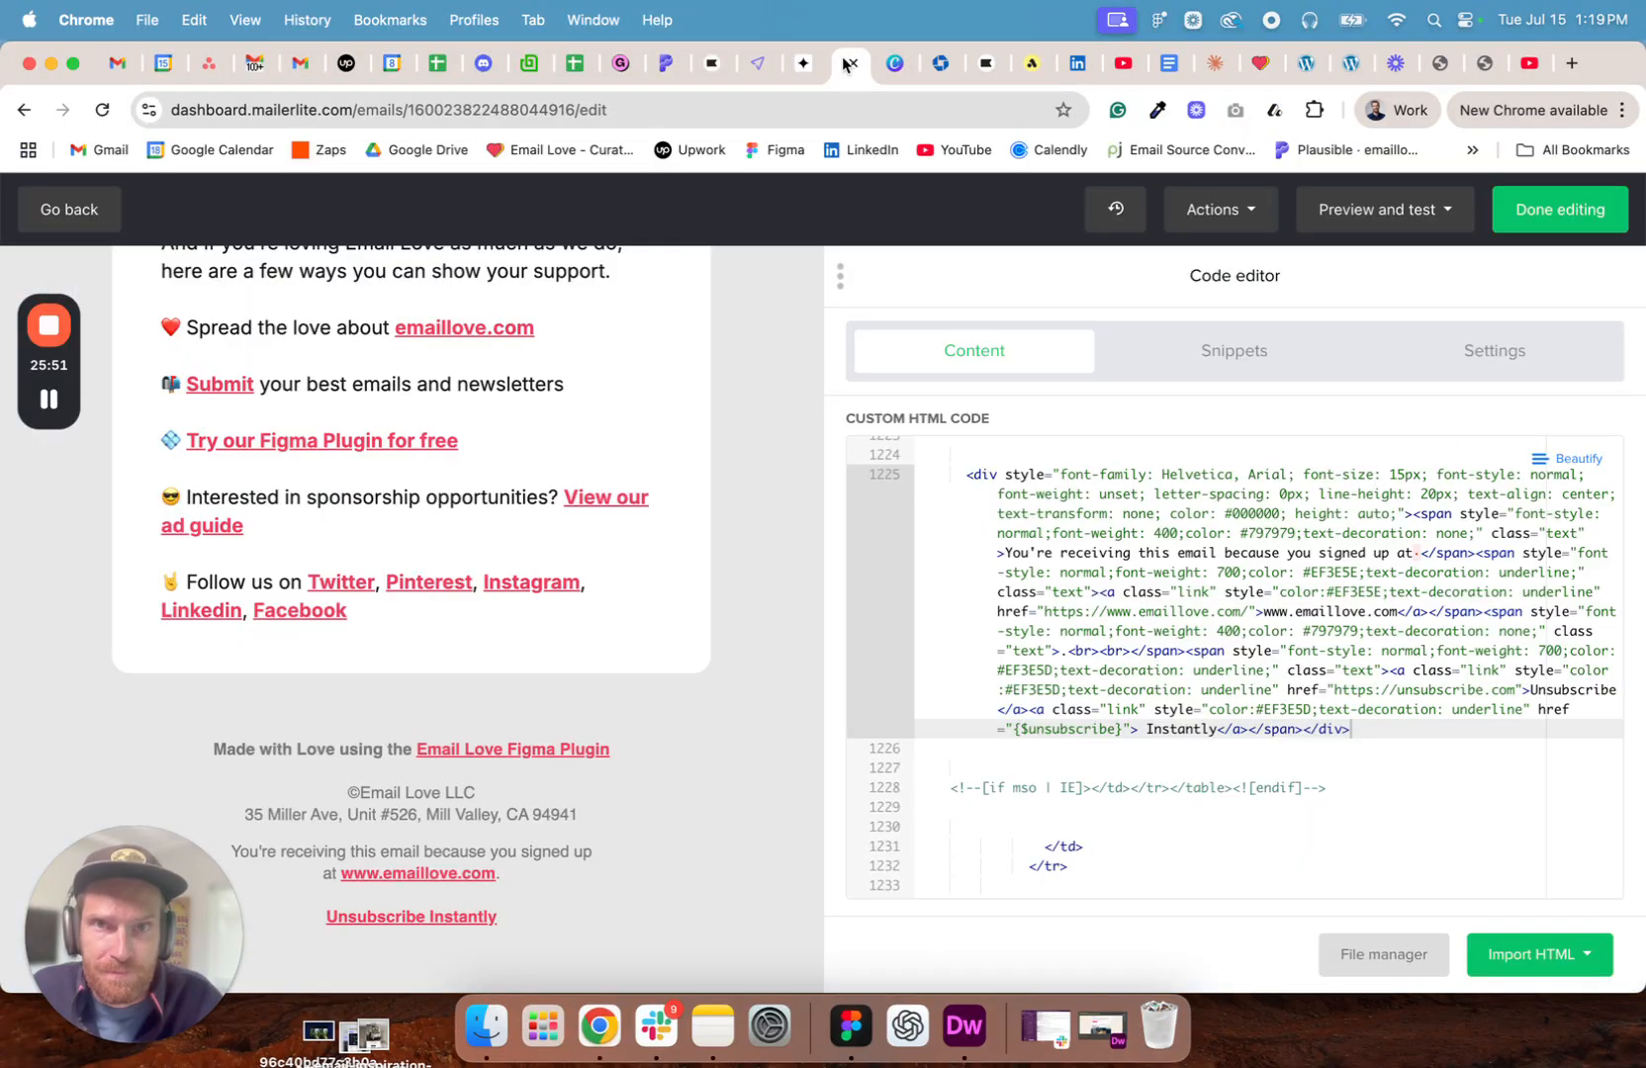
pyautogui.click(1539, 216)
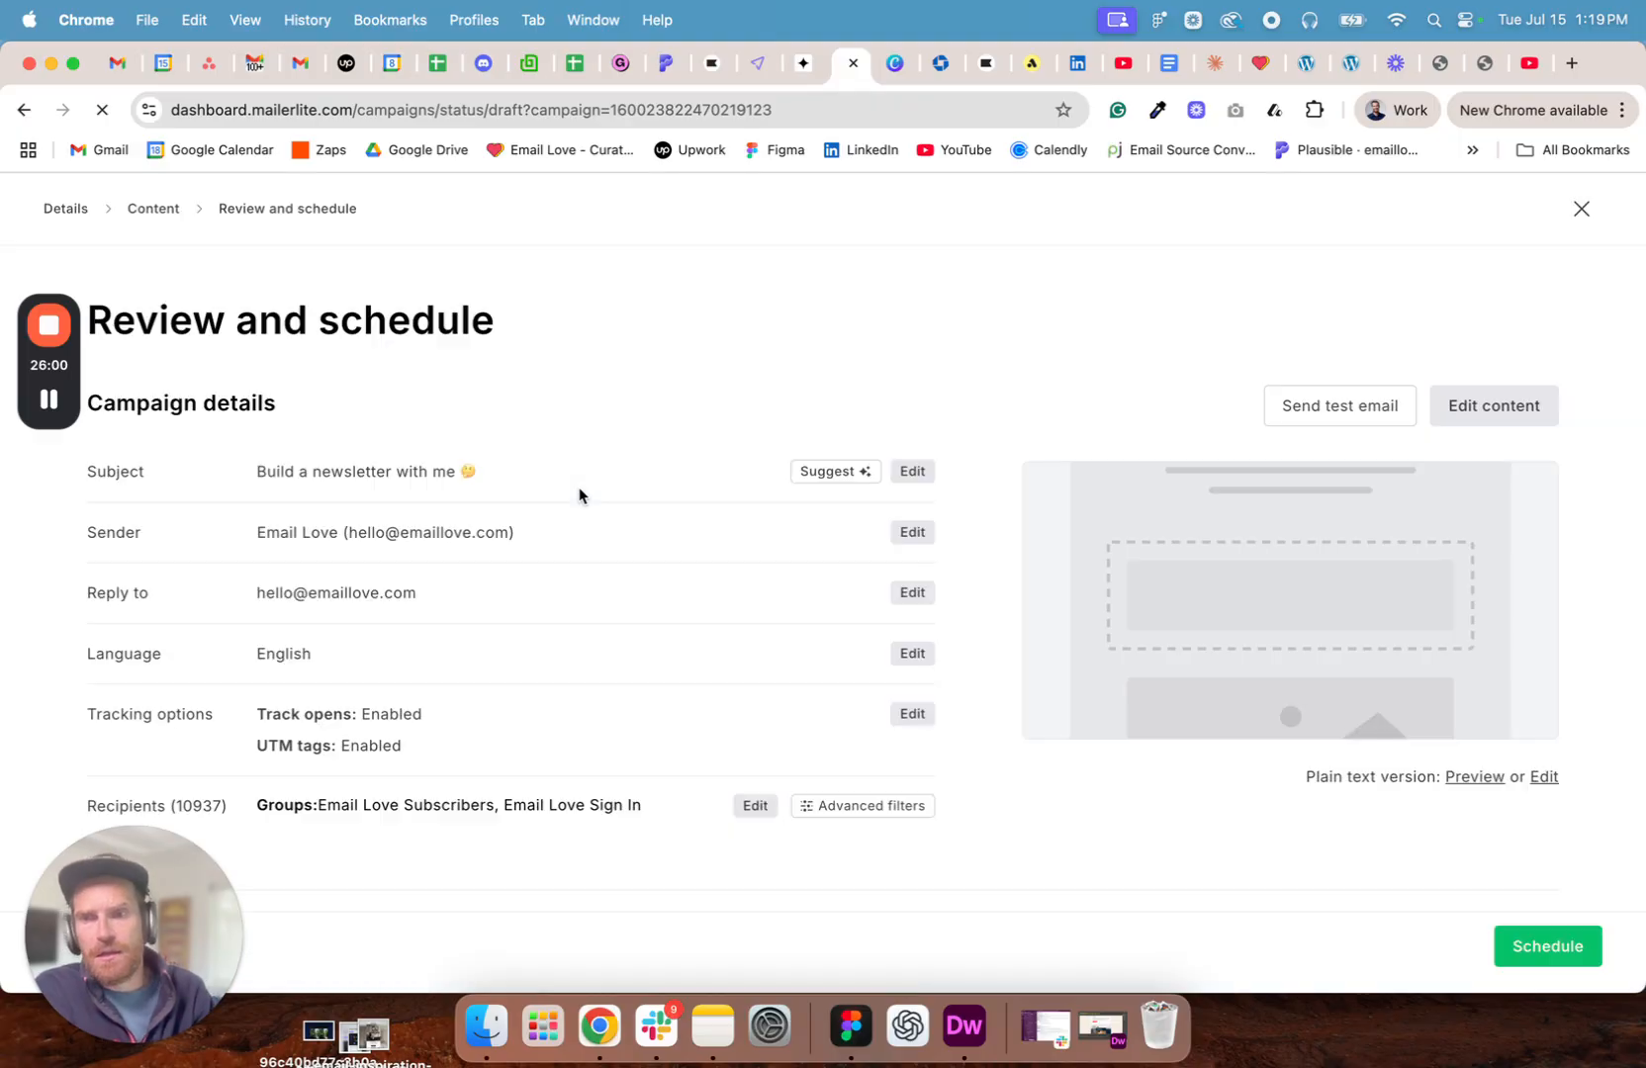
pyautogui.scroll(-5, 713, 482)
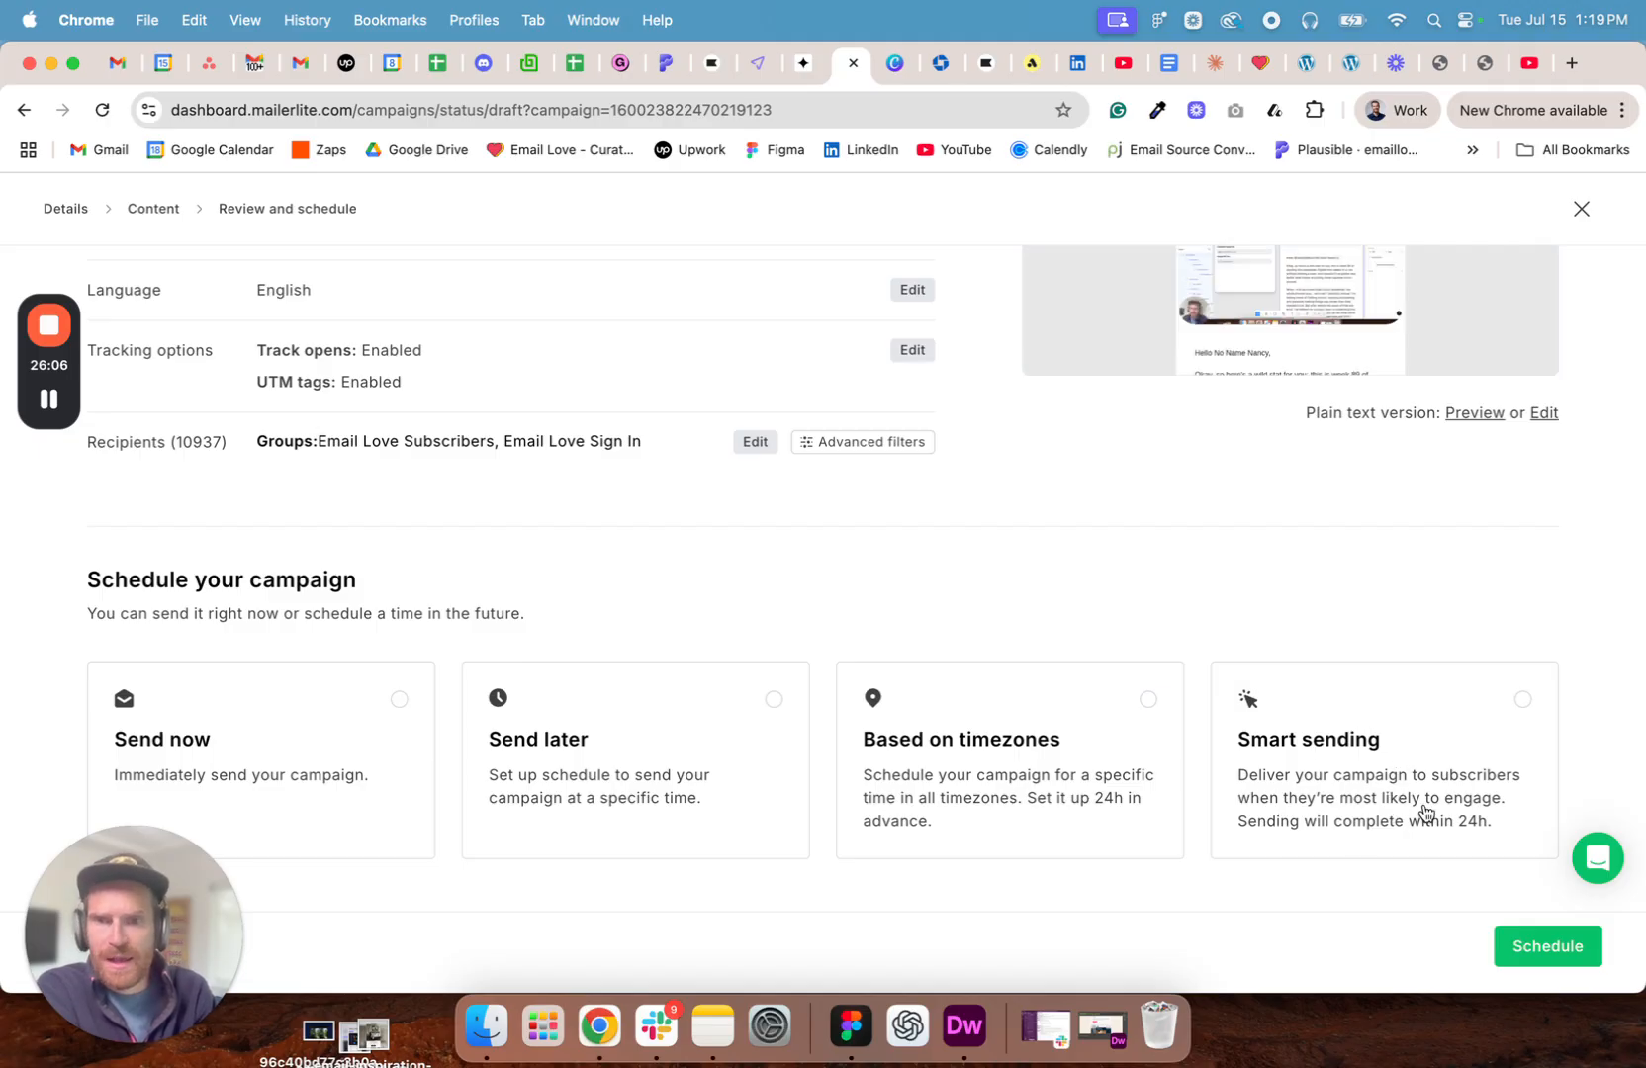
pyautogui.click(1383, 744)
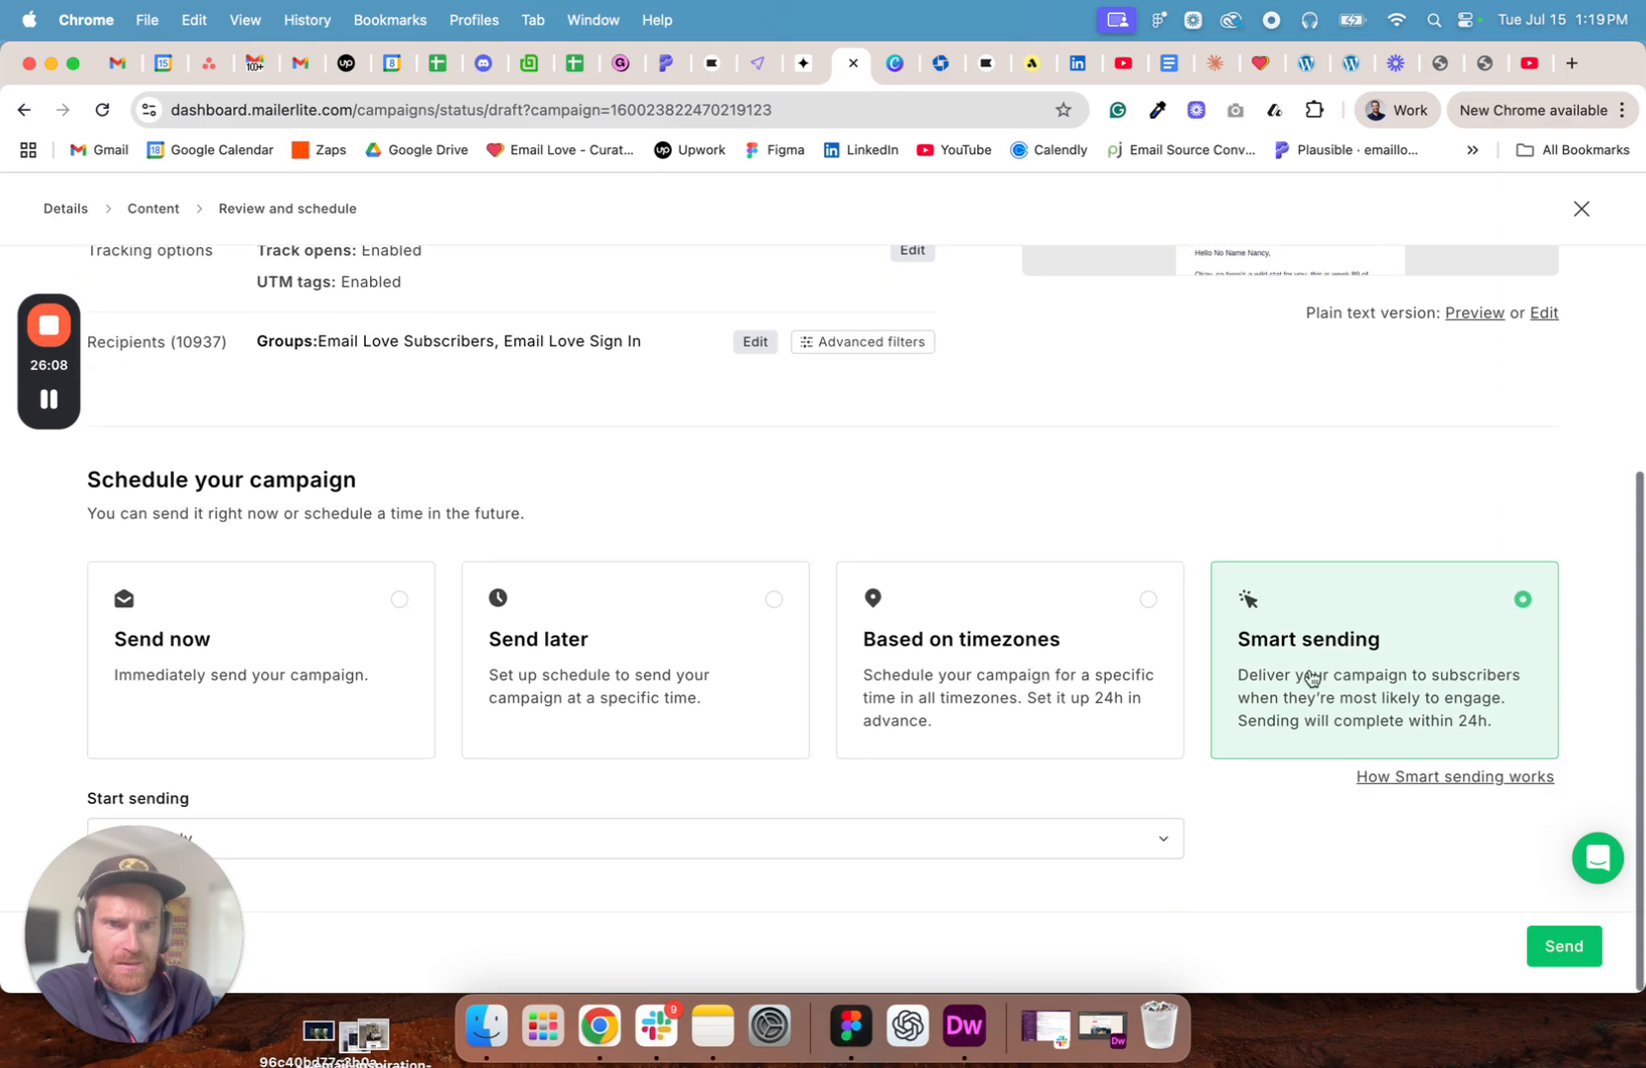